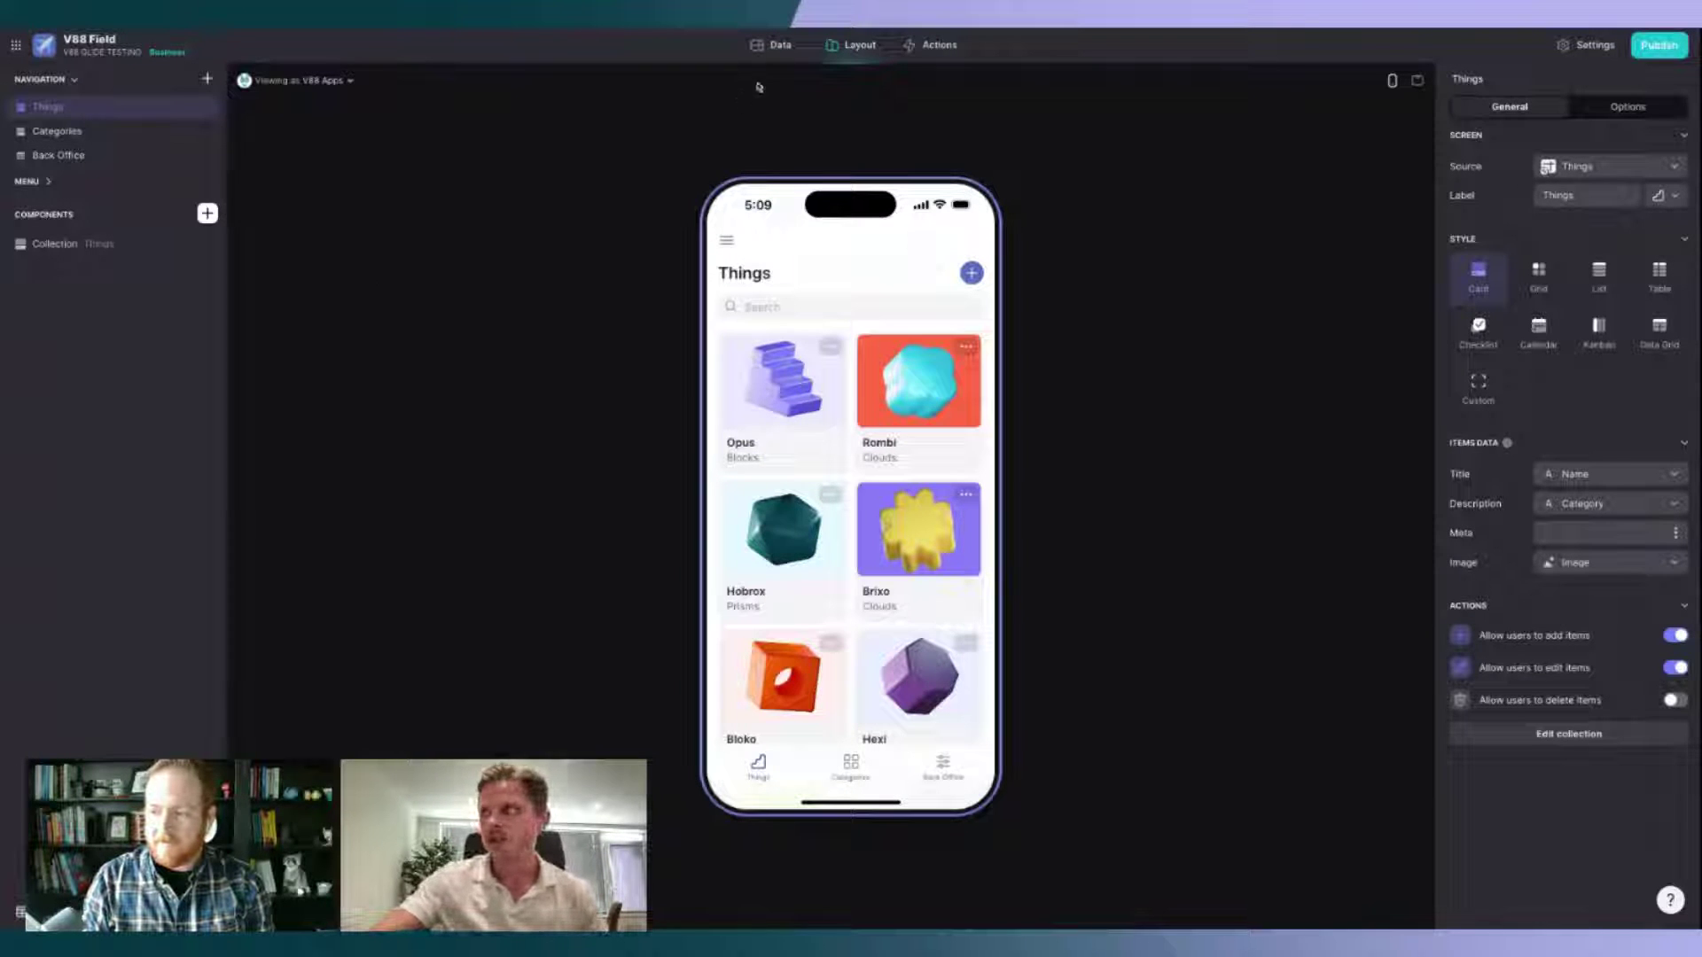
# Step: Go to the Data editor and show the Users table with its Name, Email, Photo and Role columns
pyautogui.click(773, 45)
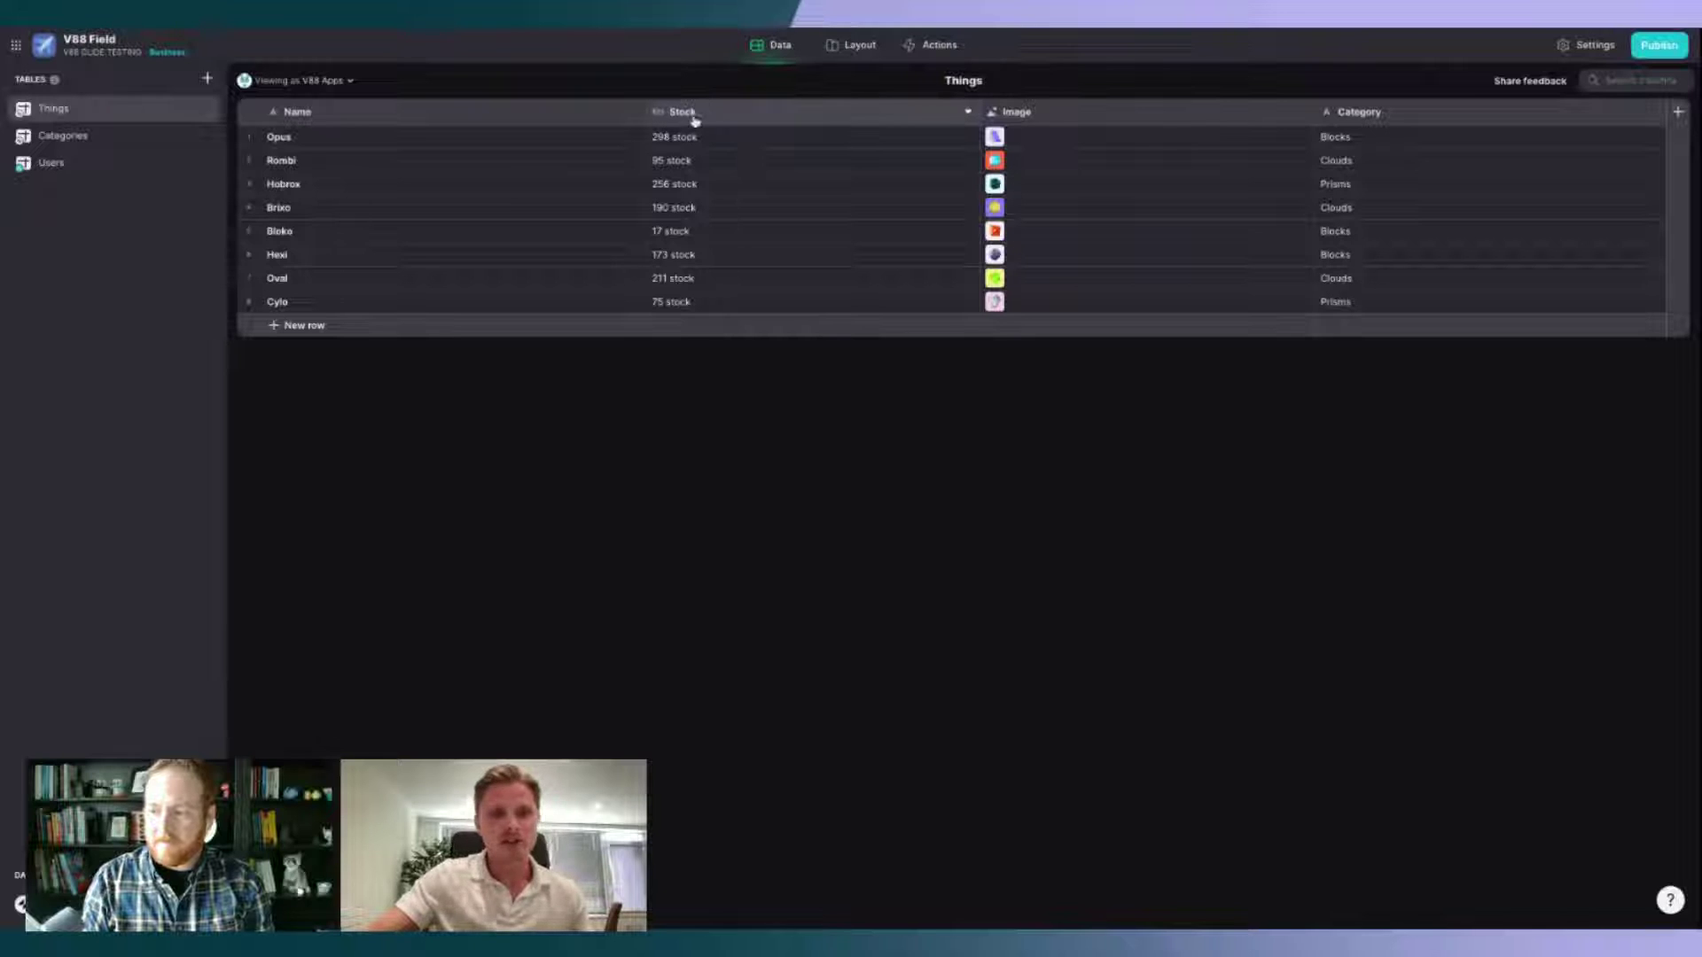
pyautogui.click(834, 46)
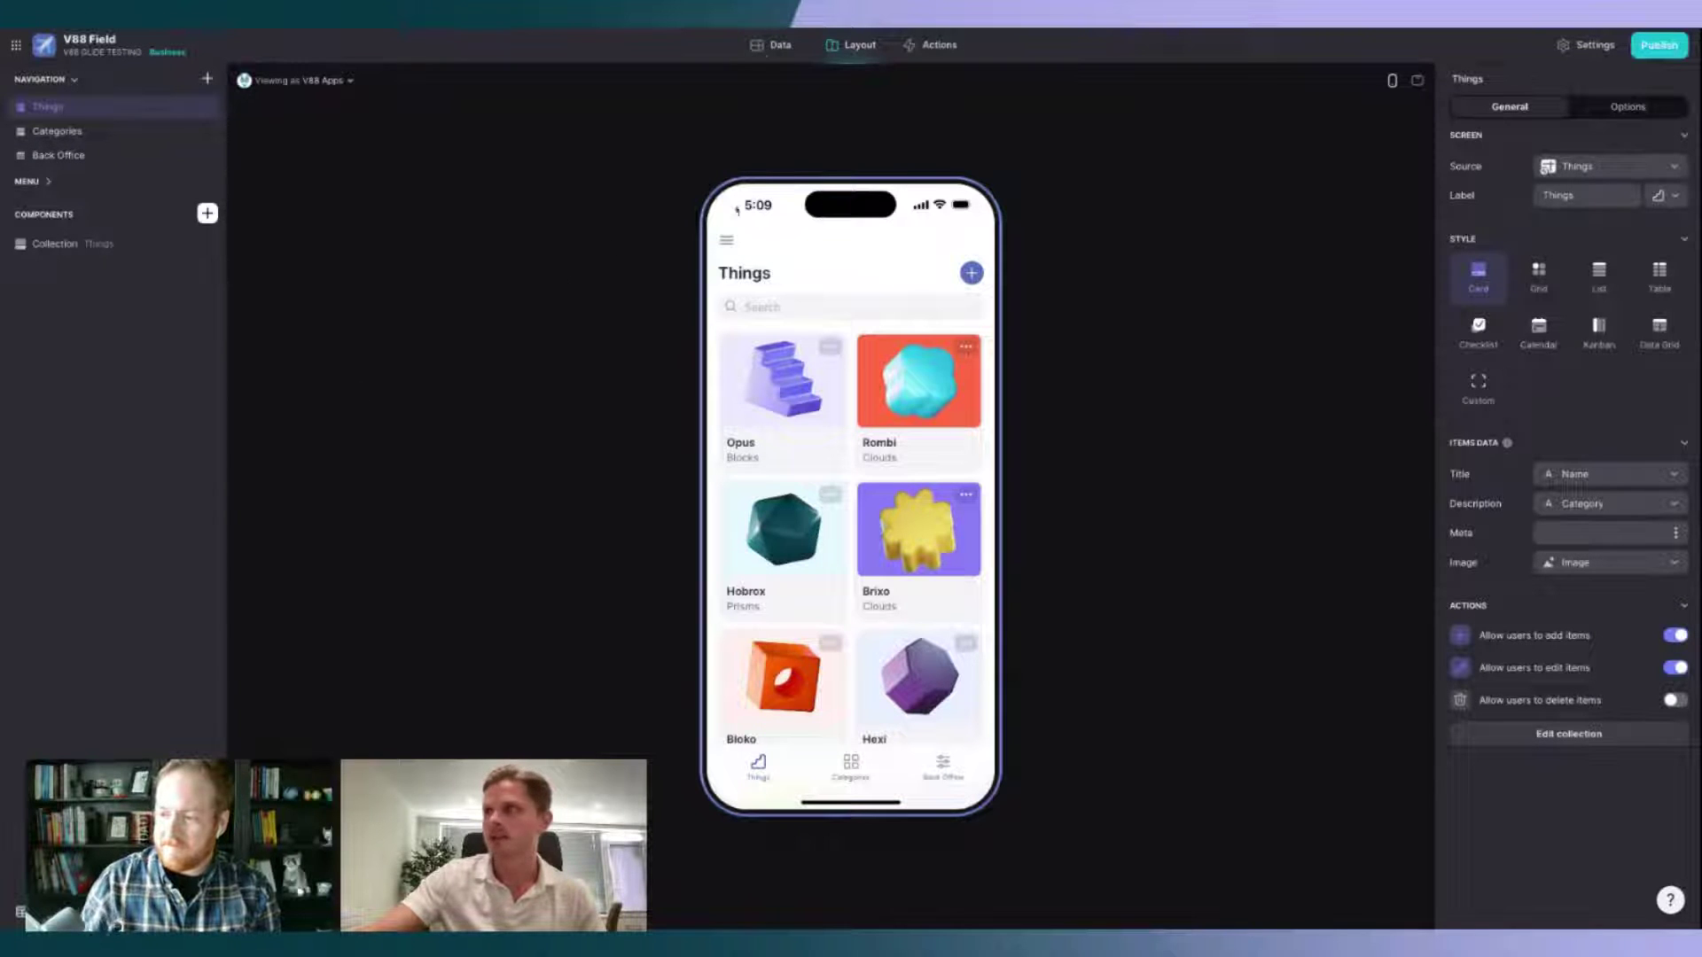
pyautogui.click(771, 46)
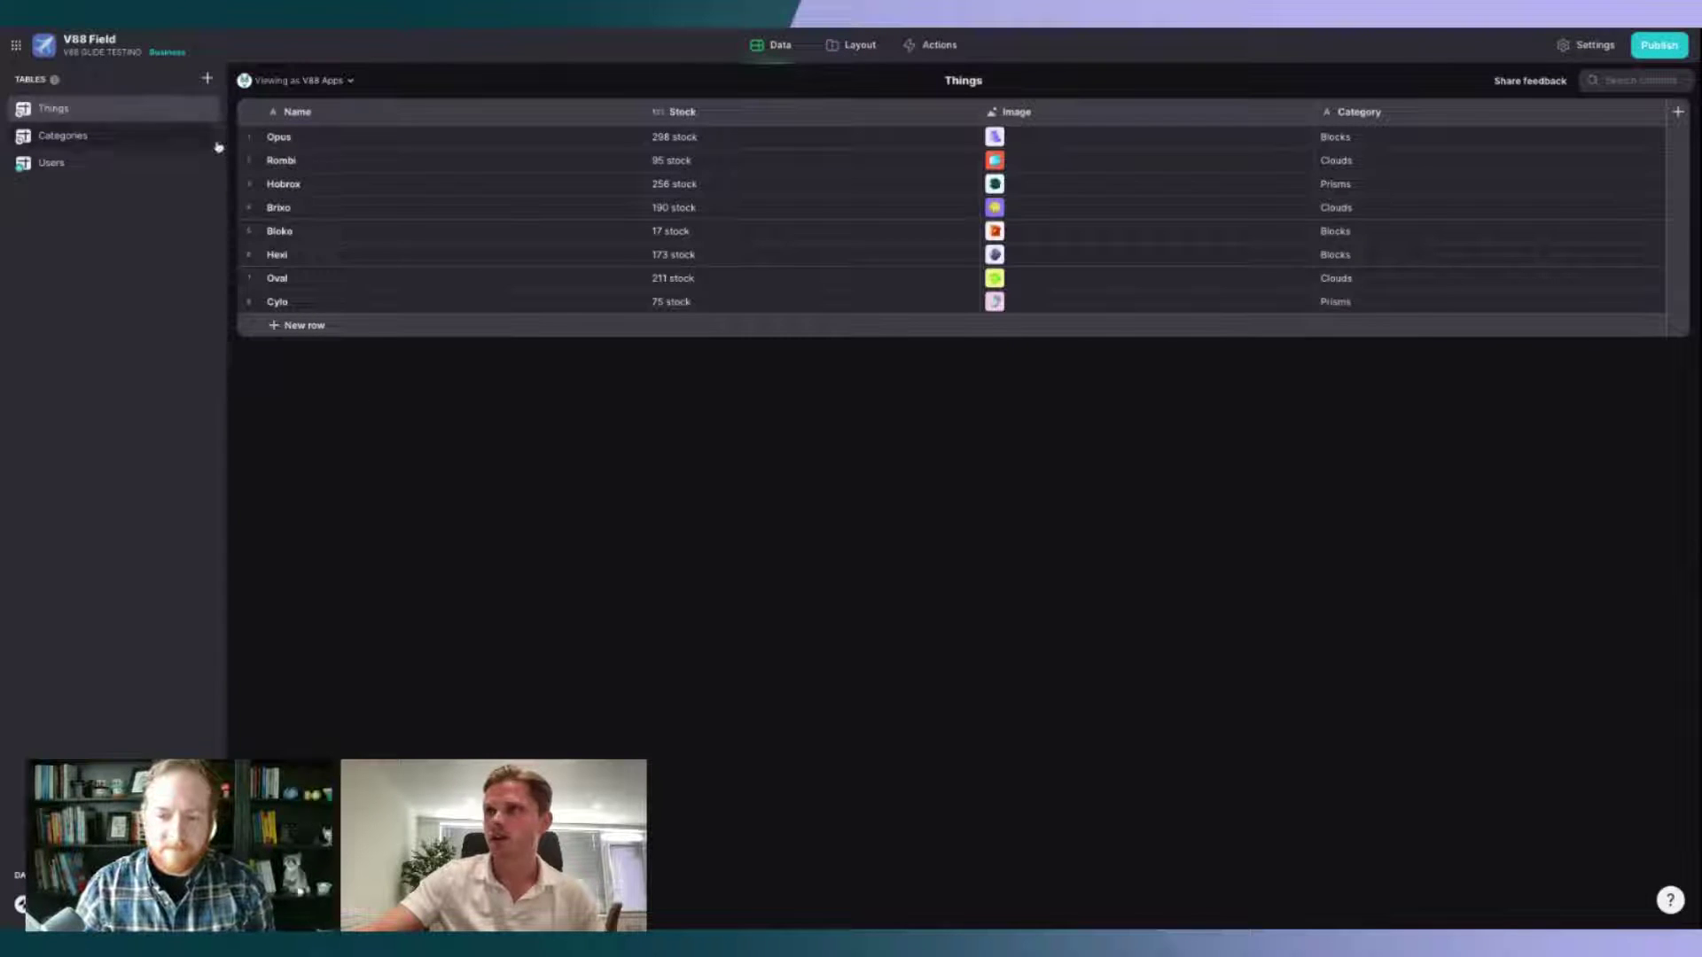
pyautogui.click(110, 163)
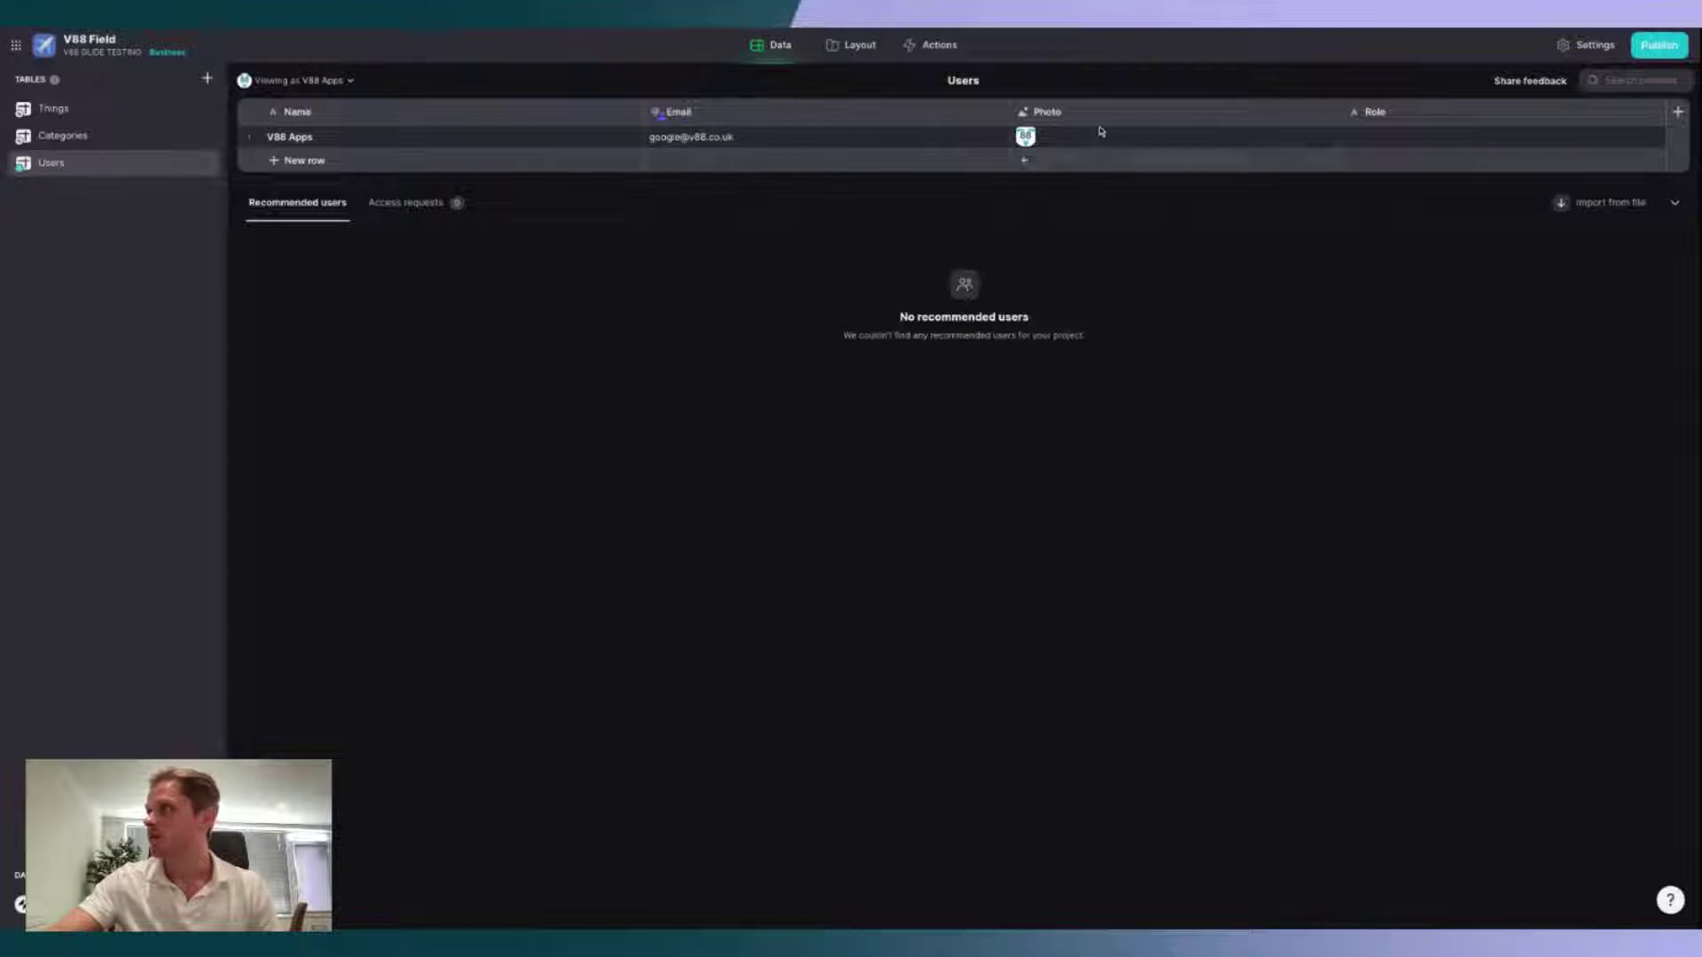
# Step: Add a Date & Time column named 'Onboarding Timestamp' to the Users table
pyautogui.click(1678, 112)
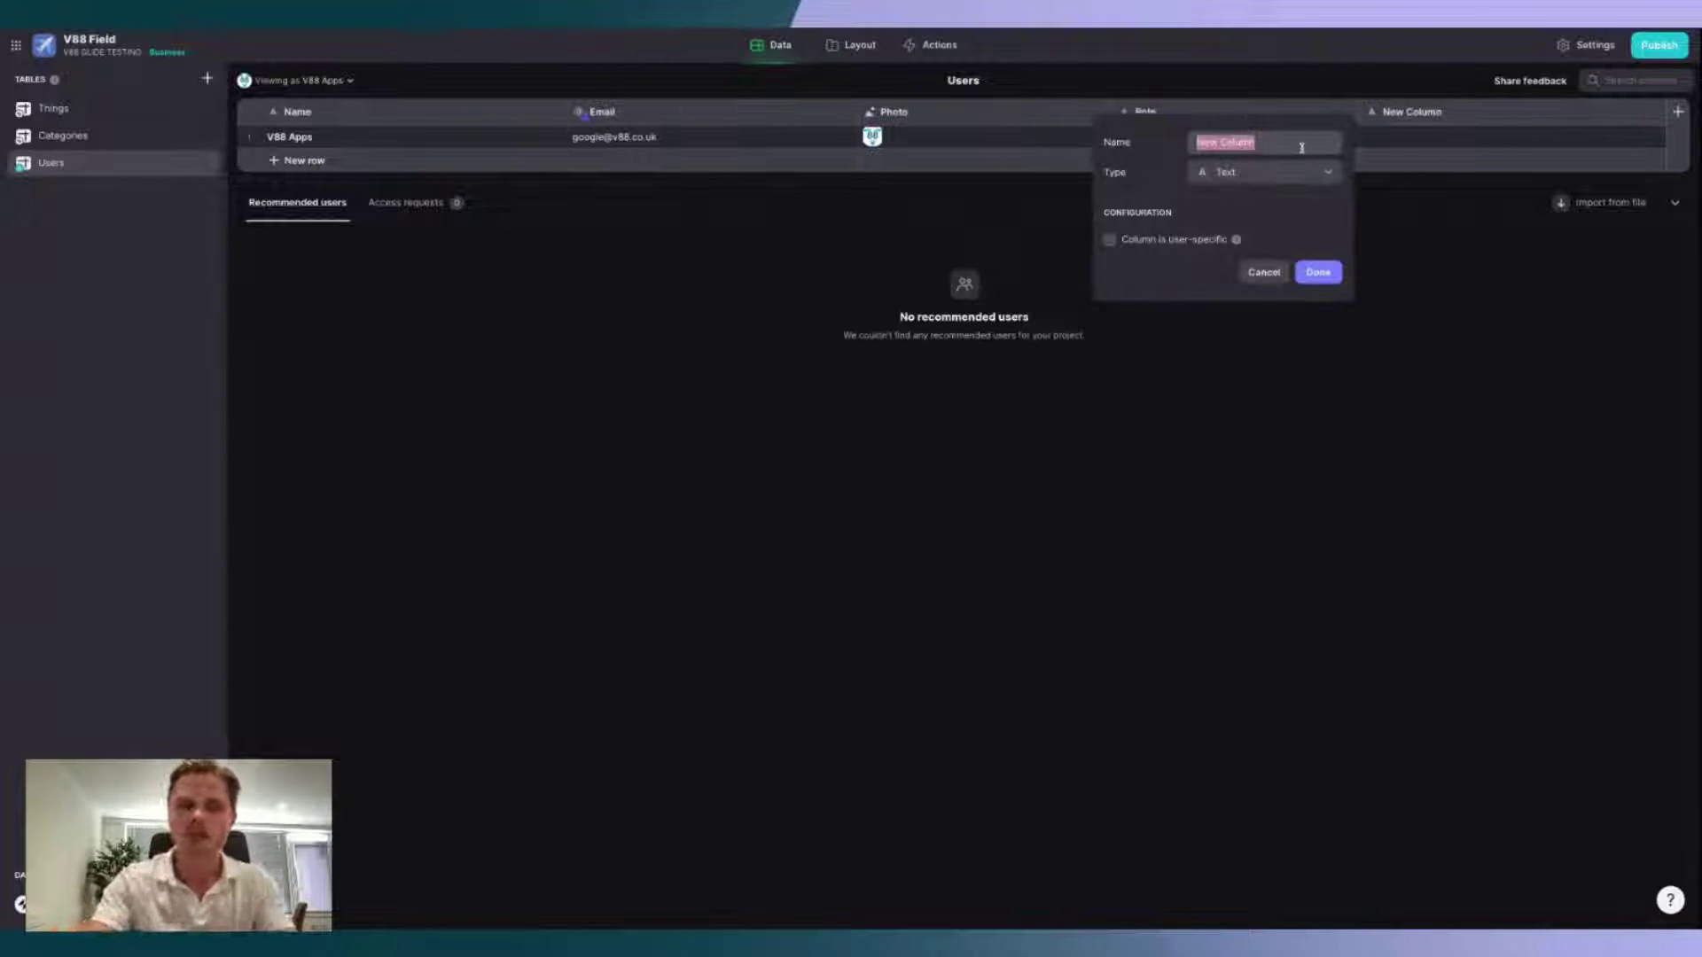
pyautogui.write('Onboarding')
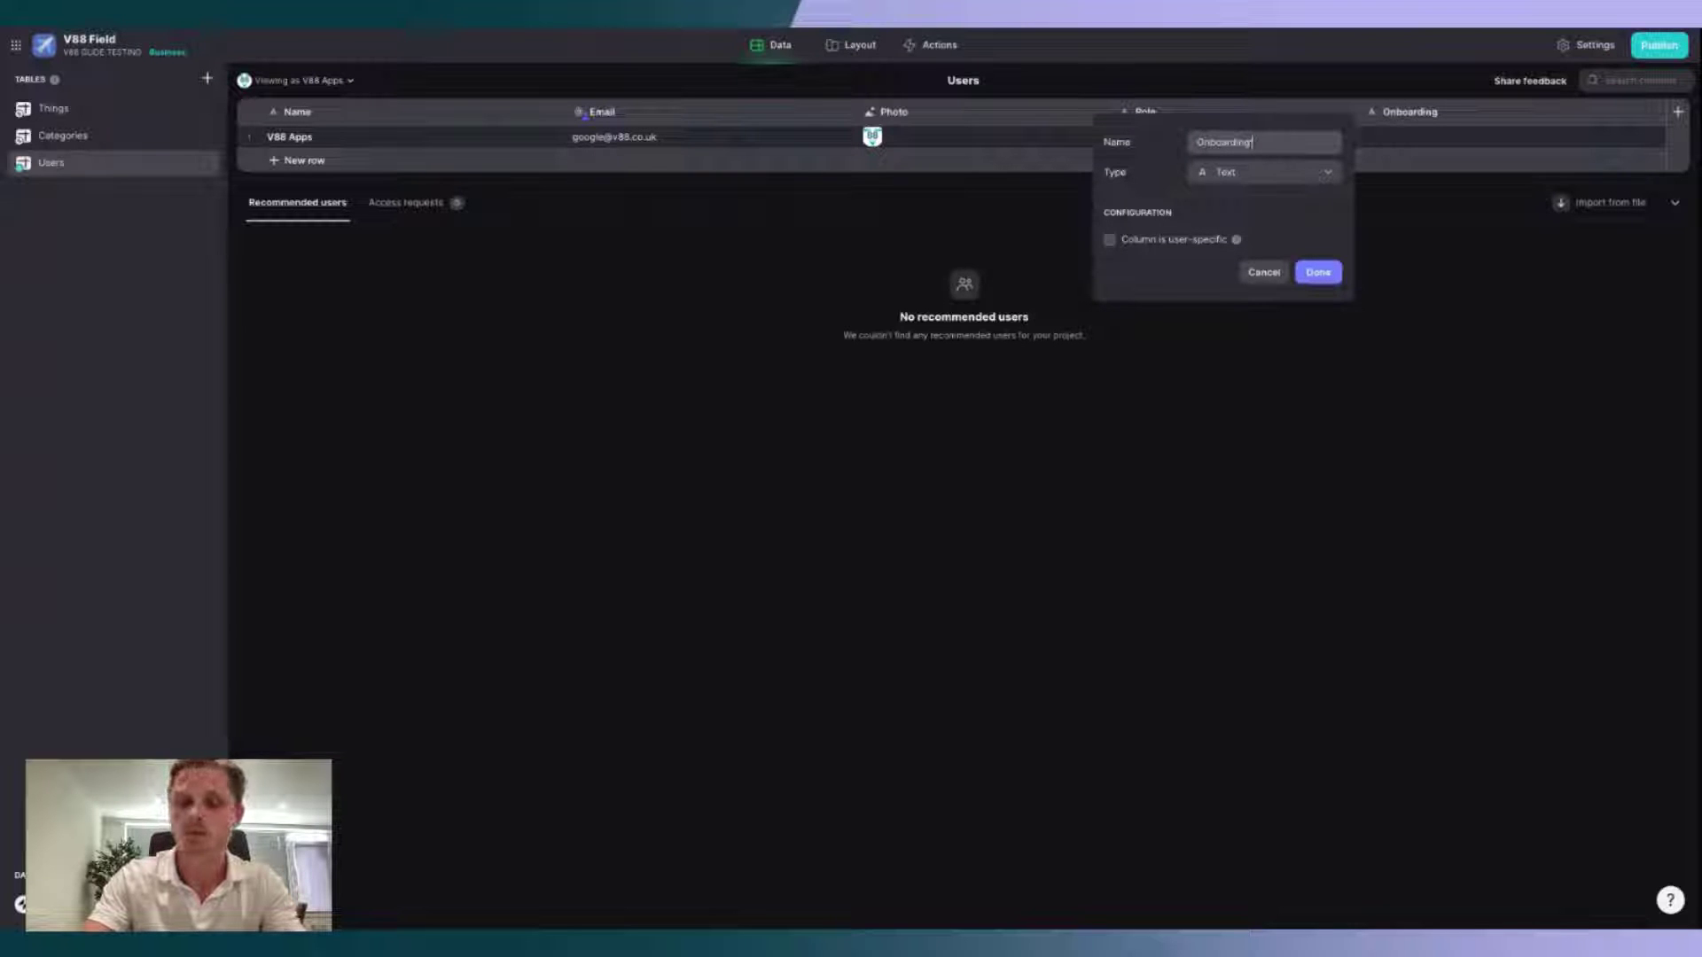
pyautogui.write(' Timest')
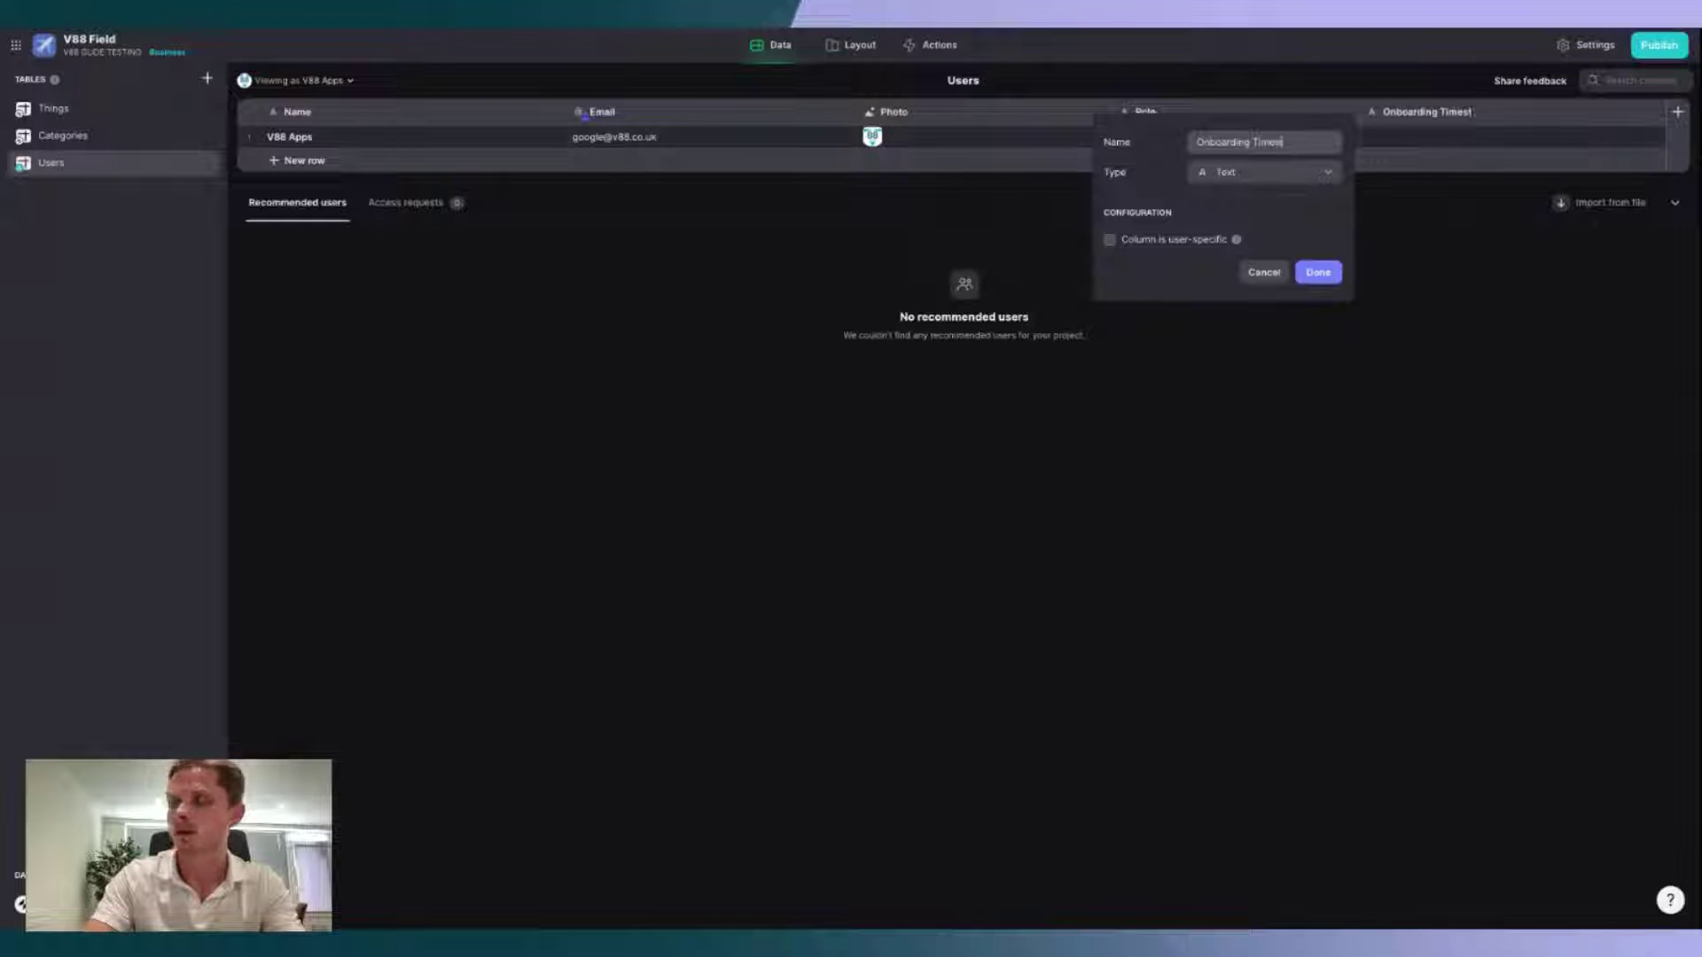
pyautogui.write('amp')
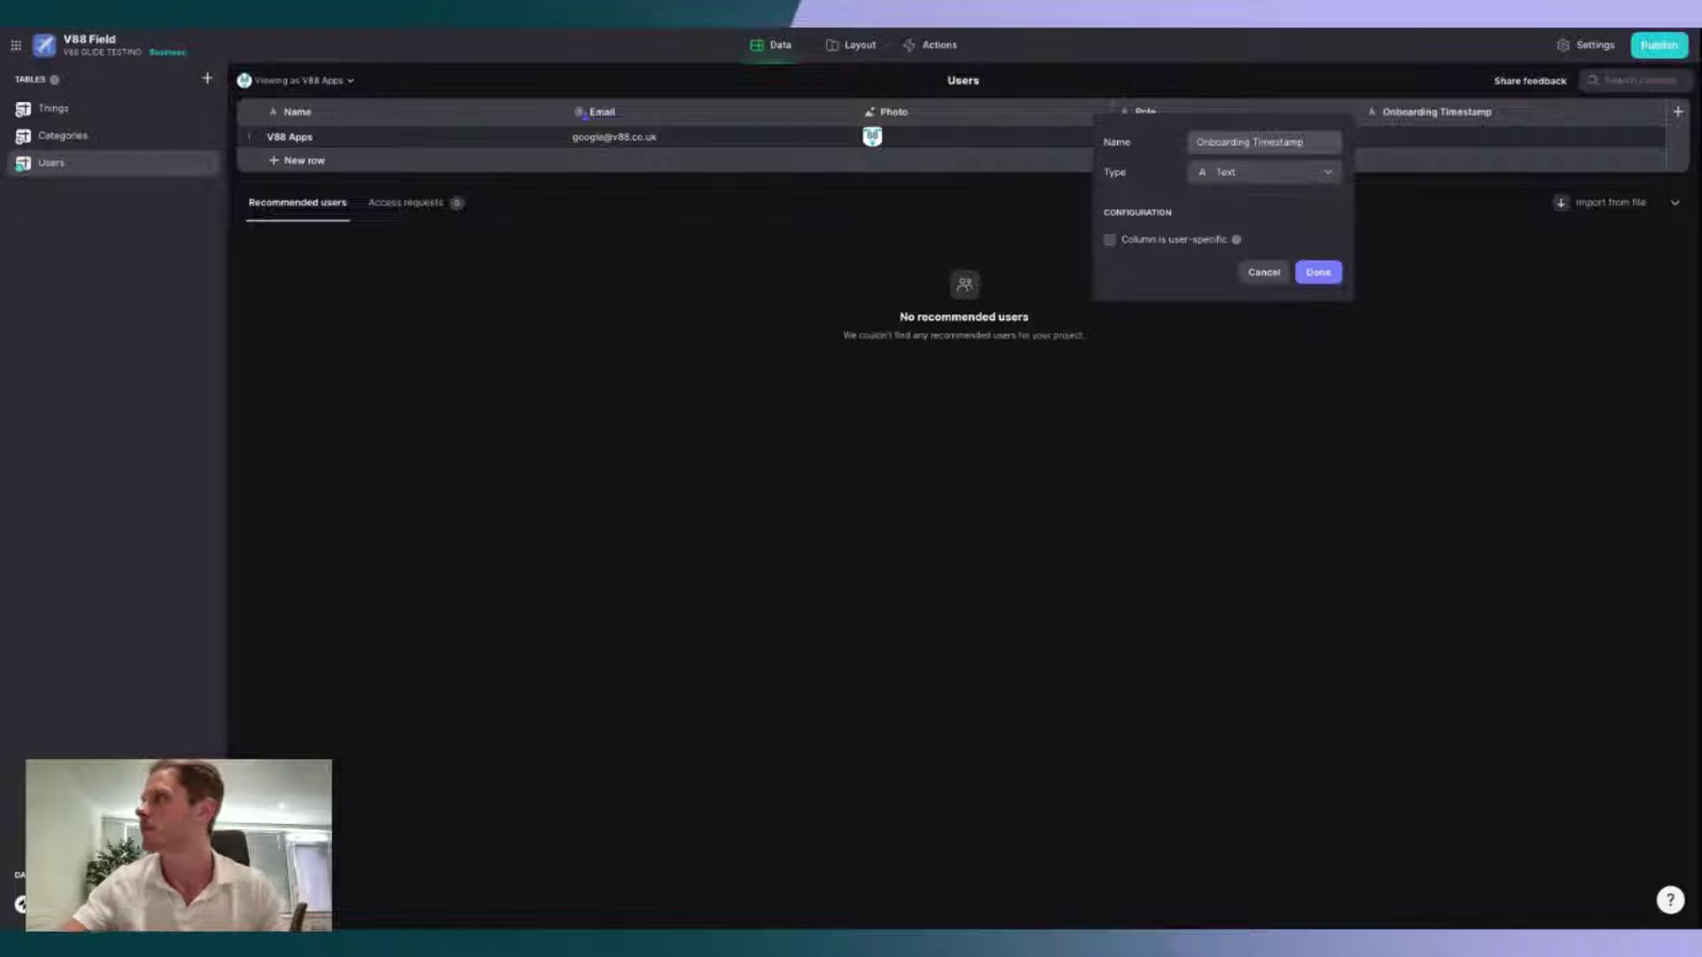
pyautogui.click(1287, 177)
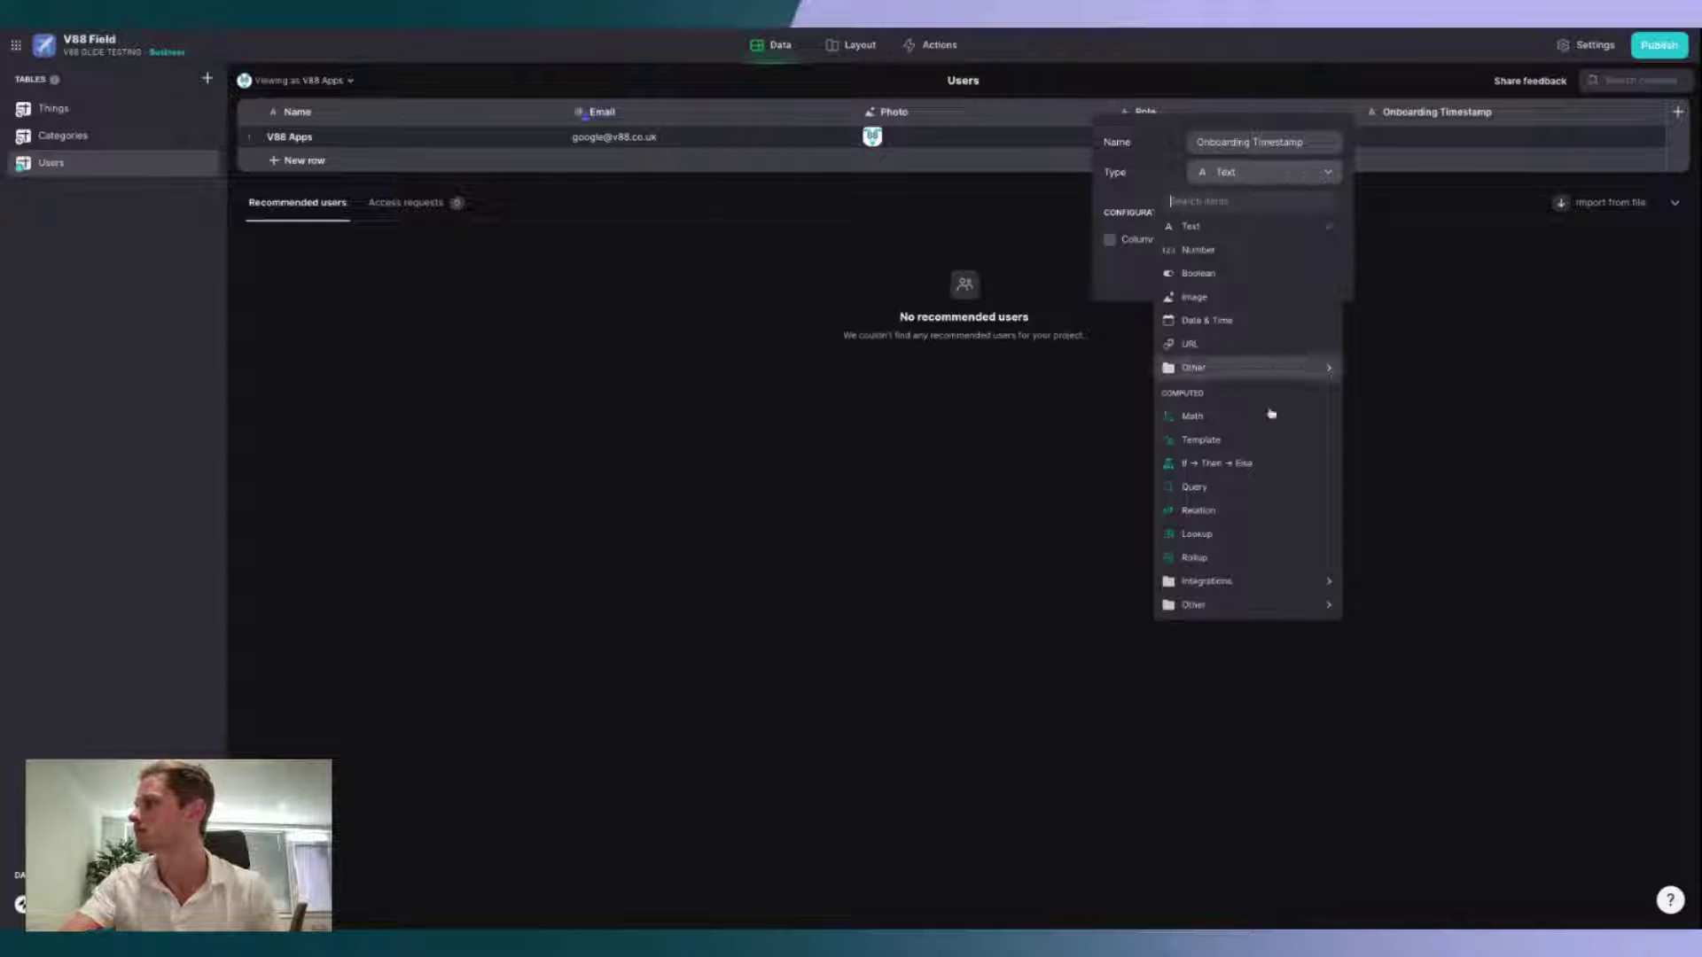
pyautogui.click(1220, 323)
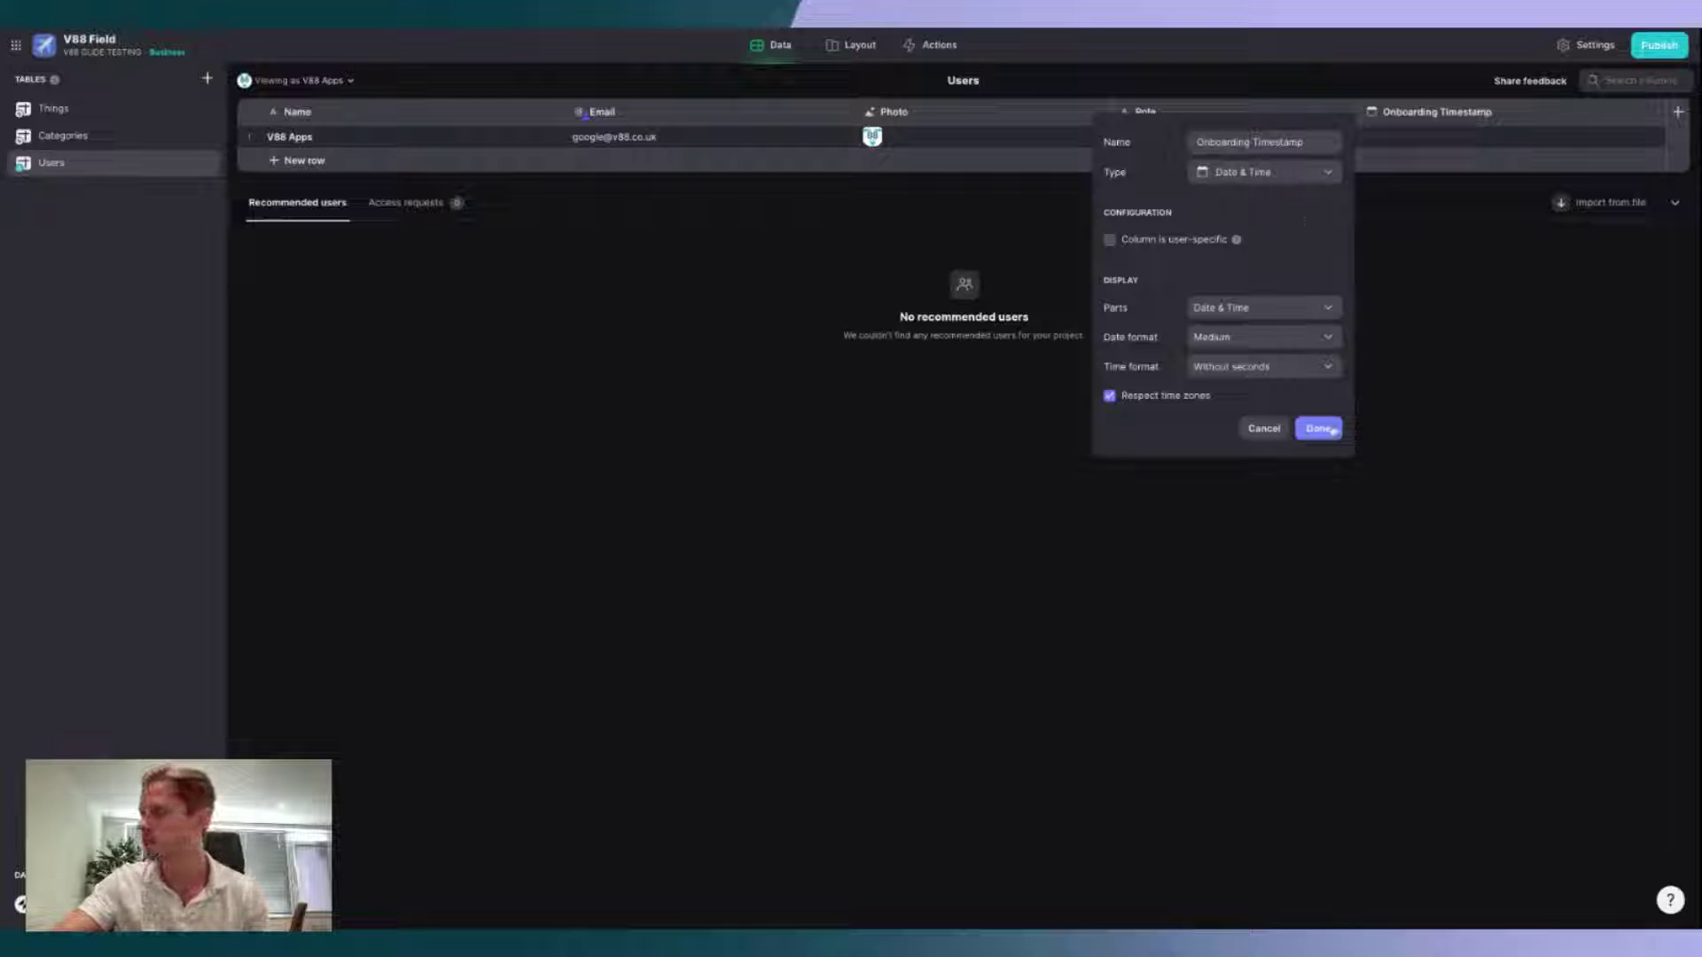
pyautogui.click(1318, 429)
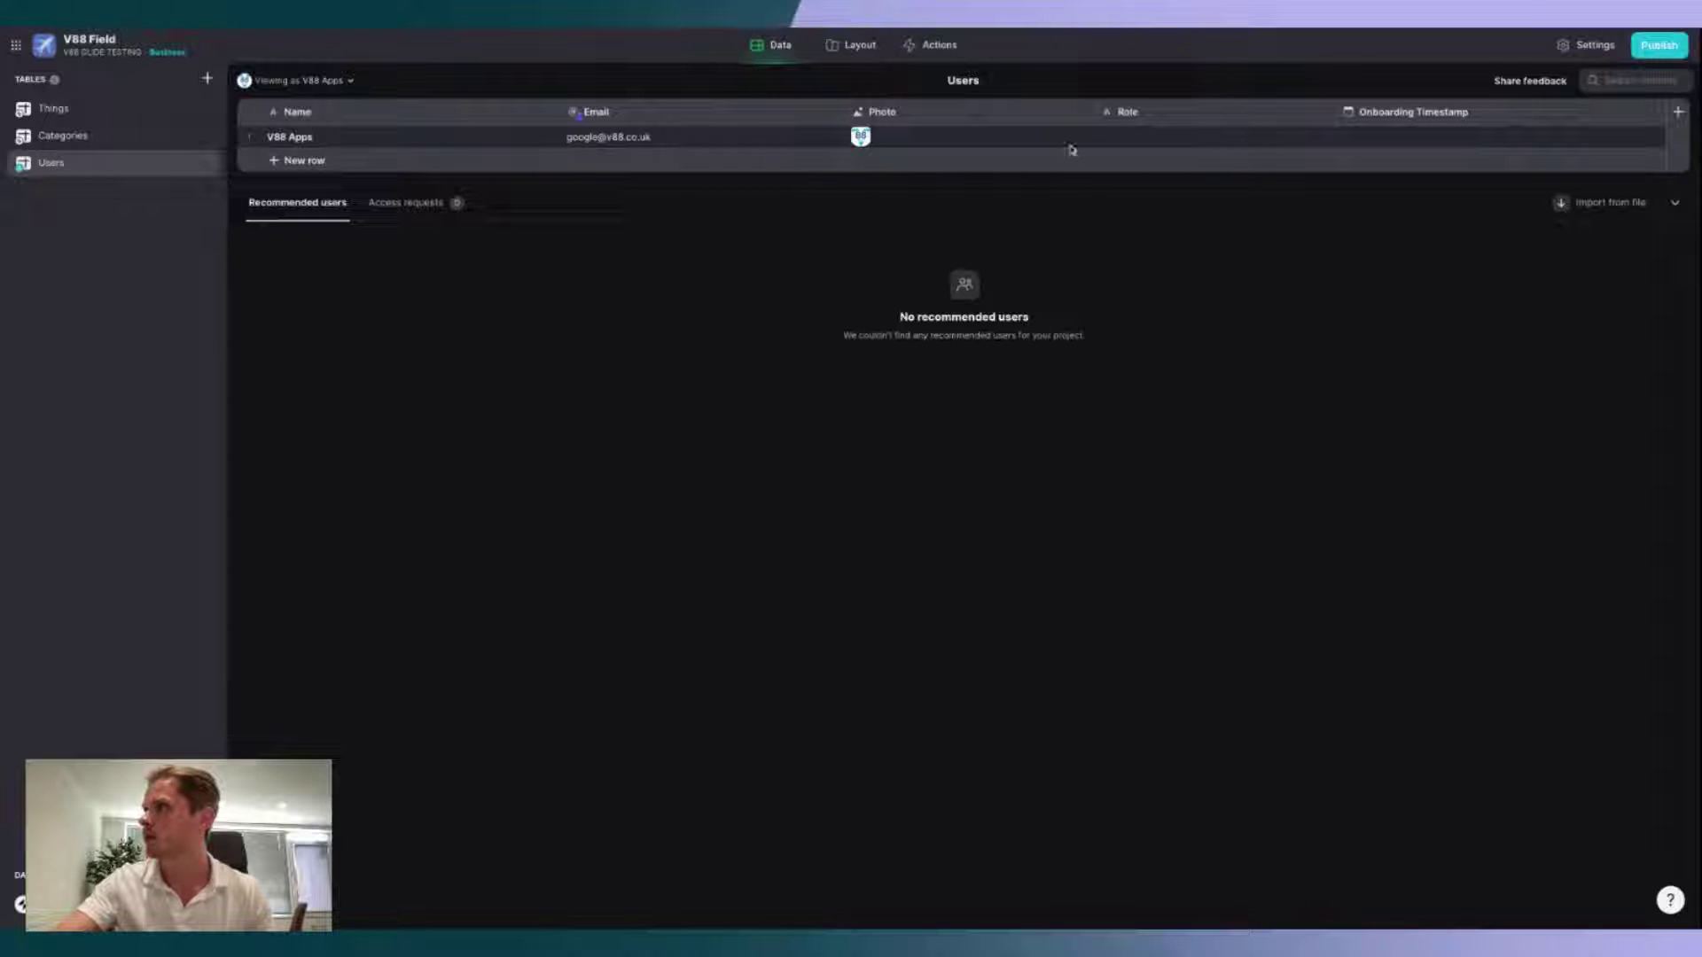
# Step: Rename the Photo column to 'Photo / Uploaded' and insert a new column to its right
pyautogui.click(1083, 115)
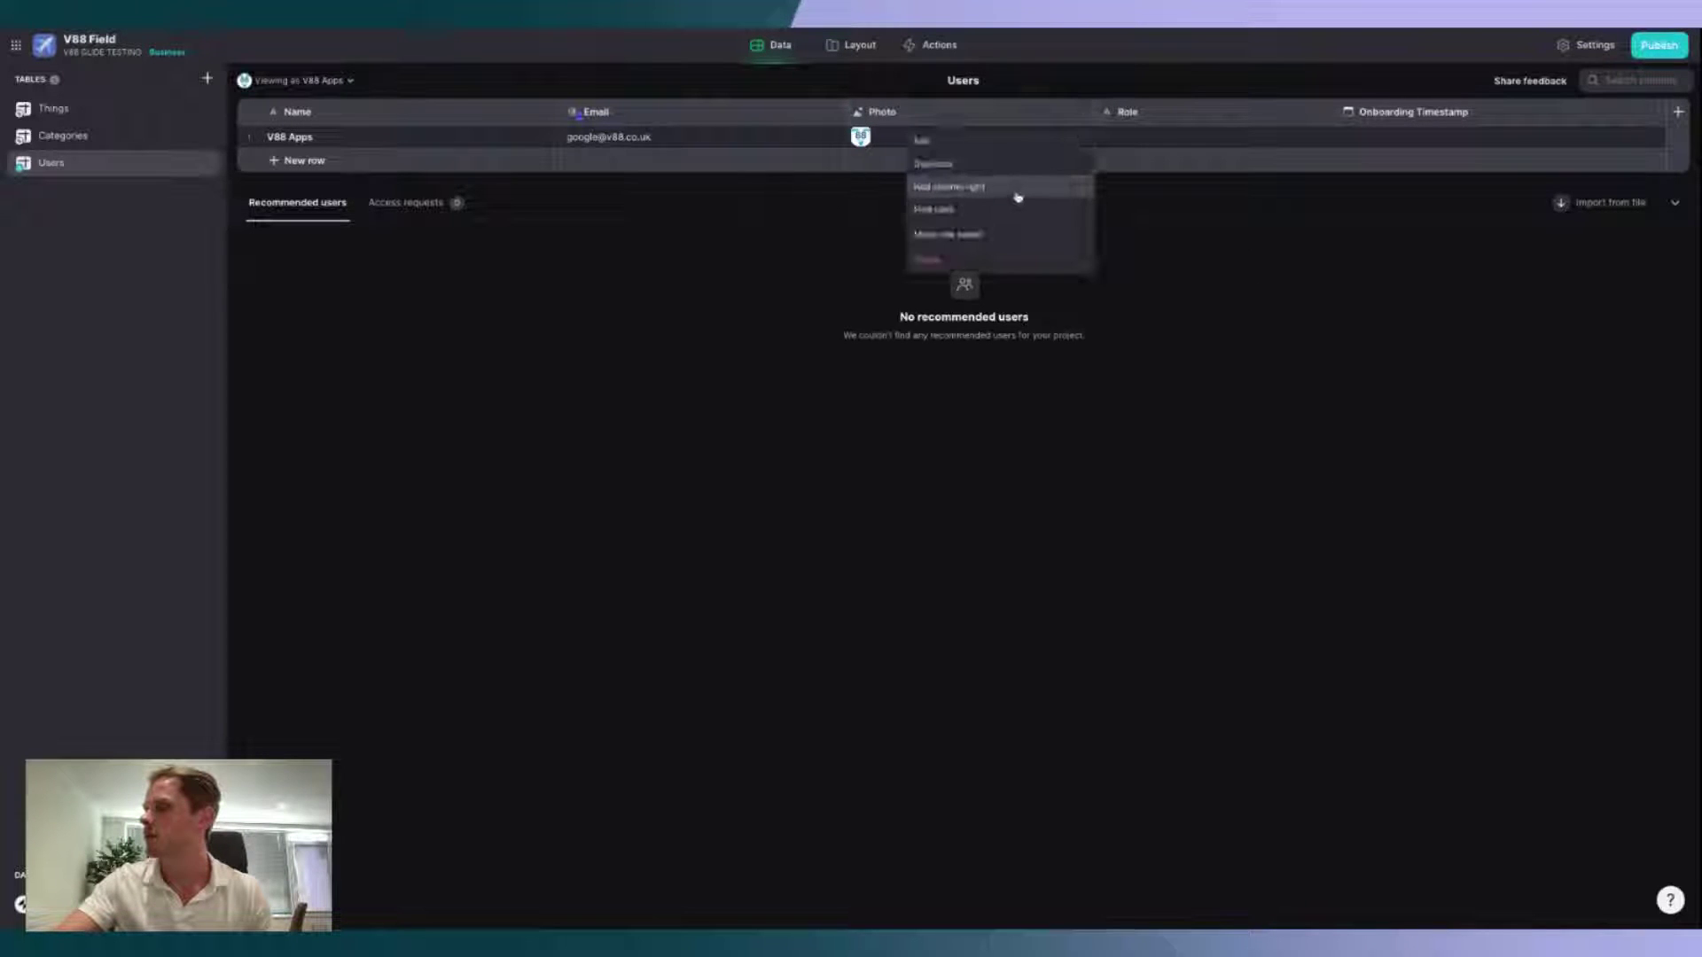
pyautogui.click(1138, 282)
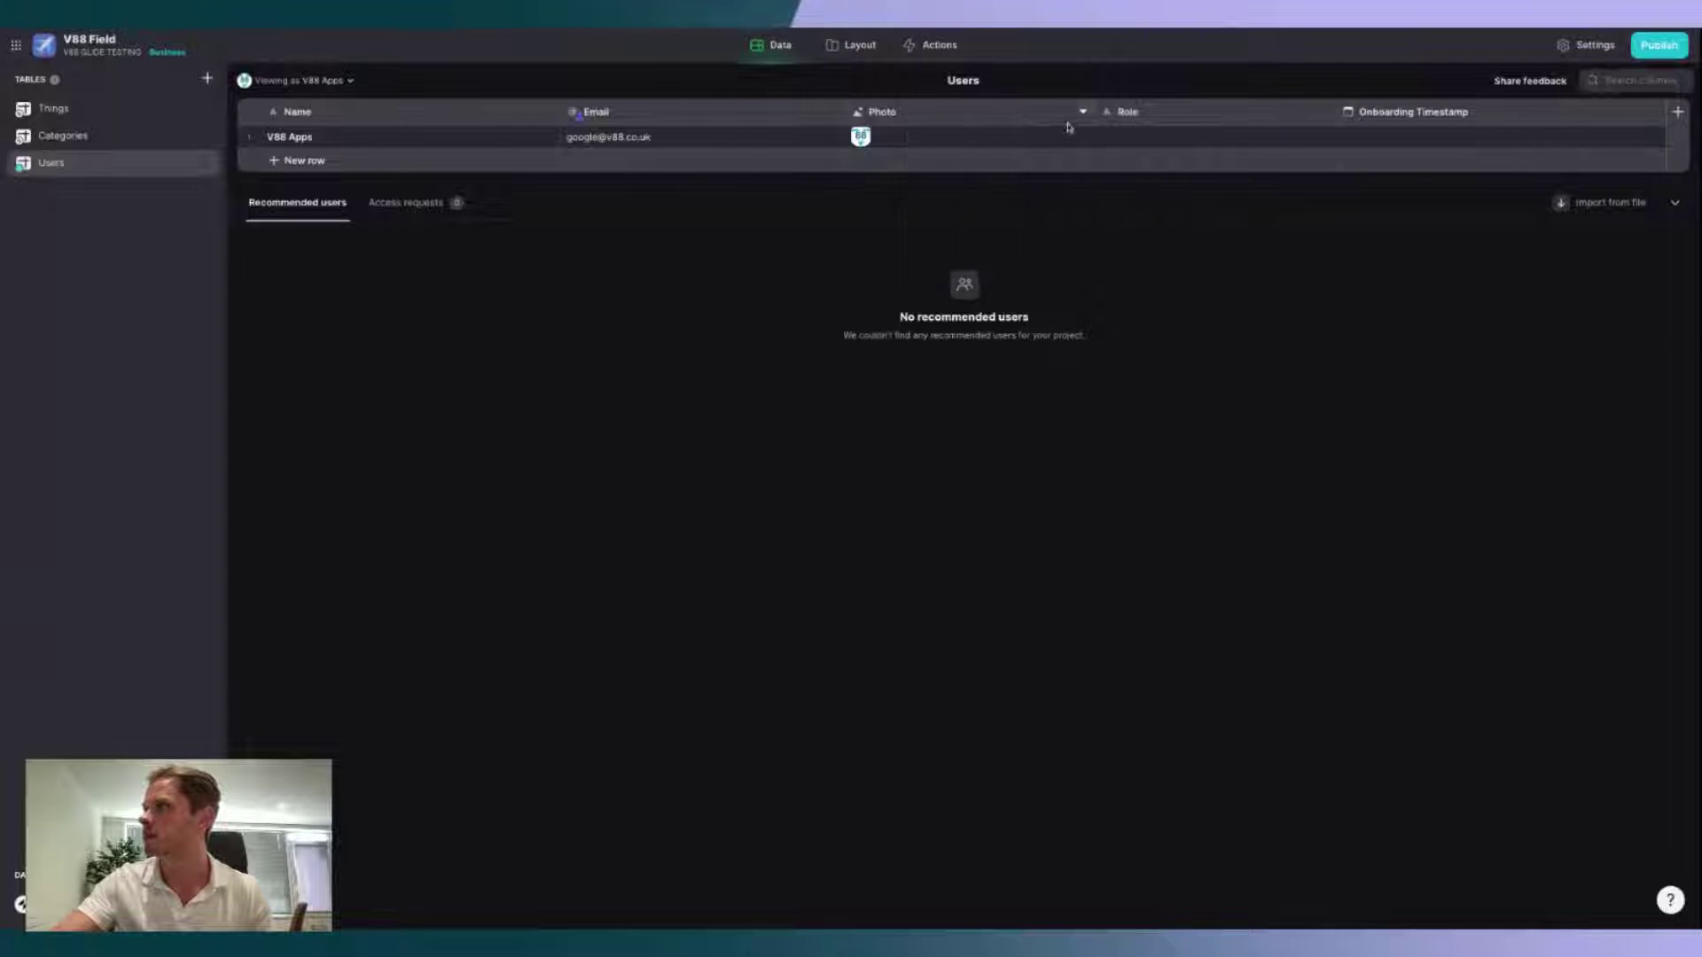
pyautogui.click(1082, 111)
pyautogui.click(1017, 156)
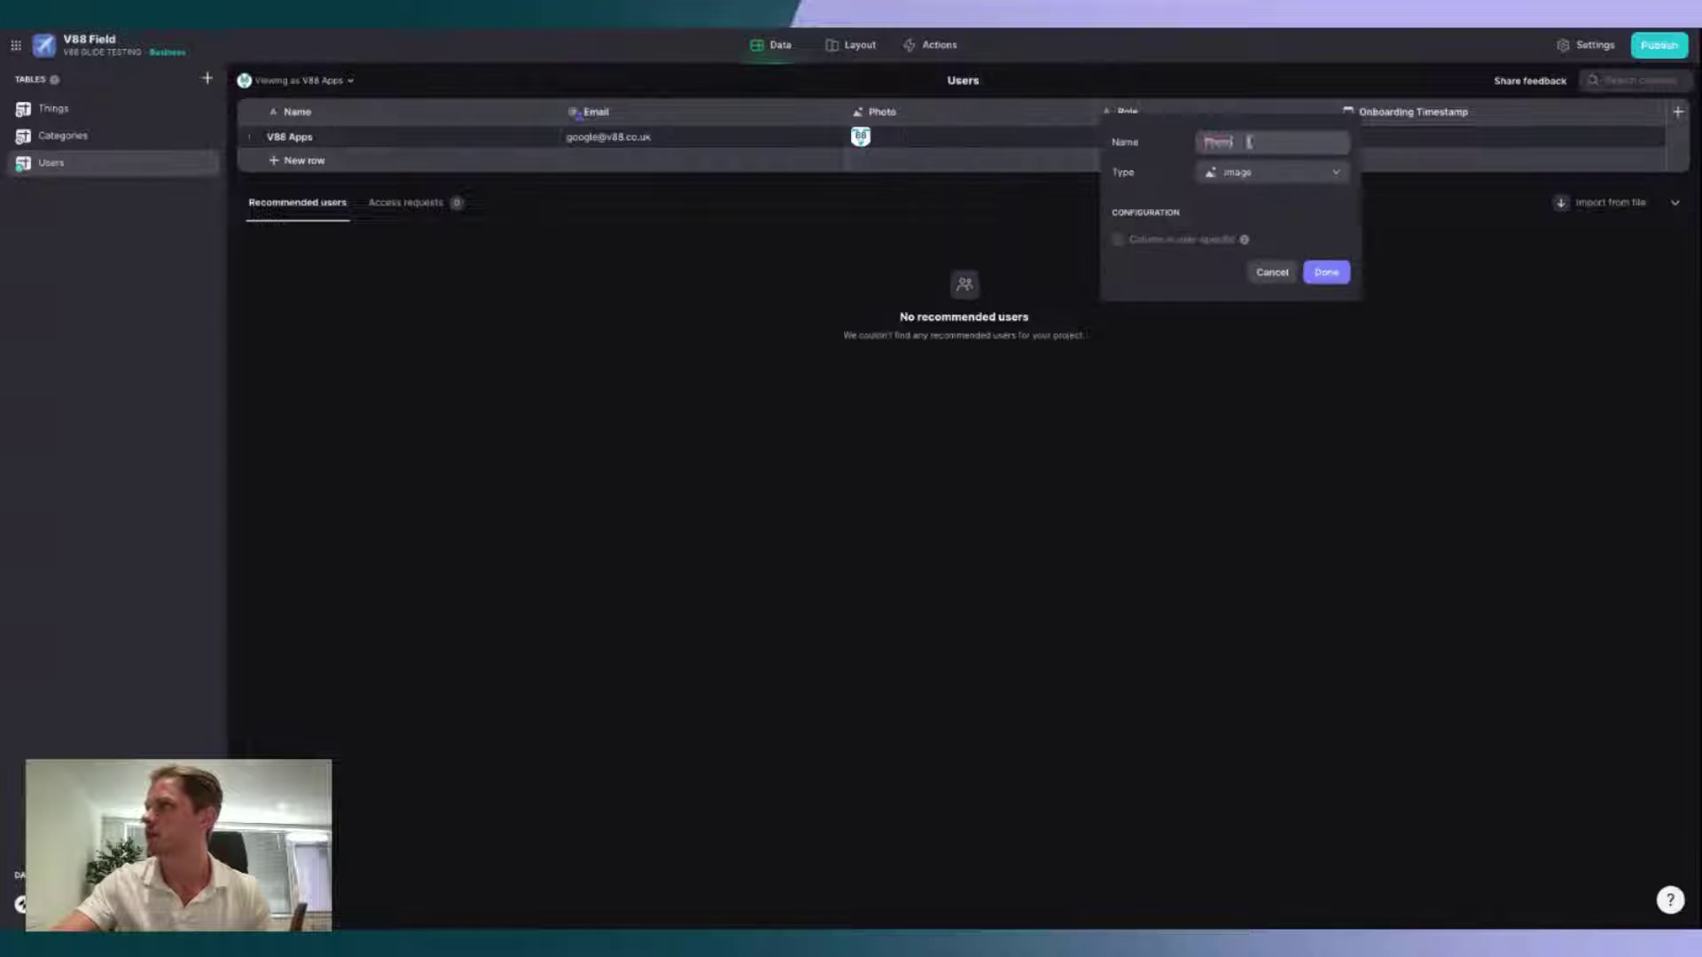
pyautogui.write('/ Up')
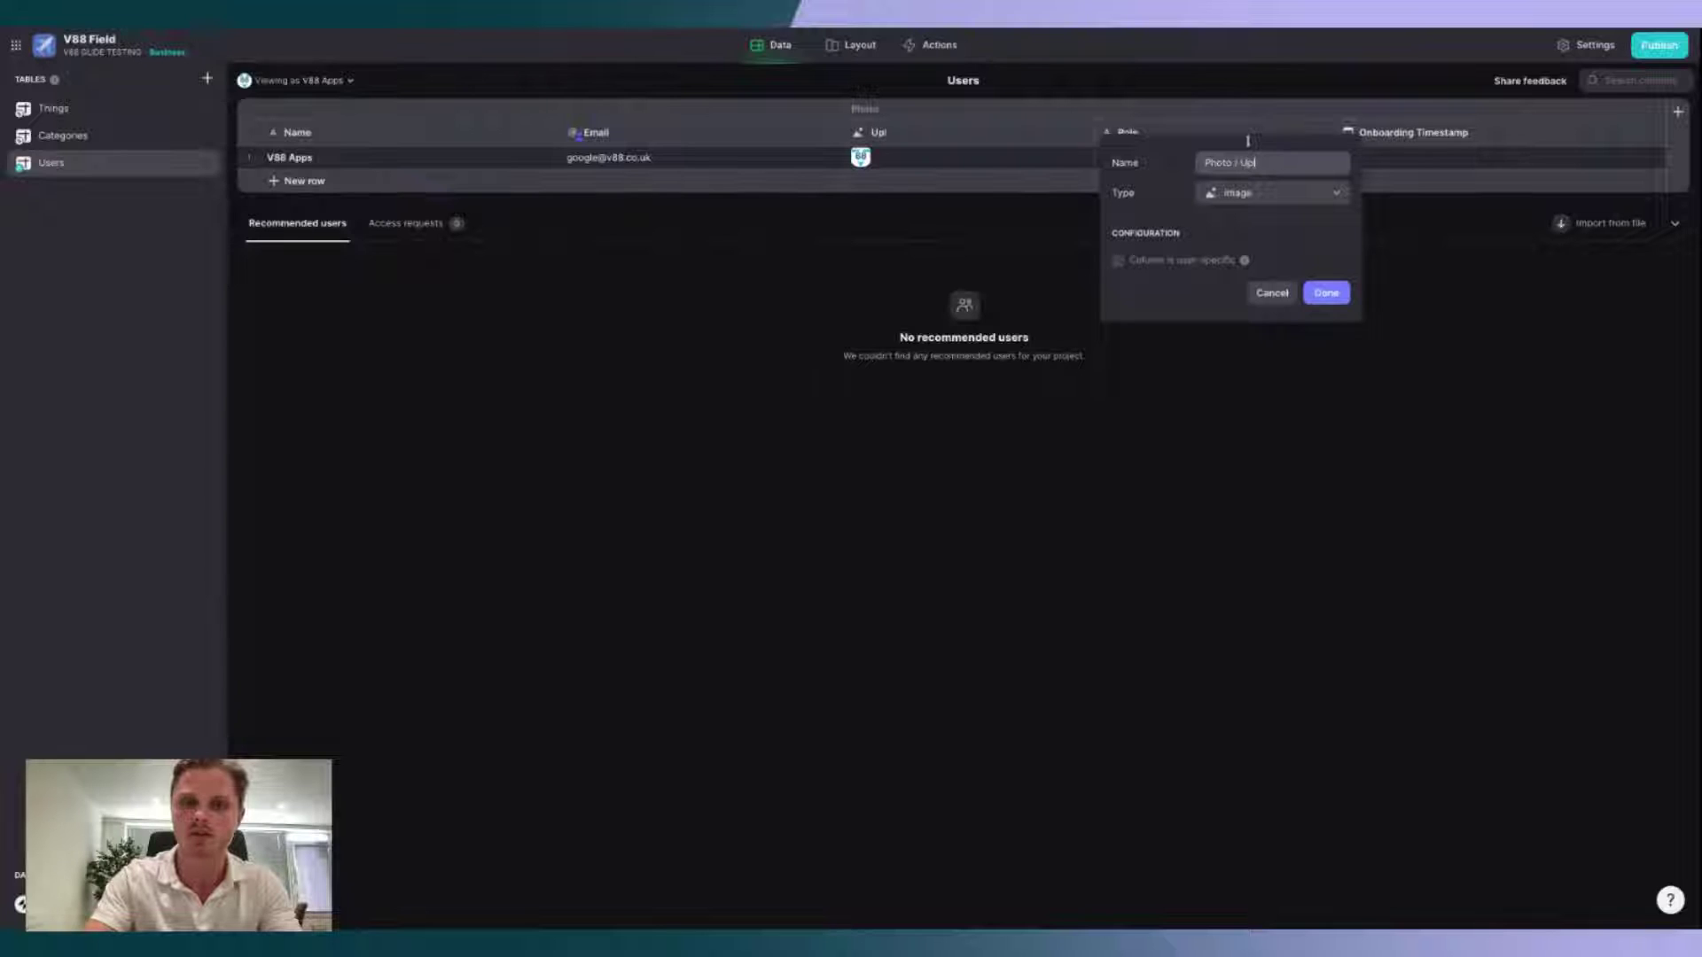
pyautogui.write('loaded')
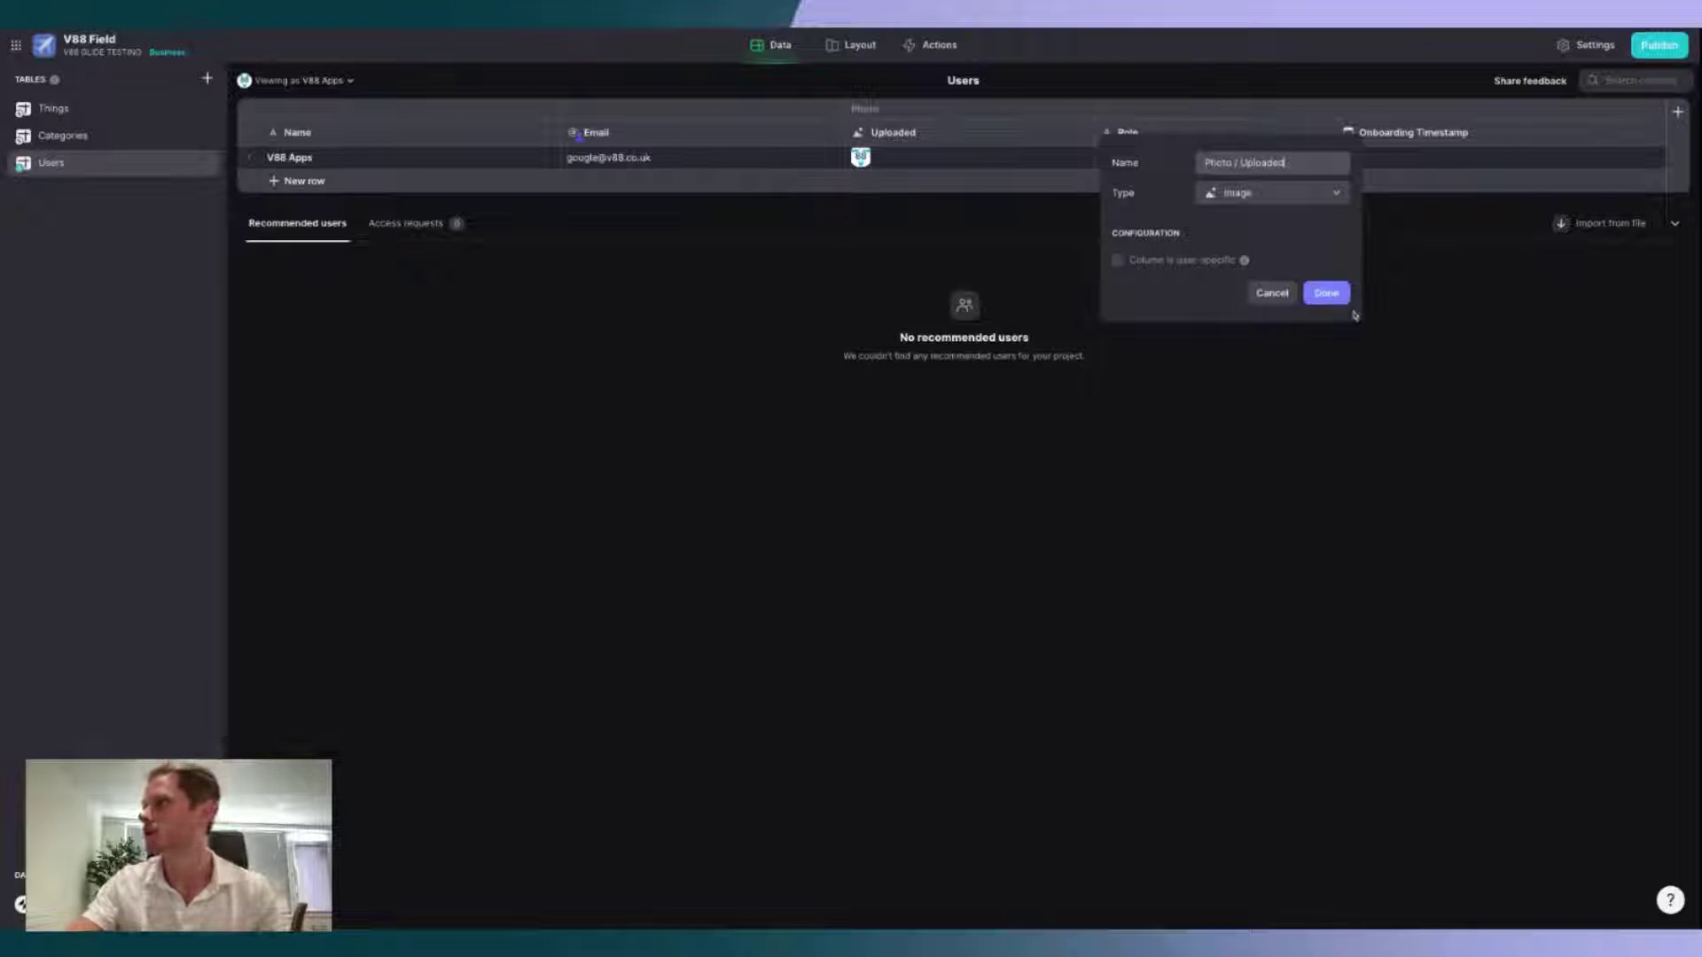
pyautogui.click(1326, 293)
pyautogui.click(1085, 135)
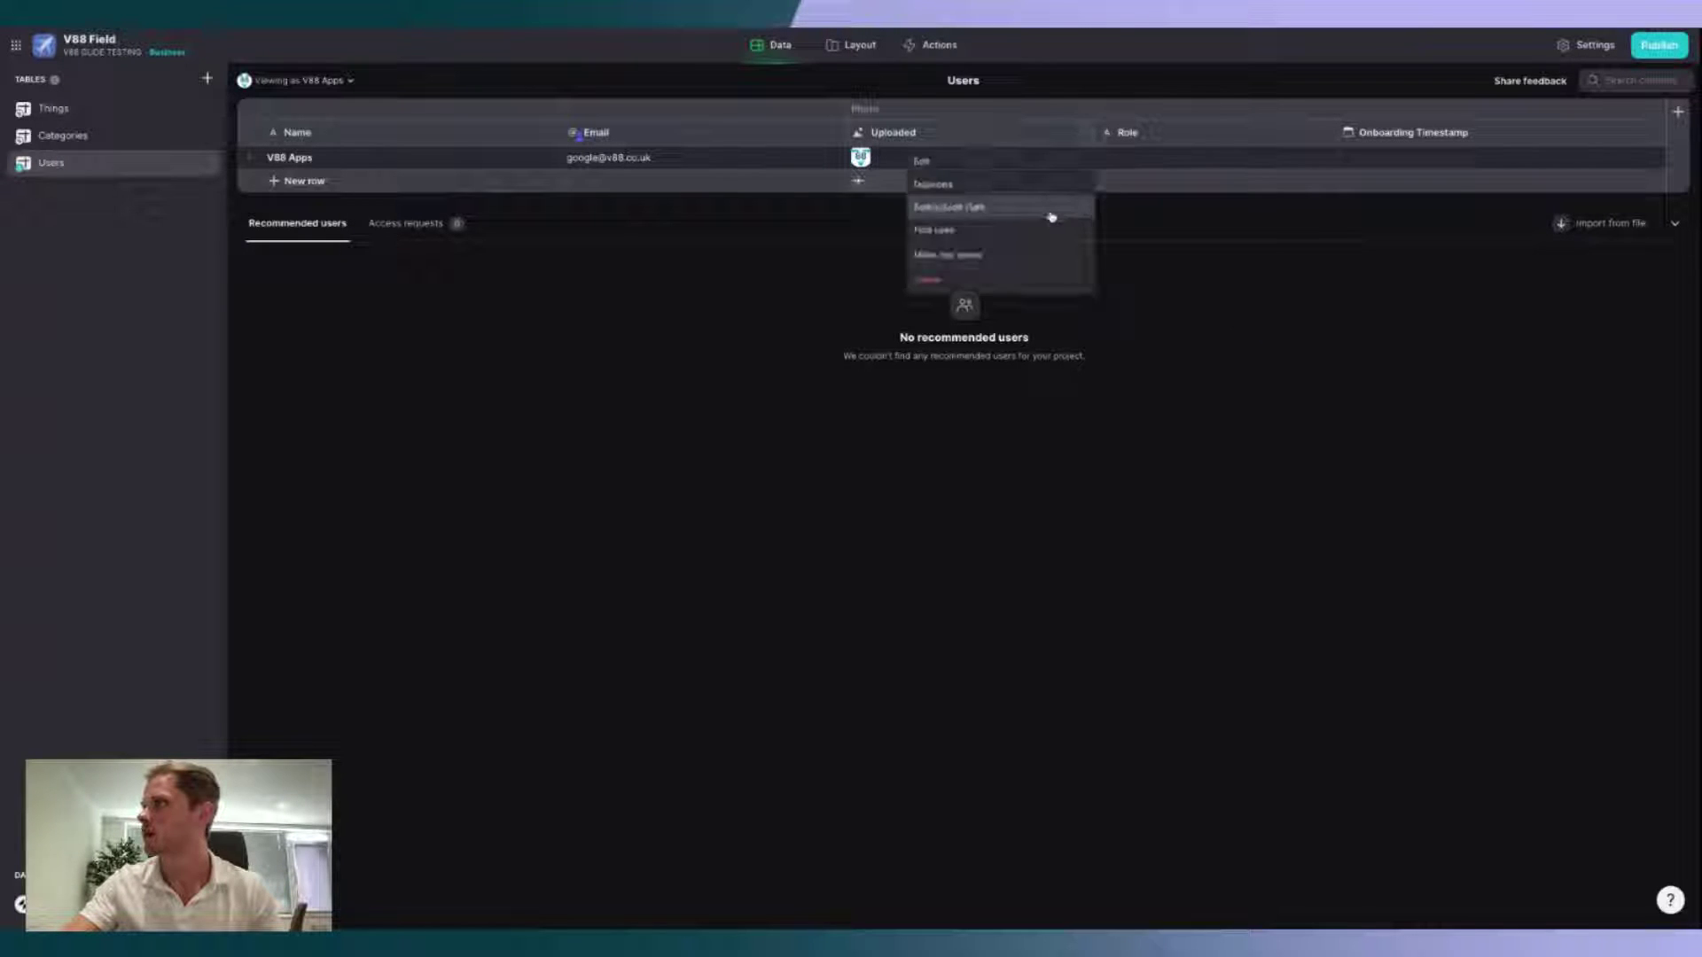
pyautogui.click(1048, 209)
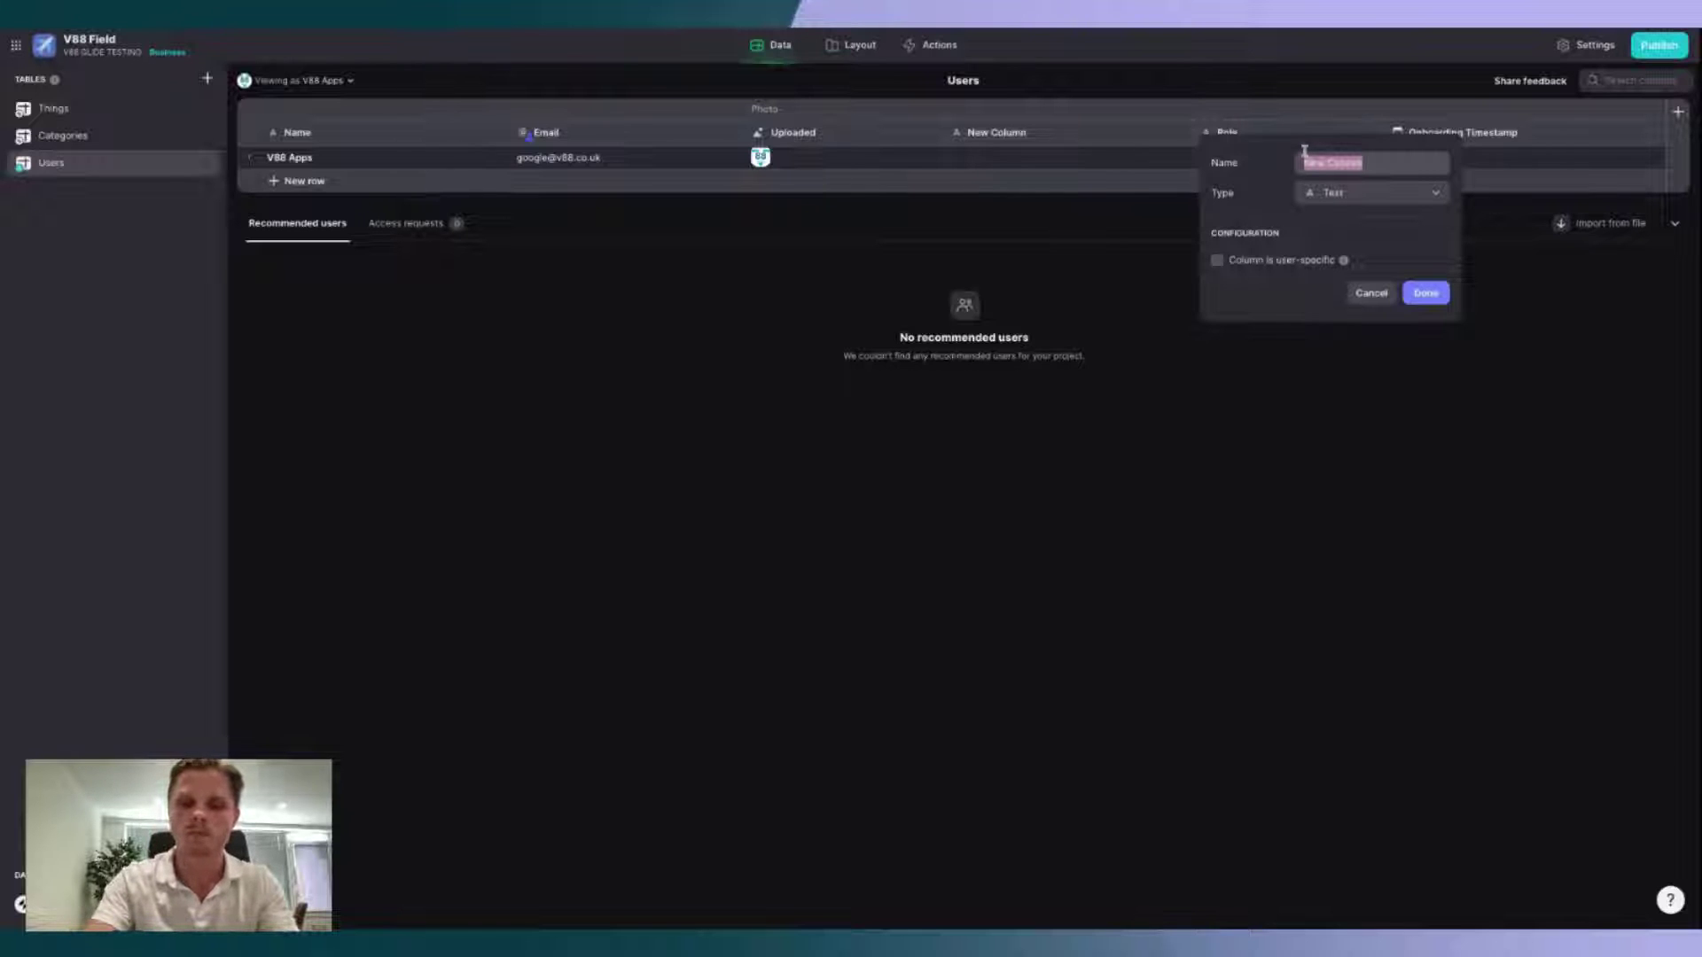
# Step: Name the new column 'Photo / Default' and make it a Hero Icons column
pyautogui.write('Photo / D')
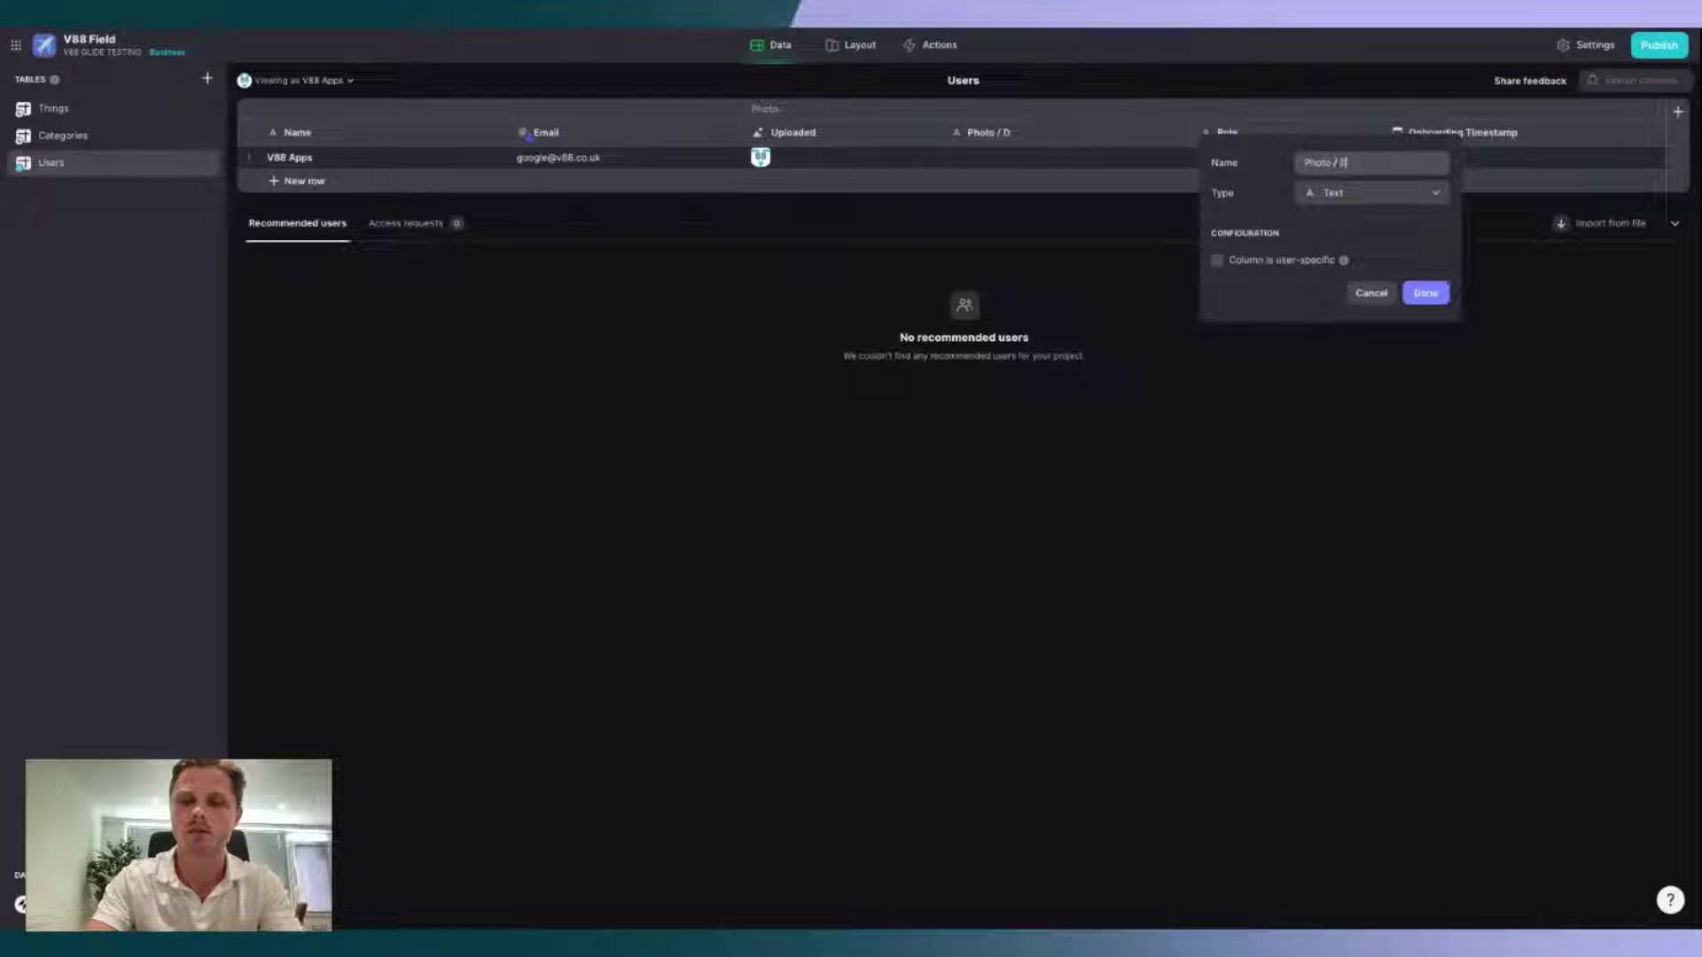
pyautogui.write('efaul')
pyautogui.write('t')
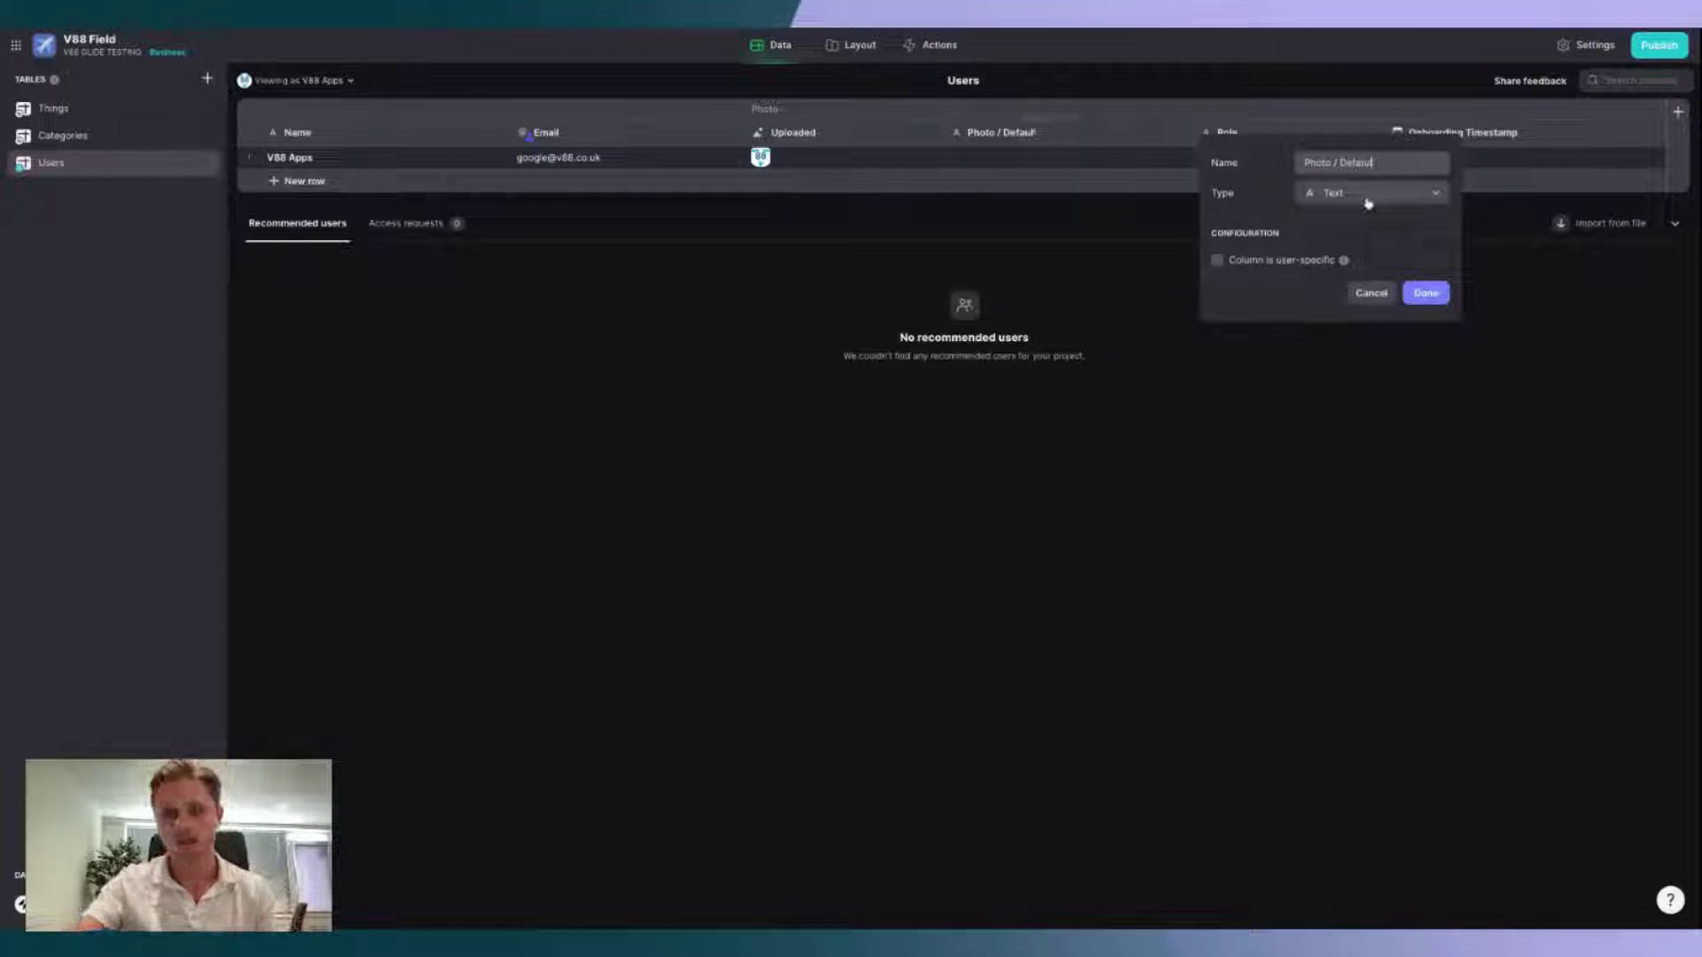
pyautogui.click(1383, 203)
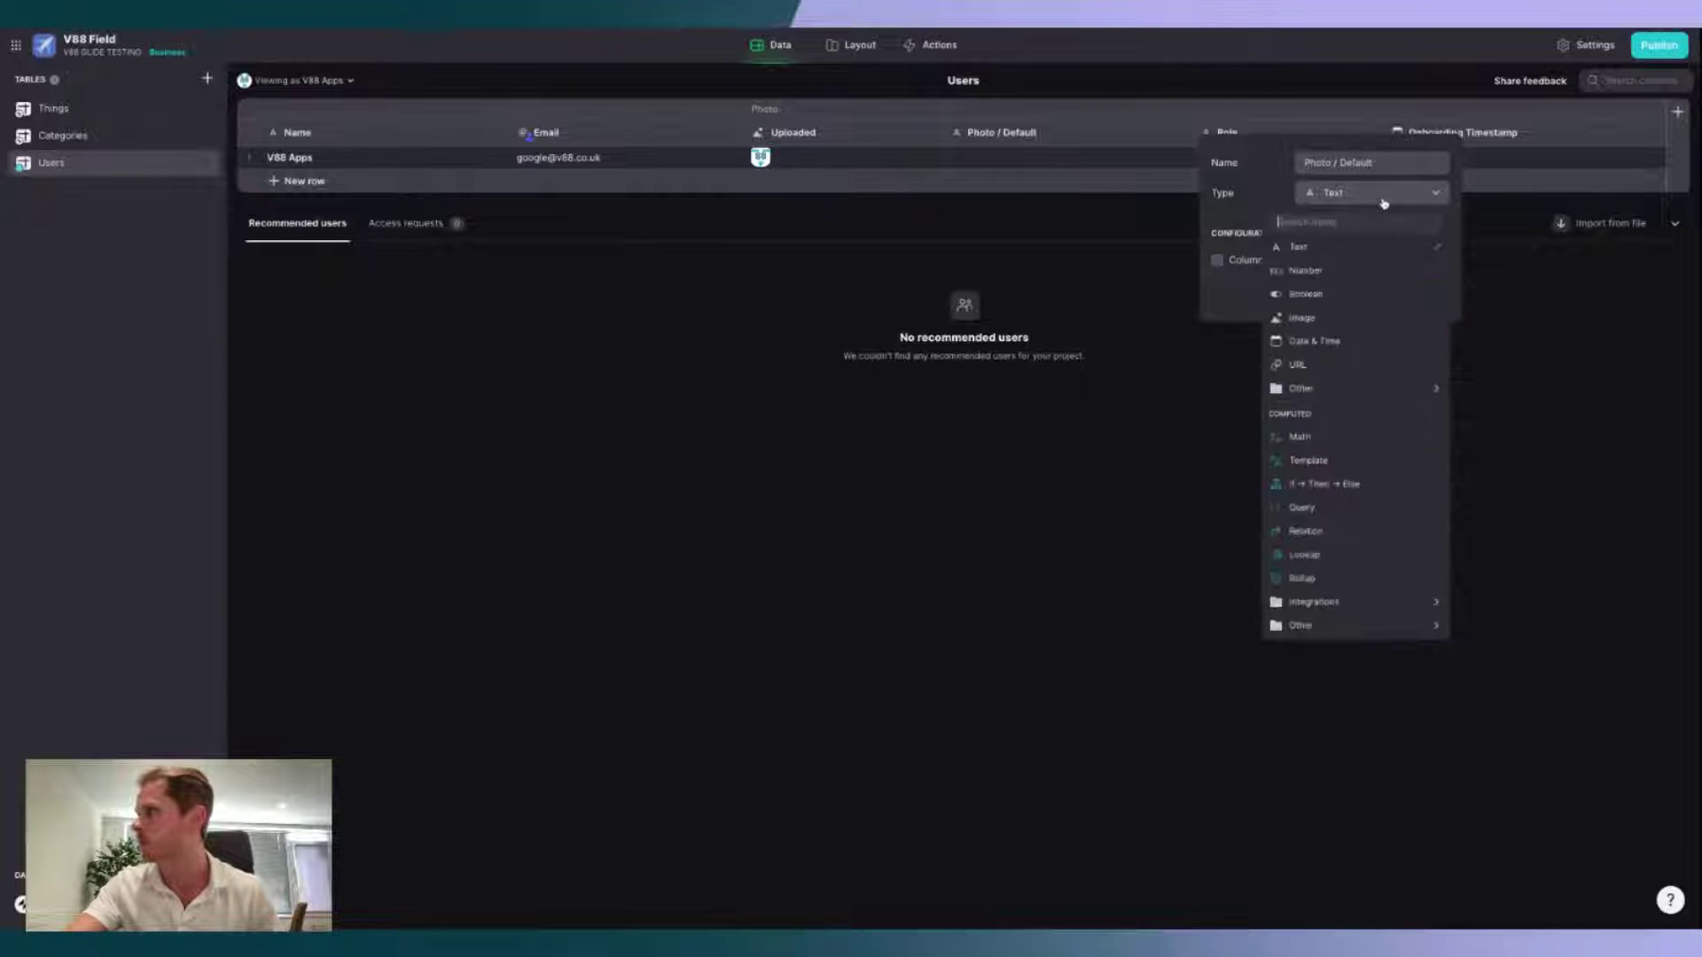
pyautogui.moveTo(1354, 626)
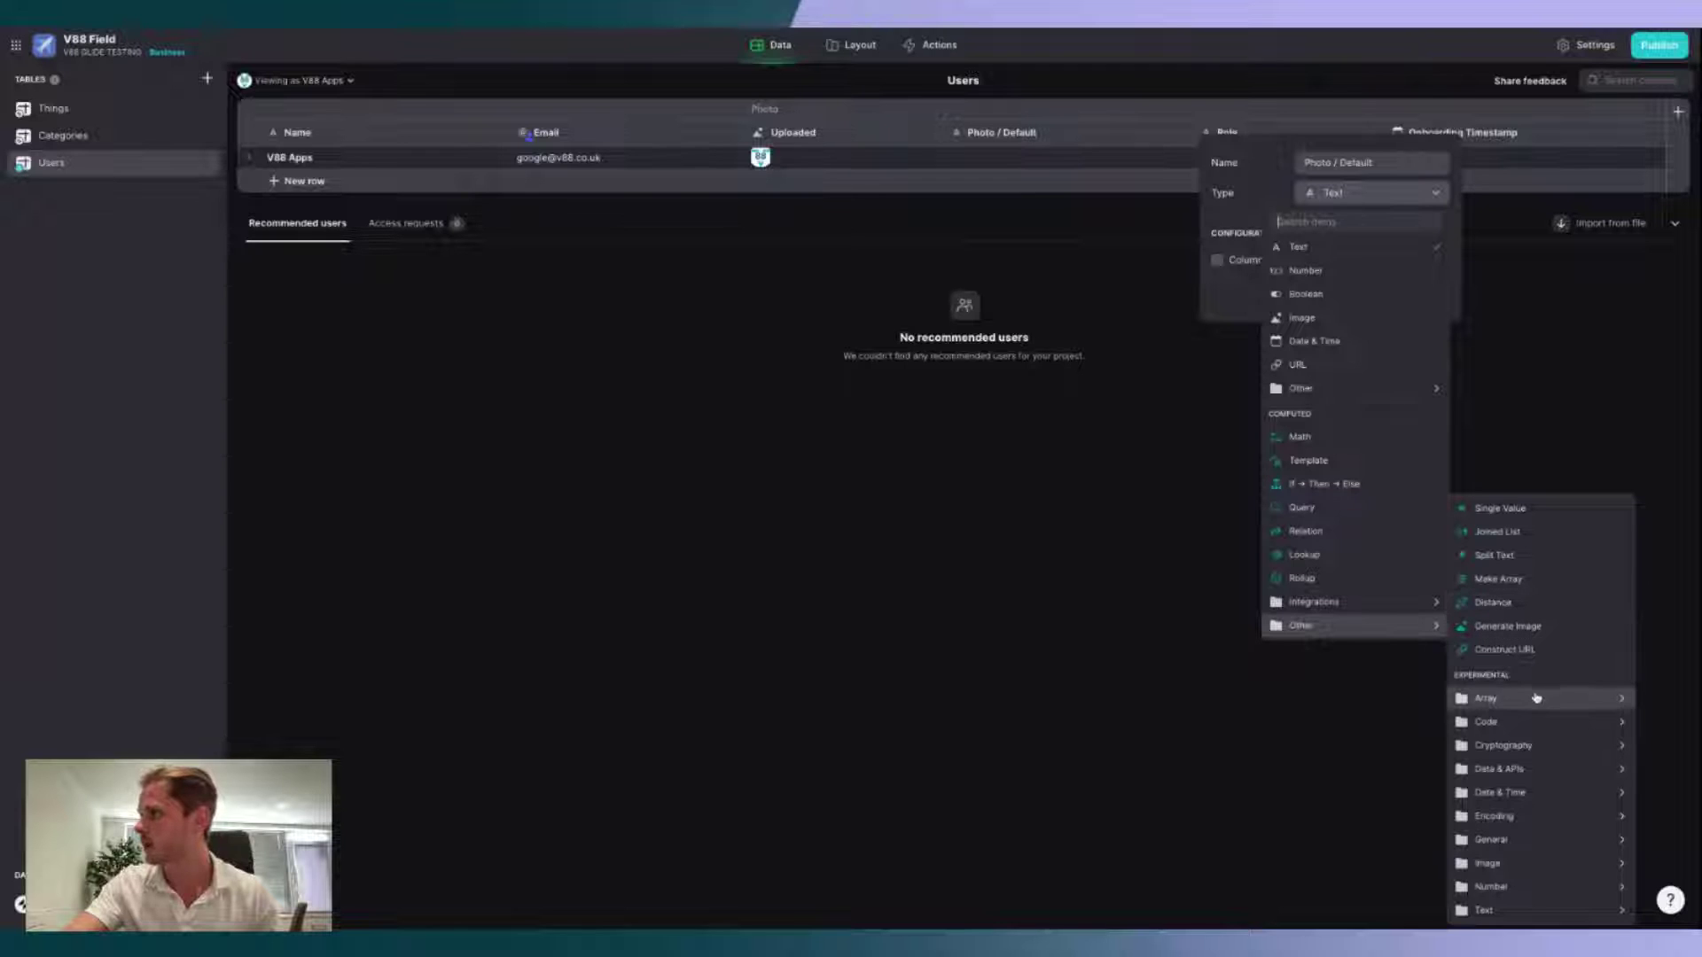
pyautogui.moveTo(1527, 867)
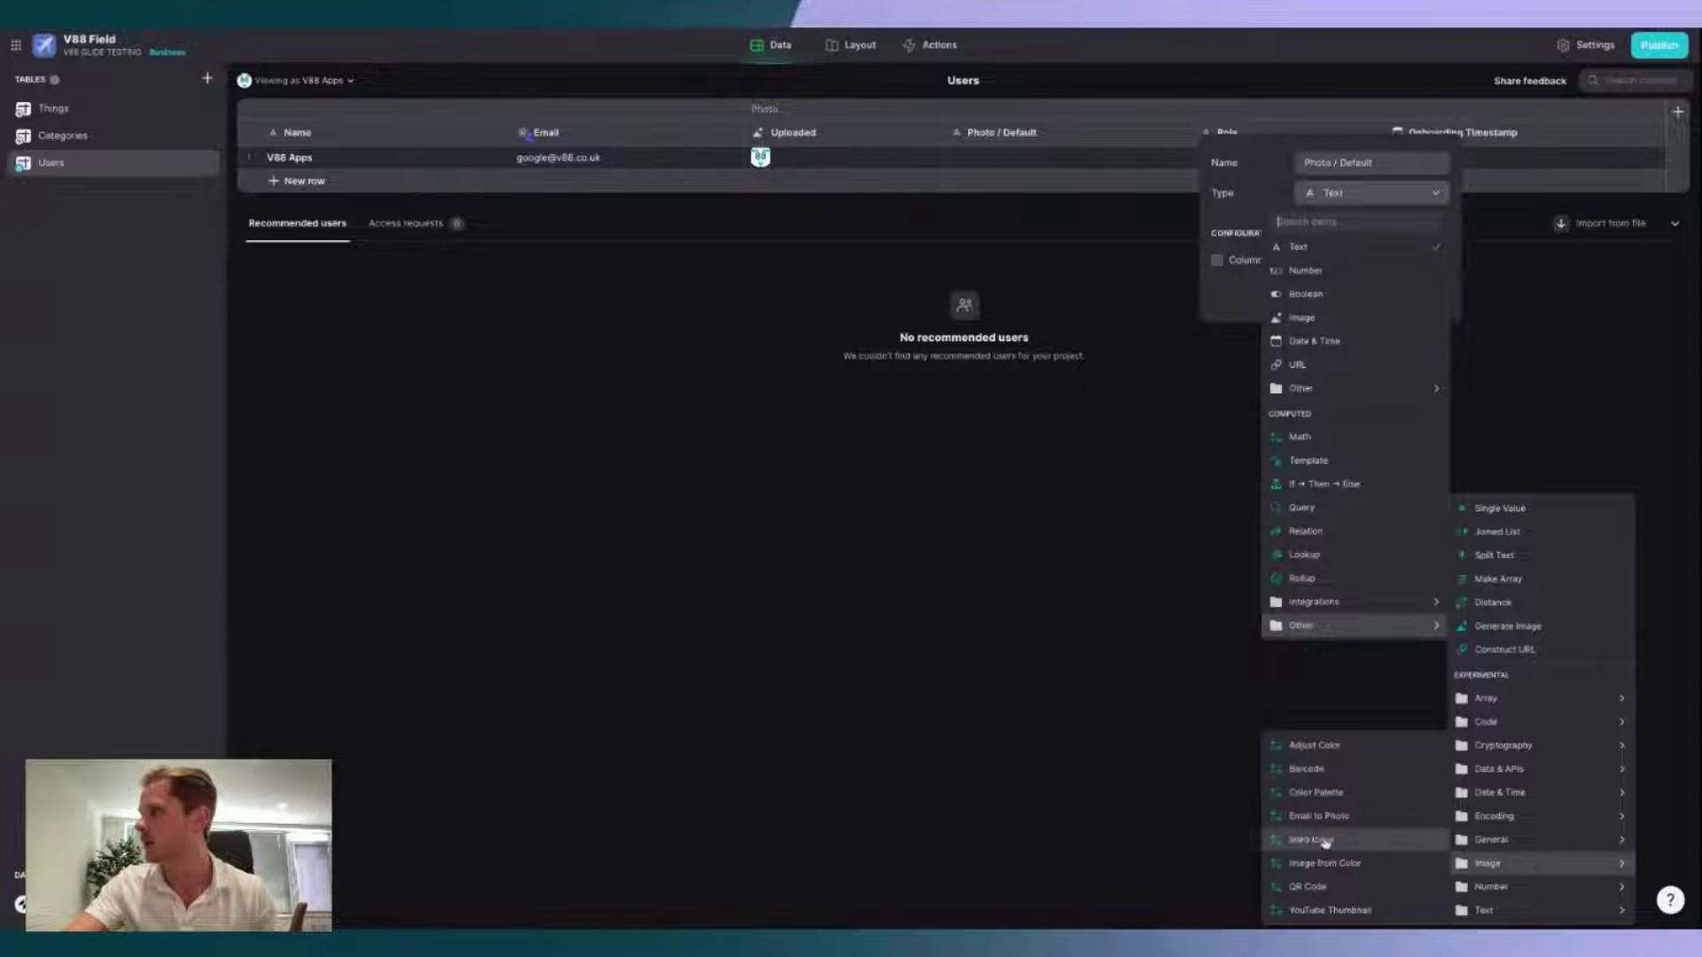
pyautogui.click(1348, 841)
# Step: Set the icon to 'user' with 'outline' style and colour #0A89ED, then save
pyautogui.click(1270, 371)
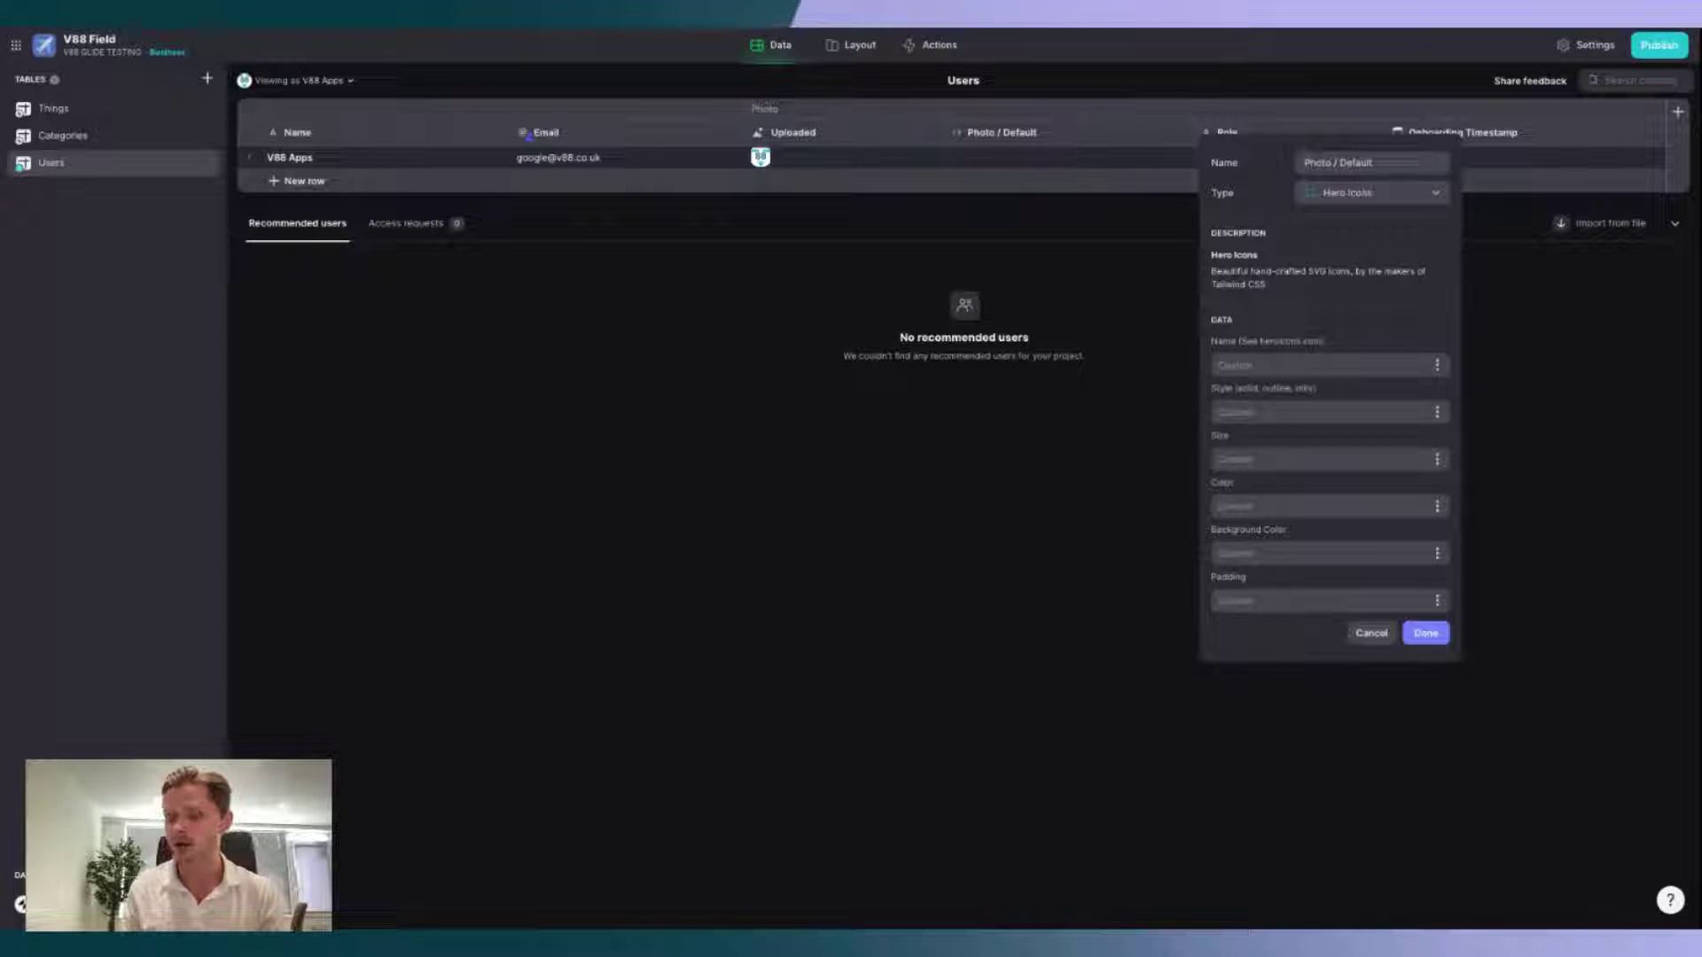
pyautogui.write('user')
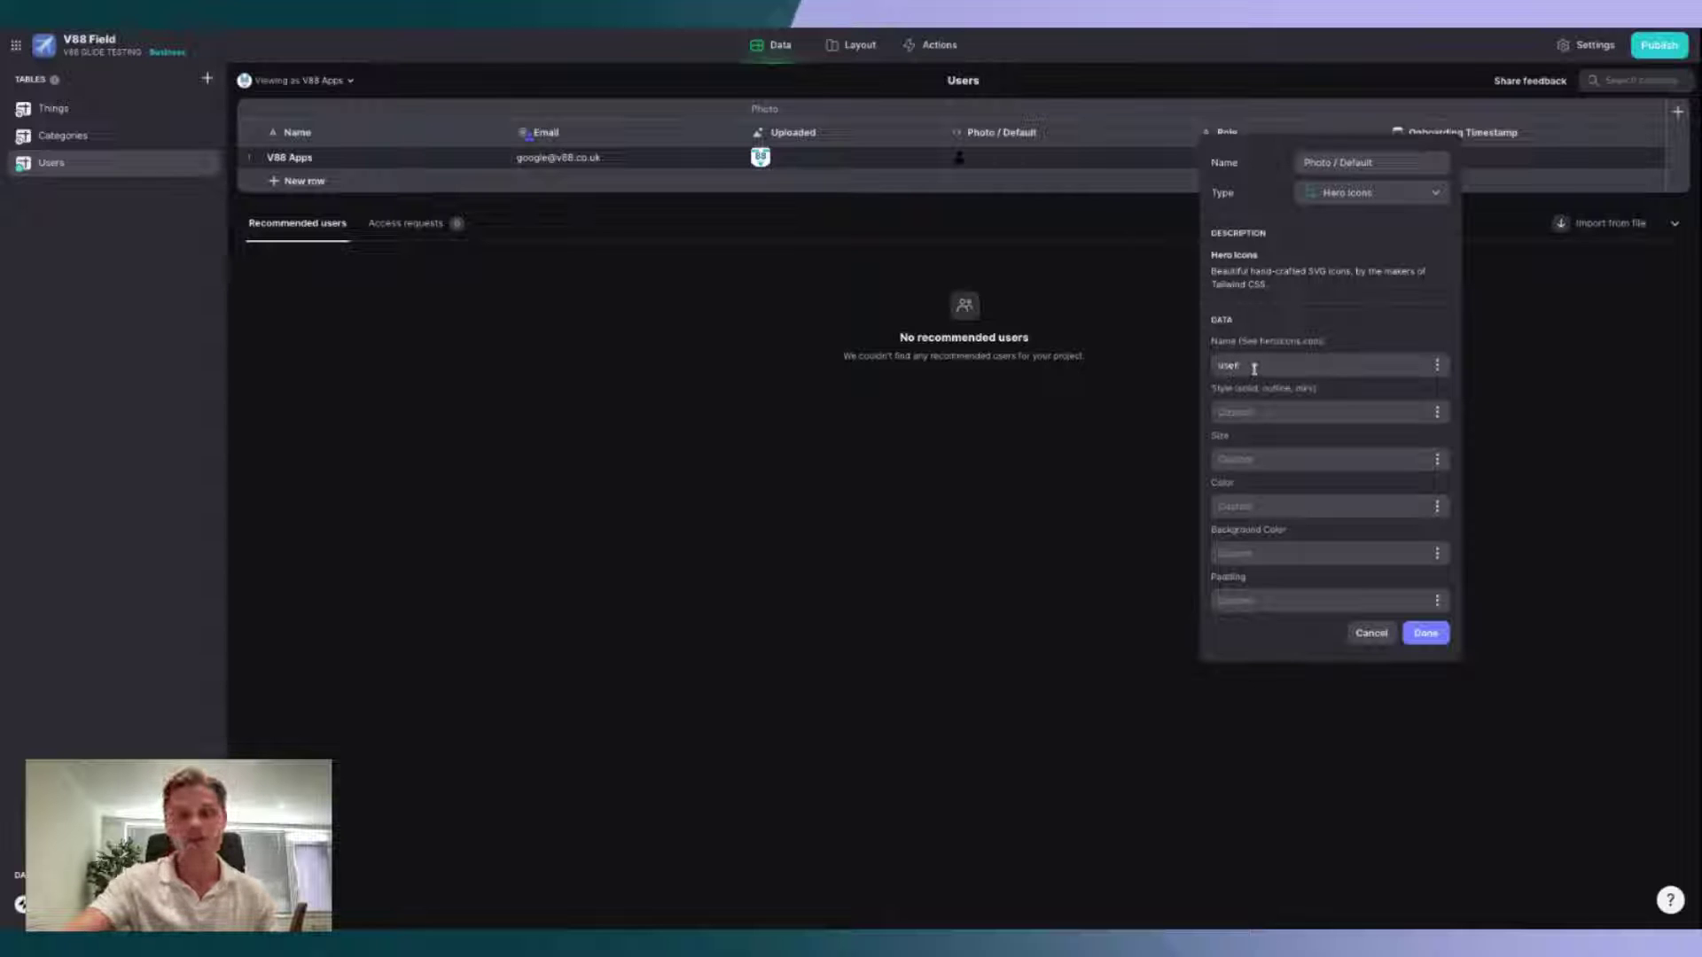
pyautogui.click(1277, 410)
pyautogui.write('outline')
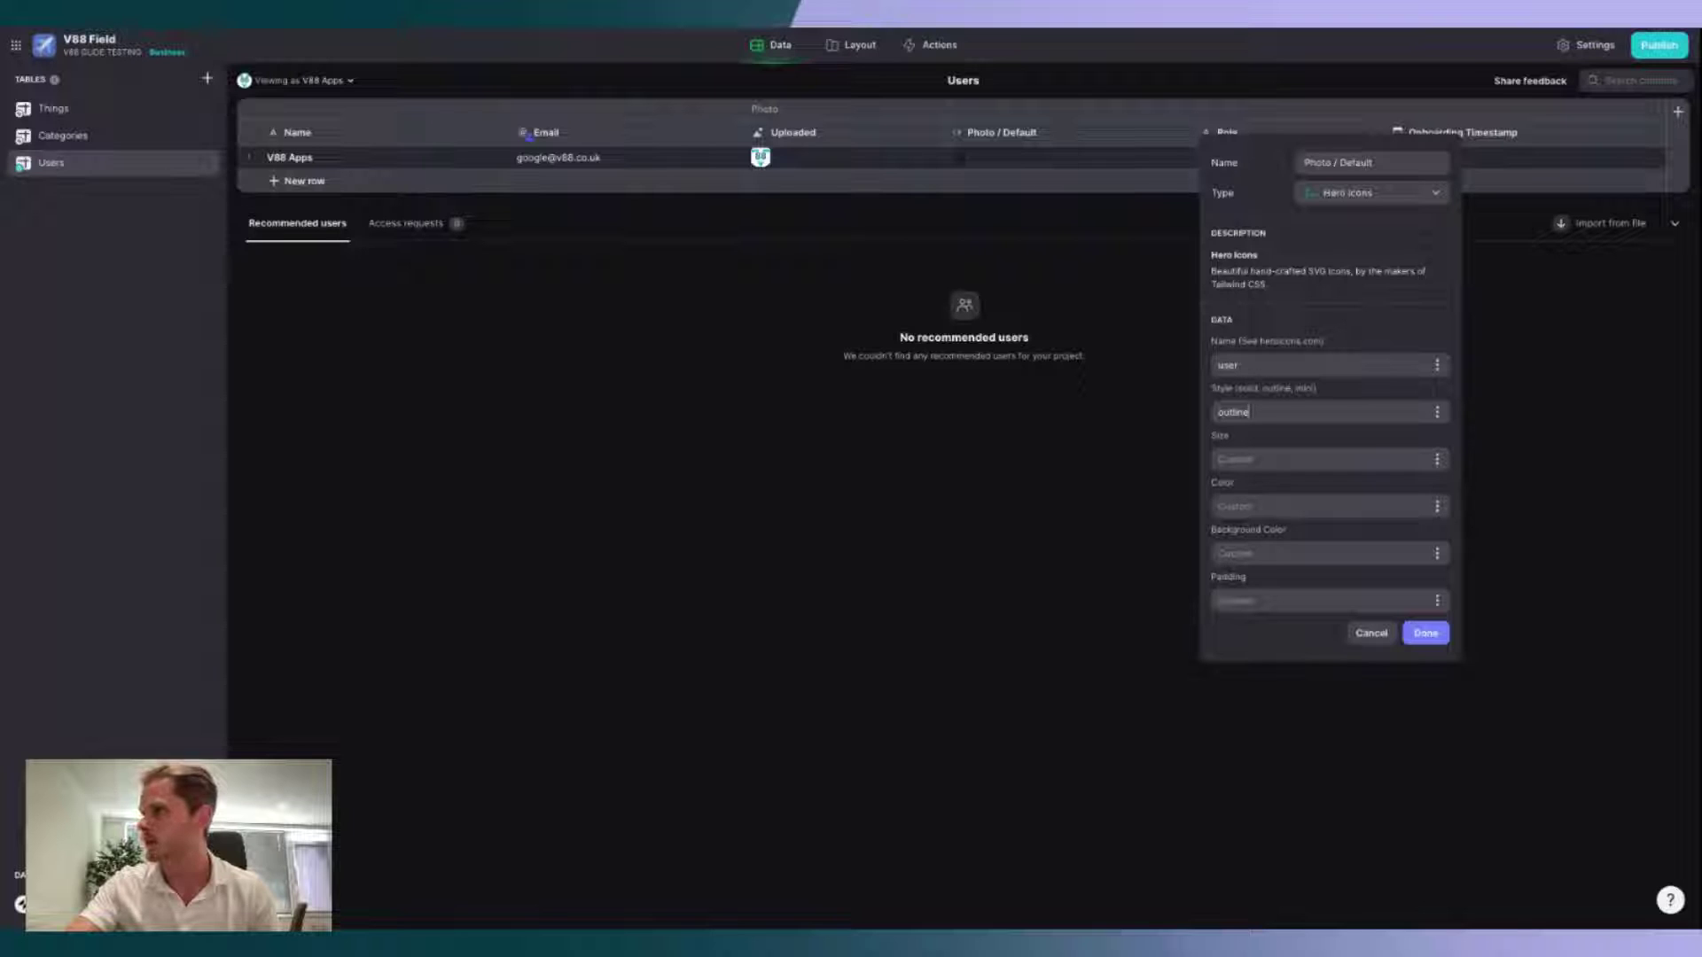
pyautogui.click(1266, 507)
pyautogui.write('#0A89ED')
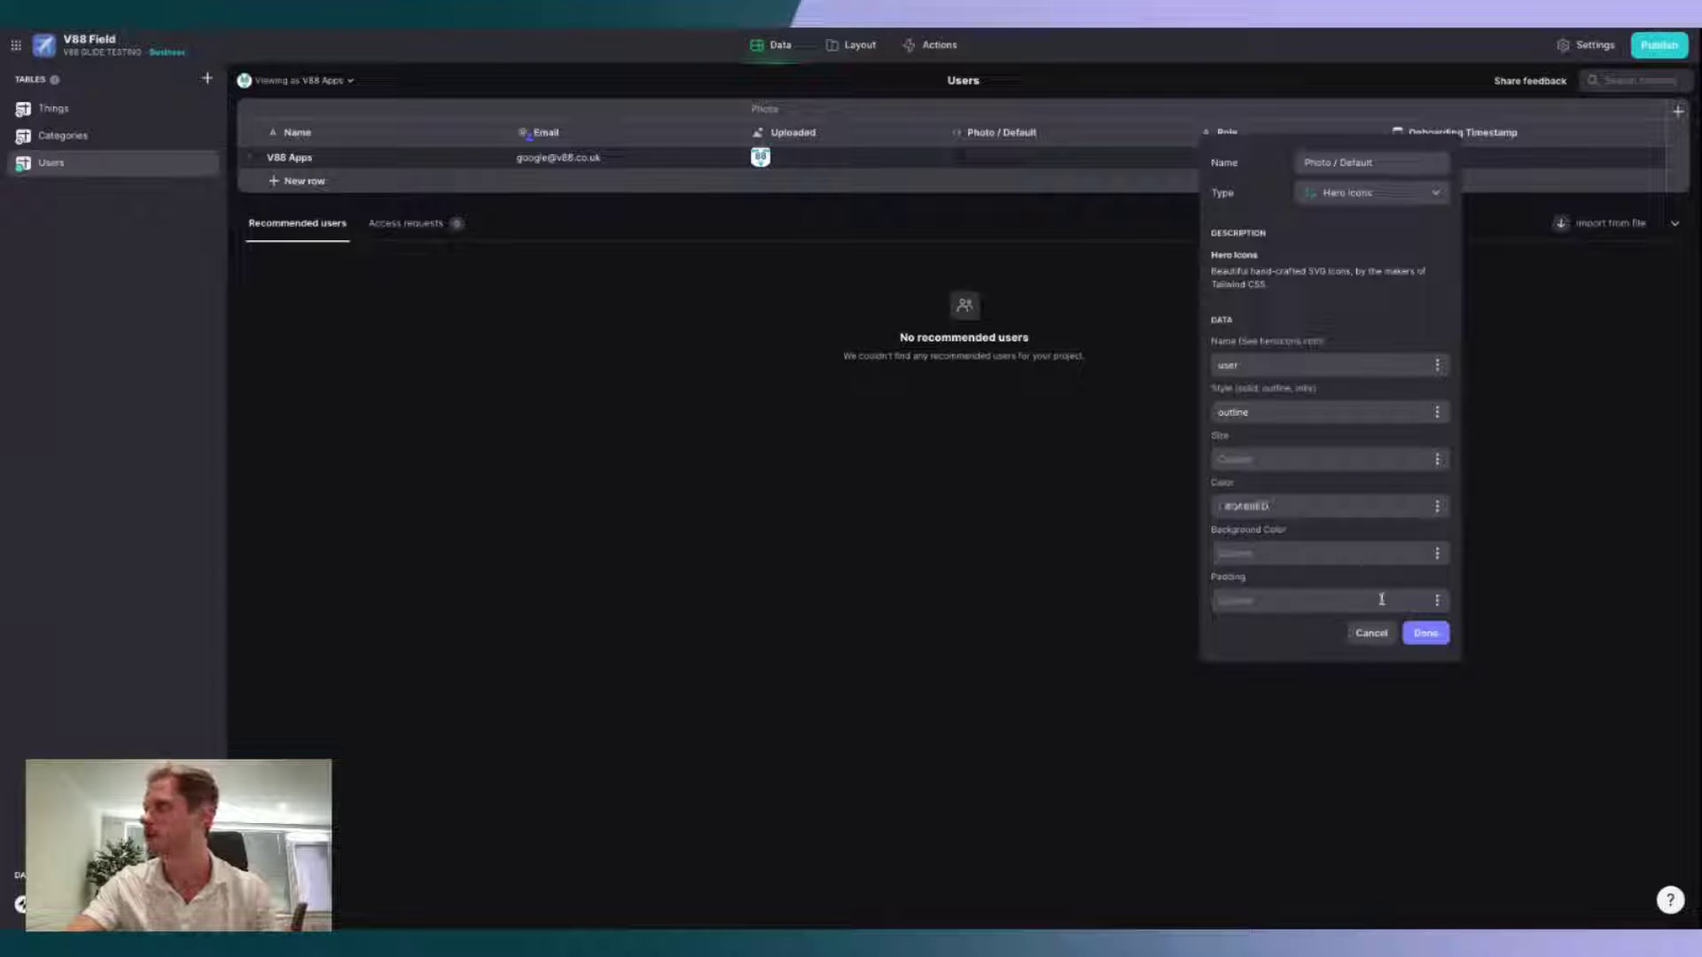
pyautogui.click(1223, 505)
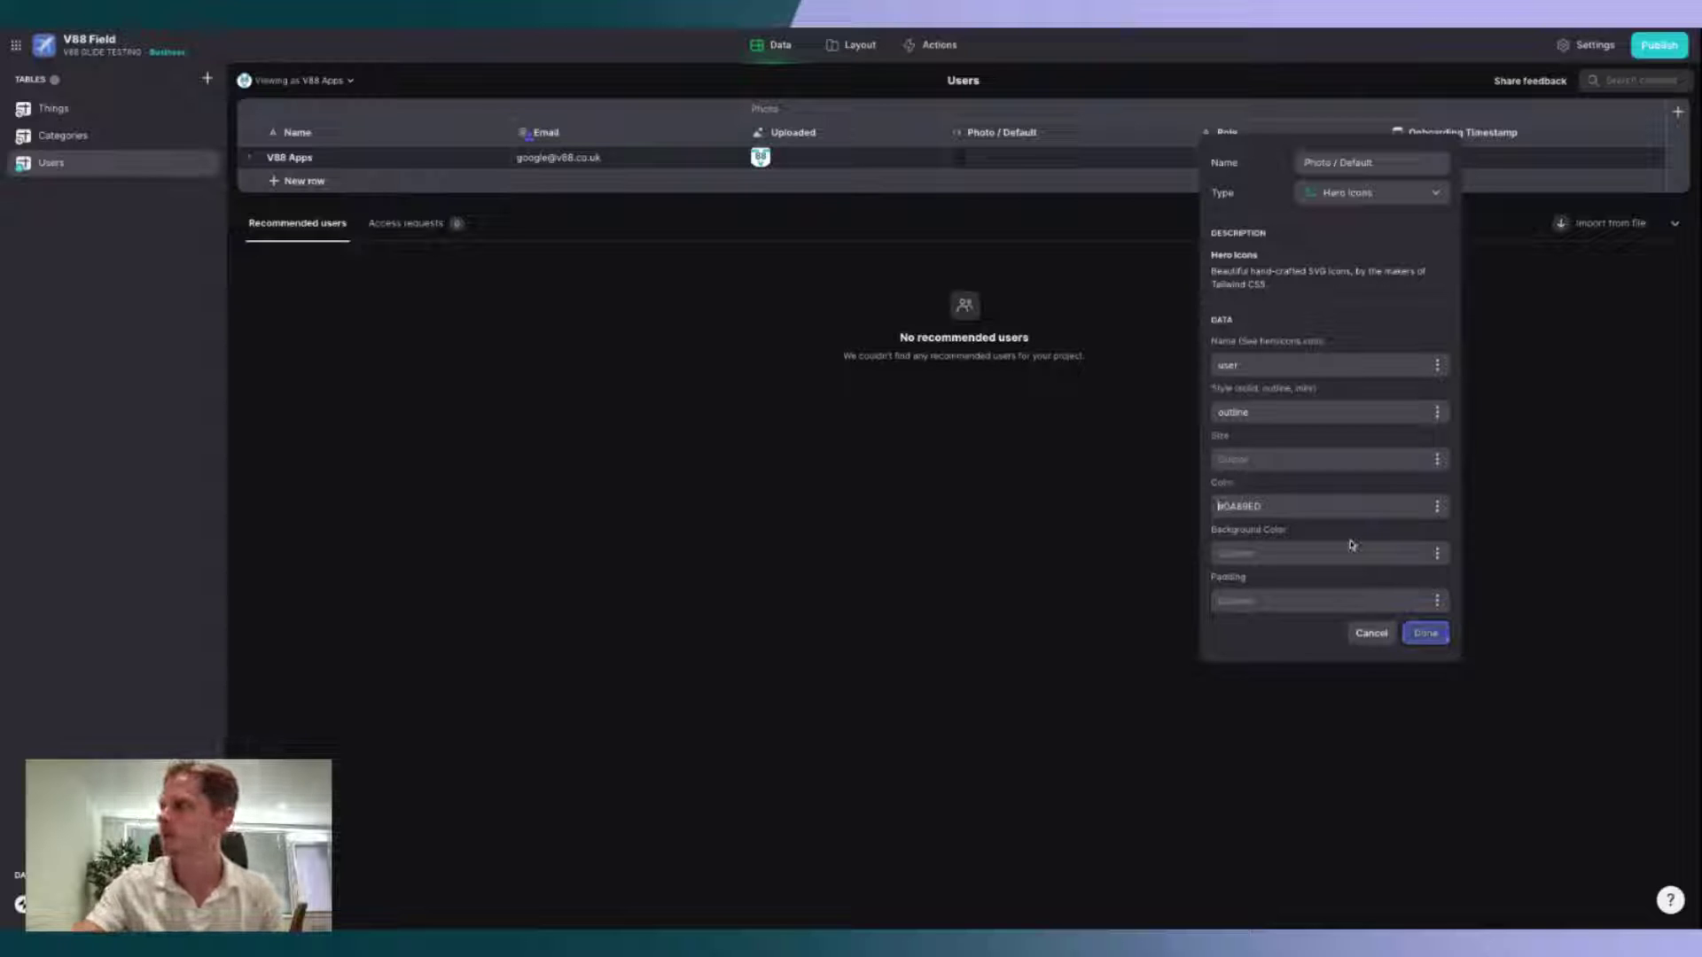
pyautogui.click(1425, 633)
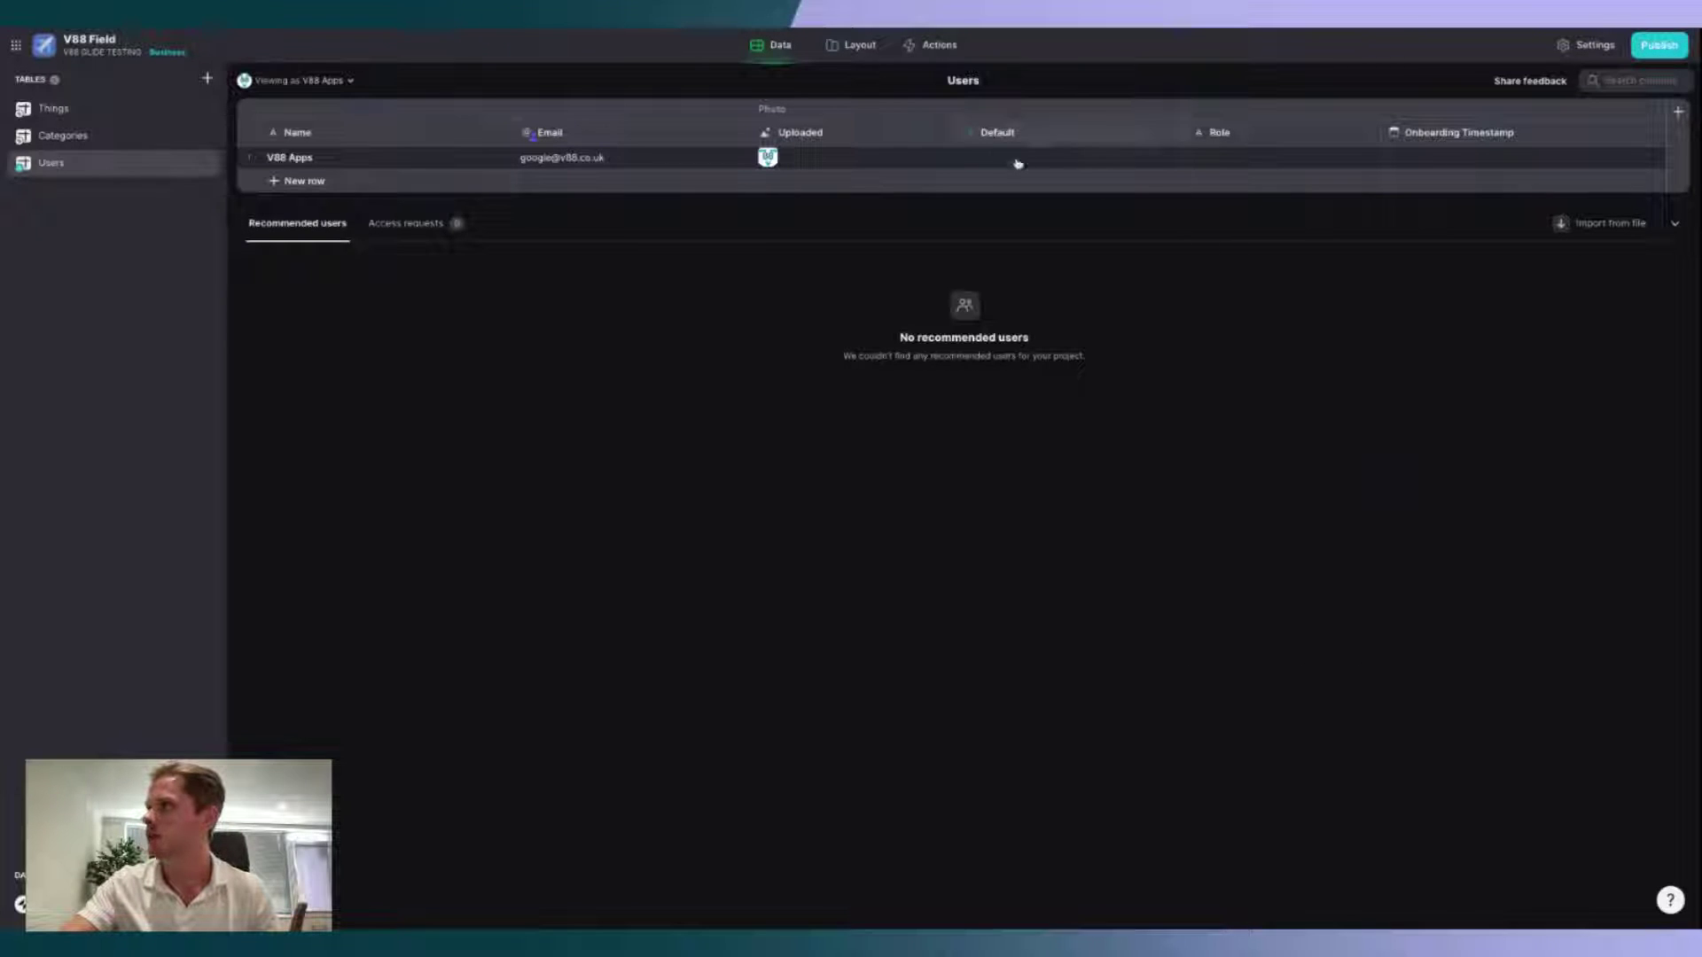
# Step: Insert an If-Then-Else column right of Default, named 'Photo / To Display'
pyautogui.click(1175, 135)
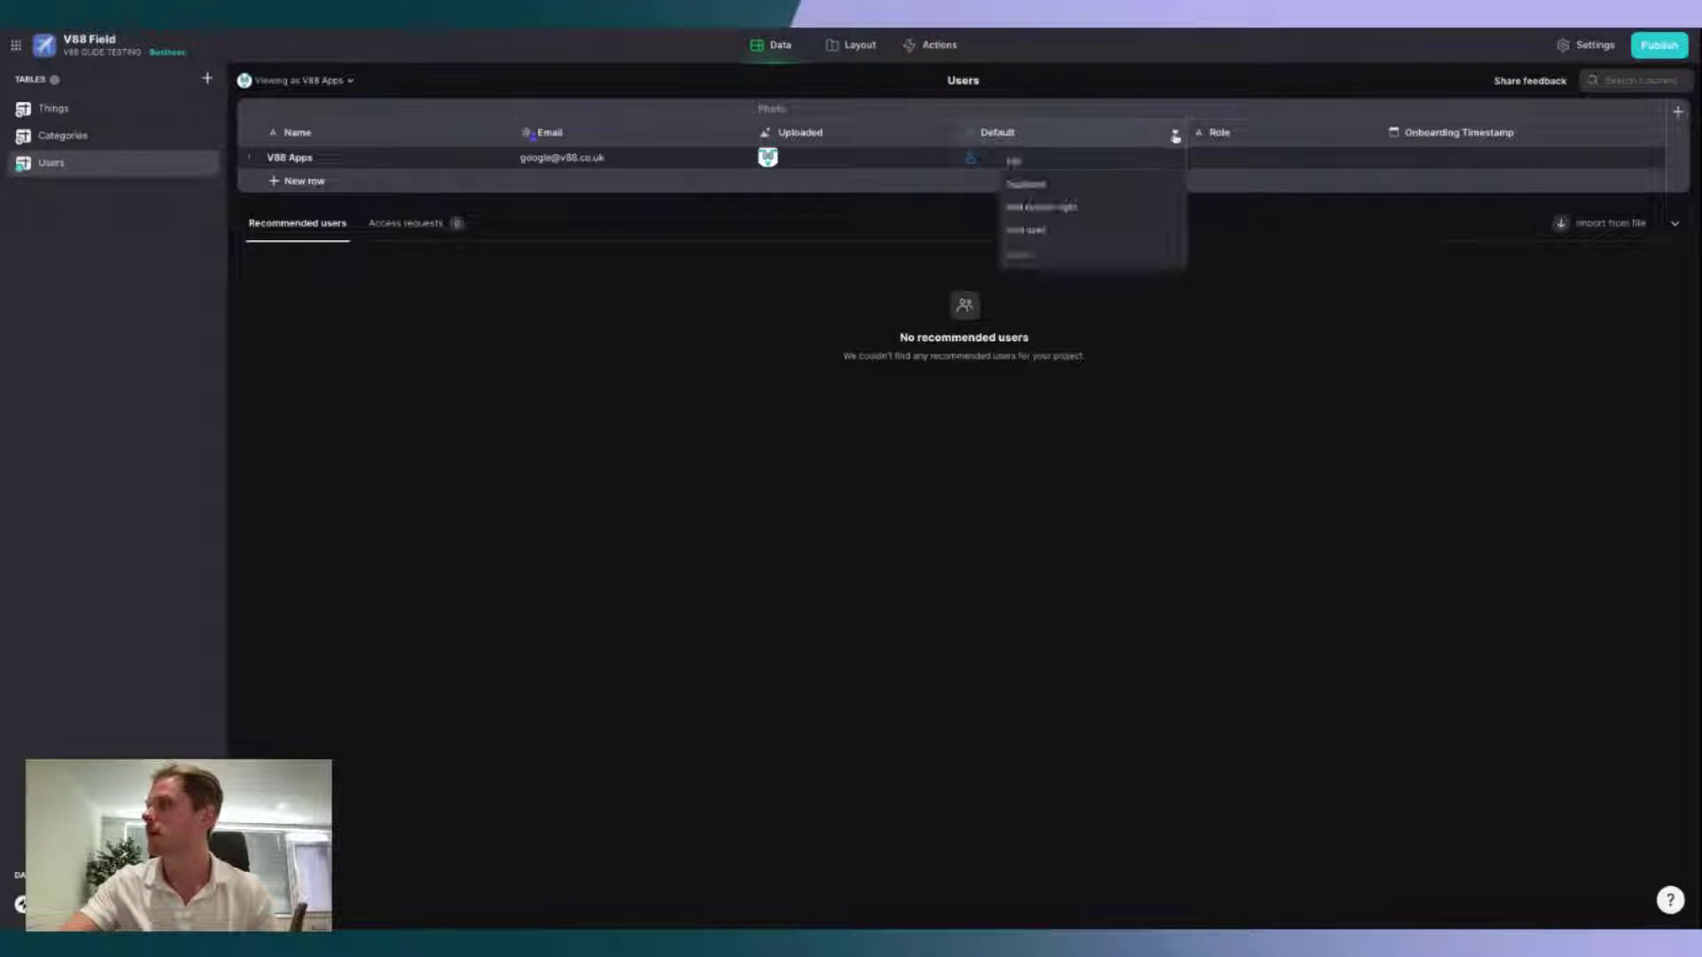
pyautogui.click(1126, 209)
pyautogui.click(1405, 200)
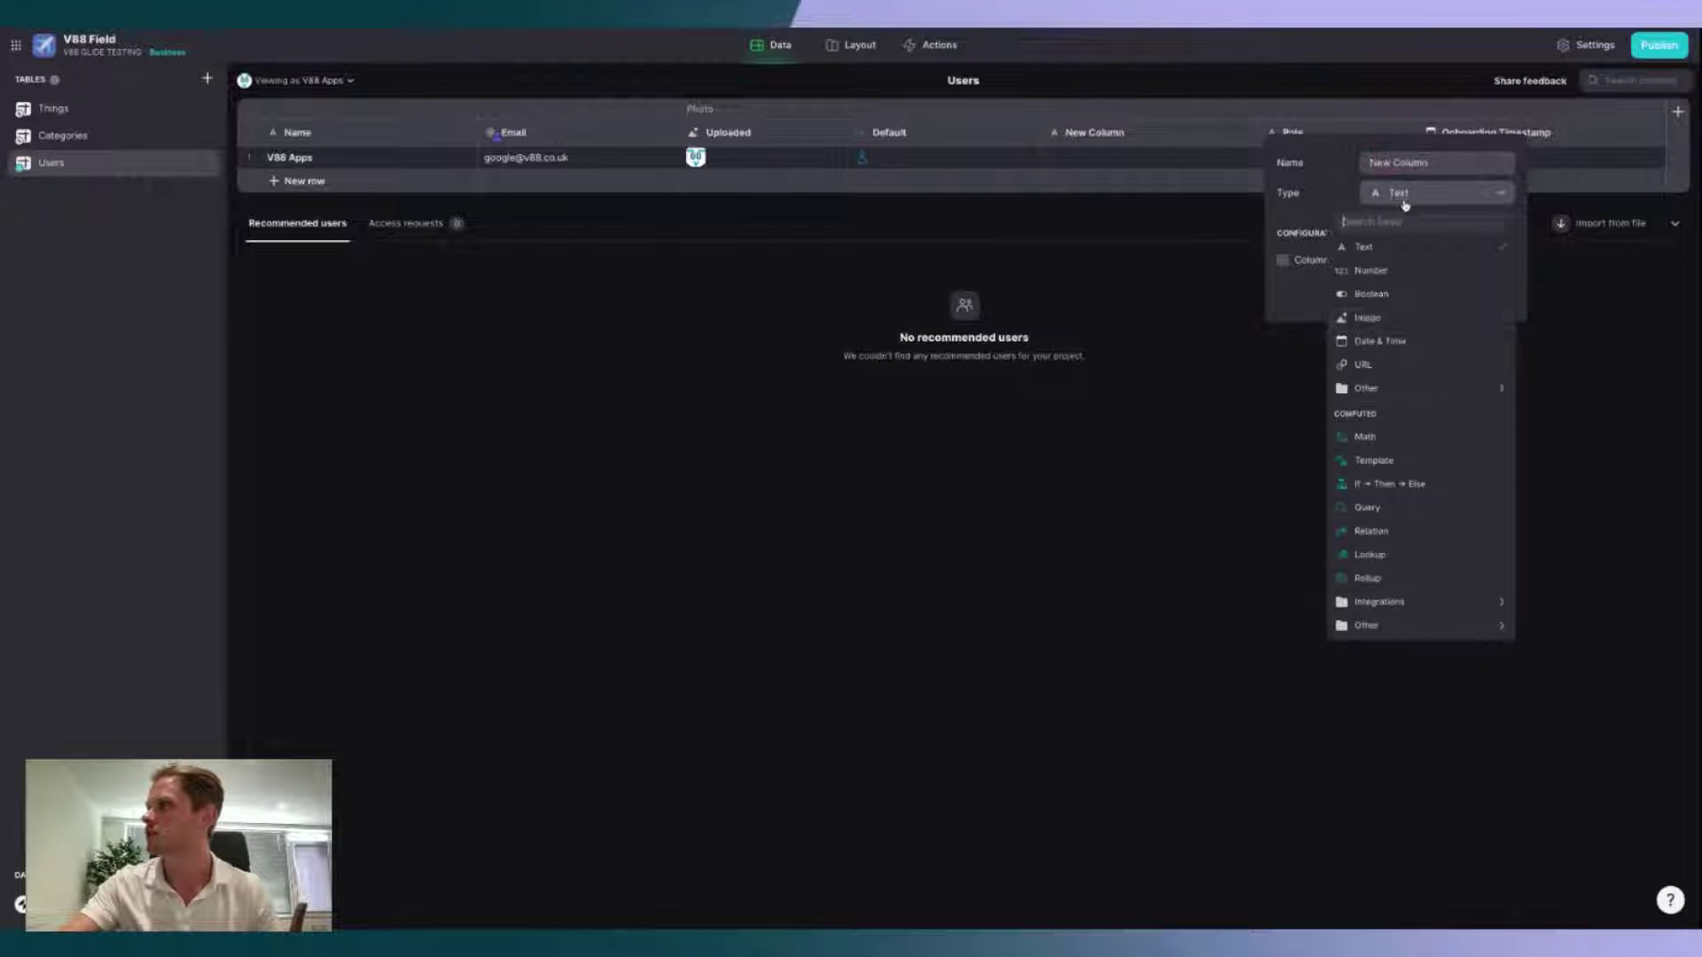
pyautogui.click(1431, 486)
pyautogui.write('P')
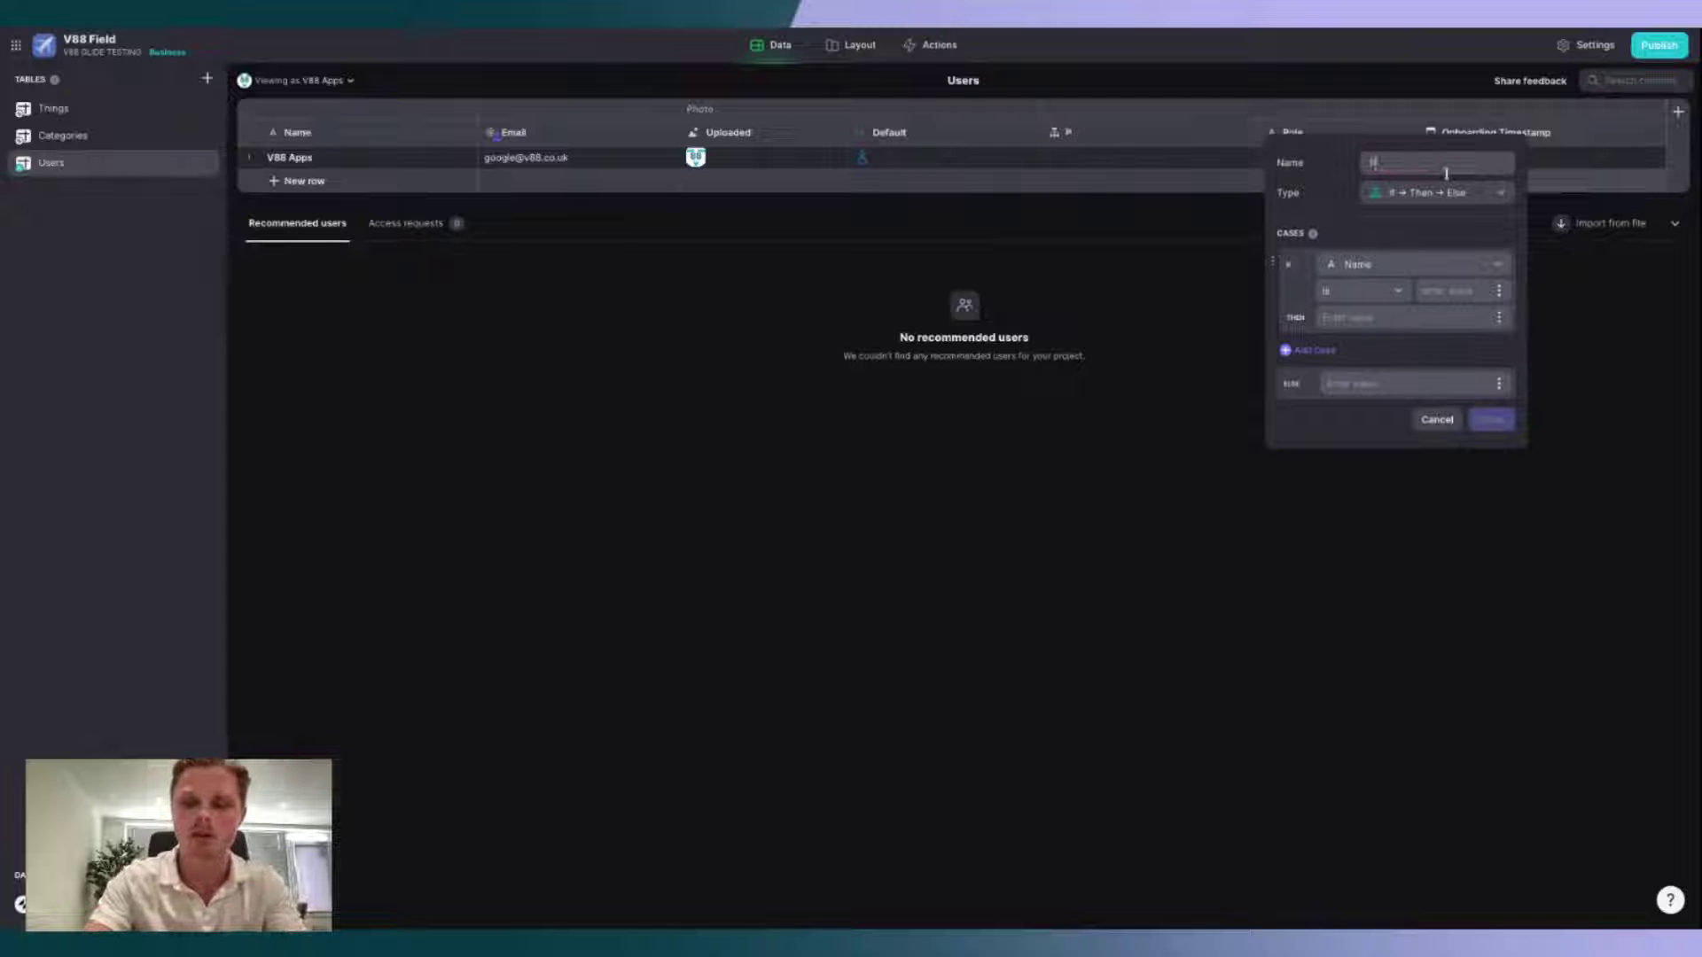
pyautogui.write('hoto / To D')
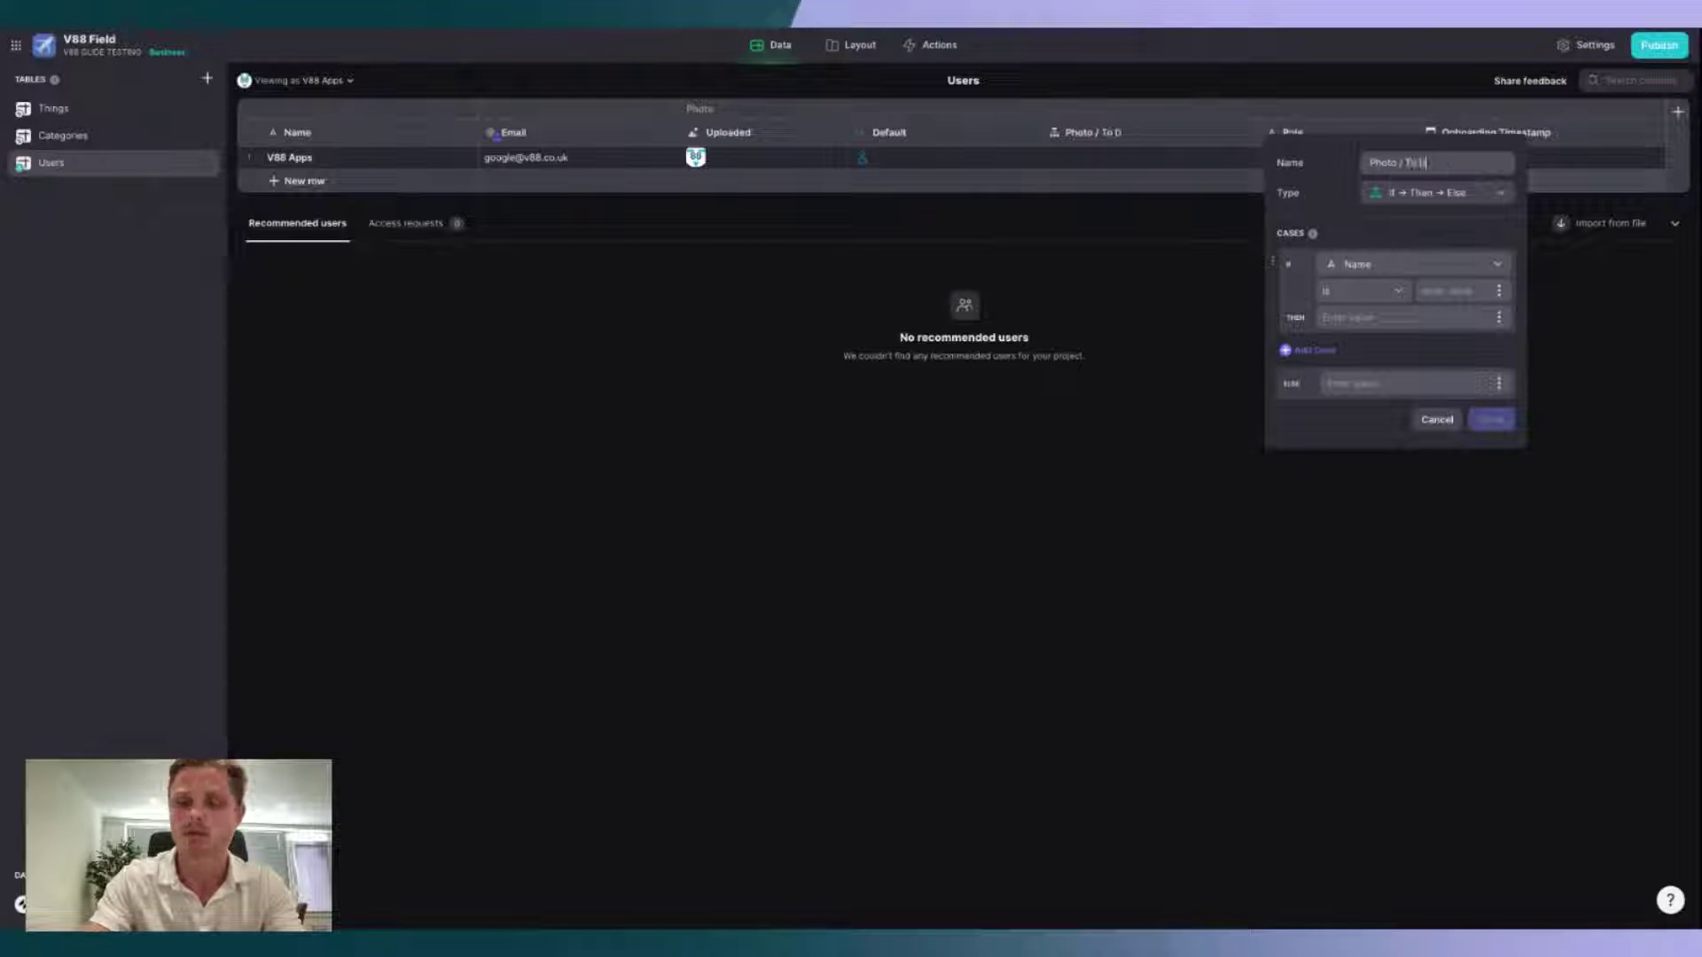
pyautogui.write('isplay')
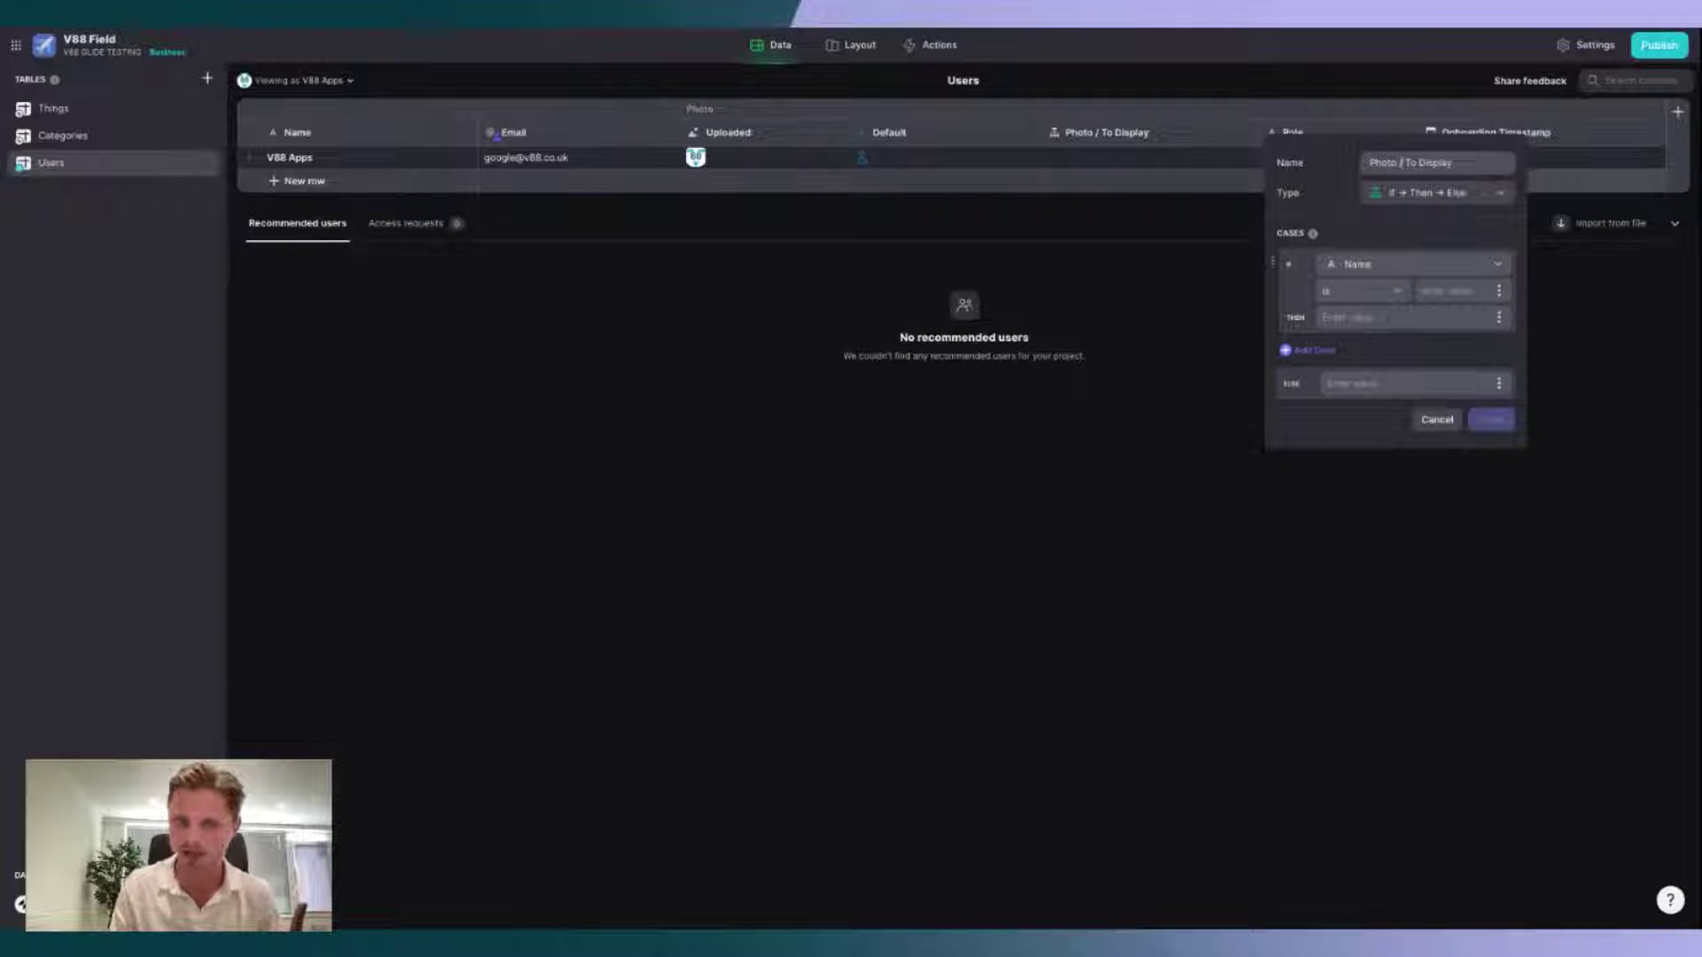
# Step: Set the condition: if Photo / Uploaded is empty then Photo / Default, else Photo / Uploaded
pyautogui.click(1444, 267)
pyautogui.moveTo(1418, 391)
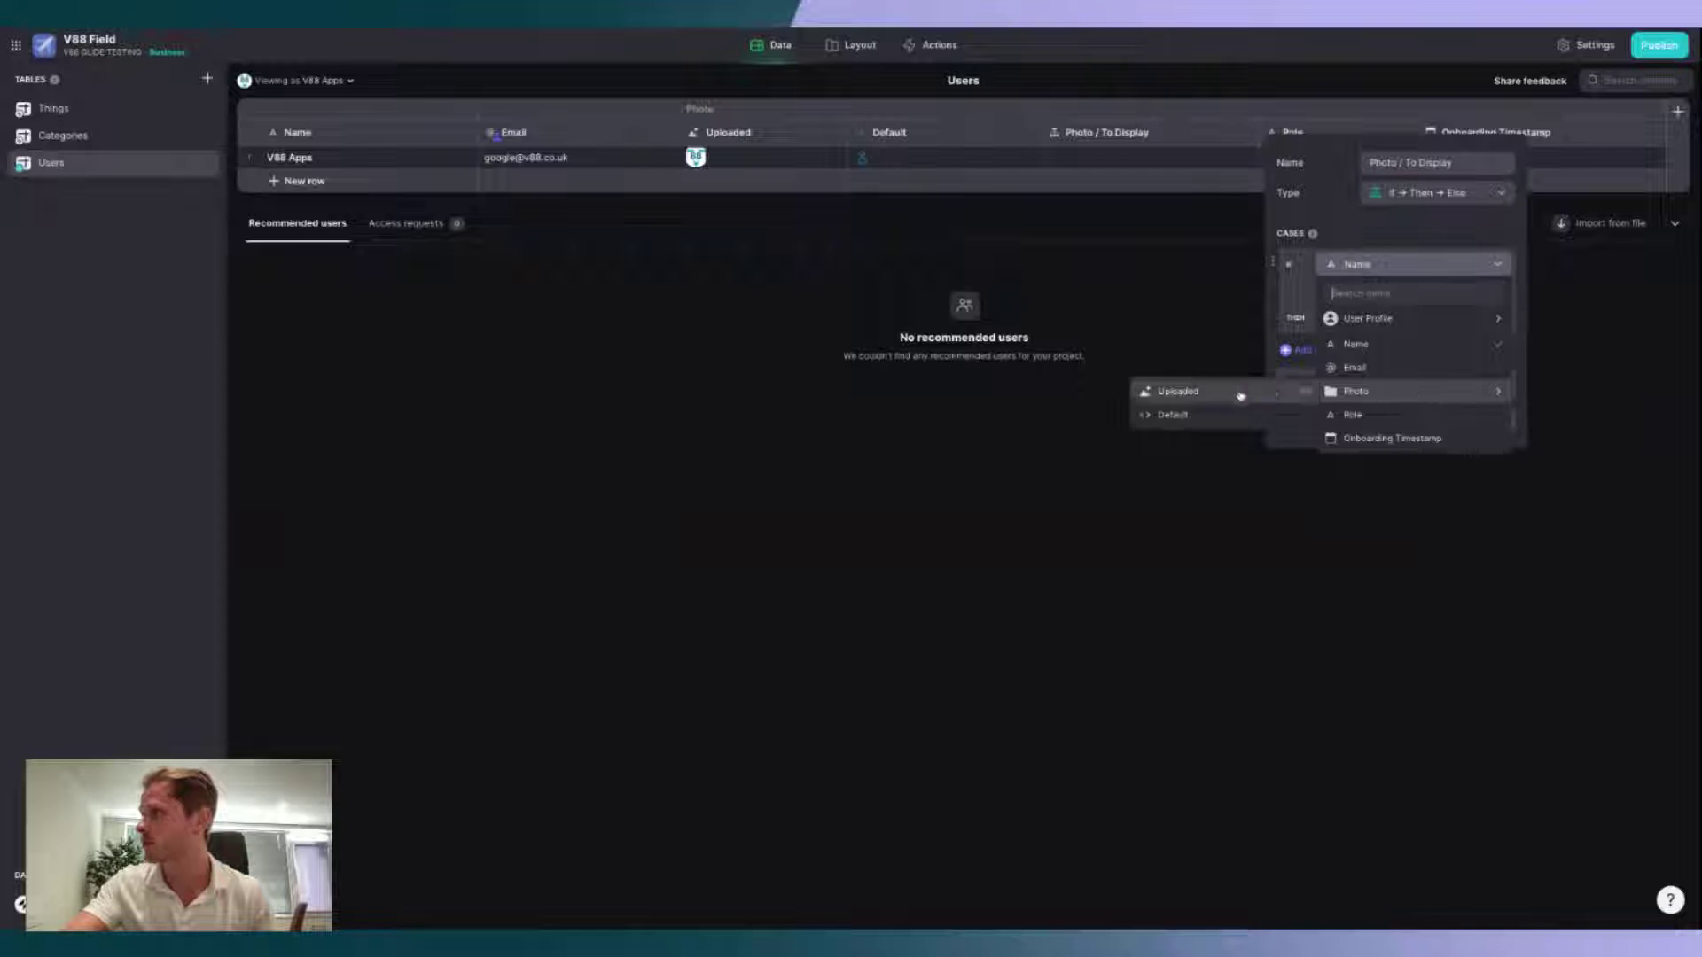
pyautogui.click(1236, 394)
pyautogui.click(1363, 291)
pyautogui.click(1348, 348)
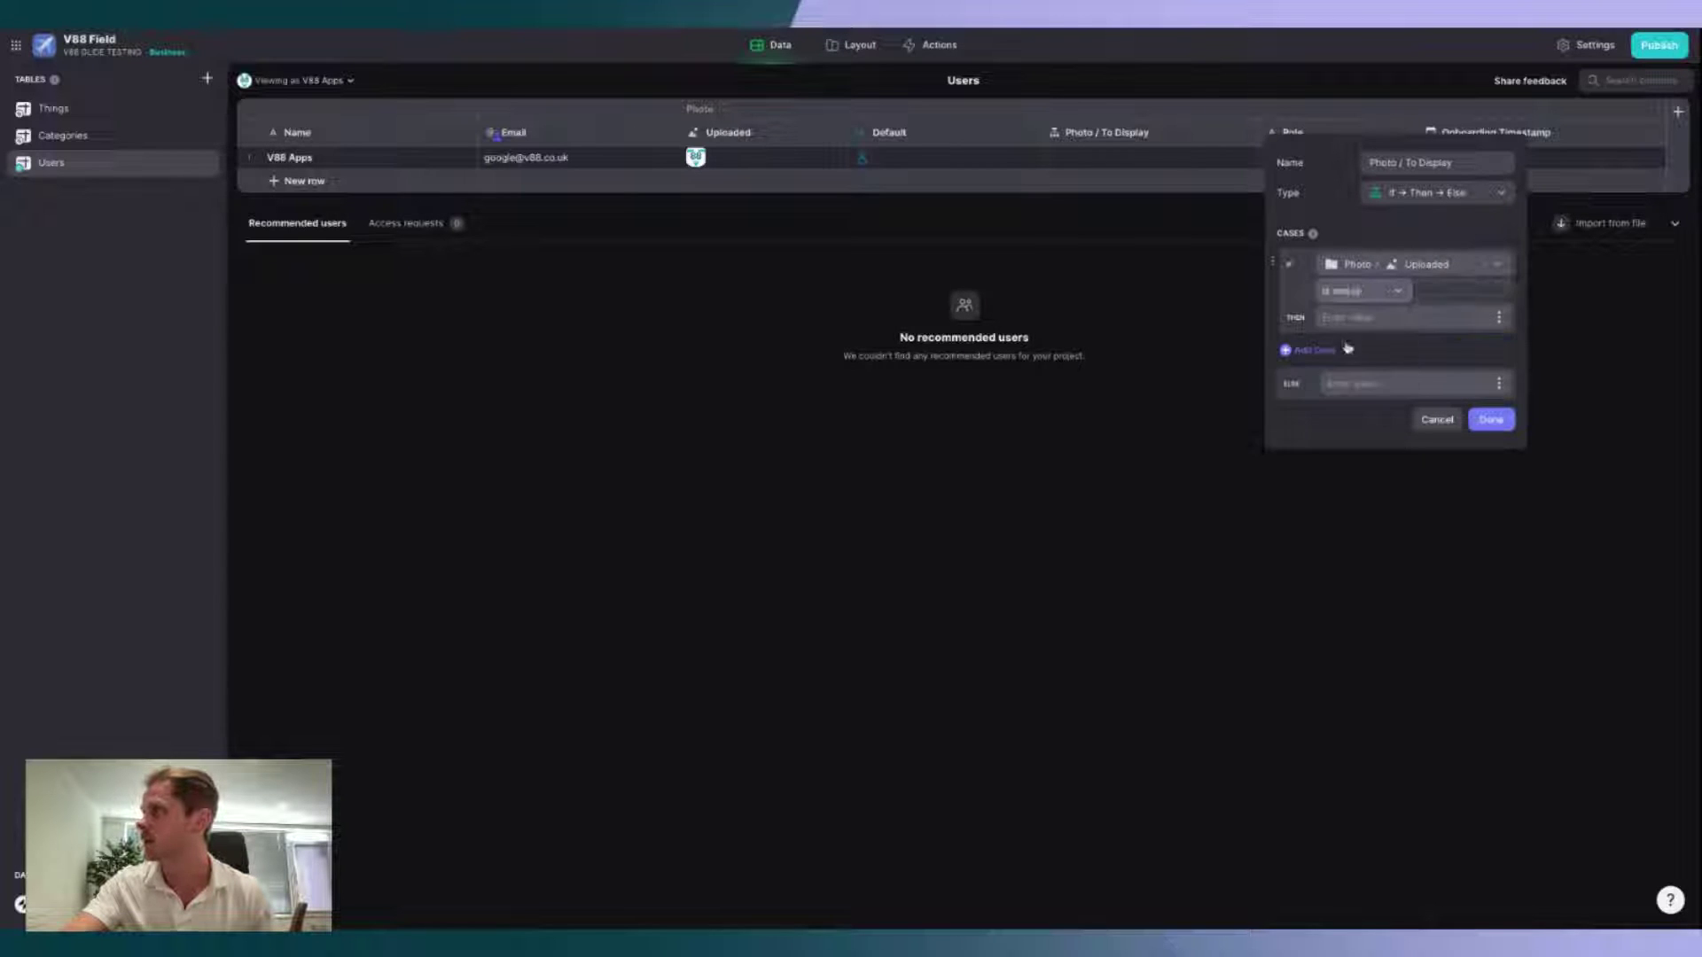
pyautogui.click(1498, 318)
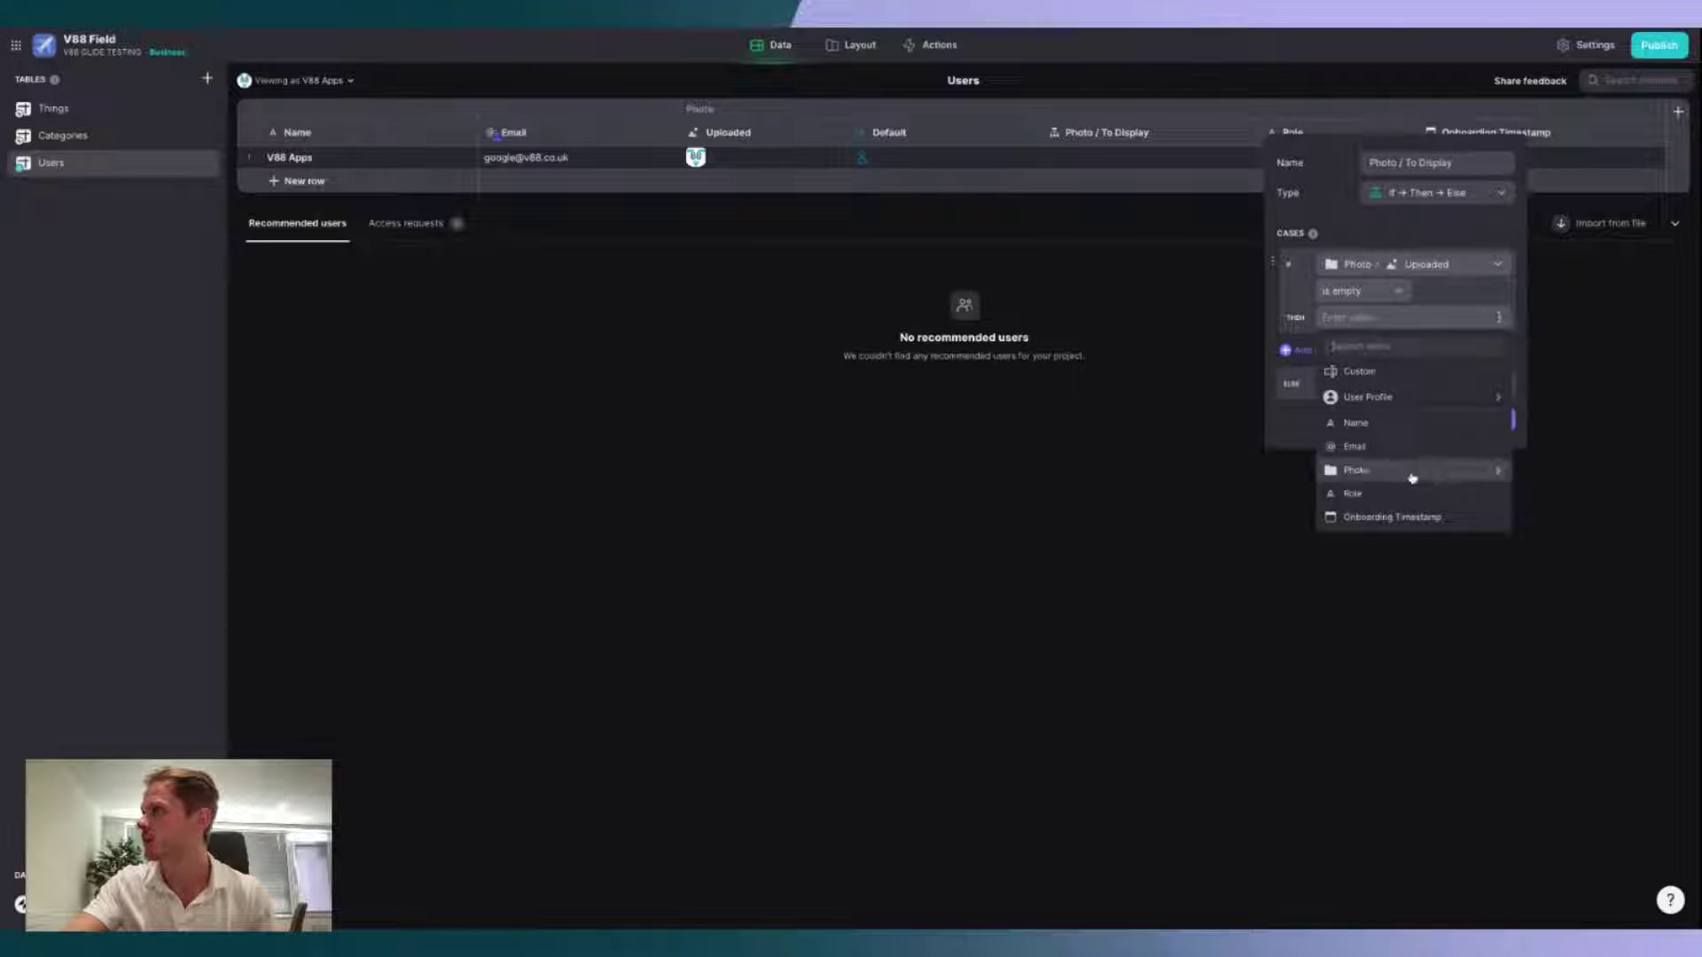
pyautogui.moveTo(1412, 475)
pyautogui.click(1240, 489)
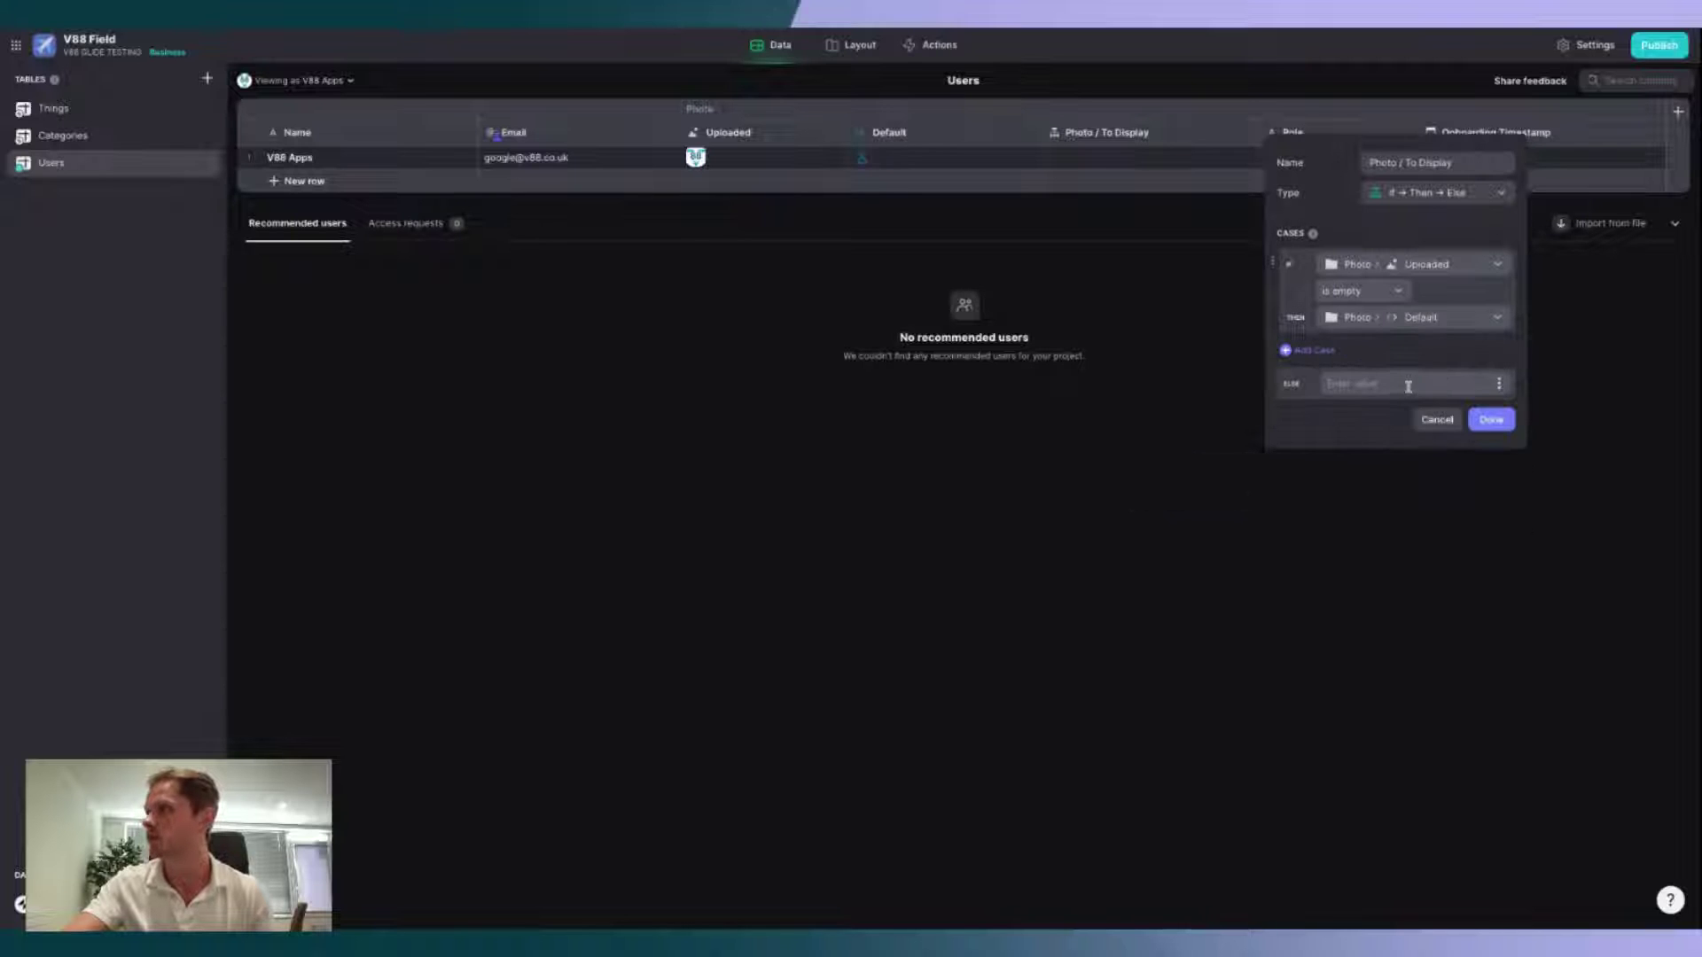
pyautogui.click(1498, 383)
pyautogui.moveTo(1409, 544)
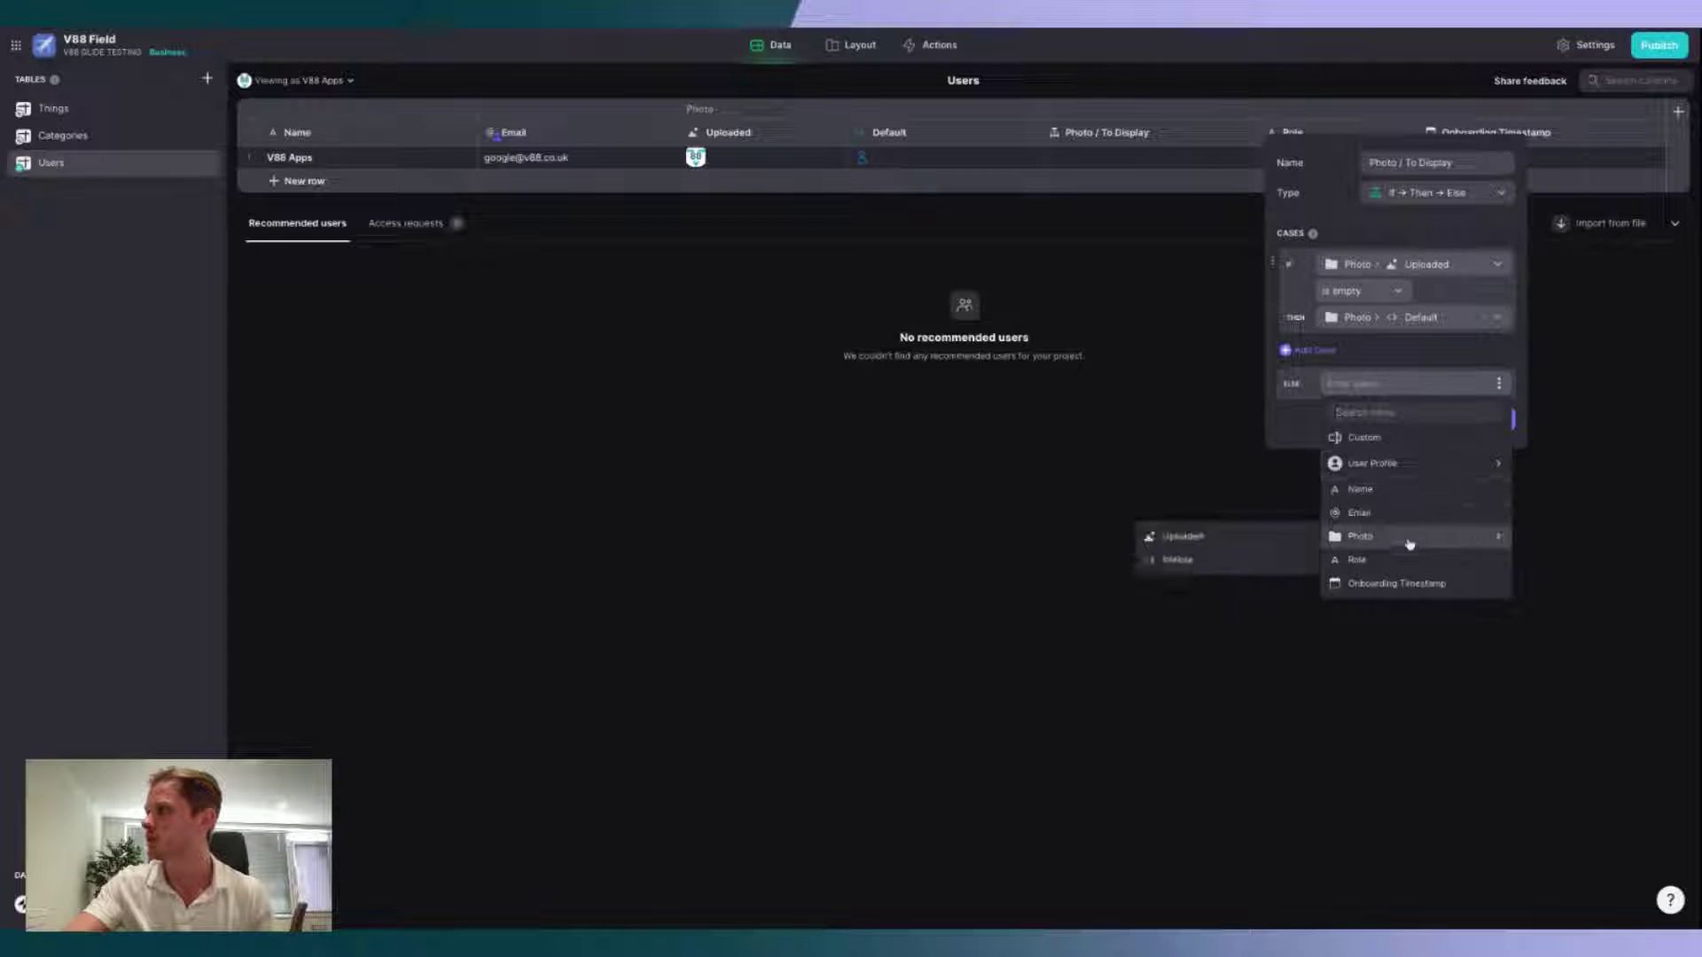
pyautogui.click(1243, 539)
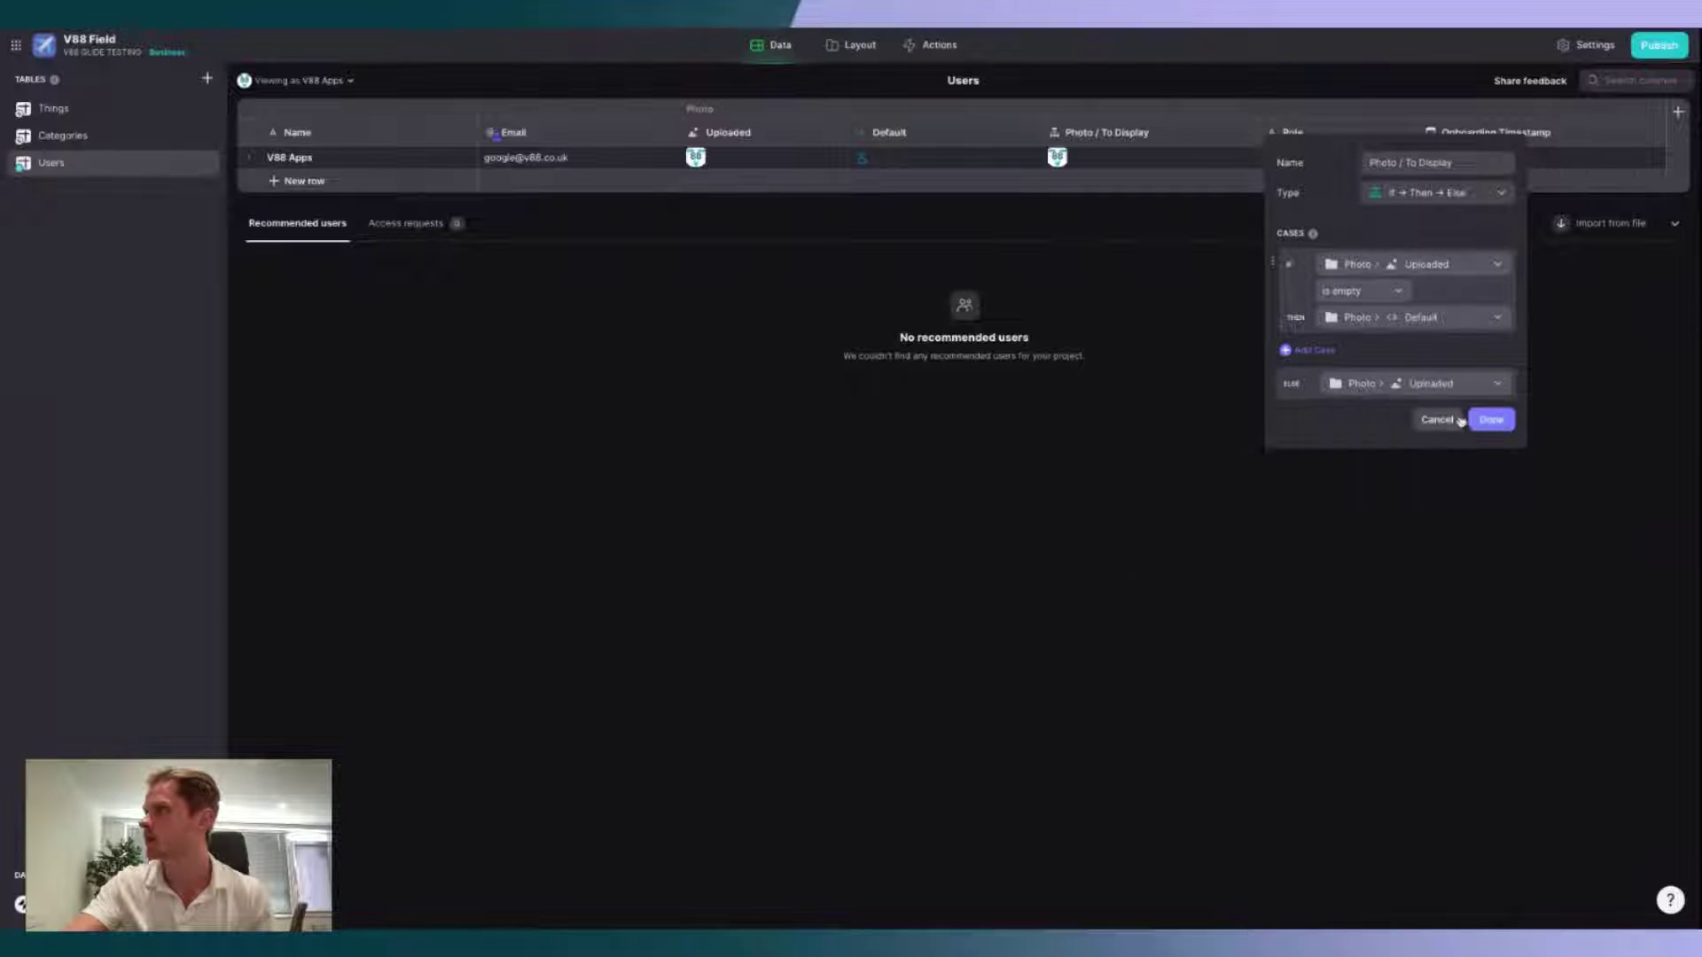
pyautogui.click(1487, 418)
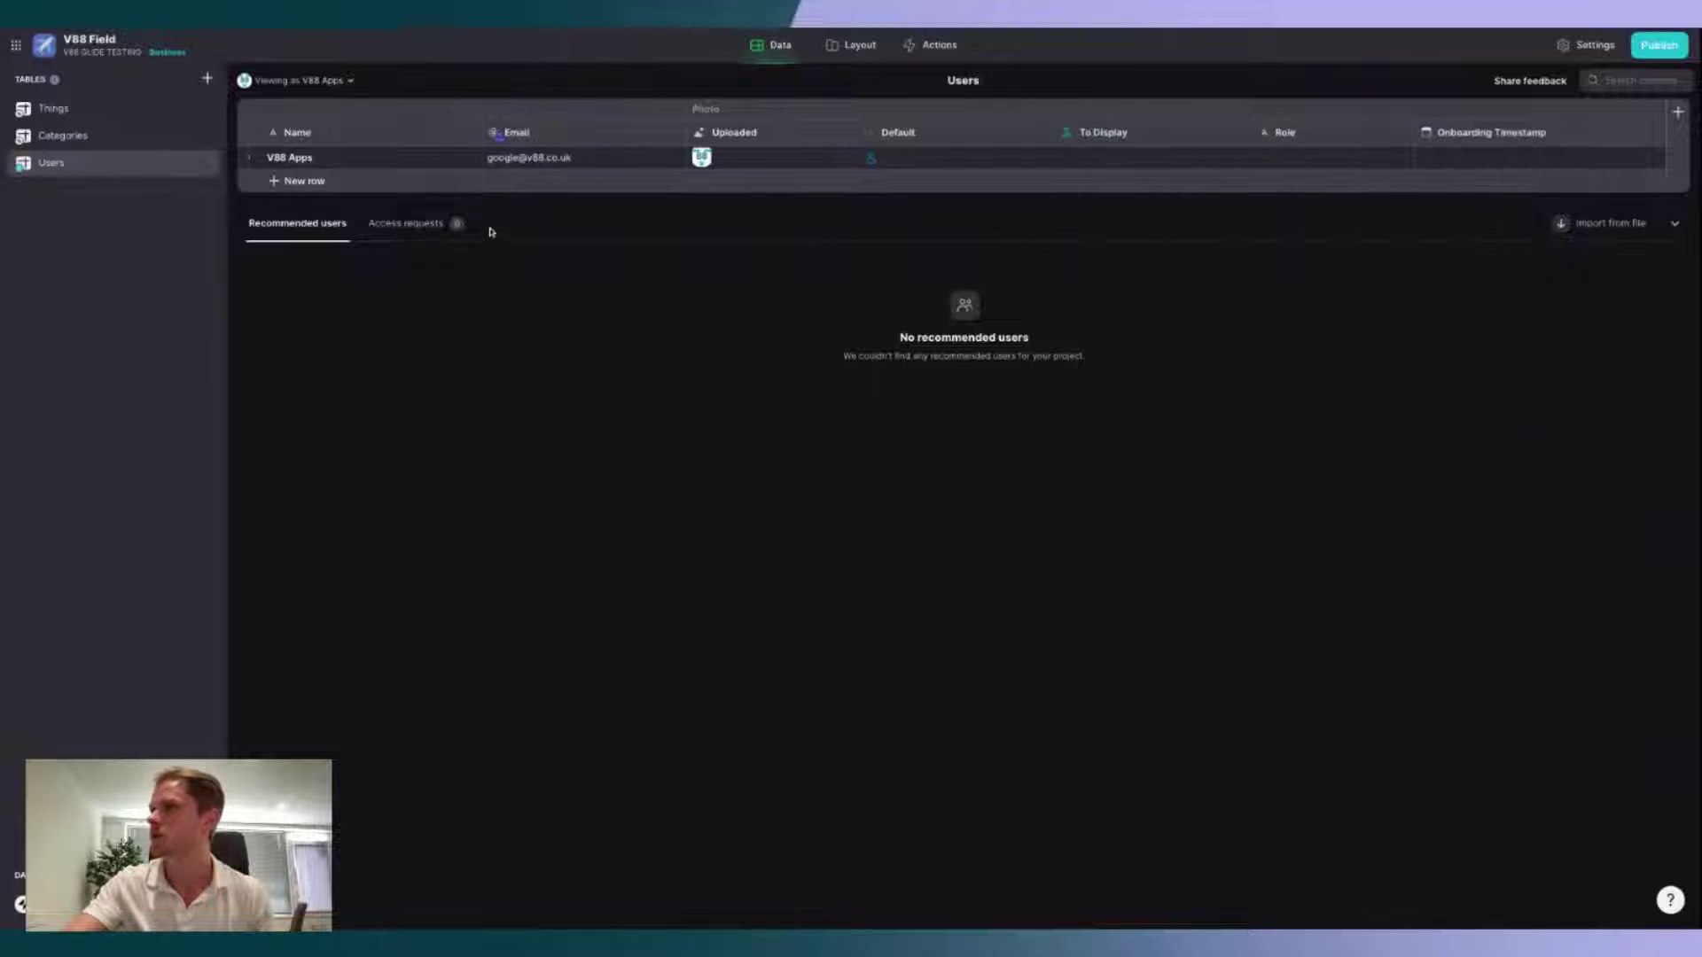
# Step: Add a second row to the Users table and fill in the new user's email address
pyautogui.click(286, 180)
pyautogui.click(511, 189)
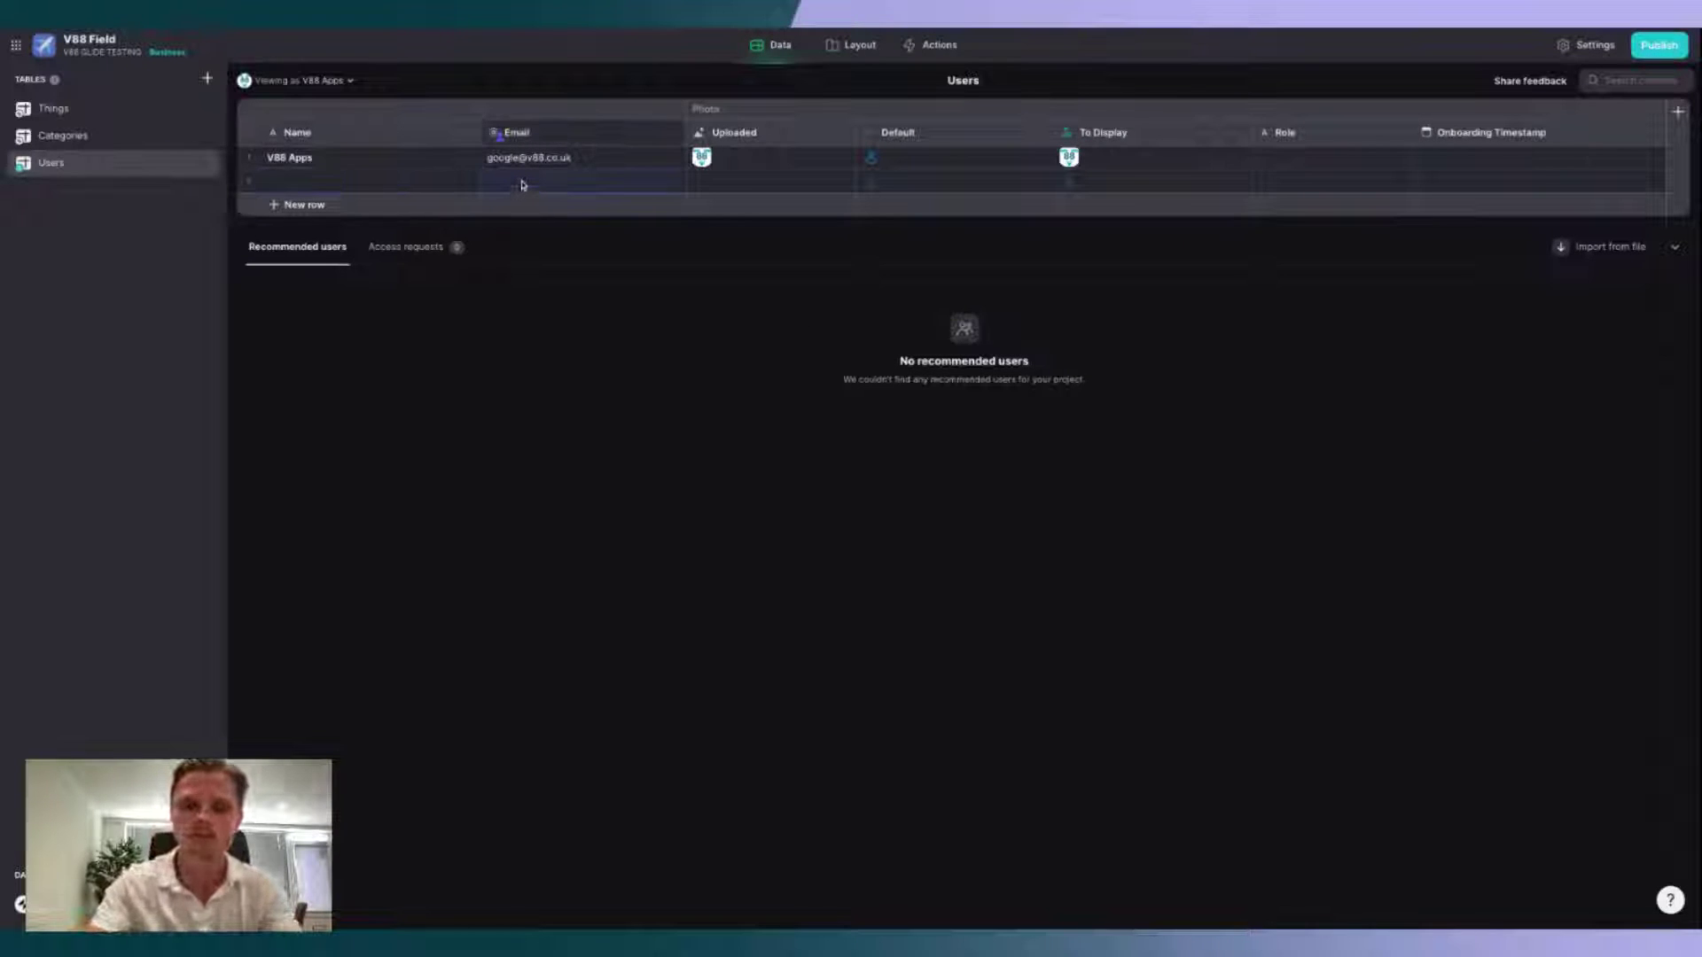
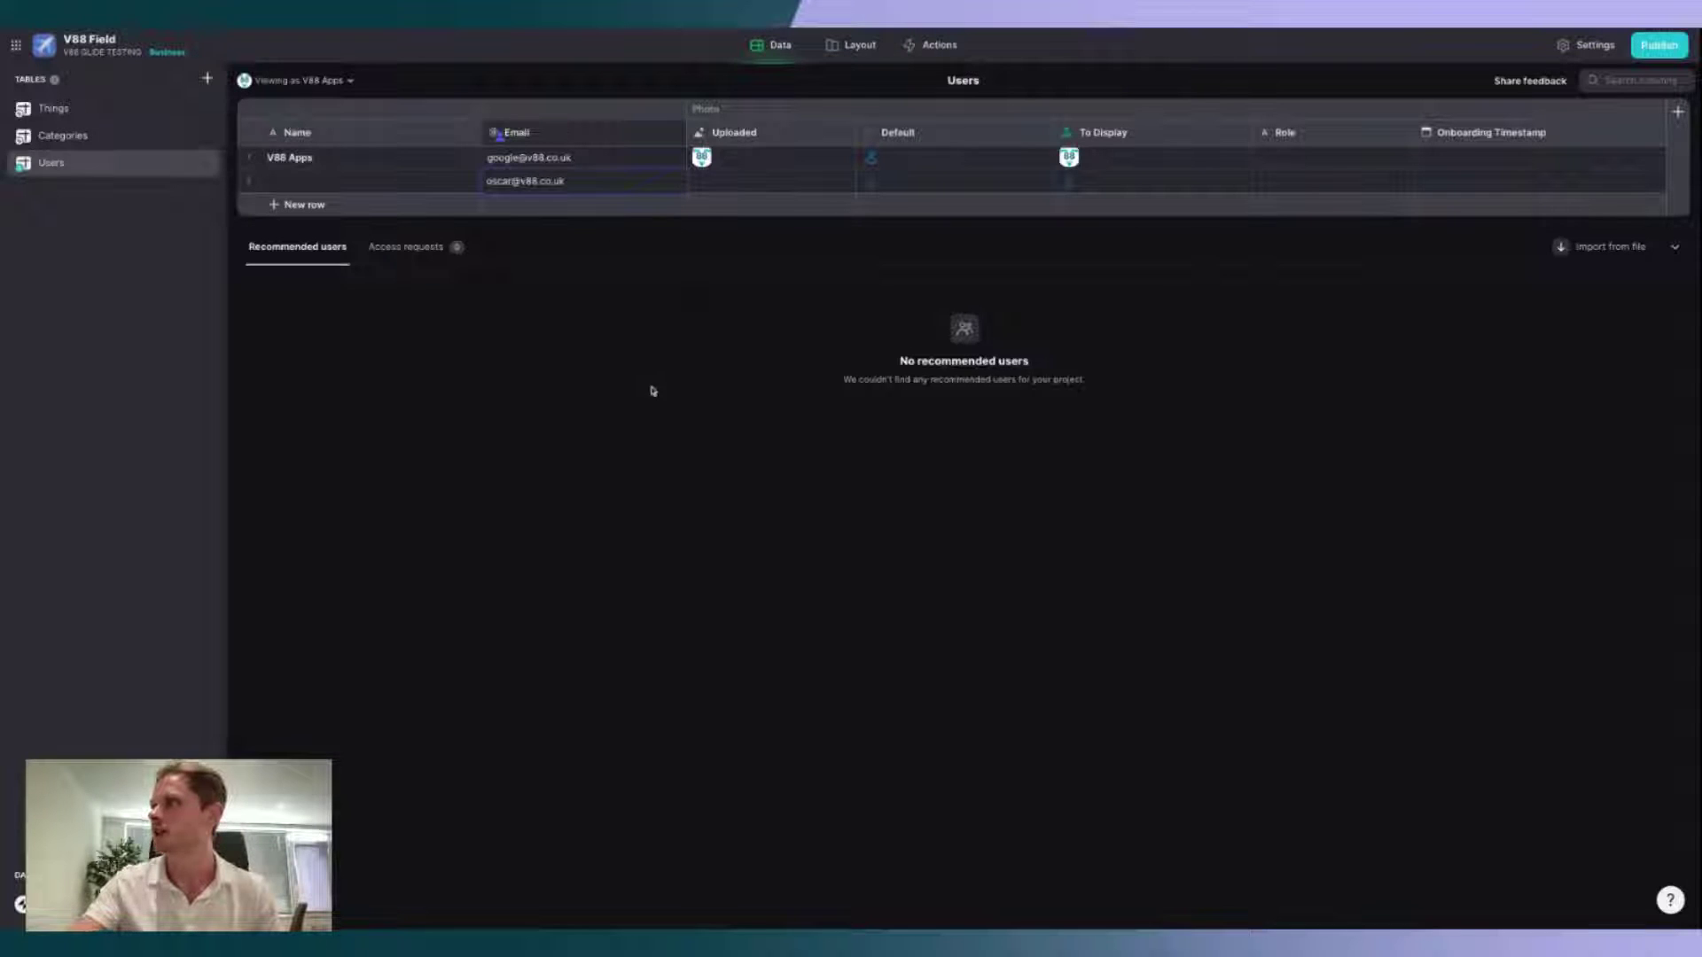
pyautogui.press('Return')
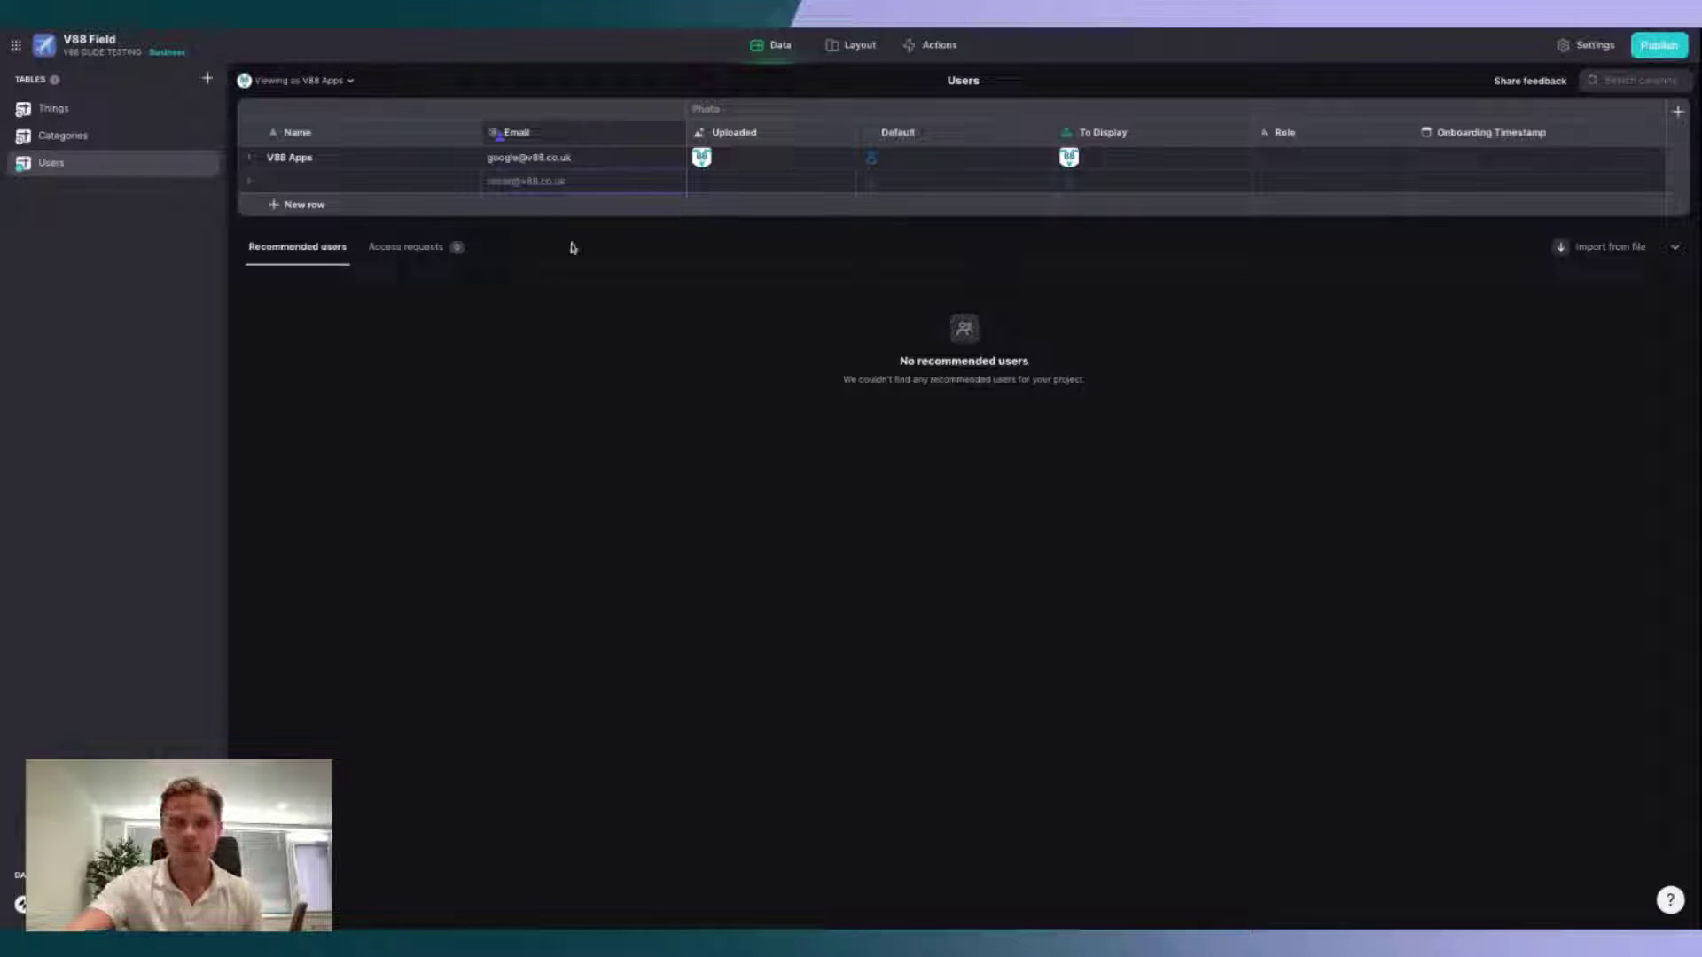
# Step: Permanently delete the Categories table
pyautogui.click(71, 137)
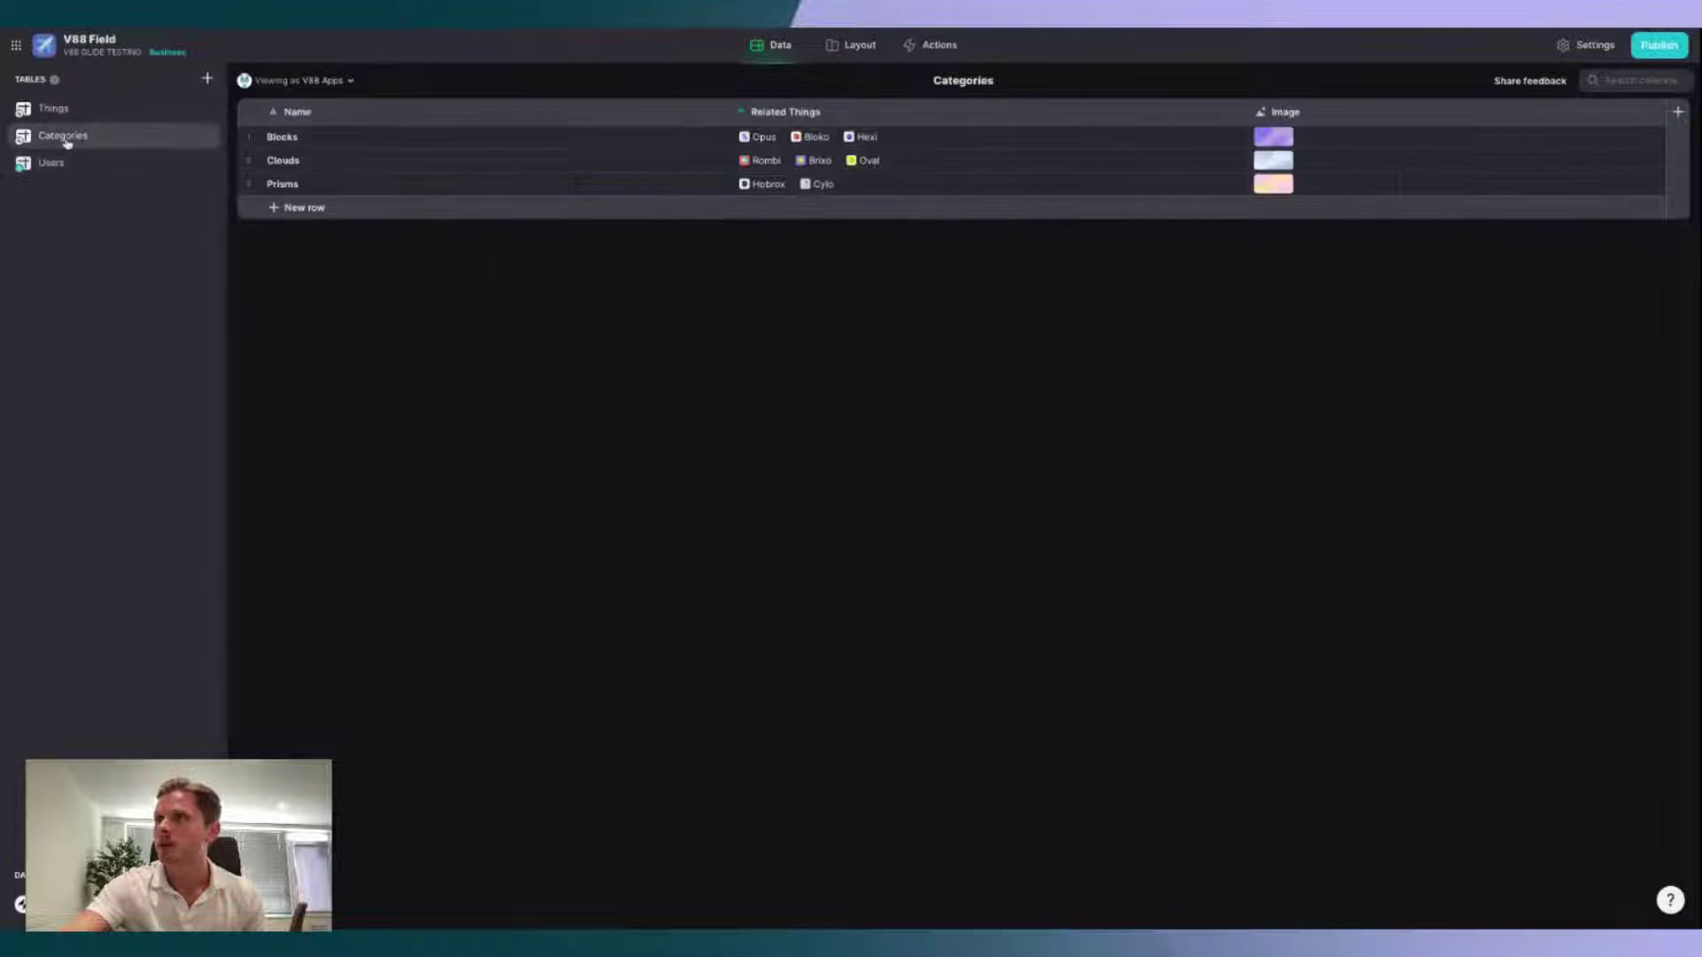
pyautogui.rightClick(69, 138)
pyautogui.click(106, 209)
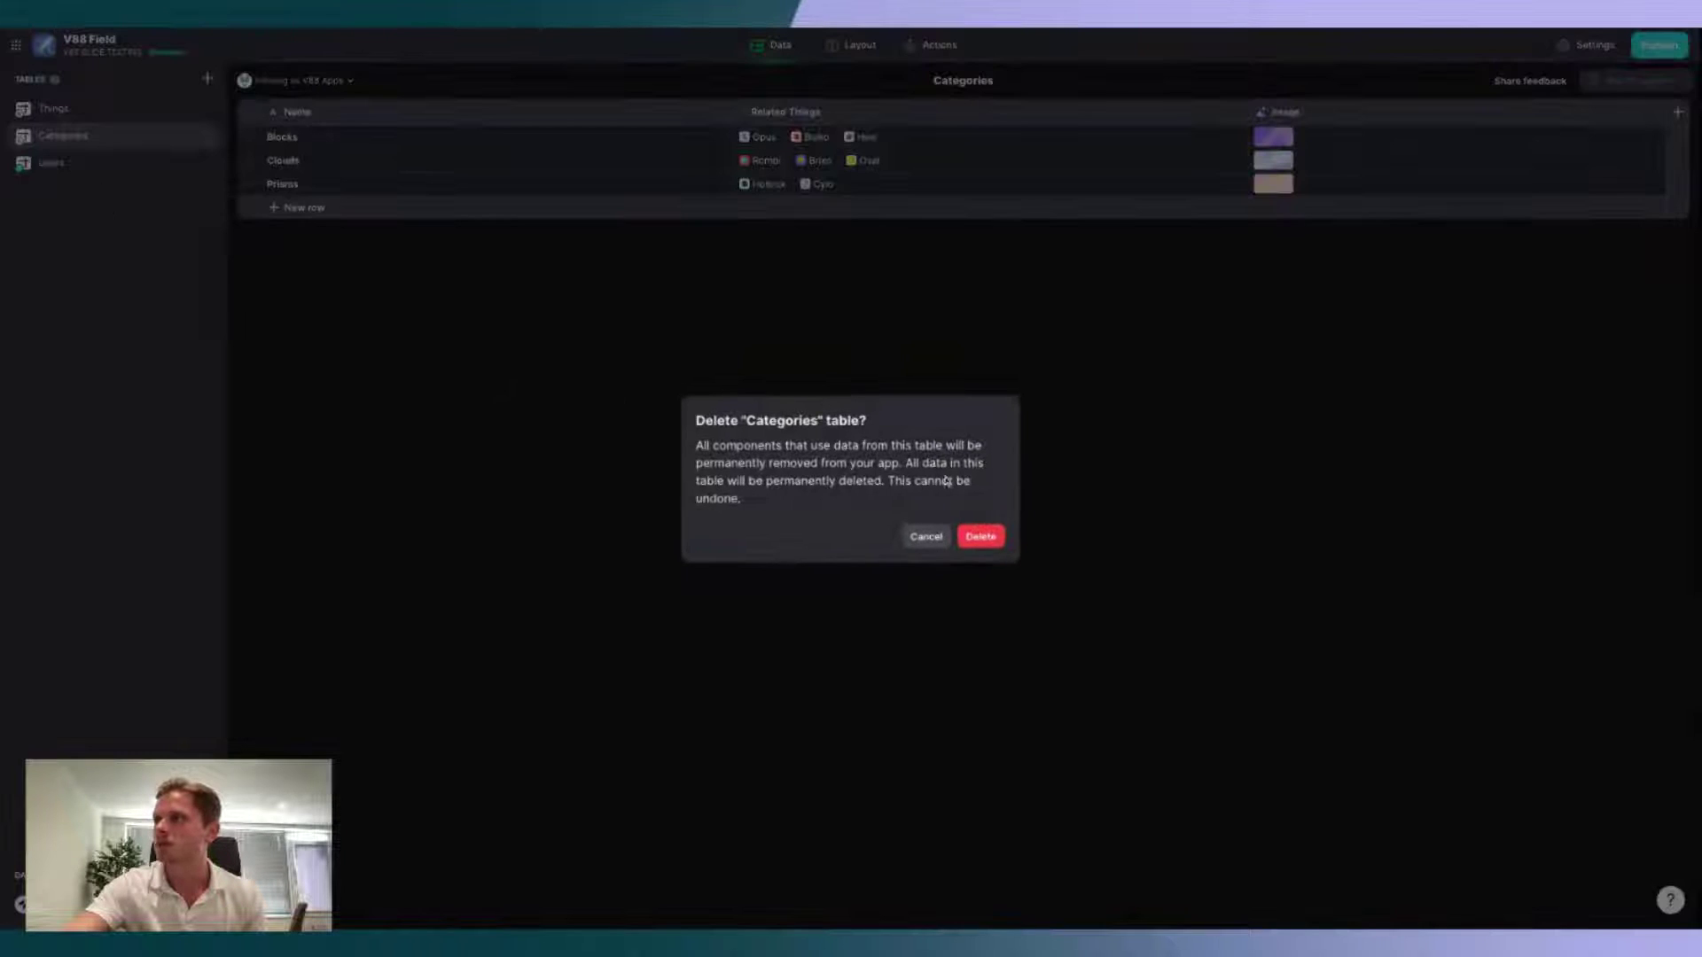
pyautogui.click(980, 536)
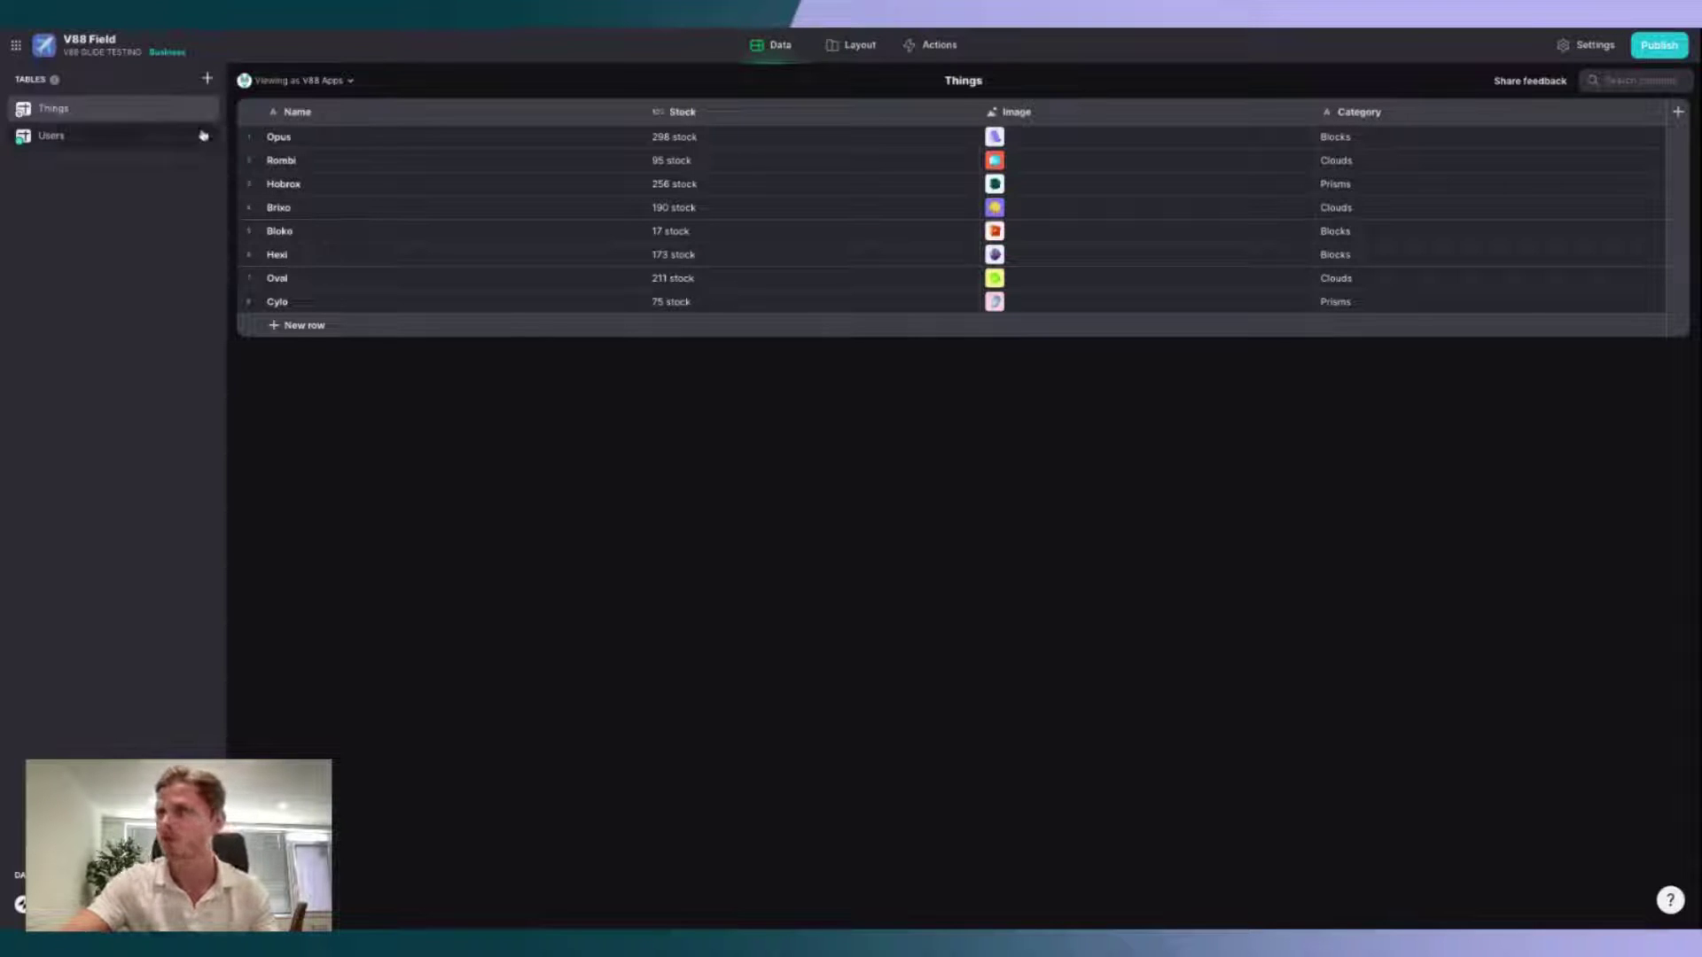
# Step: Create a new blank table named 'FIELD - Submissions'
pyautogui.click(207, 81)
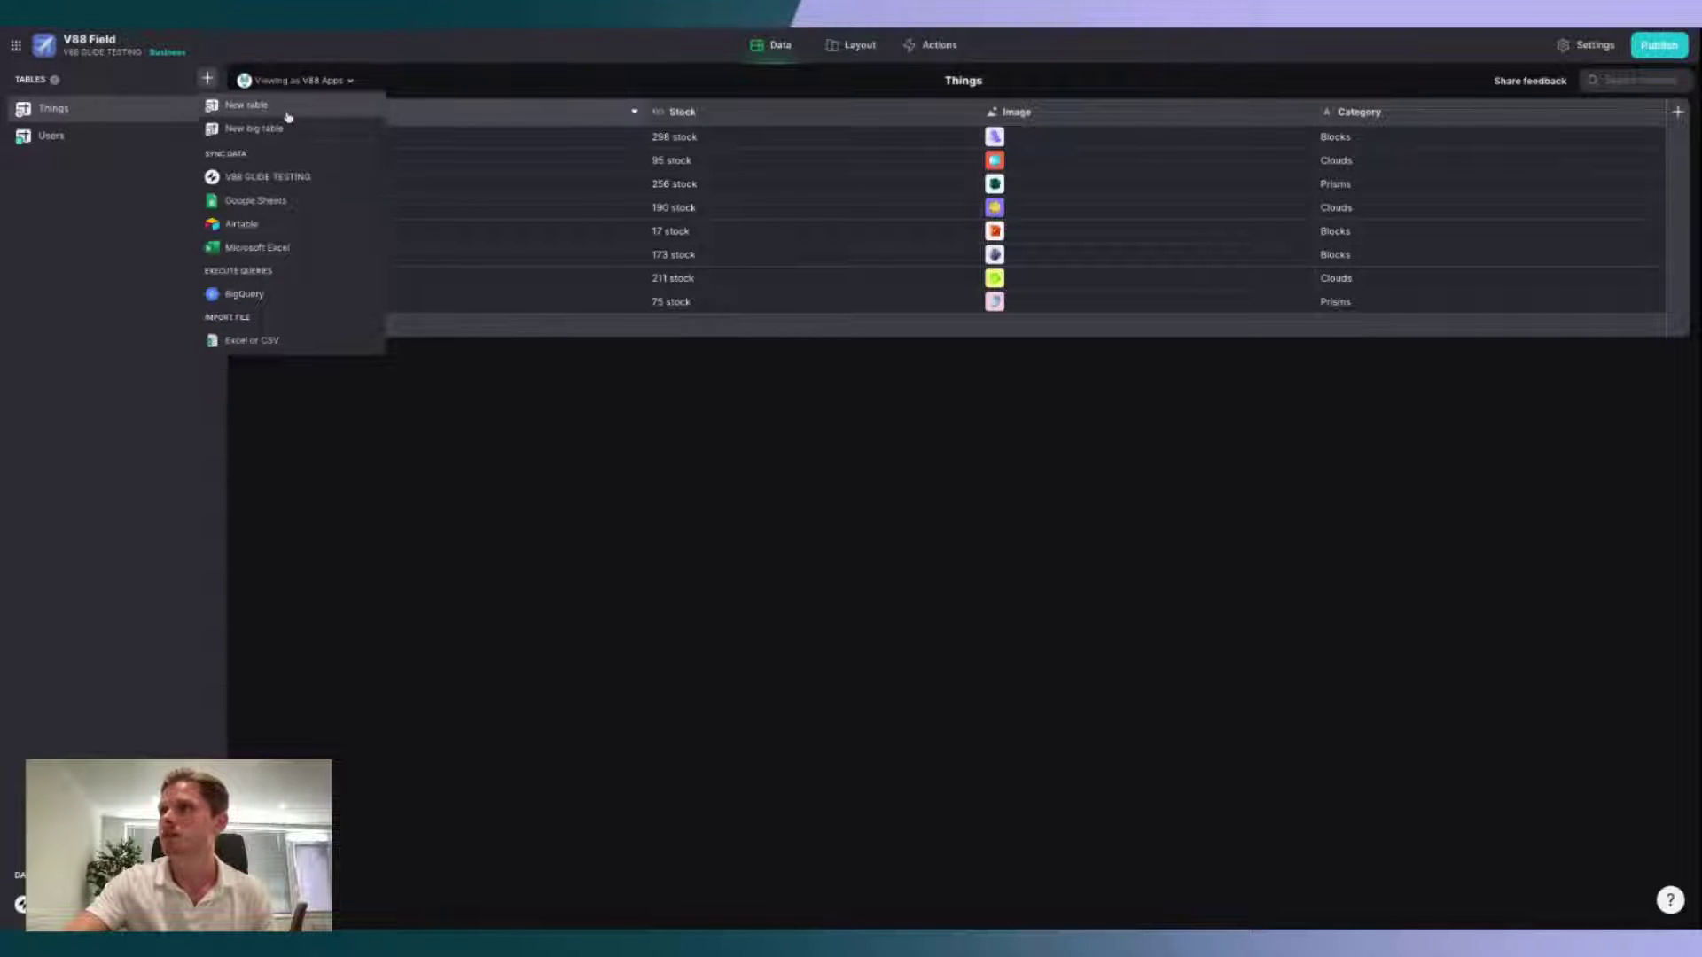
pyautogui.click(286, 115)
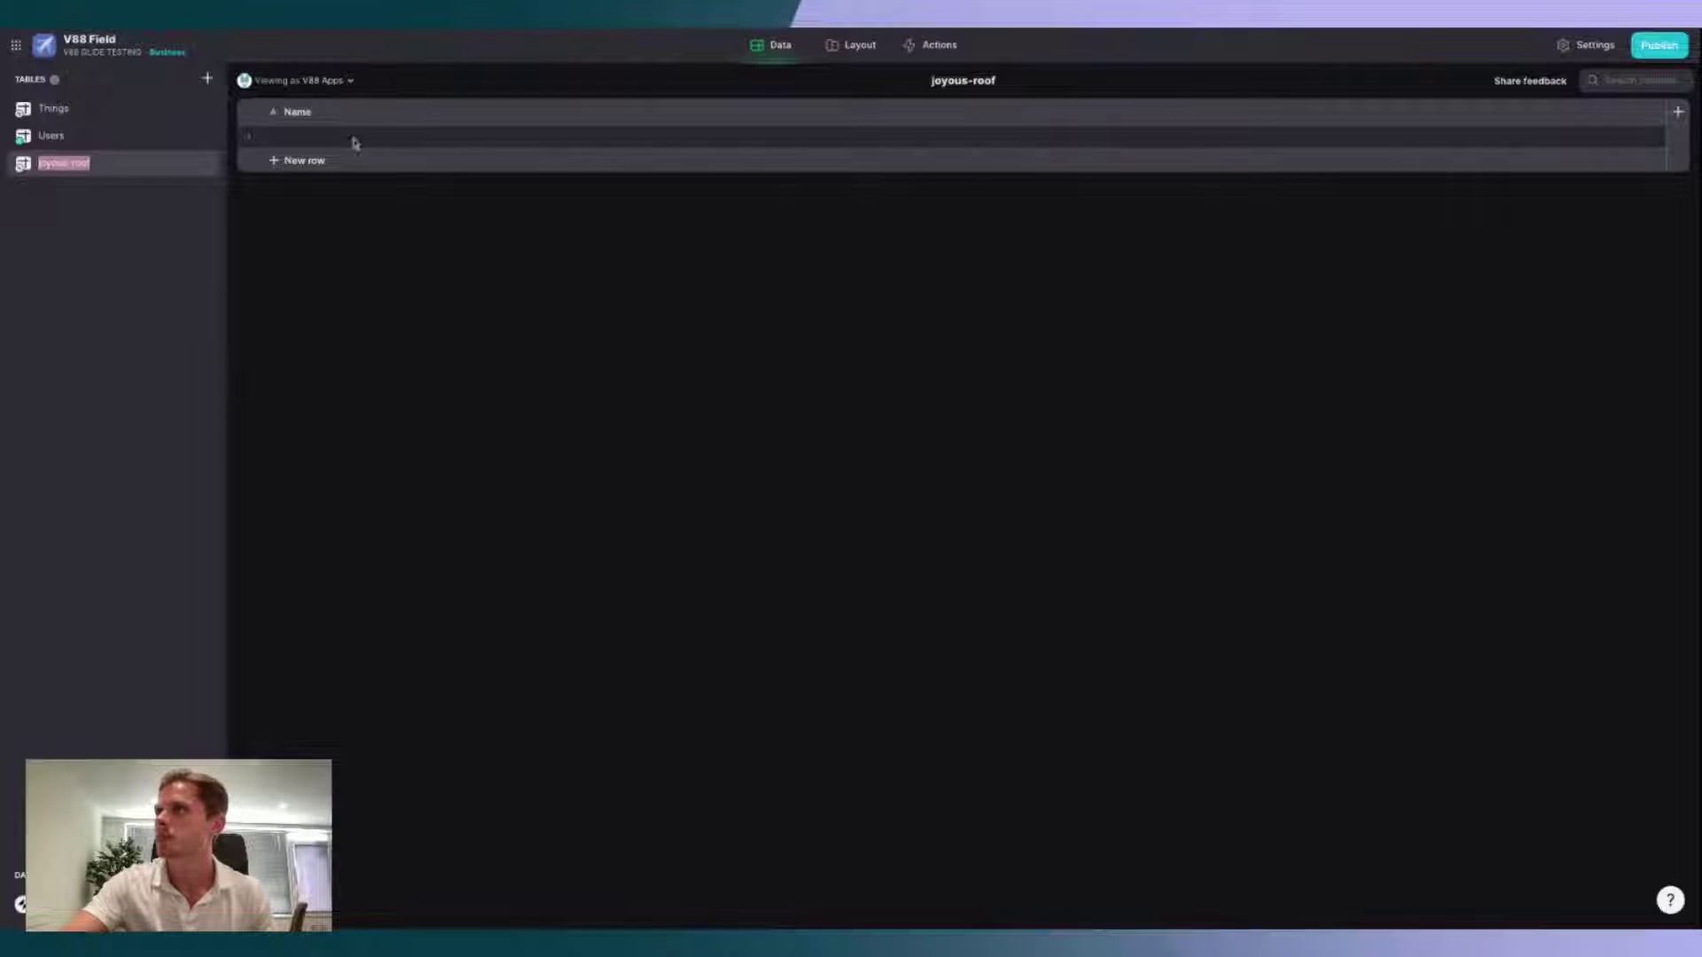
pyautogui.write('Subm')
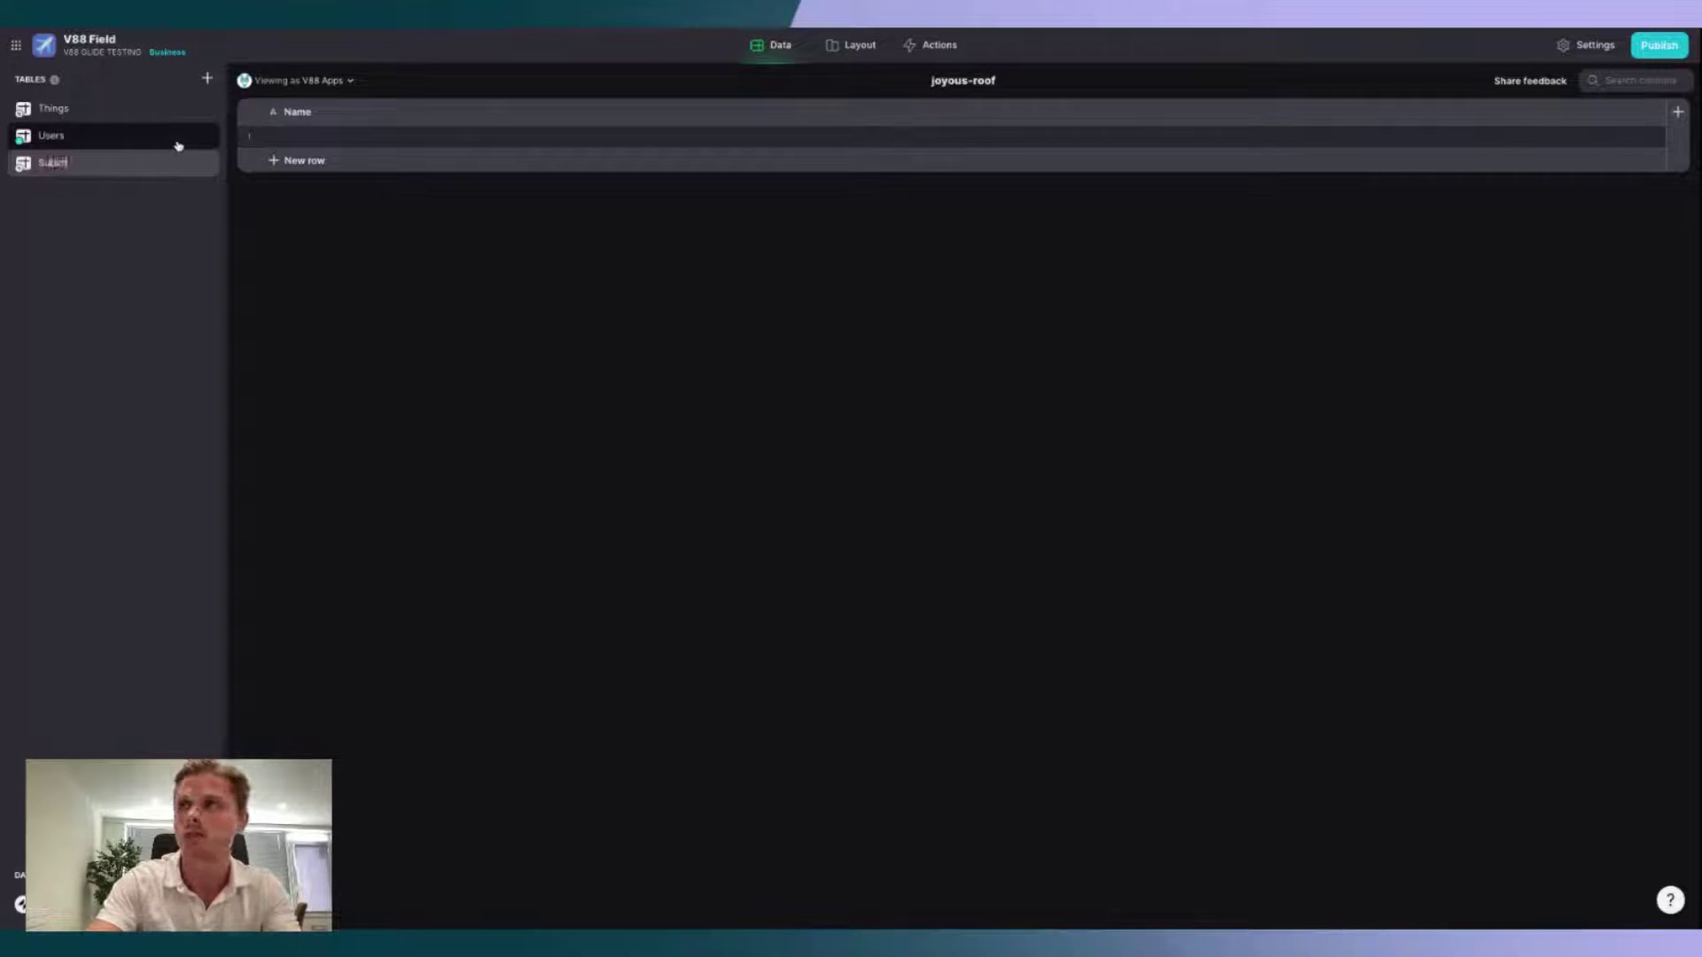
pyautogui.write('issions')
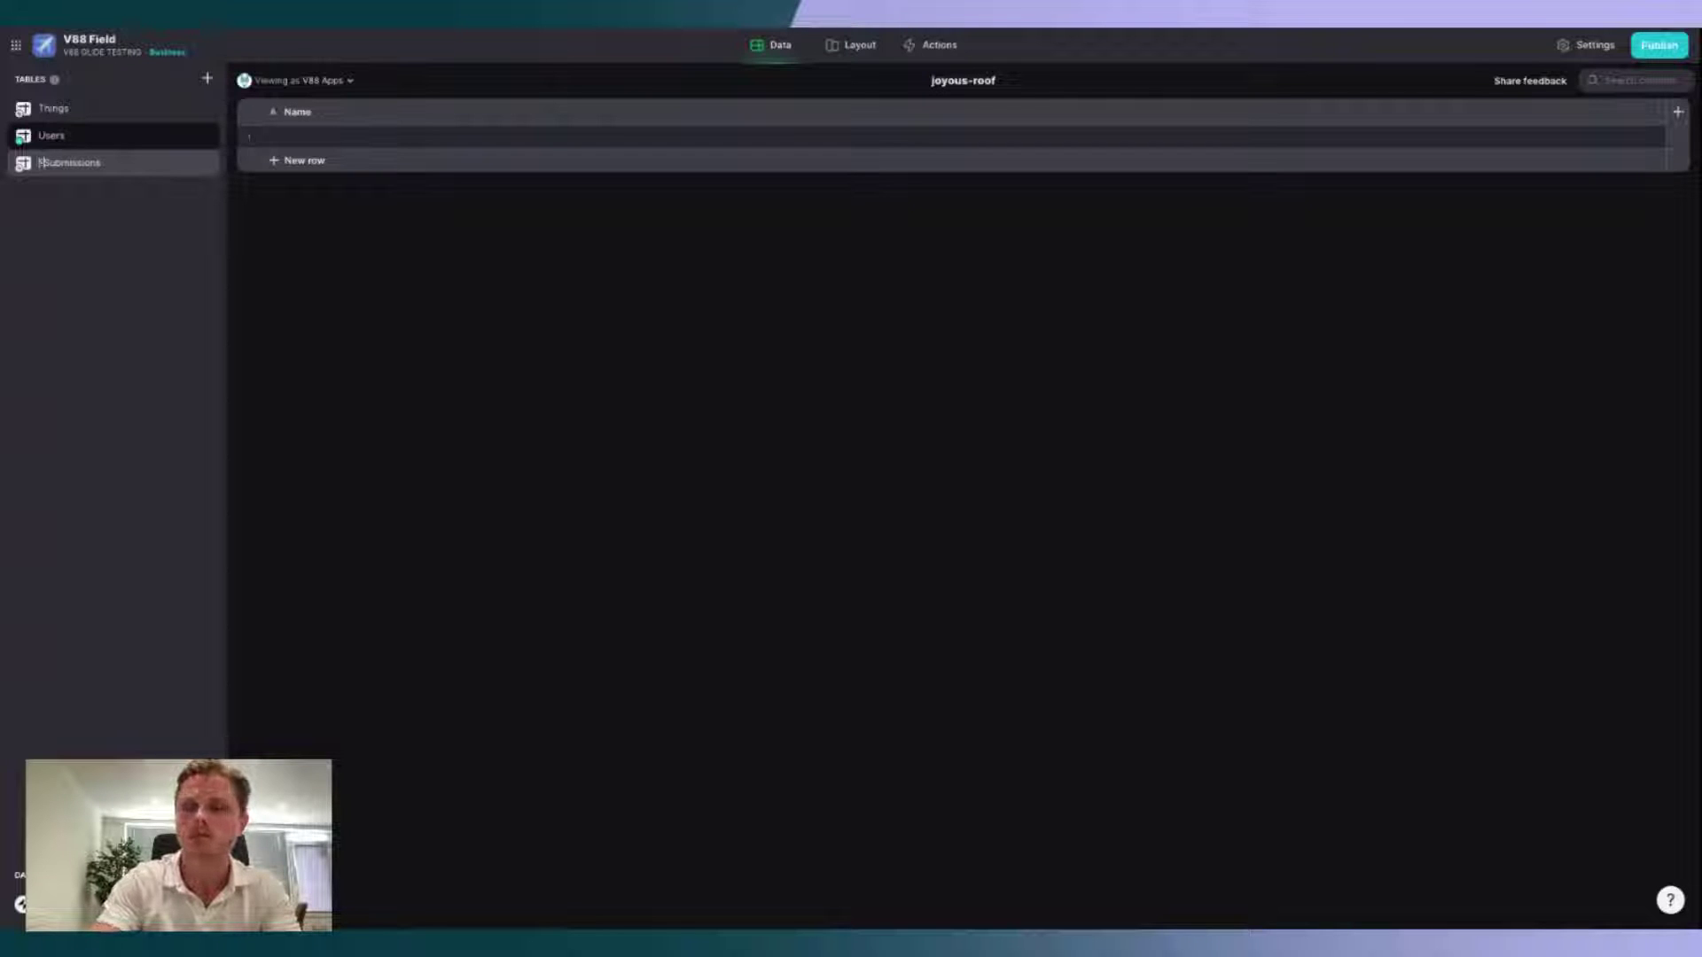
pyautogui.write('FIELD -')
pyautogui.press('Return')
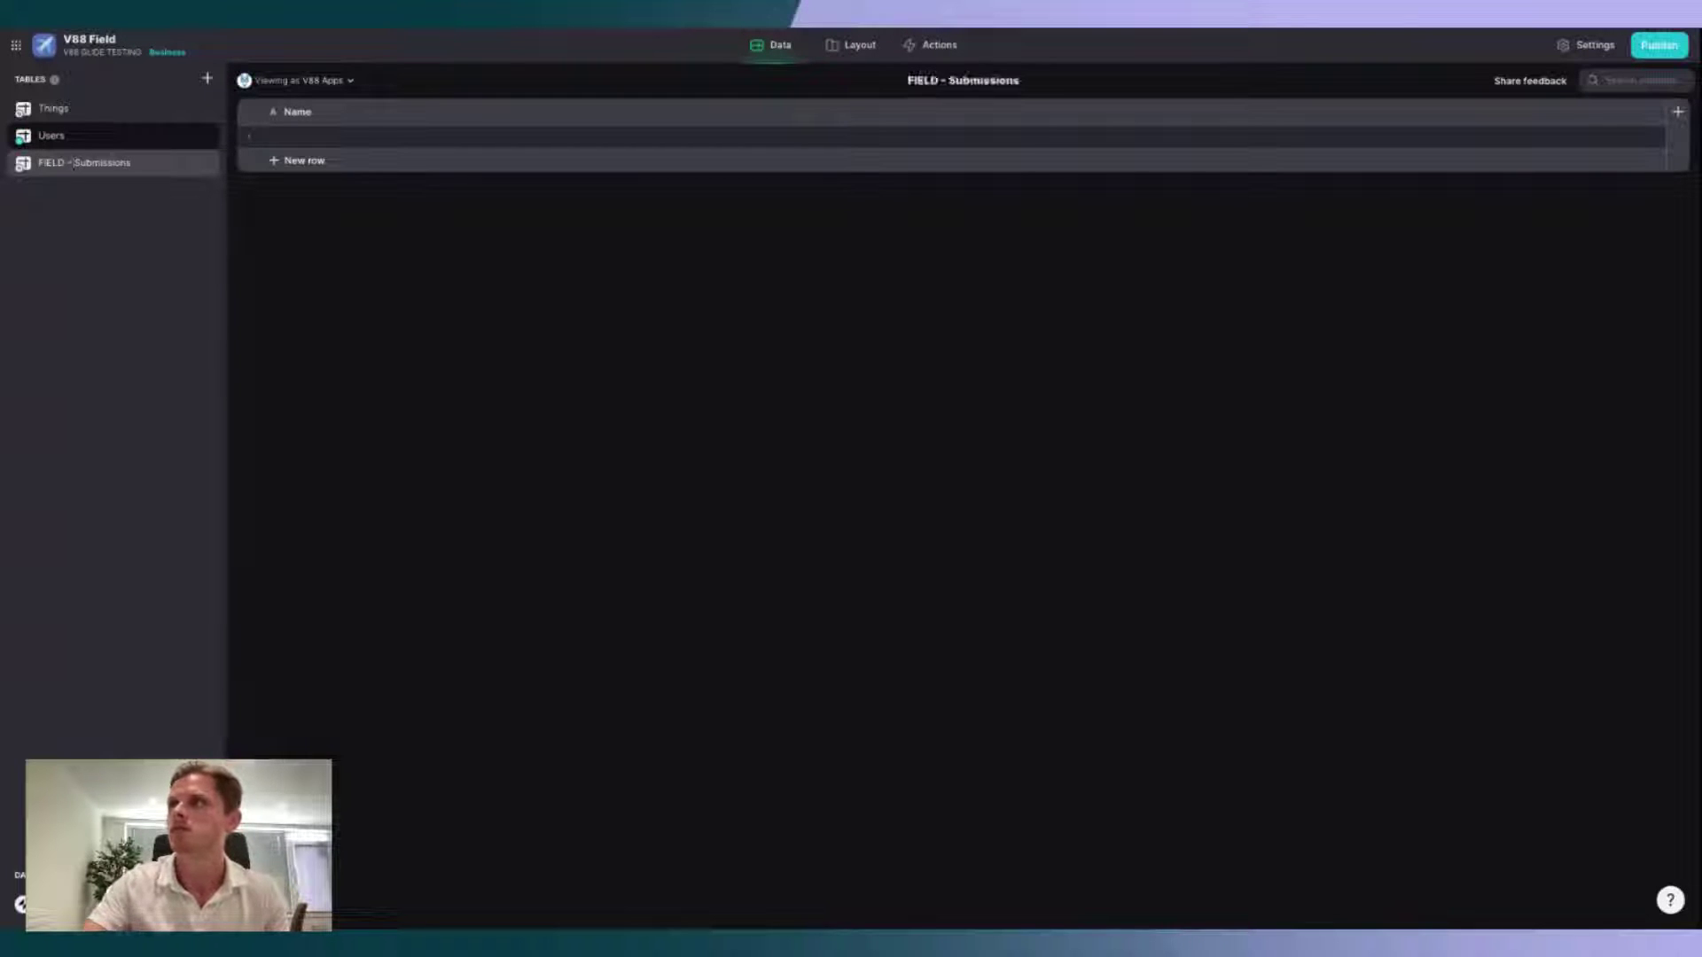
# Step: Rename the Users table to 'FIELD - Users'
pyautogui.click(65, 135)
pyautogui.doubleClick(50, 135)
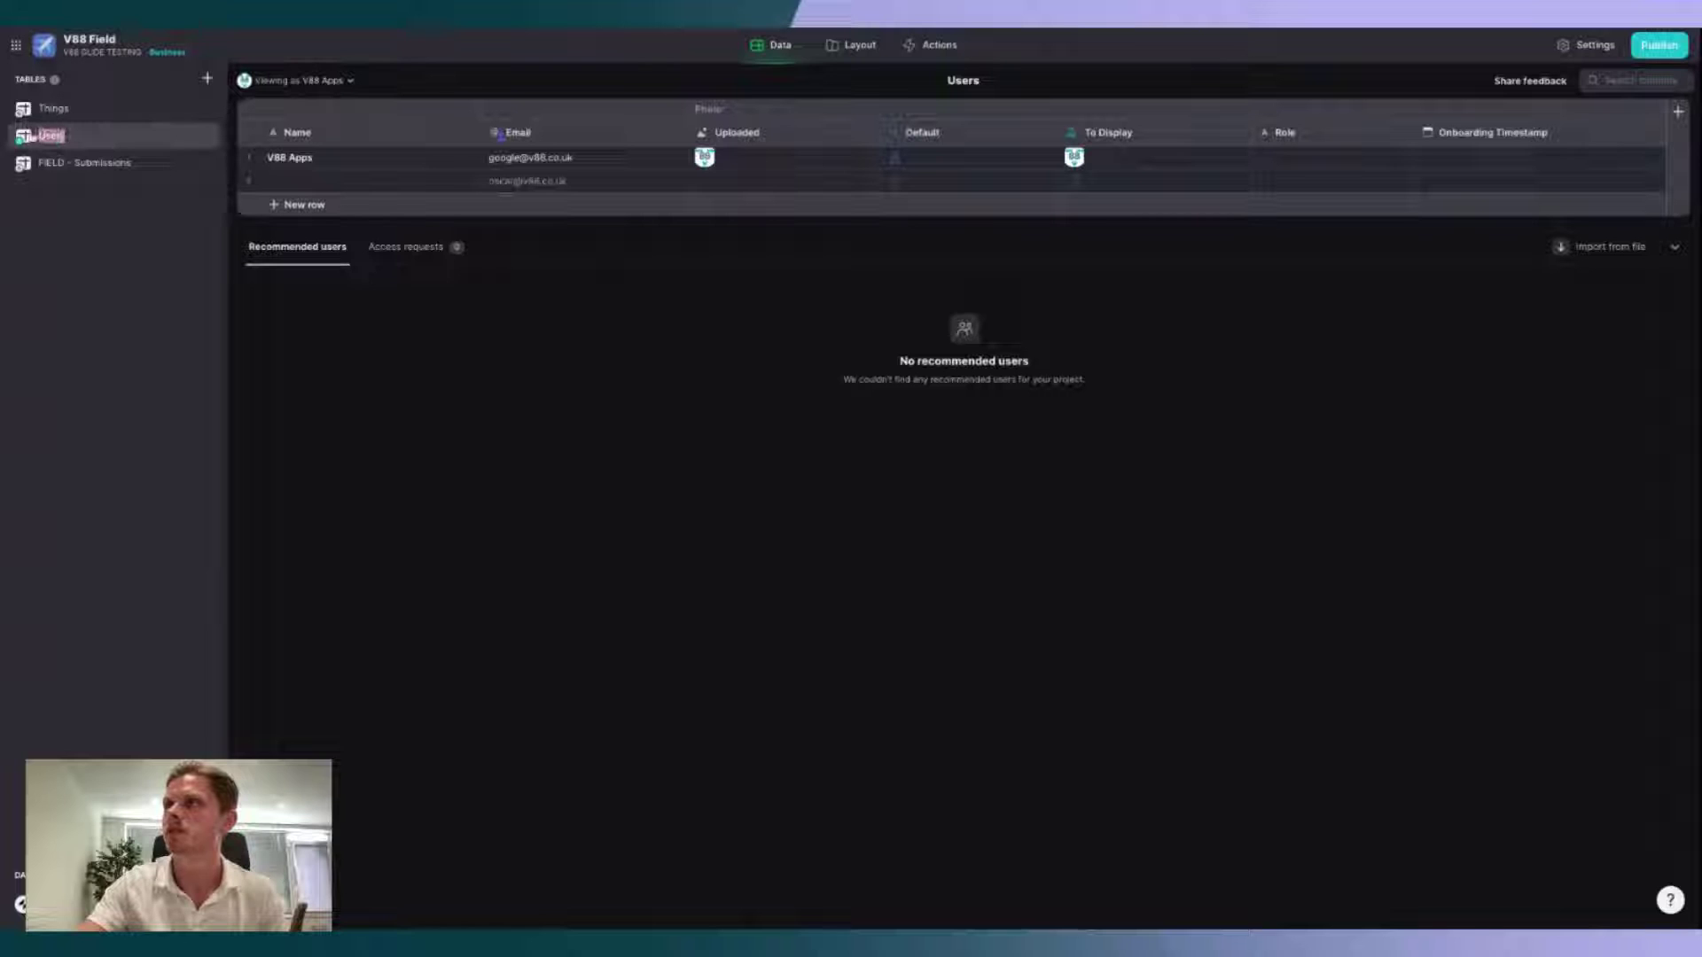
pyautogui.press('Escape')
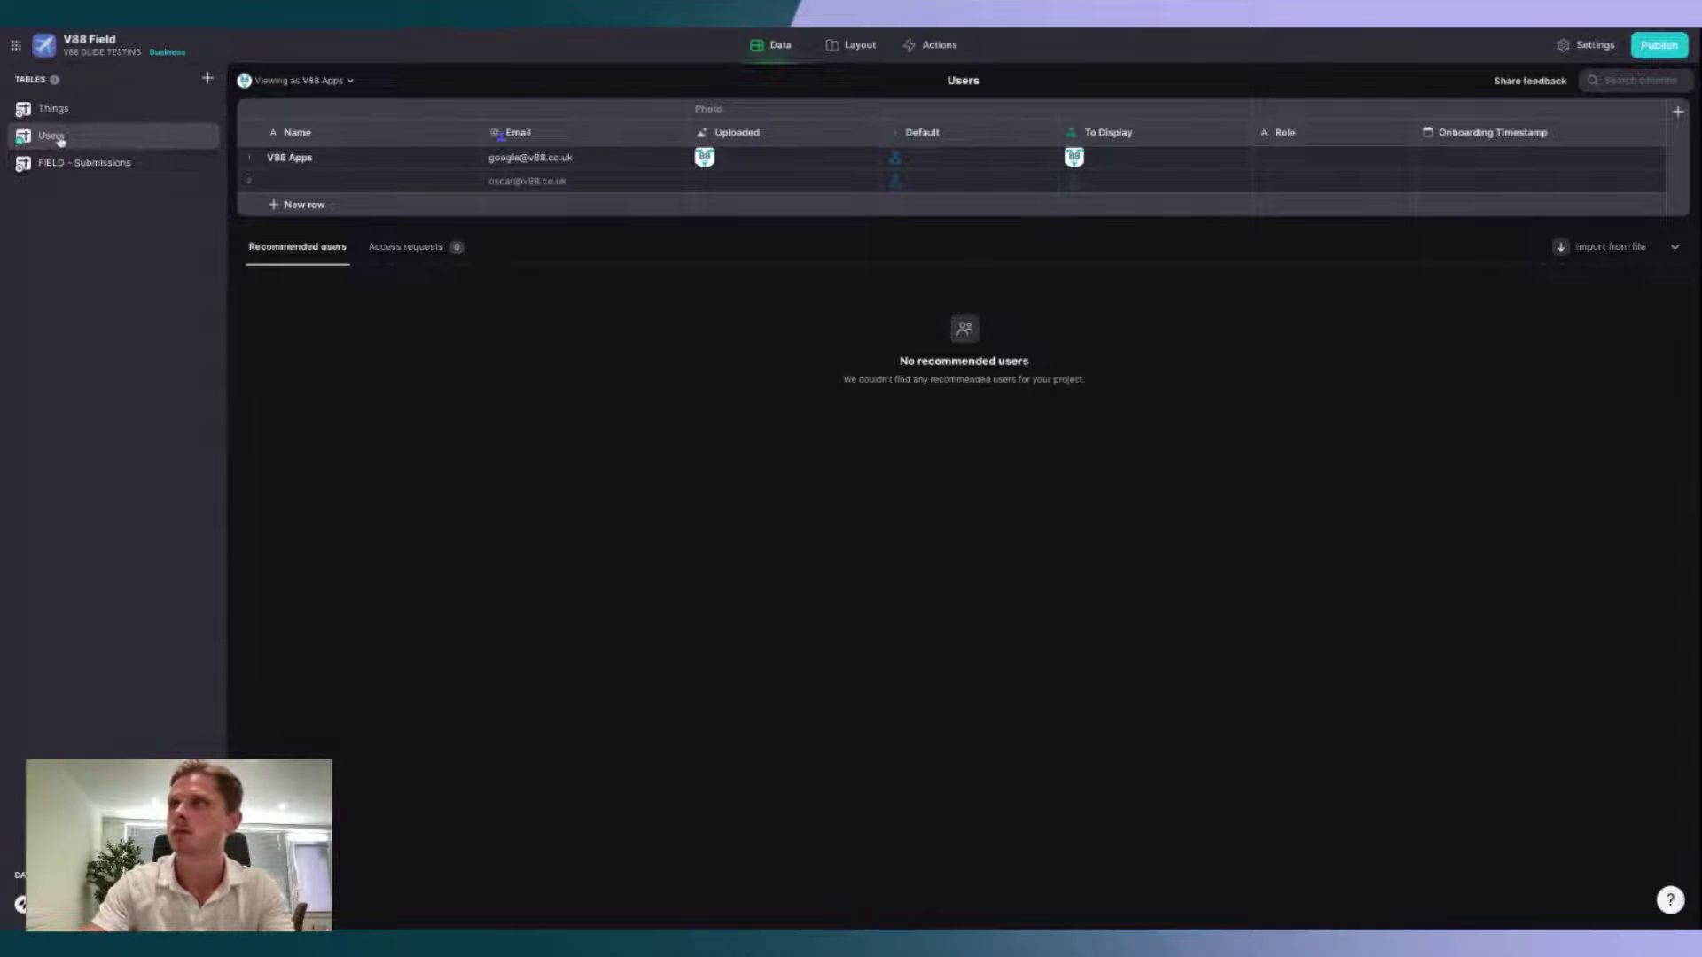
pyautogui.doubleClick(58, 138)
pyautogui.click(41, 135)
pyautogui.write('FIELD -')
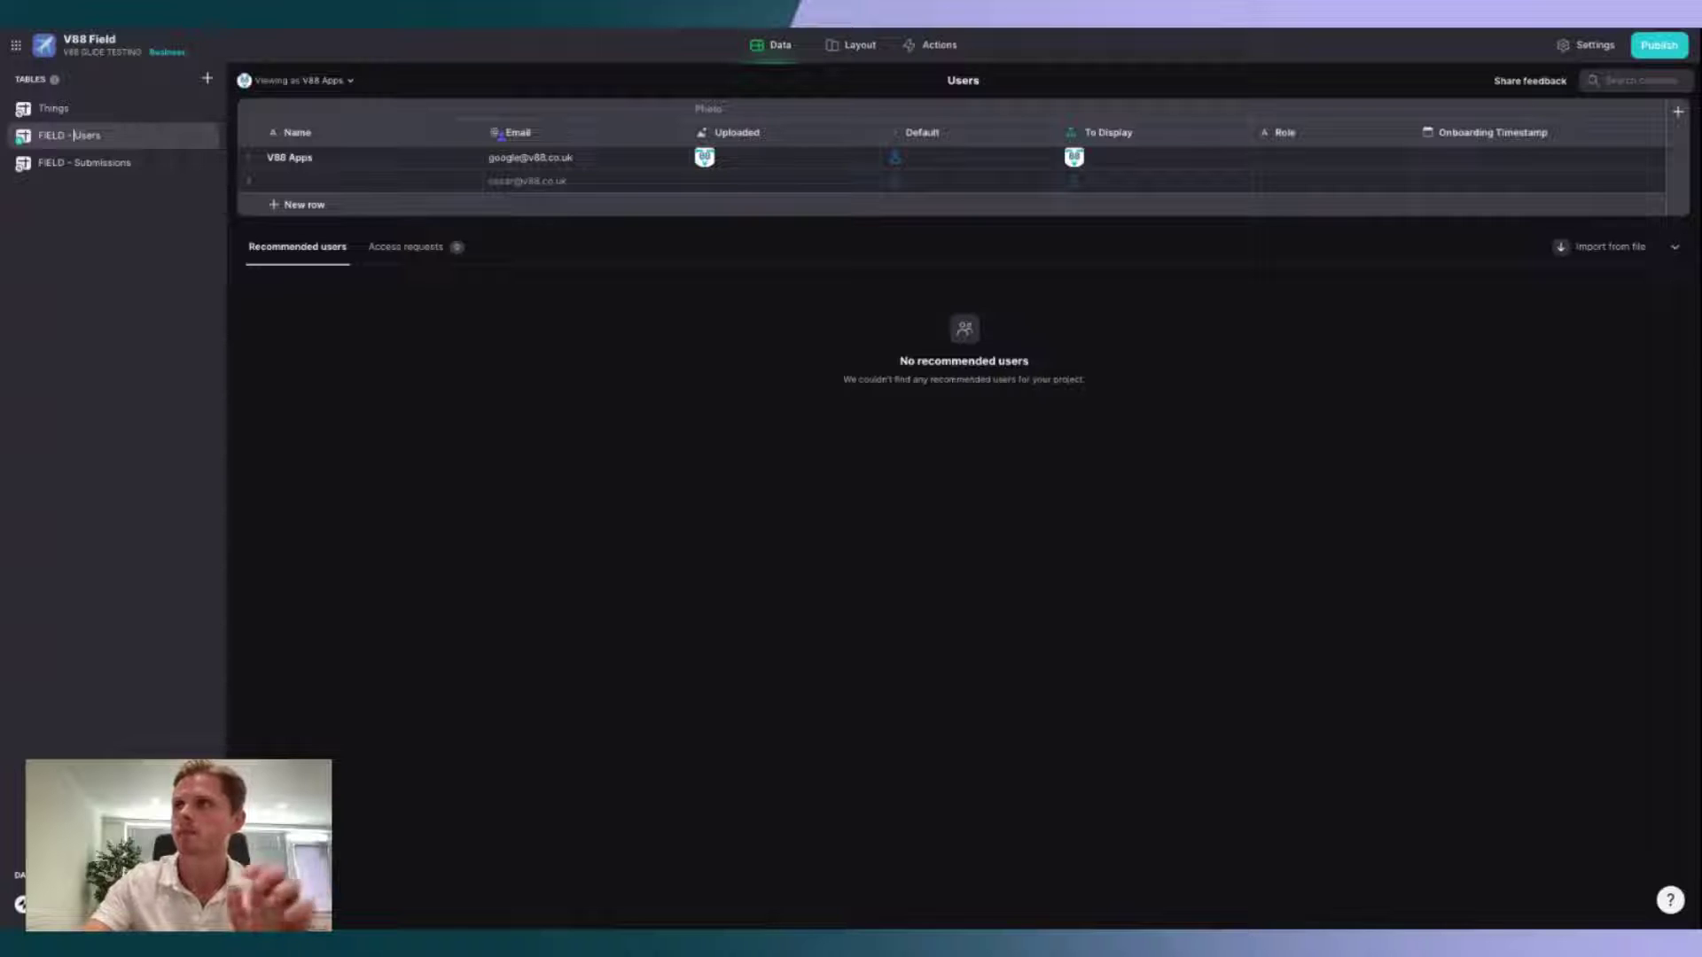
pyautogui.click(107, 262)
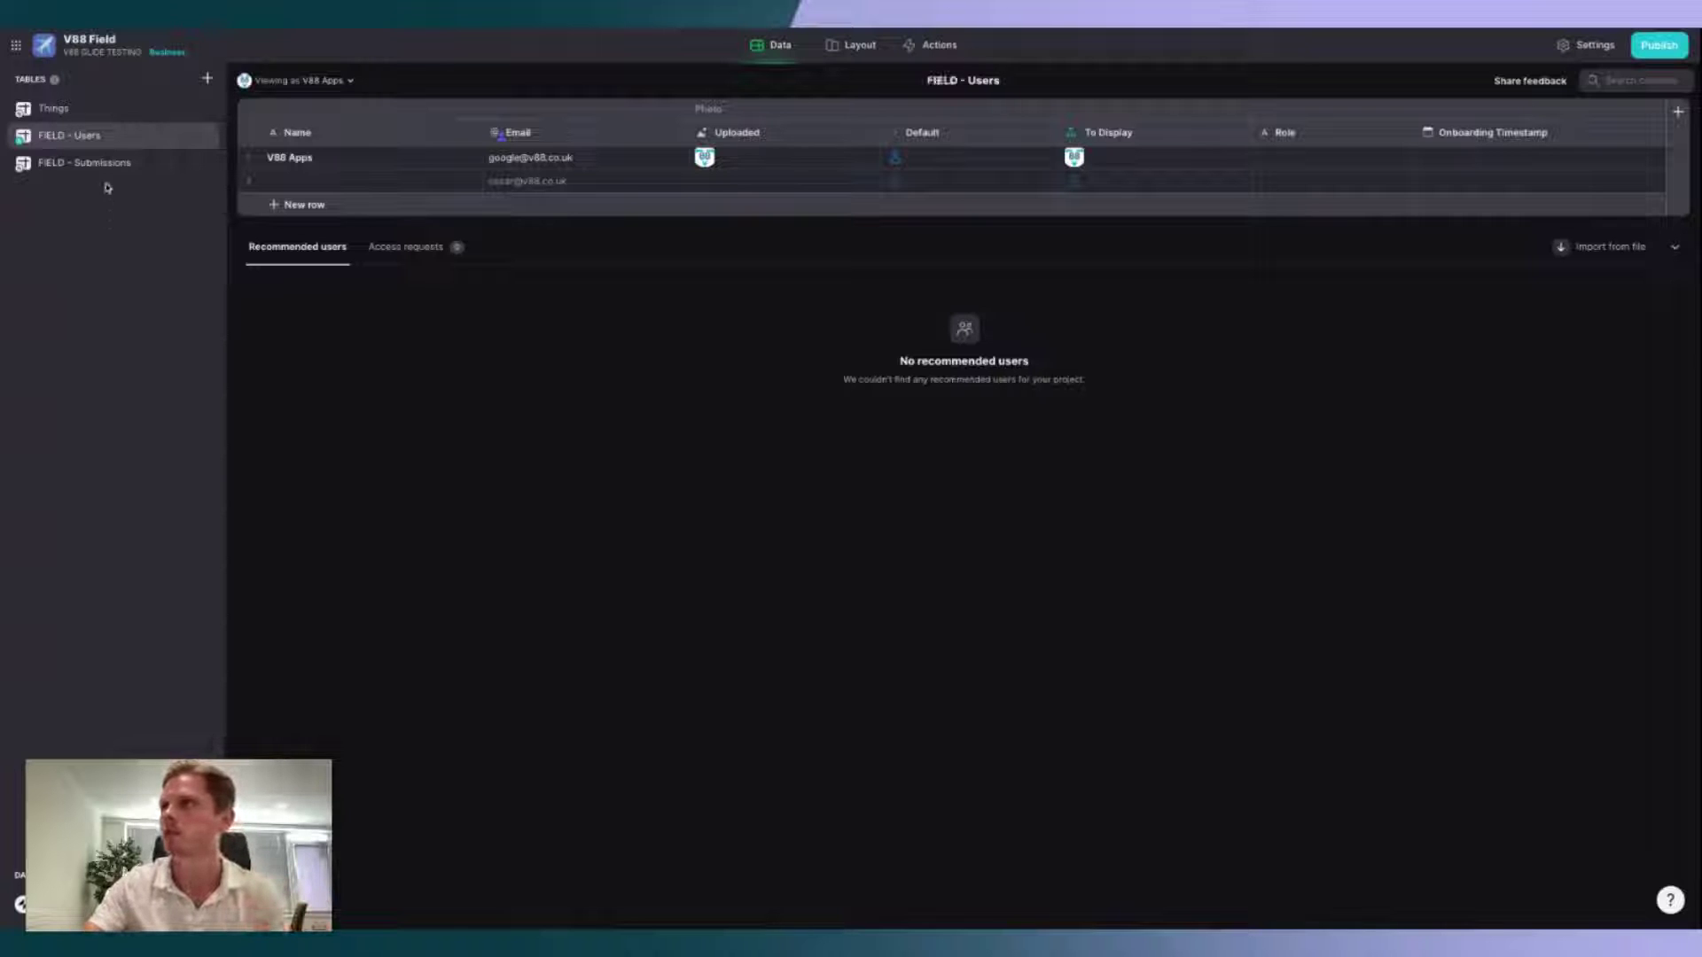
# Step: Add an 'Address' column to the FIELD - Submissions table
pyautogui.click(125, 162)
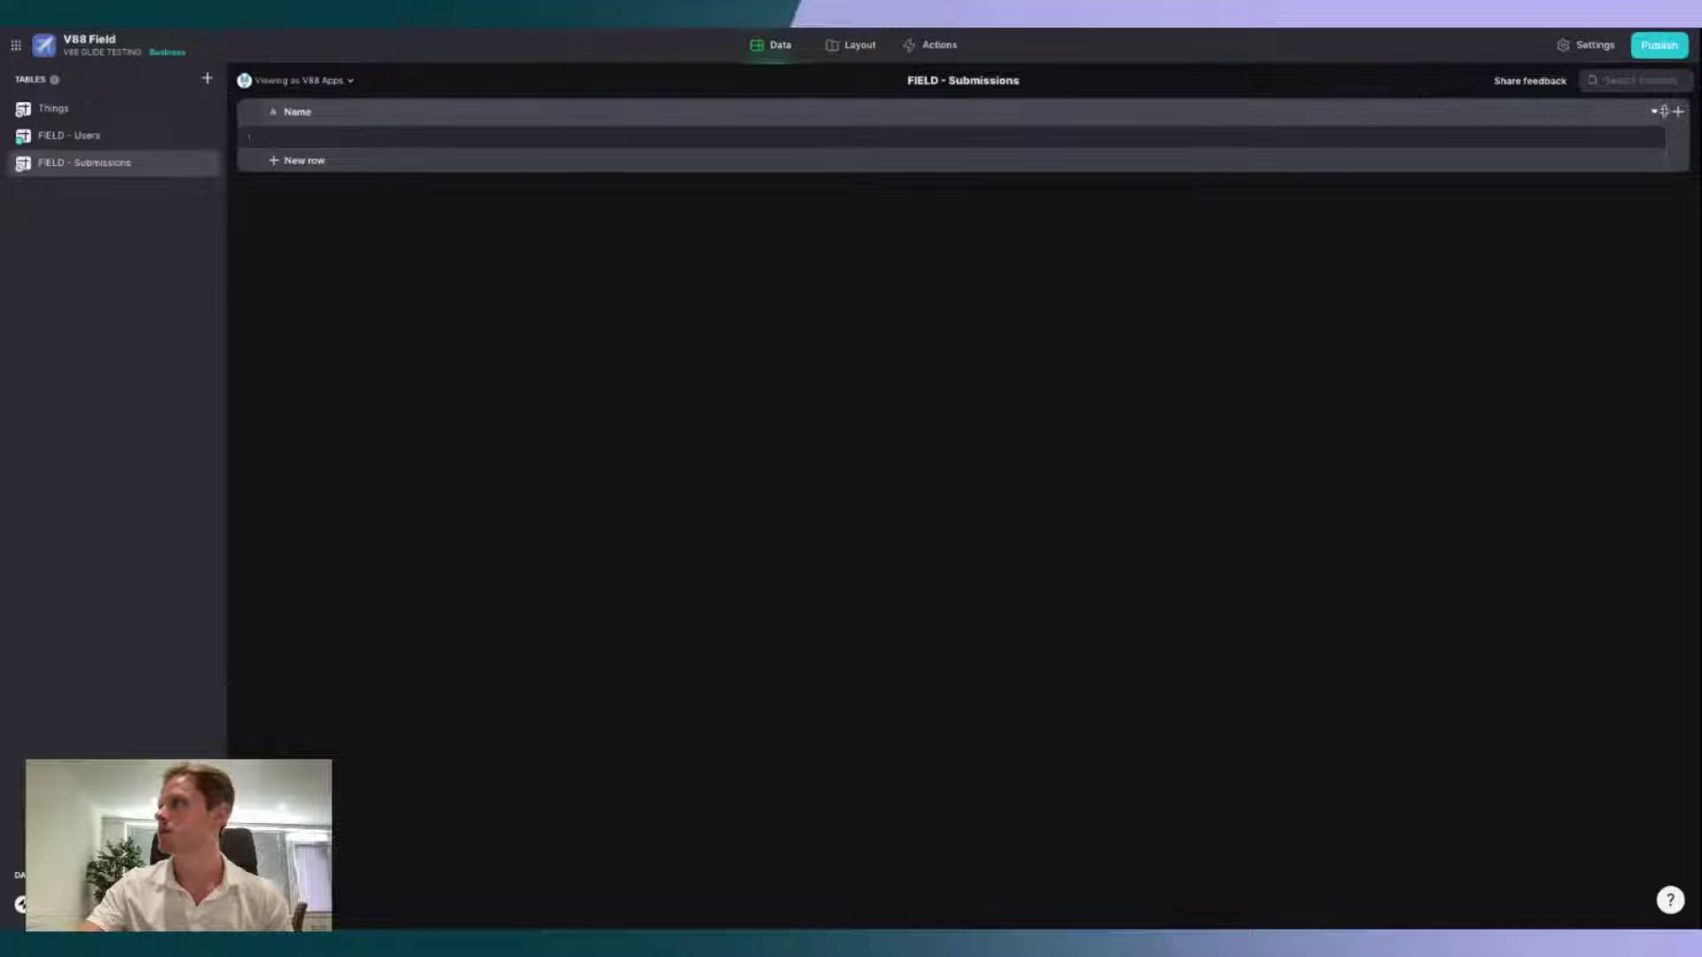
pyautogui.click(1675, 112)
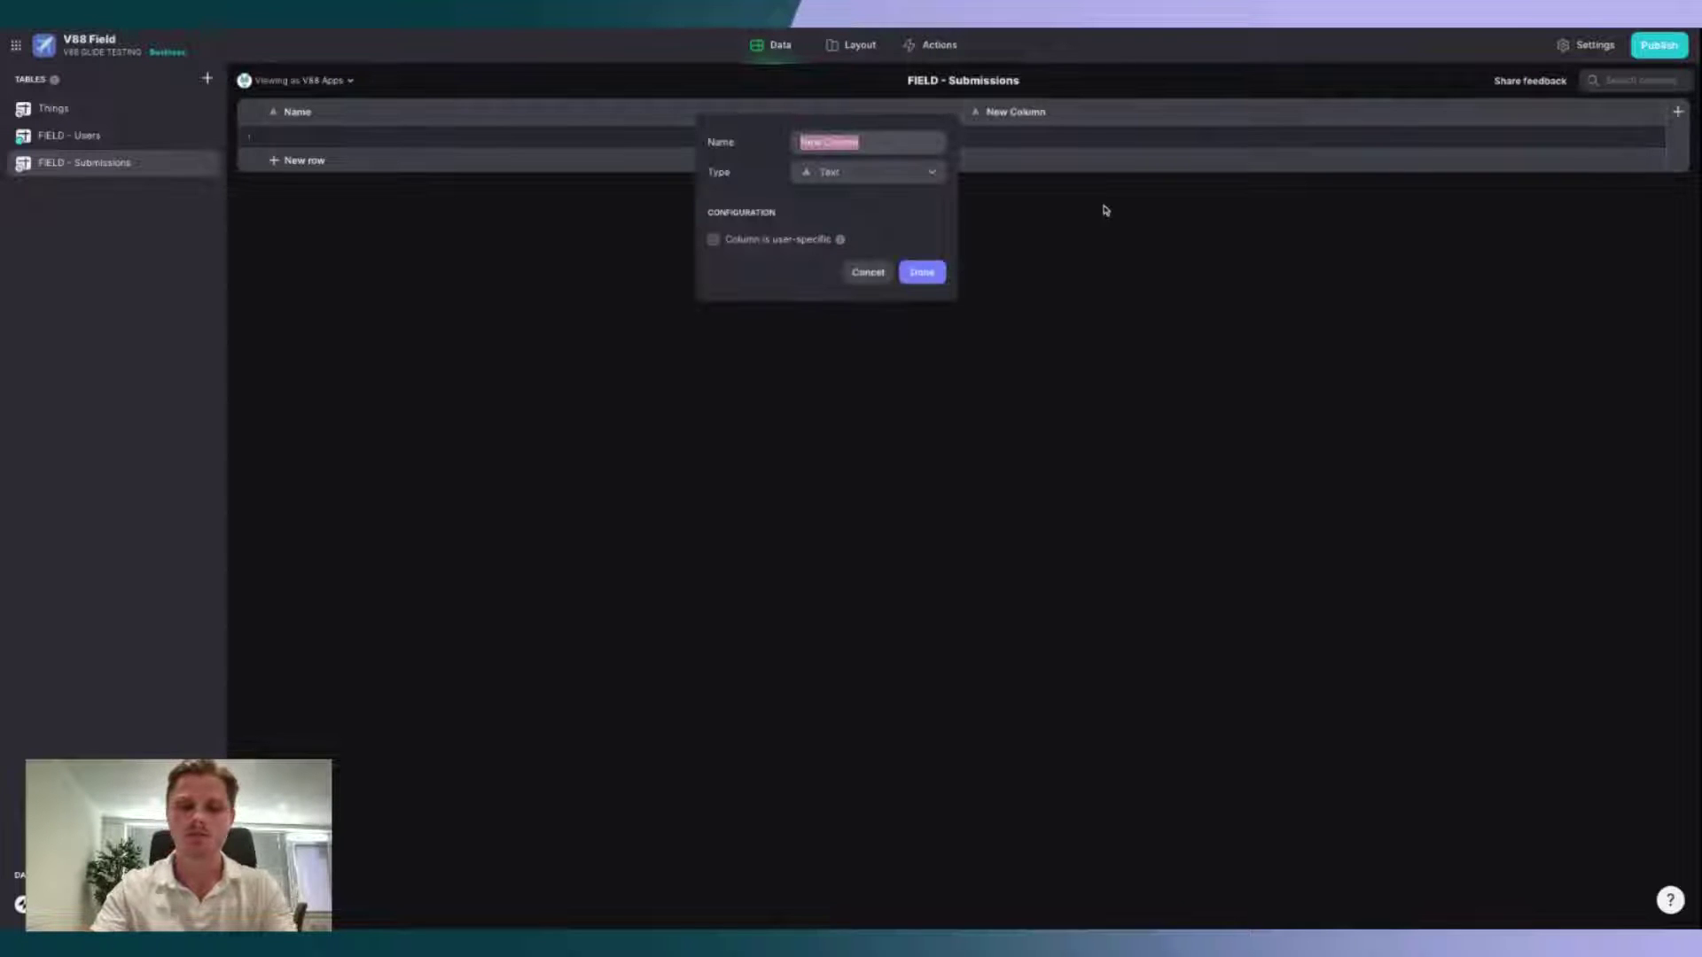
pyautogui.write('Address')
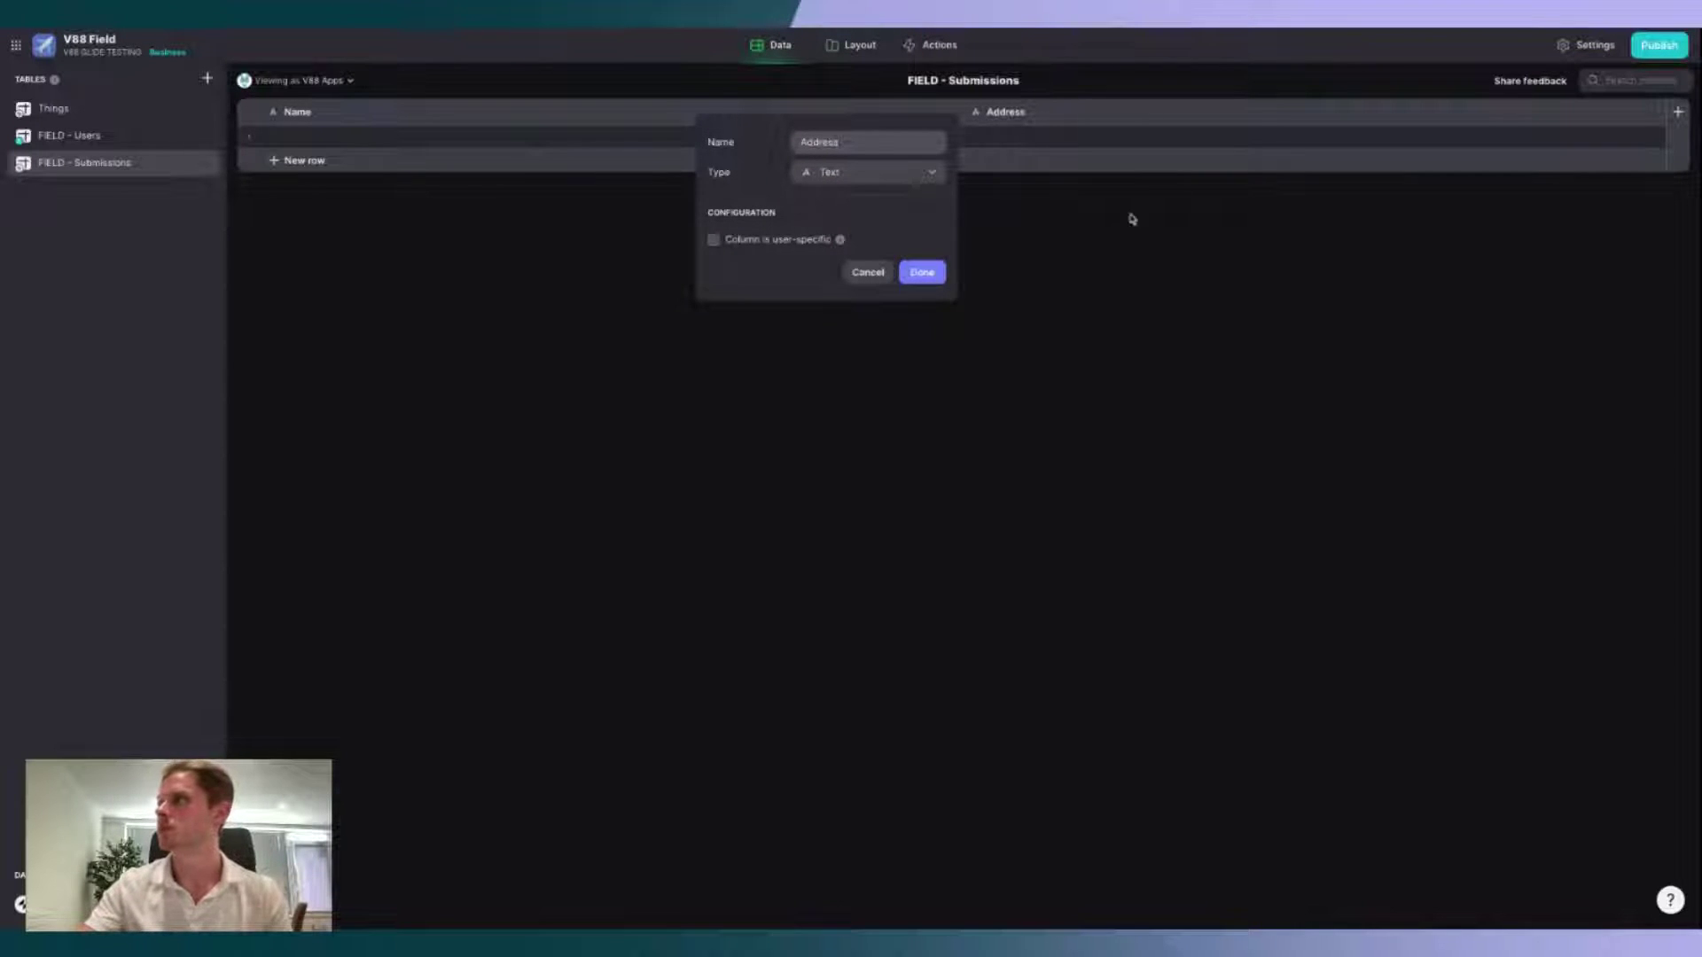
pyautogui.click(922, 272)
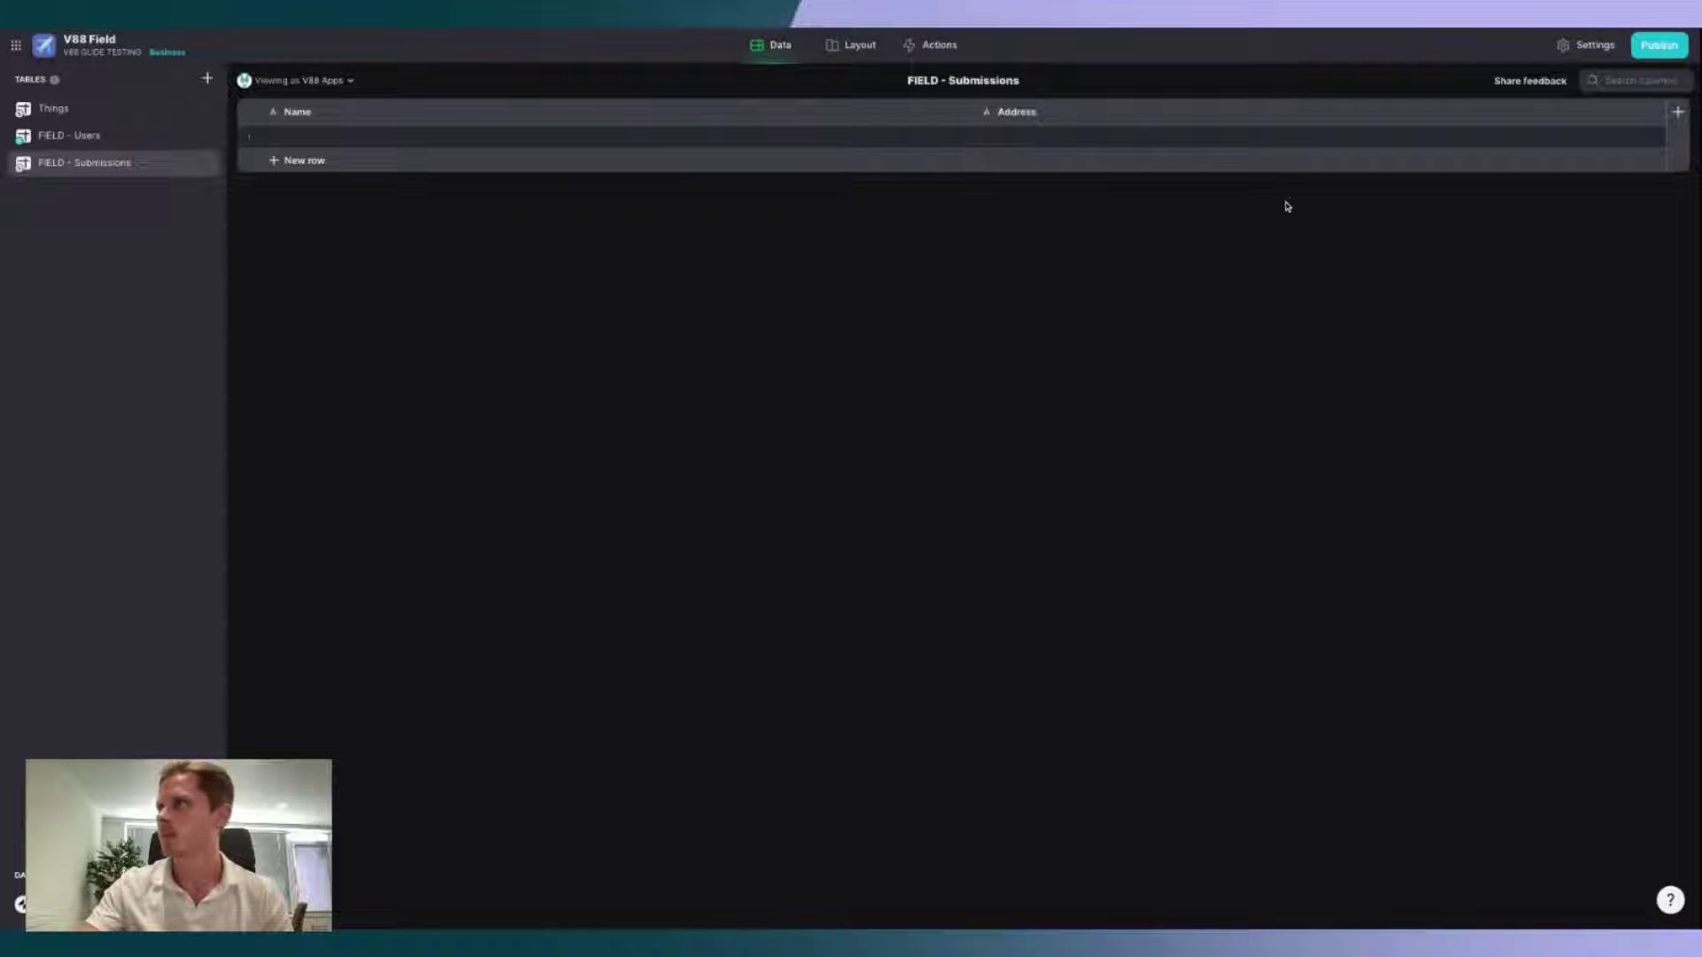
# Step: Add a Number column 'Value' with unit $ shown before the number
pyautogui.click(1675, 113)
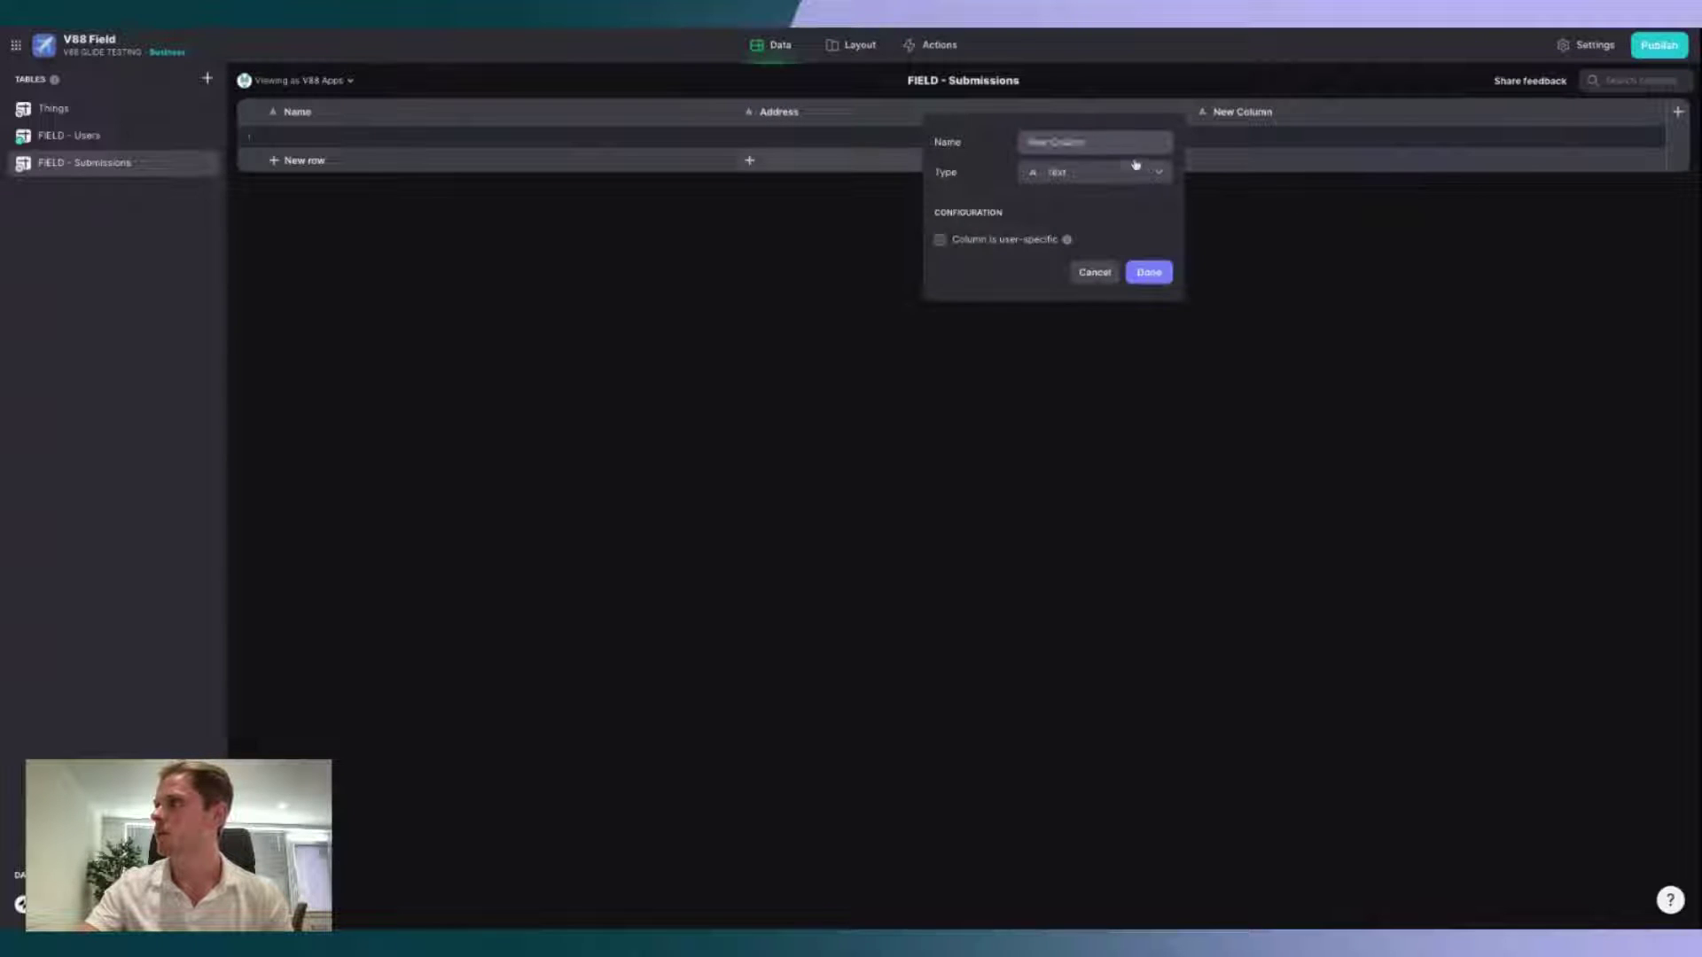
pyautogui.click(1136, 168)
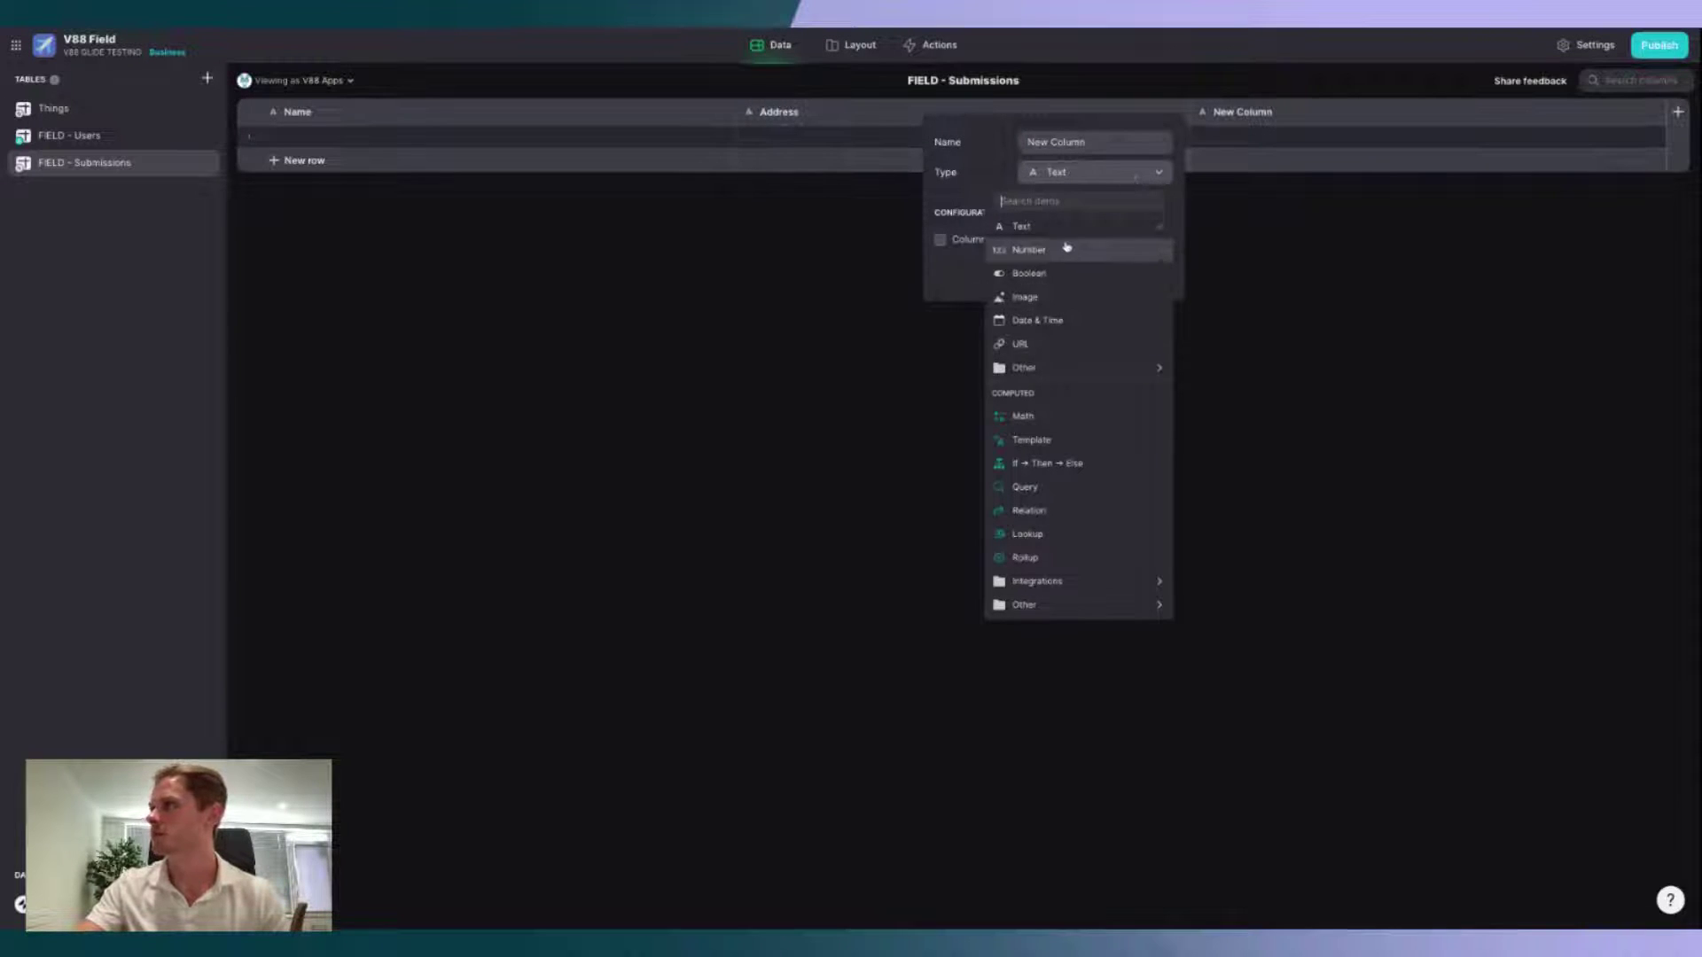
pyautogui.click(1068, 251)
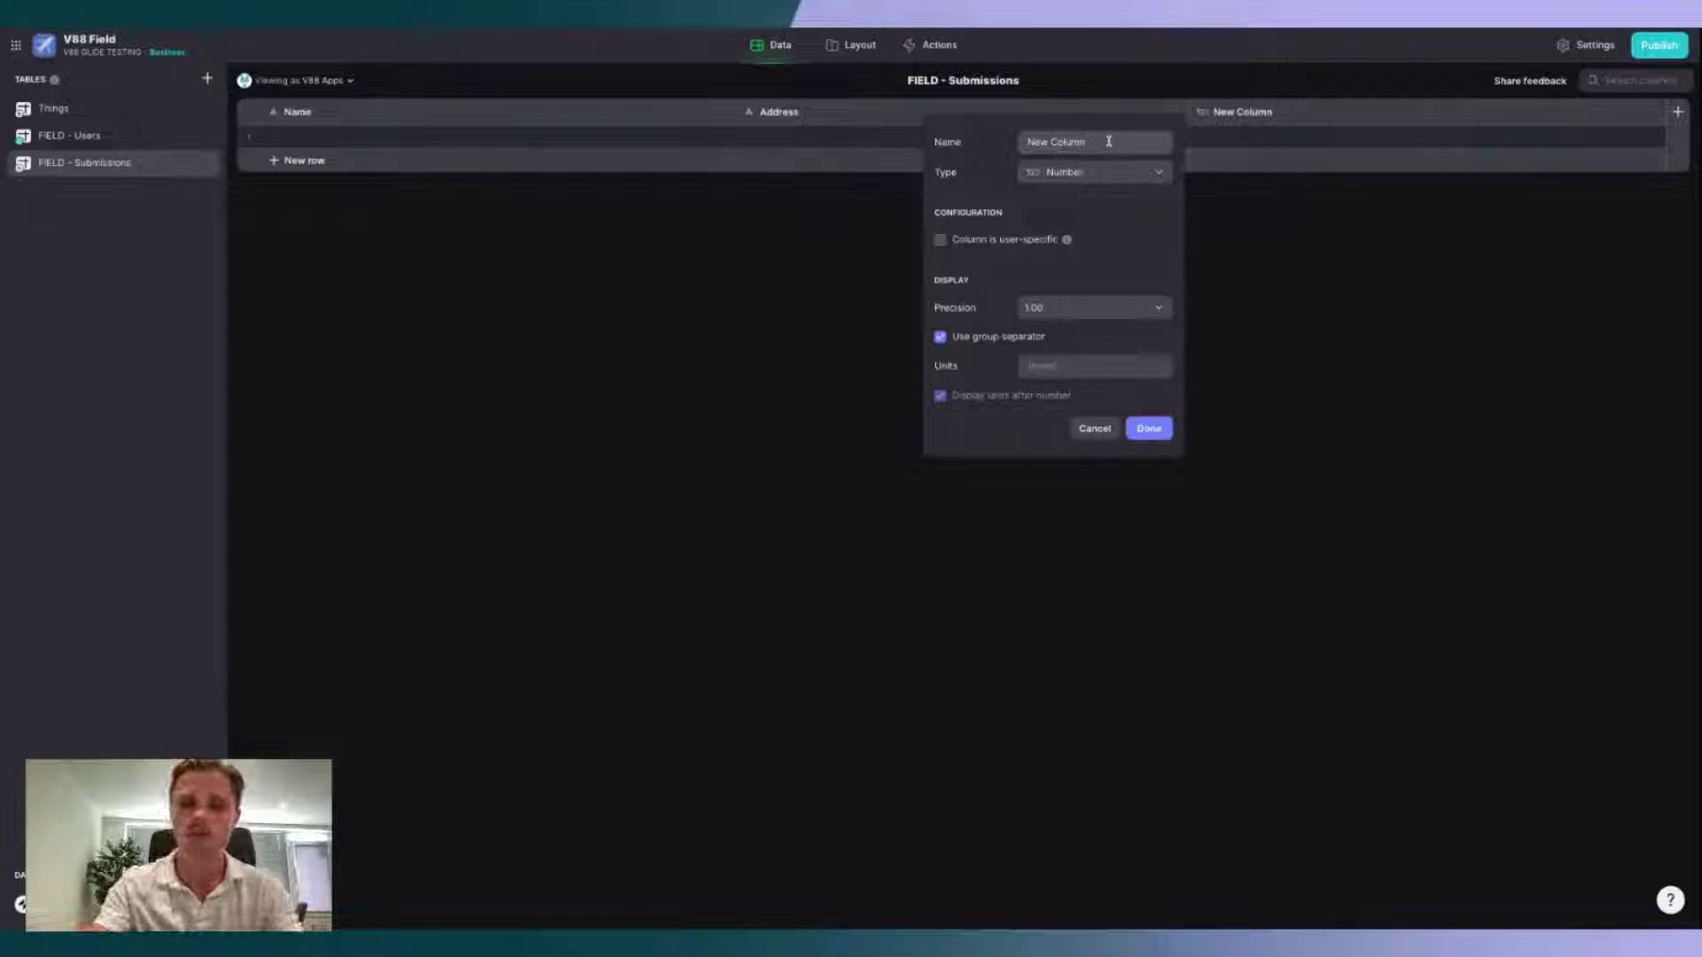
pyautogui.click(1109, 142)
pyautogui.write('Value')
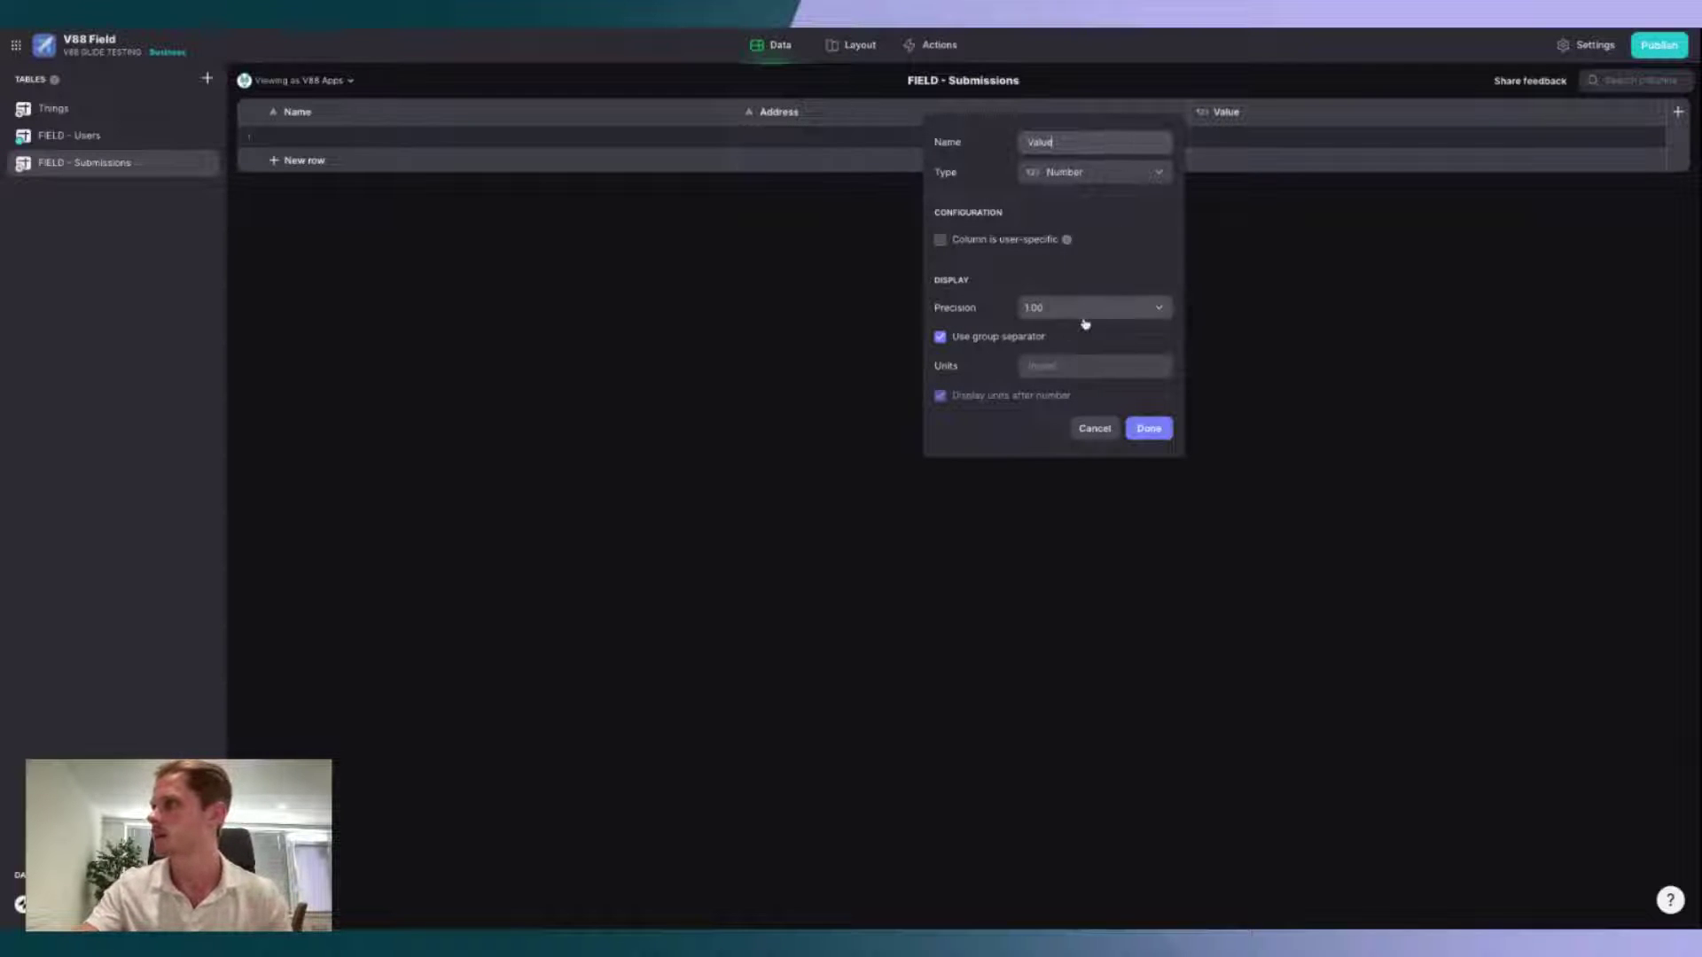
pyautogui.click(1056, 367)
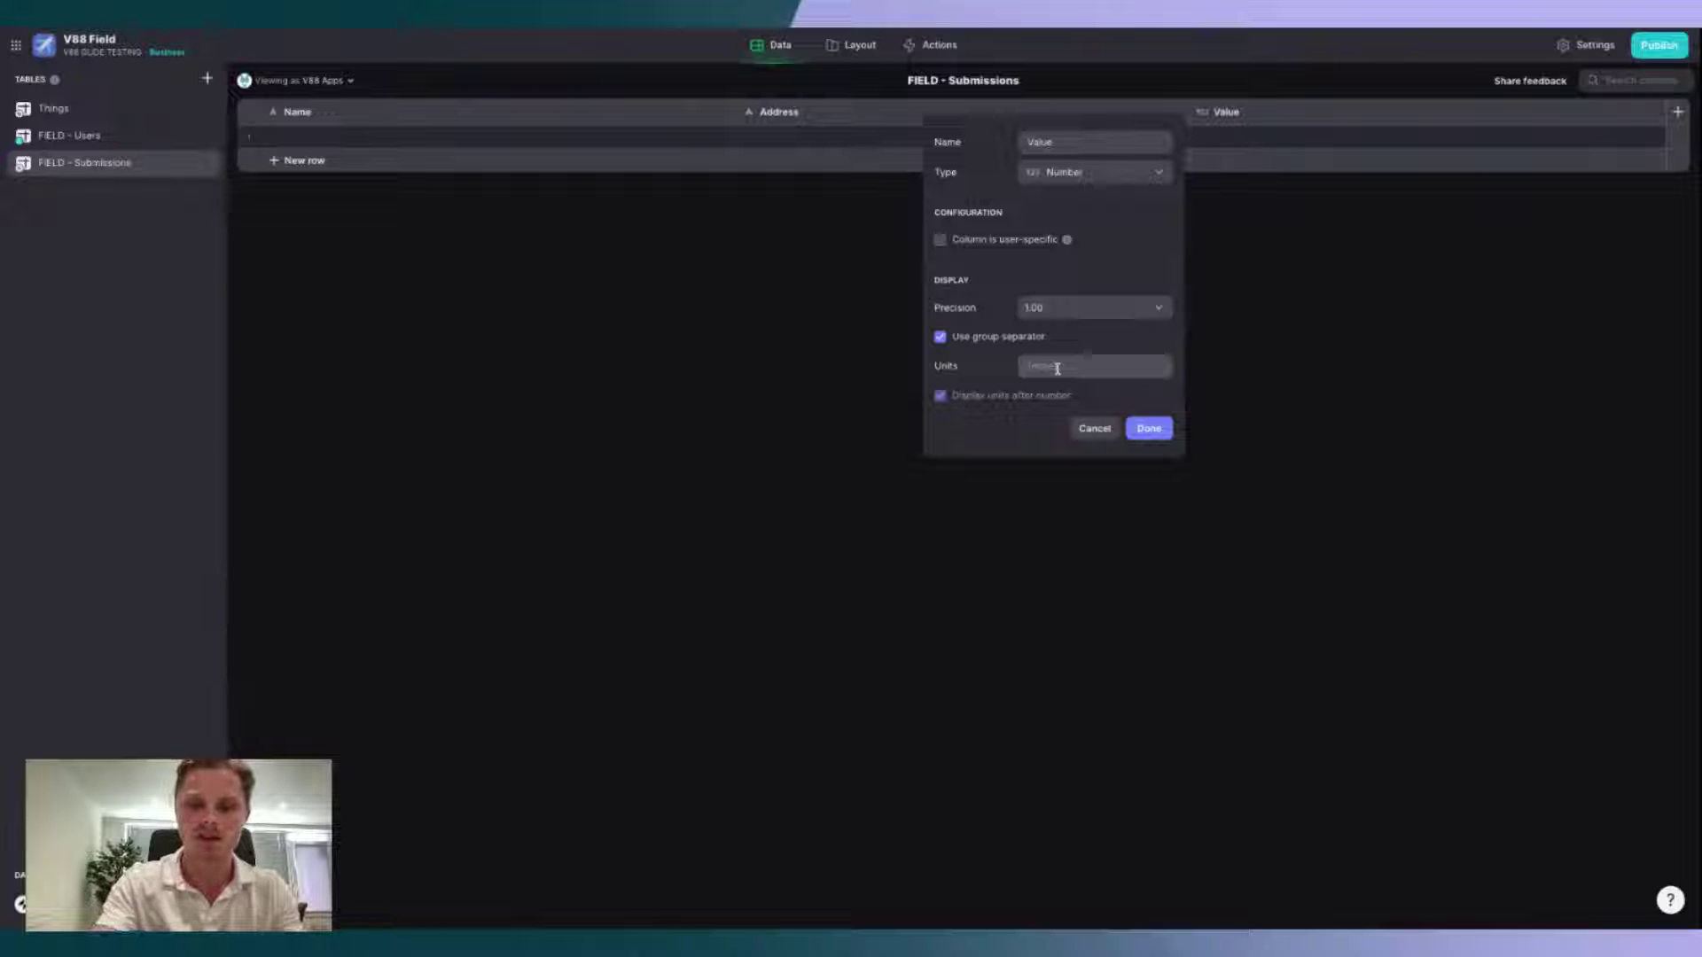
pyautogui.write('$')
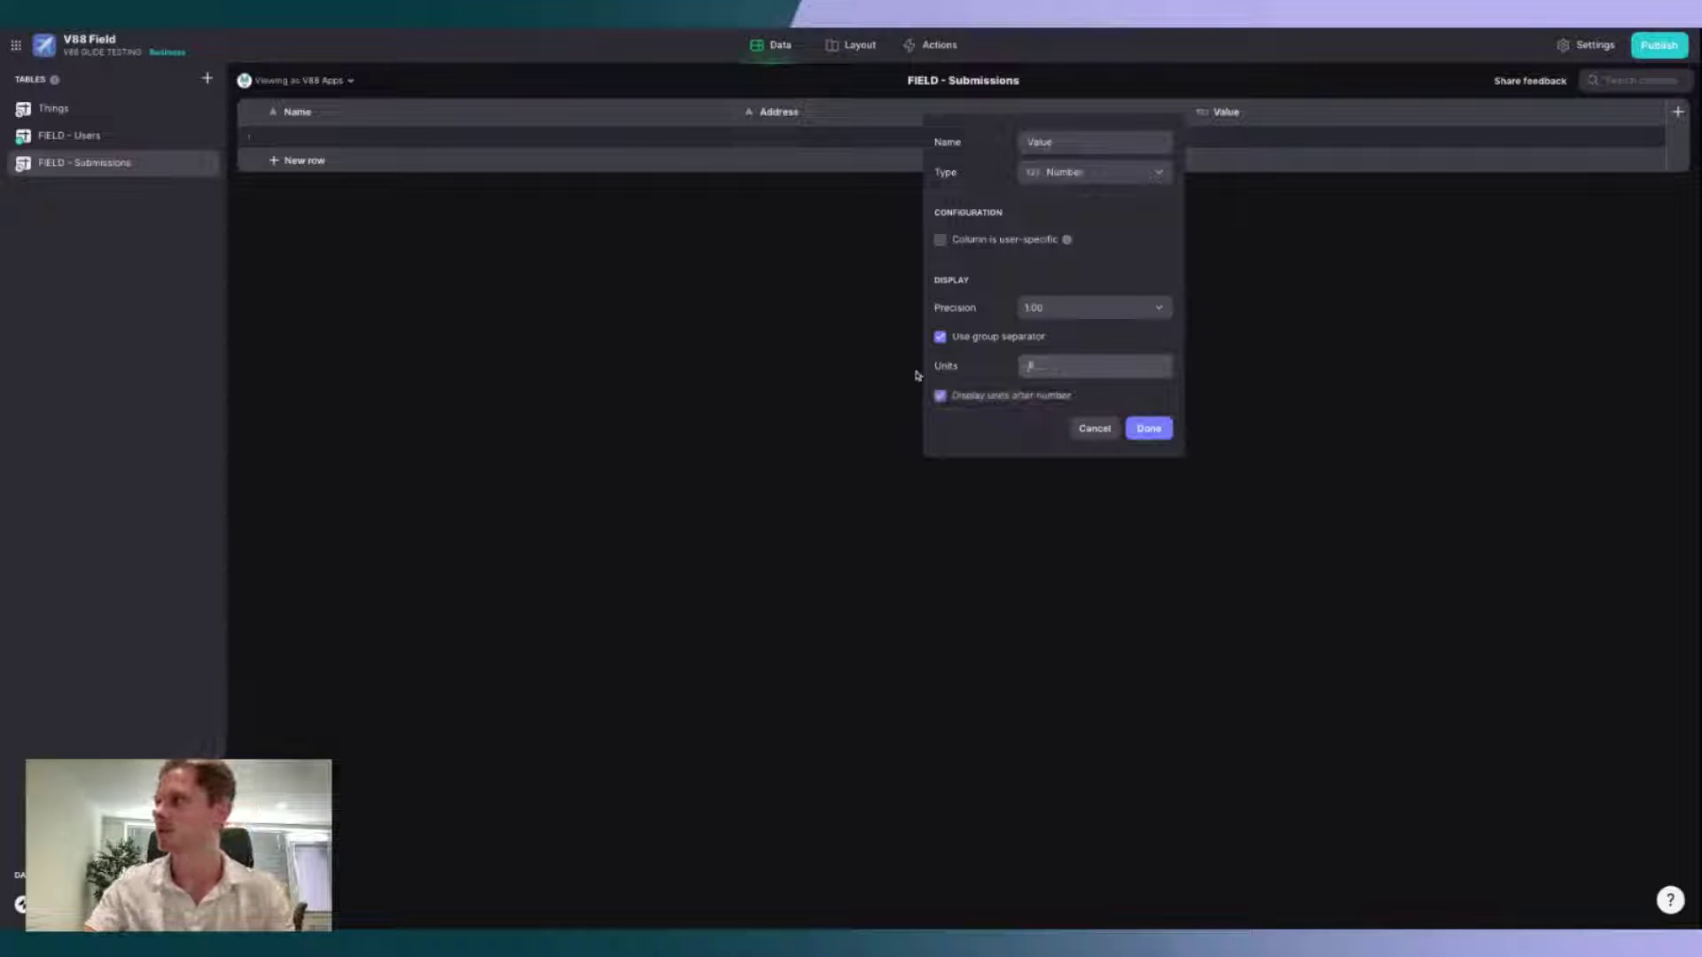
pyautogui.click(951, 398)
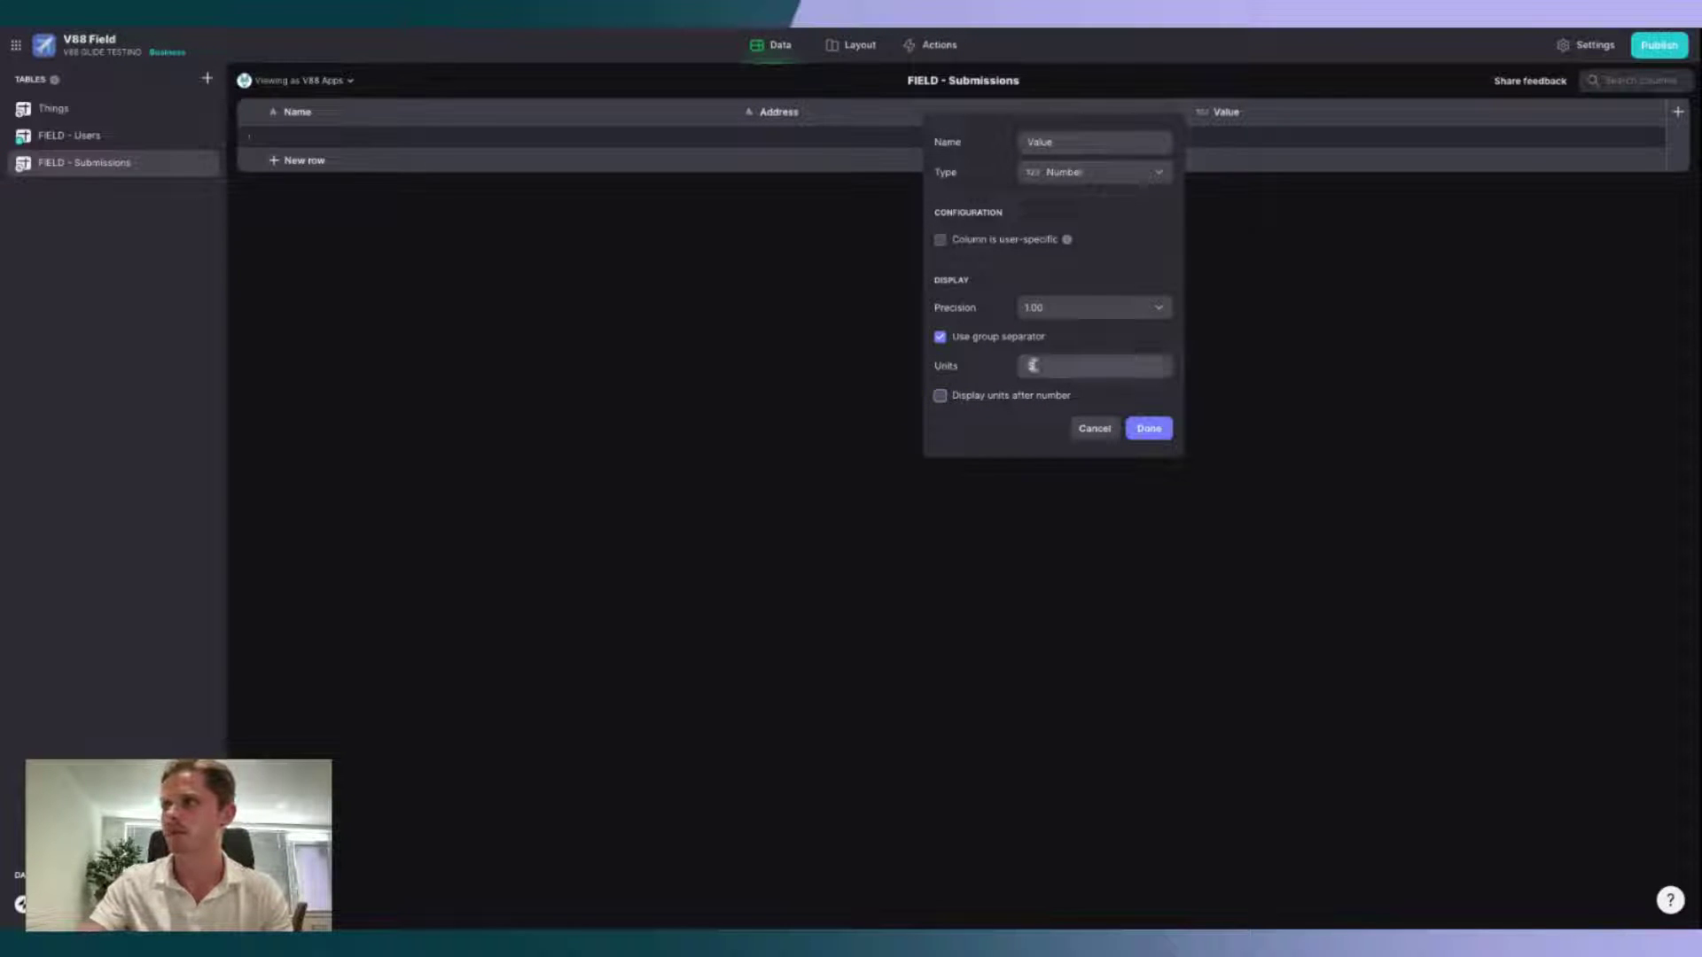
pyautogui.click(1149, 426)
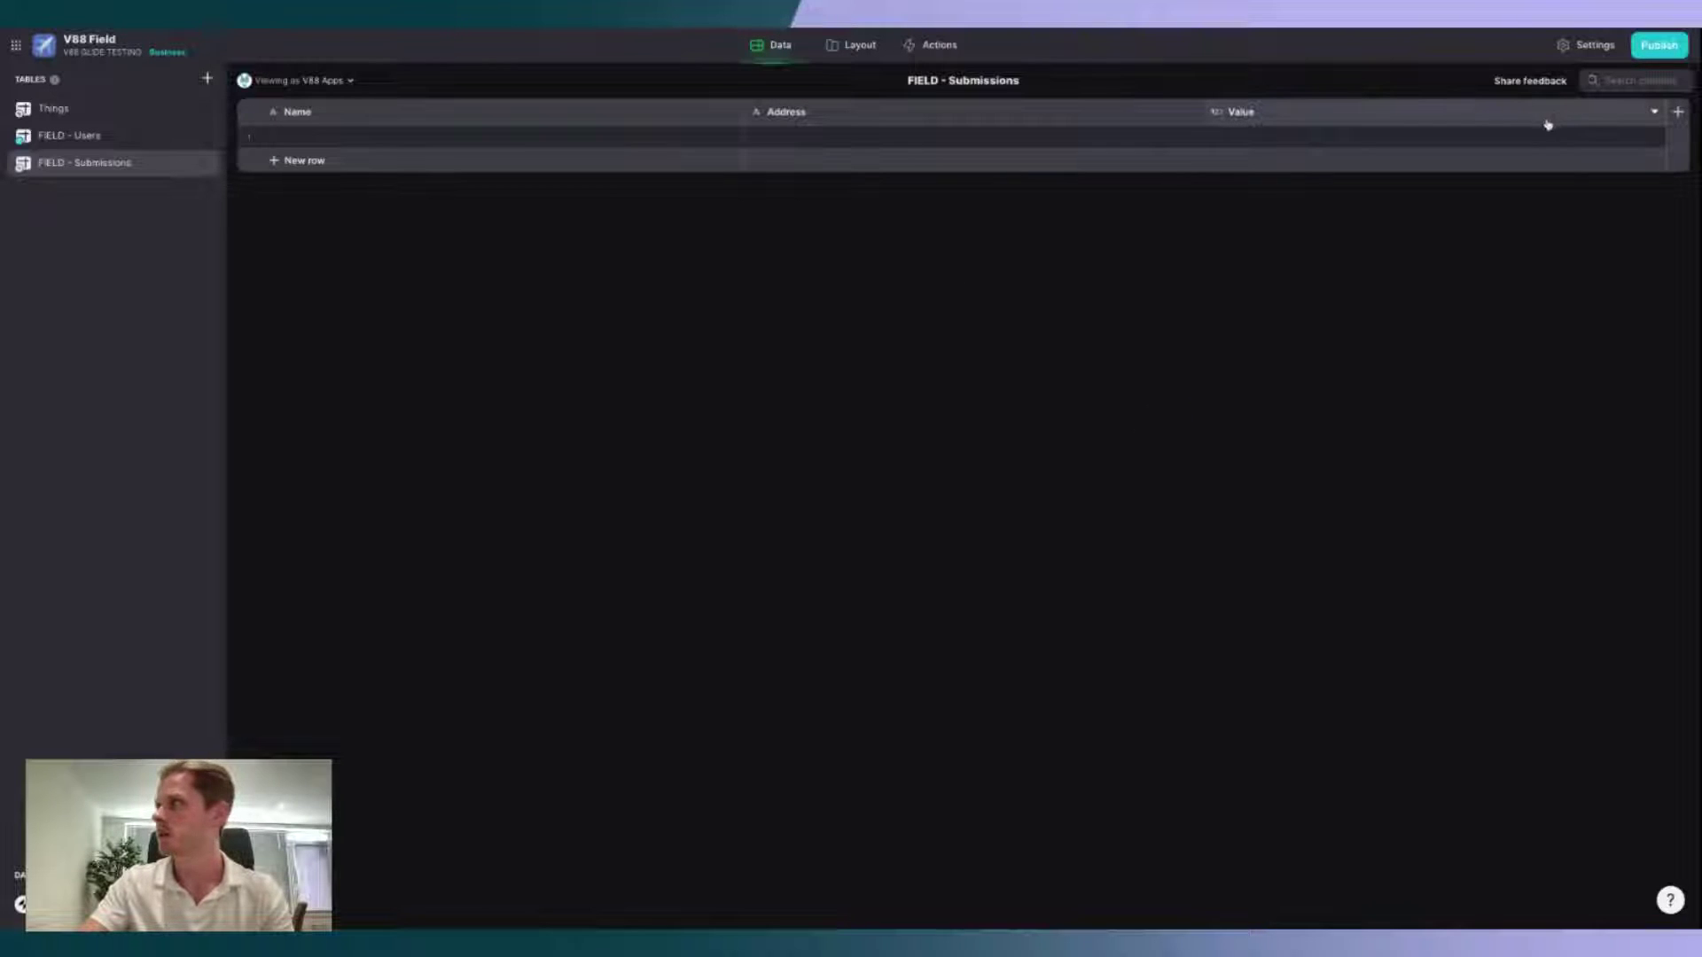
# Step: Add text columns 'Type / ID' and 'Note' to FIELD - Submissions
pyautogui.click(1678, 112)
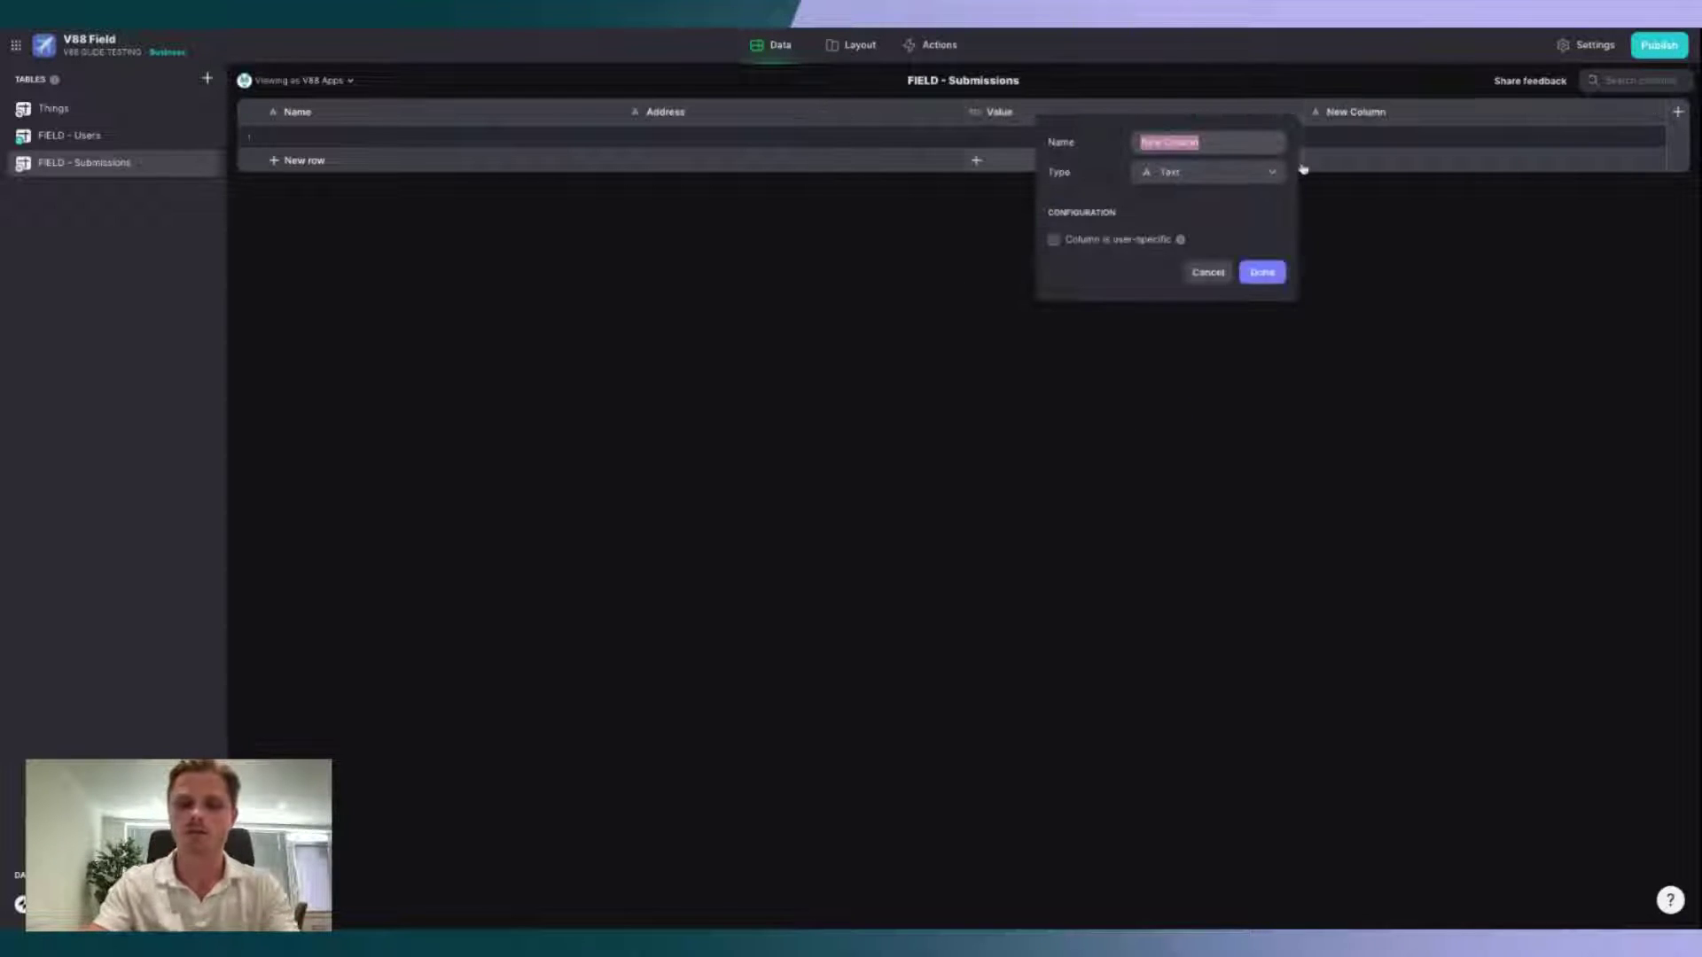
pyautogui.write('Type')
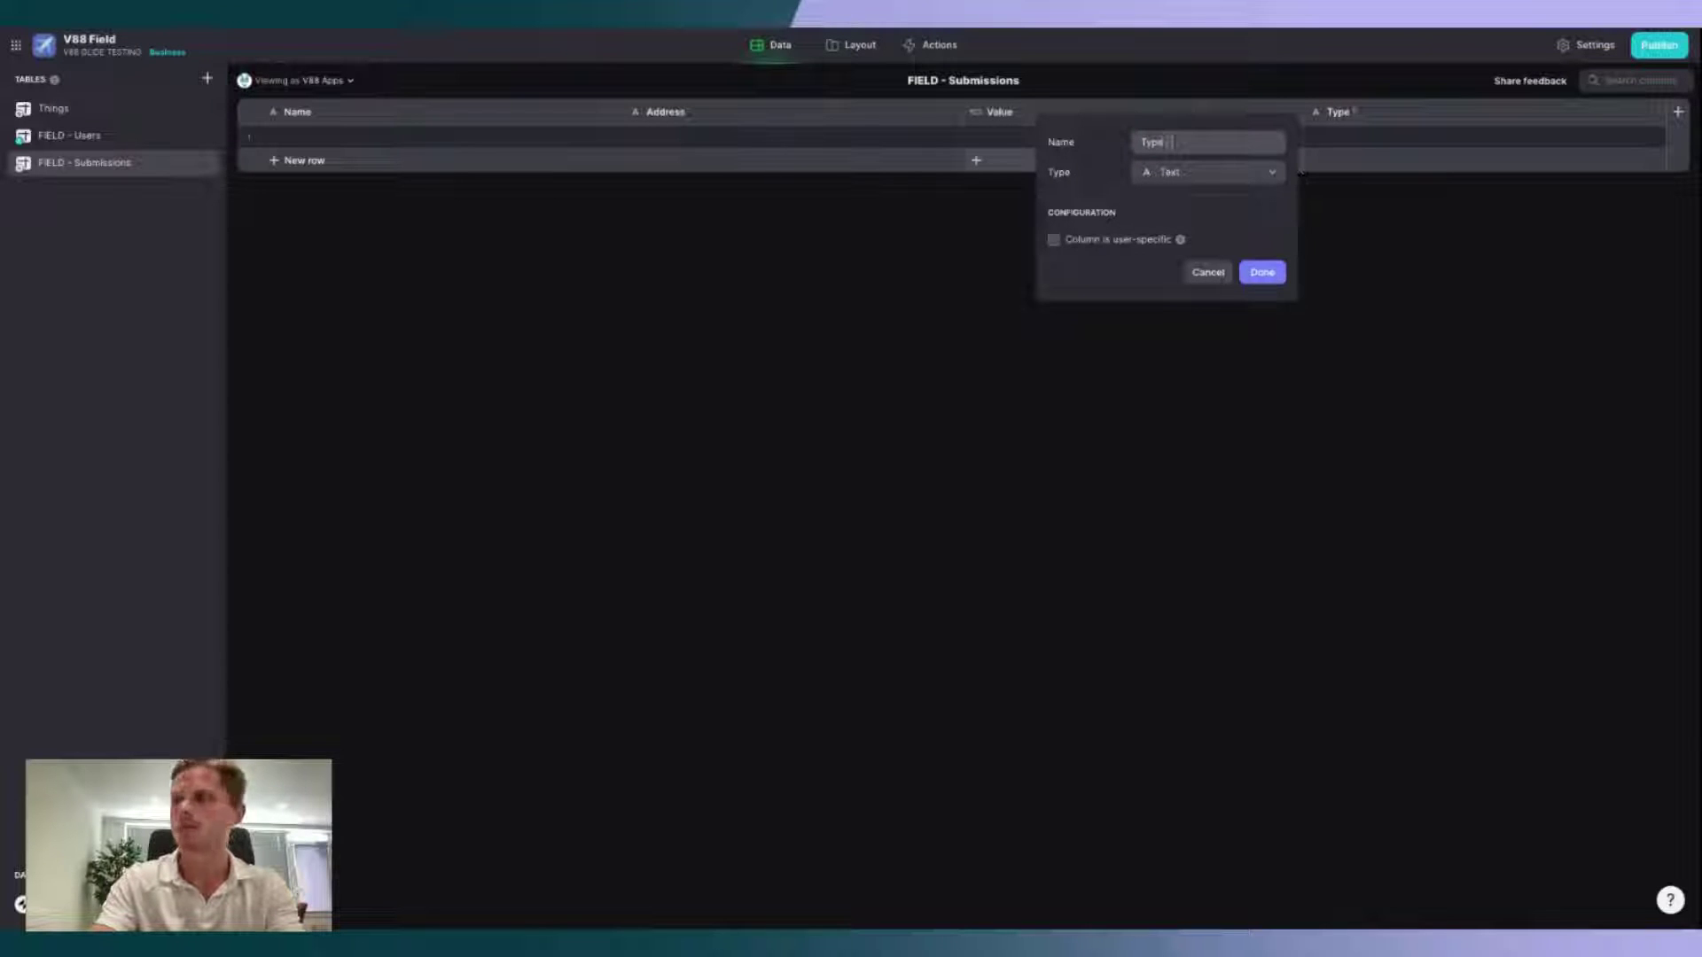
pyautogui.write(' (D')
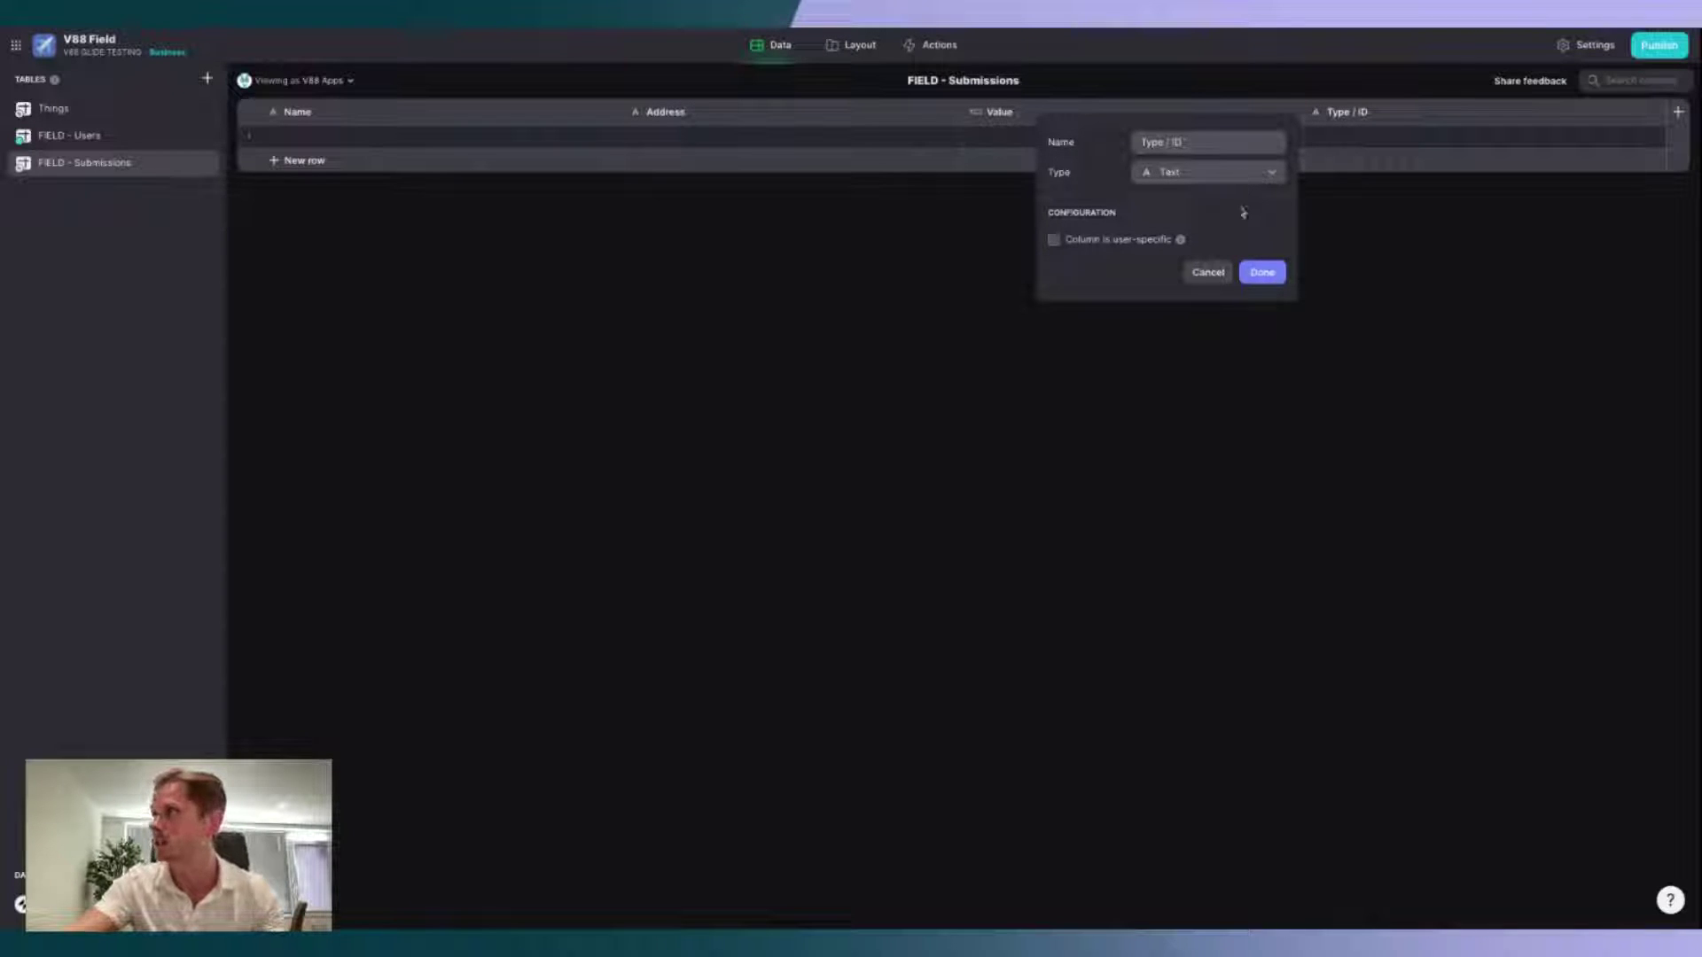
pyautogui.click(1279, 274)
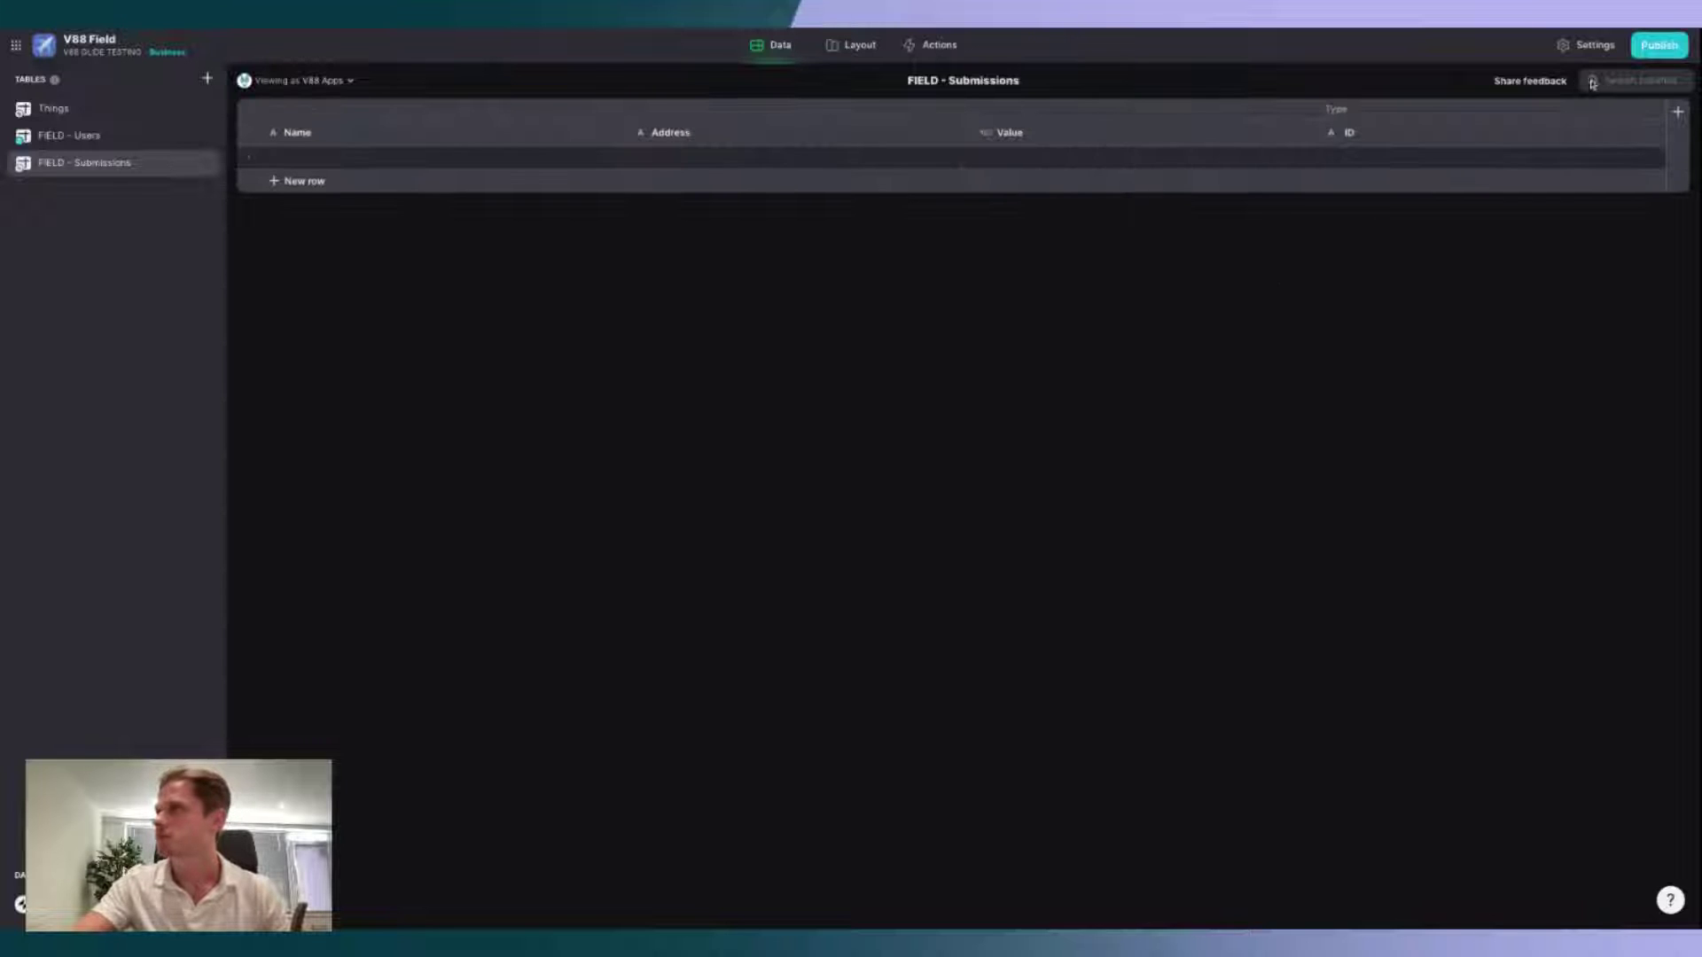
pyautogui.click(1678, 112)
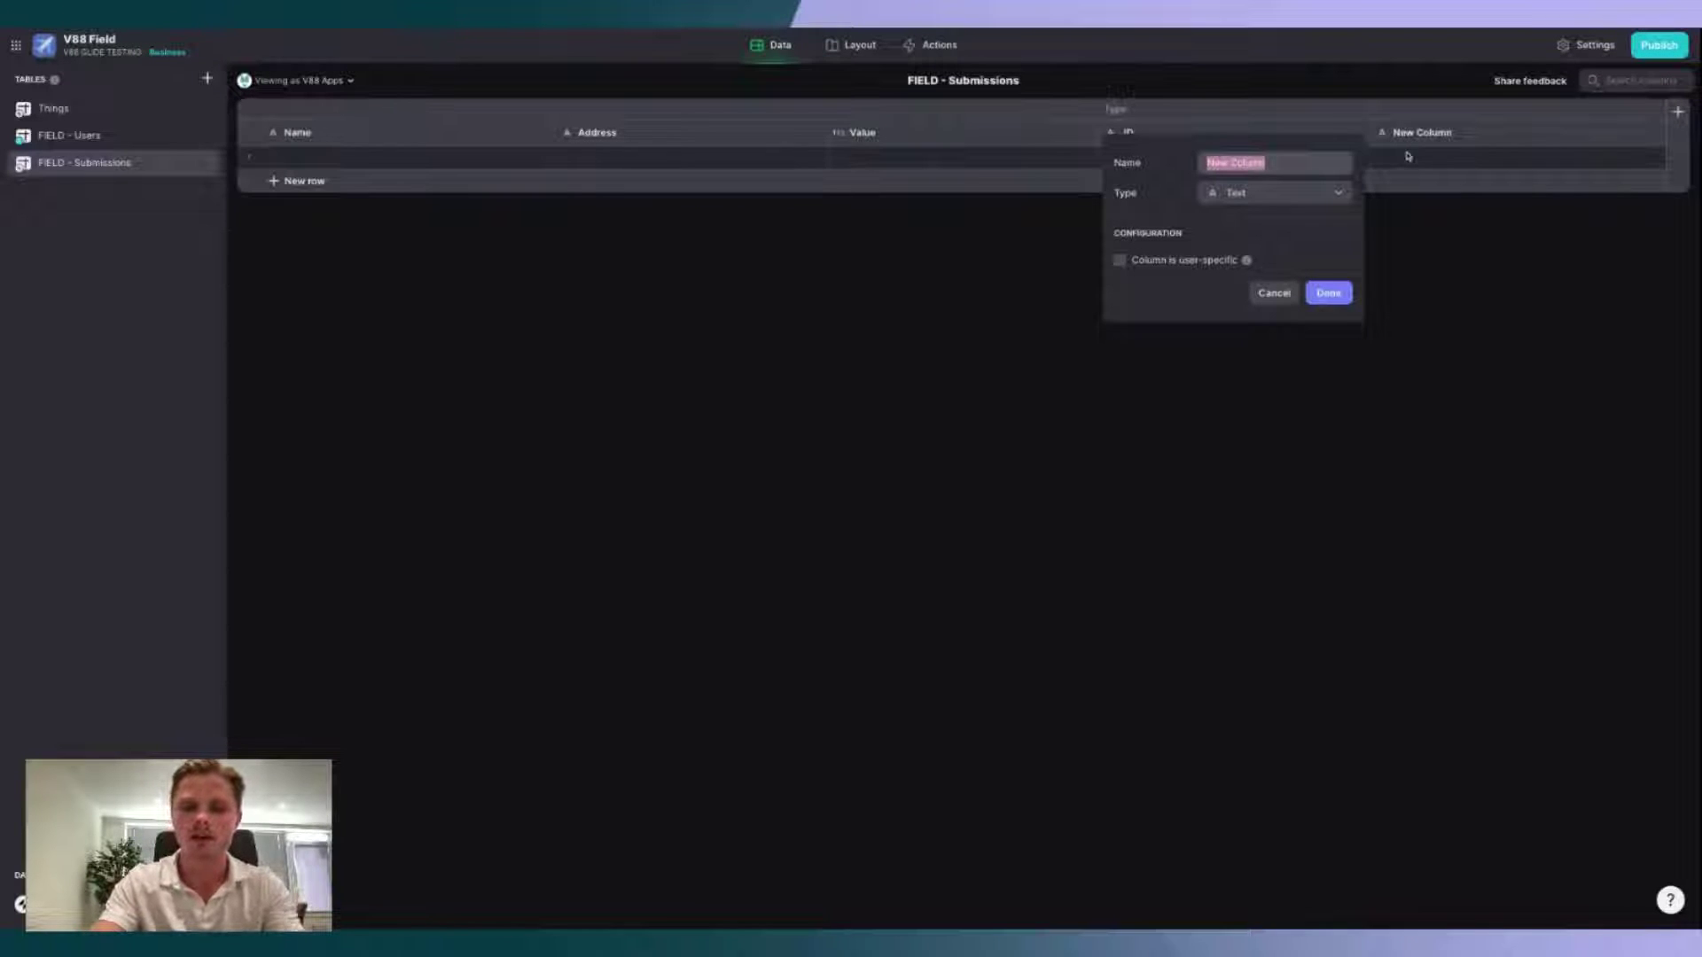
pyautogui.write('Note')
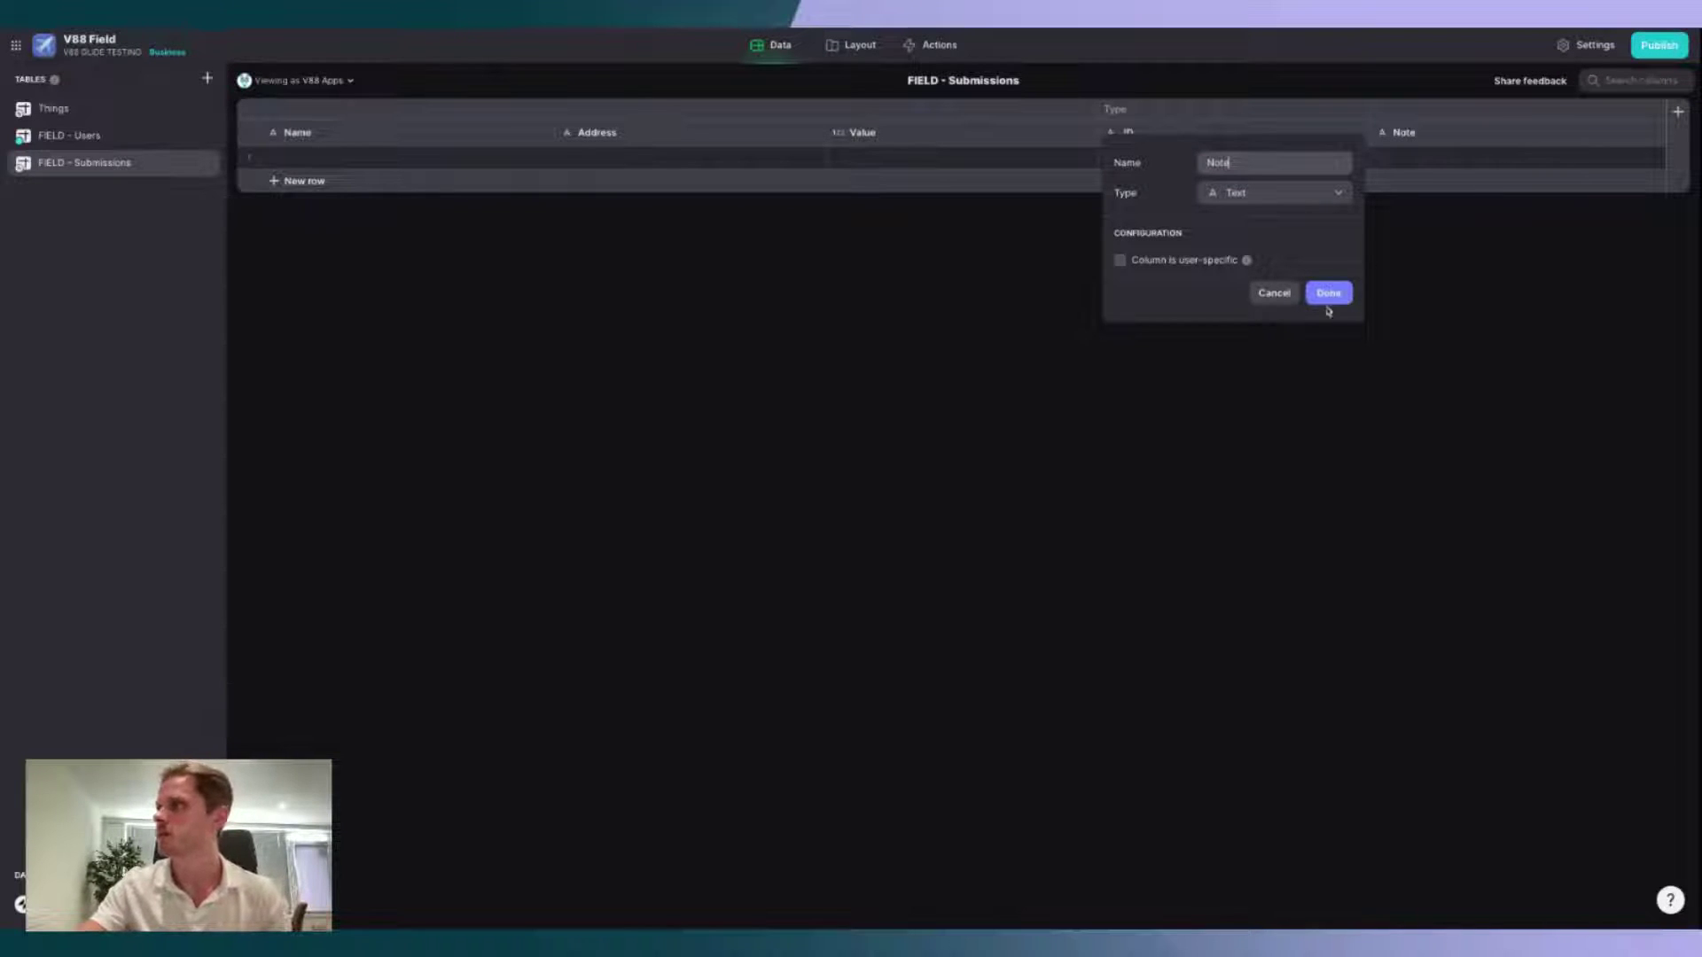
pyautogui.click(1330, 295)
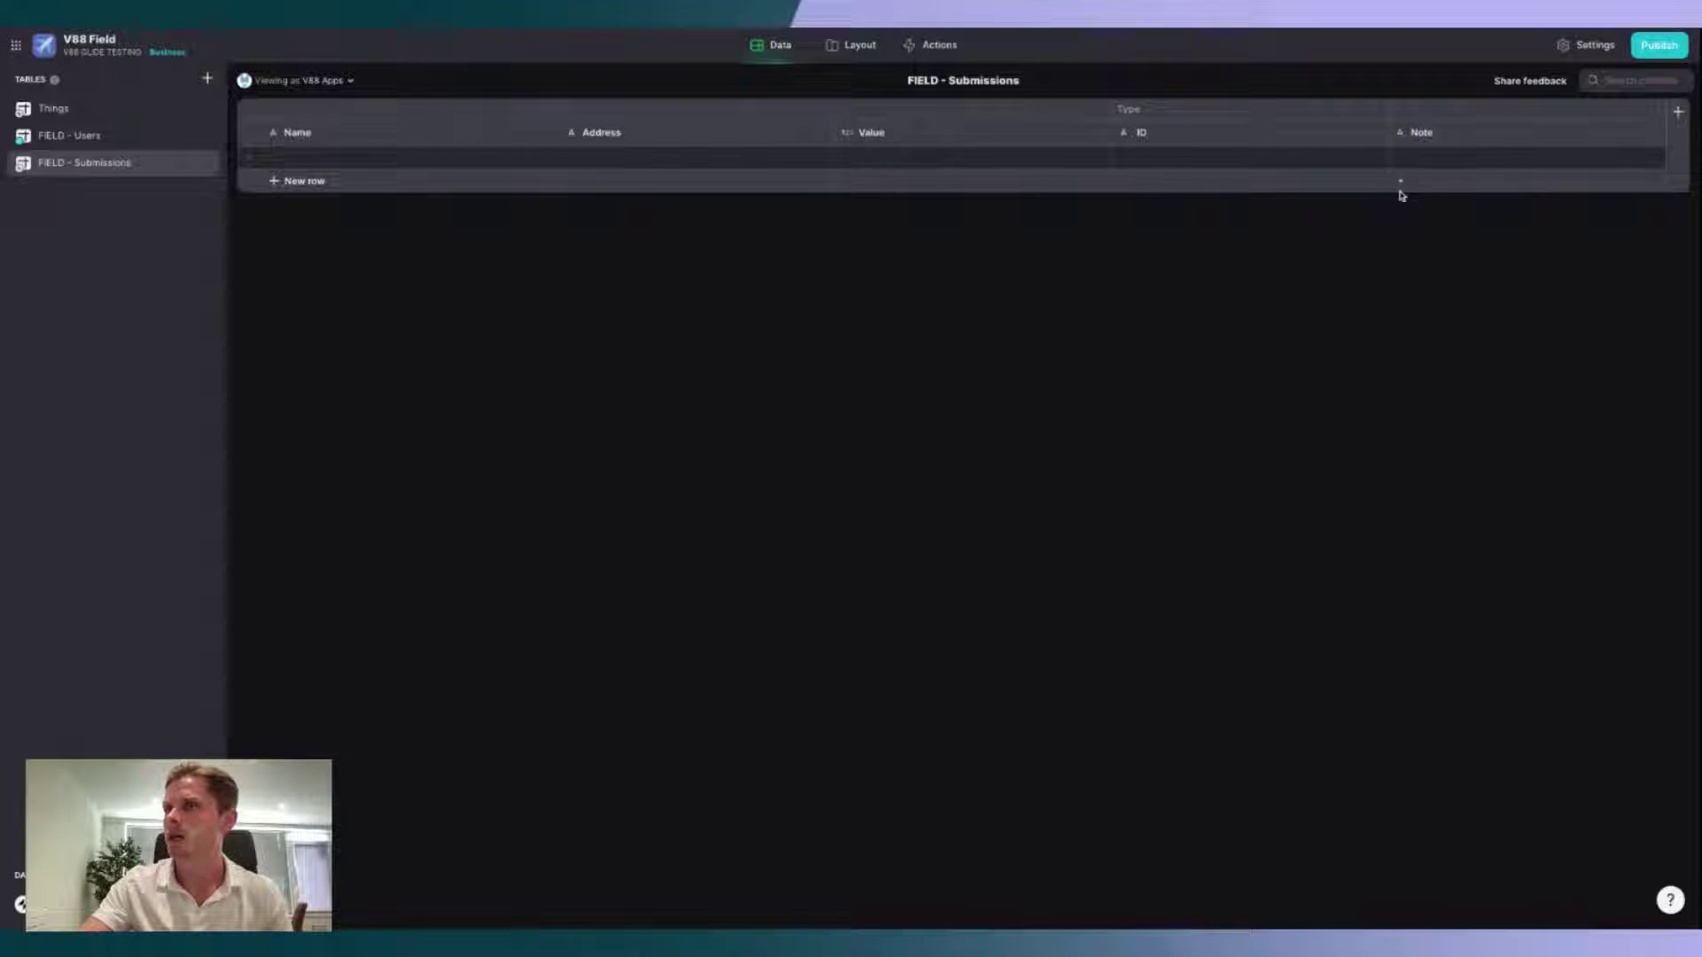
# Step: Add a 'Photo' column of type Image
pyautogui.click(1678, 112)
pyautogui.write('Photo')
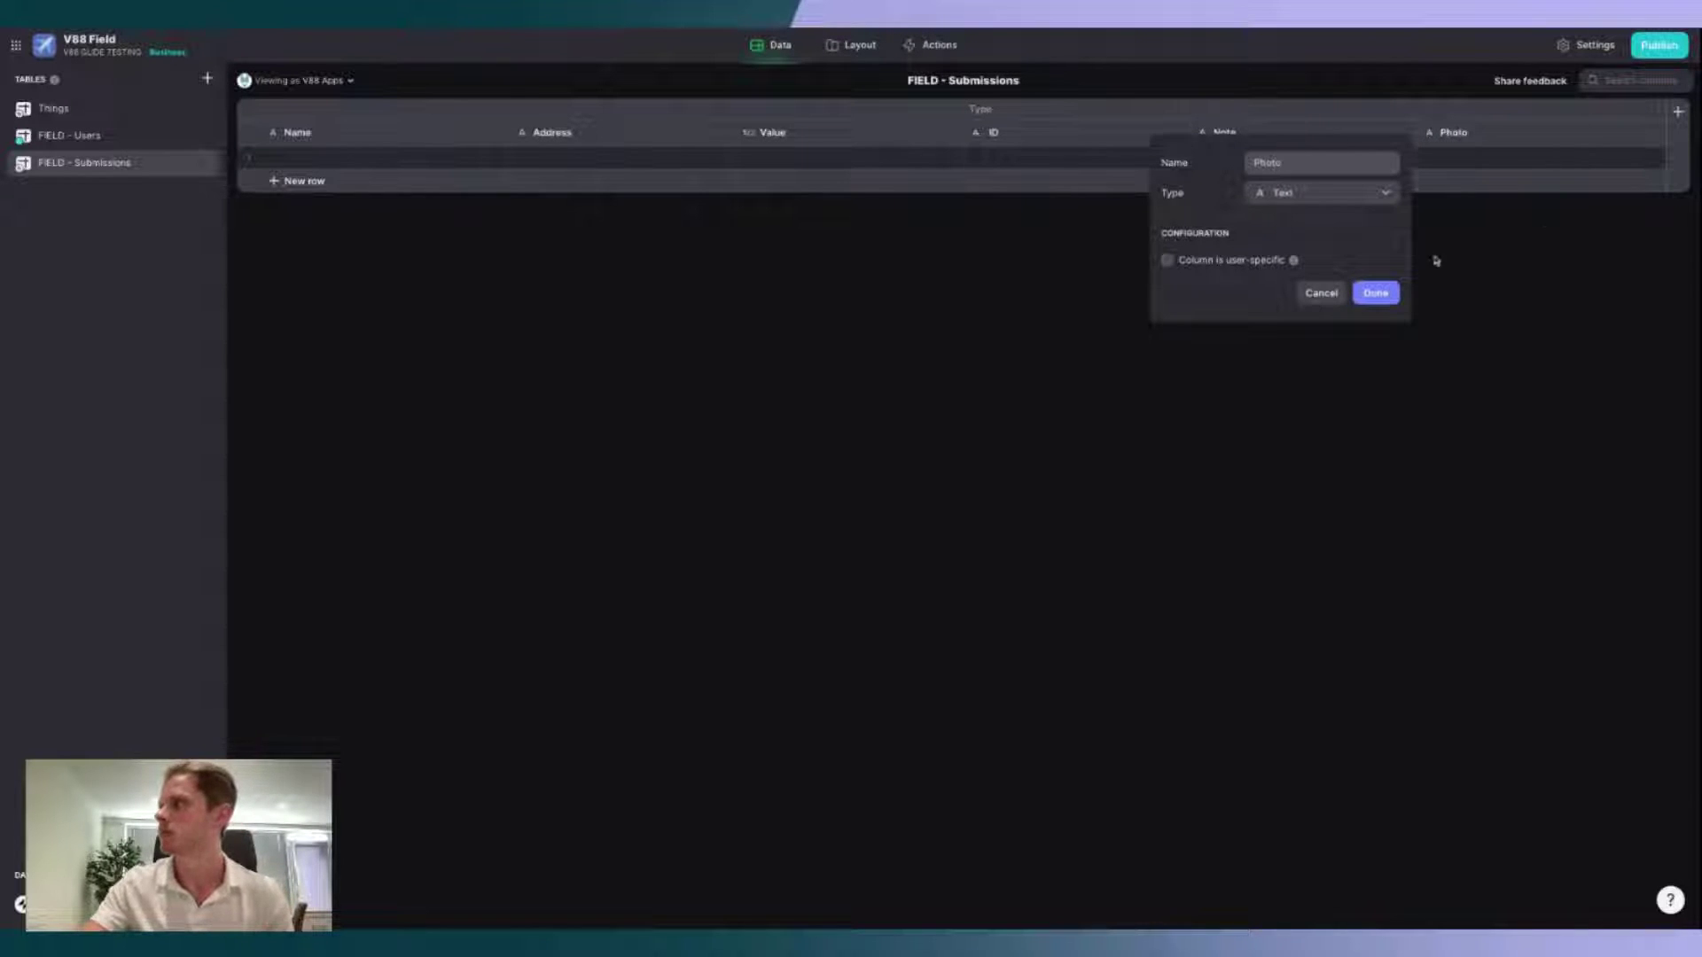
pyautogui.click(1334, 195)
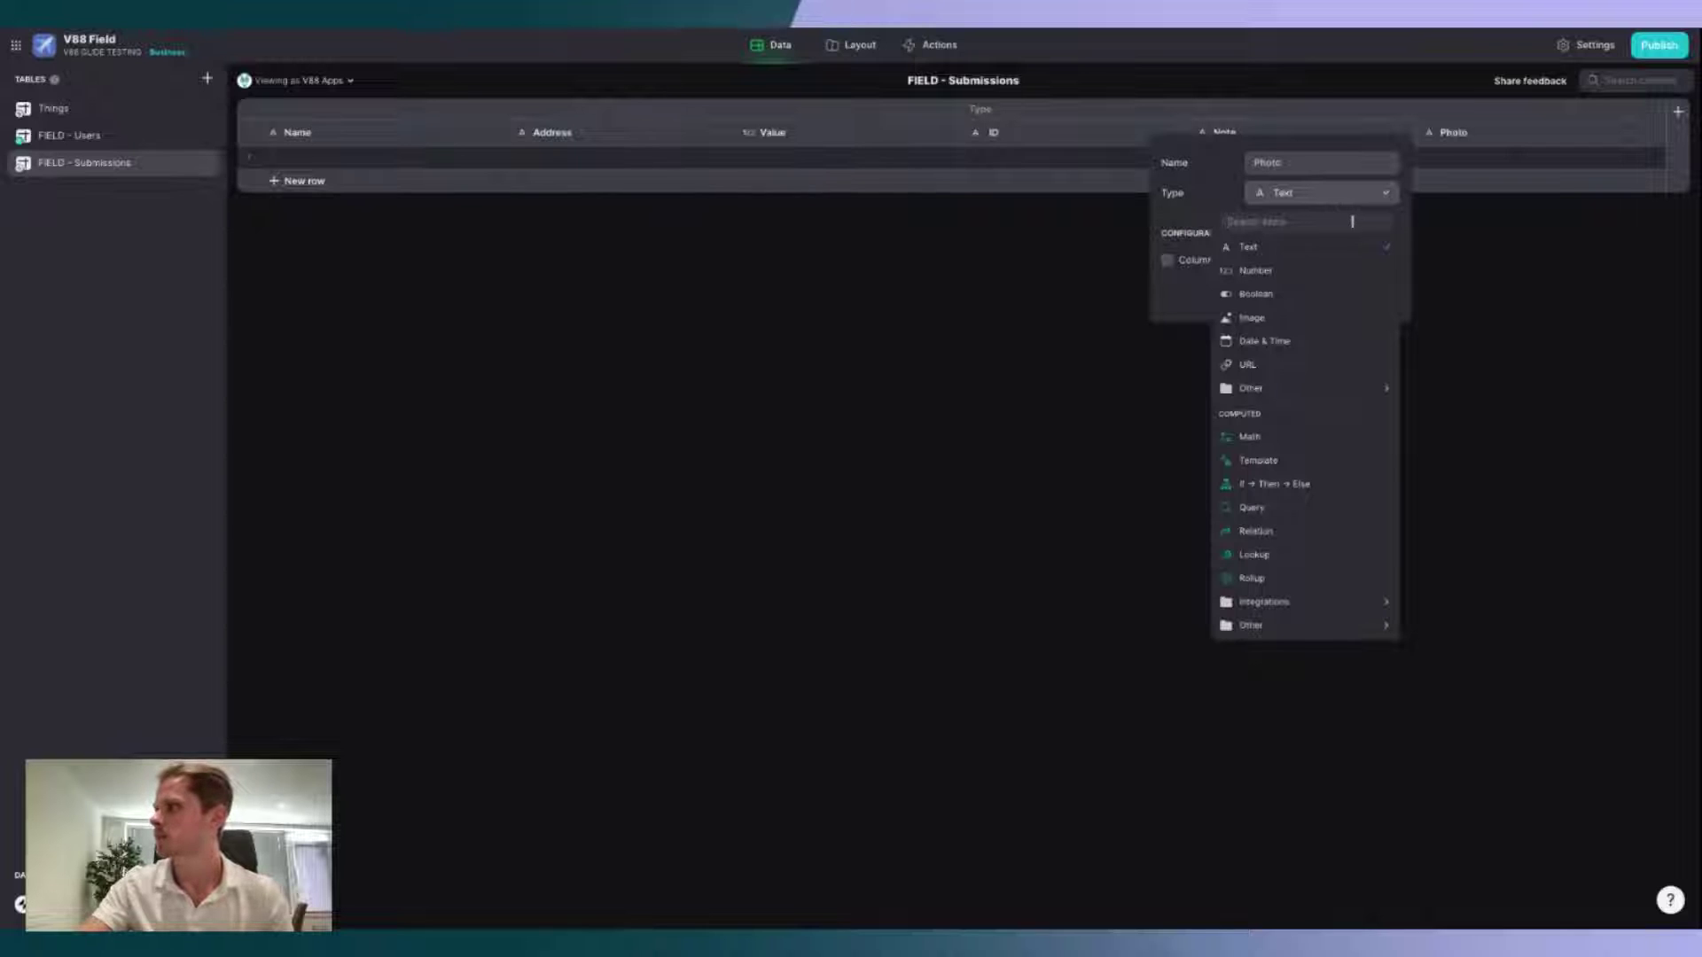
pyautogui.moveTo(1309, 404)
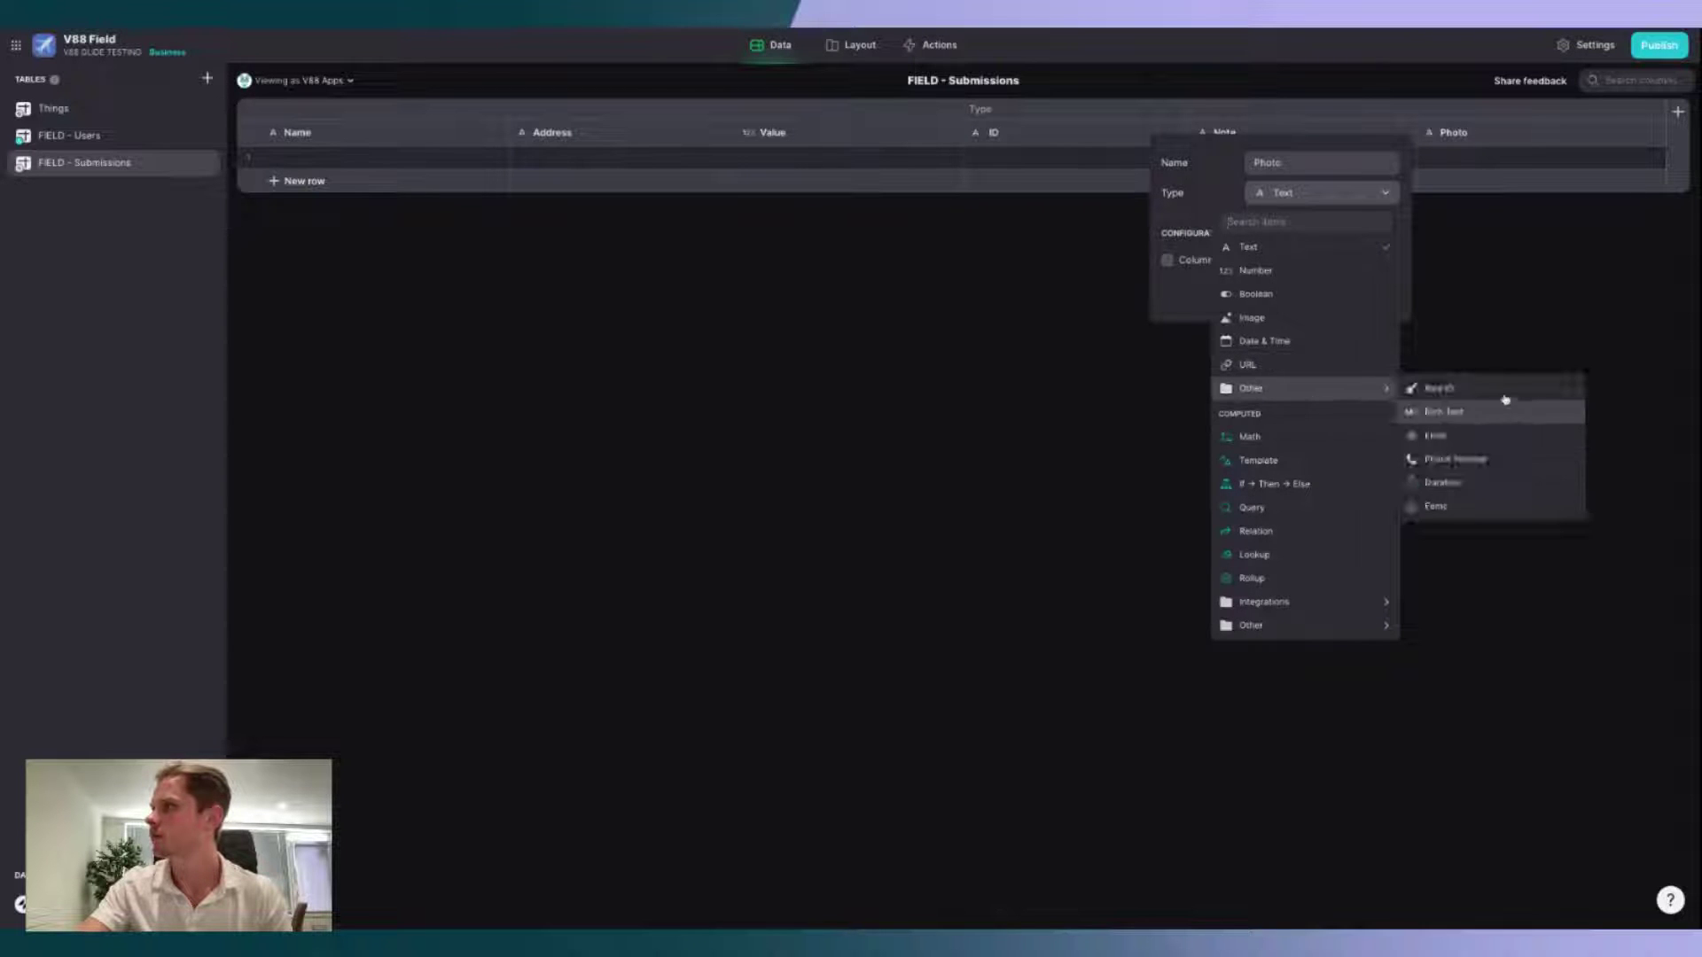
pyautogui.click(1276, 319)
pyautogui.click(1377, 293)
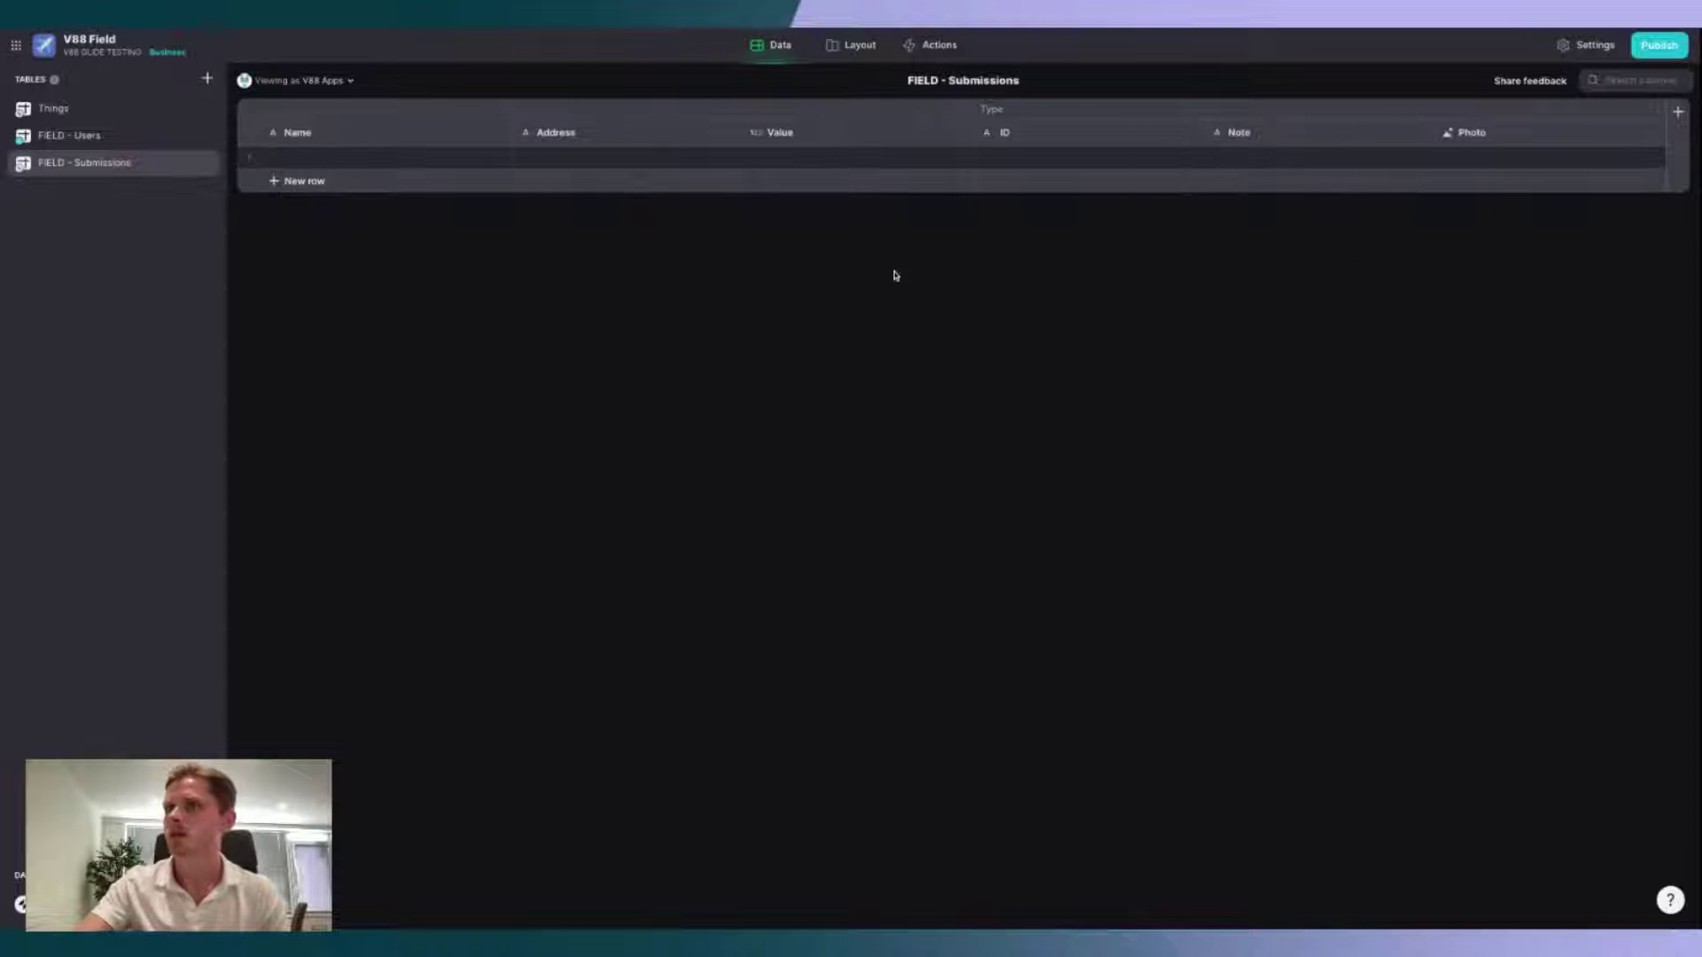
# Step: Add a Date & Time column named 'Audit / Timestamp'
pyautogui.click(1674, 114)
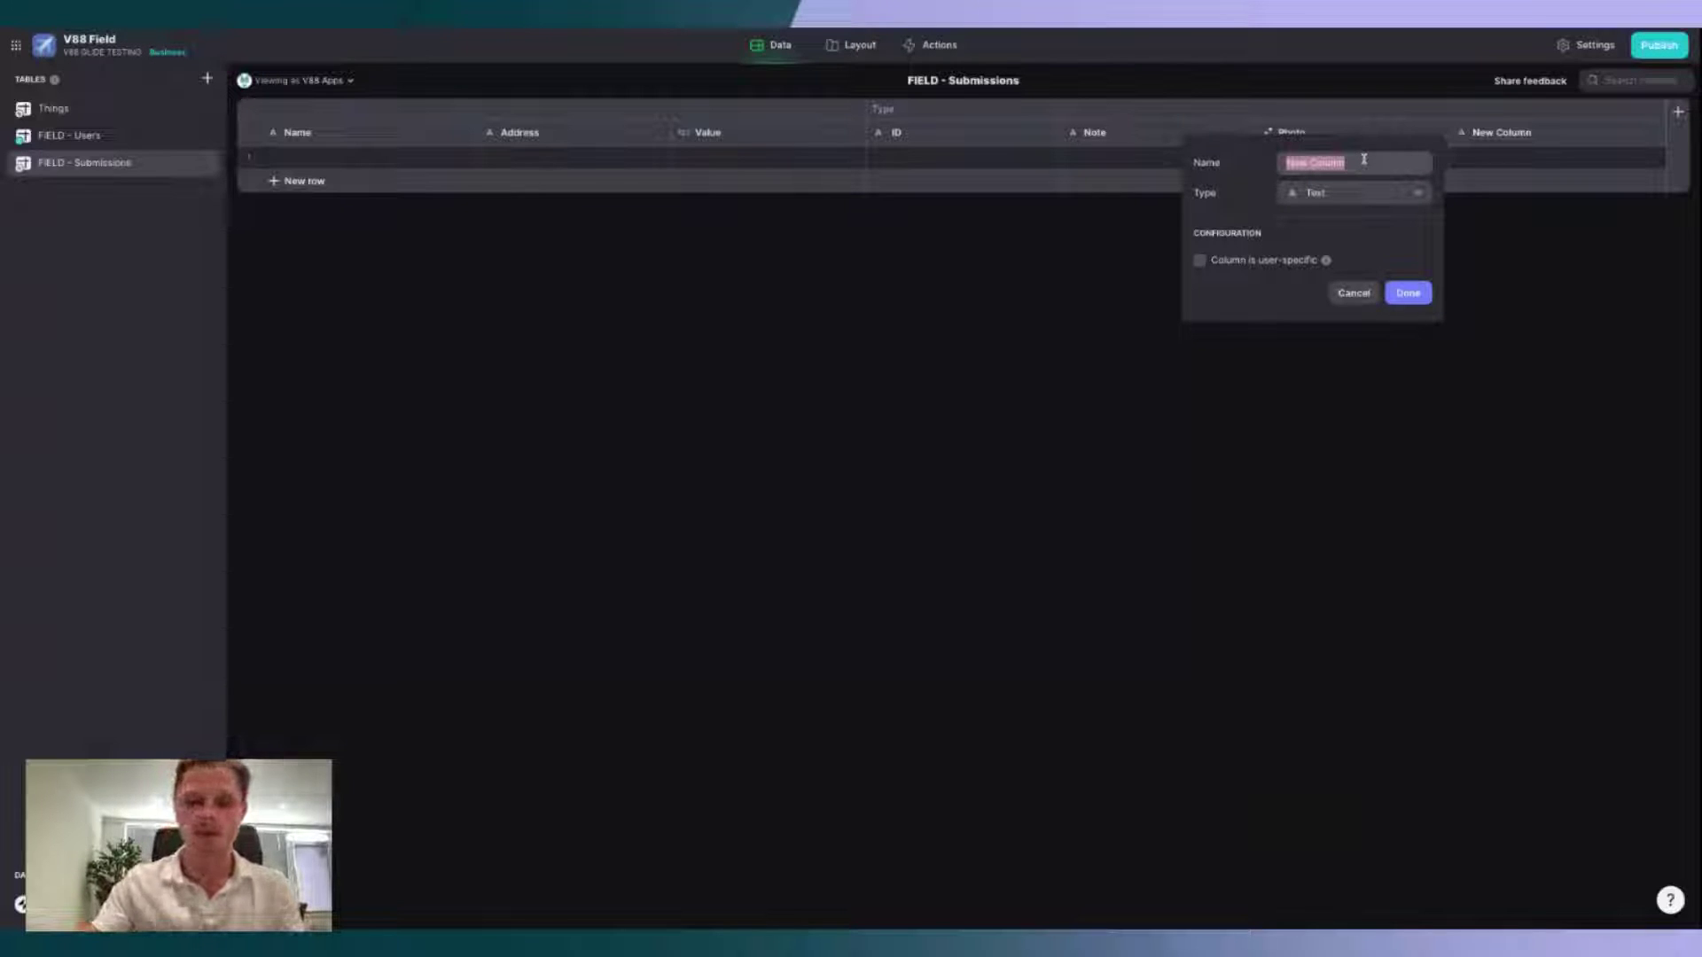
pyautogui.write('Auth')
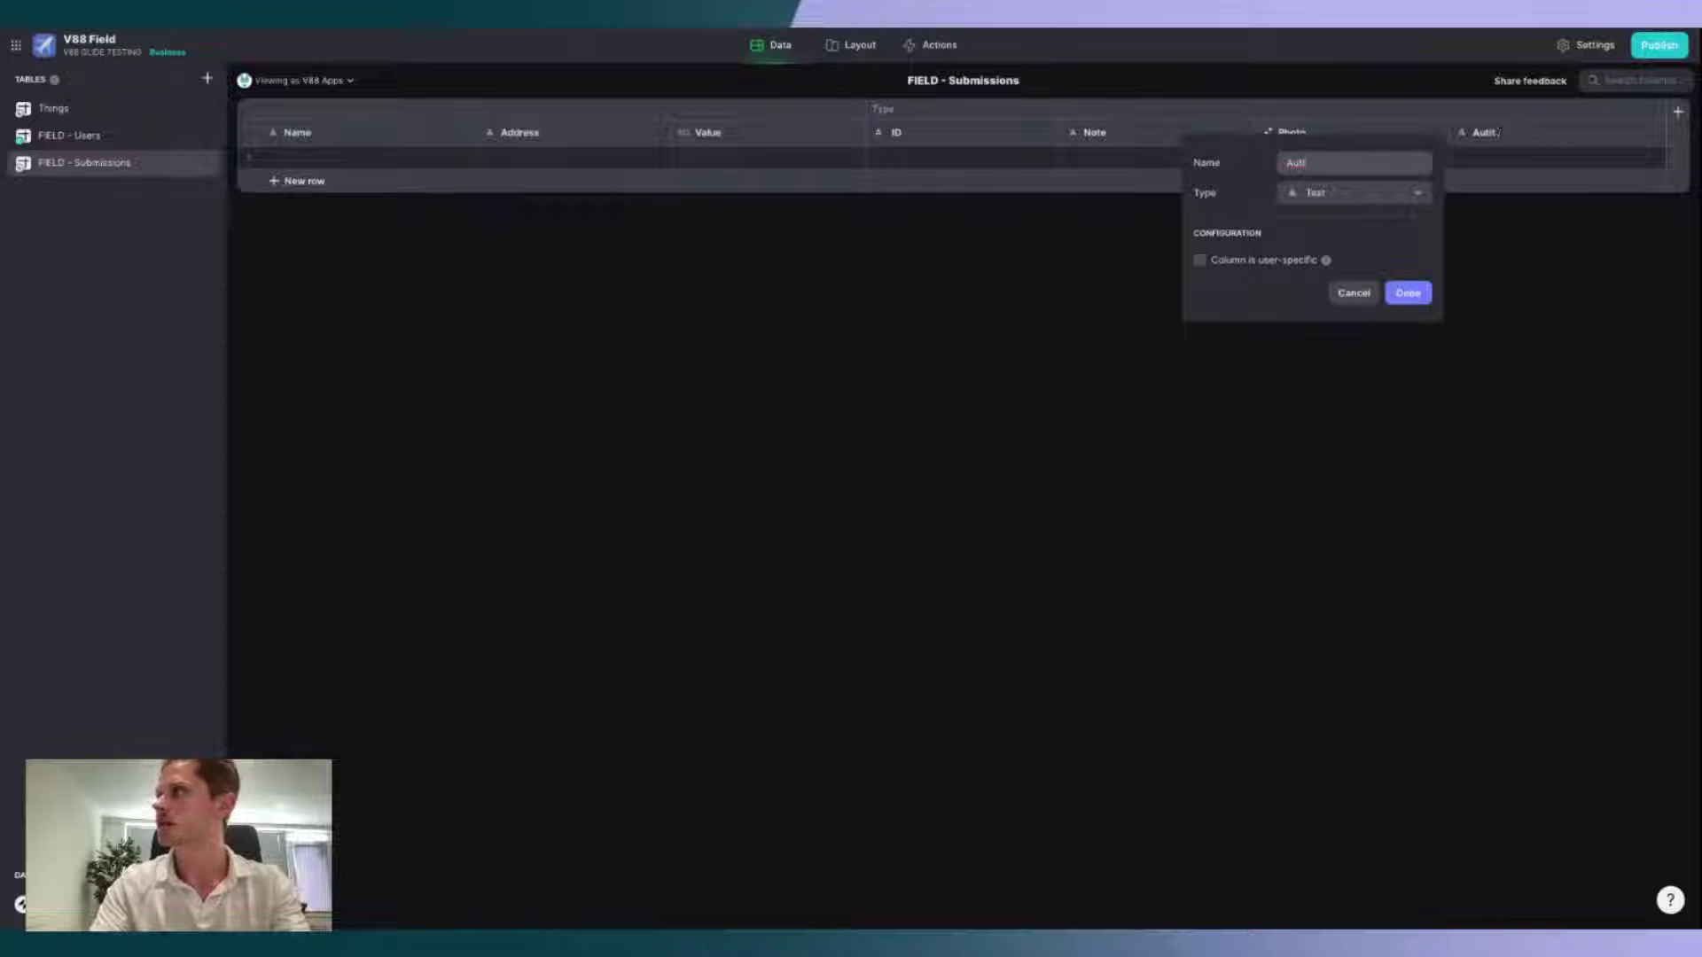
pyautogui.press('BackSpace')
pyautogui.press('BackSpace')
pyautogui.write('dit')
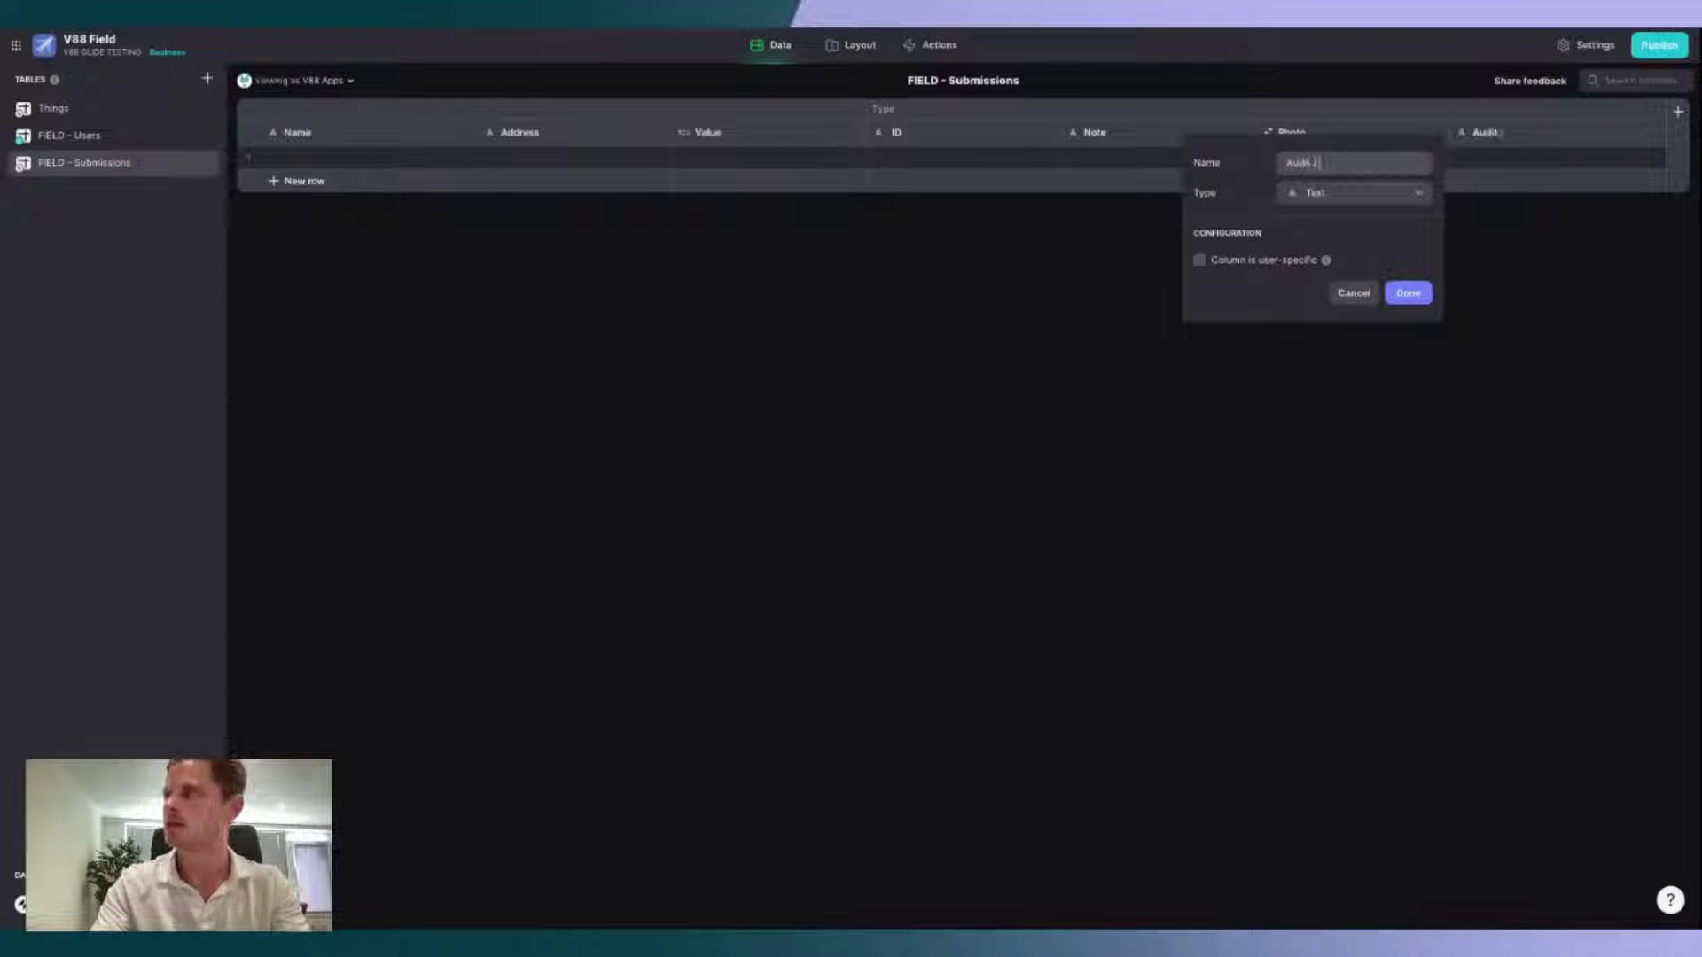
pyautogui.write(' / Timestamp')
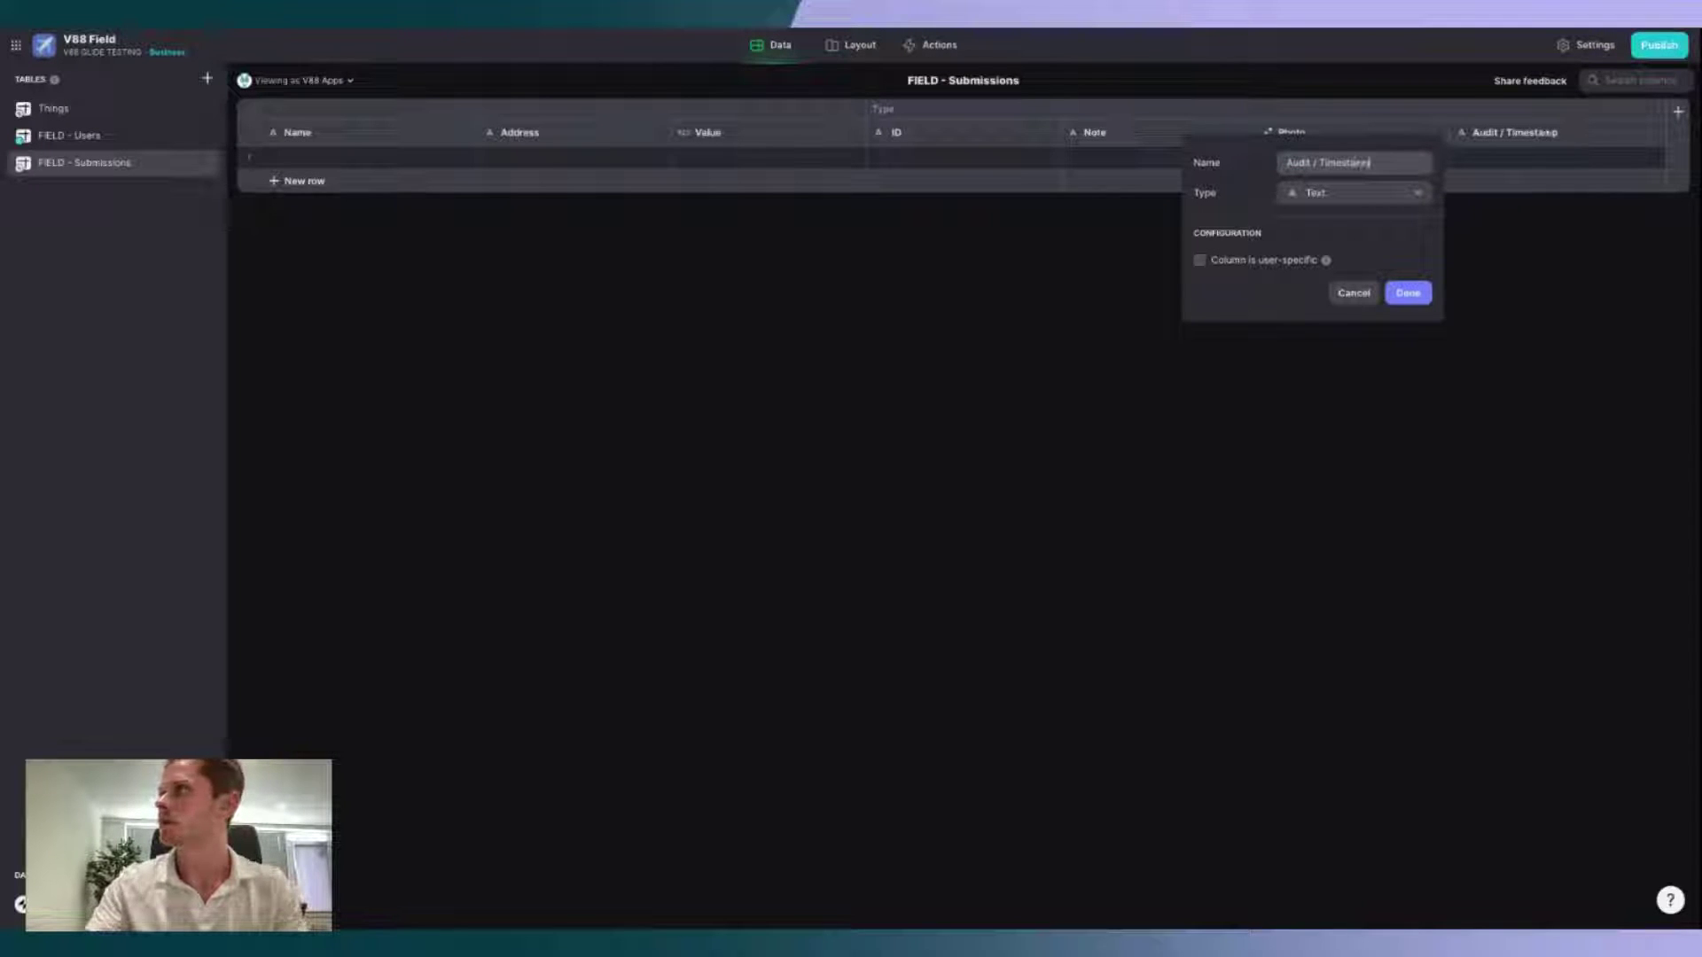
pyautogui.click(1380, 193)
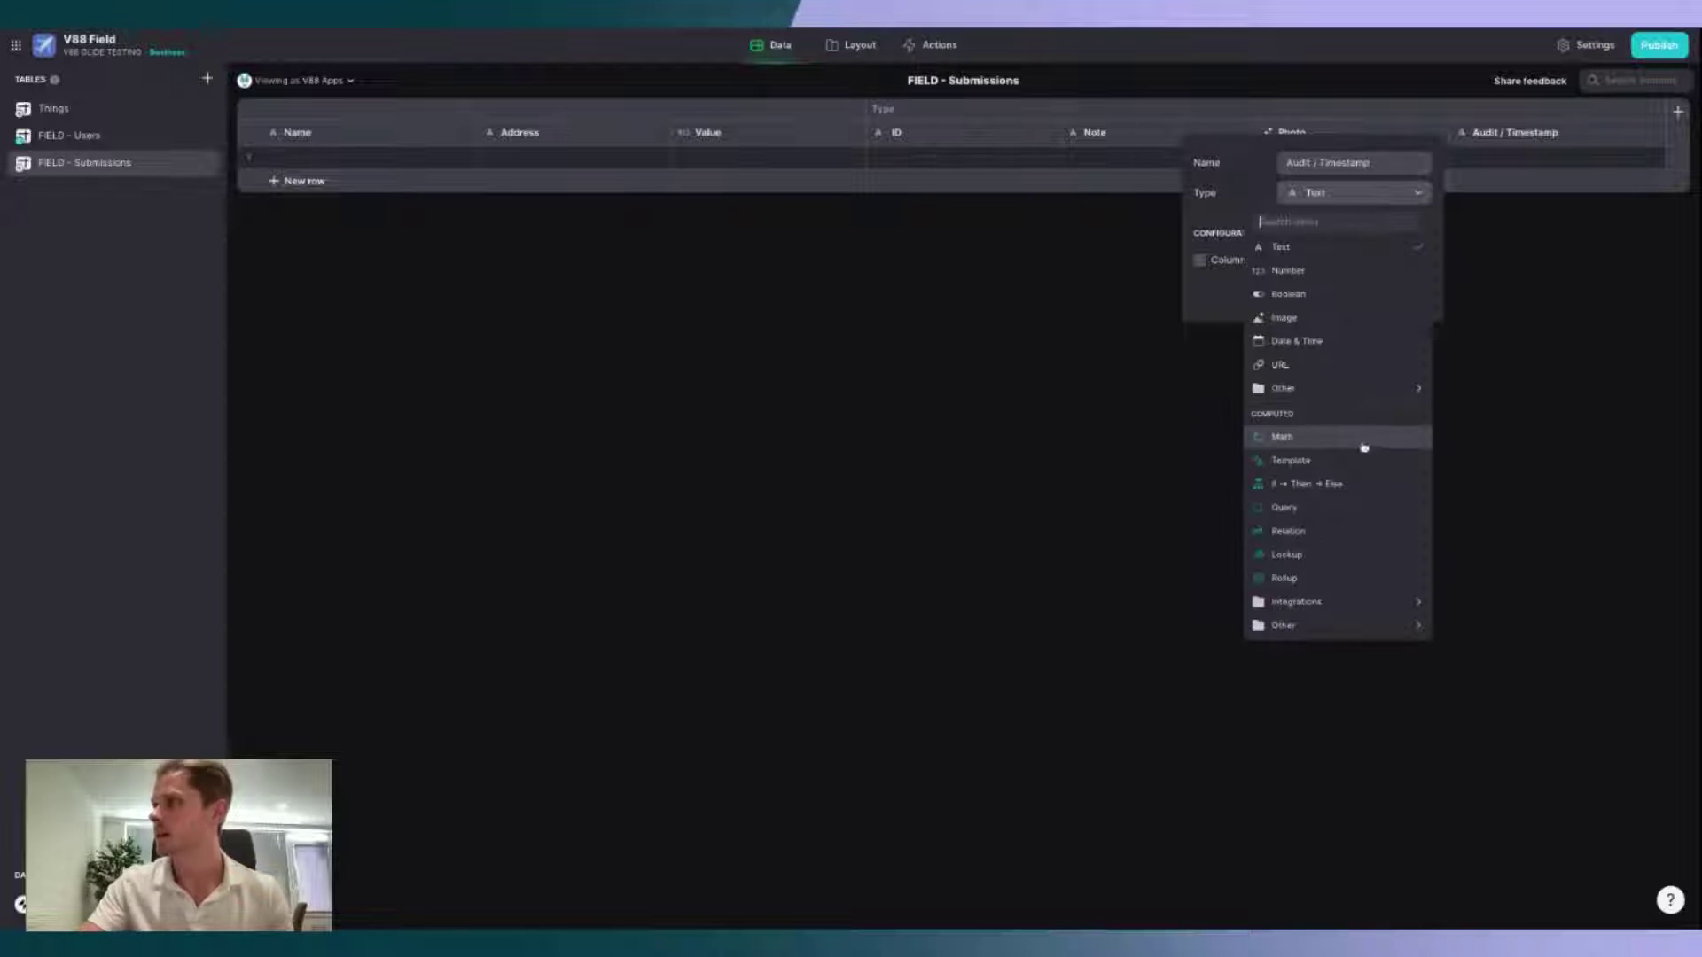
pyautogui.click(1343, 338)
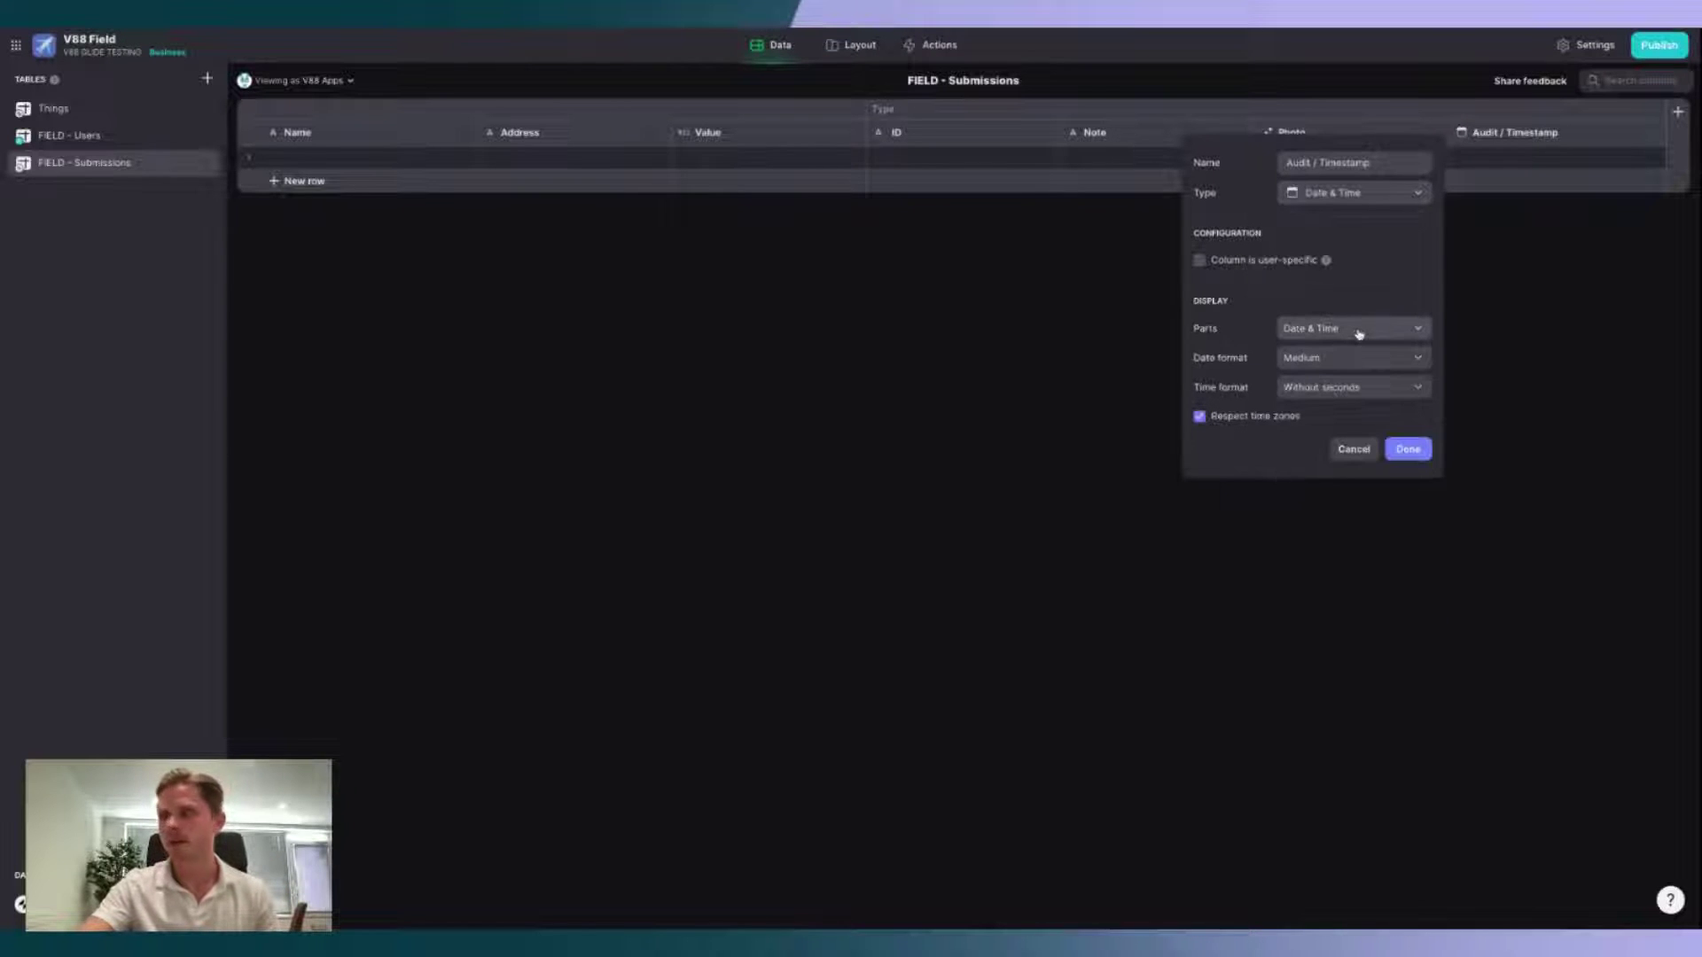
pyautogui.click(1397, 449)
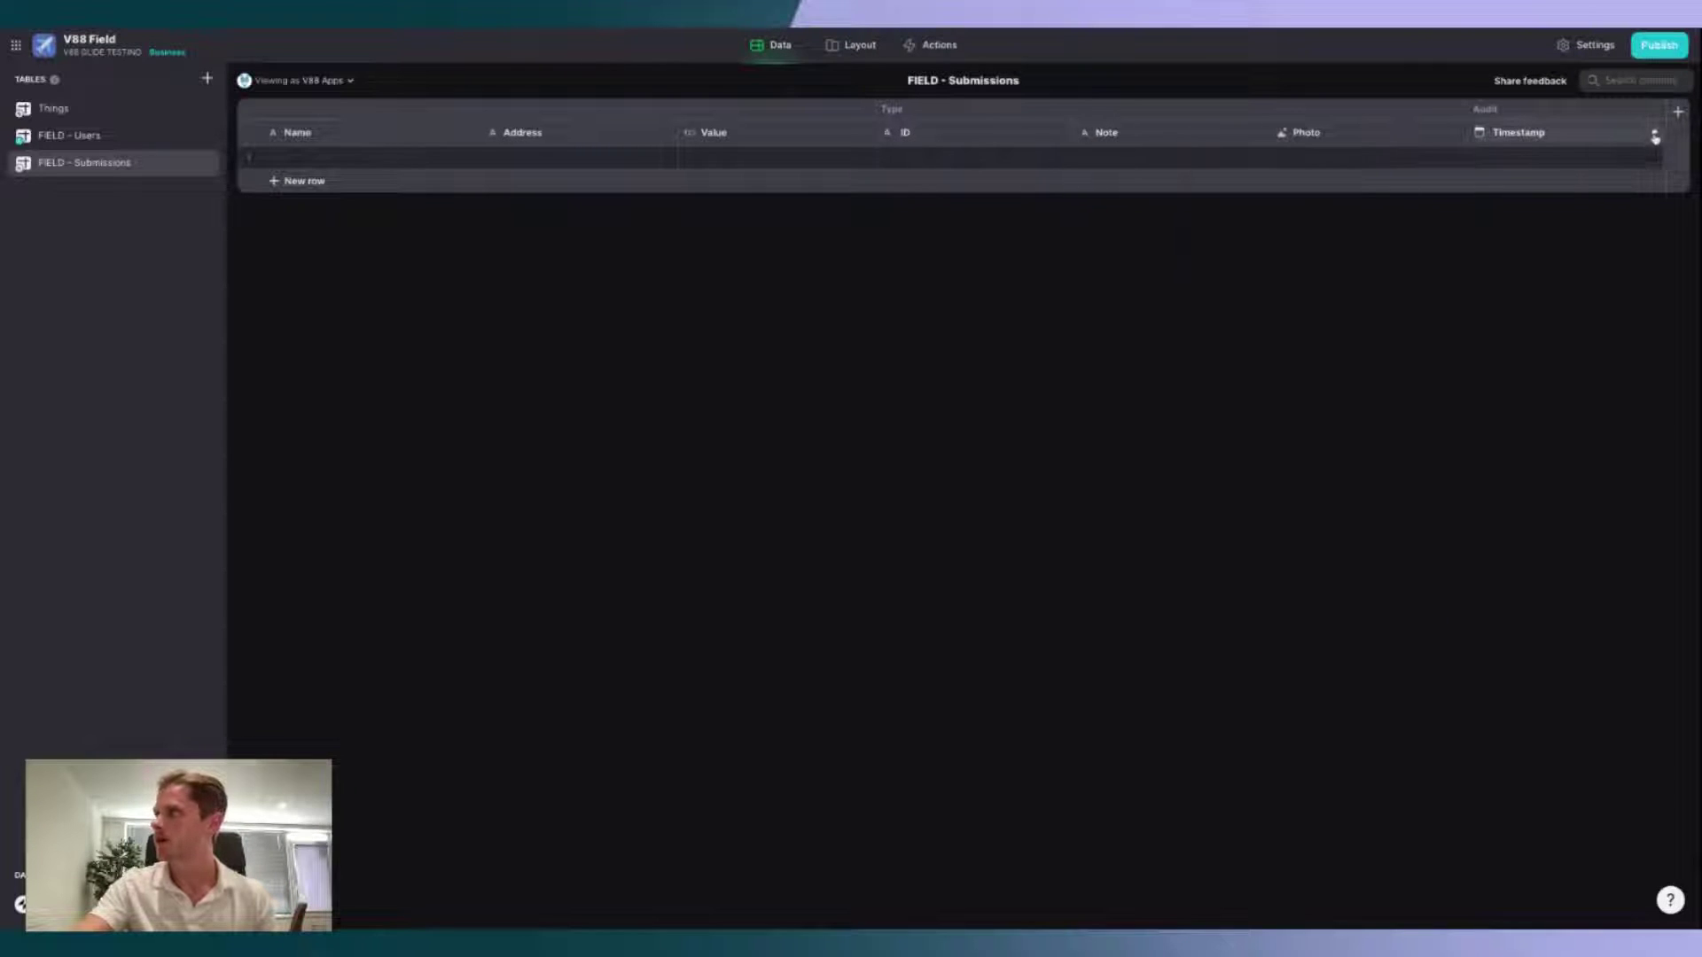
# Step: Add an Email-type column named 'Audit / Email'
pyautogui.click(1676, 112)
pyautogui.write('Audi')
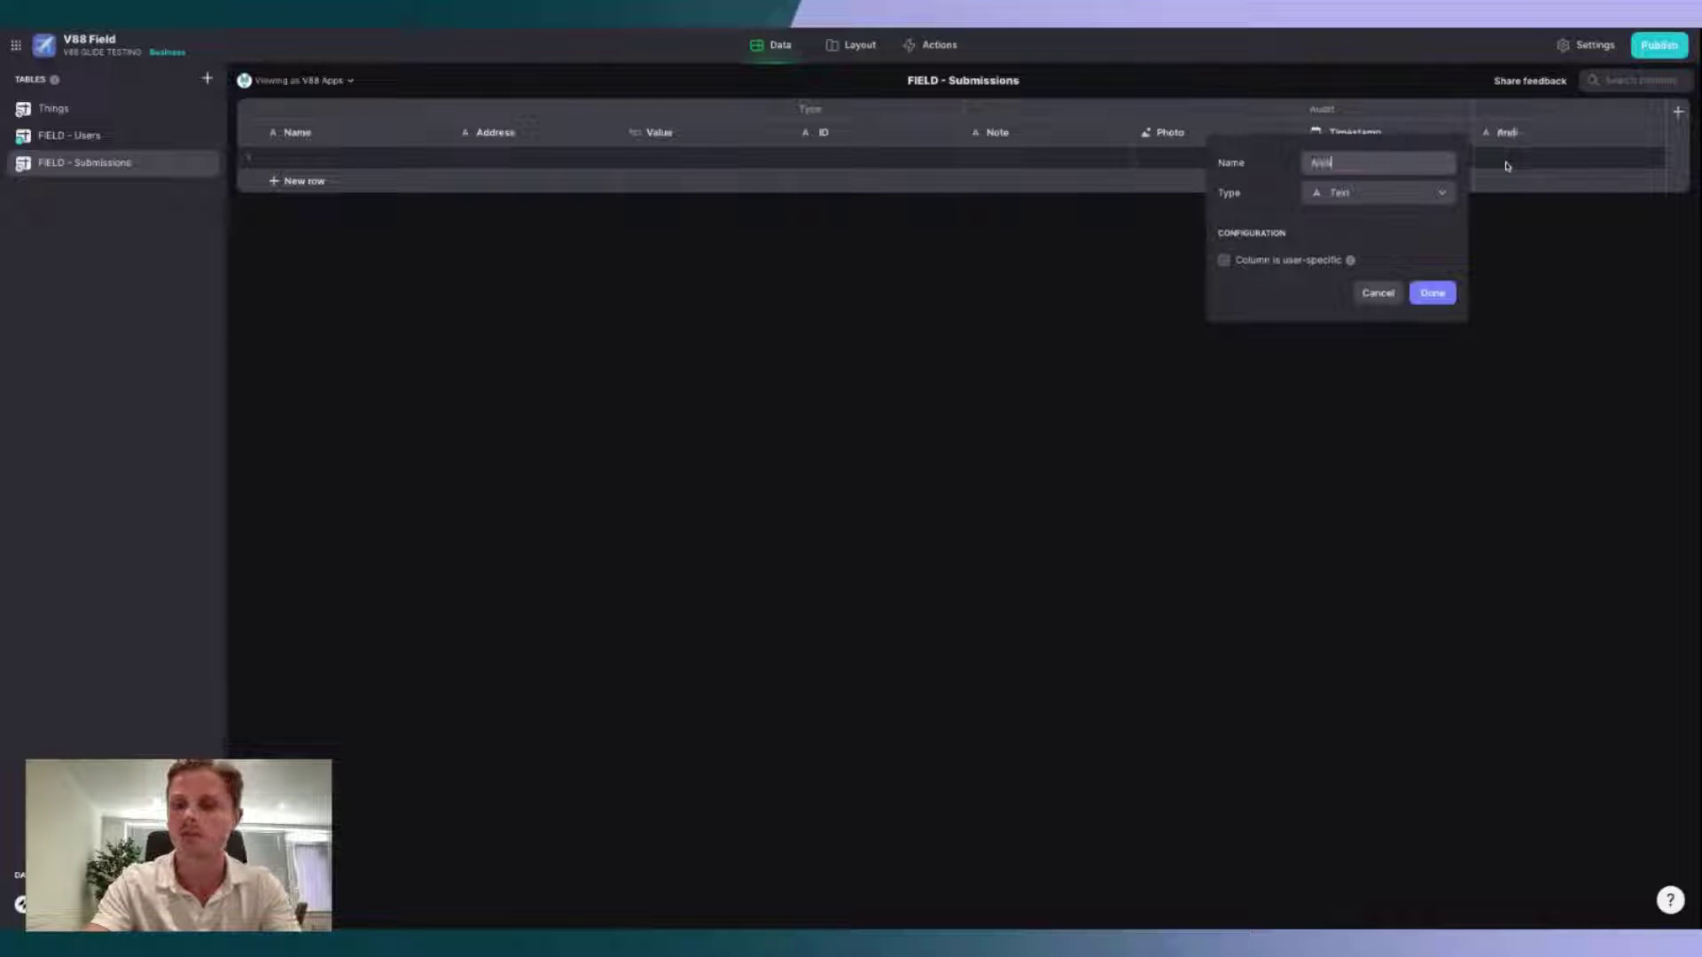
pyautogui.write('t / Email')
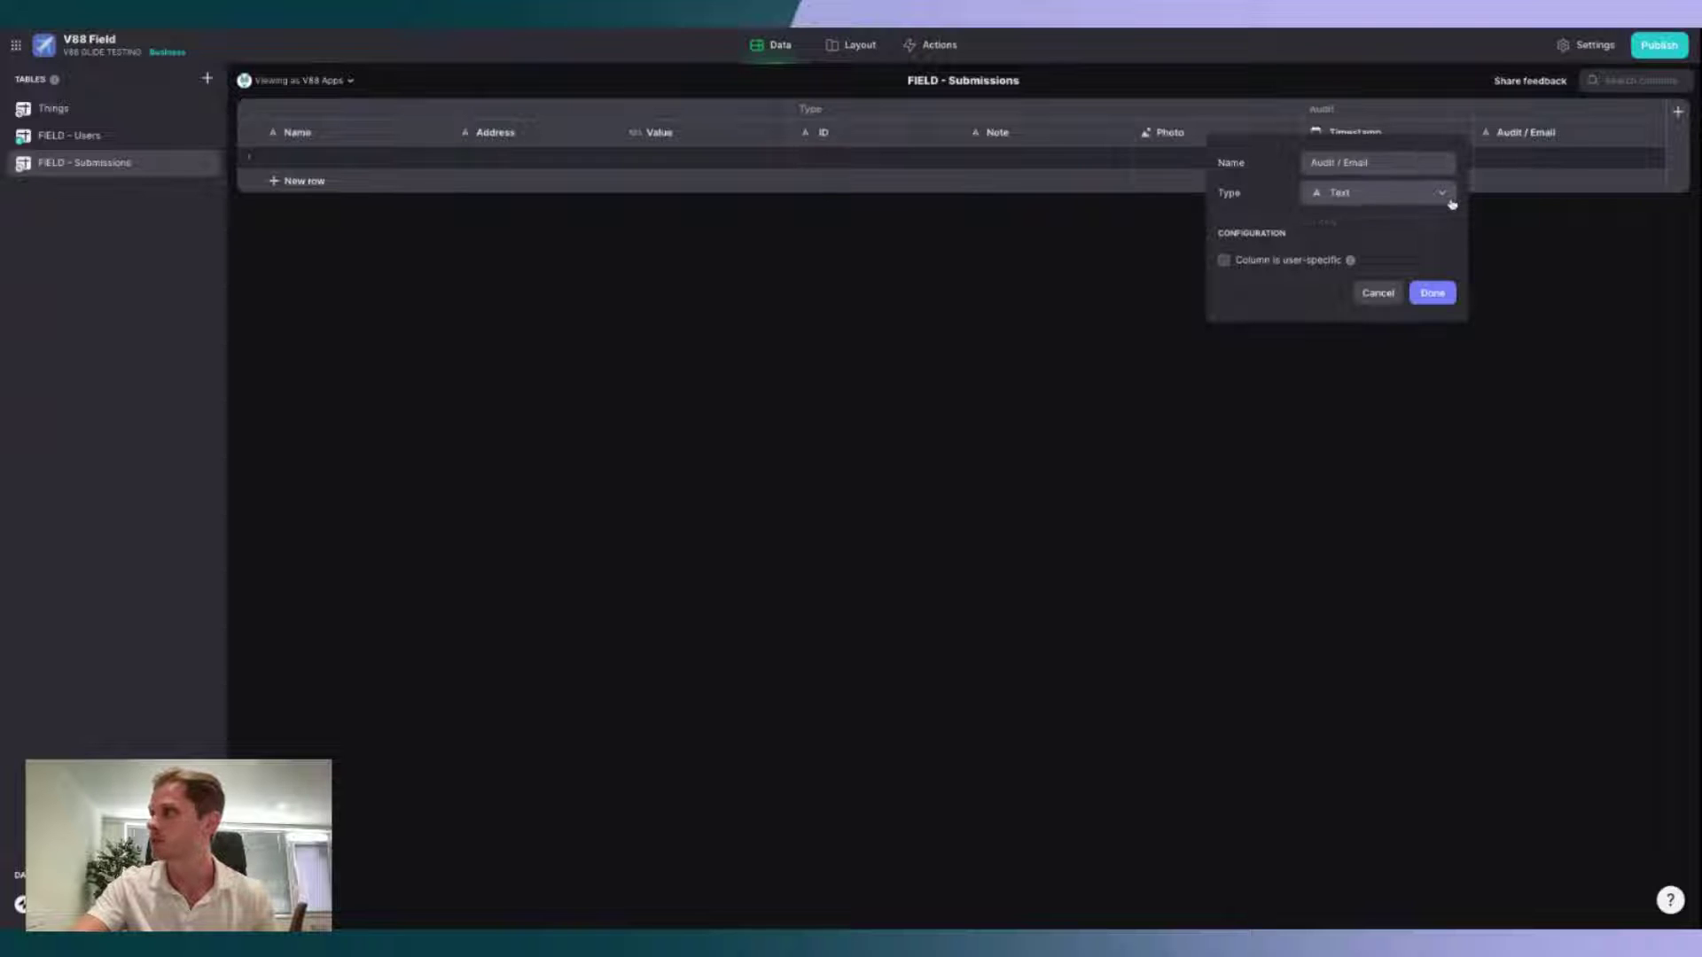
pyautogui.click(1443, 195)
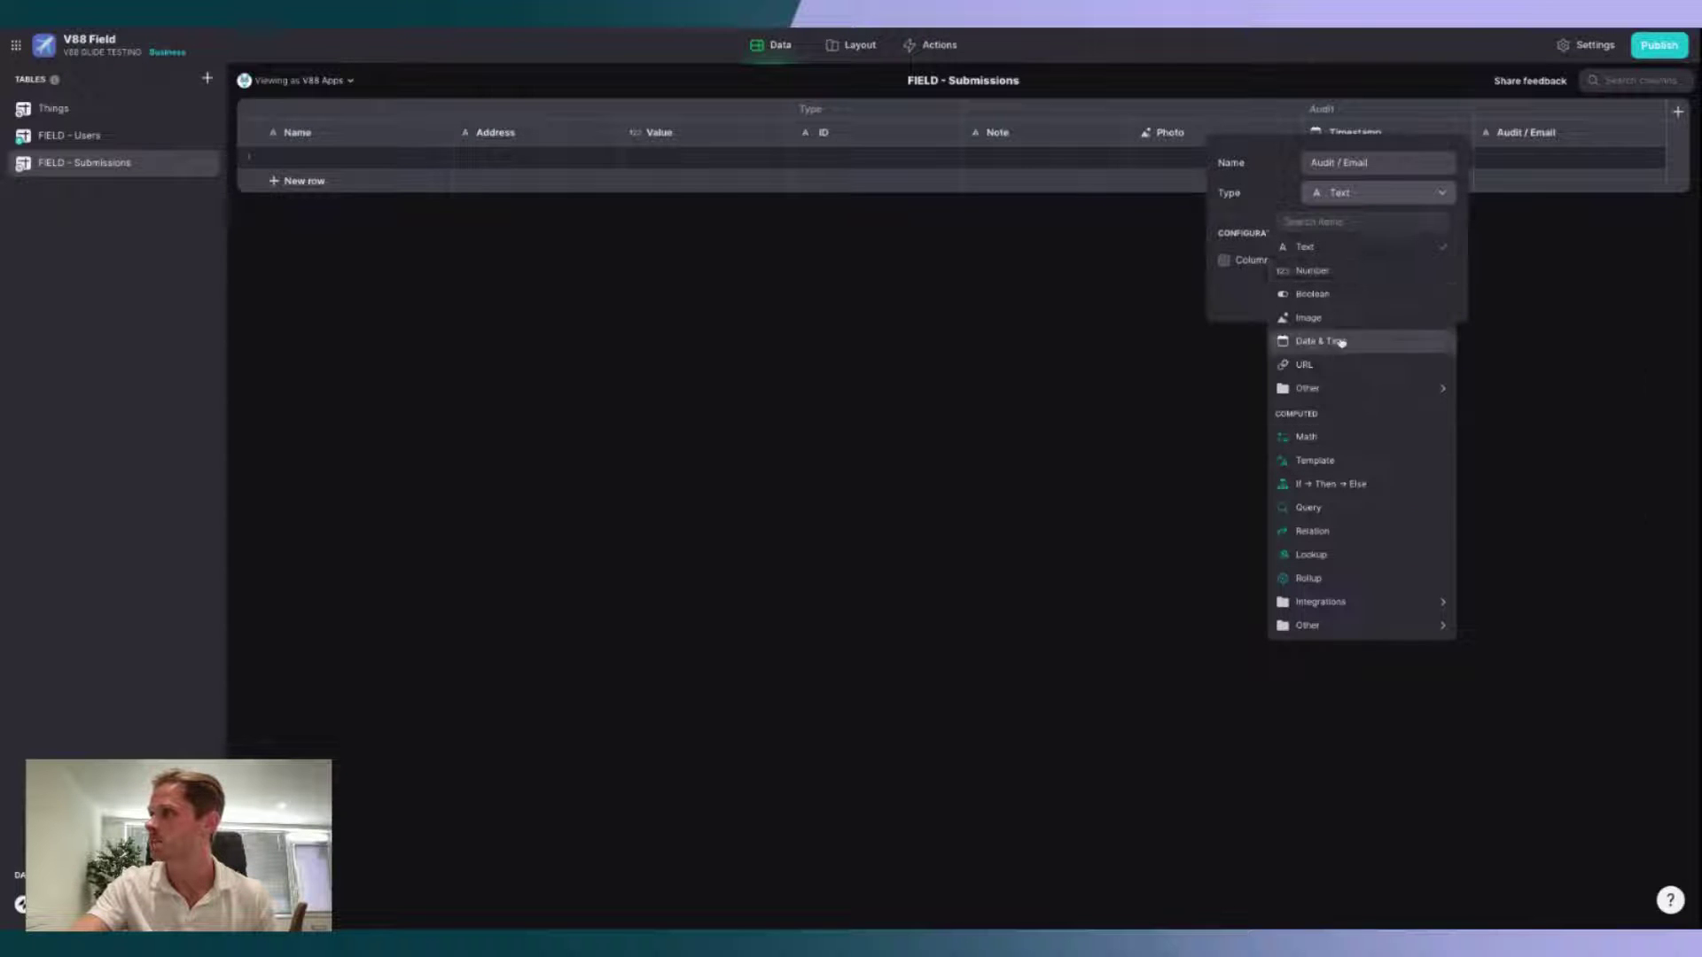
pyautogui.moveTo(1356, 397)
pyautogui.click(1506, 434)
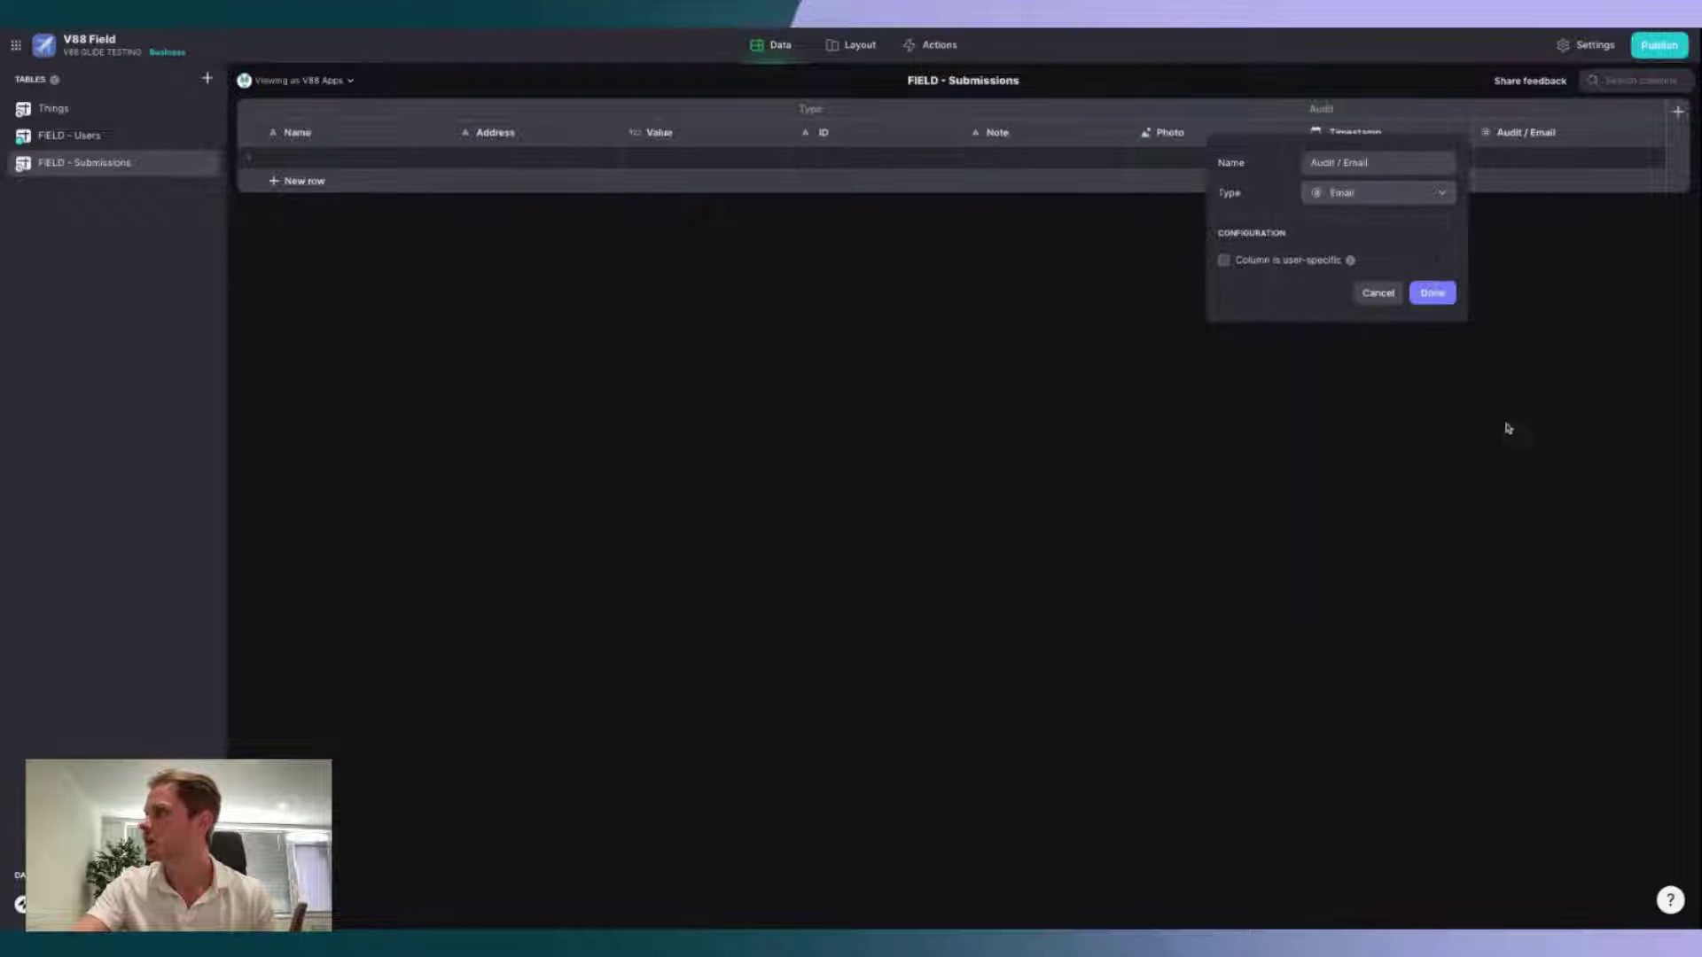
pyautogui.click(1432, 293)
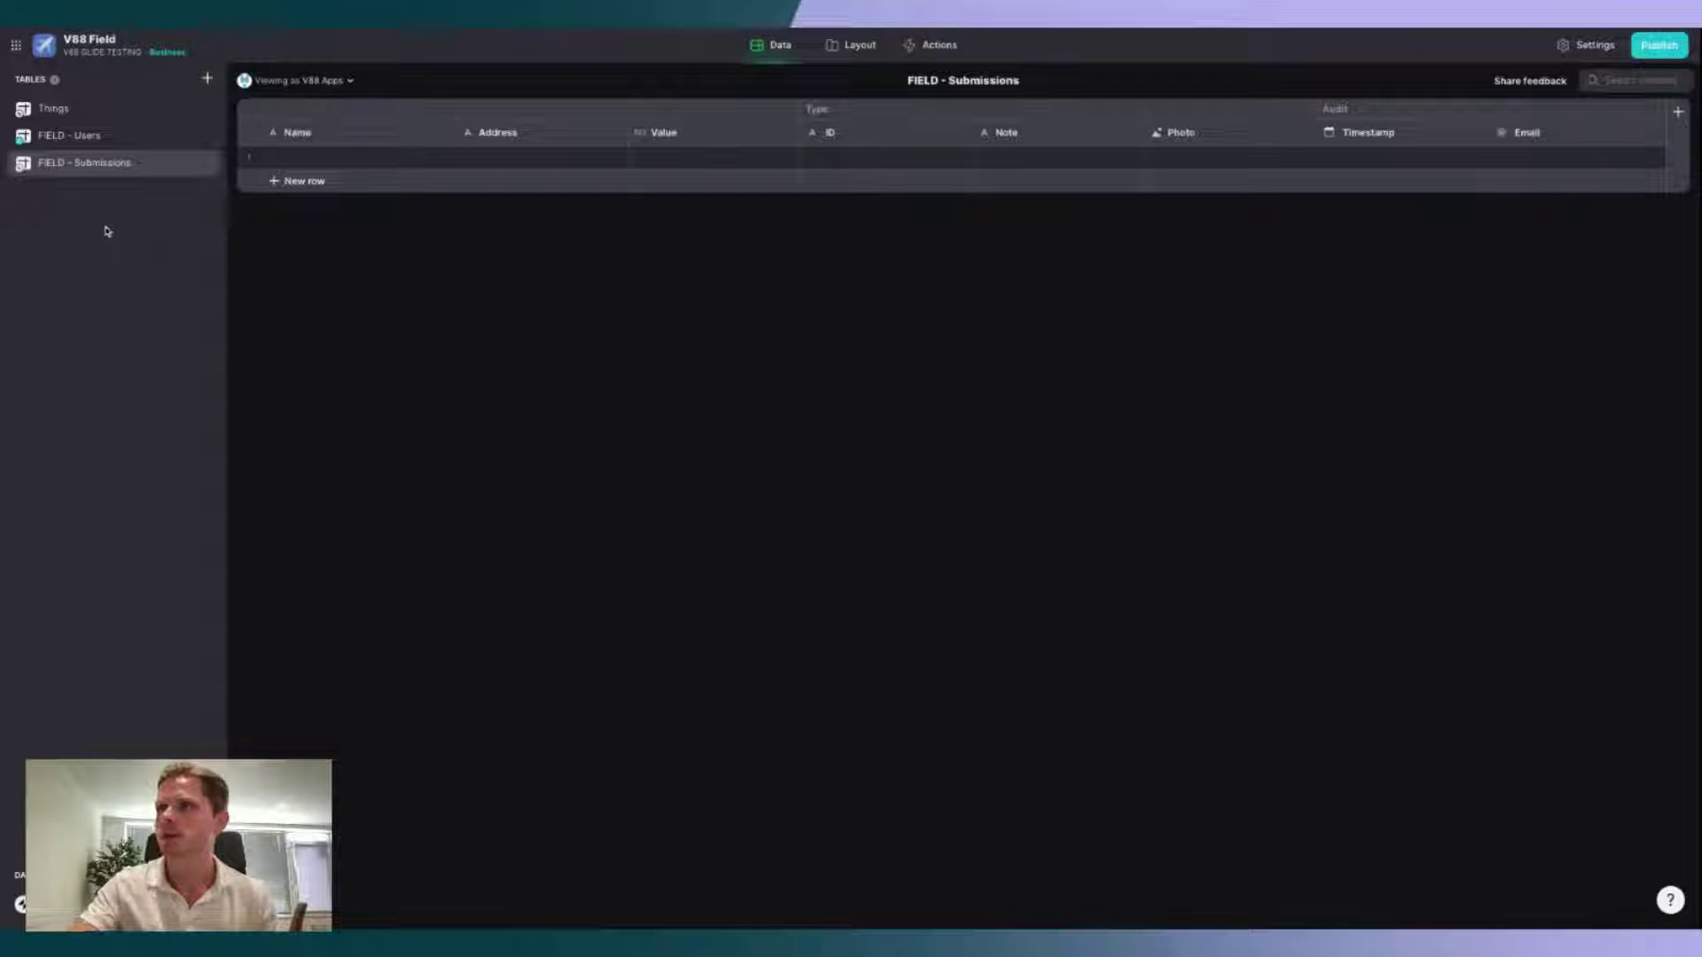
pyautogui.click(206, 82)
# Step: Create a new blank table named 'FIELD - Types'
pyautogui.click(274, 111)
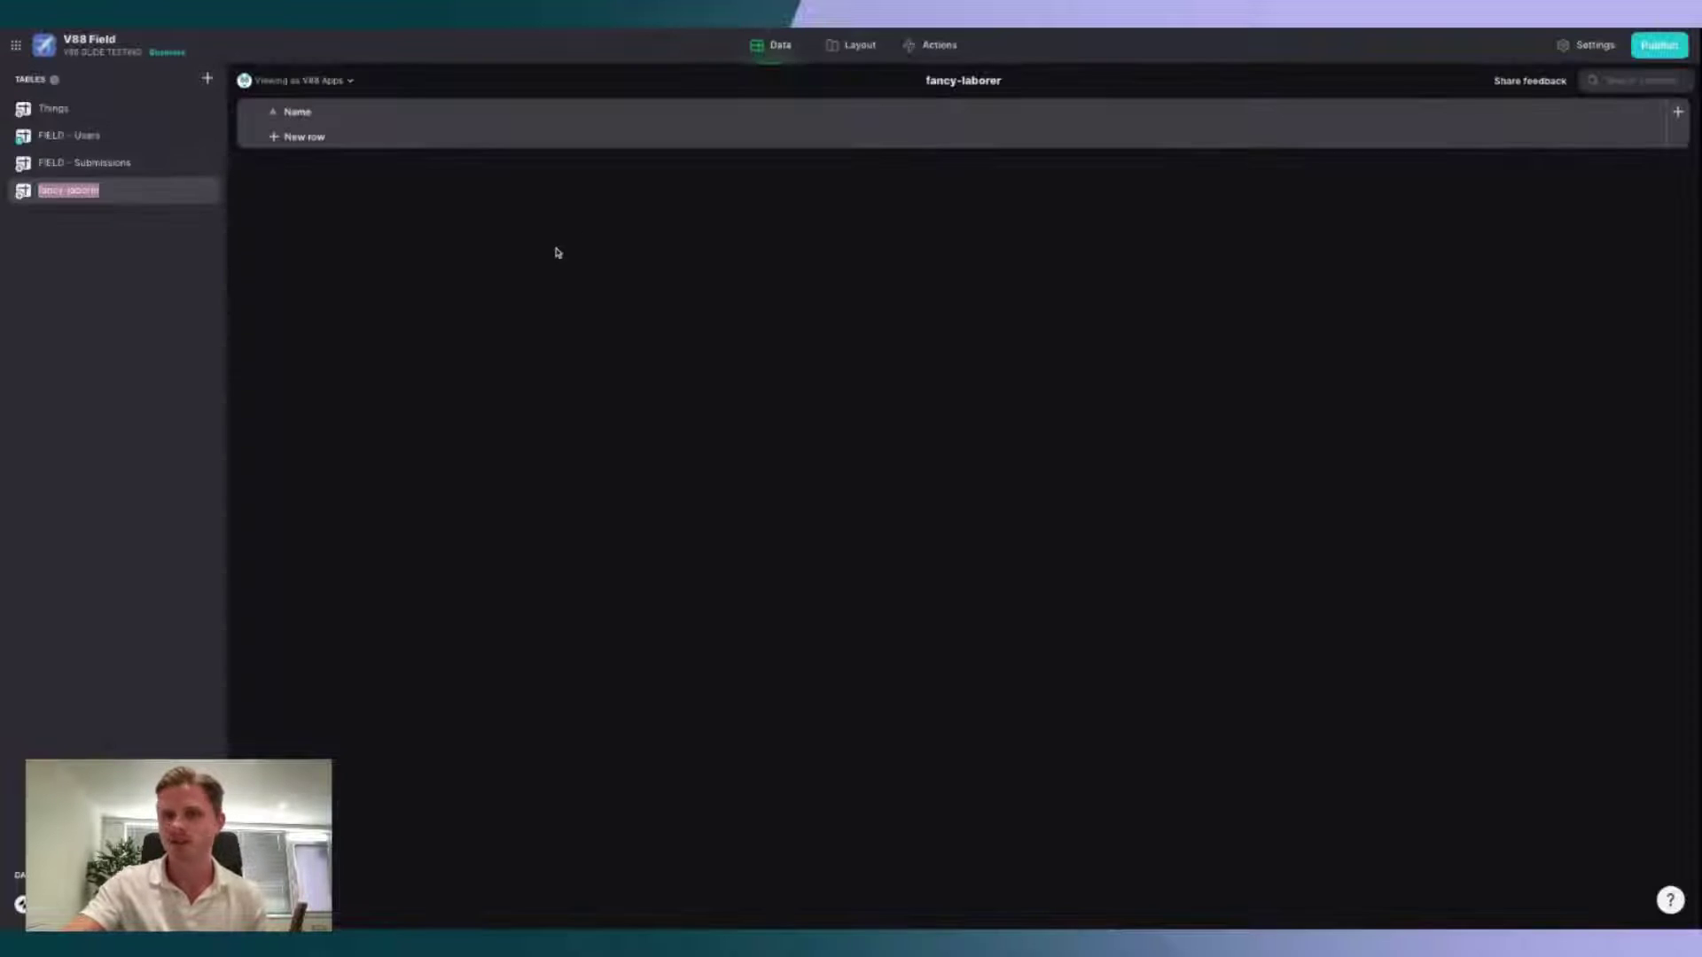
pyautogui.write('F')
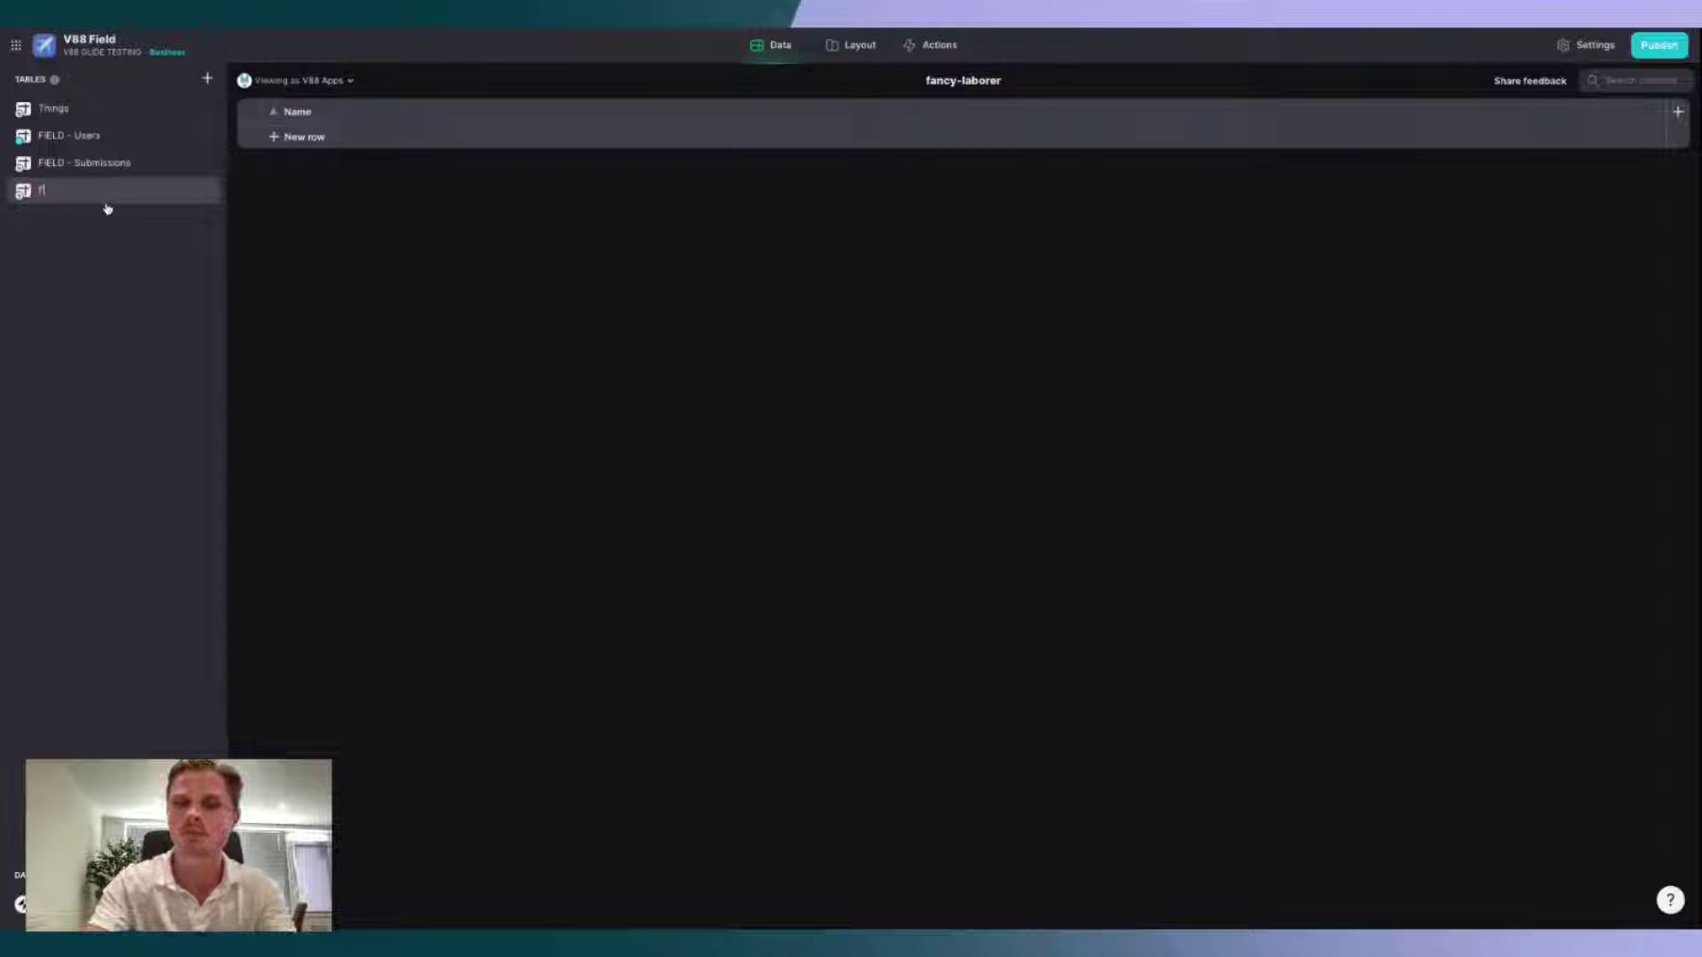
pyautogui.write('IELD - Types')
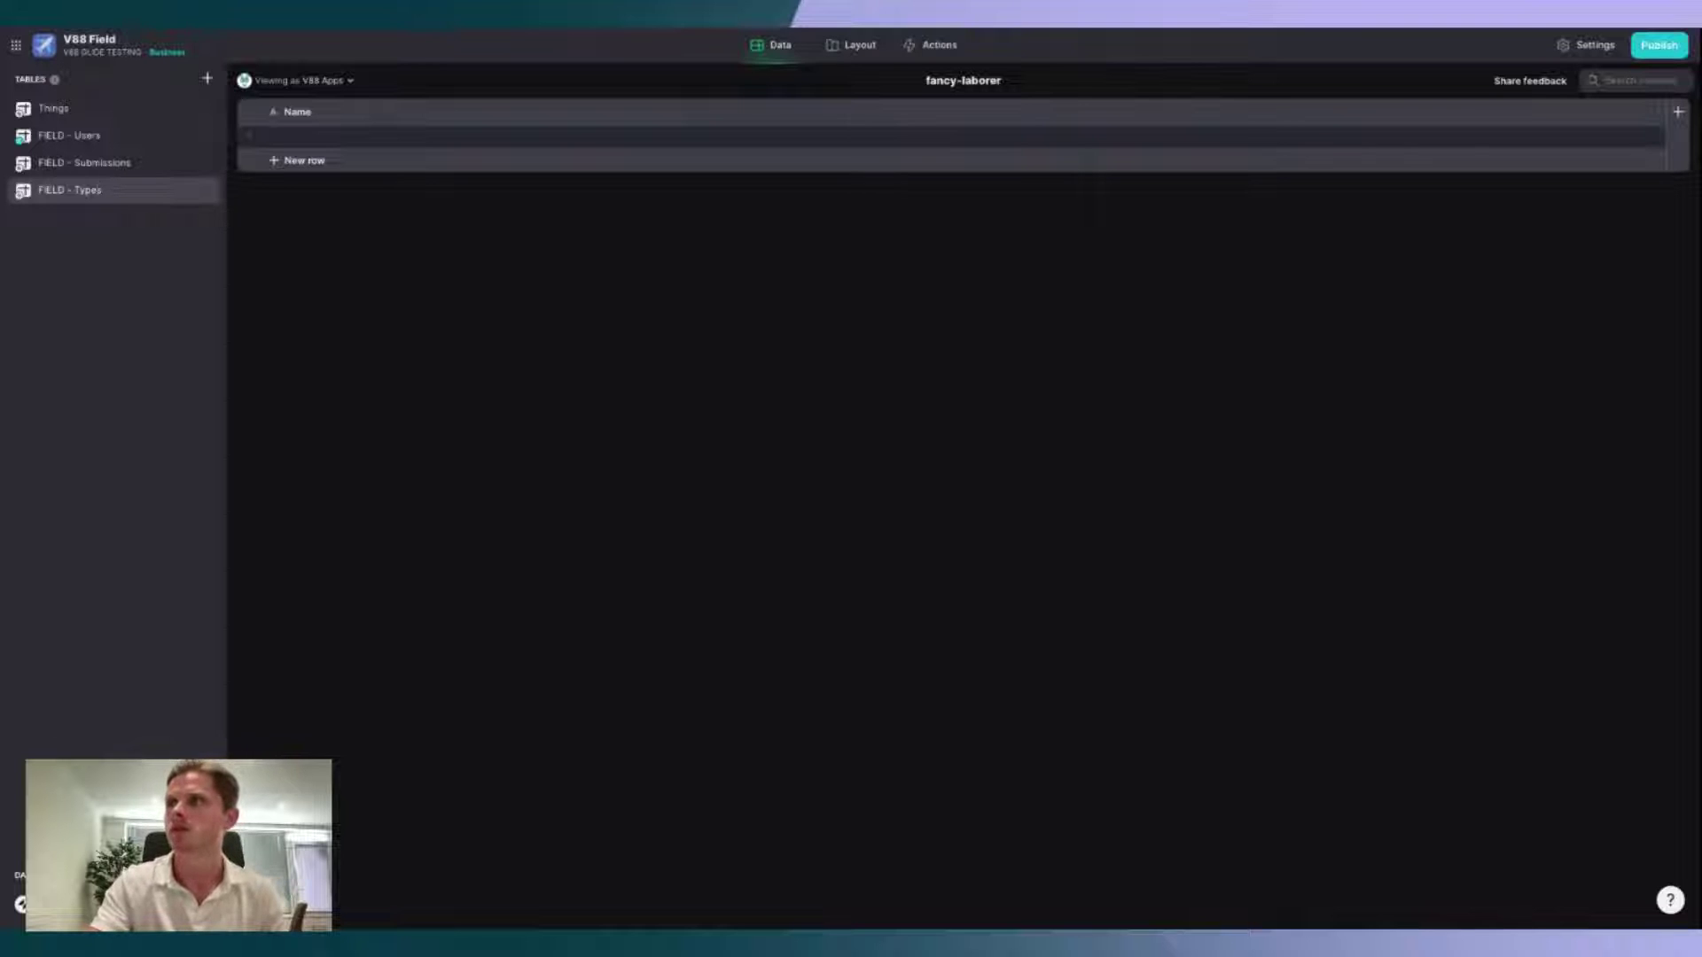
pyautogui.press('Return')
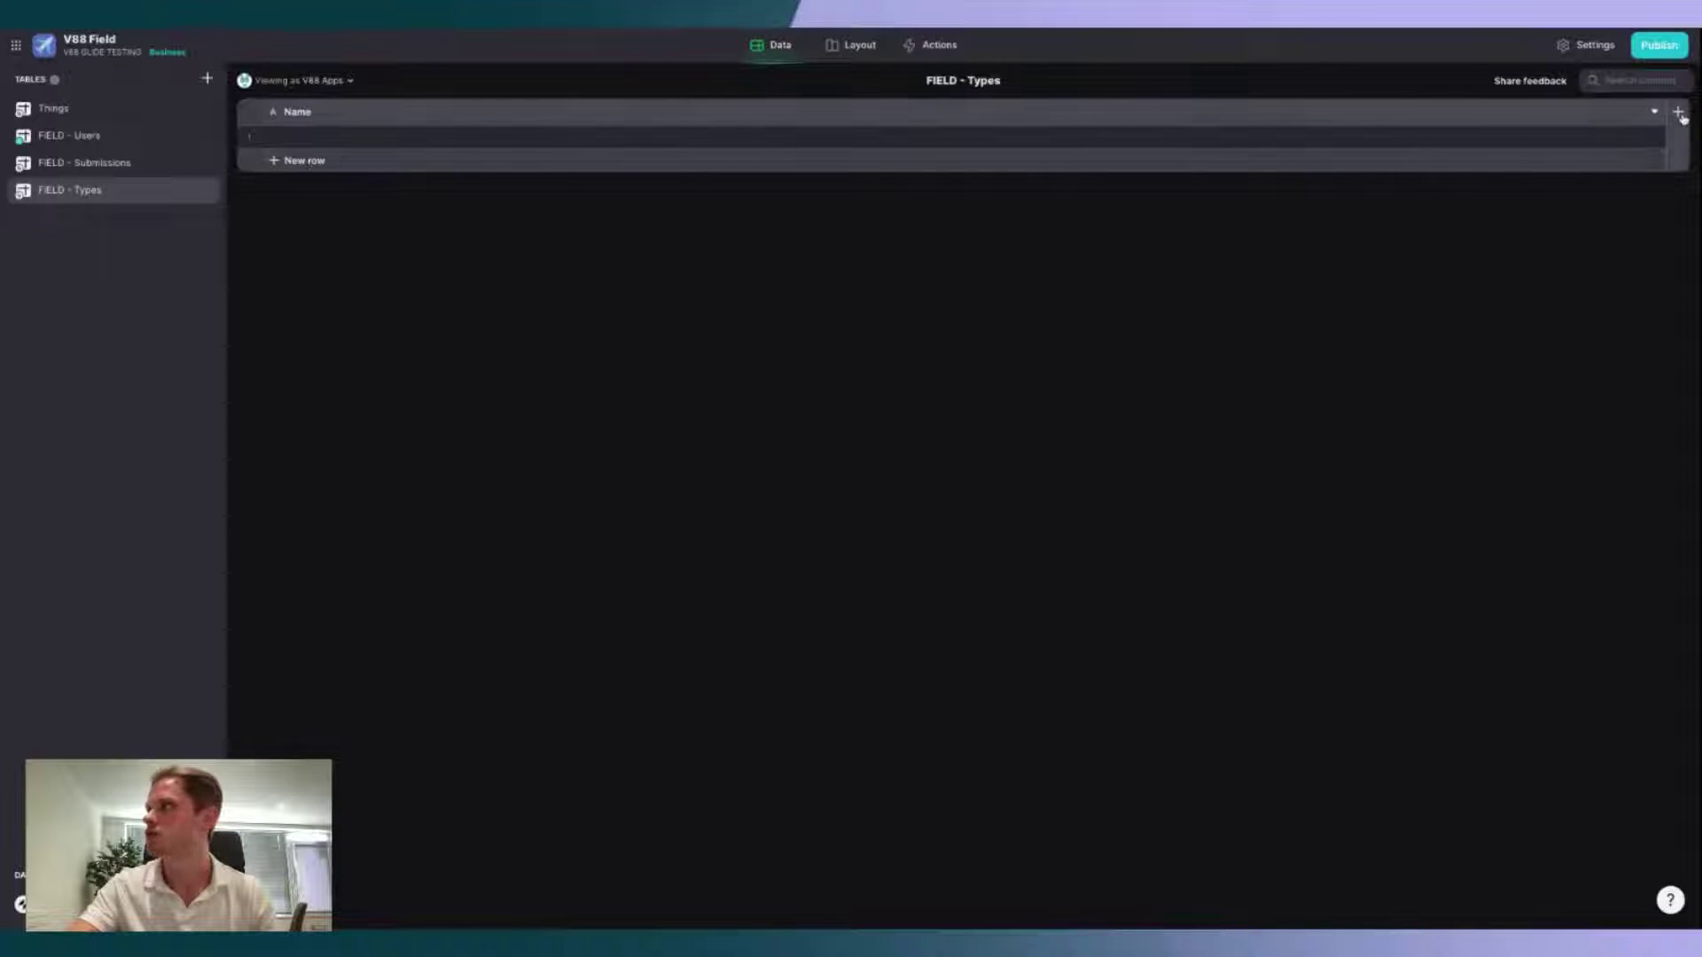
# Step: Add a Row ID column to the FIELD - Types table
pyautogui.click(1679, 112)
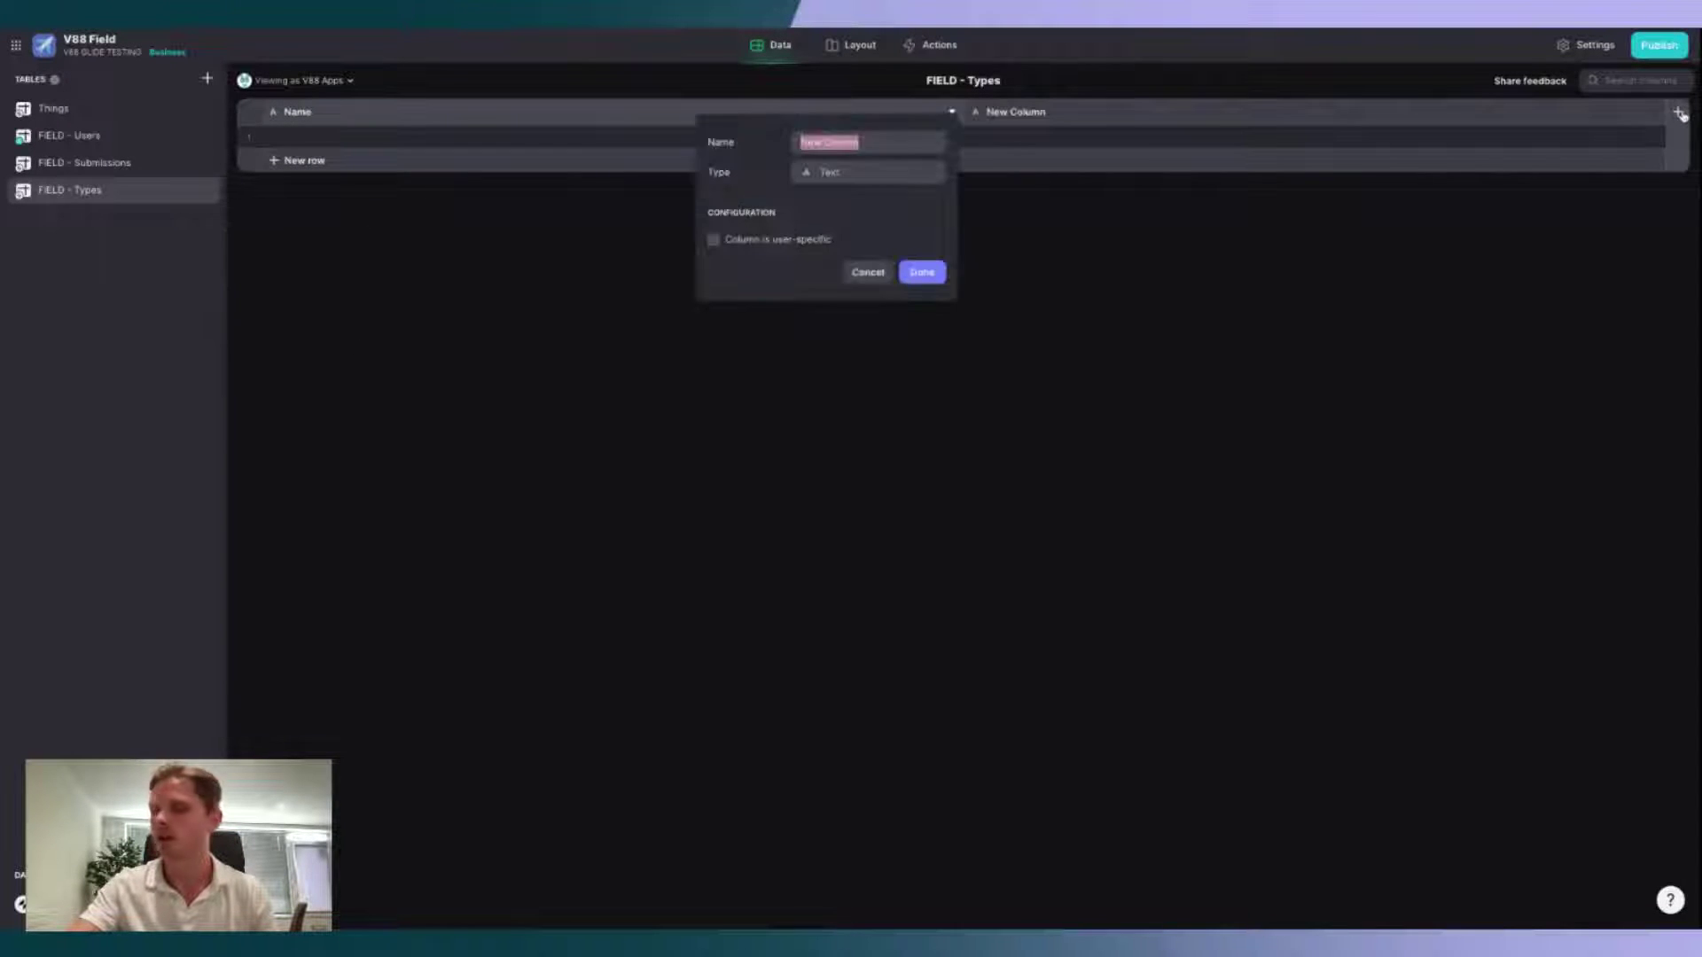
pyautogui.click(899, 173)
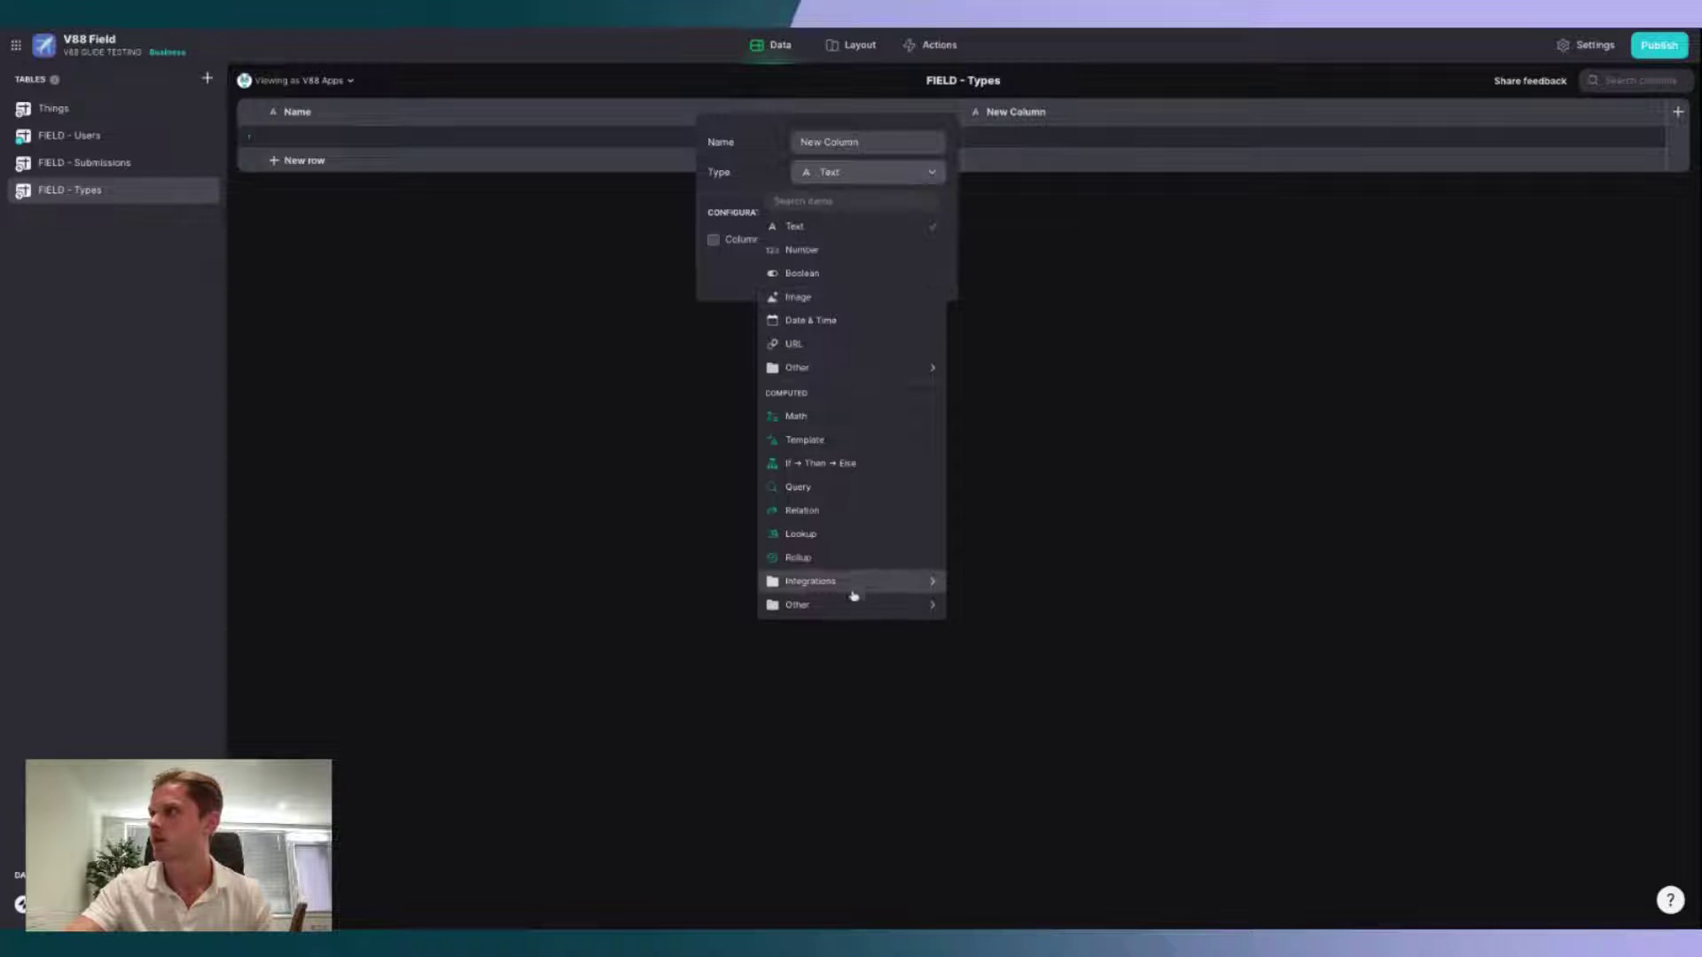
pyautogui.moveTo(858, 370)
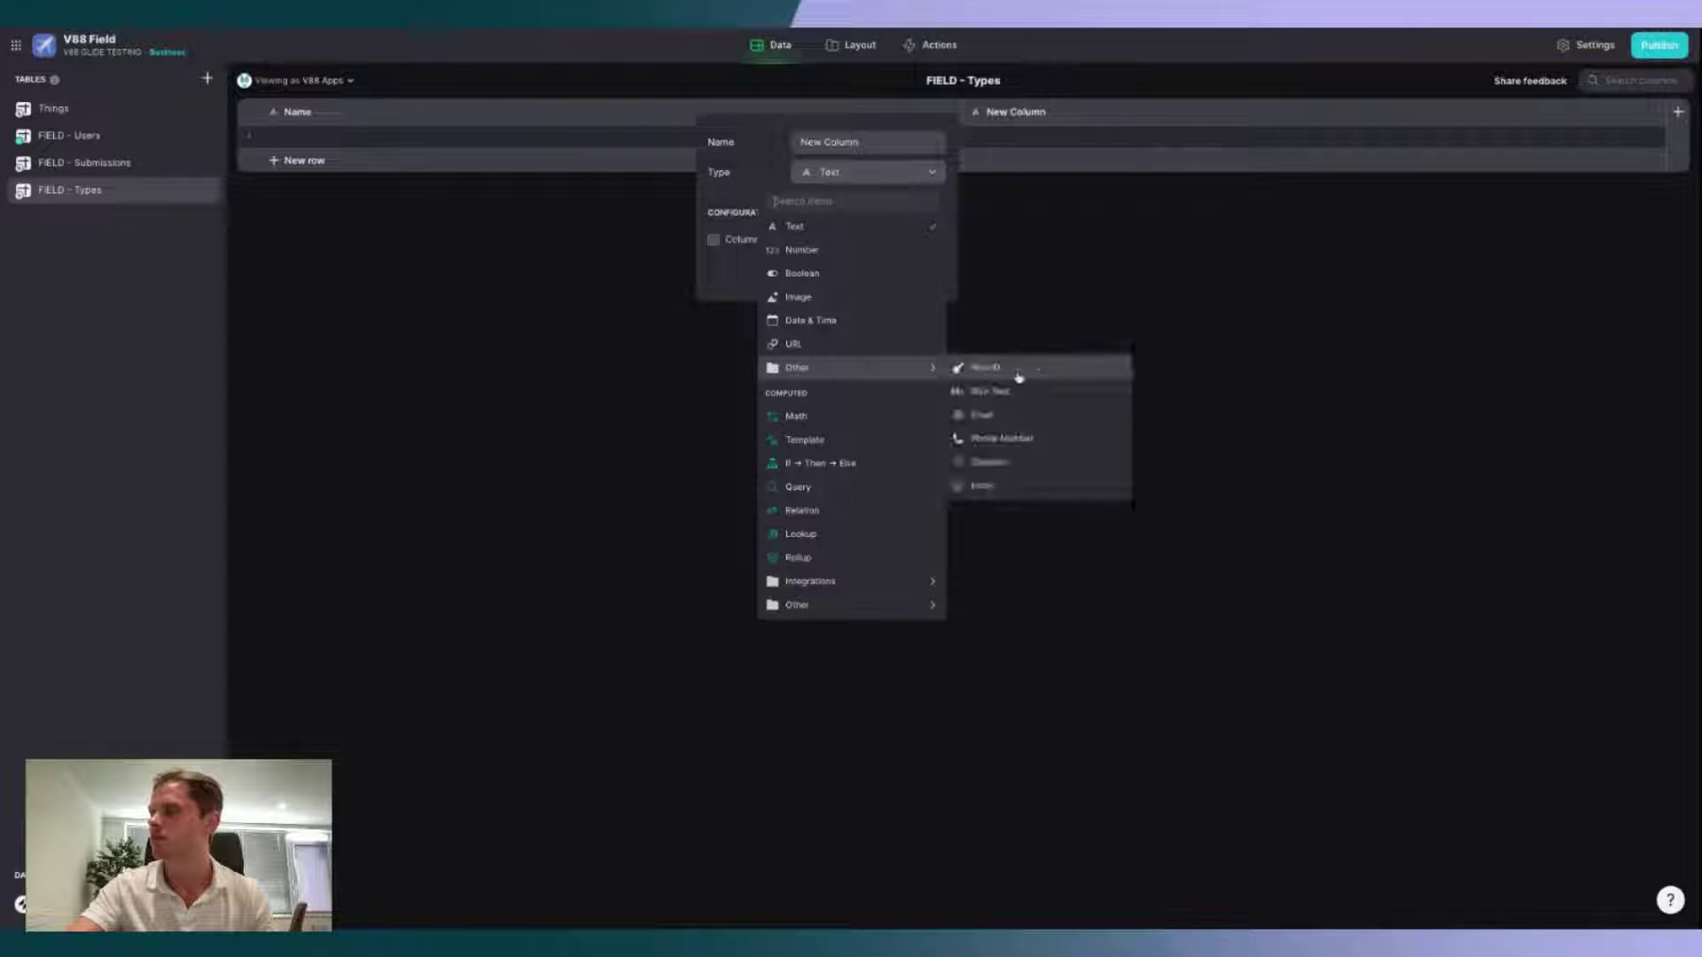
pyautogui.click(1017, 370)
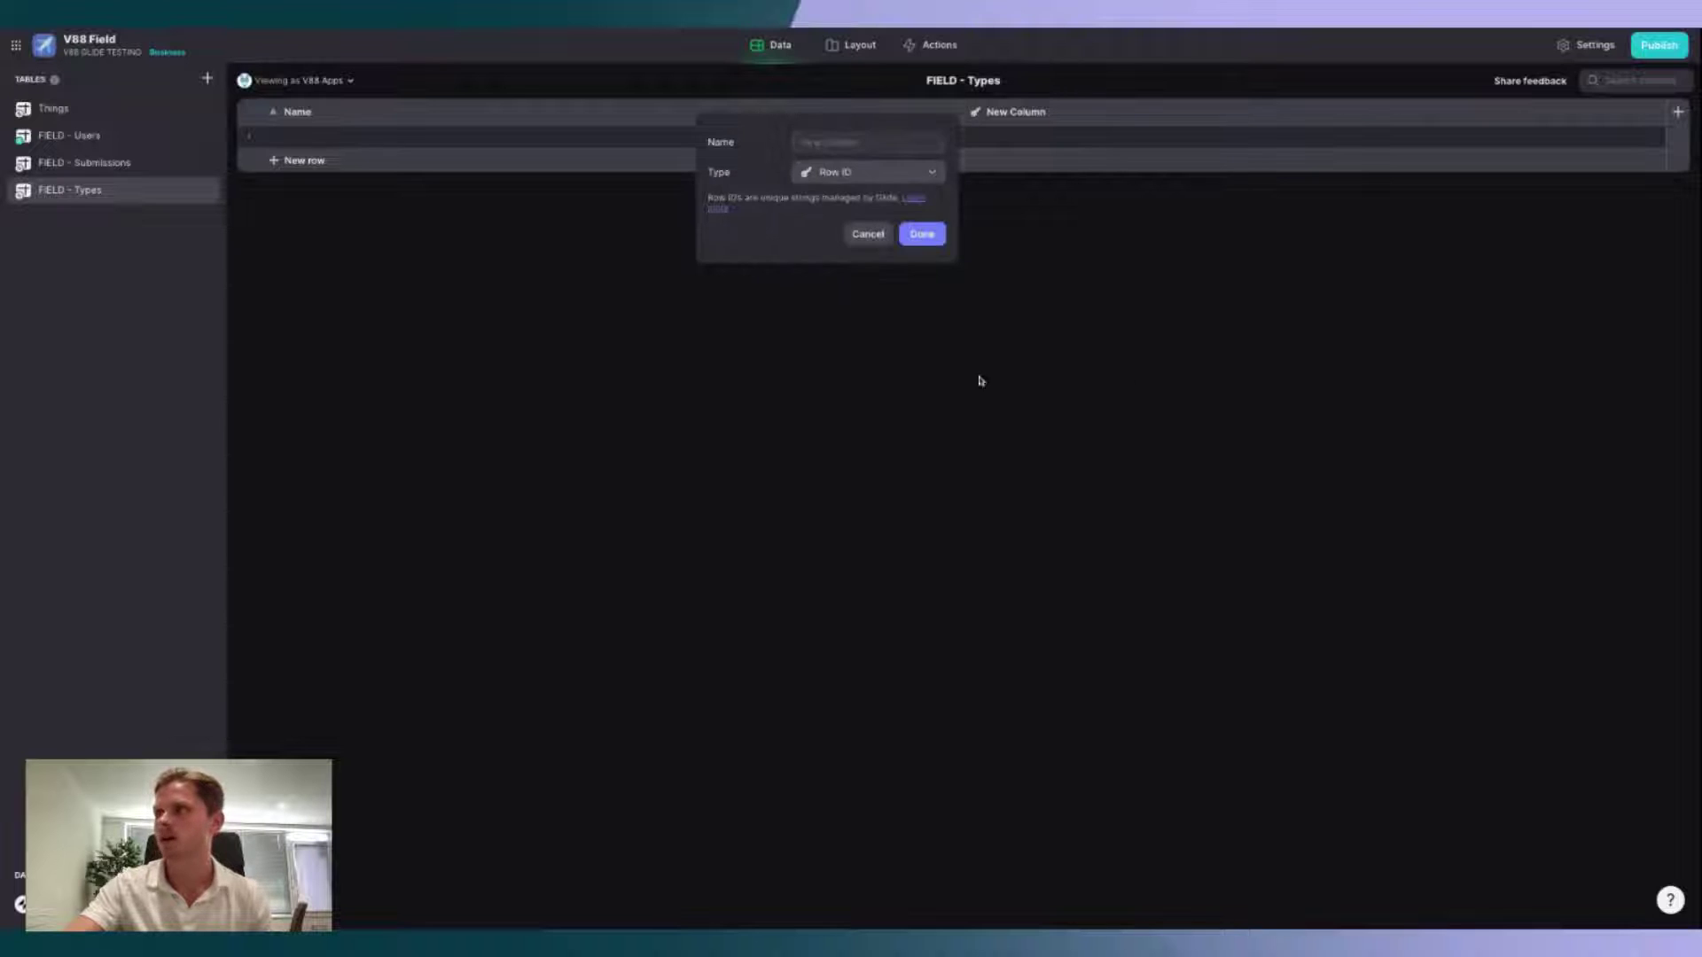
pyautogui.click(923, 236)
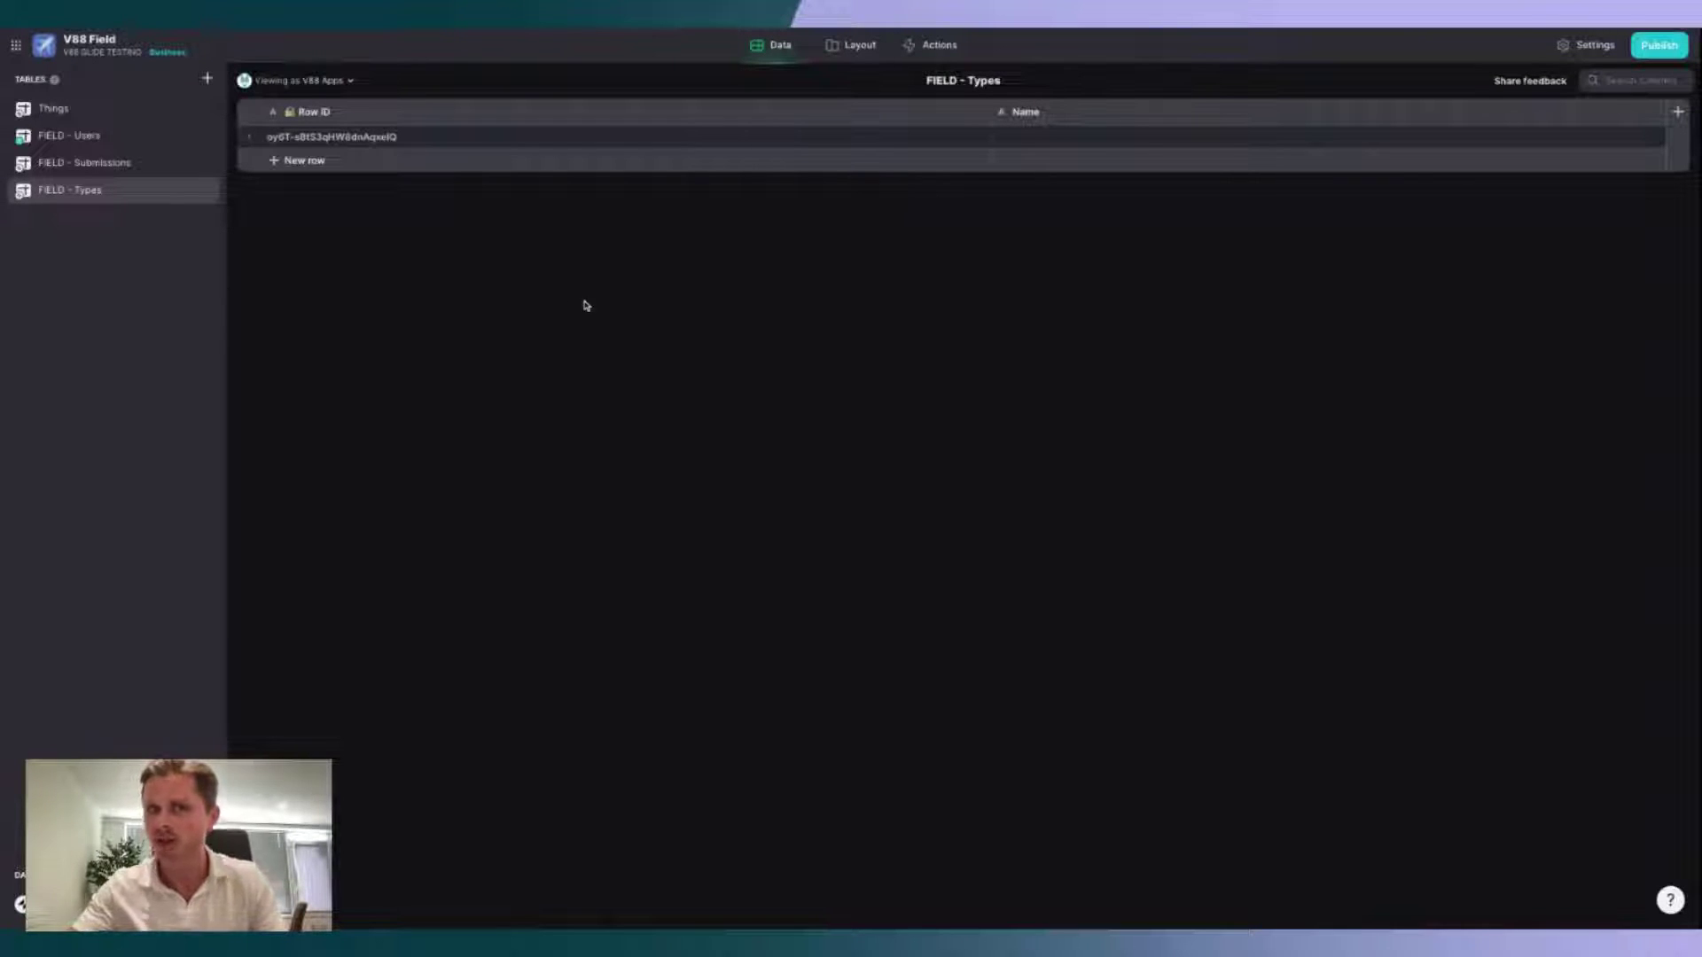
# Step: Name the FIELD - Types rows Apartment, House and Office, then return to FIELD - Submissions
pyautogui.doubleClick(1070, 134)
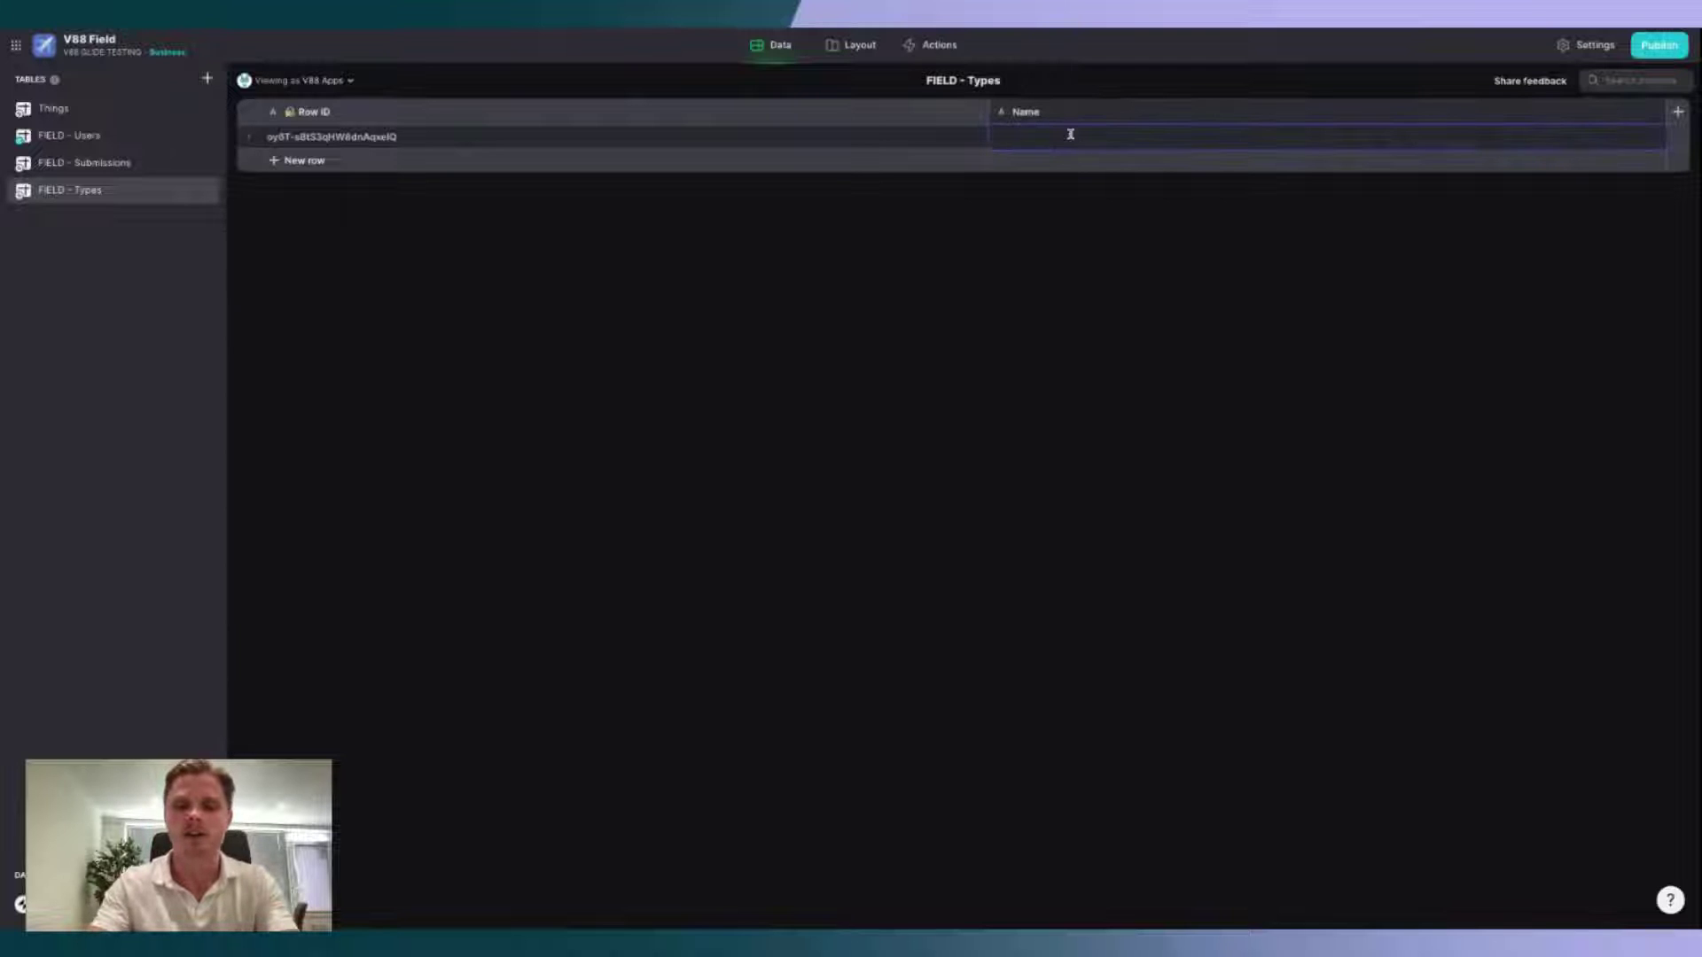
pyautogui.write('Apartment')
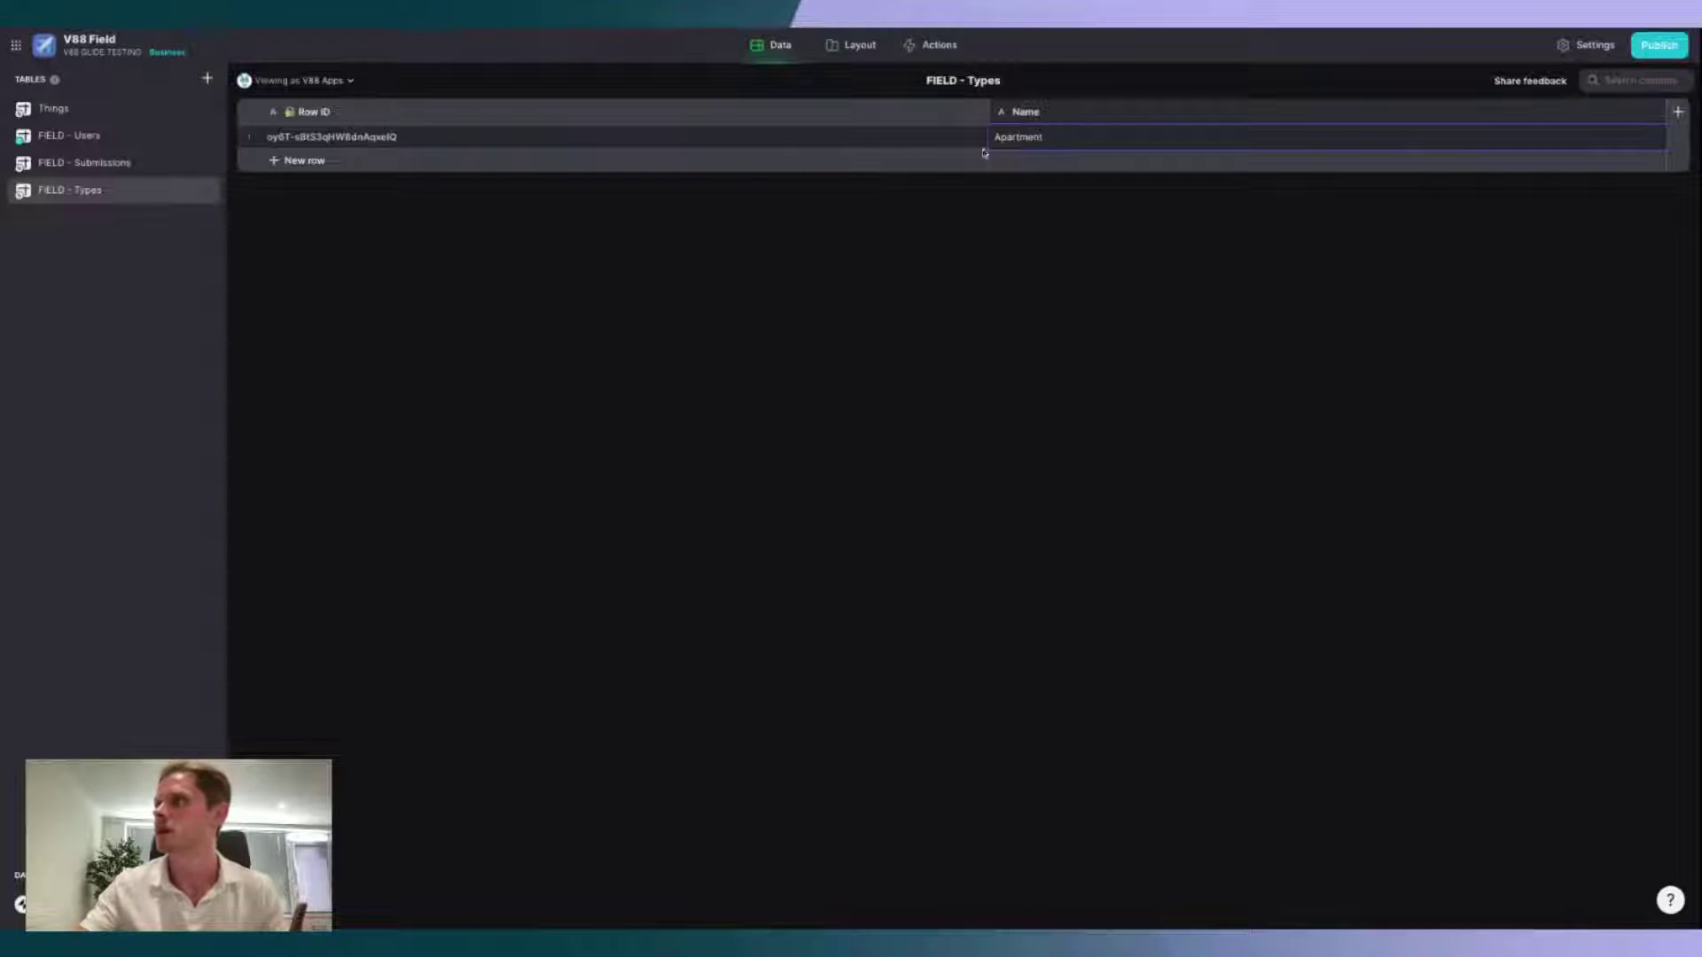
pyautogui.click(304, 160)
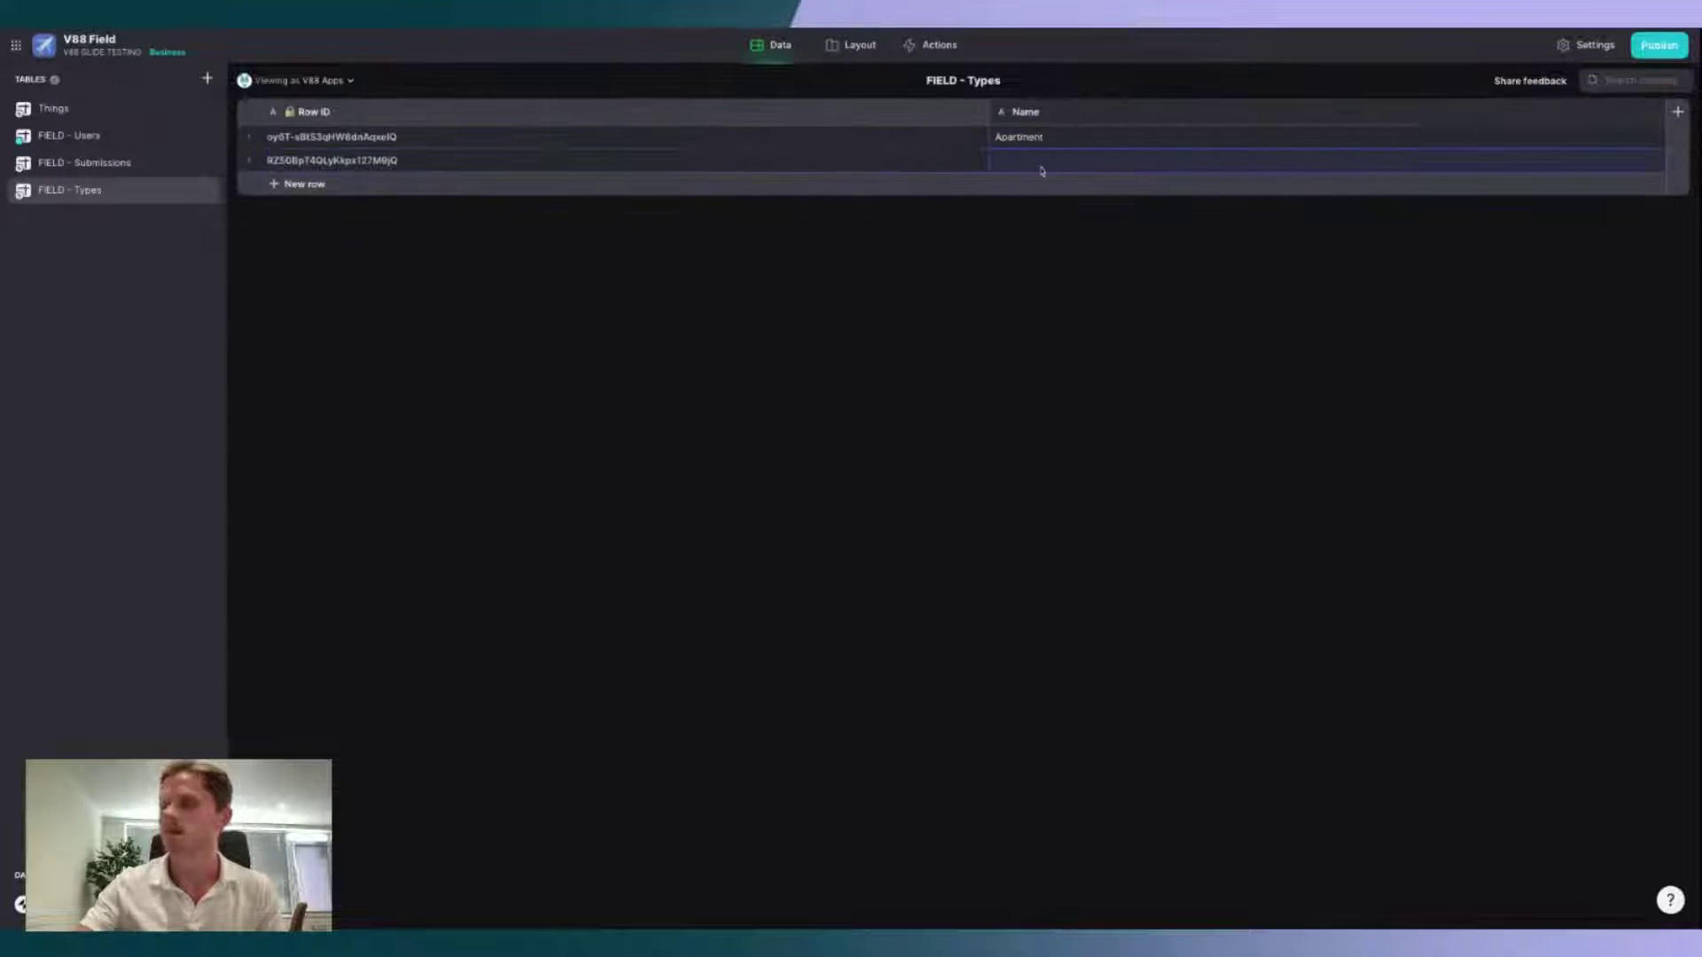
pyautogui.write('House')
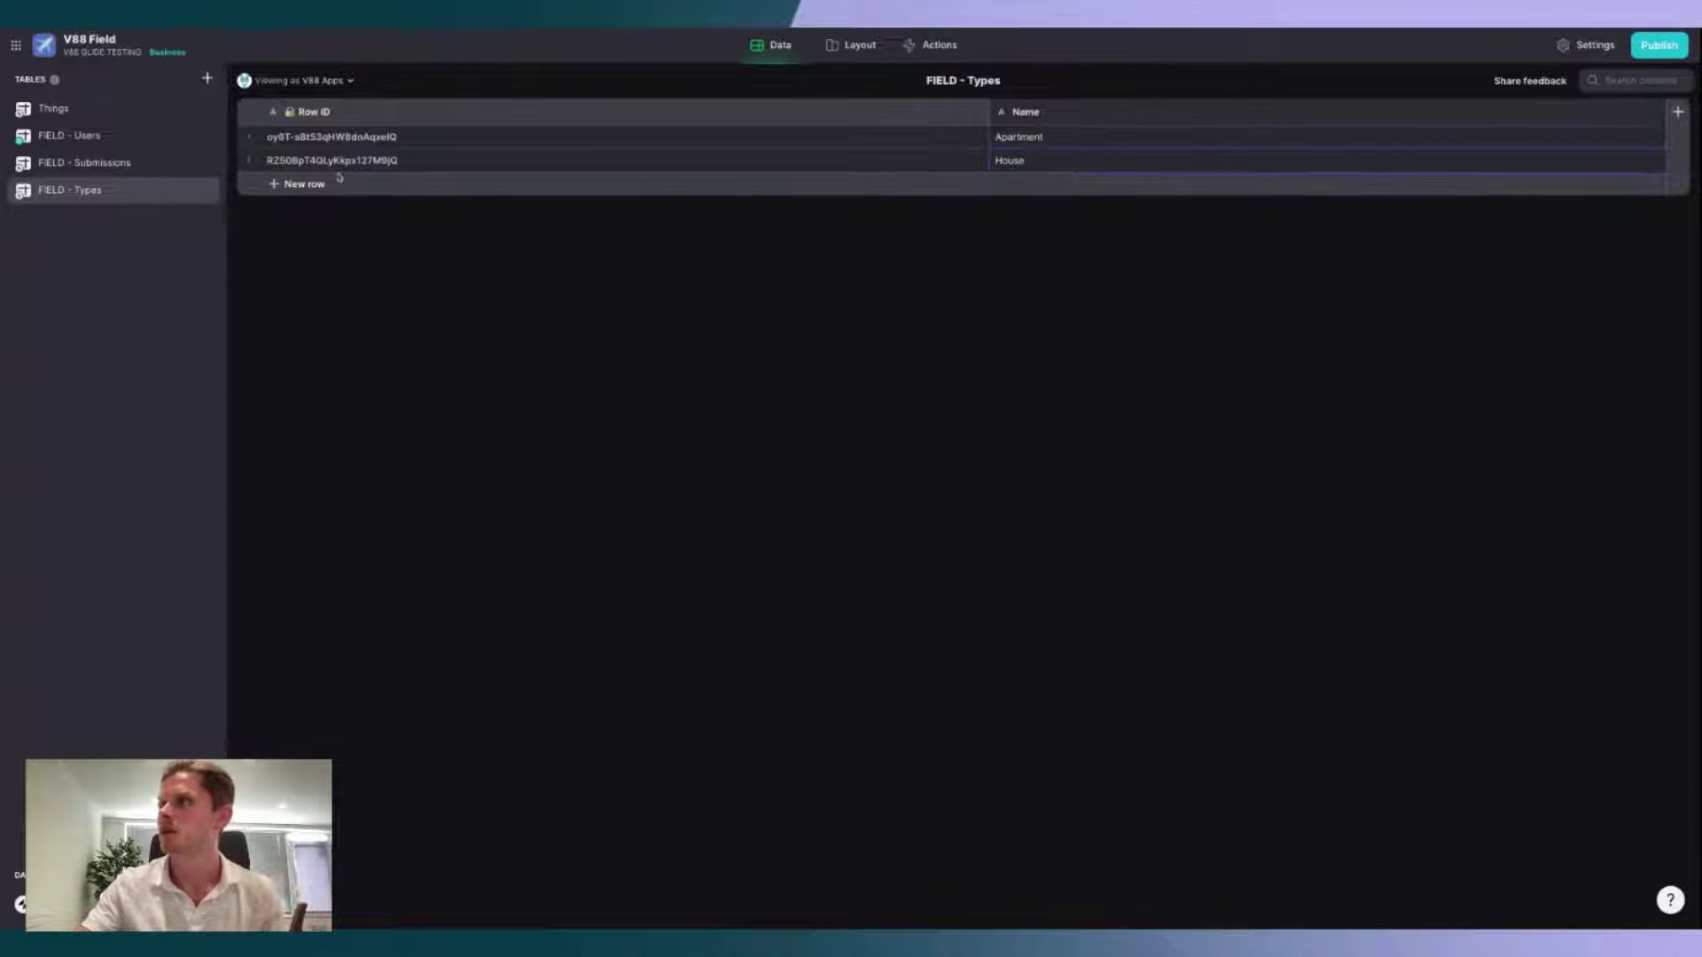
pyautogui.click(338, 182)
pyautogui.write('Office')
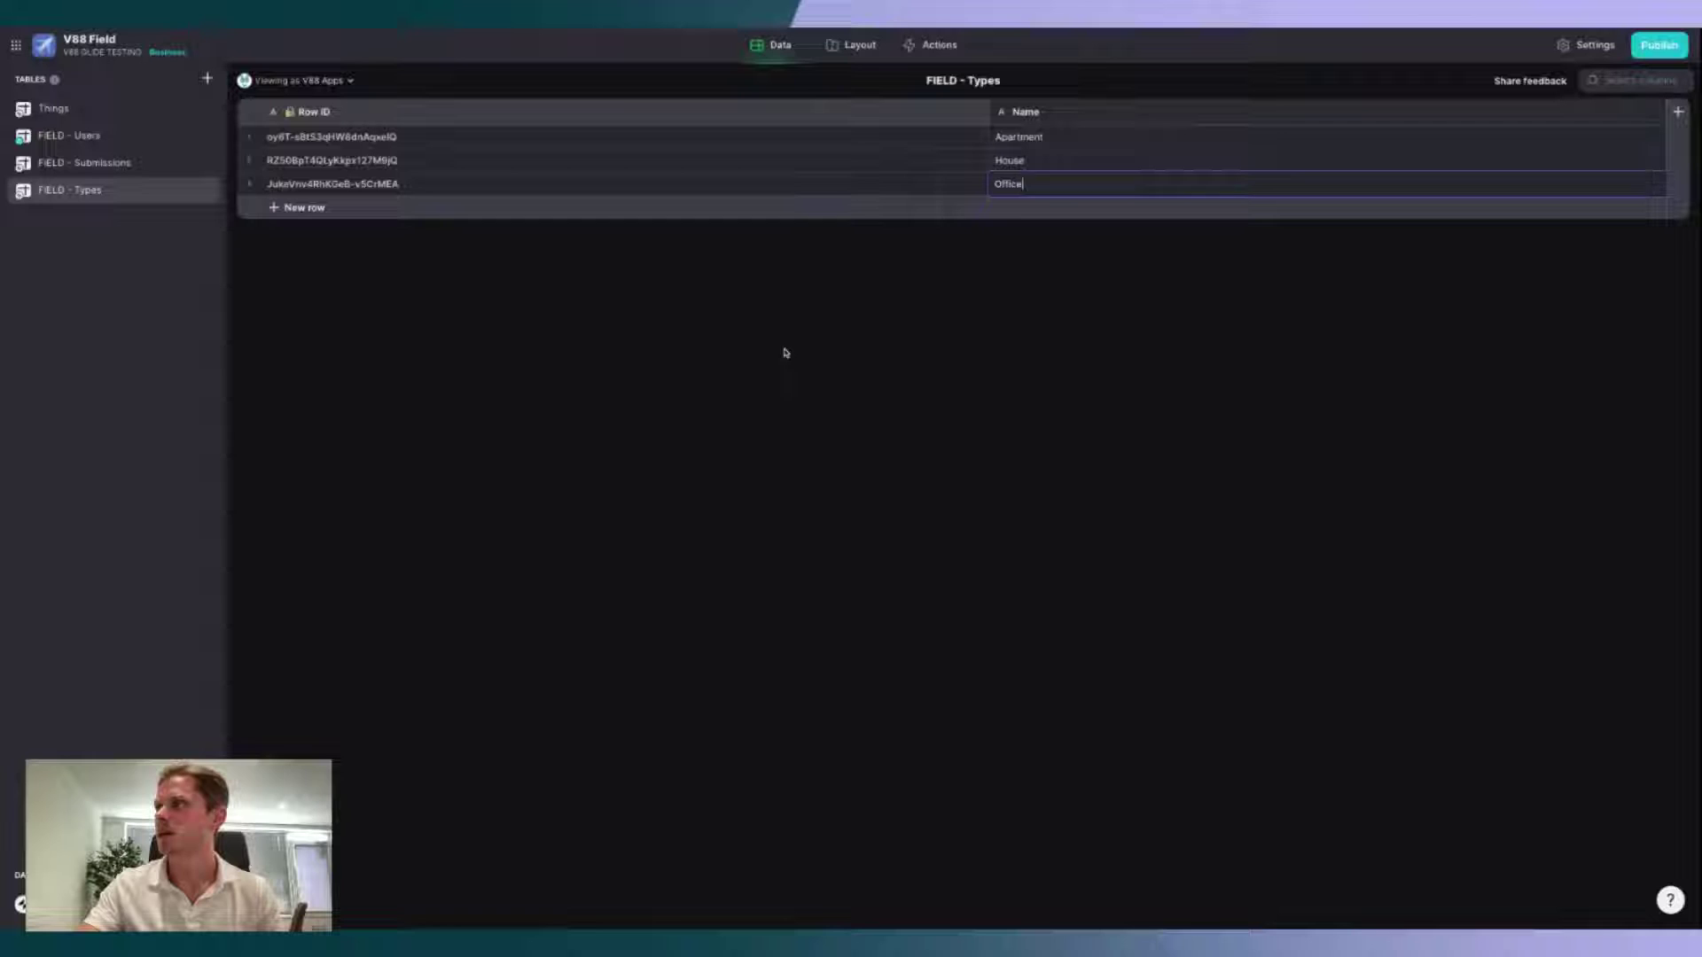
pyautogui.press('Return')
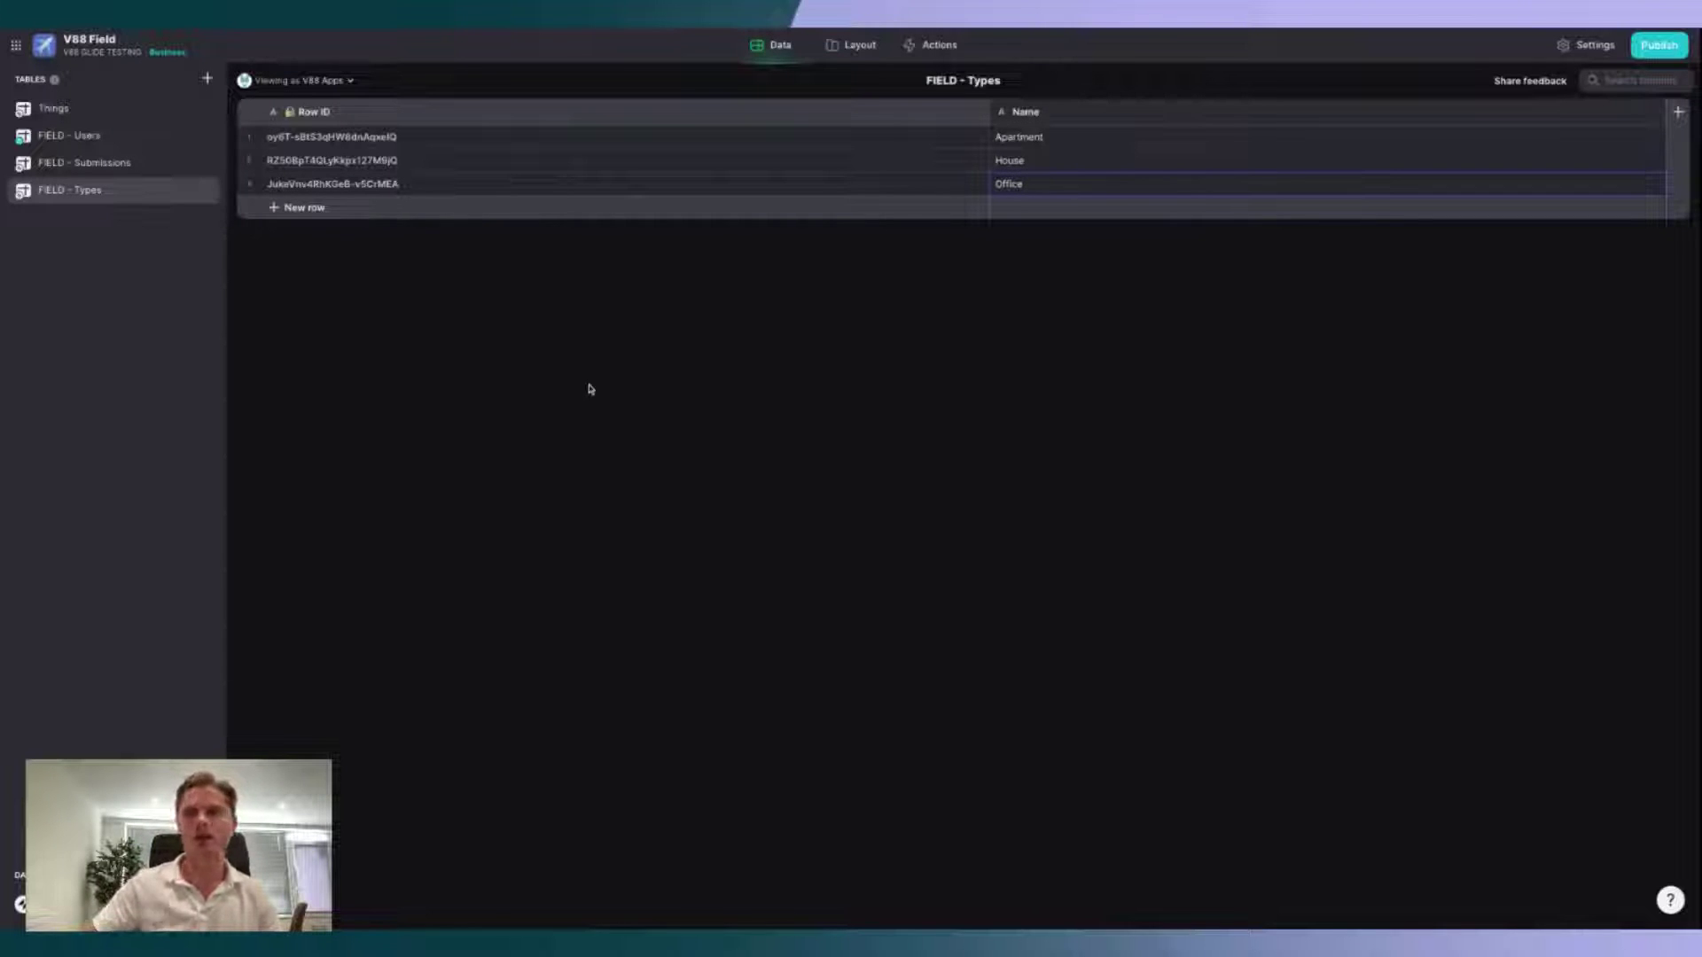
pyautogui.click(114, 163)
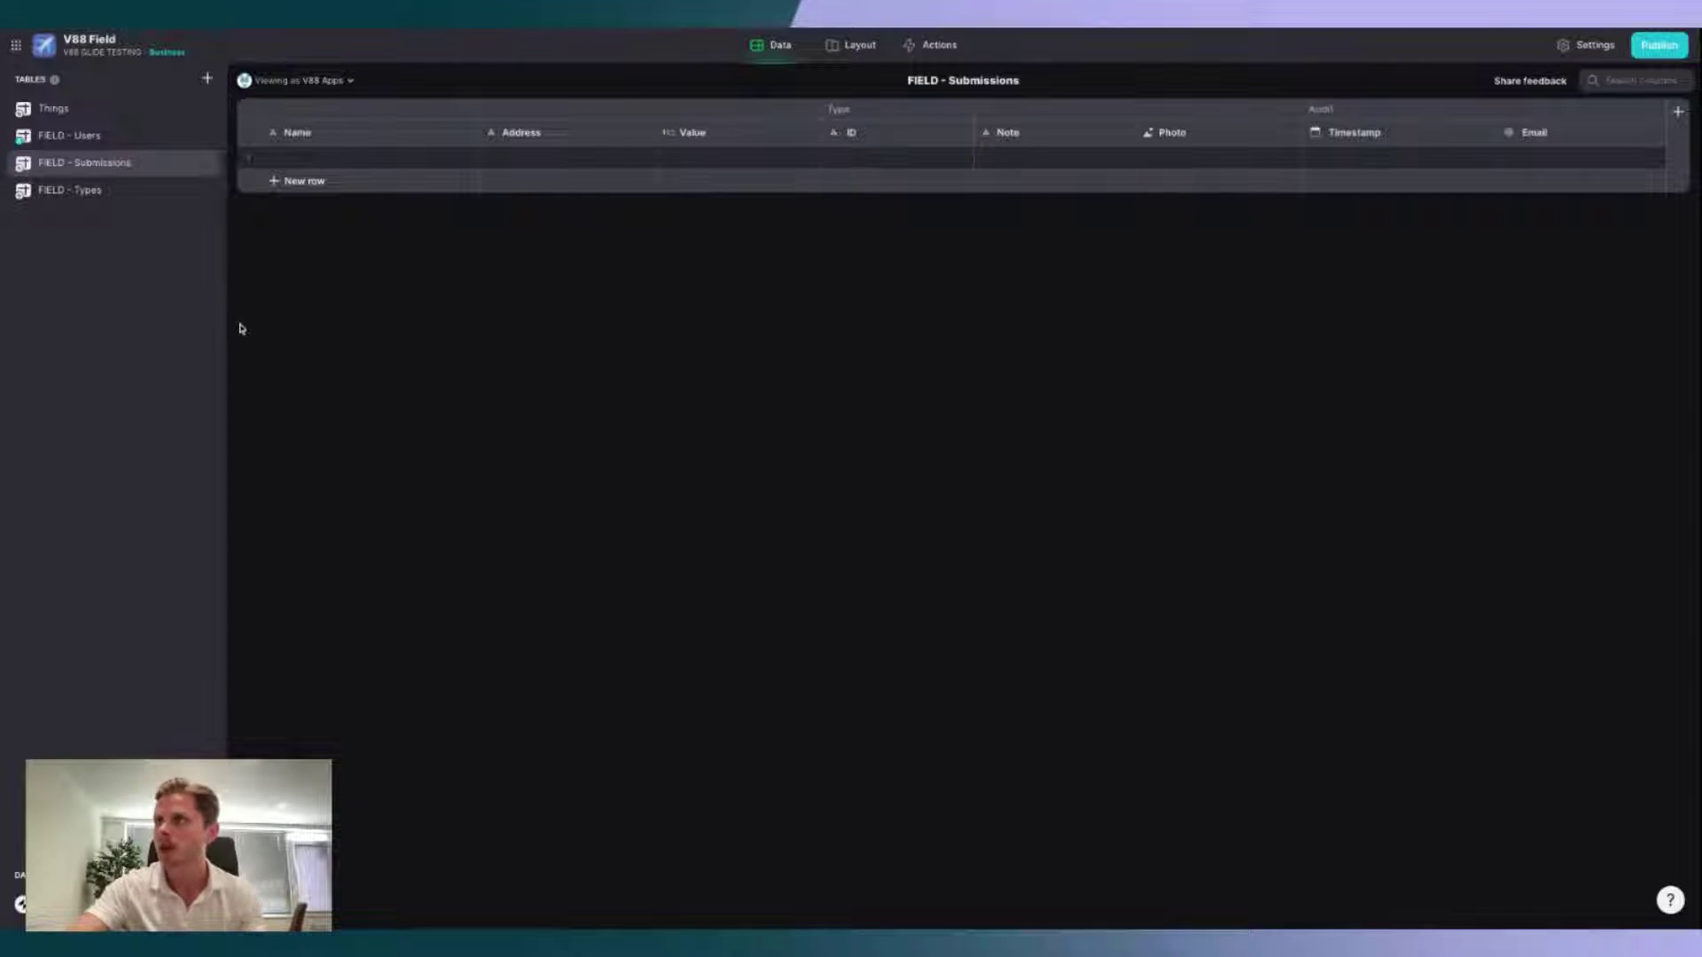
# Step: Create a new blank table named FIELD - Globals with one empty row
pyautogui.click(209, 80)
pyautogui.click(266, 124)
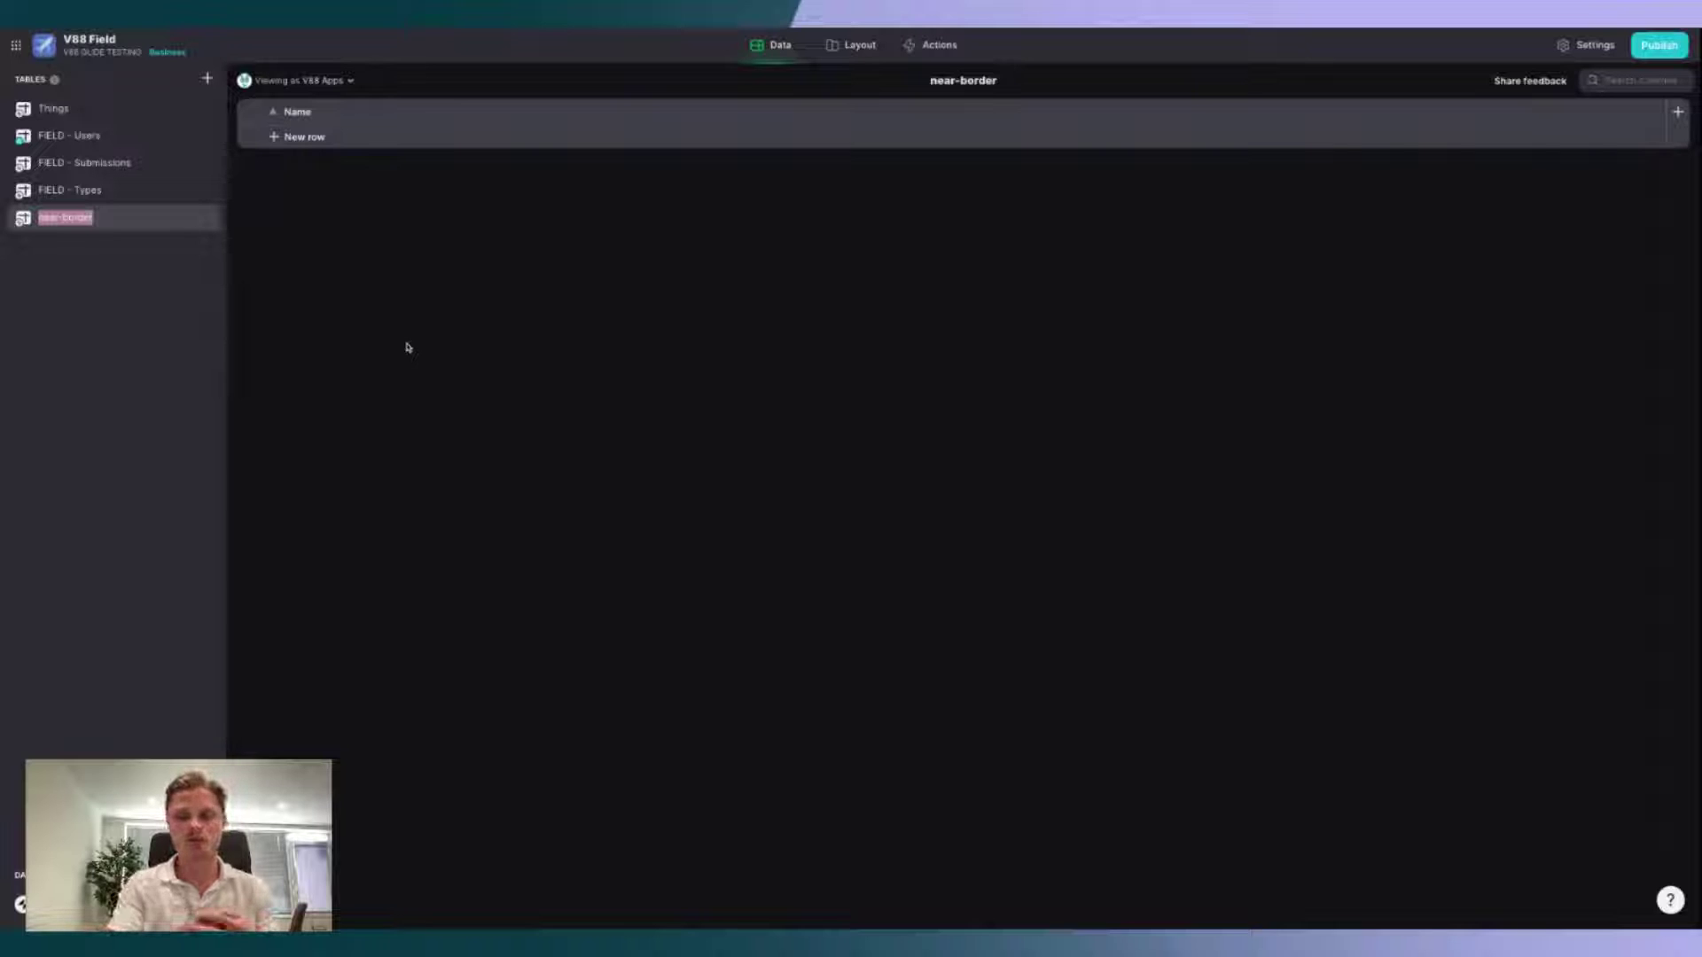
pyautogui.click(304, 136)
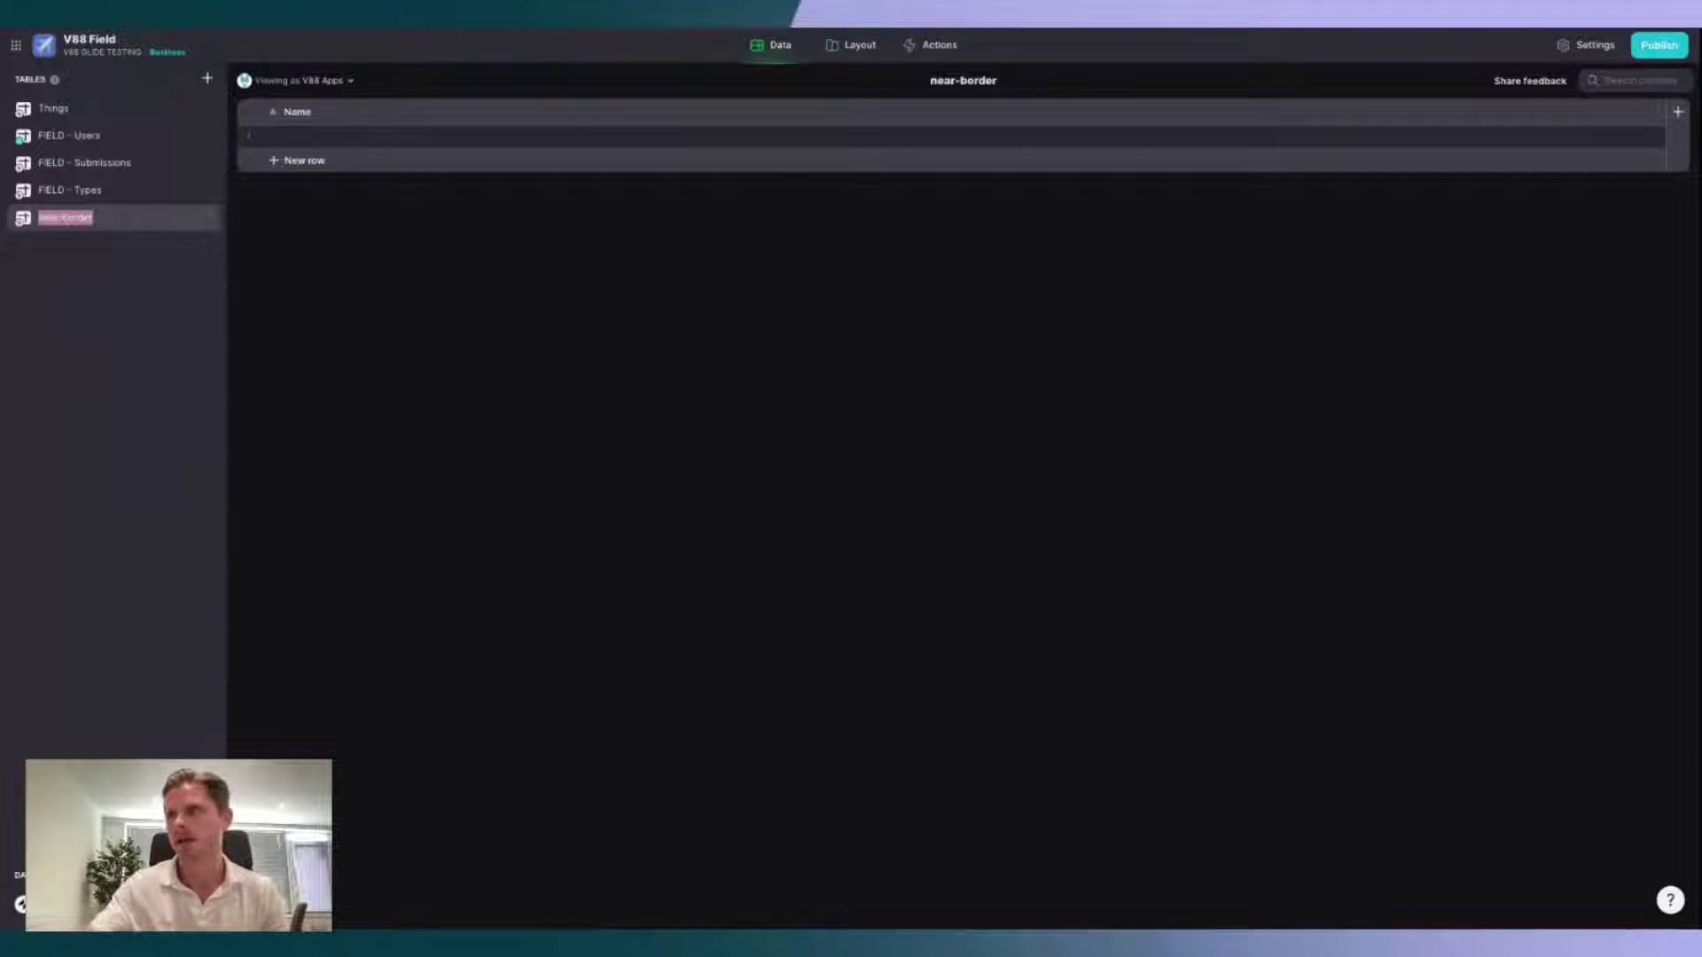
pyautogui.write('FIELD - Global')
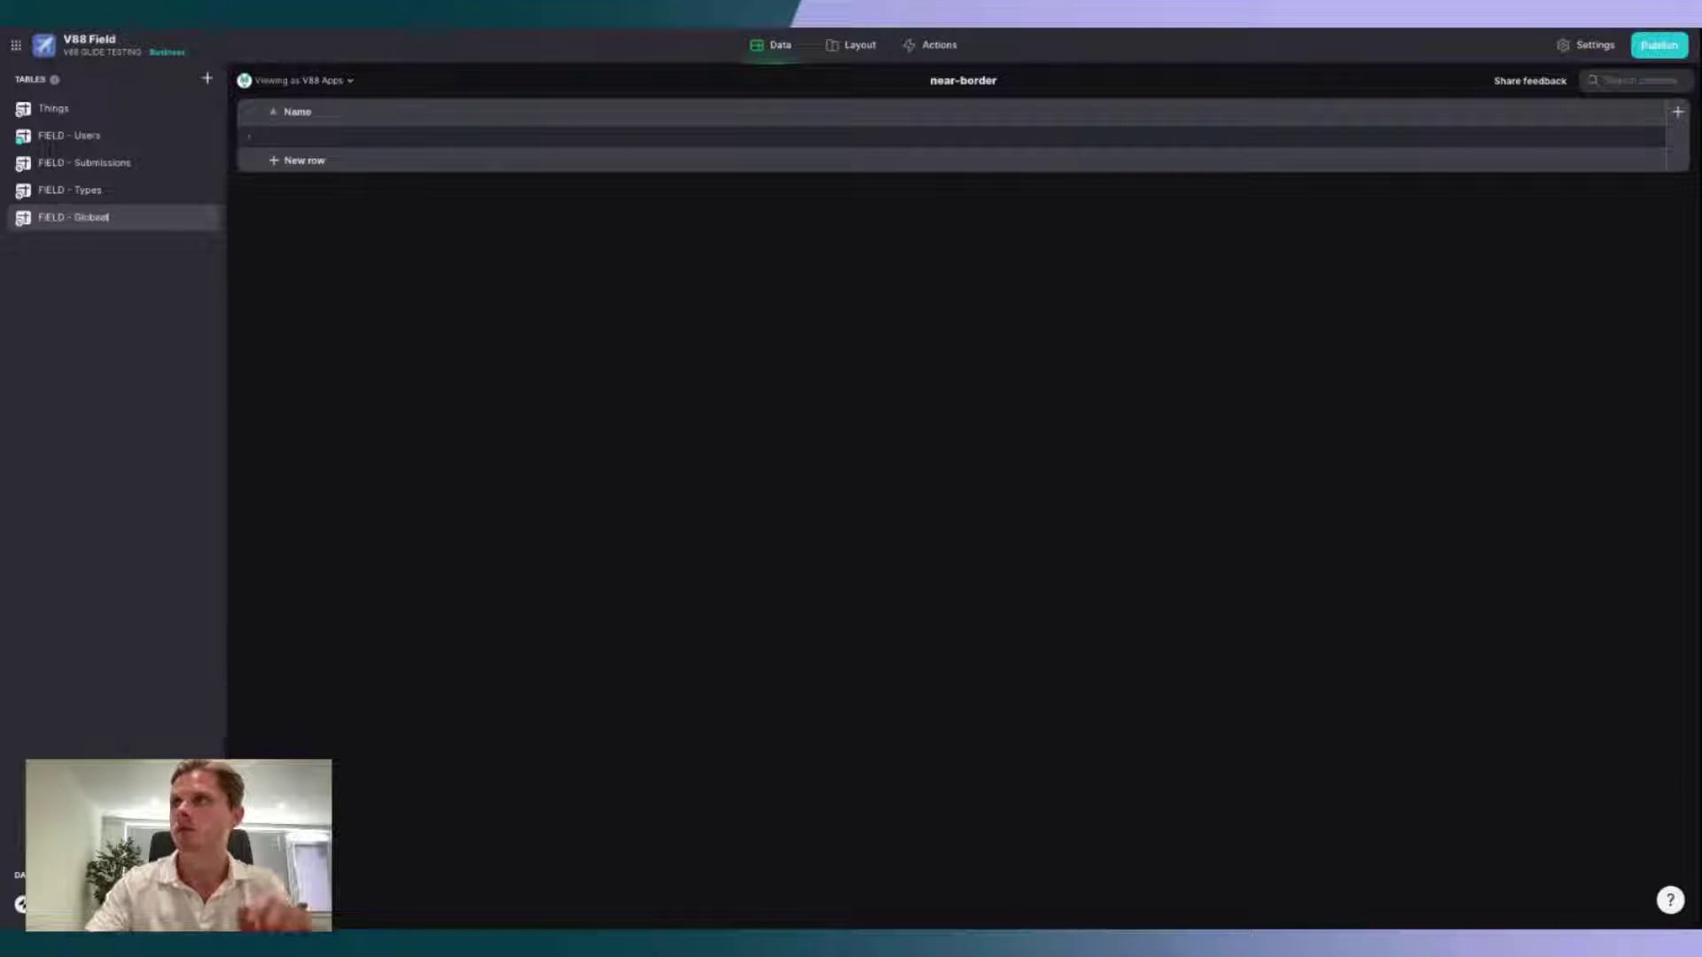
pyautogui.write('s')
pyautogui.press('Return')
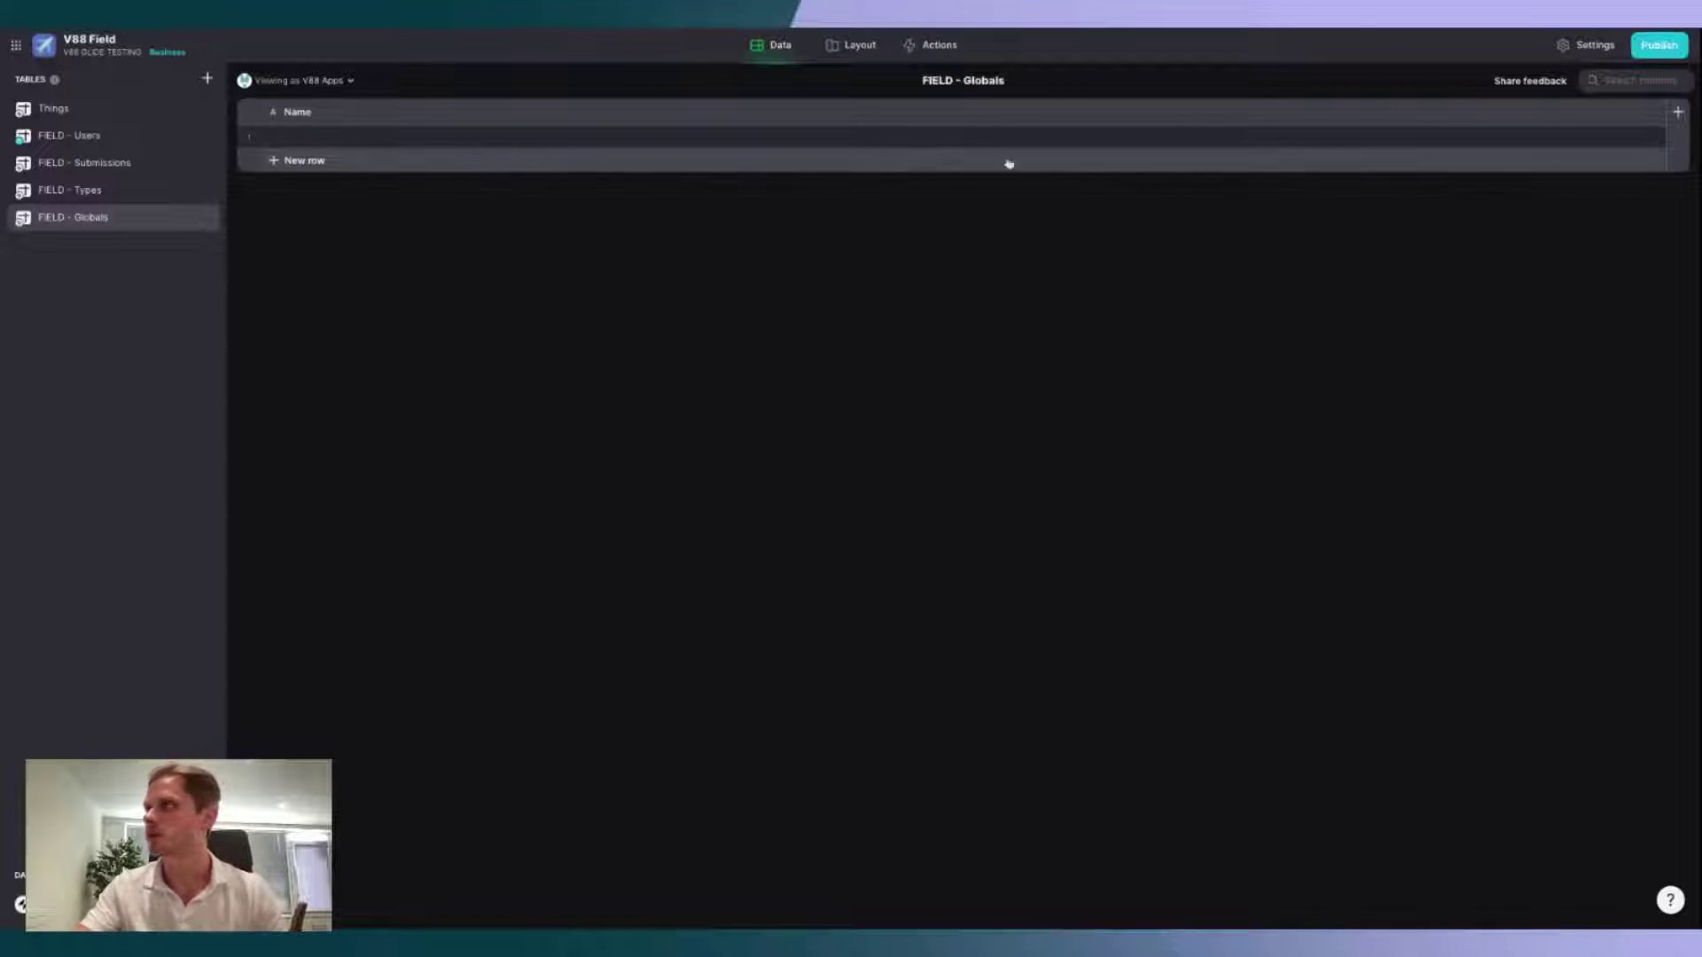
# Step: Enter 'Build with V88' as the first row's Name
pyautogui.doubleClick(1498, 135)
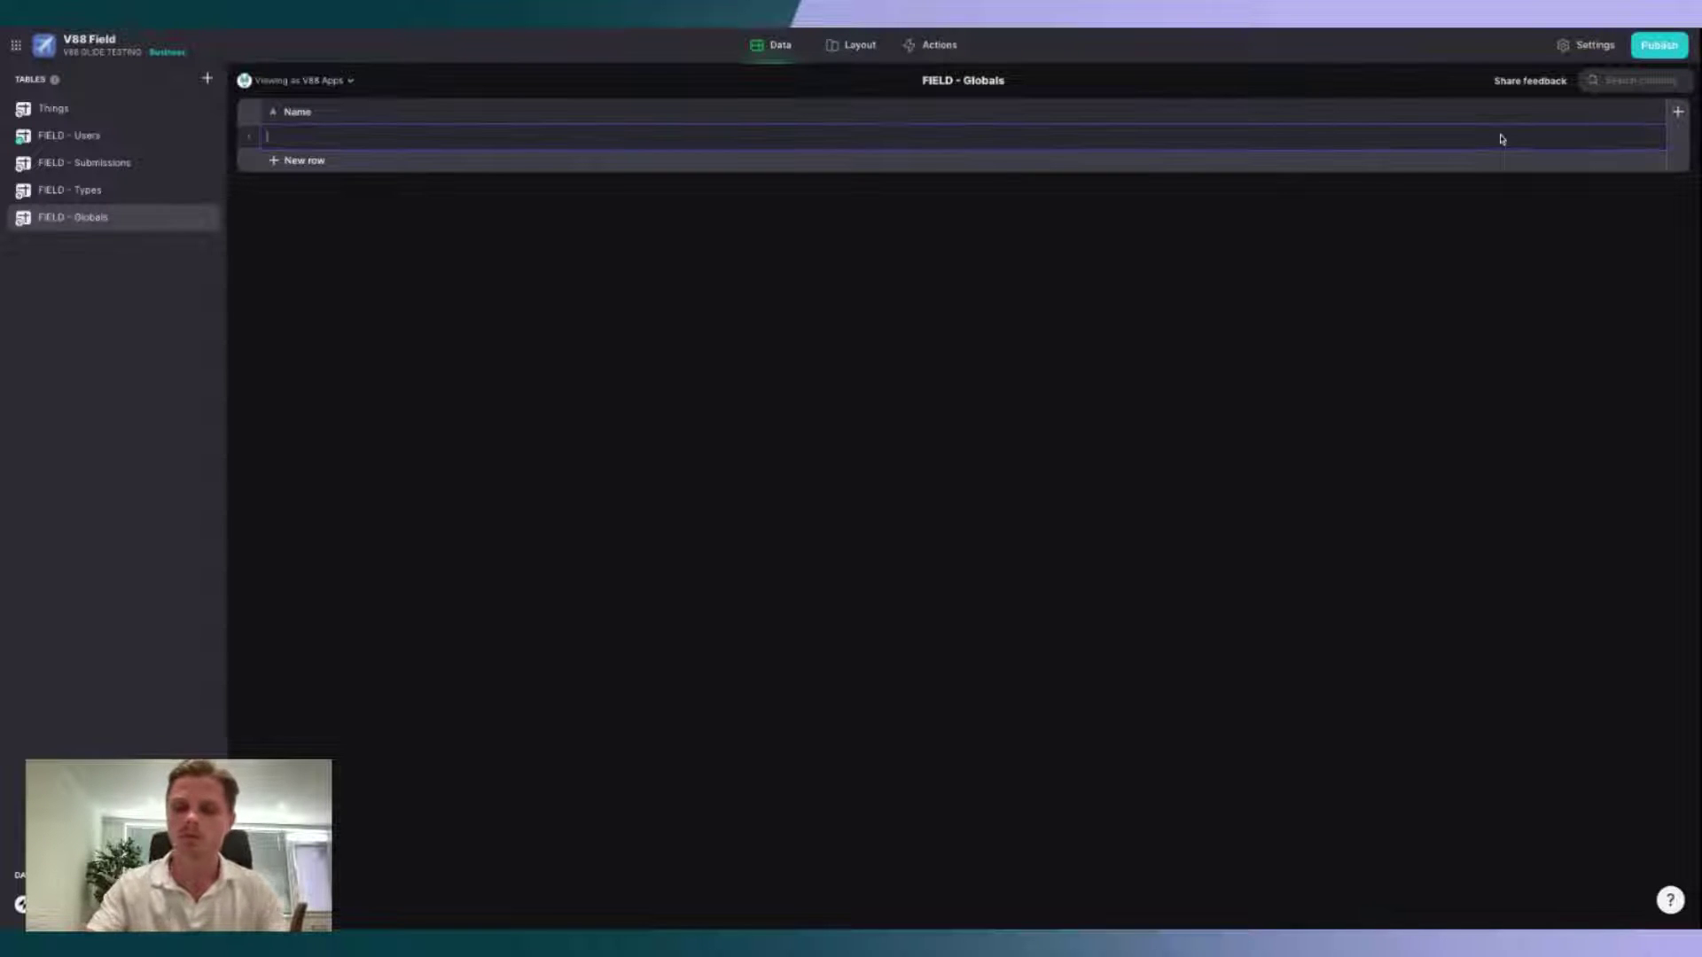
pyautogui.write('Bulld with V88')
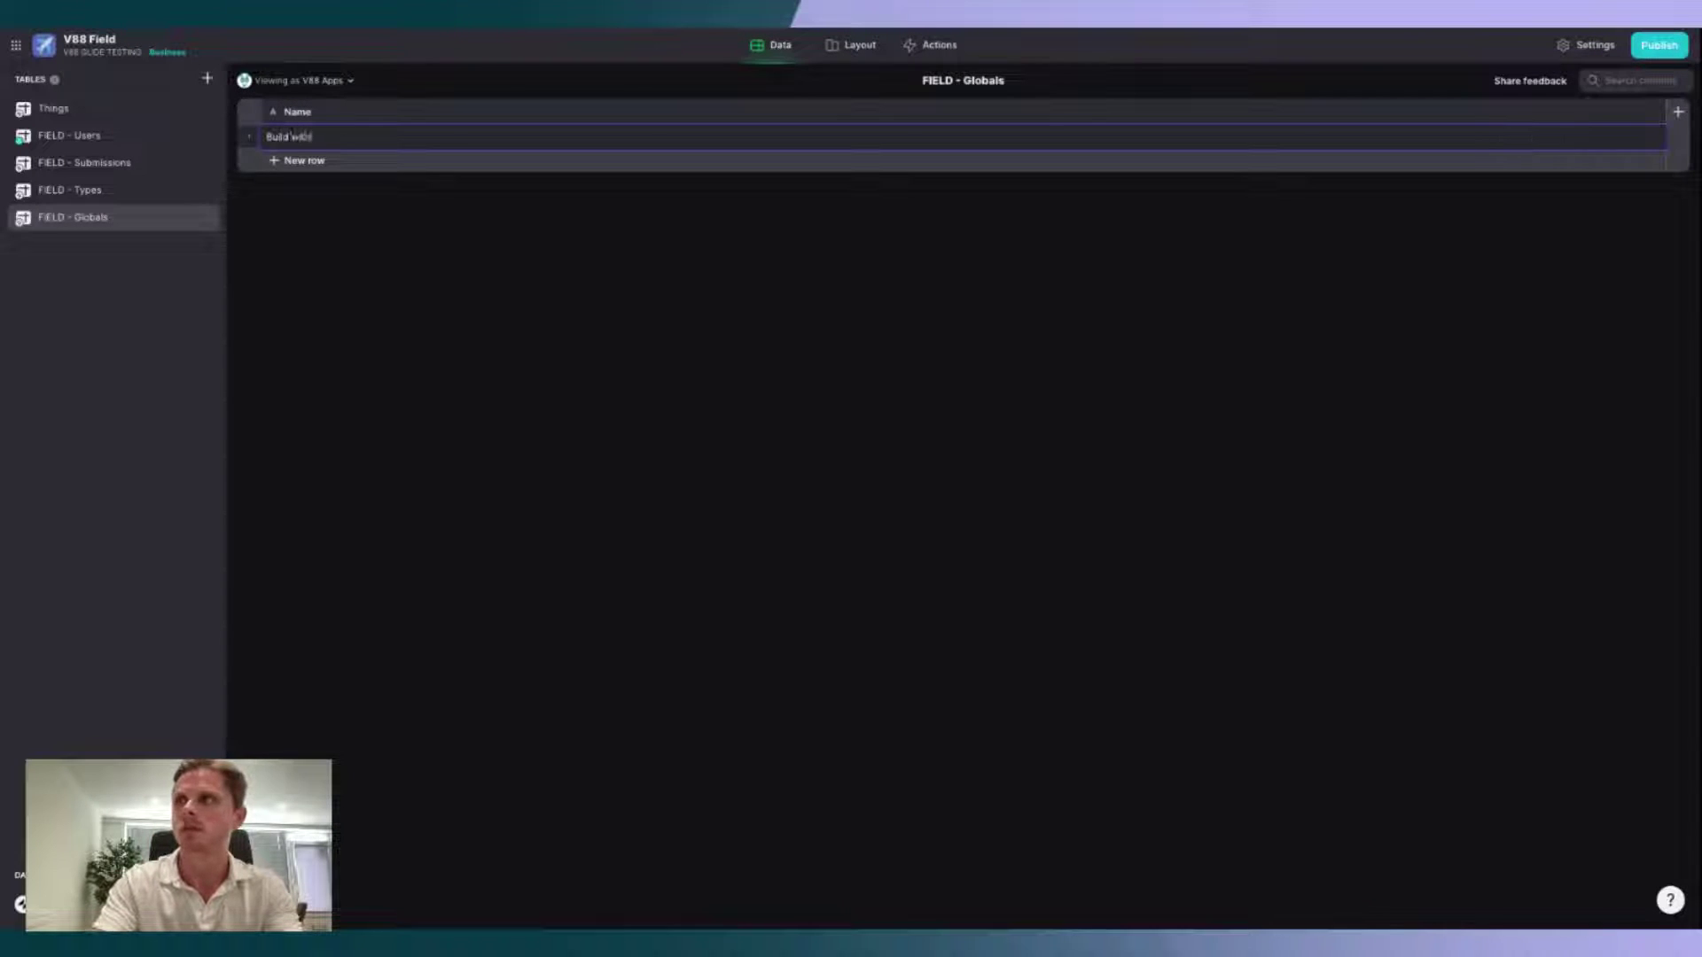
pyautogui.press('Return')
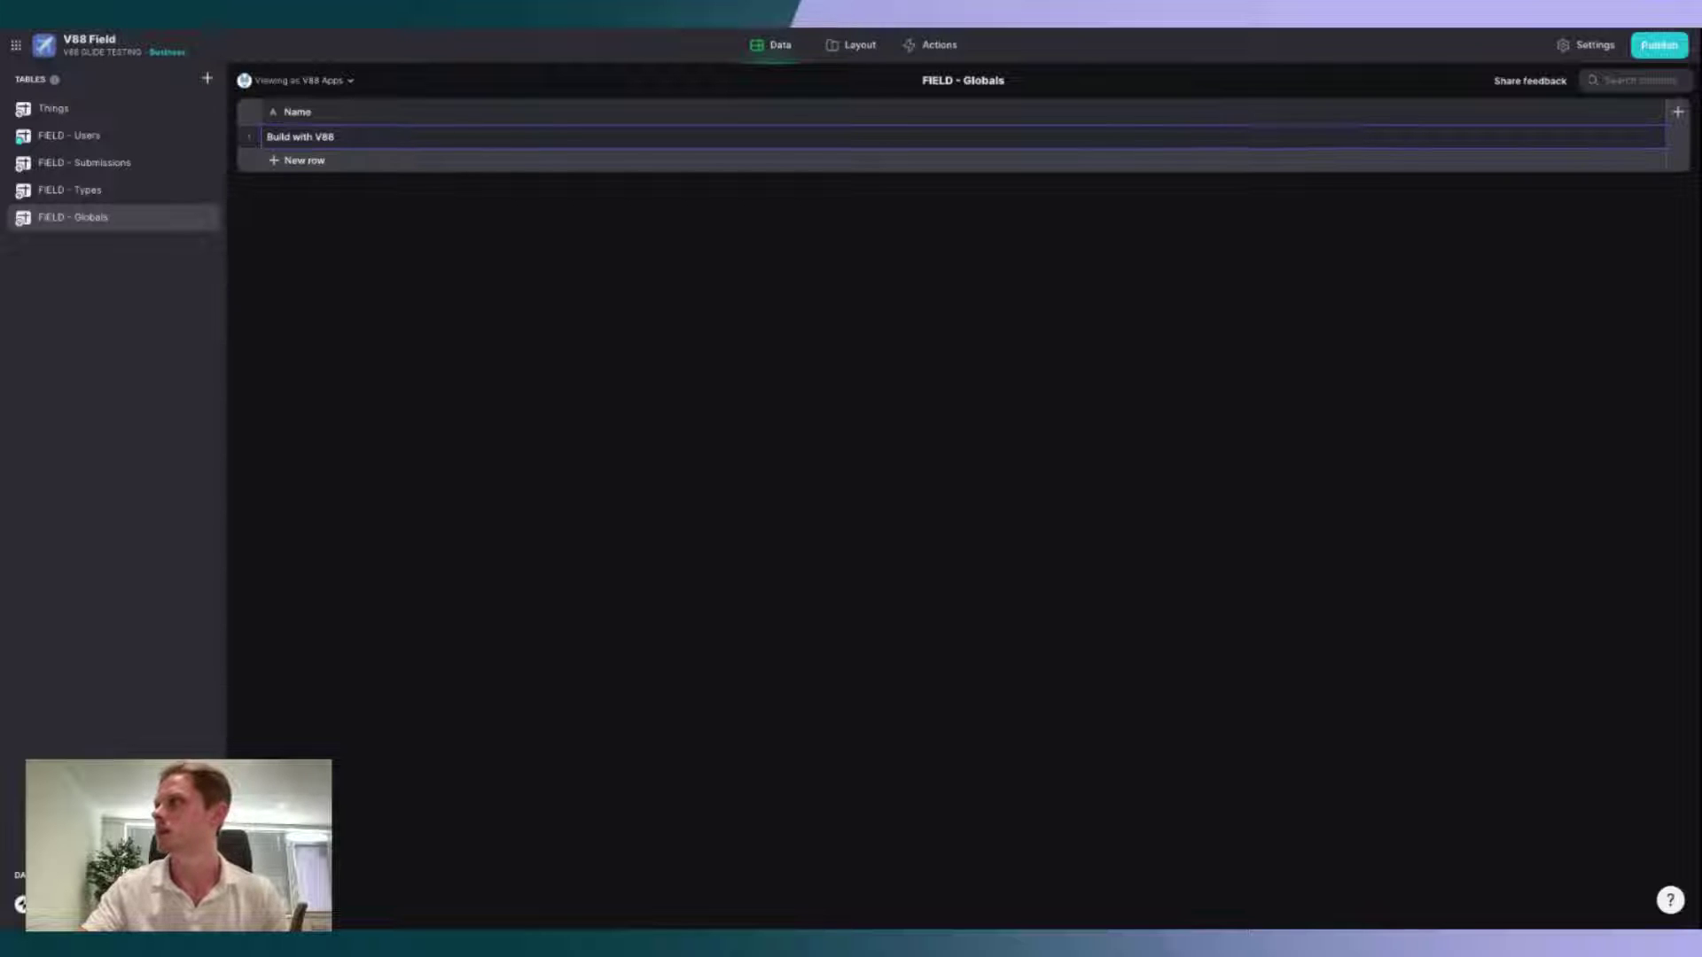
# Step: Add an Image column named Logo and upload a logo image into the row's Logo cell
pyautogui.click(1677, 112)
pyautogui.click(900, 182)
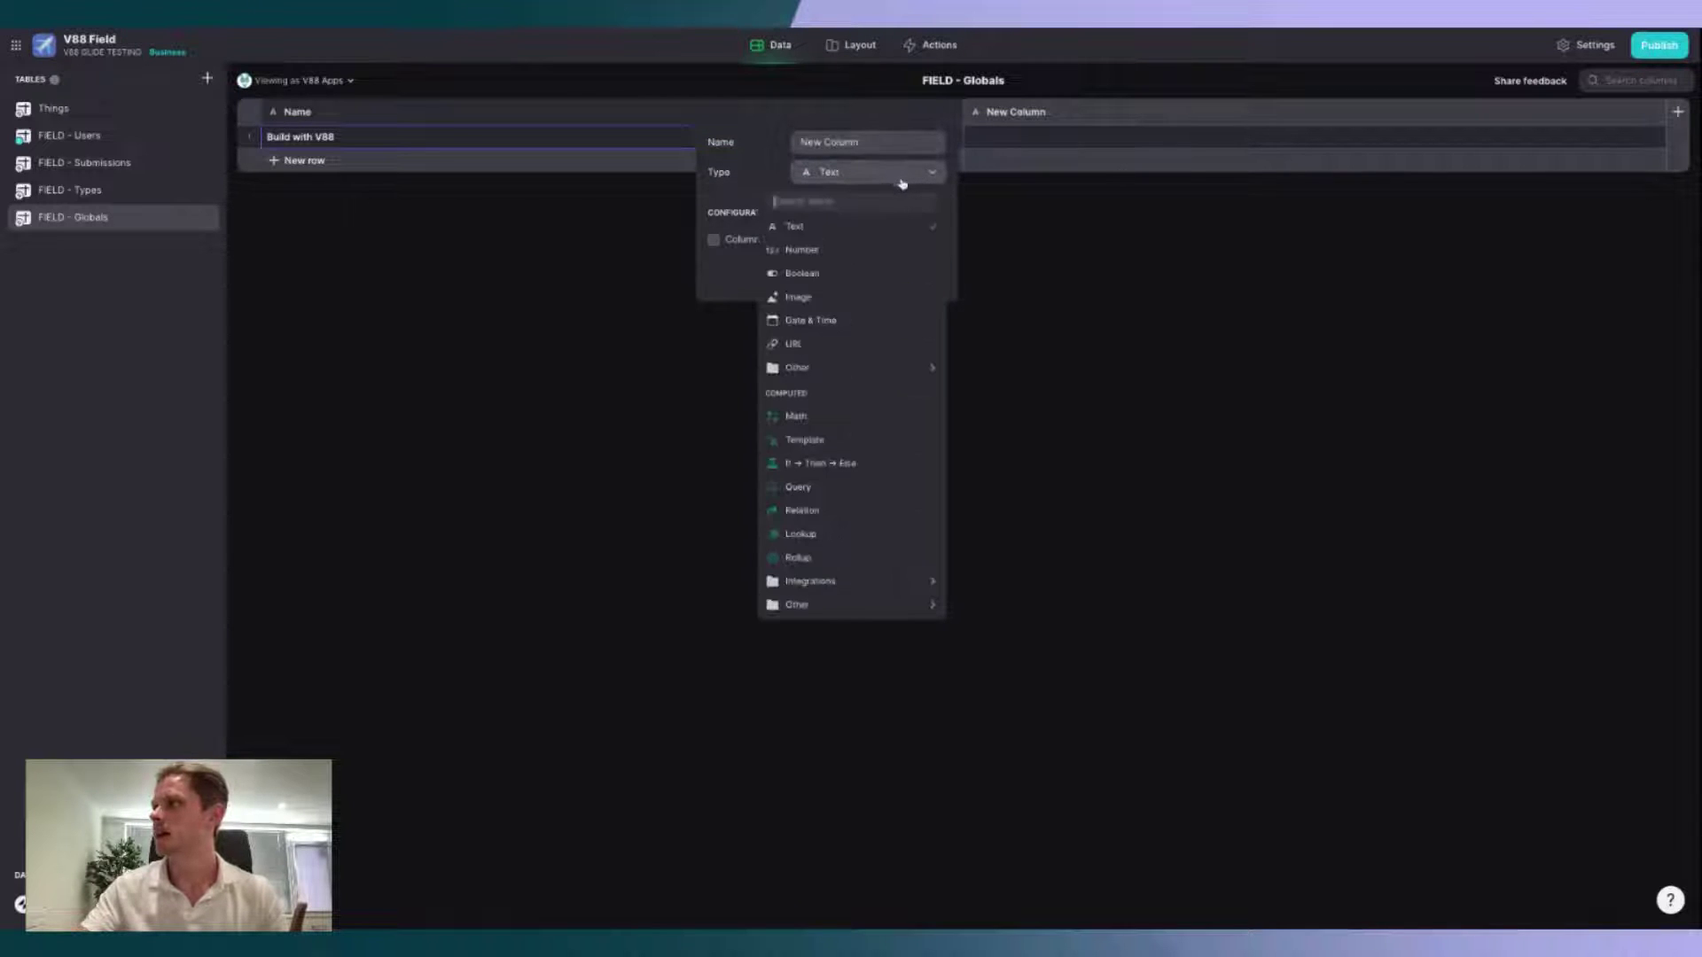
pyautogui.click(873, 292)
pyautogui.tripleClick(878, 146)
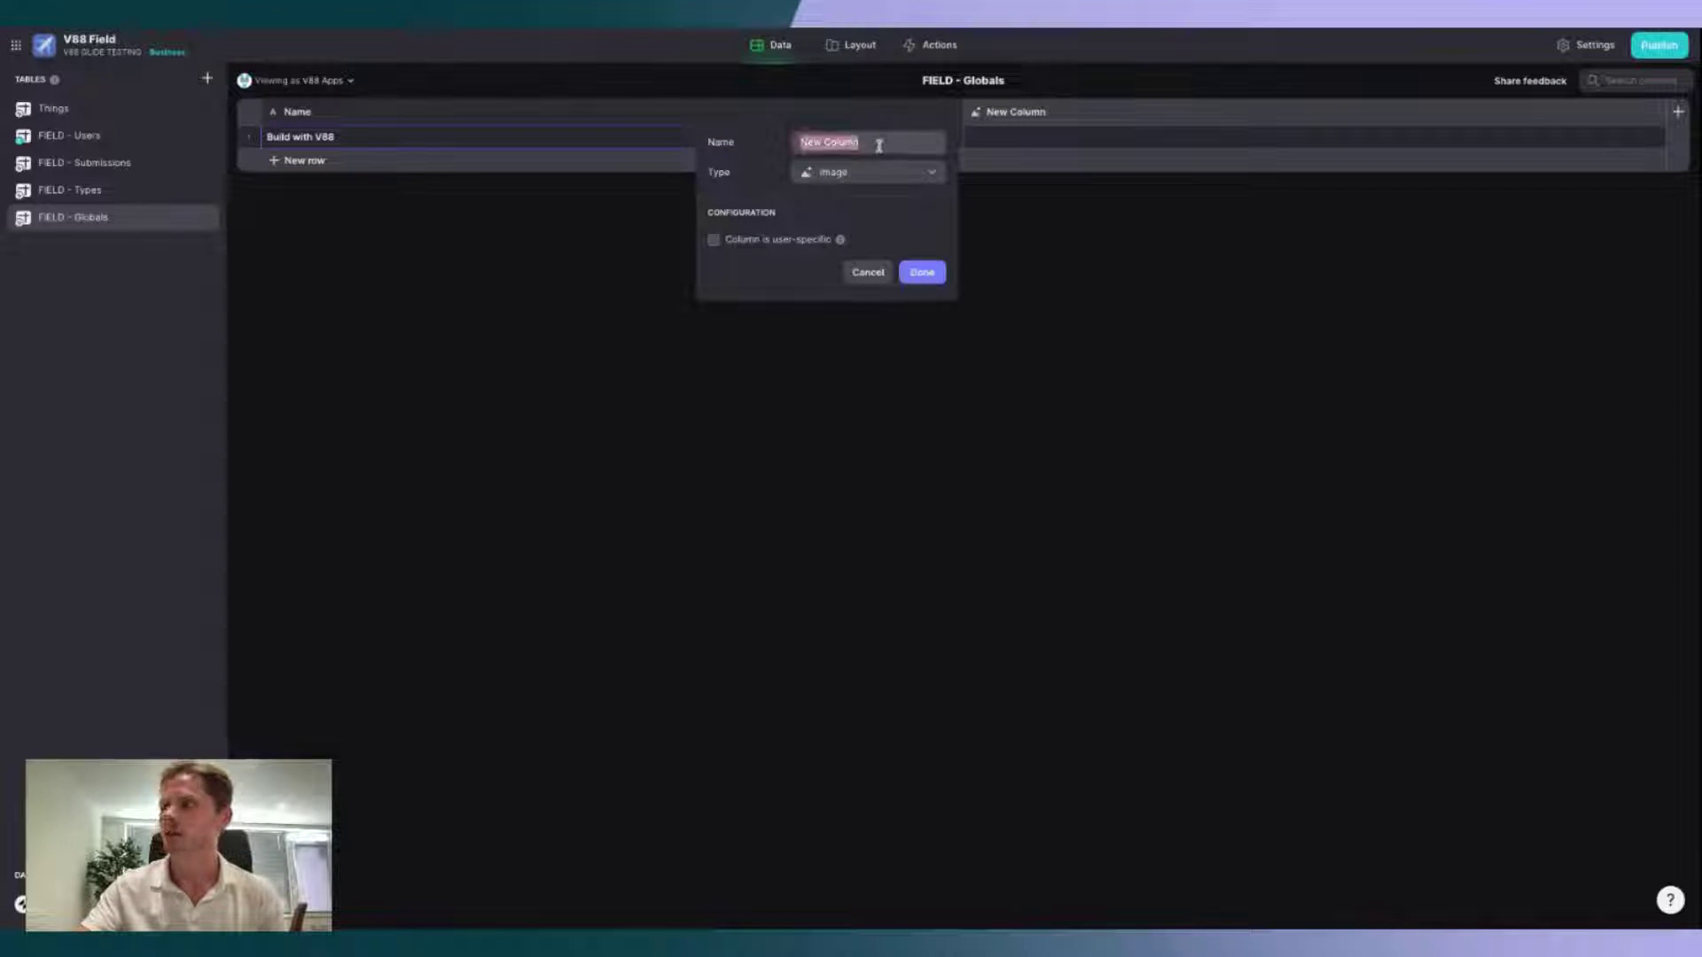
pyautogui.write('Logo')
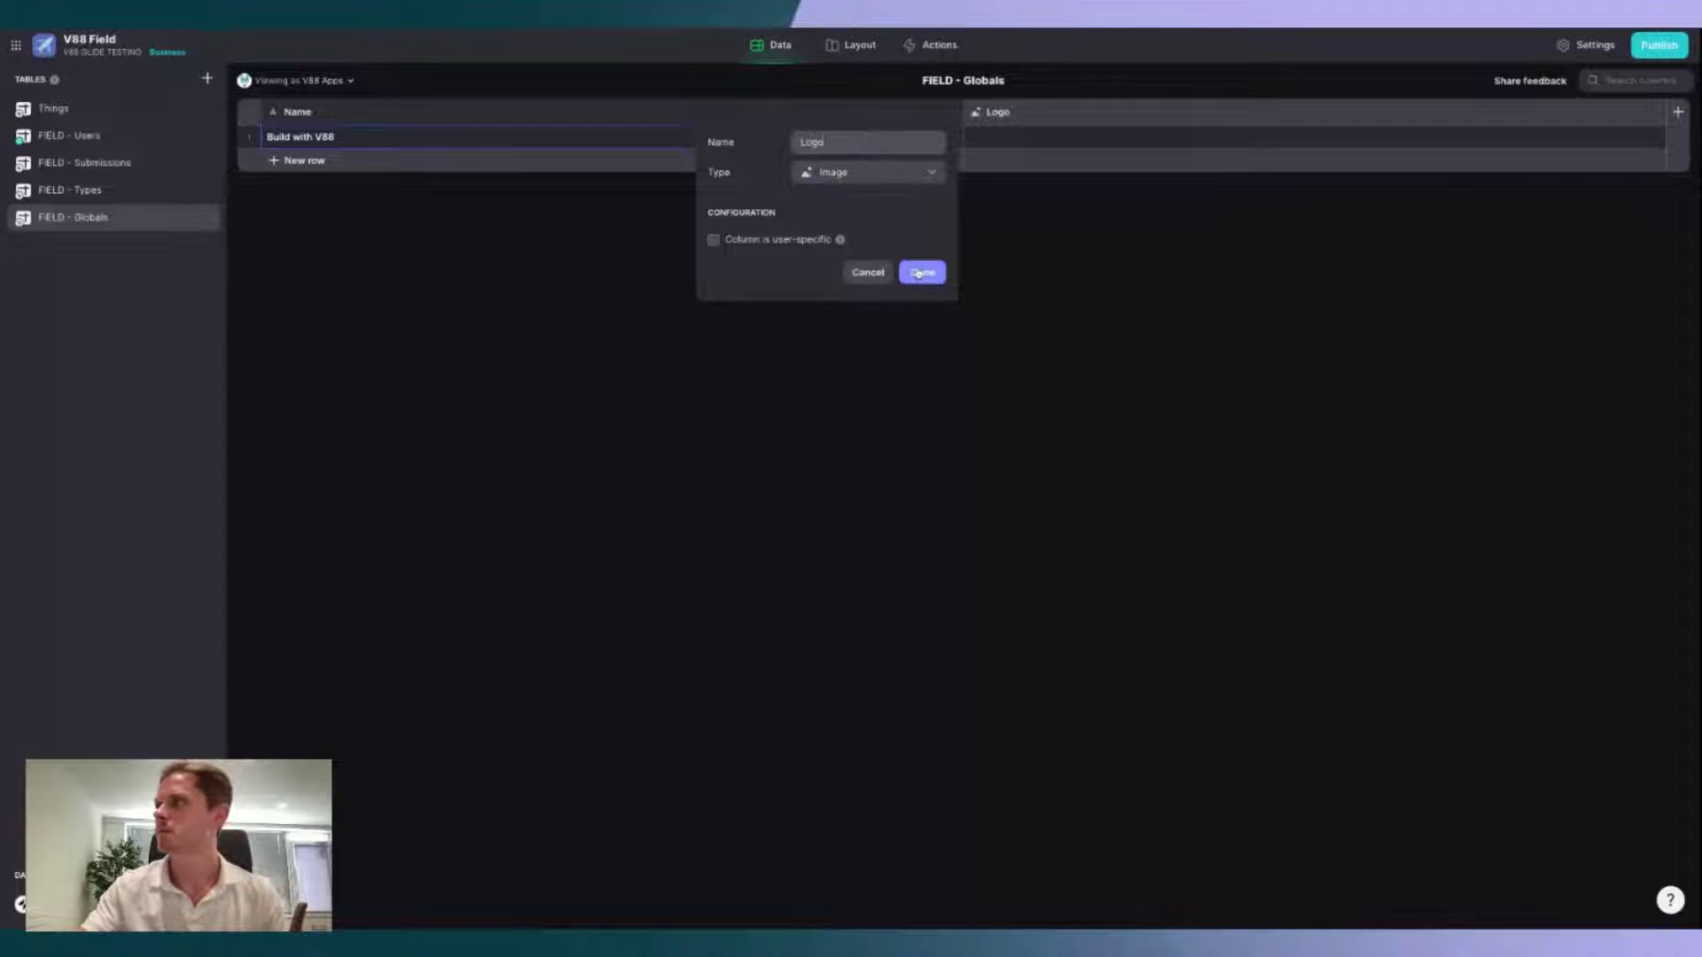
pyautogui.click(922, 272)
pyautogui.doubleClick(1053, 142)
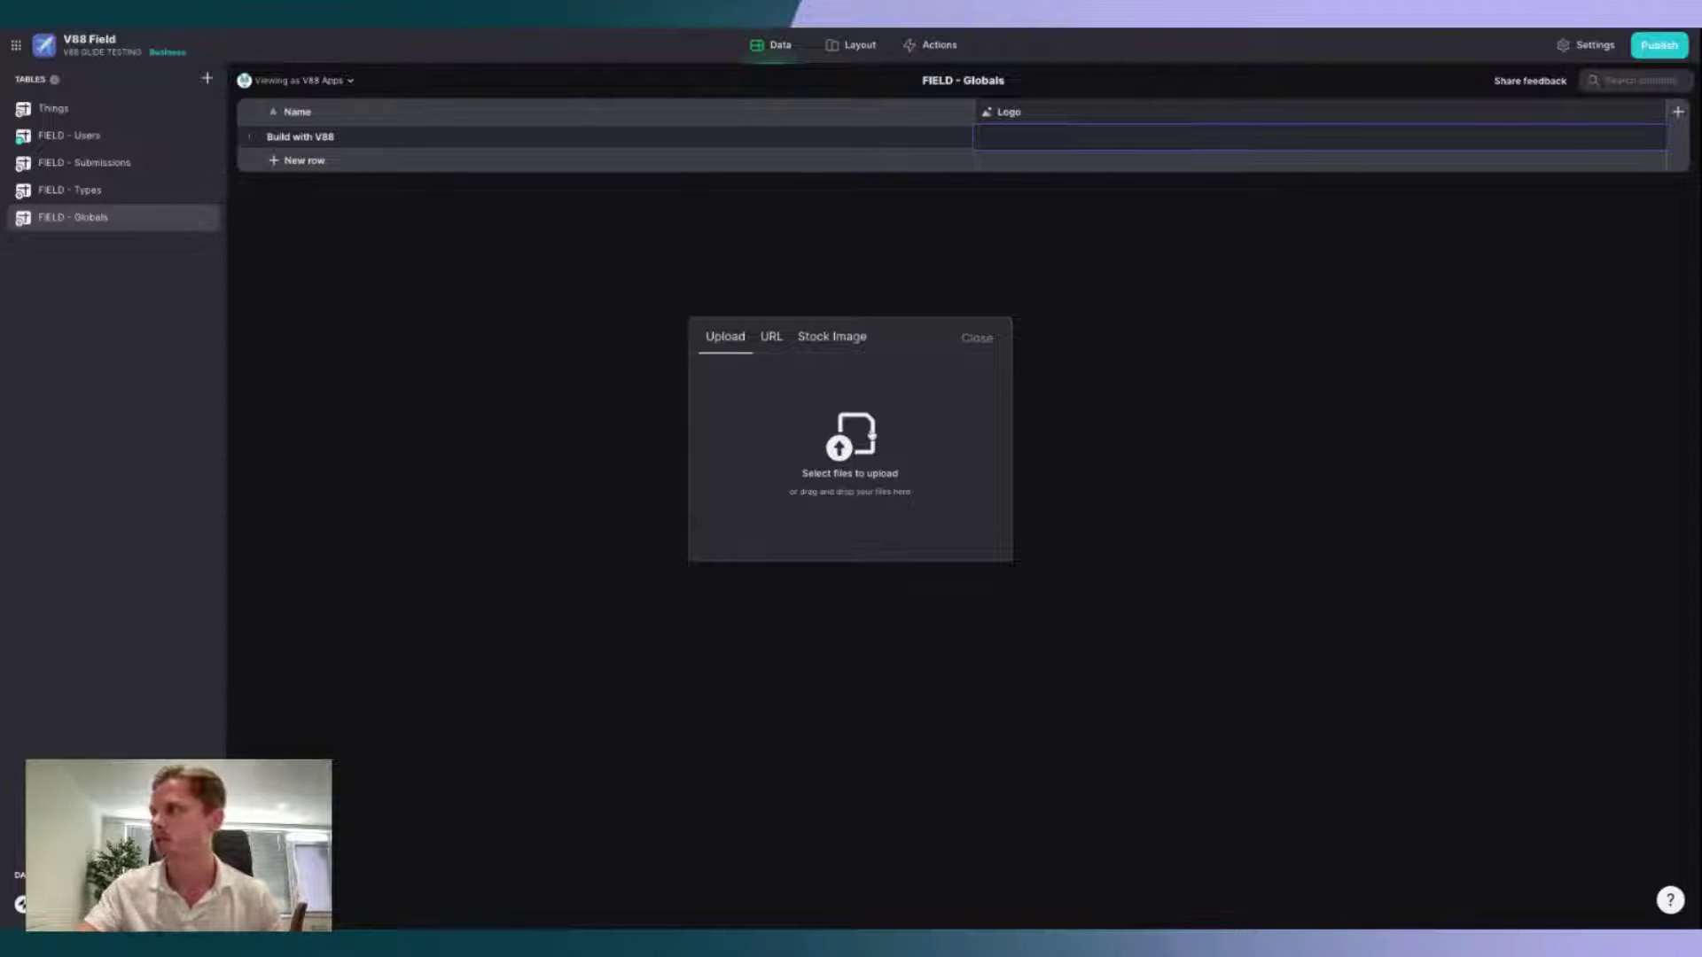
pyautogui.click(872, 436)
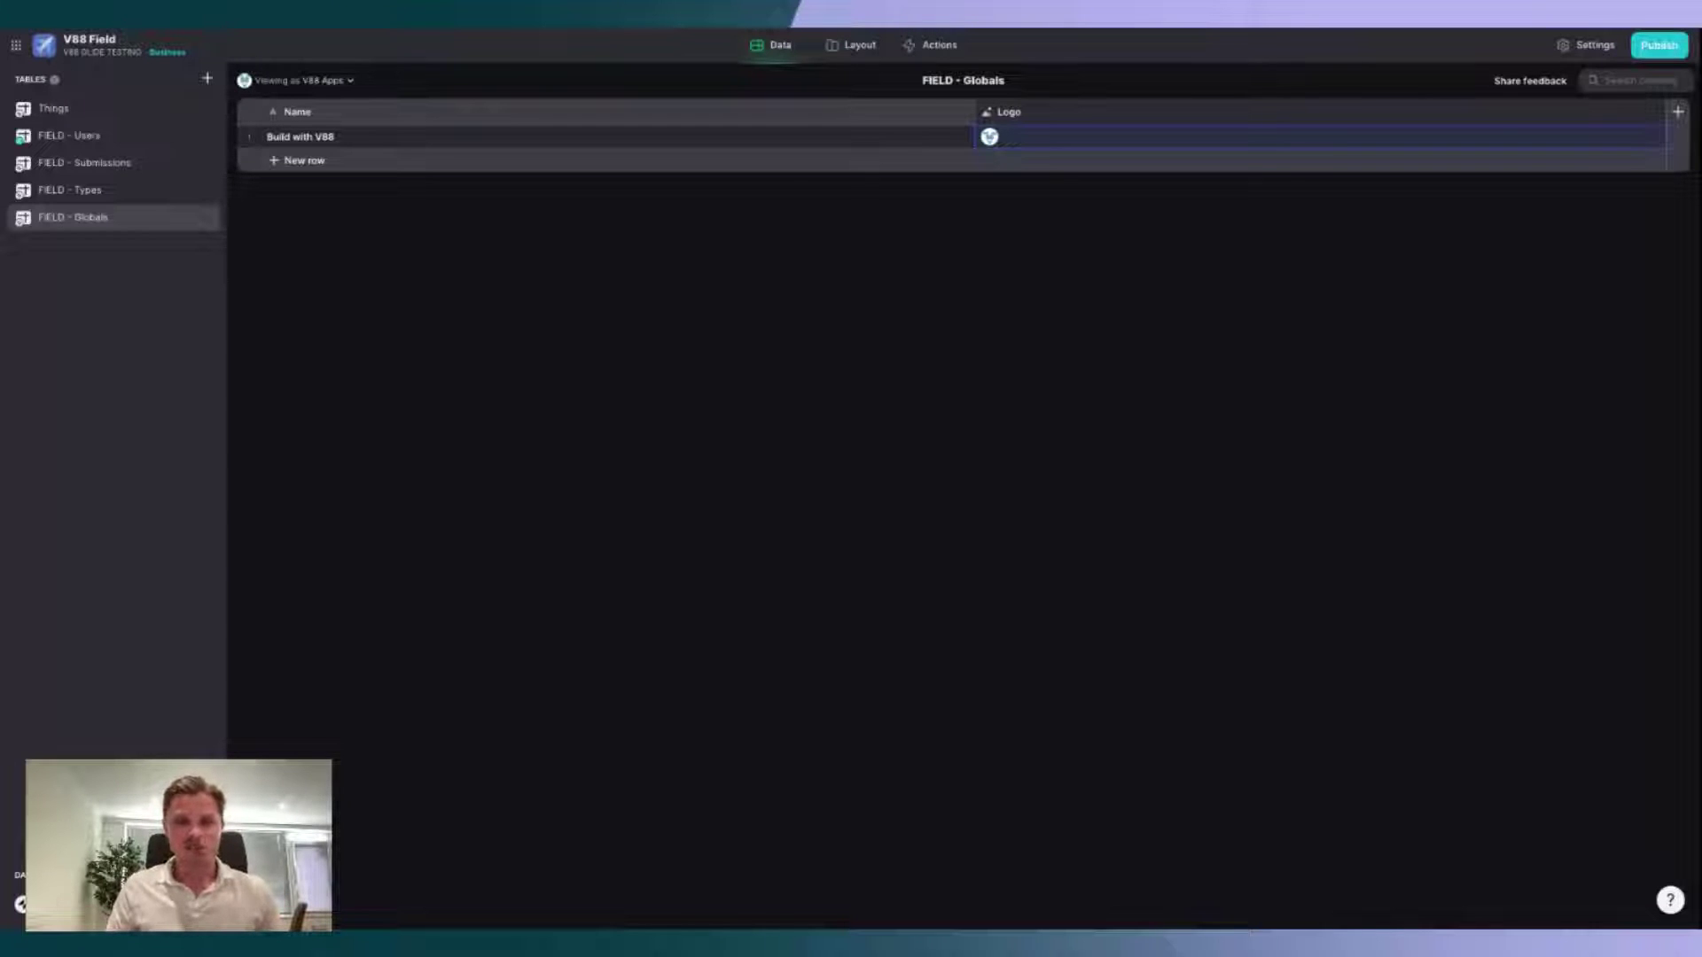
# Step: Permanently delete the Things table
pyautogui.click(91, 109)
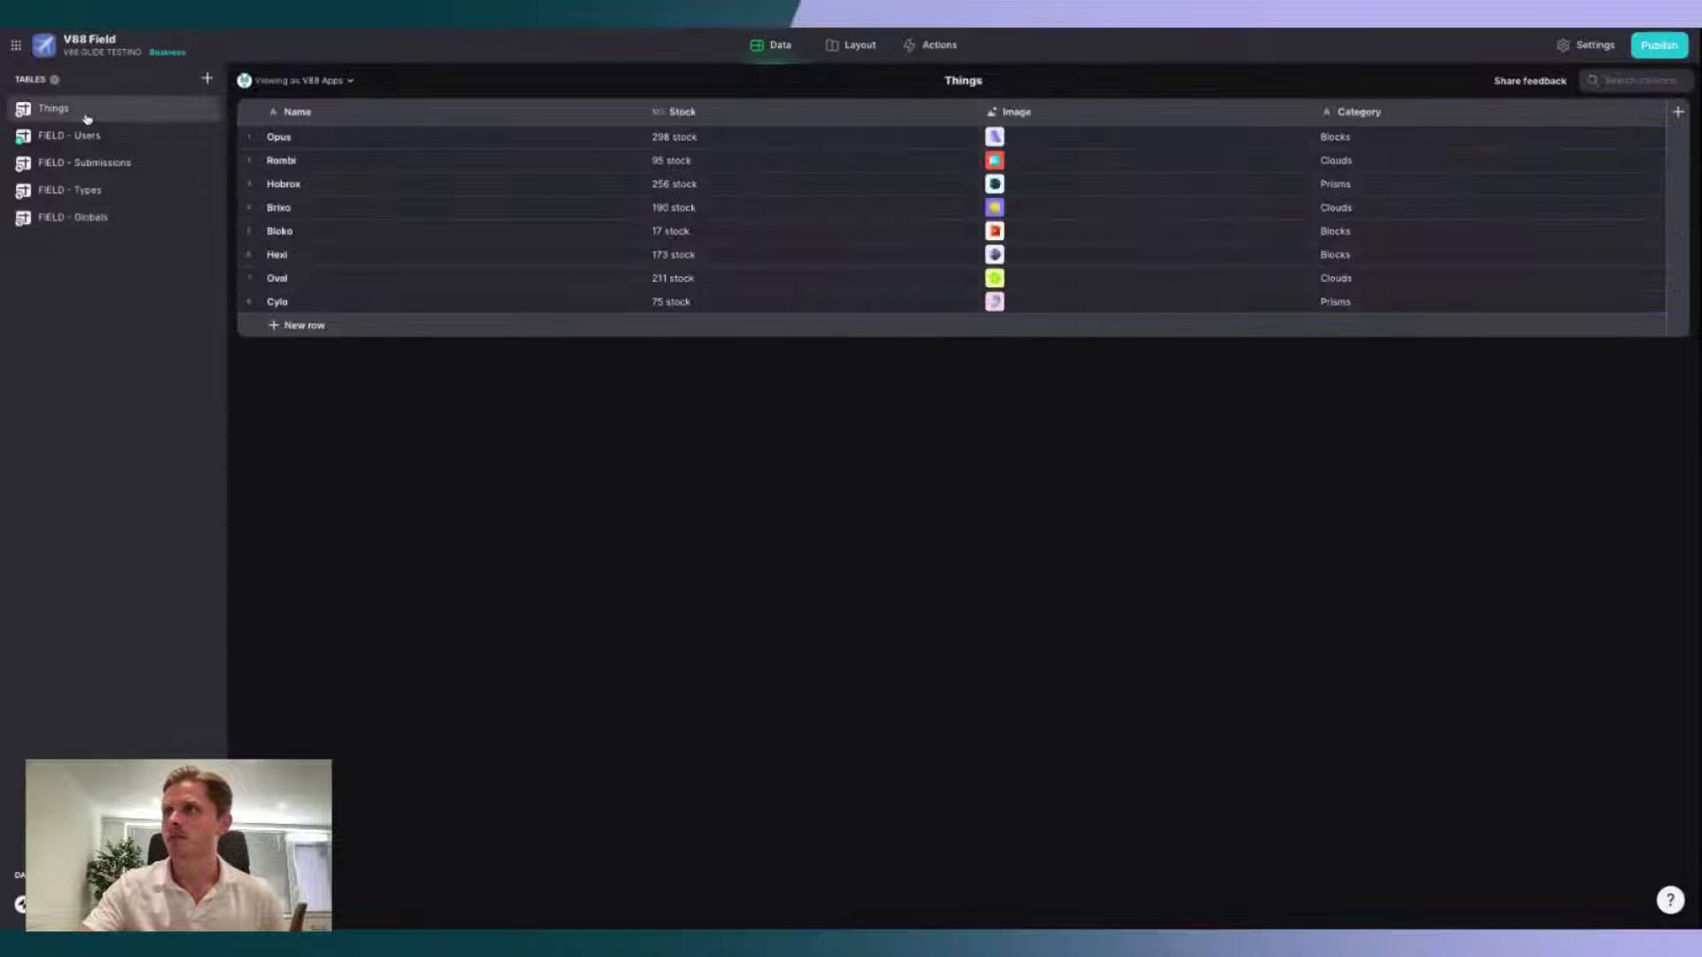
pyautogui.rightClick(86, 113)
pyautogui.click(133, 185)
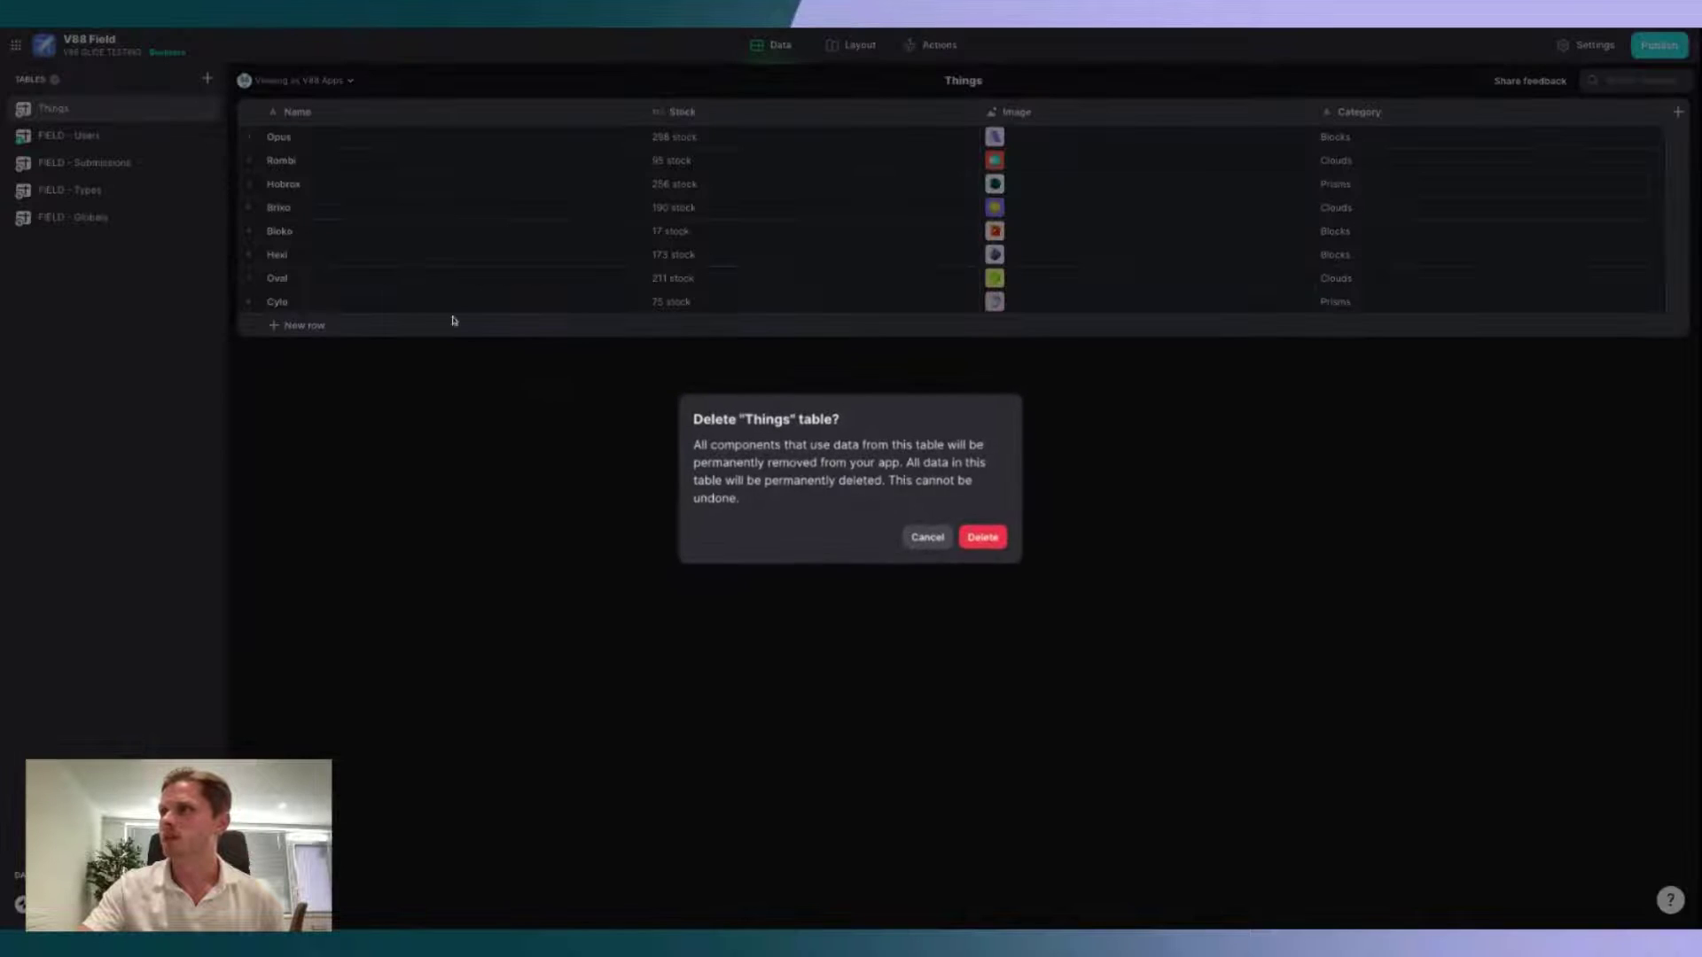
pyautogui.click(993, 537)
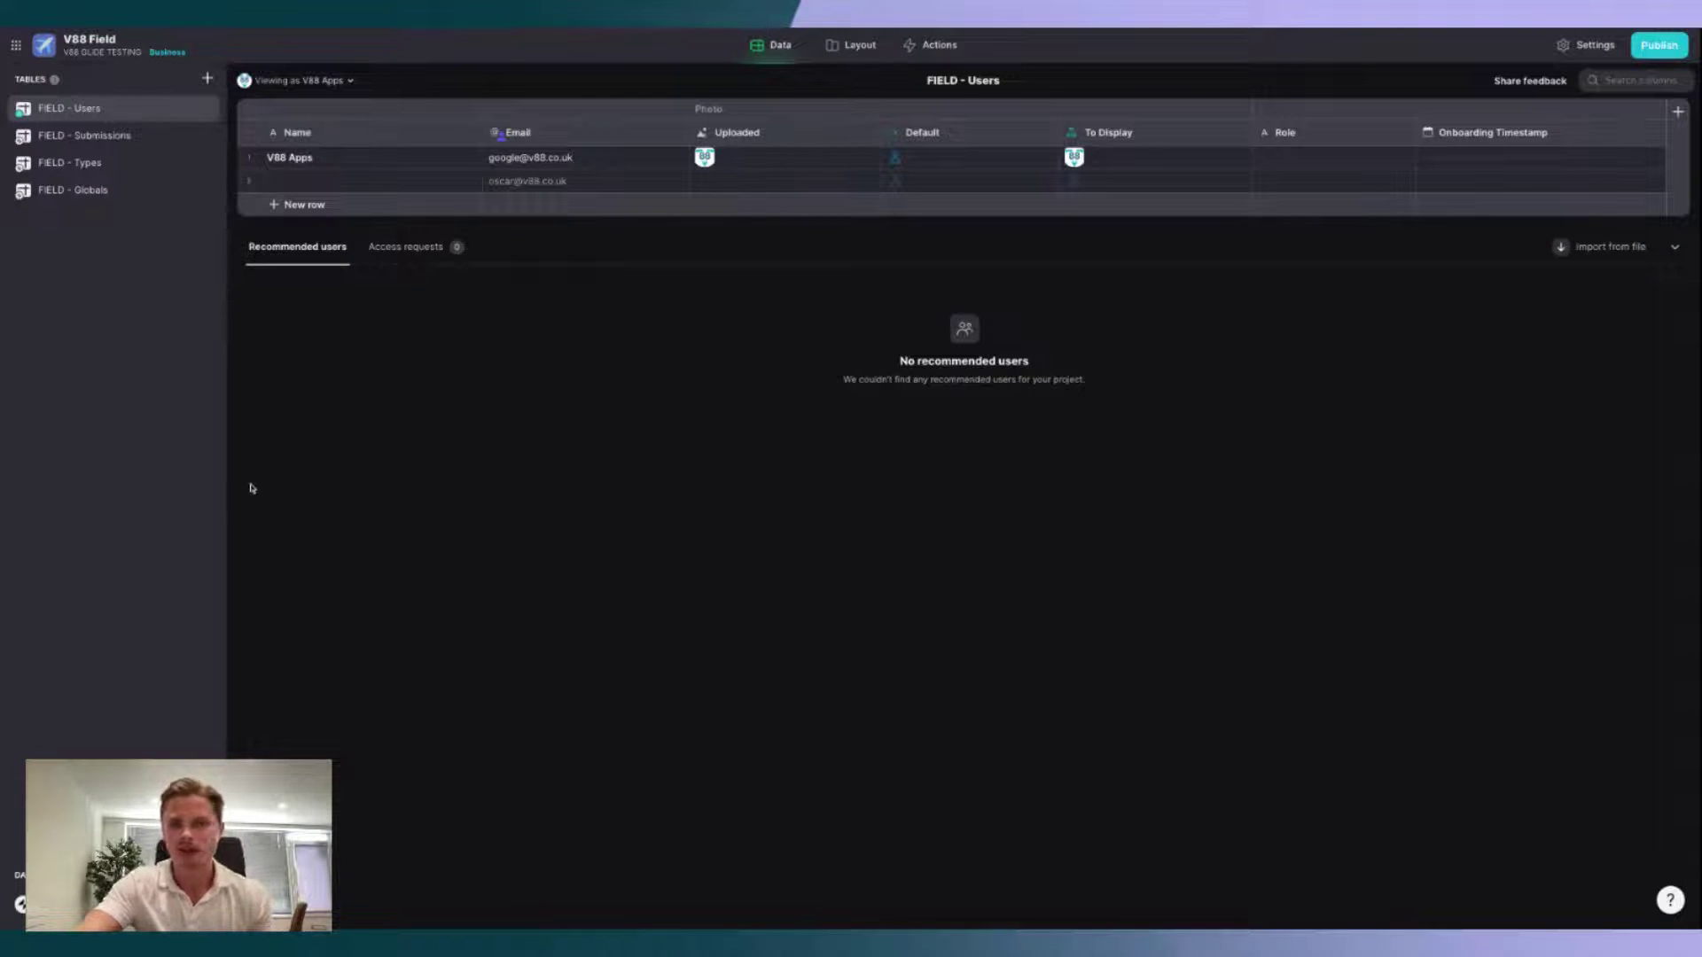
# Step: Review the FIELD - Submissions, Types and Globals tables, then switch to the Layout editor
pyautogui.click(102, 134)
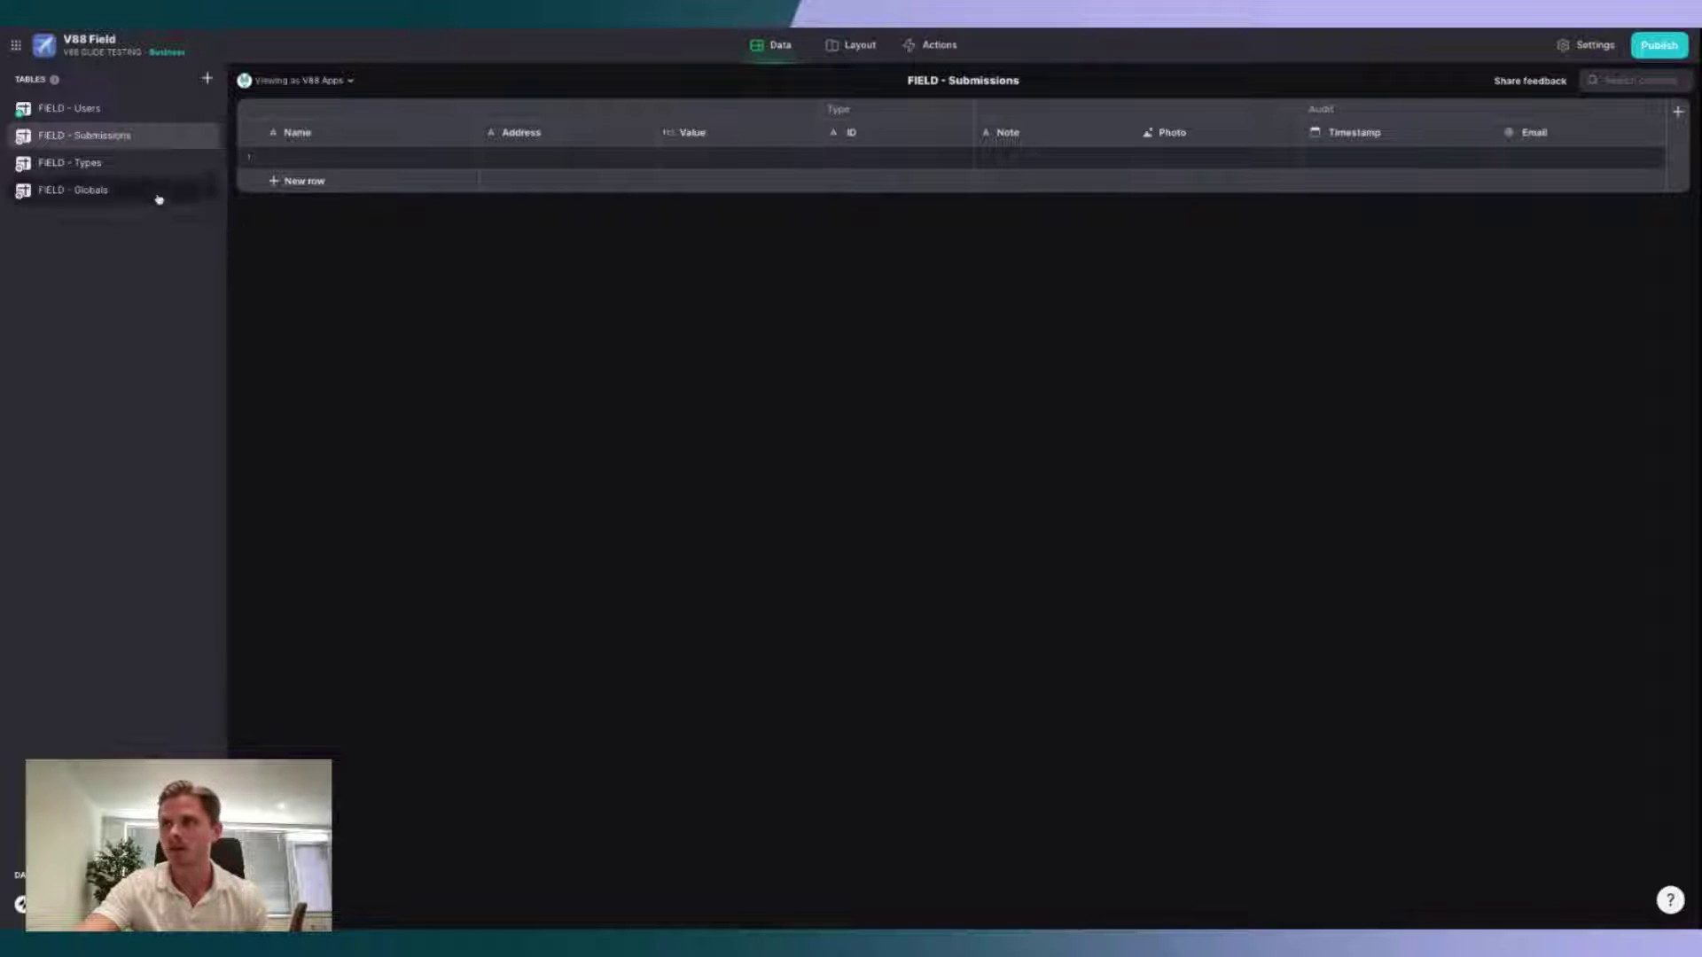
pyautogui.click(106, 161)
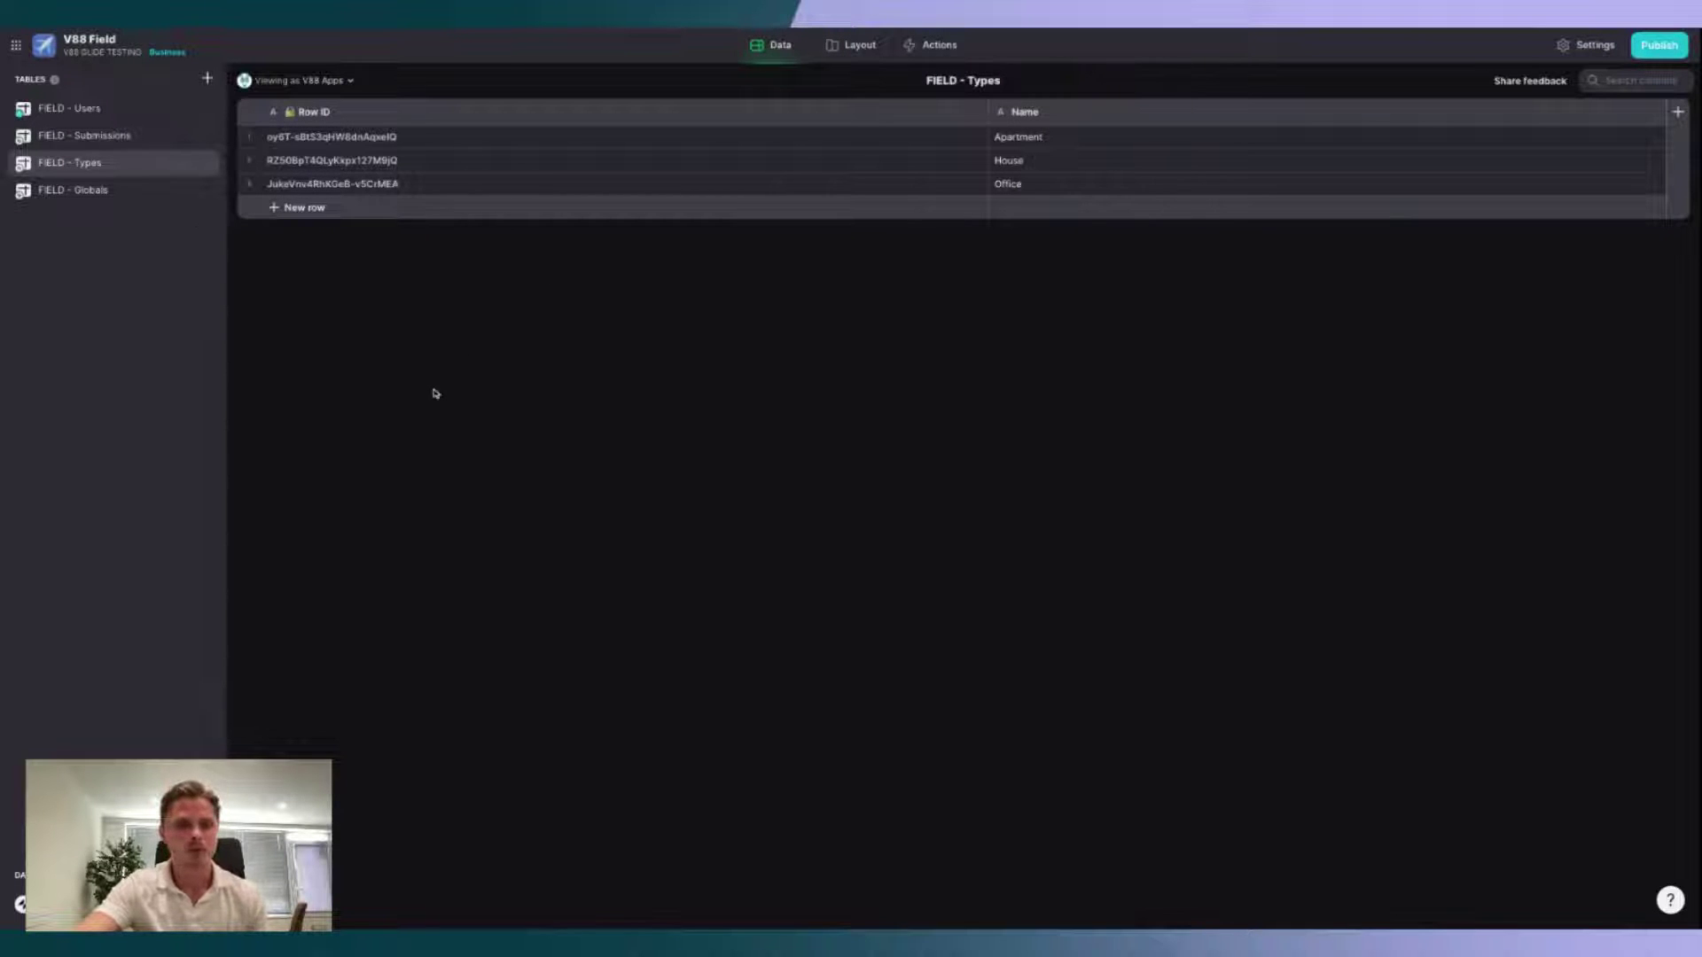
pyautogui.click(114, 191)
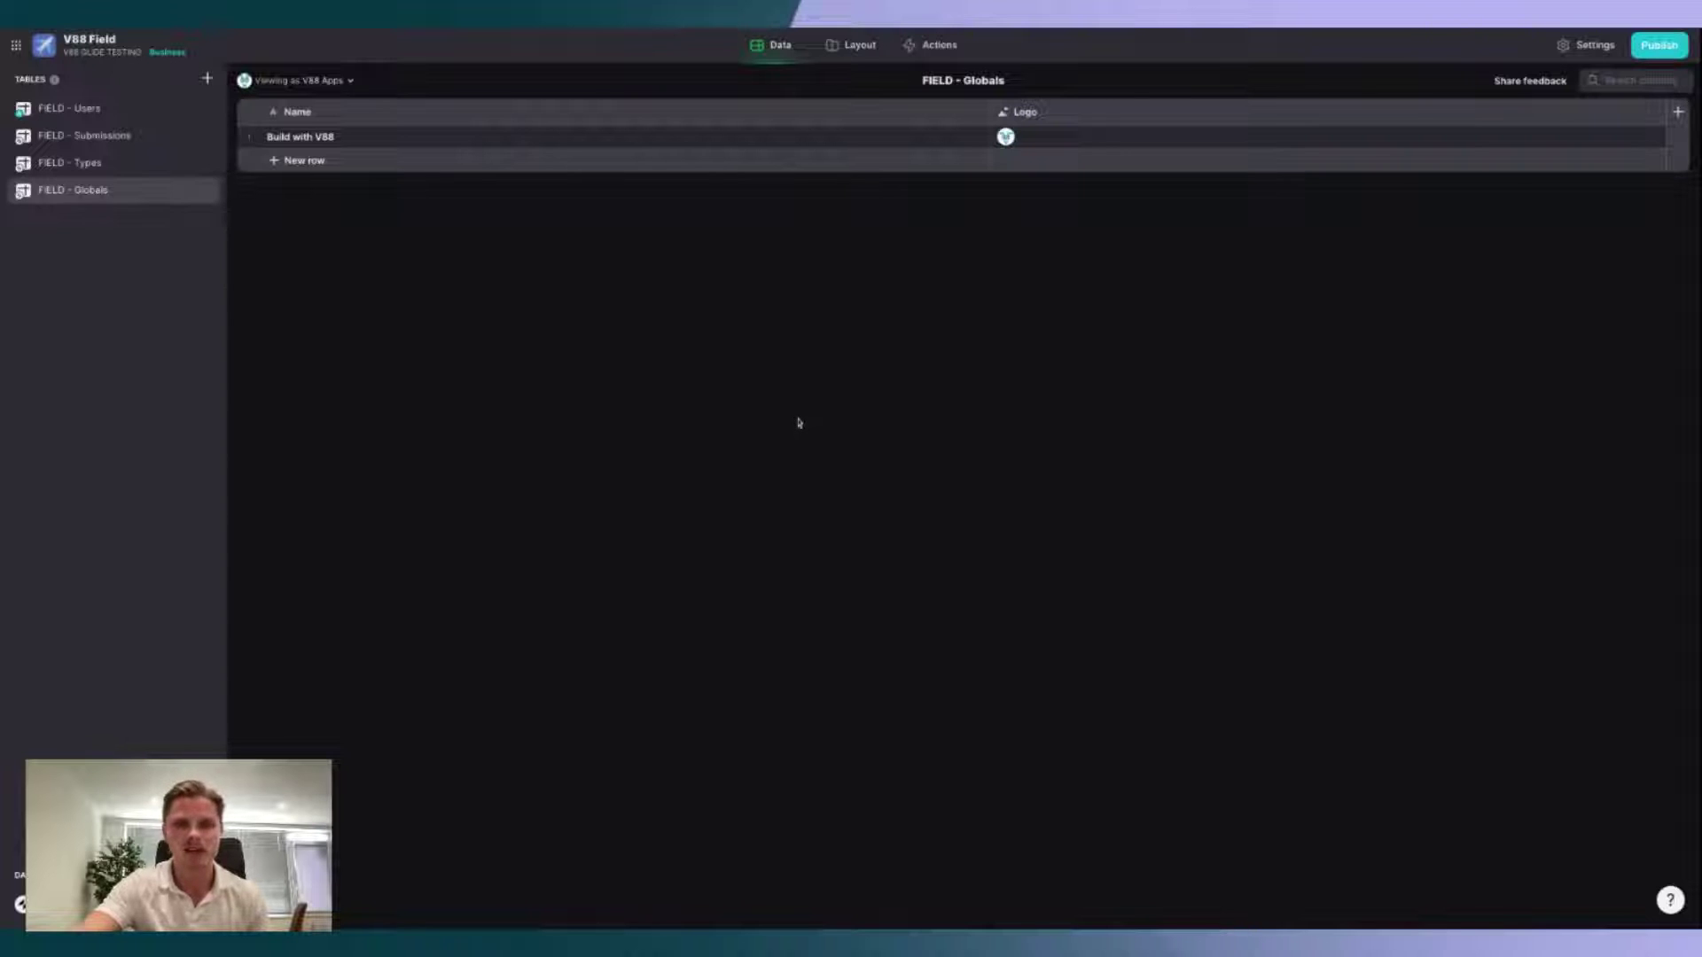
pyautogui.click(852, 49)
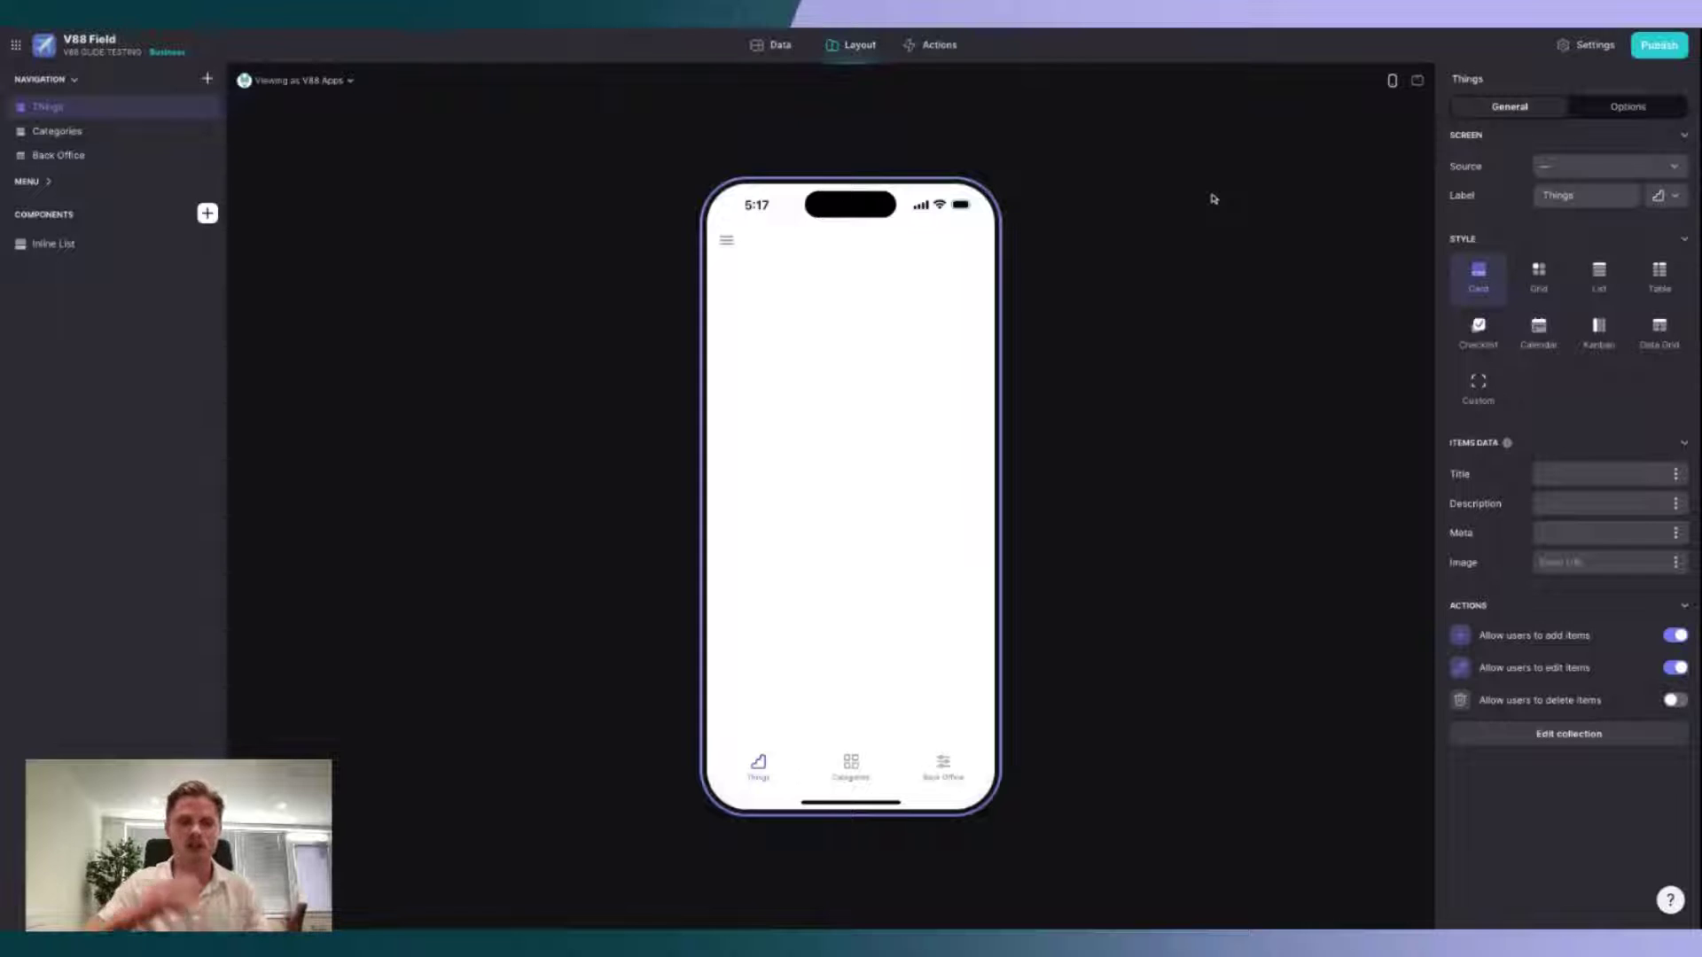
# Step: Replace the airplane app icon with the house-with-garden emoji, found by searching 'house'
pyautogui.click(1589, 46)
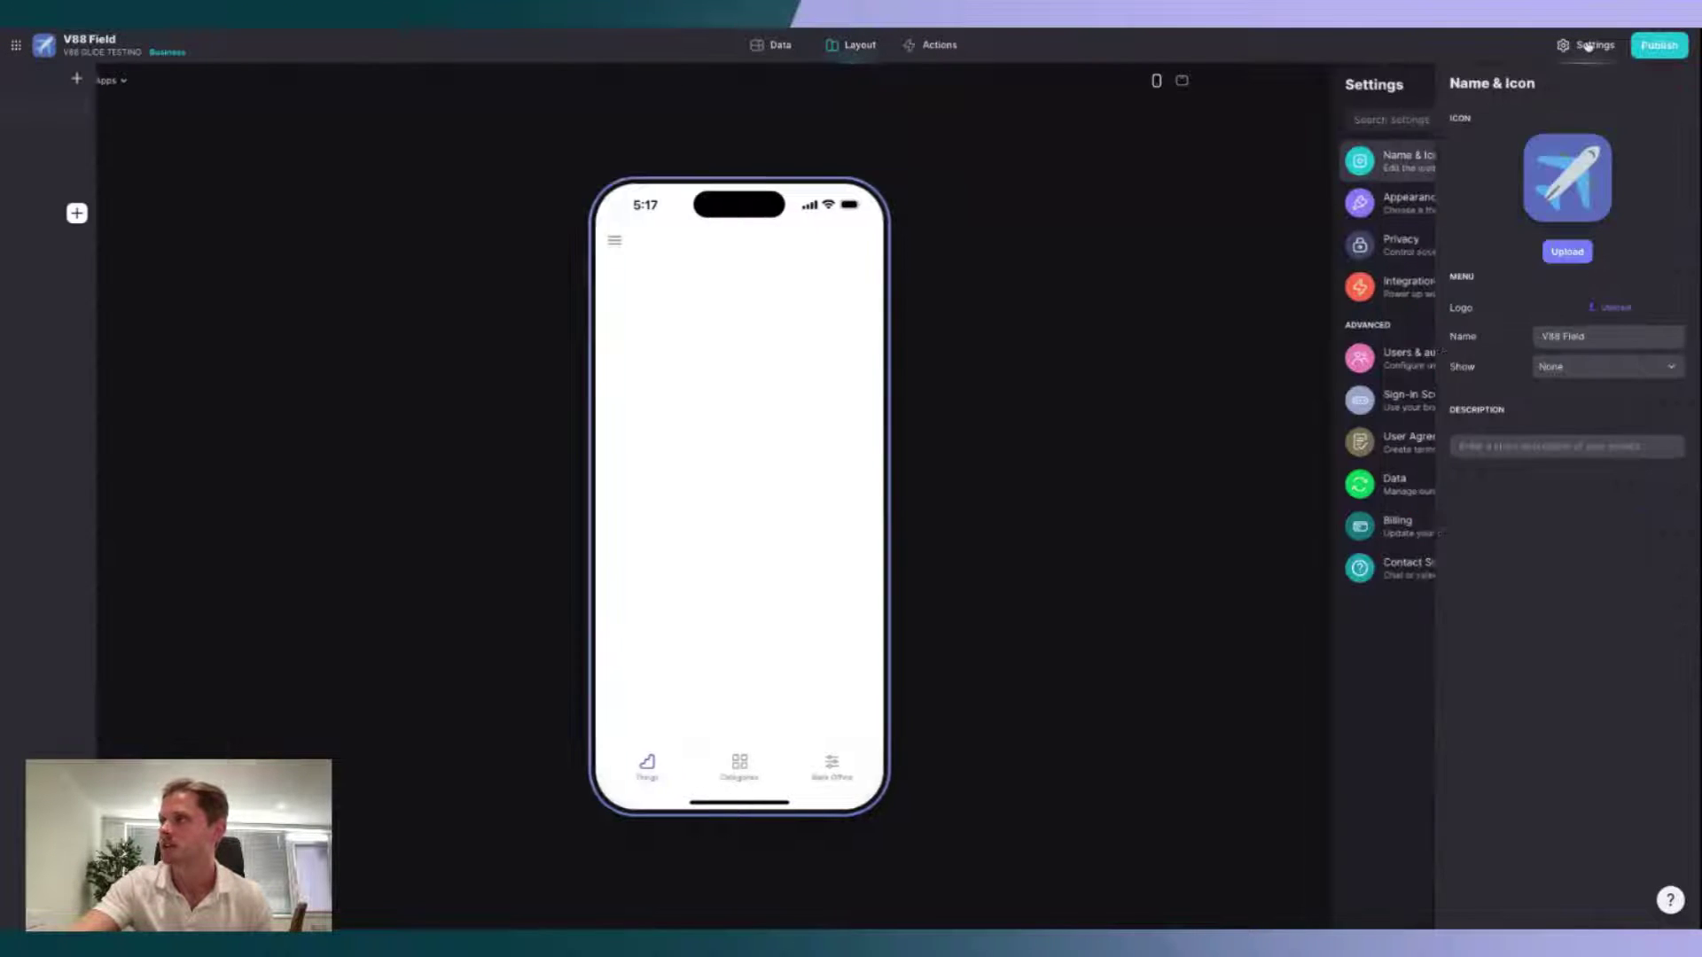
pyautogui.click(1567, 182)
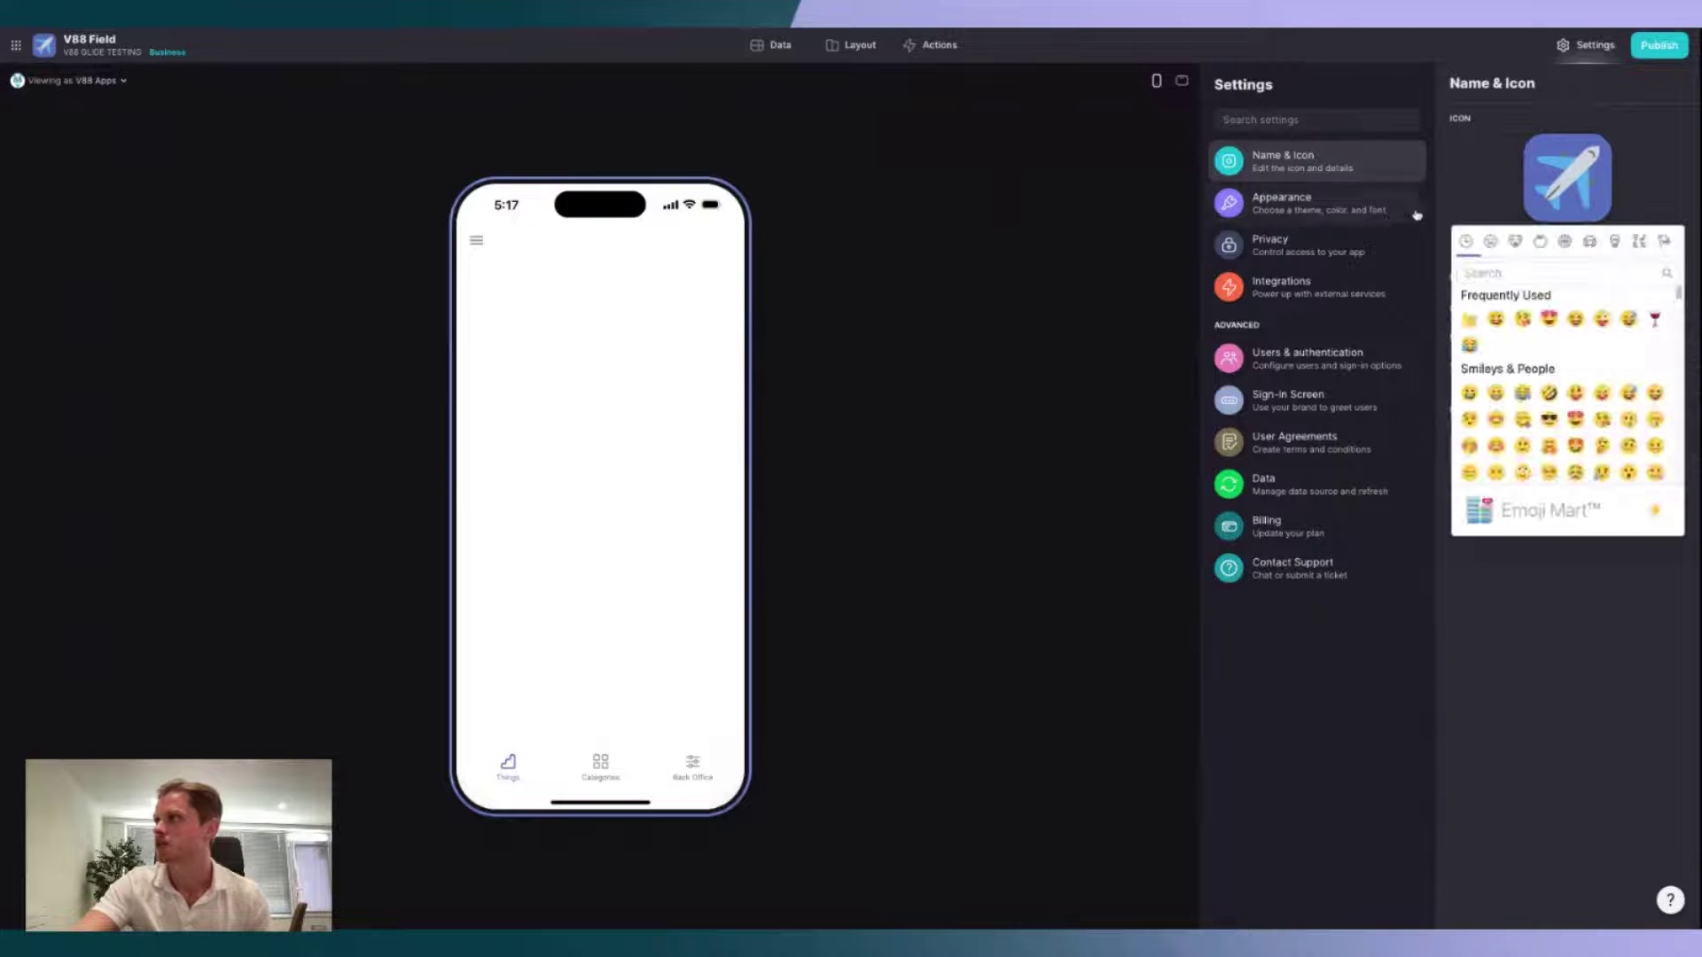
pyautogui.write('hour')
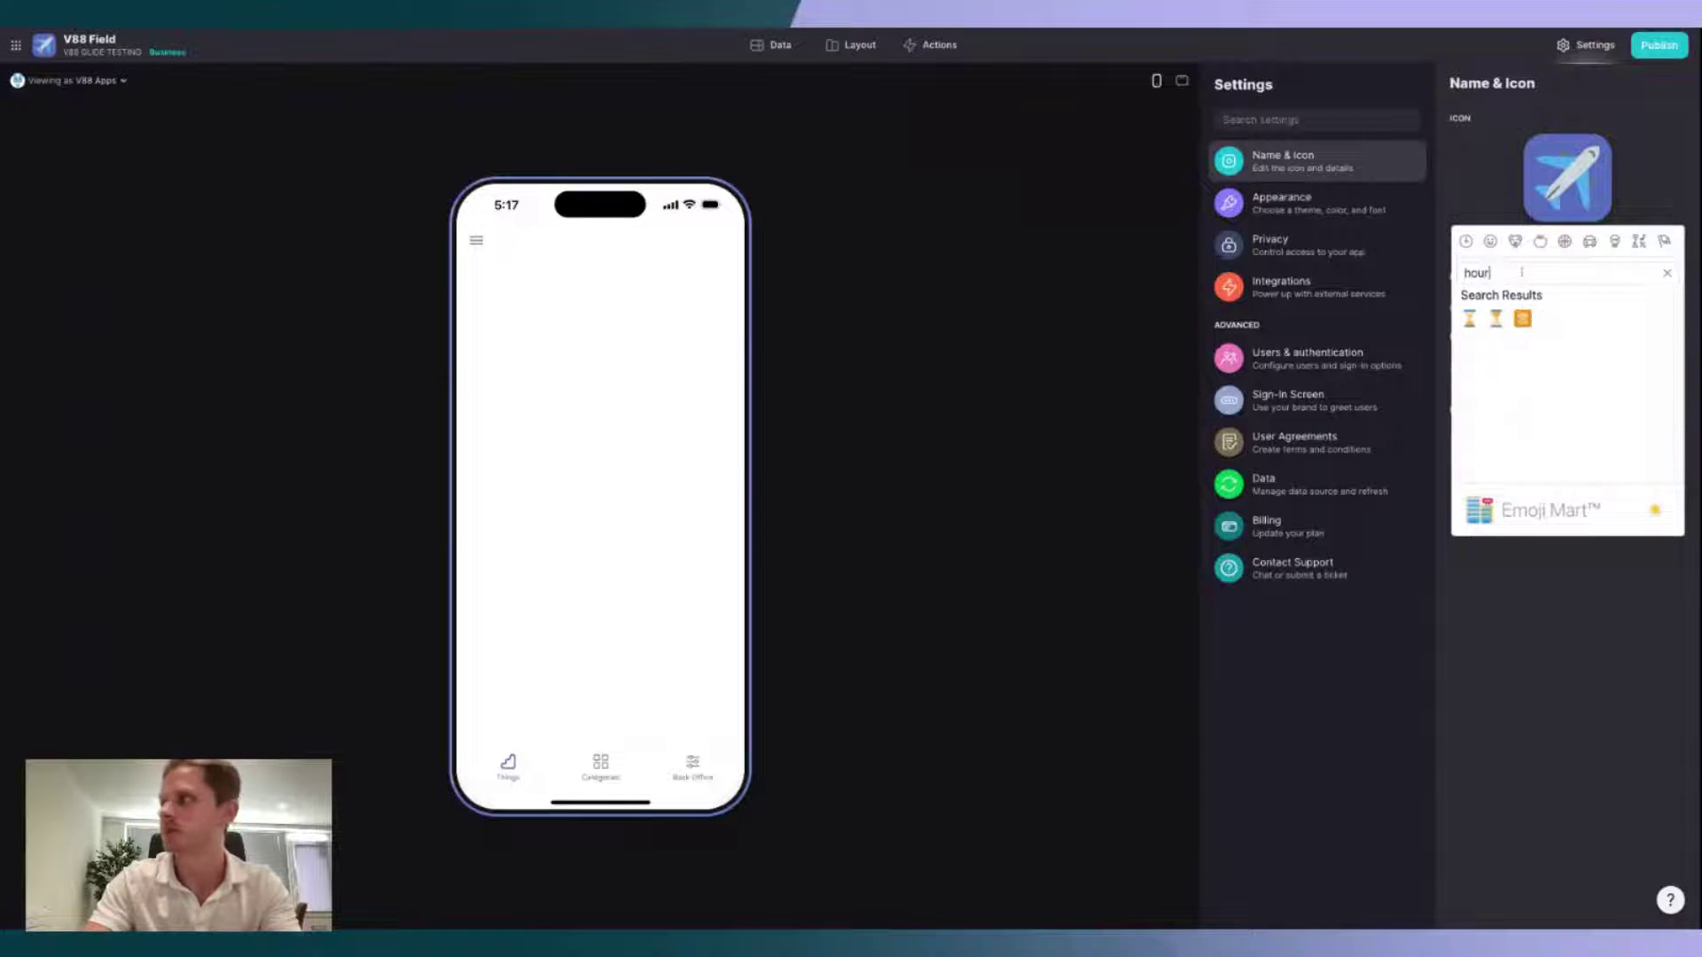
pyautogui.write('s')
pyautogui.press('BackSpace')
pyautogui.press('BackSpace')
pyautogui.write('se')
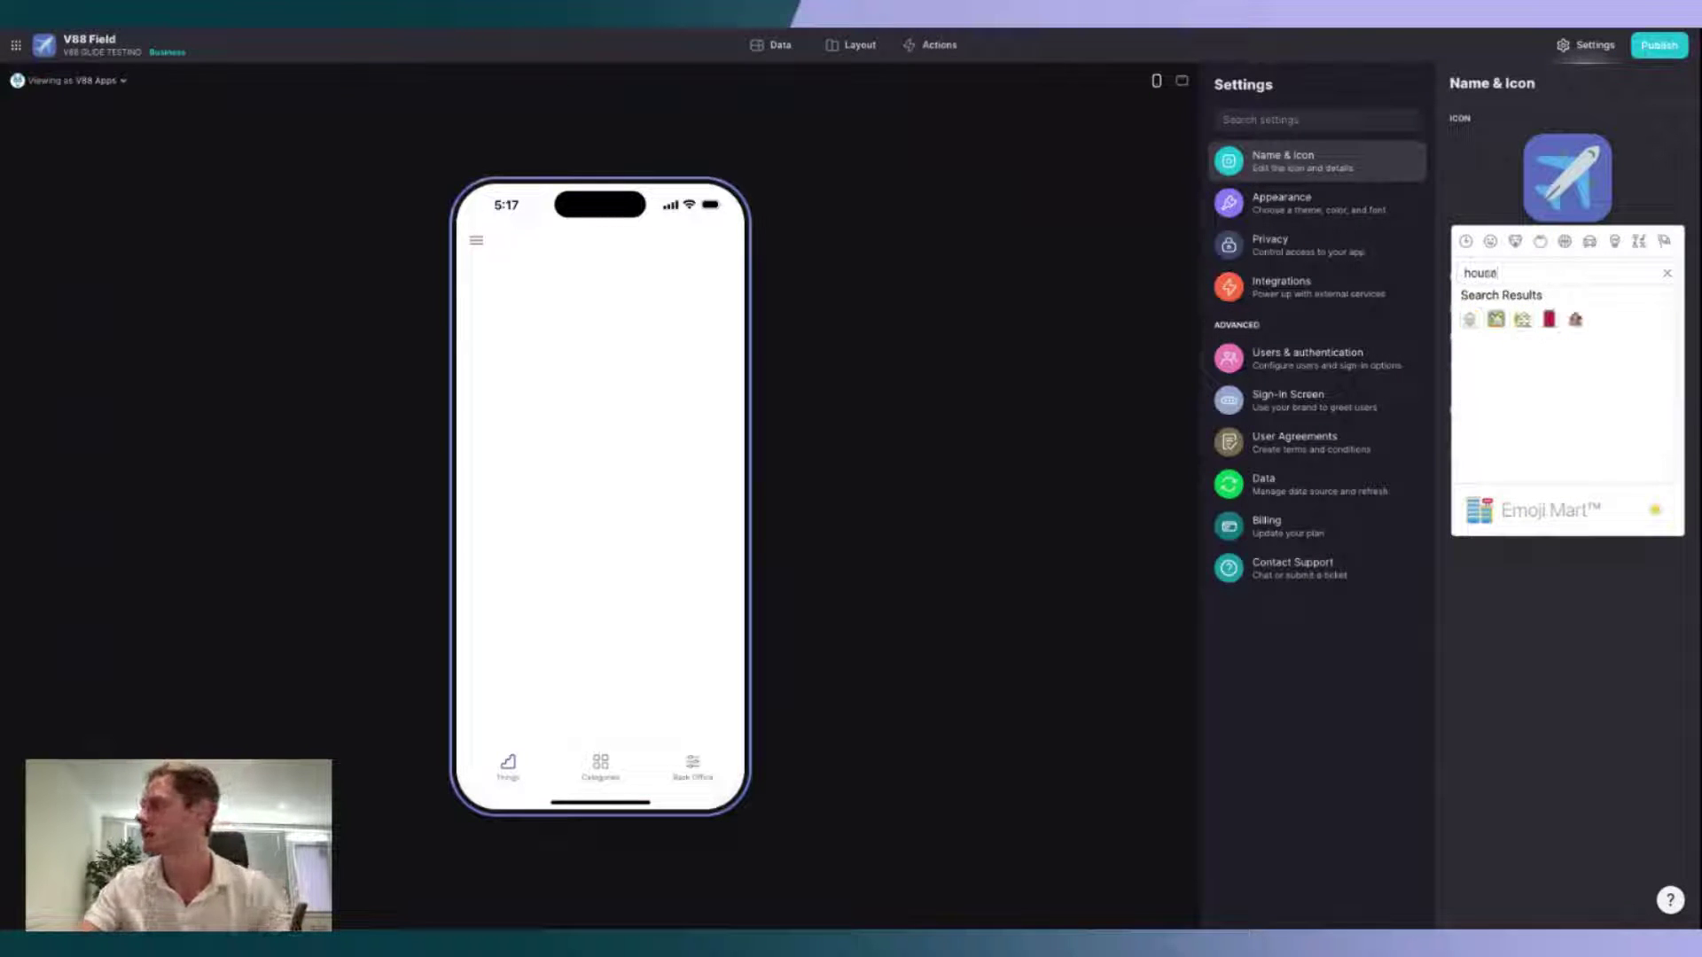
pyautogui.click(1523, 320)
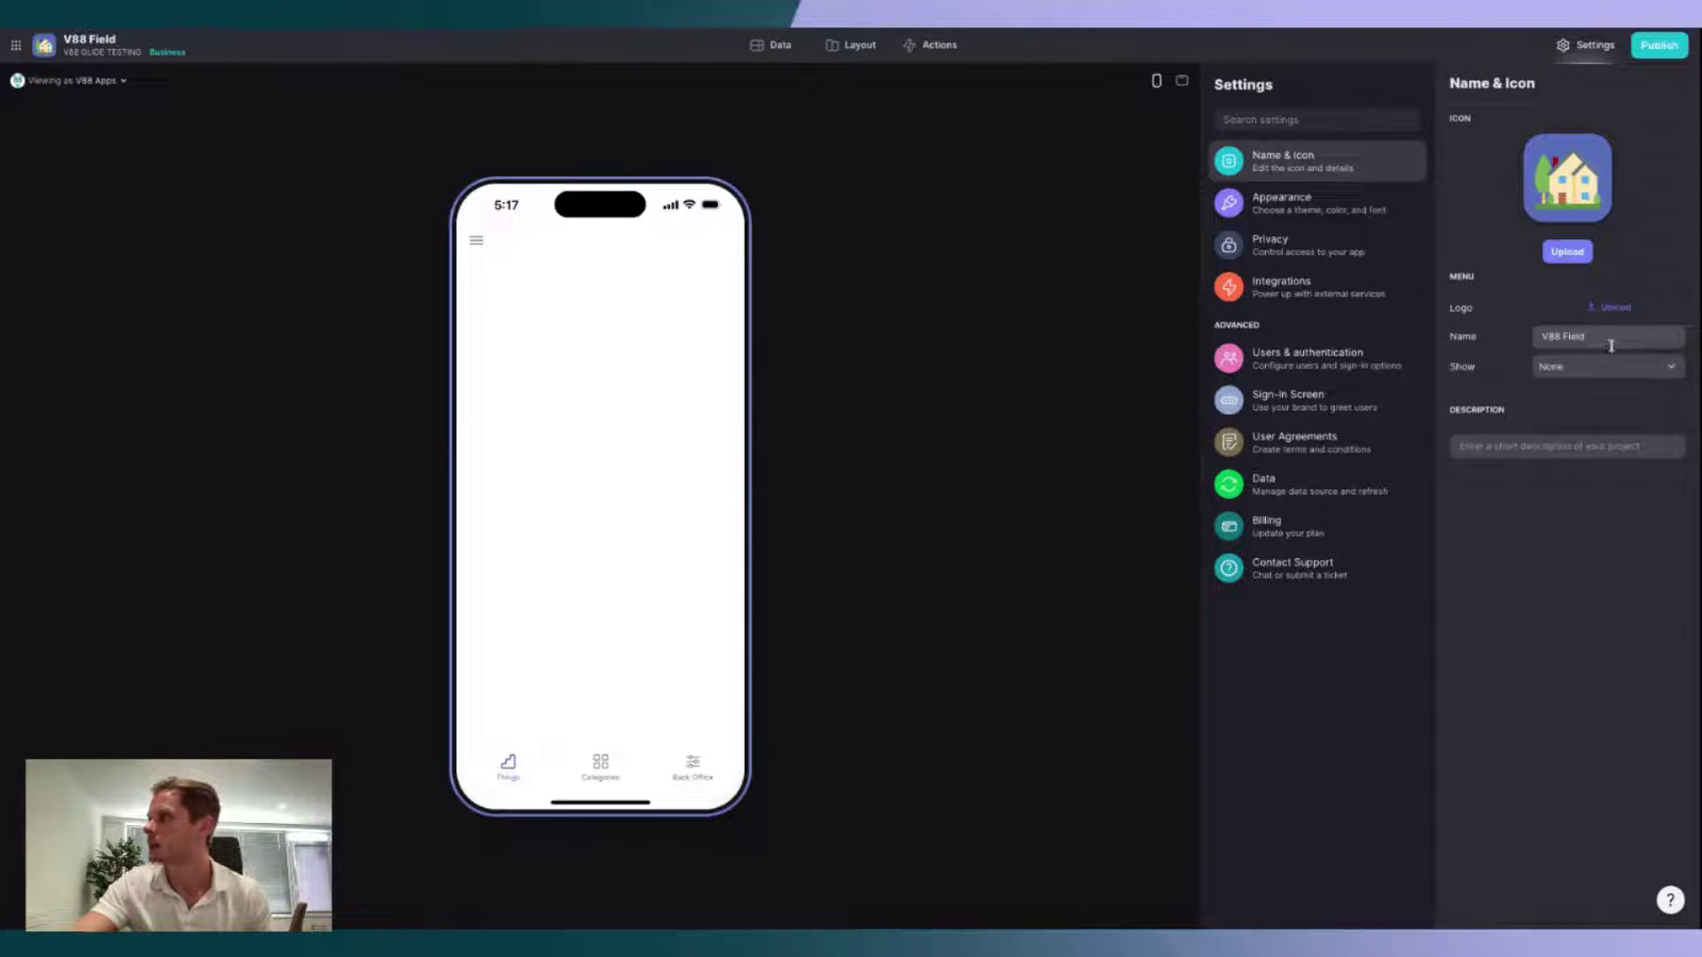
pyautogui.click(1358, 215)
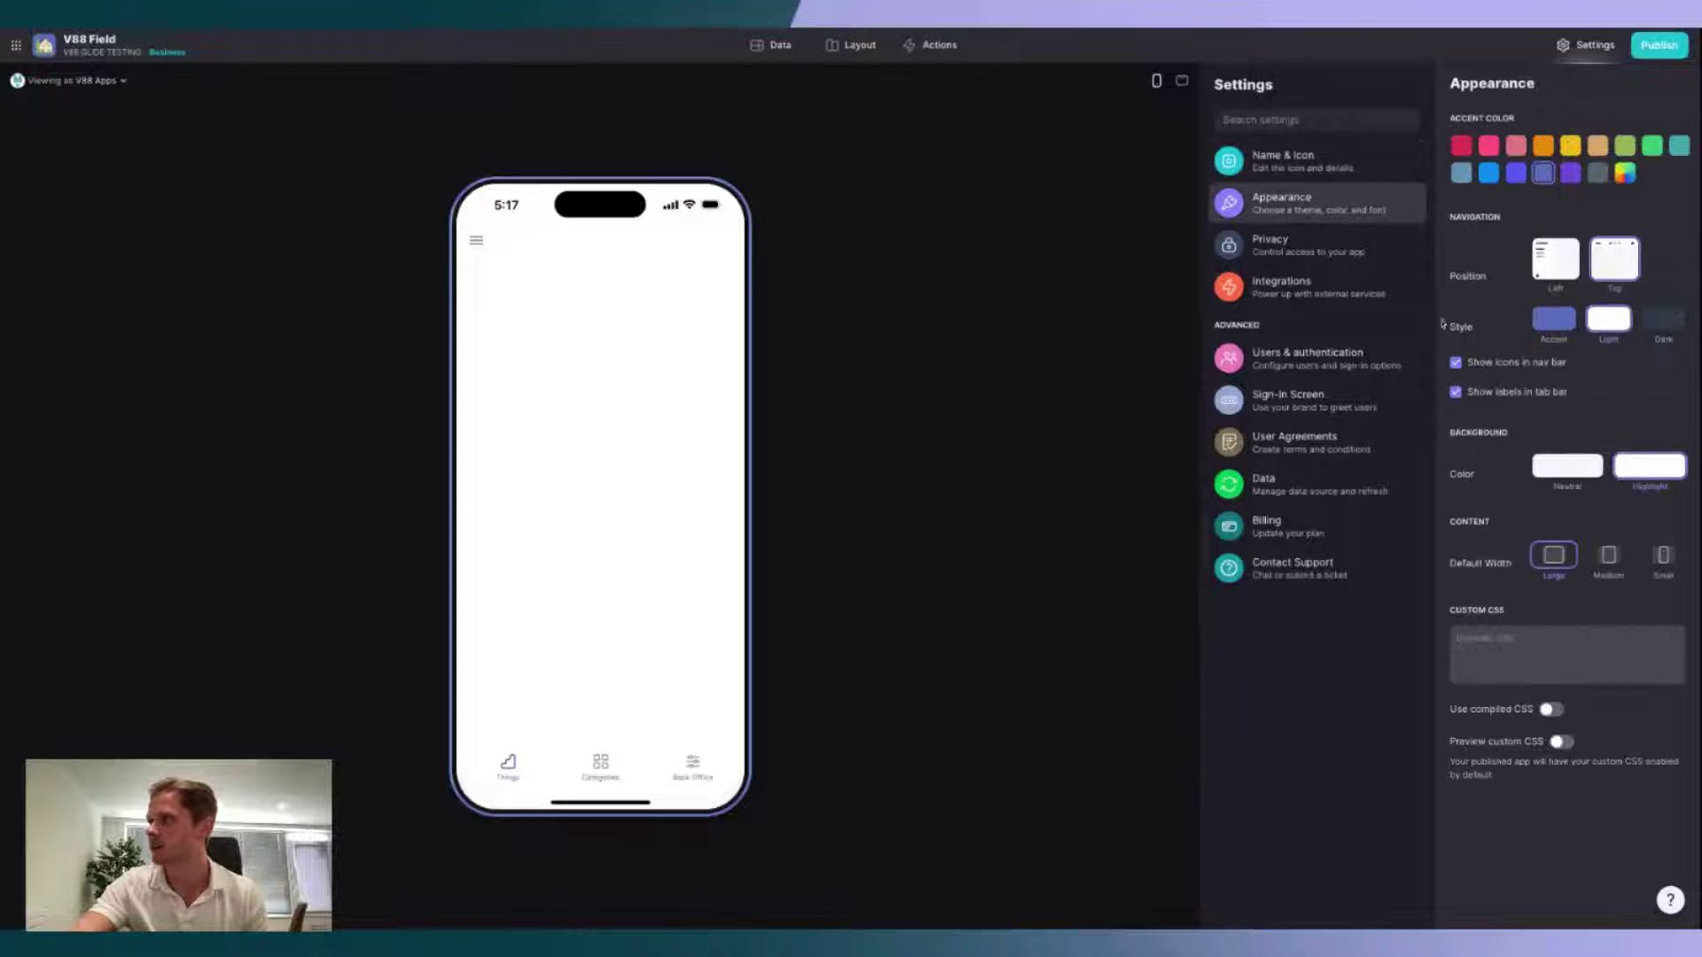
# Step: Set the navigation style to Accent and the accent colour to bright blue
pyautogui.click(1554, 330)
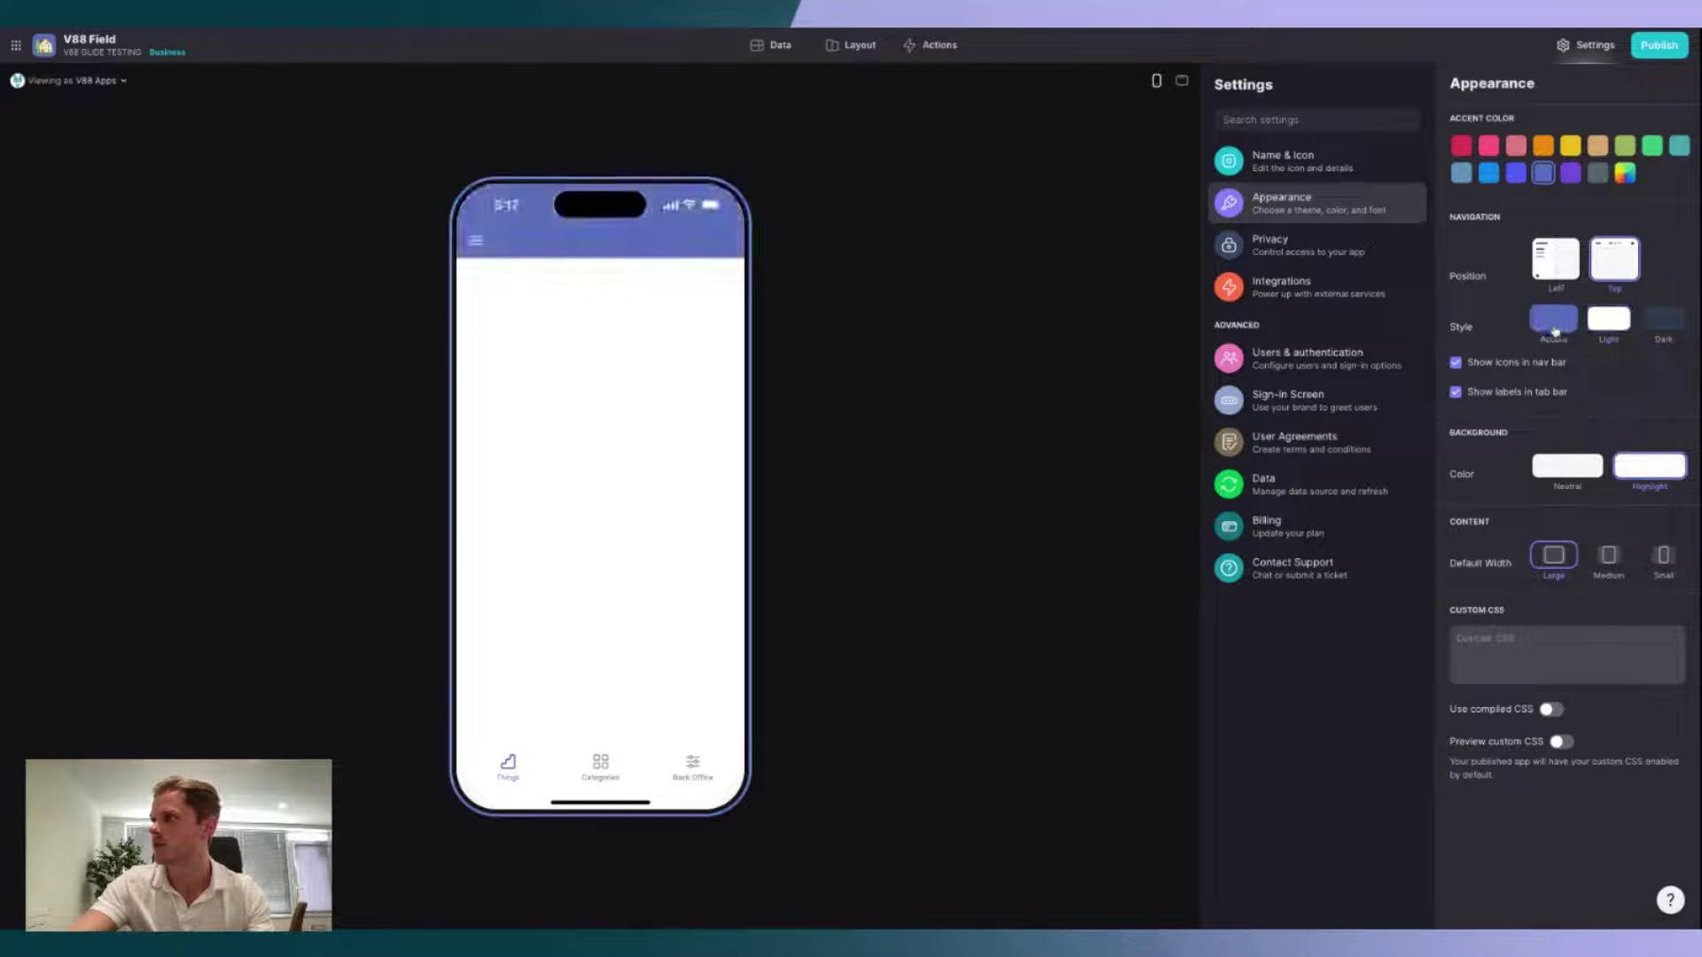
pyautogui.click(1489, 174)
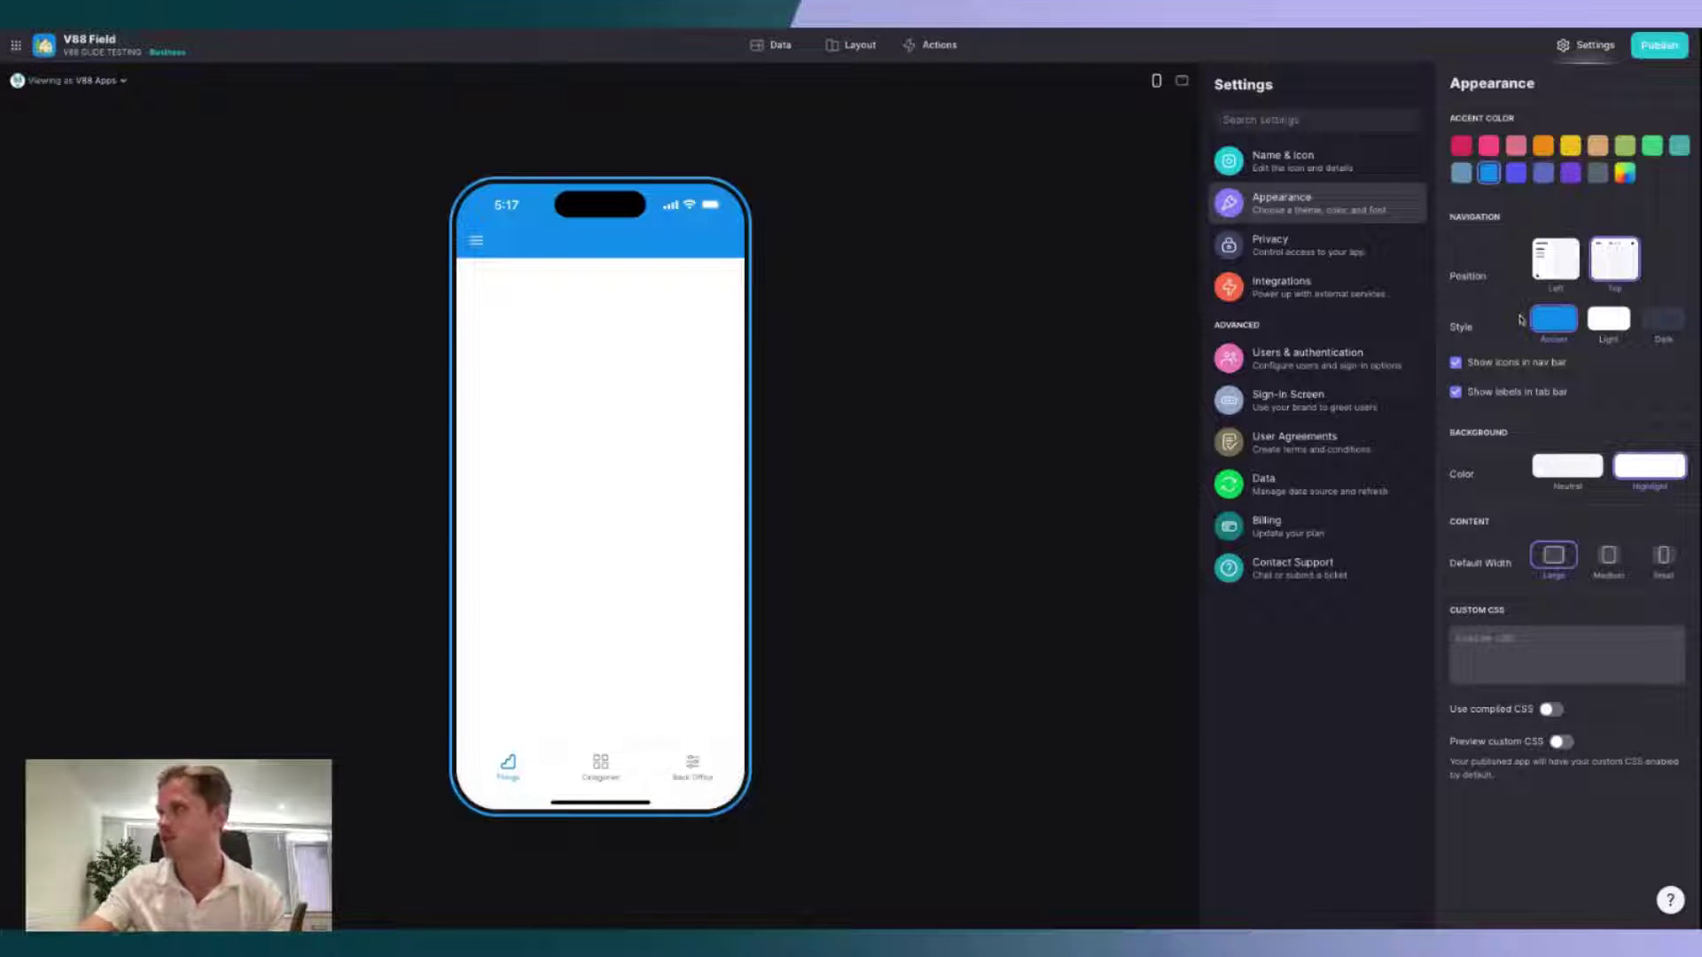
pyautogui.click(1309, 257)
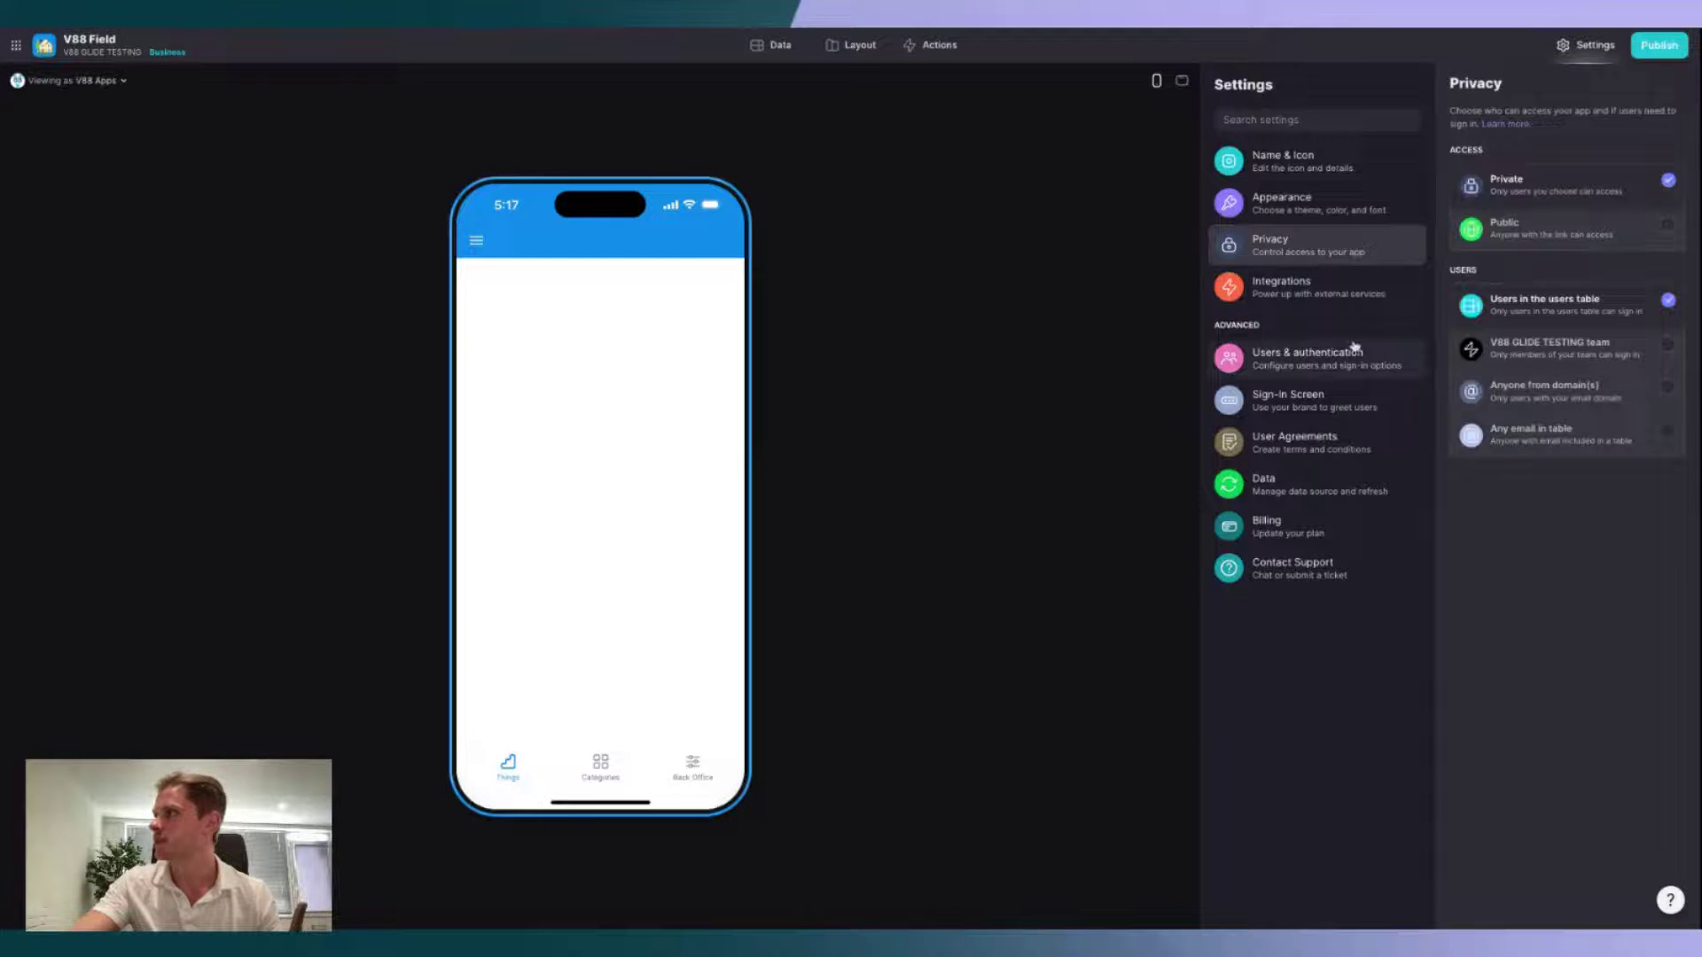
# Step: Make the app Public and move on to Users & authentication settings
pyautogui.click(1665, 230)
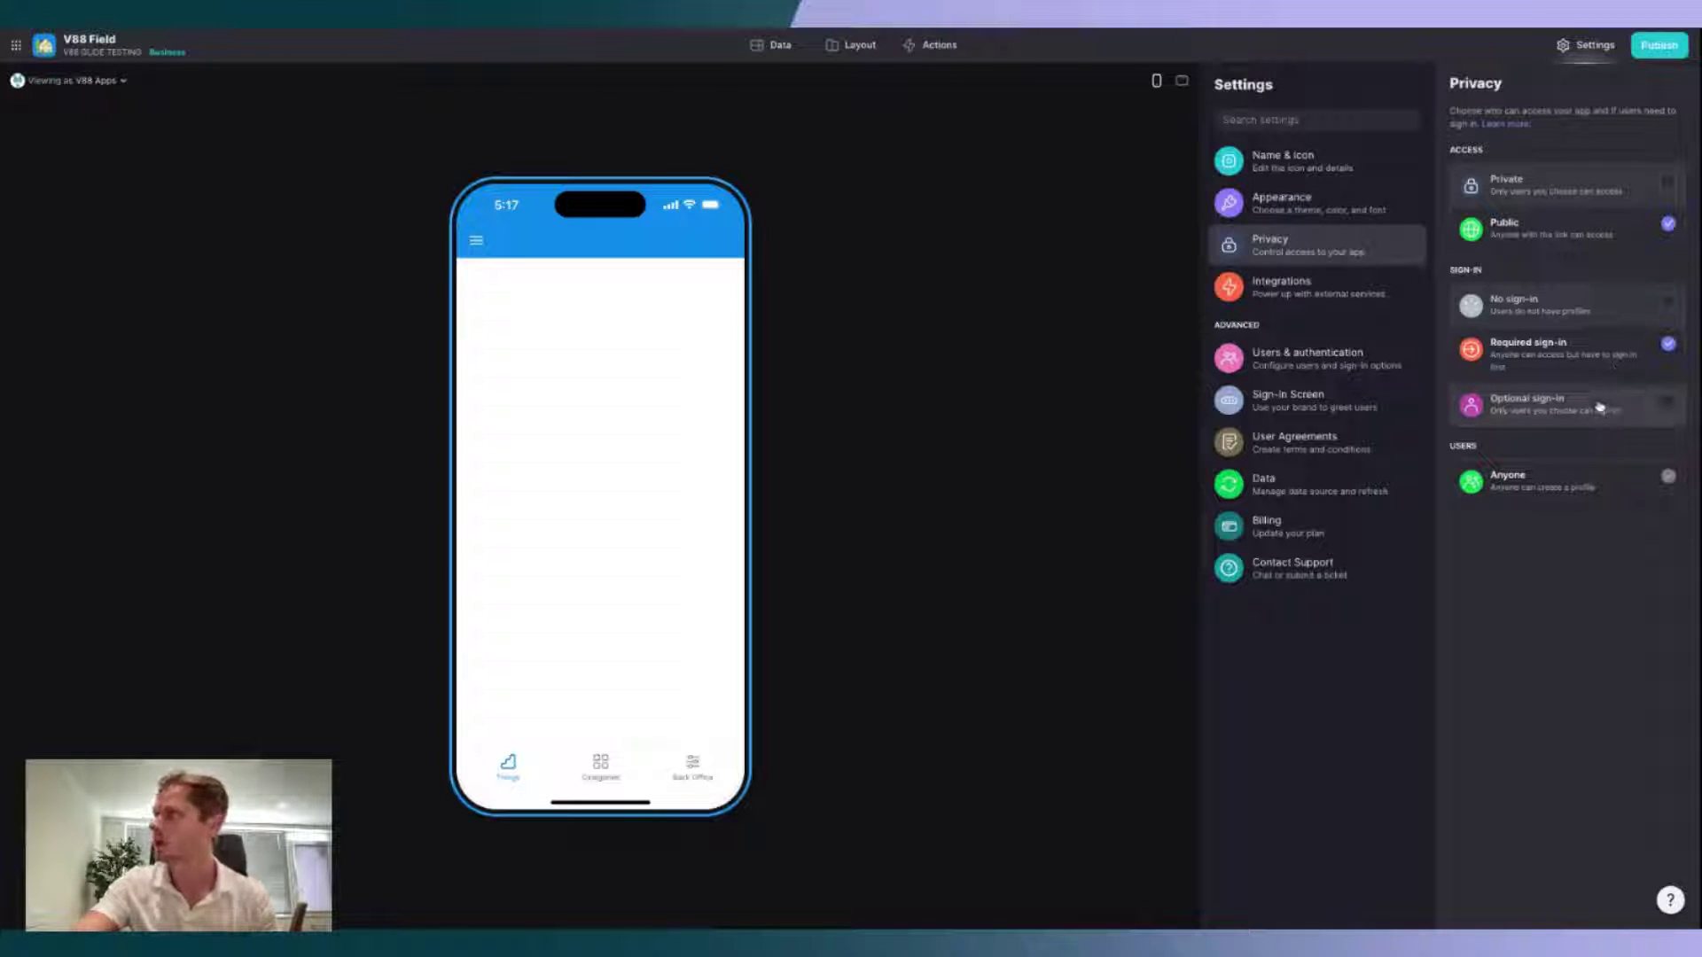
pyautogui.click(1334, 366)
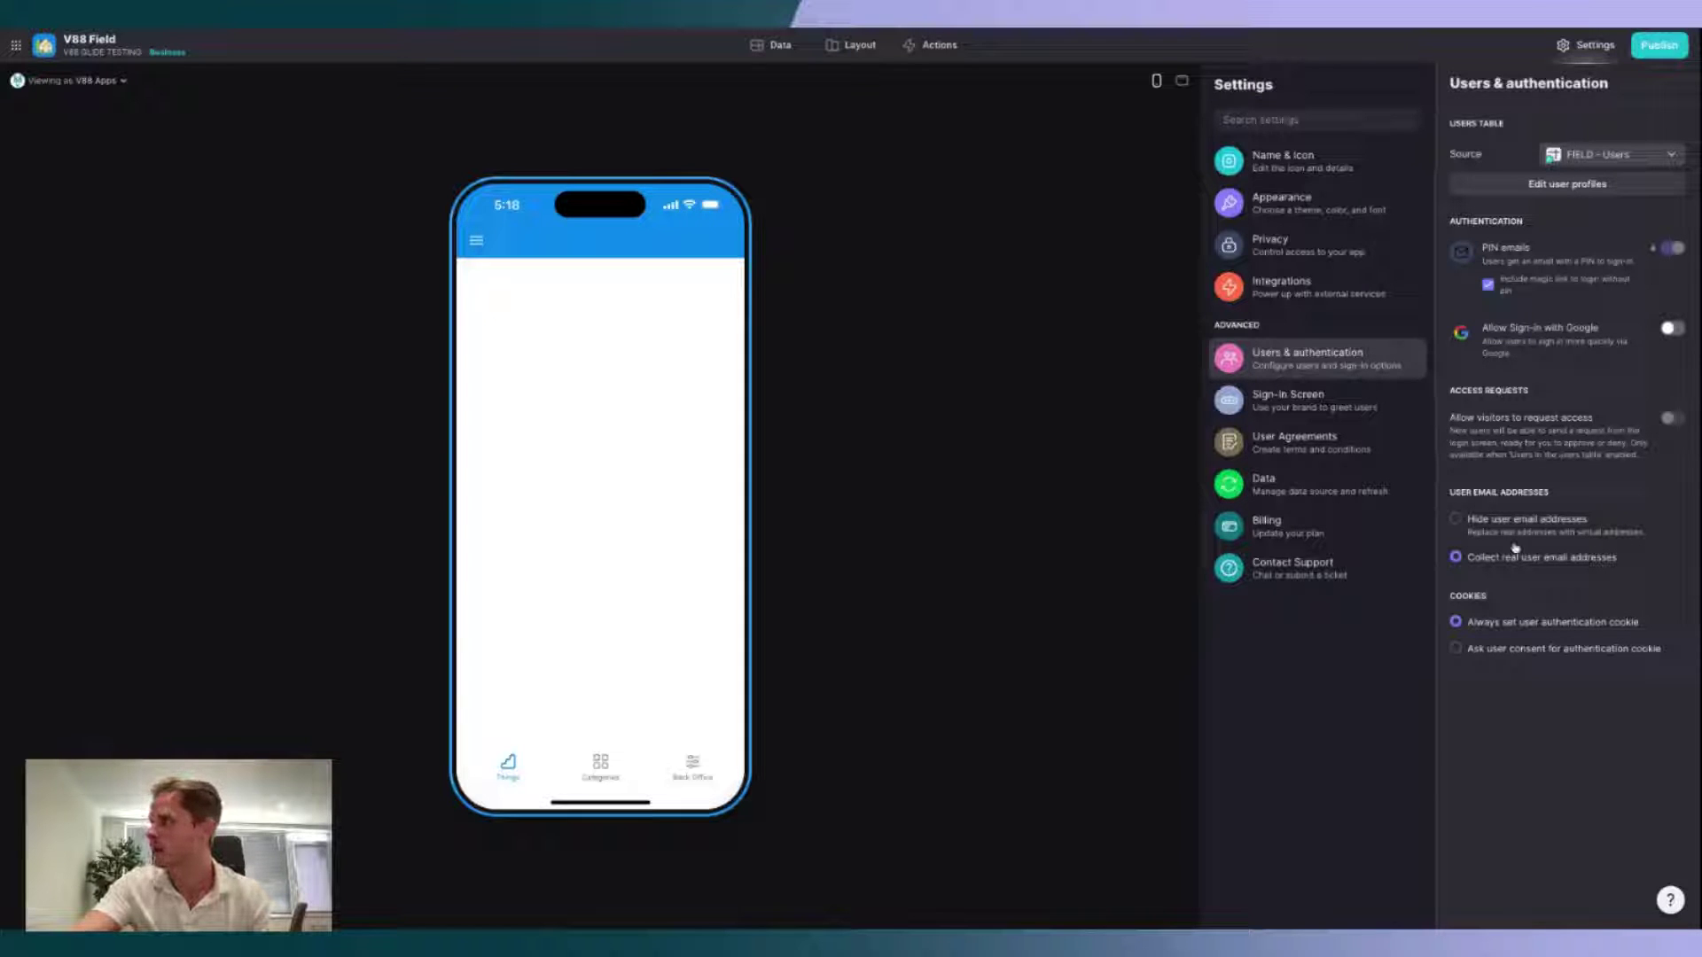
# Step: Switch the data sync mode from Normal to Extra and return to the layout editor
pyautogui.click(1335, 415)
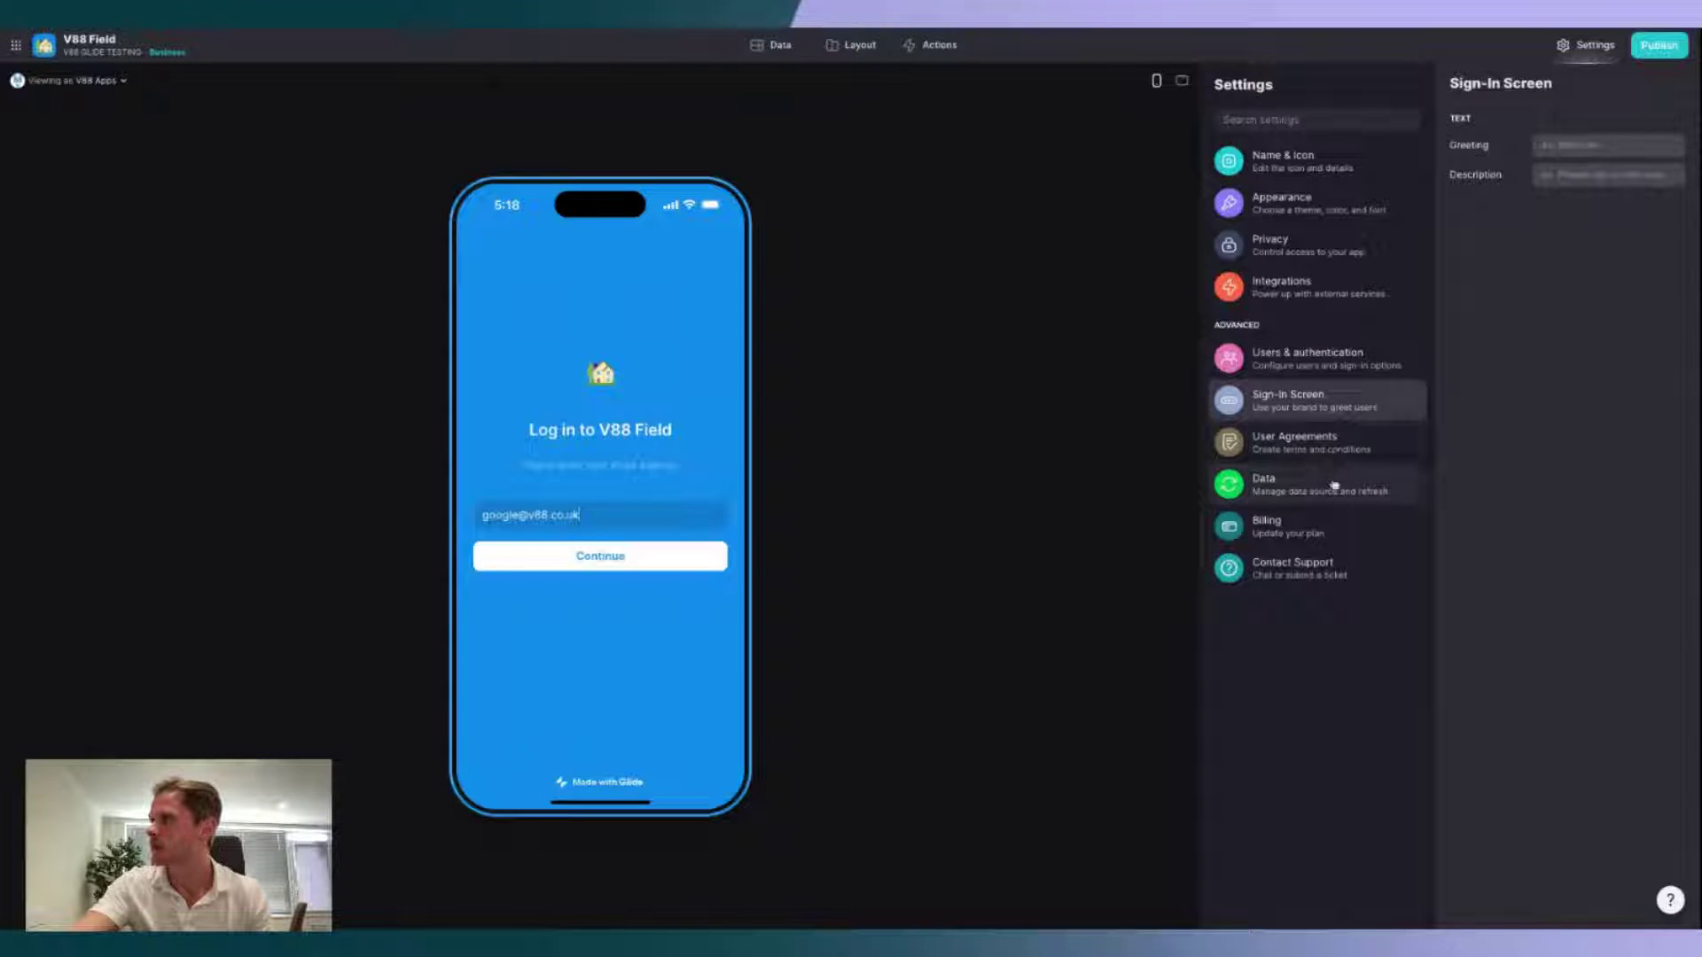
pyautogui.click(1330, 487)
pyautogui.click(1552, 199)
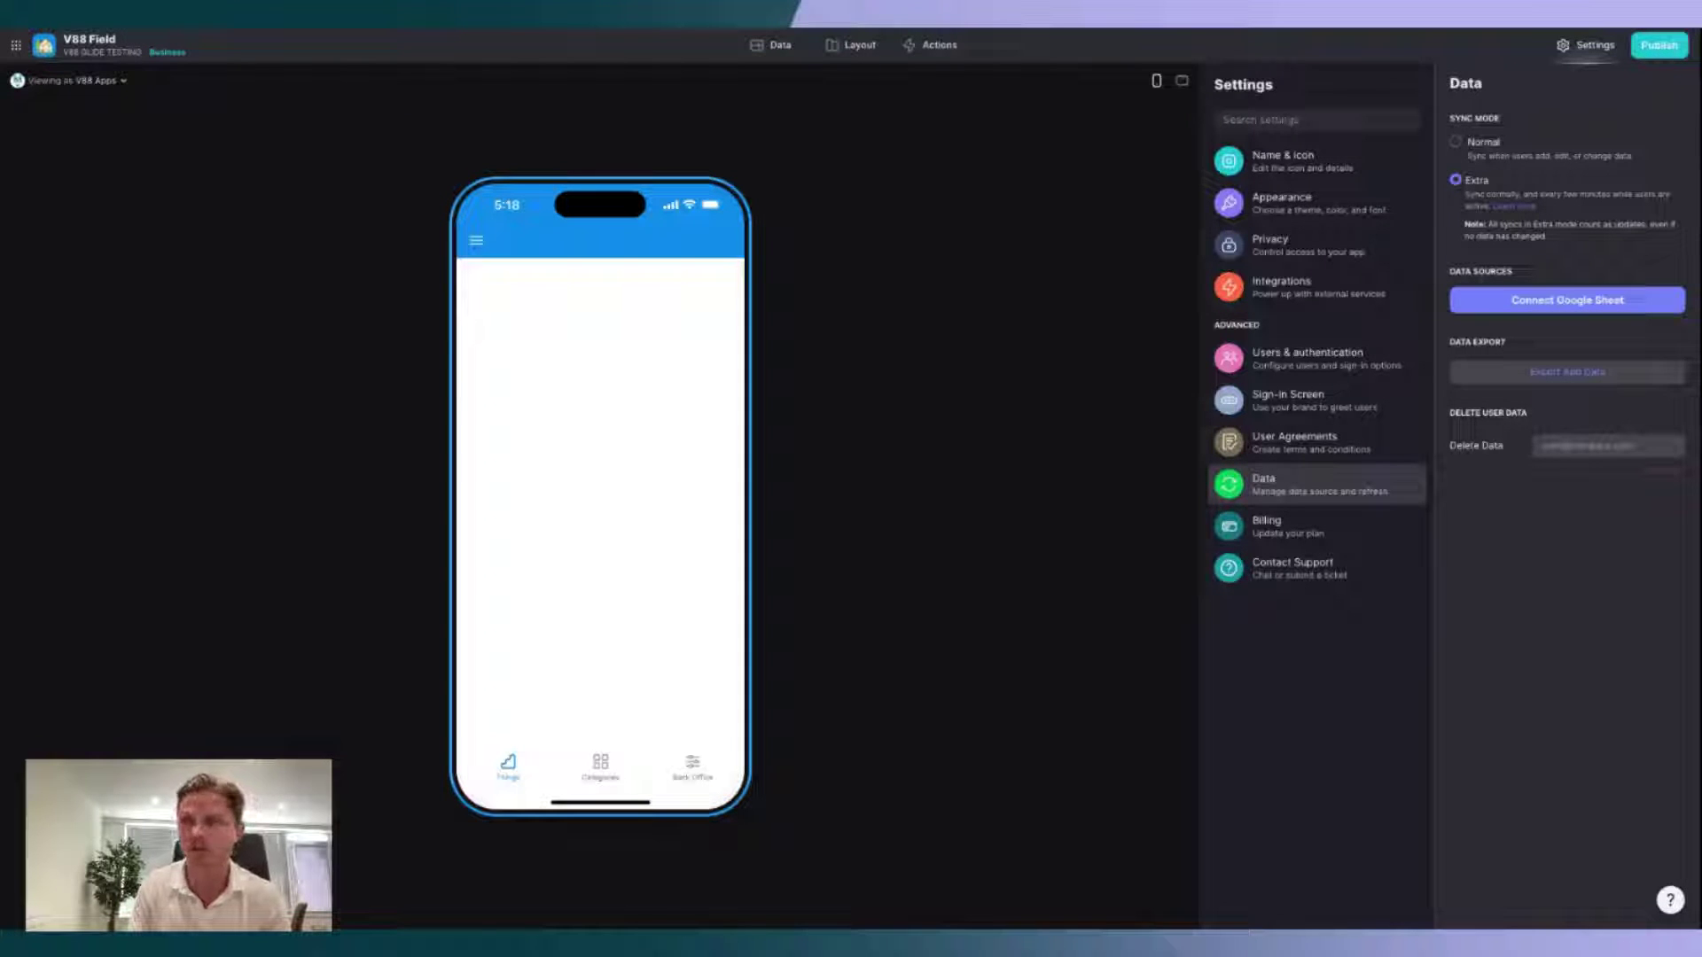
pyautogui.click(1339, 171)
pyautogui.click(853, 46)
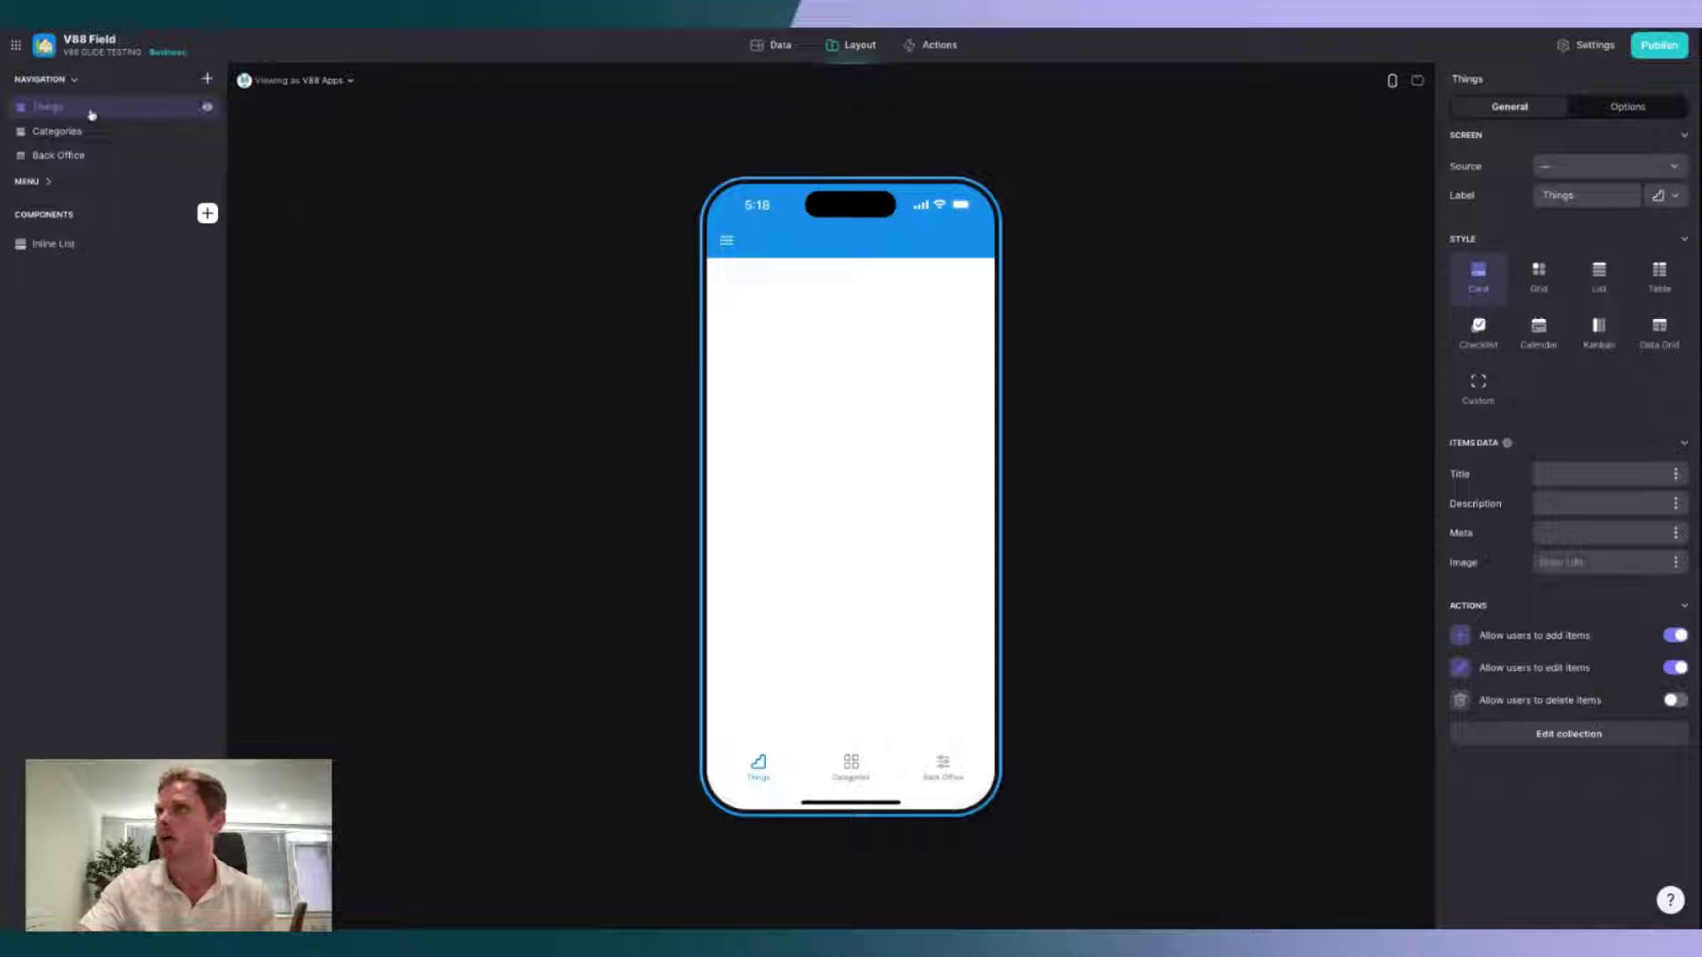
# Step: Delete the Categories and Back Office screens from the navigation
pyautogui.moveTo(91, 126)
pyautogui.mouseDown()
pyautogui.moveTo(109, 139)
pyautogui.moveTo(106, 108)
pyautogui.mouseUp()
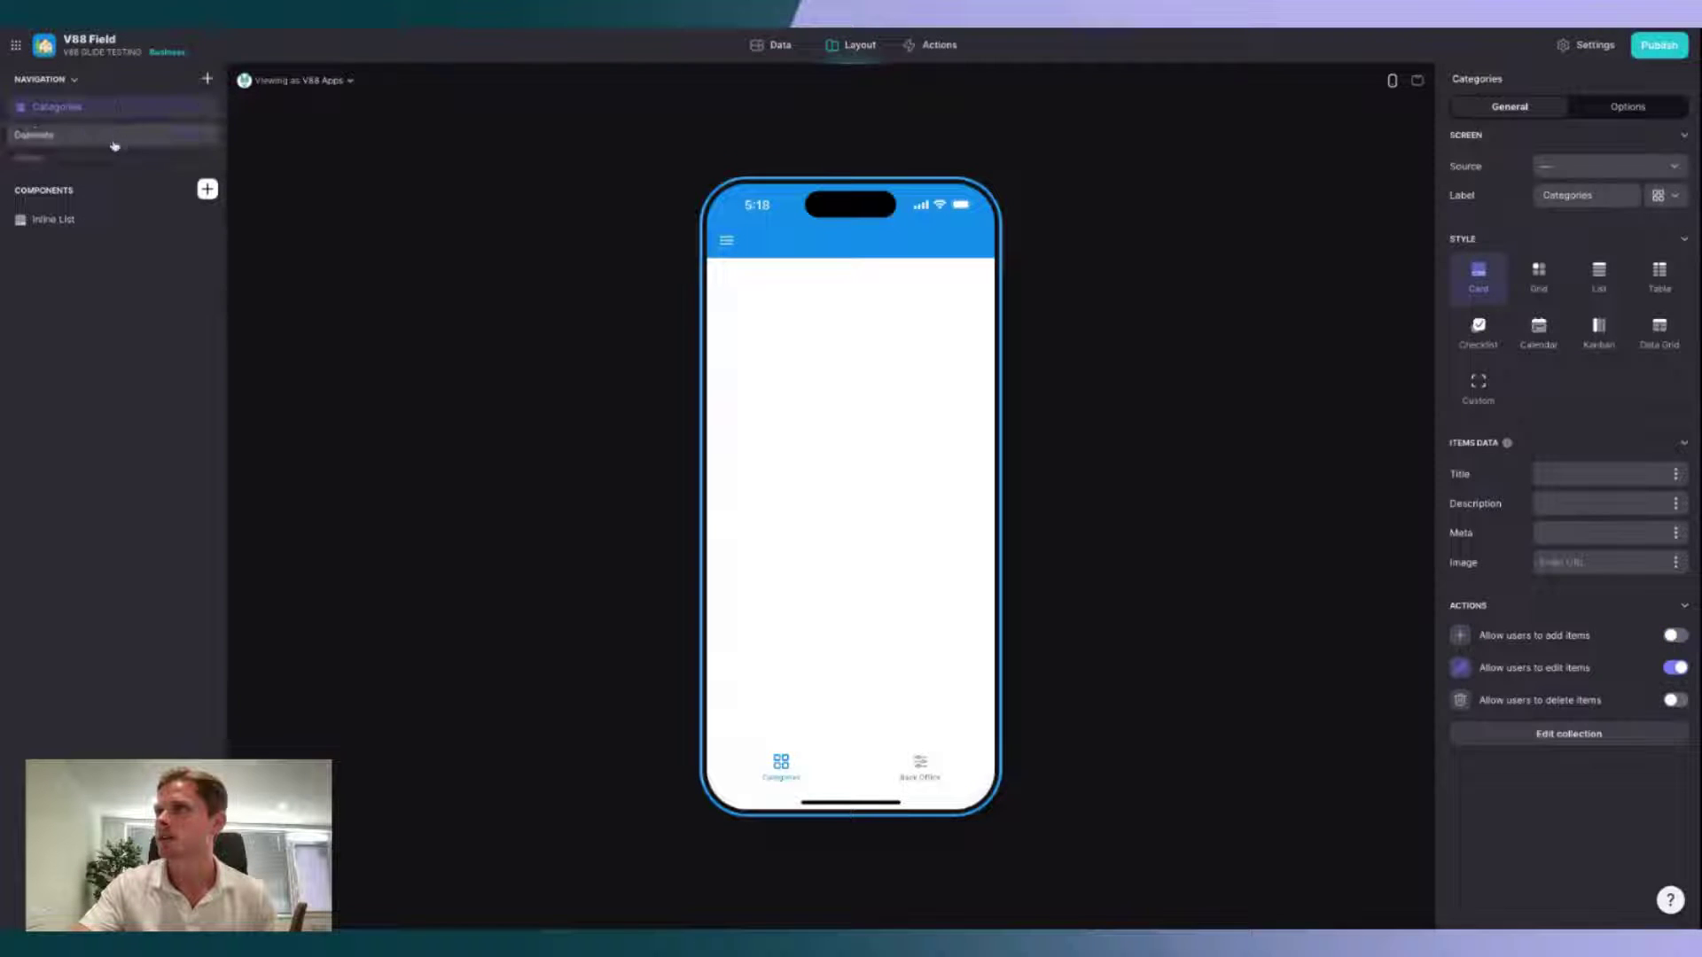
pyautogui.click(96, 152)
pyautogui.rightClick(75, 111)
pyautogui.click(86, 160)
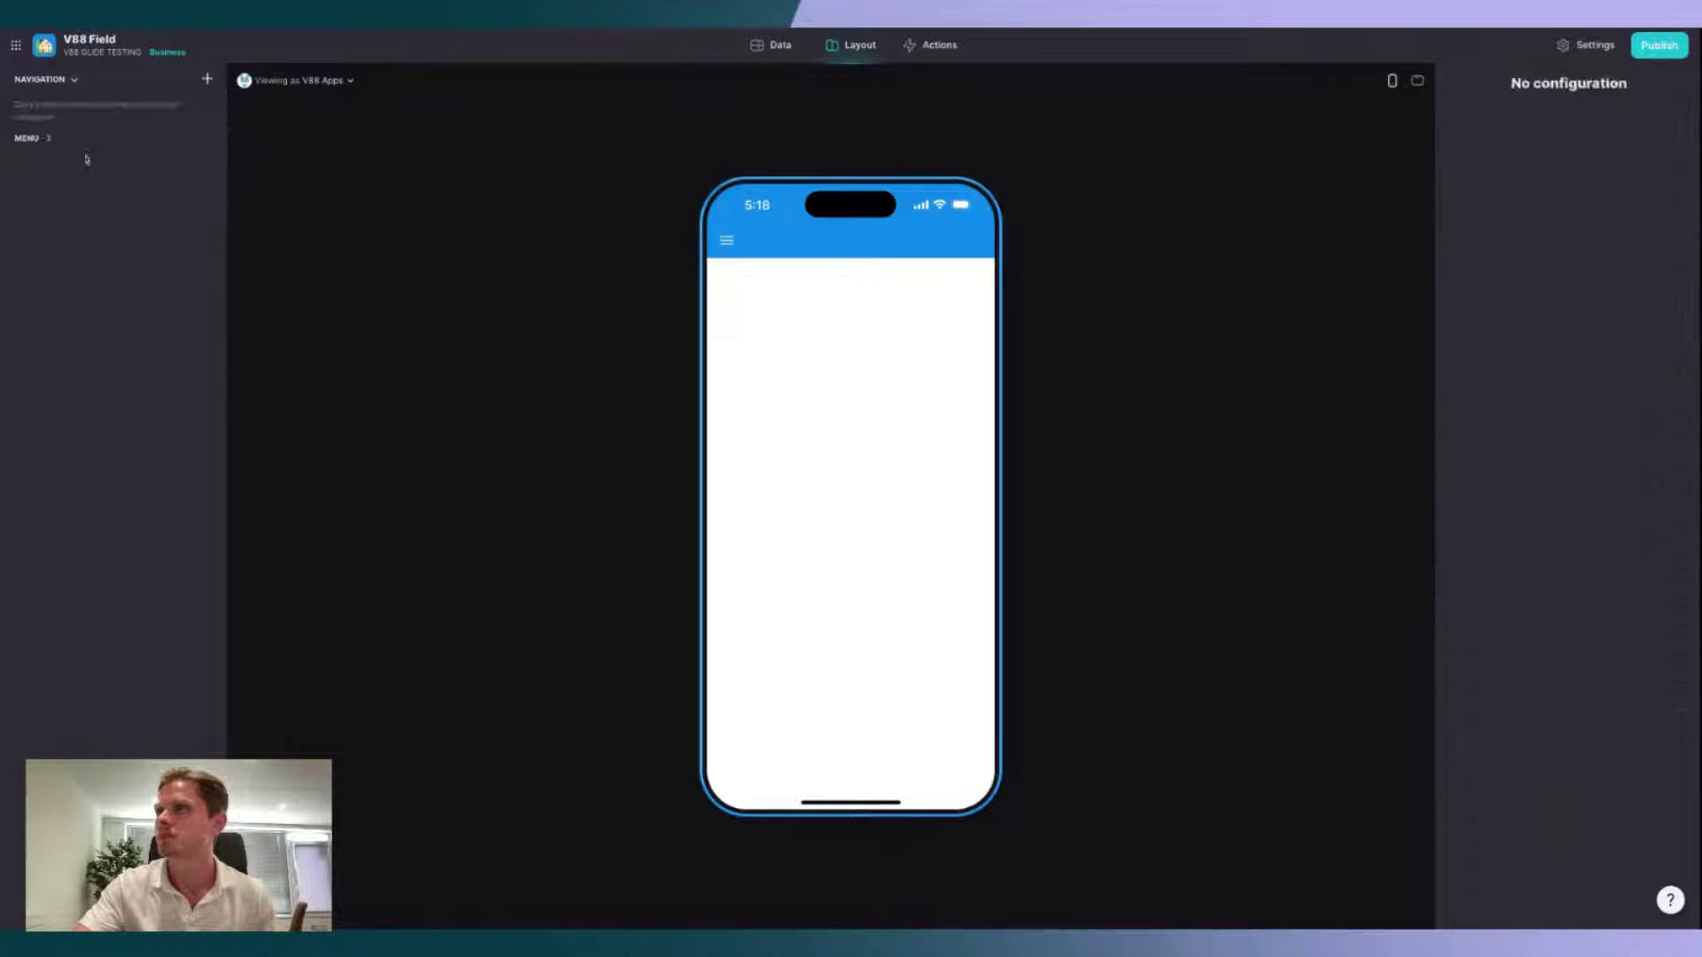
# Step: Add a custom screen sourced from FIELD - Users and label it Welcome
pyautogui.click(207, 78)
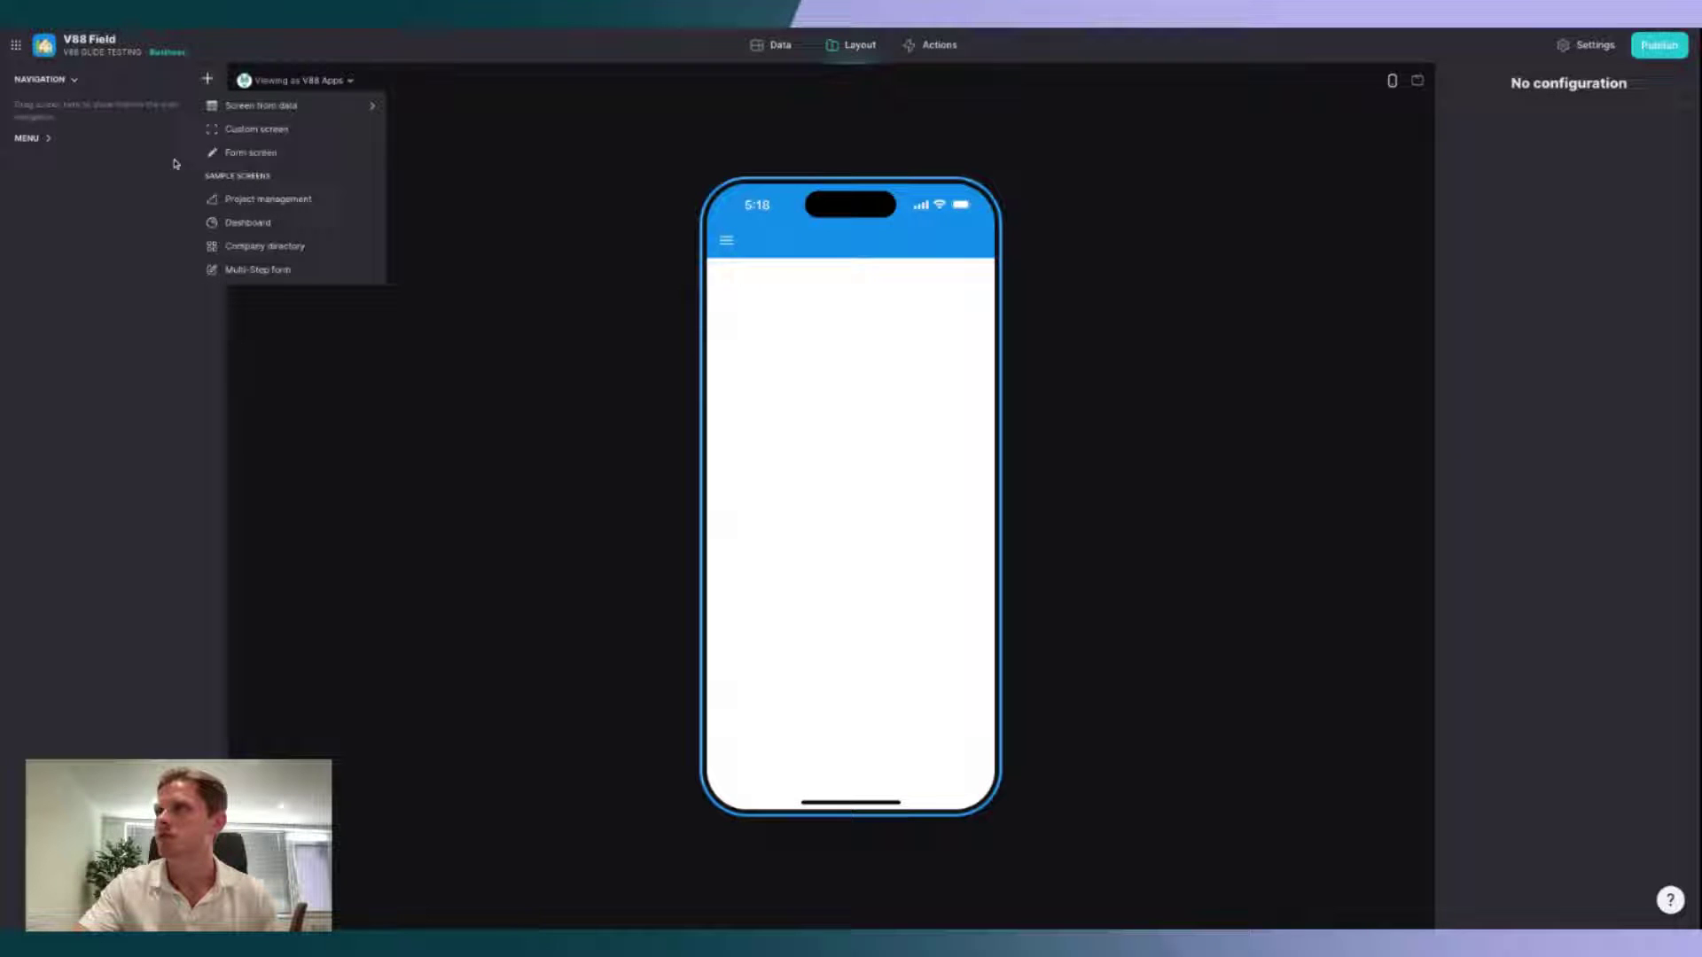
pyautogui.click(279, 133)
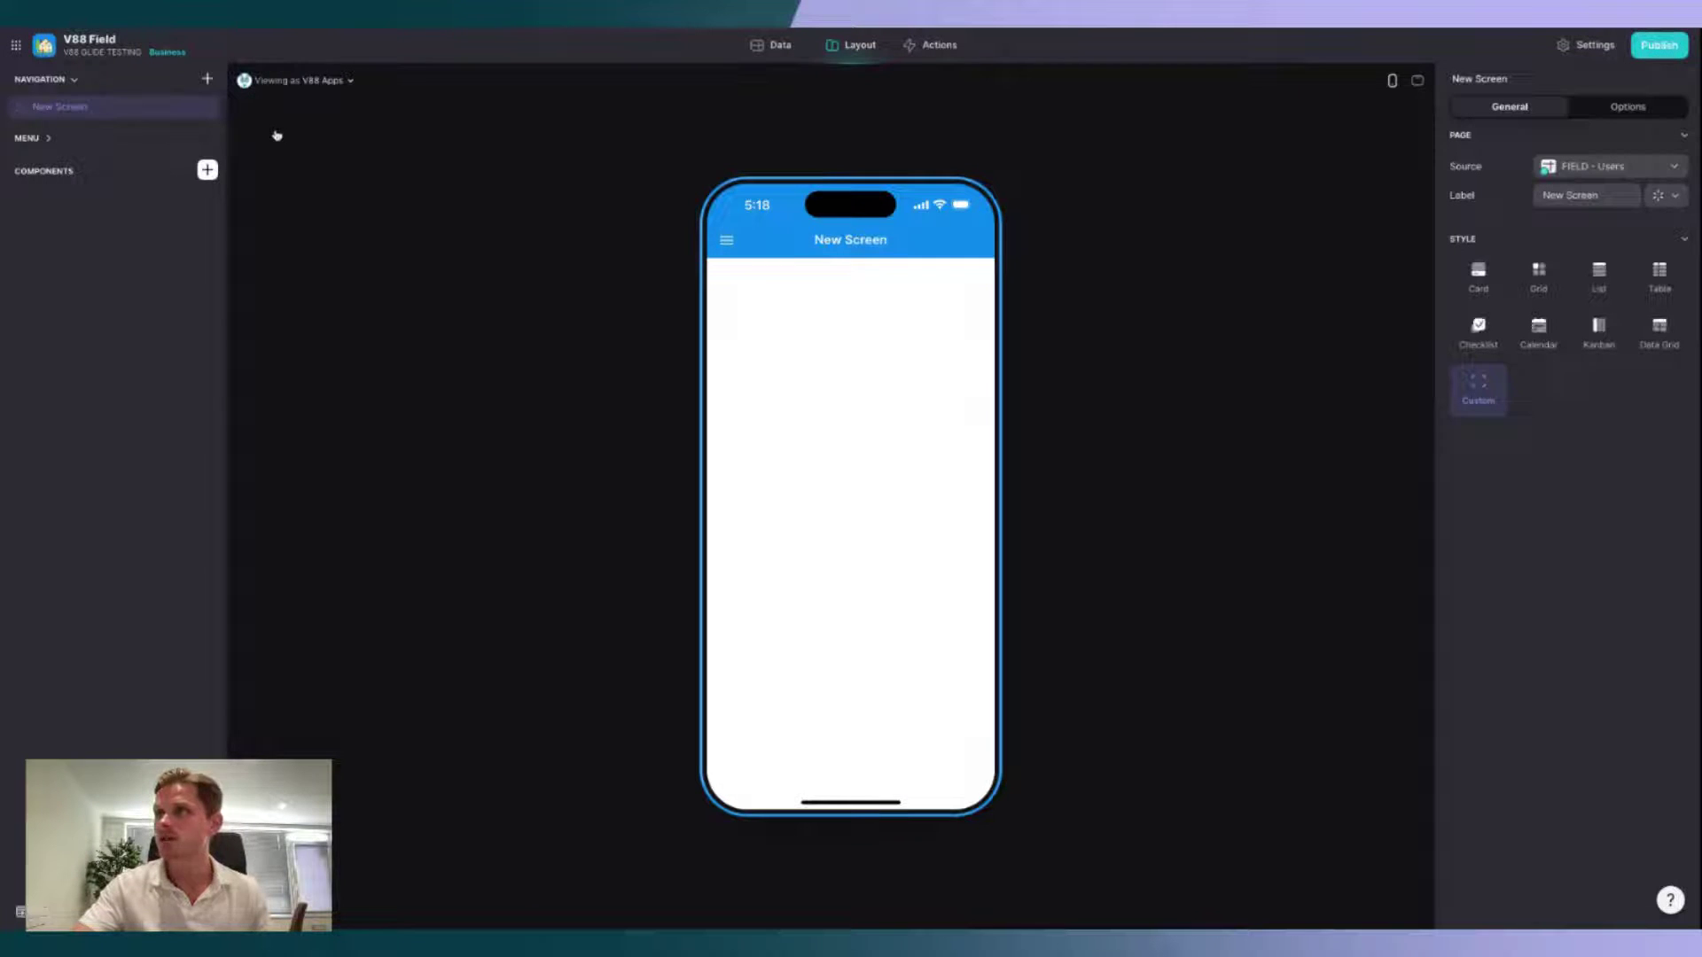
pyautogui.click(1615, 176)
pyautogui.click(1615, 175)
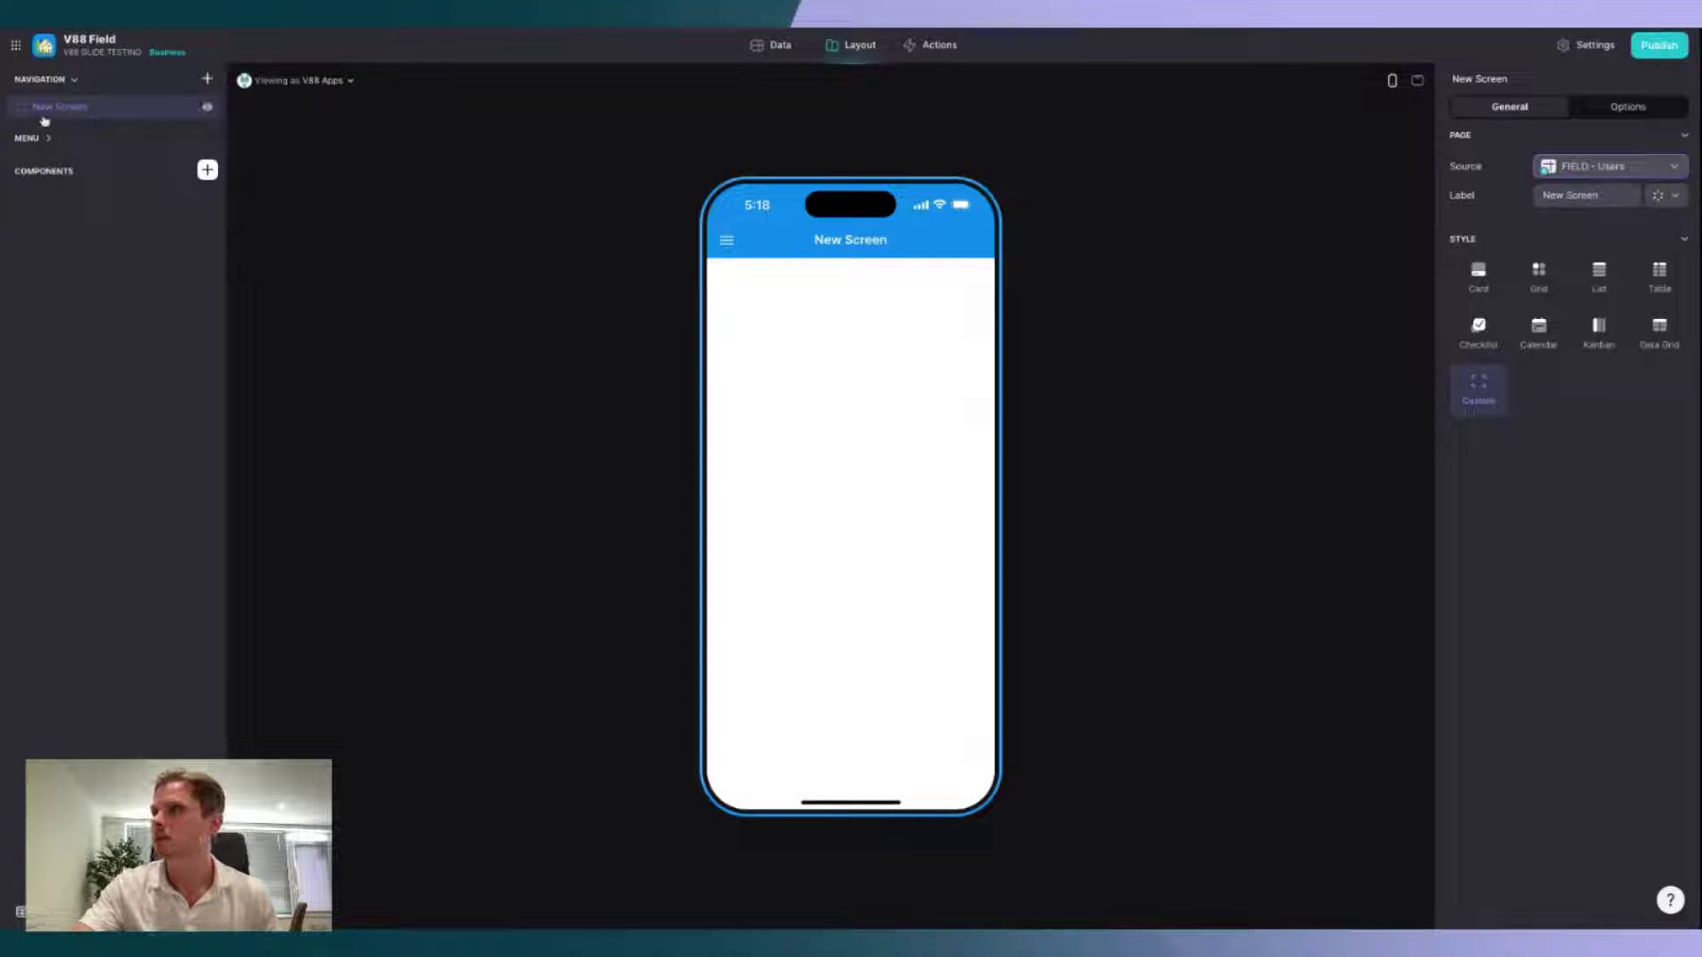
pyautogui.doubleClick(1623, 195)
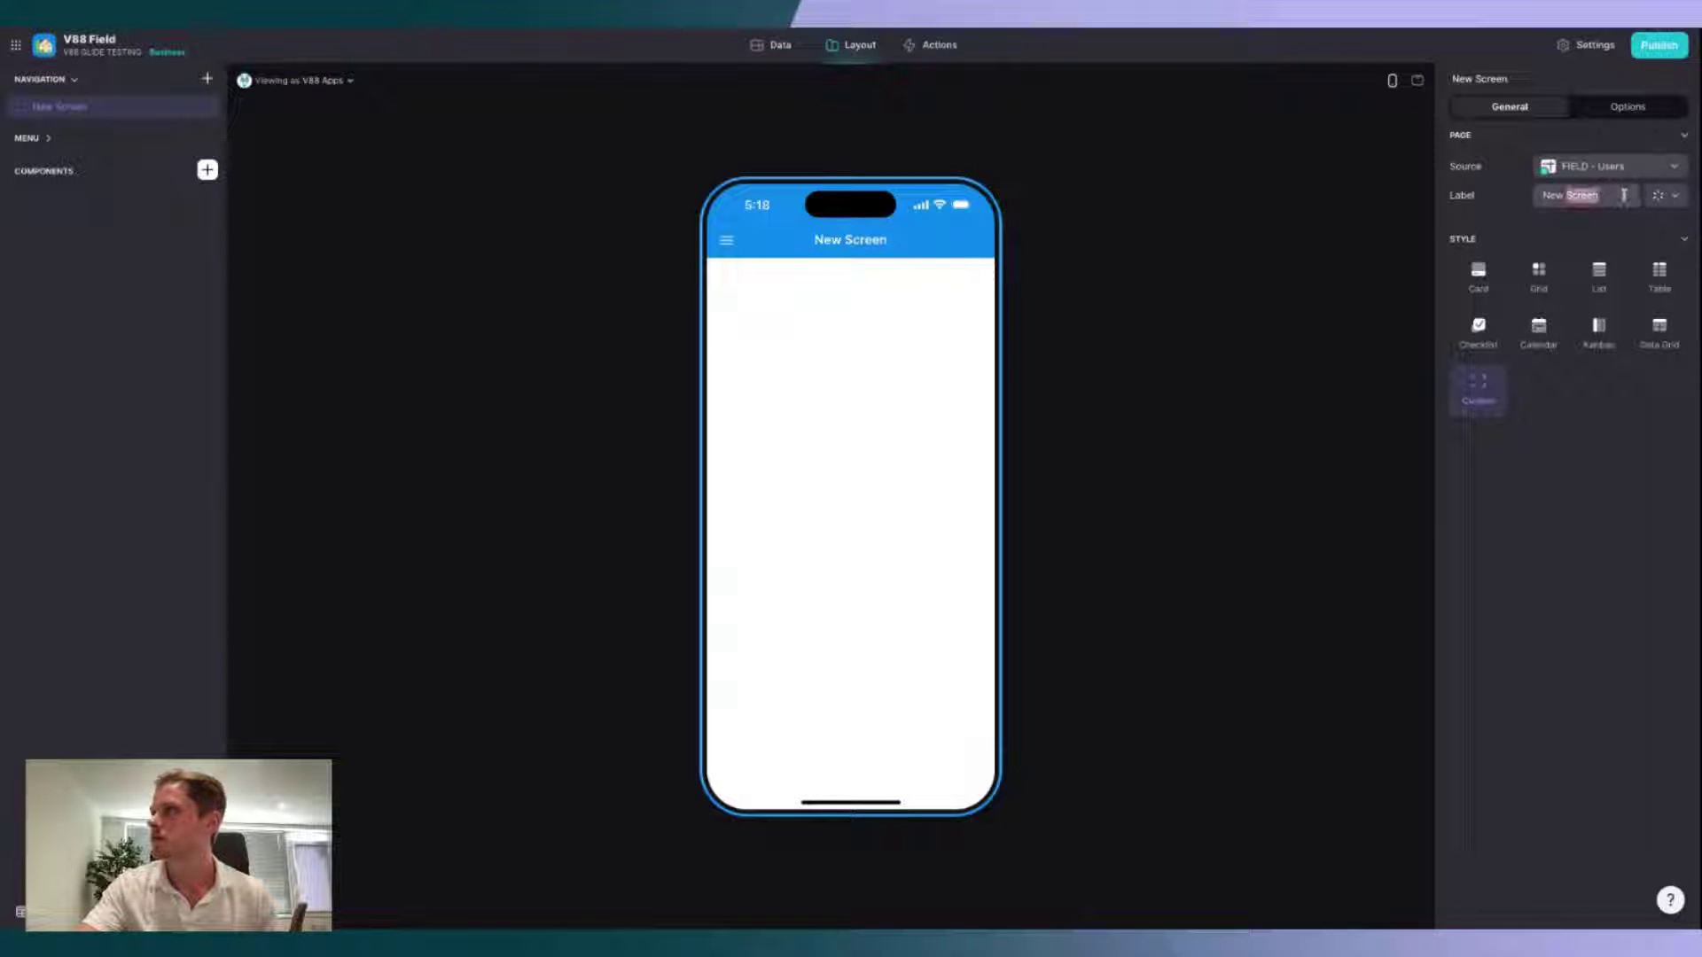
pyautogui.tripleClick(1618, 196)
pyautogui.write('Welcoem')
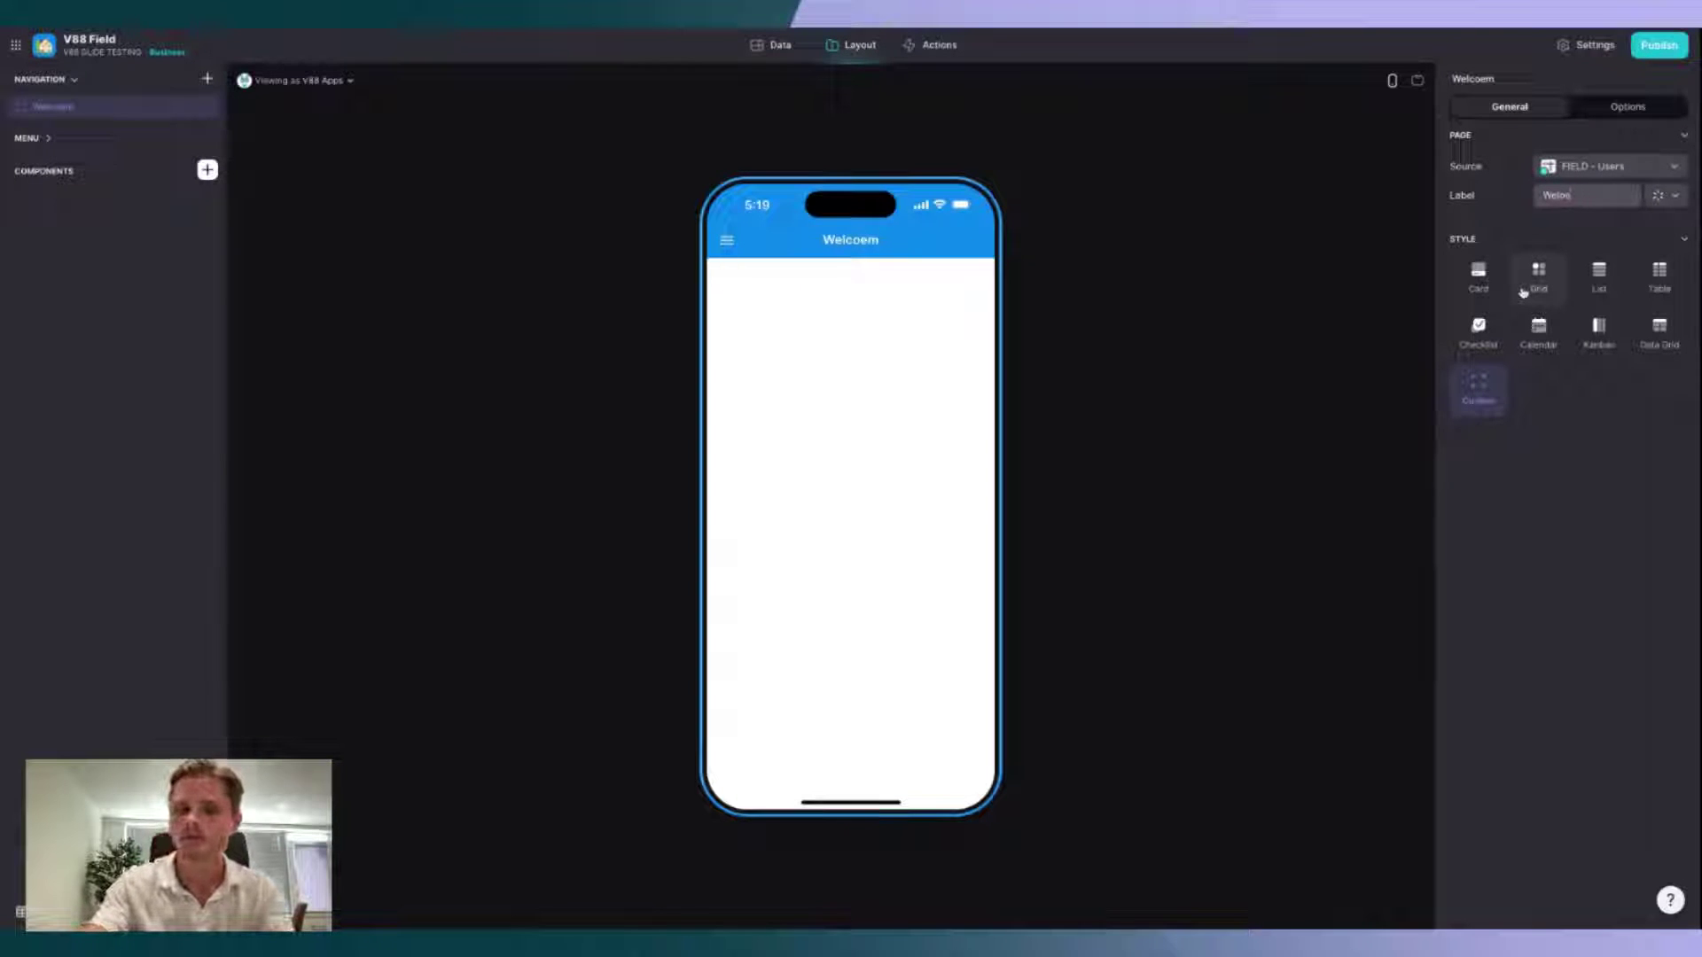
pyautogui.write('ome')
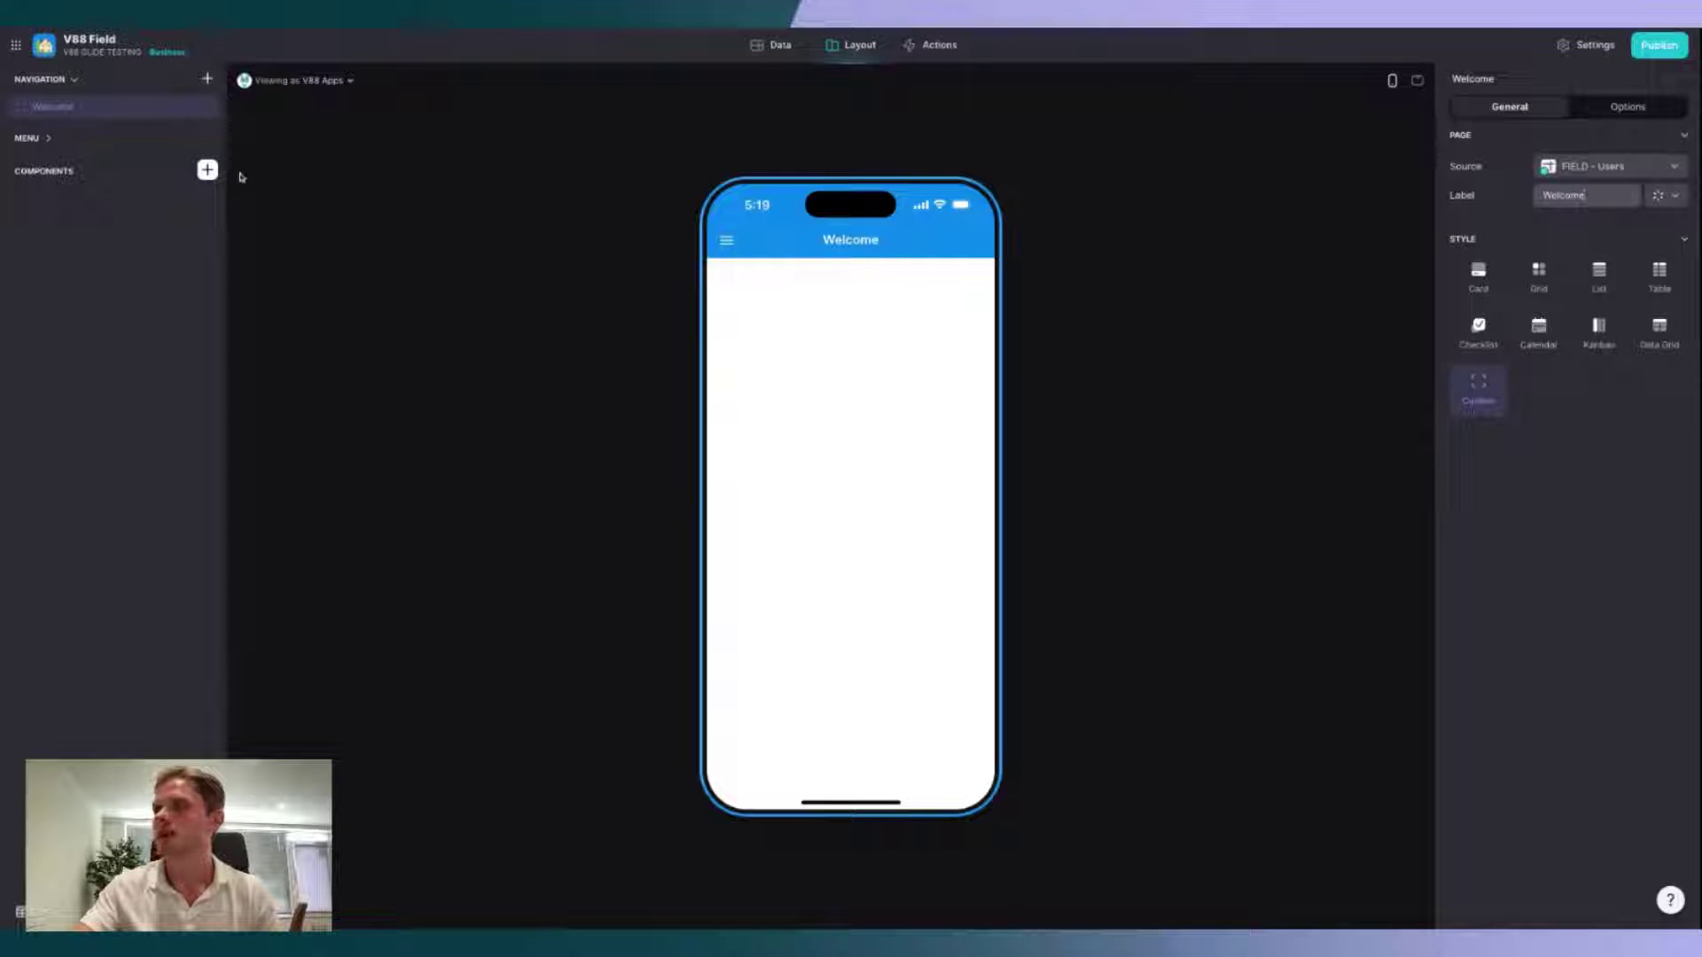
pyautogui.click(207, 170)
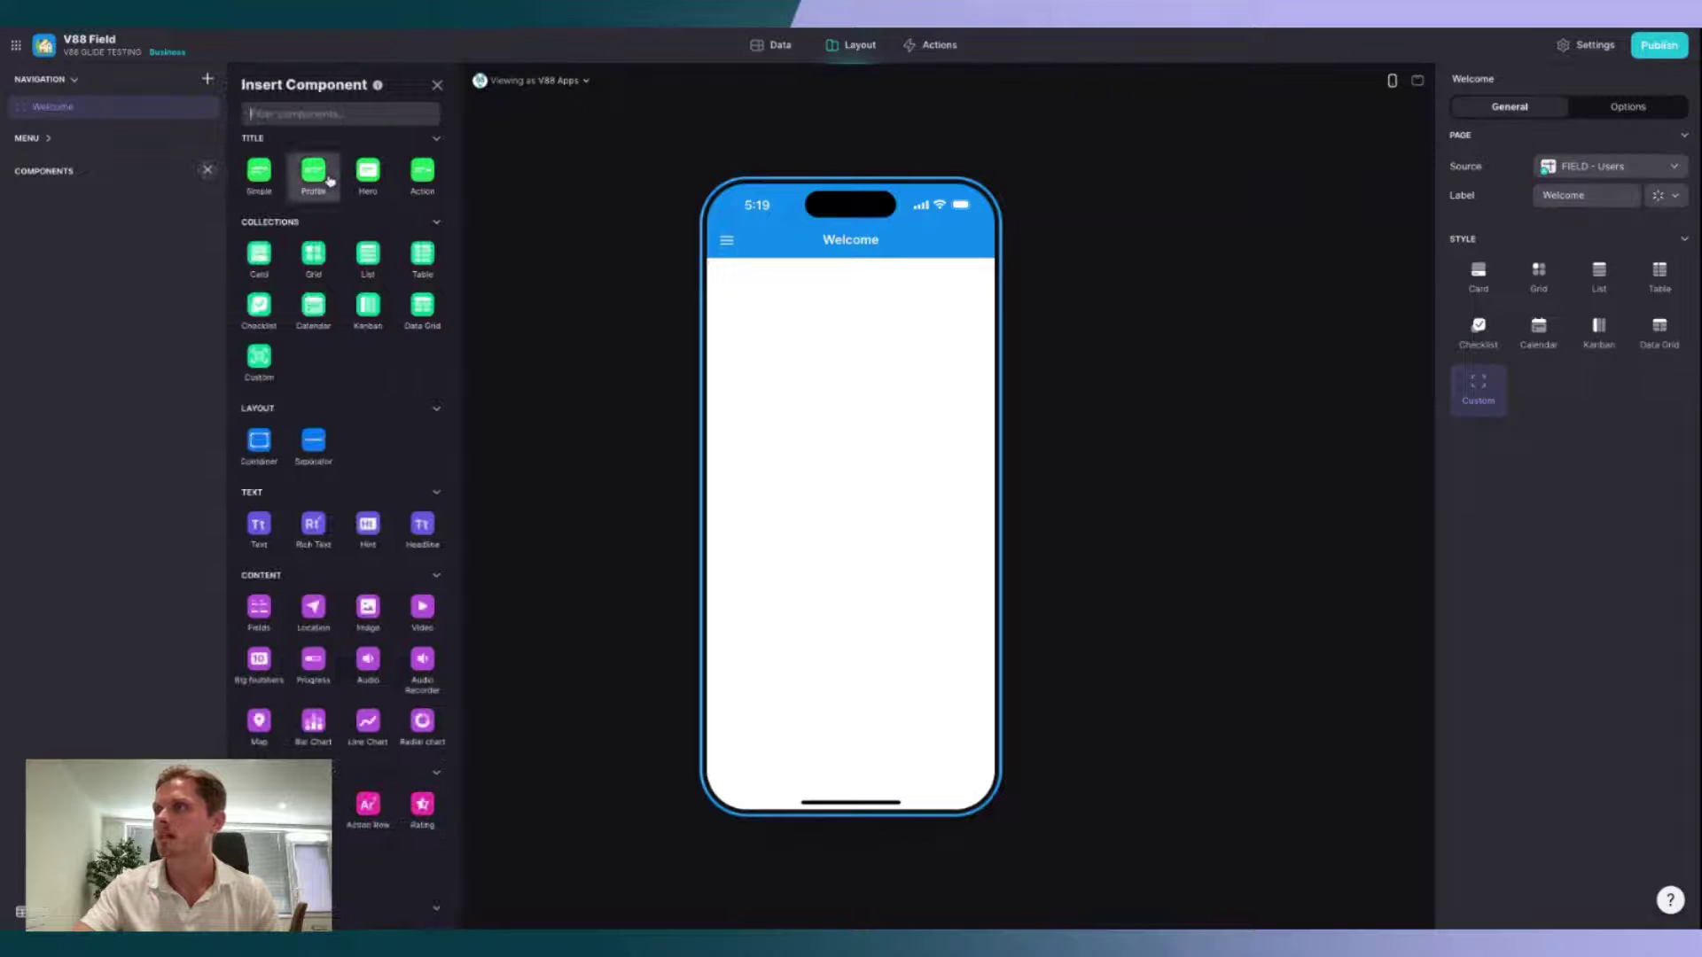
# Step: Add a Profile title showing User Profile Name, a blank custom subtitle and the Photo To Display image
pyautogui.click(330, 181)
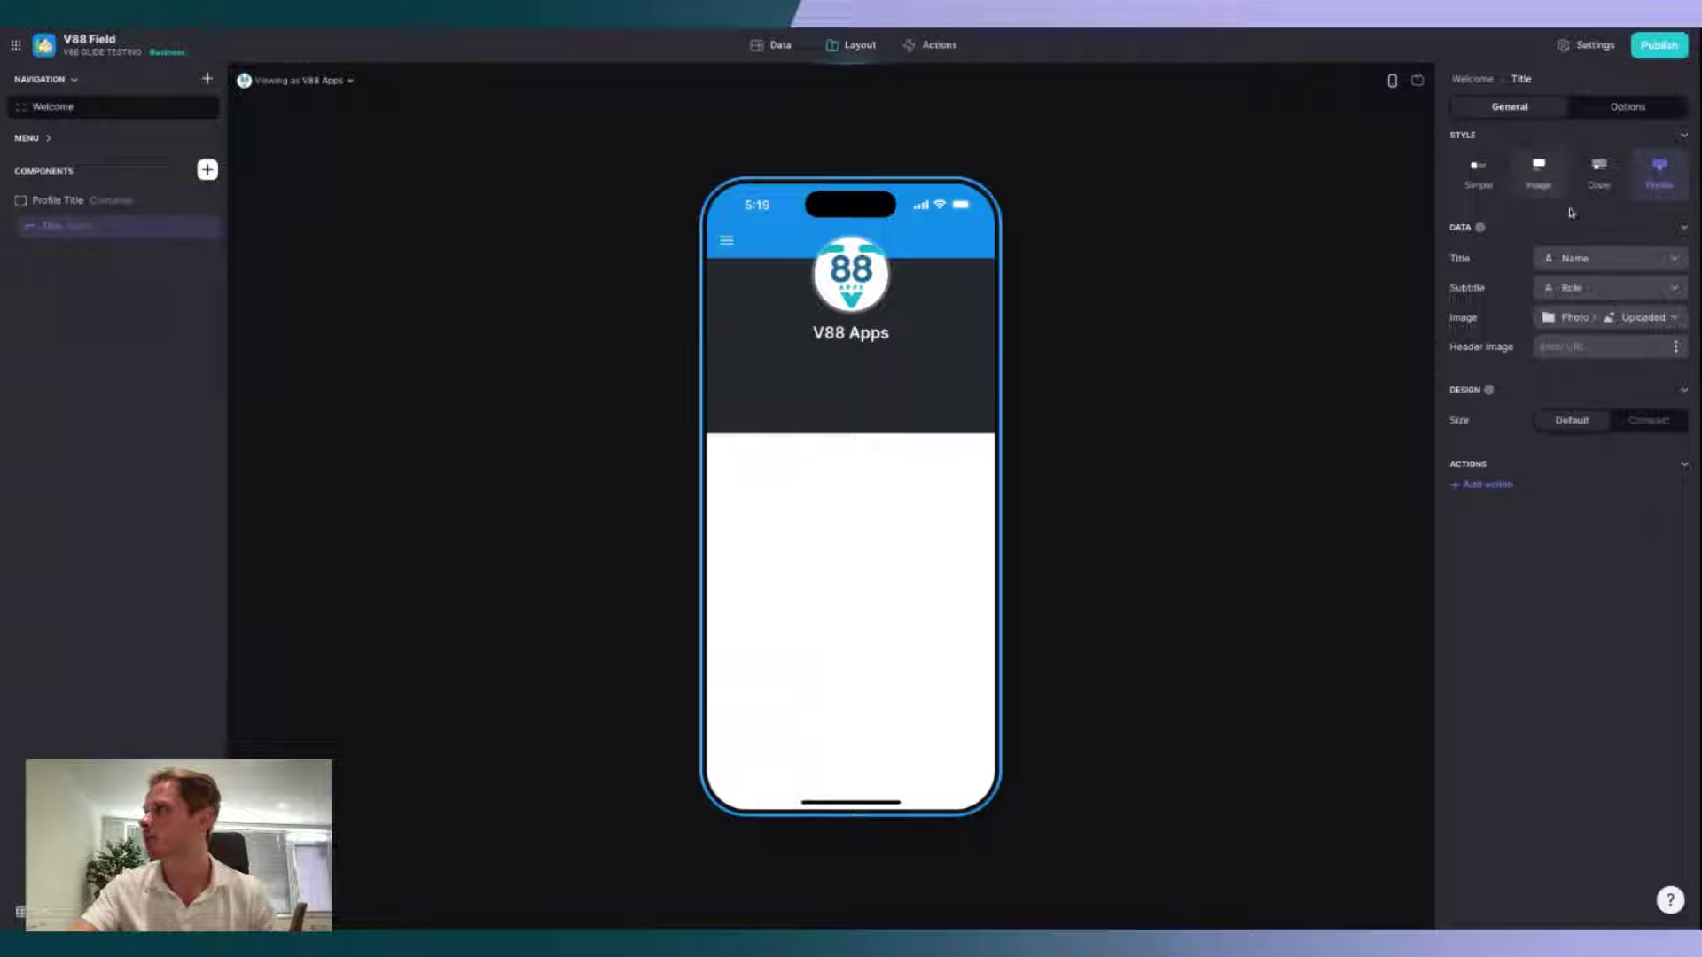
pyautogui.click(1596, 260)
pyautogui.moveTo(1613, 344)
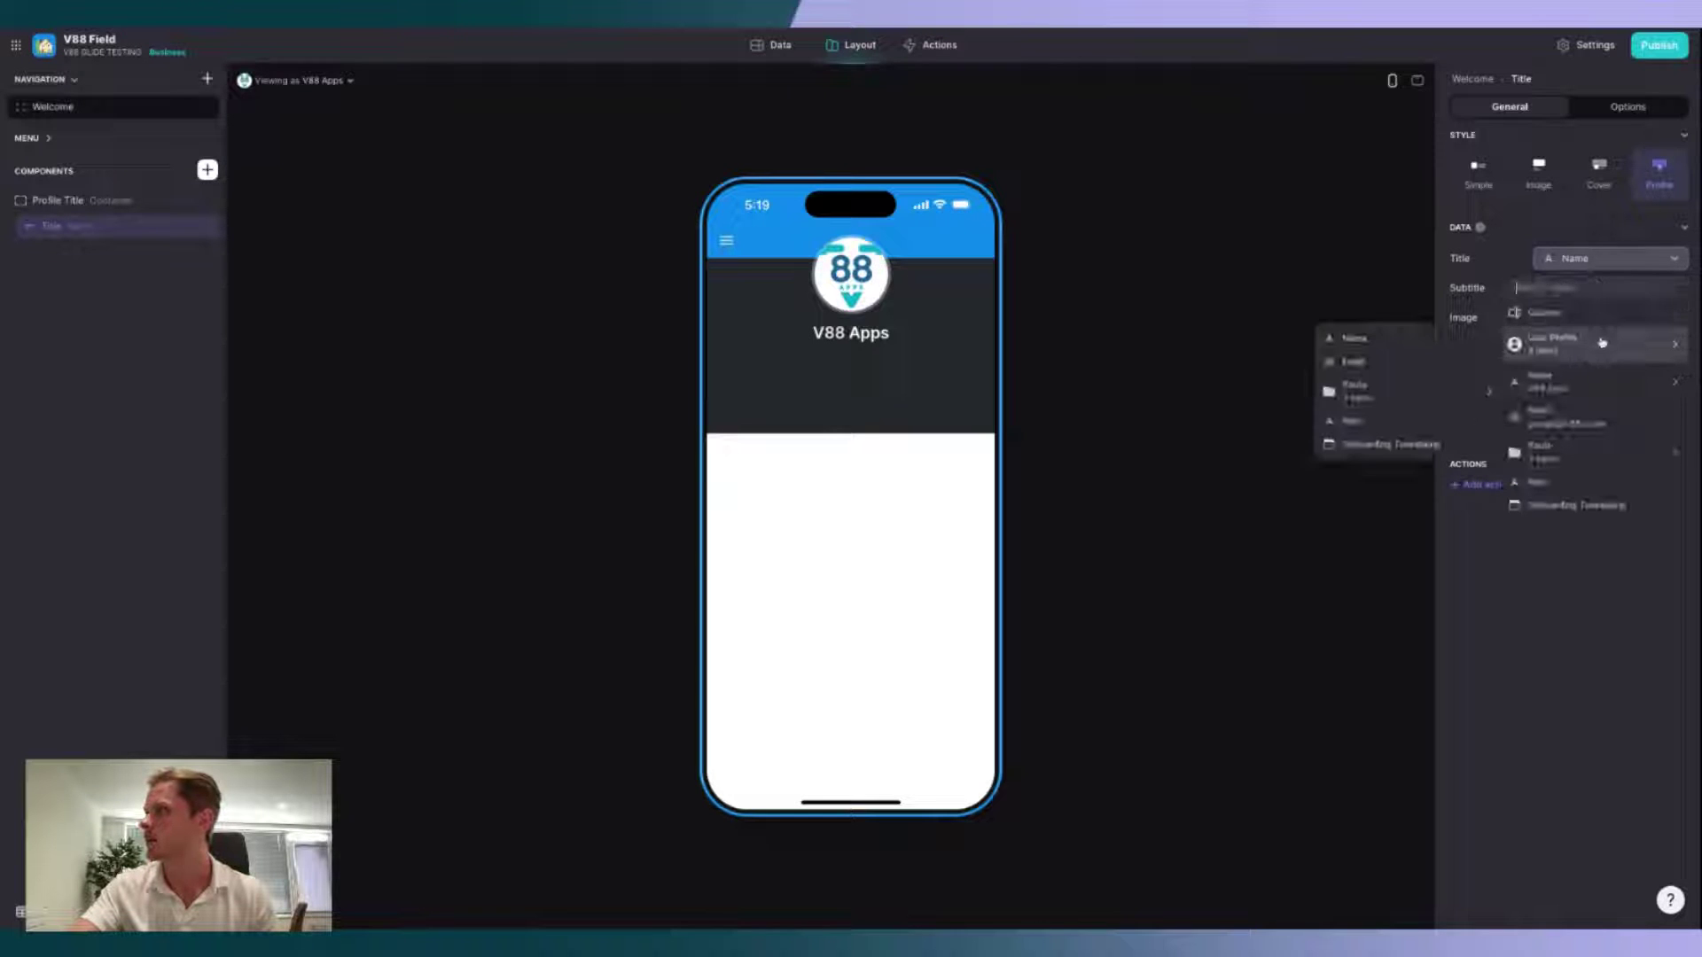
pyautogui.click(1436, 346)
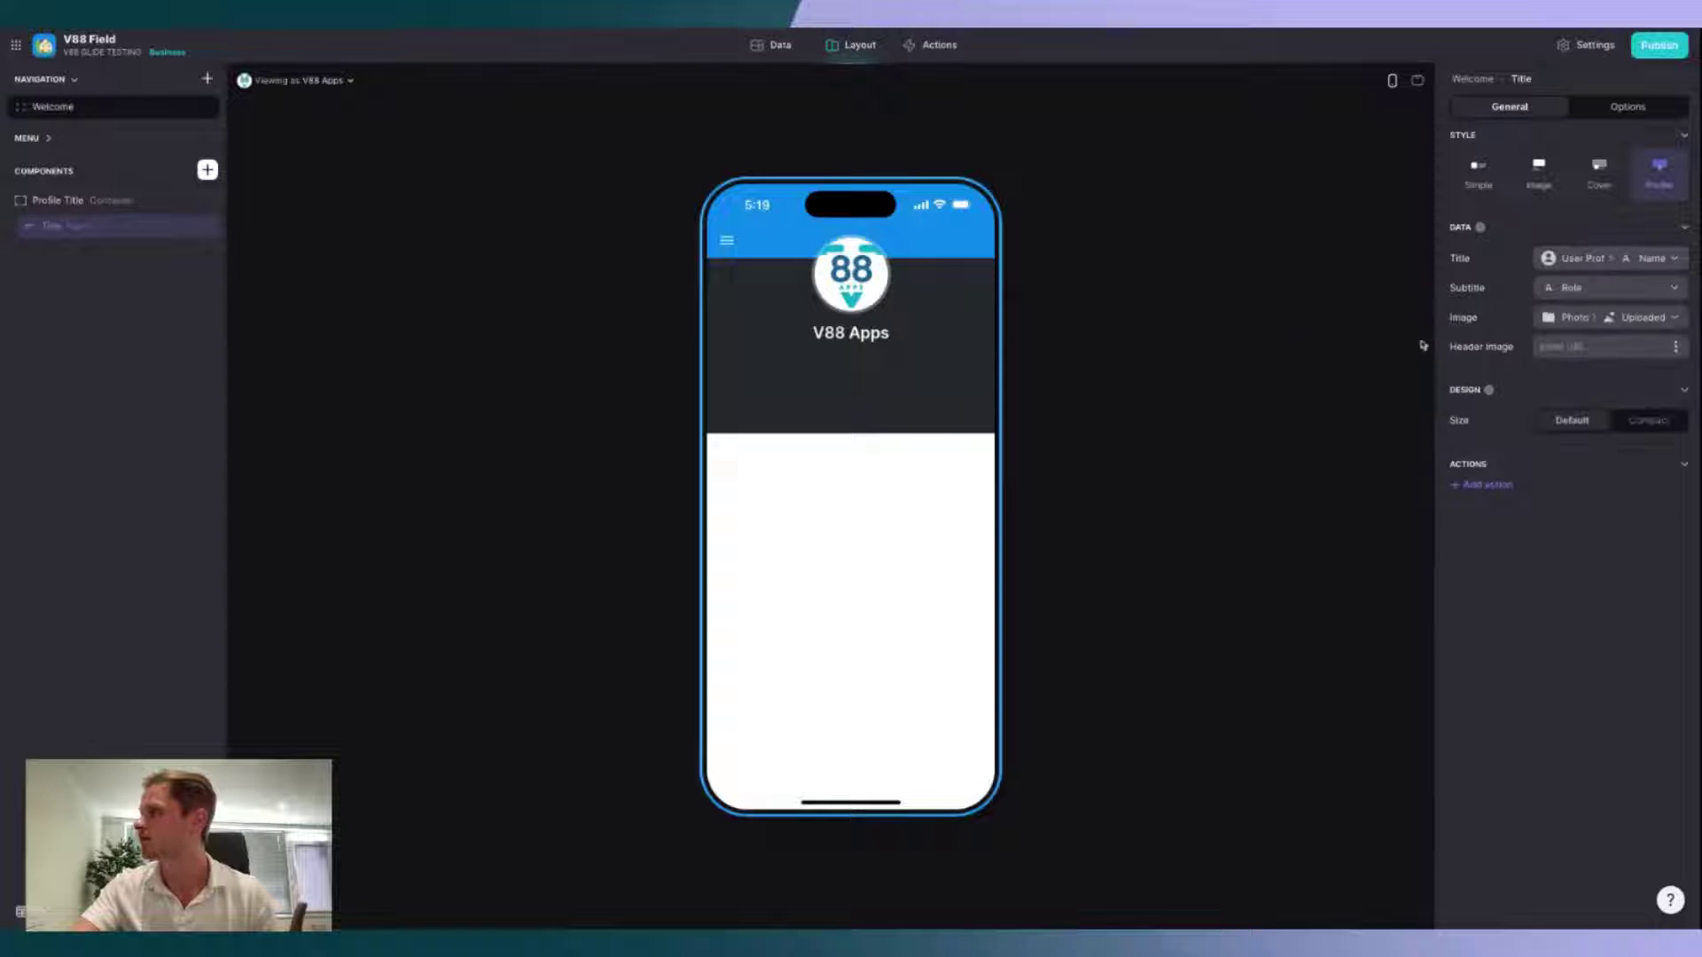
pyautogui.click(1608, 290)
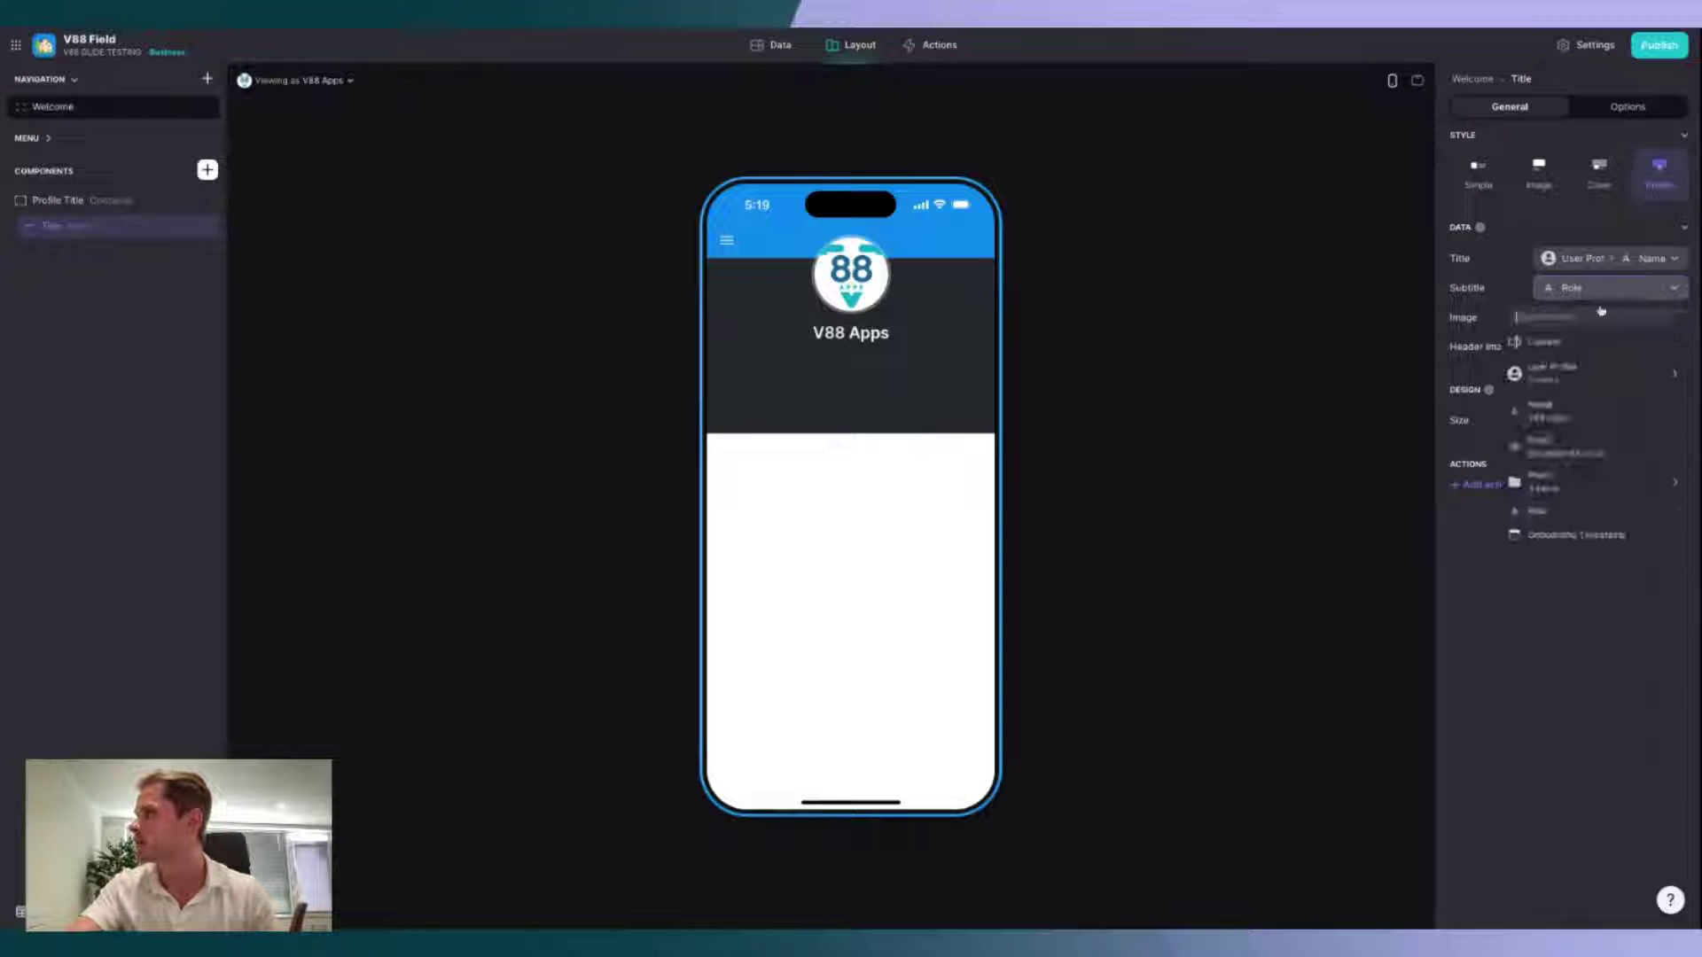
pyautogui.click(1582, 340)
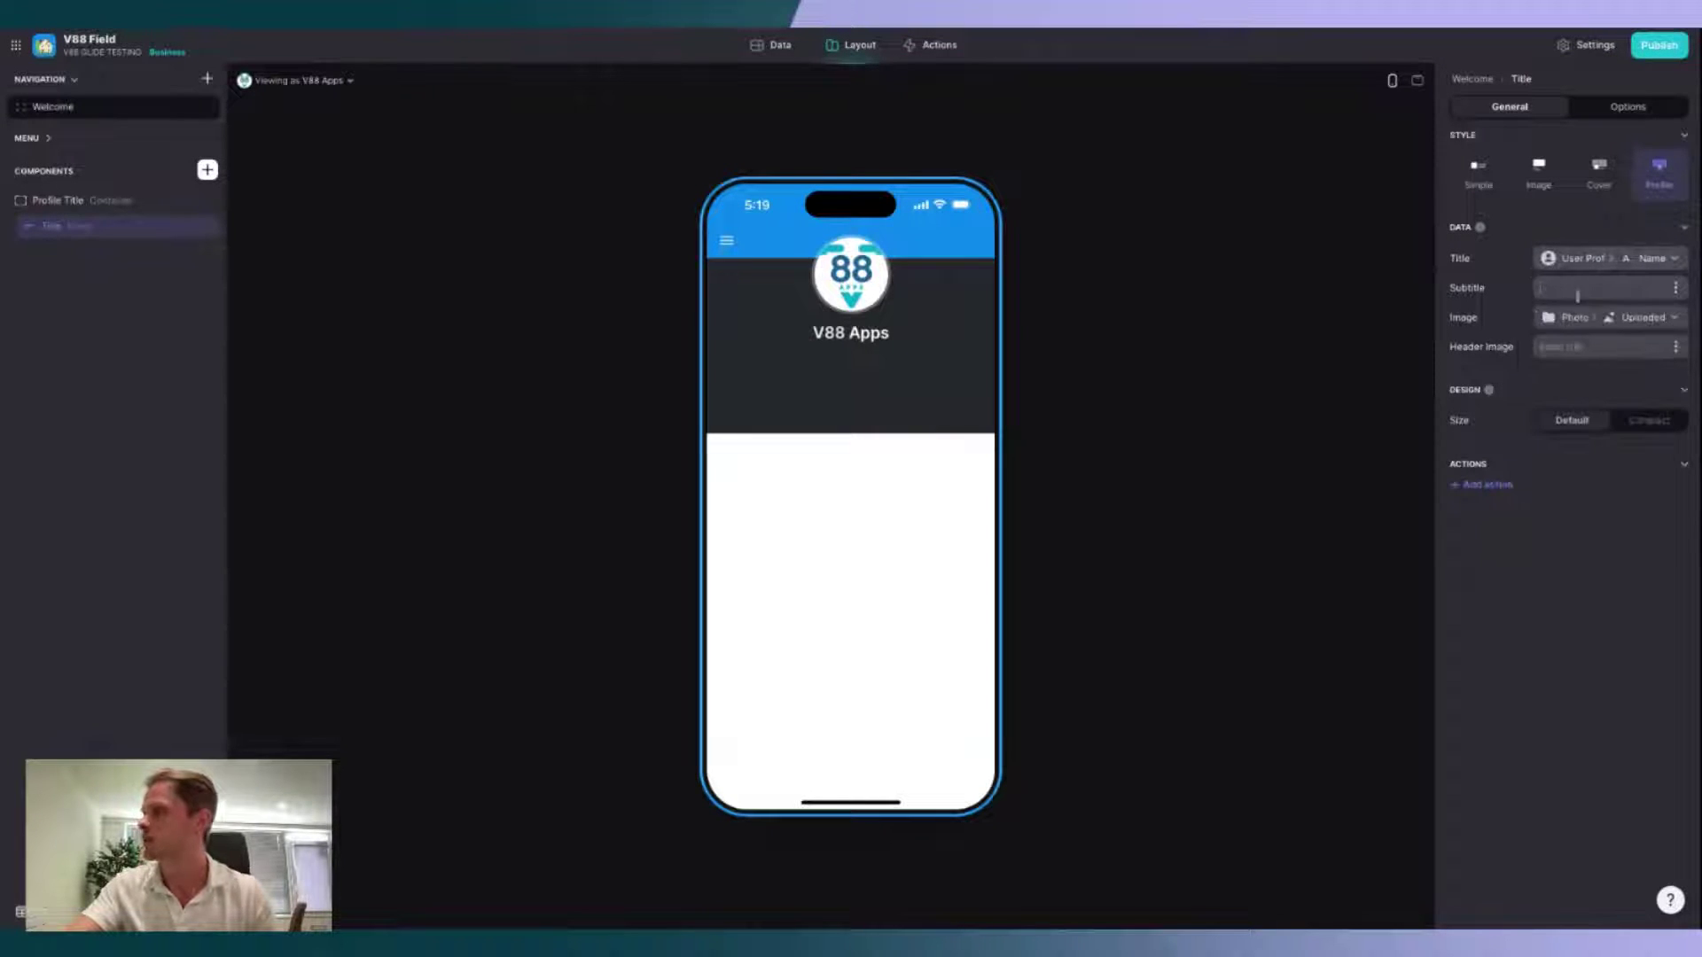
pyautogui.click(1600, 323)
pyautogui.moveTo(1587, 536)
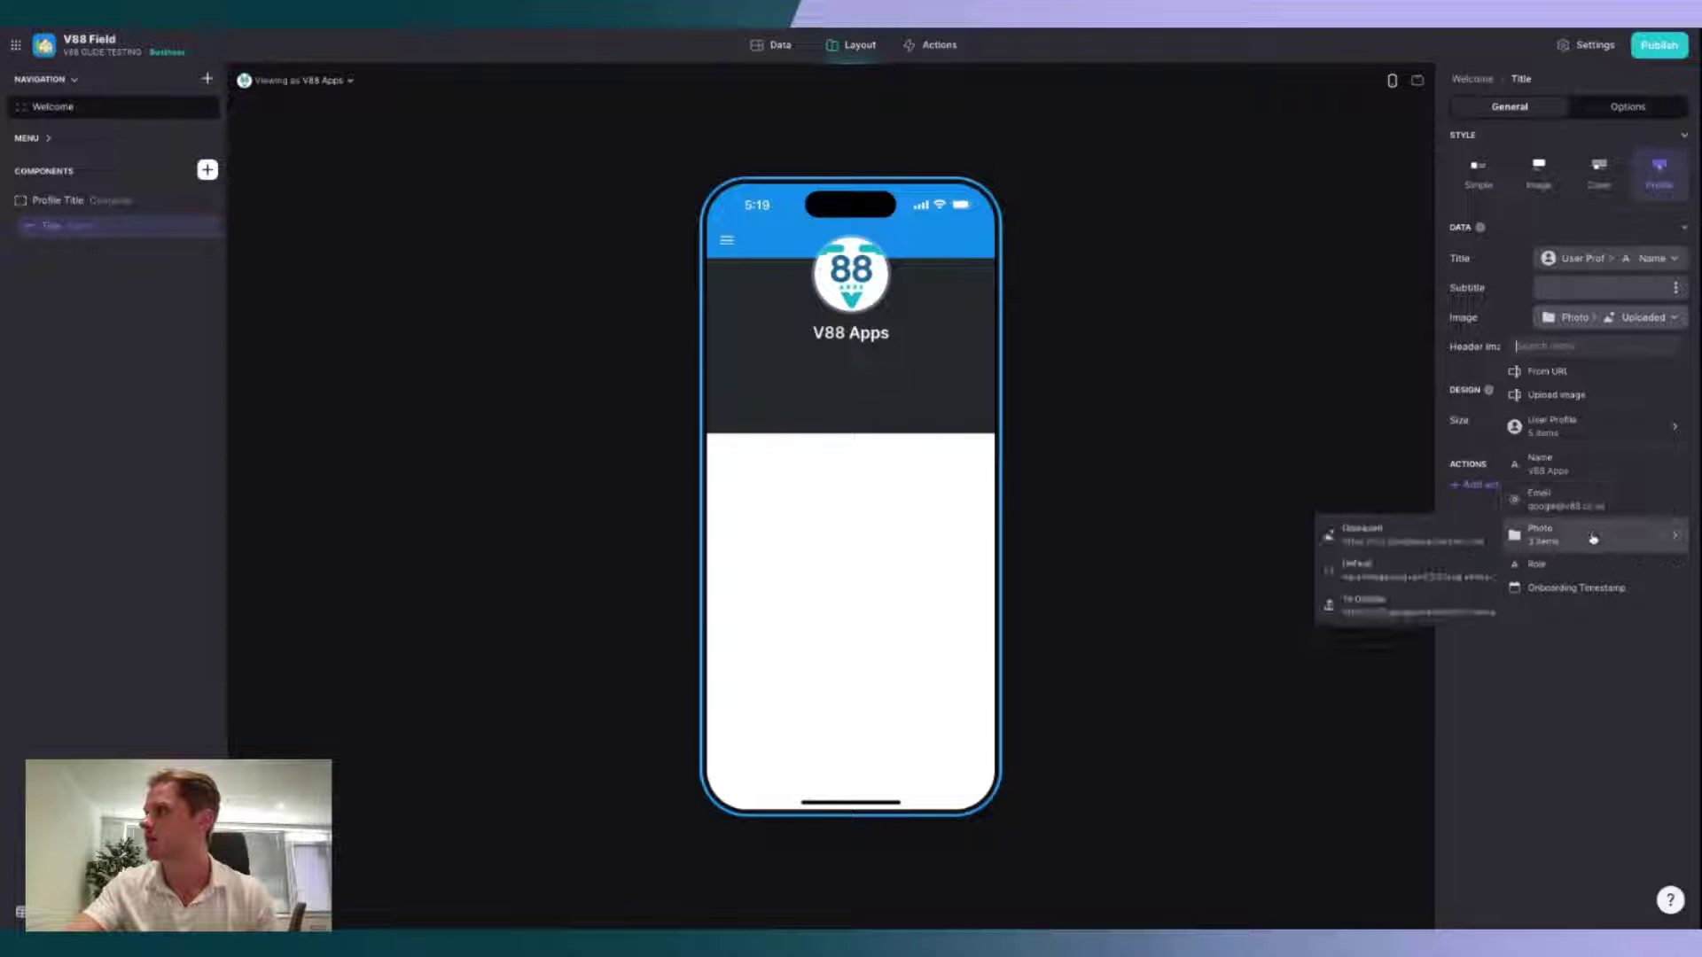
pyautogui.click(1395, 609)
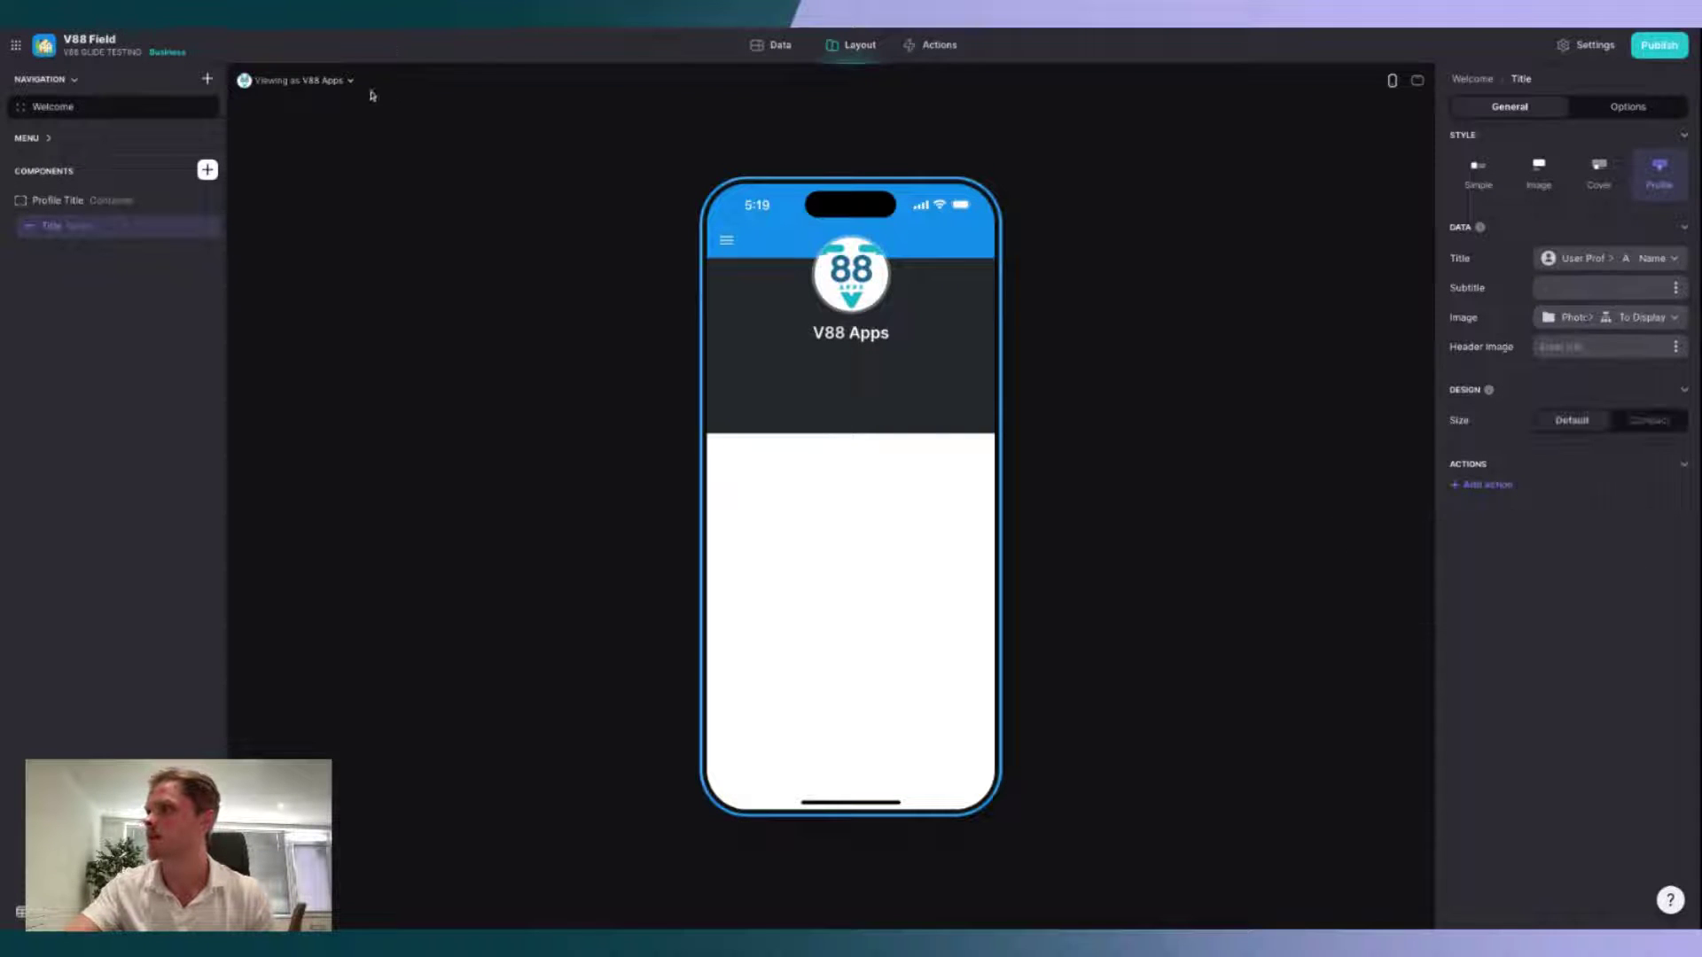
# Step: Preview the screen as another user and give the Profile Title container an Accent background
pyautogui.click(315, 80)
pyautogui.click(335, 210)
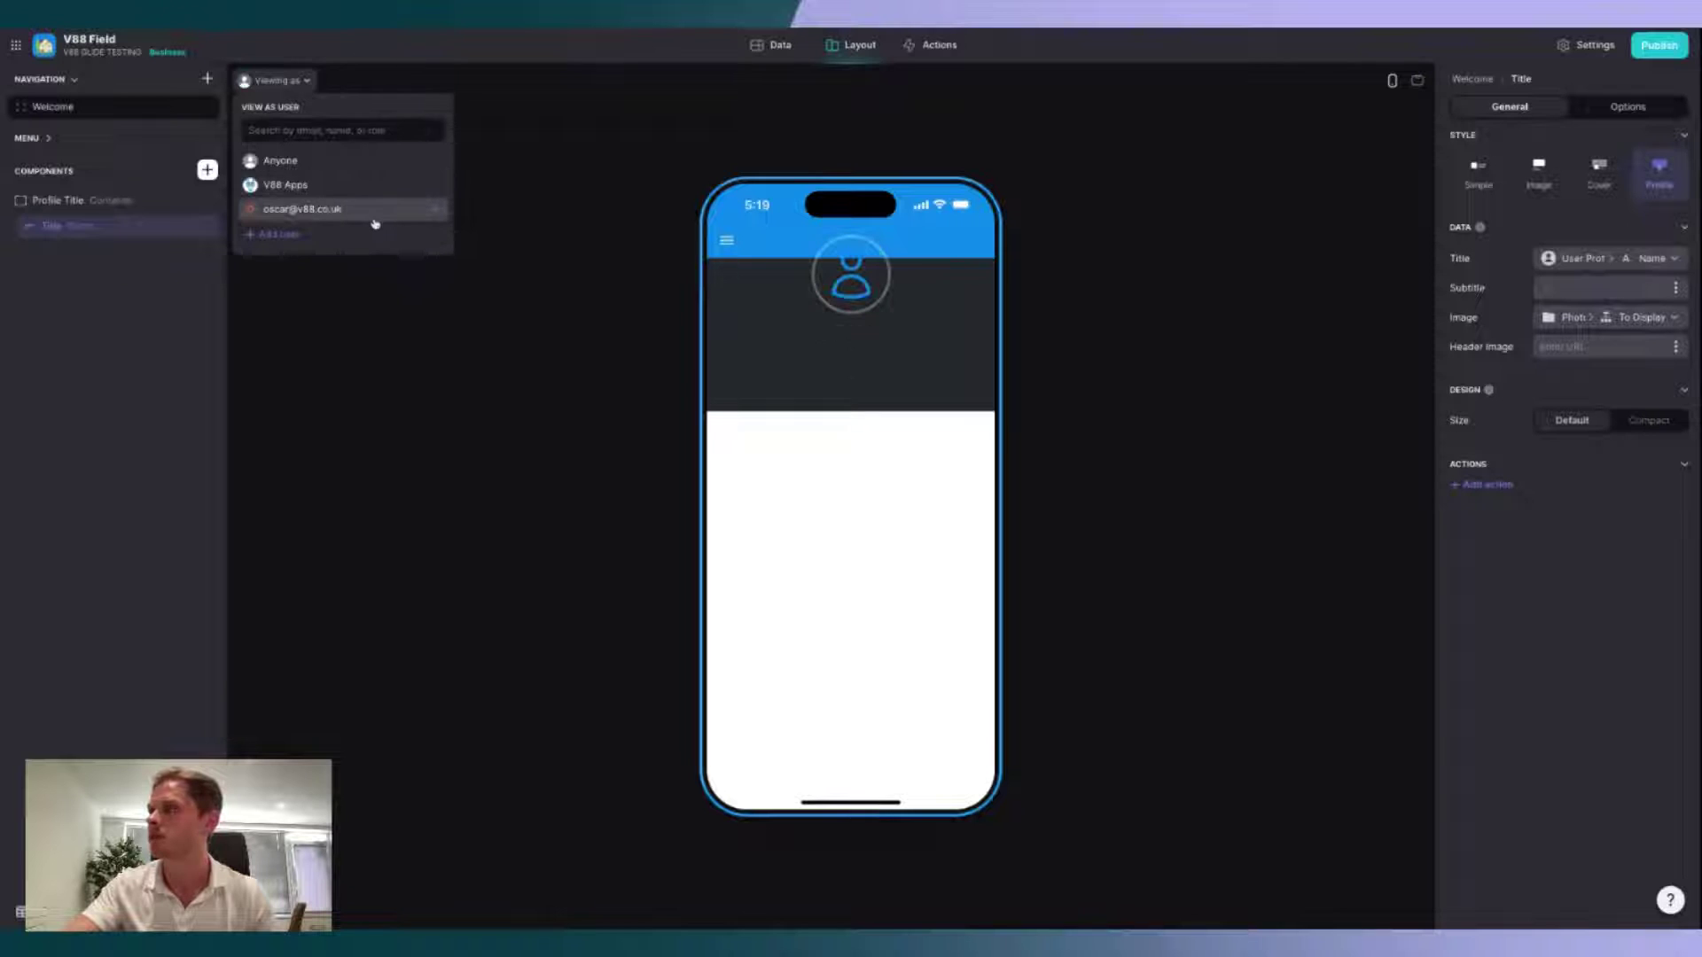
pyautogui.click(480, 342)
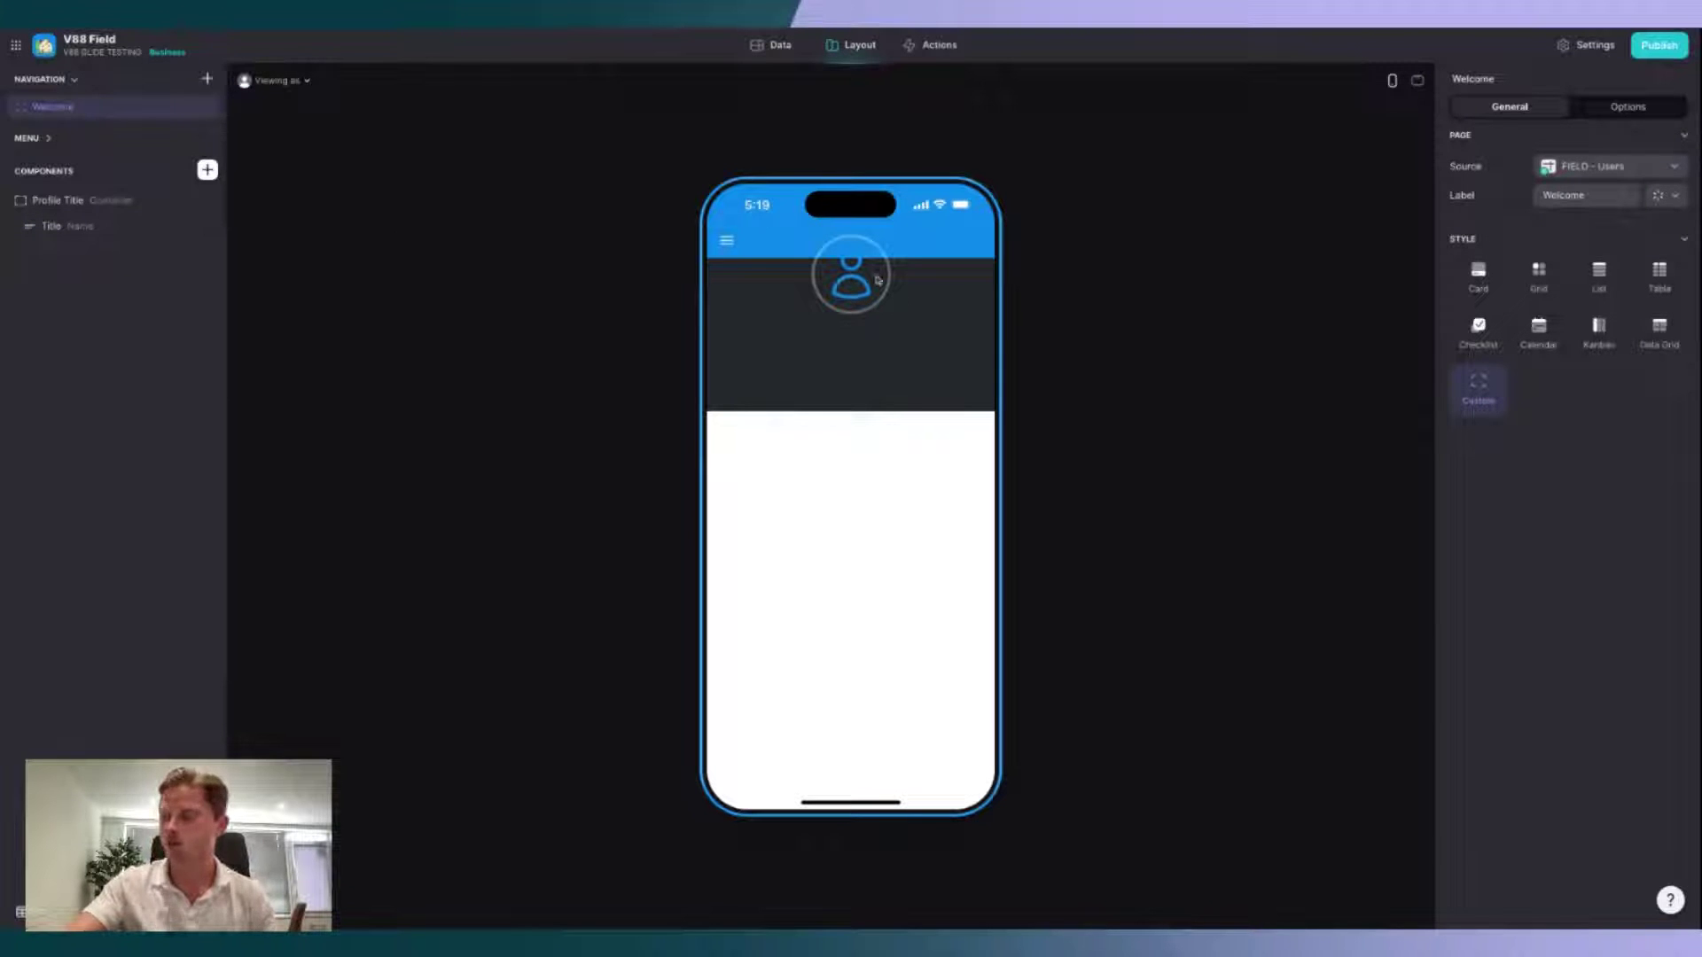
pyautogui.click(97, 201)
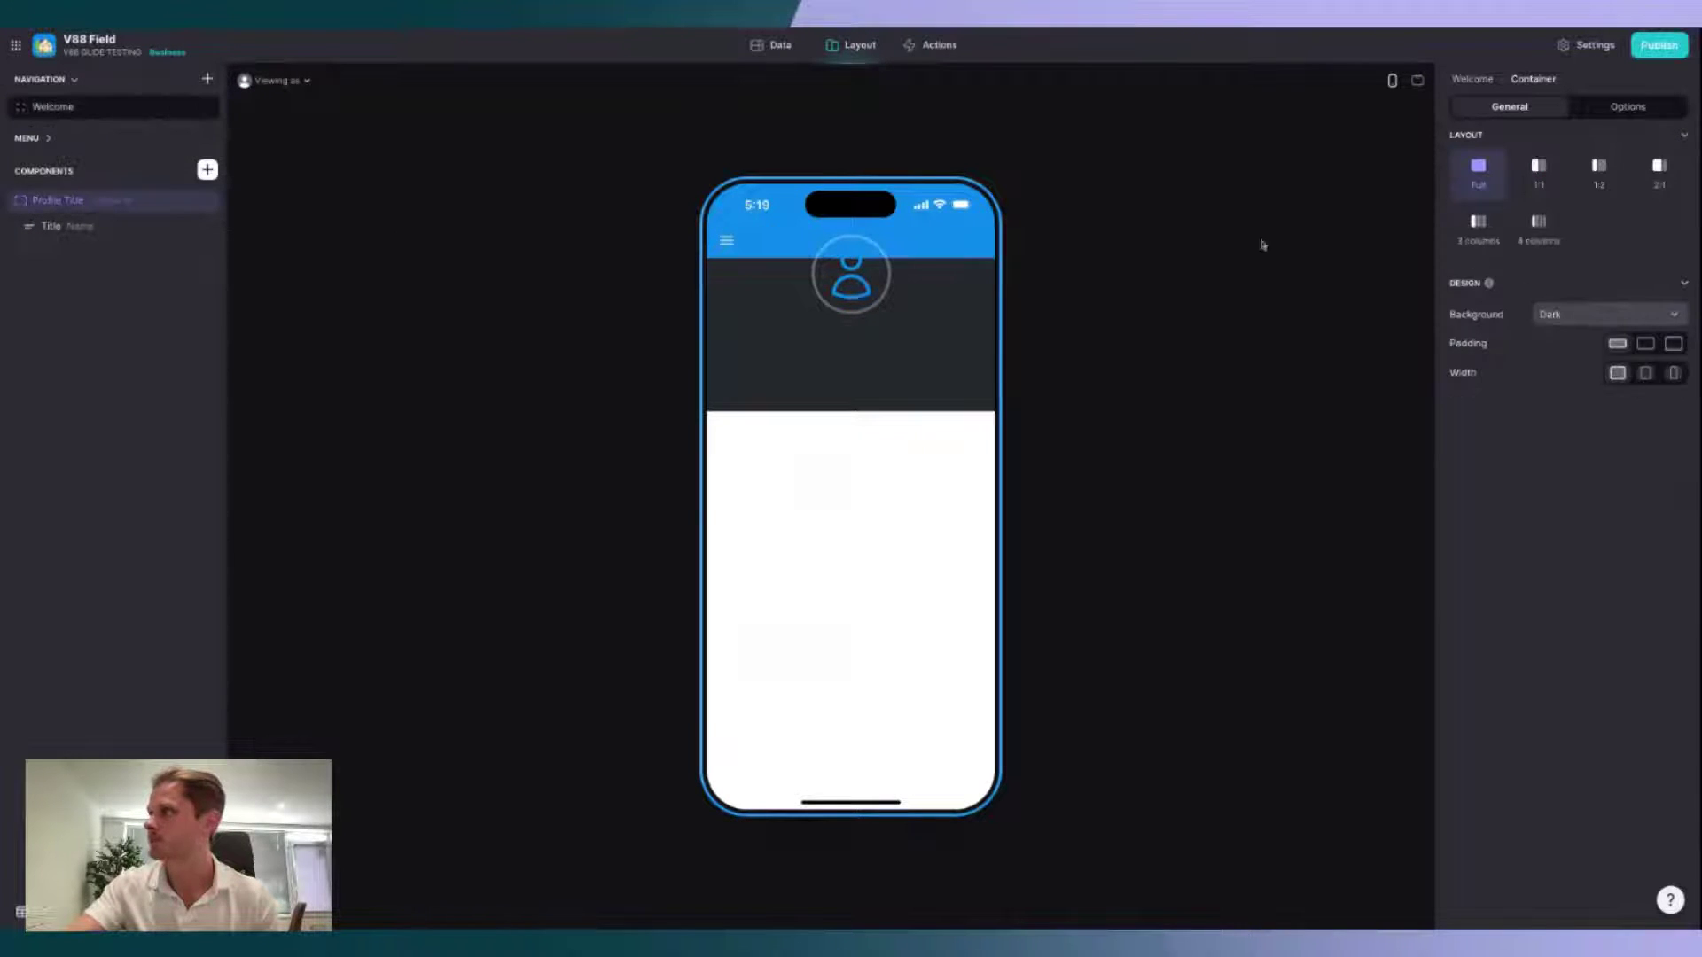
pyautogui.click(1580, 316)
pyautogui.click(1573, 412)
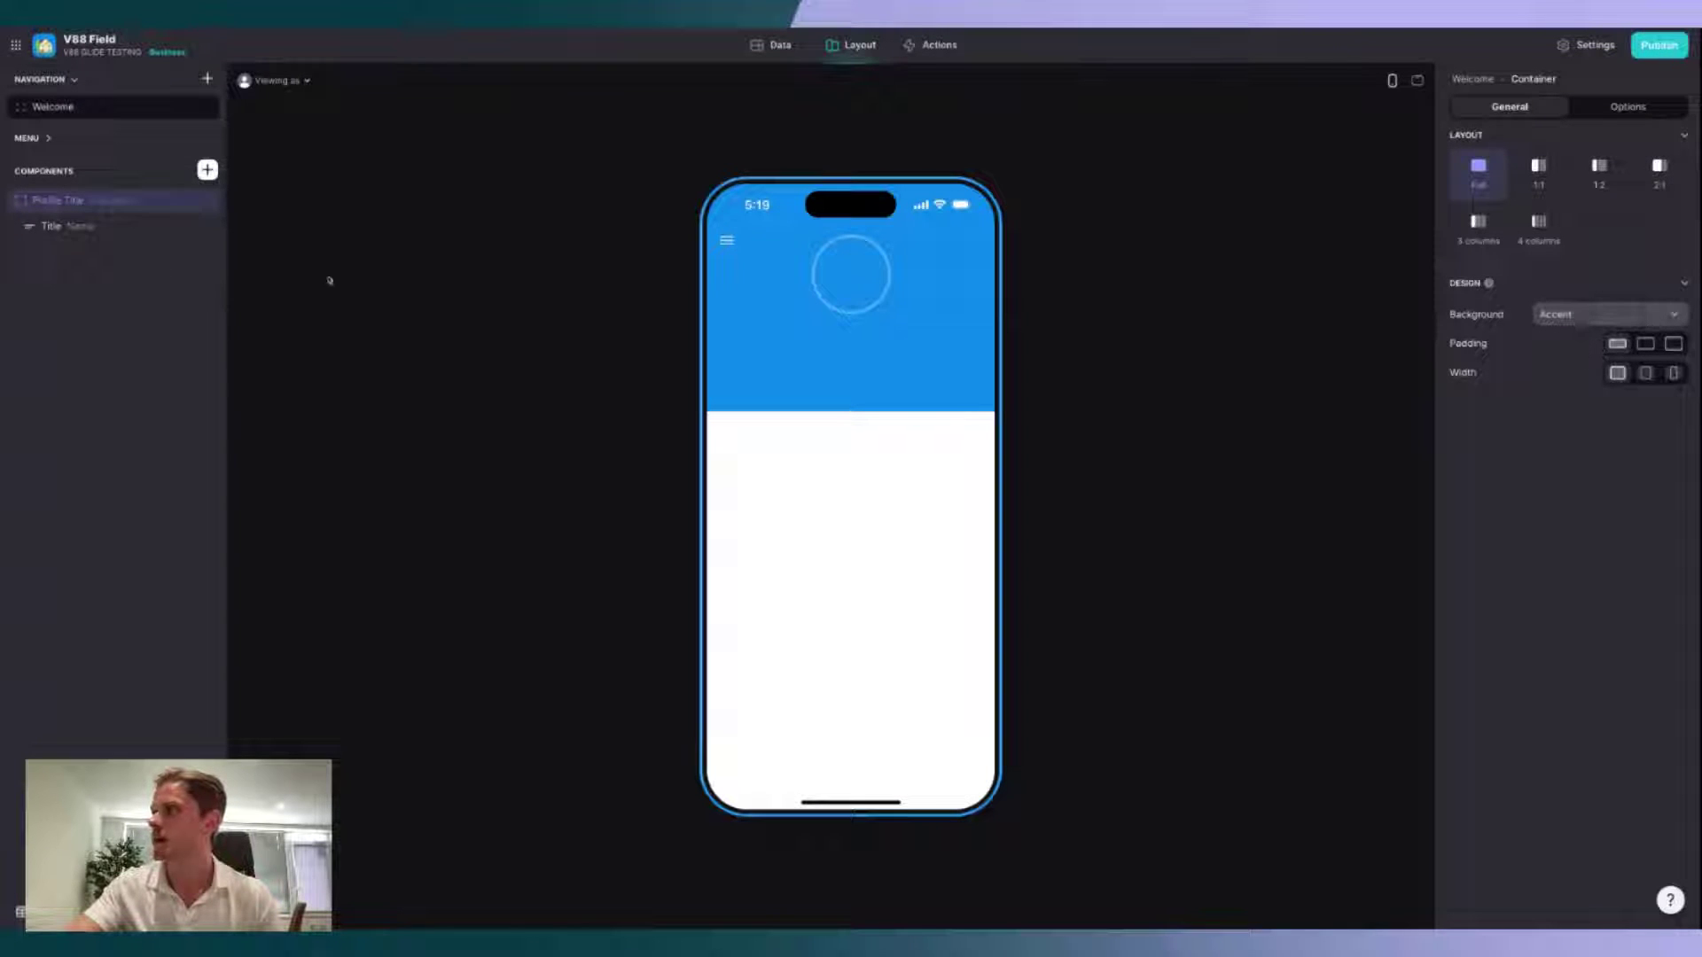
# Step: Recheck the Title component's data, keeping Photo To Display as its image
pyautogui.click(102, 229)
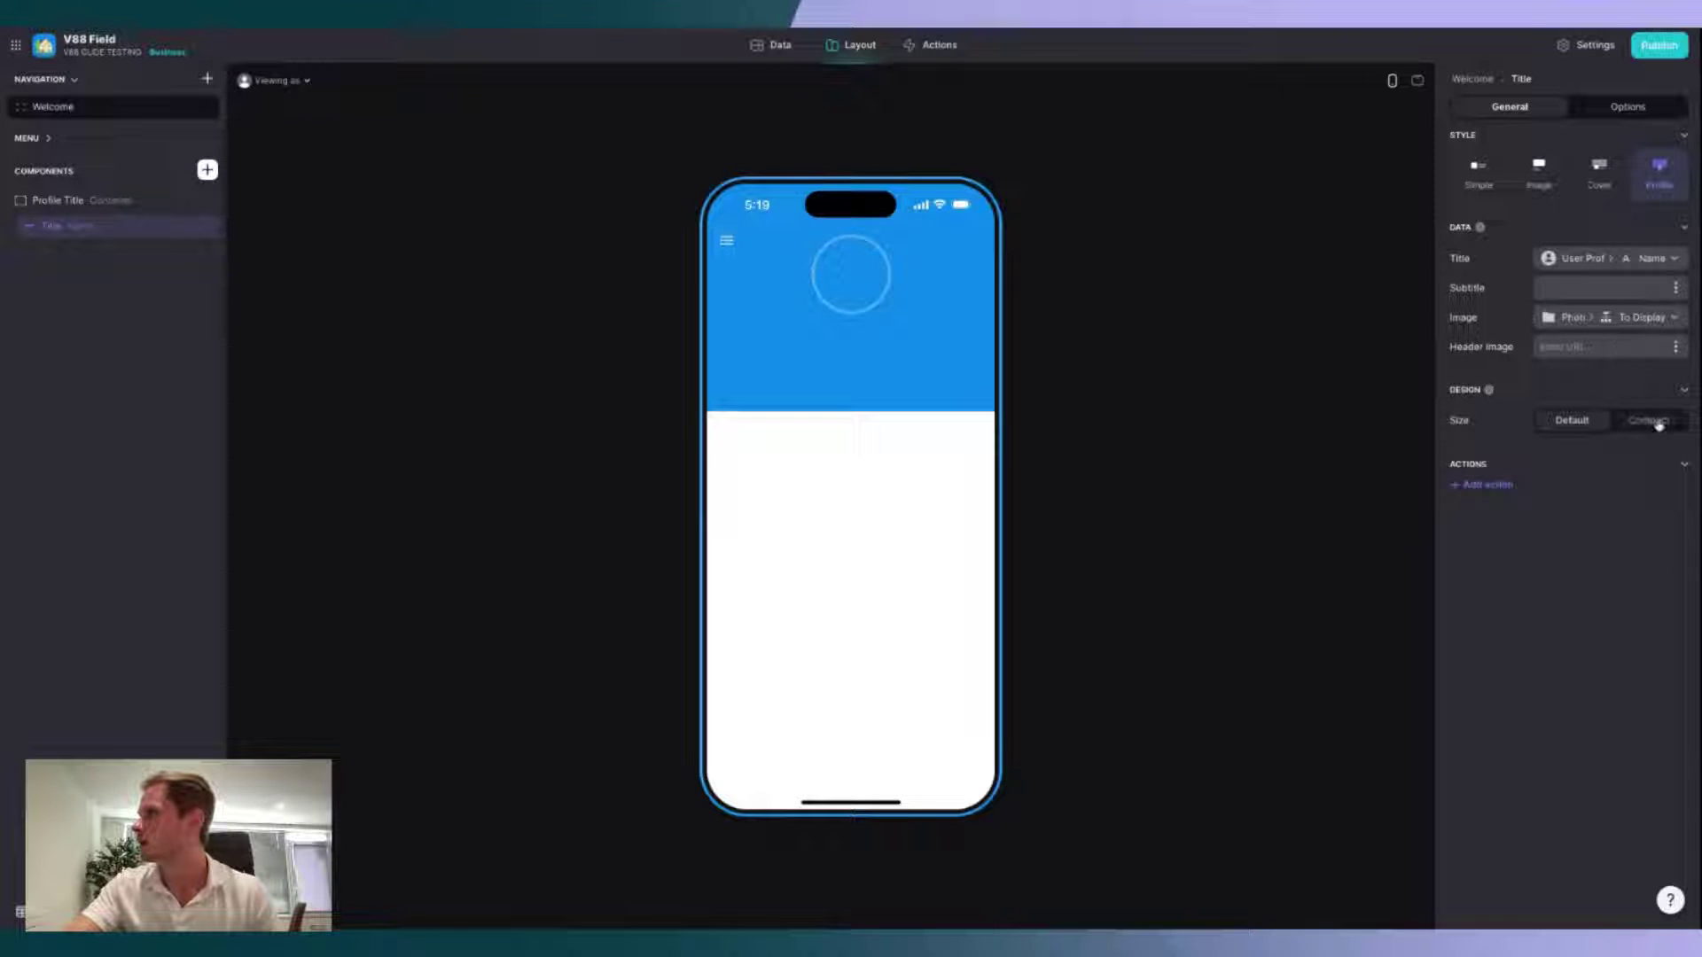
pyautogui.click(1597, 325)
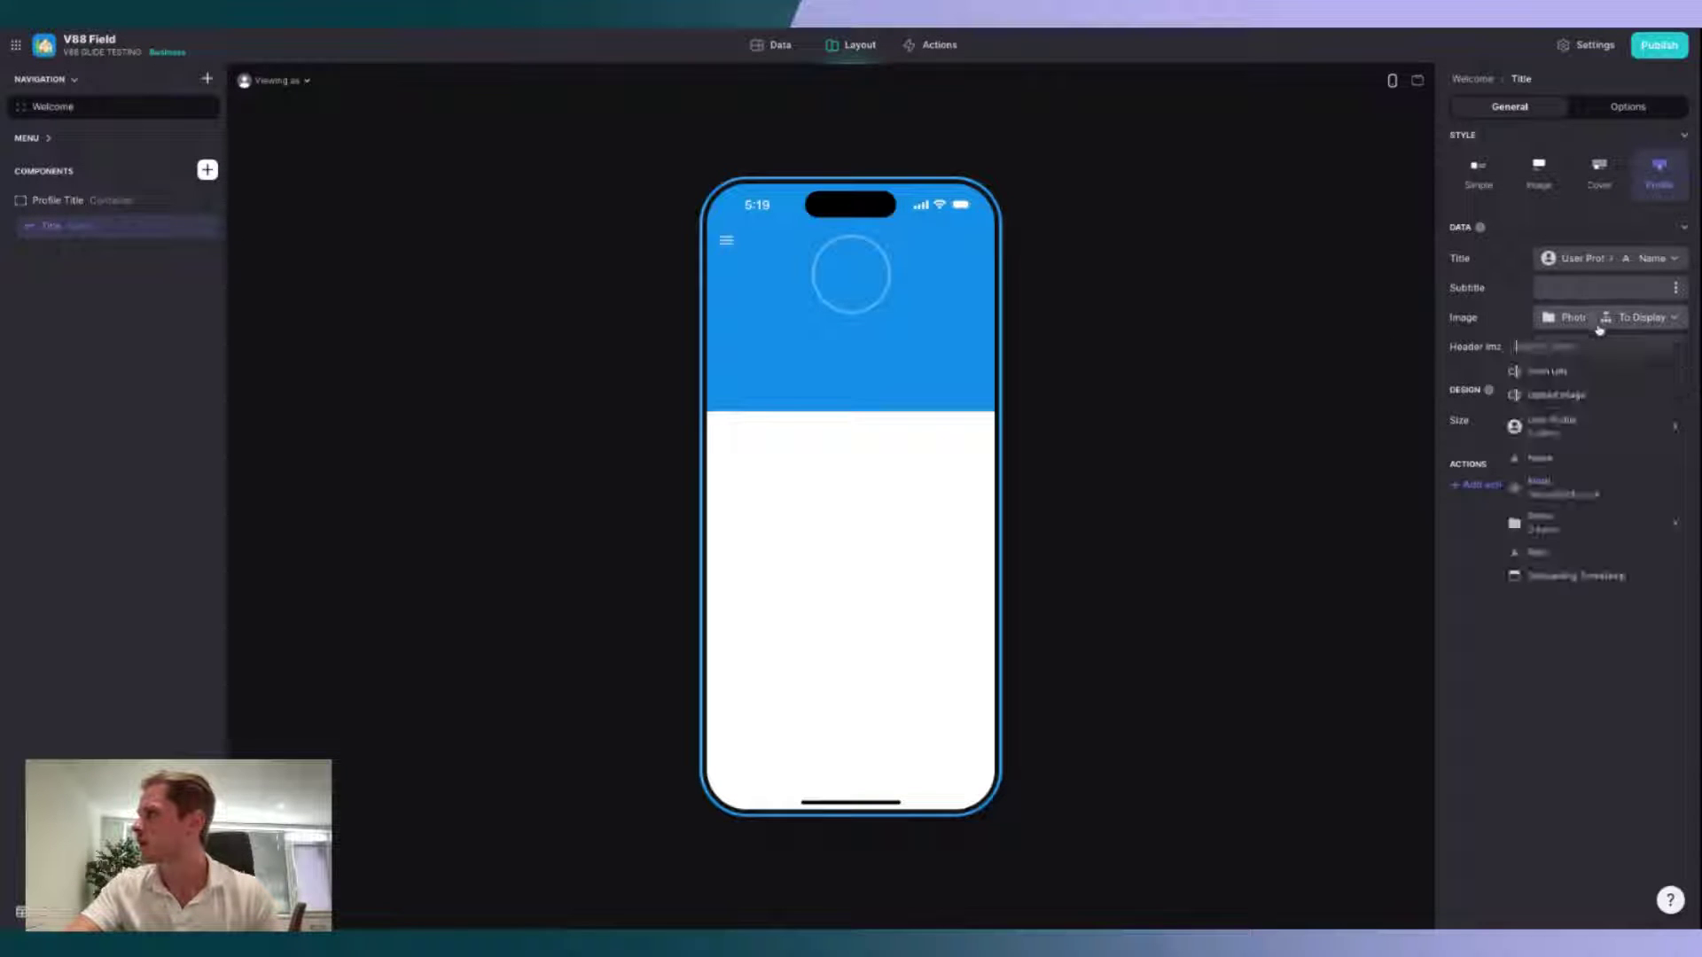
pyautogui.click(1595, 321)
pyautogui.click(1592, 291)
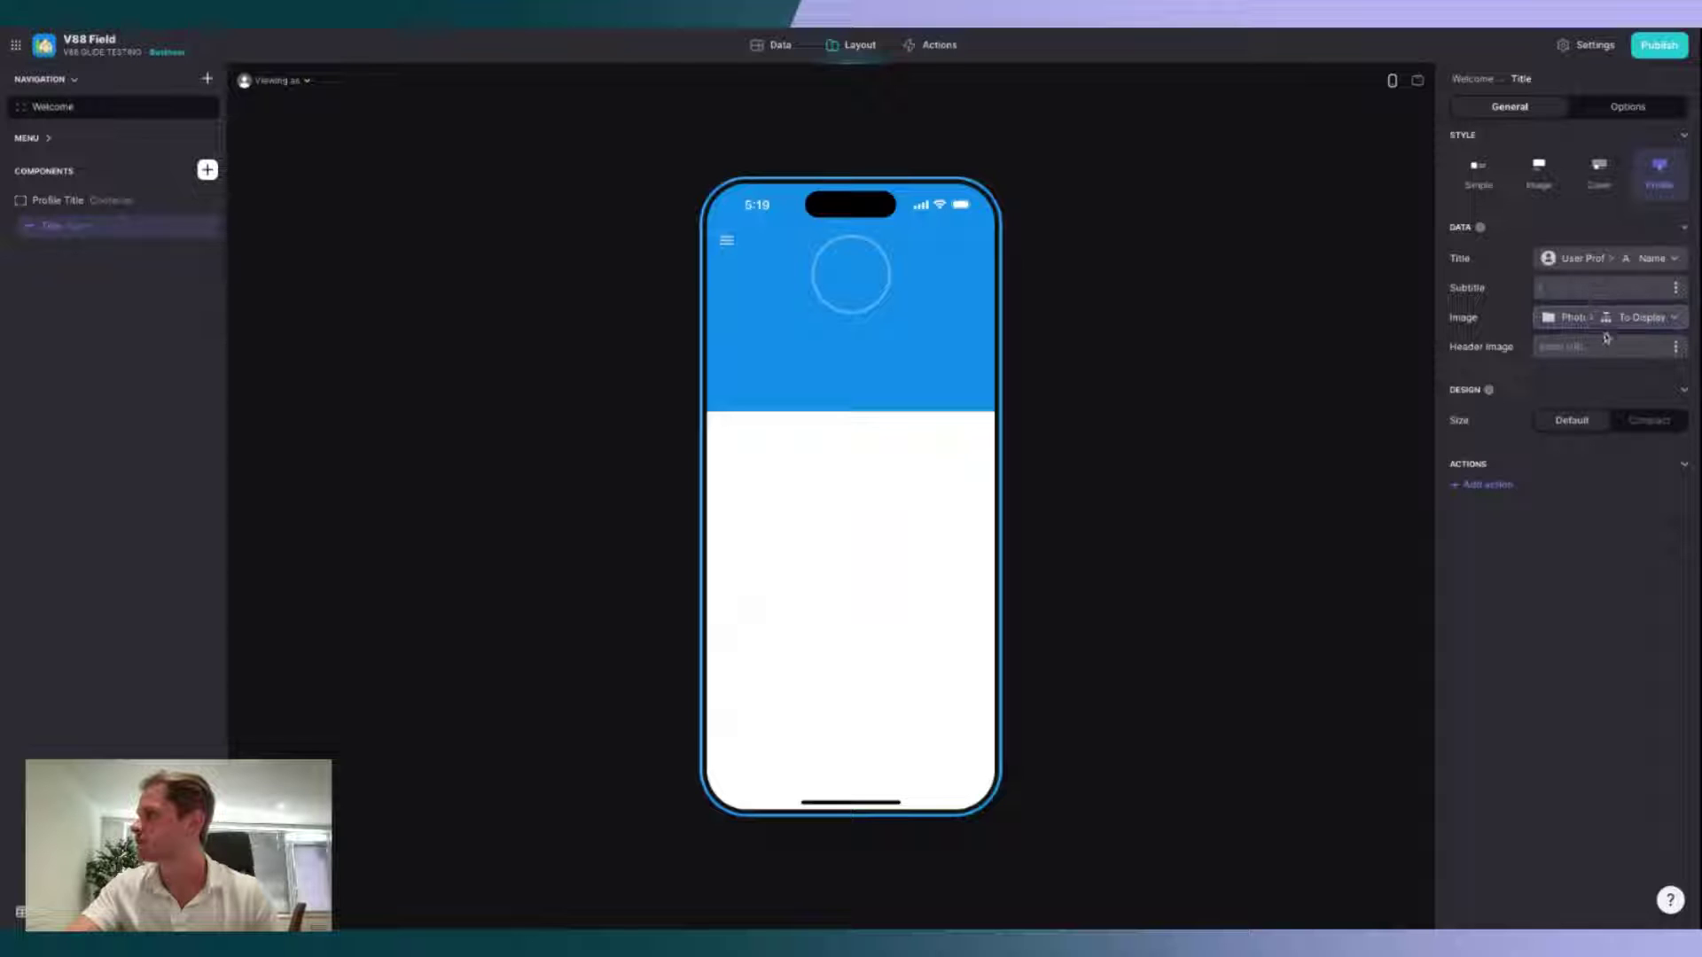
pyautogui.click(1610, 323)
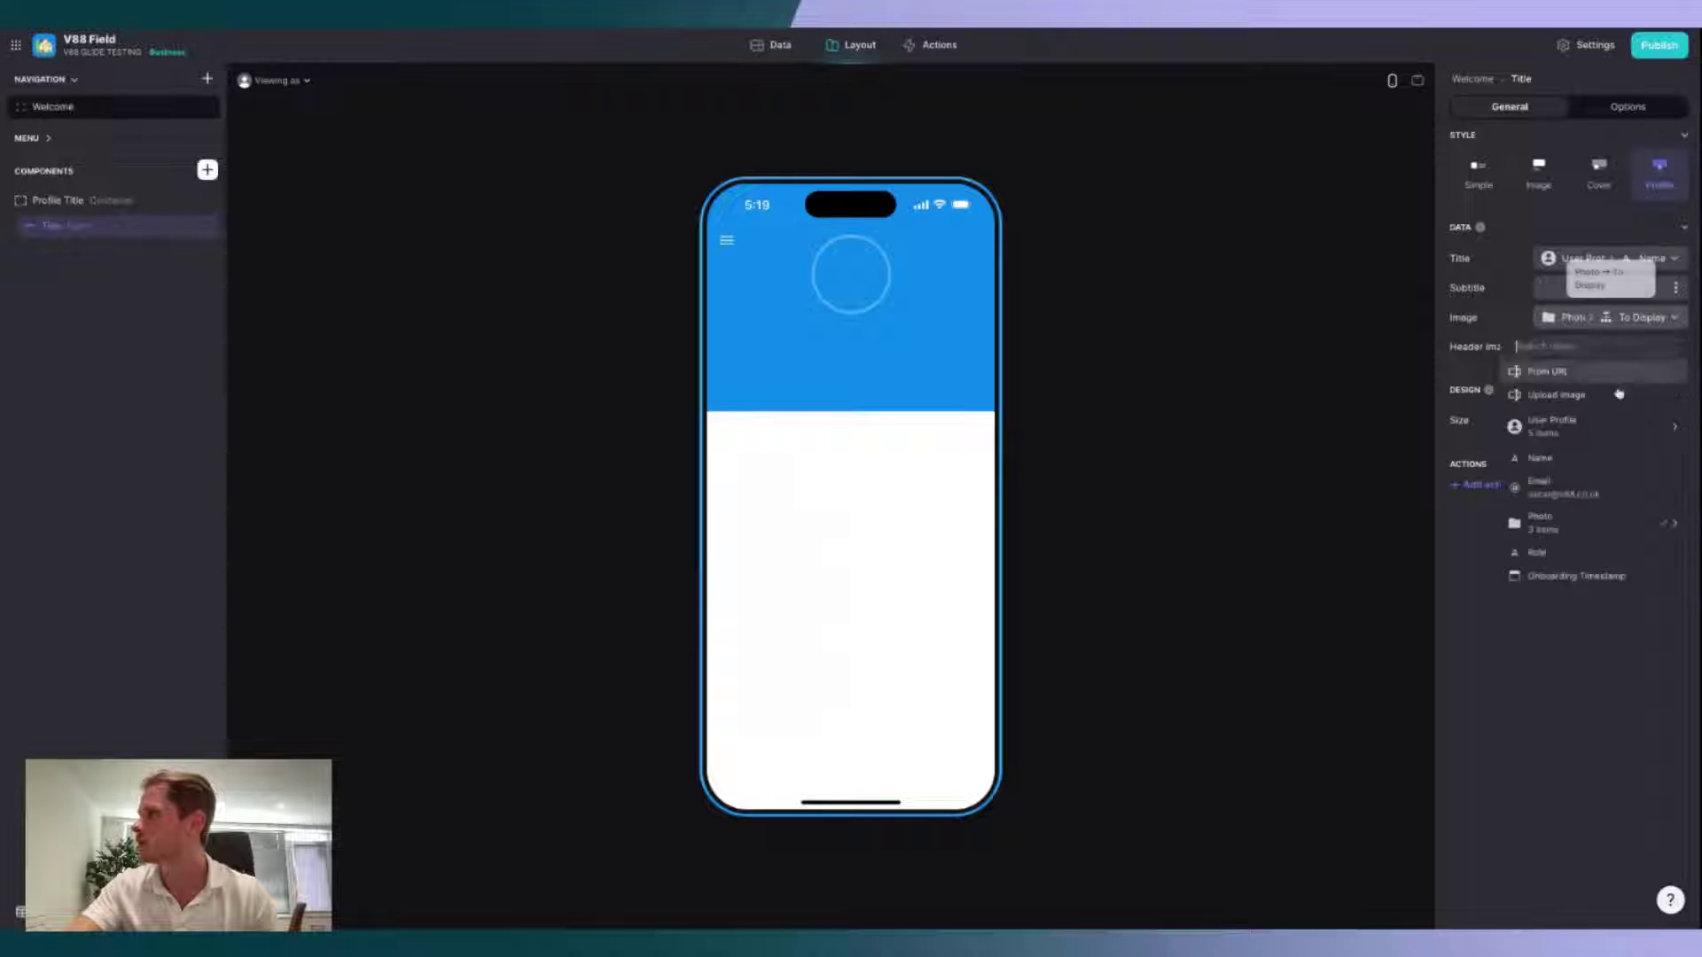
pyautogui.moveTo(1611, 518)
pyautogui.click(1441, 586)
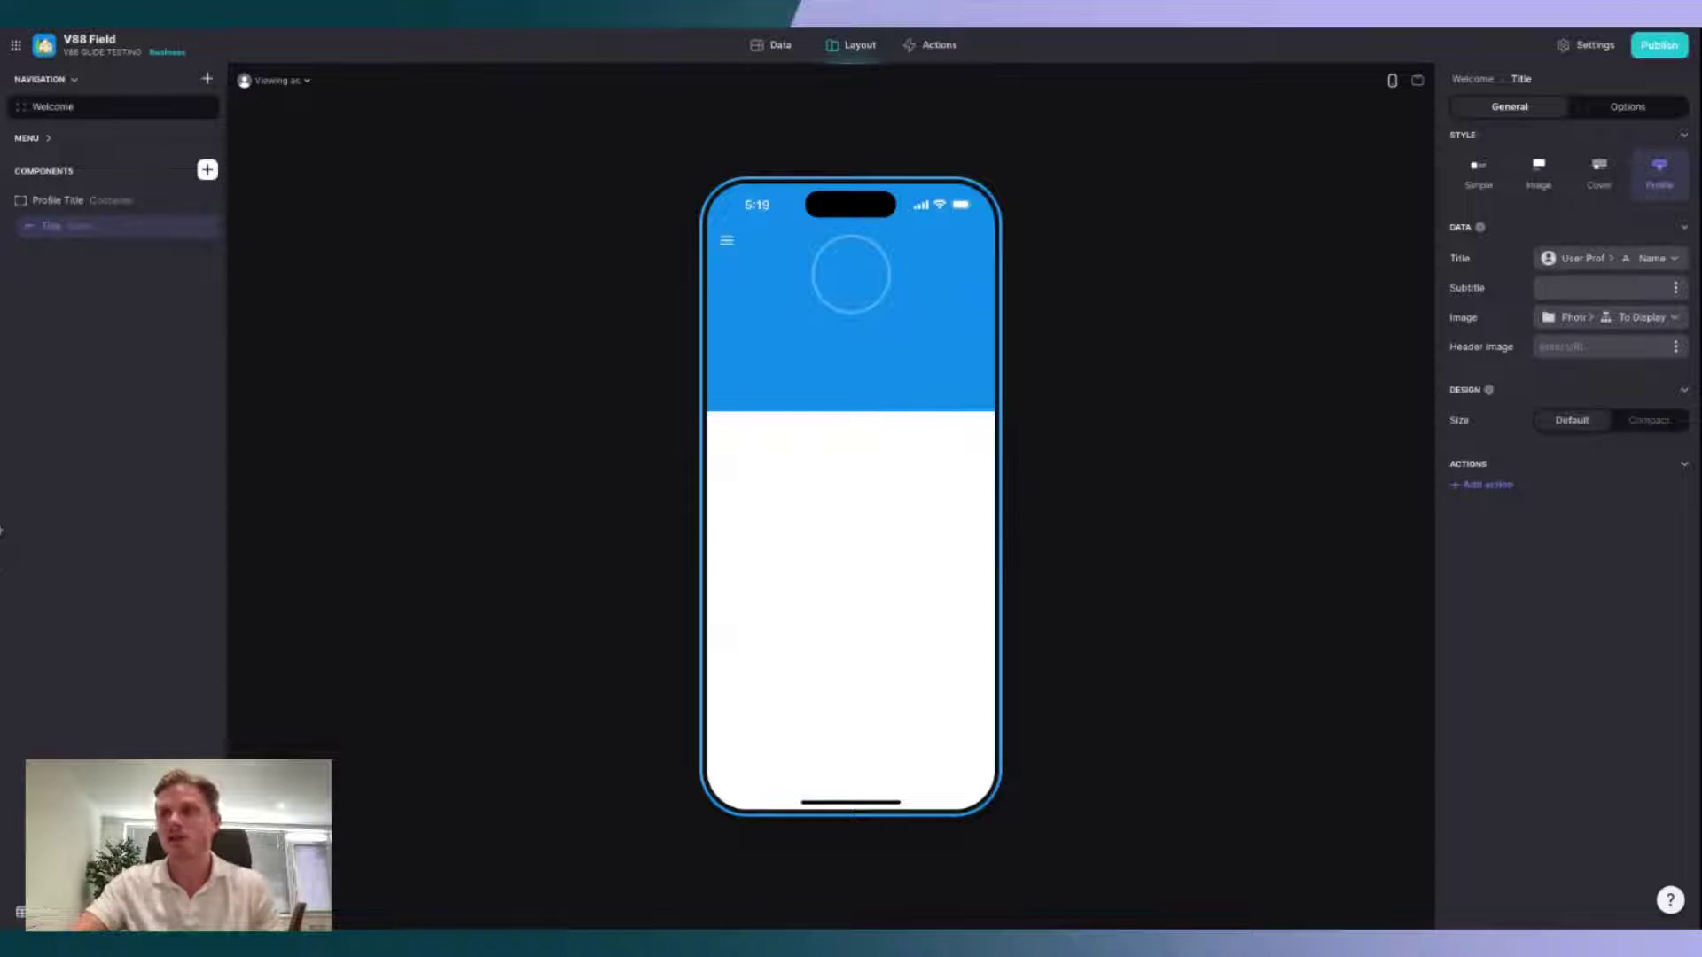
pyautogui.click(434, 410)
pyautogui.click(62, 200)
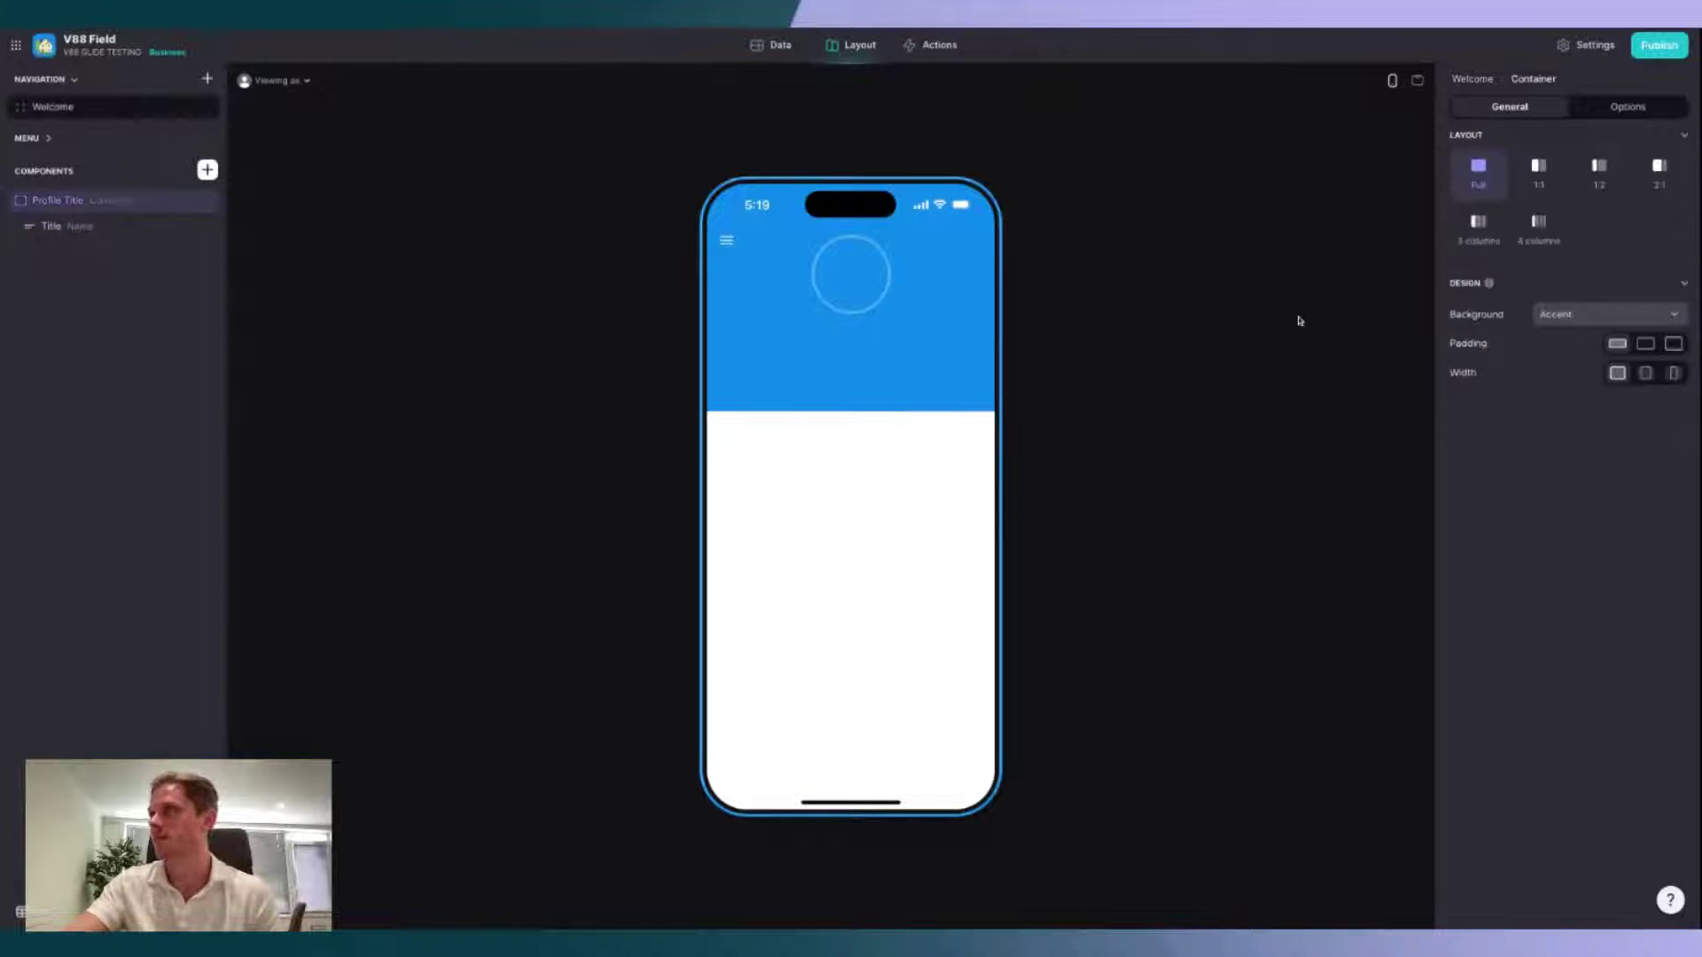
pyautogui.click(119, 227)
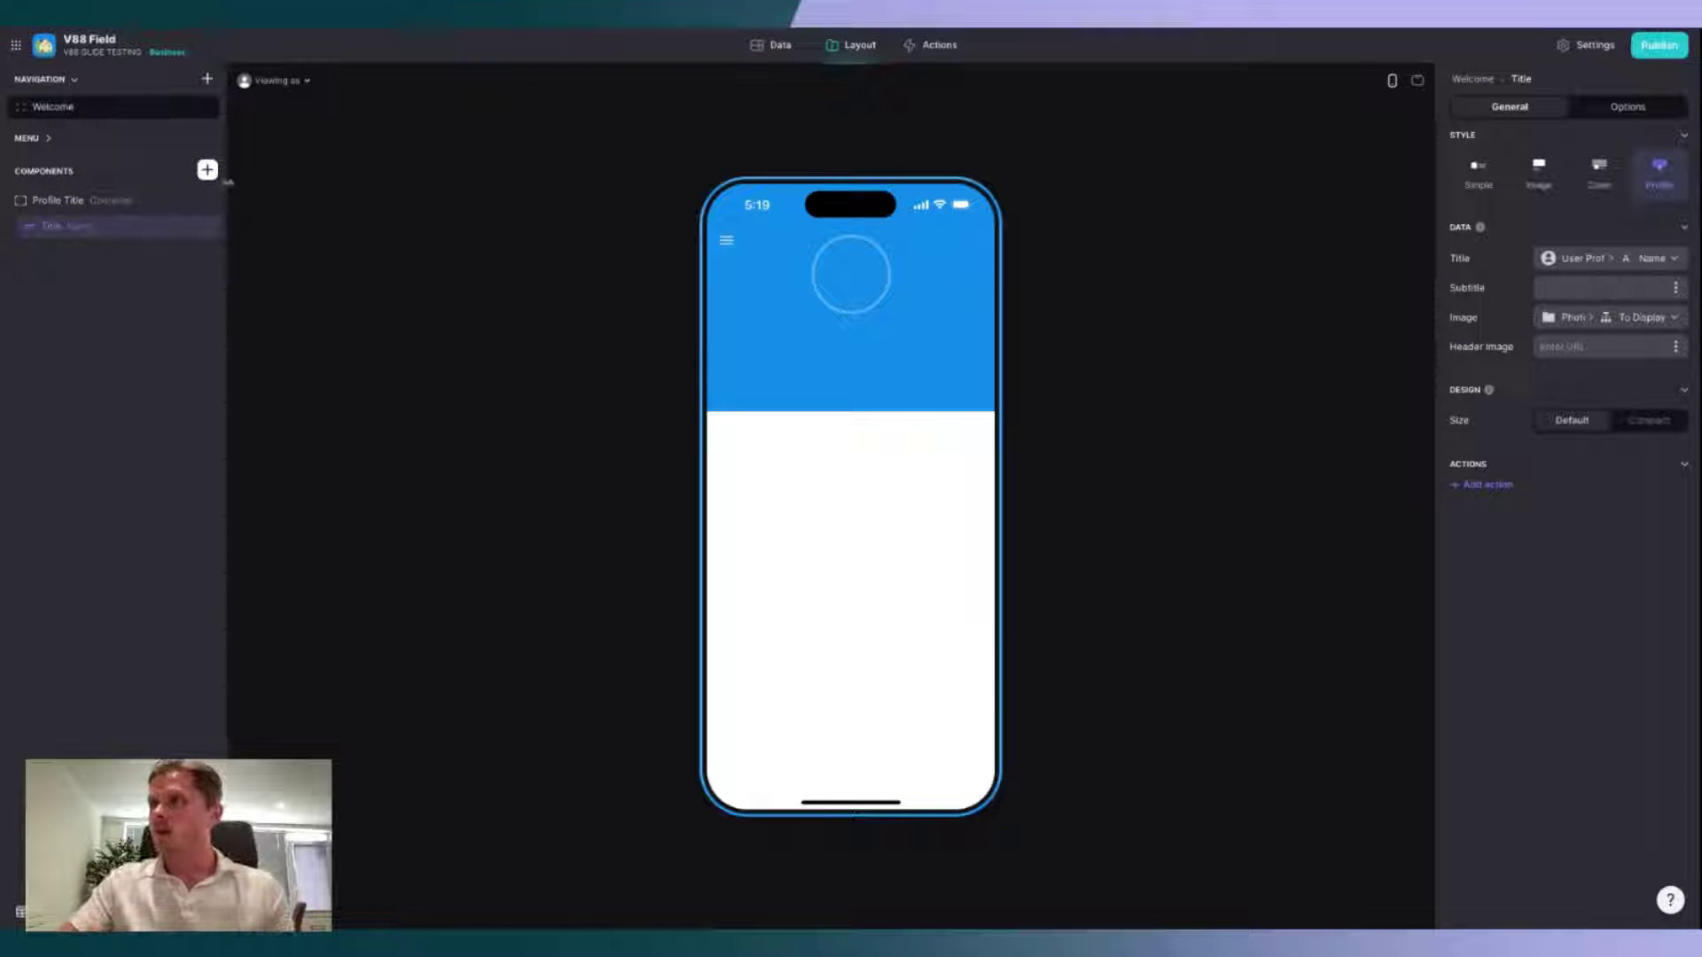
pyautogui.click(208, 169)
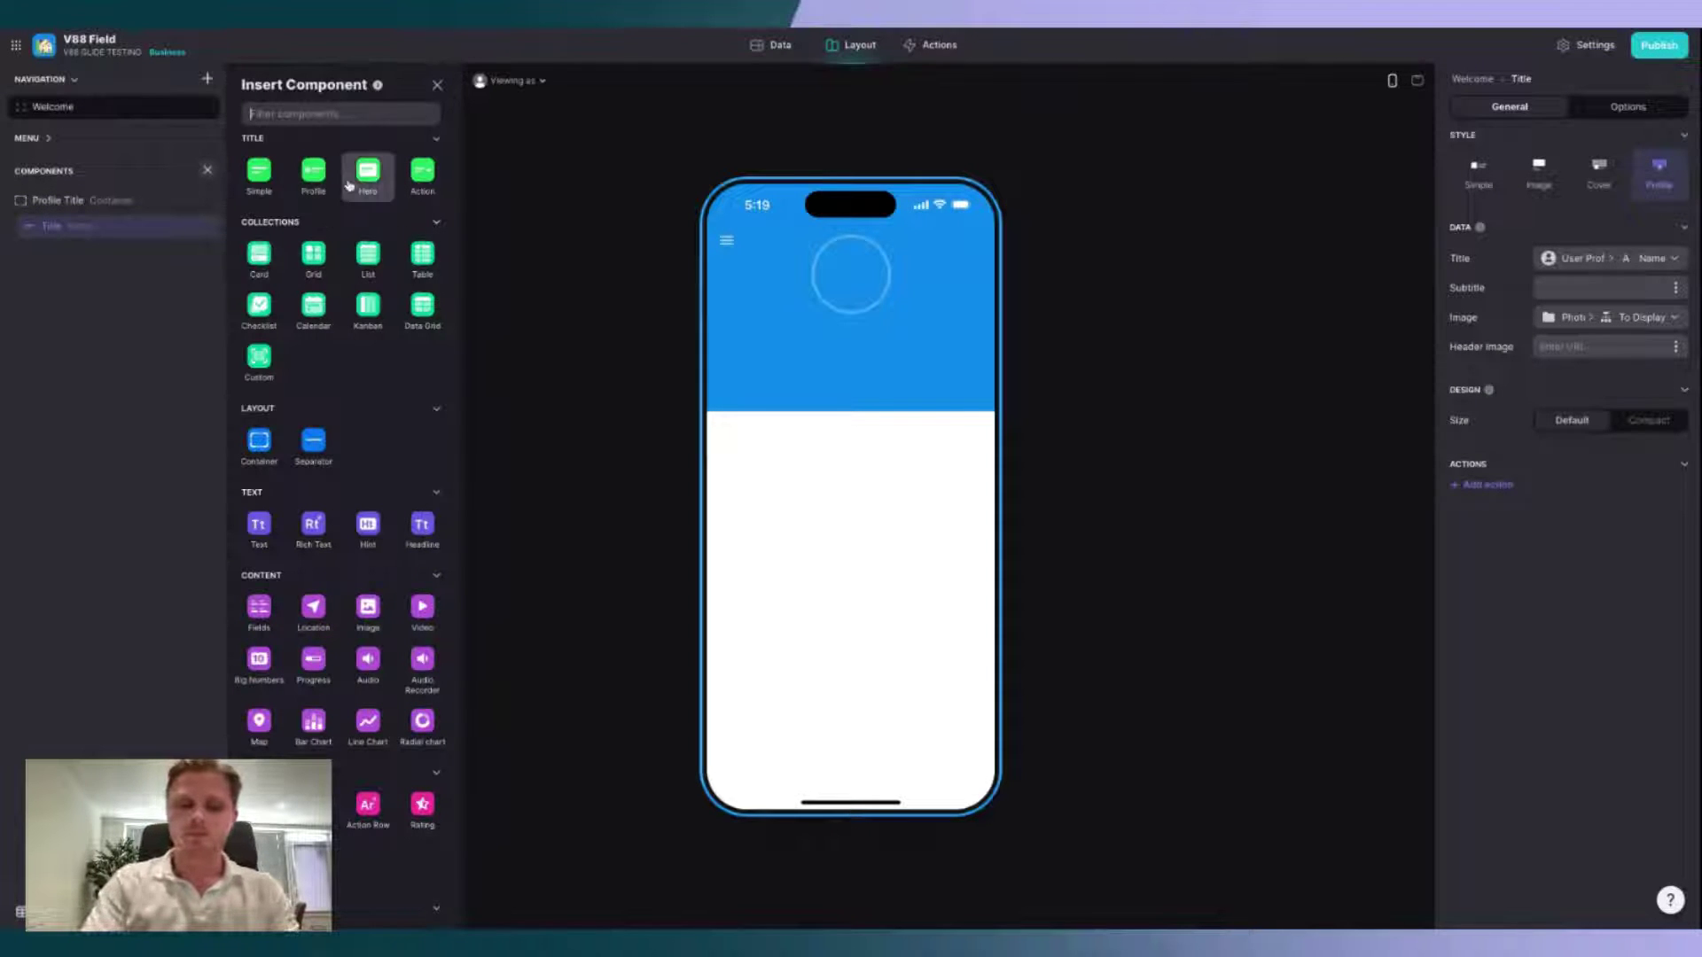
# Step: Add a Text Entry component for the user's Name to the Welcome screen
pyautogui.write('text')
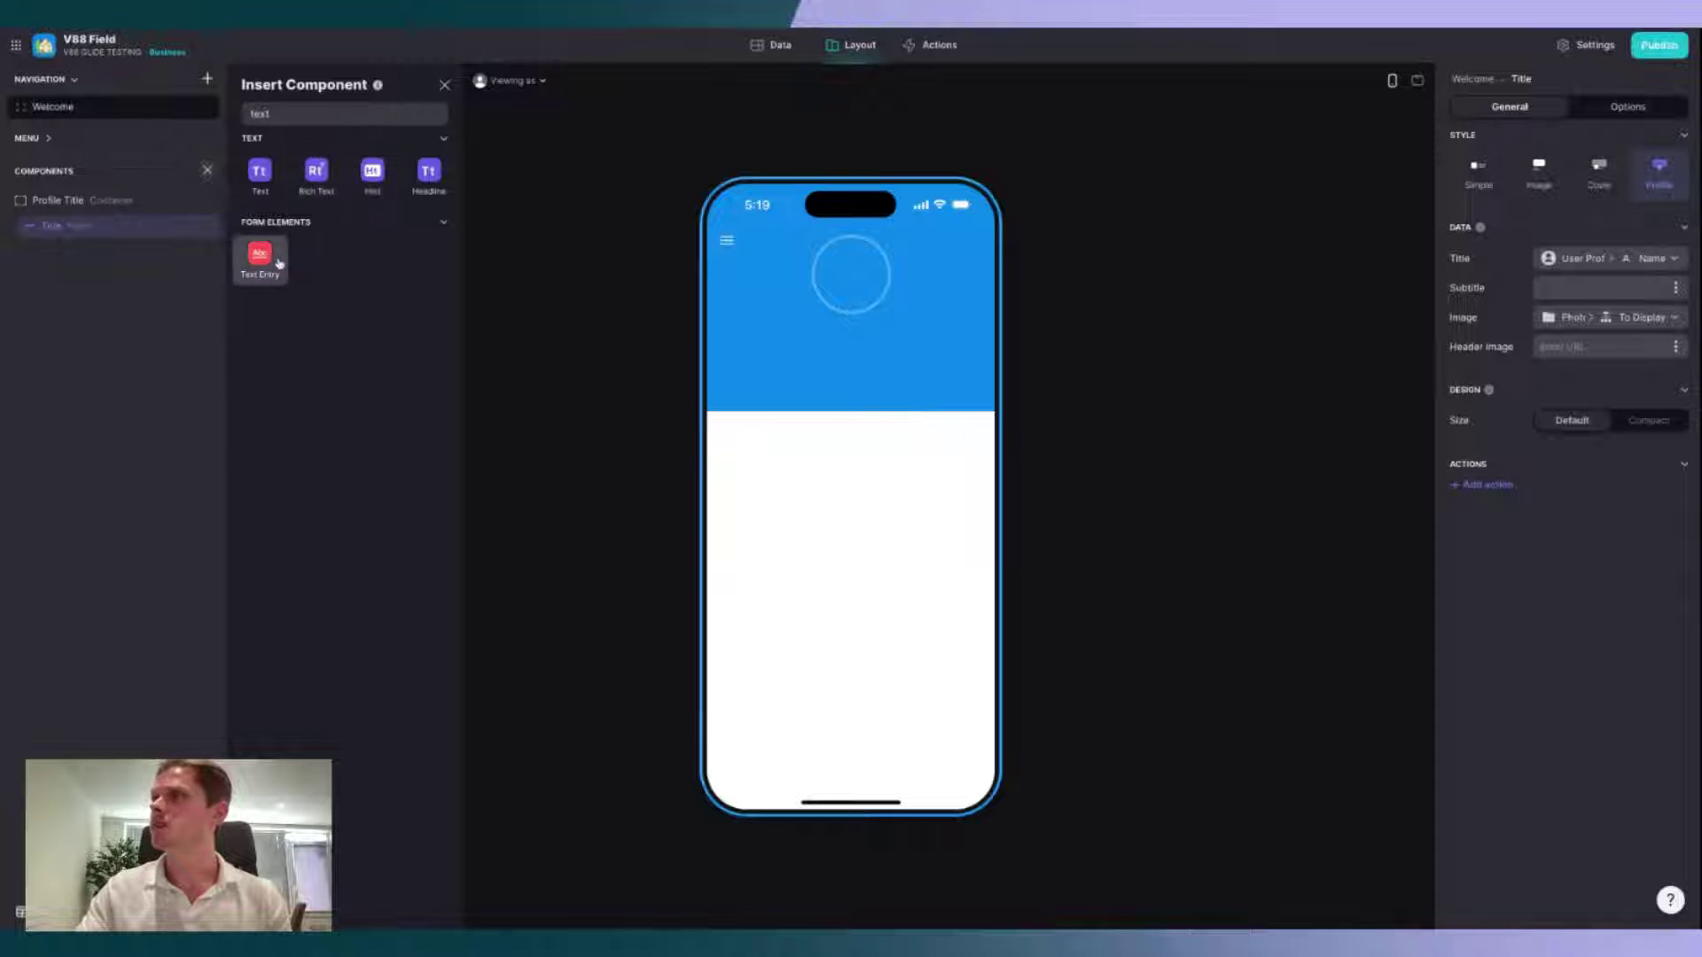
pyautogui.click(261, 259)
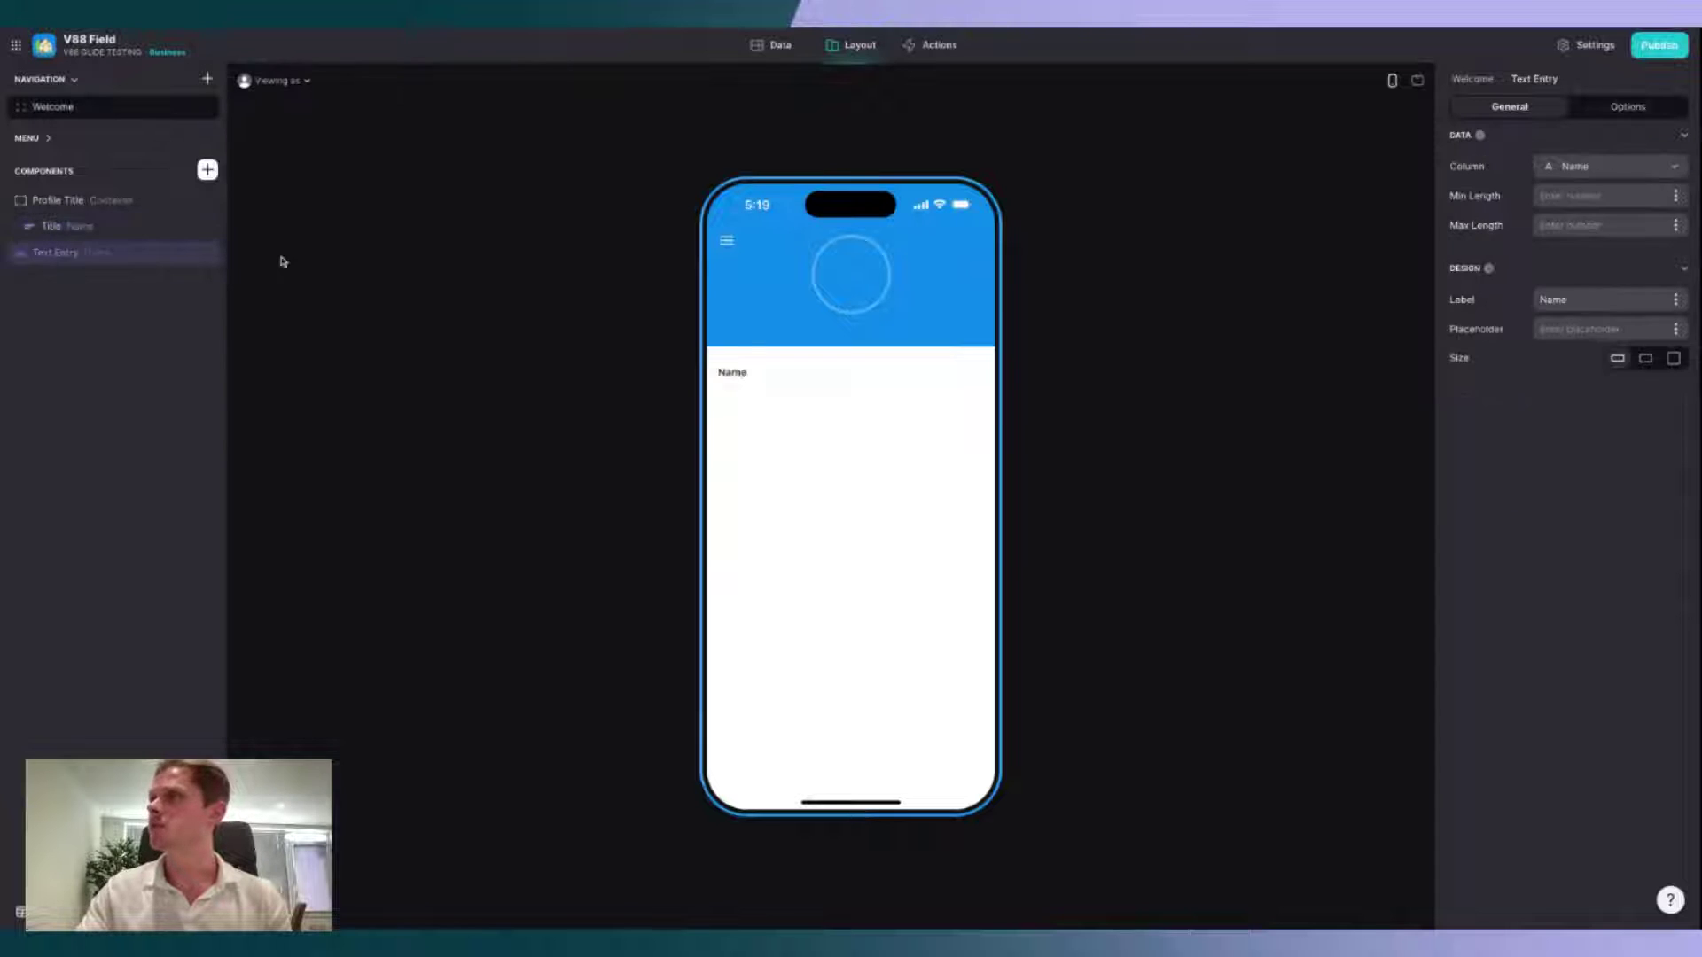
pyautogui.click(1607, 168)
pyautogui.click(1606, 168)
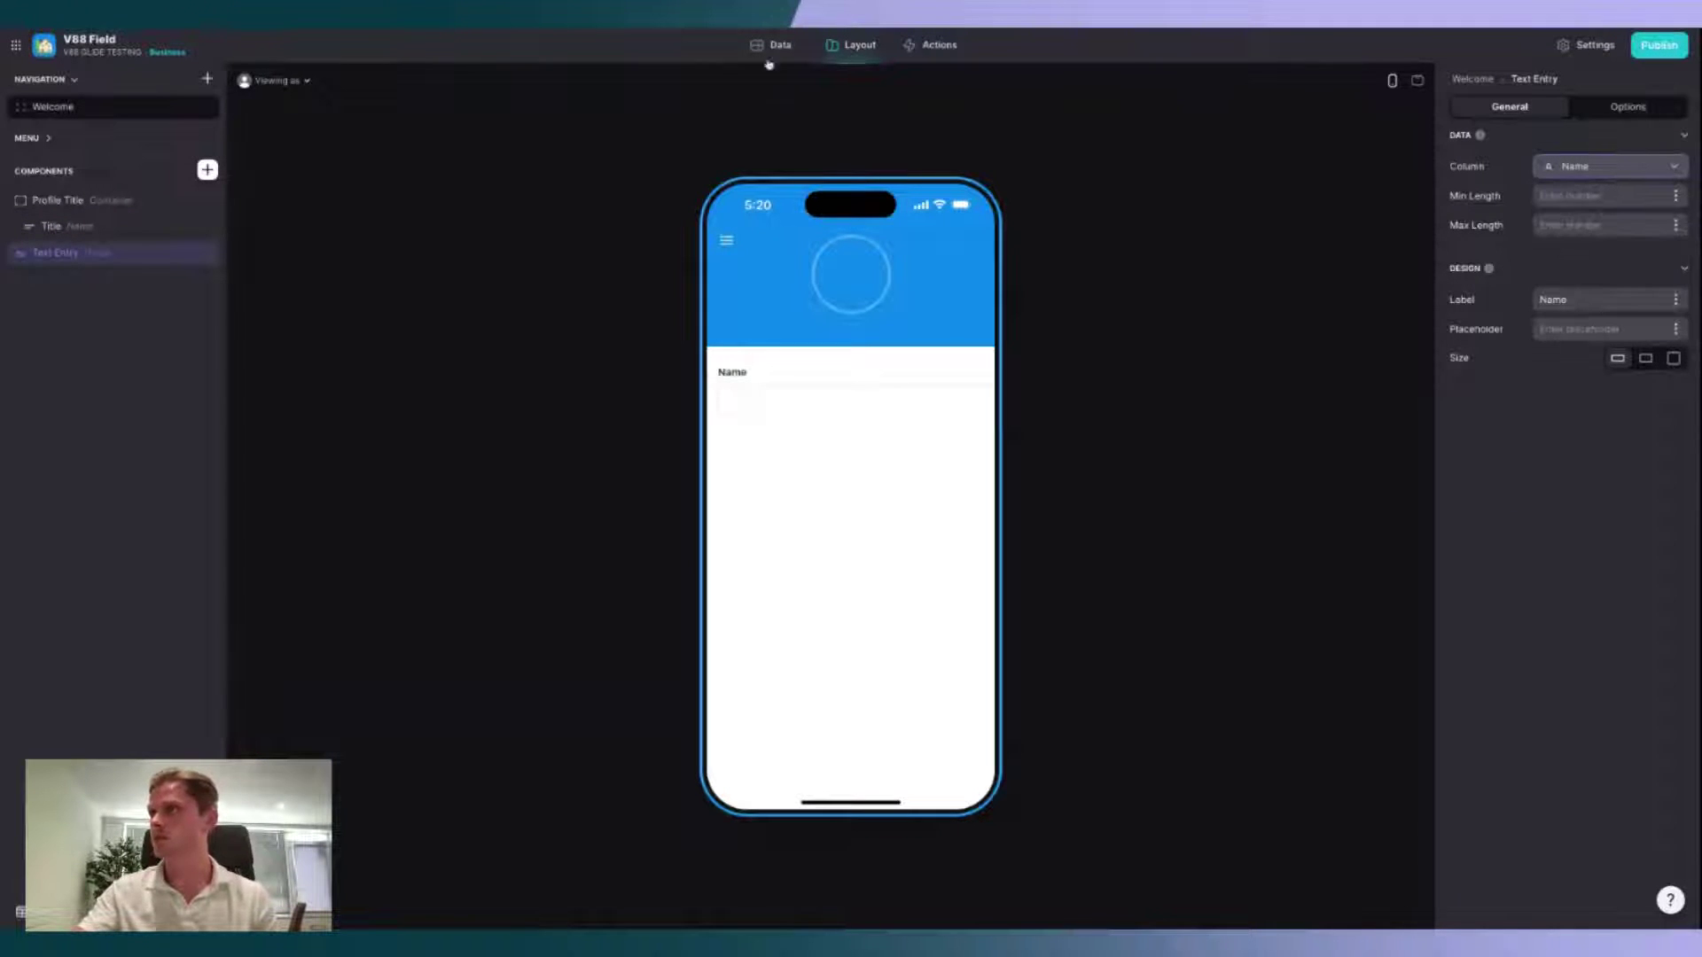
pyautogui.click(773, 49)
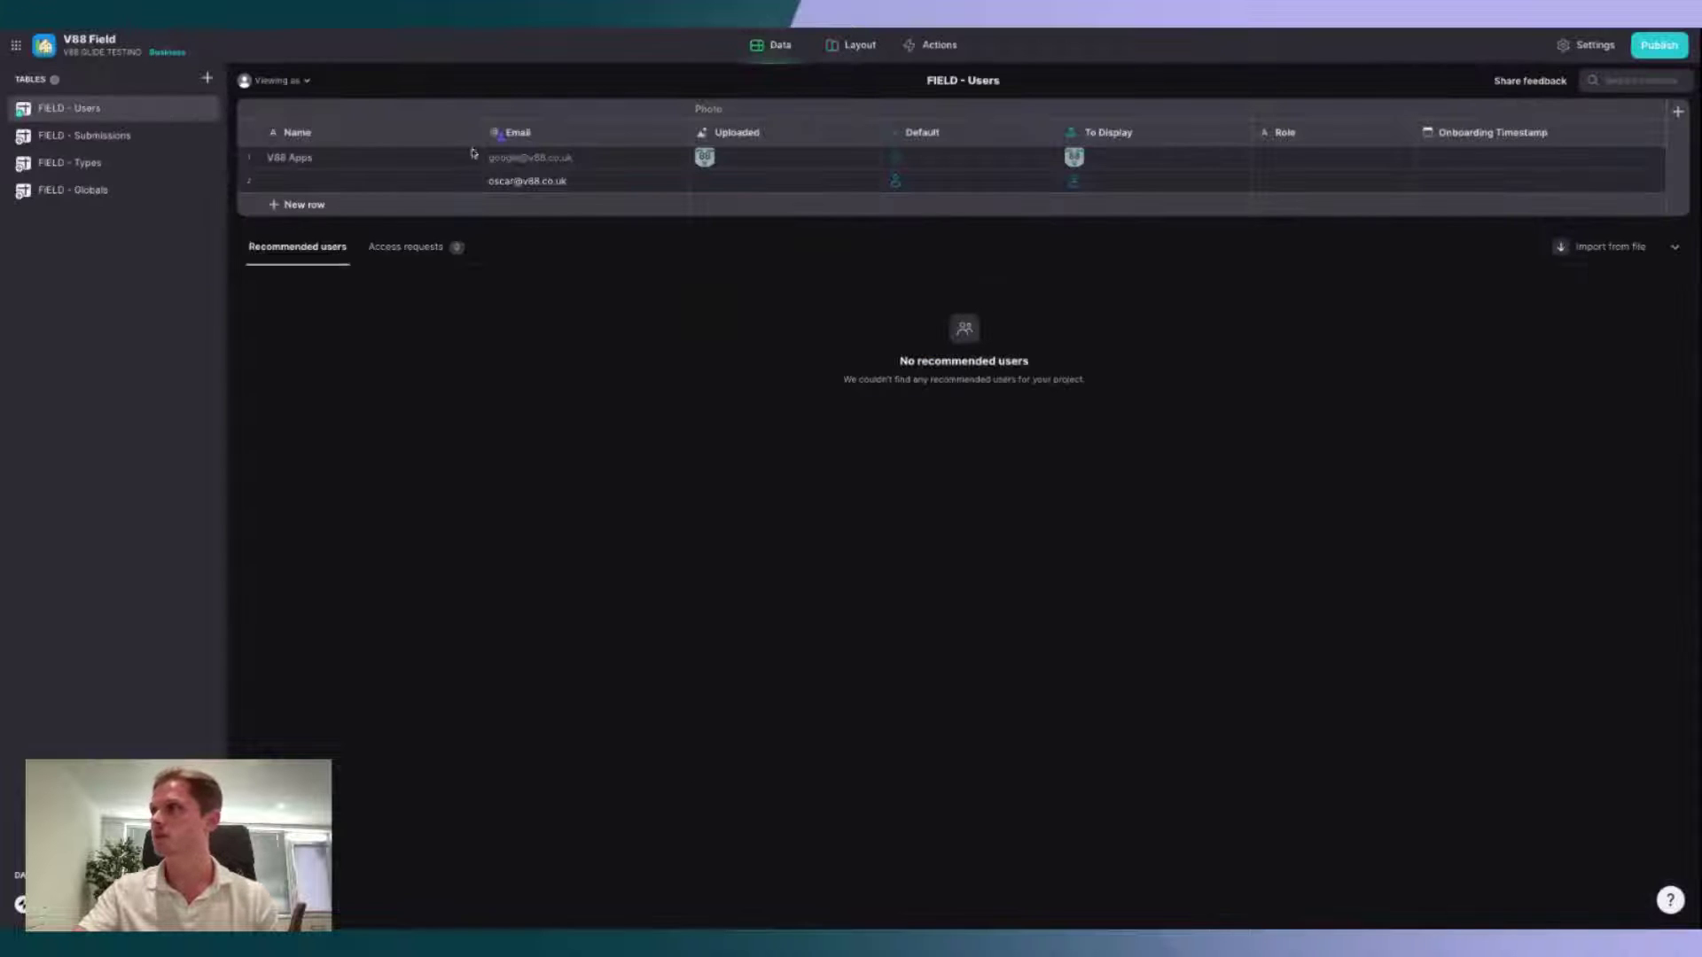
pyautogui.click(853, 45)
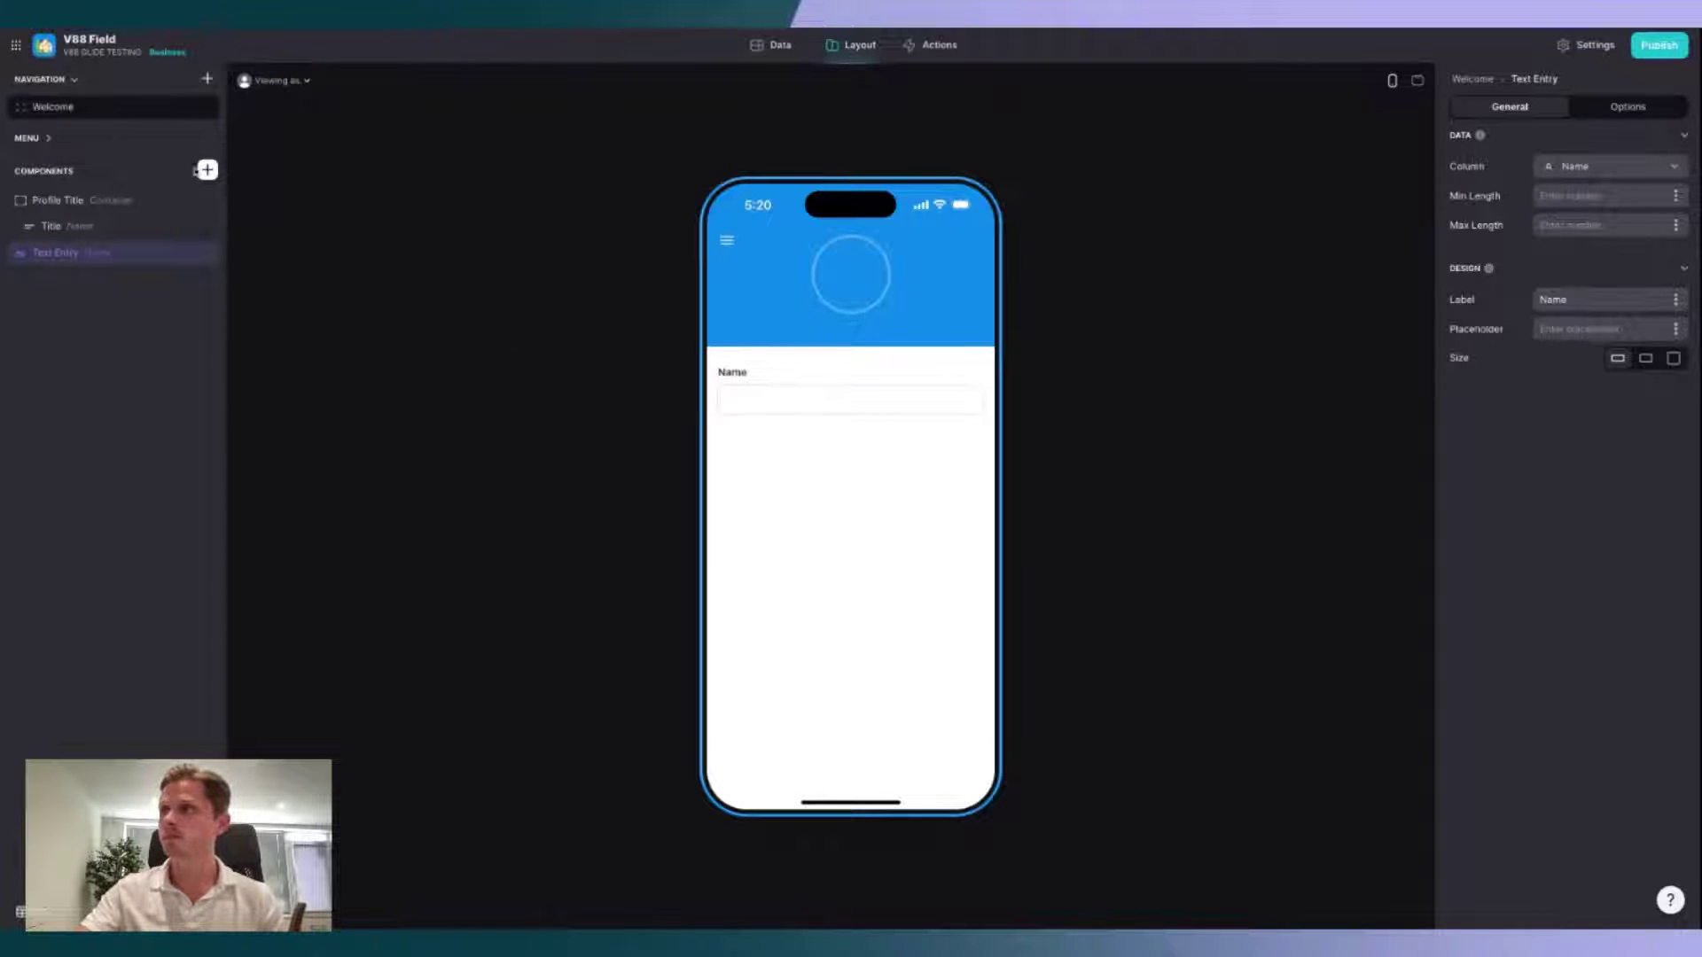
# Step: Add an Image Picker below it labelled 'Optional profile photo'
pyautogui.click(206, 170)
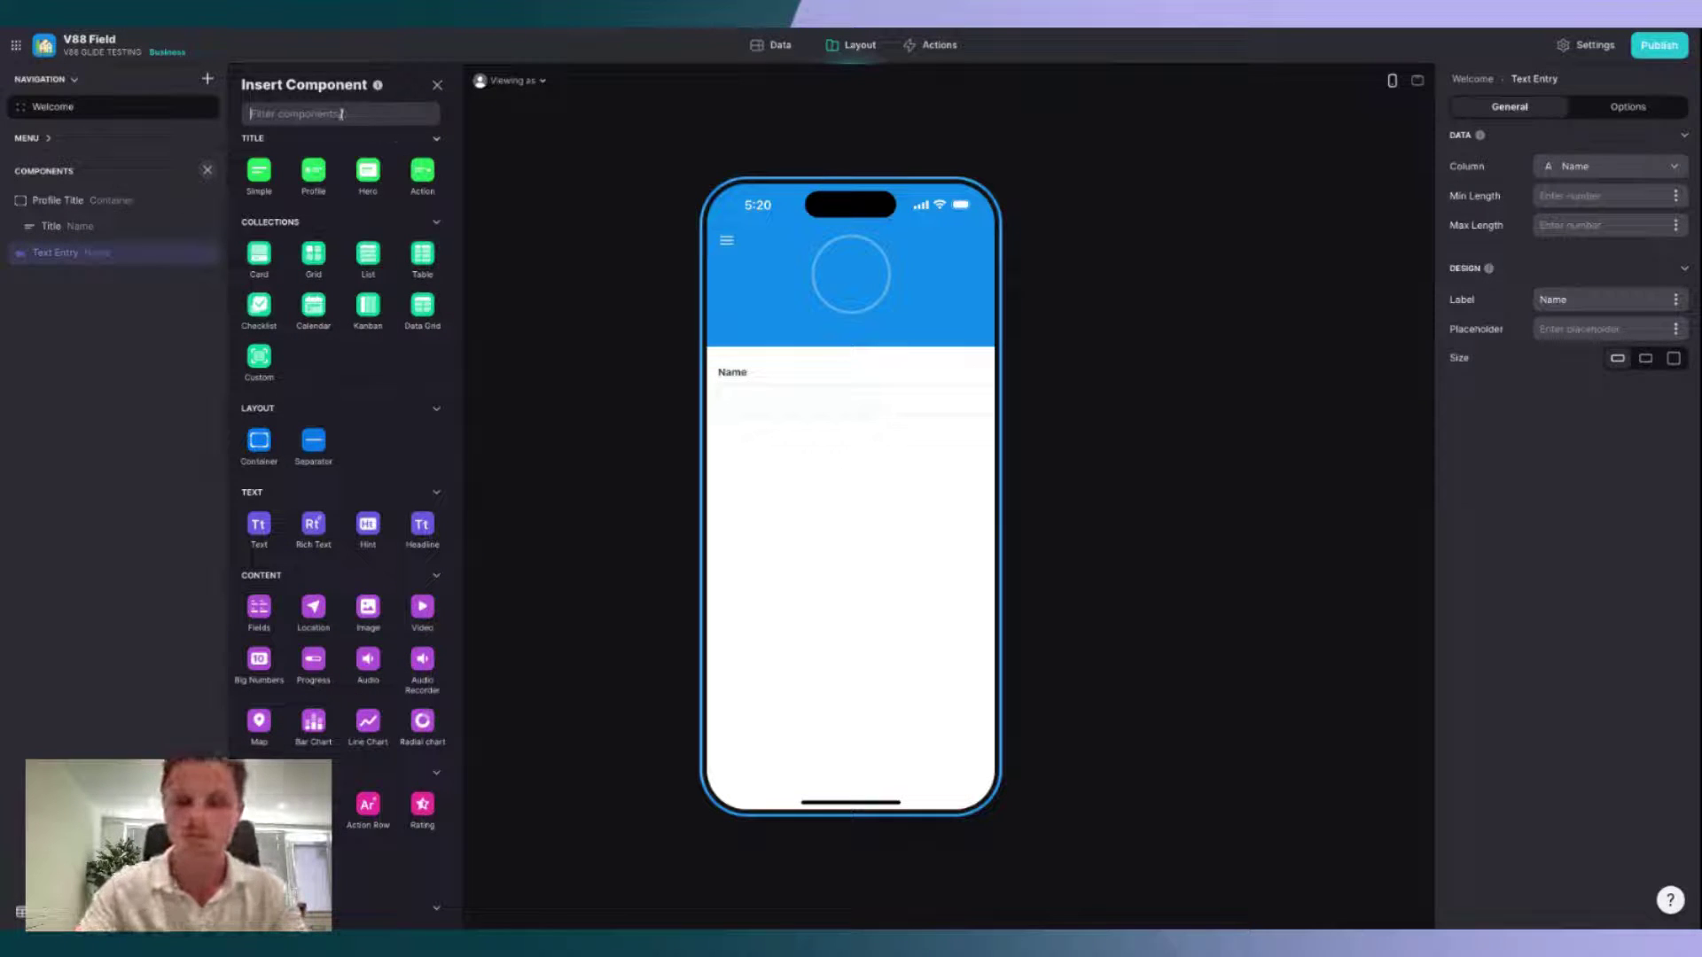
pyautogui.write('image')
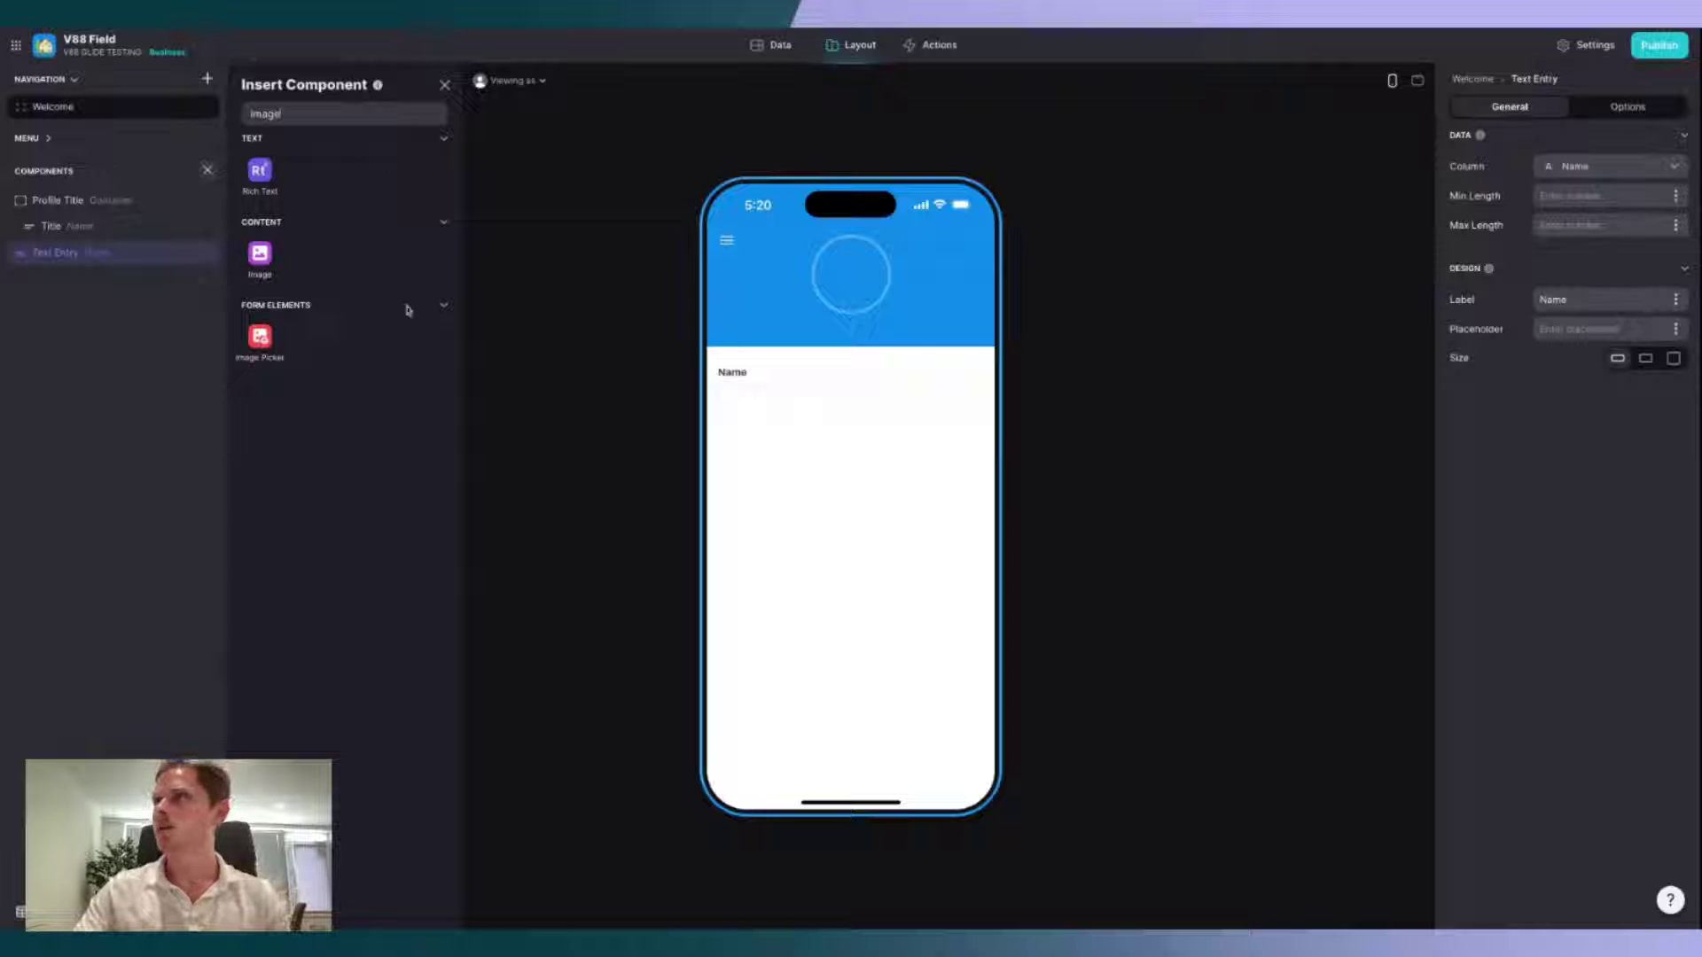
pyautogui.click(260, 339)
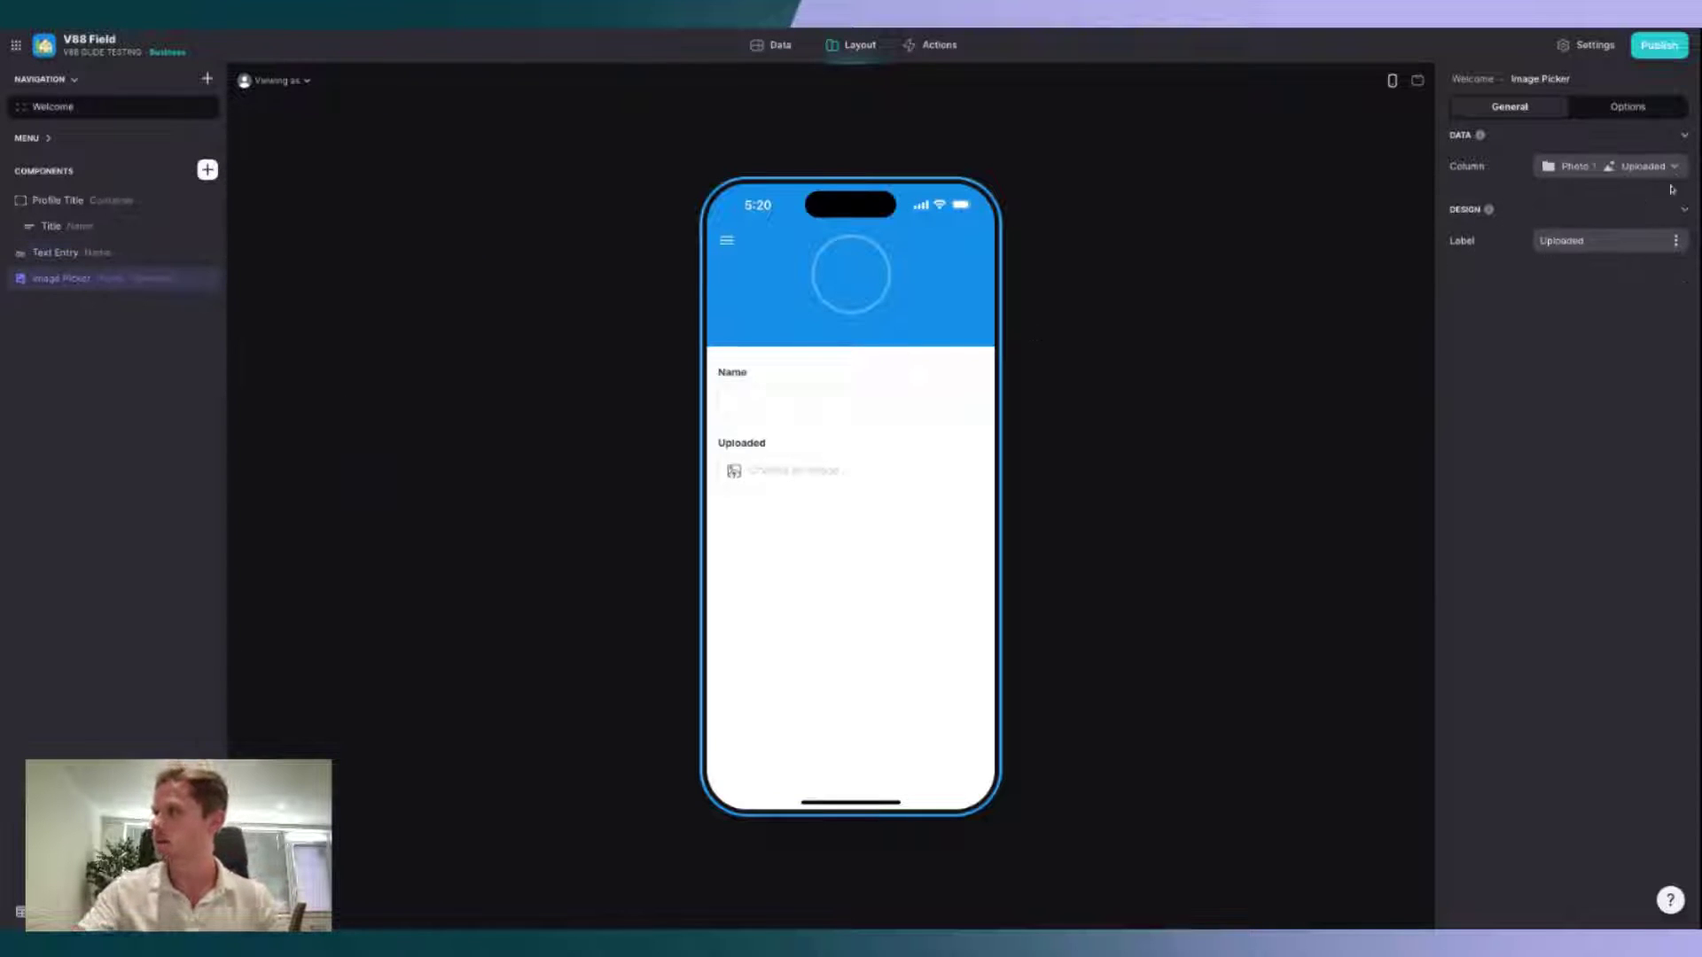
pyautogui.tripleClick(1600, 243)
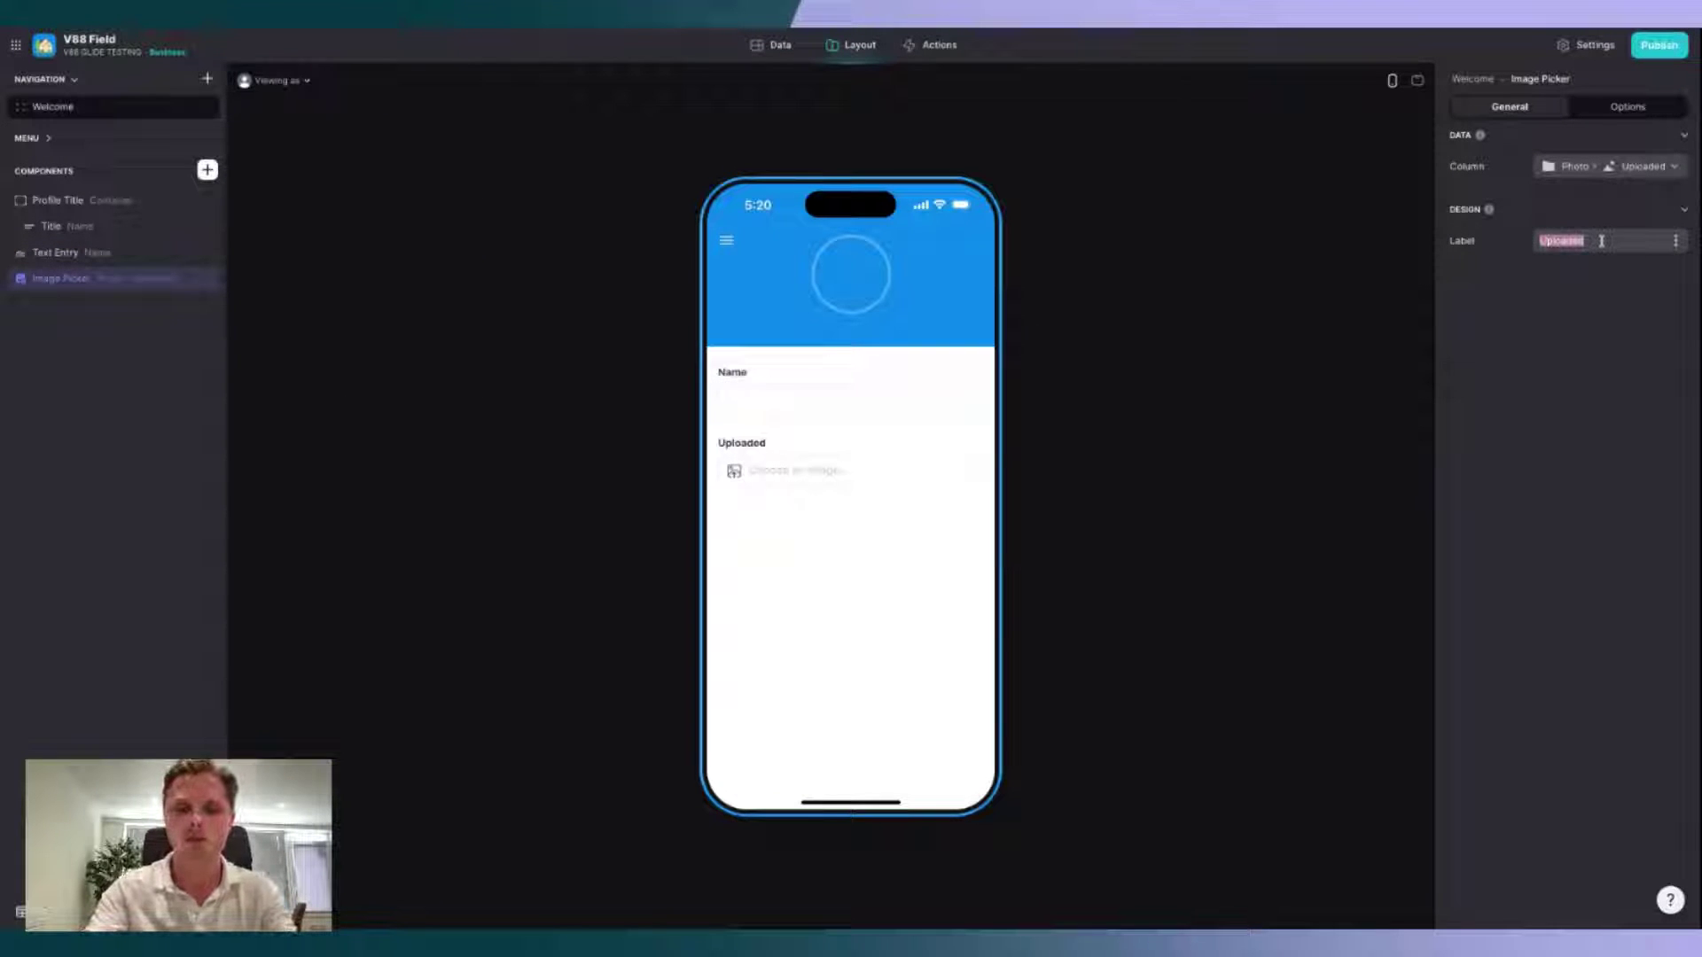
pyautogui.write('Photo')
pyautogui.press('BackSpace')
pyautogui.press('BackSpace')
pyautogui.press('BackSpace')
pyautogui.press('BackSpace')
pyautogui.press('BackSpace')
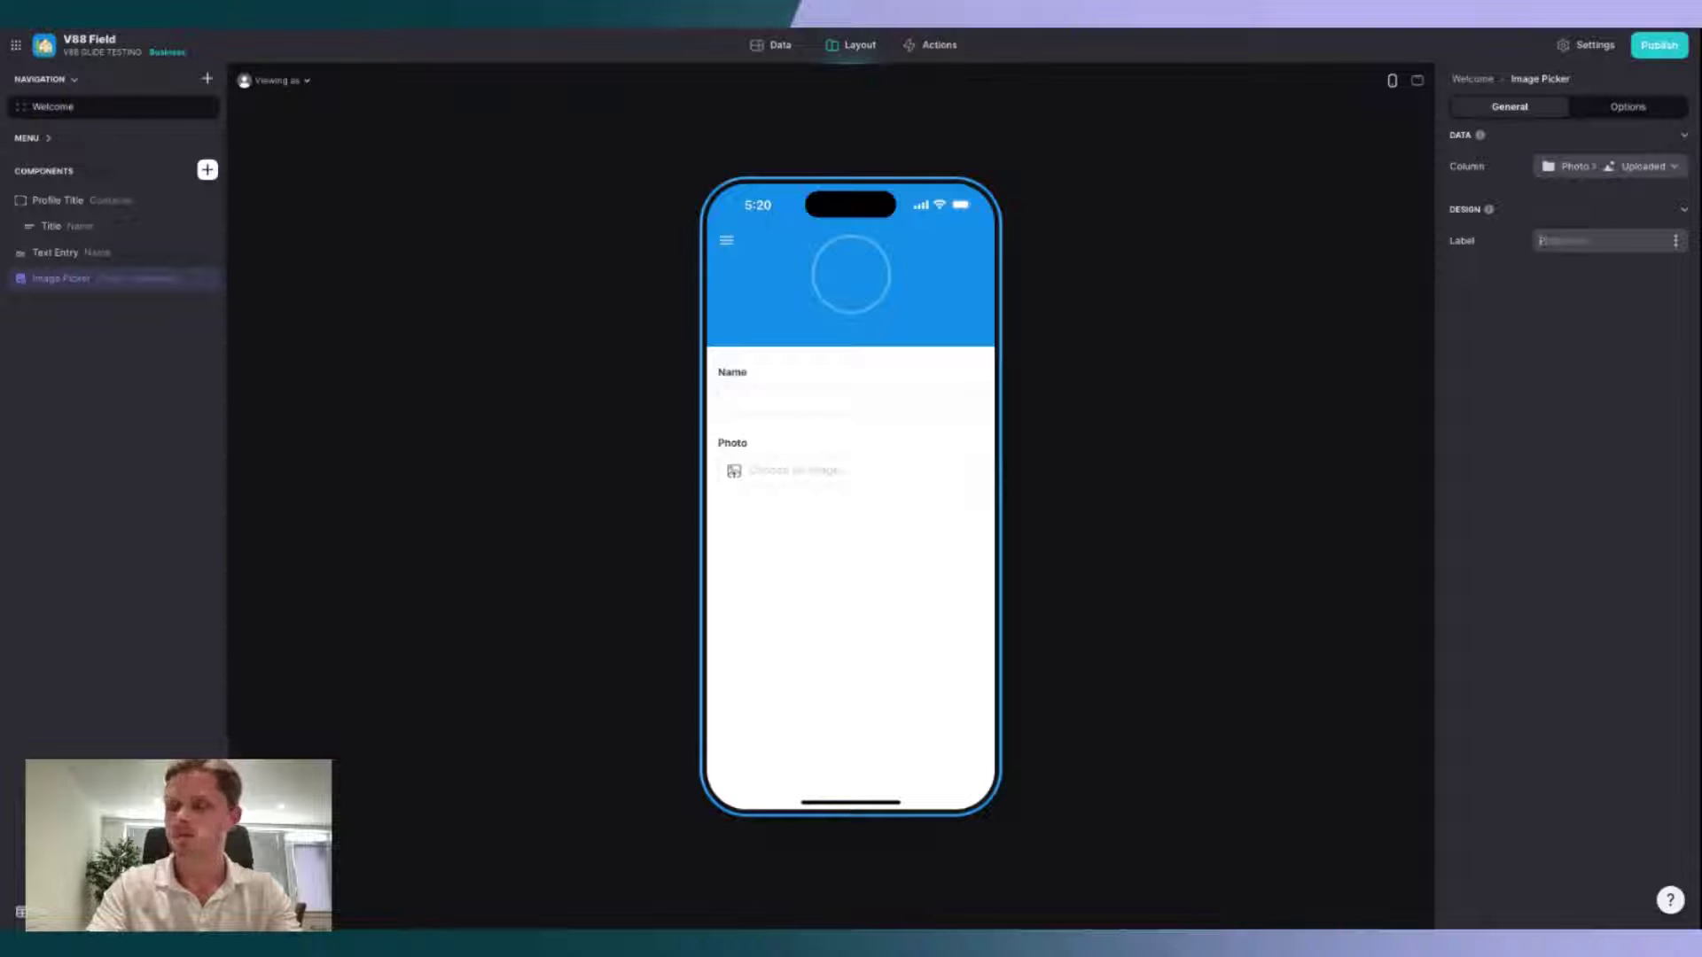
pyautogui.write('Uptional profile photo')
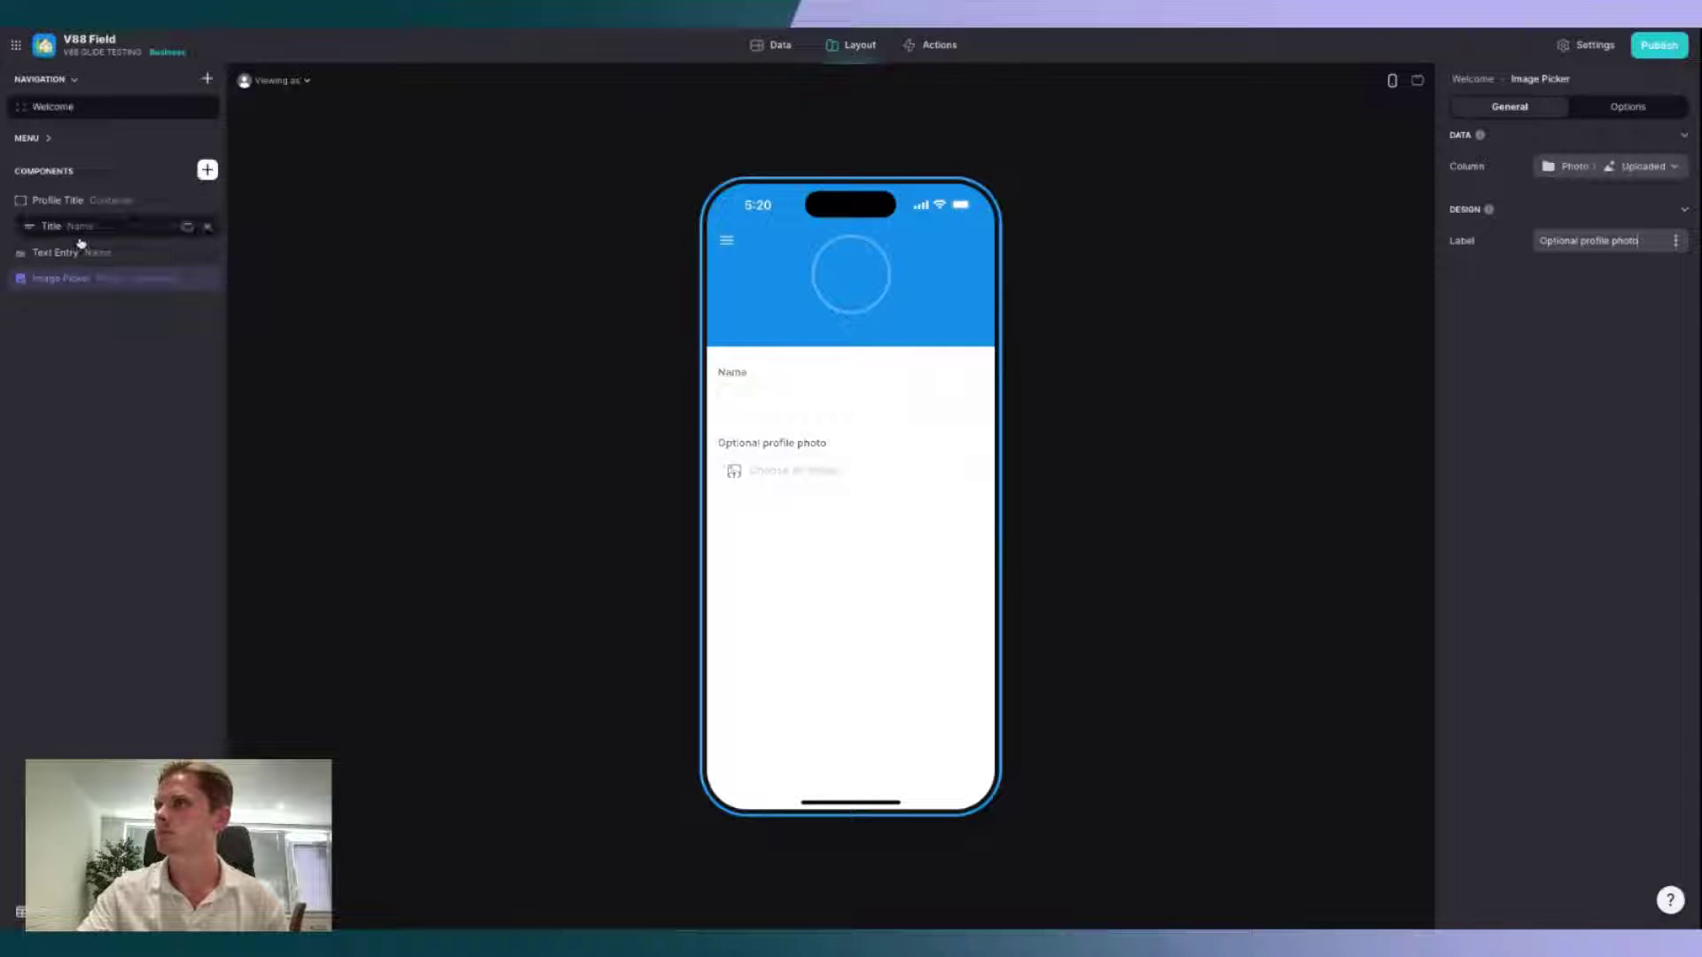
pyautogui.click(207, 170)
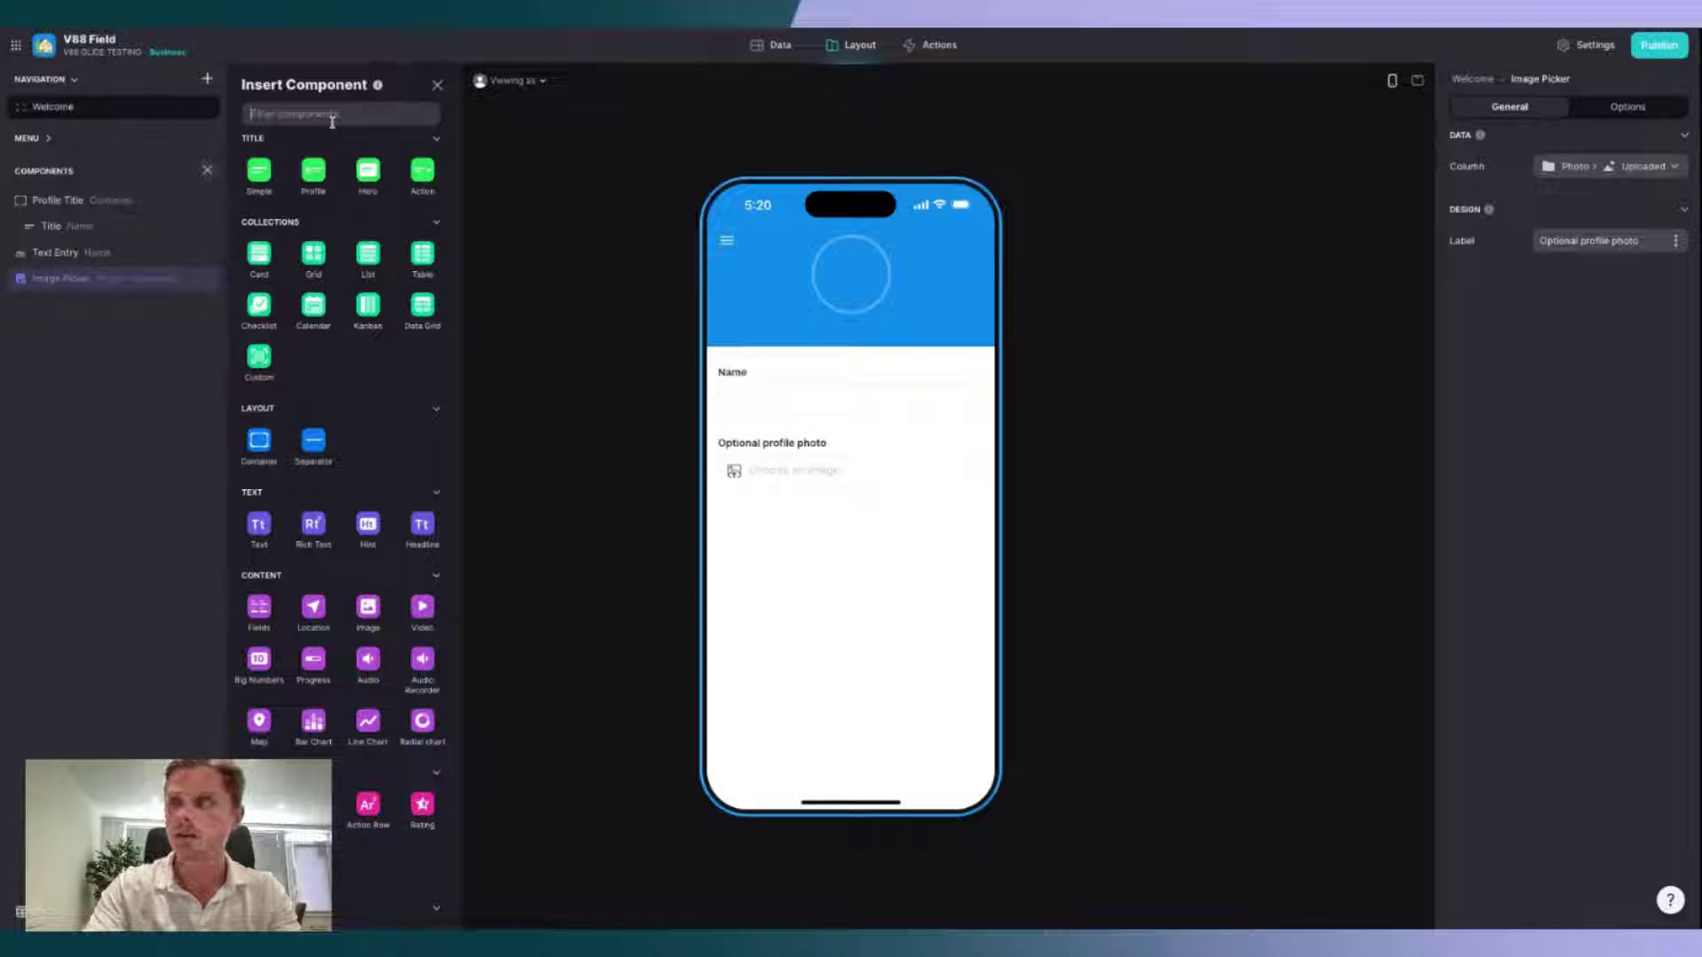
# Step: Add a 'Go!' button below the photo picker and create a new custom action for it
pyautogui.write('button')
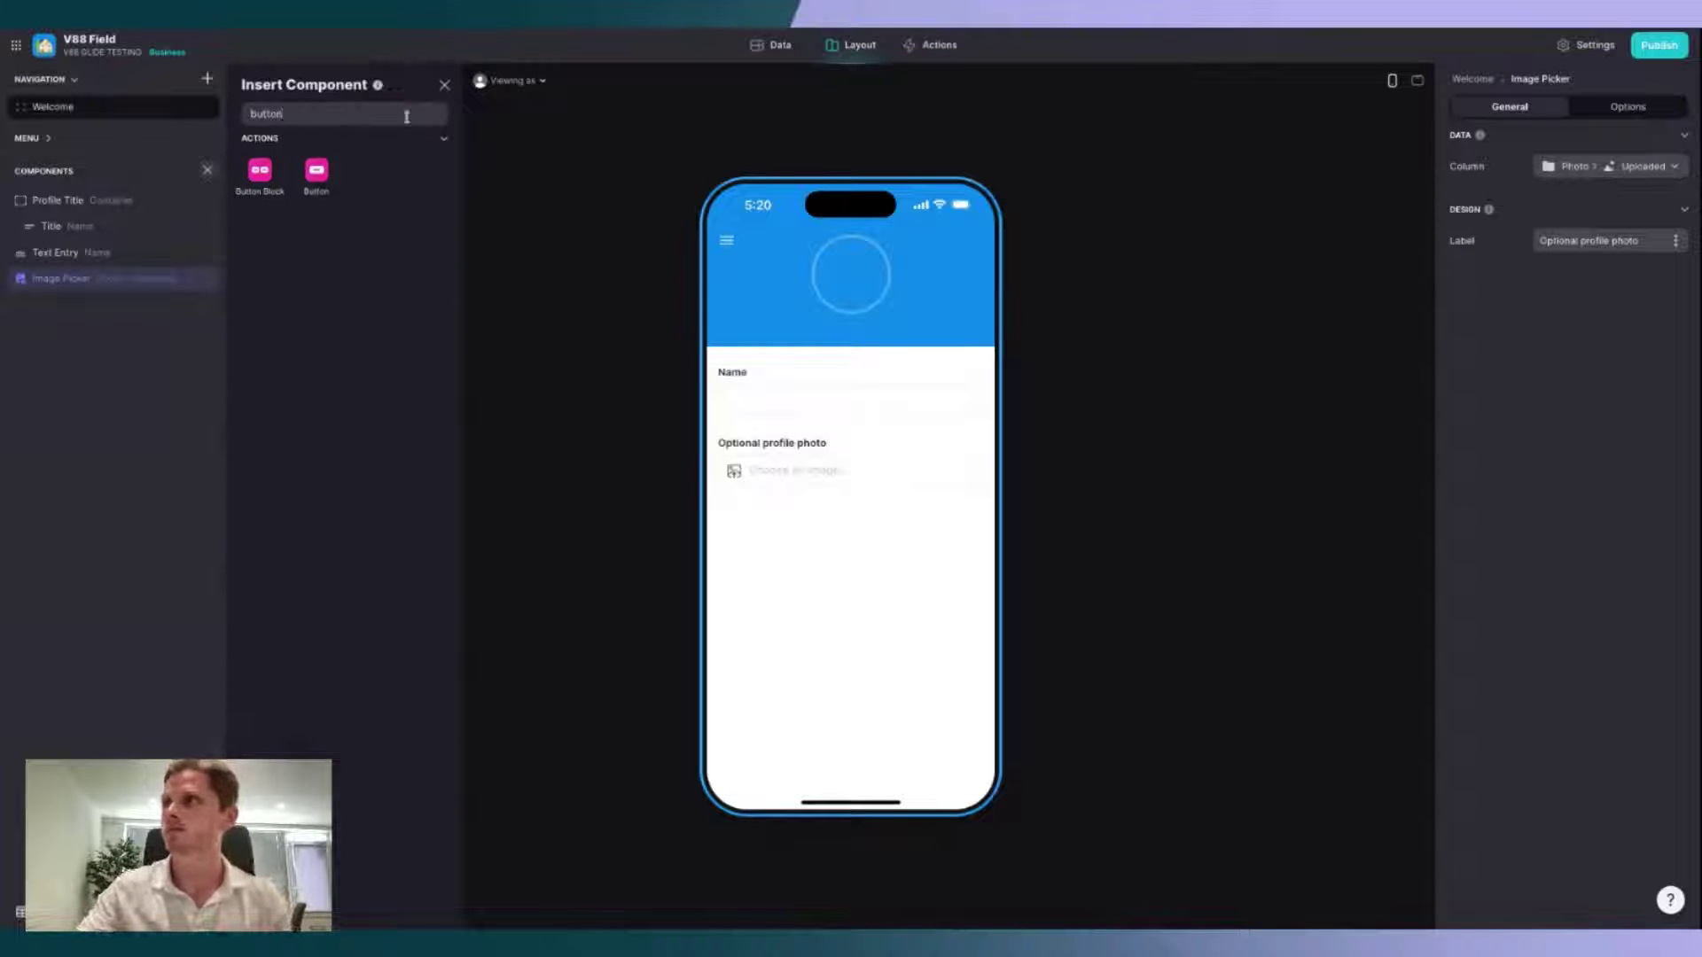
pyautogui.click(317, 182)
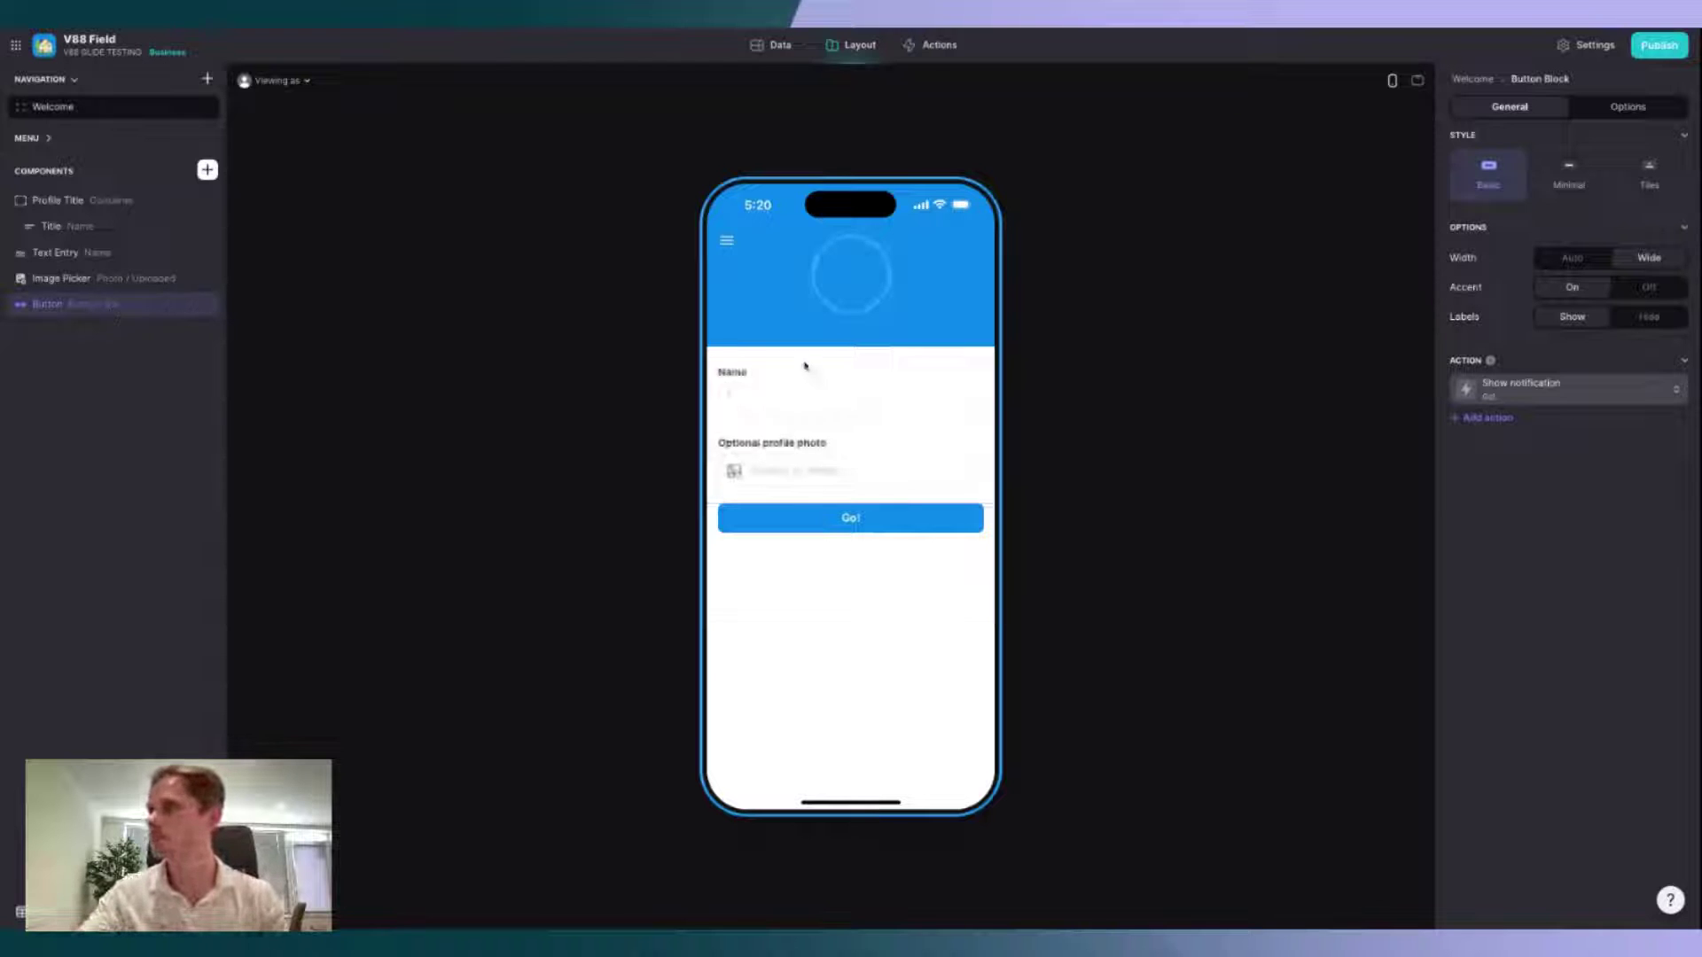
pyautogui.click(1538, 394)
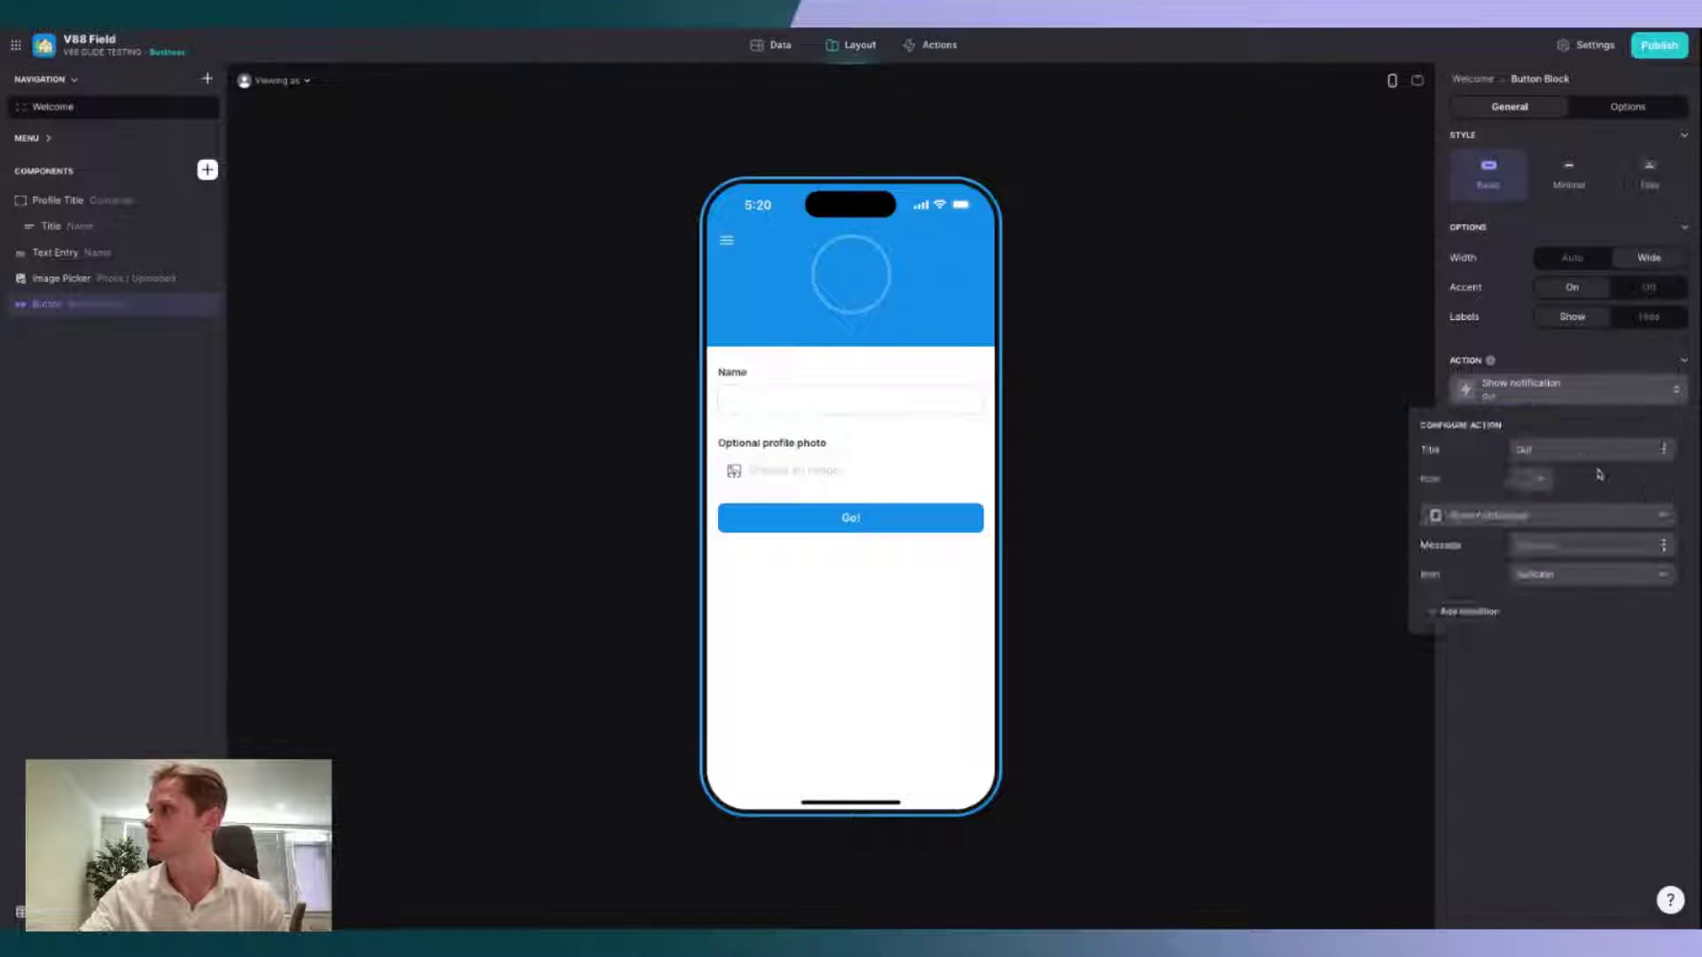
pyautogui.click(1569, 516)
pyautogui.scroll(1, 1507, 372)
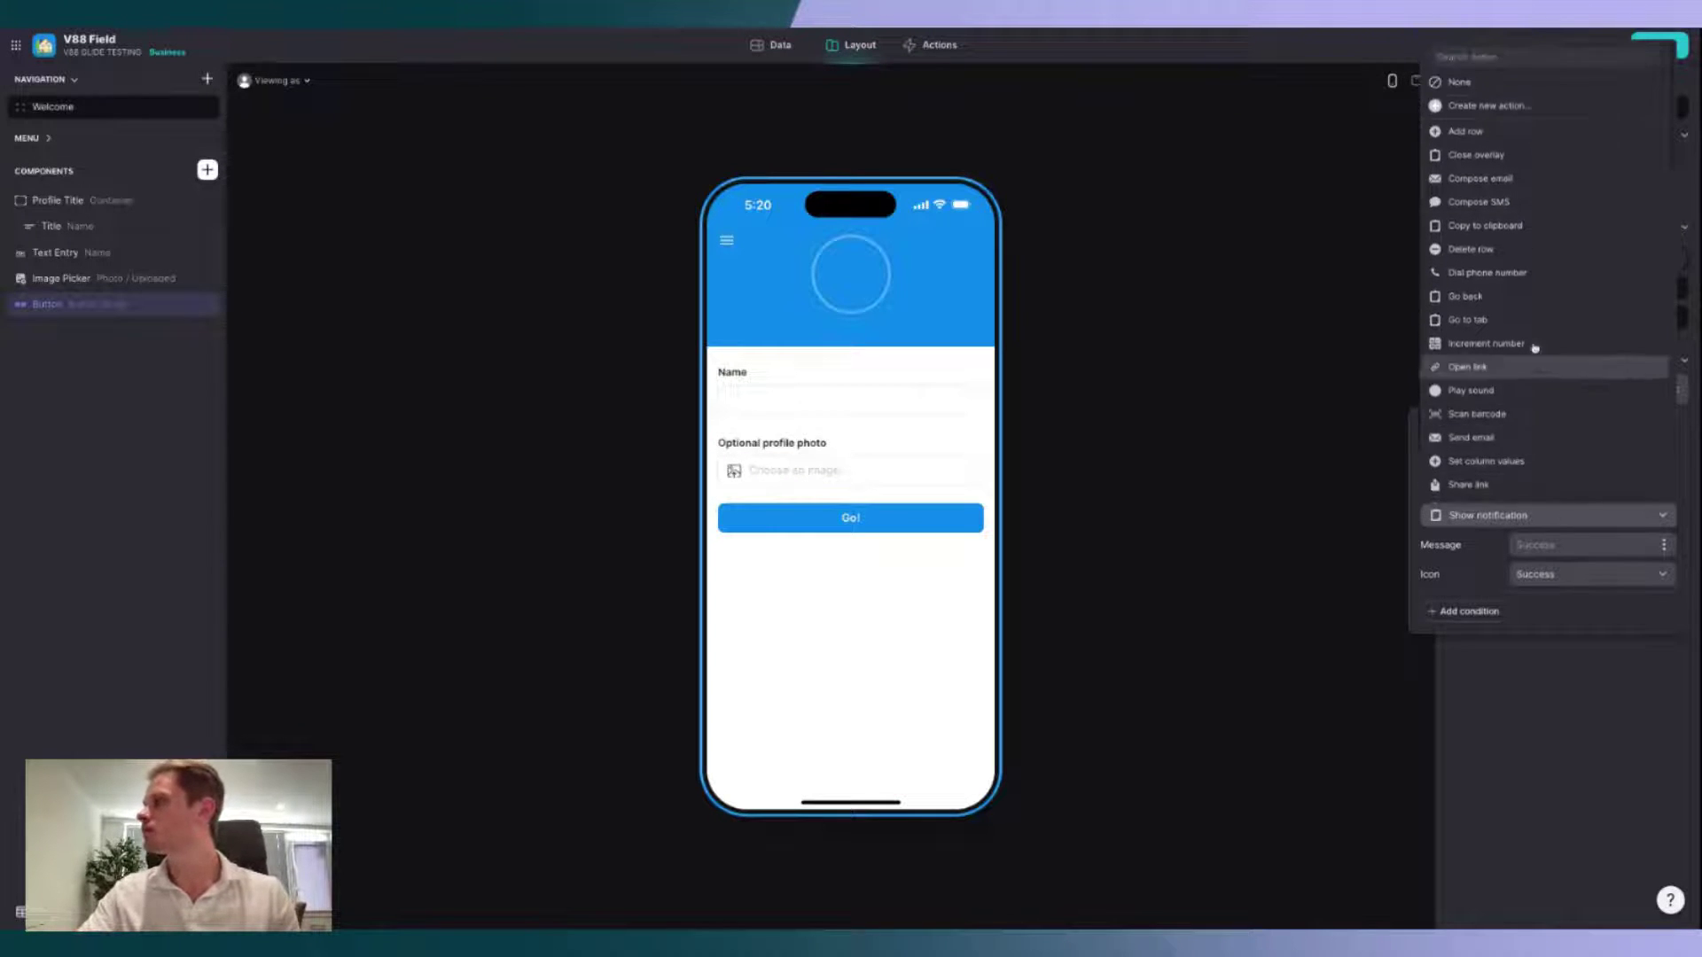
pyautogui.click(1529, 109)
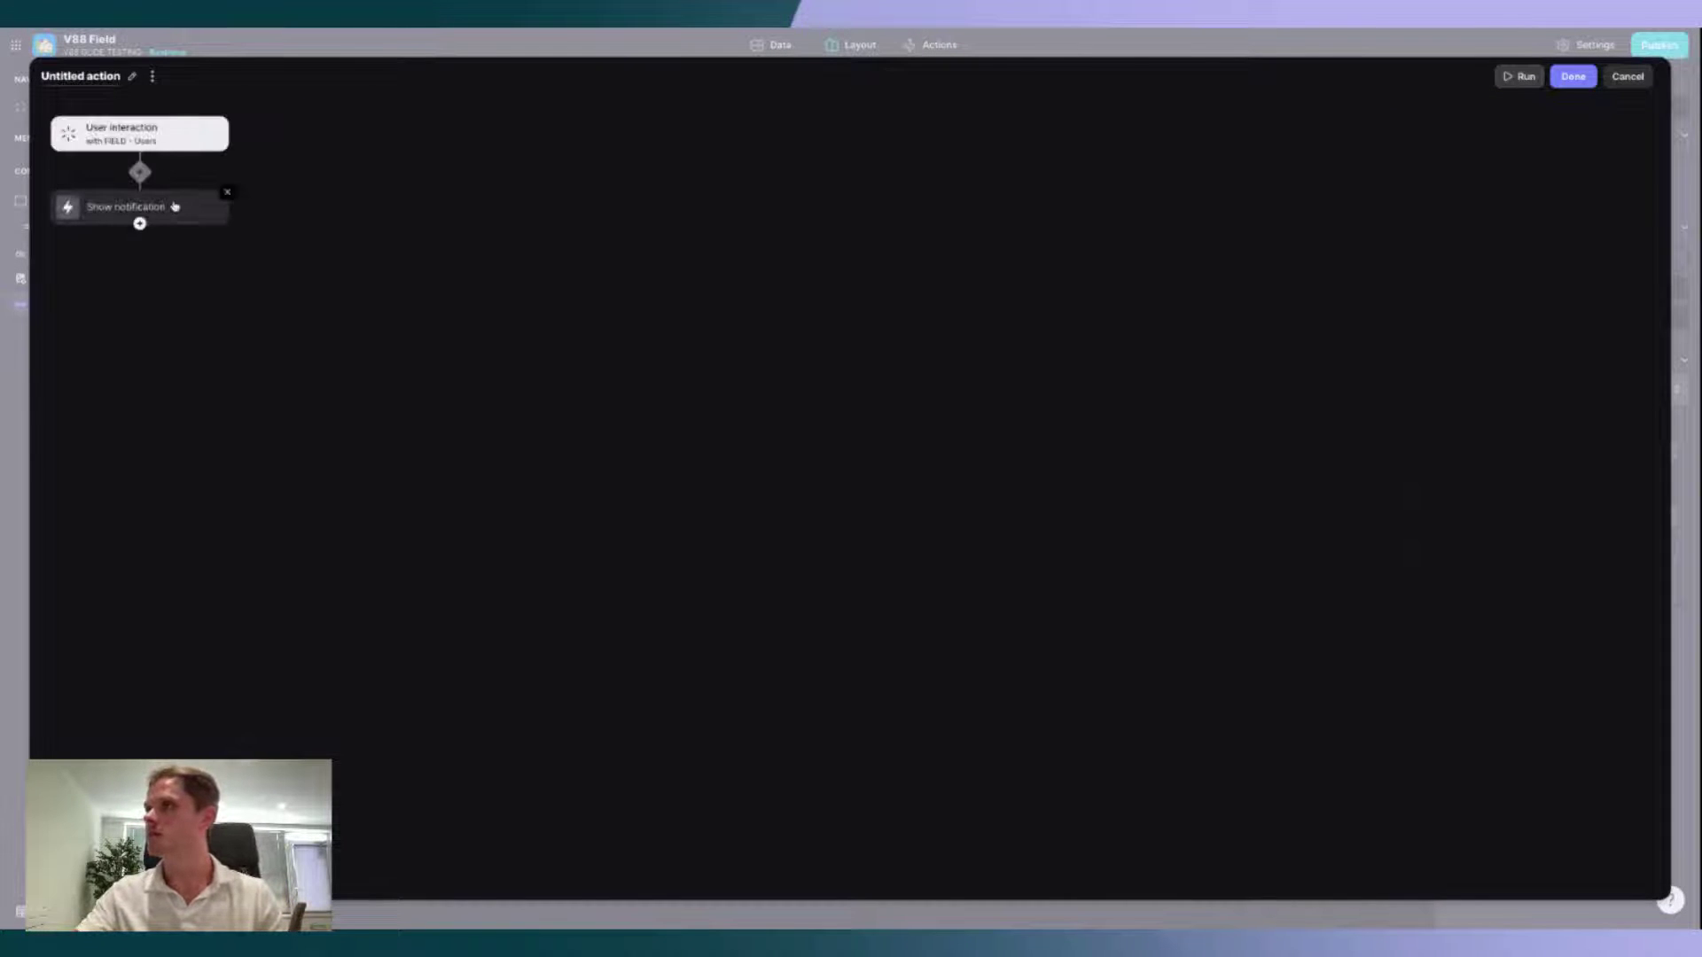
# Step: Change the action's notification step to Set column values on the current row
pyautogui.click(139, 207)
pyautogui.click(403, 241)
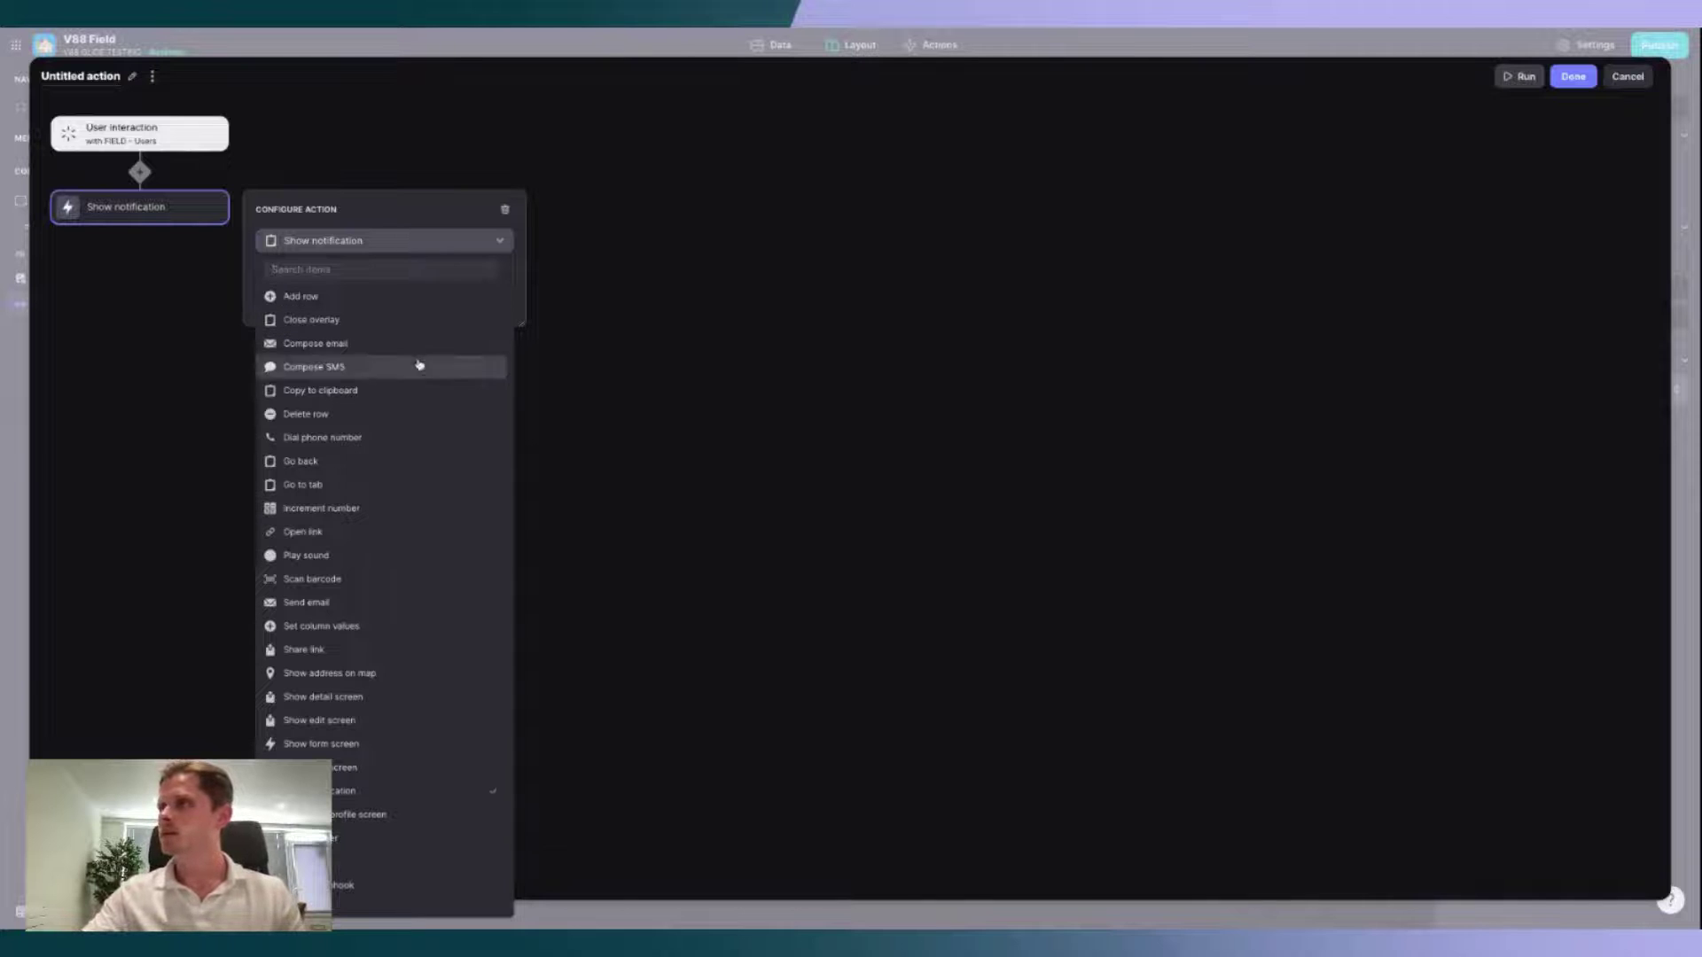
pyautogui.write('set')
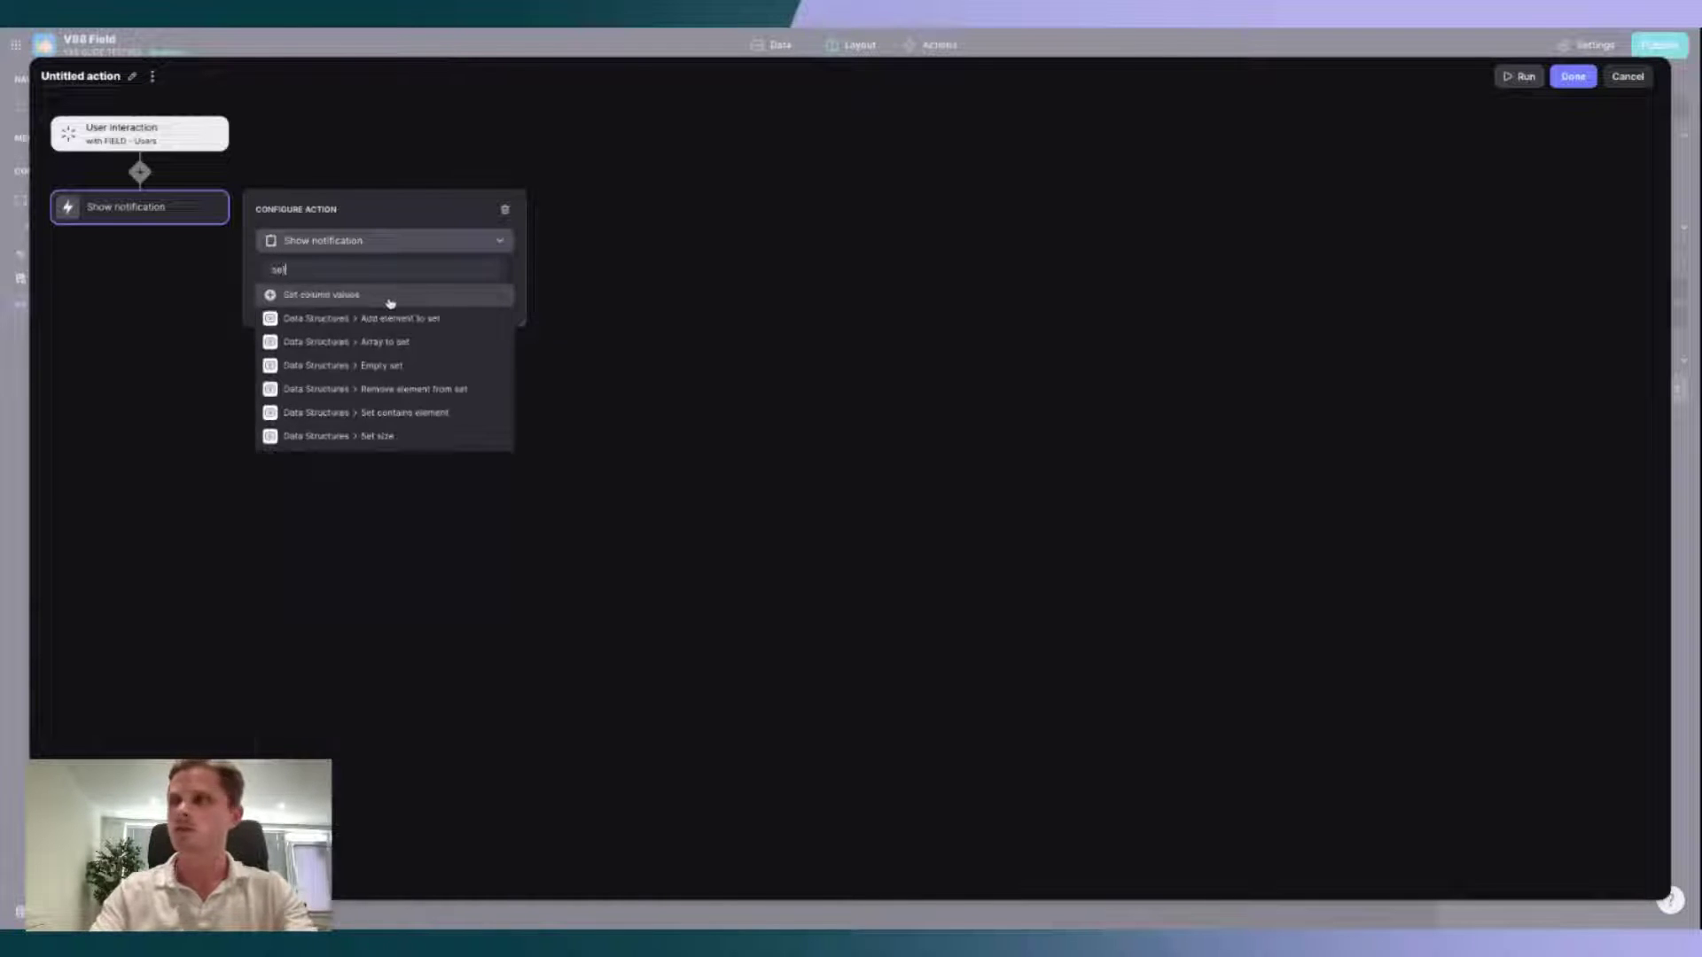
pyautogui.click(353, 298)
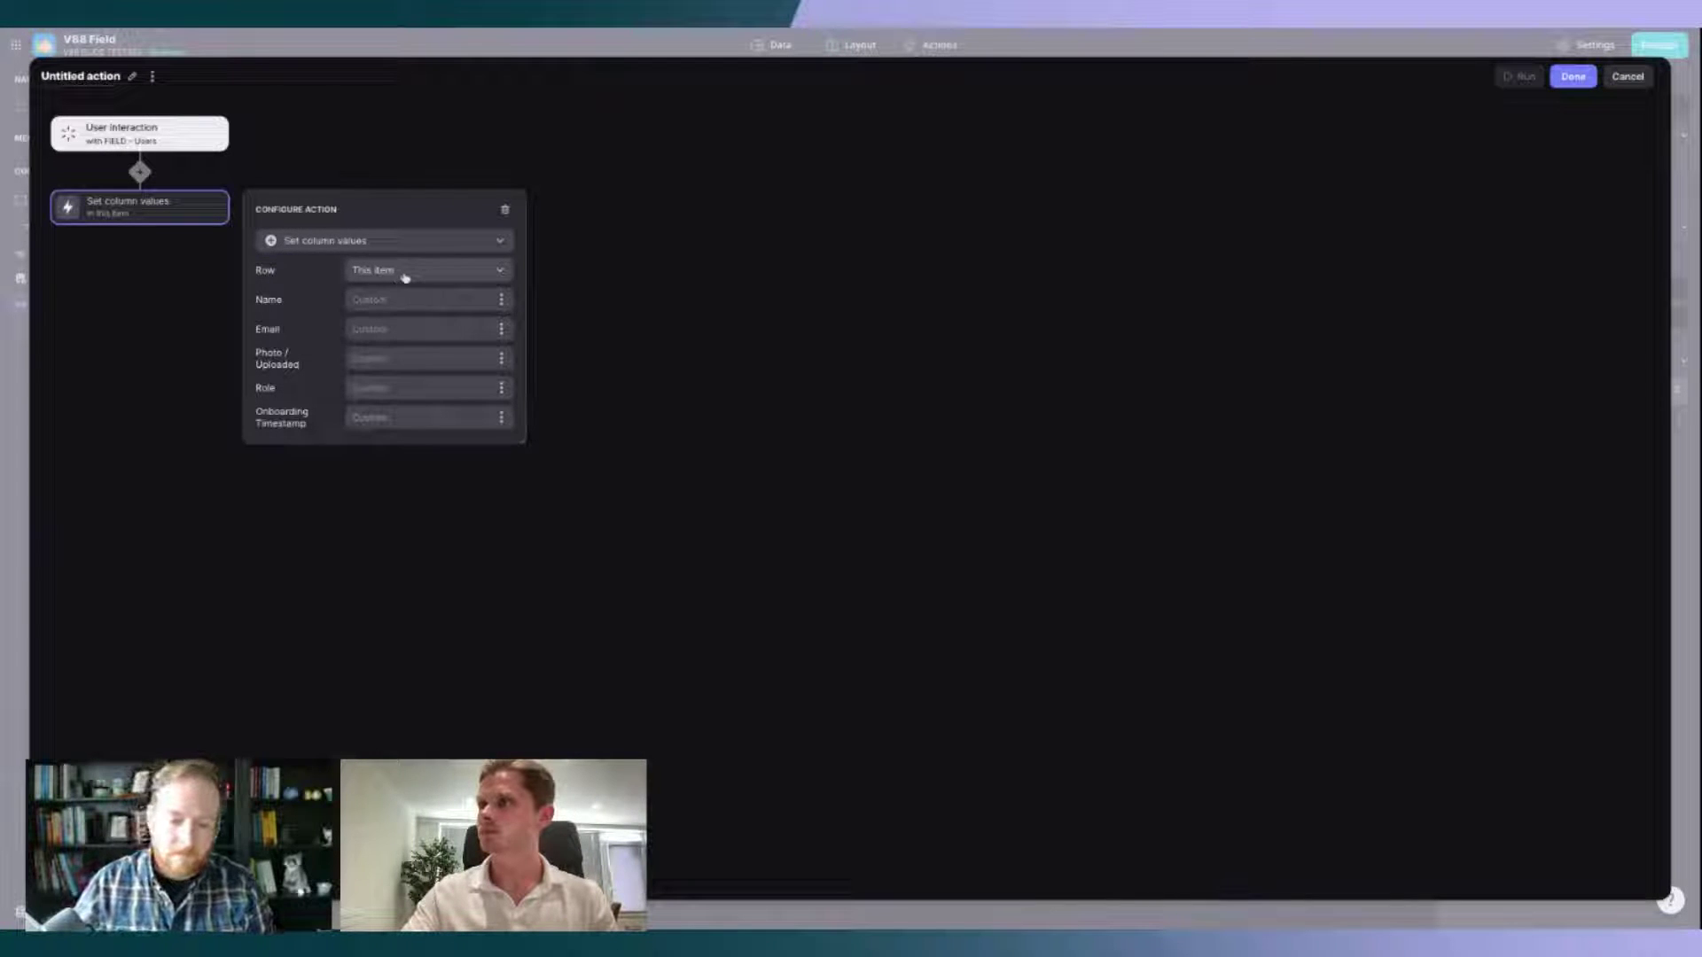
pyautogui.click(406, 272)
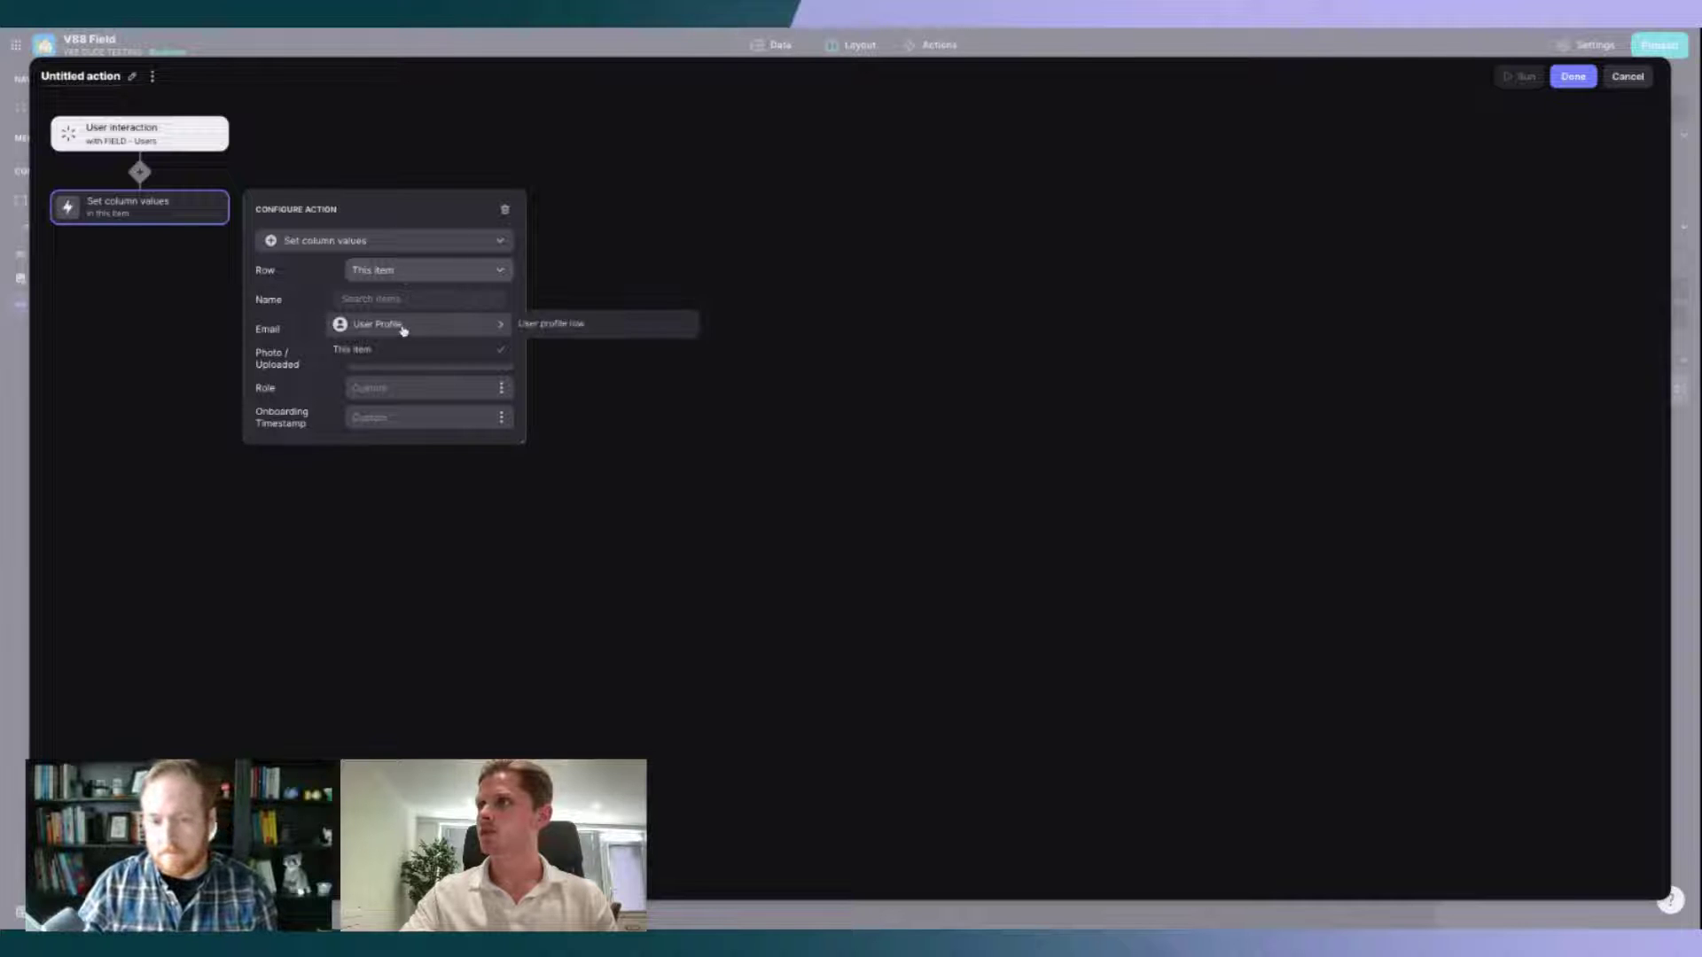
pyautogui.click(397, 248)
pyautogui.click(387, 243)
pyautogui.click(388, 242)
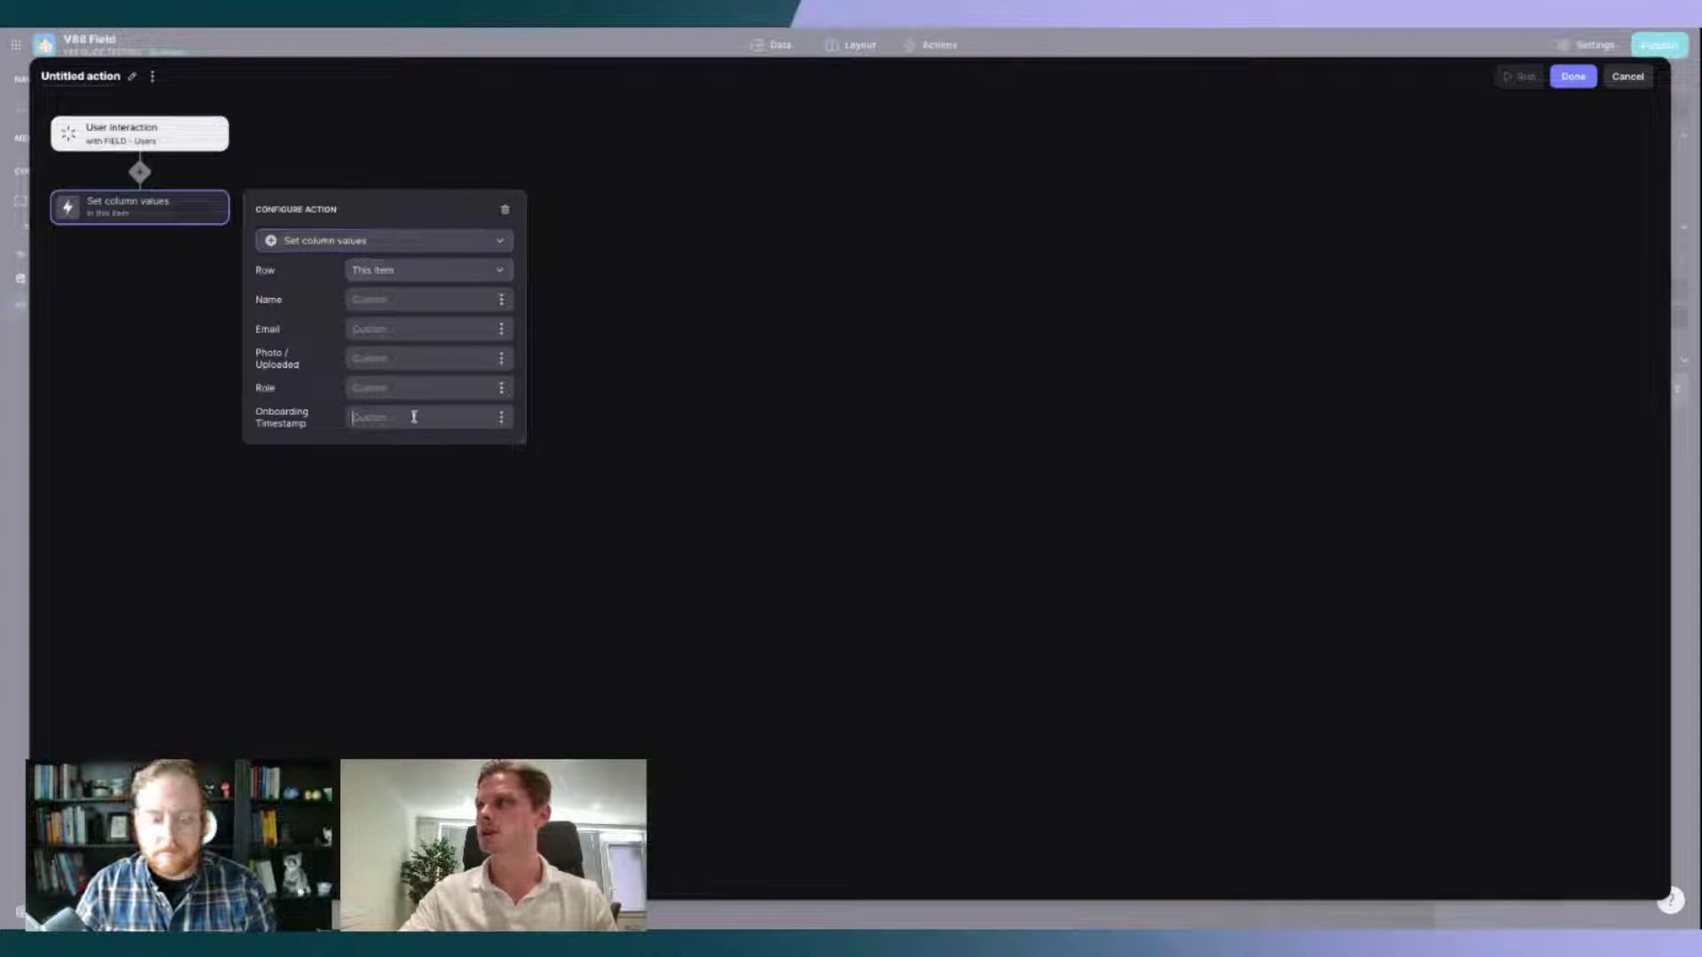
# Step: Set Onboarding Timestamp to the current date/time and save the action
pyautogui.click(502, 417)
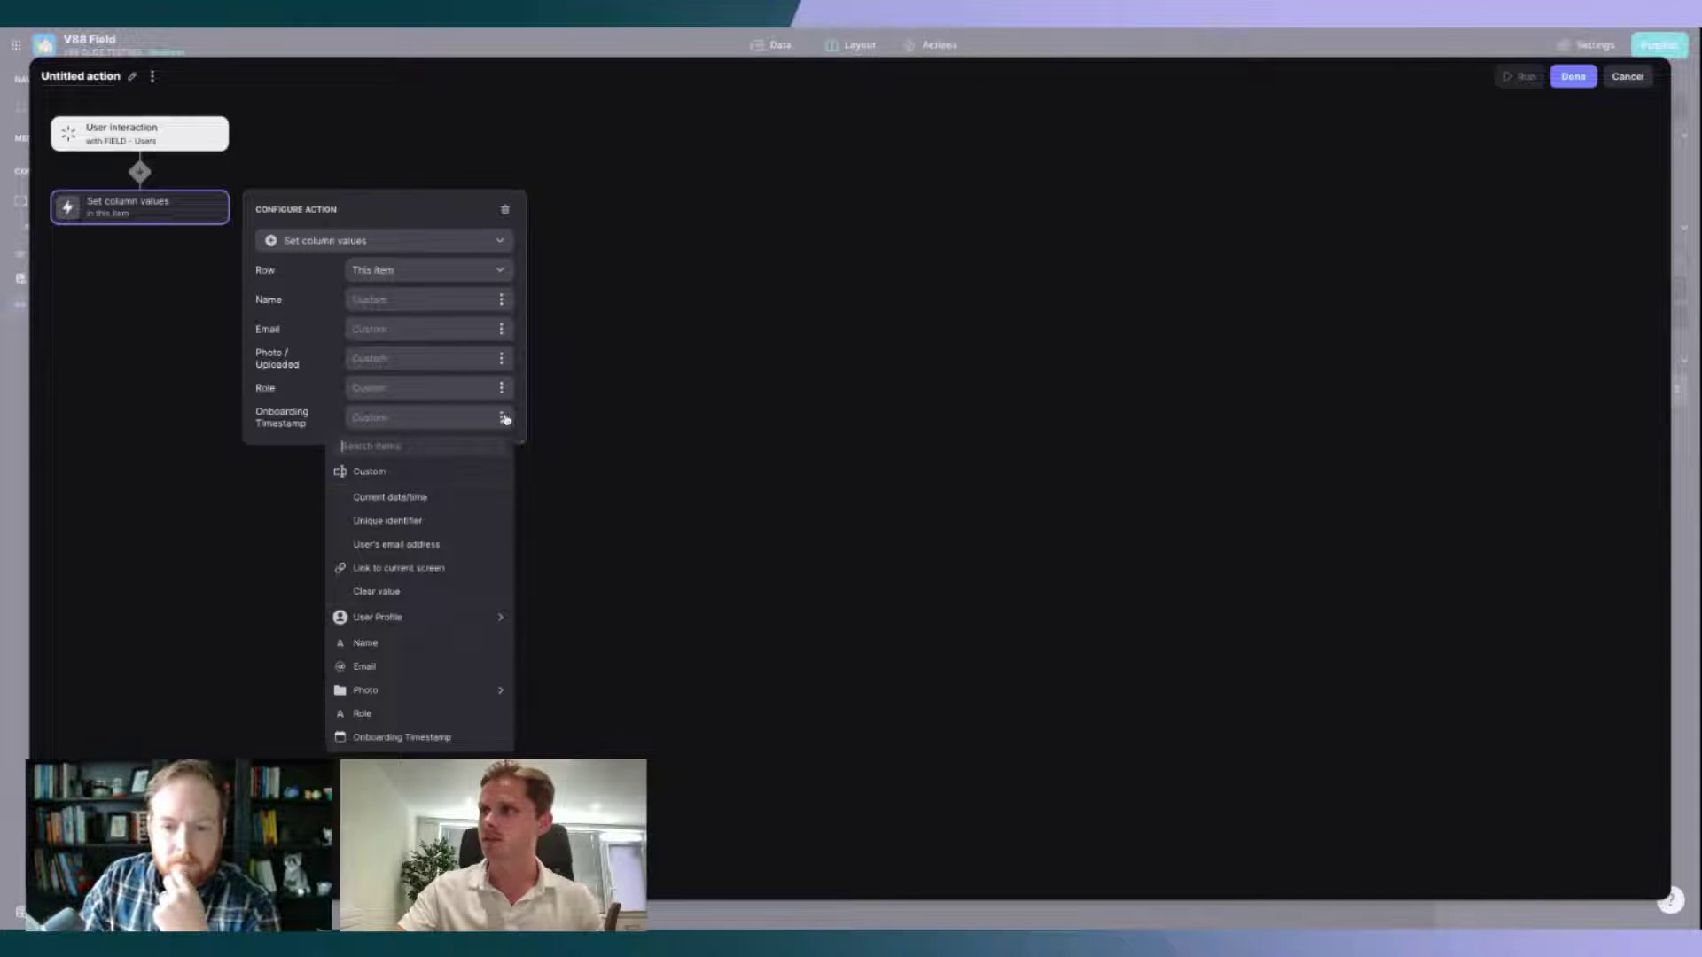
pyautogui.click(440, 494)
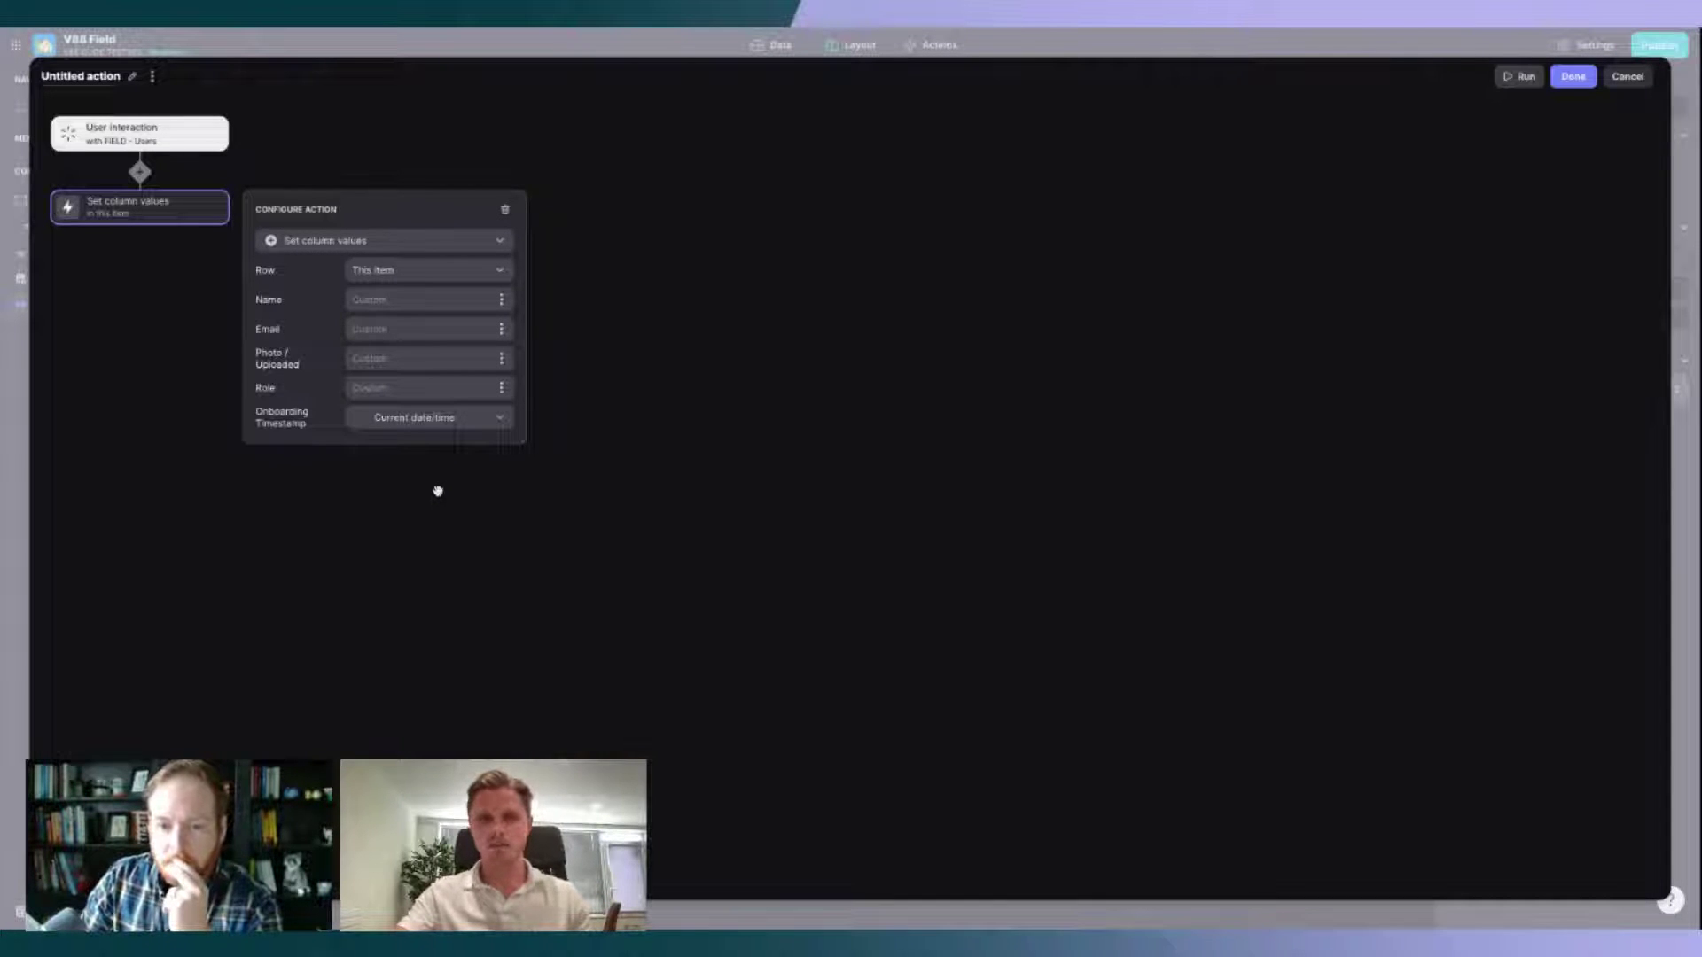
pyautogui.click(643, 298)
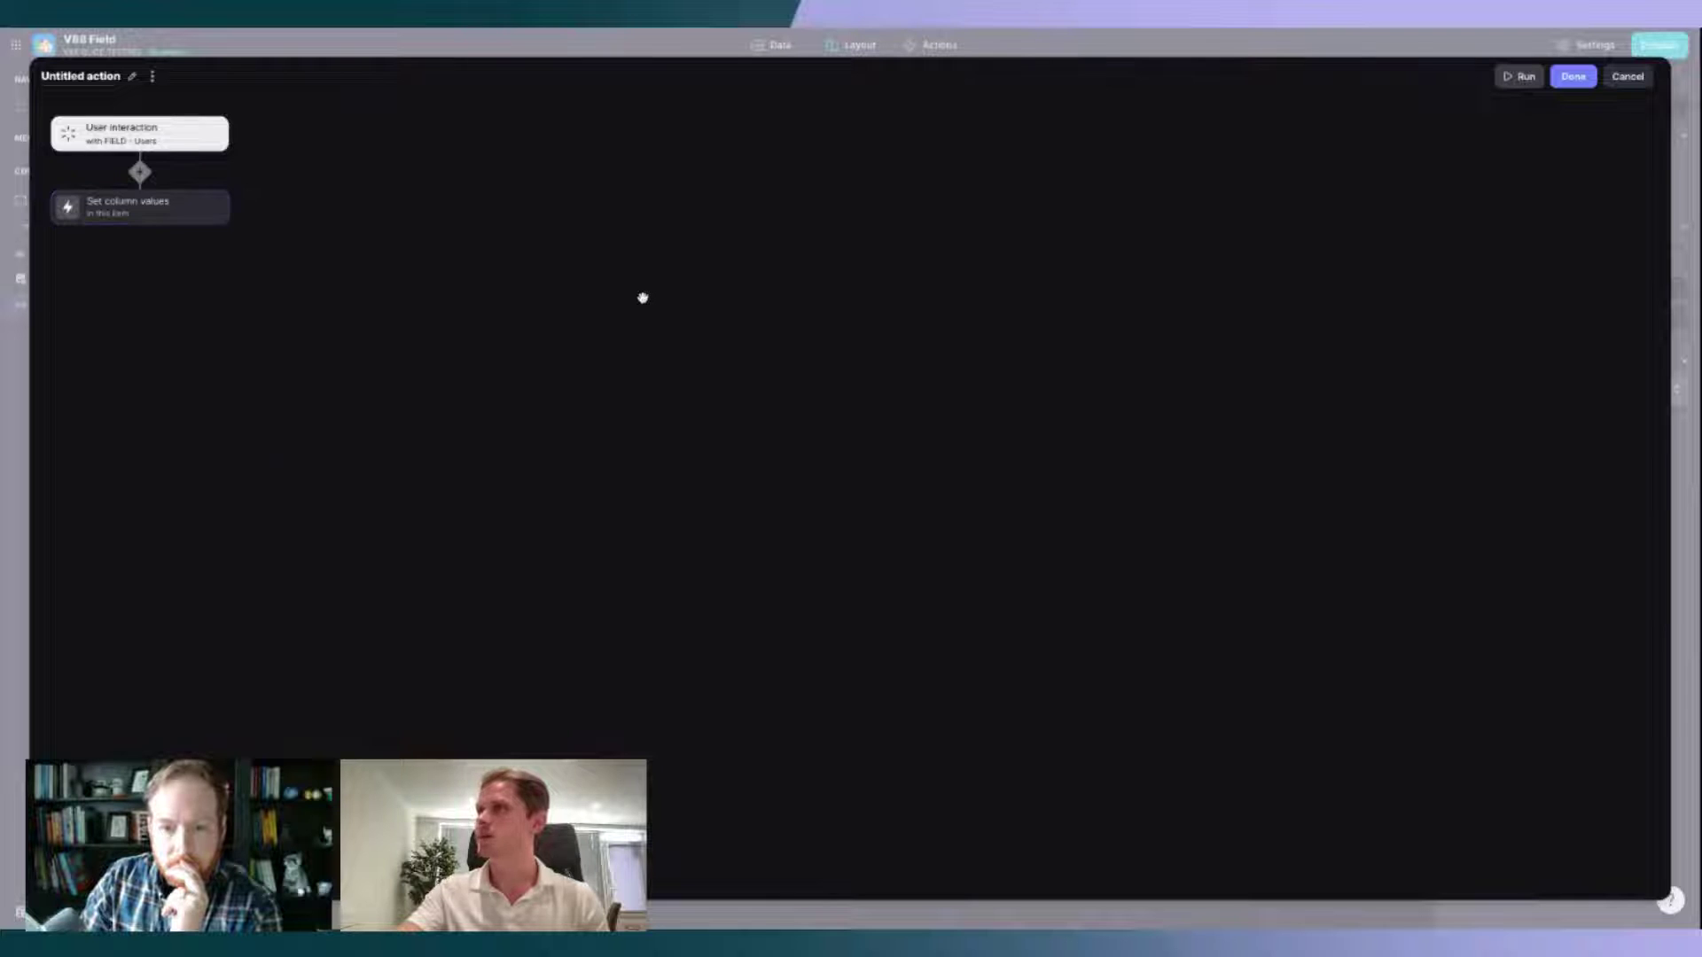
pyautogui.click(1573, 77)
pyautogui.click(306, 80)
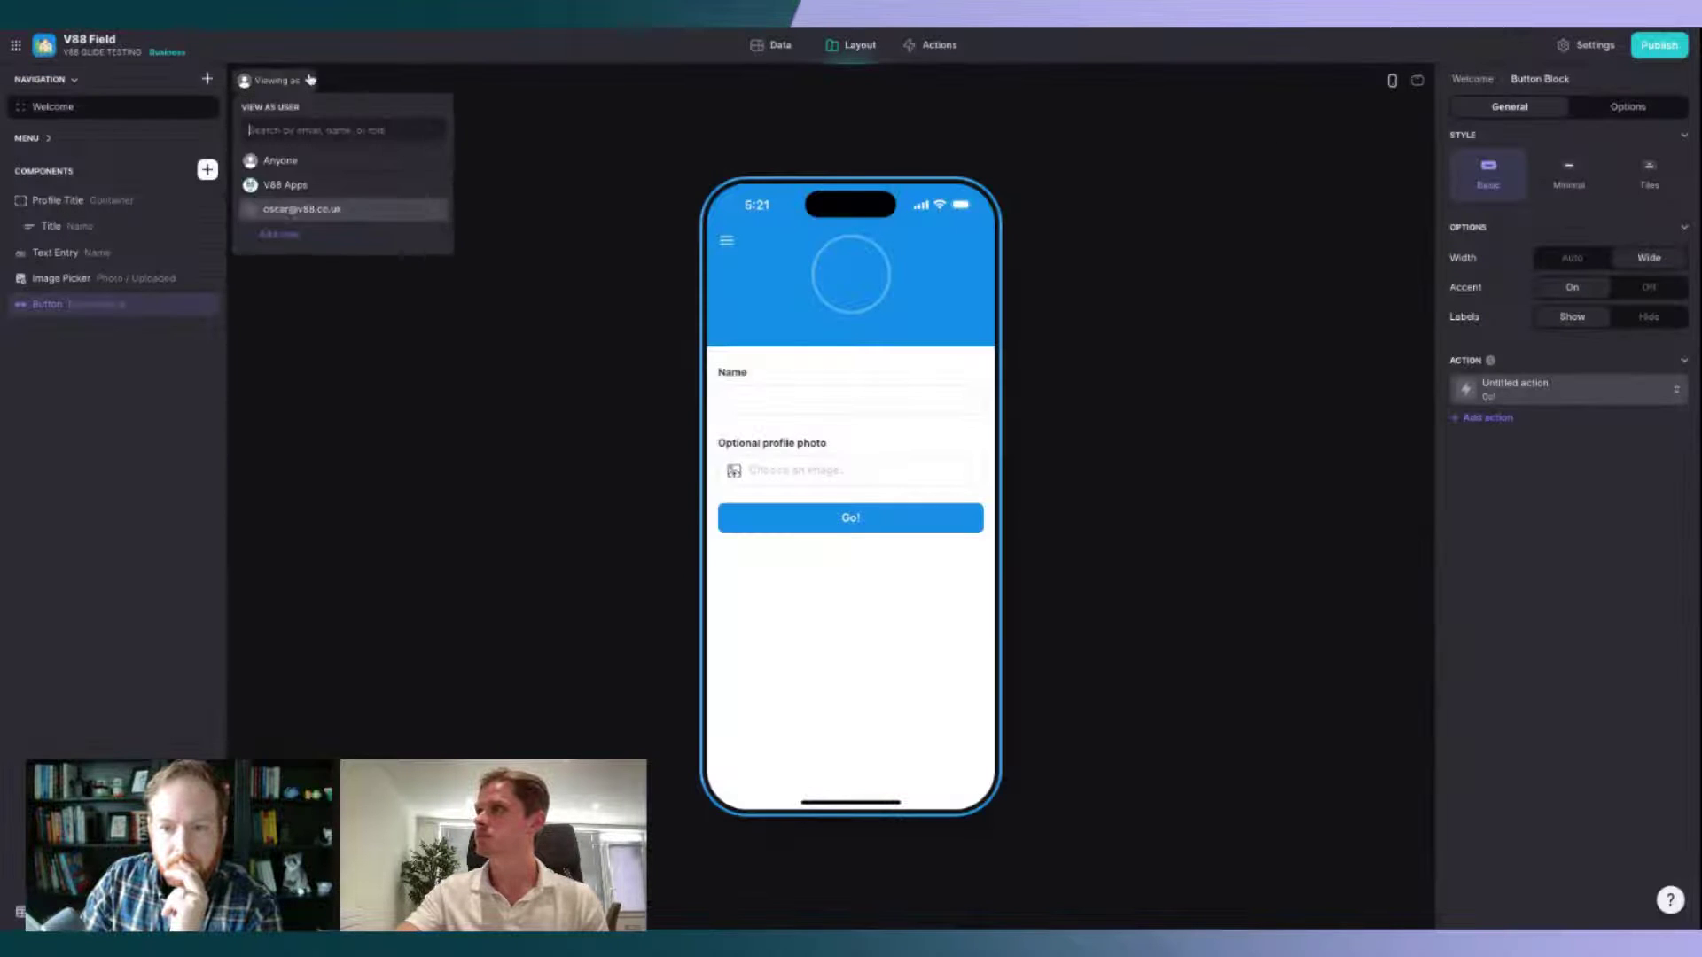
# Step: Preview the Welcome screen as the V88 Apps user and review the Go! button and Profile Title
pyautogui.click(339, 185)
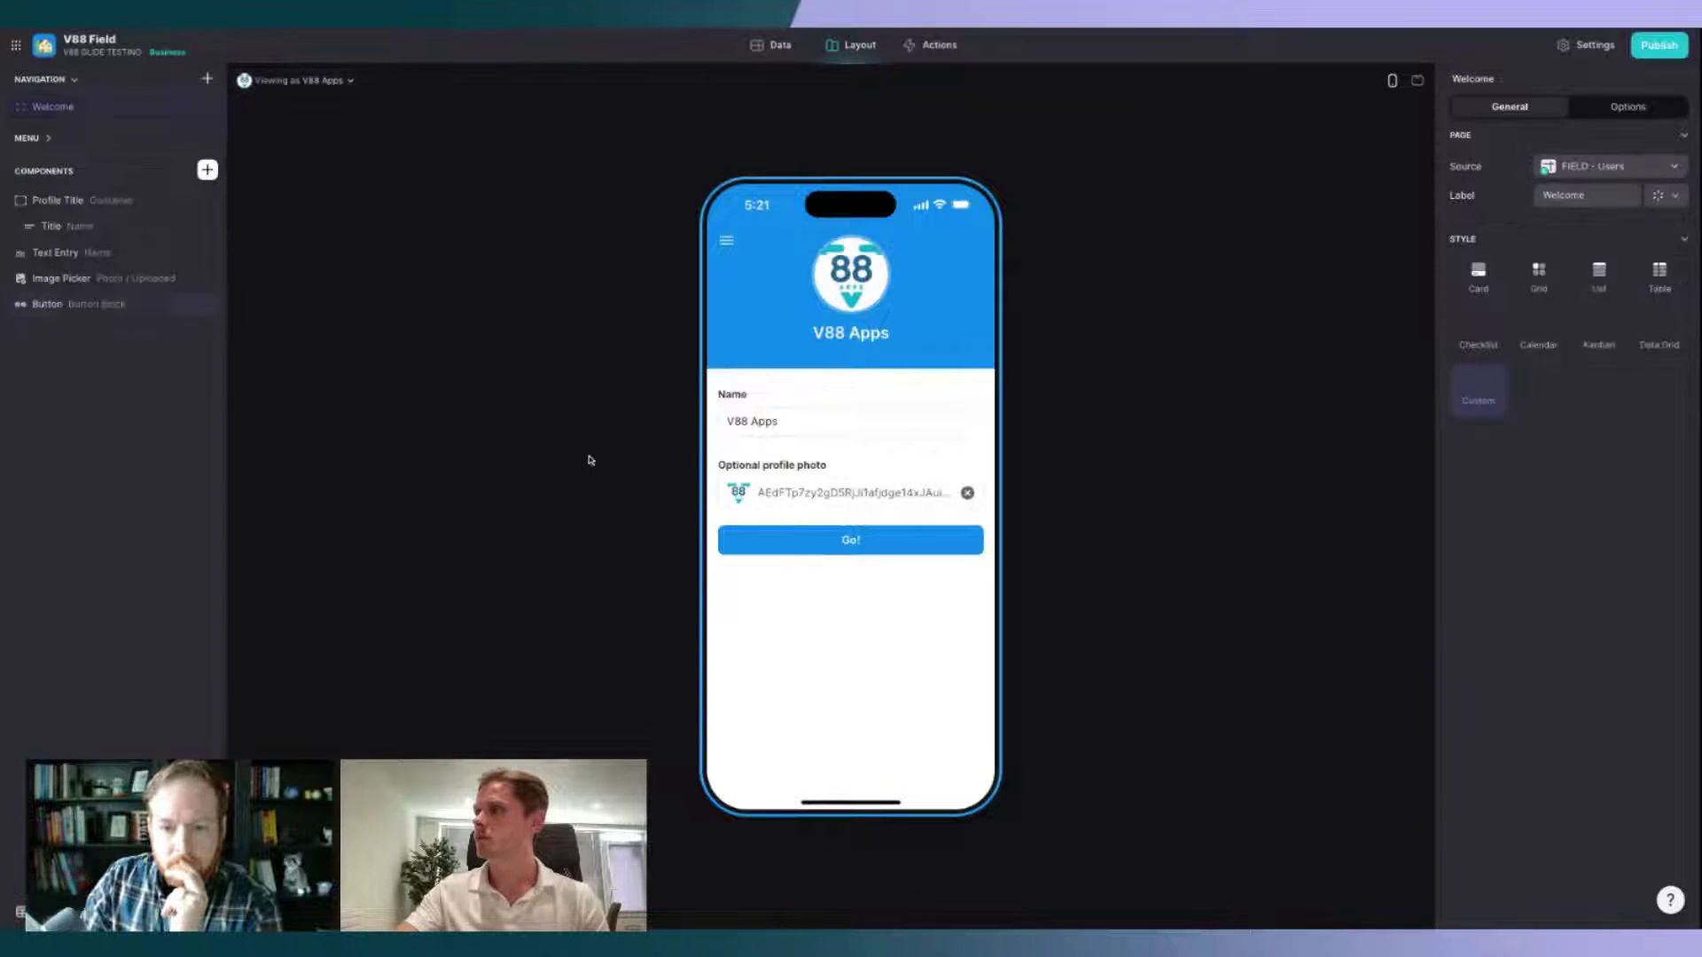
pyautogui.click(589, 472)
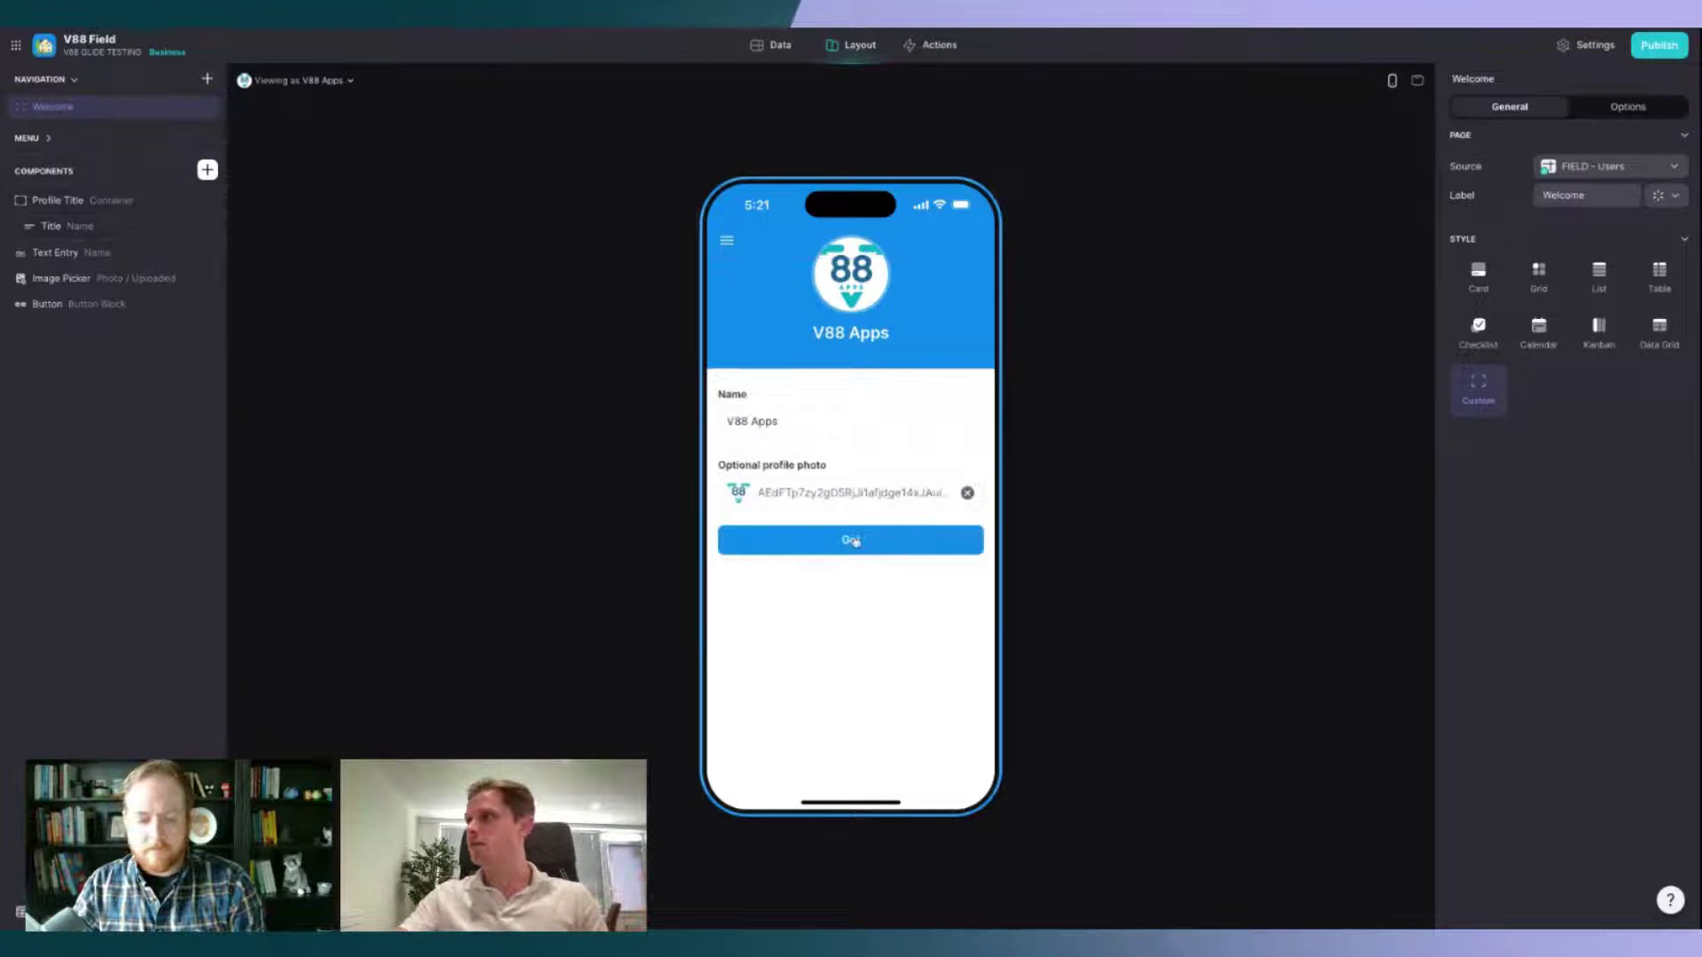
pyautogui.click(116, 304)
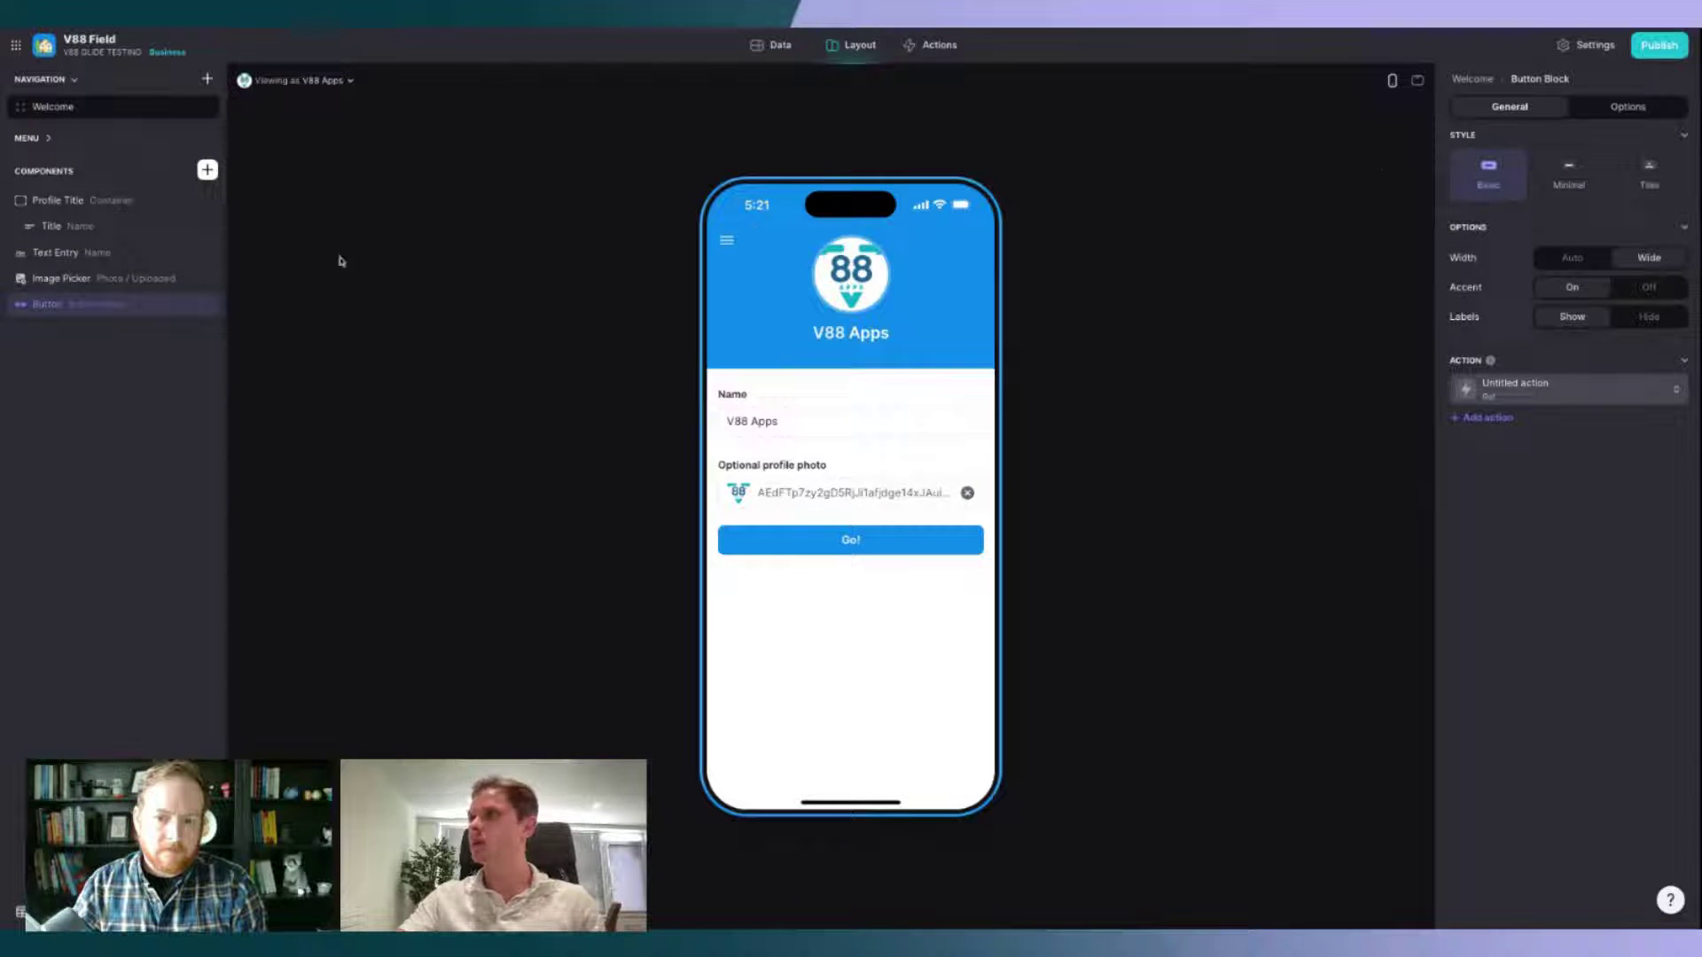
pyautogui.click(66, 200)
# Step: Show the Profile Title header only when Onboarding Timestamp is not empty
pyautogui.click(1605, 108)
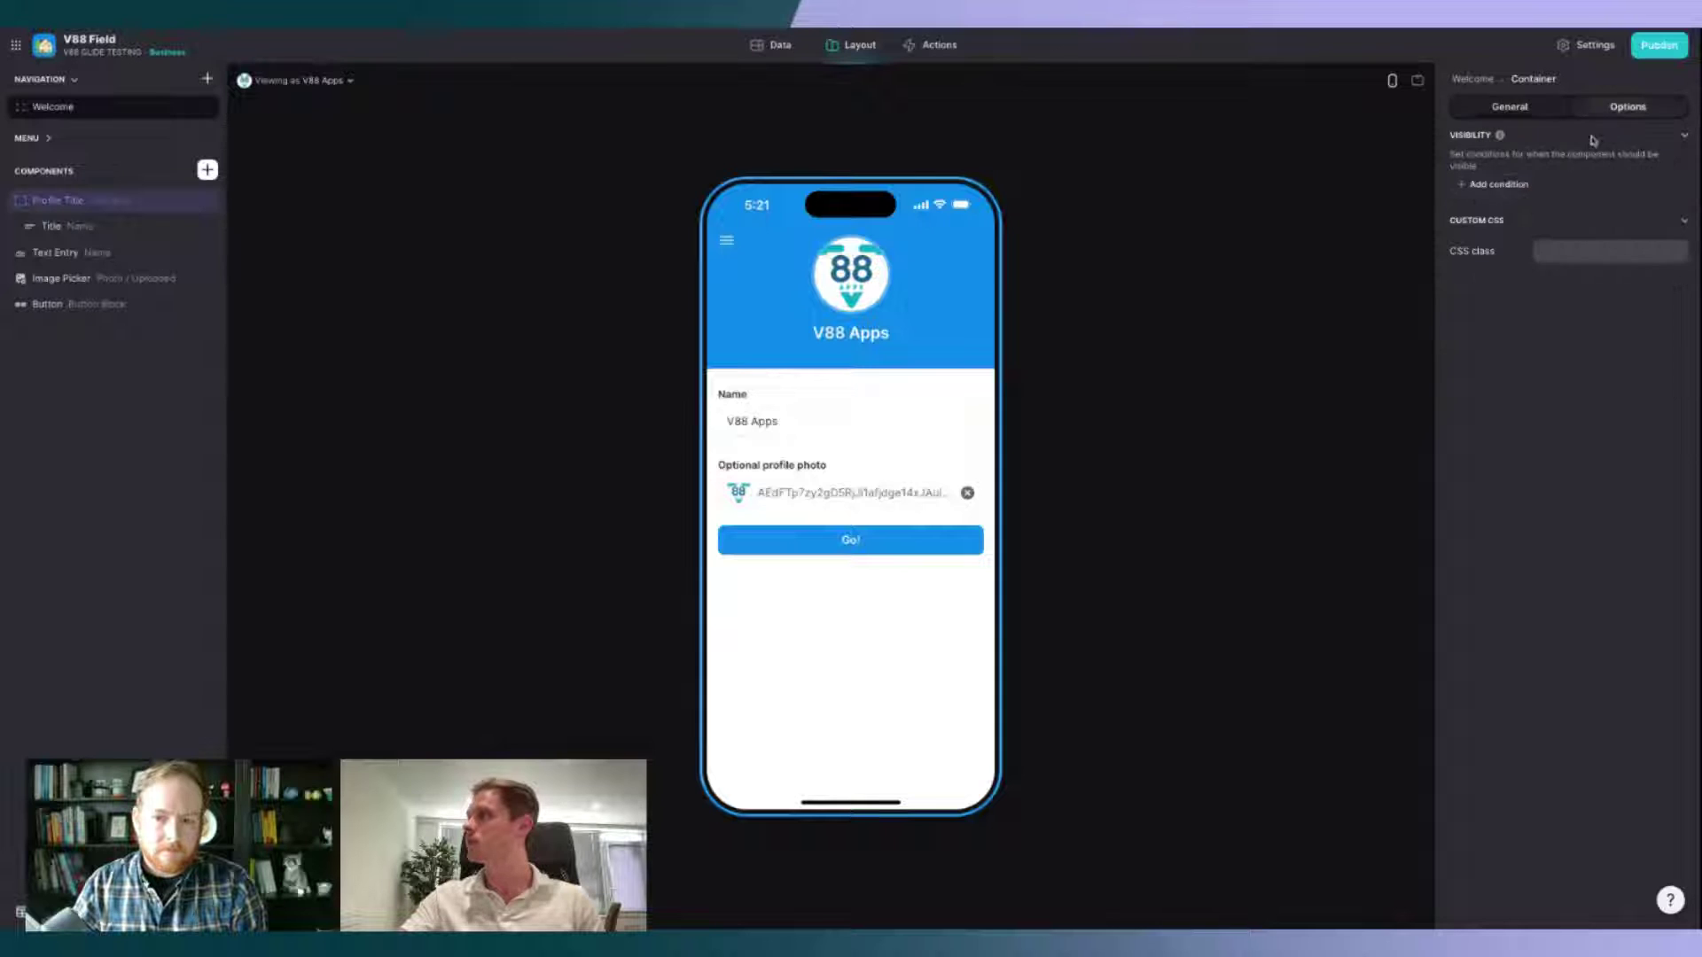
pyautogui.click(1498, 184)
pyautogui.click(1584, 166)
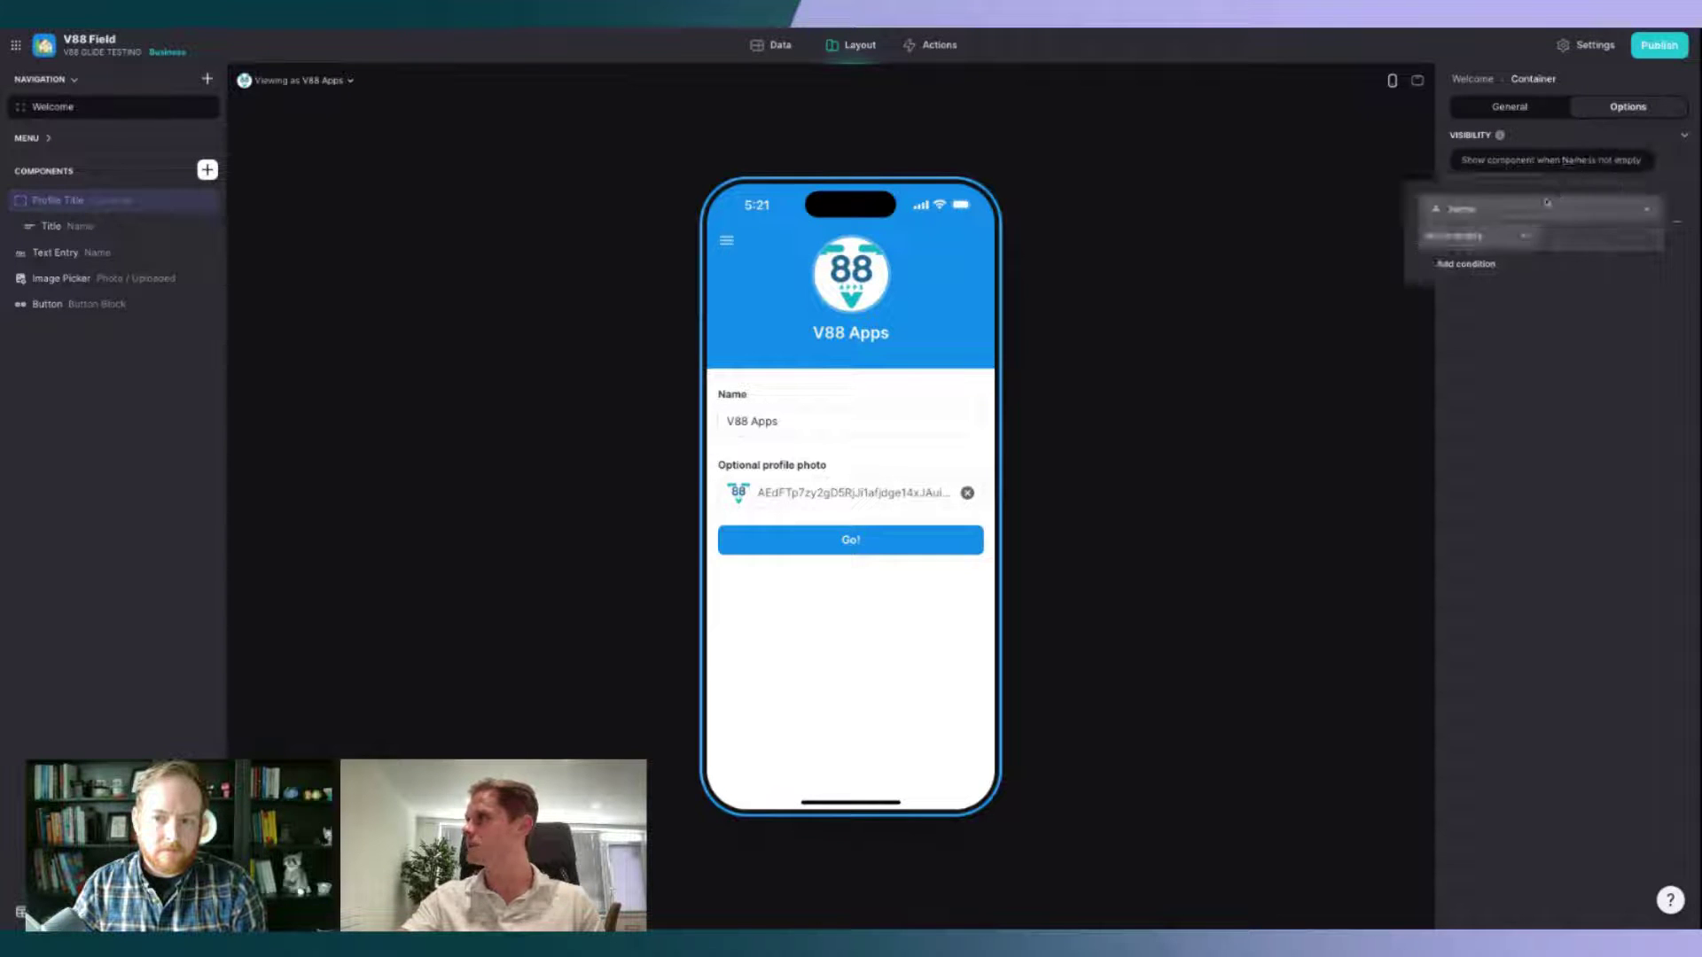
pyautogui.click(1543, 210)
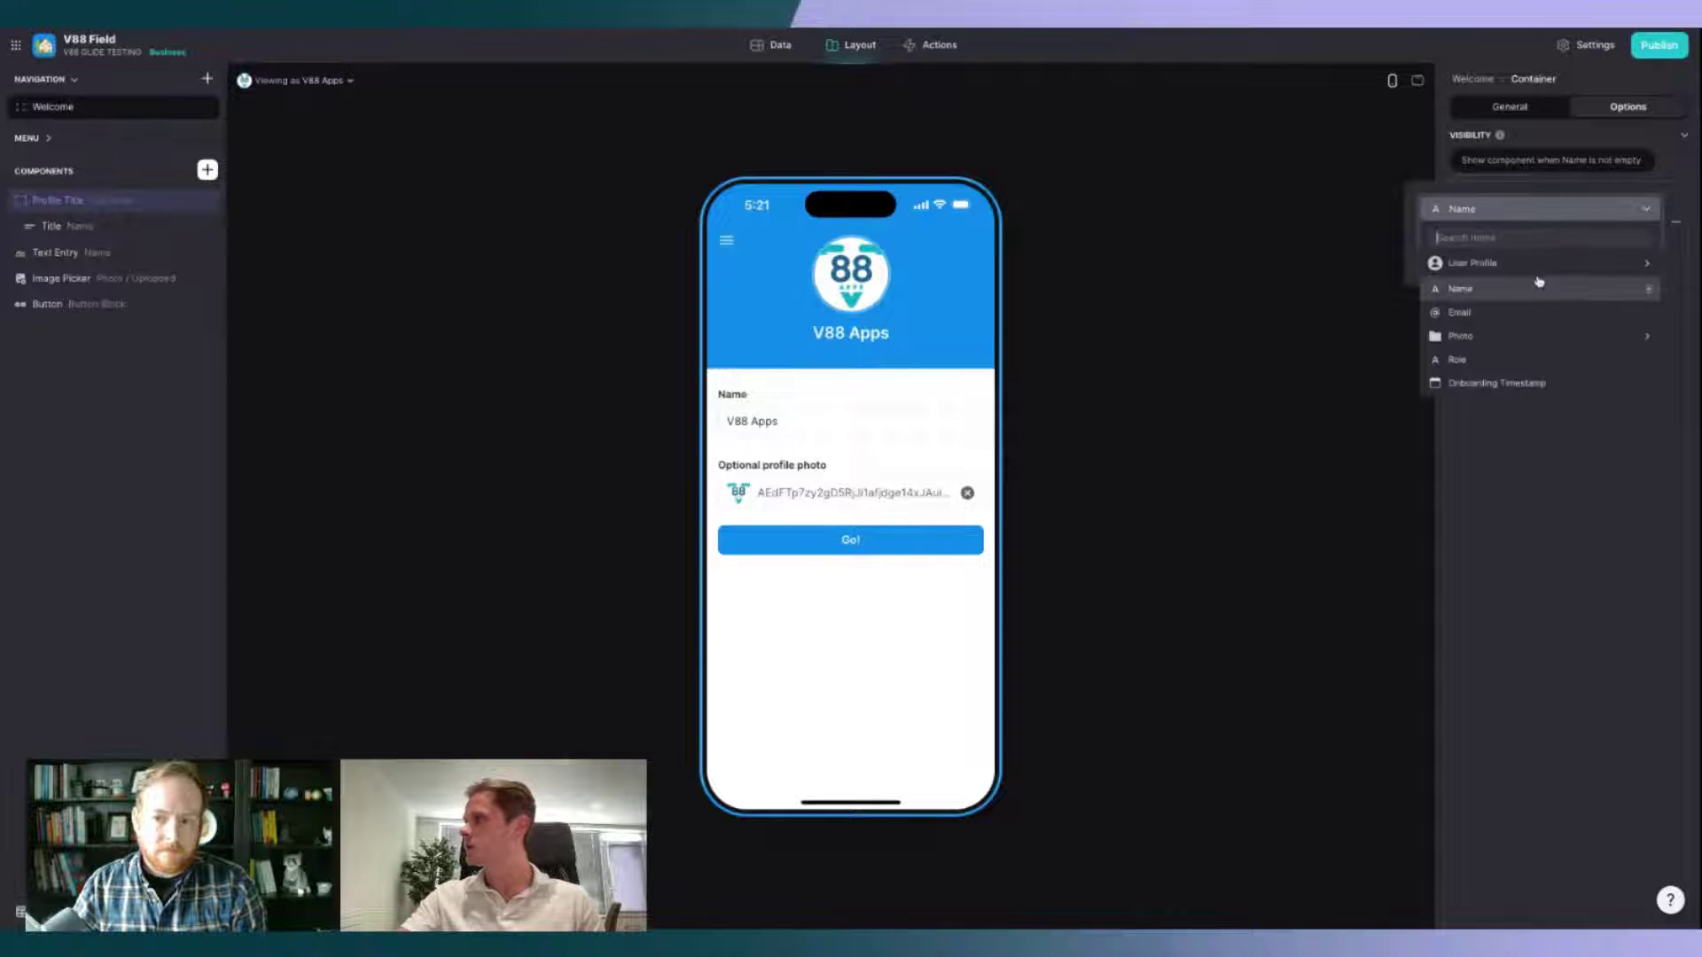
pyautogui.click(1527, 383)
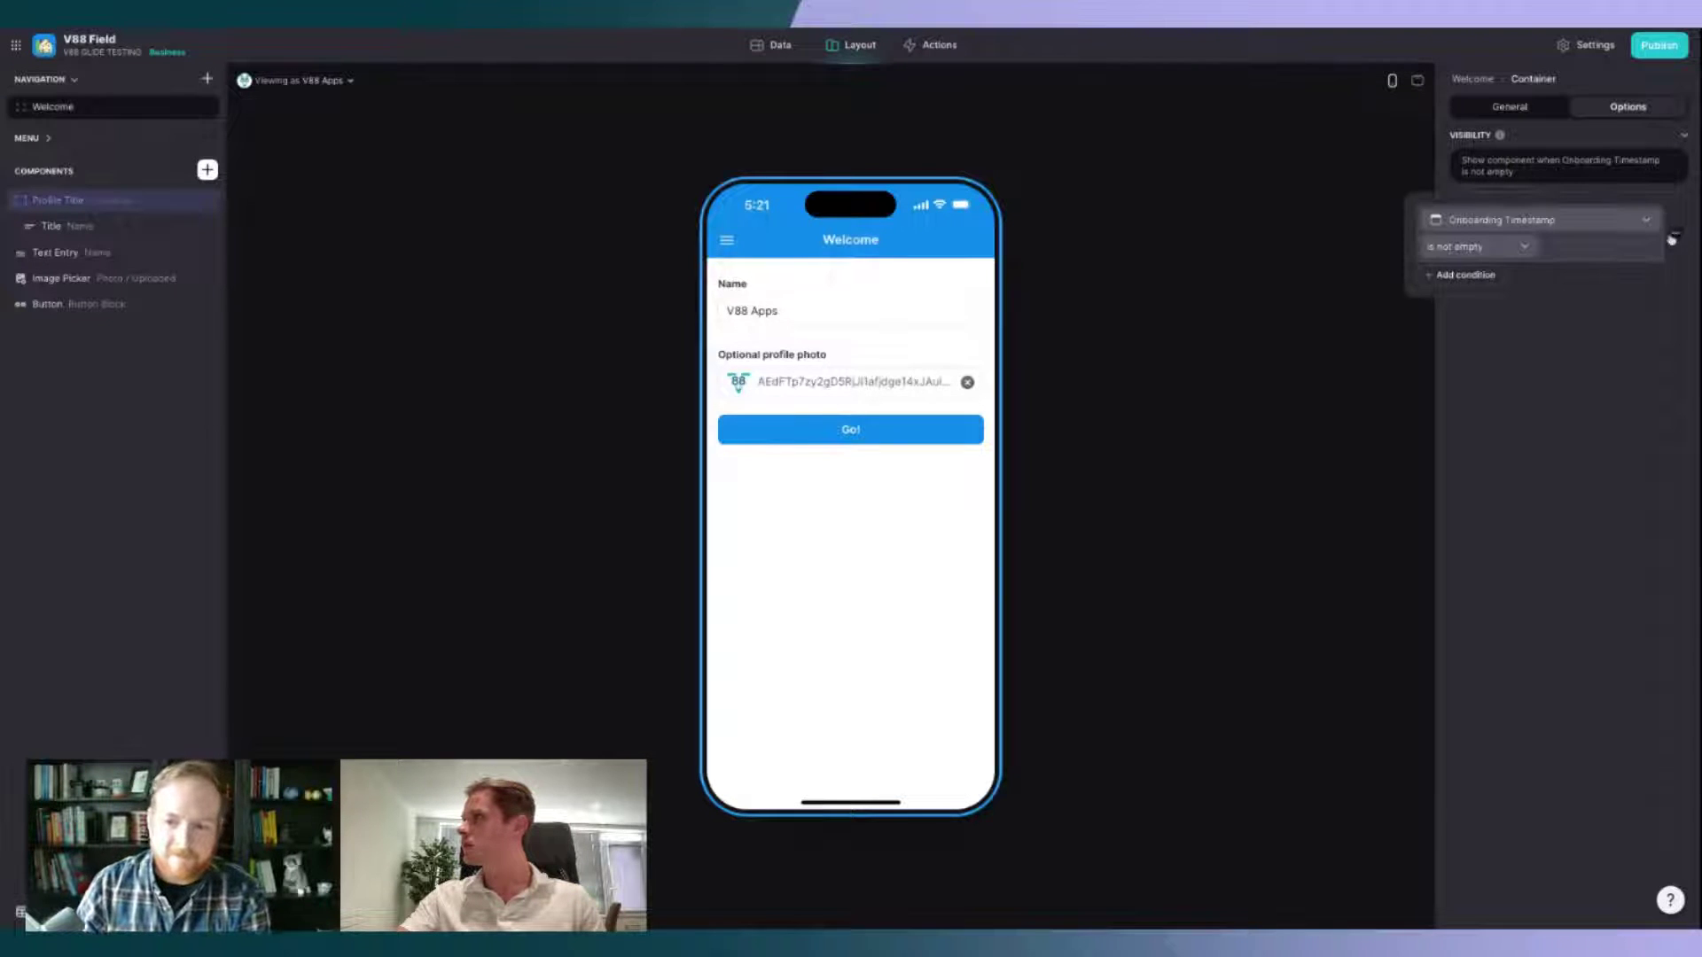
# Step: Show the Go! button only when Onboarding Timestamp is empty
pyautogui.click(158, 305)
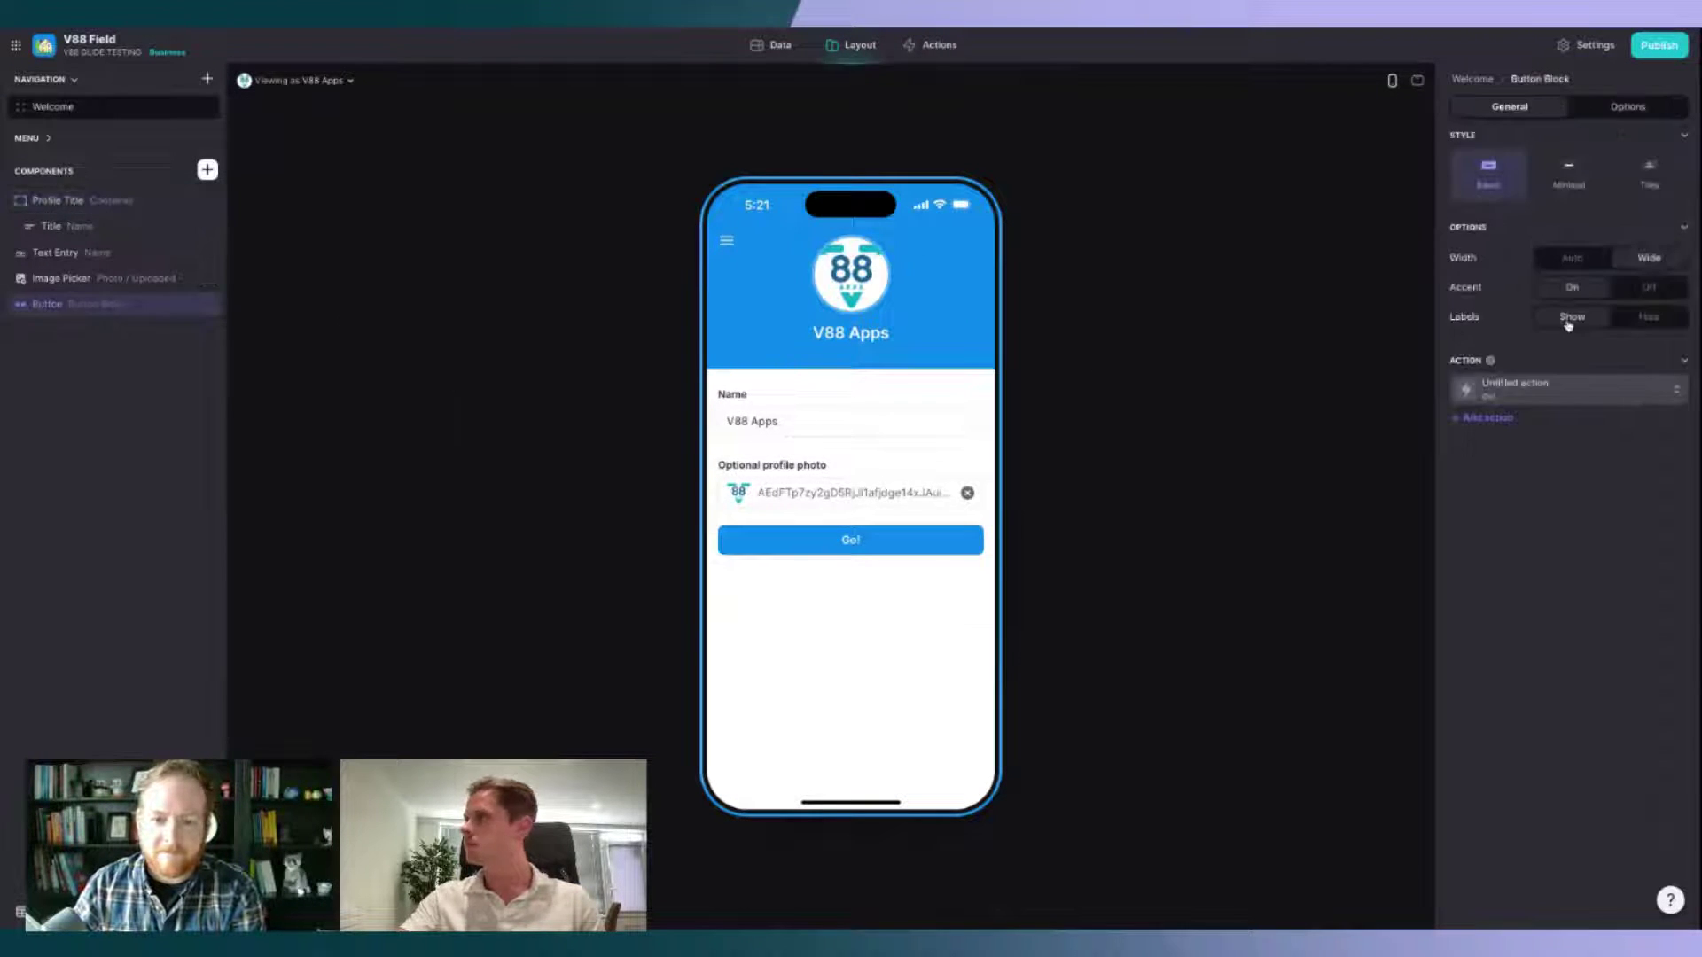
pyautogui.click(1611, 111)
pyautogui.click(1513, 186)
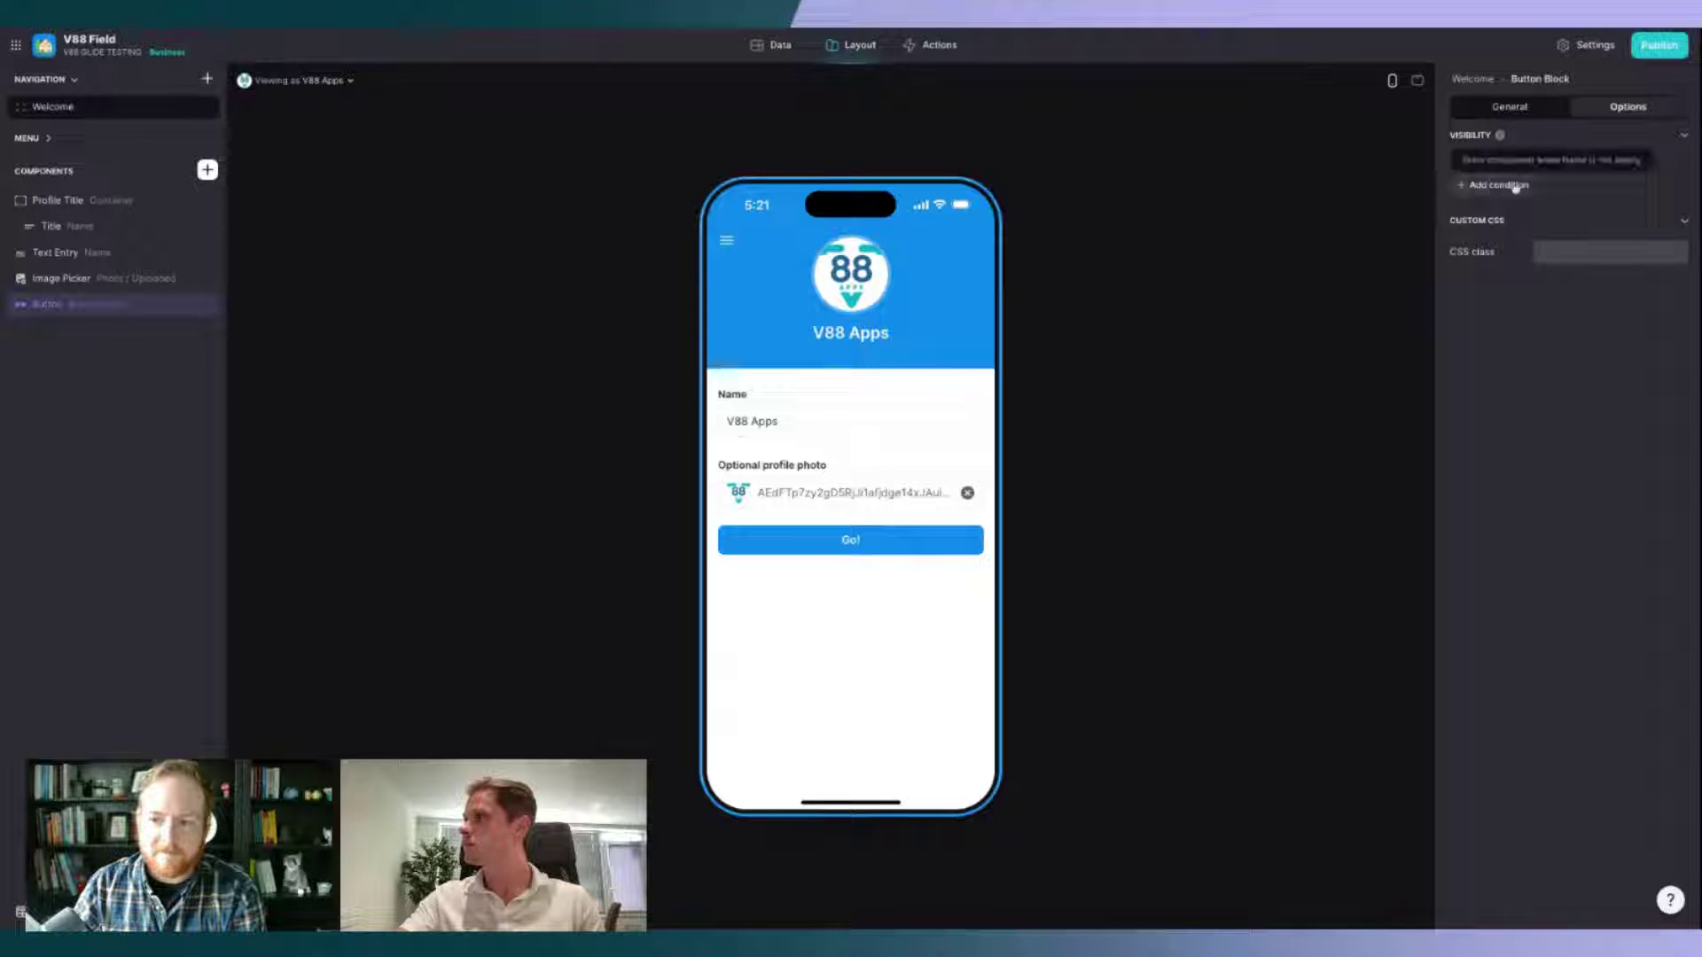
pyautogui.click(1563, 170)
pyautogui.click(1553, 210)
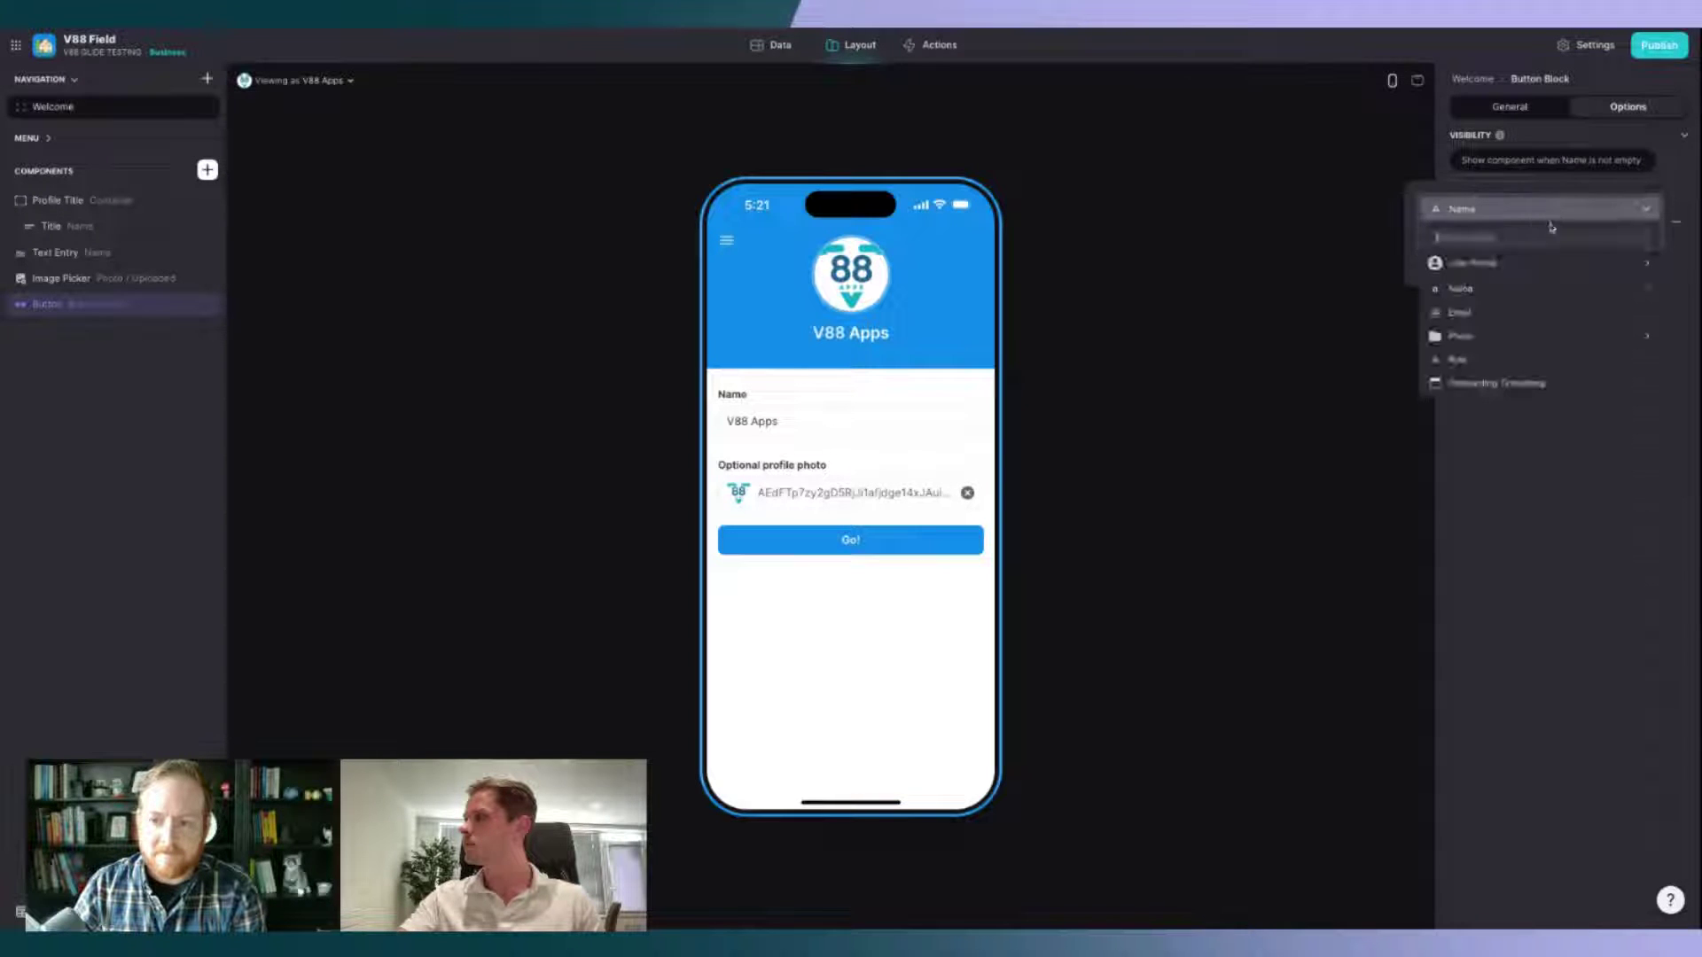
pyautogui.click(1533, 383)
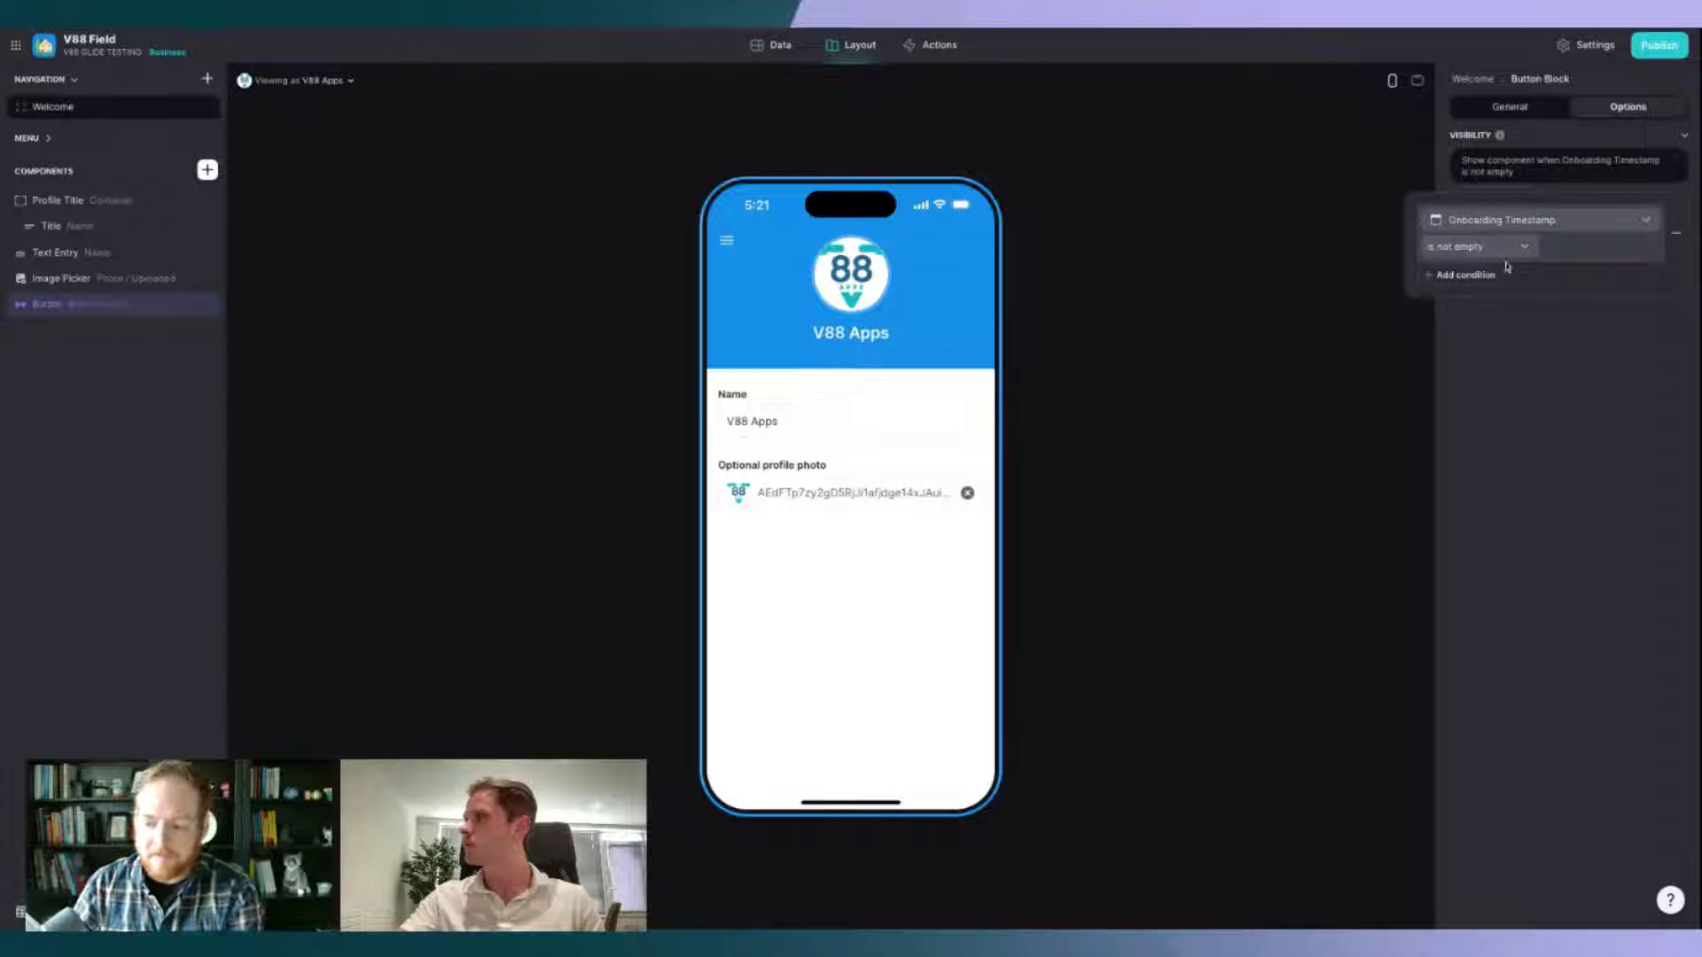
pyautogui.click(1505, 251)
pyautogui.click(1488, 327)
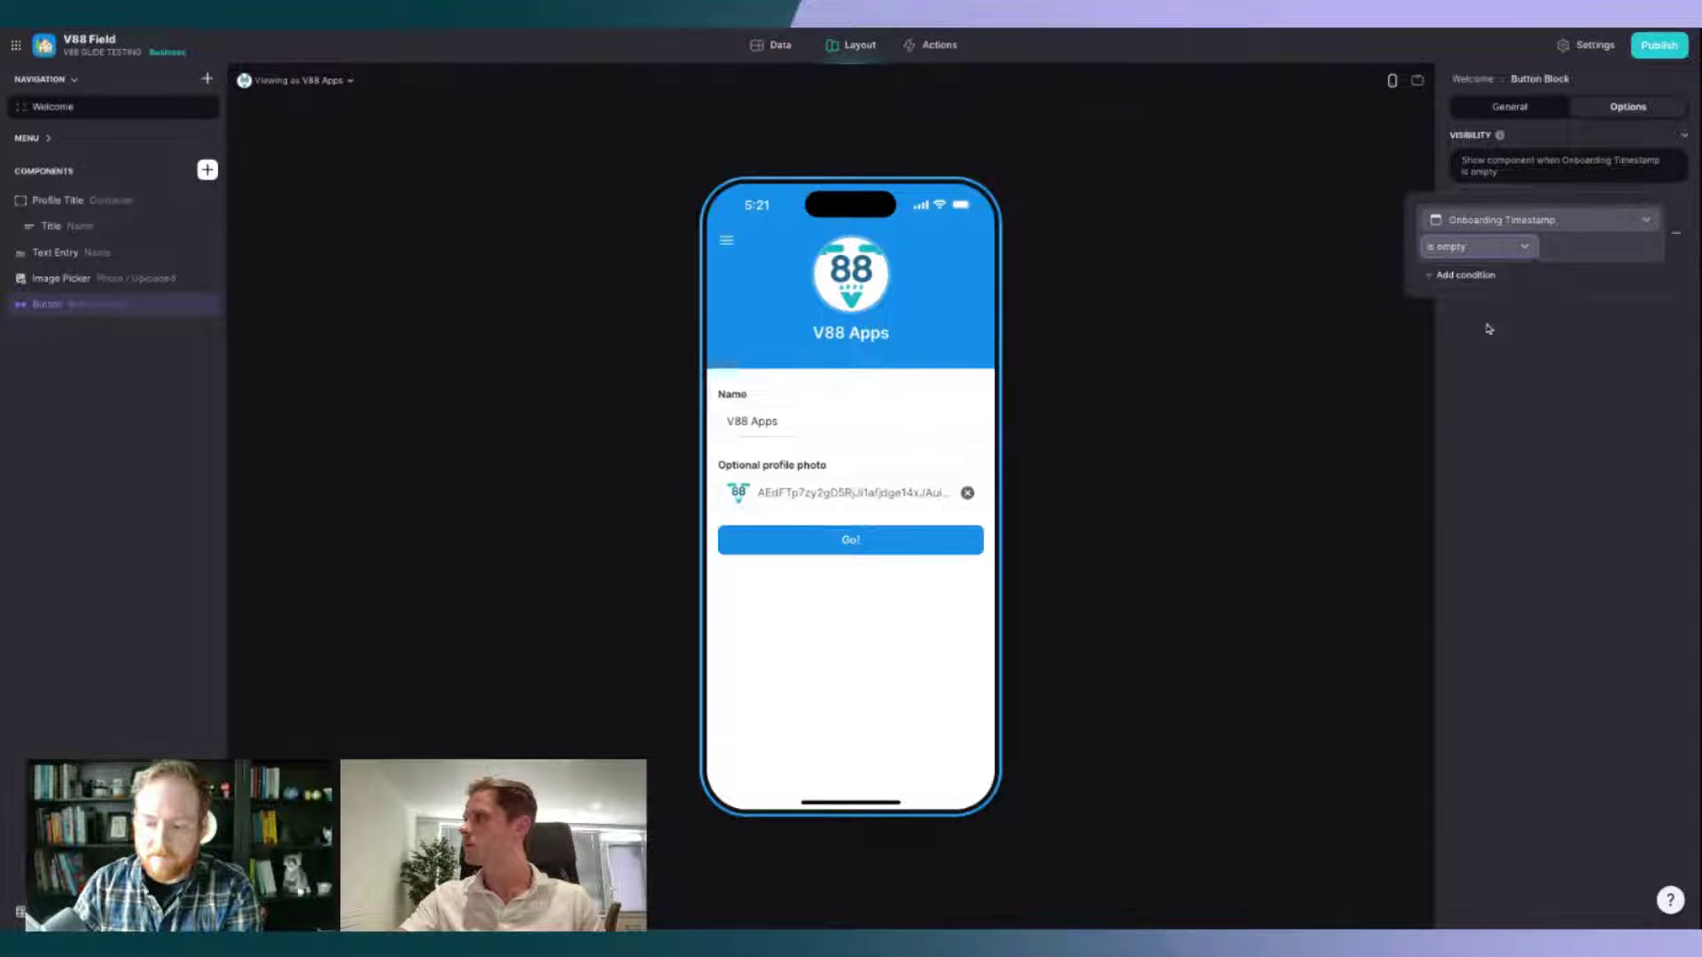
pyautogui.click(1583, 483)
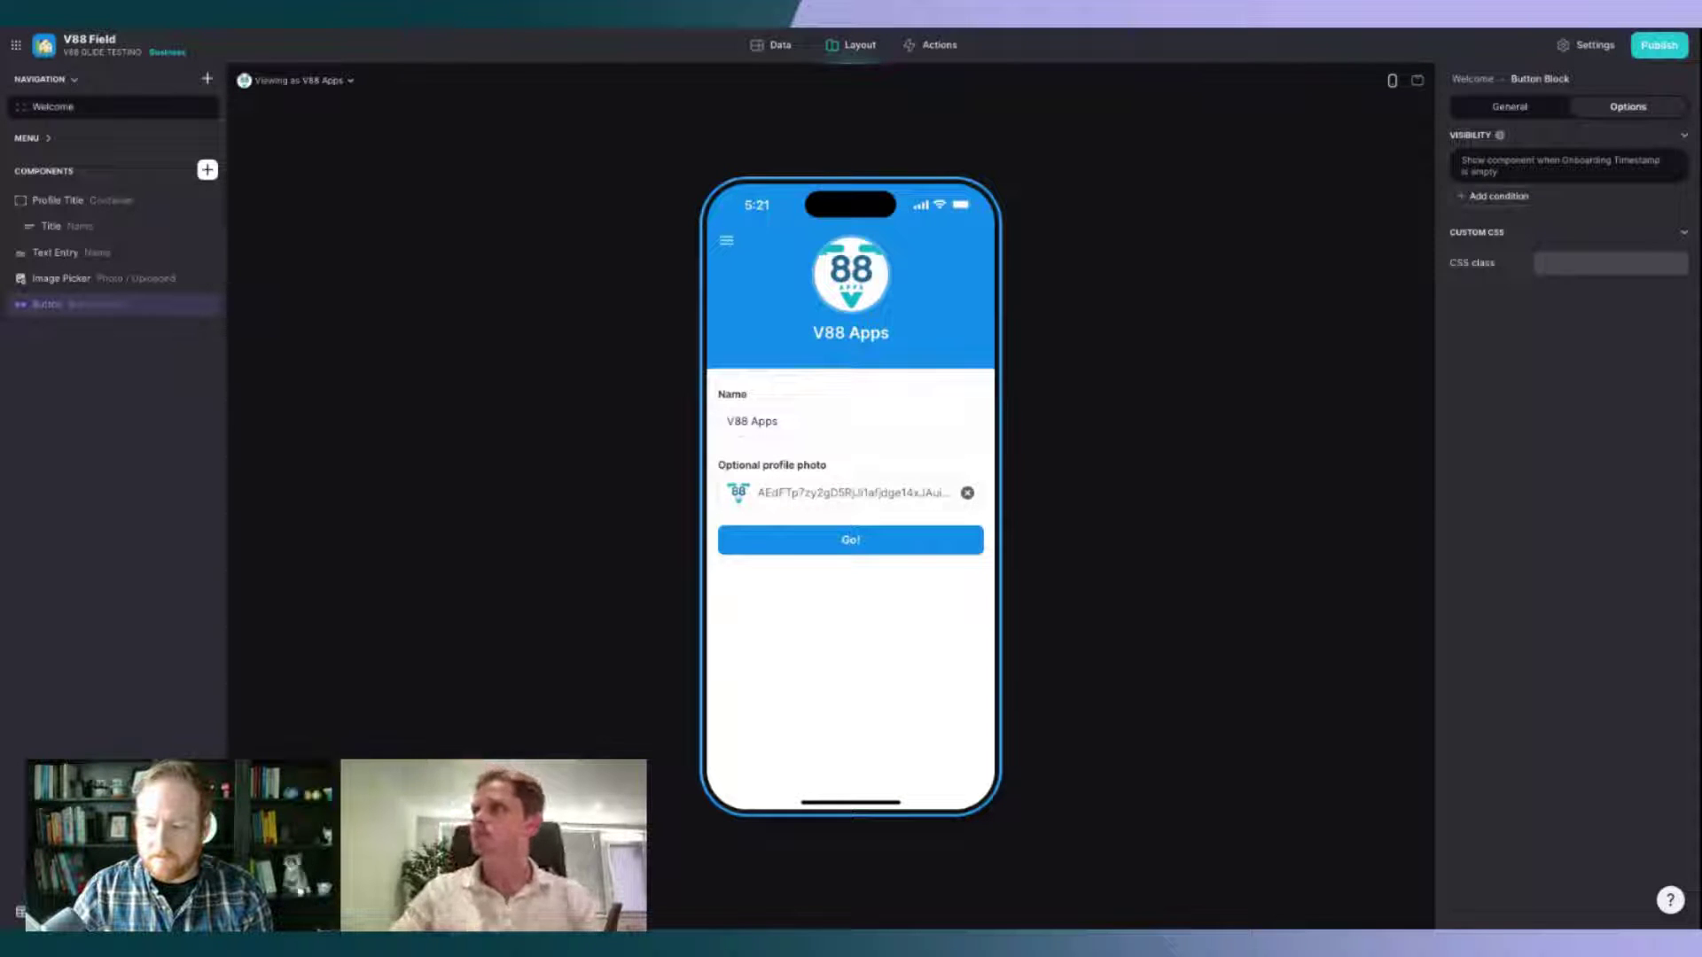
pyautogui.click(207, 78)
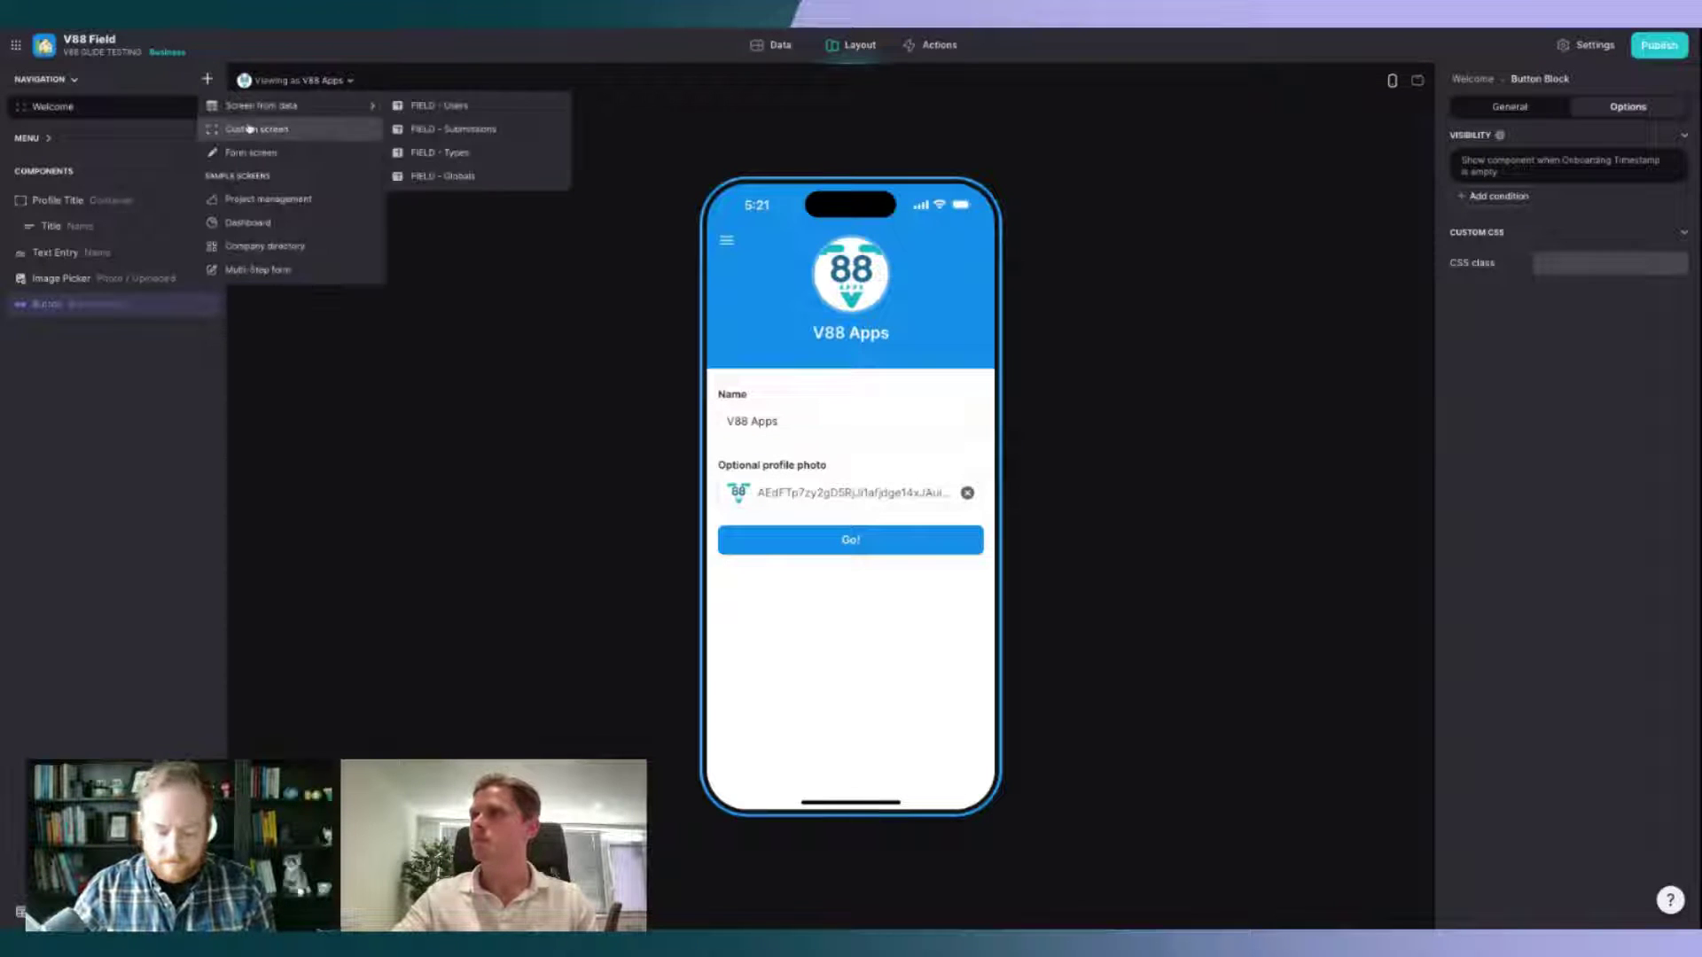
# Step: Add a blank custom screen sourced from FIELD - Globals and delete its default Collection
pyautogui.click(253, 130)
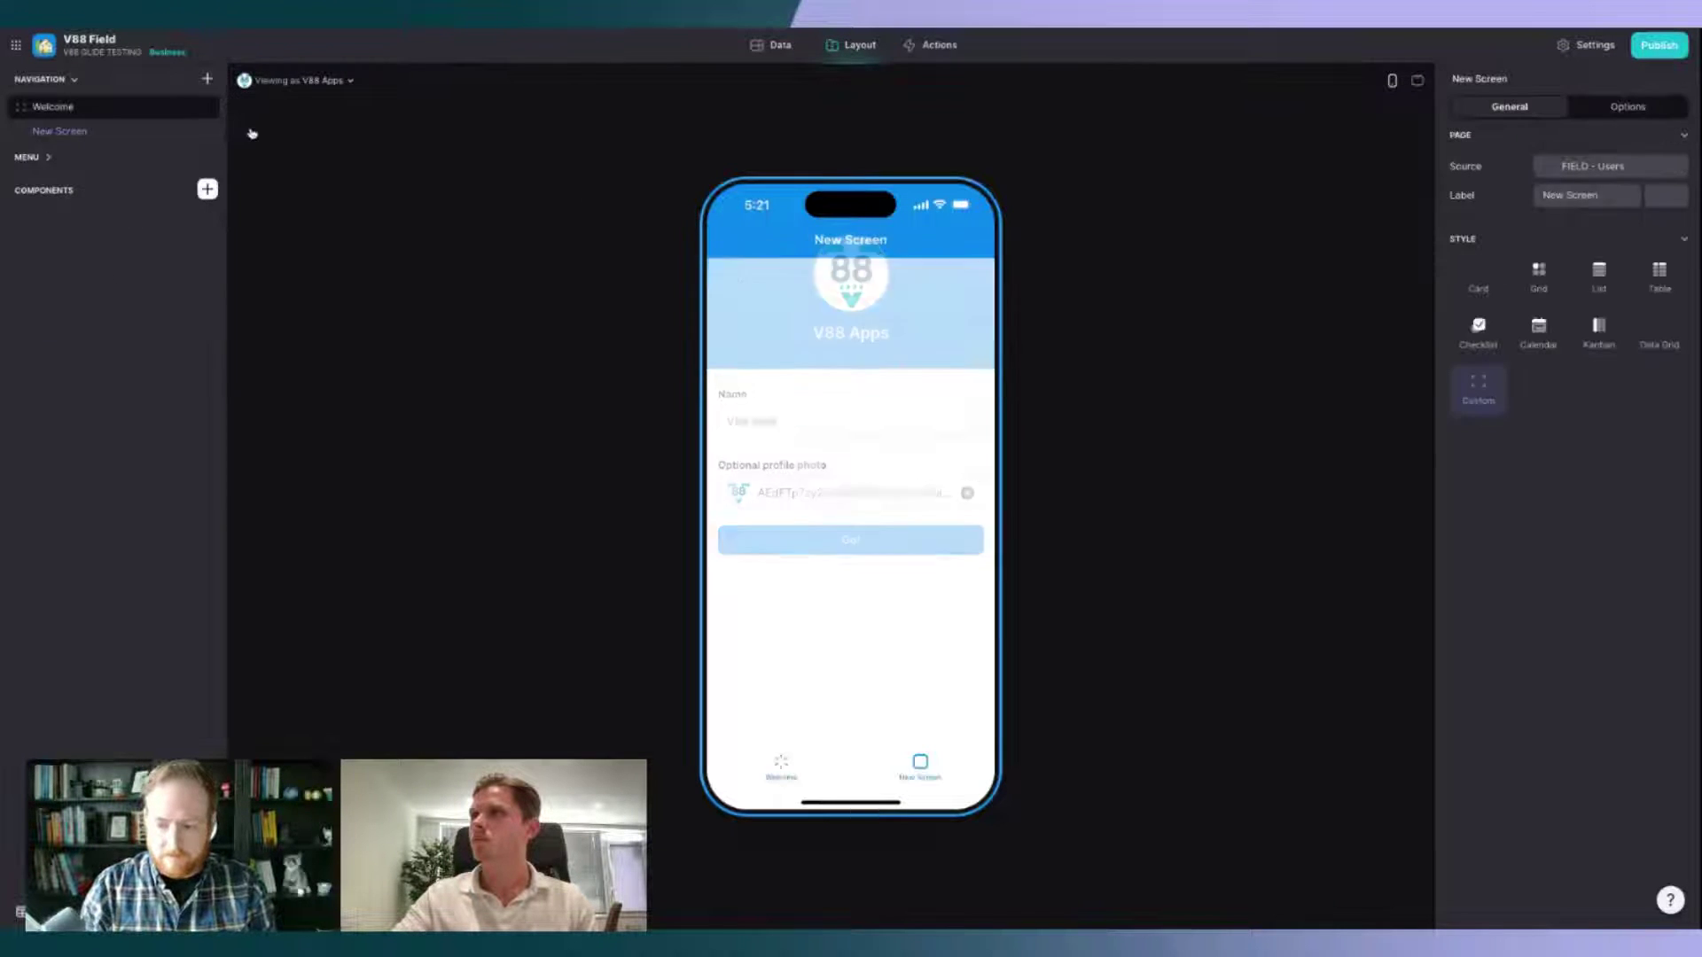
pyautogui.click(1629, 168)
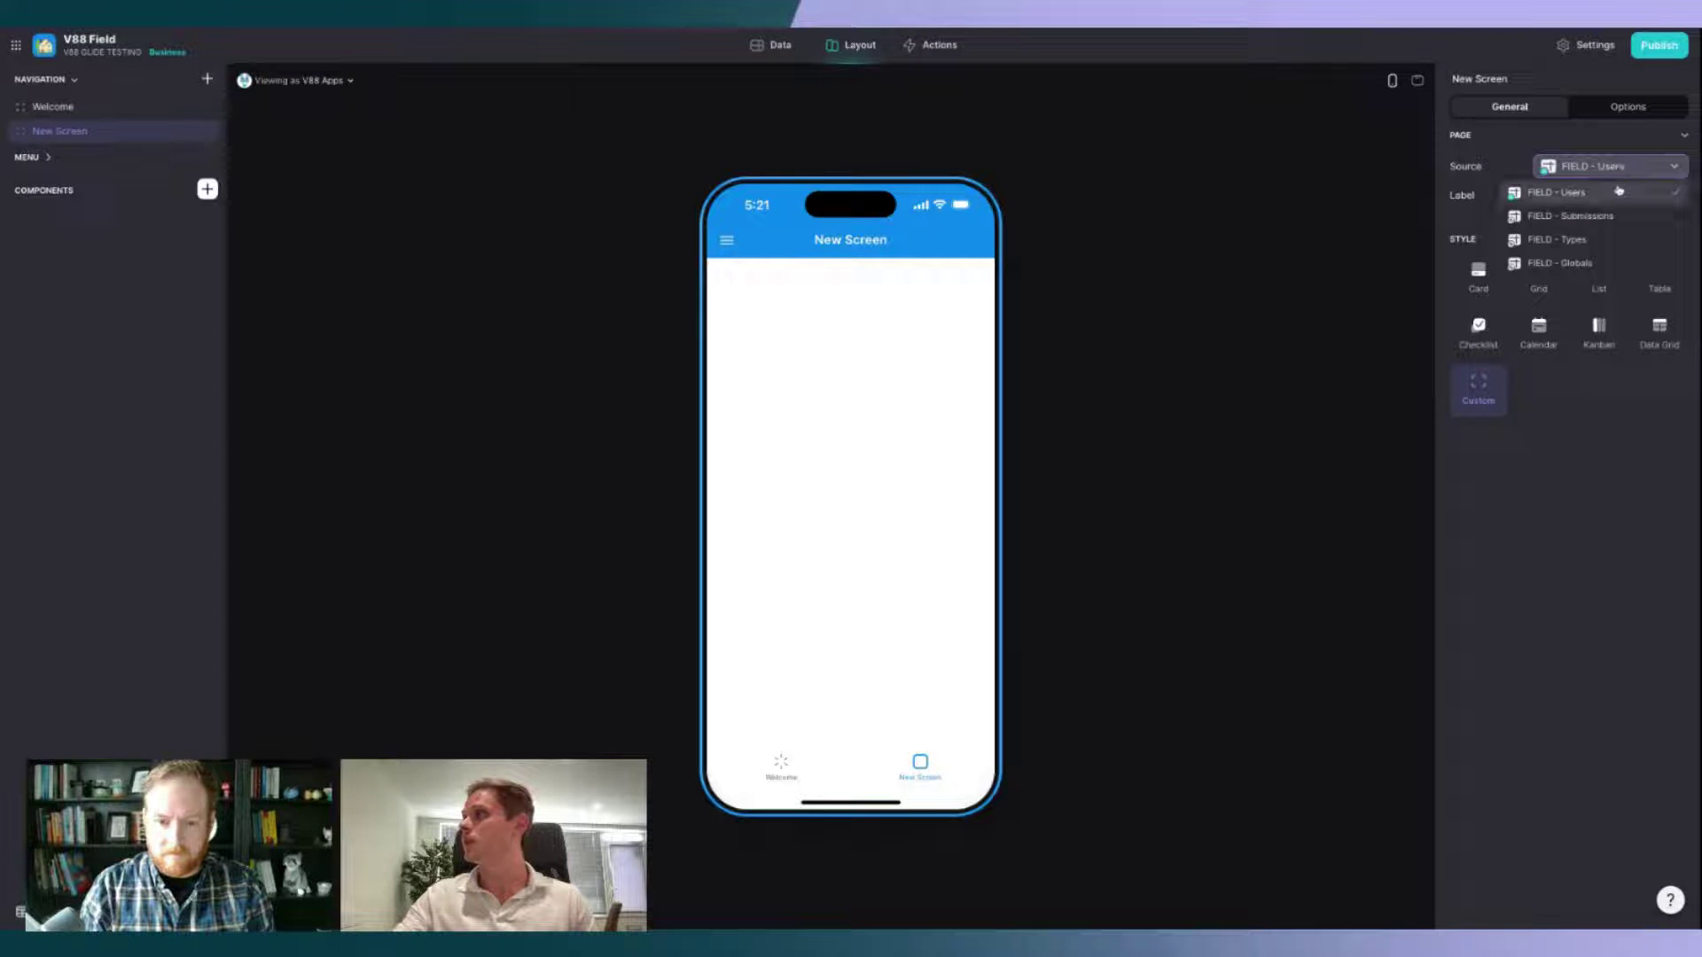
pyautogui.click(1604, 265)
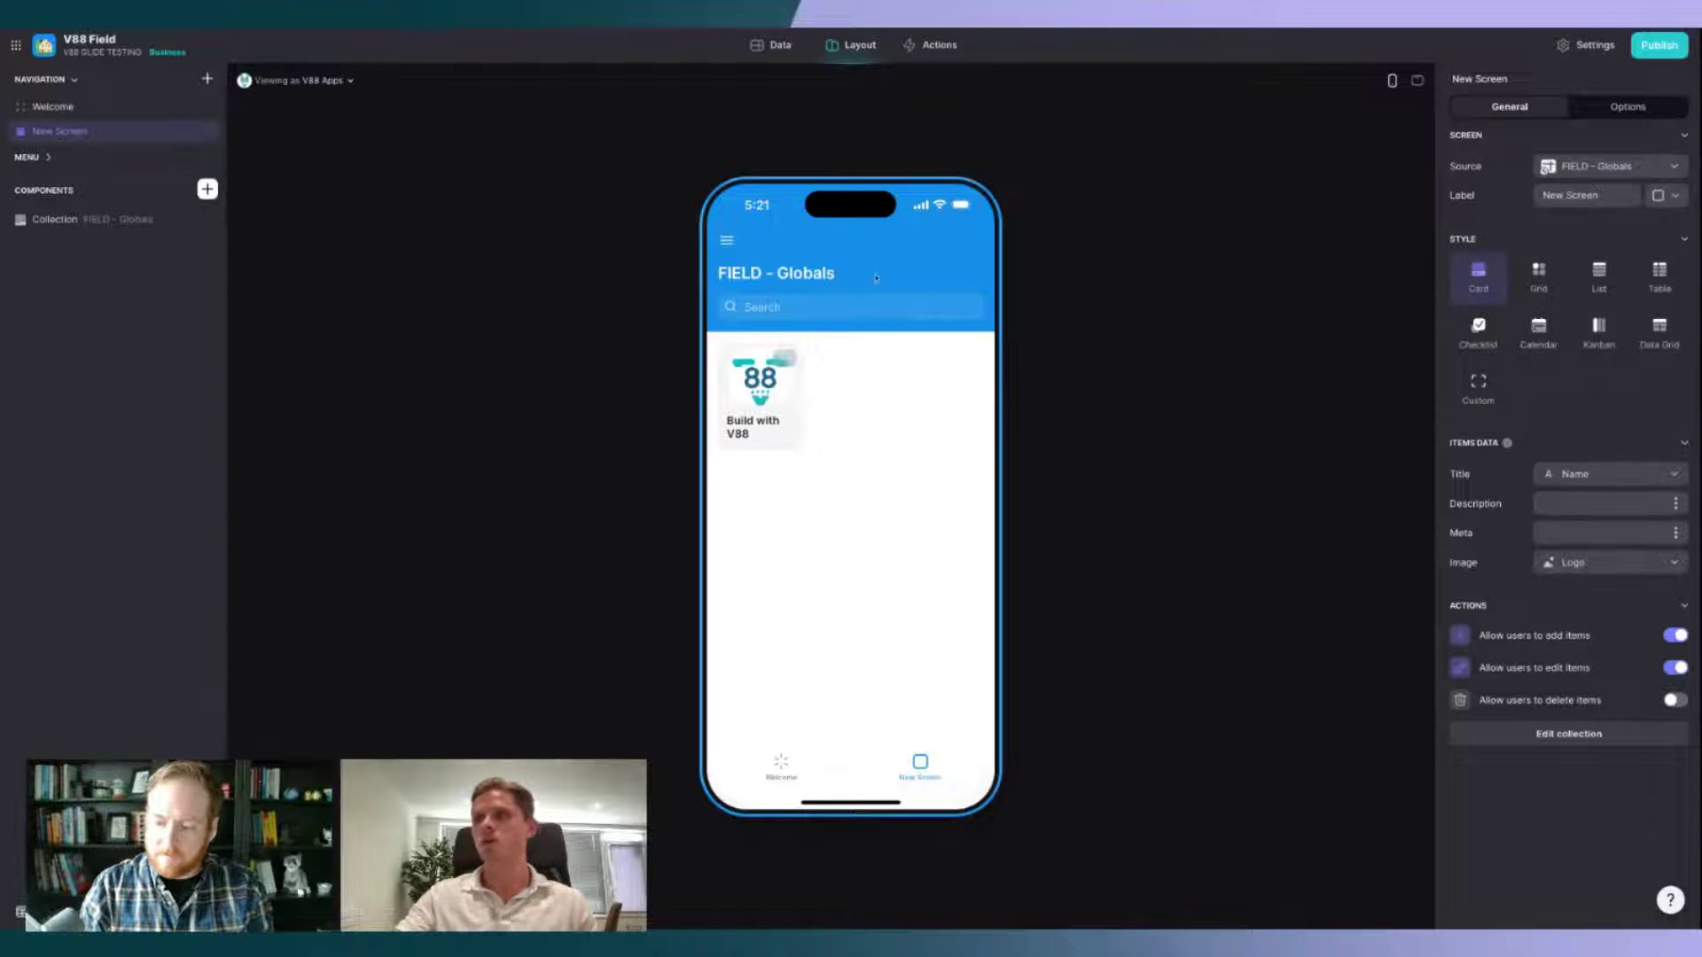
pyautogui.click(208, 221)
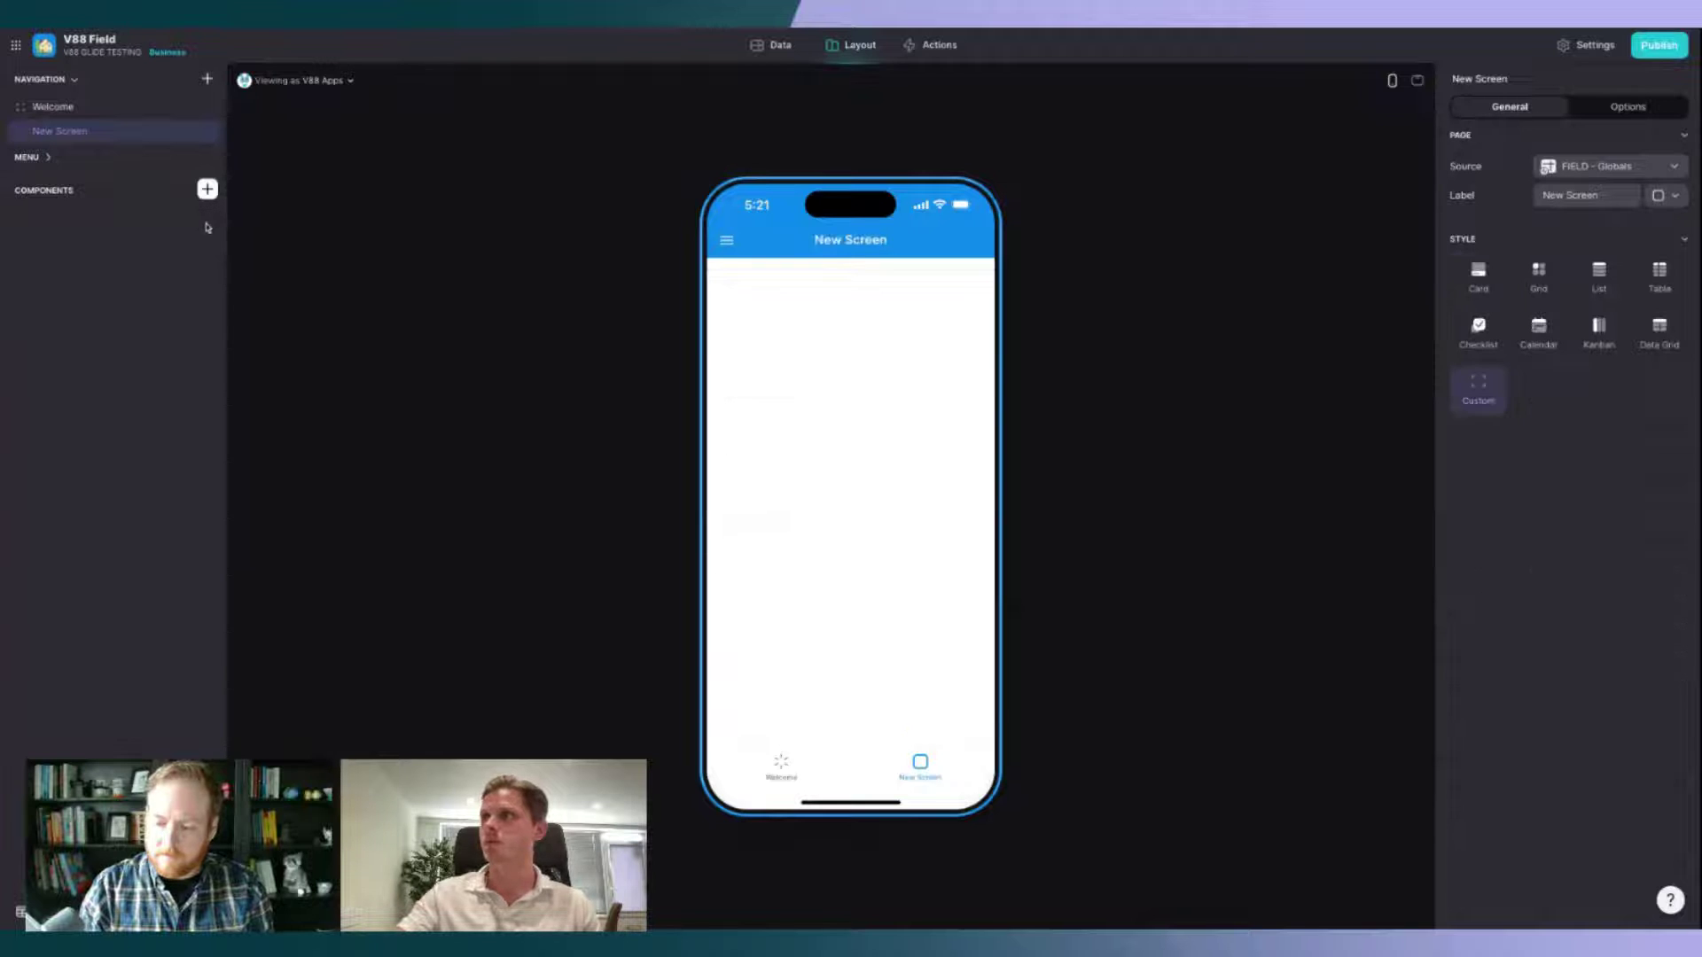
pyautogui.click(207, 189)
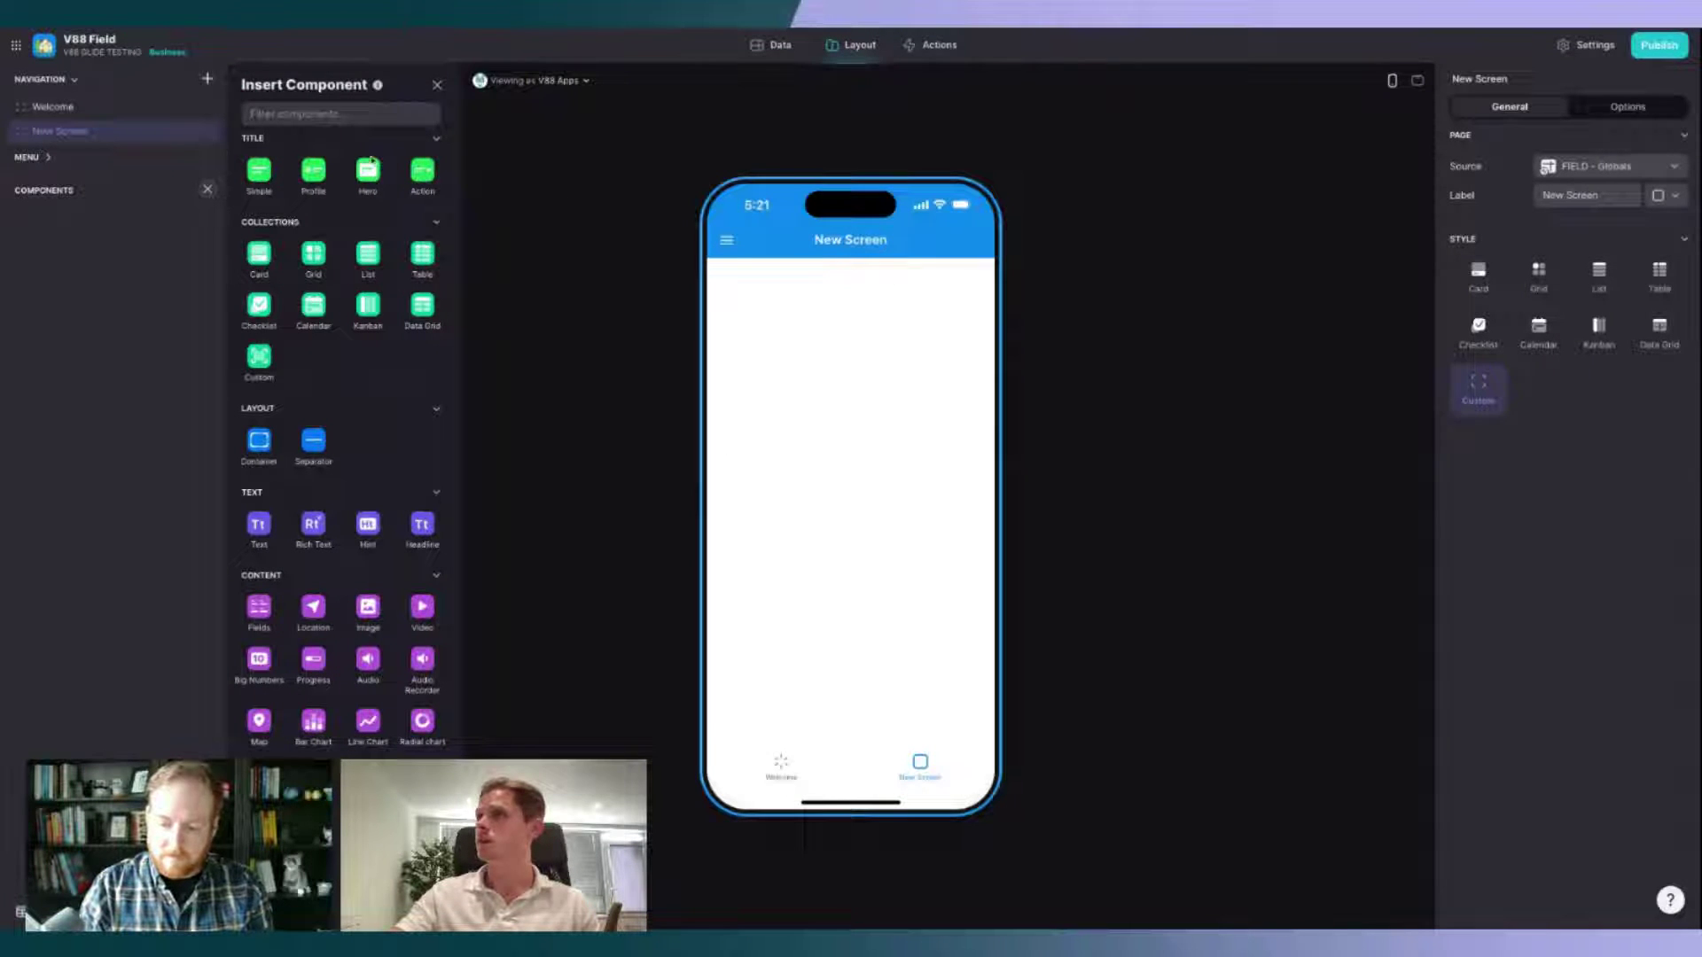
pyautogui.click(435, 86)
# Step: Rename the screen to 'Home' and give it the house icon
pyautogui.tripleClick(1603, 195)
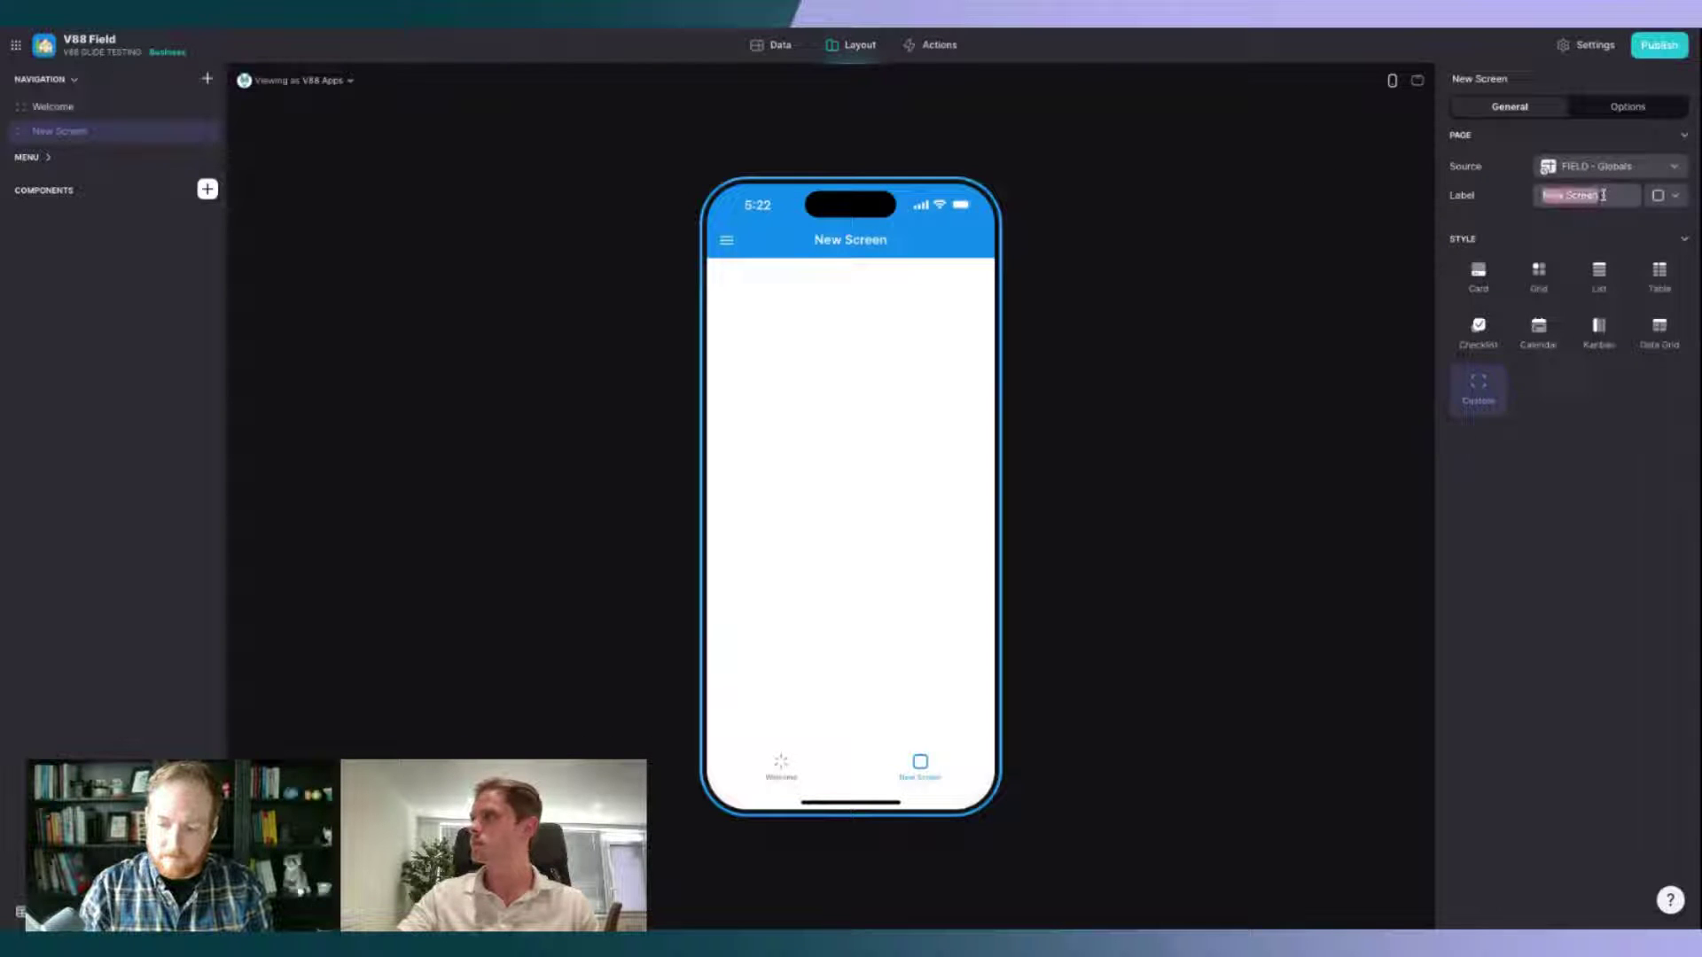
pyautogui.write('Hom')
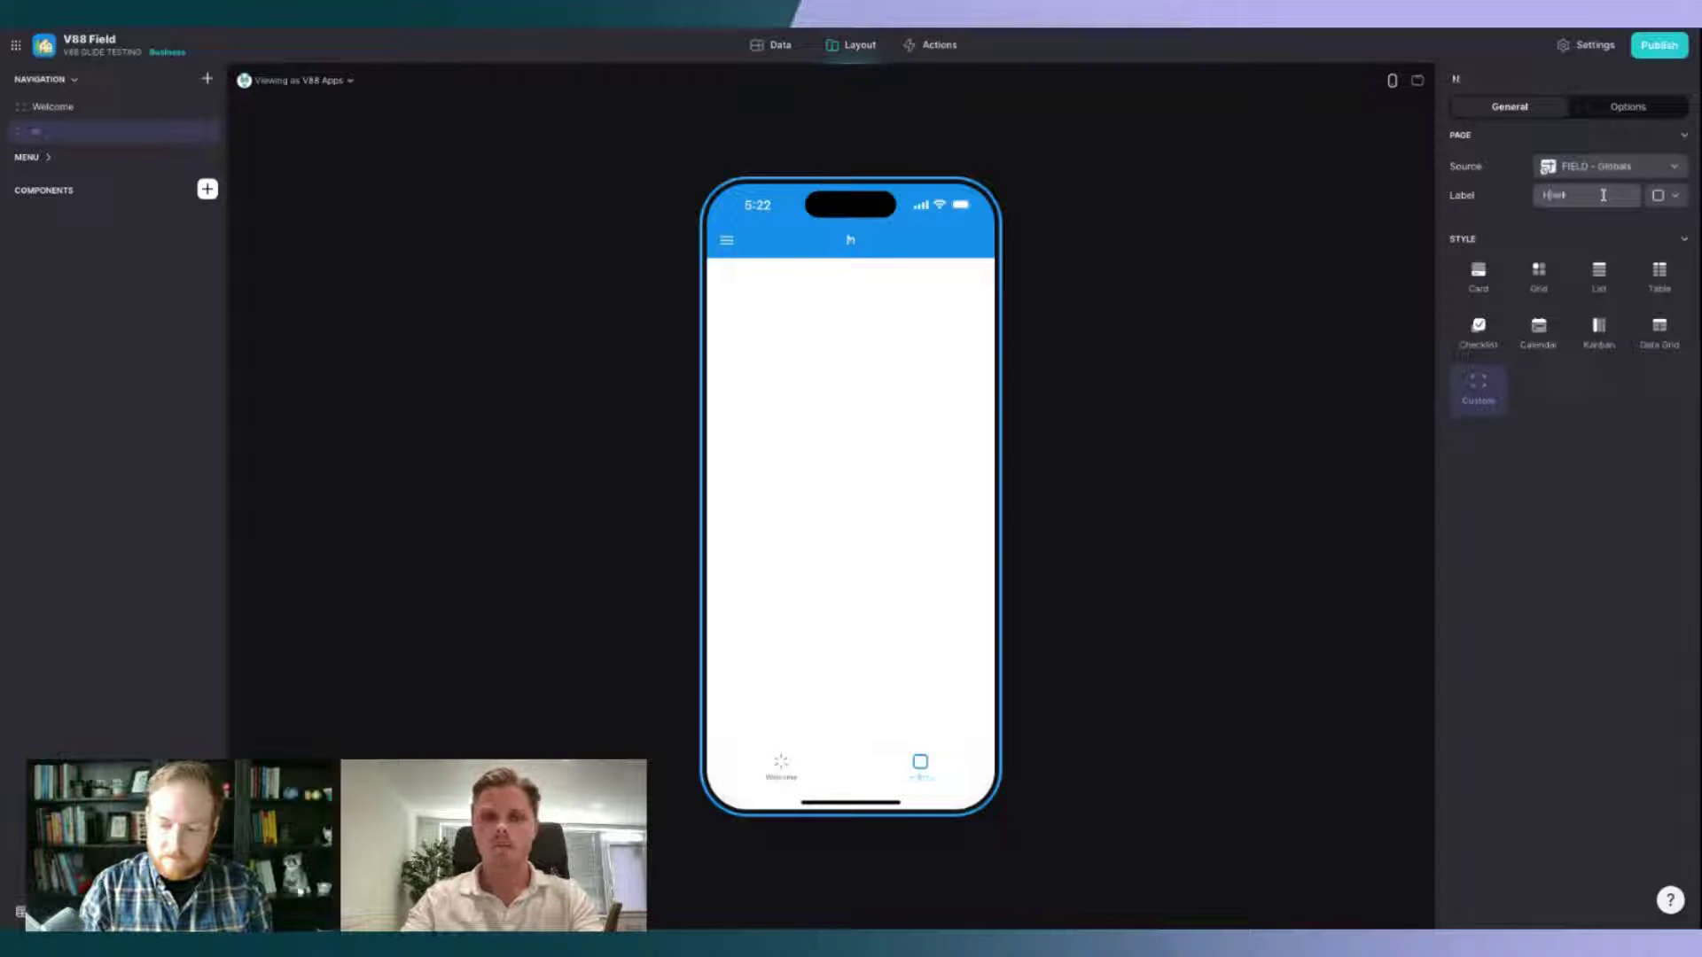
pyautogui.write('e')
pyautogui.click(1670, 195)
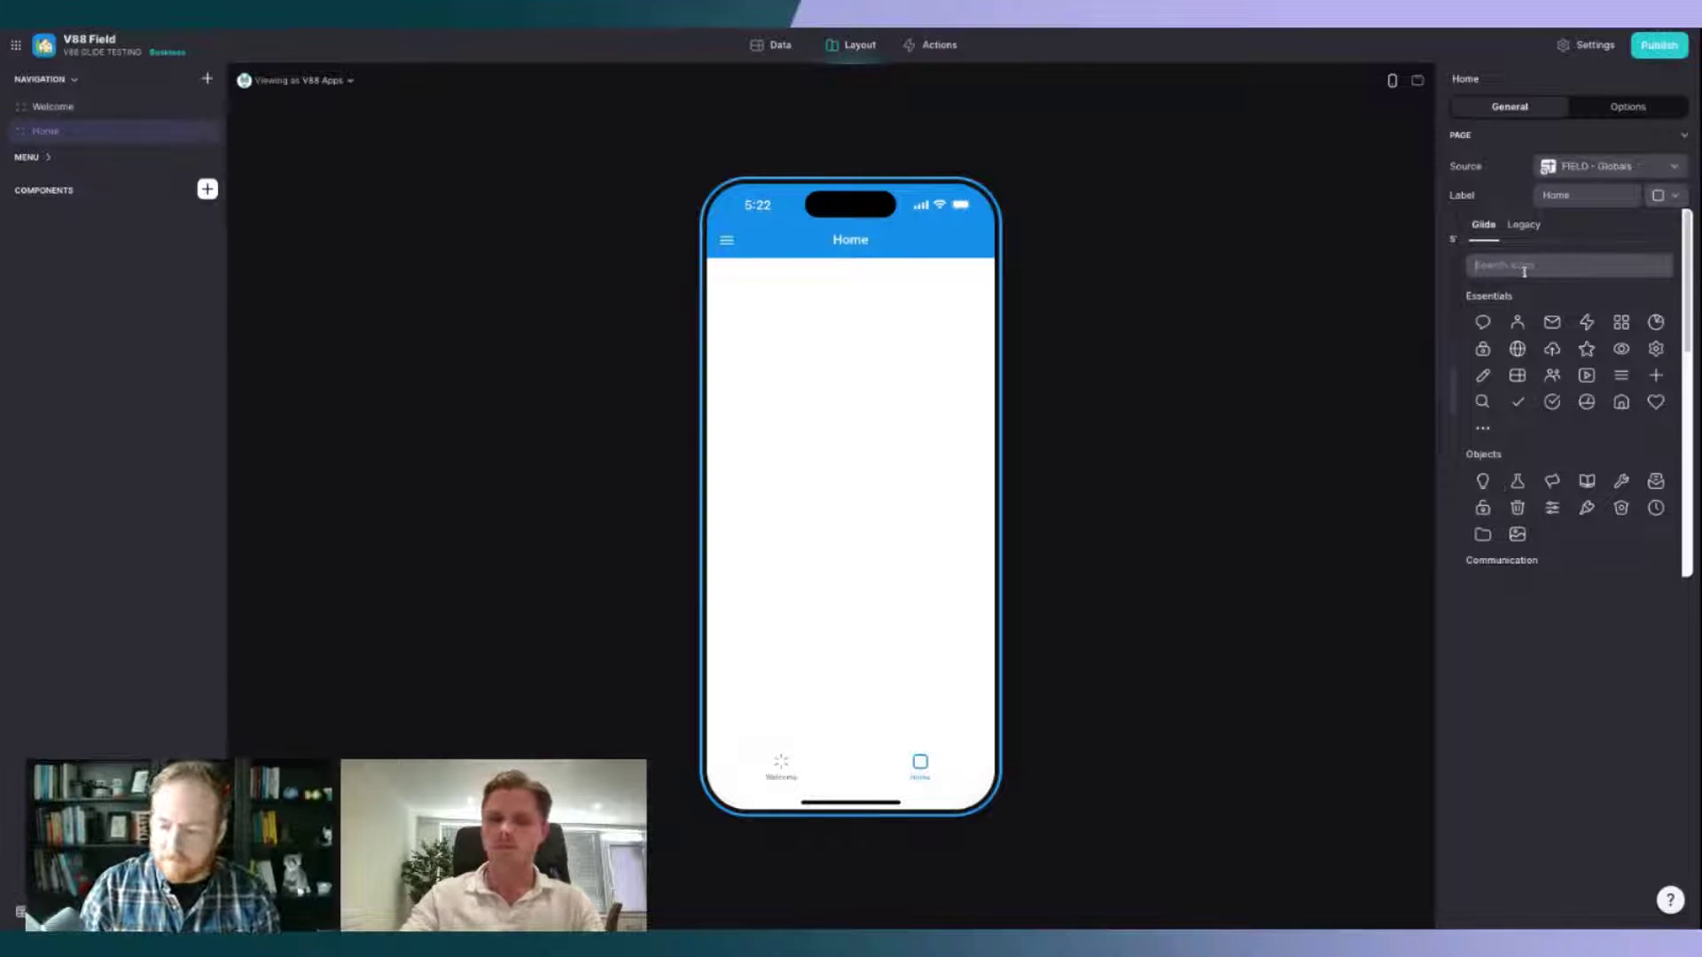
pyautogui.write('H')
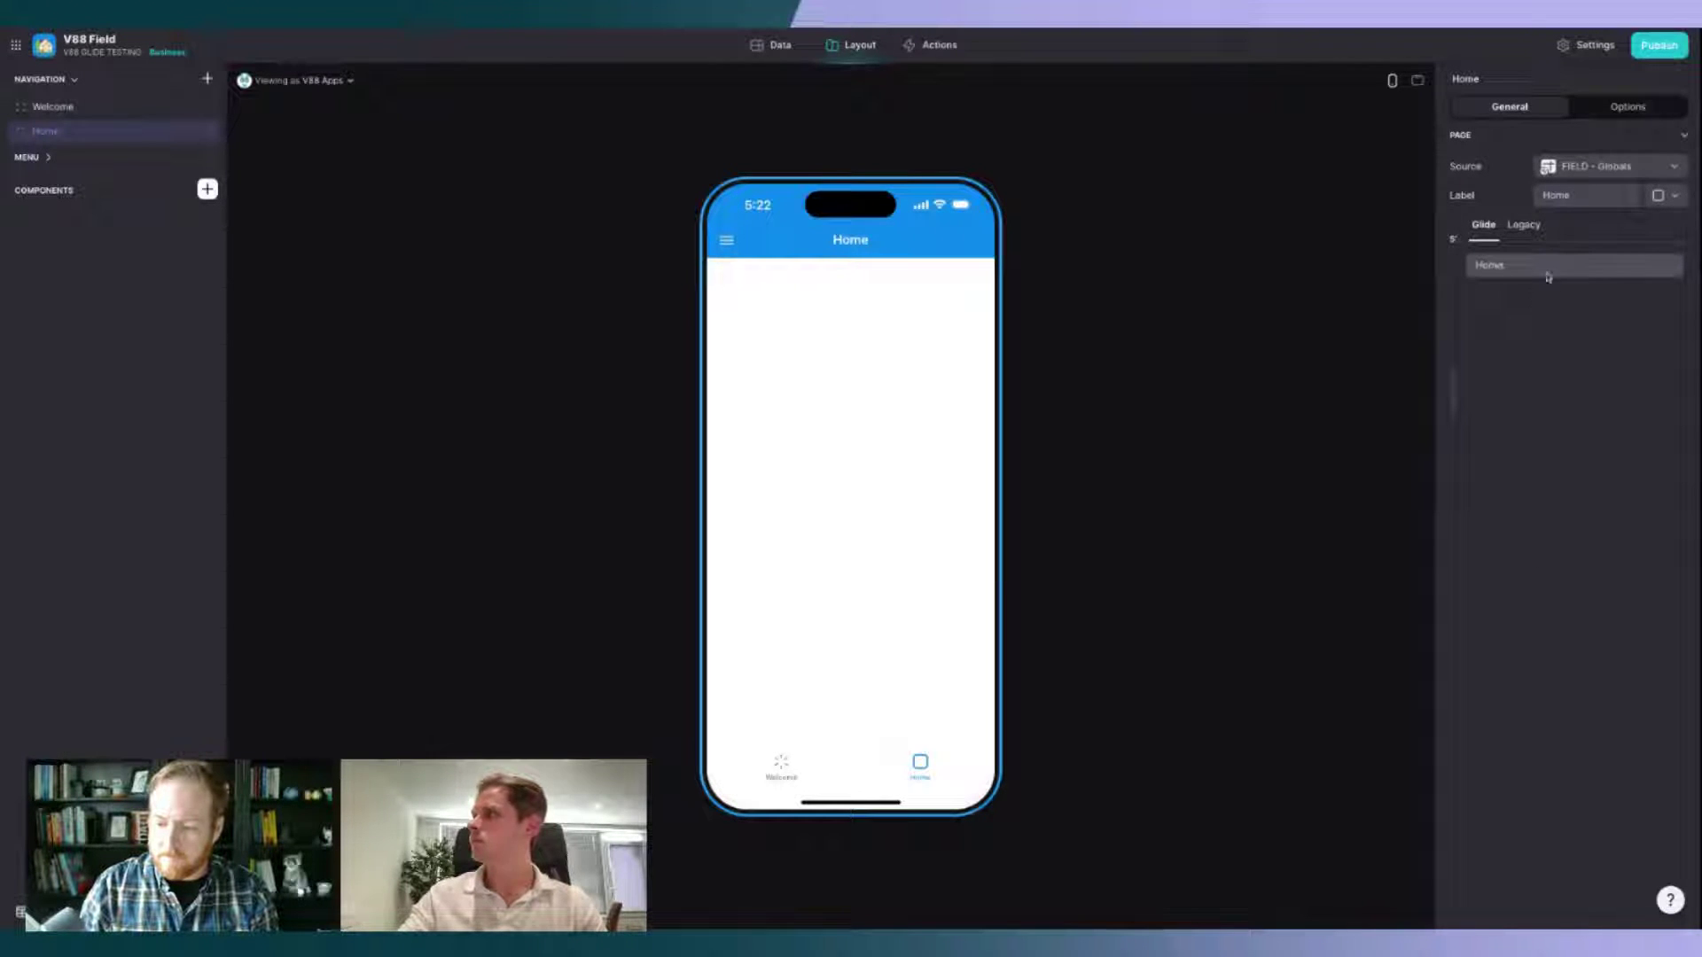
pyautogui.write('ome')
pyautogui.hotkey('ctrl', 'a')
pyautogui.press('BackSpace')
pyautogui.write('Home')
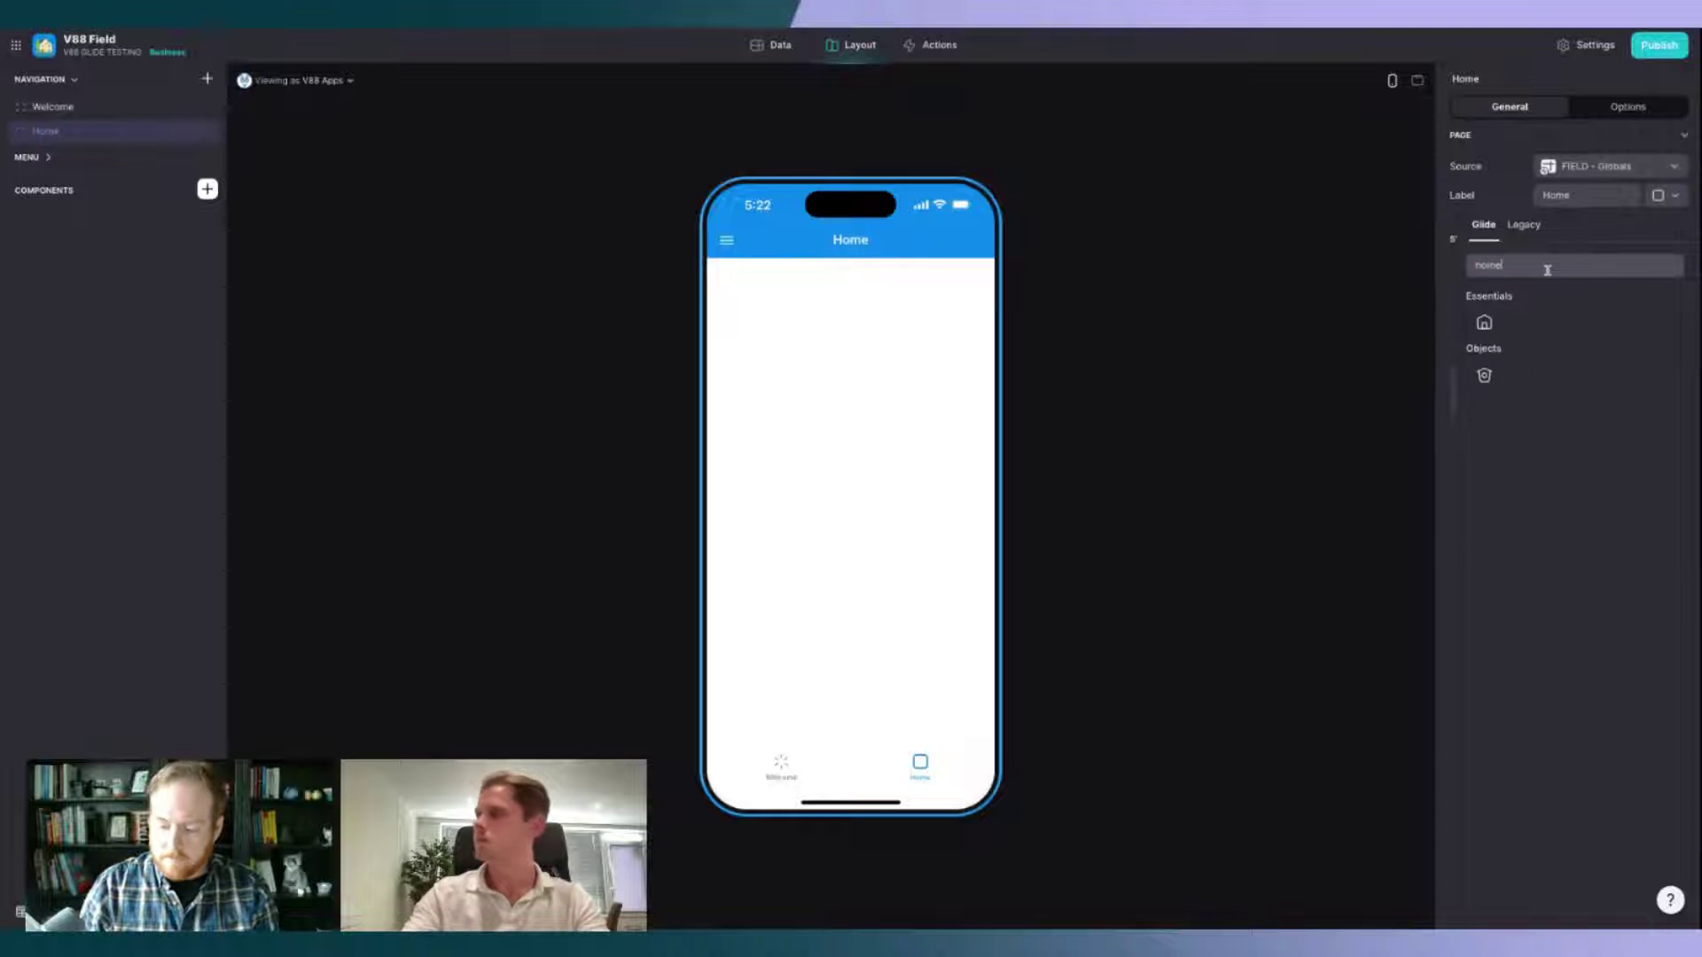
pyautogui.click(1484, 324)
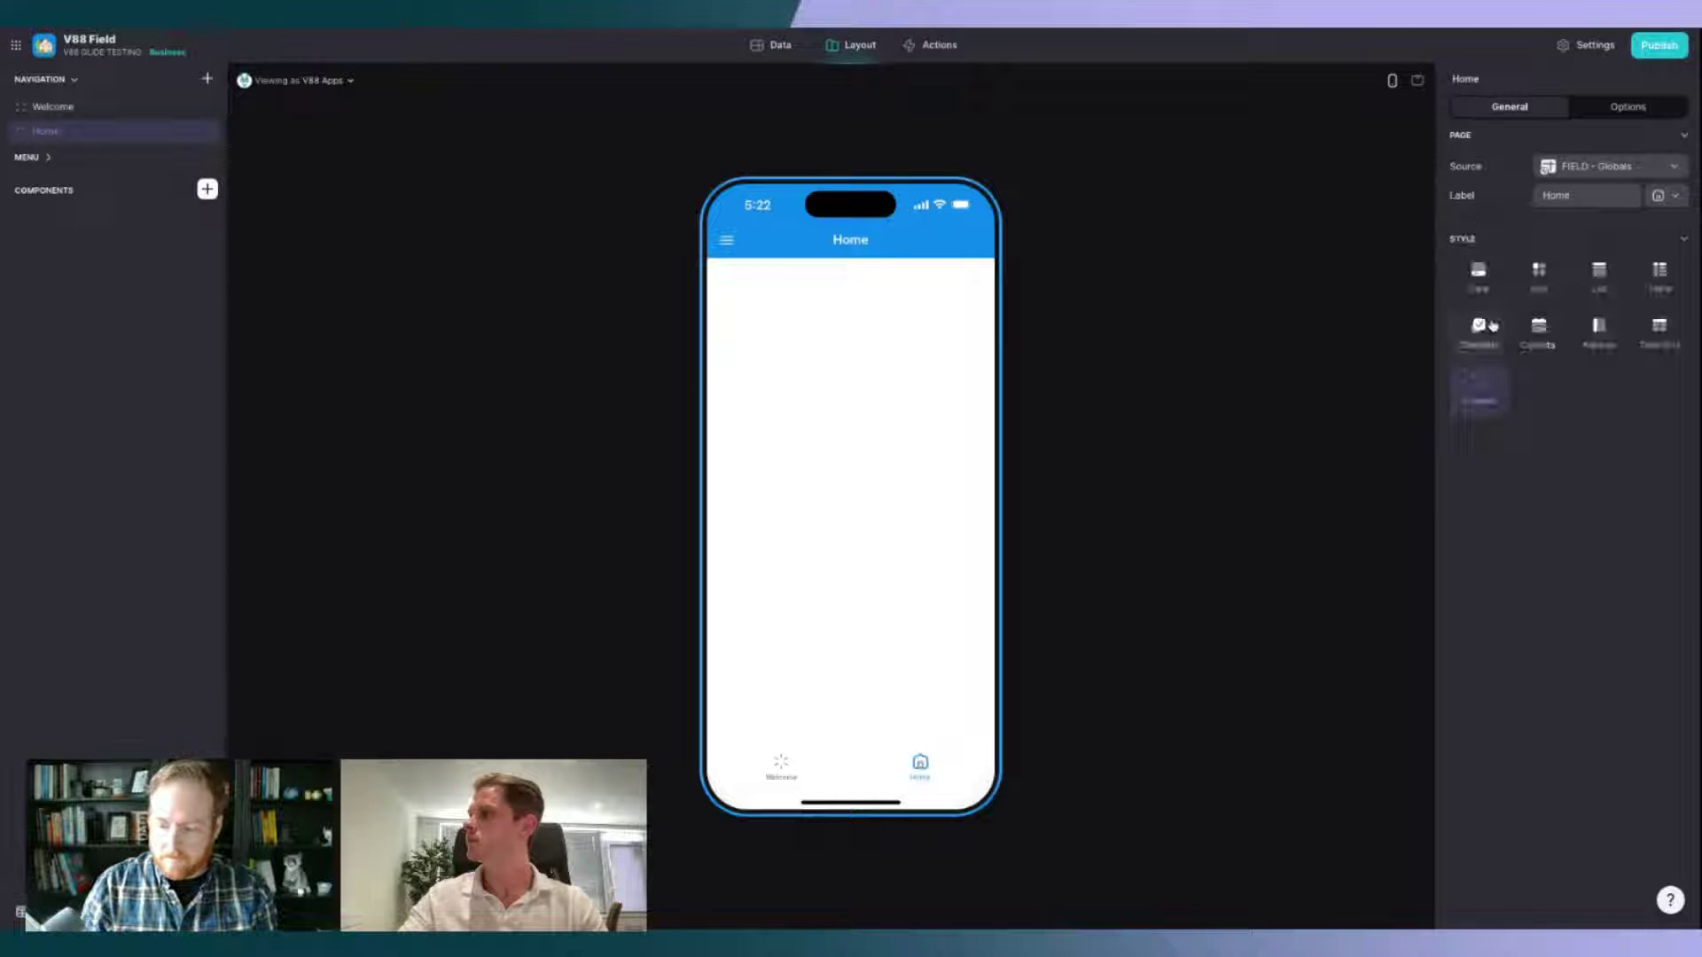
pyautogui.click(208, 190)
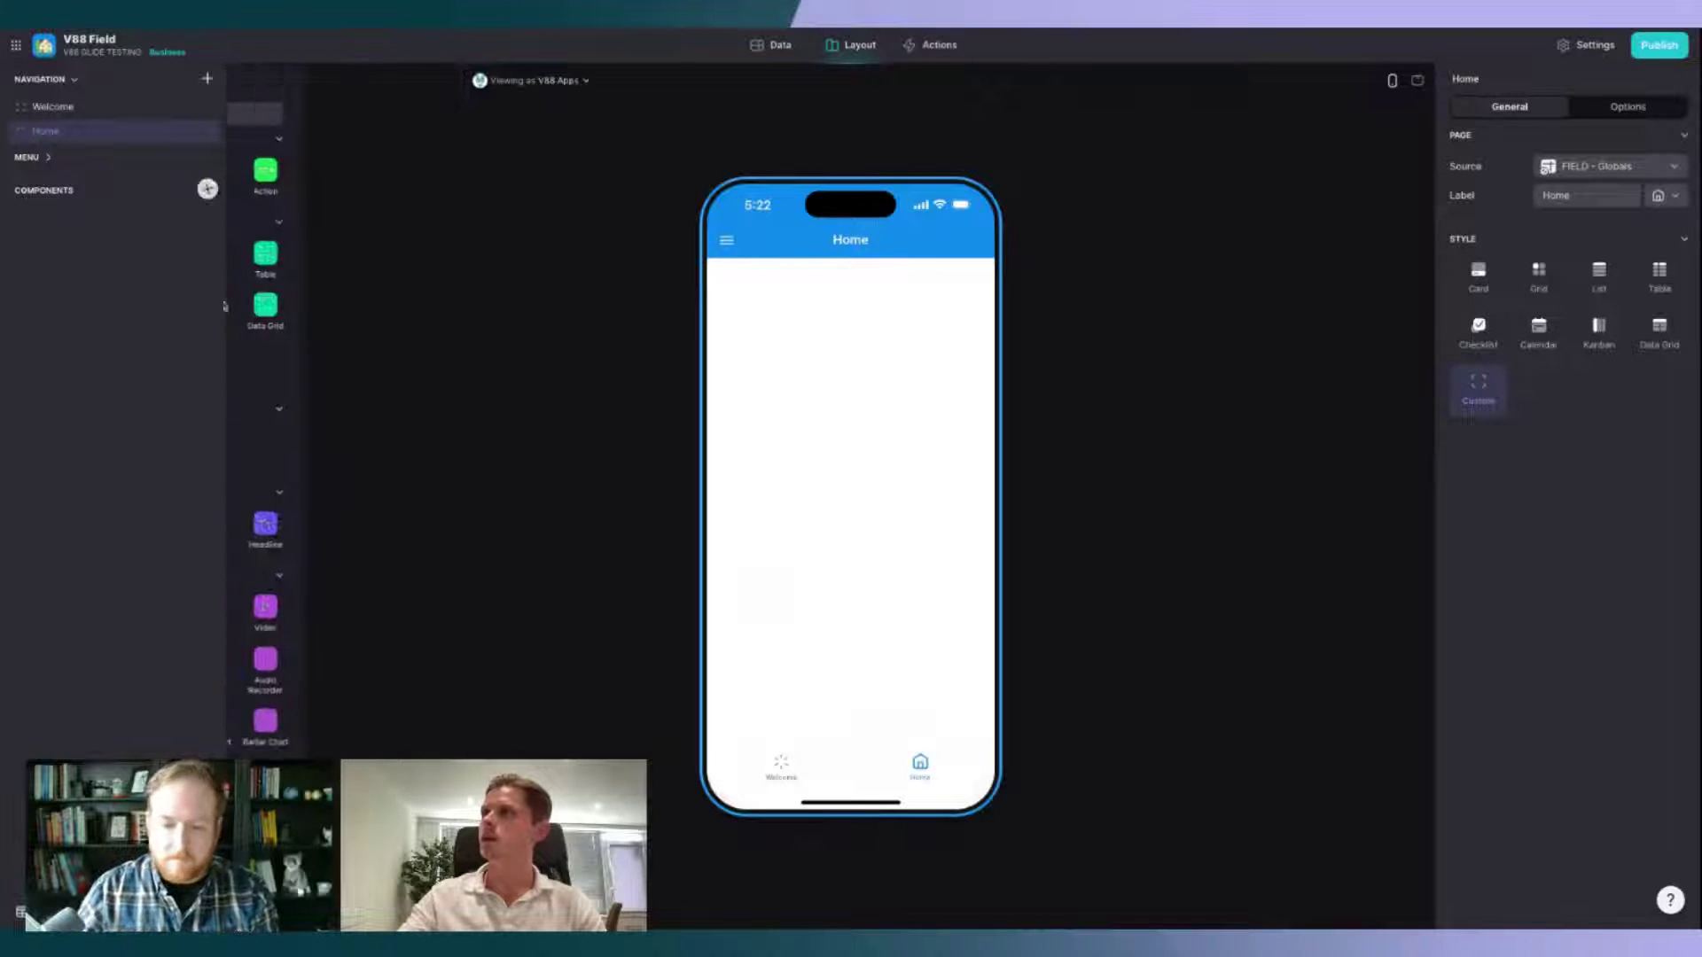
# Step: Add a Profile Title showing User Profile > Name, no subtitle, and the To Display photo
pyautogui.moveTo(300, 193); pyautogui.dragTo(982, 363)
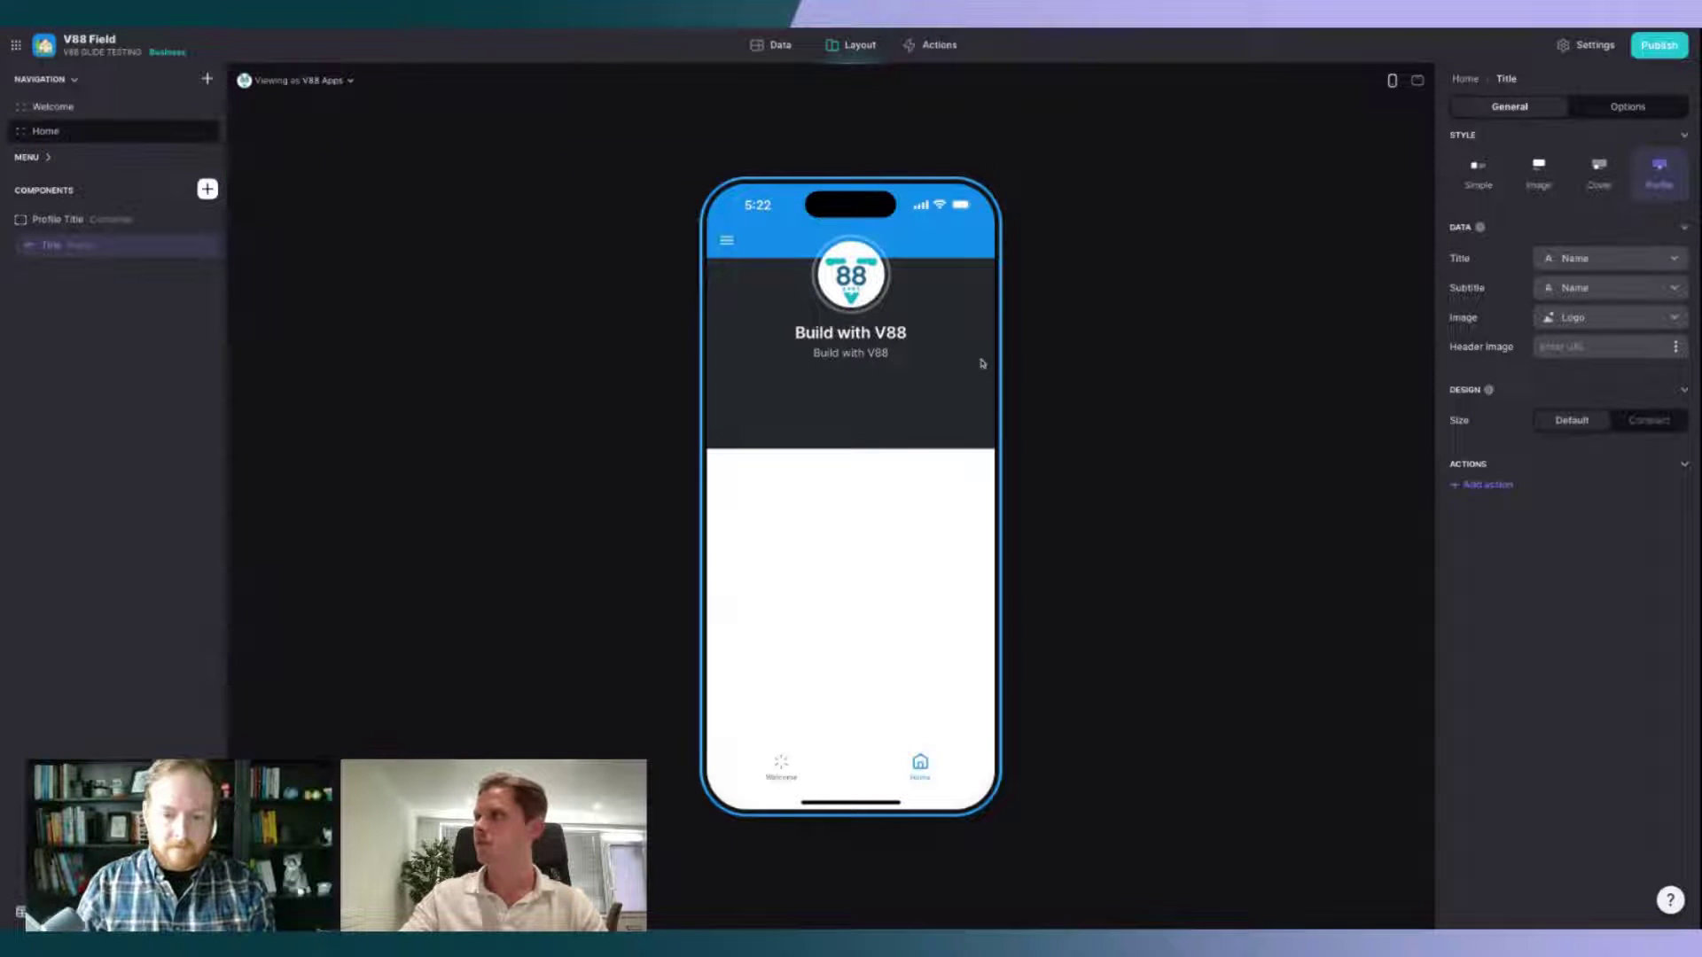
pyautogui.click(1604, 259)
pyautogui.moveTo(1587, 346)
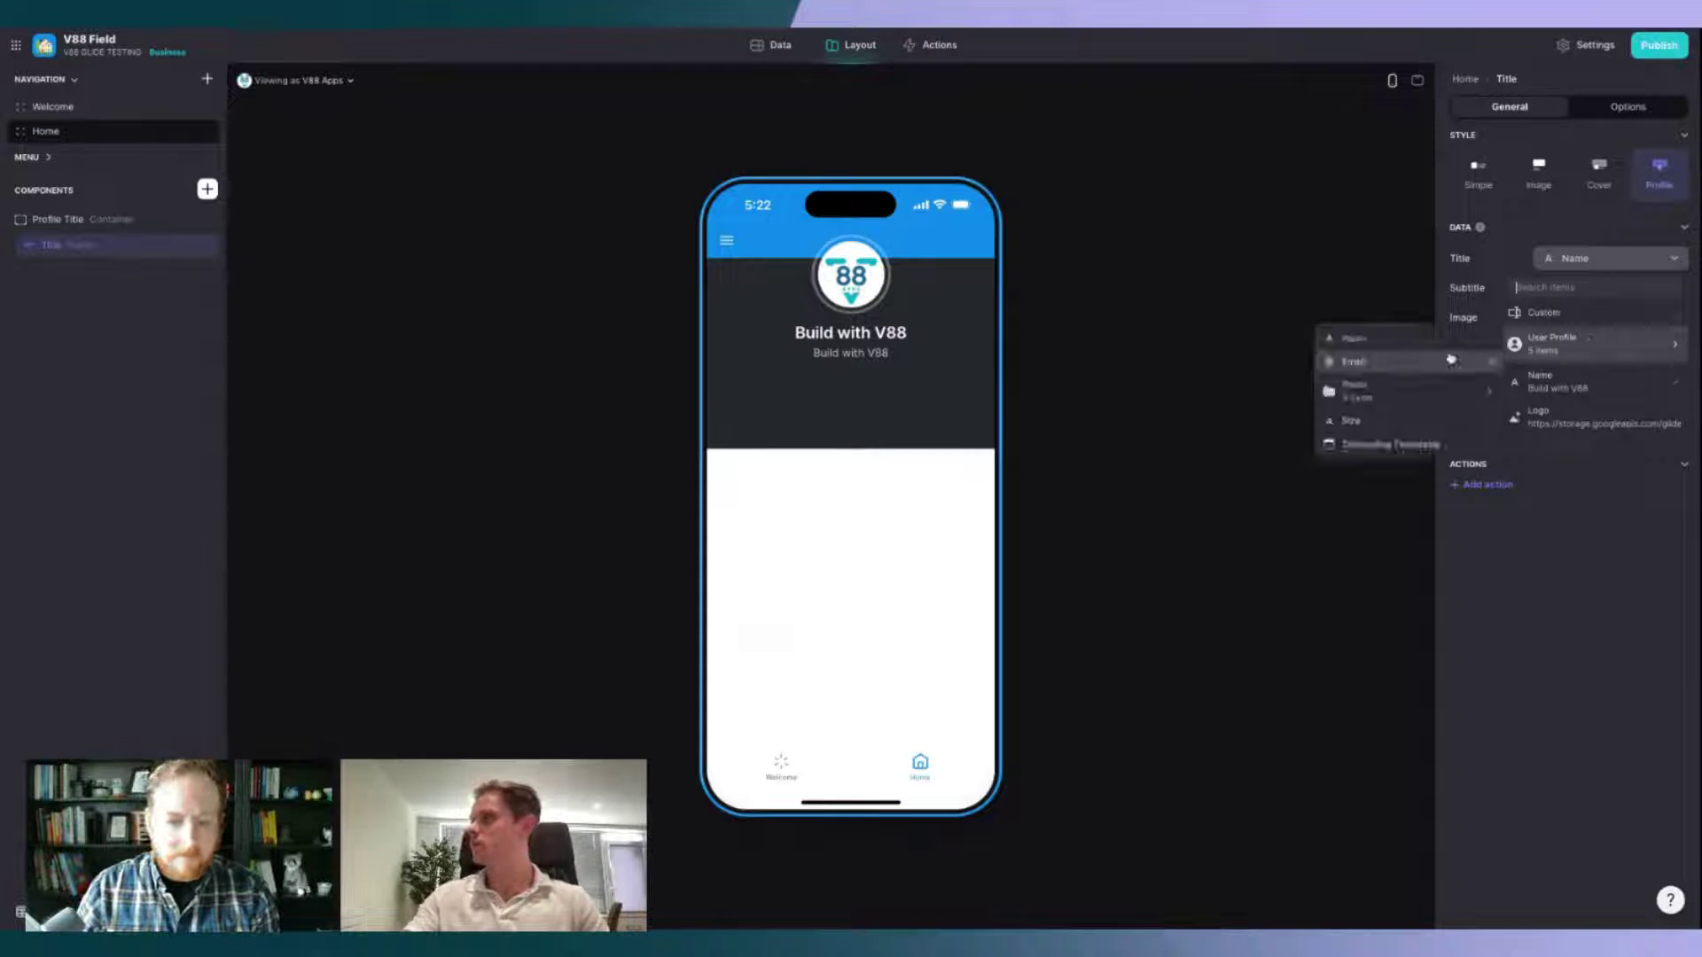
pyautogui.click(1424, 346)
pyautogui.click(1623, 292)
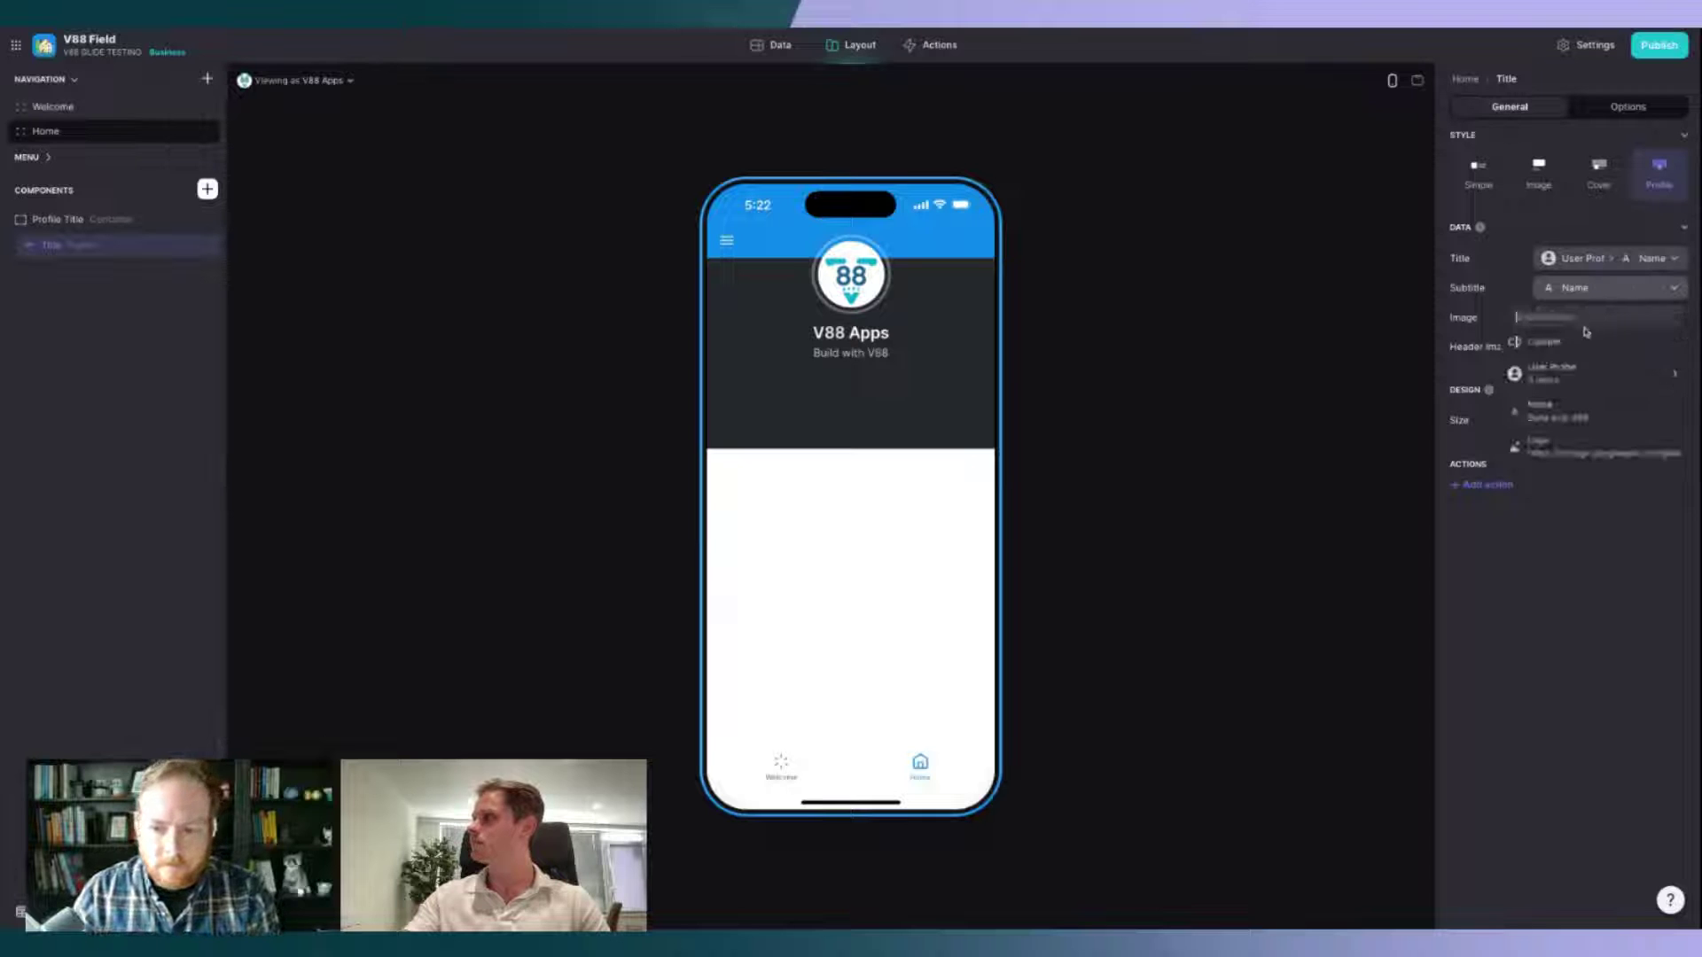
pyautogui.click(1587, 347)
pyautogui.click(1606, 347)
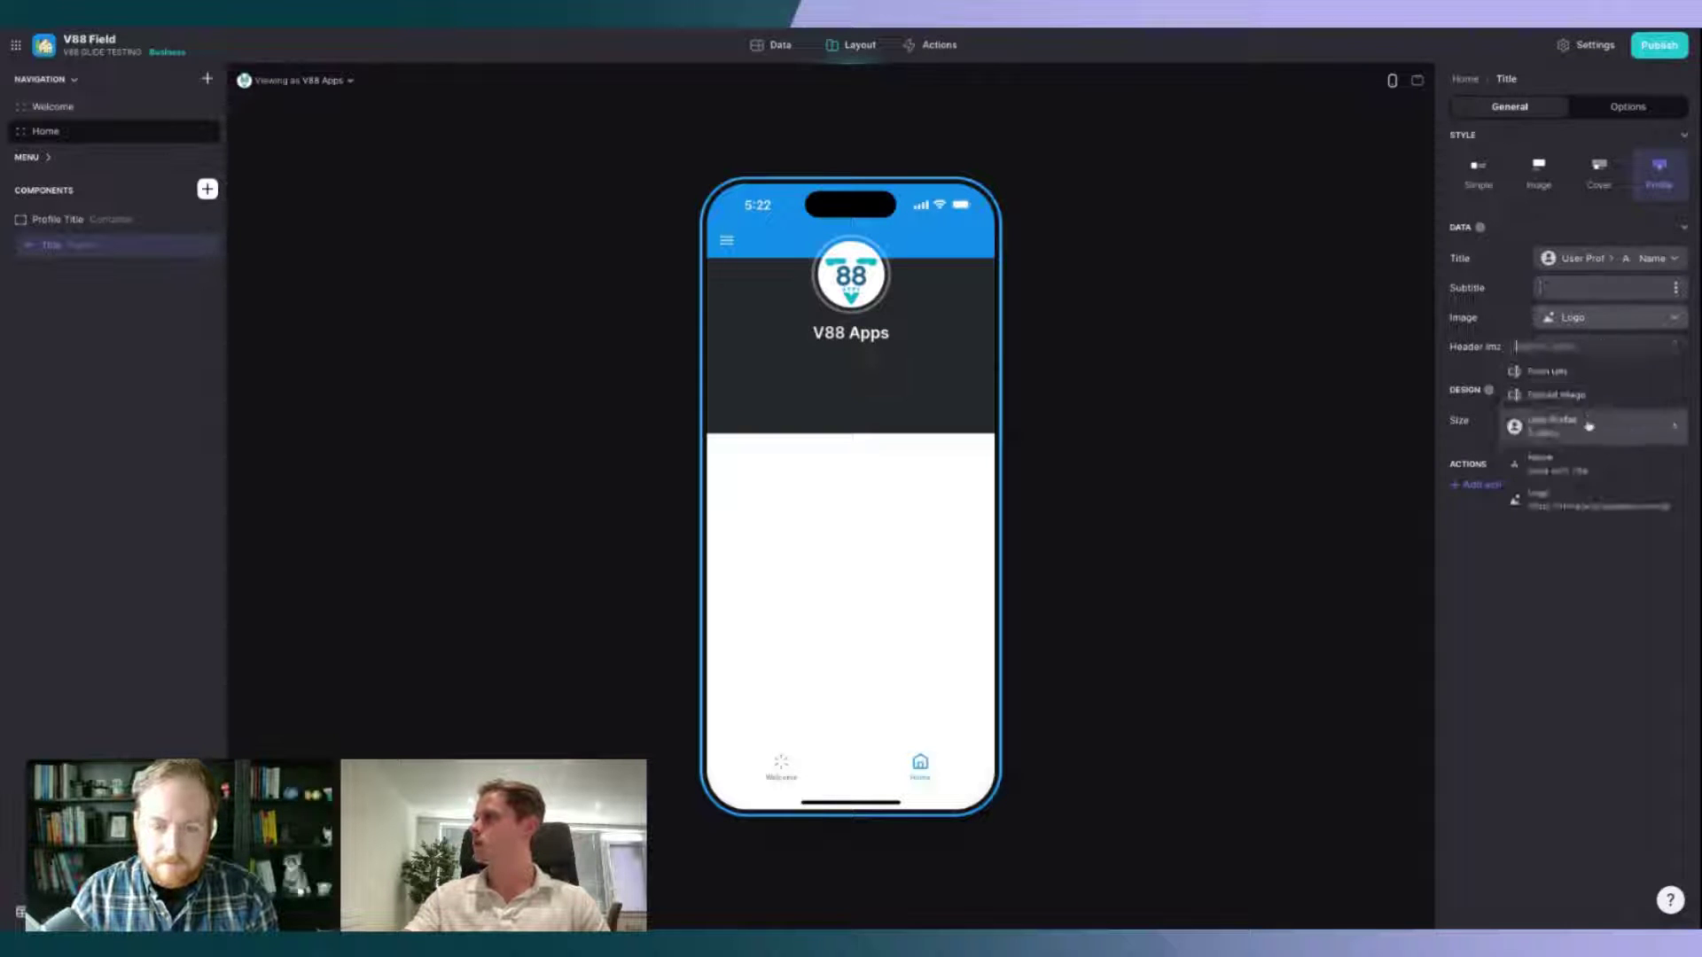
pyautogui.moveTo(1586, 426)
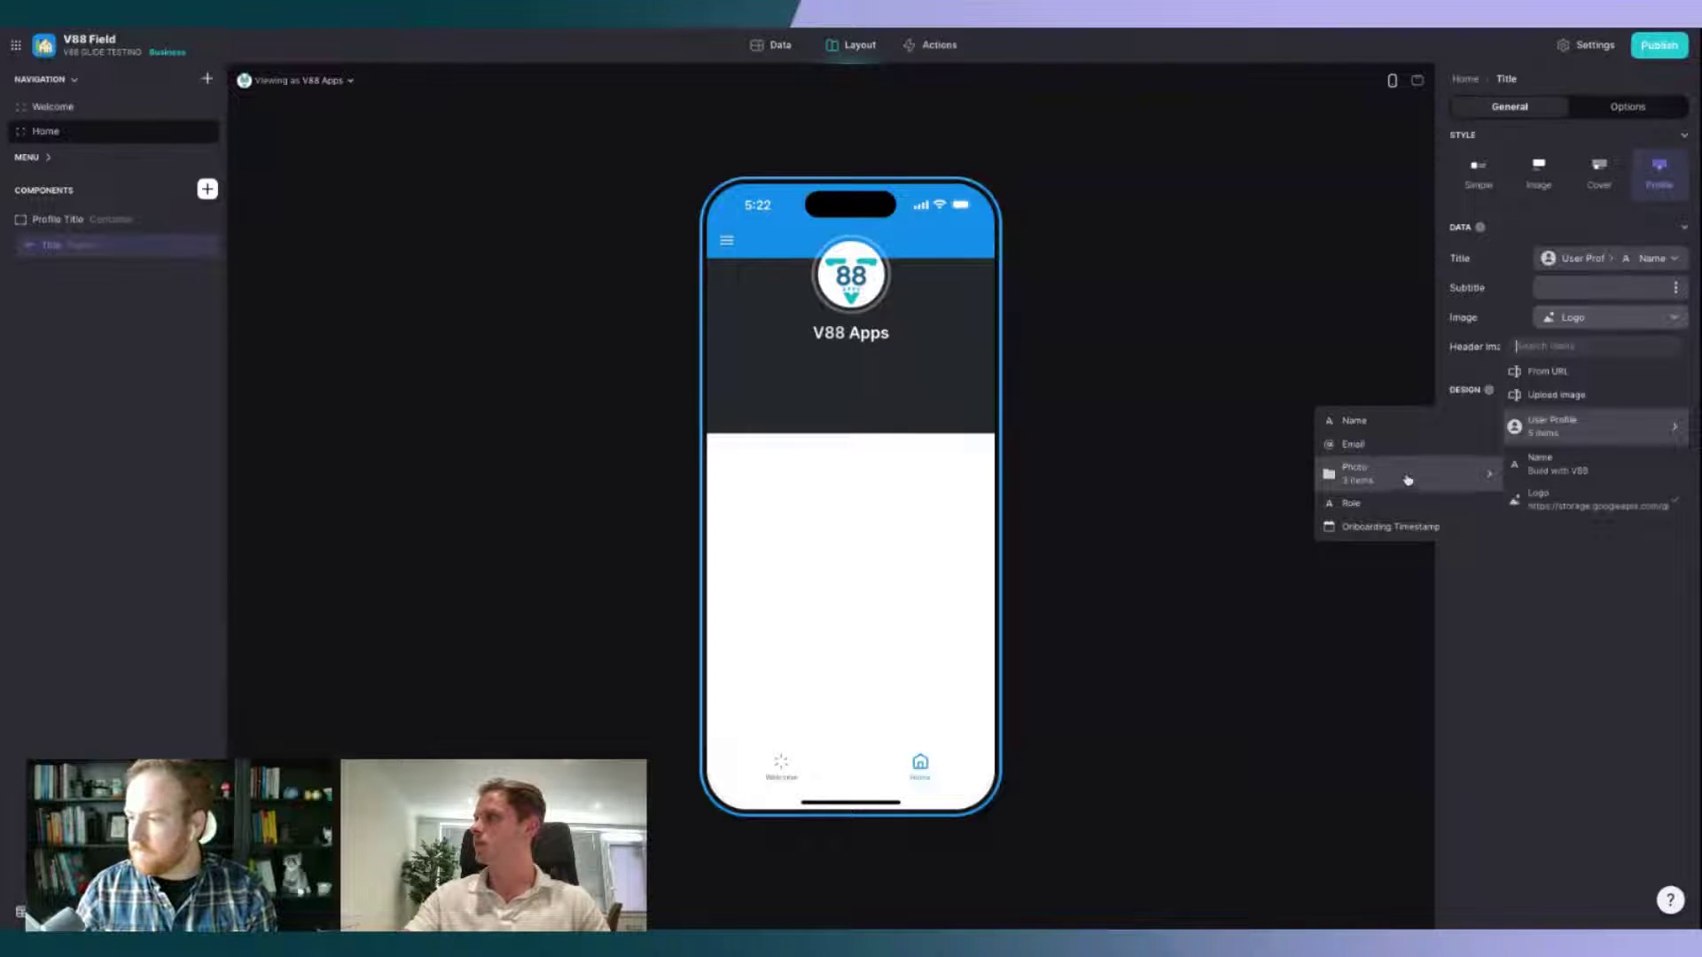
pyautogui.moveTo(1427, 471)
pyautogui.click(1165, 514)
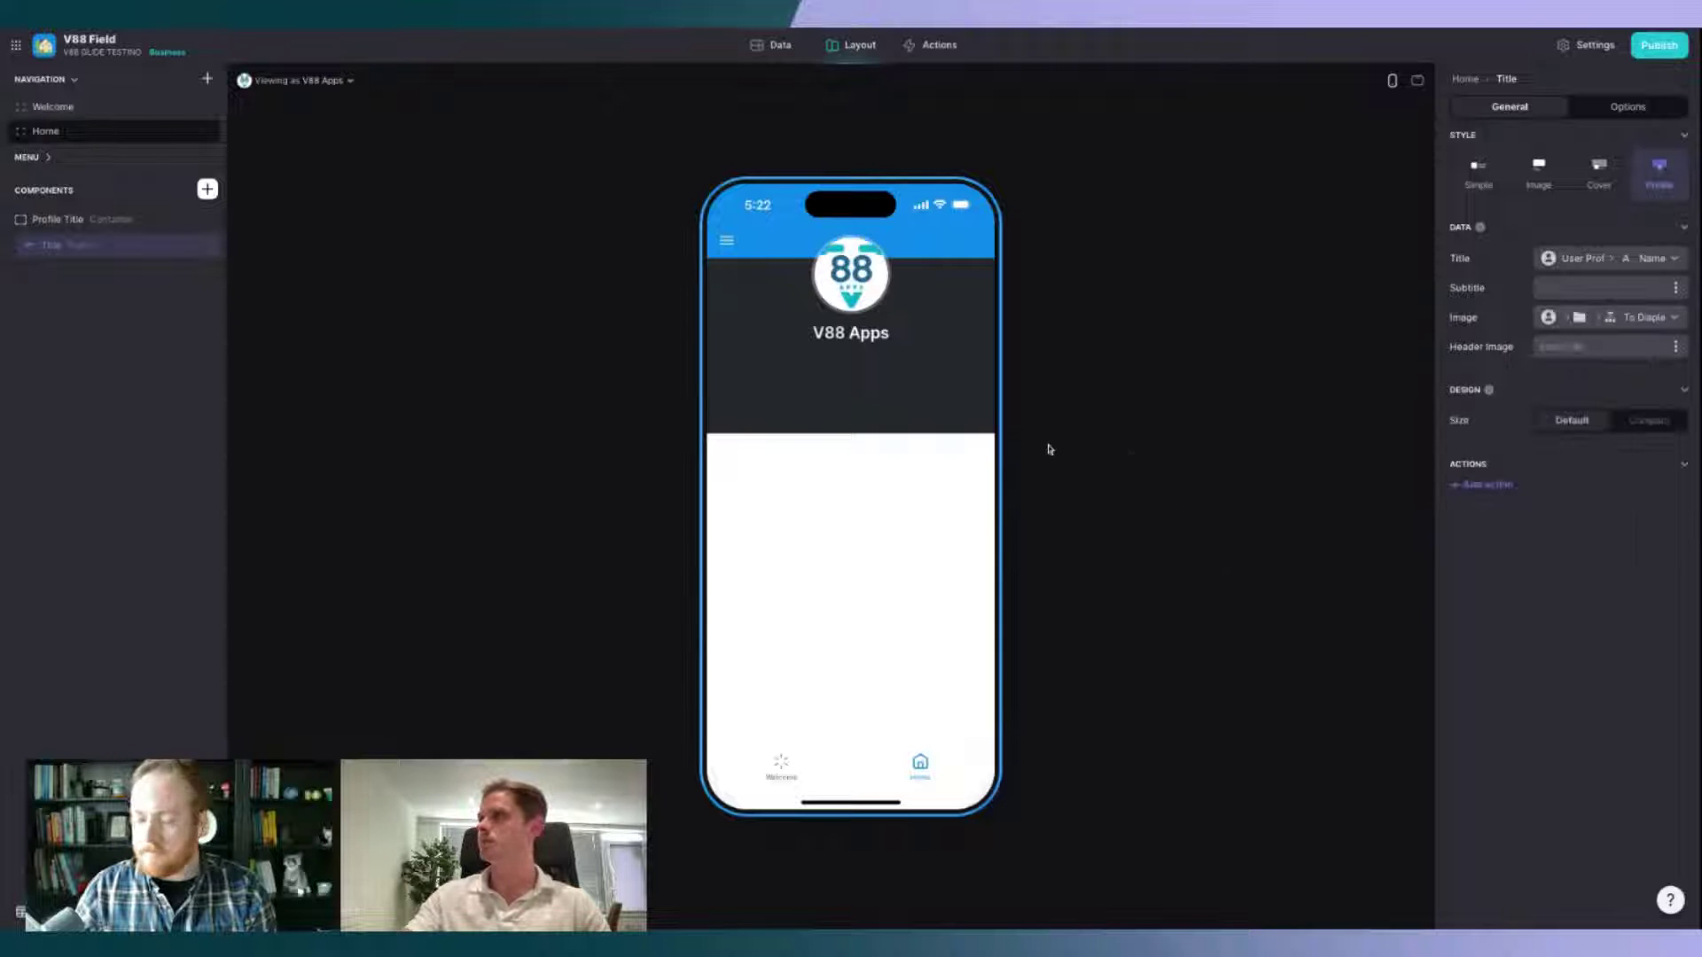
pyautogui.click(768, 44)
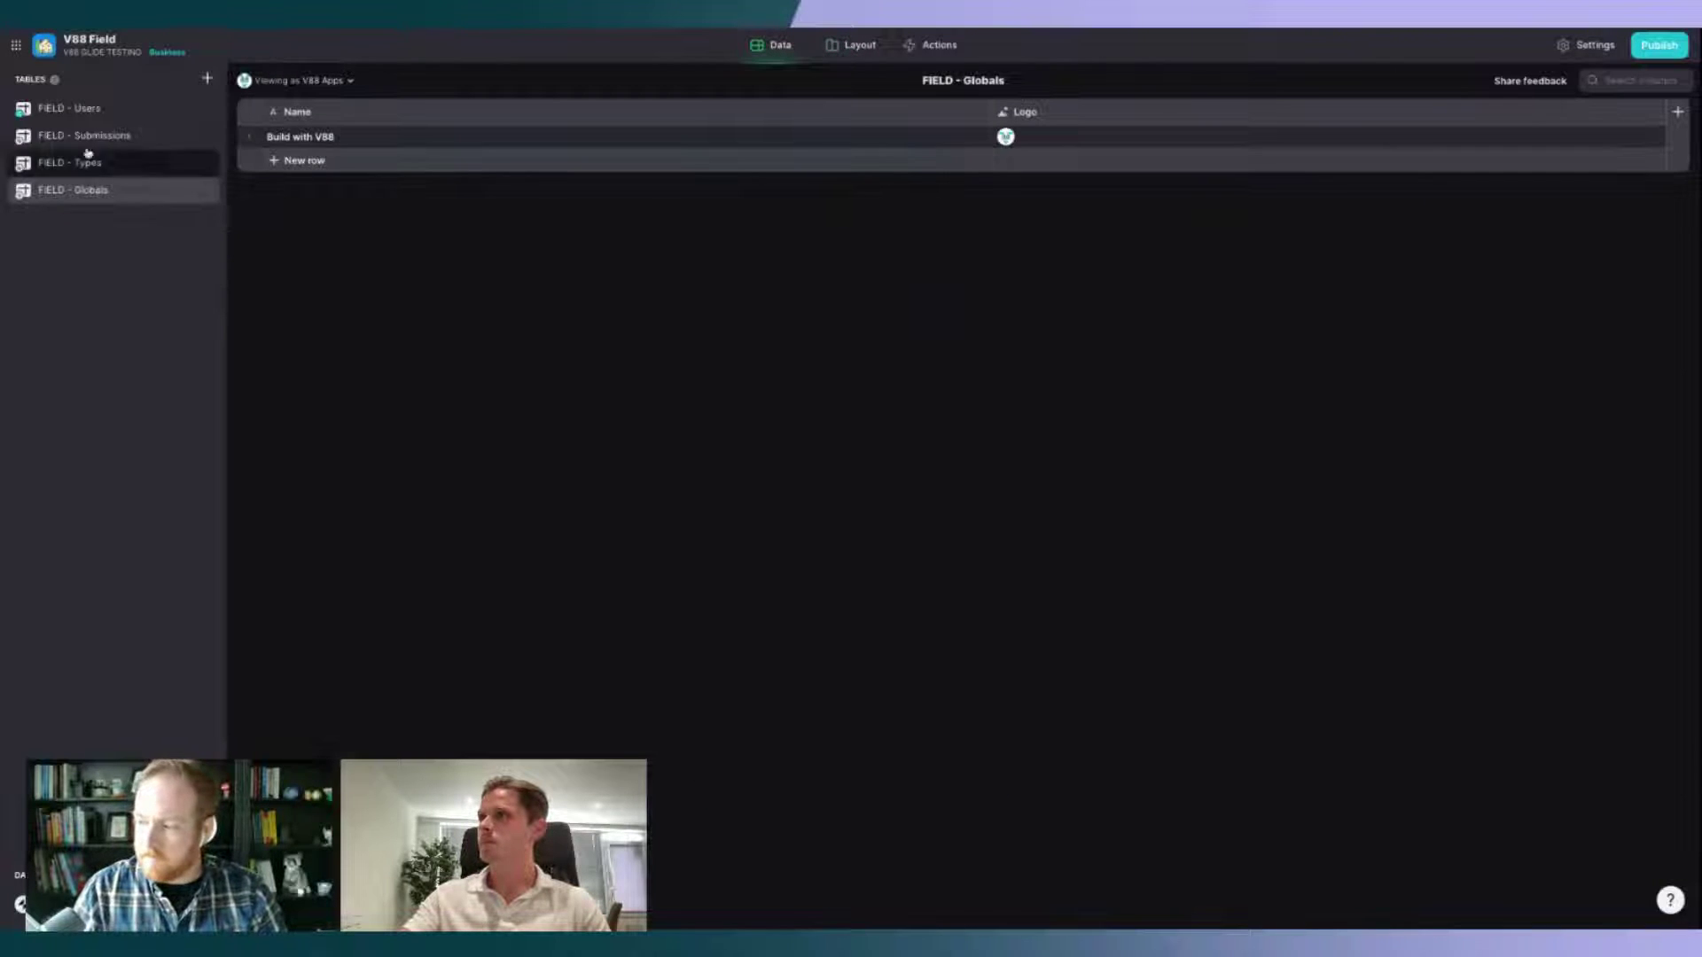
# Step: In FIELD - Users, upload a photo and enter a full name for the second user
pyautogui.click(86, 107)
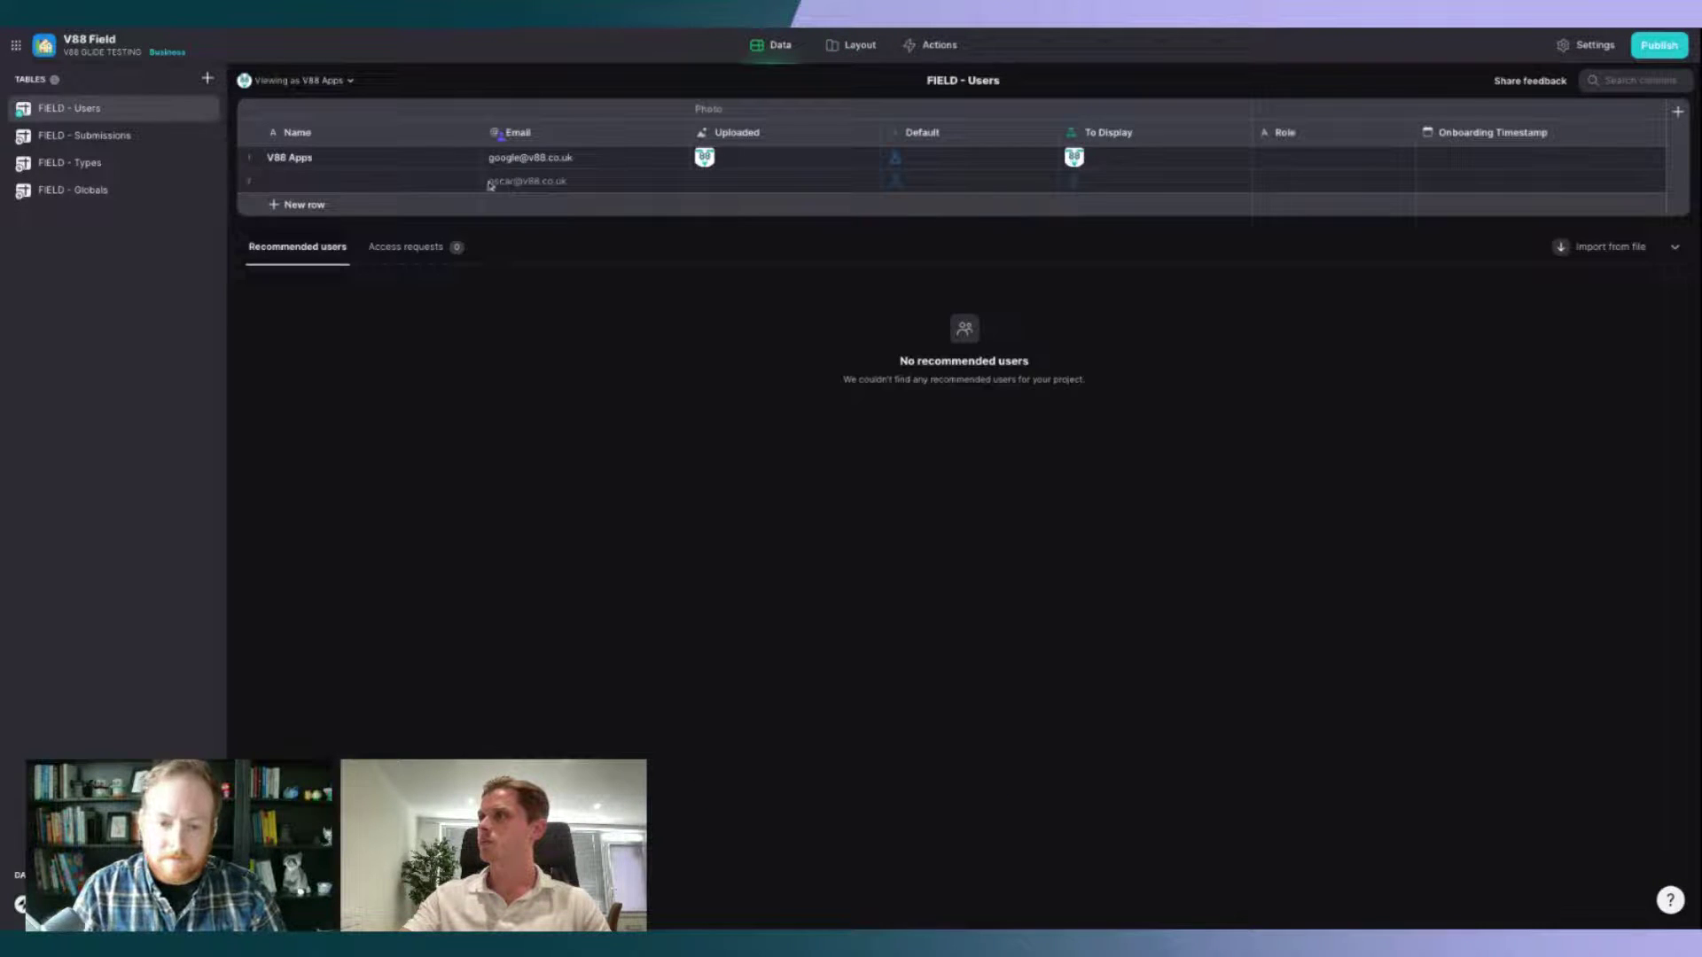
pyautogui.doubleClick(740, 184)
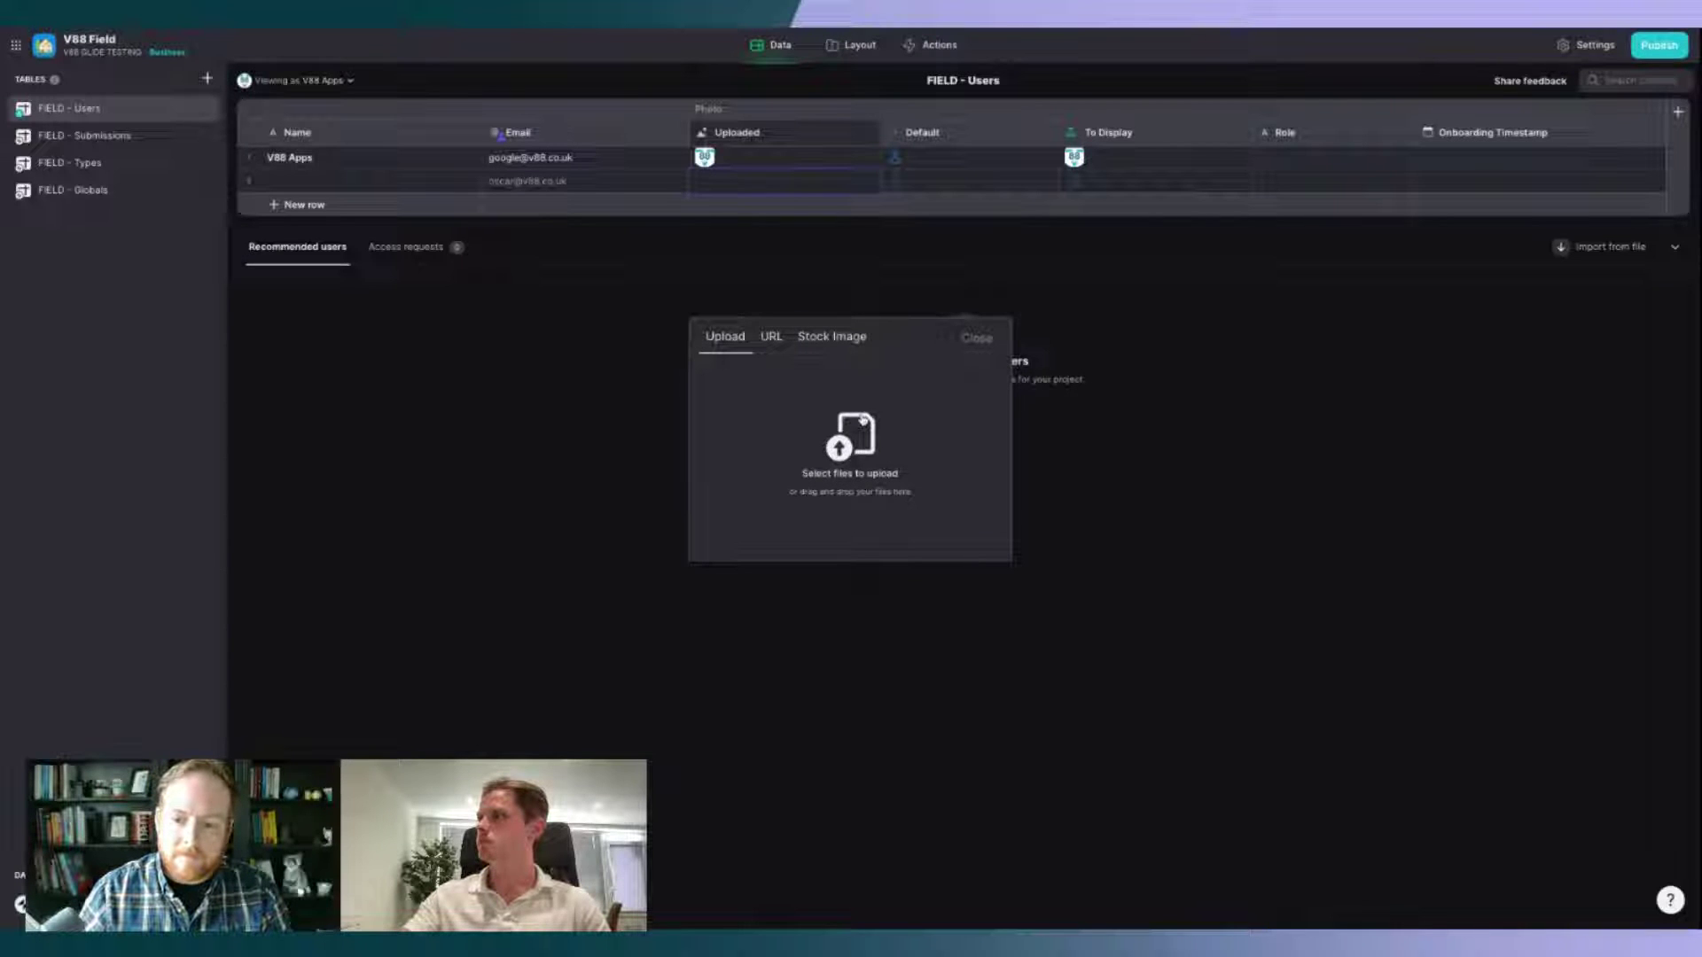
pyautogui.click(899, 429)
pyautogui.doubleClick(934, 275)
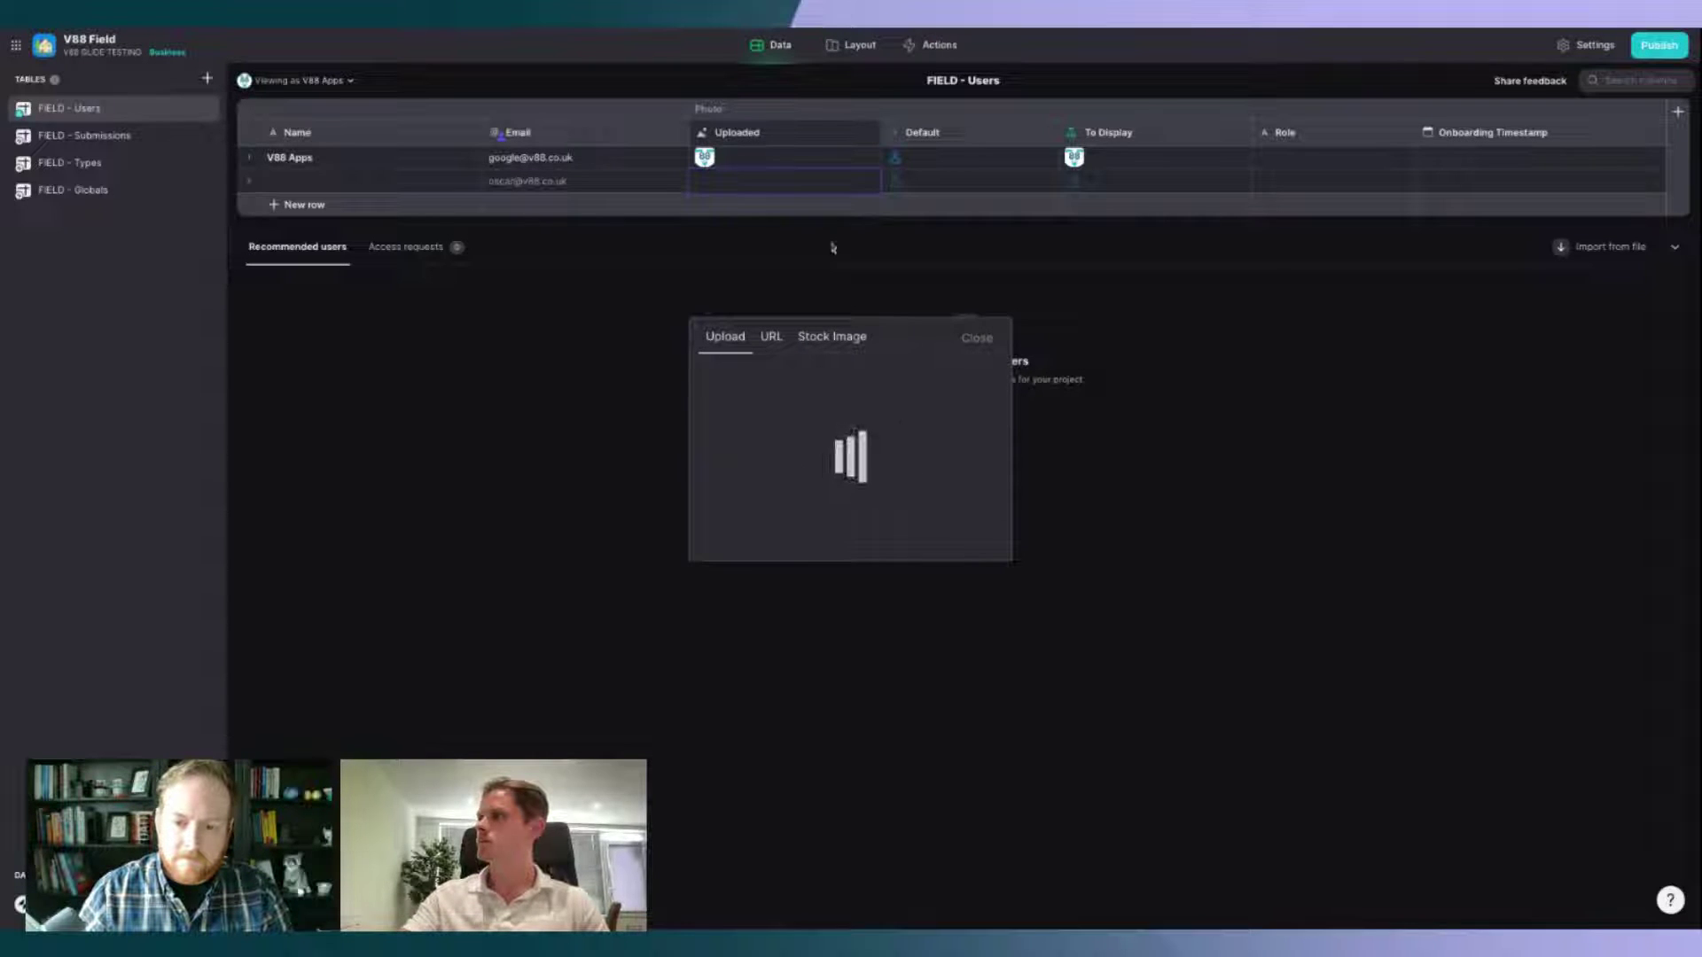
pyautogui.click(390, 189)
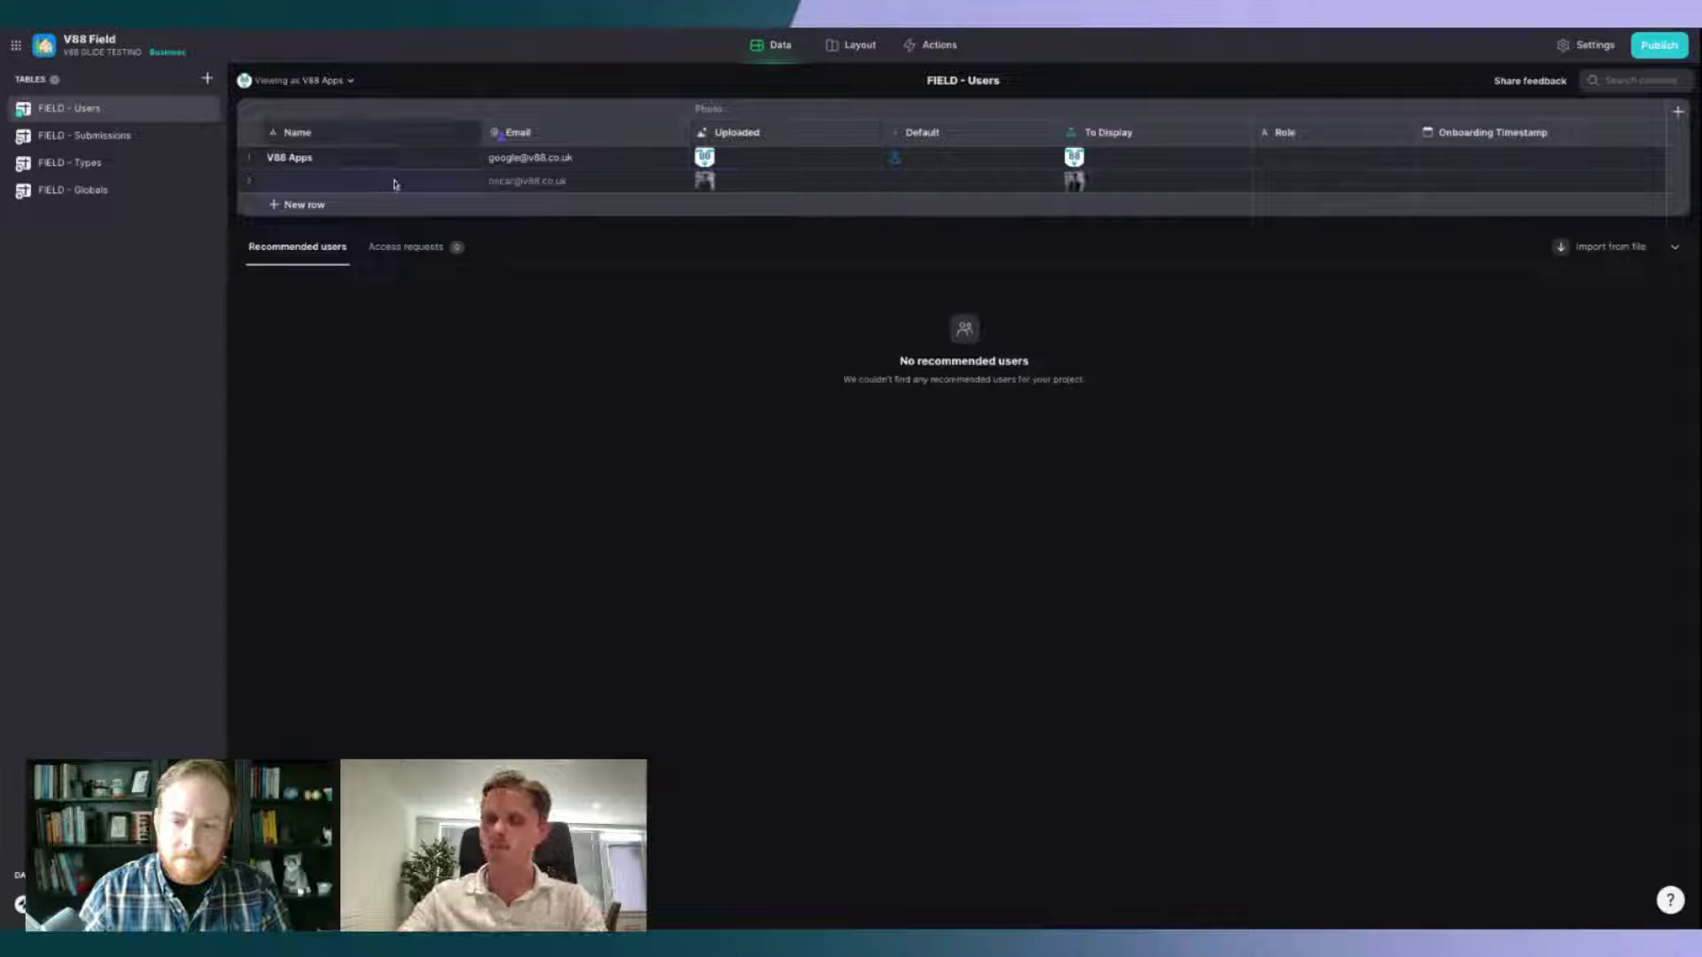
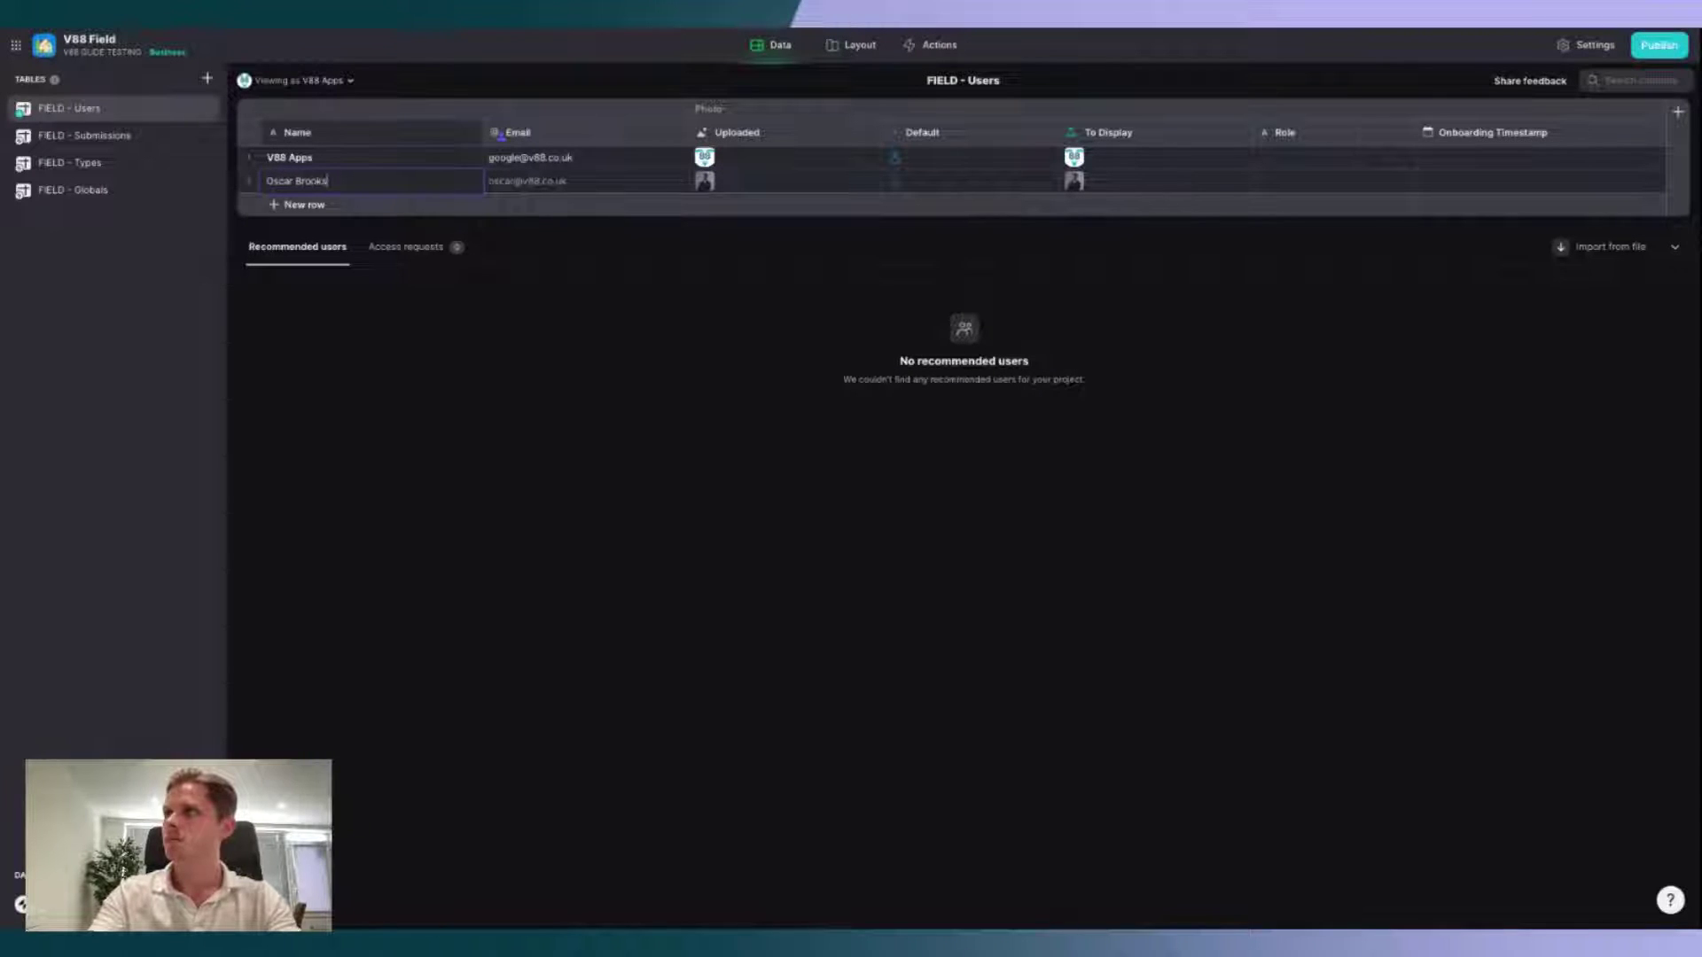
pyautogui.press('Return')
# Step: Preview the Home screen as that second user and select the profile title
pyautogui.click(851, 45)
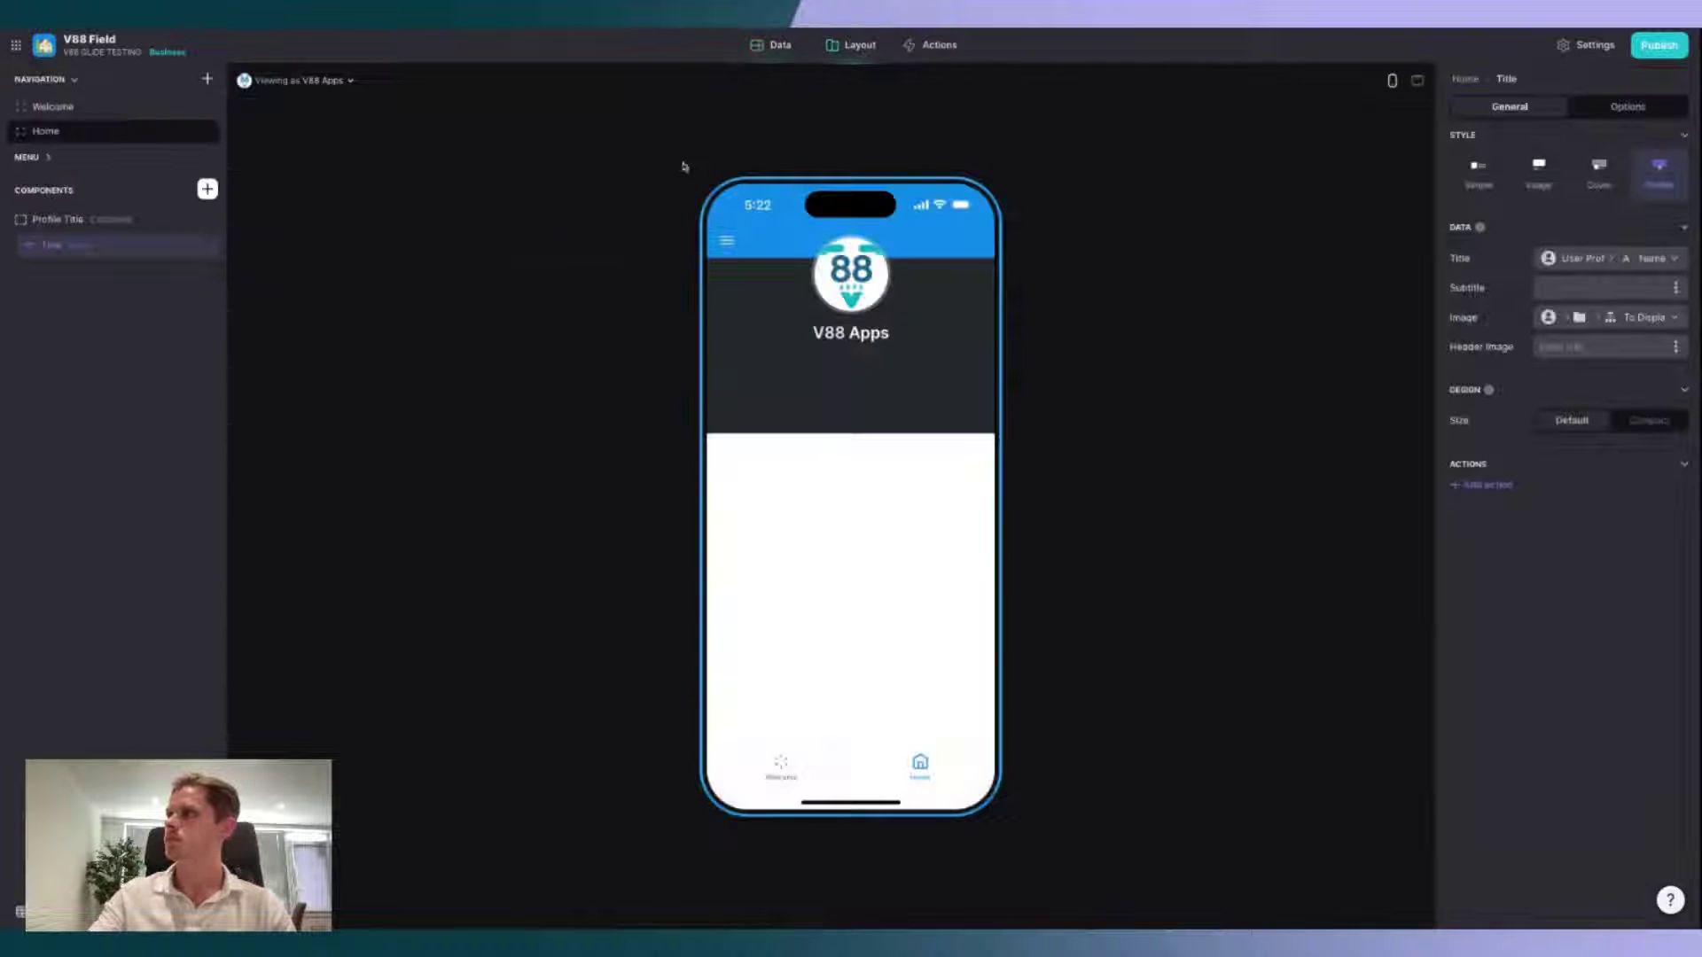
pyautogui.click(349, 80)
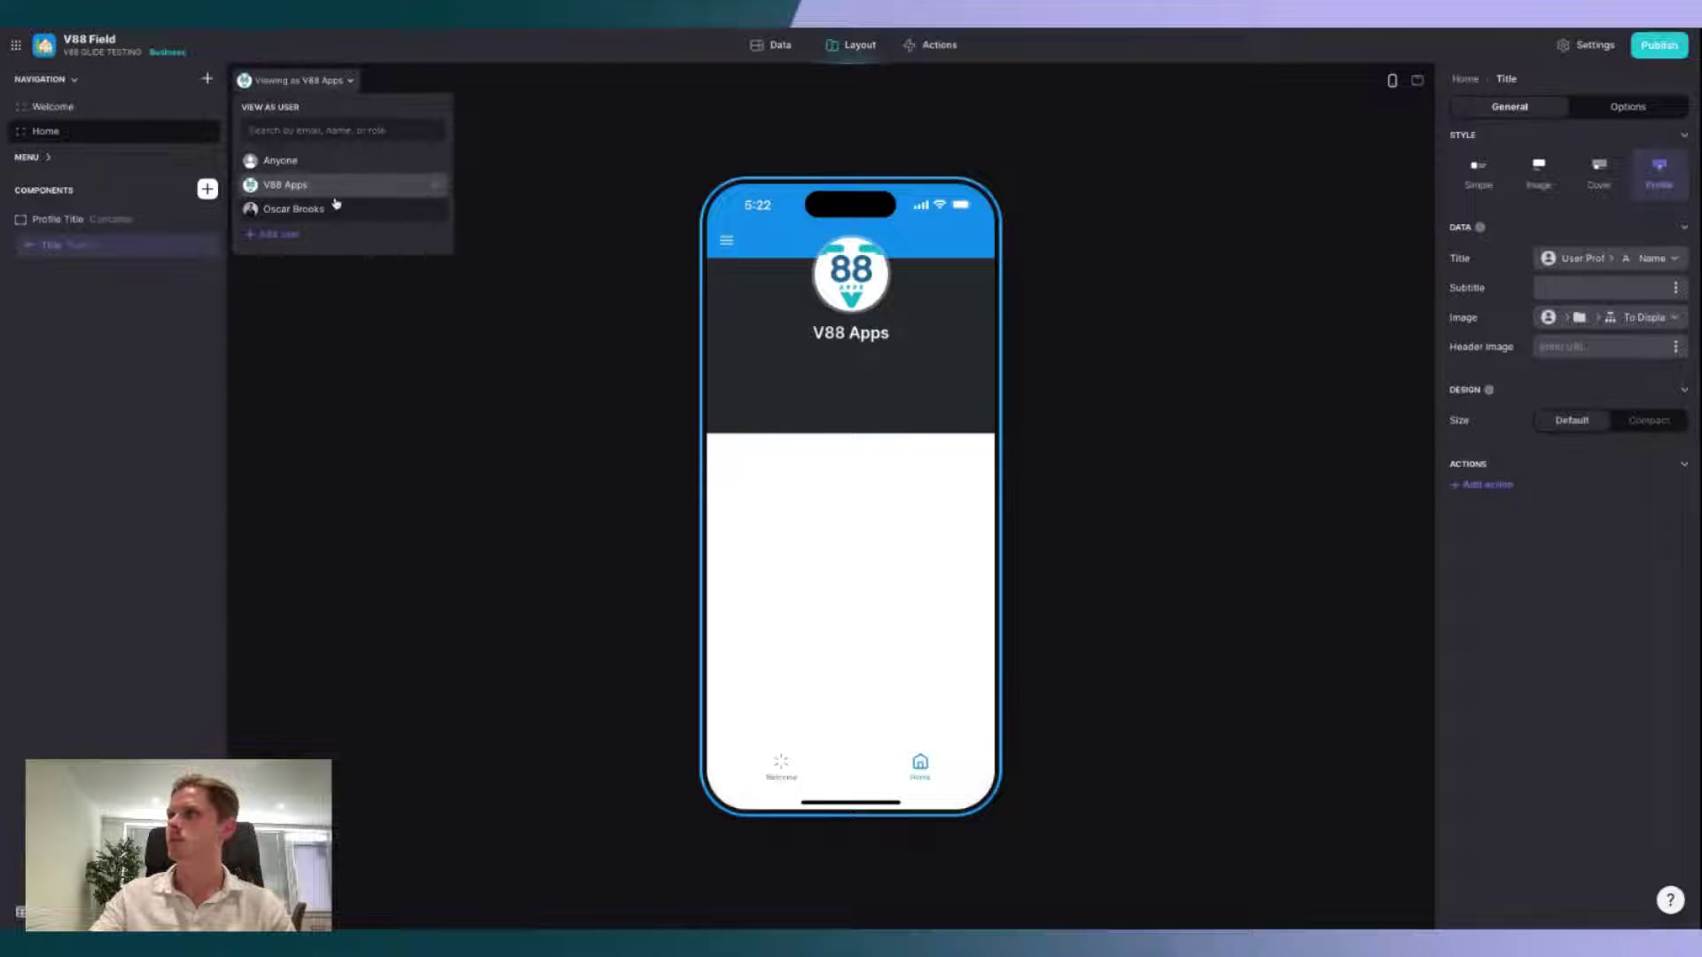
pyautogui.click(334, 209)
pyautogui.click(558, 378)
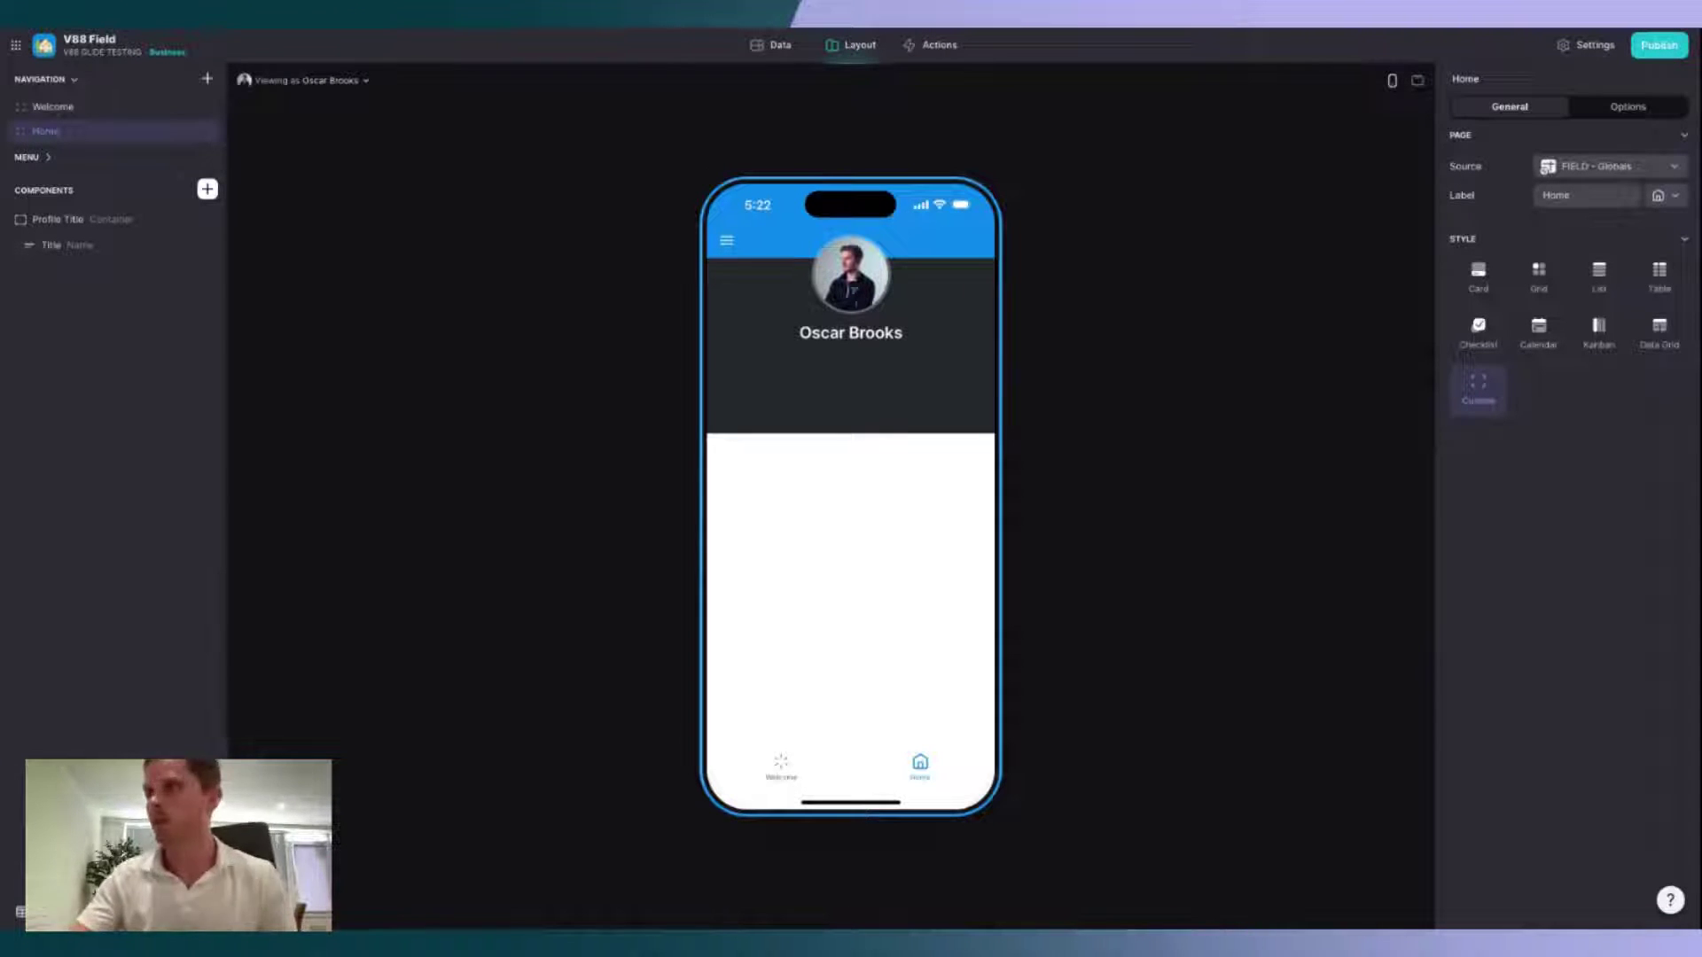
pyautogui.click(66, 245)
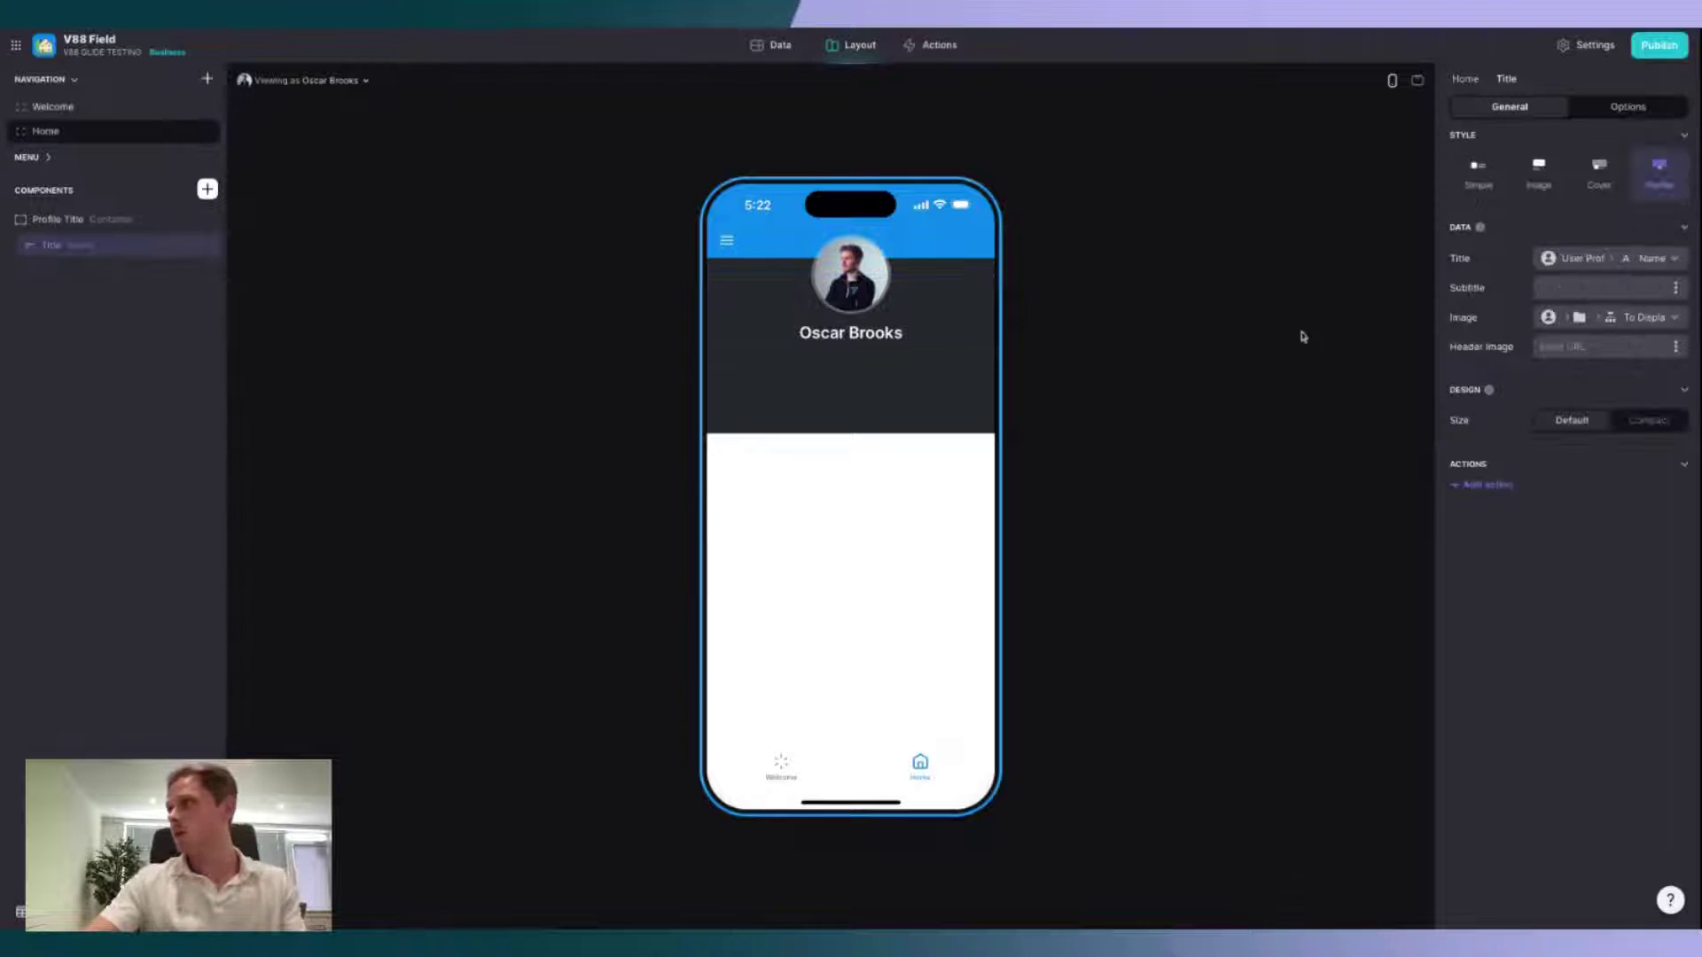
# Step: Add a 'My Profile' action button with a person icon to the profile header
pyautogui.click(1481, 486)
pyautogui.click(1557, 497)
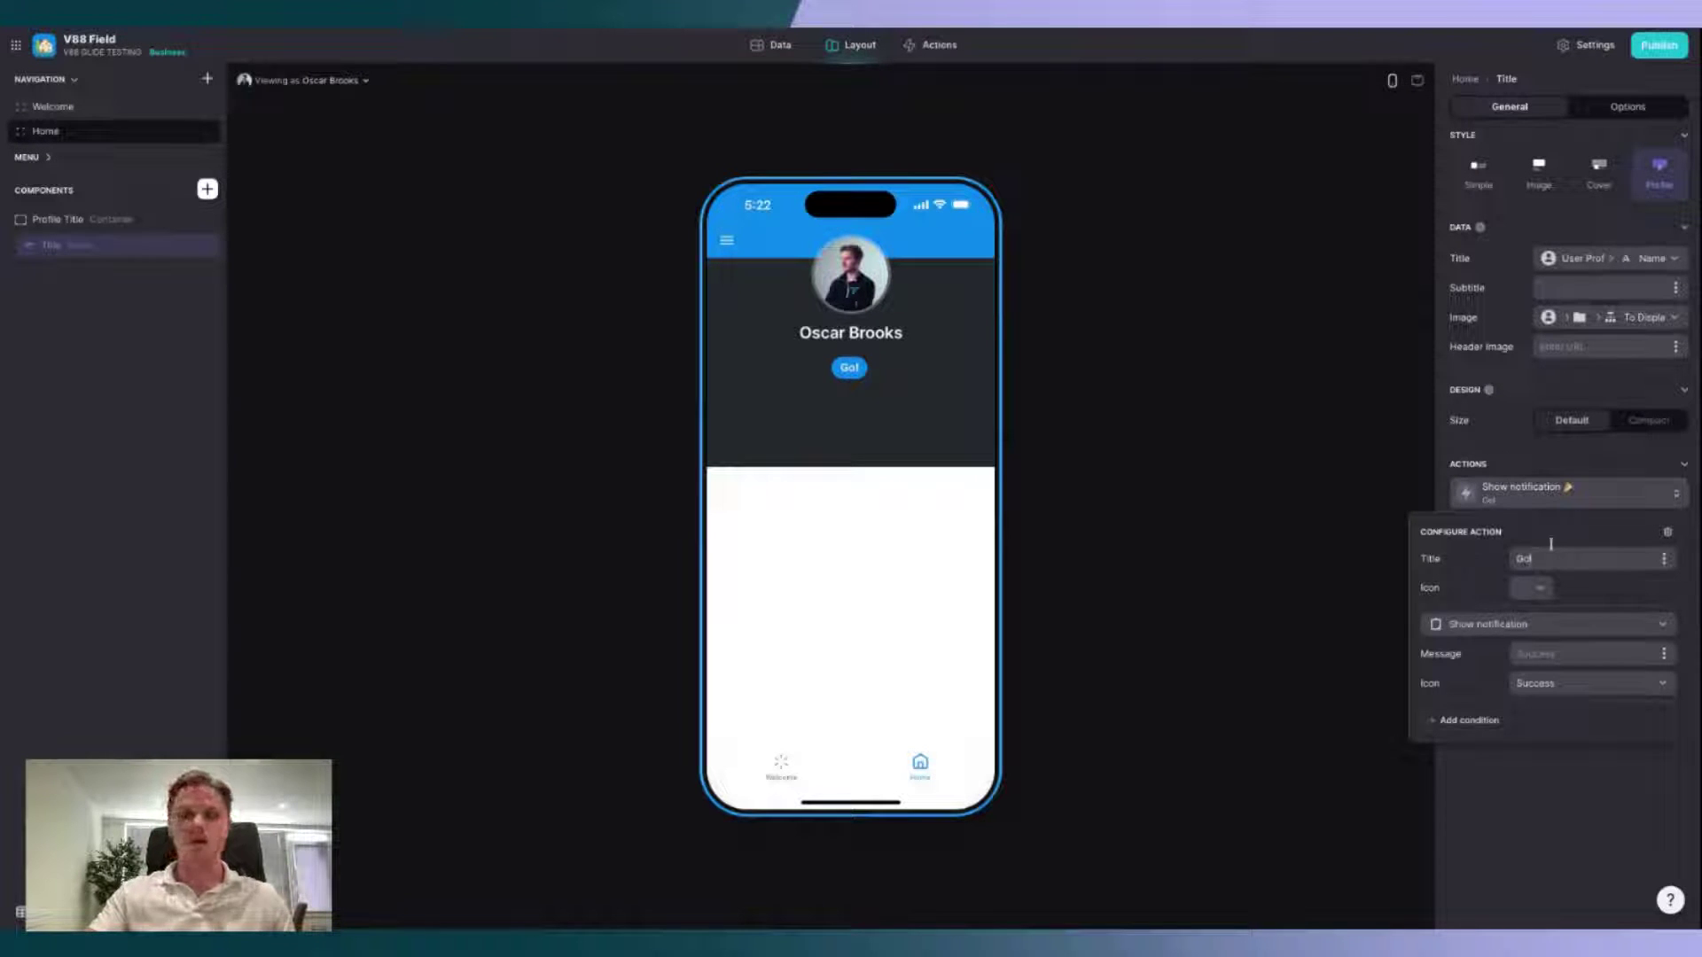
pyautogui.press('super+a')
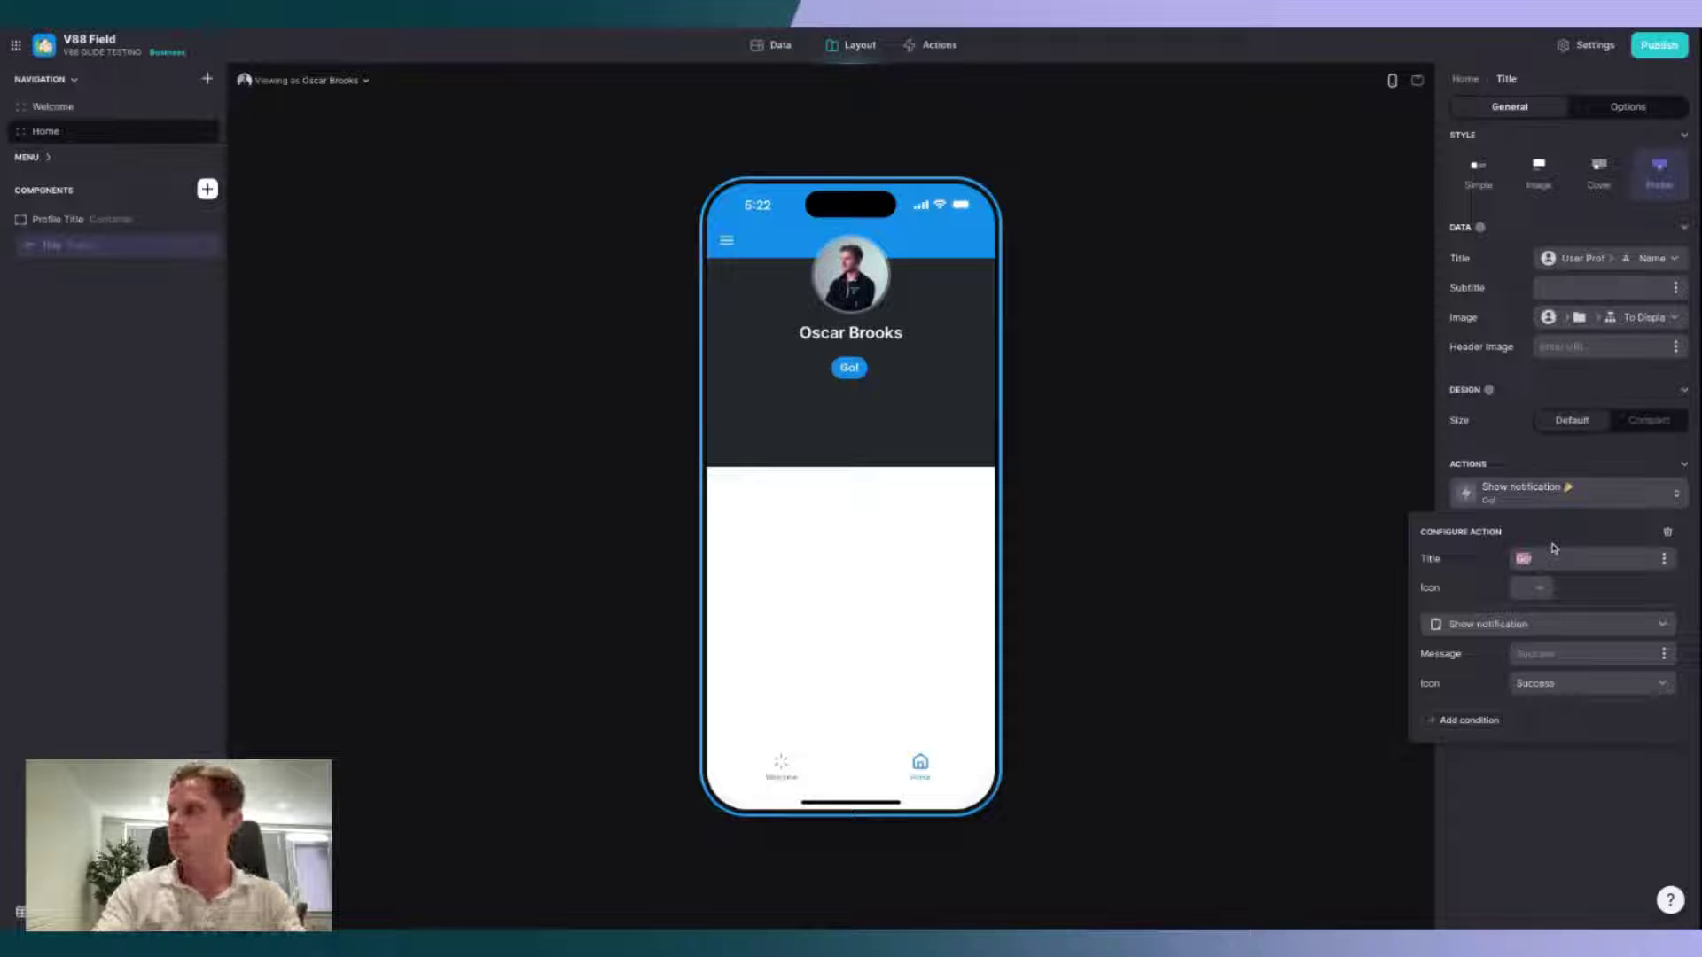
pyautogui.click(1555, 557)
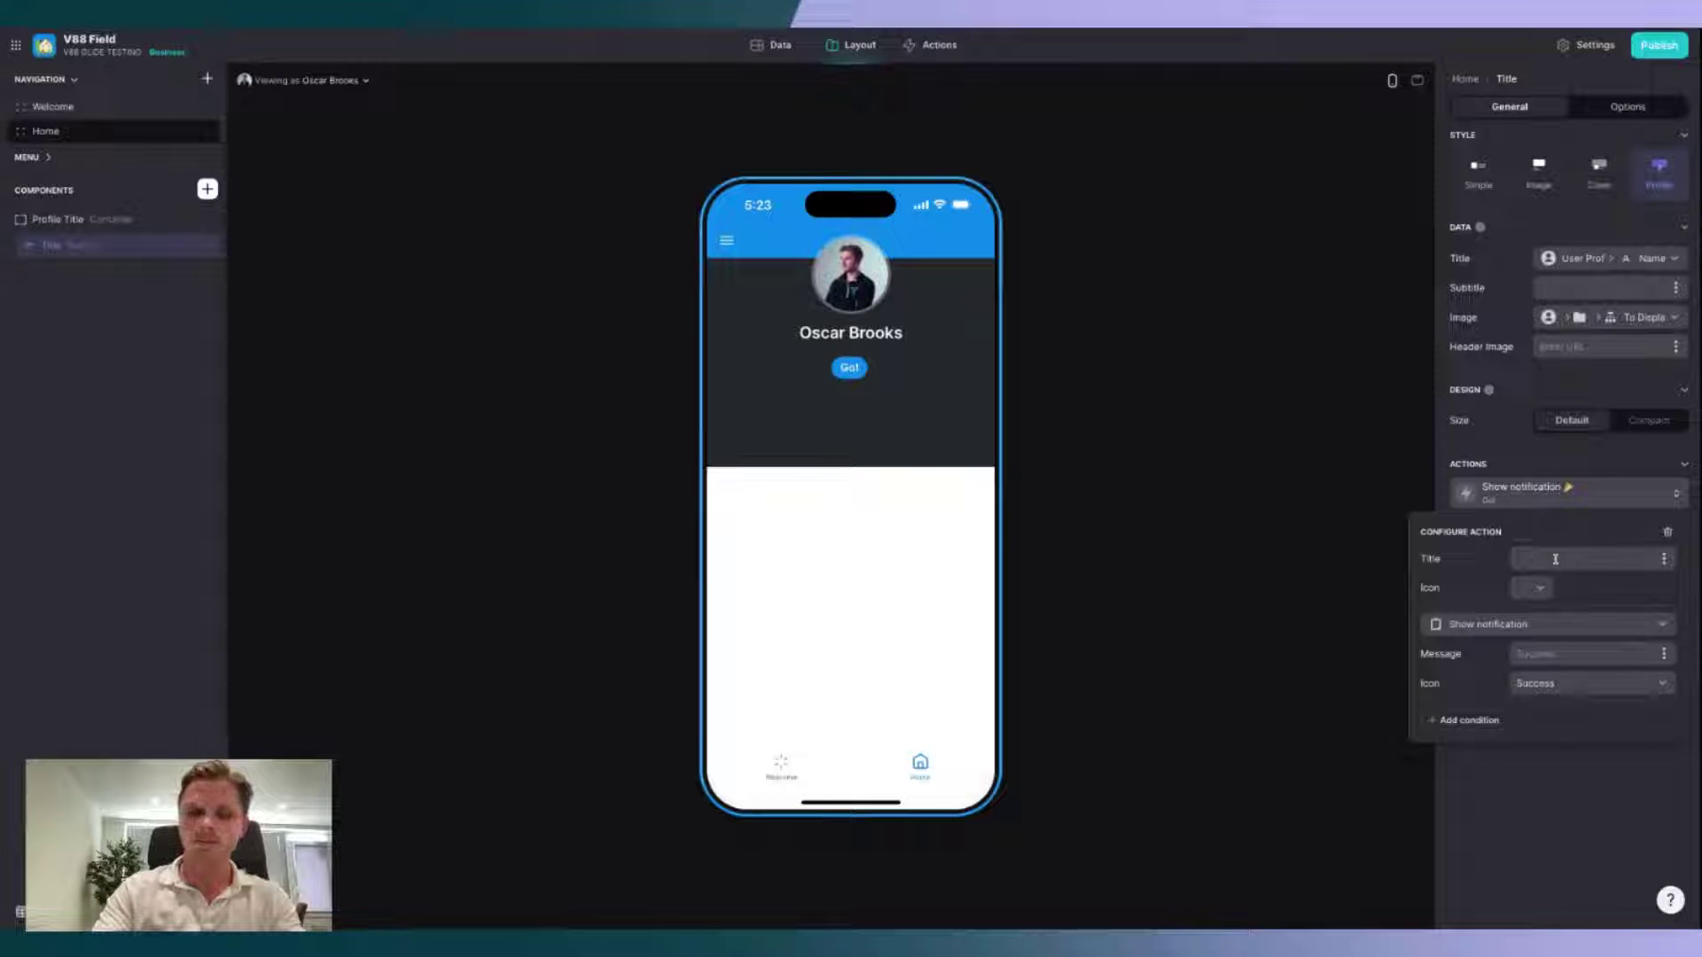
pyautogui.write('My Profile')
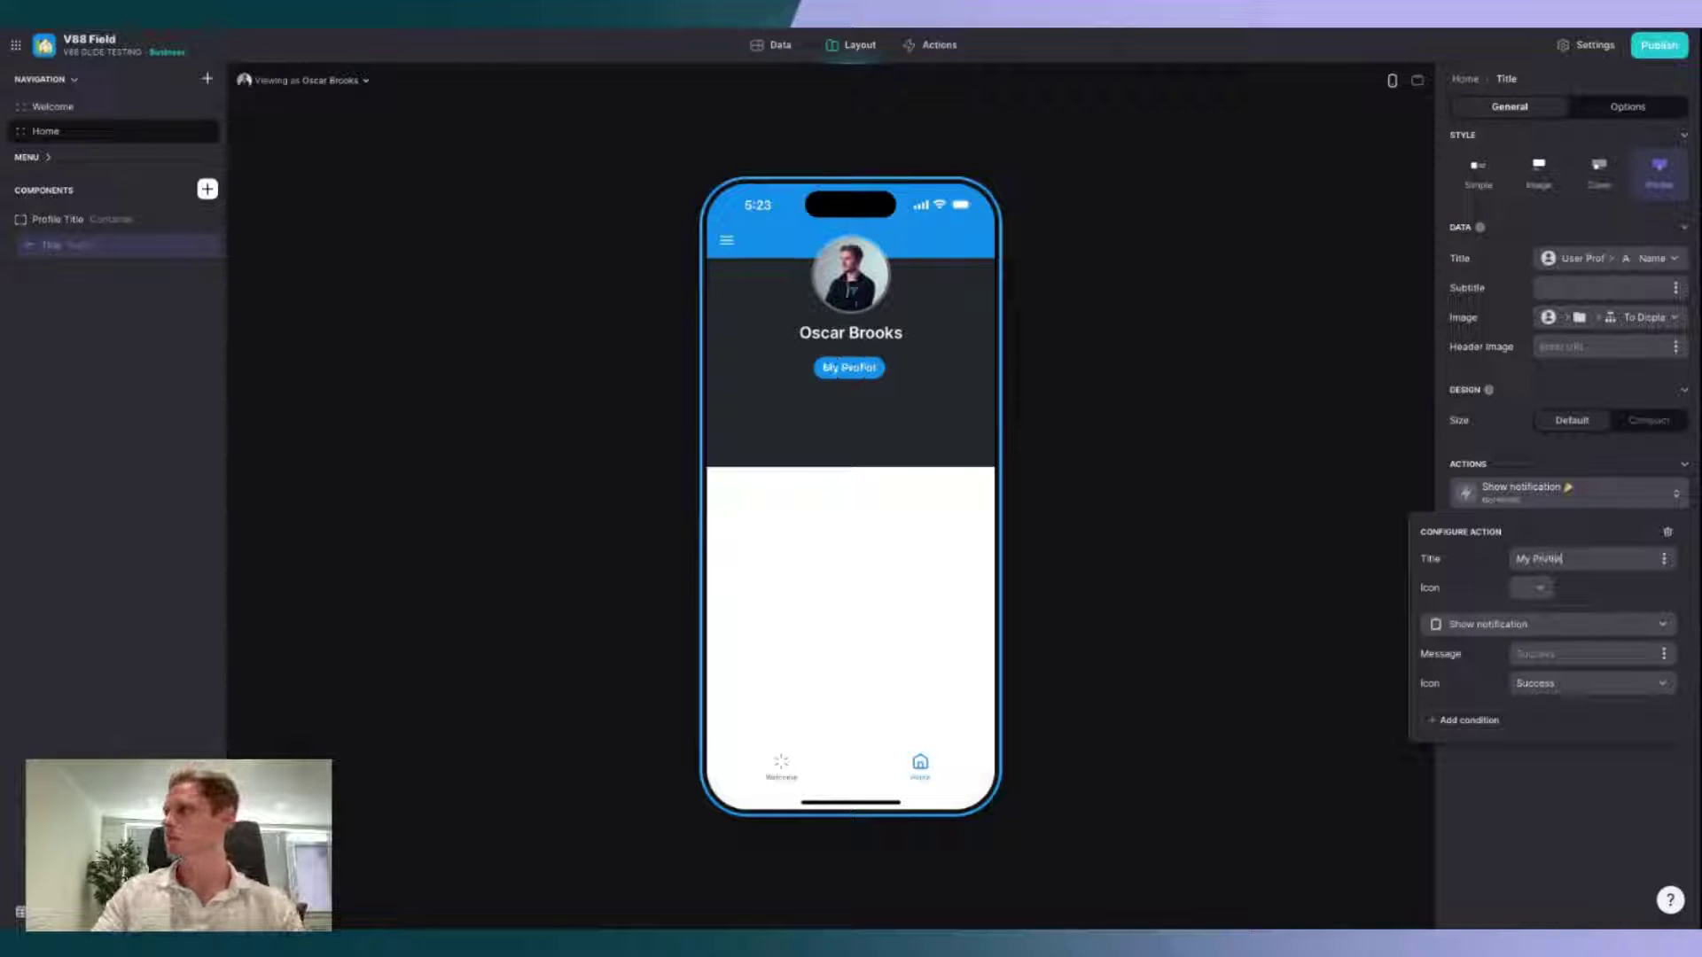
pyautogui.click(1533, 587)
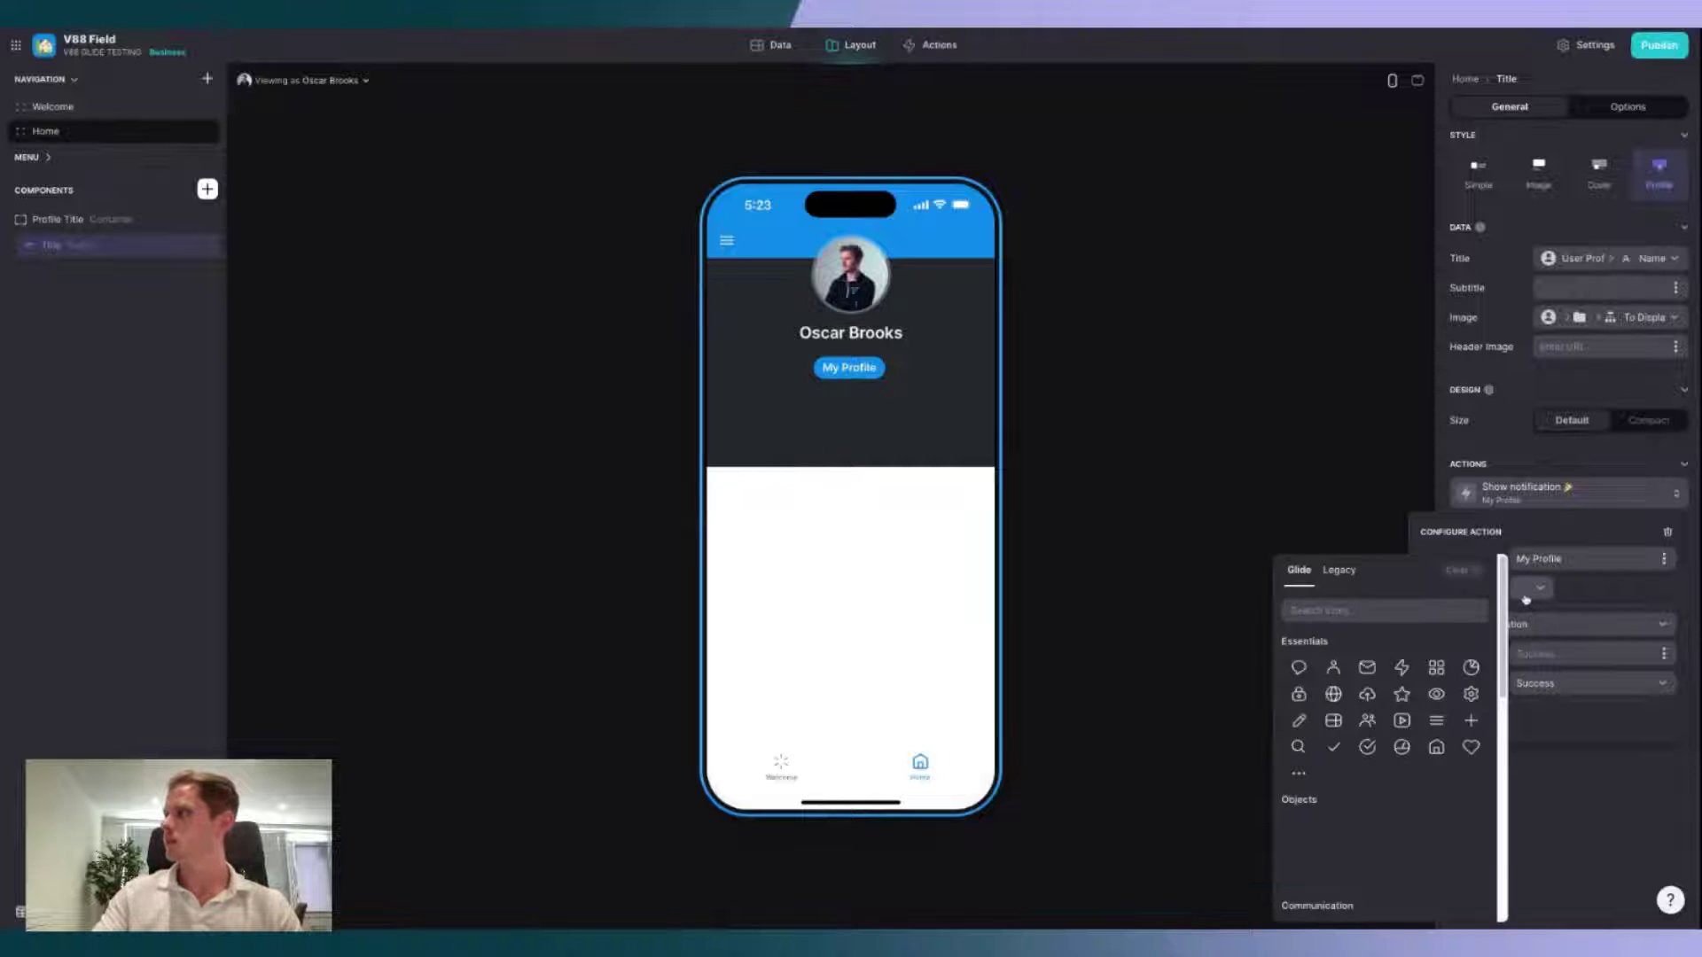
pyautogui.click(1333, 668)
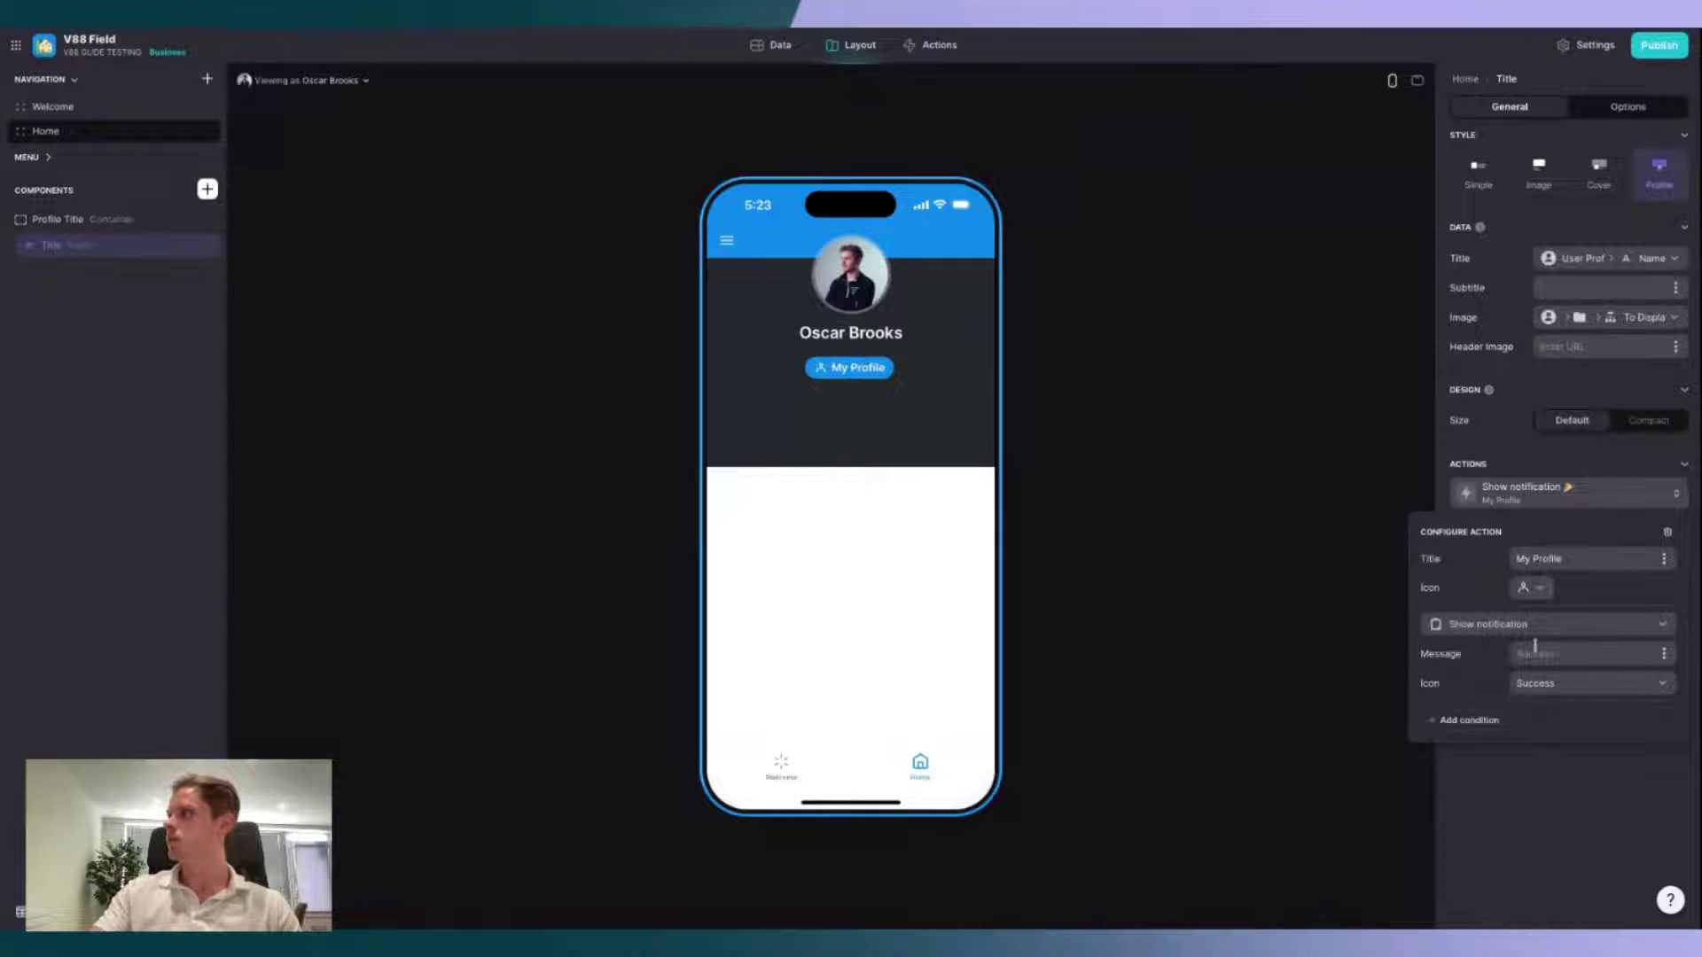
# Step: Make My Profile open the user profile screen, then test it and return to Home
pyautogui.click(1590, 633)
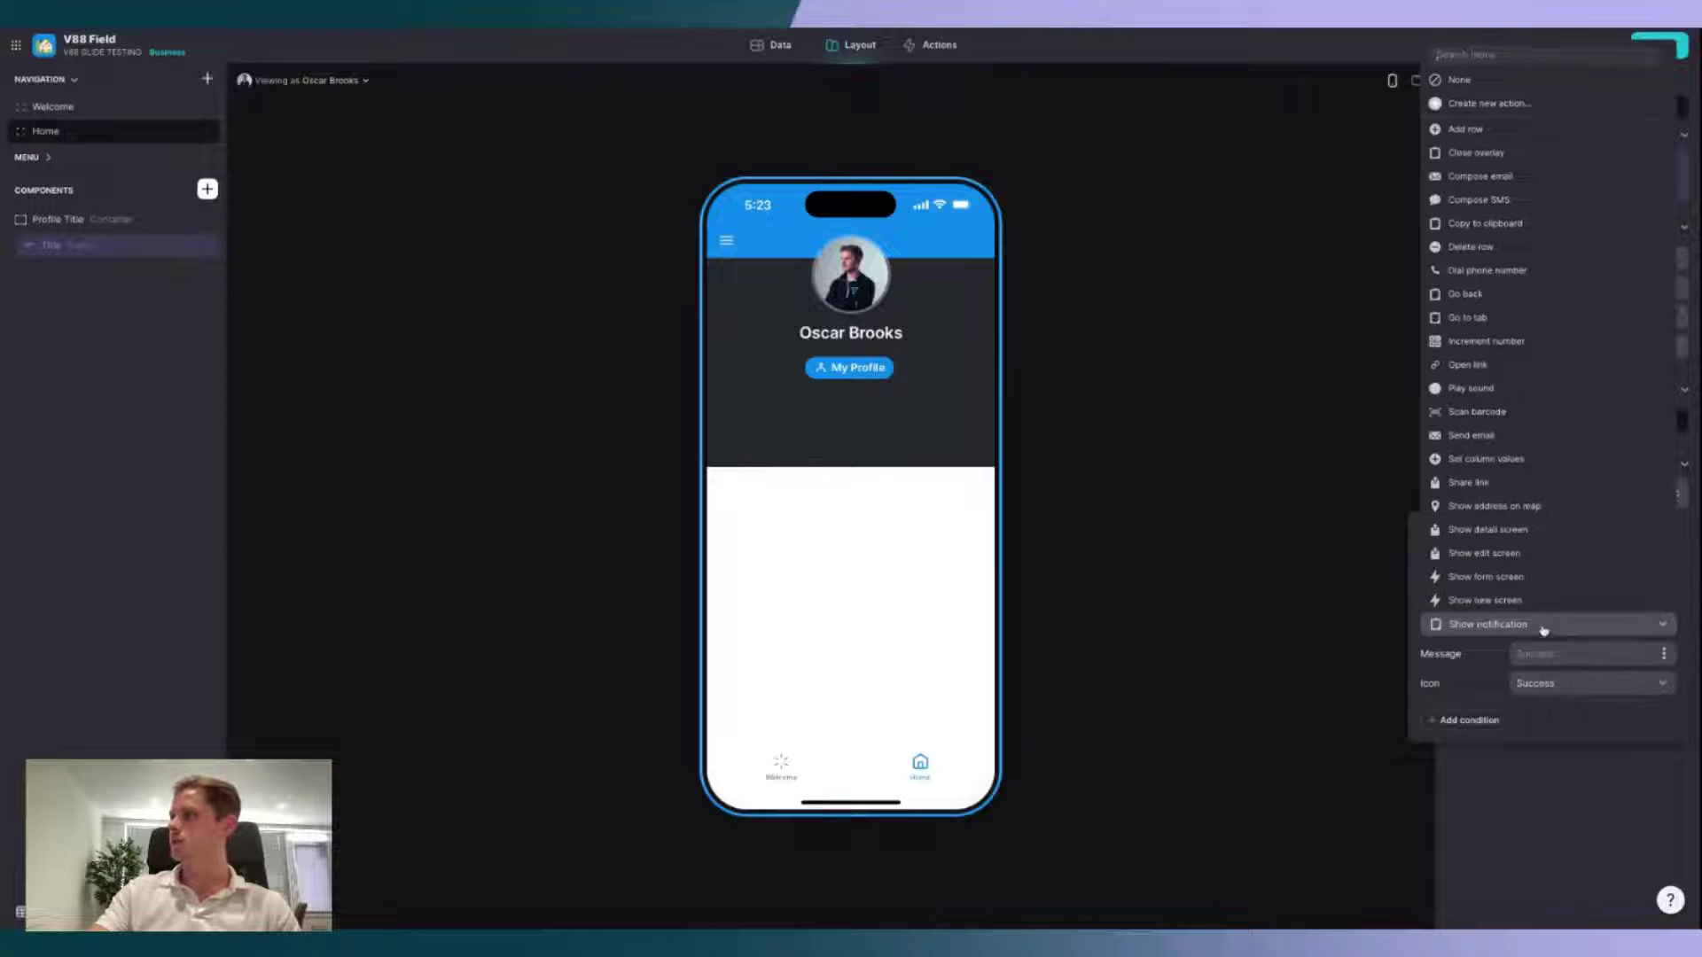
pyautogui.write('profile')
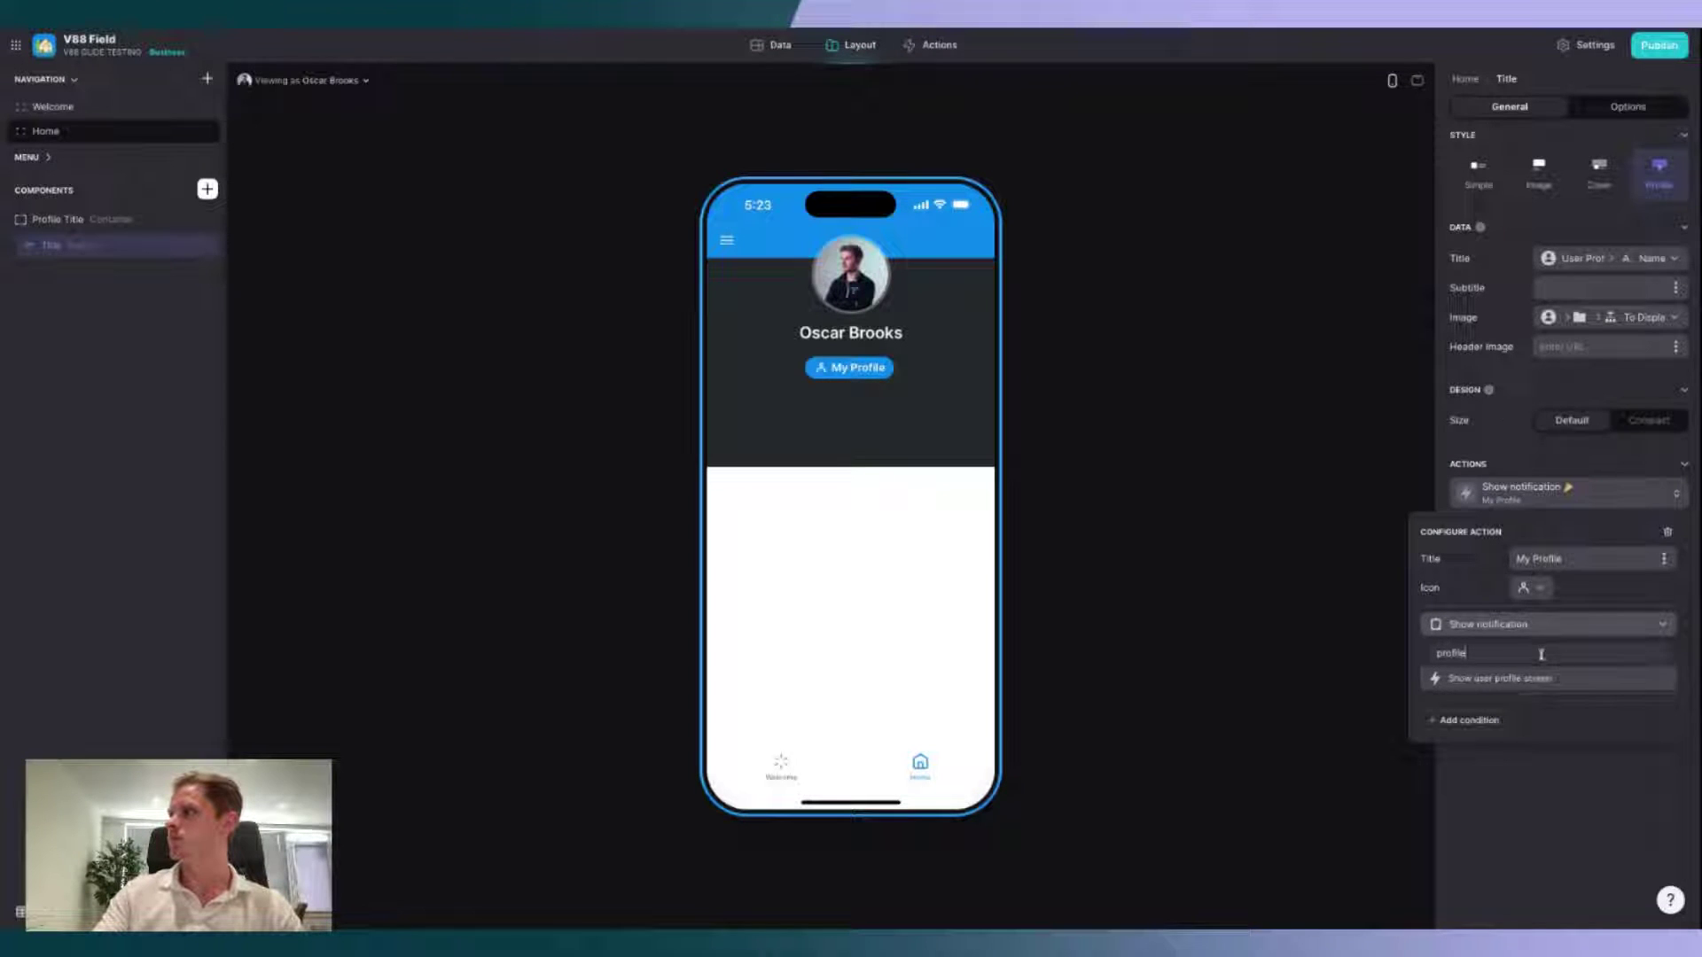
pyautogui.click(1540, 679)
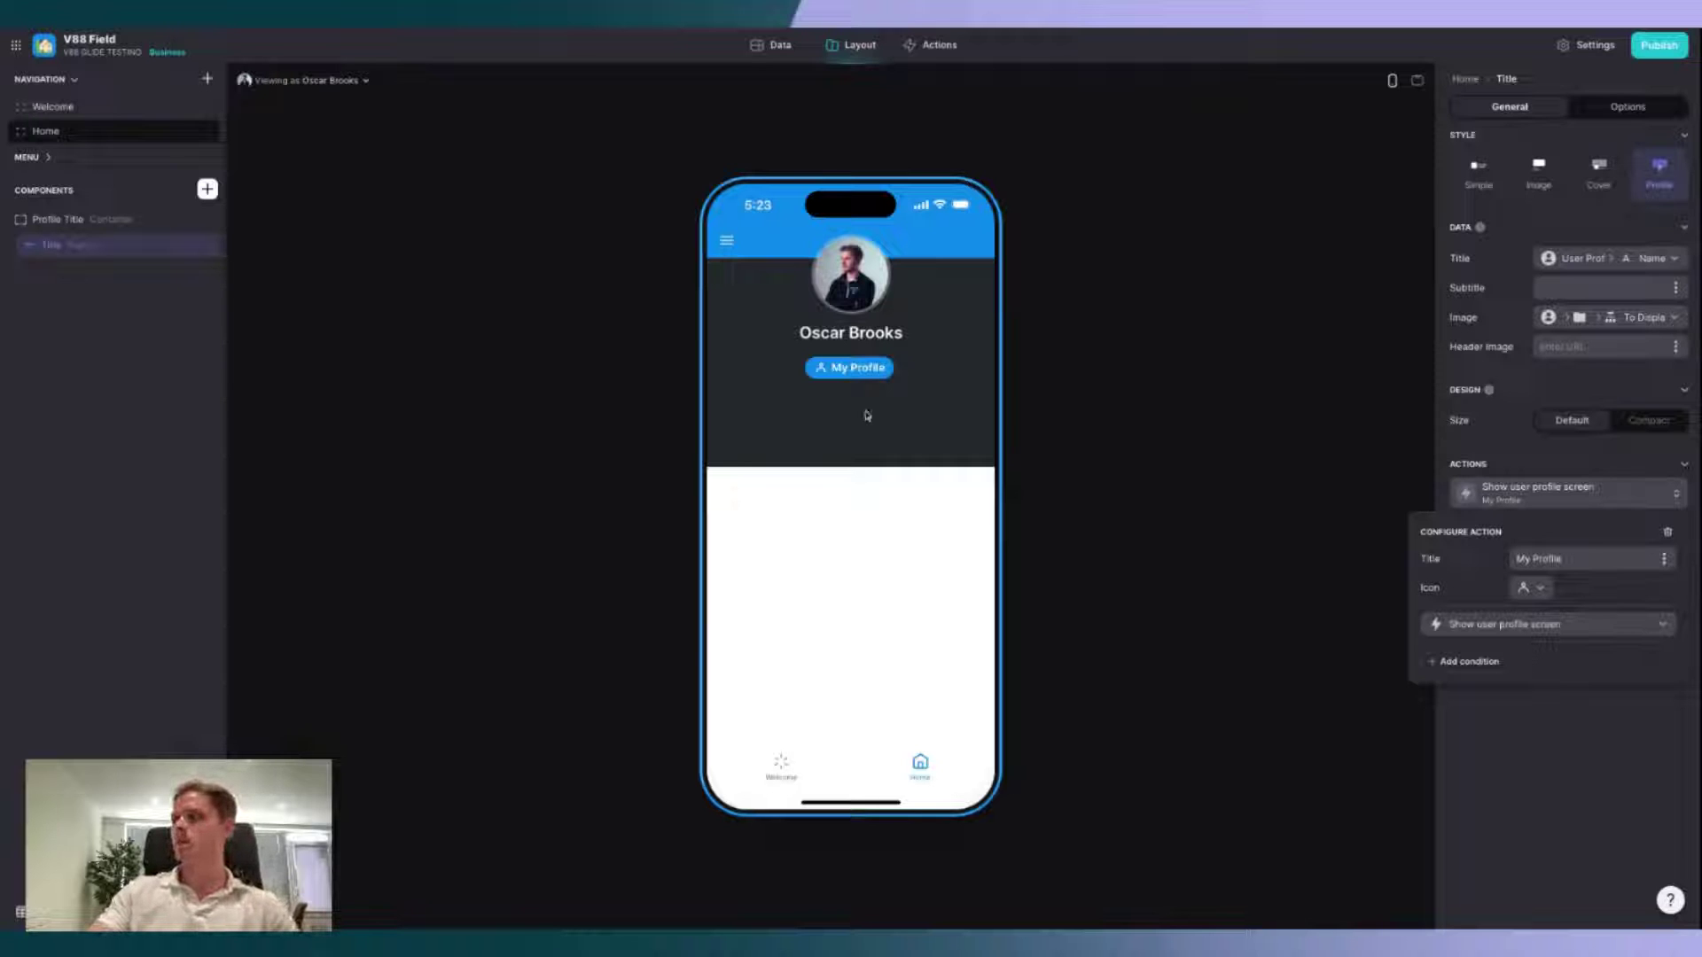
pyautogui.click(866, 376)
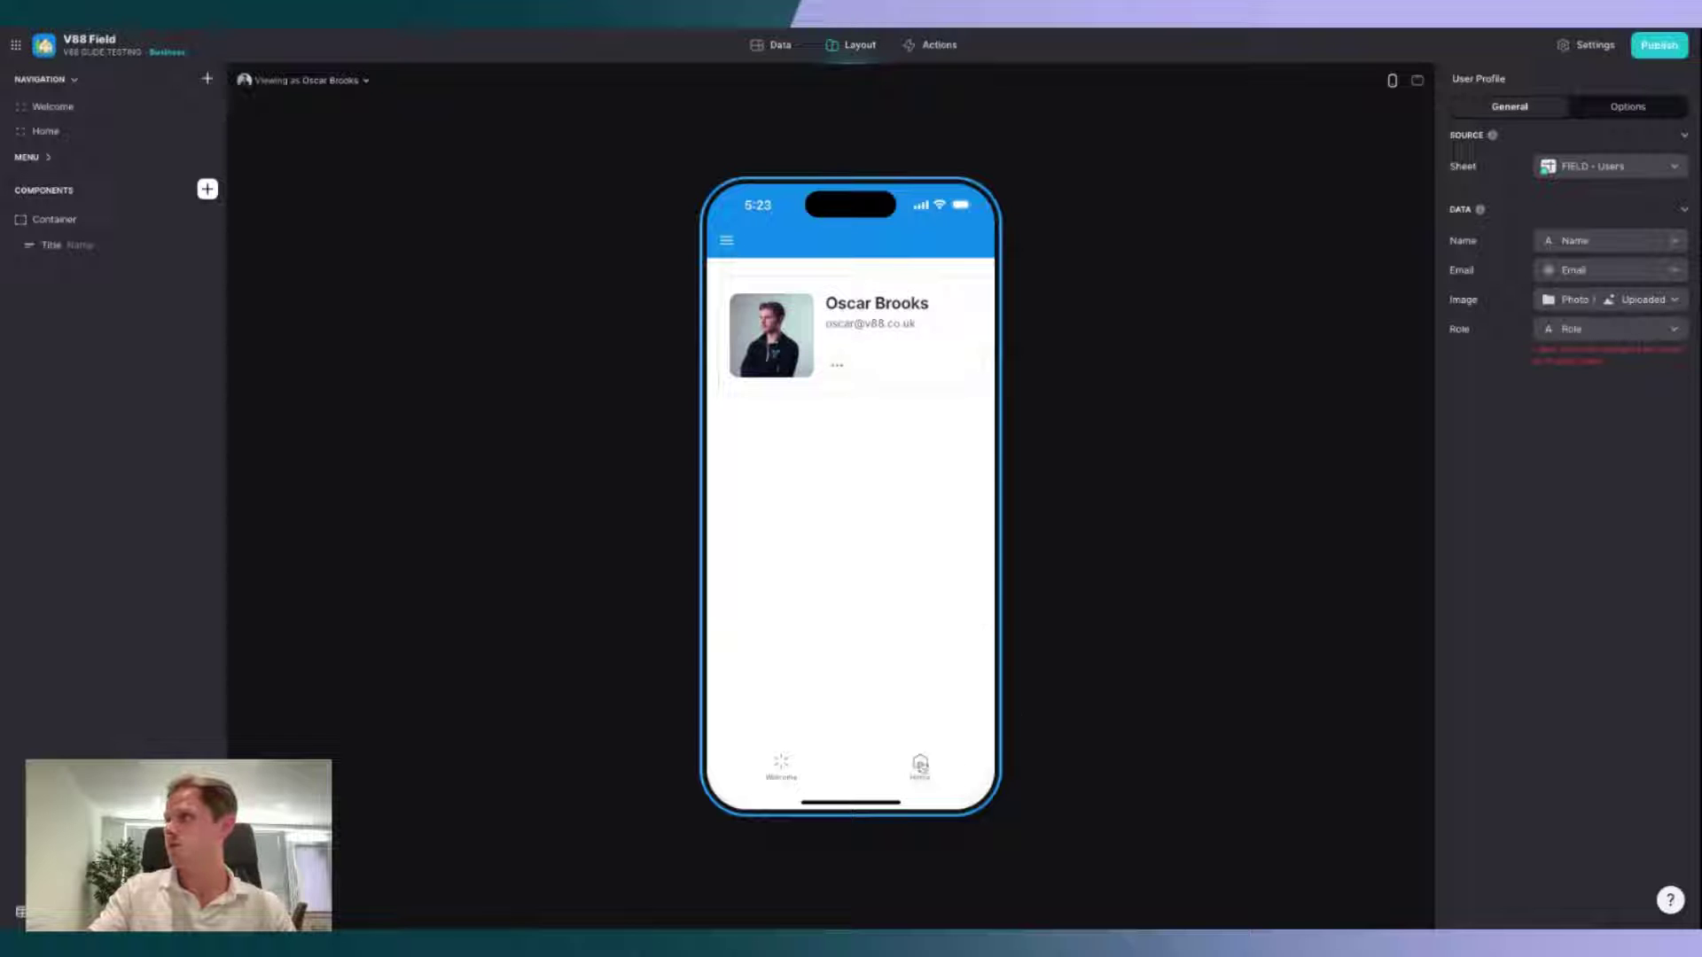
pyautogui.click(920, 765)
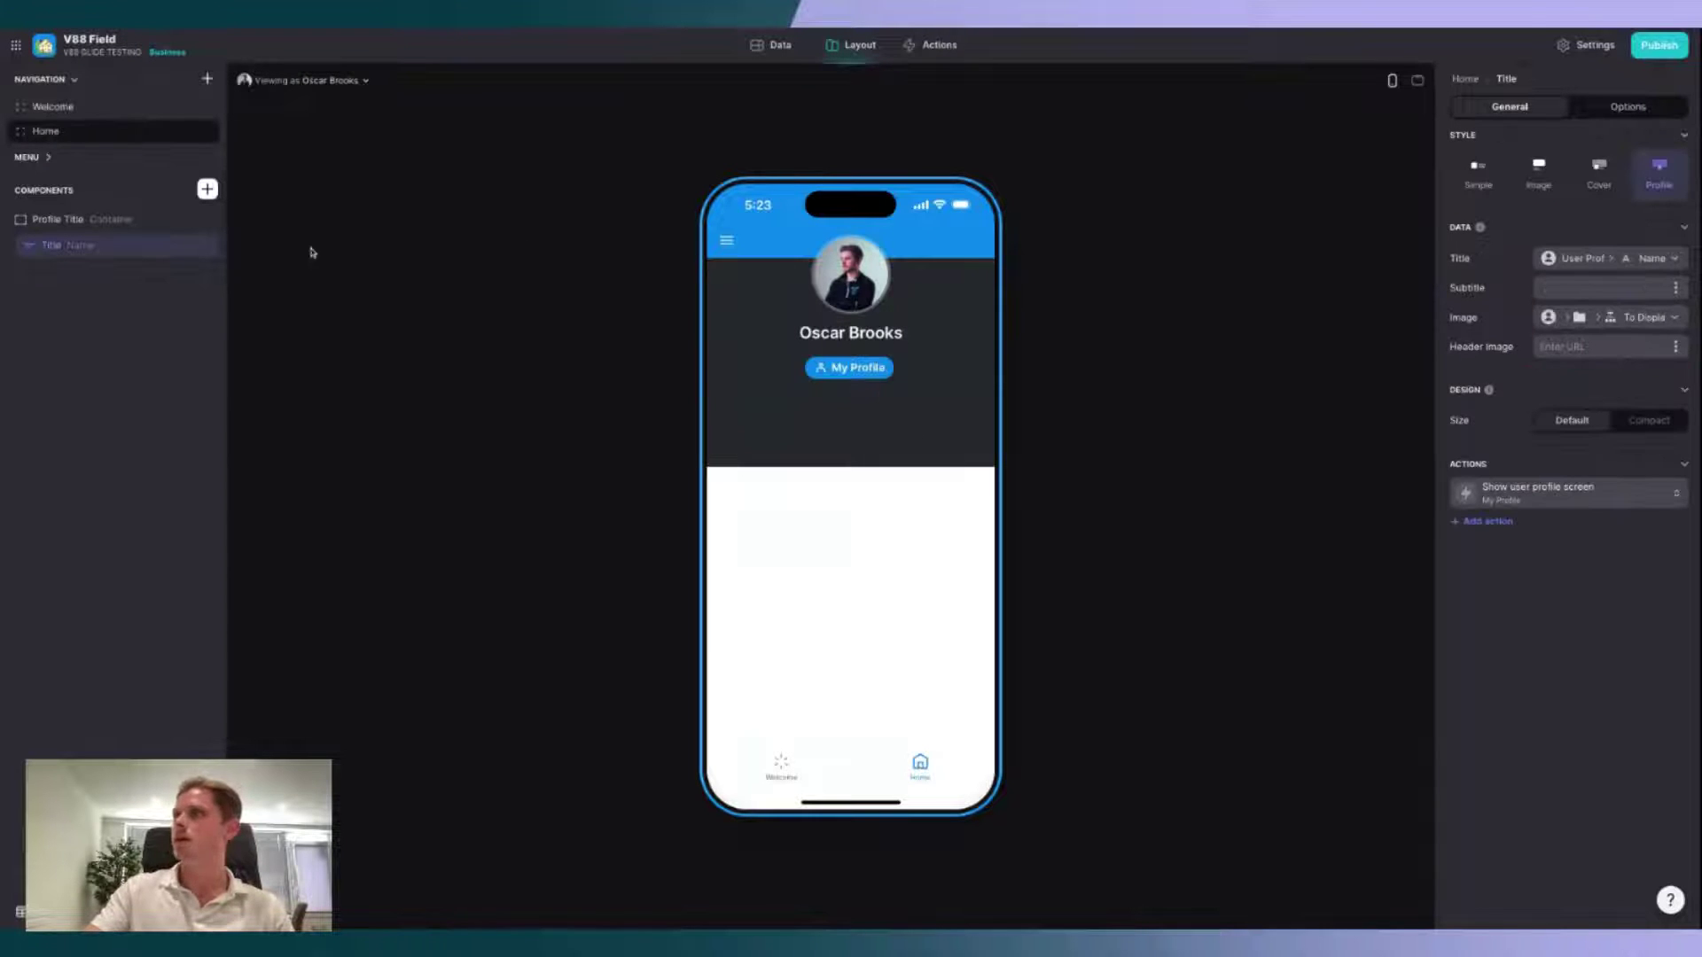
# Step: Change the Profile Title background from Dark to Accent and check desktop and phone previews
pyautogui.click(102, 222)
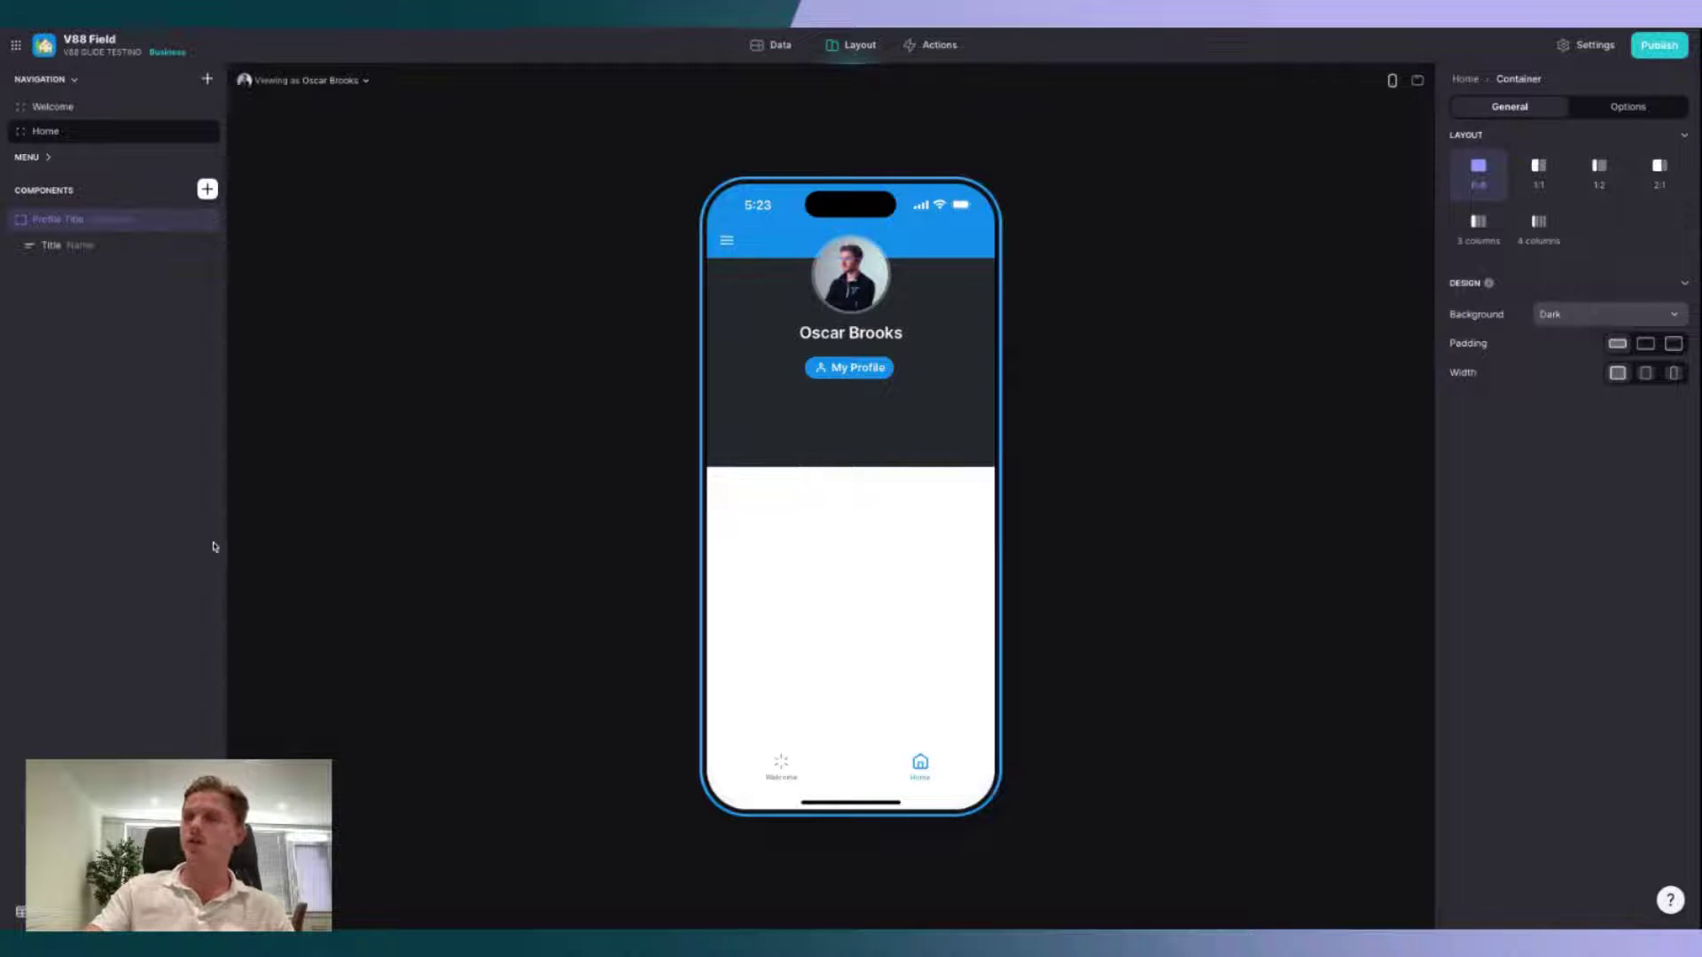
pyautogui.click(110, 247)
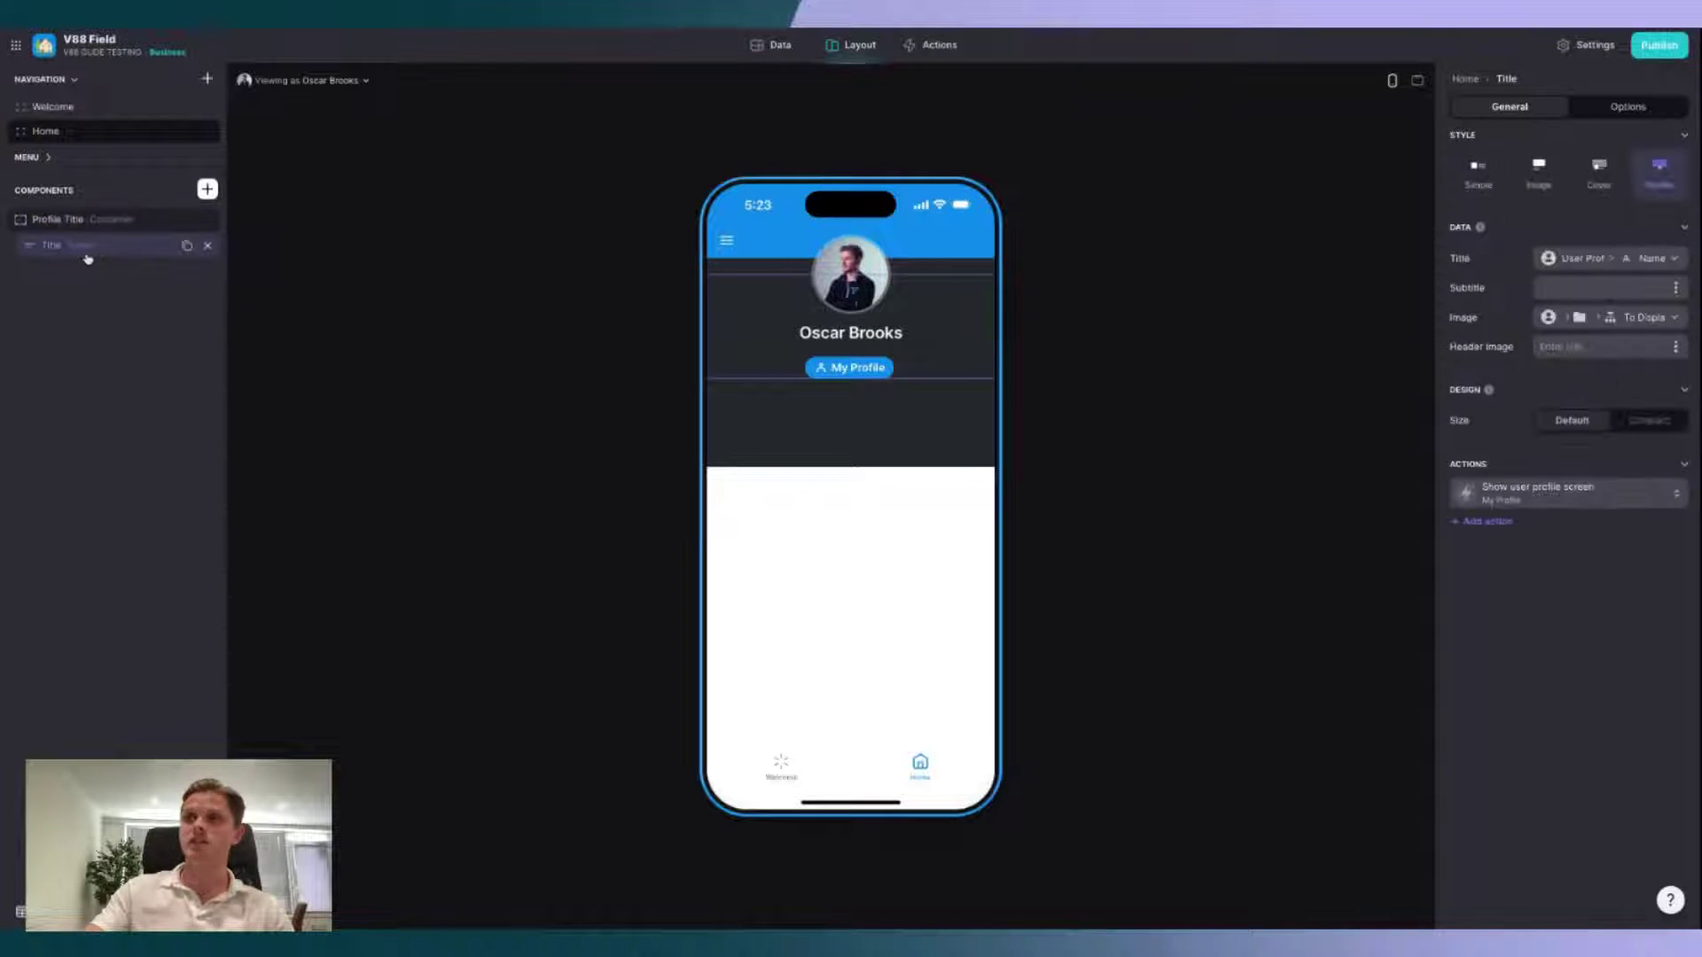
pyautogui.click(73, 220)
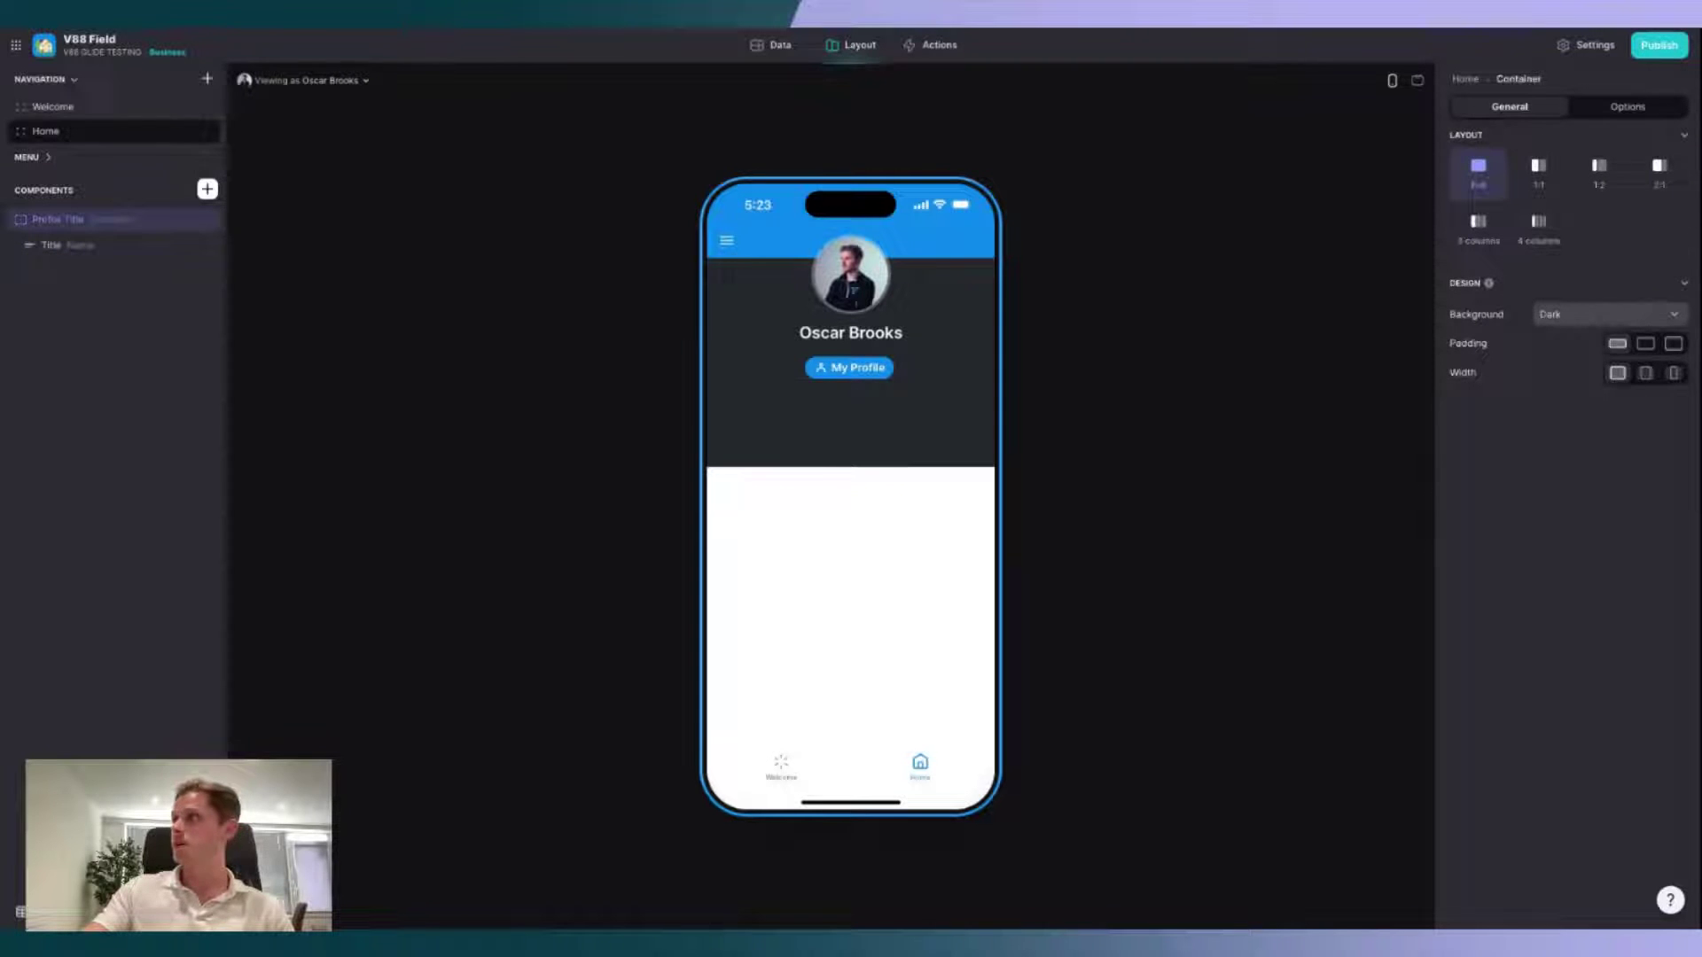
pyautogui.click(1625, 312)
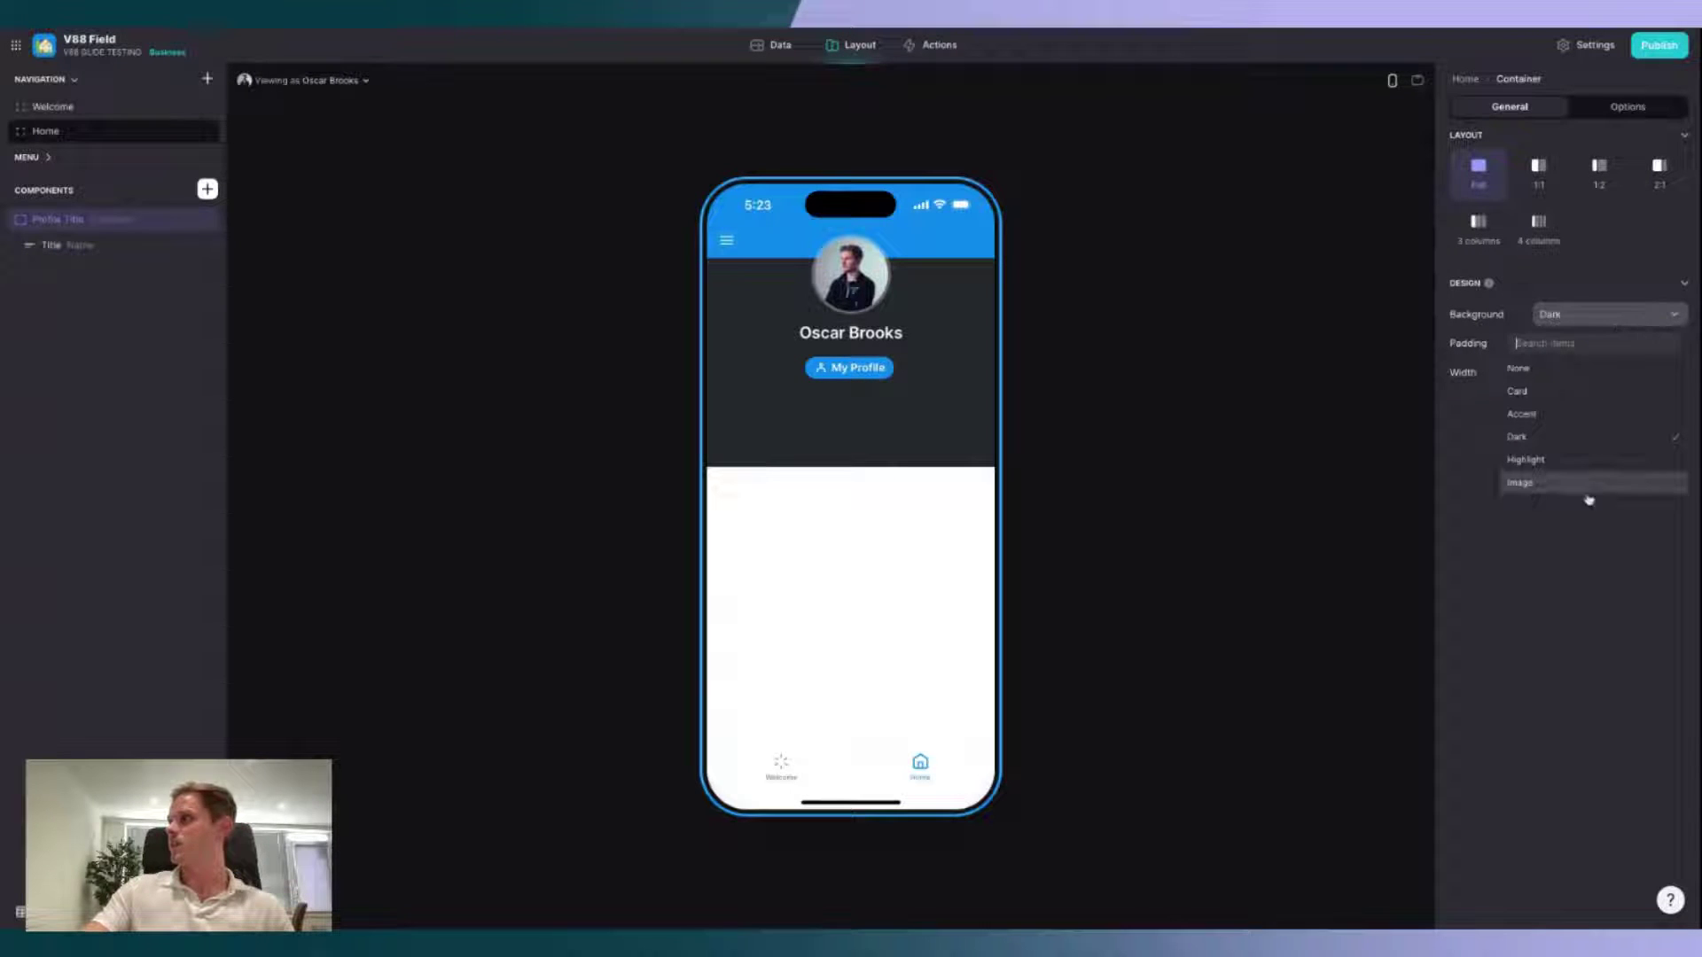
pyautogui.click(1563, 419)
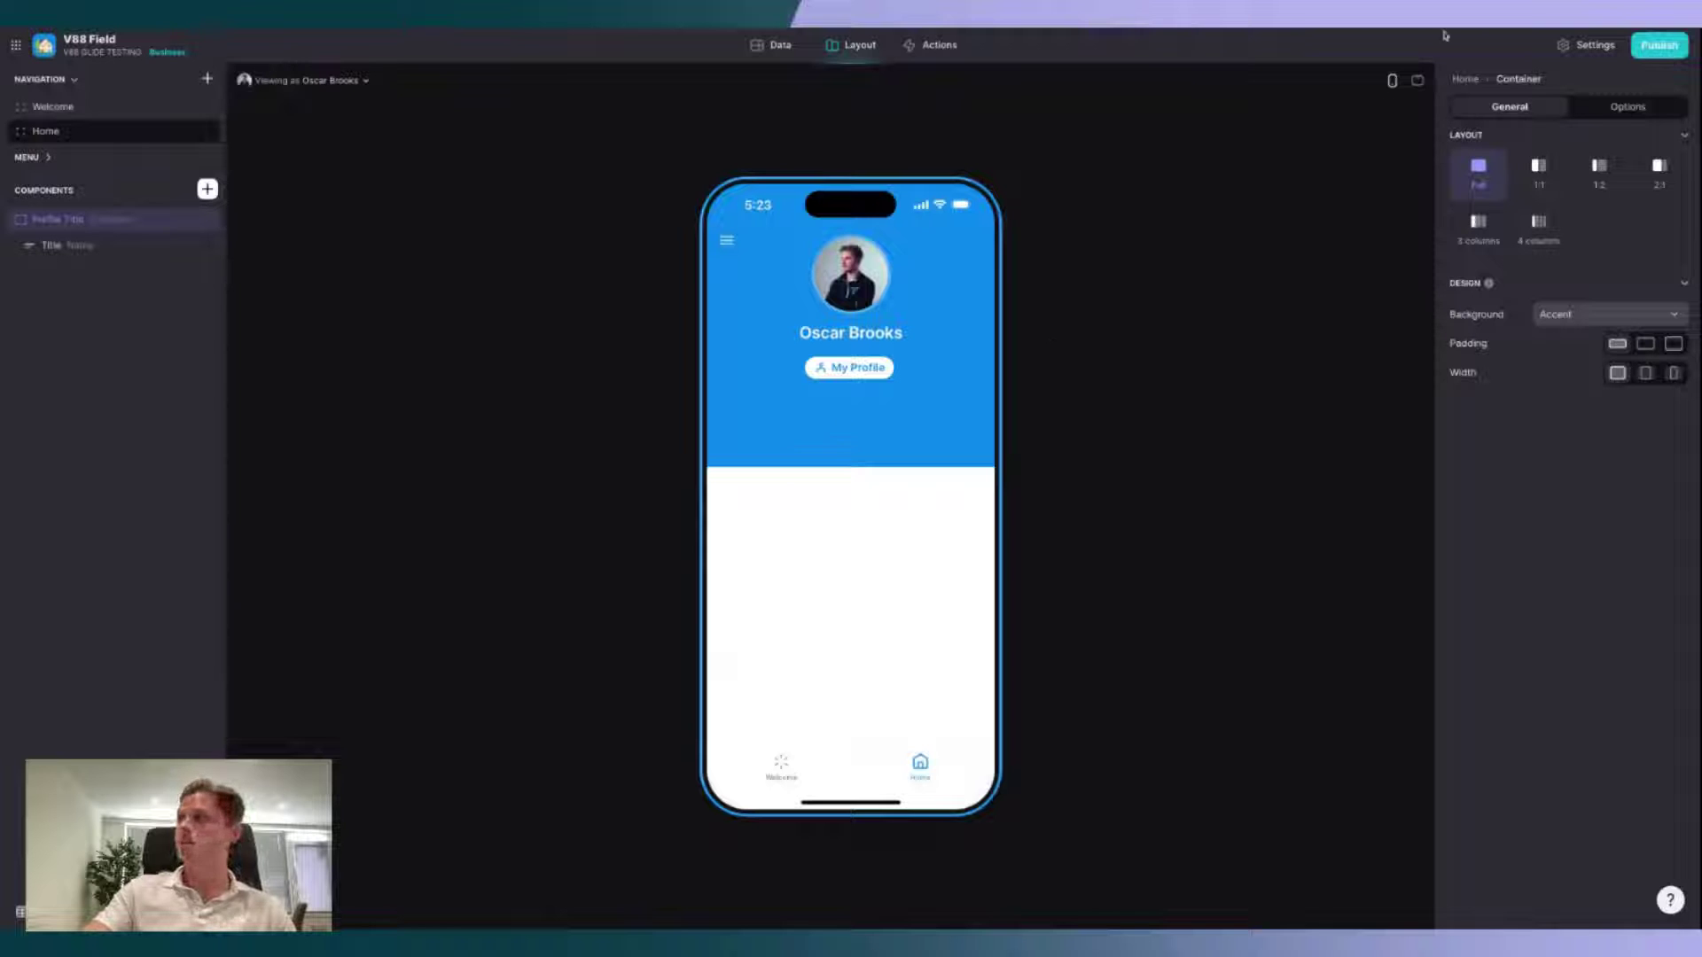
pyautogui.click(1419, 81)
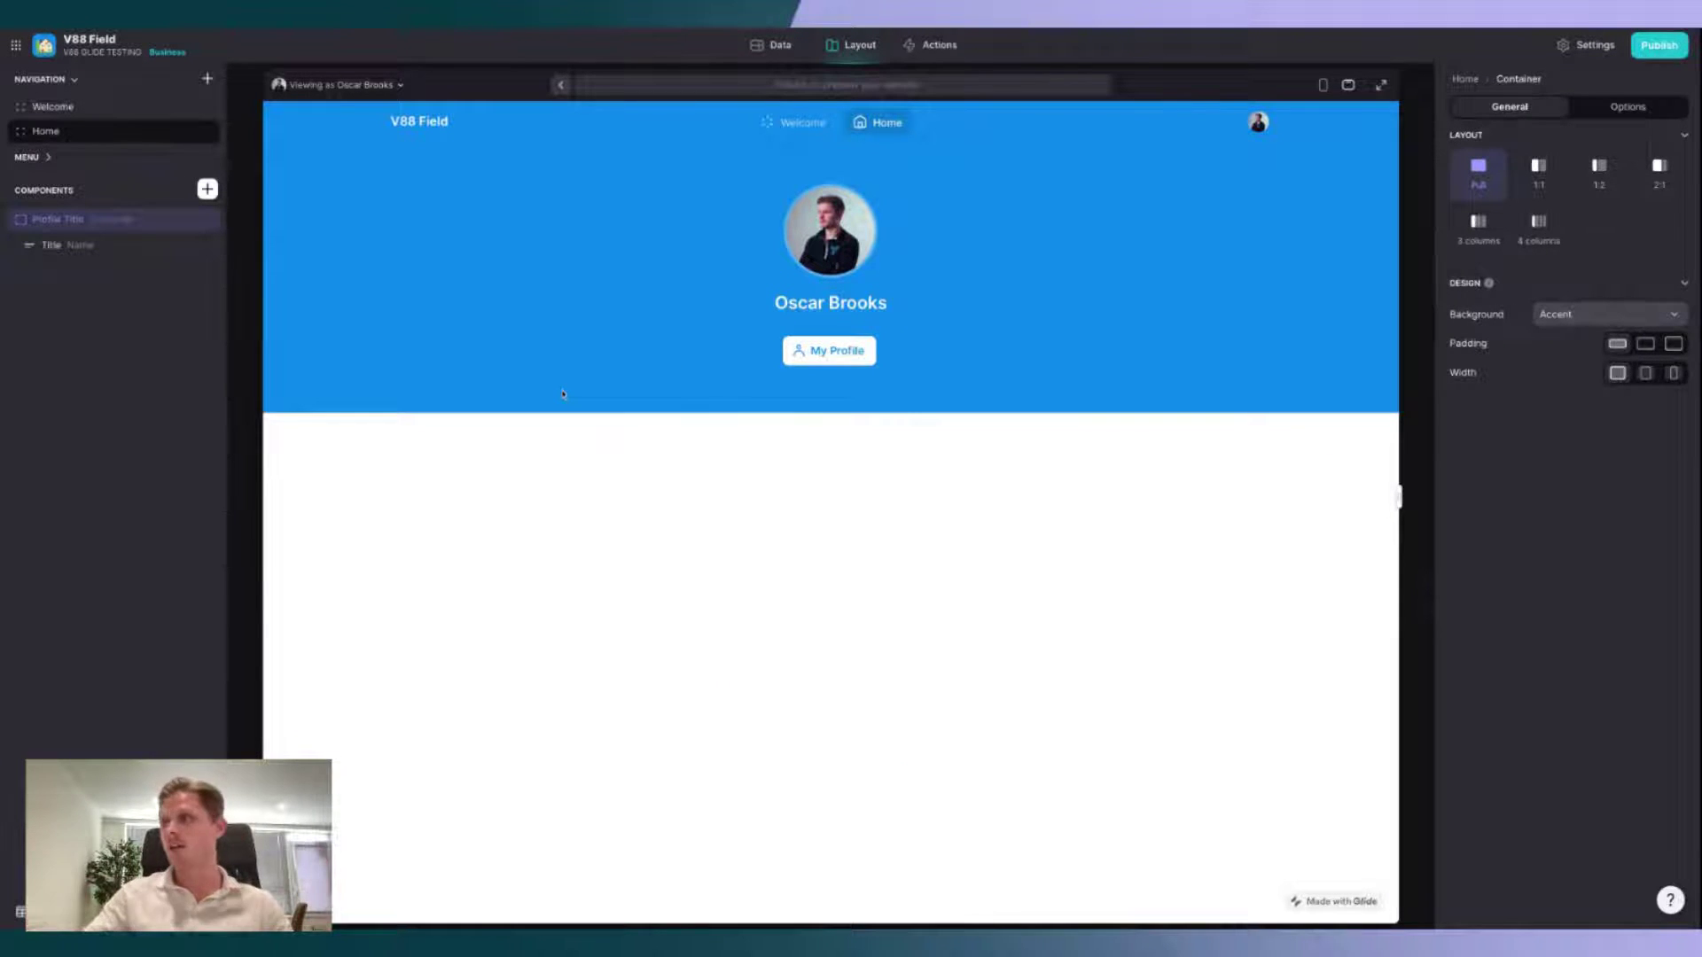
pyautogui.click(1322, 84)
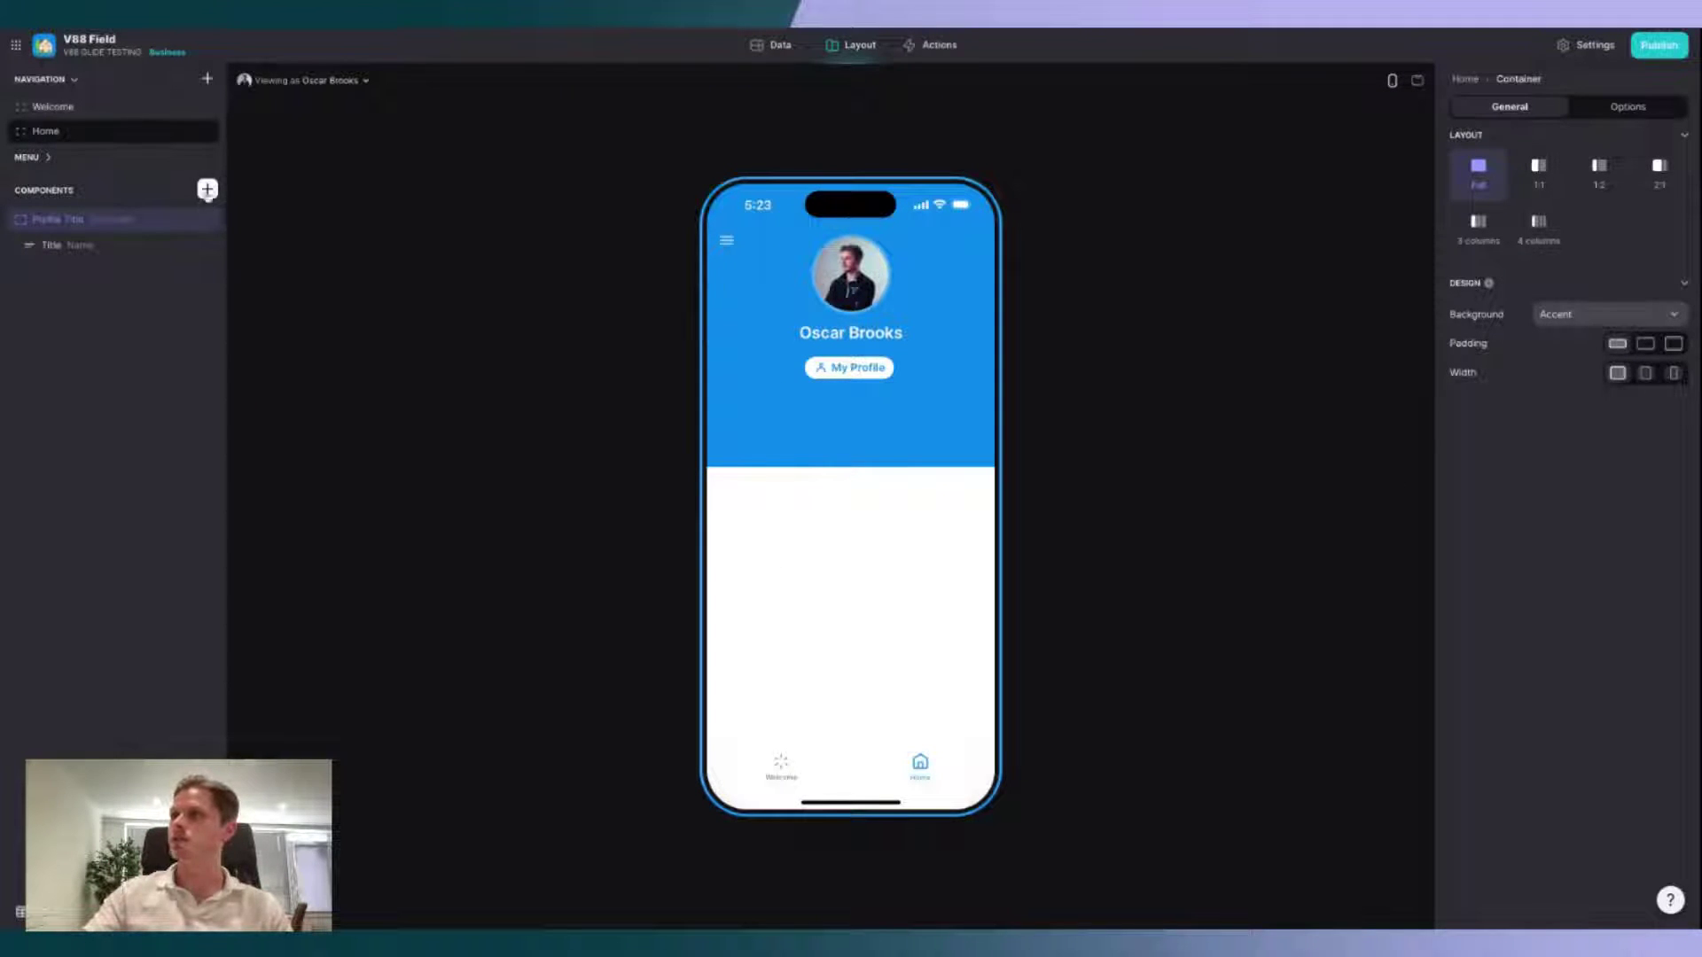
# Step: Insert a Hint below the profile header with the description 'Welcome to the survey app!'
pyautogui.click(207, 189)
pyautogui.write('hint')
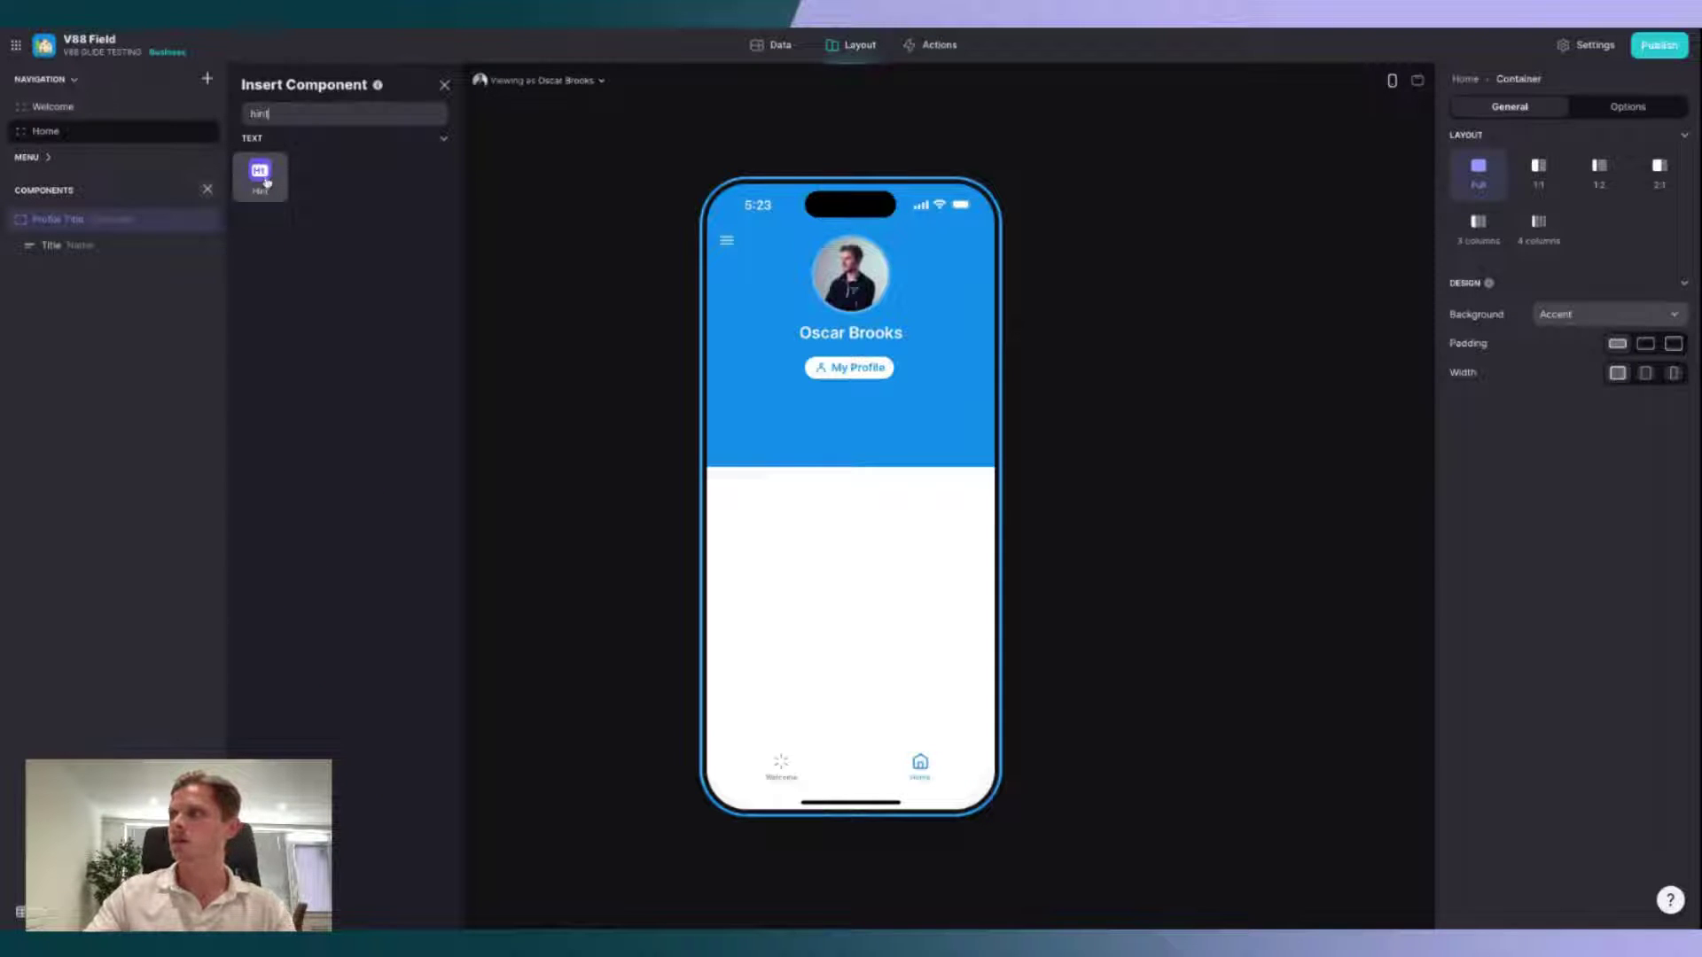
pyautogui.click(266, 181)
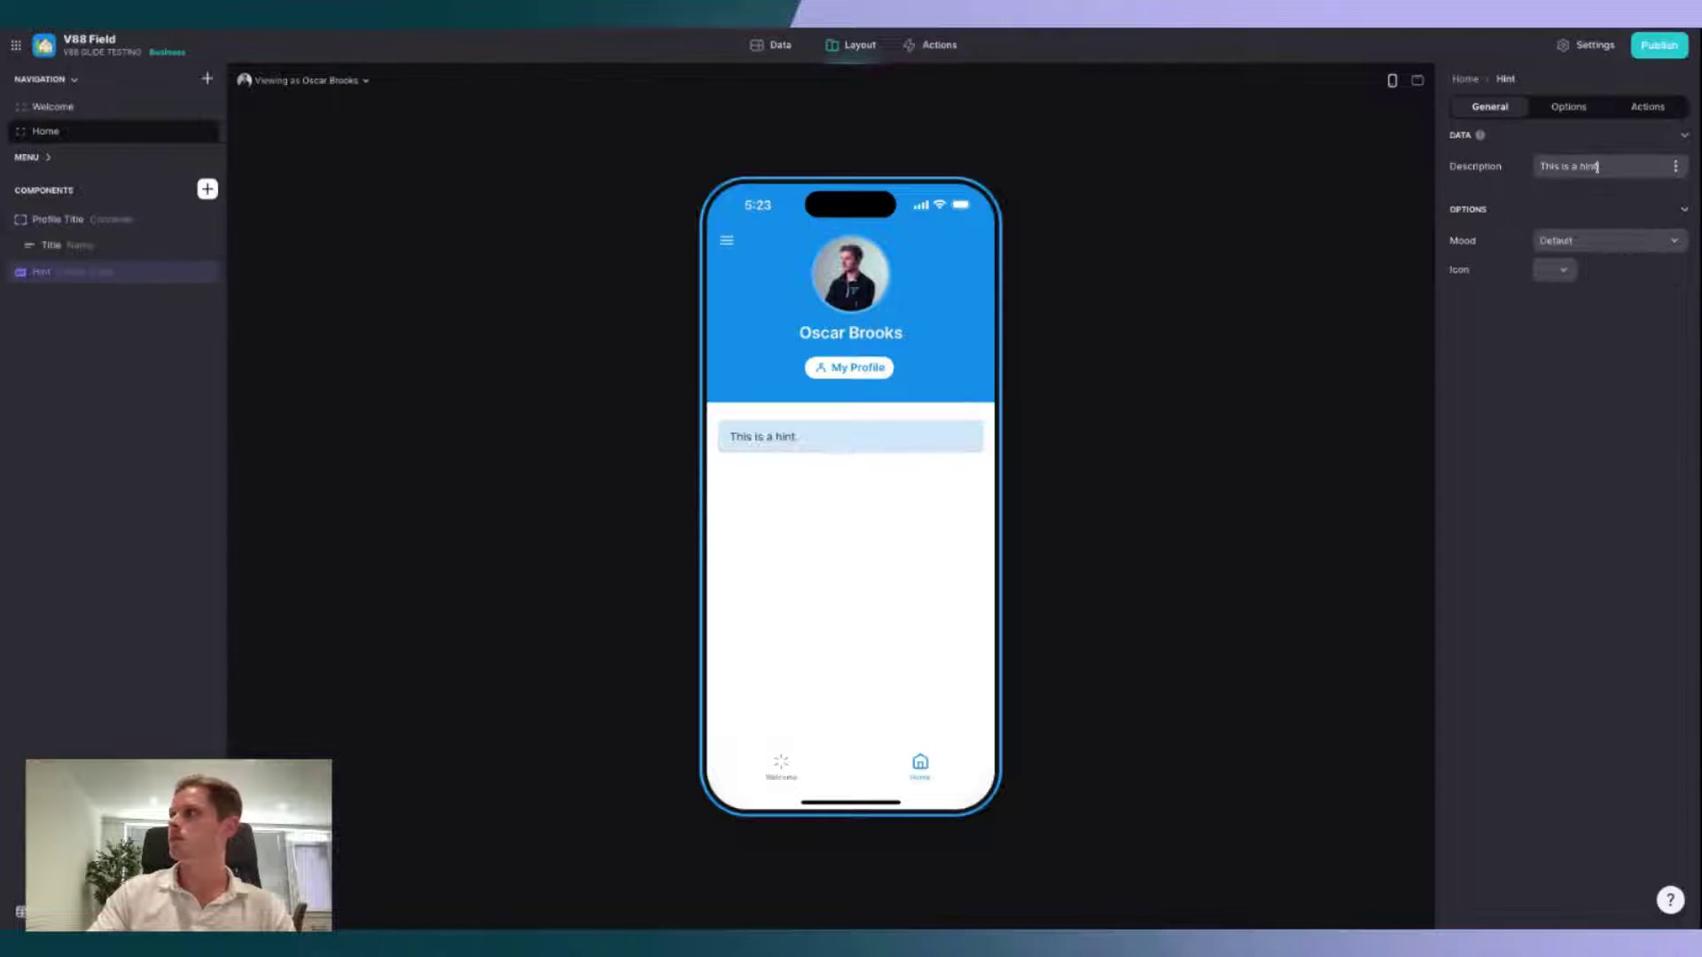
pyautogui.write('Welcome to the survey app!')
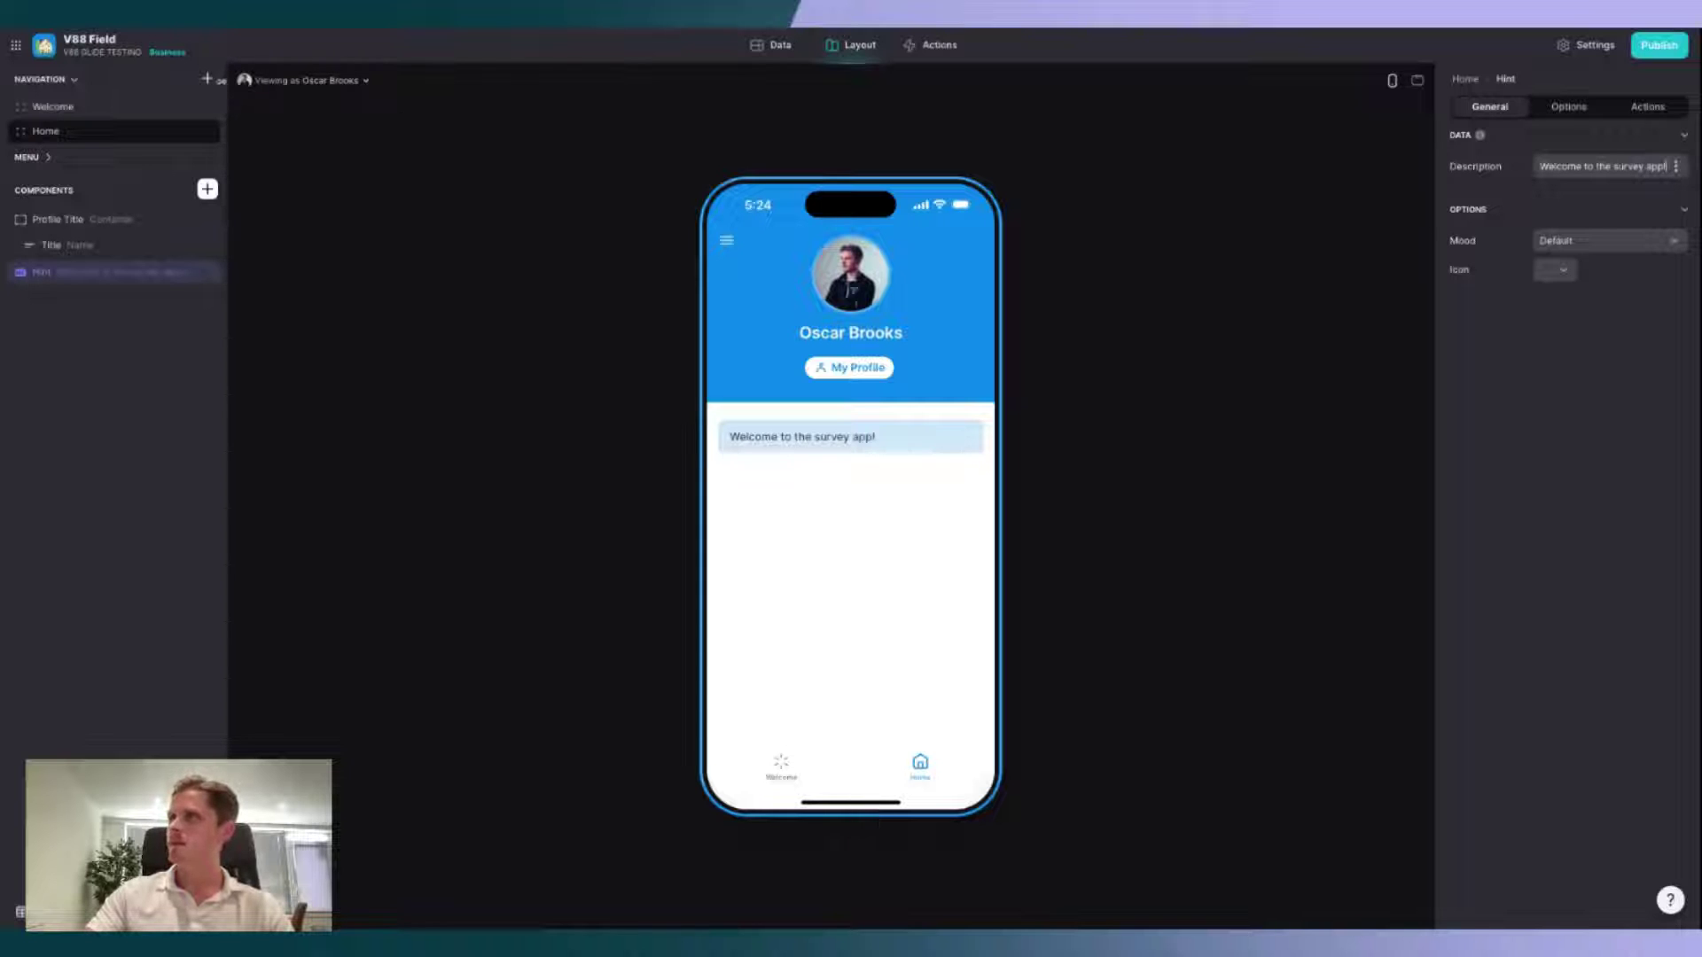
pyautogui.click(209, 79)
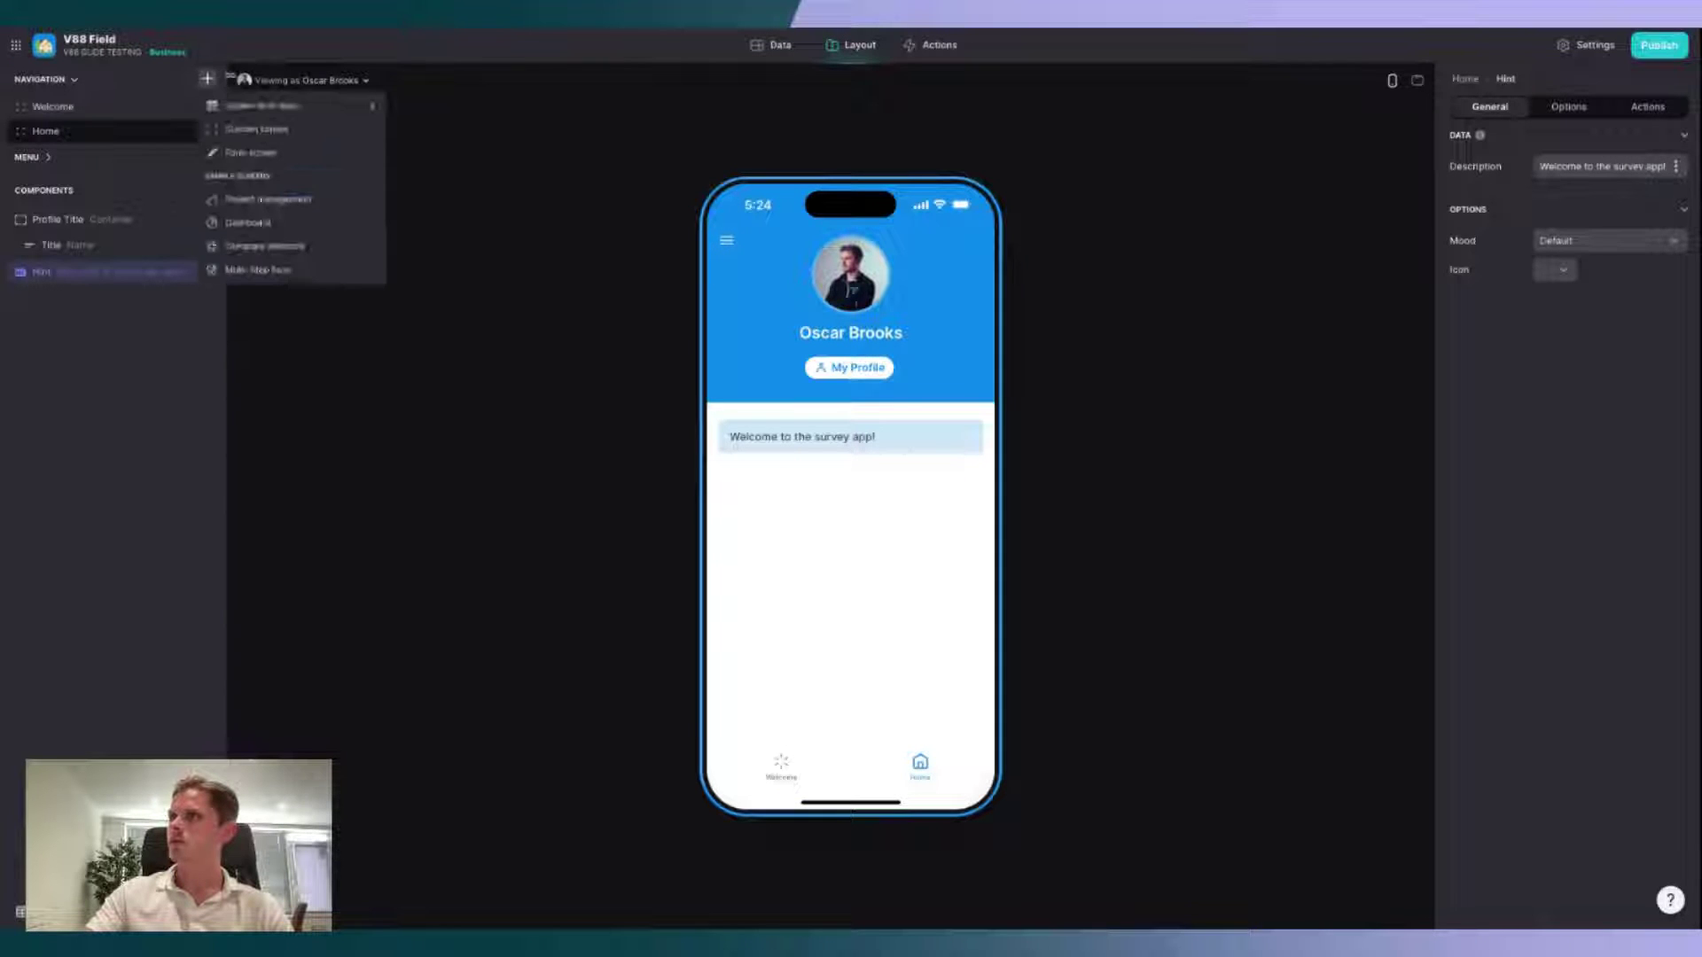
# Step: Add a custom screen sourced from FIELD - Globals and label it 'My Submissions'
pyautogui.click(294, 131)
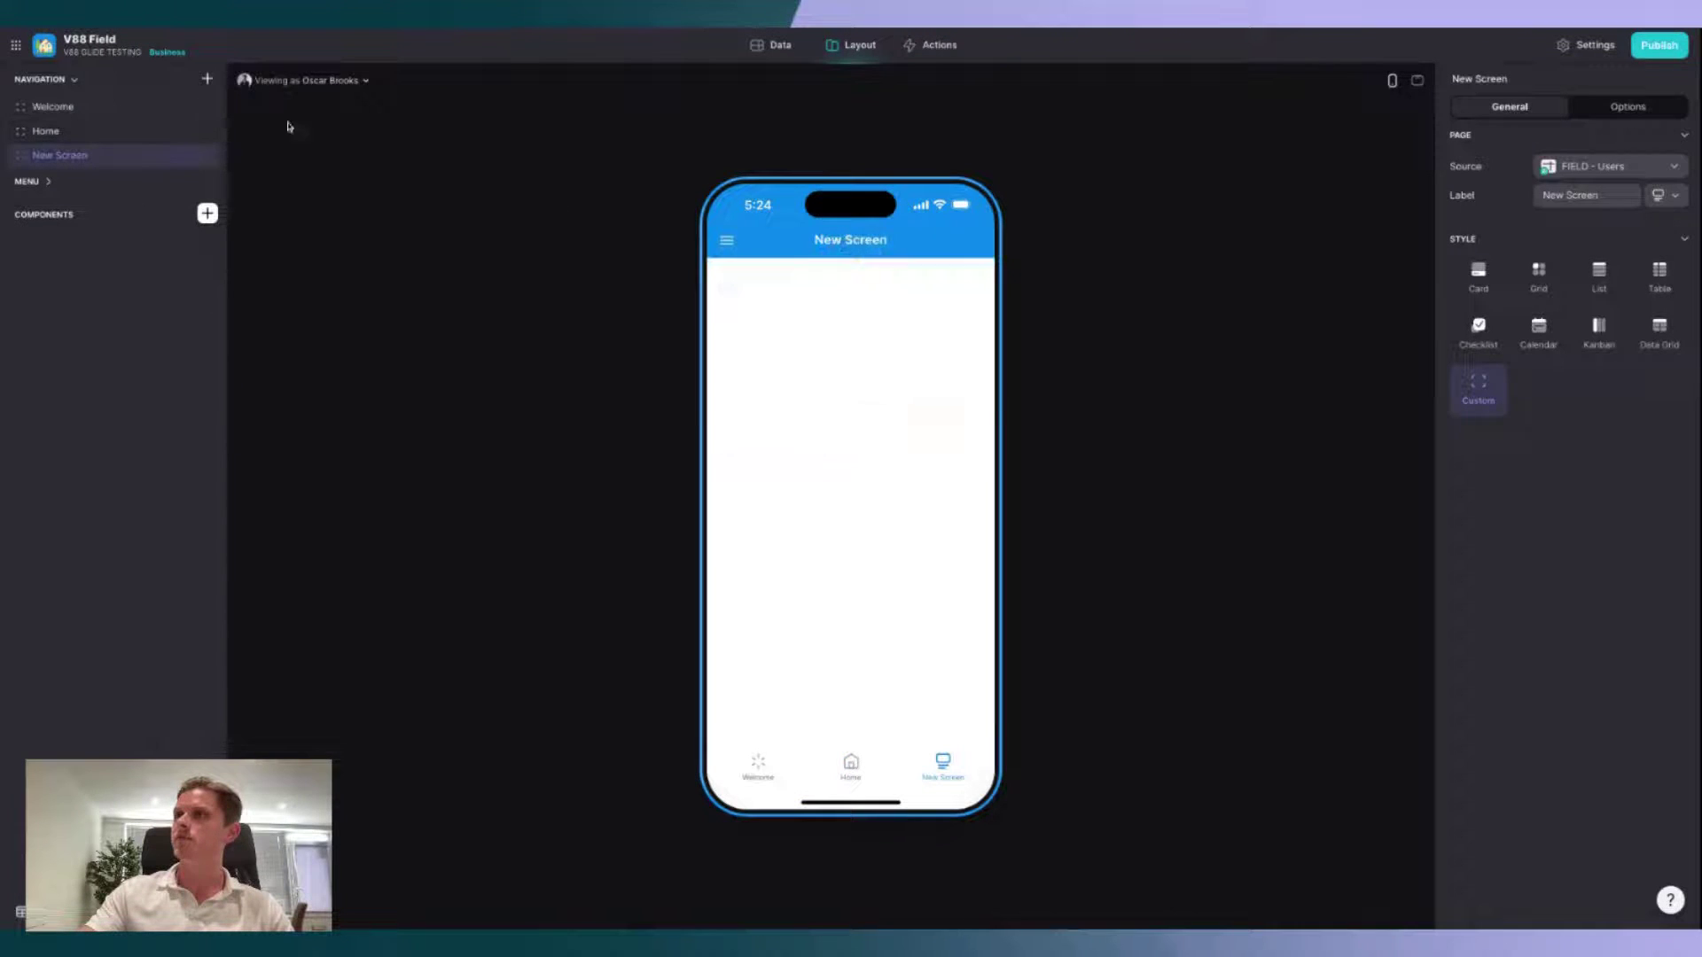
pyautogui.click(1619, 169)
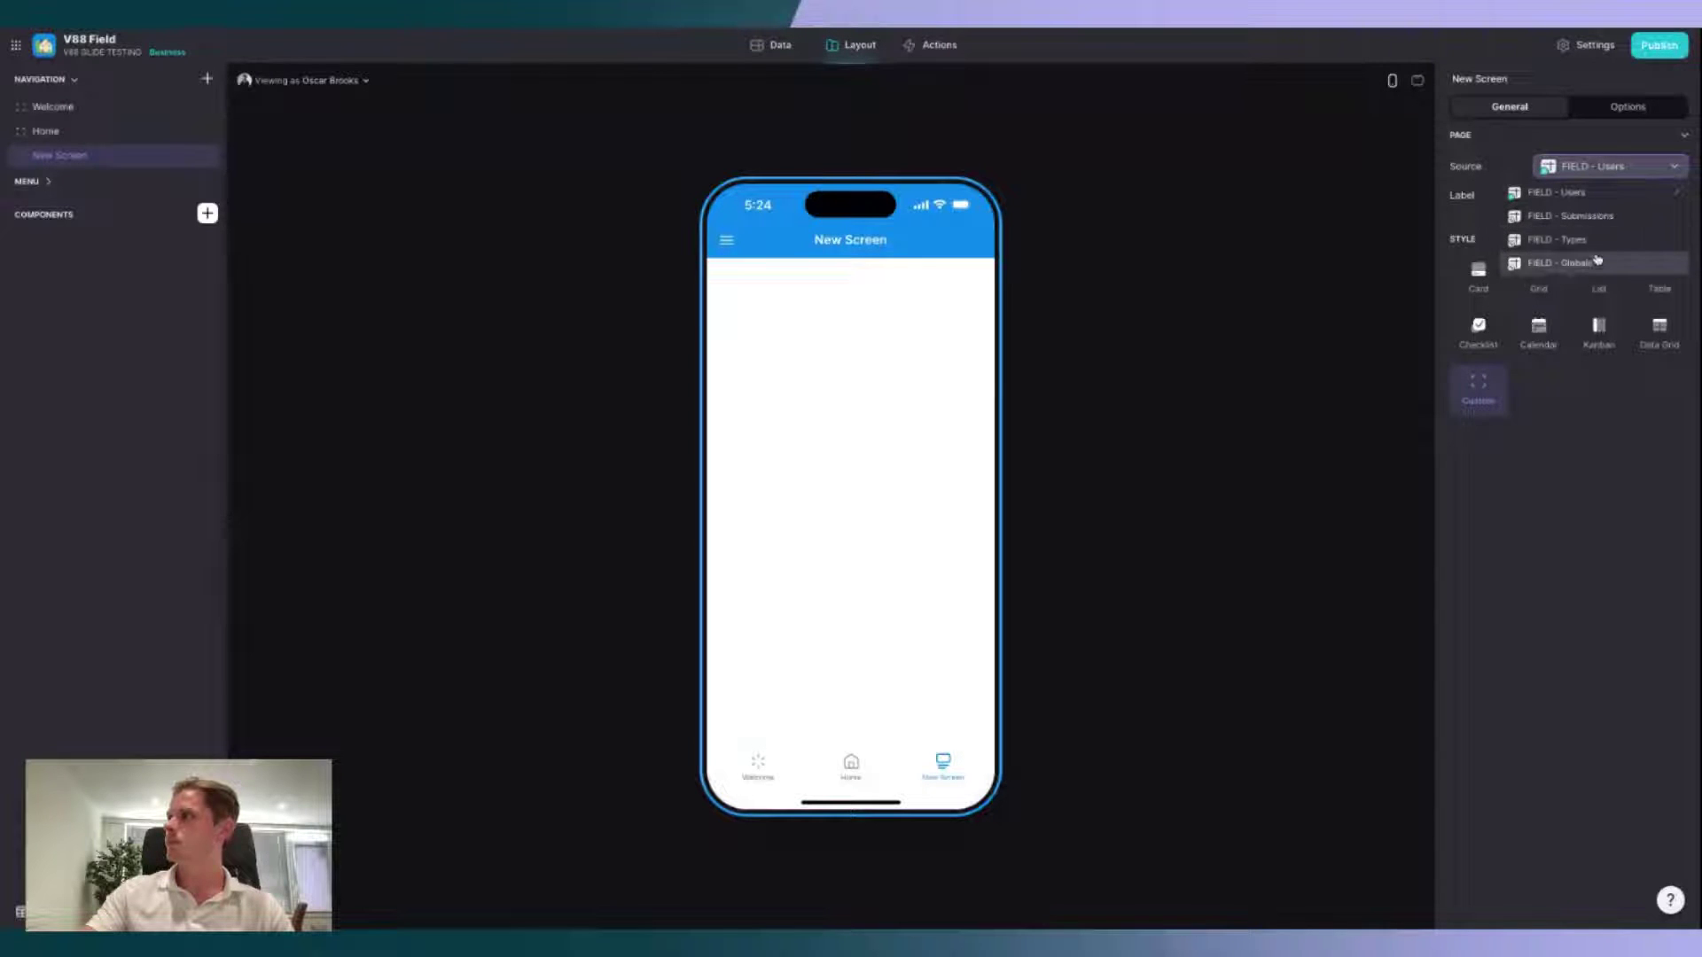
pyautogui.click(1591, 264)
pyautogui.tripleClick(1603, 199)
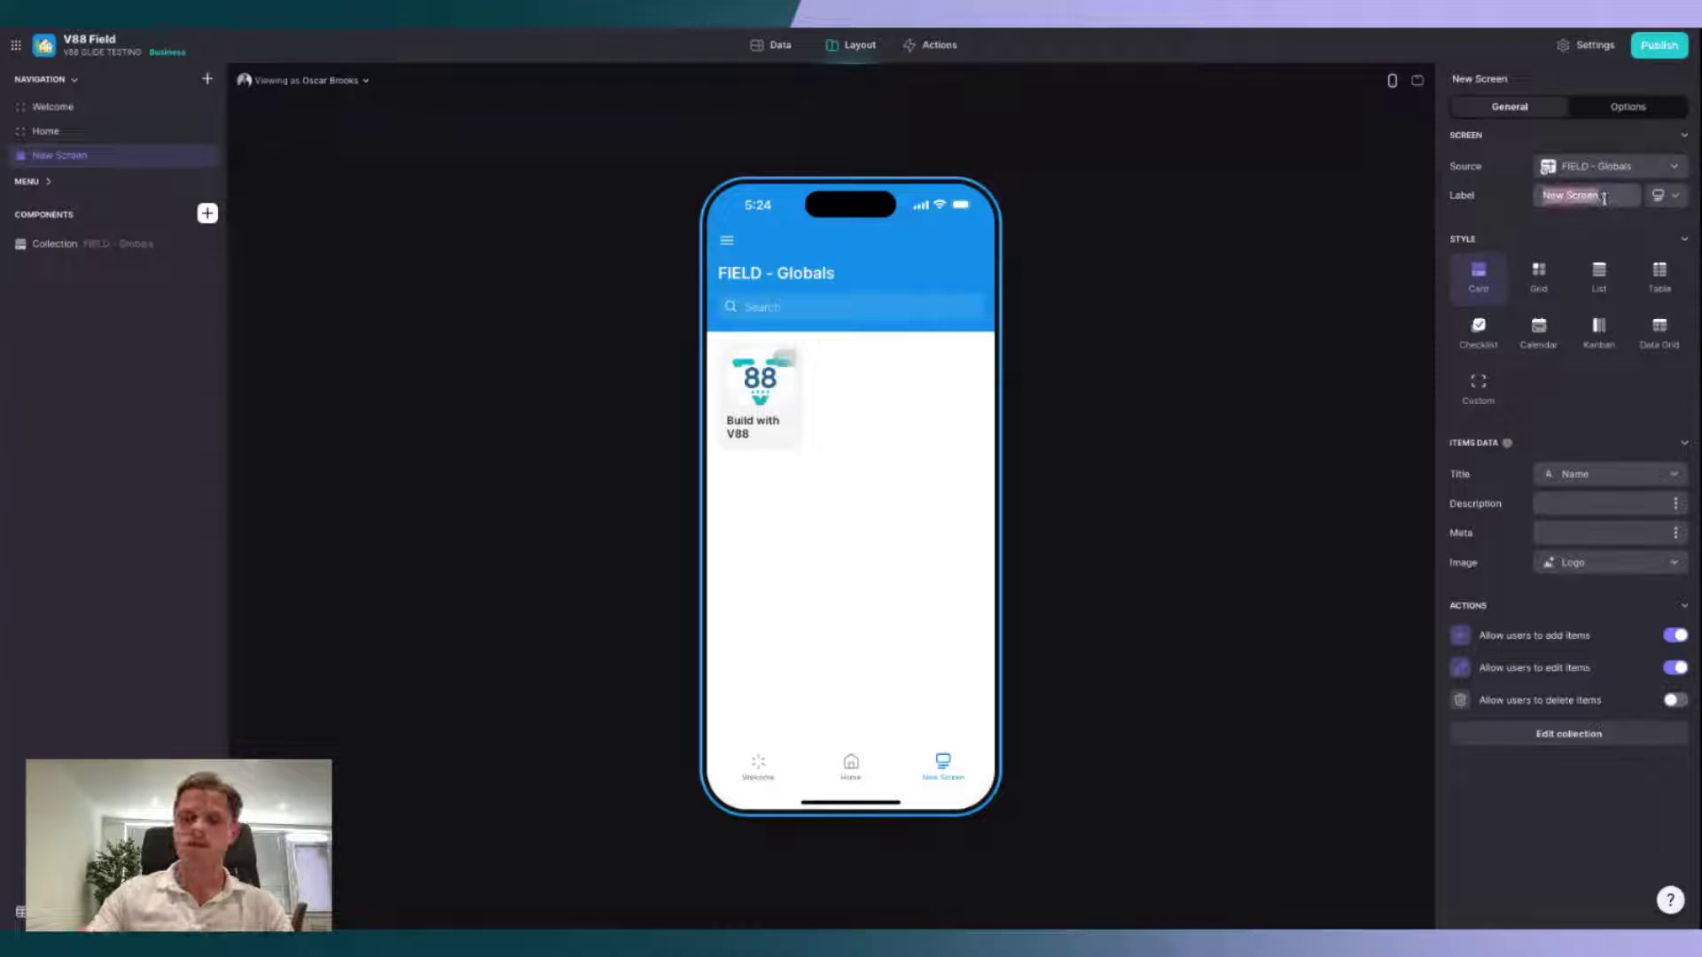
pyautogui.write('My Submissions')
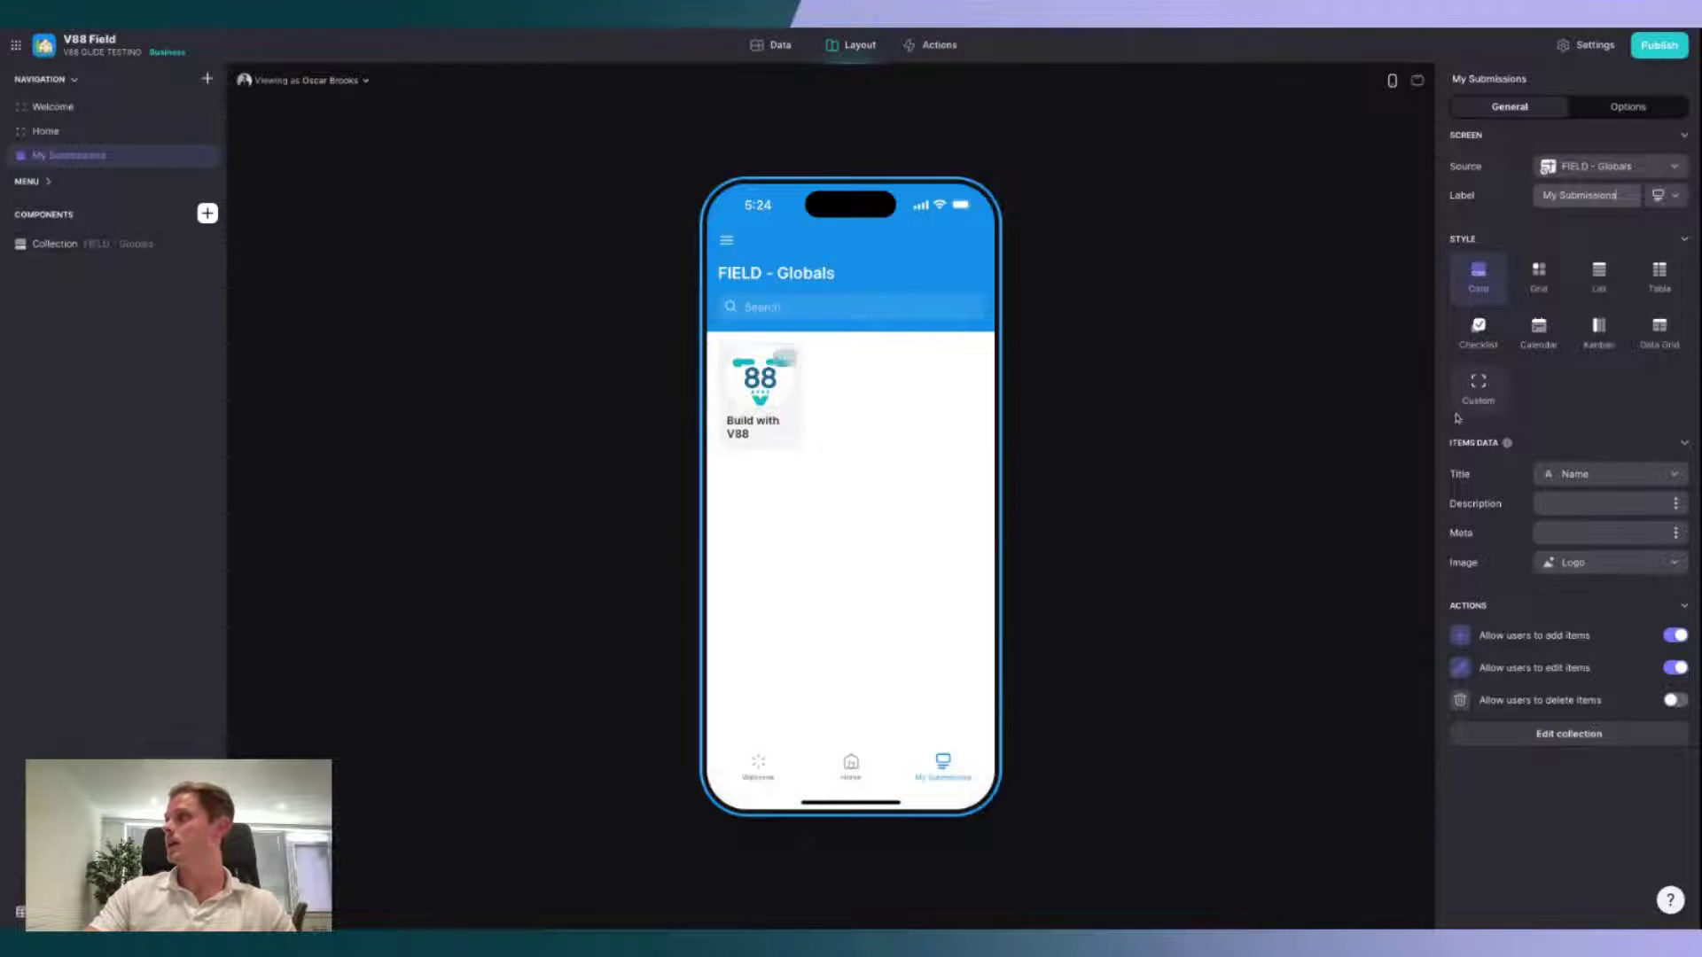
# Step: Switch My Submissions to Custom style, delete its leftover Collection, and return to Home
pyautogui.click(1480, 390)
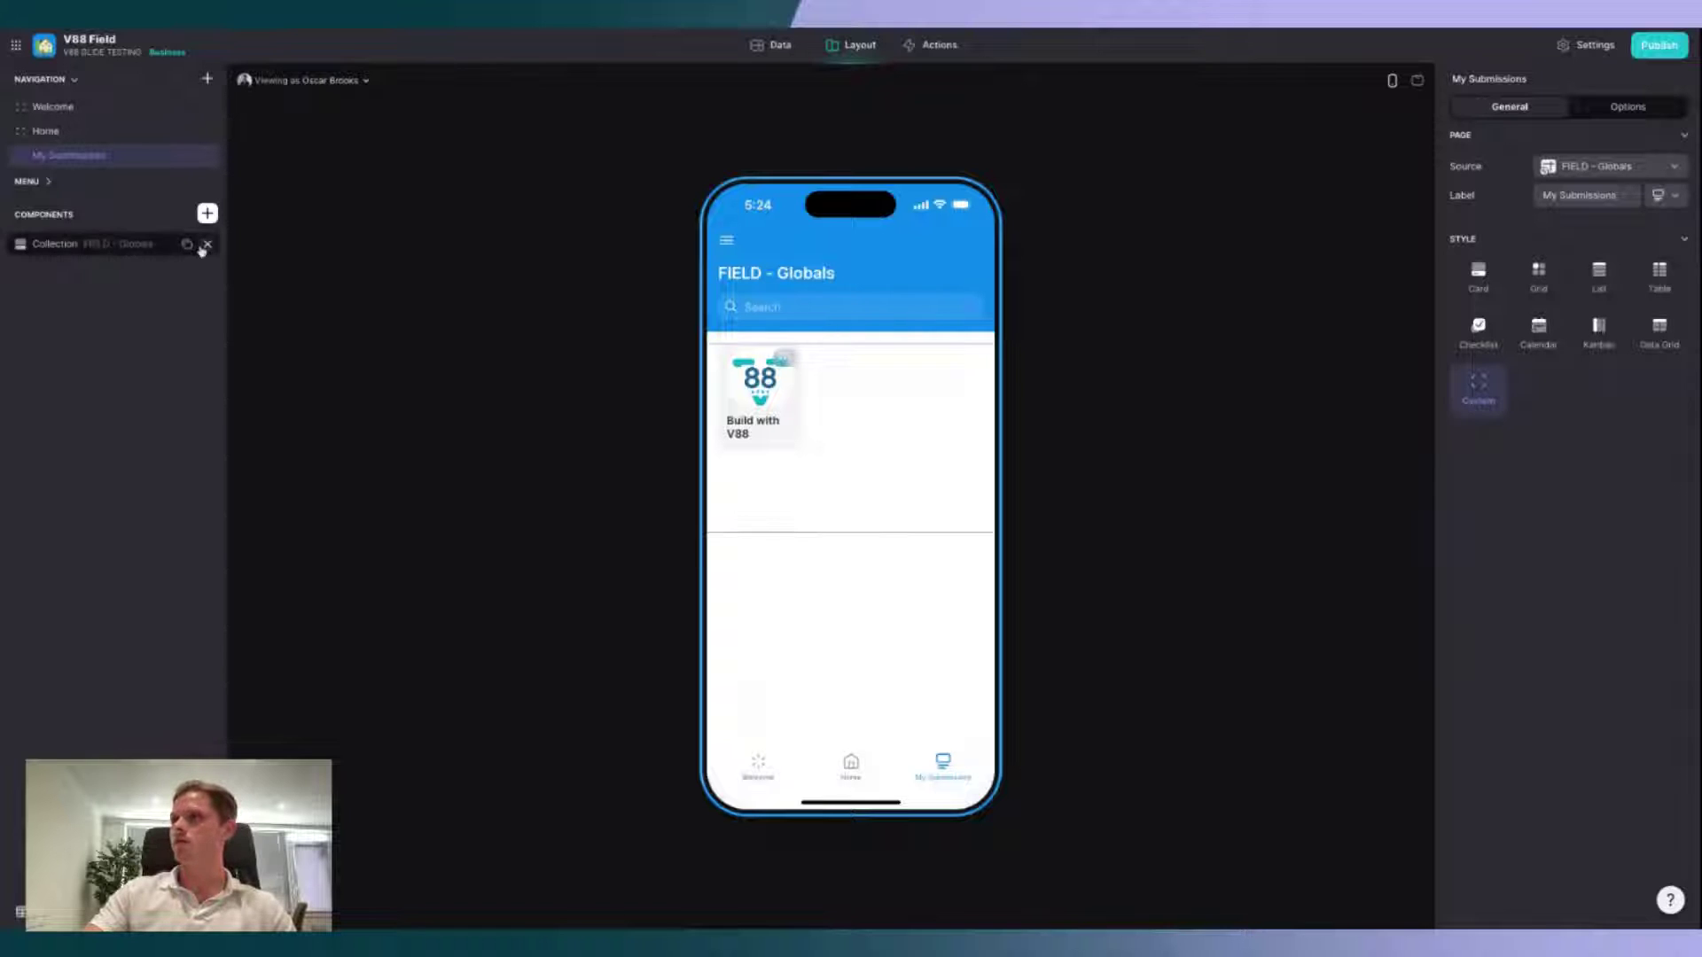
pyautogui.click(216, 246)
pyautogui.click(102, 133)
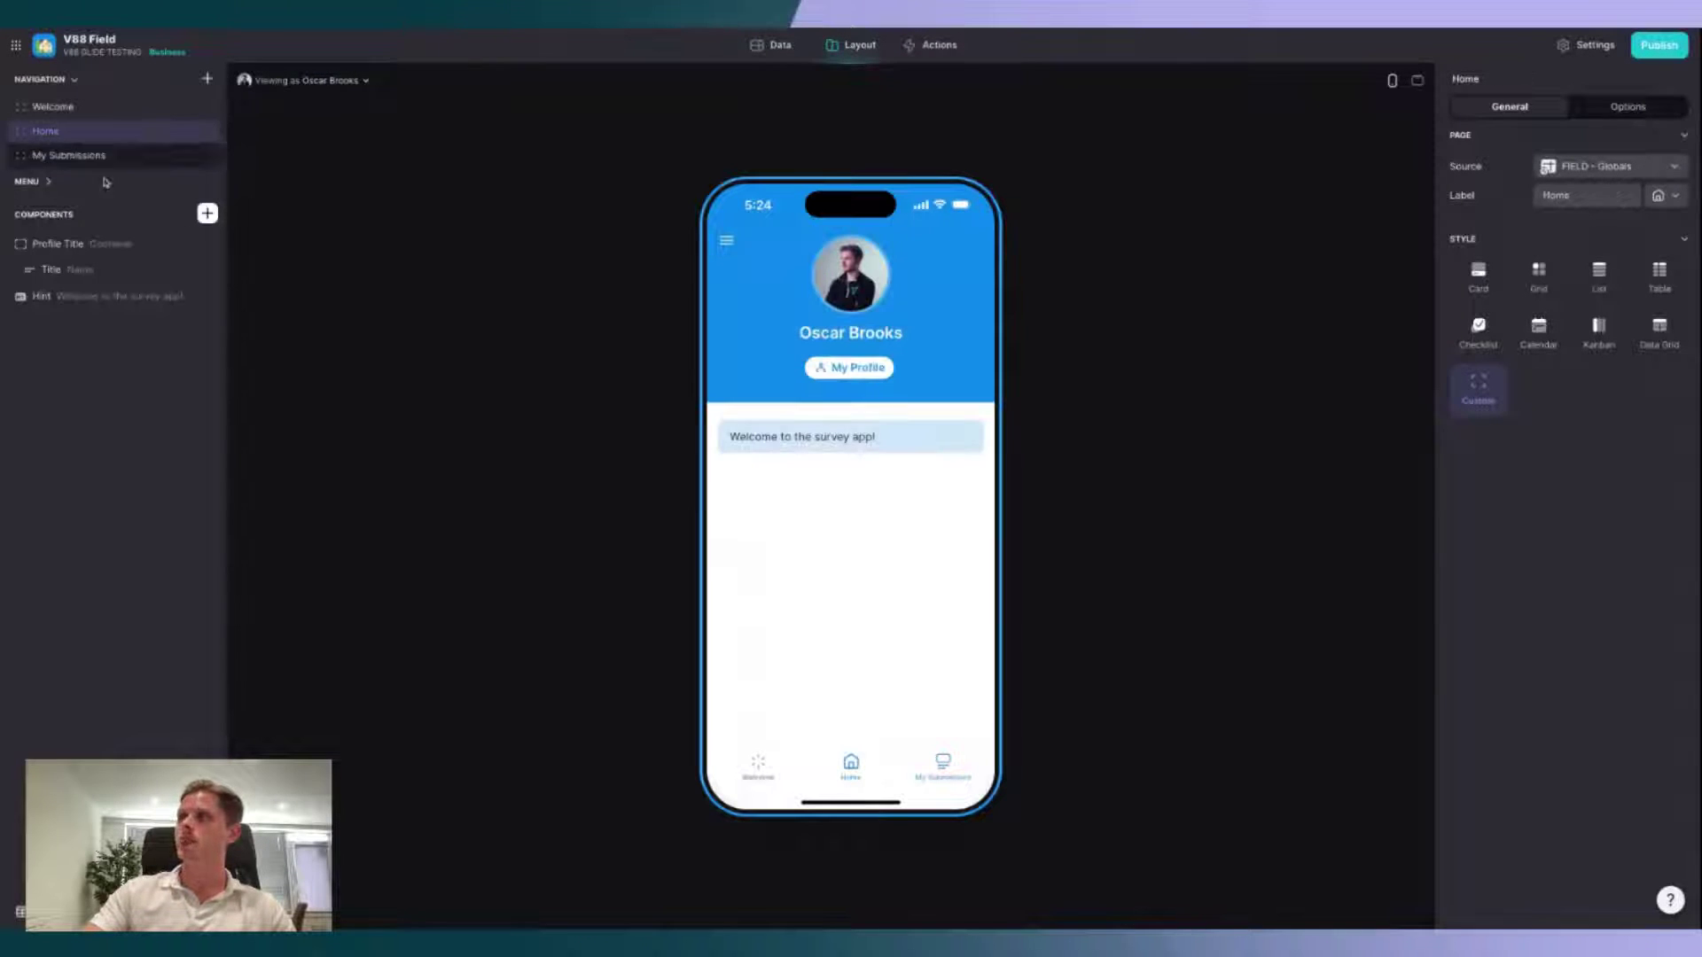
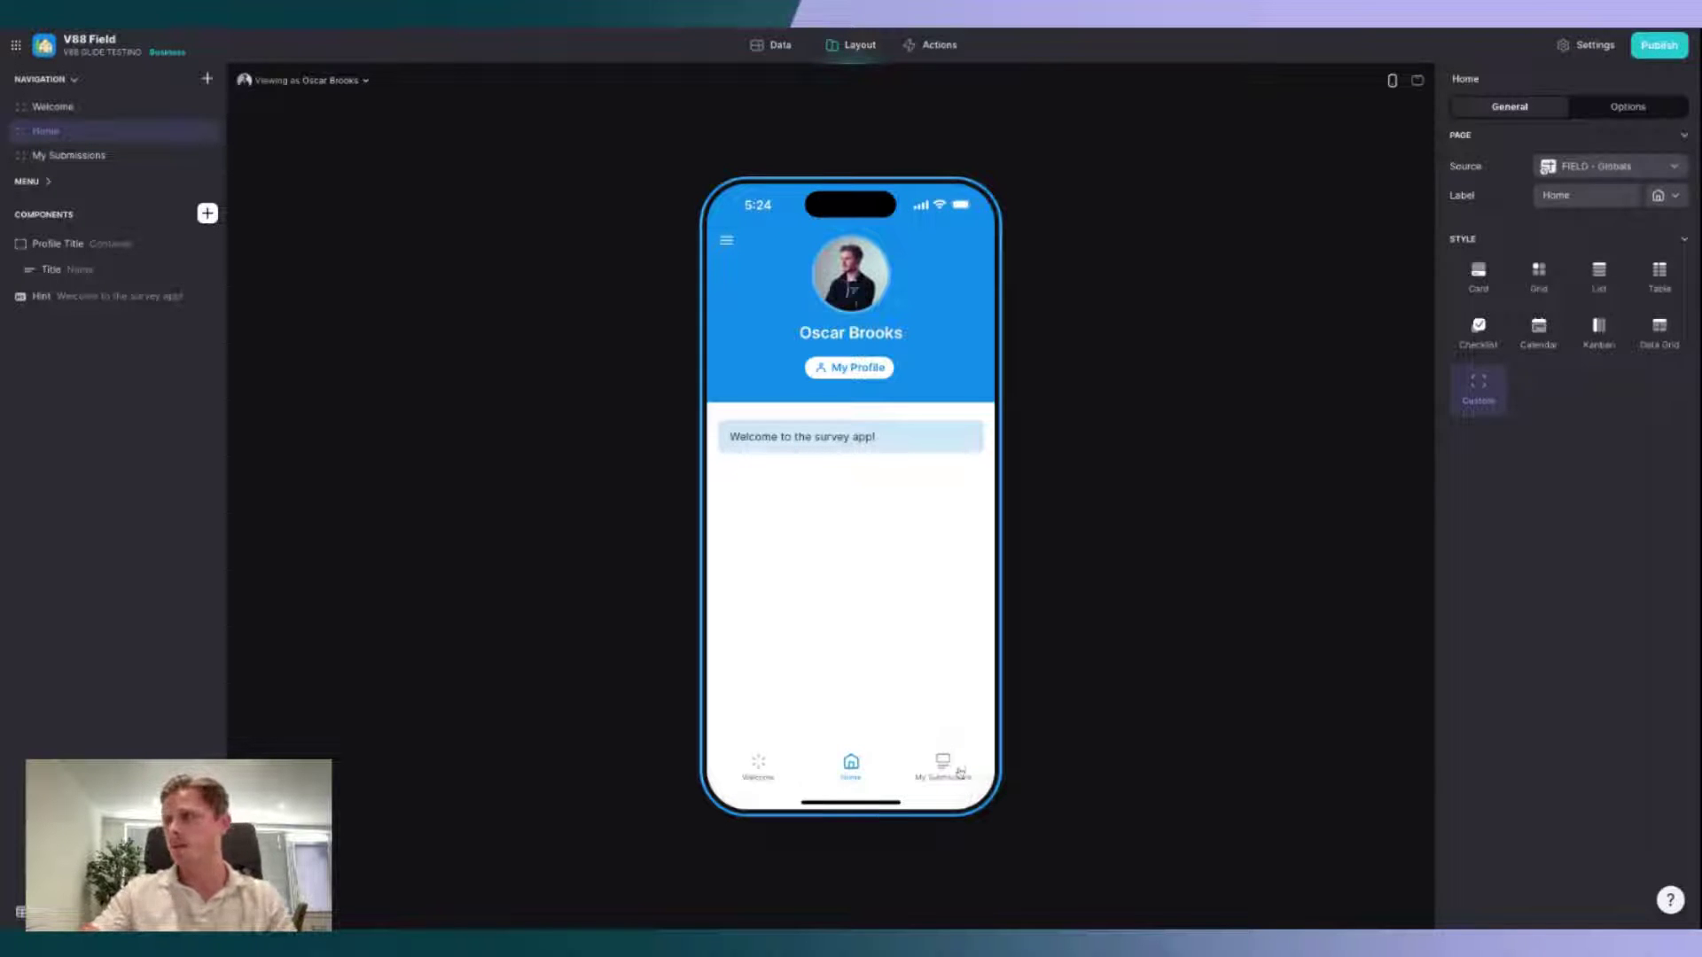
# Step: Give the My Submissions tab a lightning-bolt icon, then return to the Home page's profile header
pyautogui.click(943, 767)
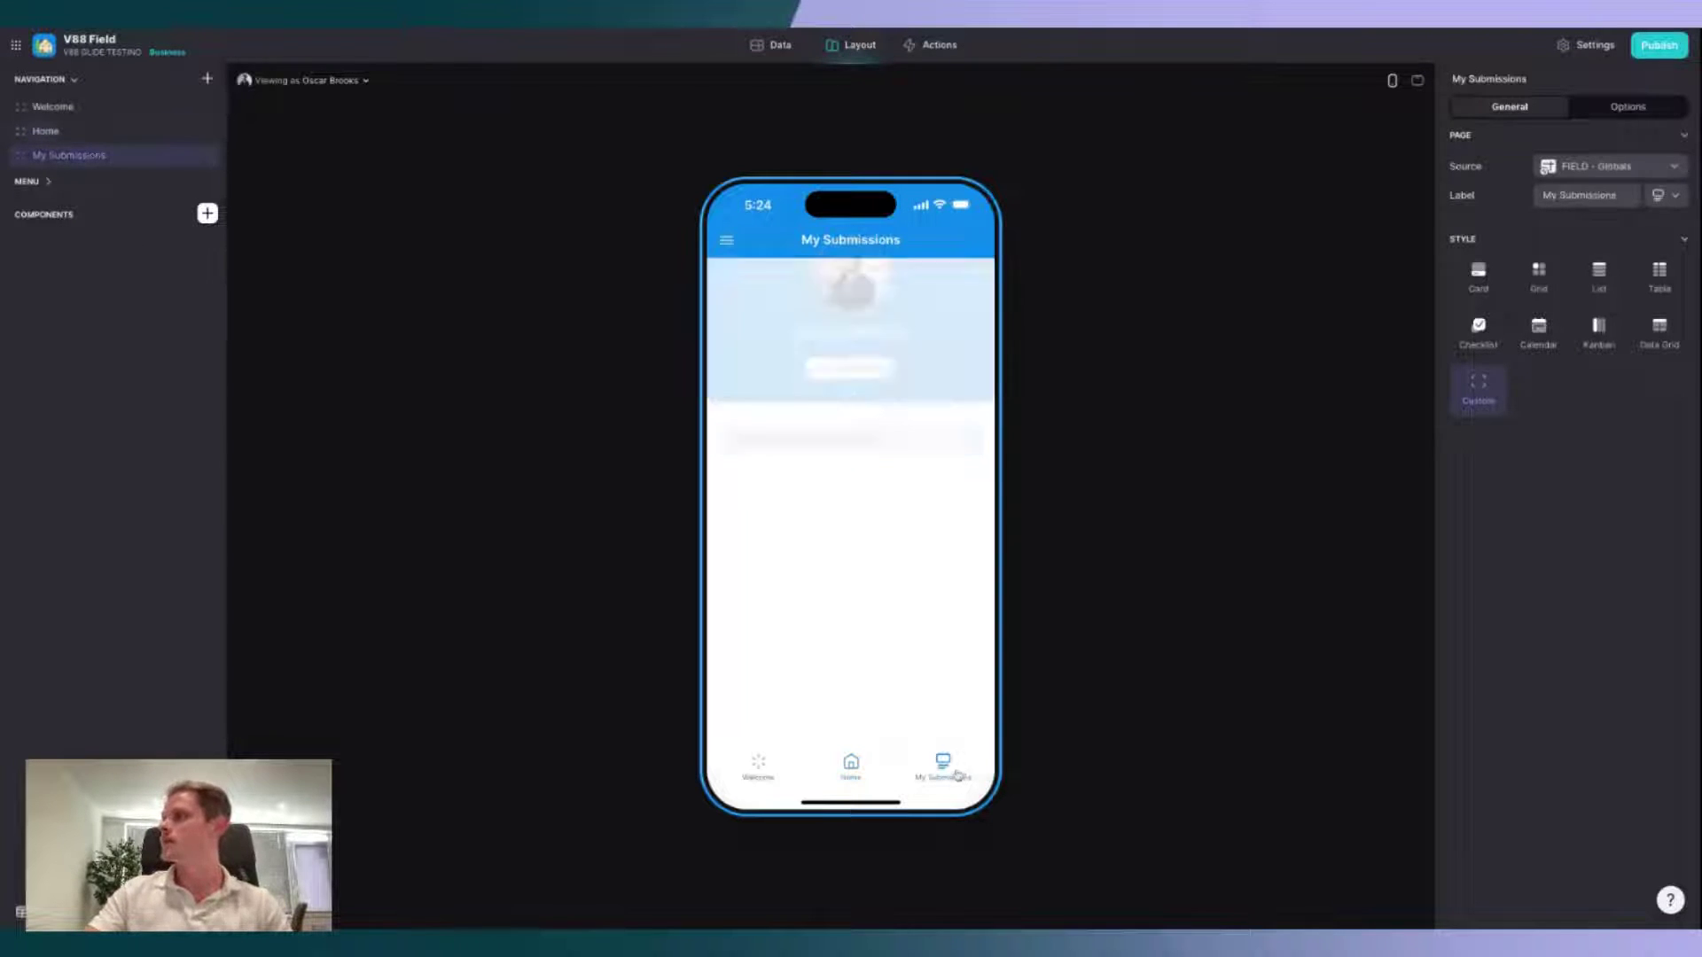
pyautogui.click(1660, 196)
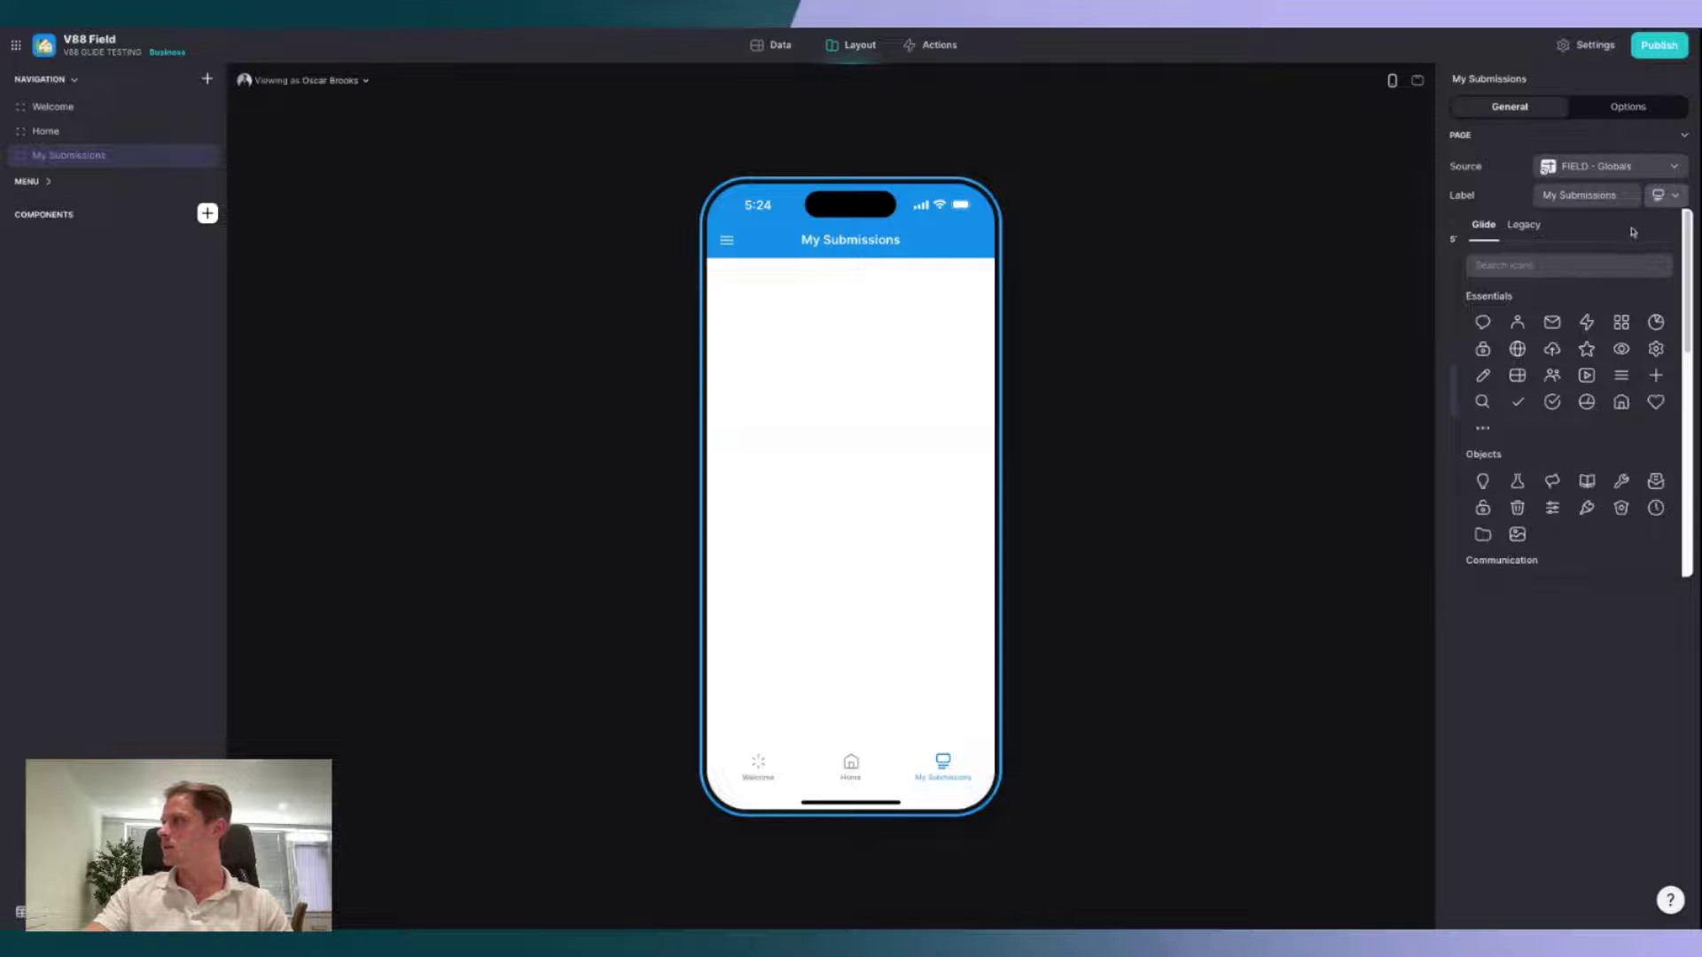
pyautogui.click(1590, 324)
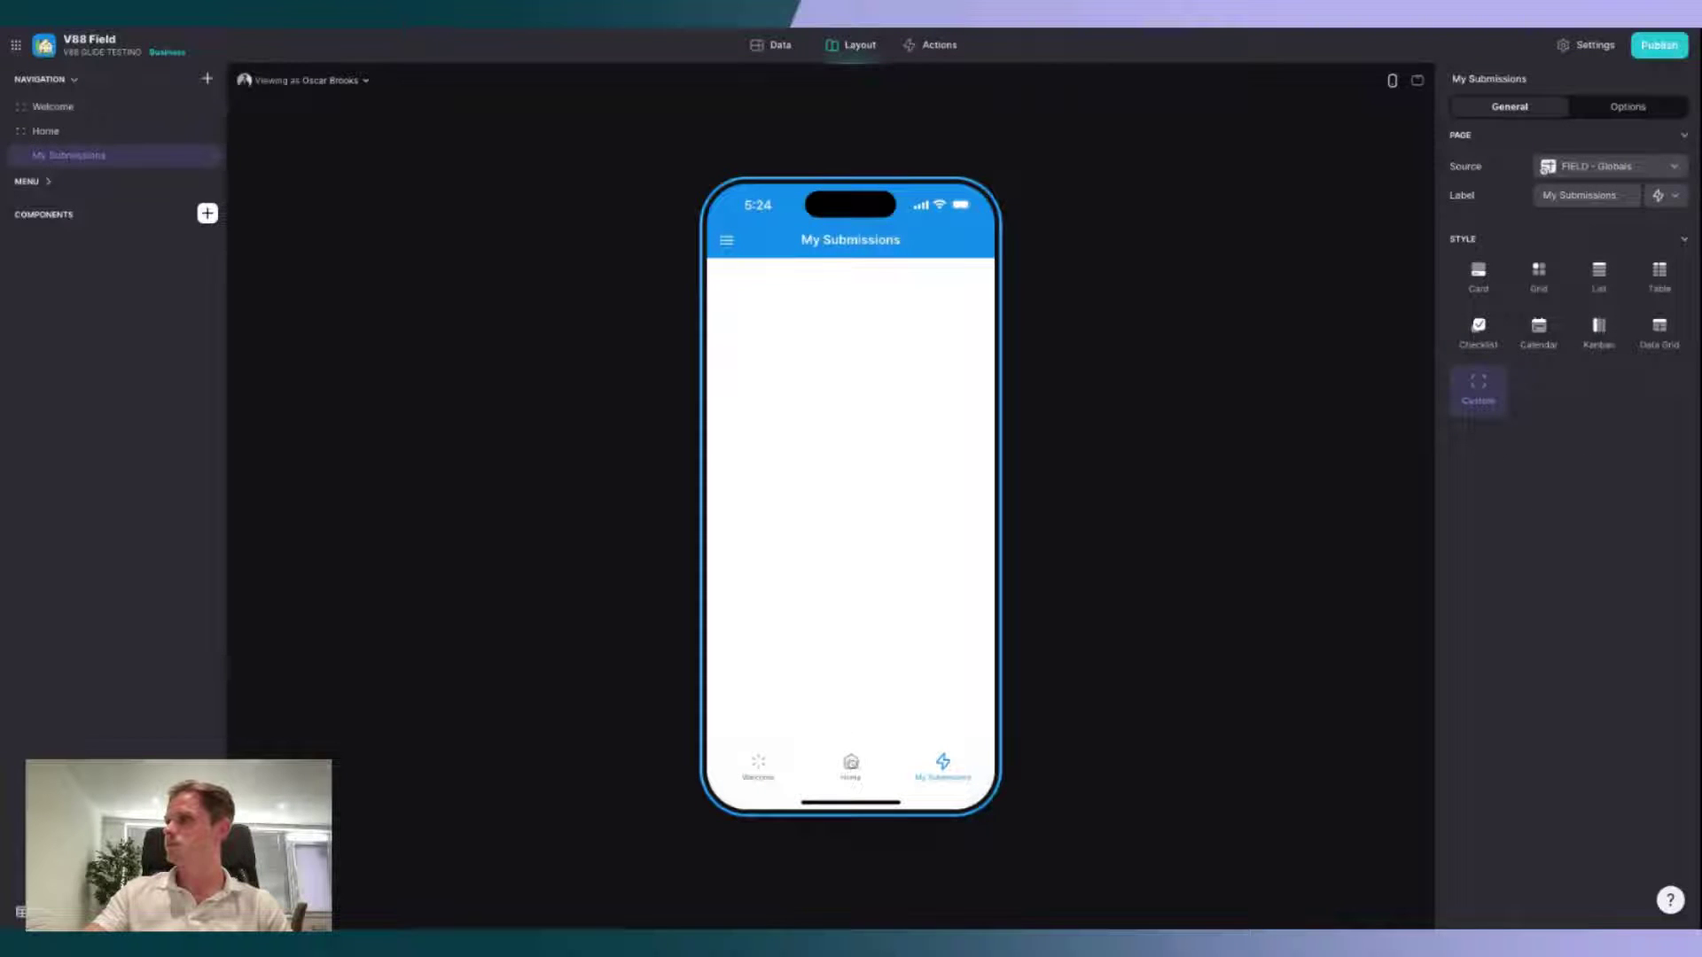
pyautogui.click(851, 764)
pyautogui.rightClick(83, 253)
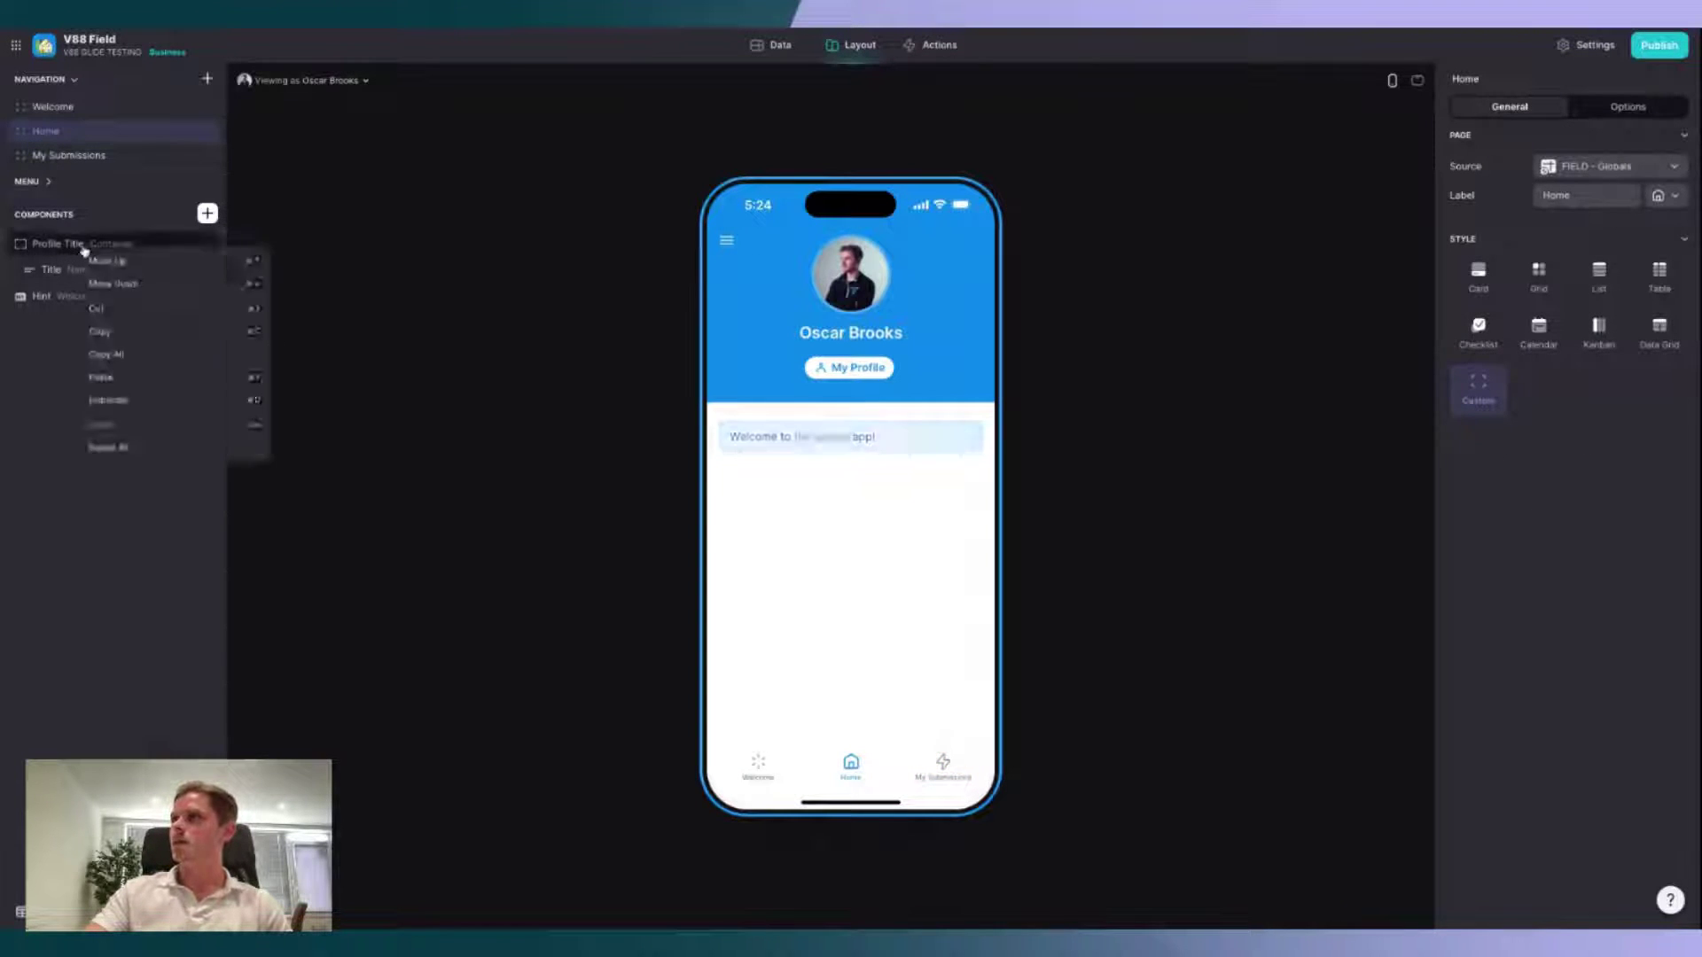
# Step: Copy the Home page's Profile Title component and paste it into My Submissions
pyautogui.click(127, 335)
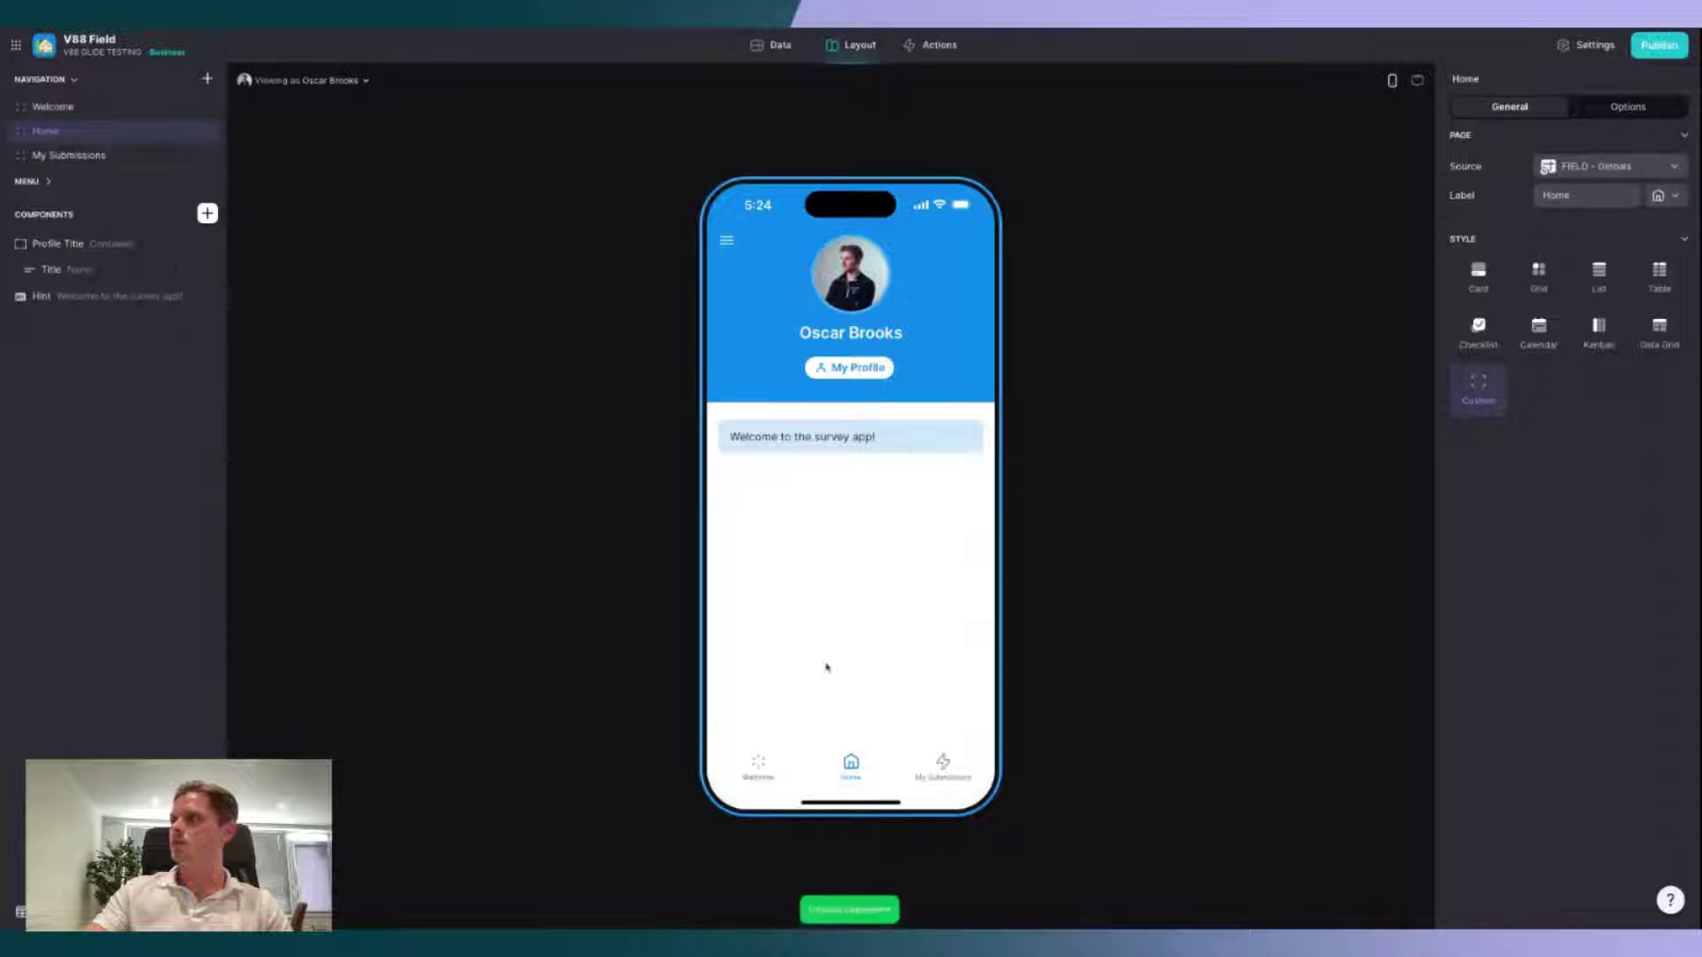
pyautogui.click(941, 768)
pyautogui.hotkey('ctrl', 'v')
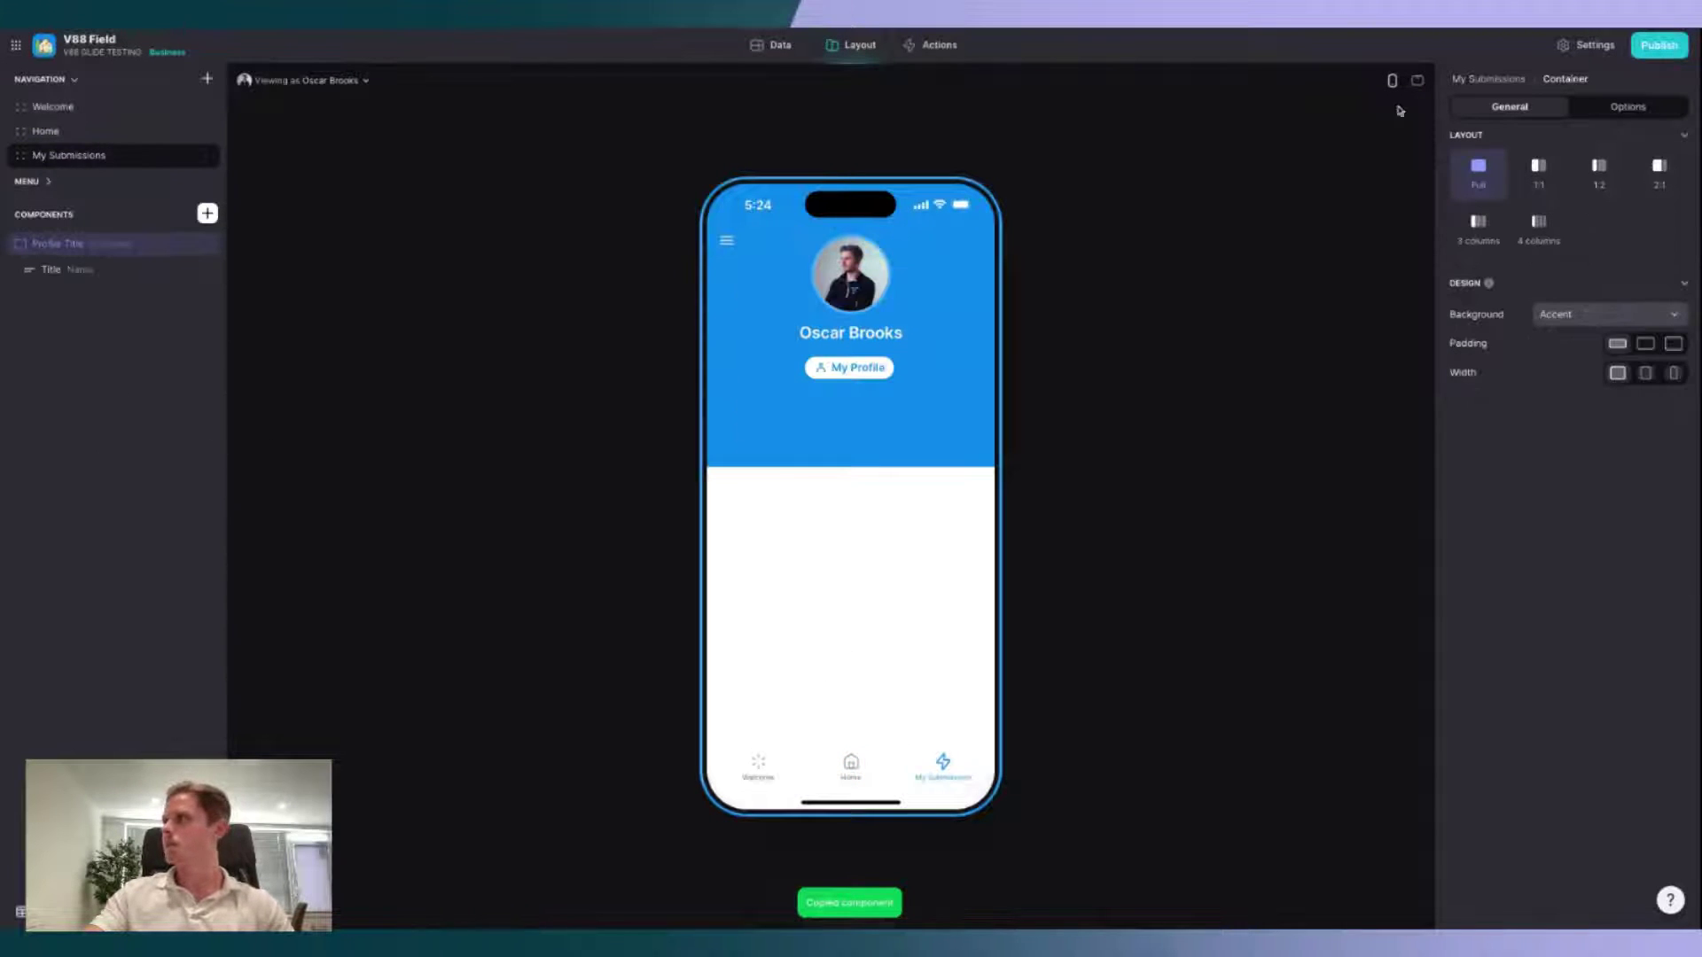
# Step: Set the pasted header's title to custom text 'Build With V88' and its image to Logo
pyautogui.click(89, 269)
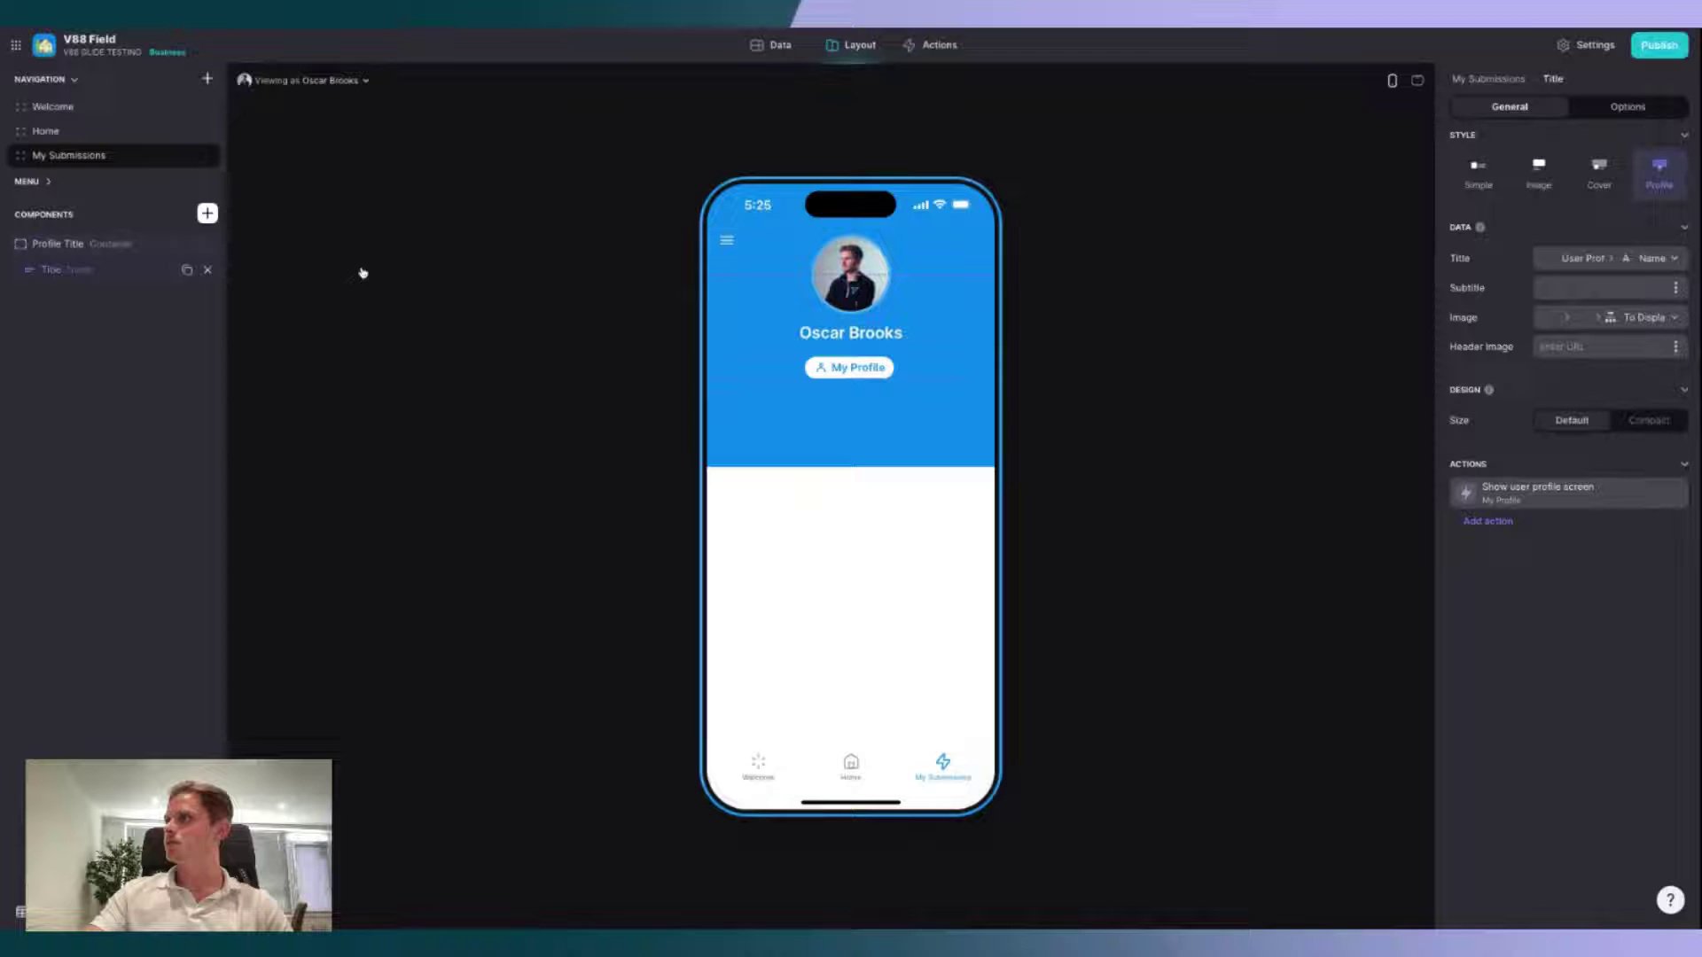
pyautogui.click(1615, 262)
pyautogui.click(1599, 413)
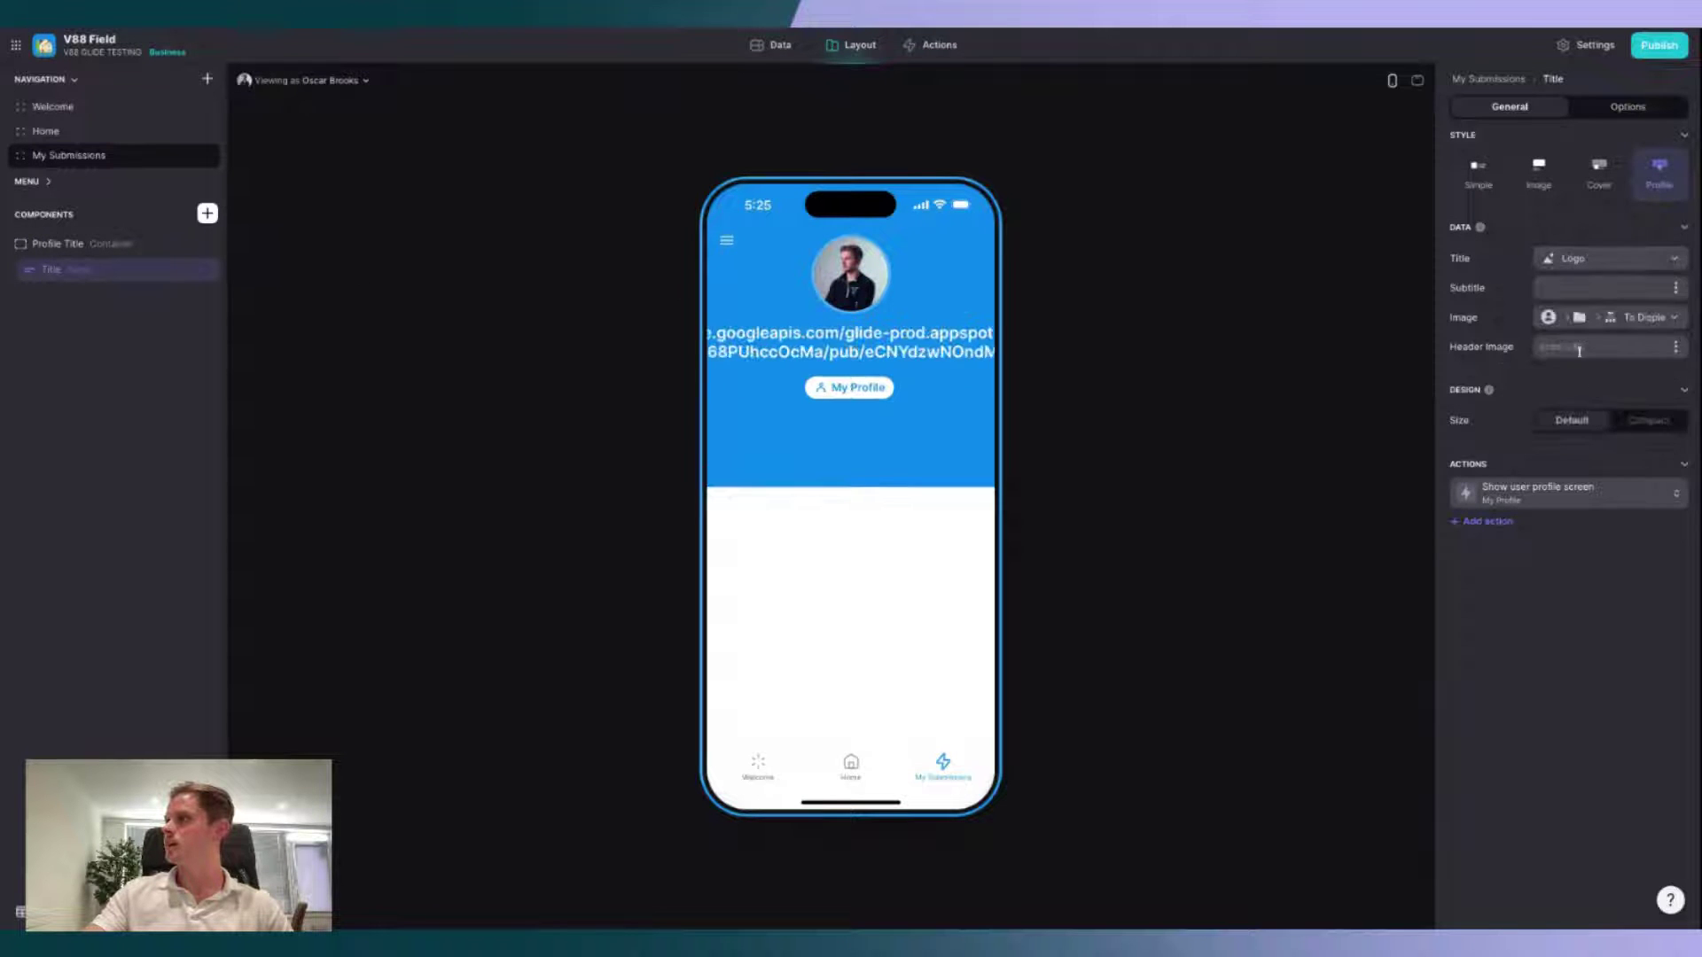
pyautogui.click(1587, 289)
pyautogui.click(1588, 316)
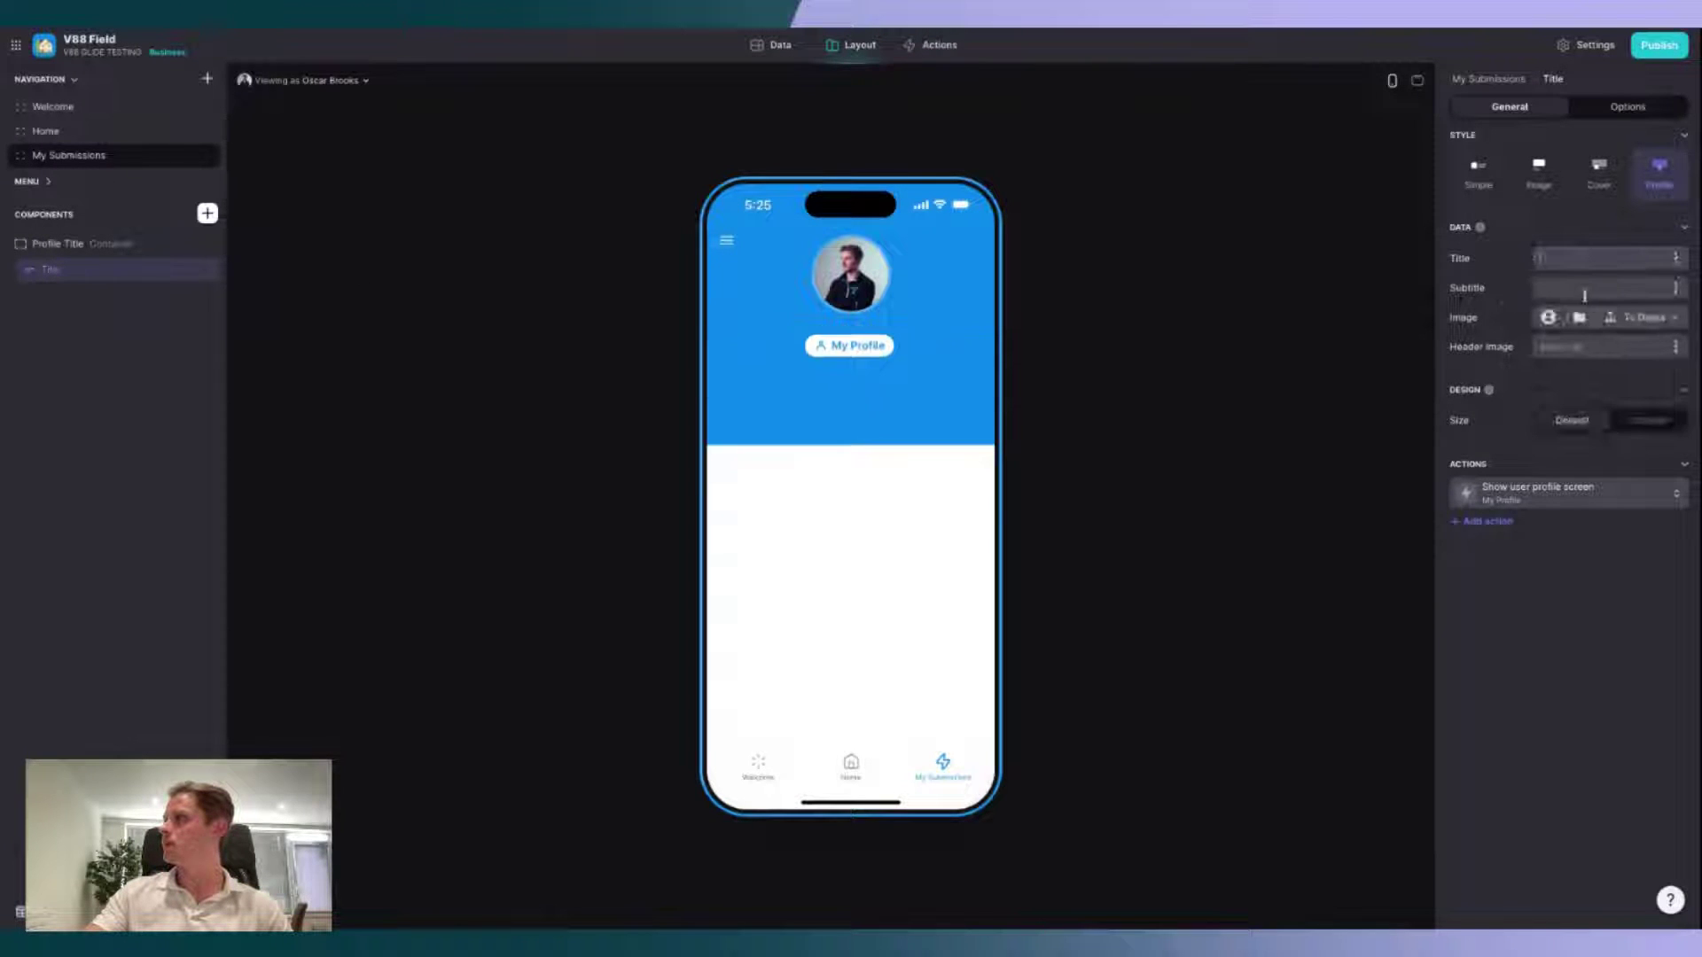
pyautogui.write('Build')
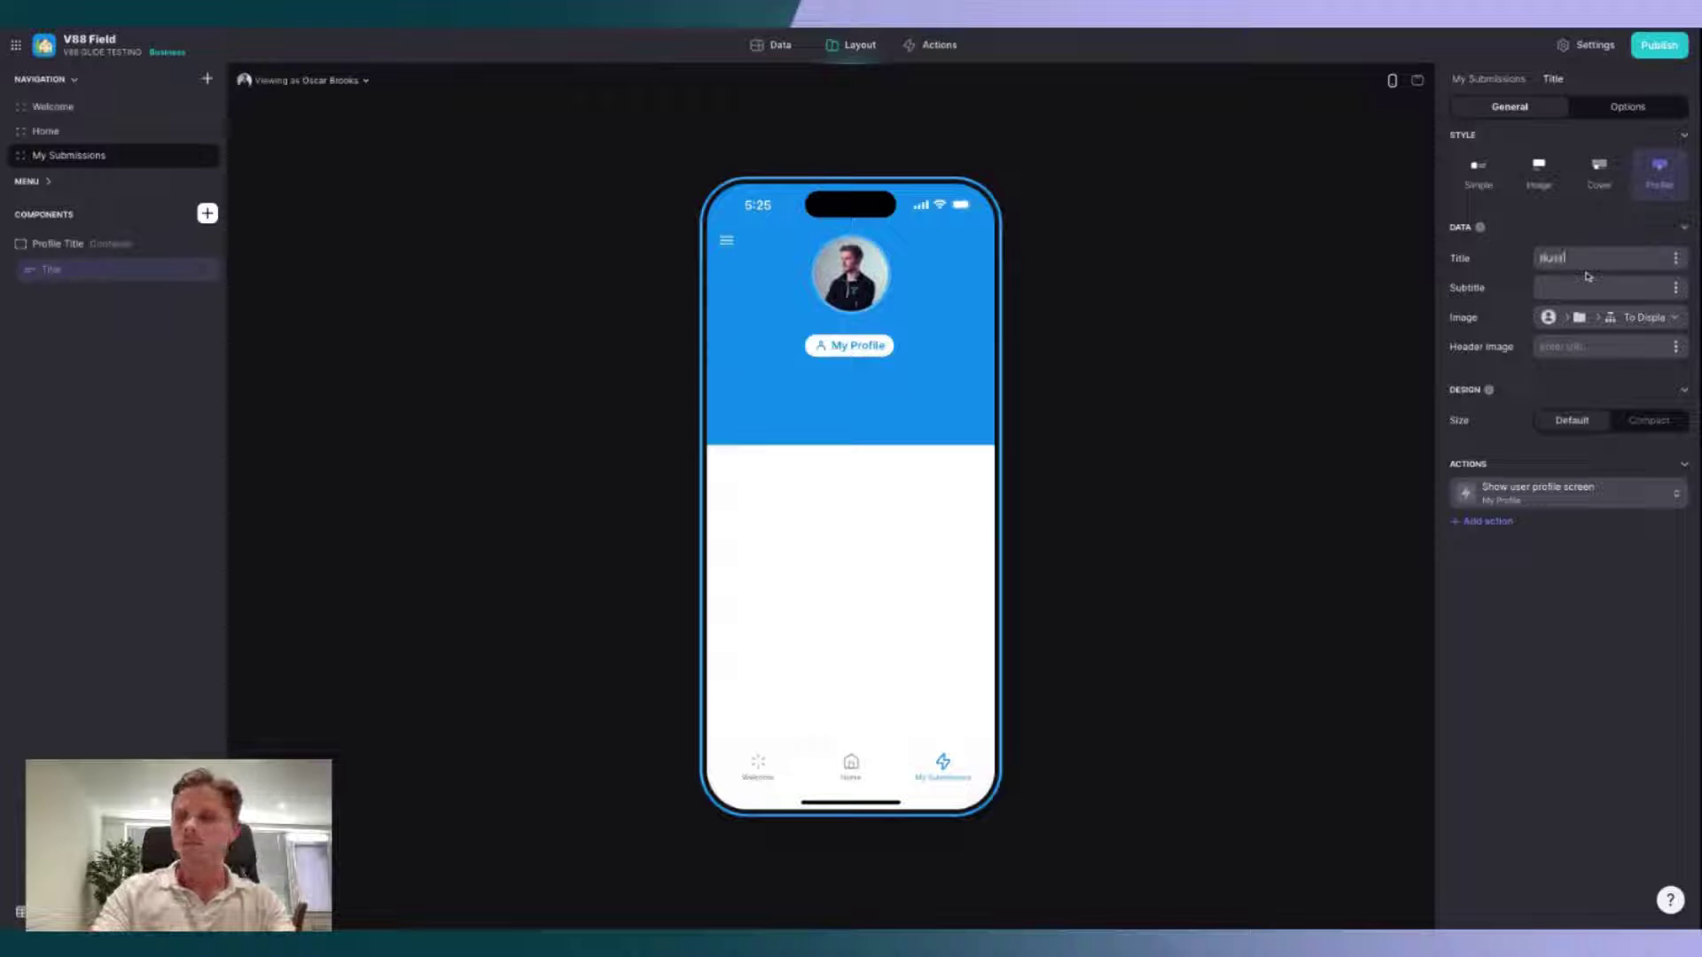
pyautogui.write(' With V88')
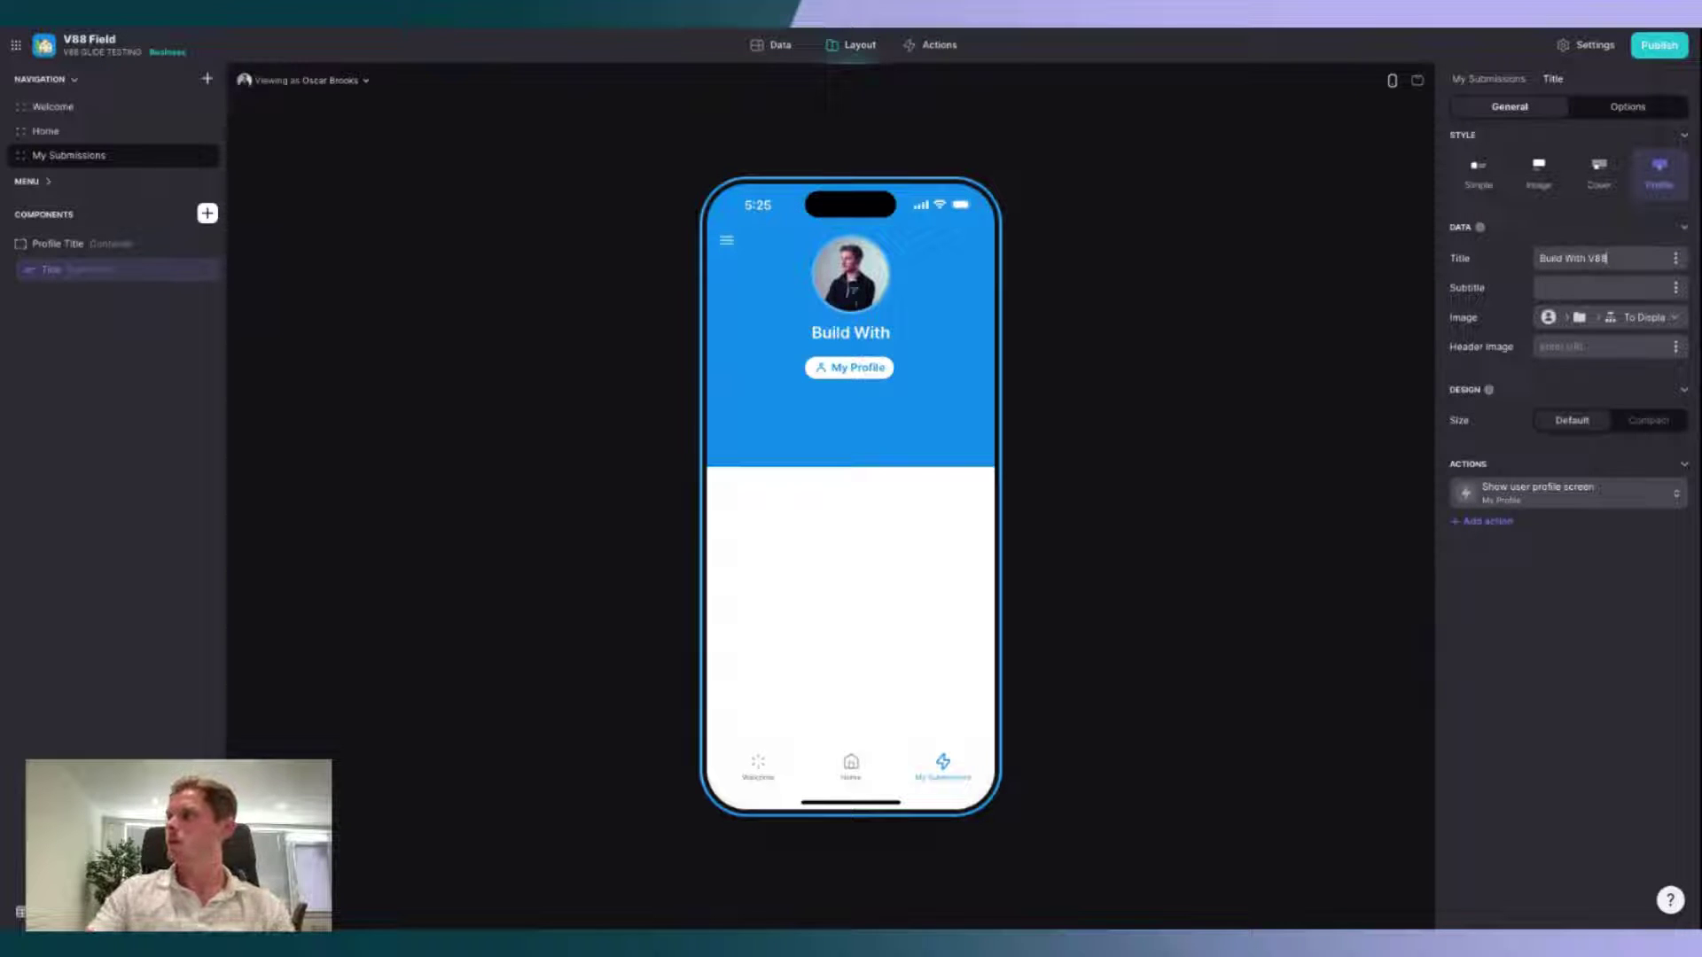
pyautogui.click(1615, 346)
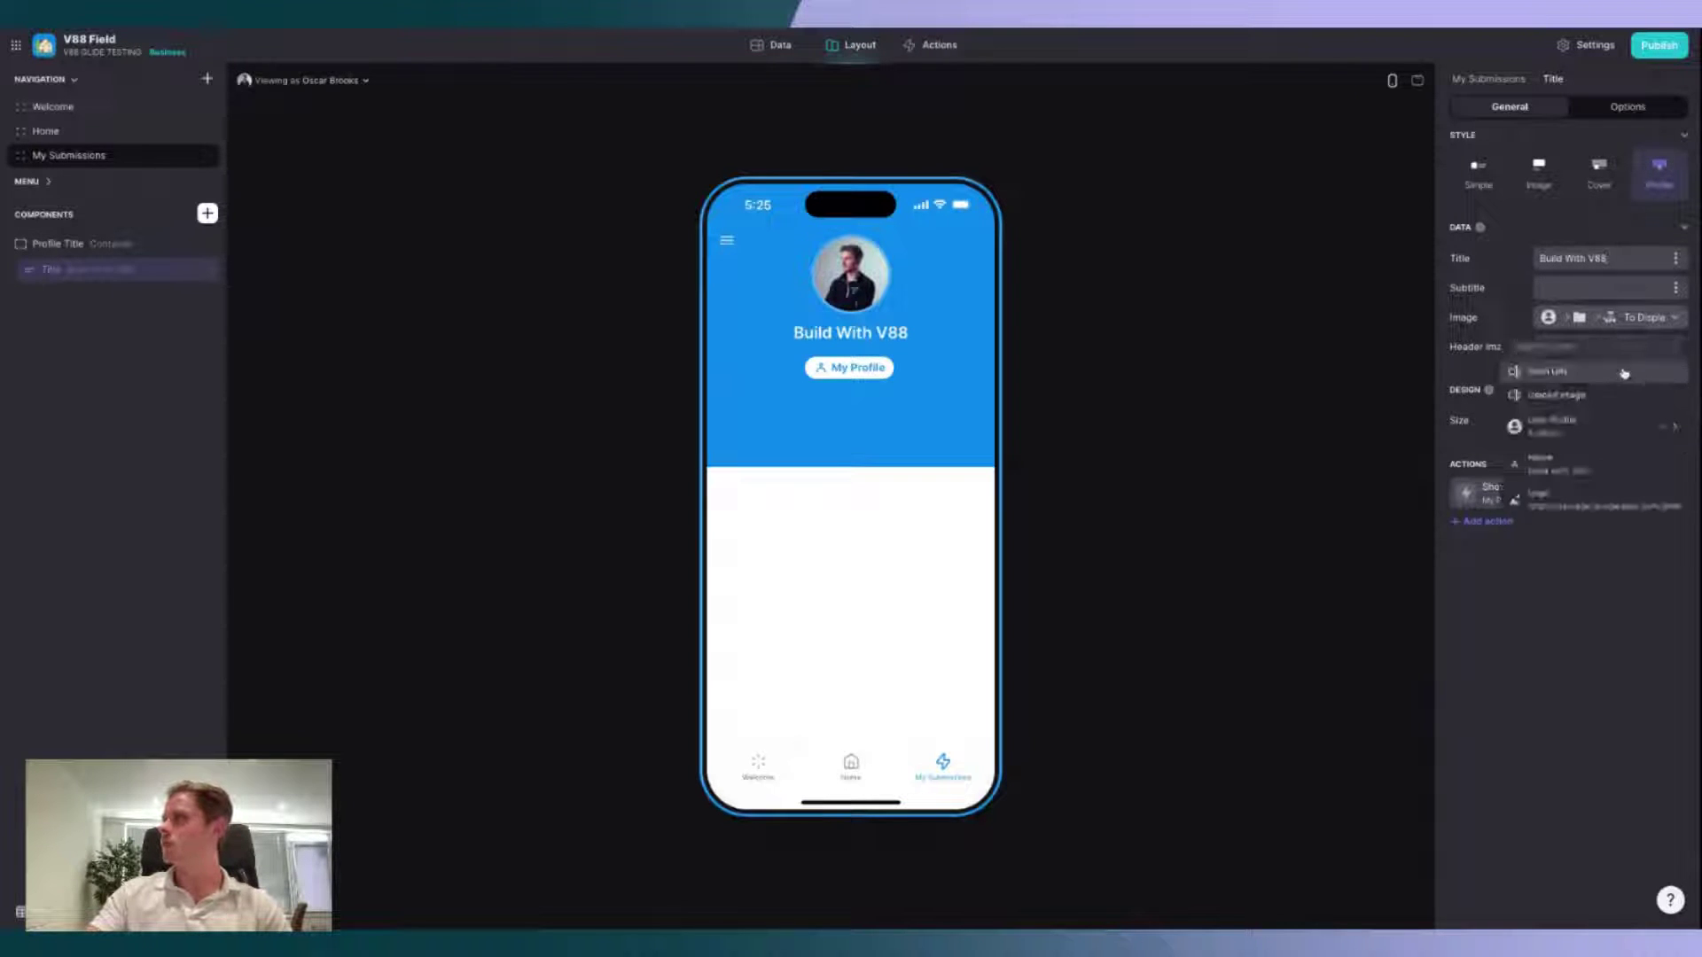
pyautogui.click(1624, 373)
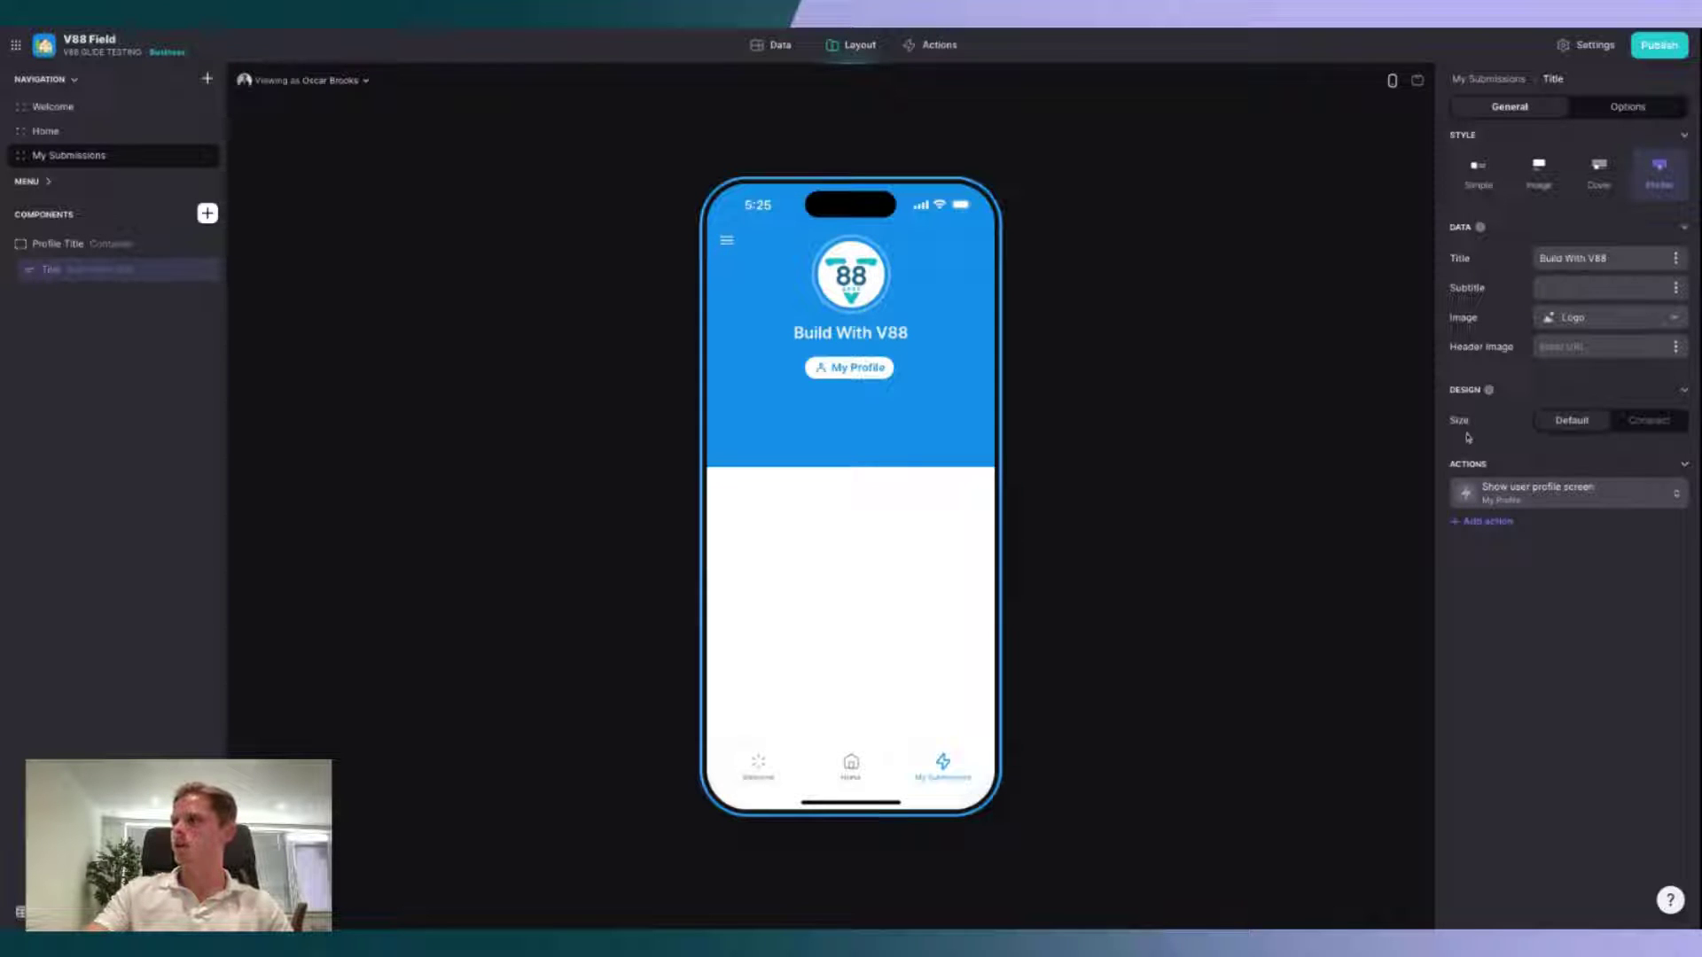
pyautogui.click(1591, 497)
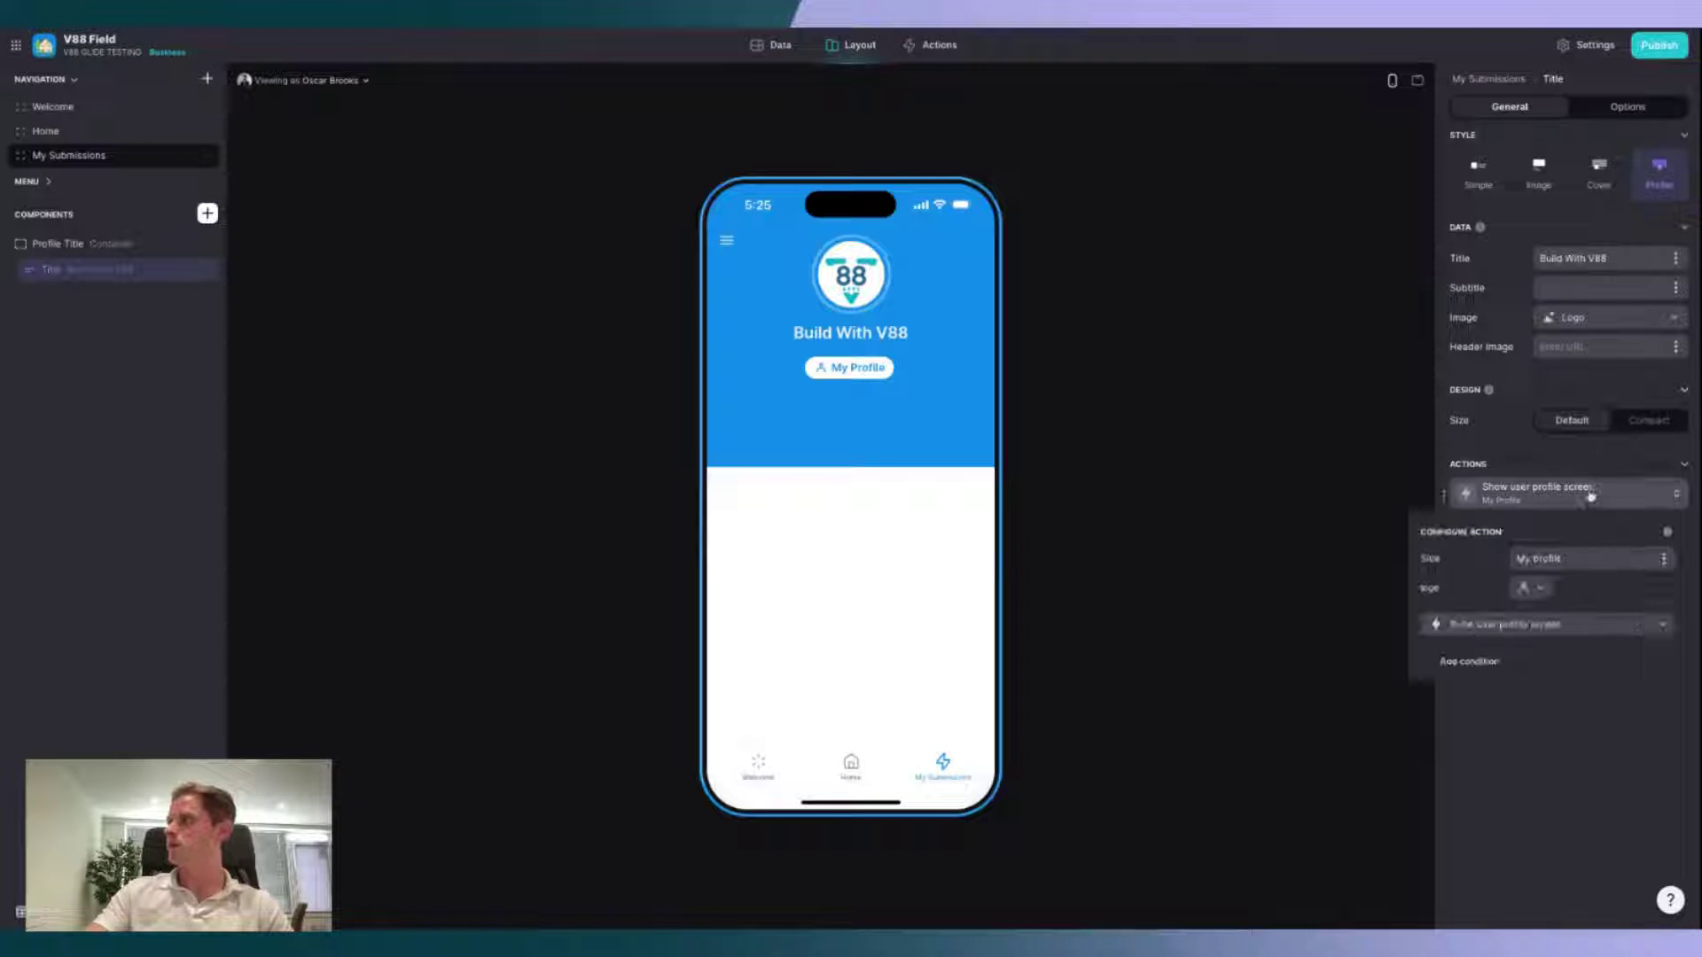
# Step: Change the header button's action to Show form screen, keeping Slide In navigation
pyautogui.click(1572, 626)
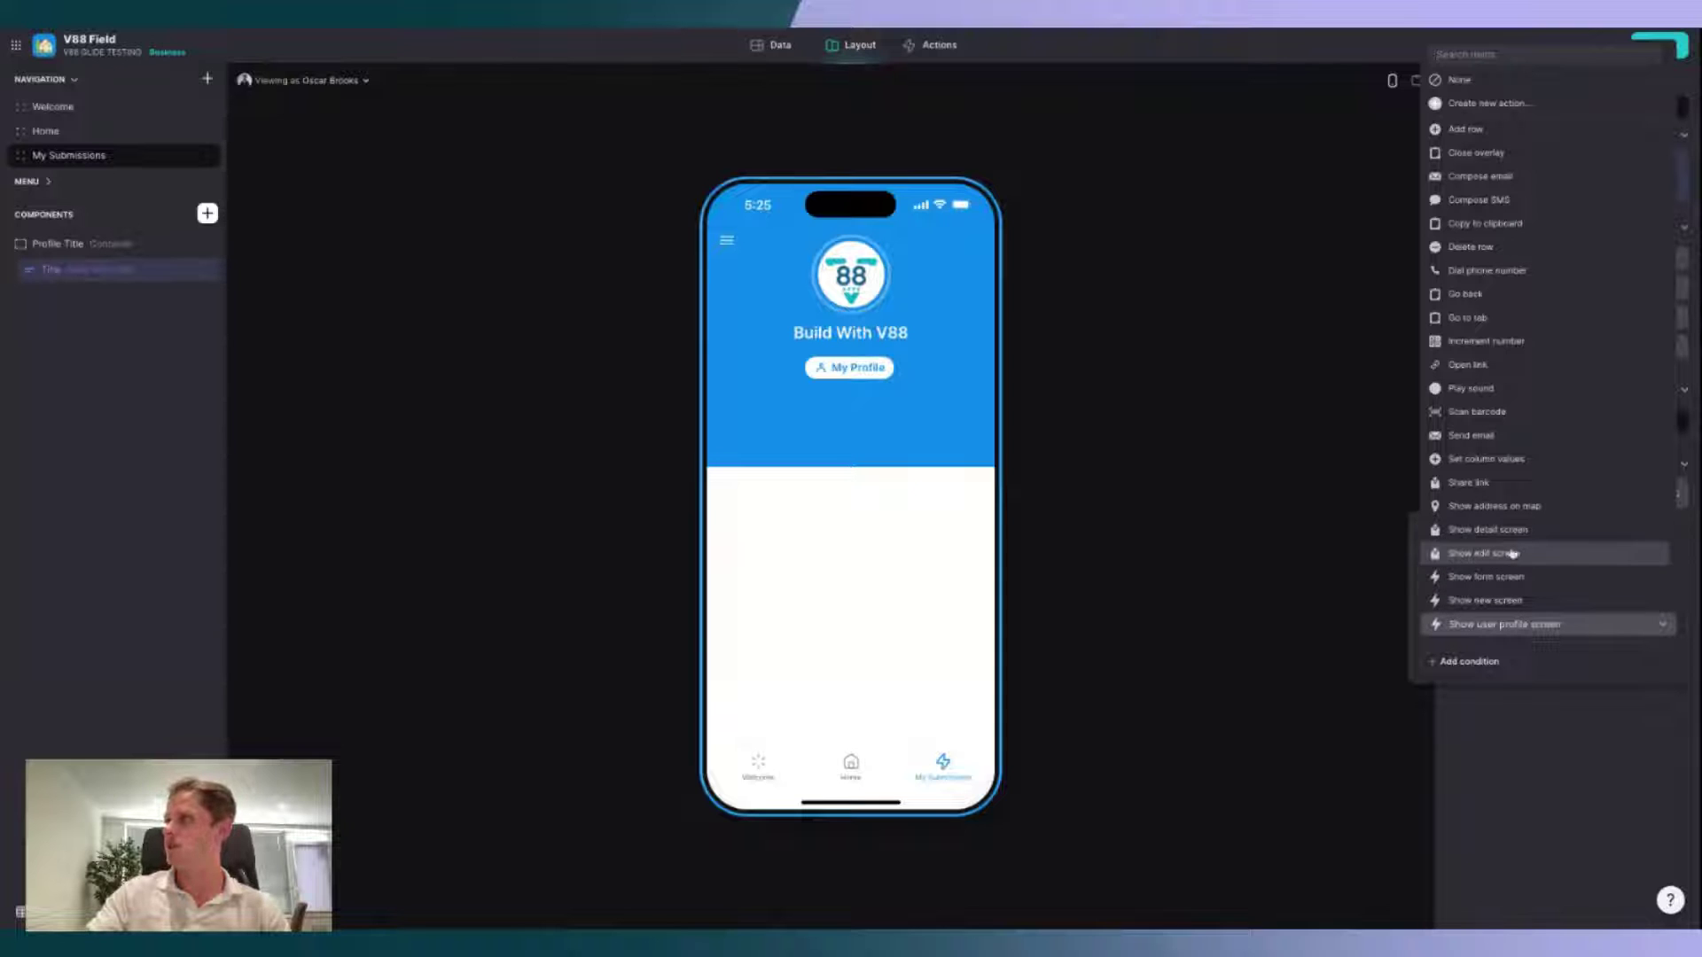
pyautogui.scroll(-3, 1519, 569)
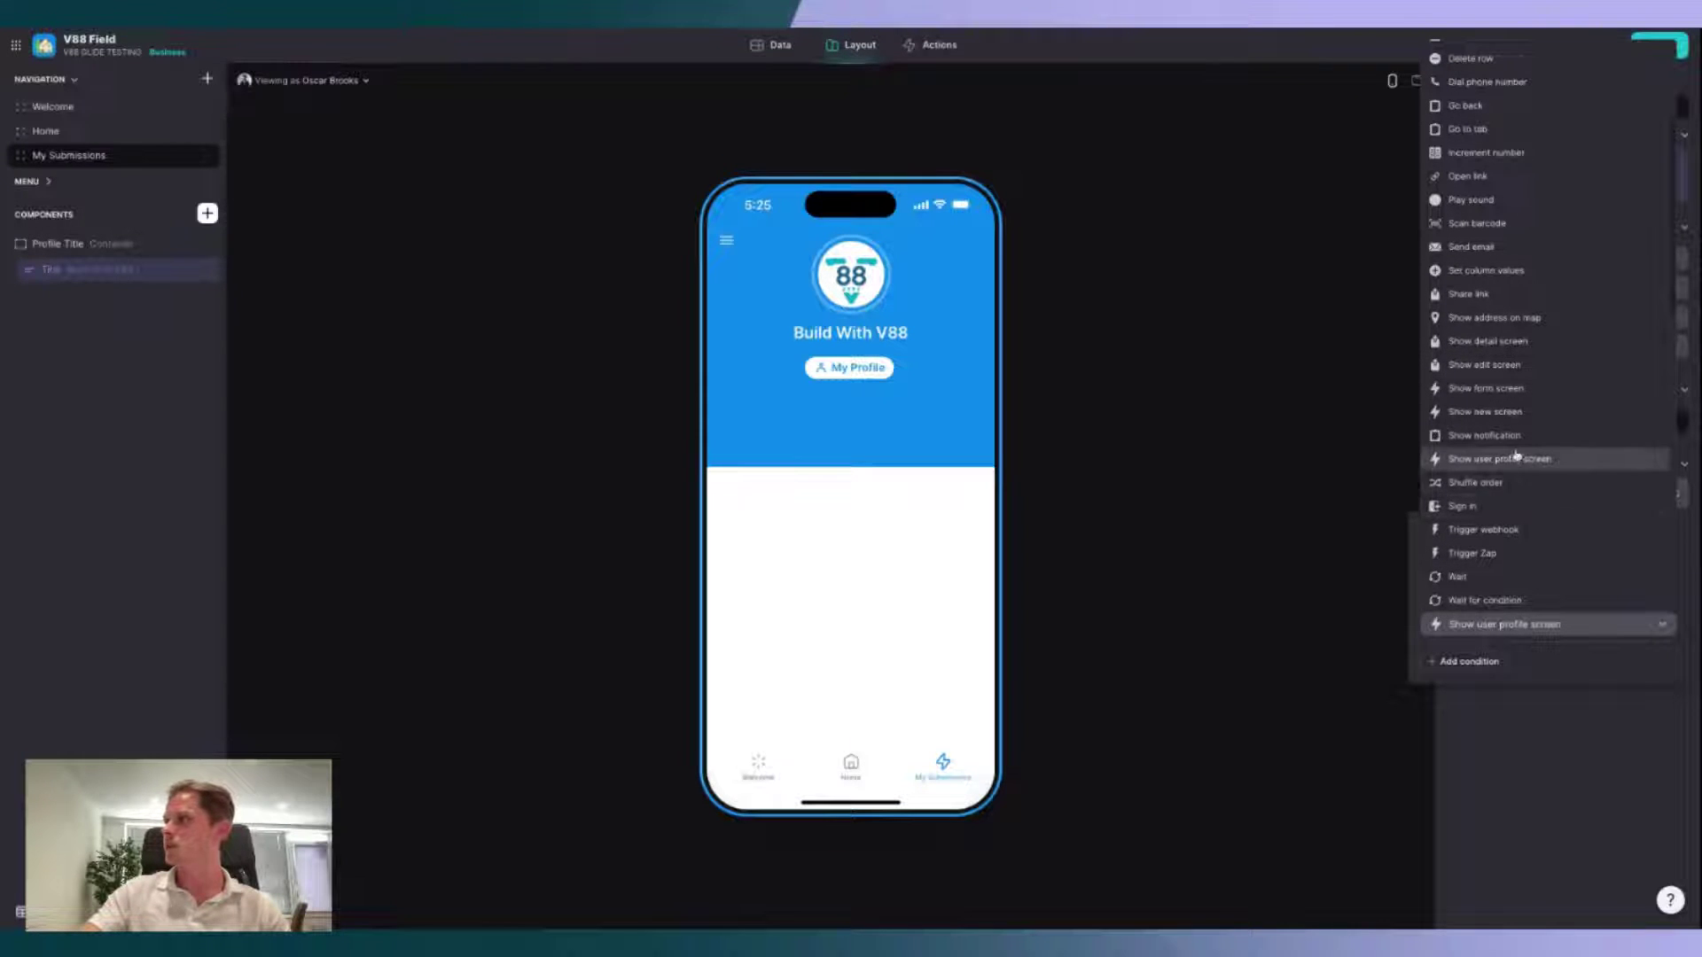
pyautogui.click(1510, 417)
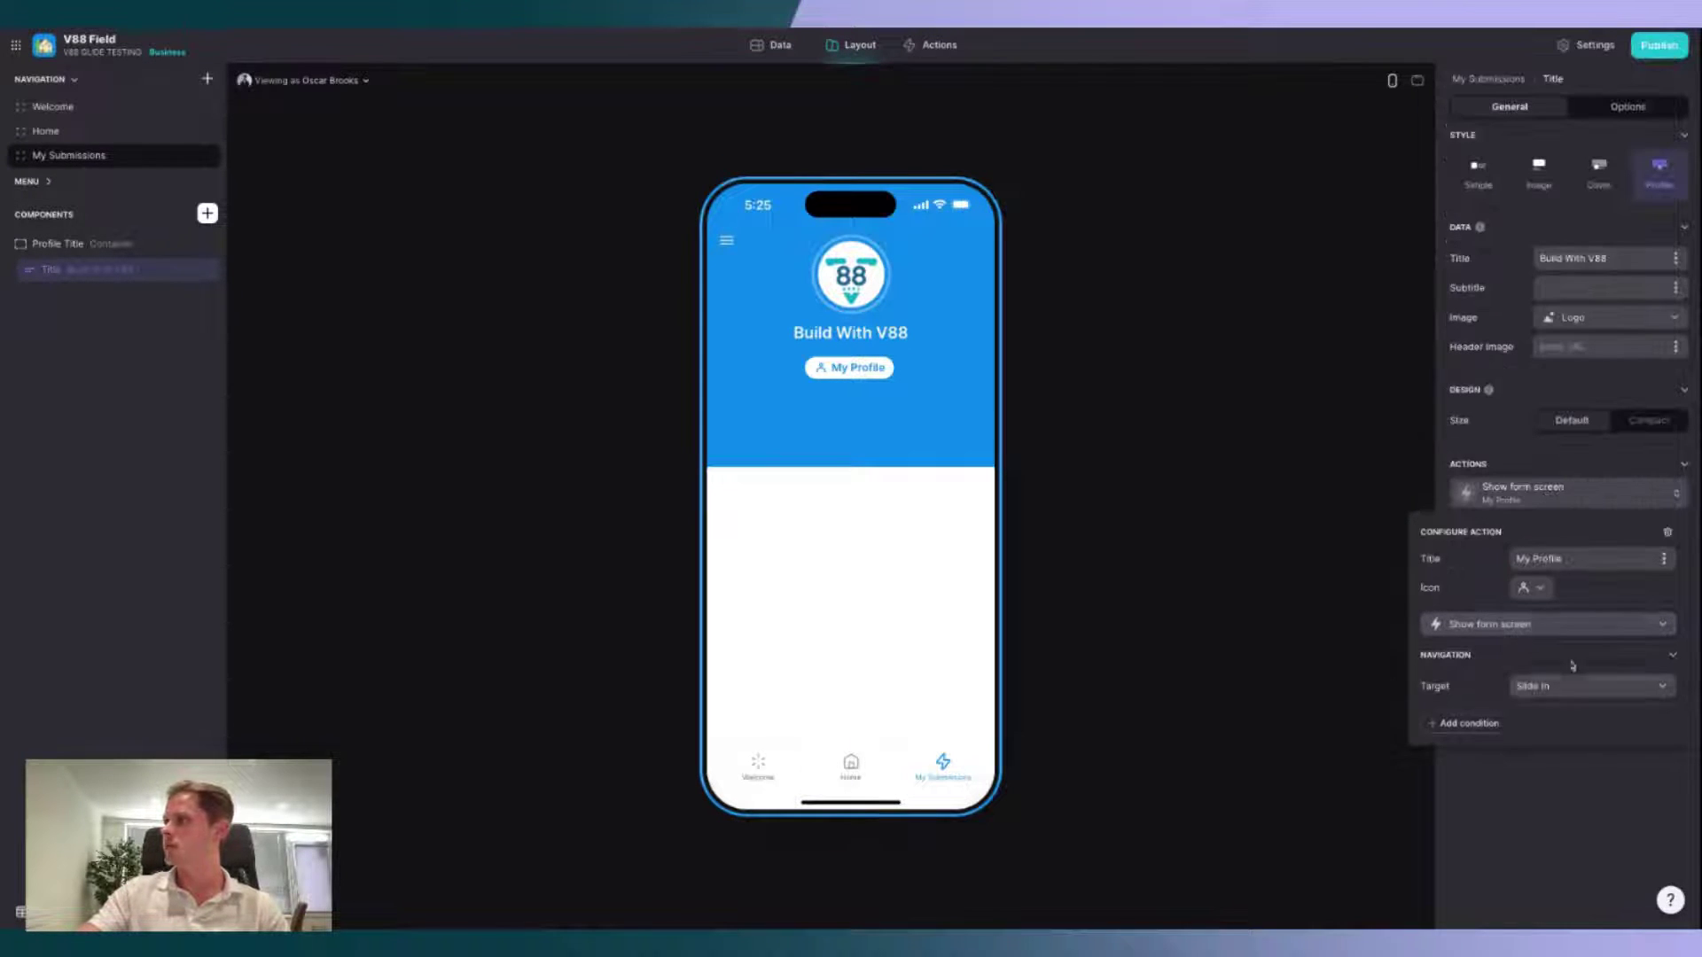
pyautogui.click(1574, 692)
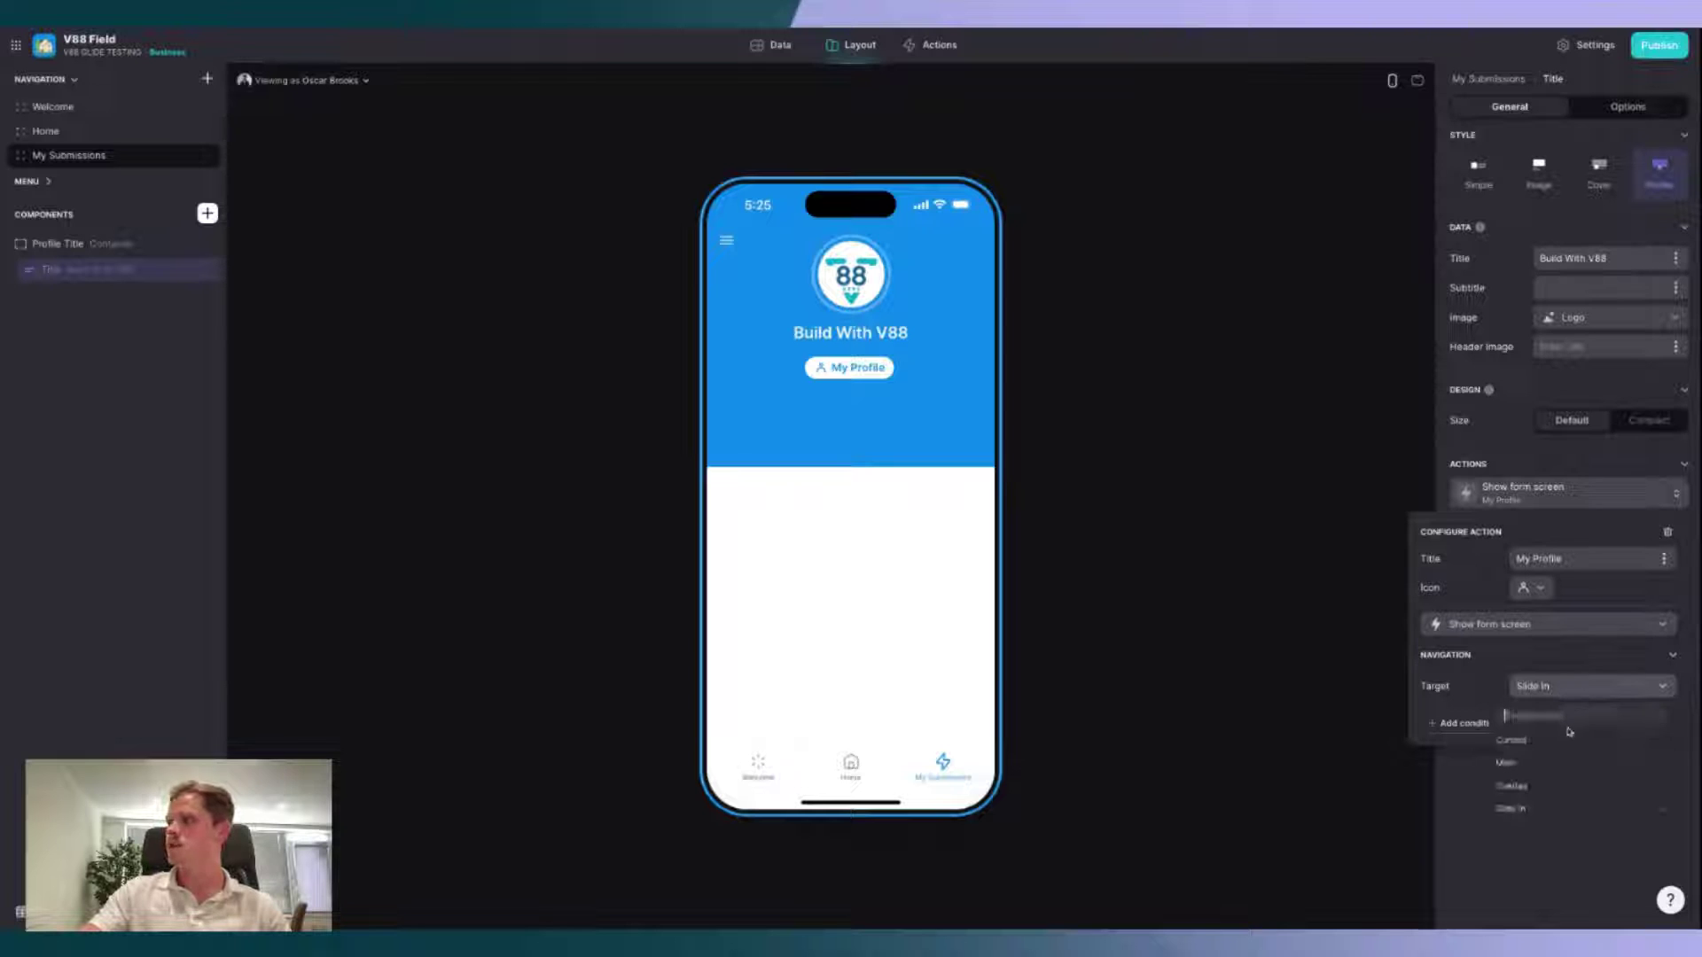
pyautogui.click(1578, 817)
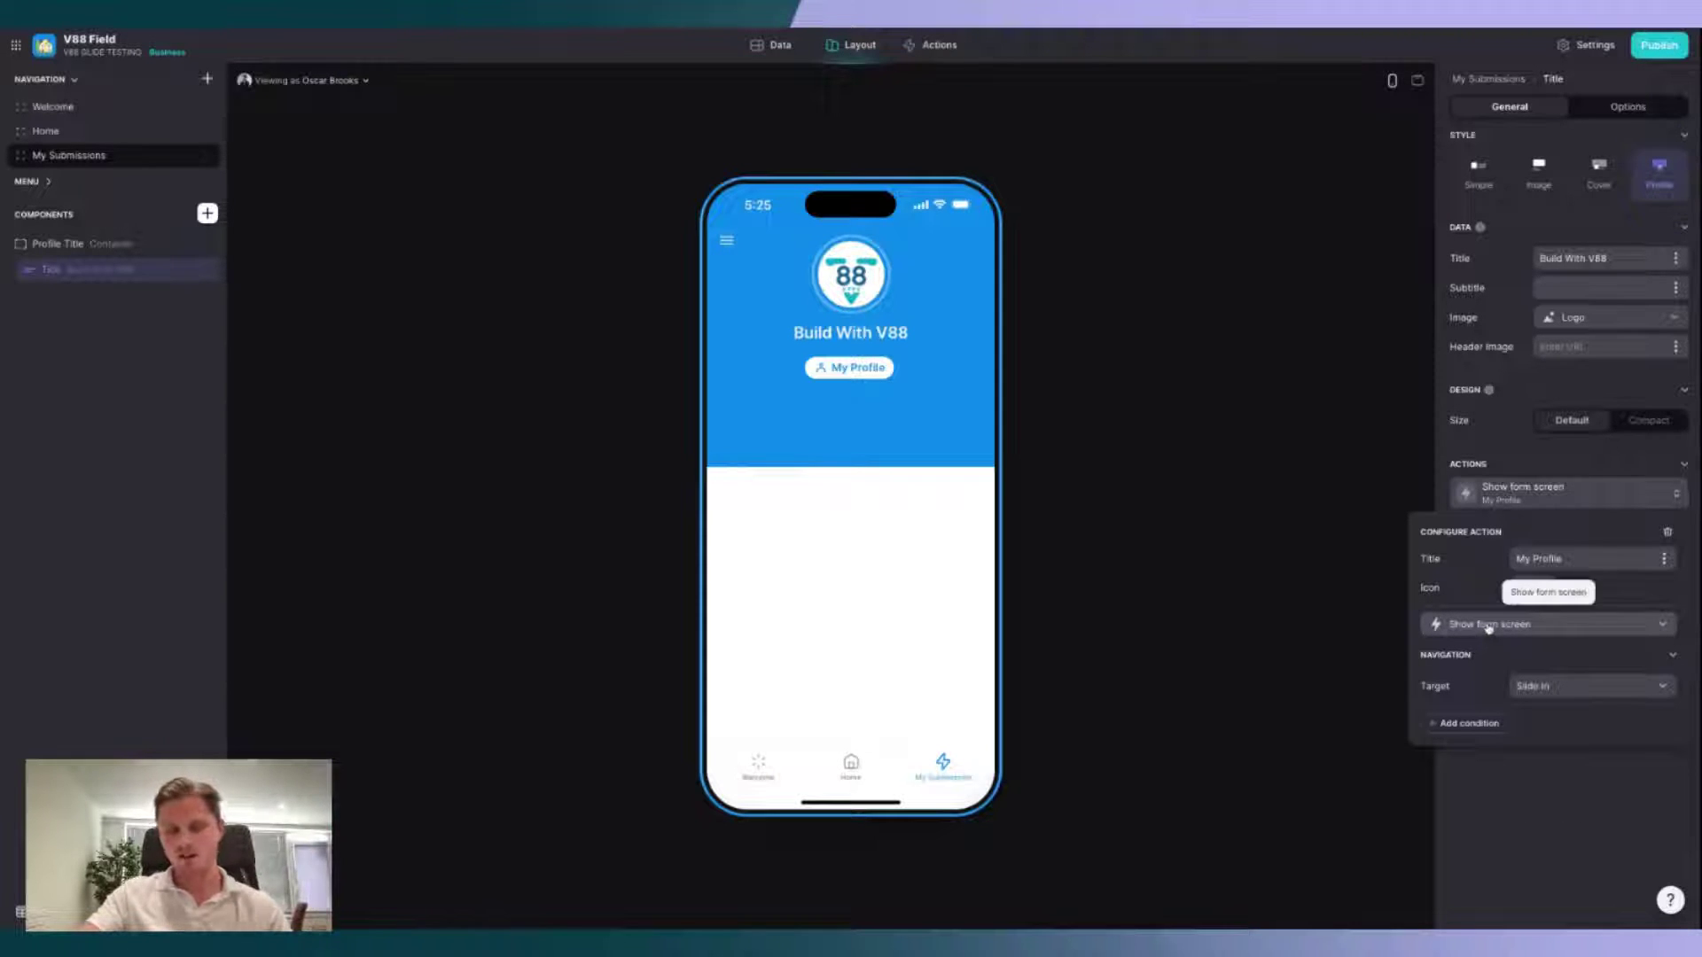
# Step: Relabel the button 'New Submission' with a plus icon and preview its form
pyautogui.tripleClick(1592, 555)
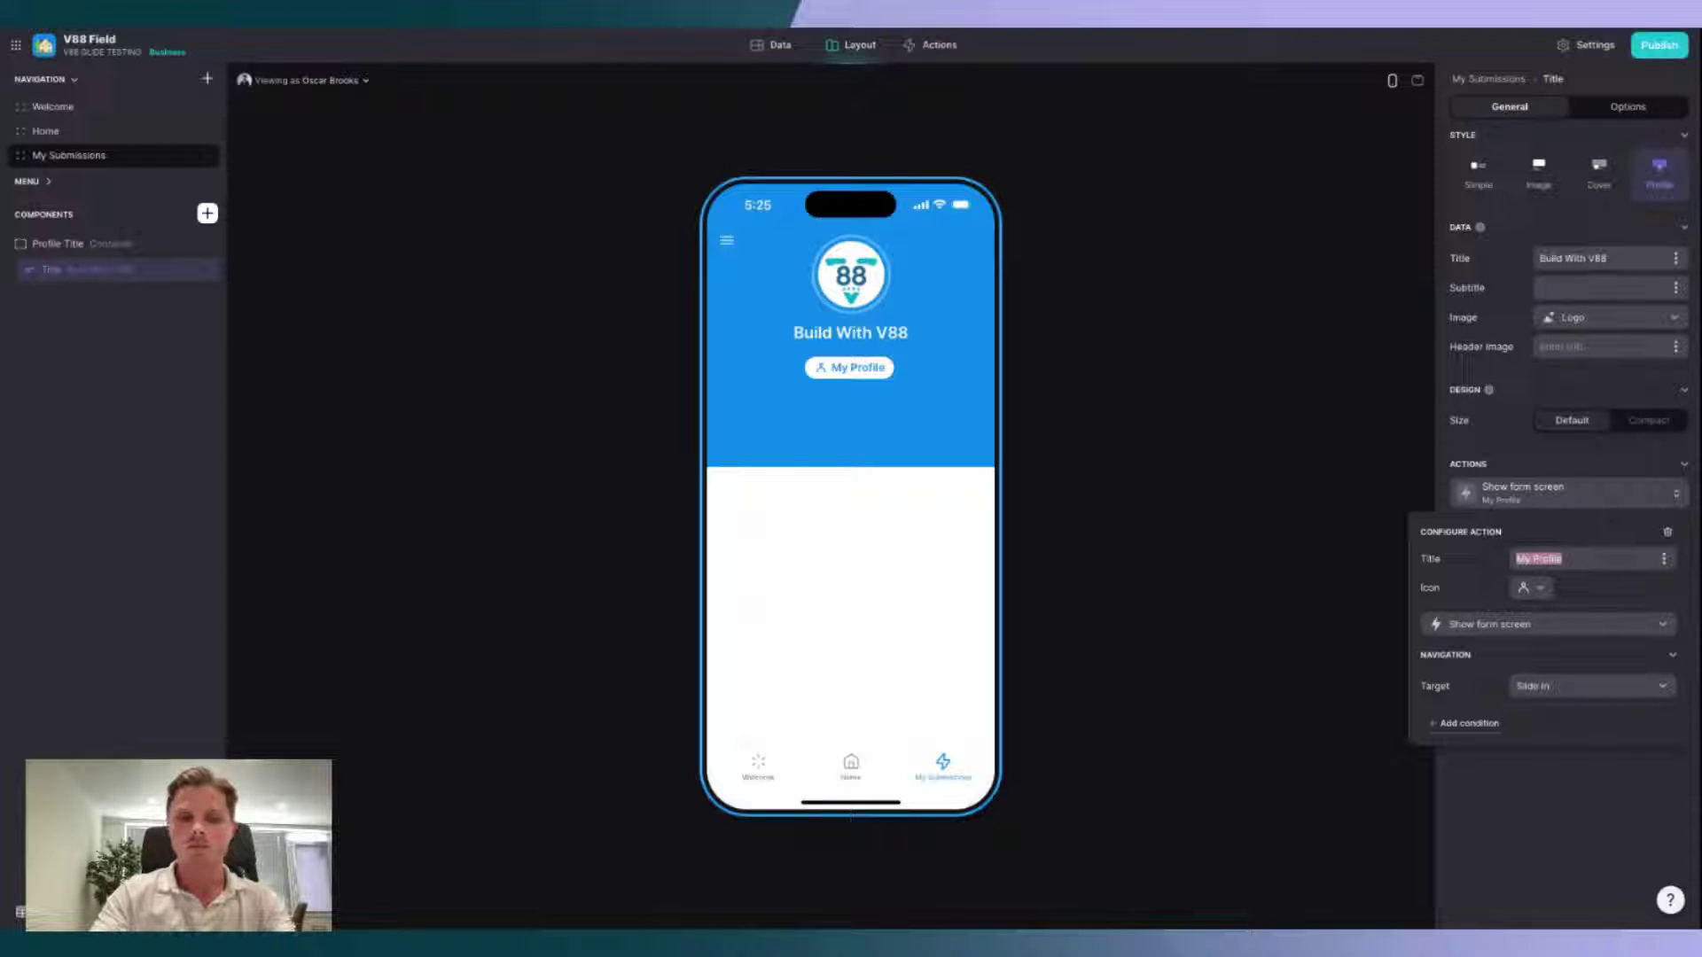
pyautogui.write('New Submissi')
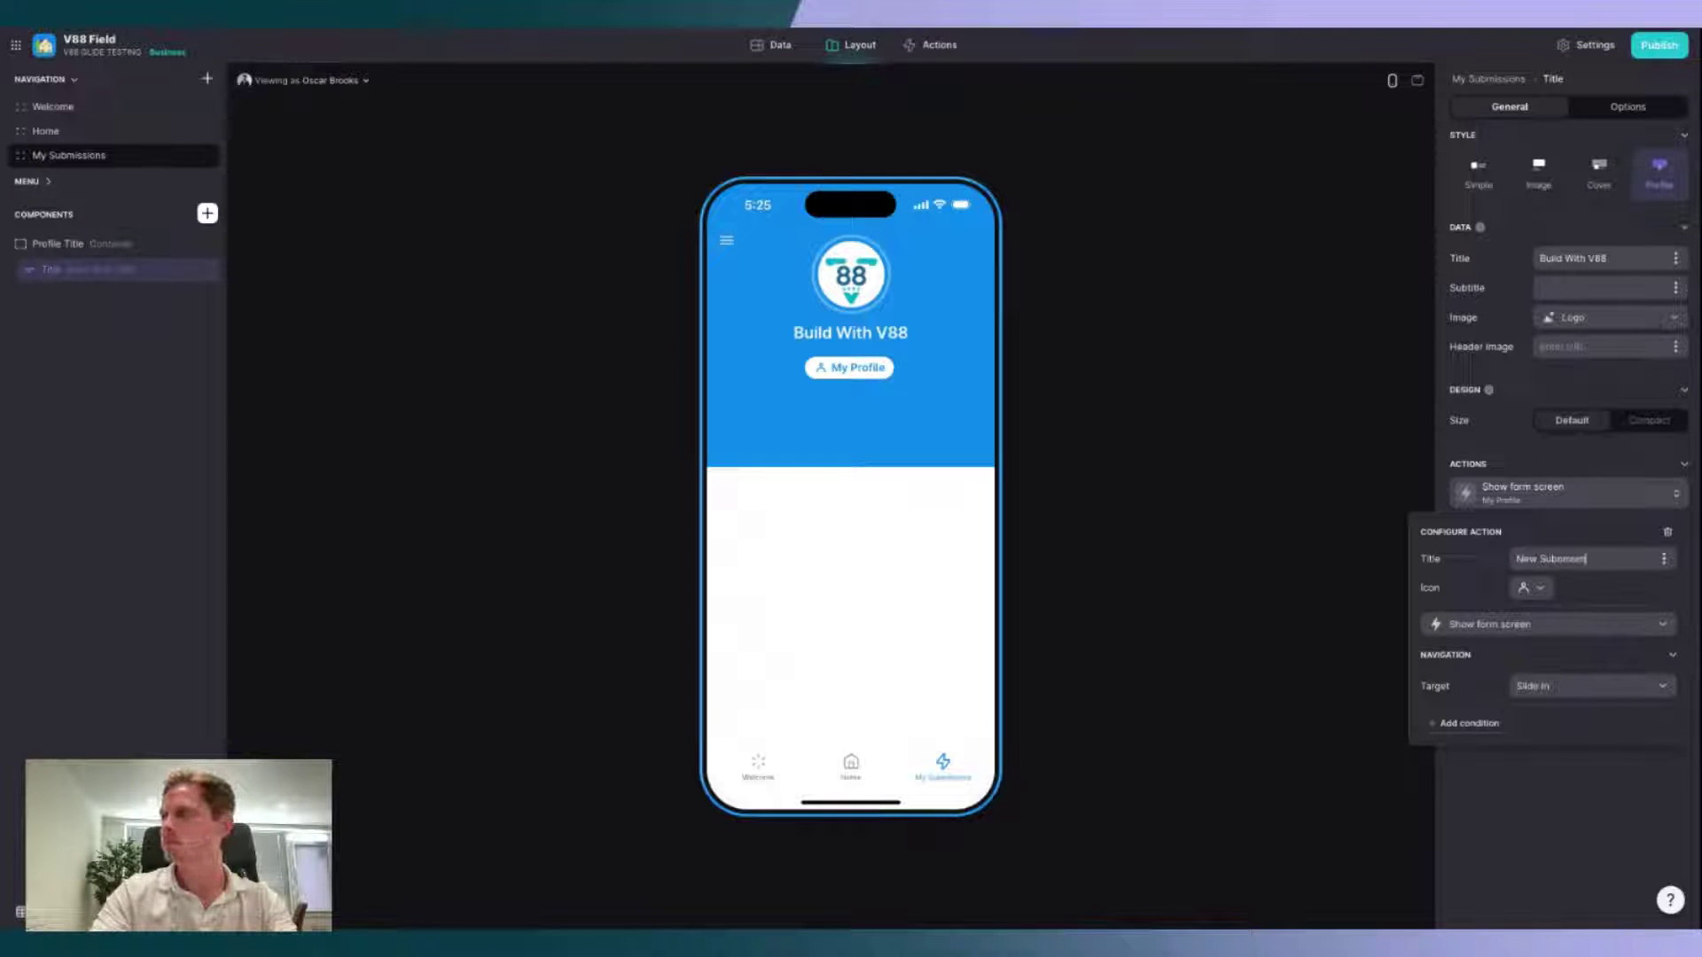
pyautogui.write('on')
pyautogui.click(1530, 588)
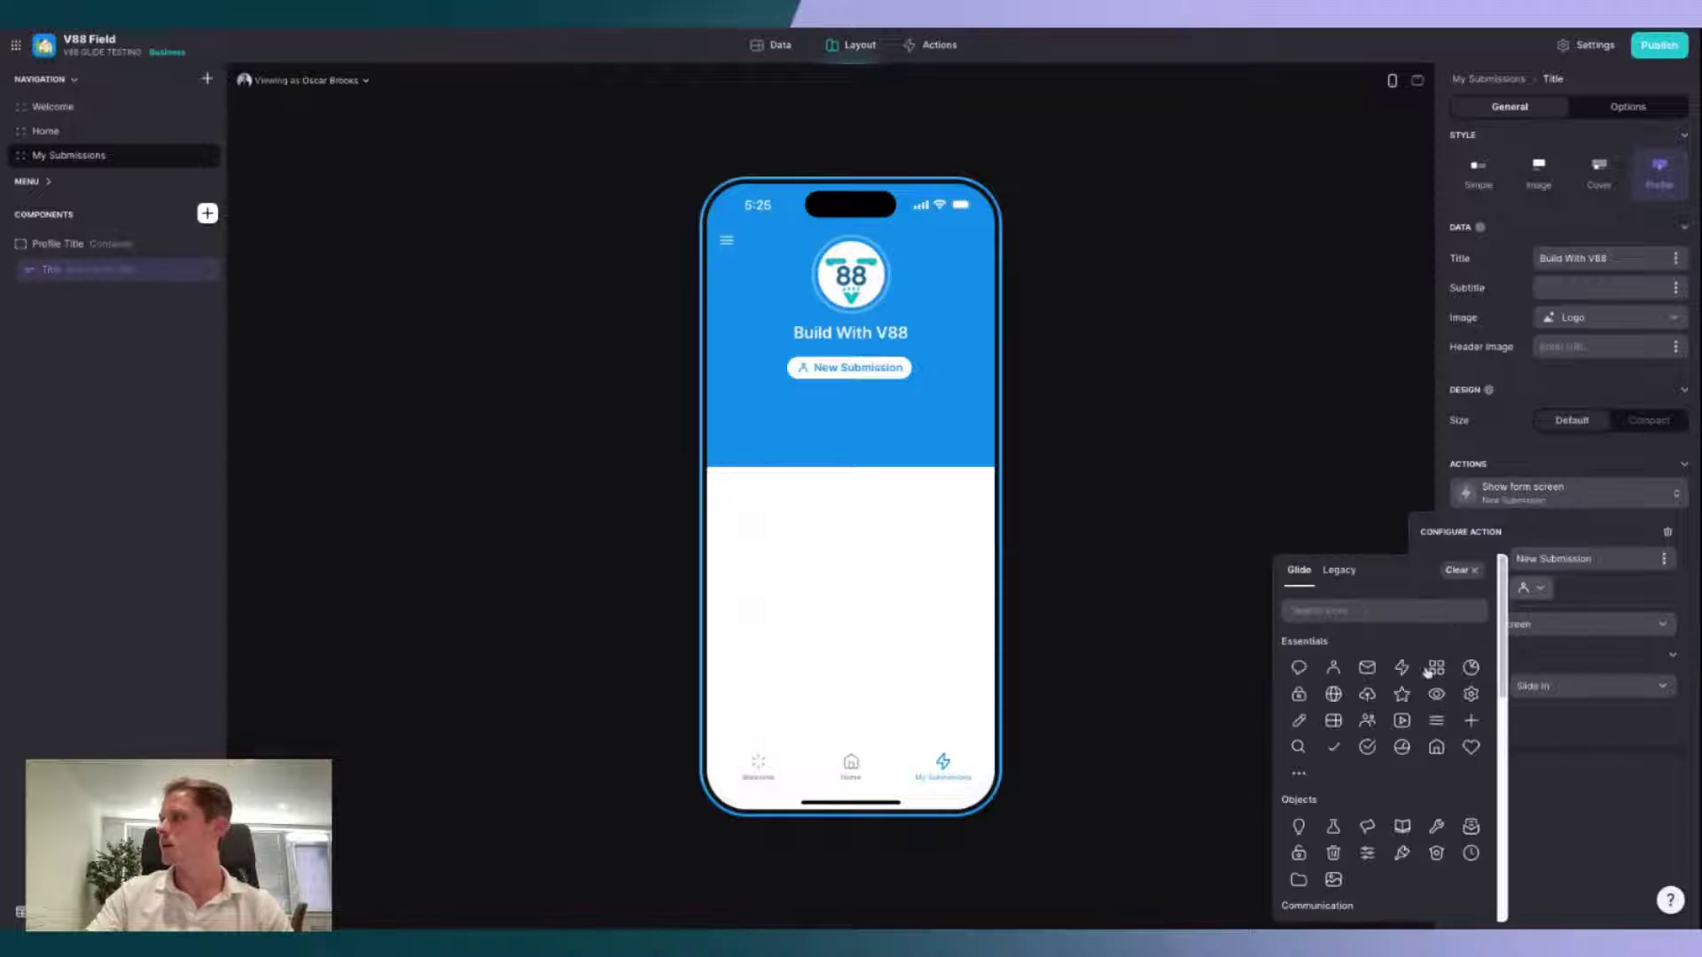
pyautogui.click(1469, 720)
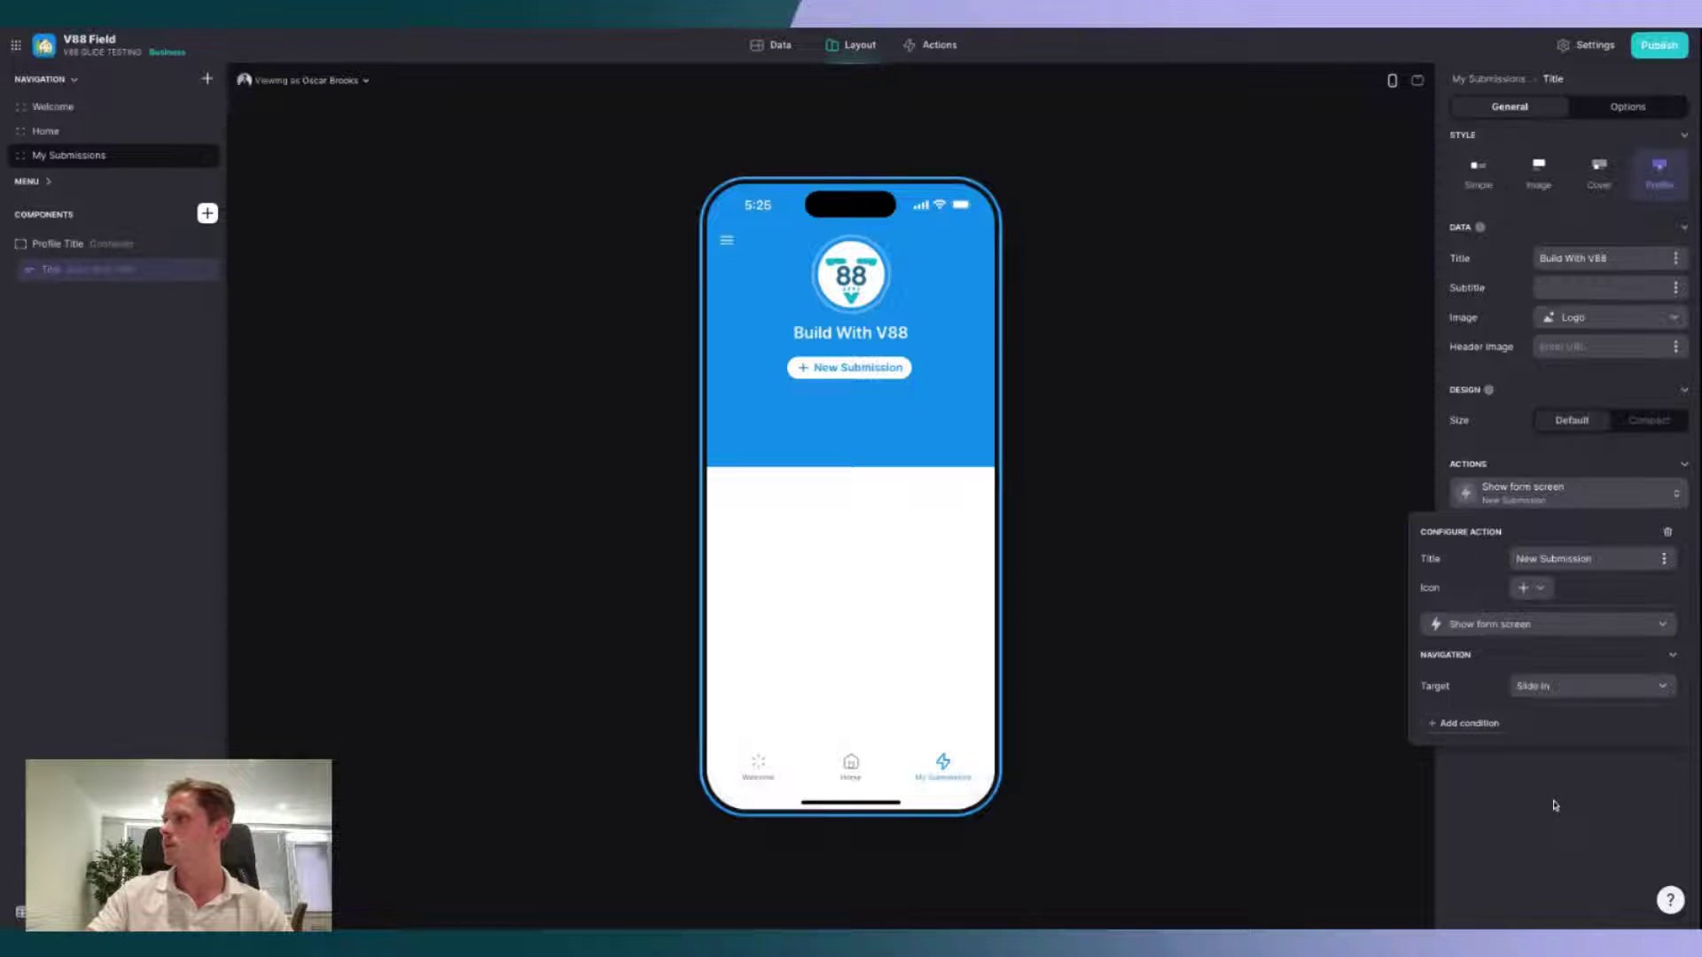
pyautogui.click(1555, 809)
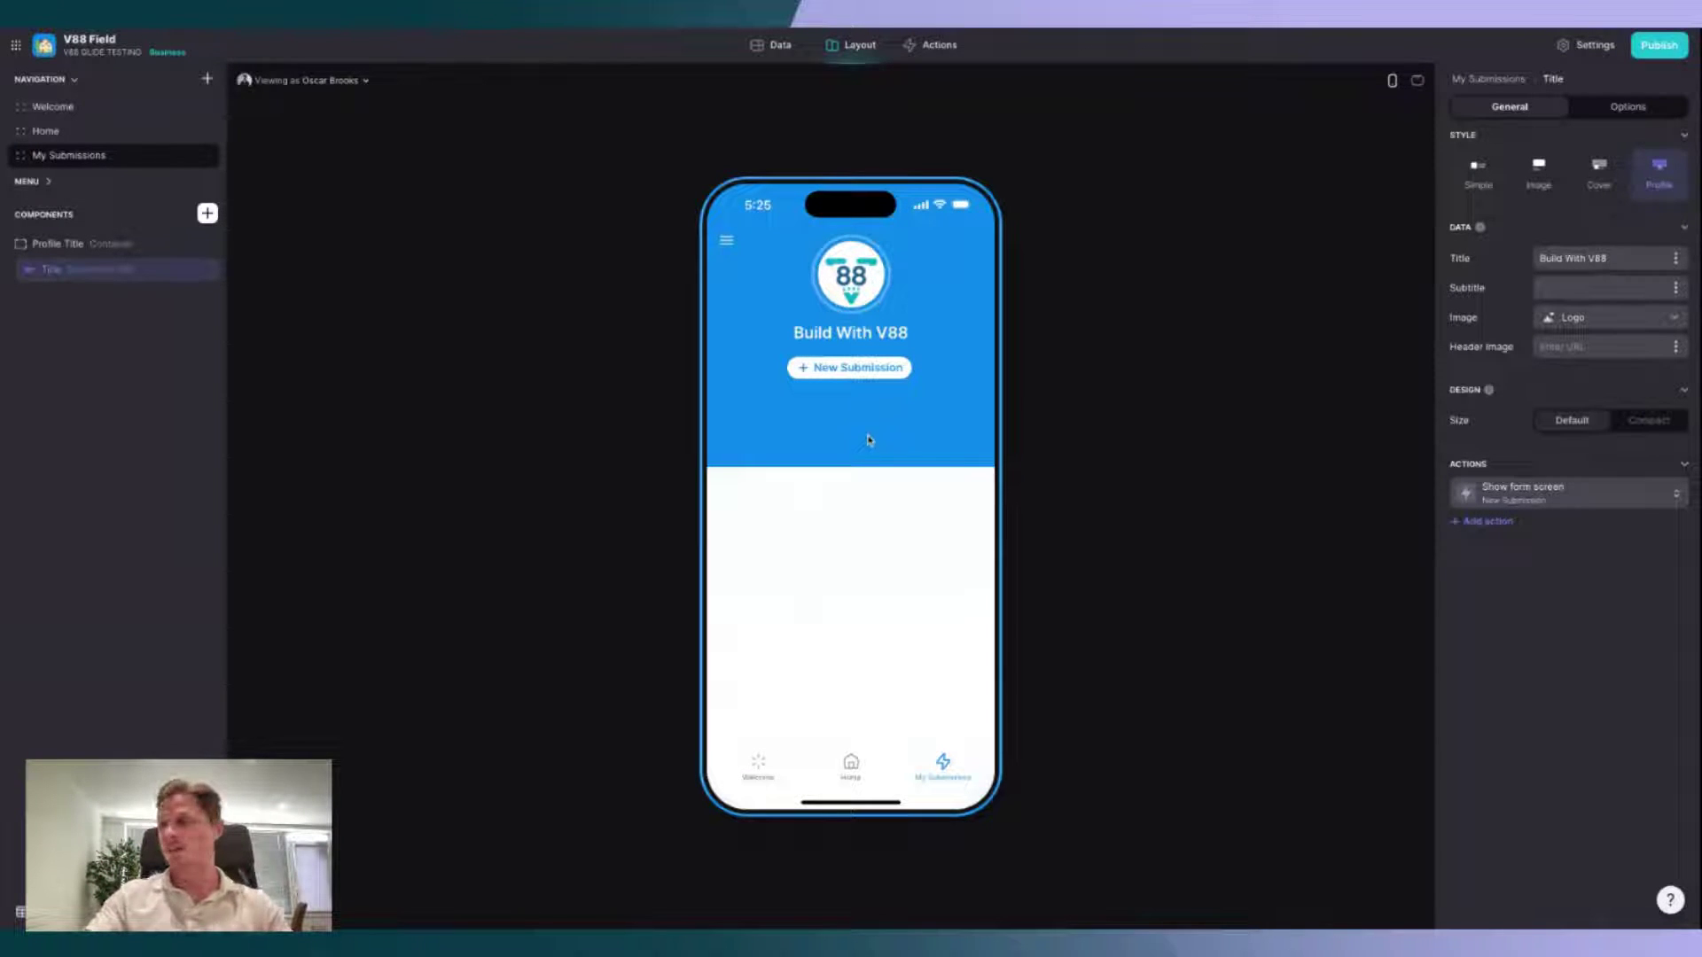
pyautogui.click(856, 370)
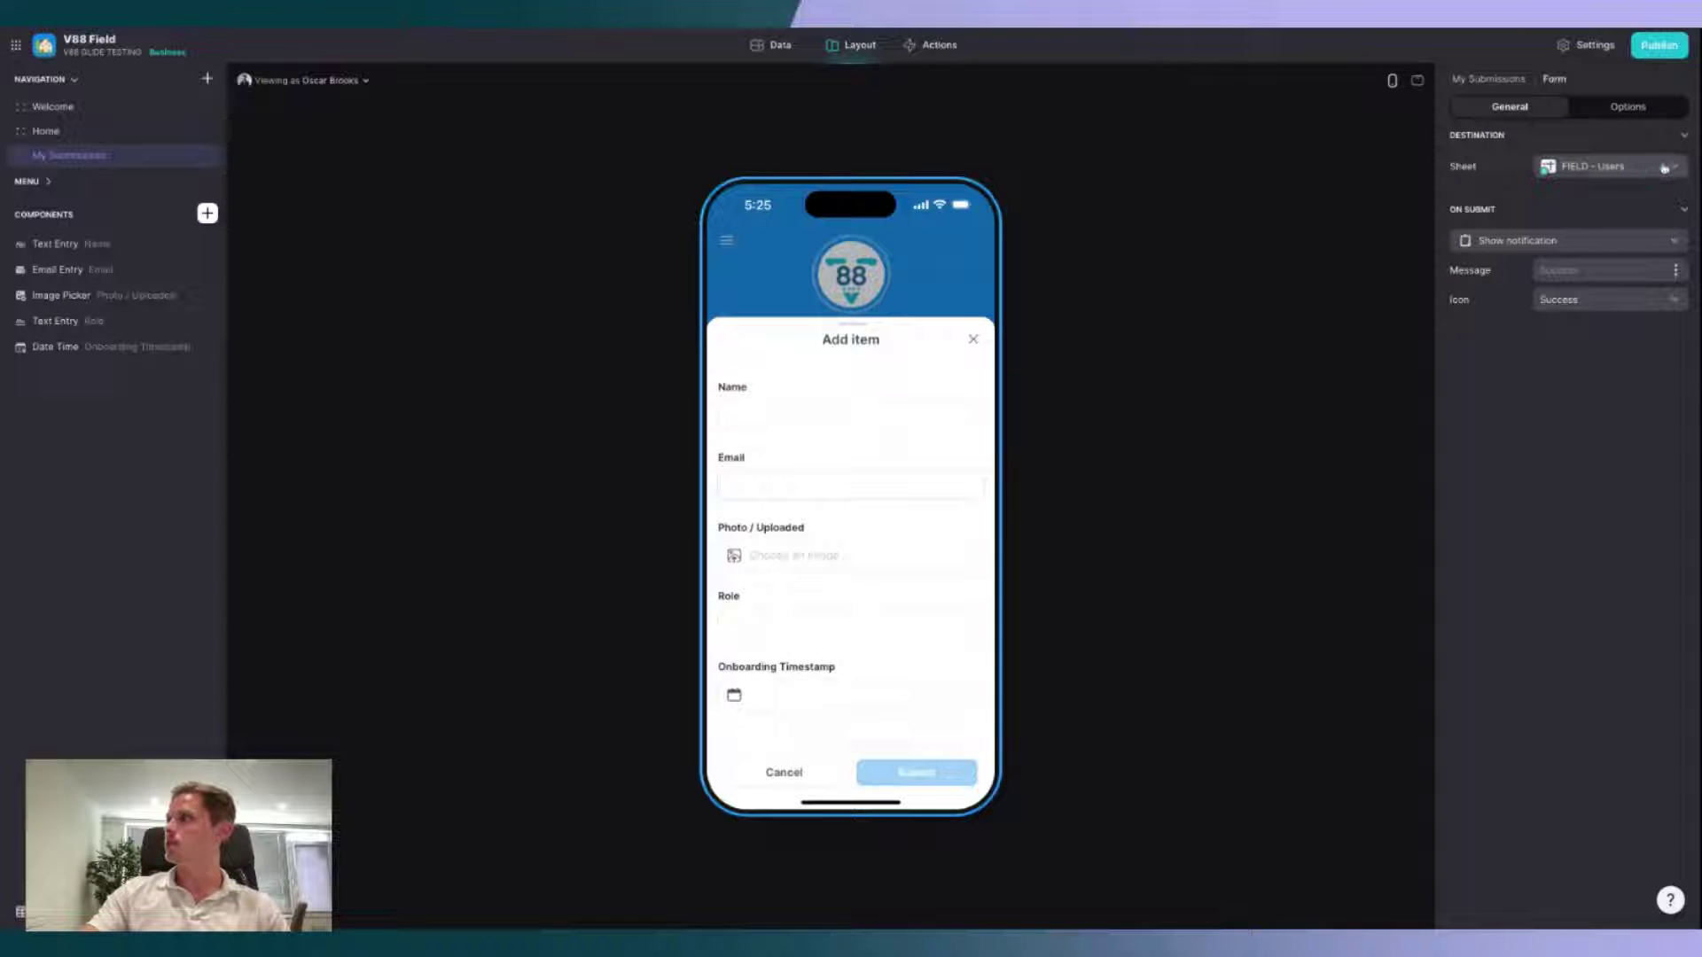
# Step: Save the form to FIELD - Submissions and make the first field a required 'Property Name'
pyautogui.click(1595, 166)
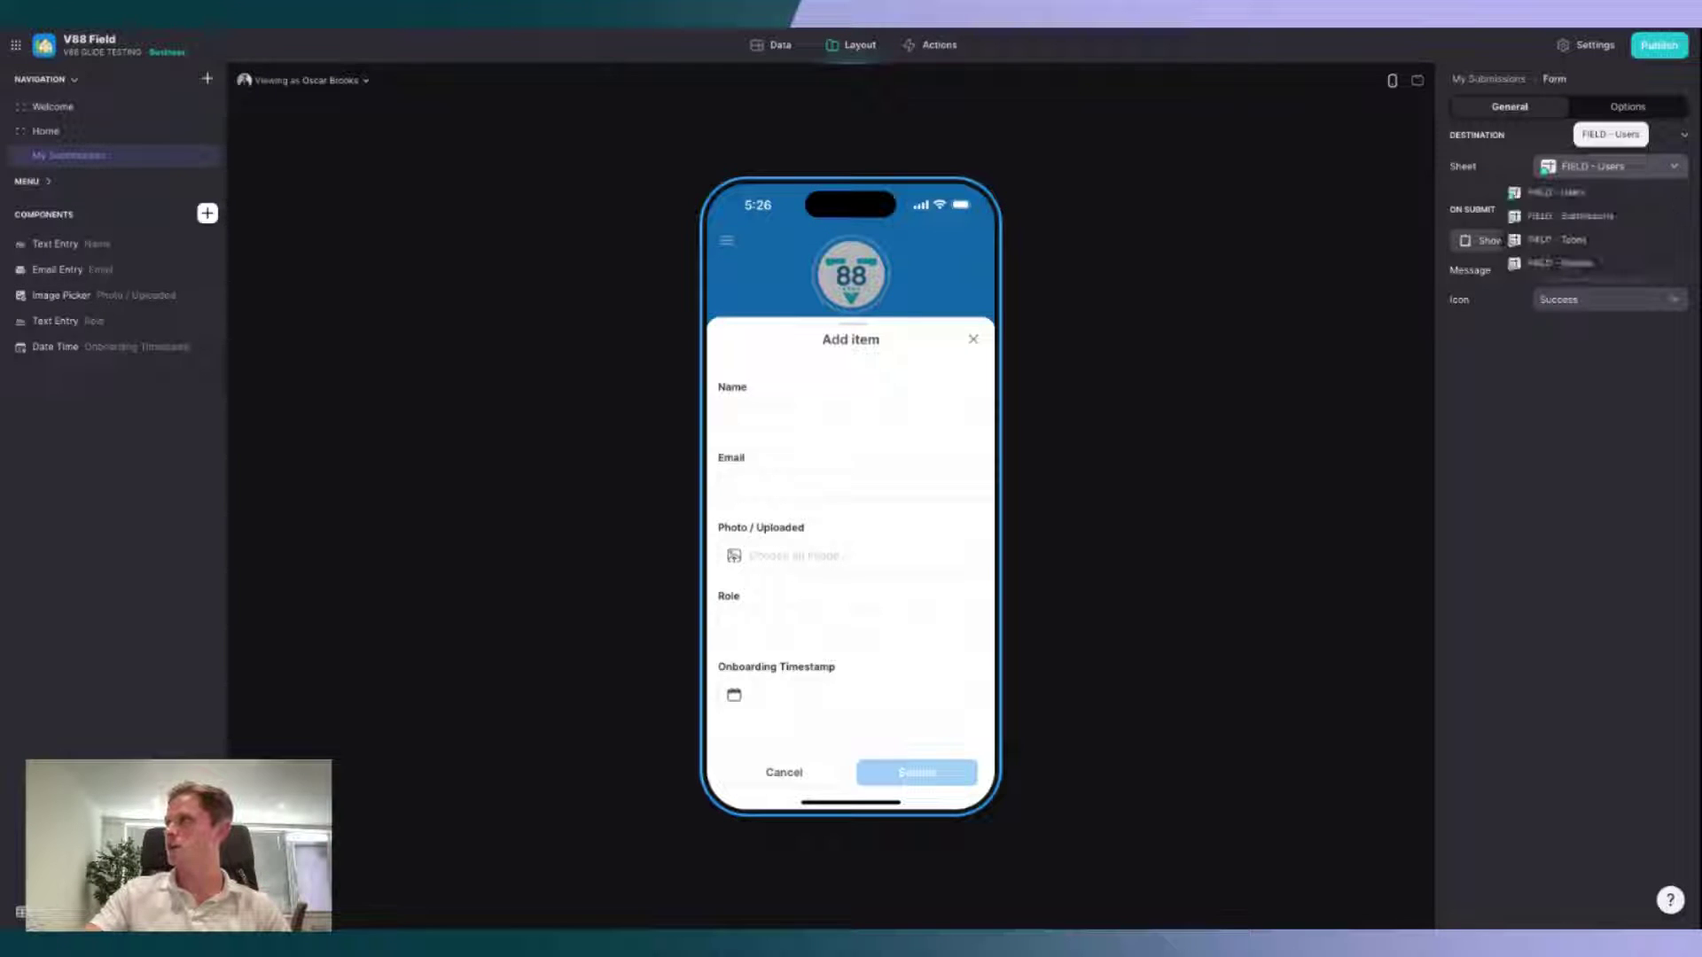
pyautogui.click(1591, 217)
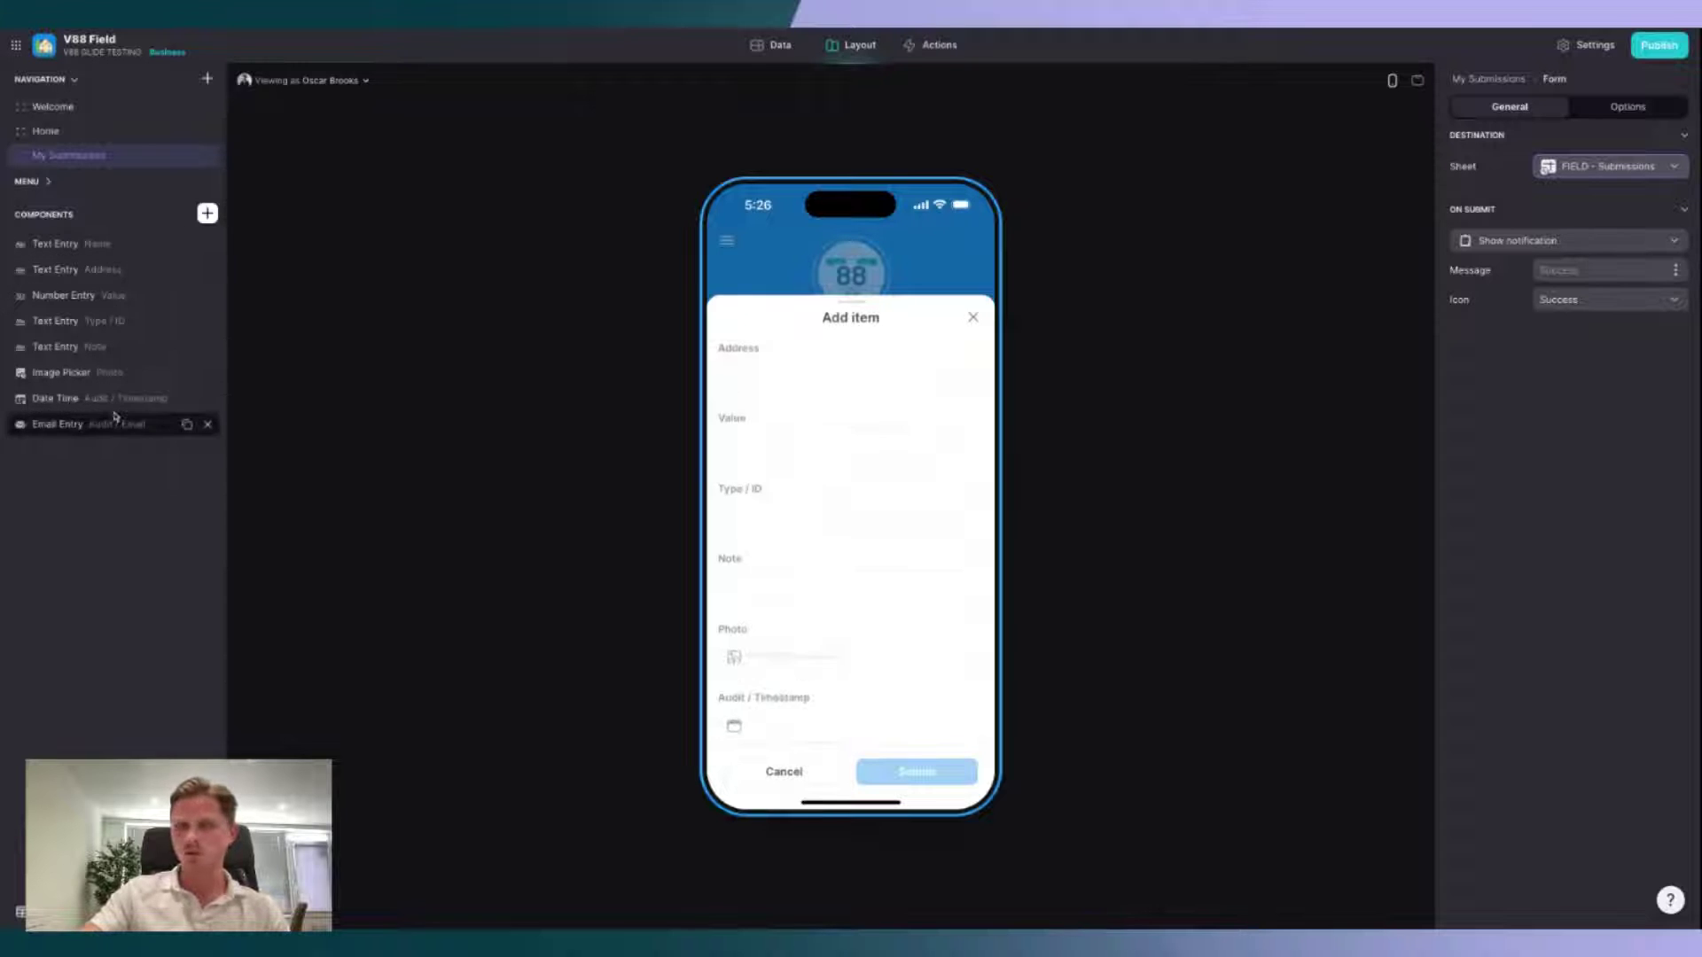
pyautogui.click(55, 244)
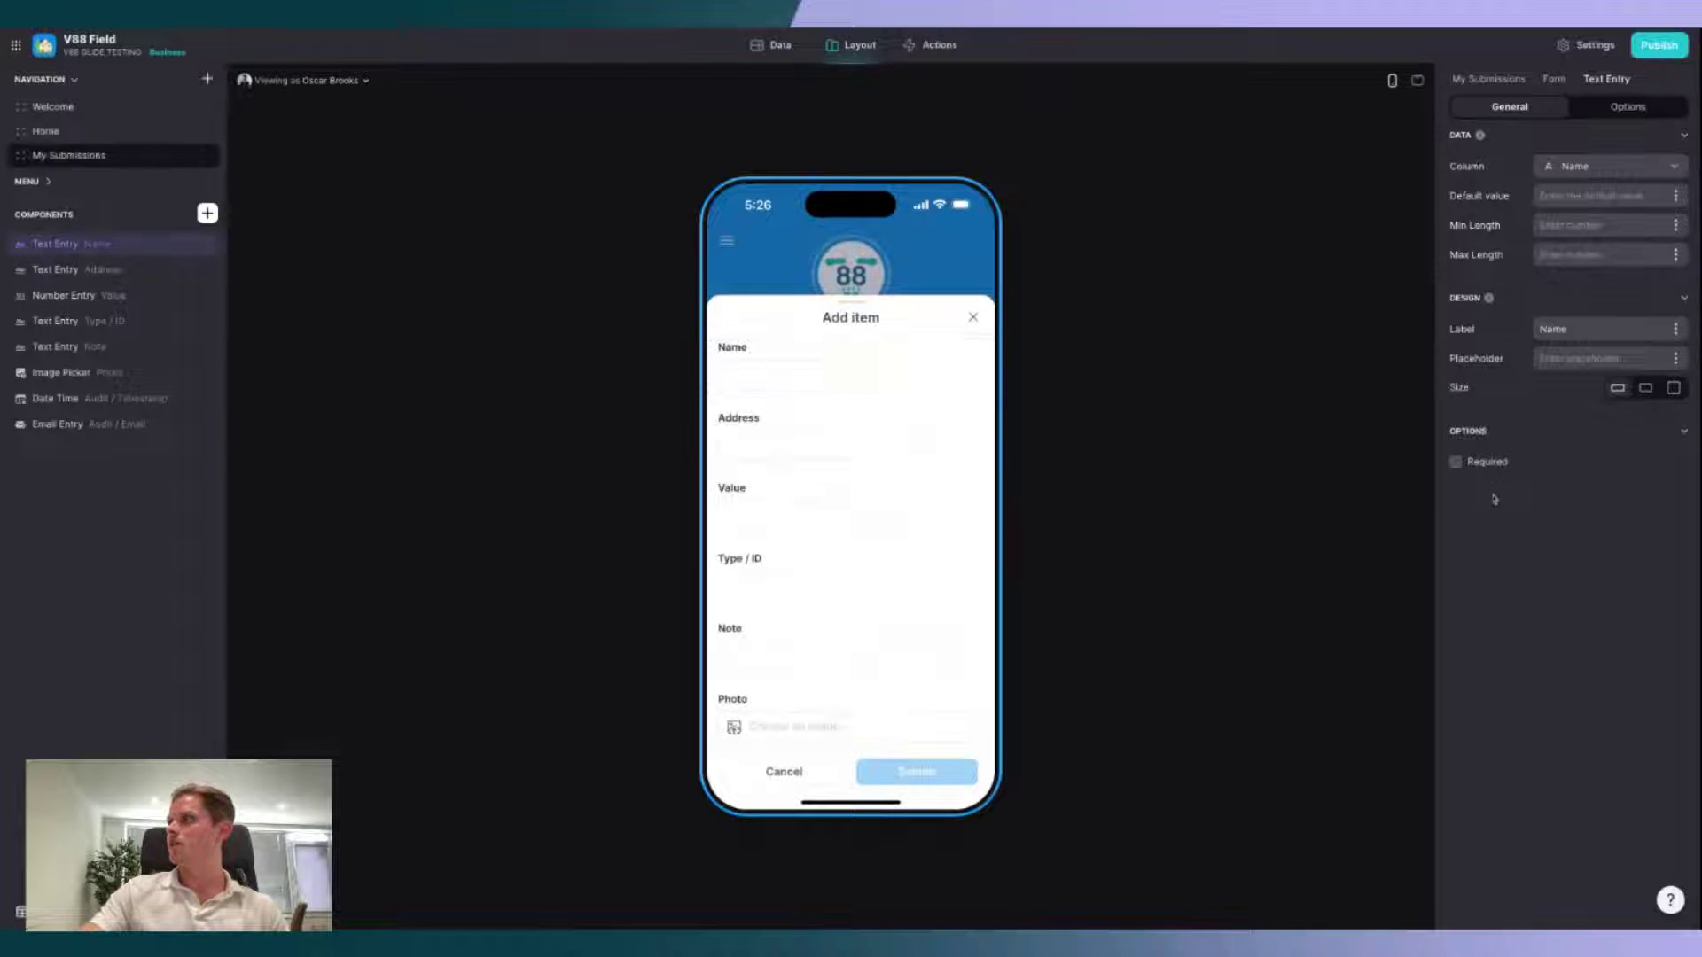
pyautogui.click(1484, 464)
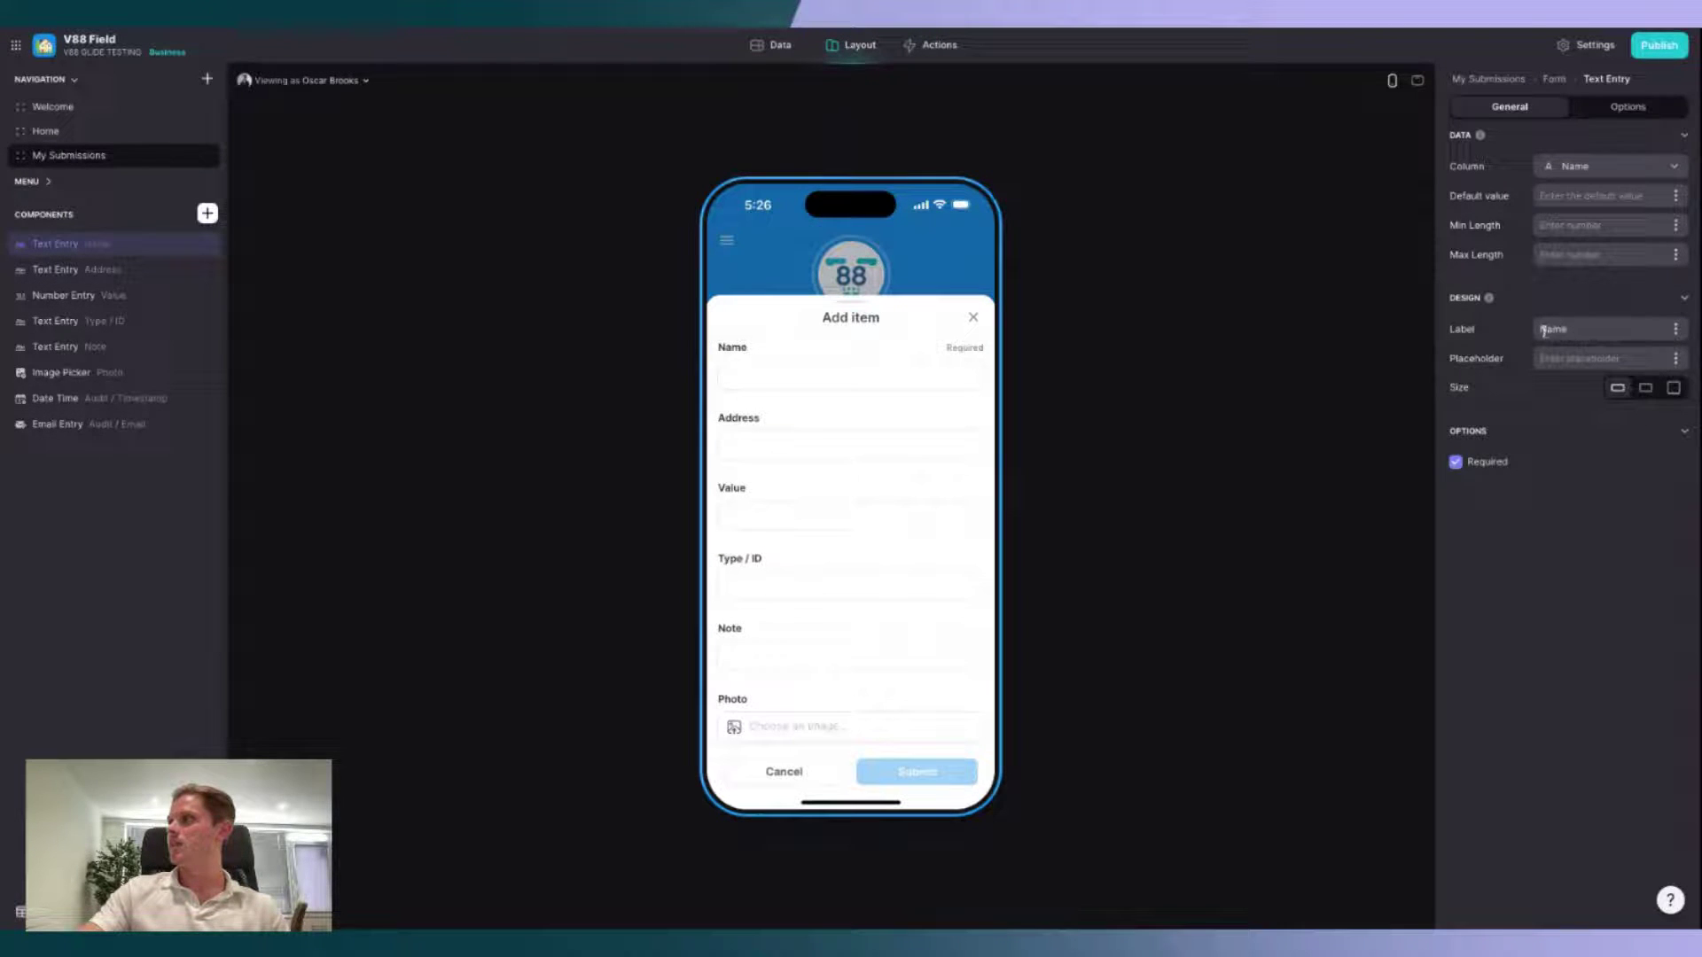
pyautogui.doubleClick(1611, 331)
pyautogui.write('Property Name')
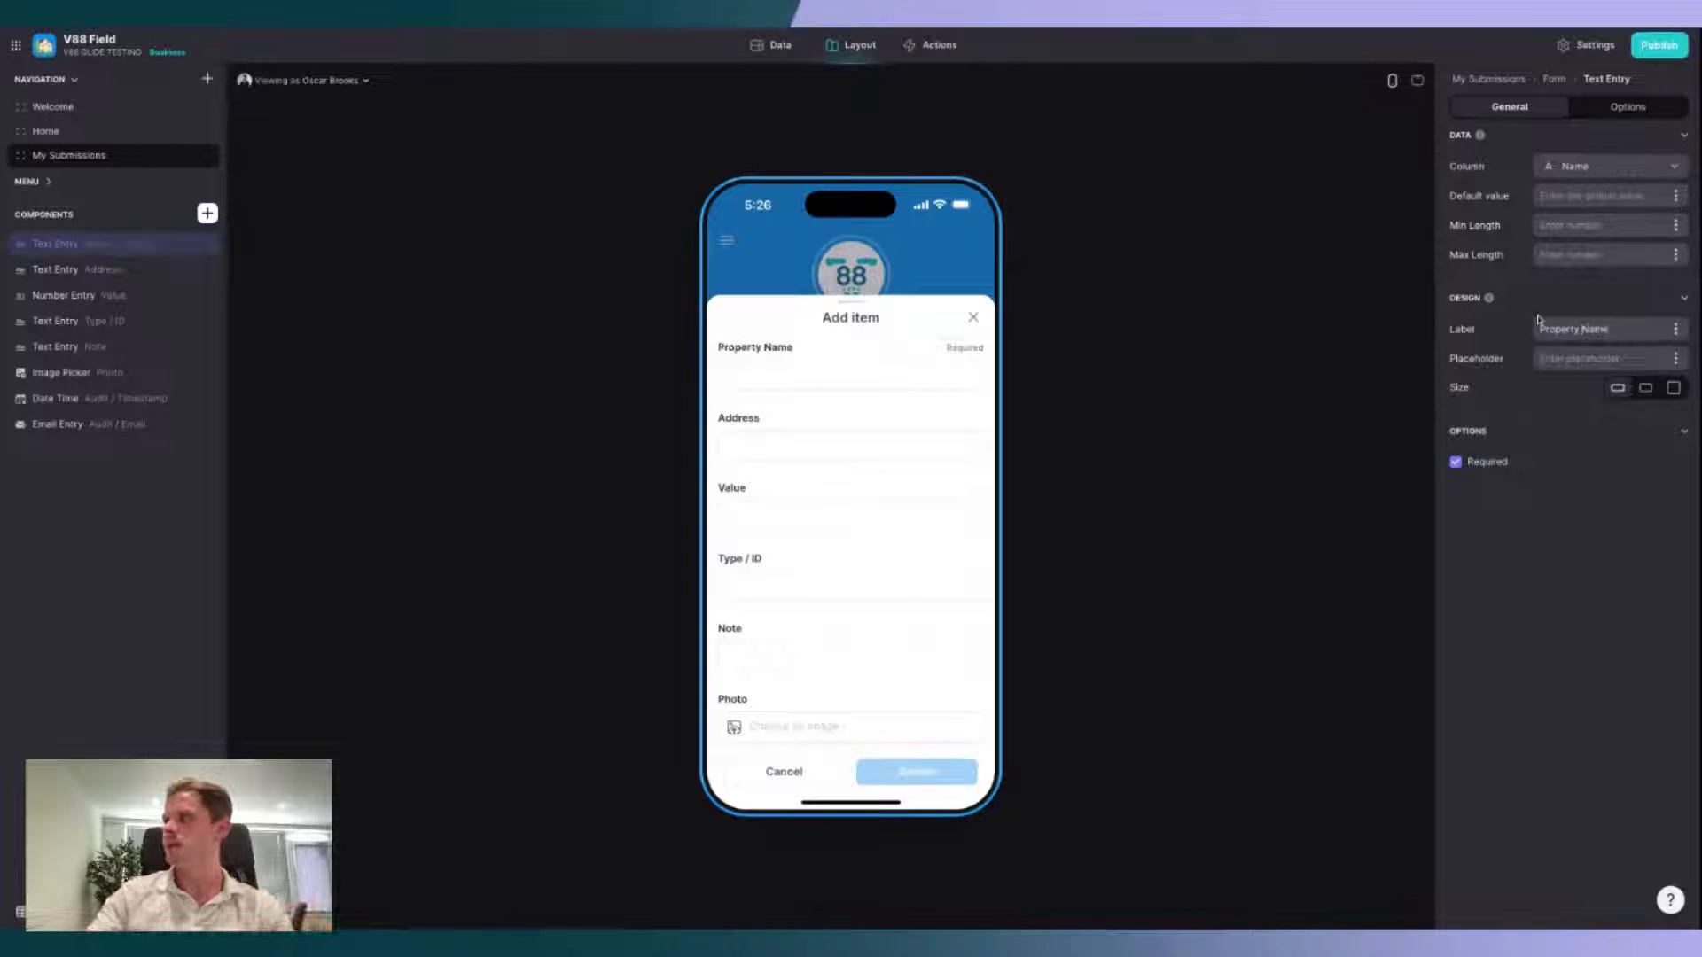
# Step: Mark the Address and Value fields as required
pyautogui.click(62, 269)
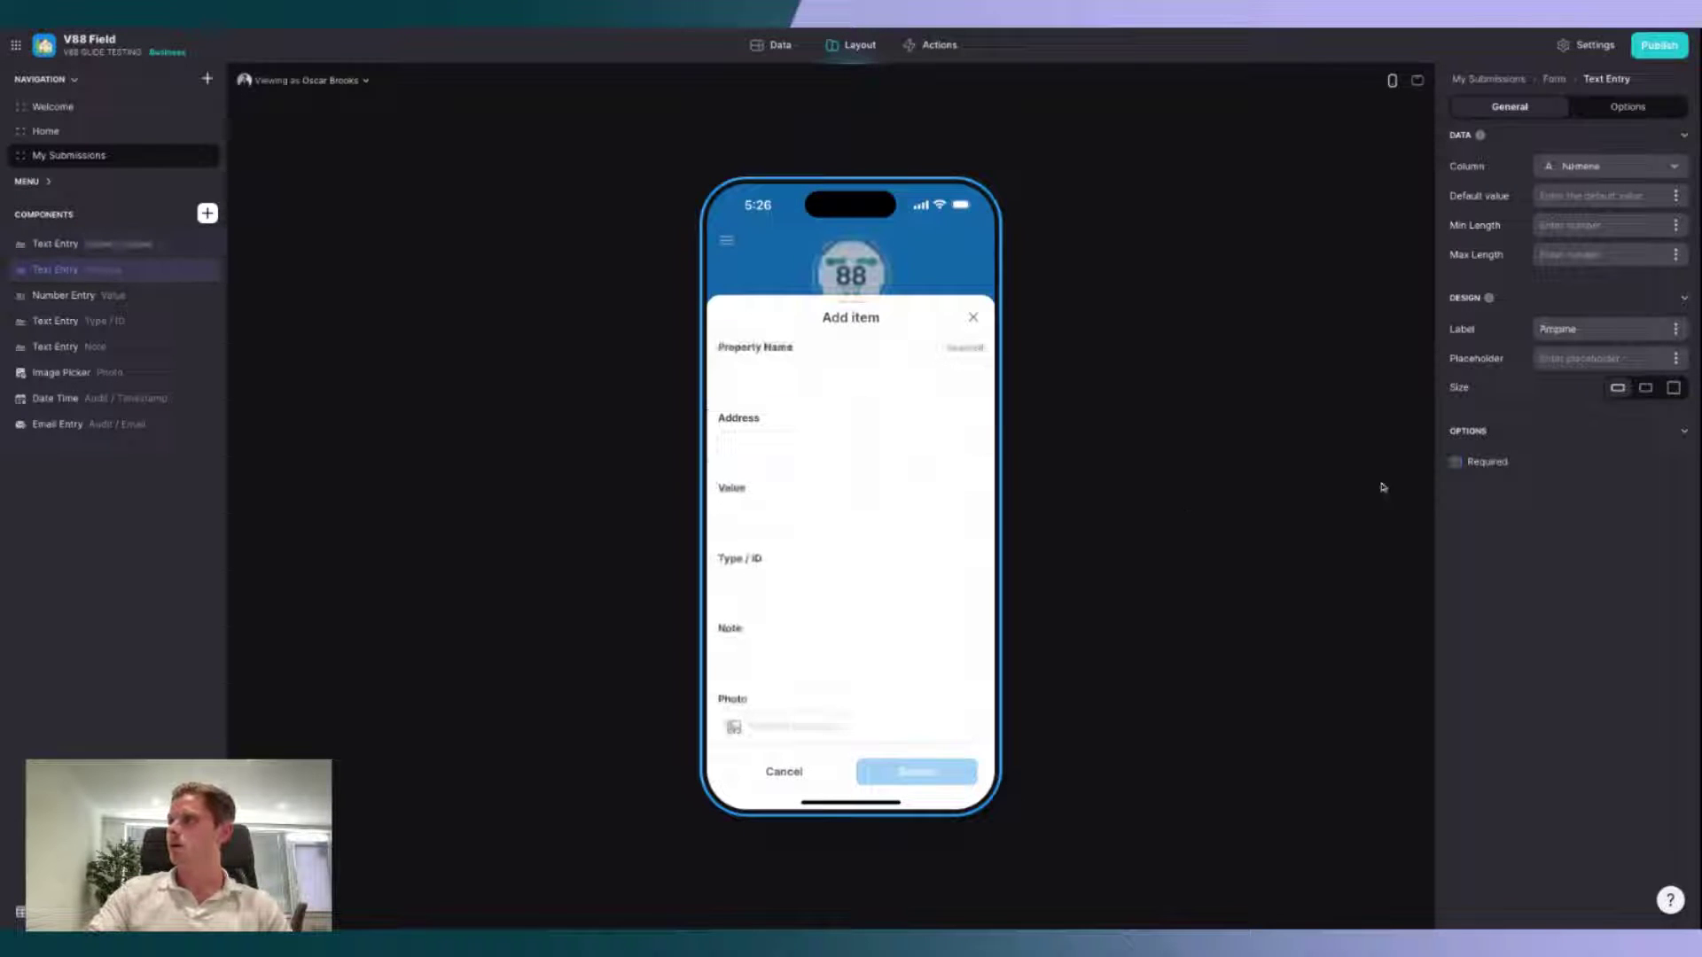
pyautogui.click(1483, 465)
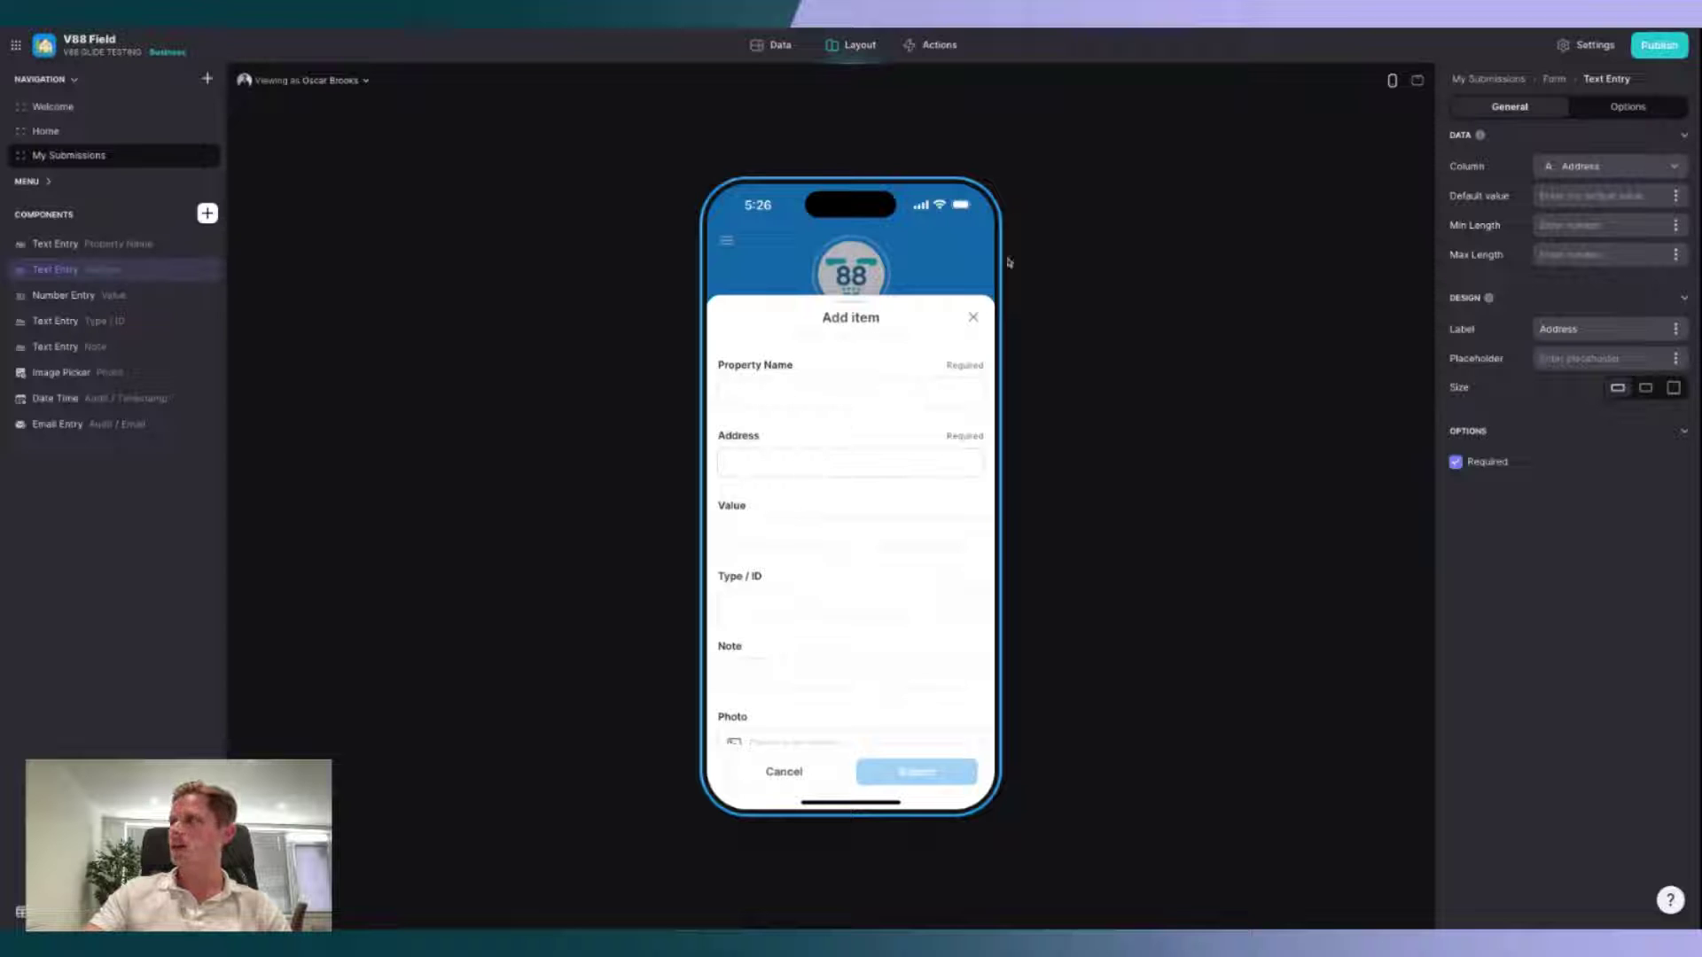
pyautogui.click(101, 295)
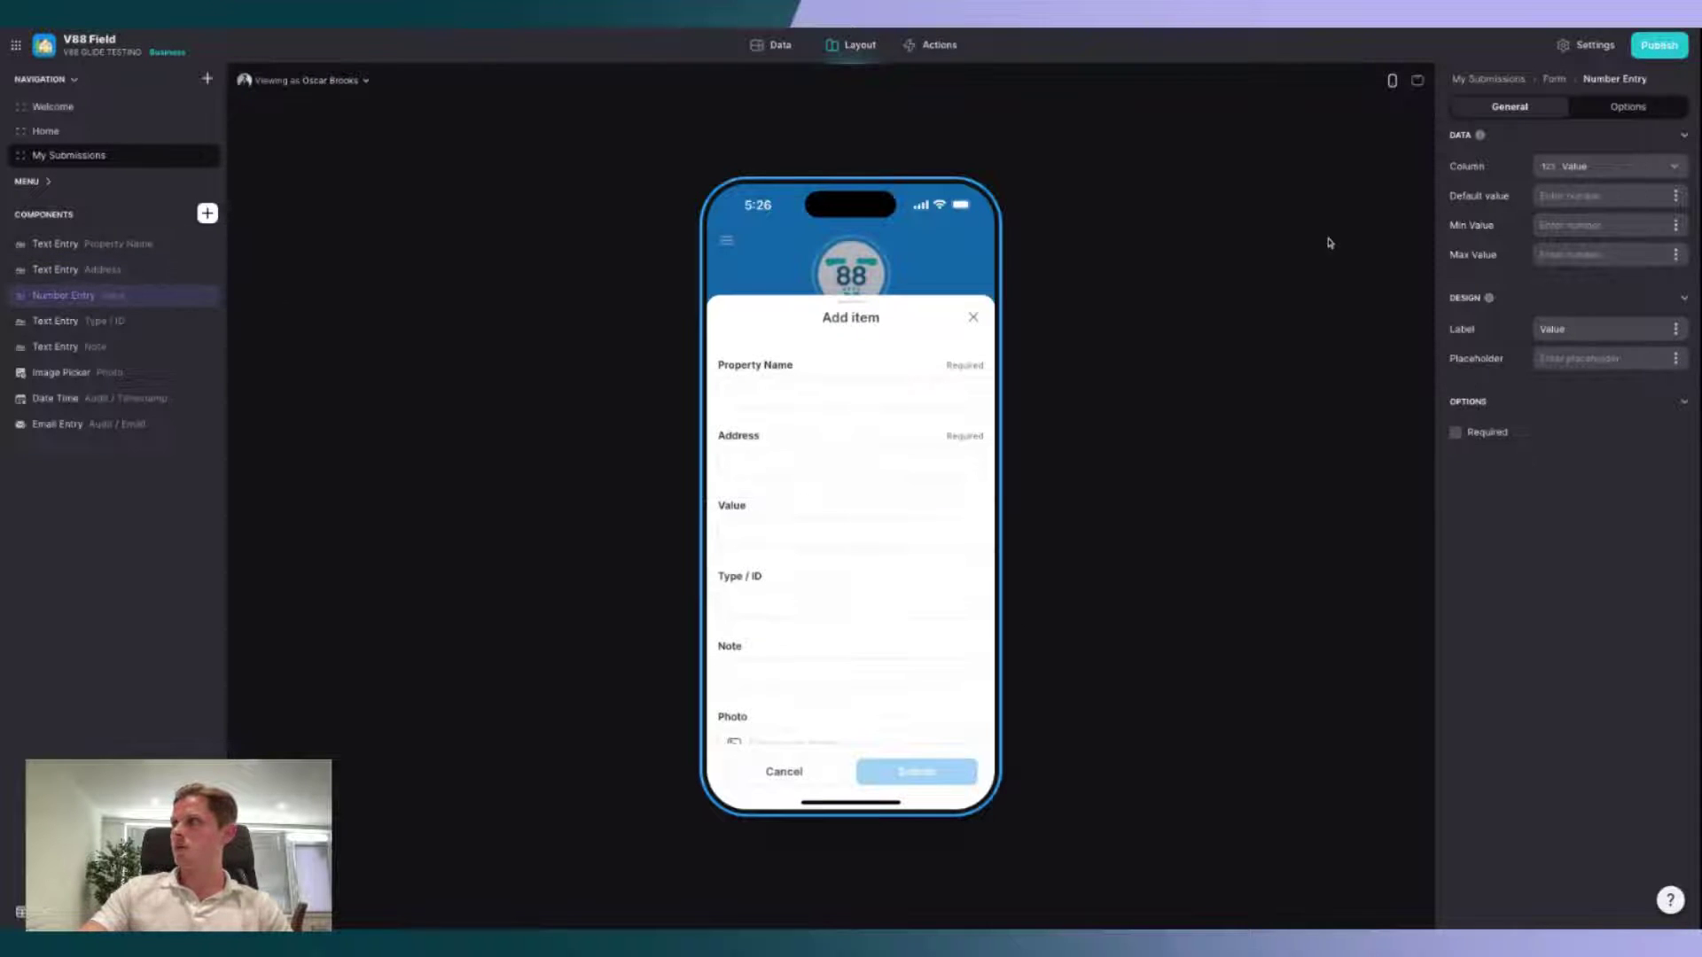
pyautogui.click(1492, 434)
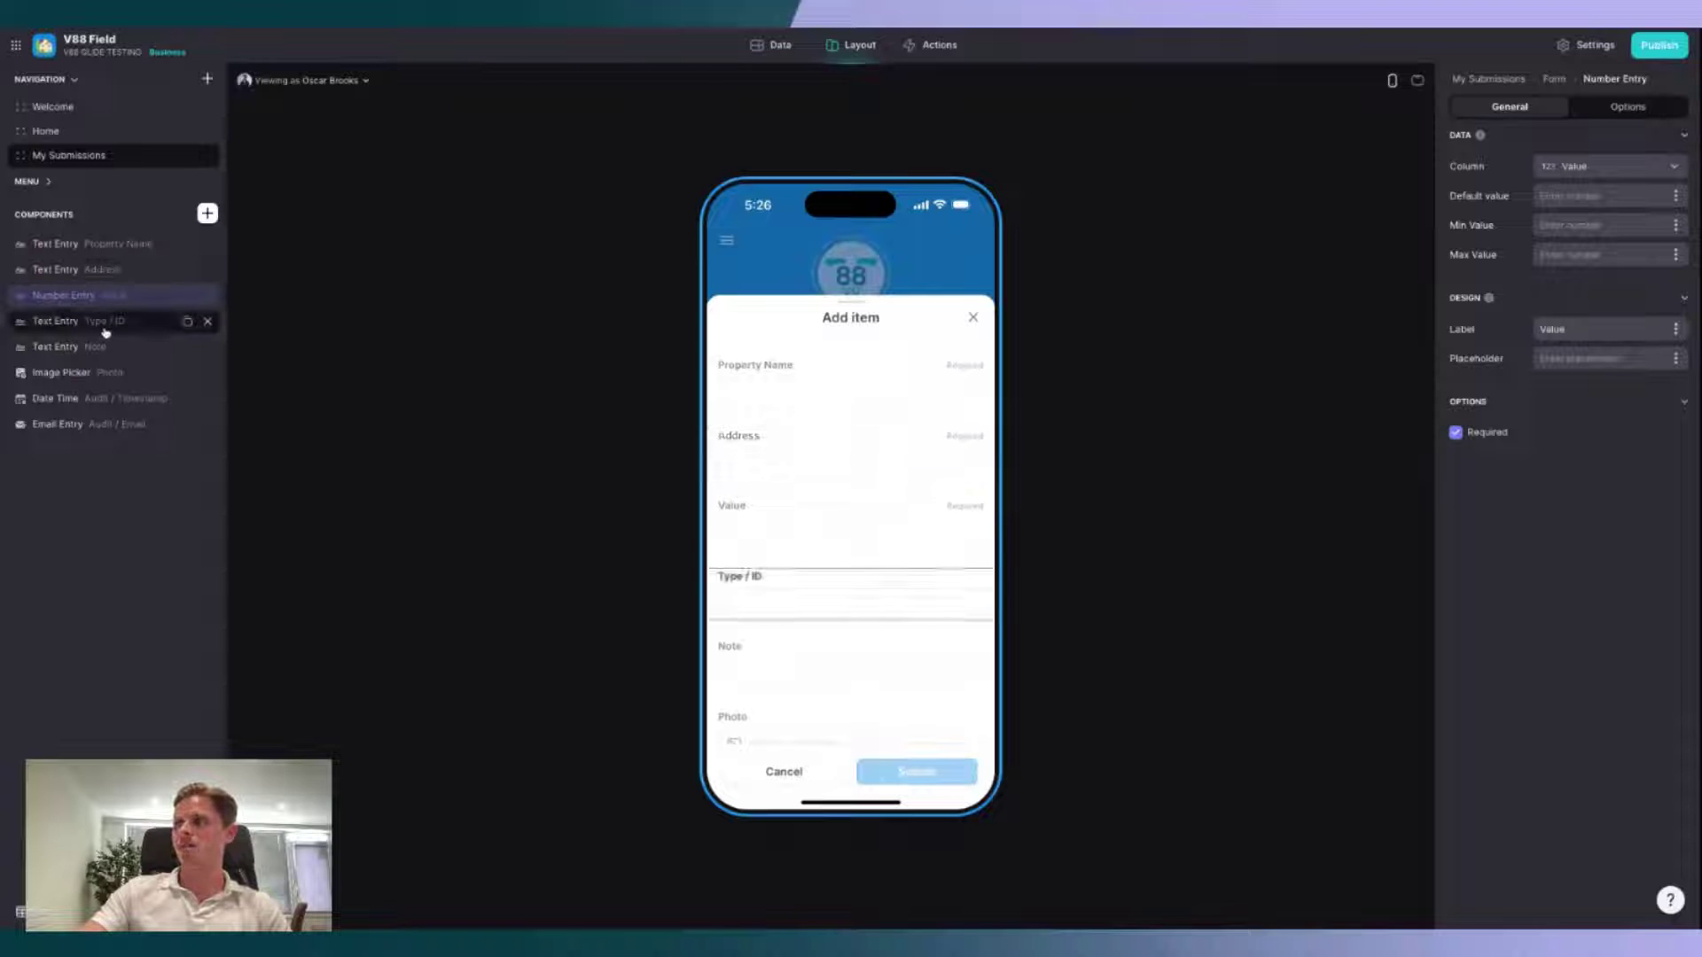
pyautogui.click(108, 323)
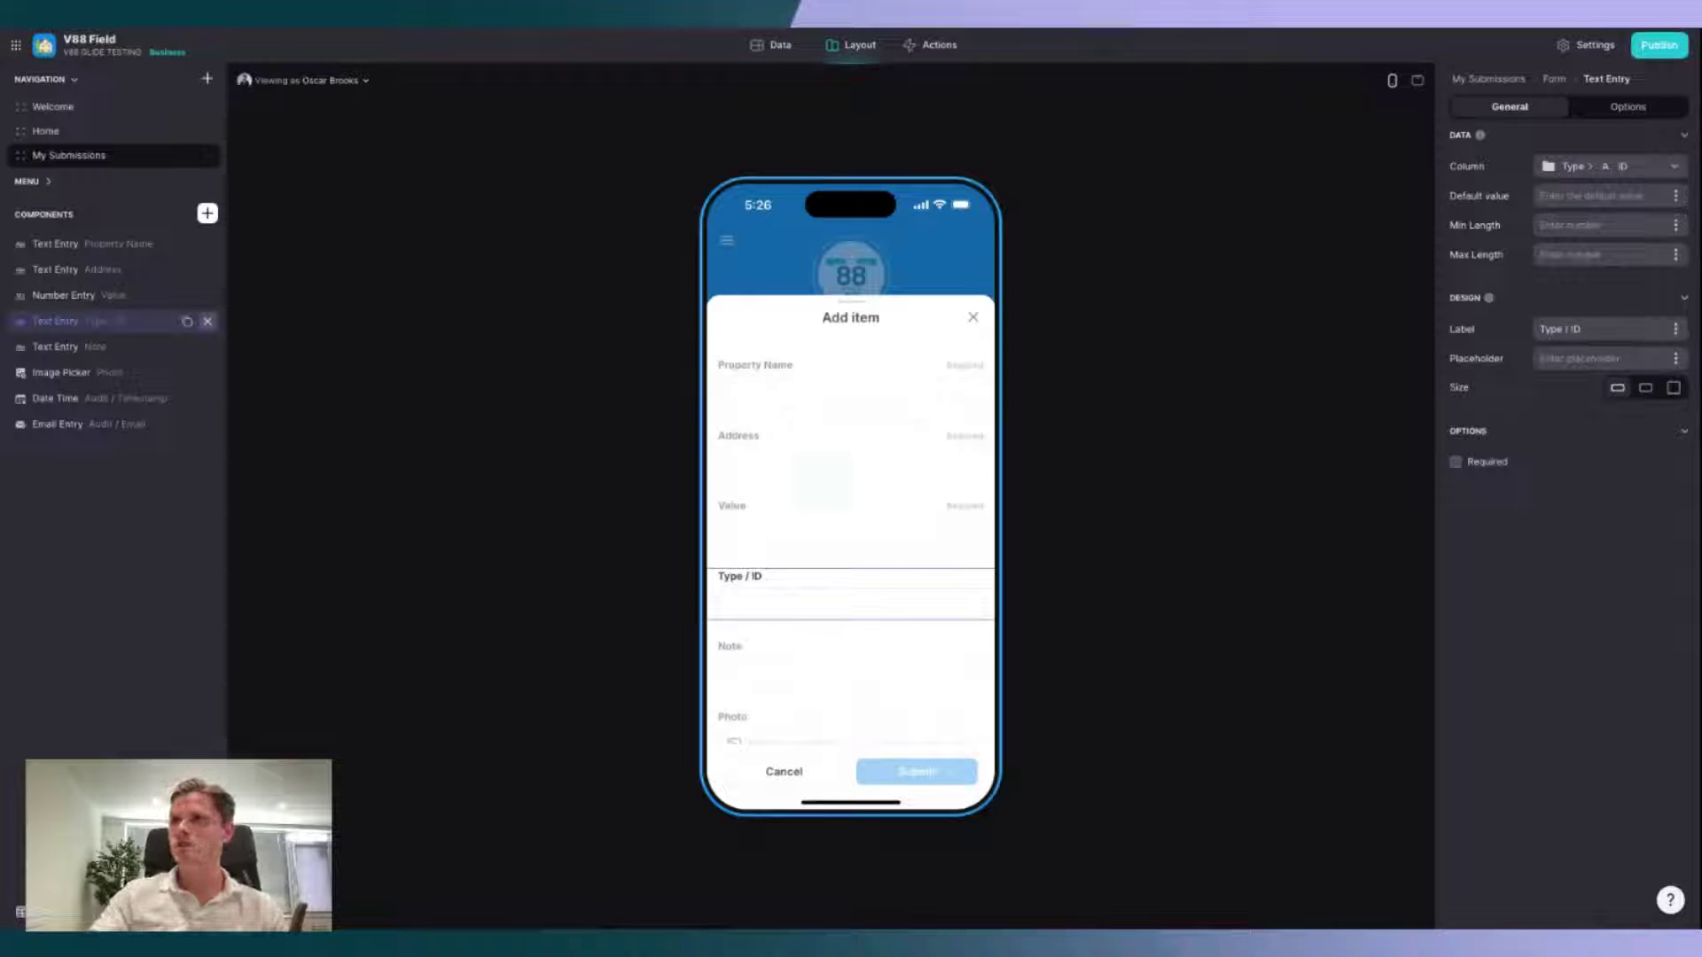
pyautogui.click(63, 296)
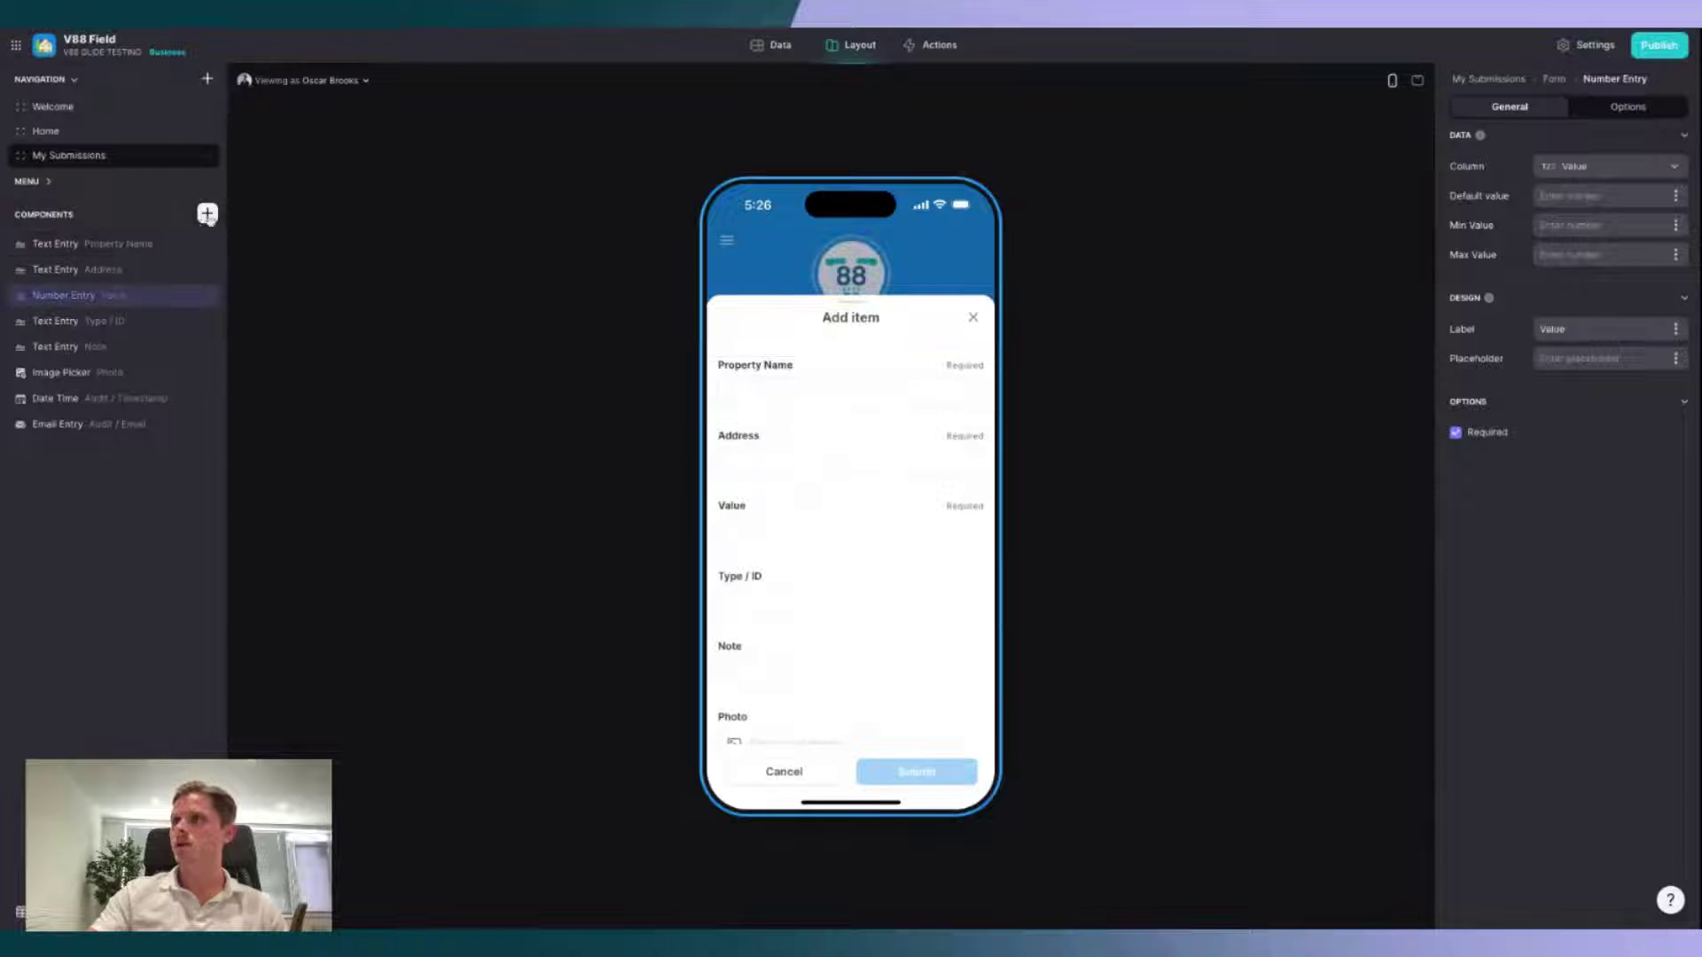
# Step: Insert a Choice component into the form that writes to the Type > ID column
pyautogui.click(207, 213)
pyautogui.write('choice')
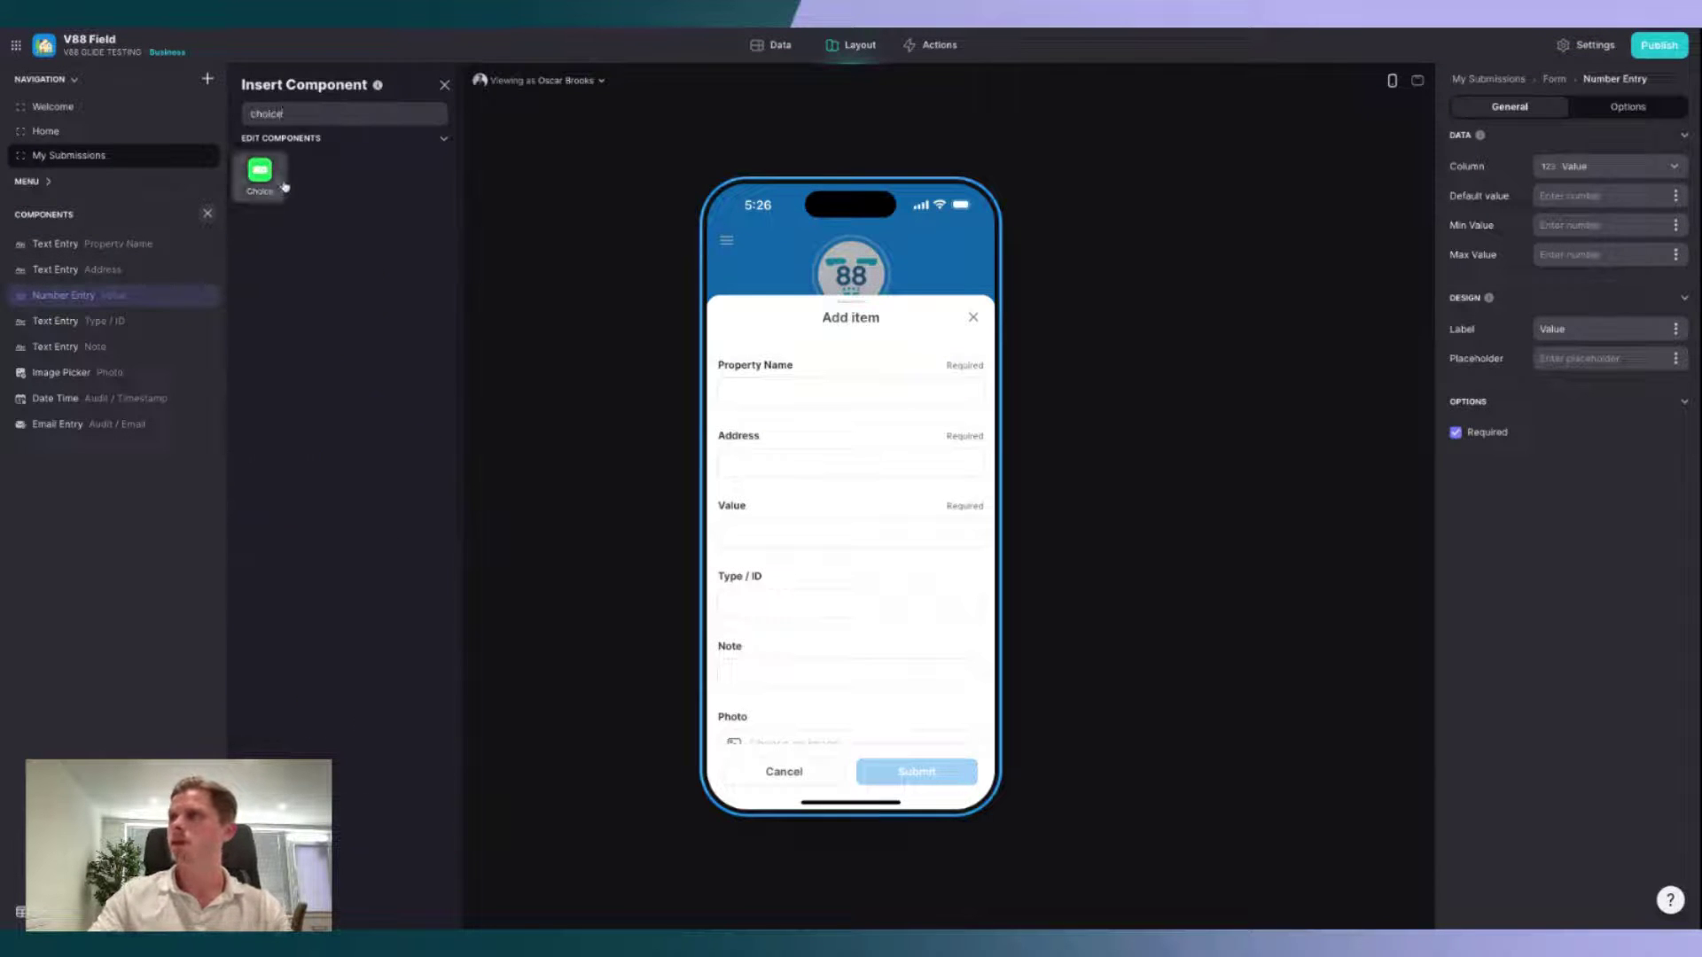
pyautogui.click(264, 172)
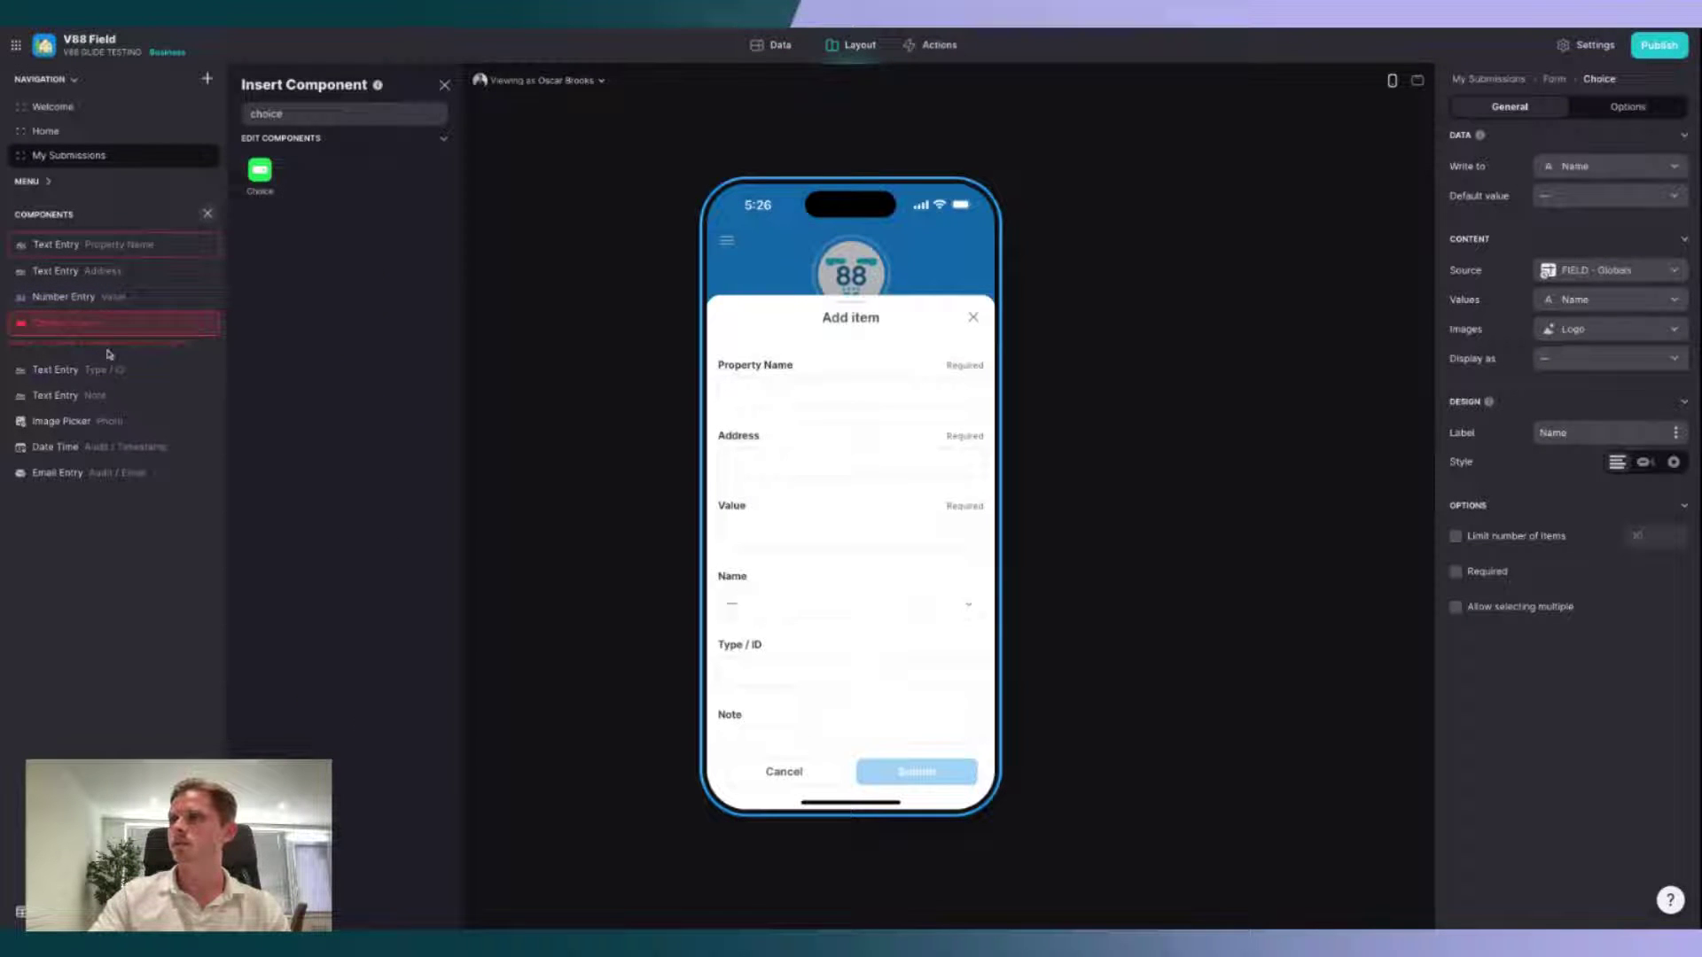
pyautogui.click(441, 85)
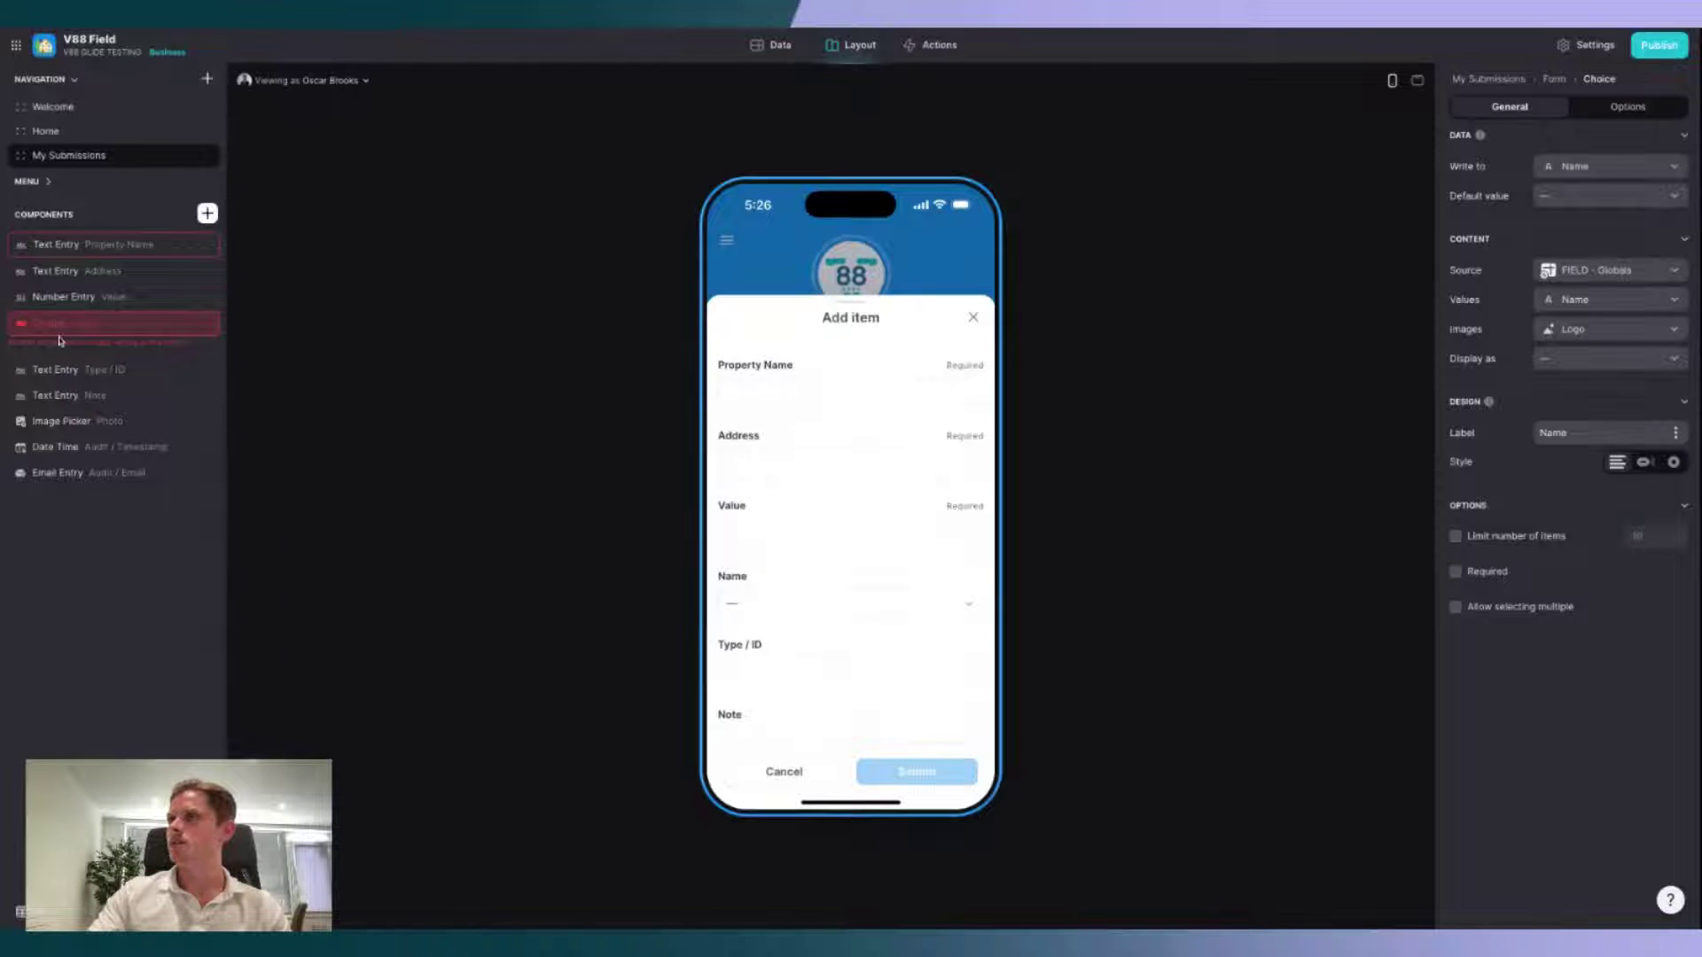
pyautogui.click(1621, 163)
pyautogui.moveTo(1614, 291)
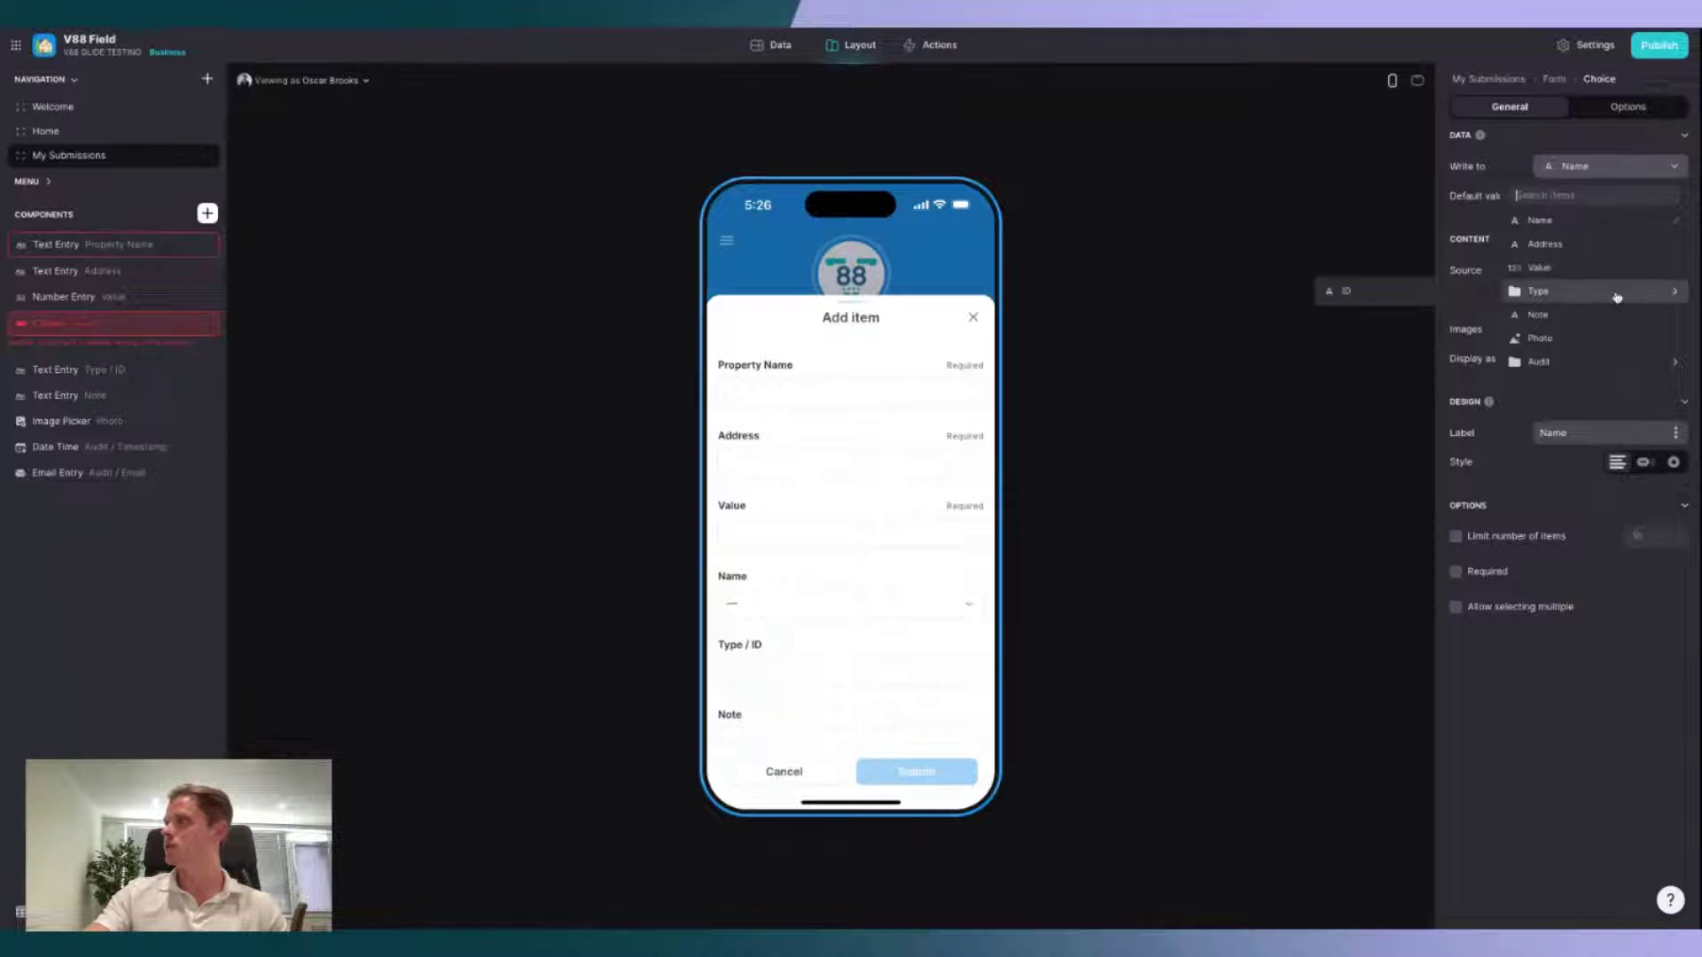
pyautogui.click(1405, 291)
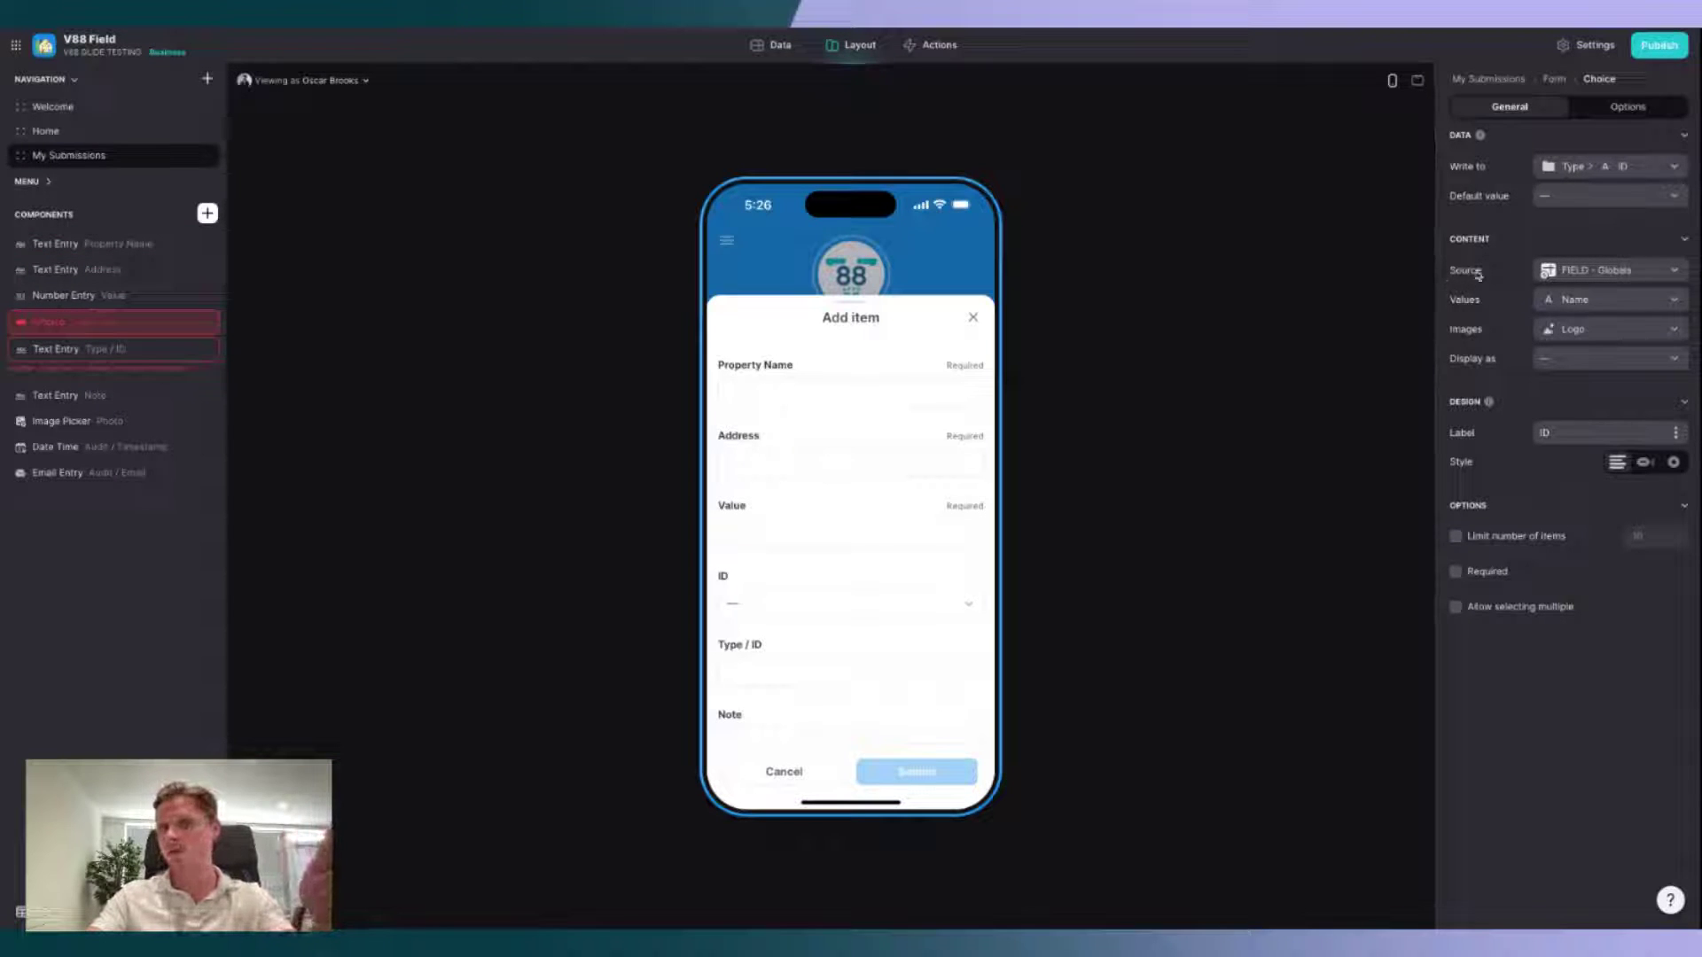
# Step: Source the choice from FIELD - Types with Row ID values, Name display and chips, labelled 'Type', required
pyautogui.click(1578, 271)
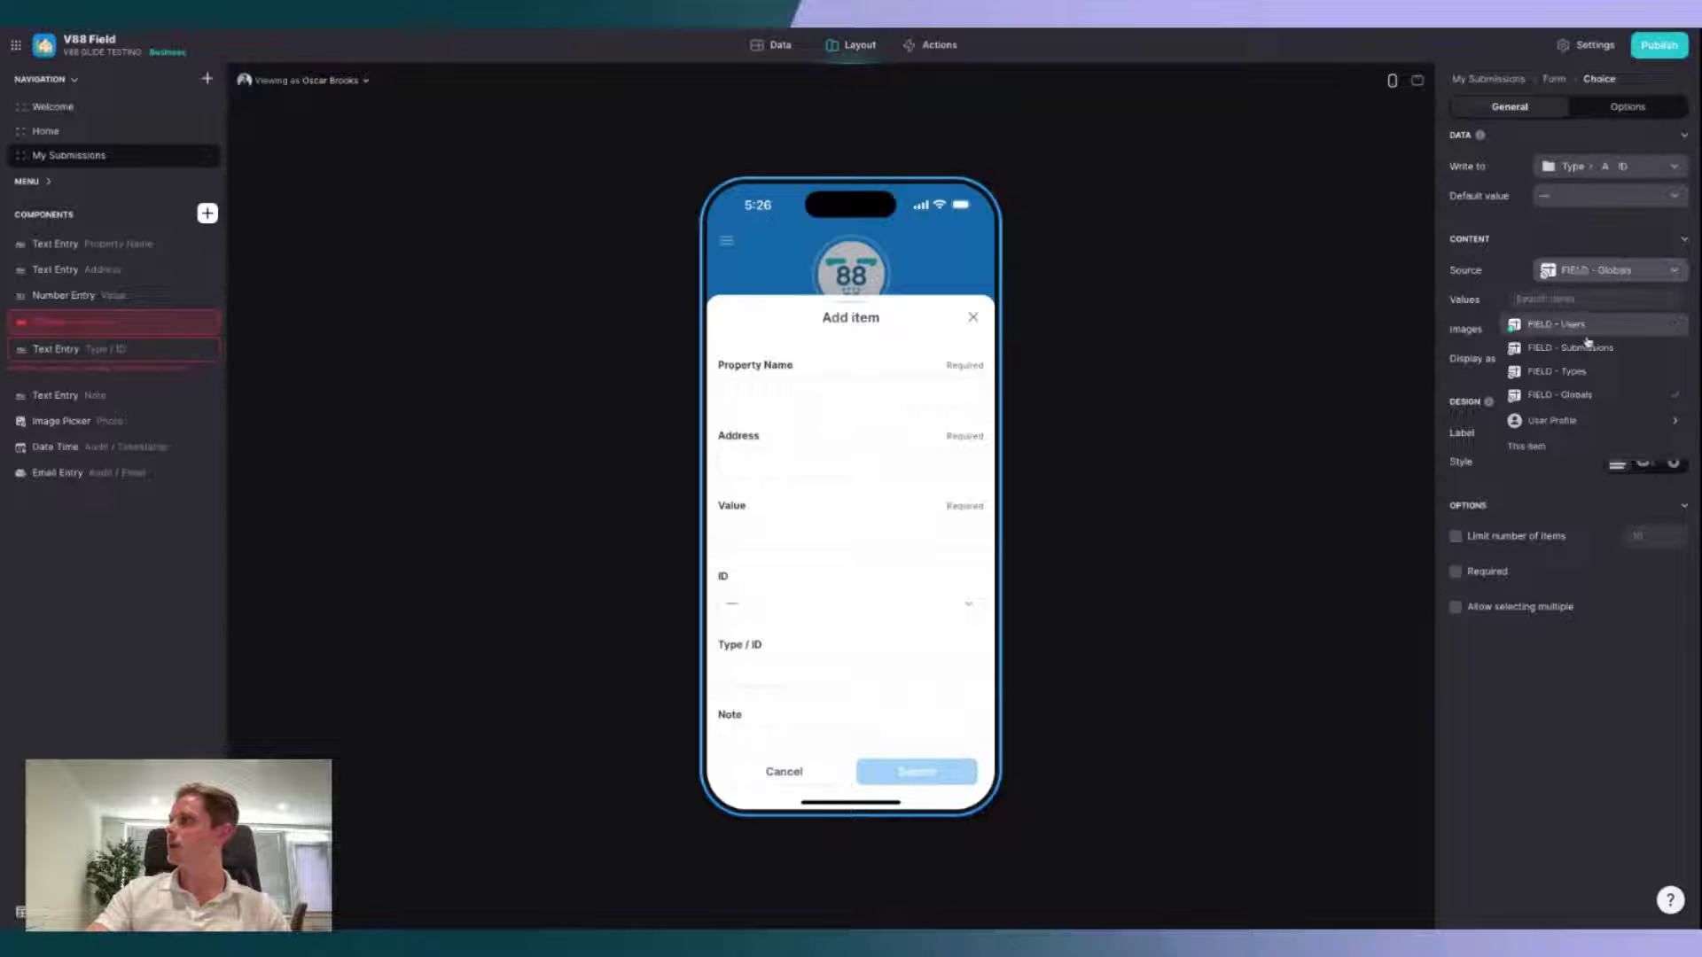
pyautogui.click(1560, 370)
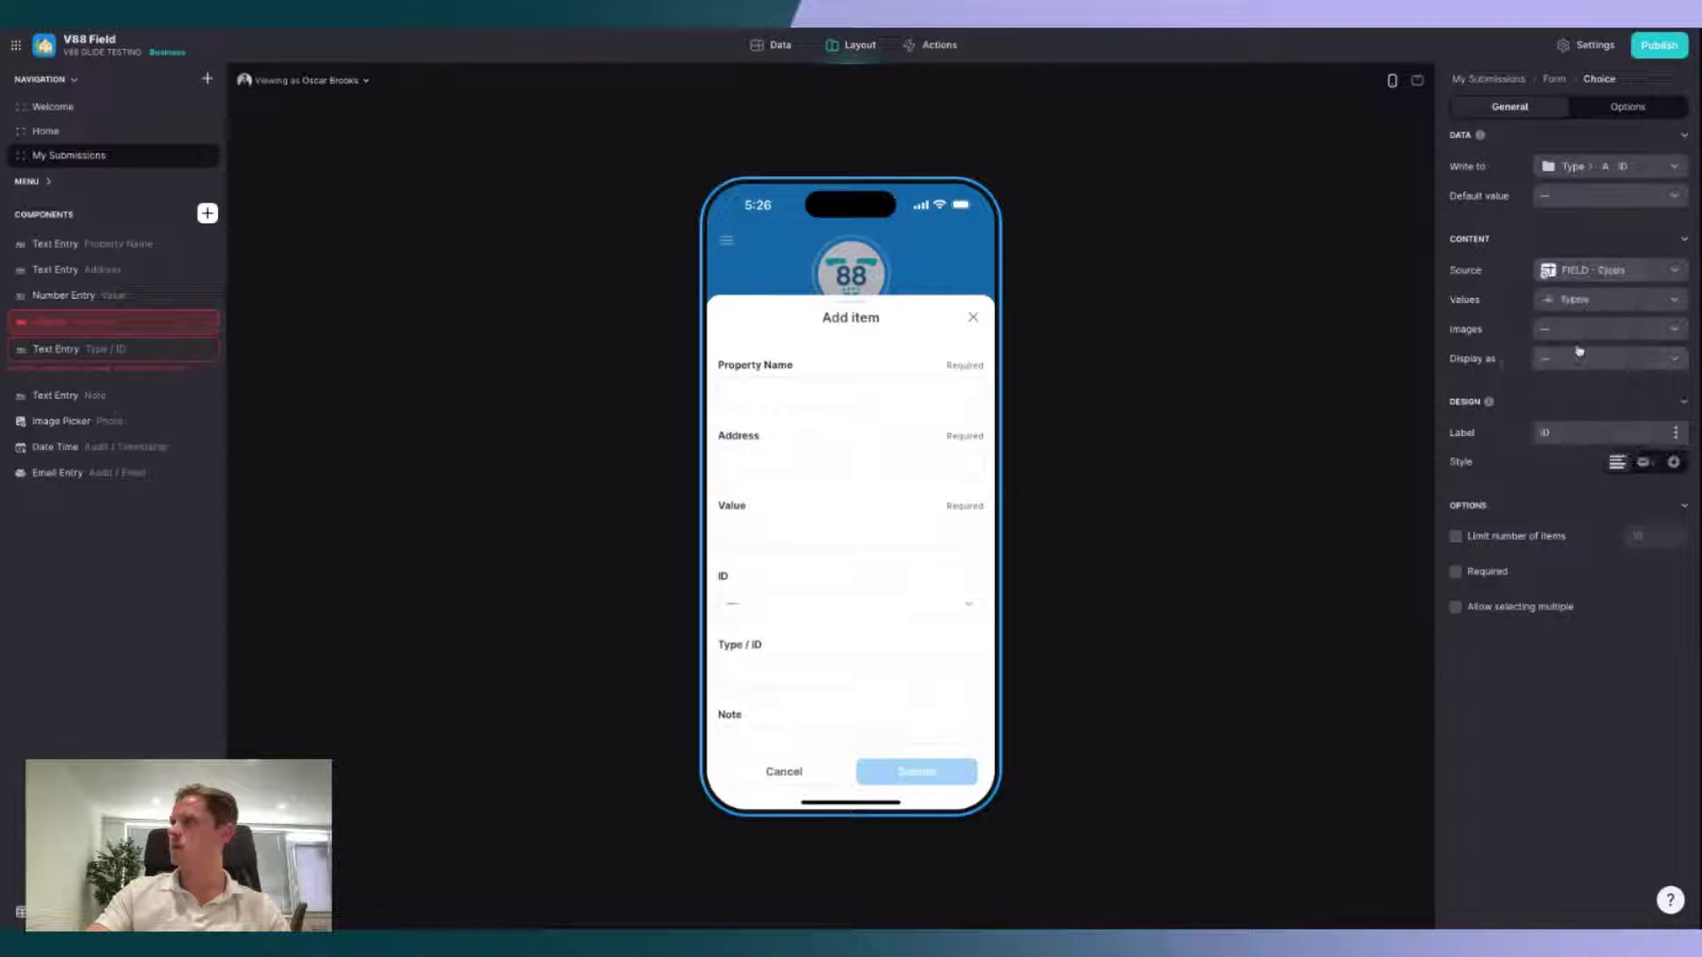
pyautogui.click(1587, 301)
pyautogui.click(1580, 354)
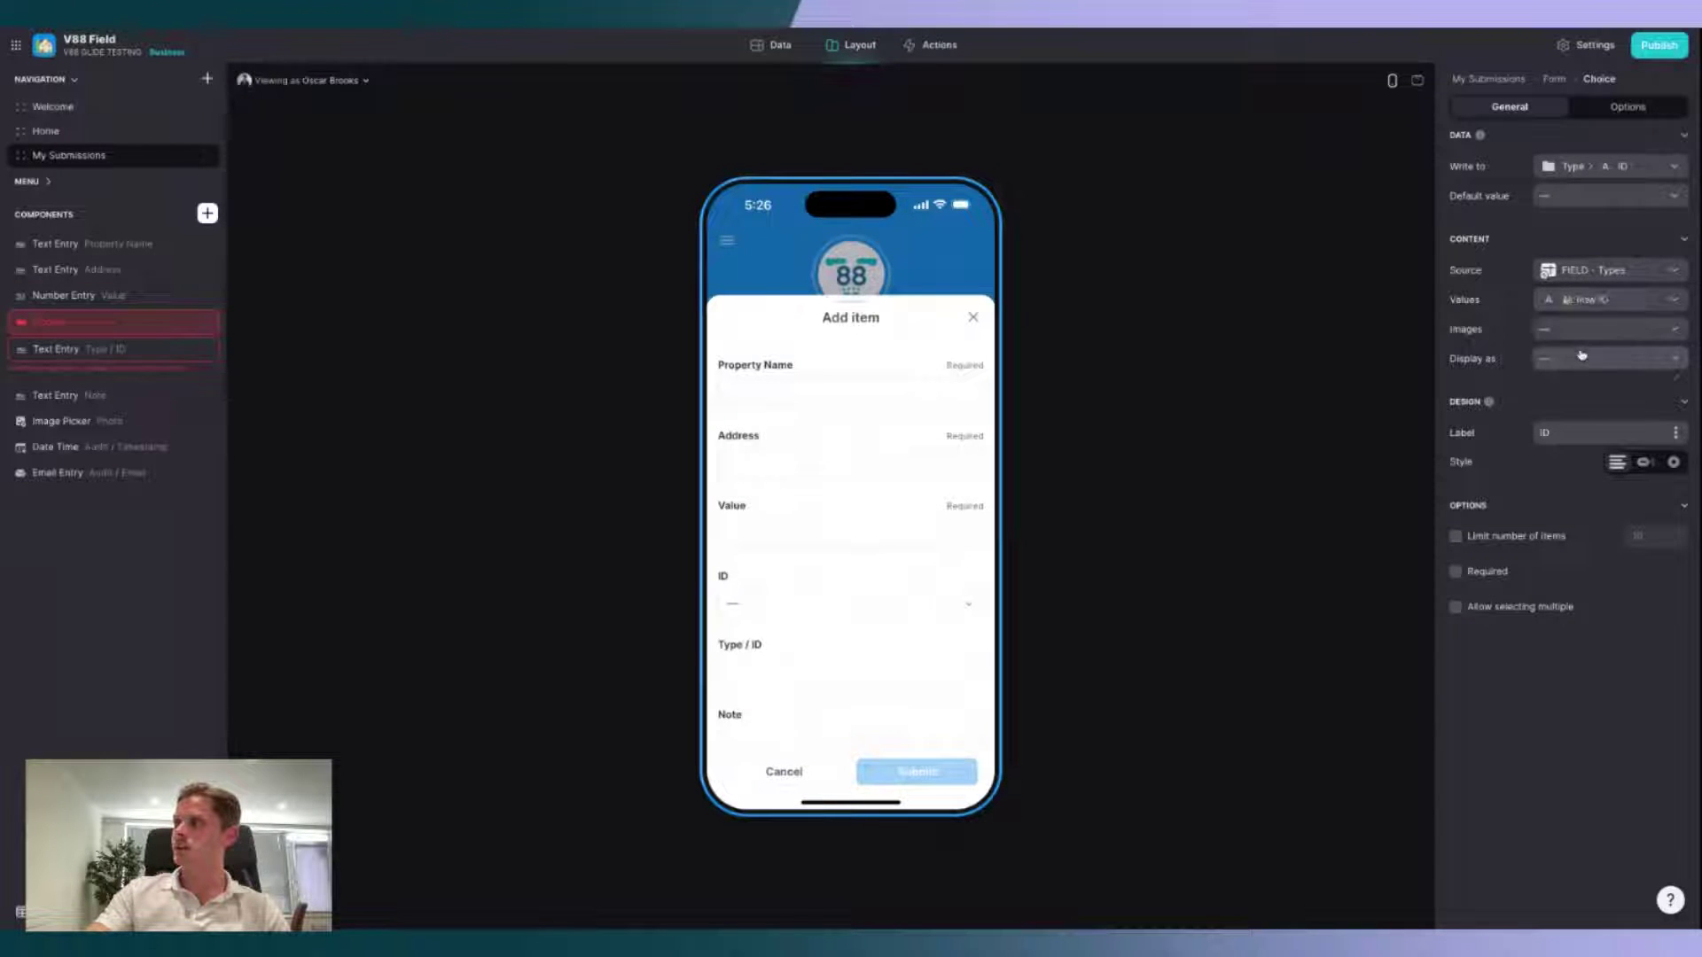
pyautogui.click(1580, 359)
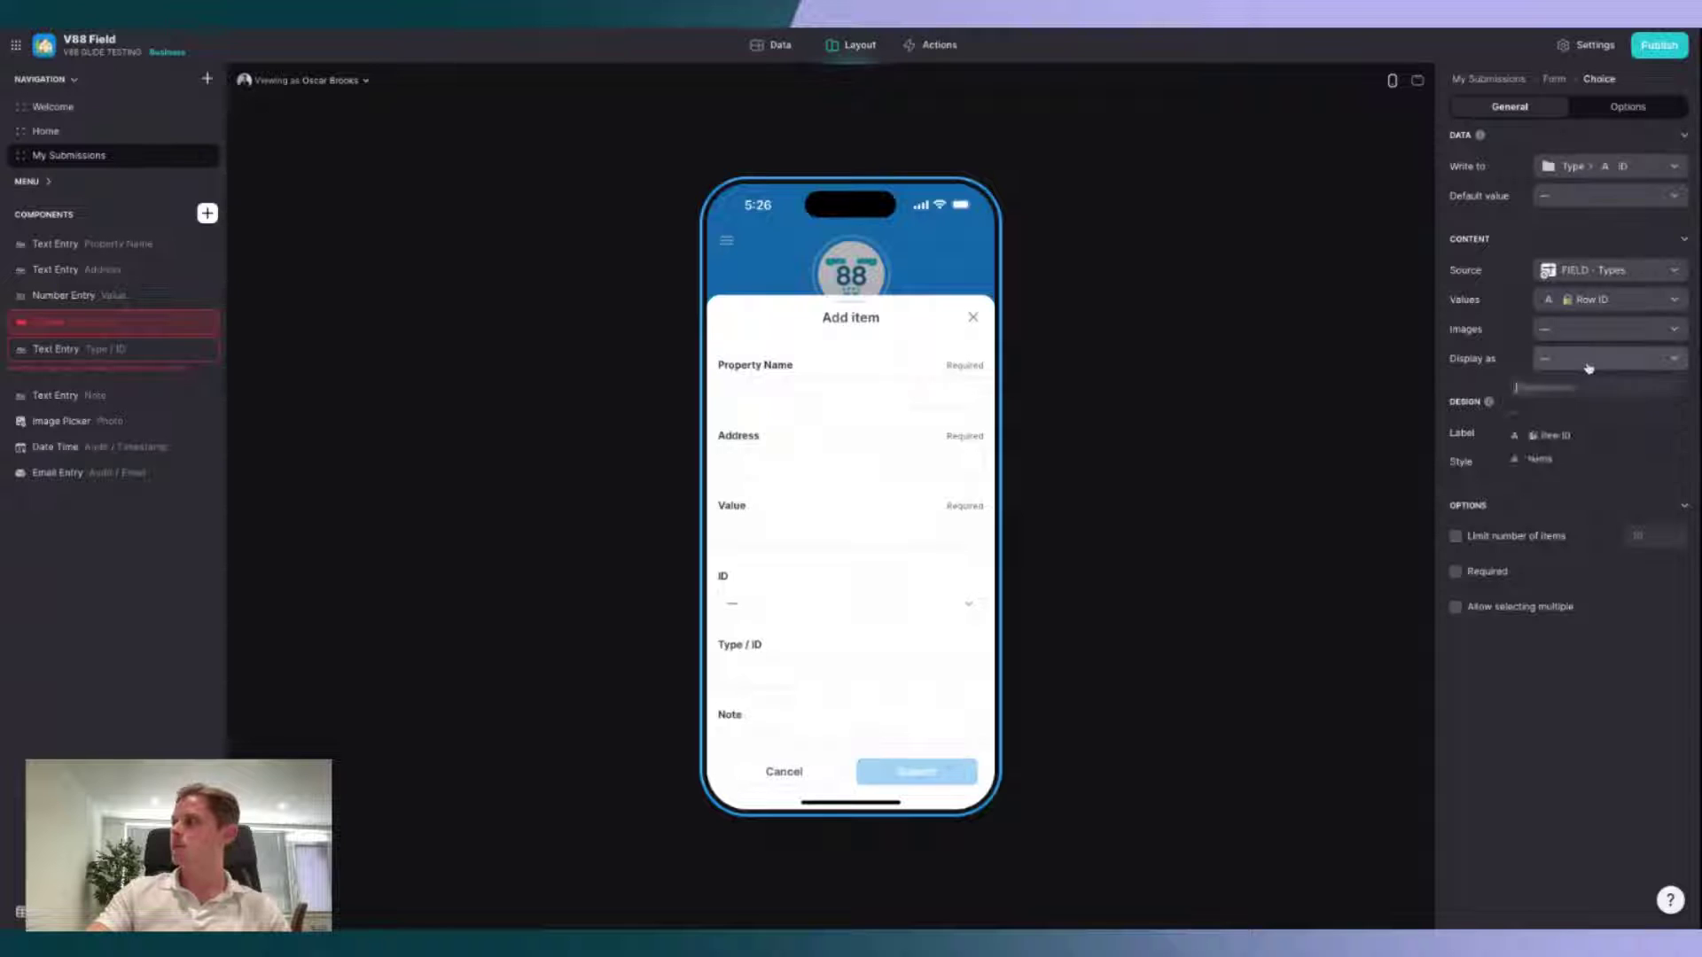
pyautogui.click(1577, 461)
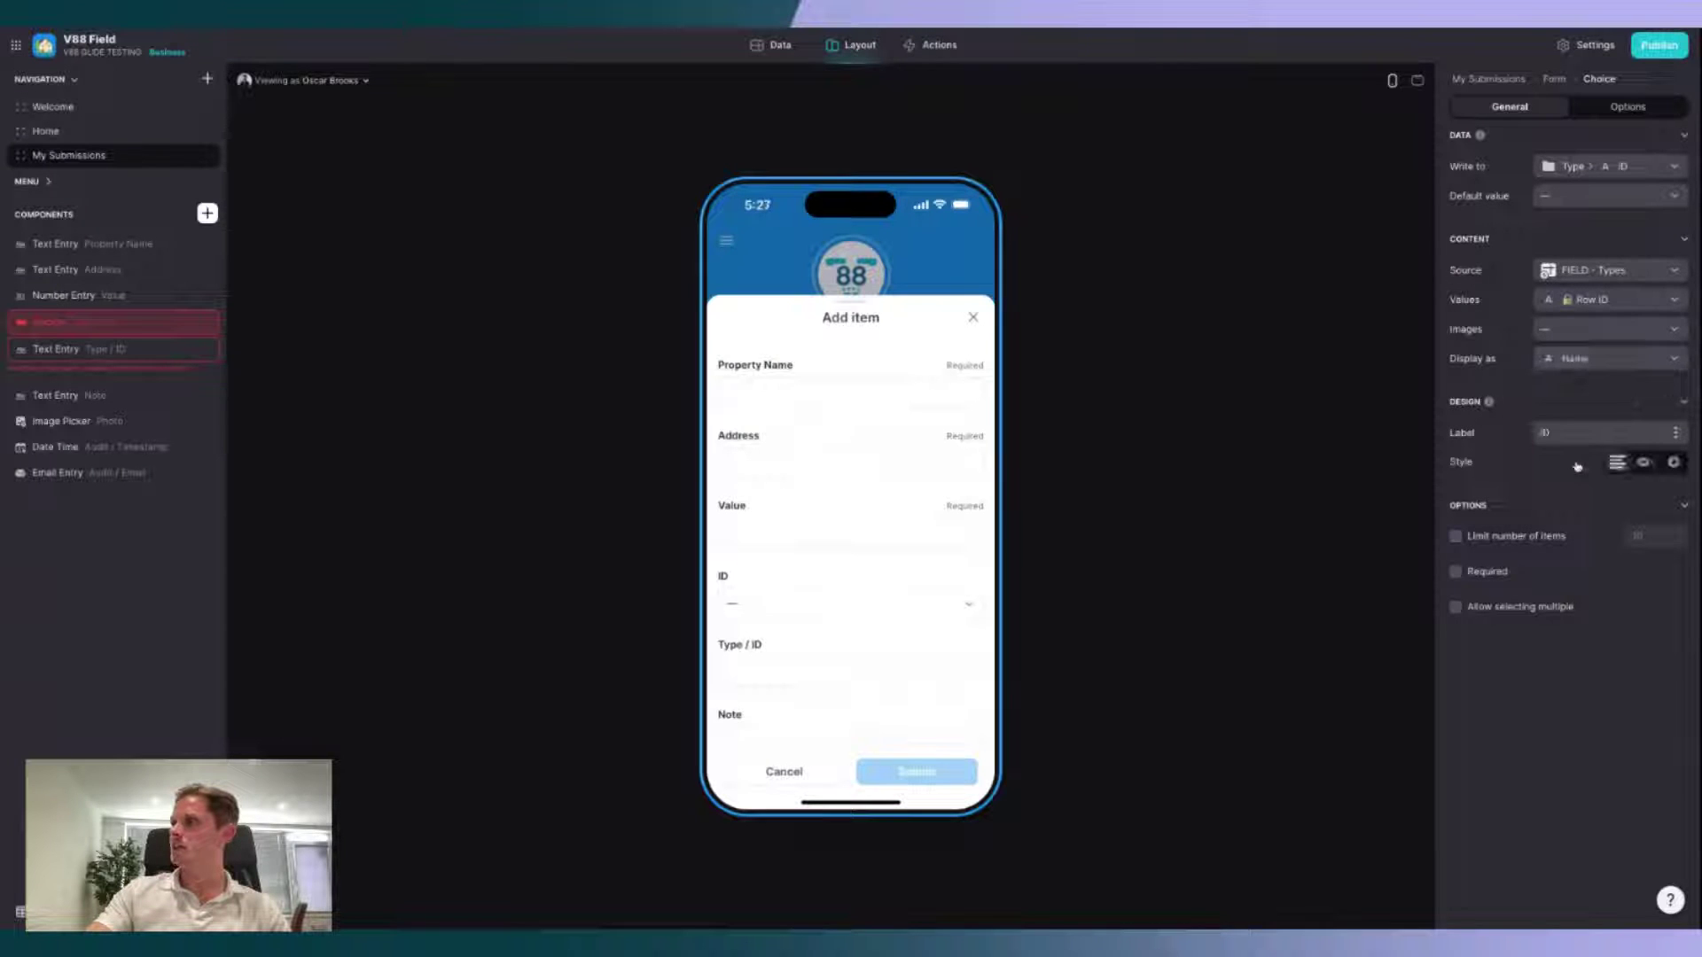
pyautogui.click(1645, 464)
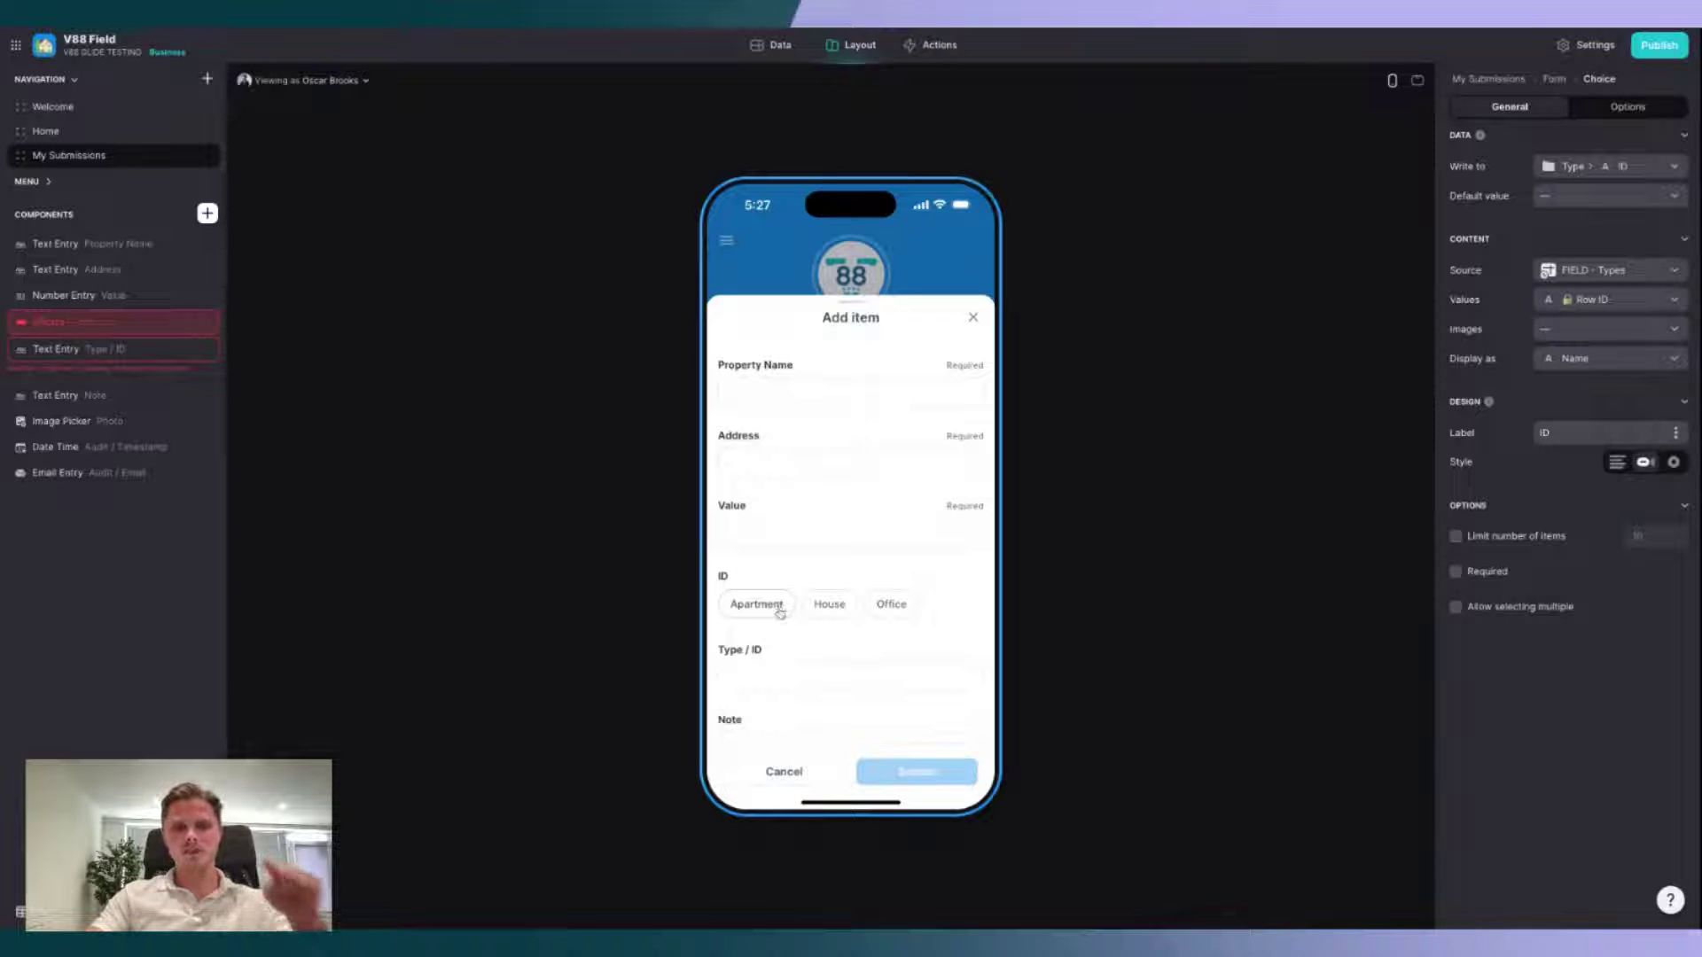
pyautogui.doubleClick(1566, 432)
pyautogui.write('T')
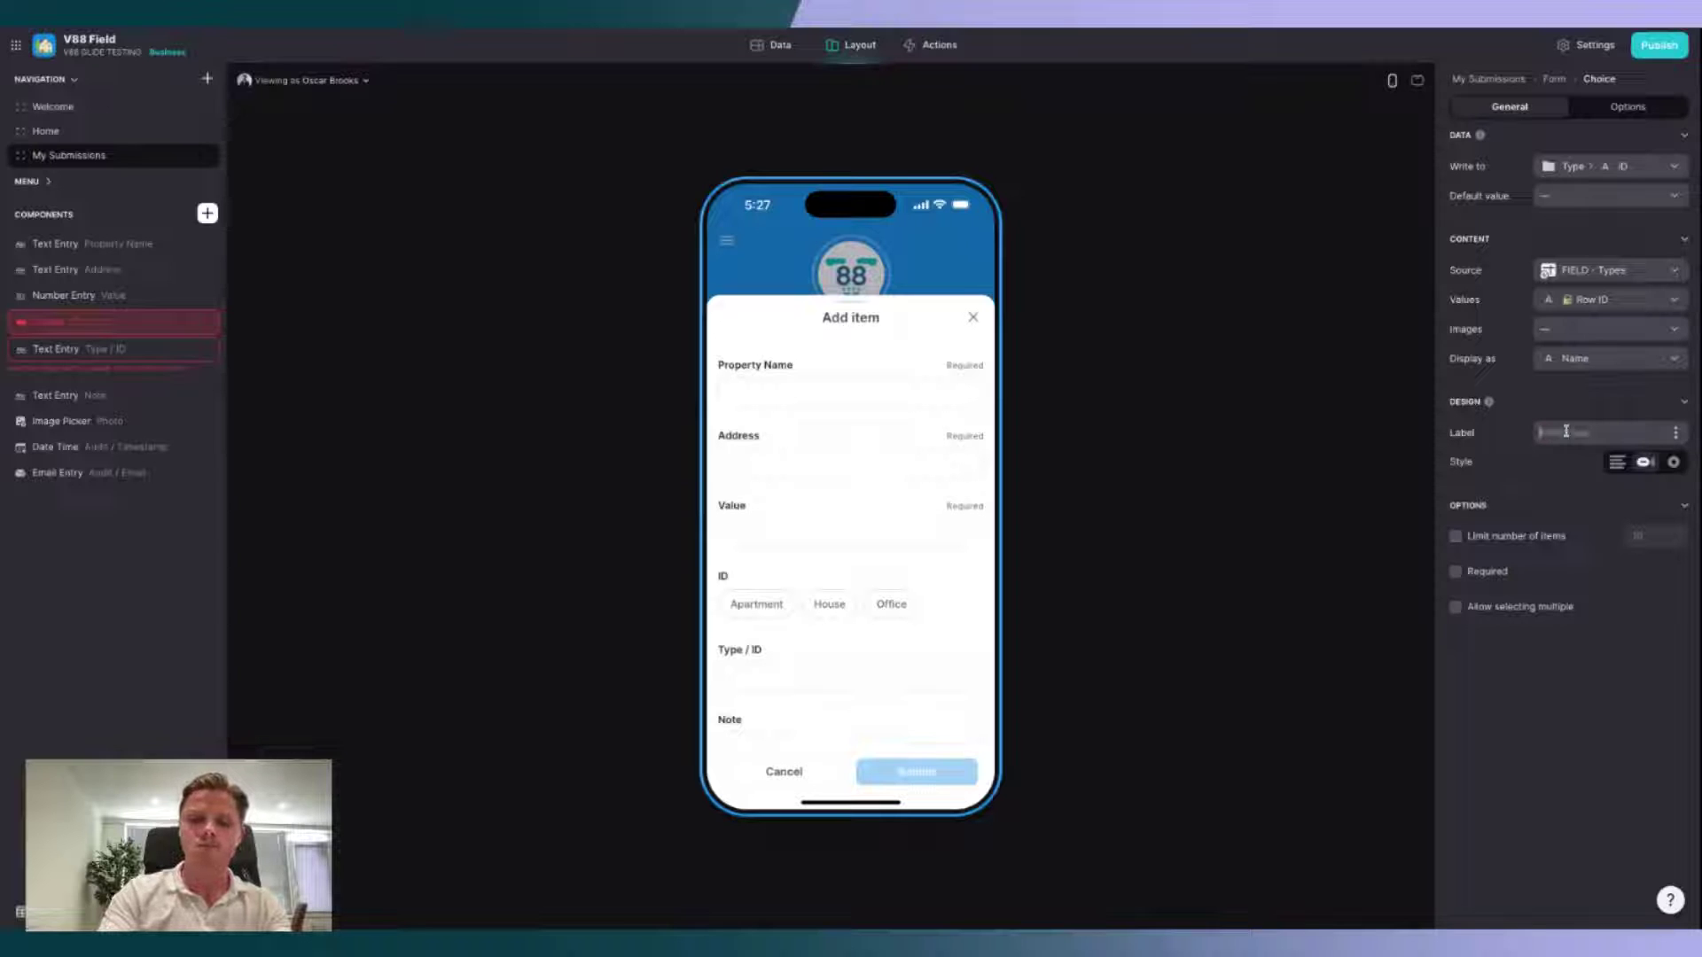
pyautogui.write('ype')
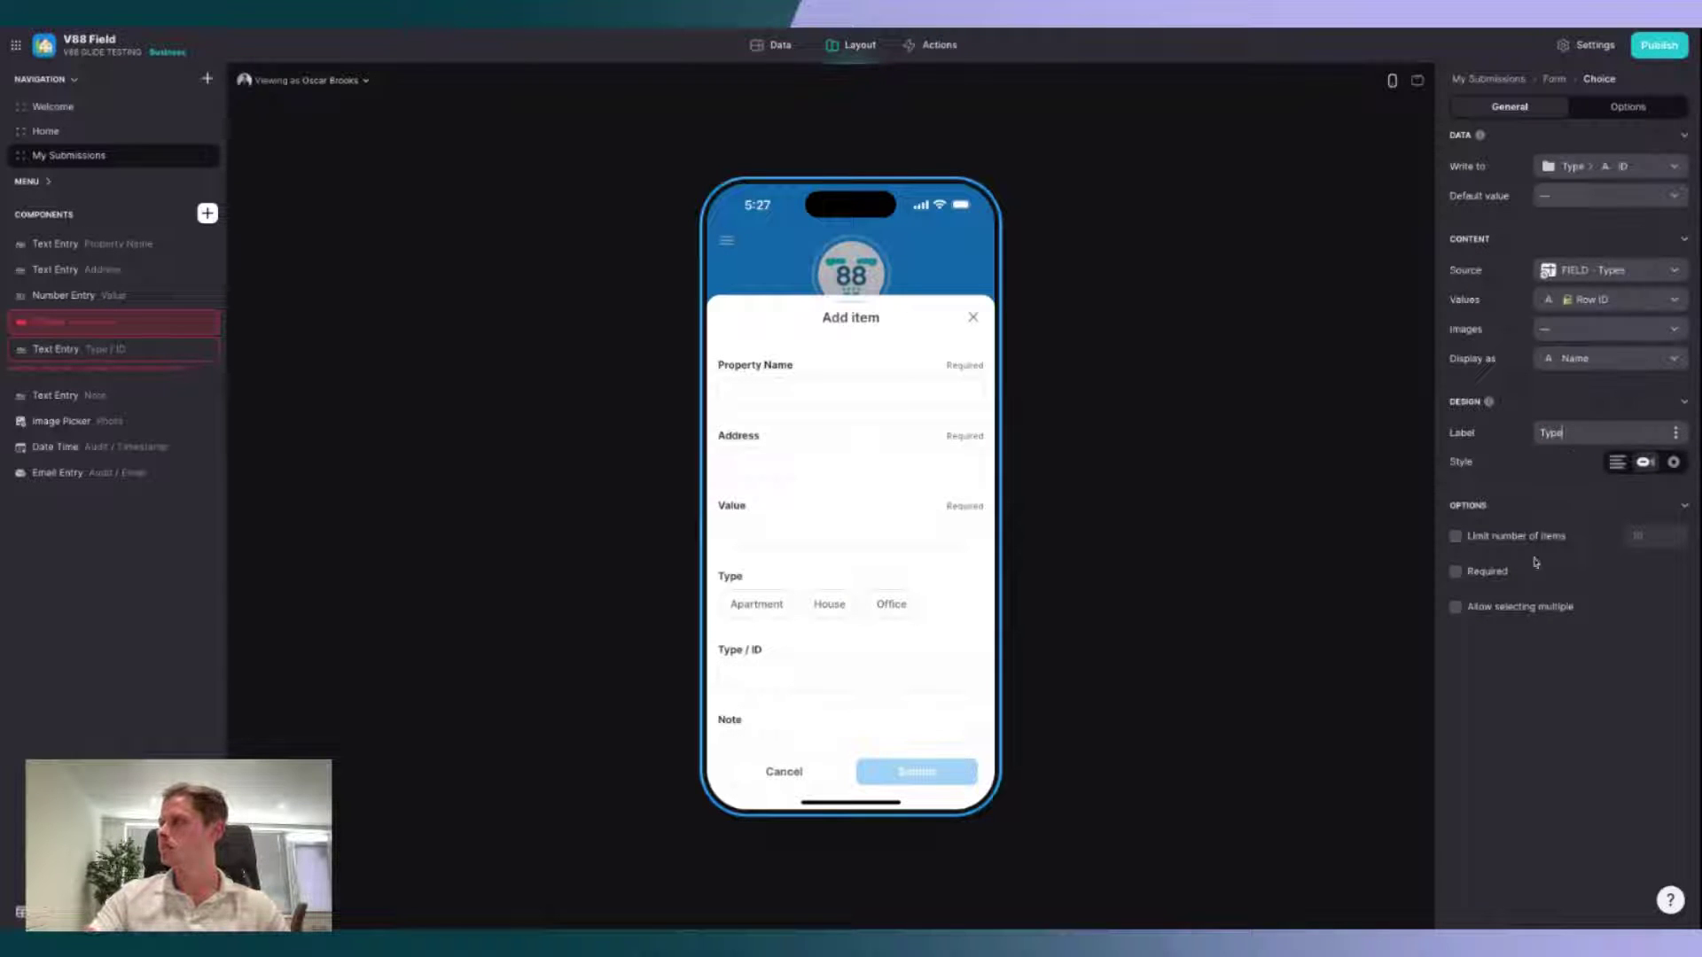
pyautogui.click(1483, 575)
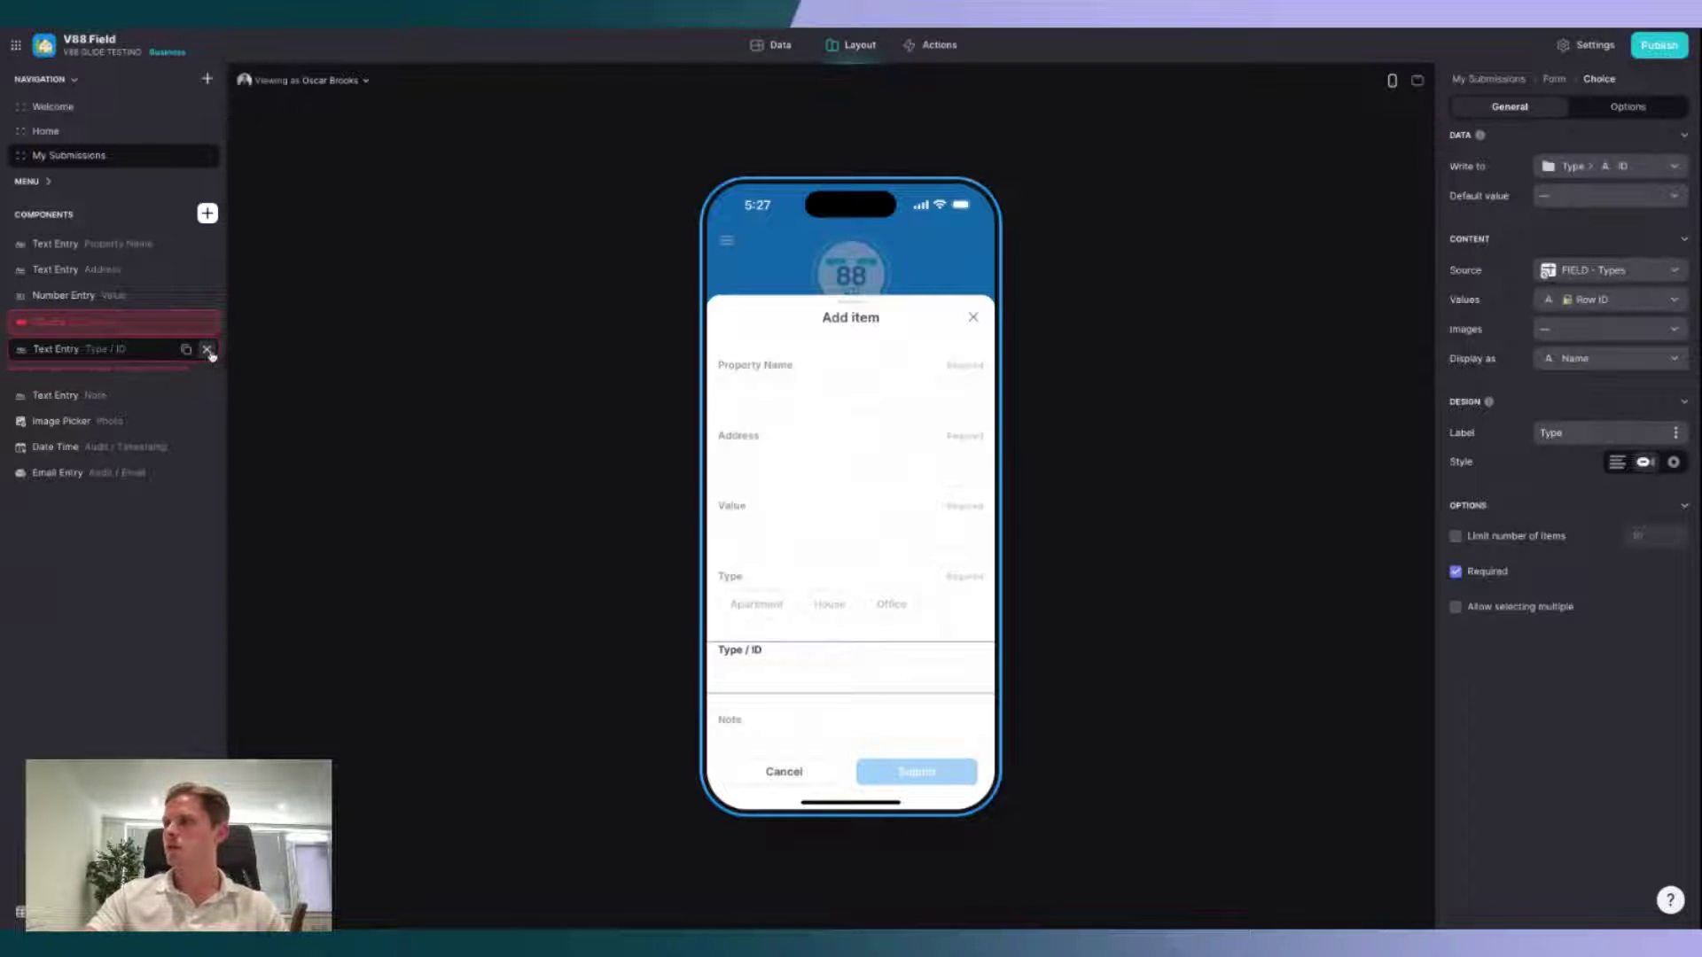
# Step: Delete the Type / ID, Audit / Timestamp and Audit / Email fields; make Note and Photo required
pyautogui.click(207, 350)
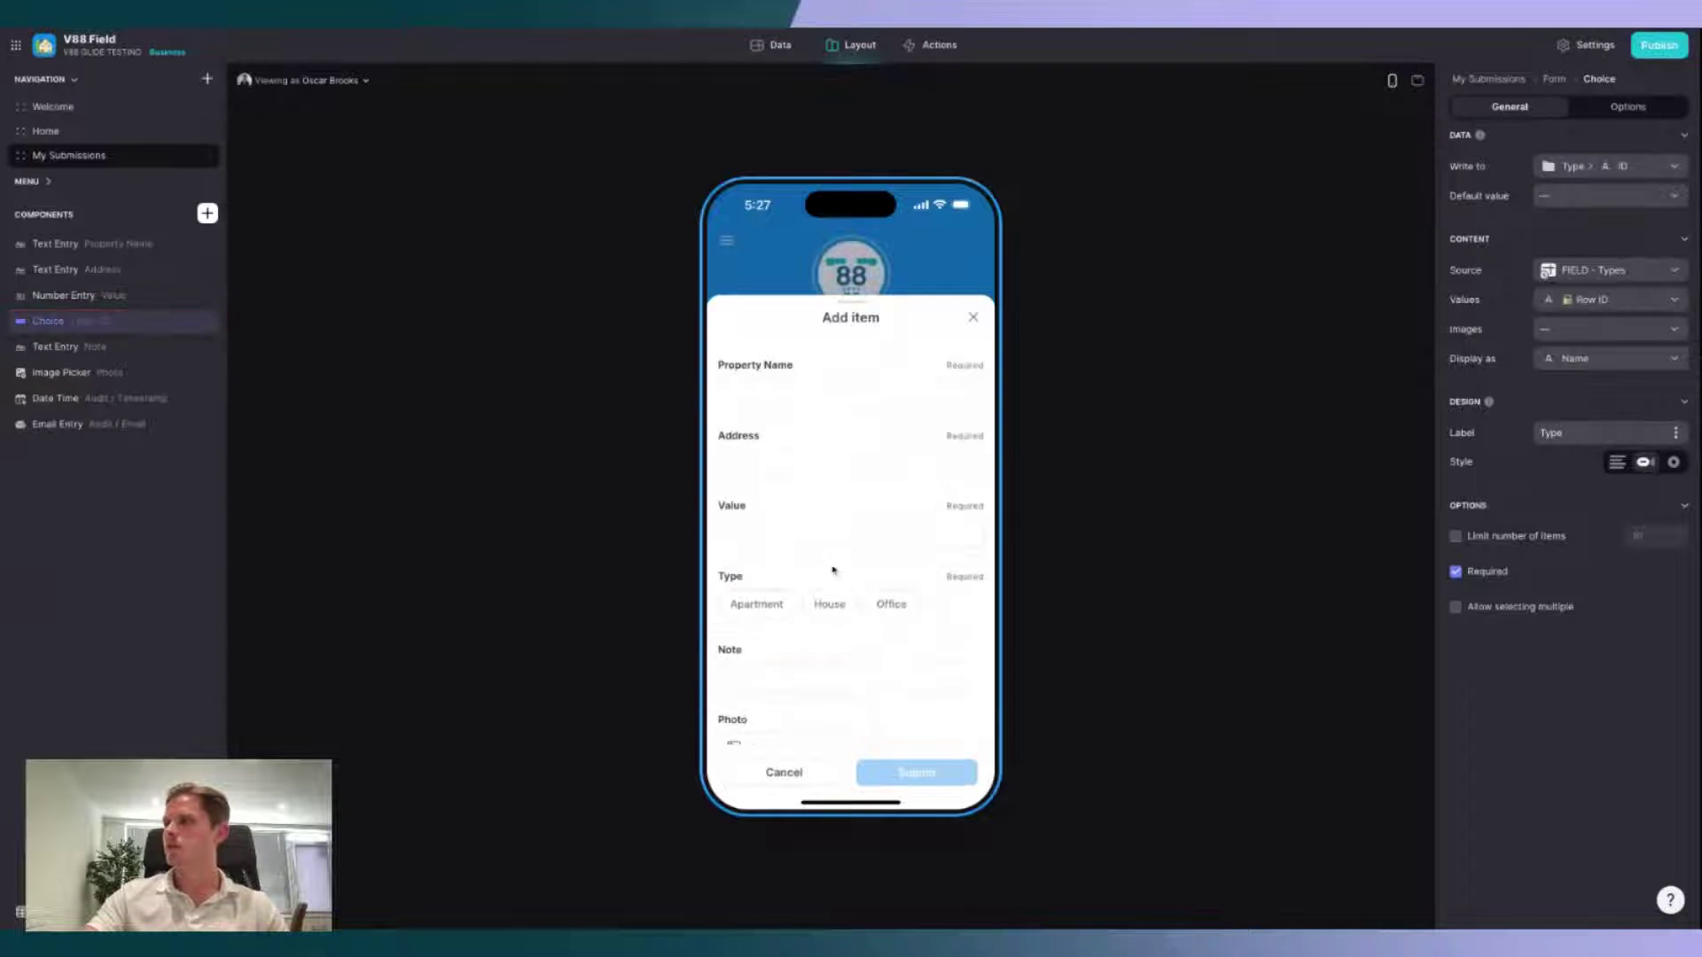
pyautogui.click(104, 349)
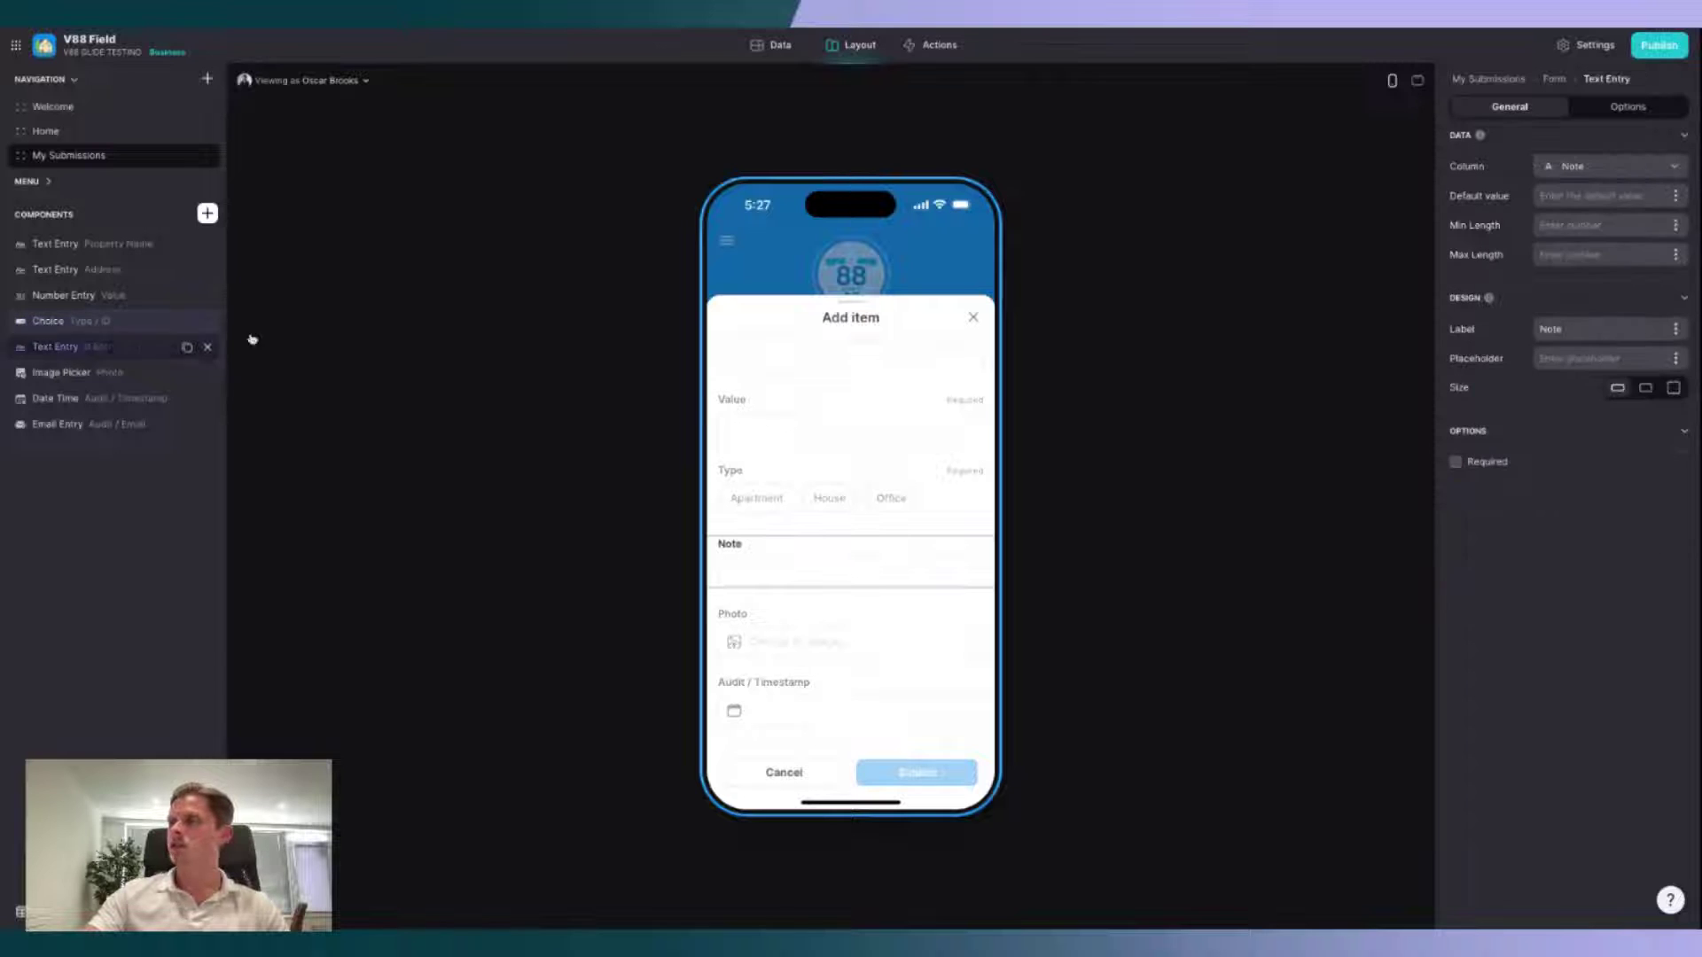
pyautogui.click(1455, 462)
pyautogui.click(102, 376)
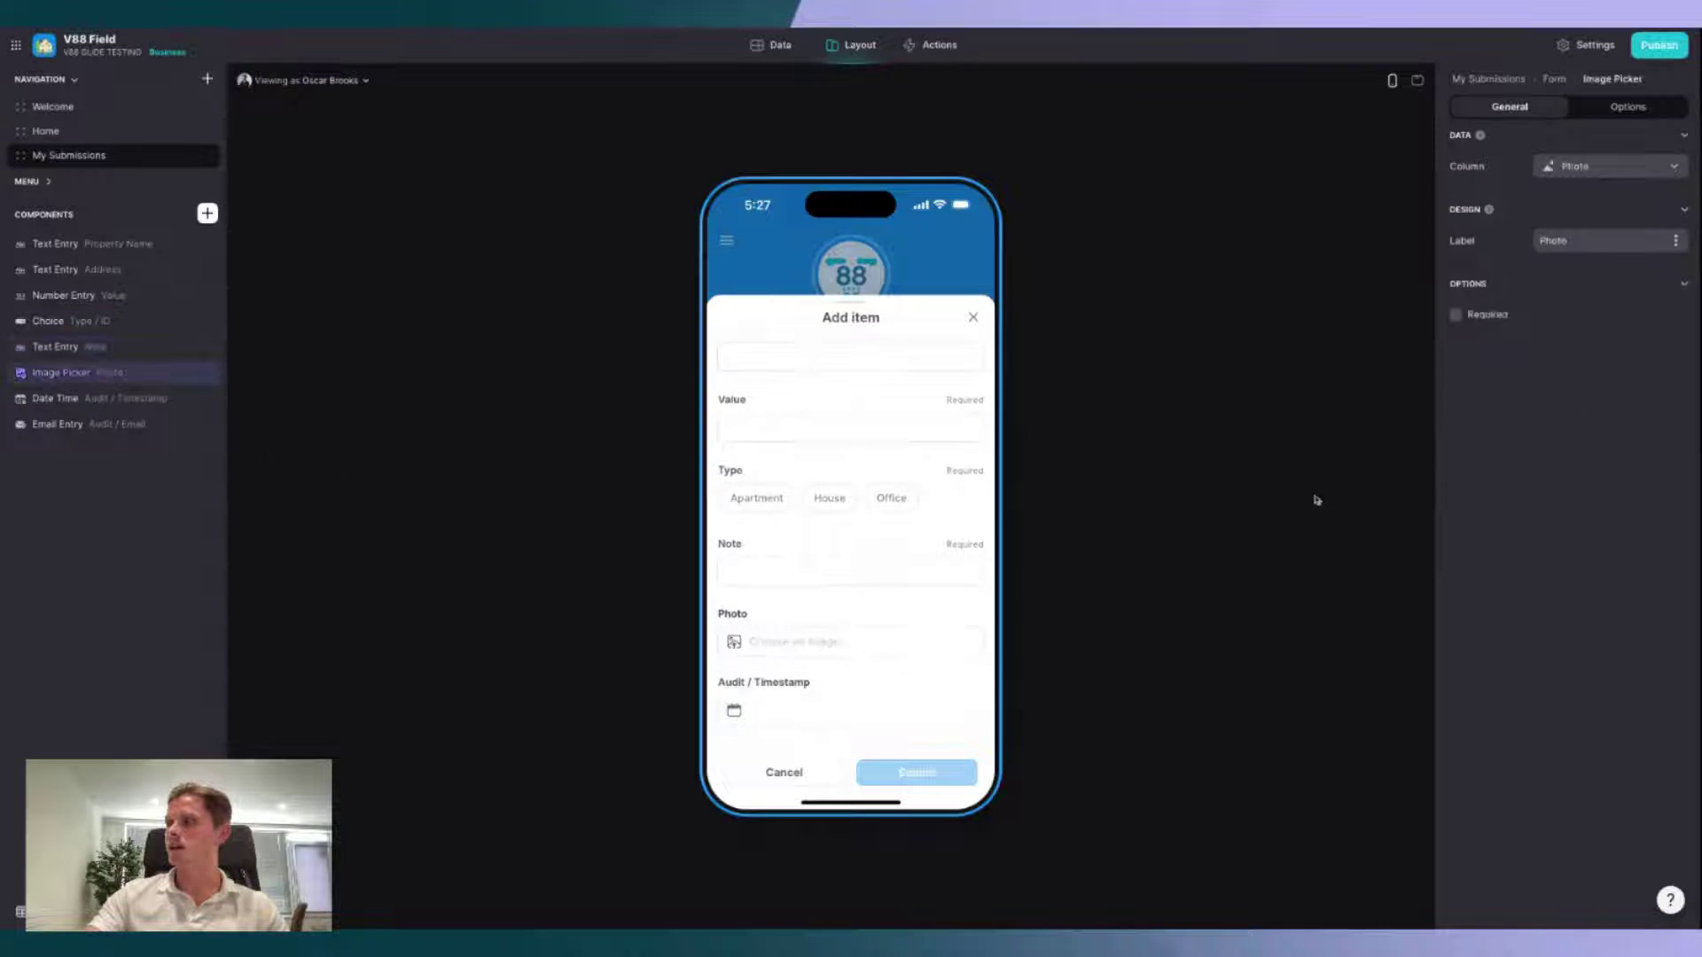
pyautogui.click(1490, 321)
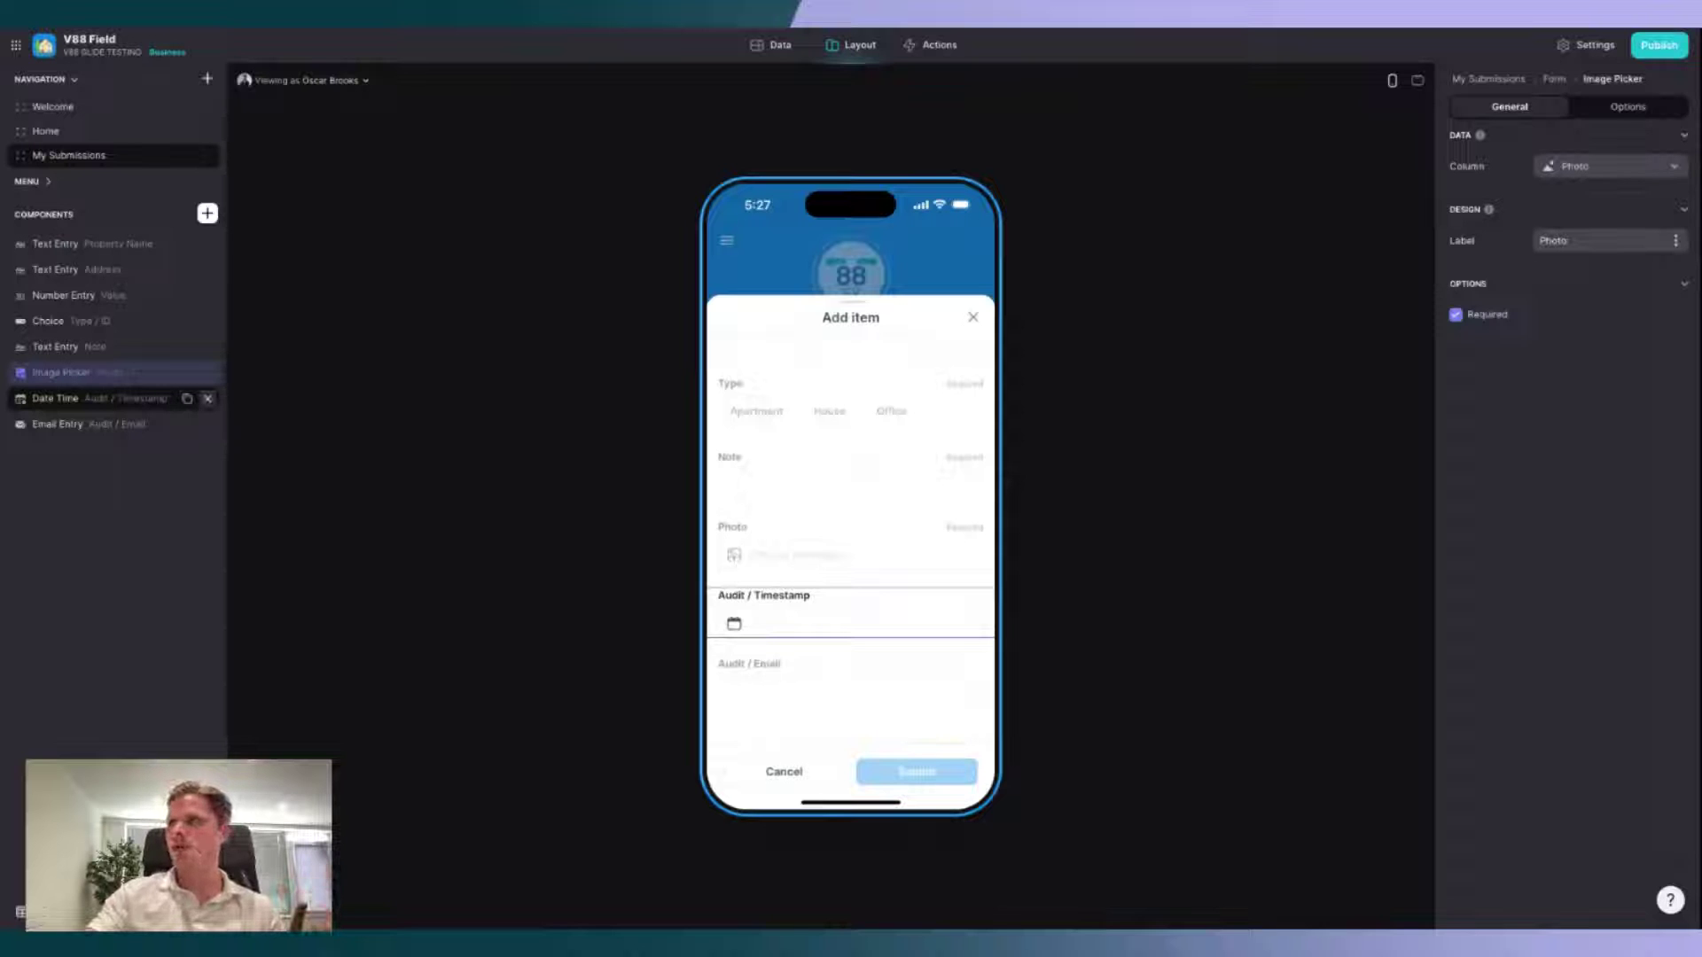
pyautogui.click(207, 398)
pyautogui.click(208, 398)
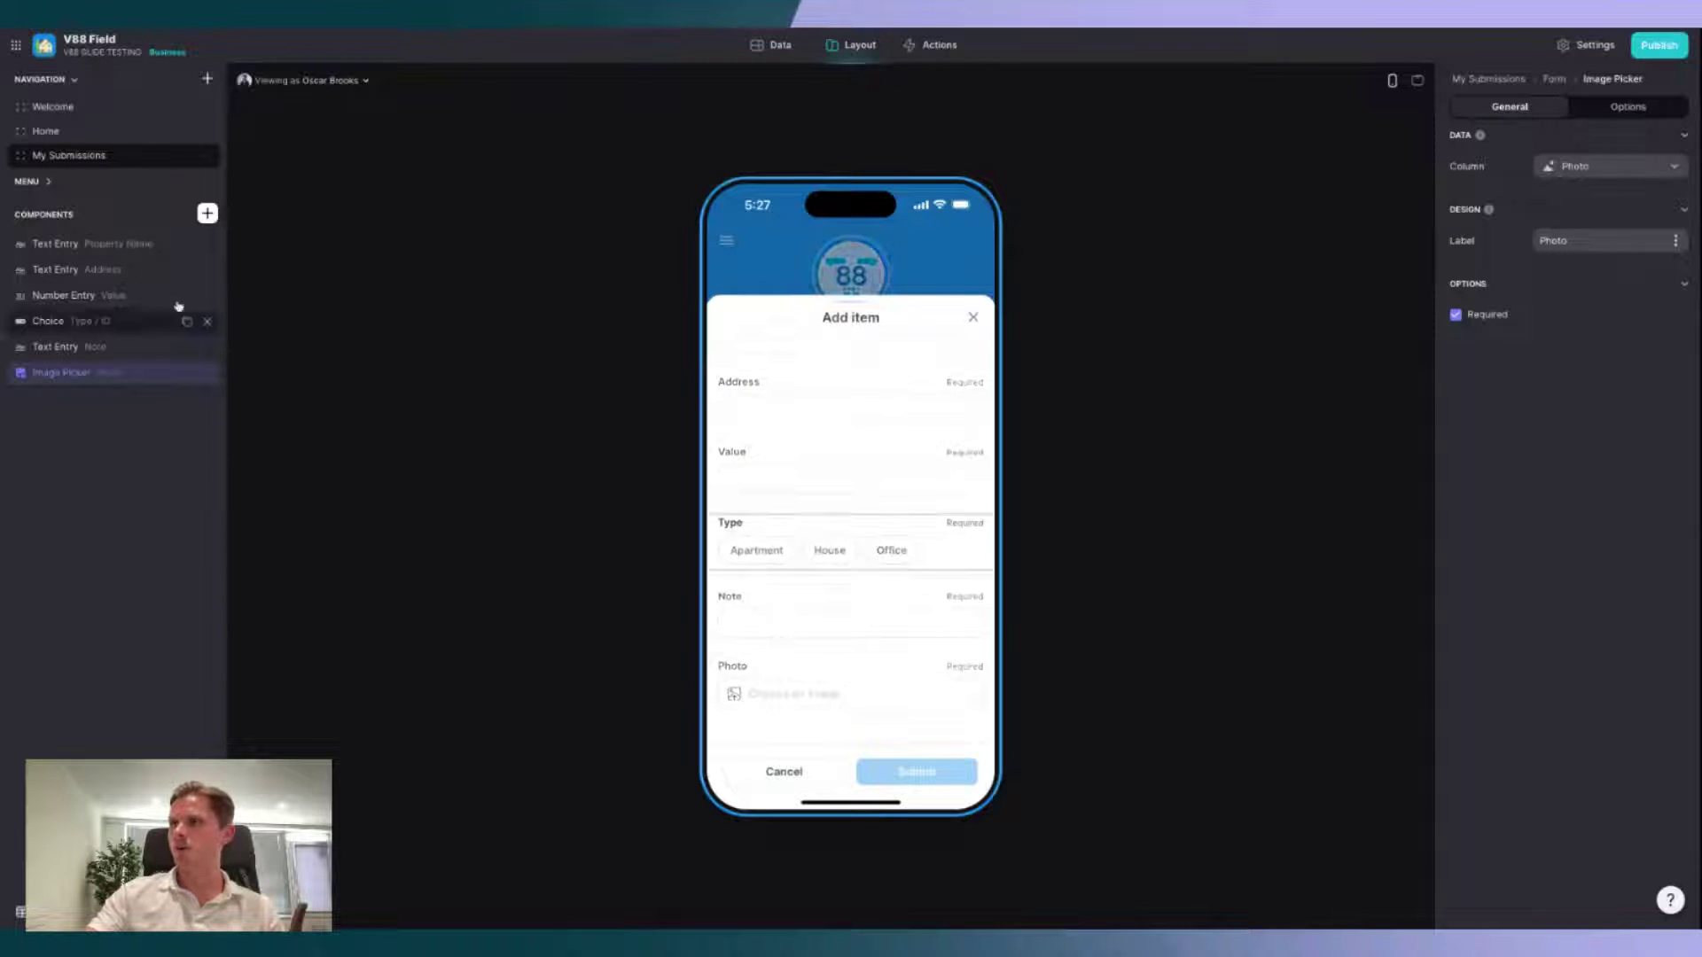
pyautogui.click(207, 214)
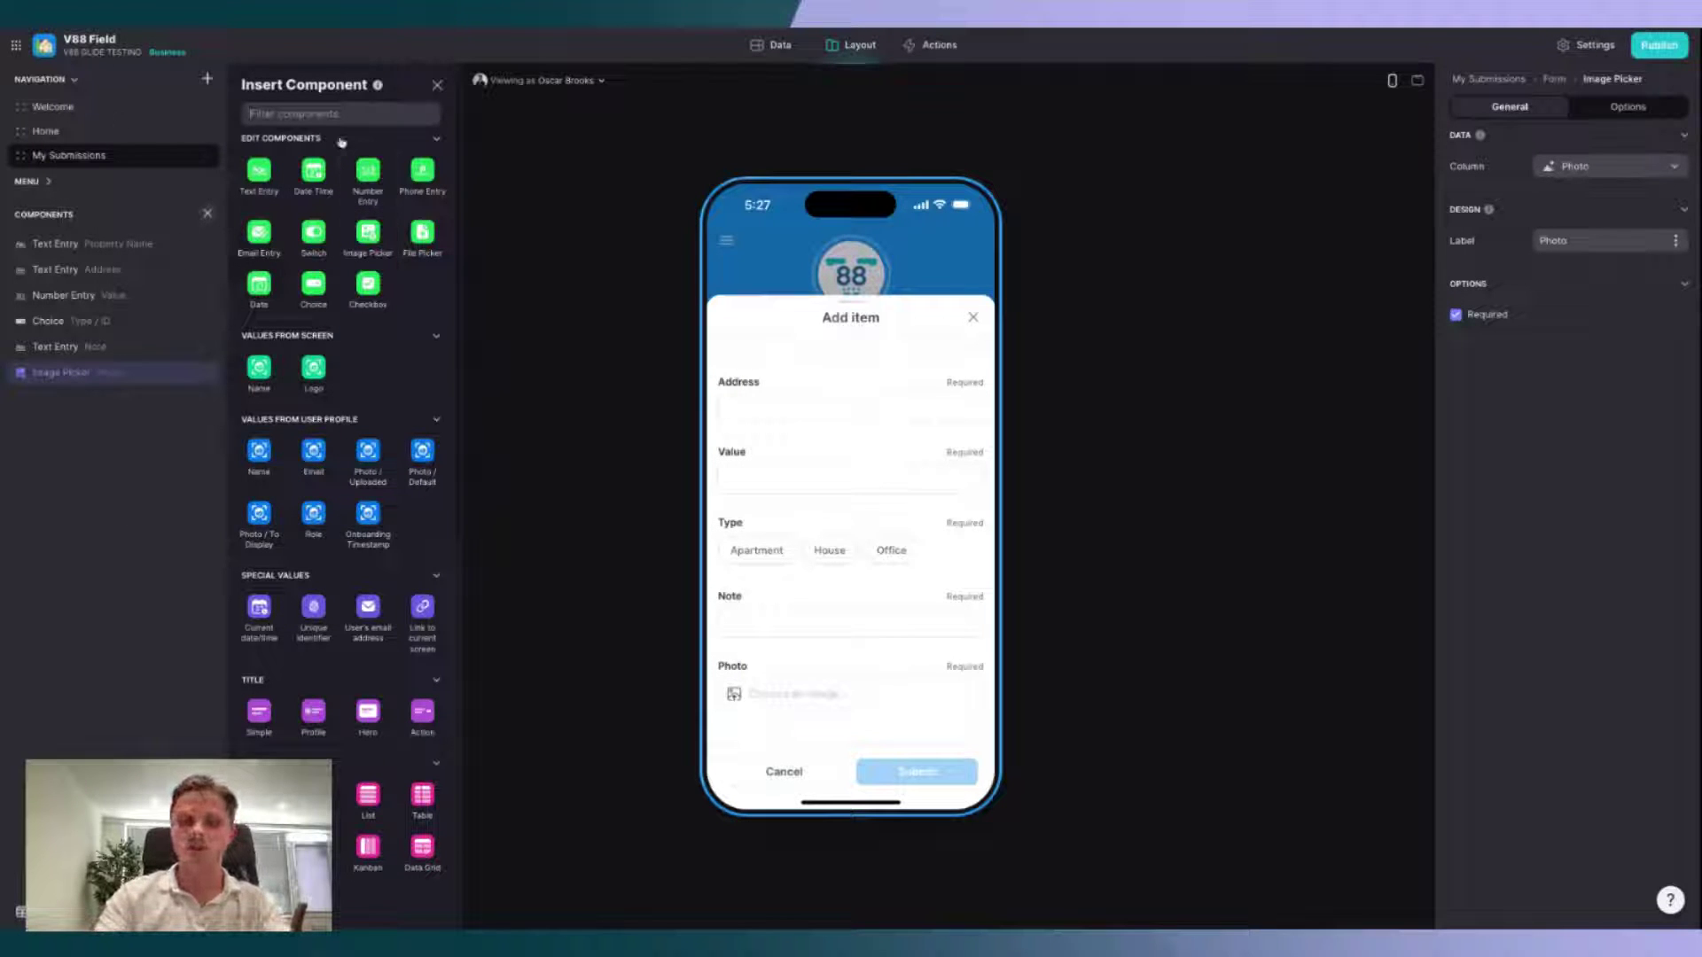
pyautogui.write('speci')
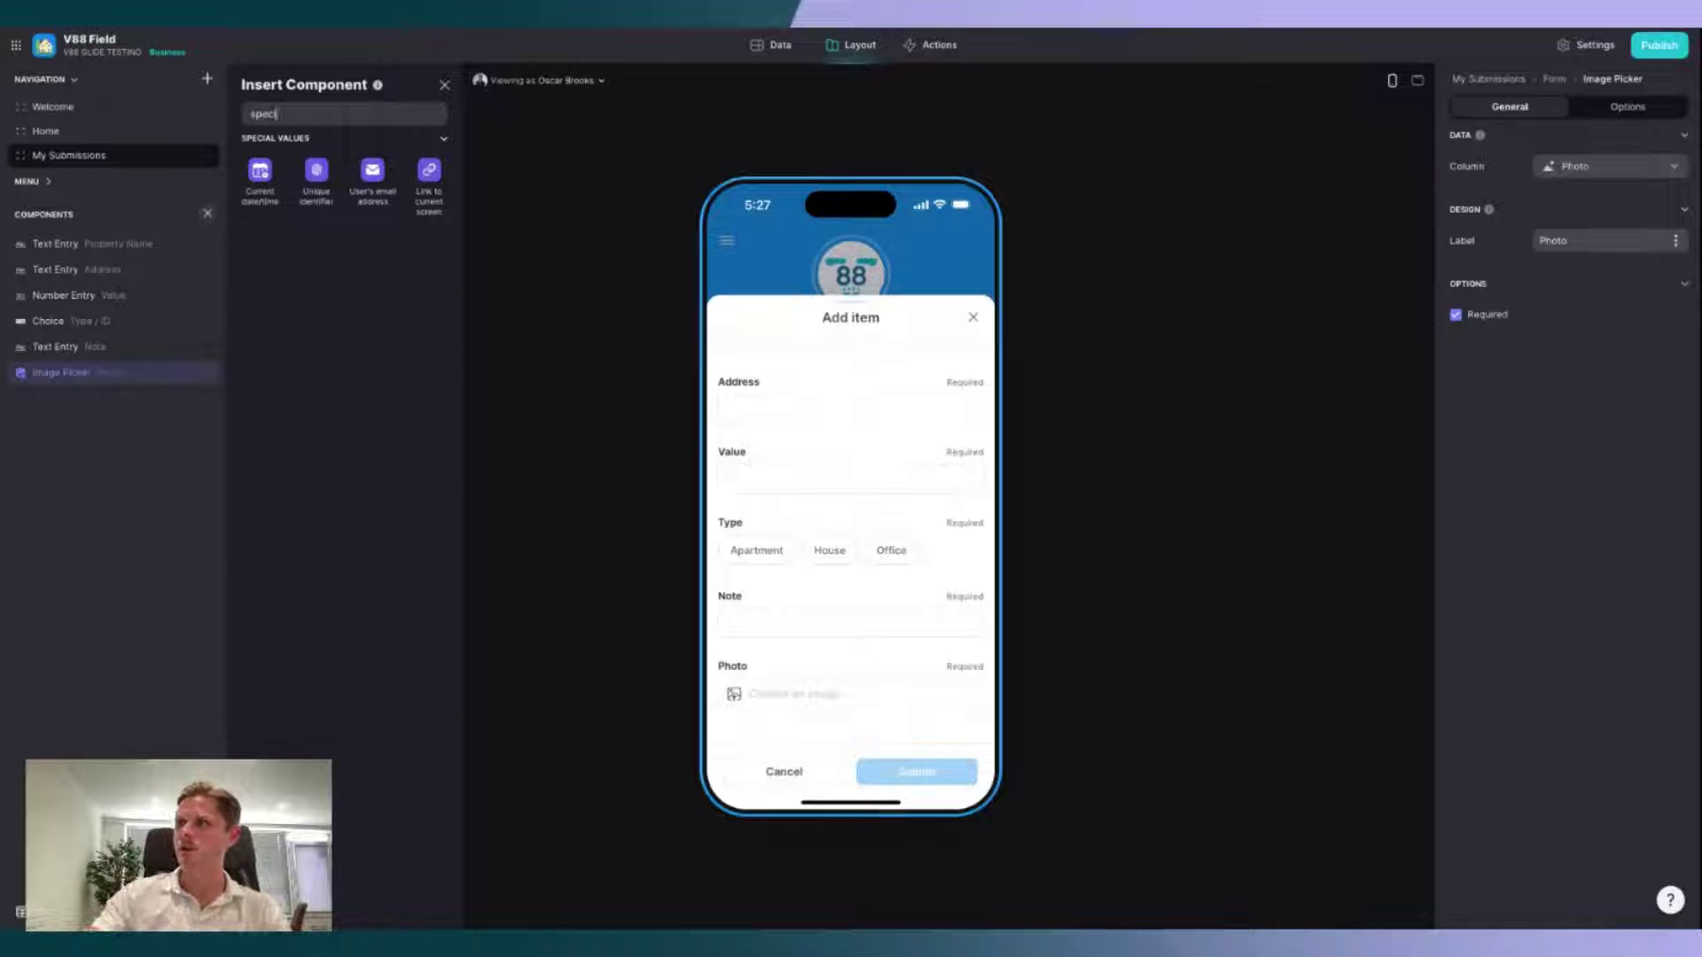
pyautogui.click(273, 196)
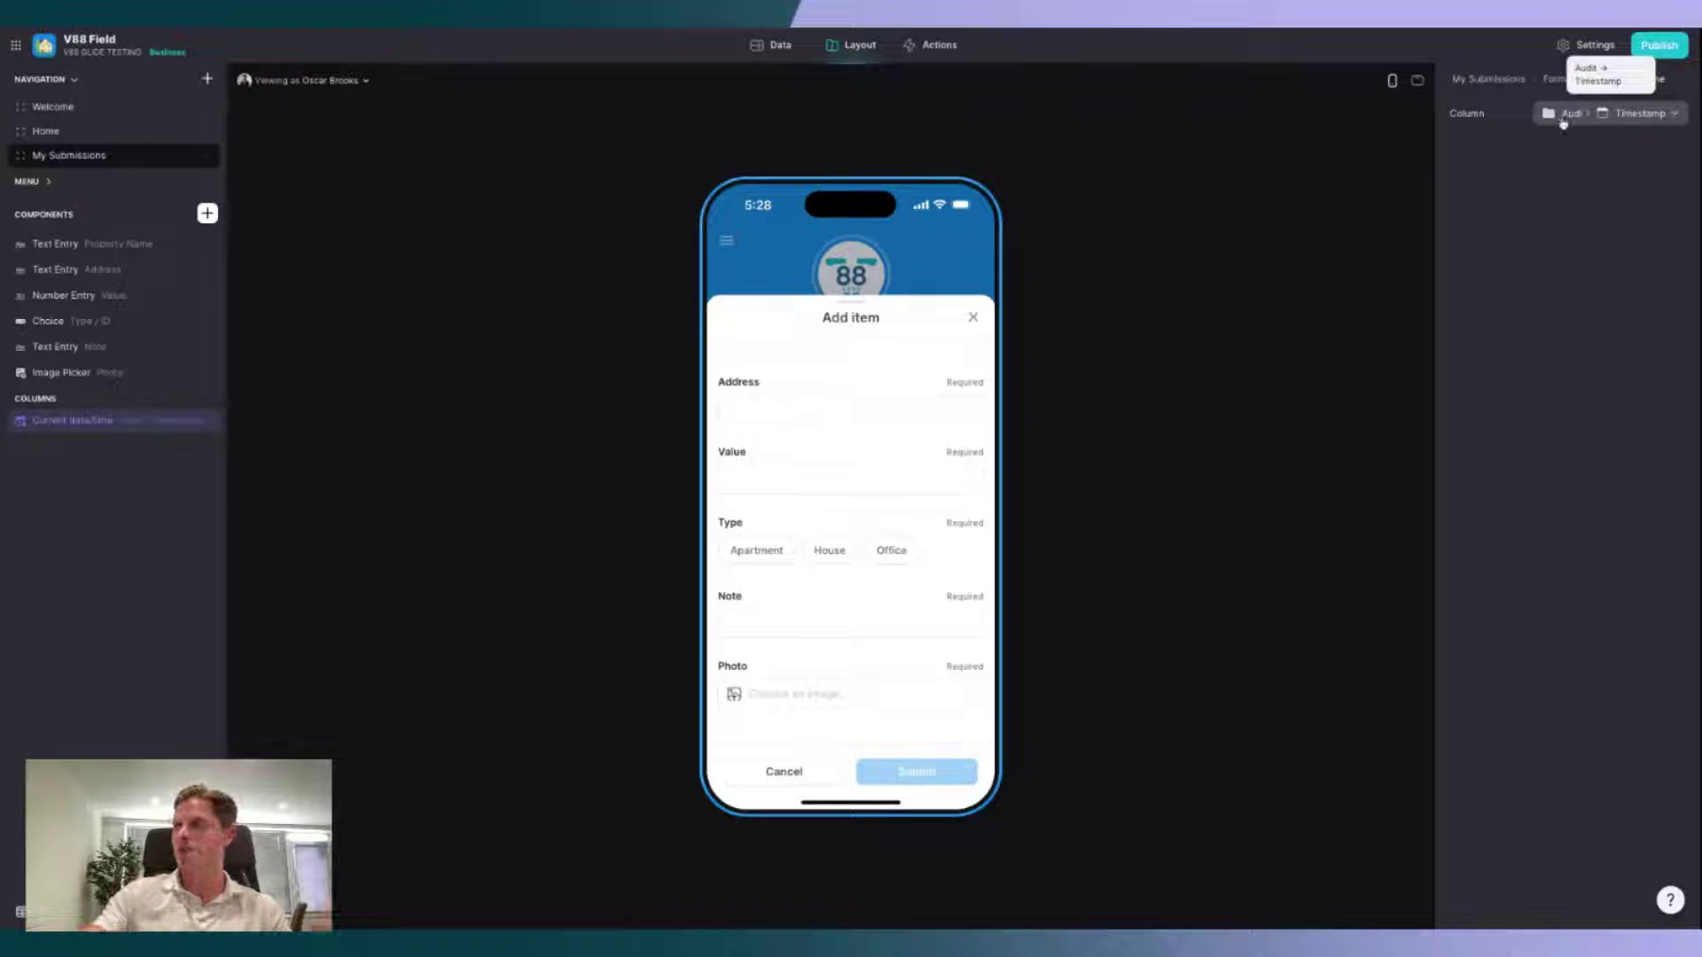
pyautogui.click(207, 213)
pyautogui.write('spec')
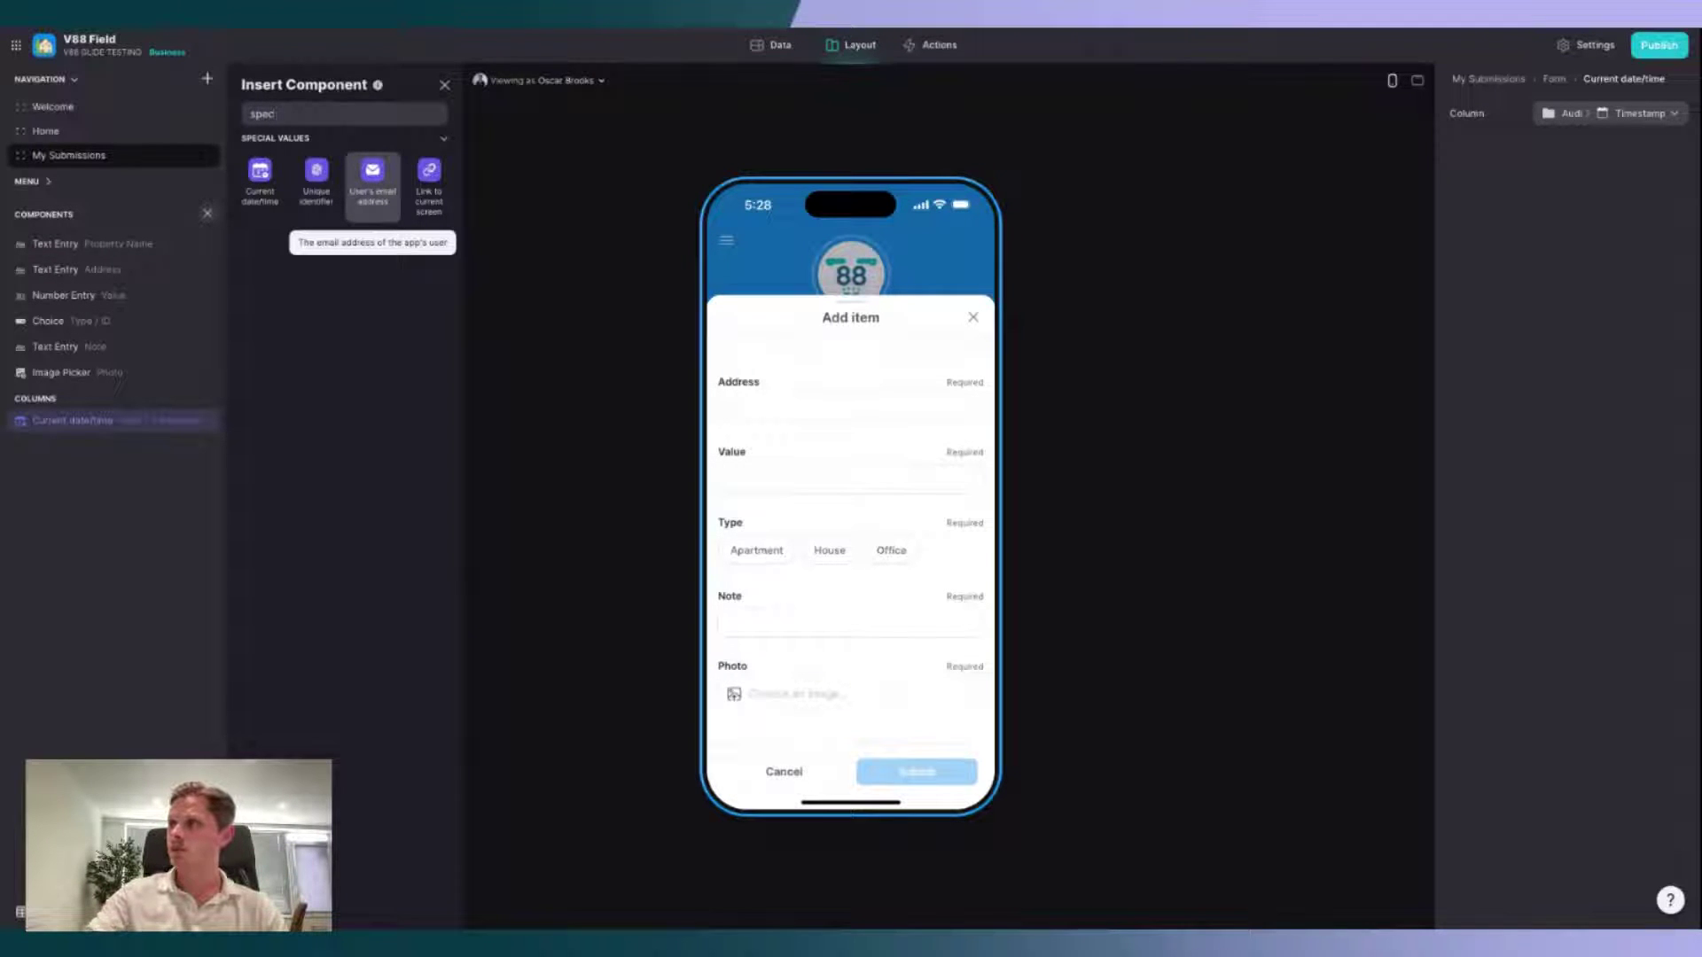
pyautogui.click(372, 177)
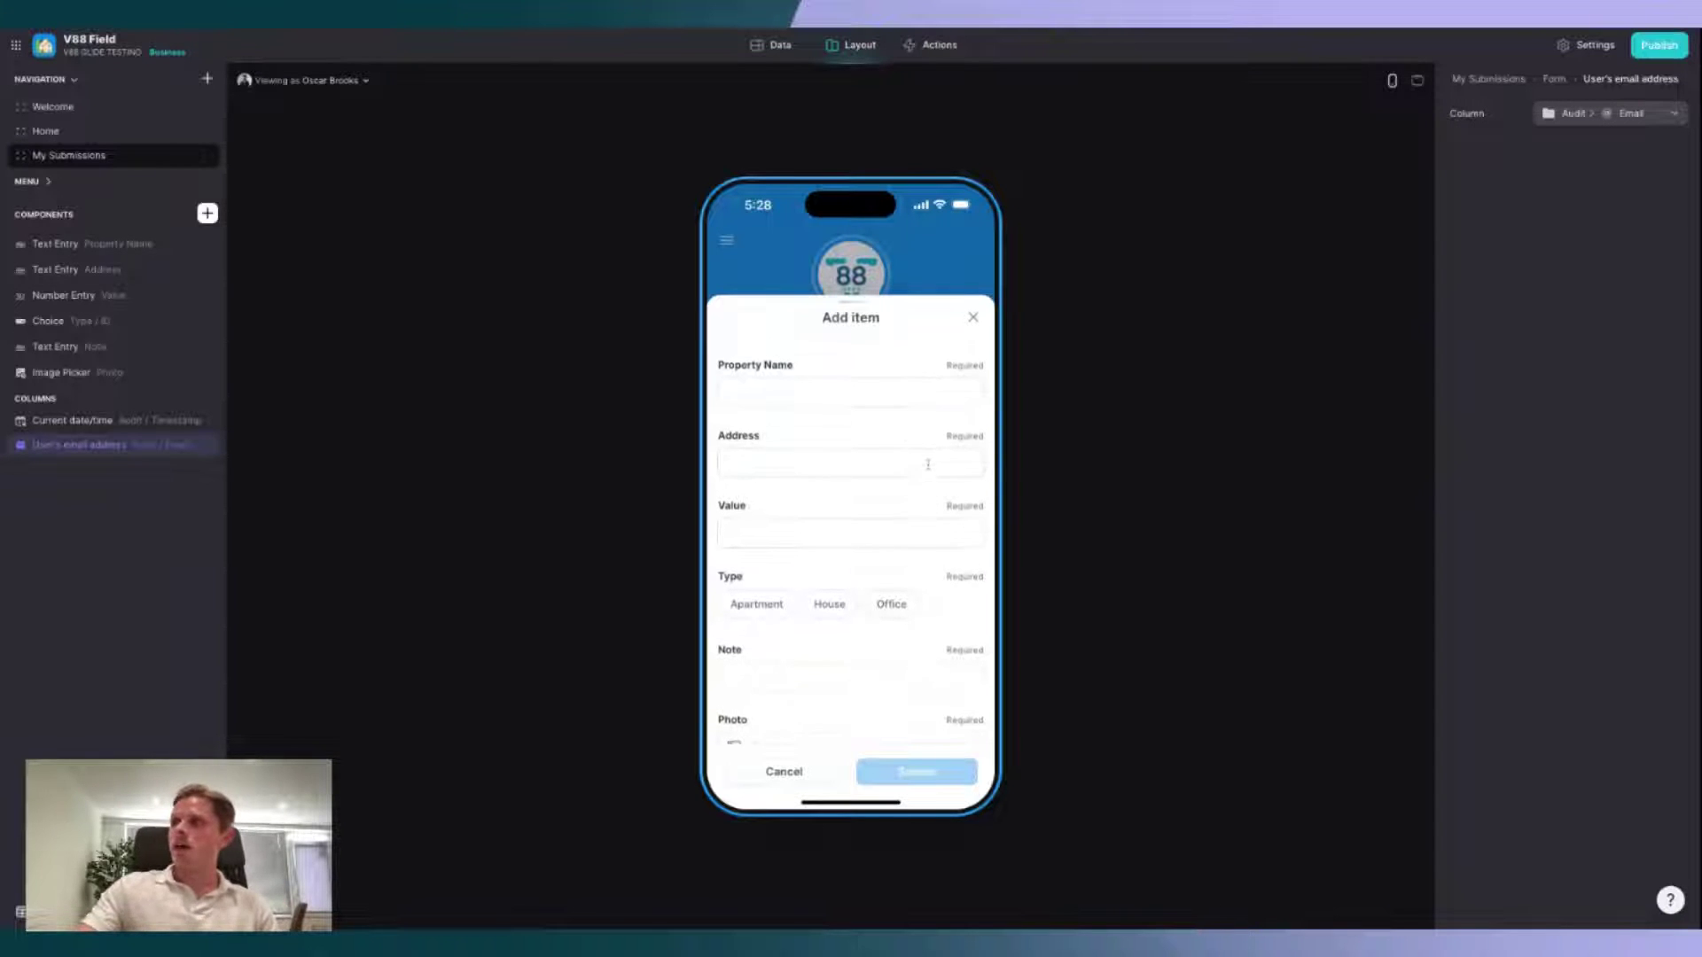
# Step: Submit a test Apartment entry with a property name, address, value 800000, note and photo
pyautogui.click(861, 396)
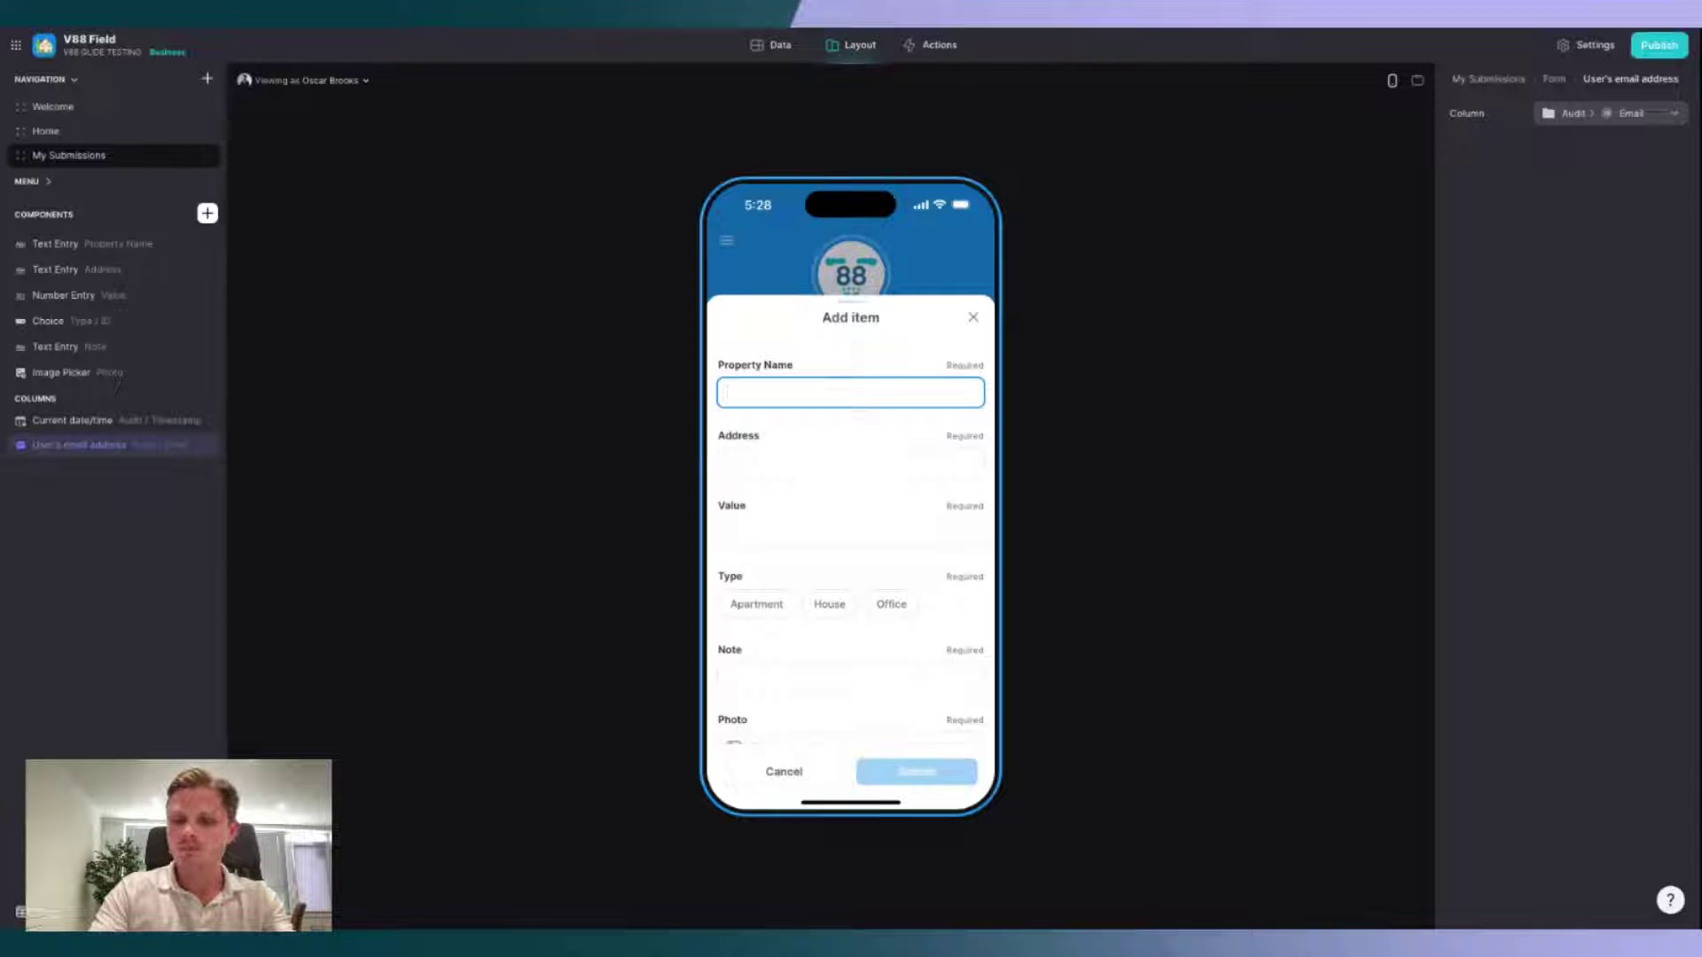
pyautogui.write("Oscar's")
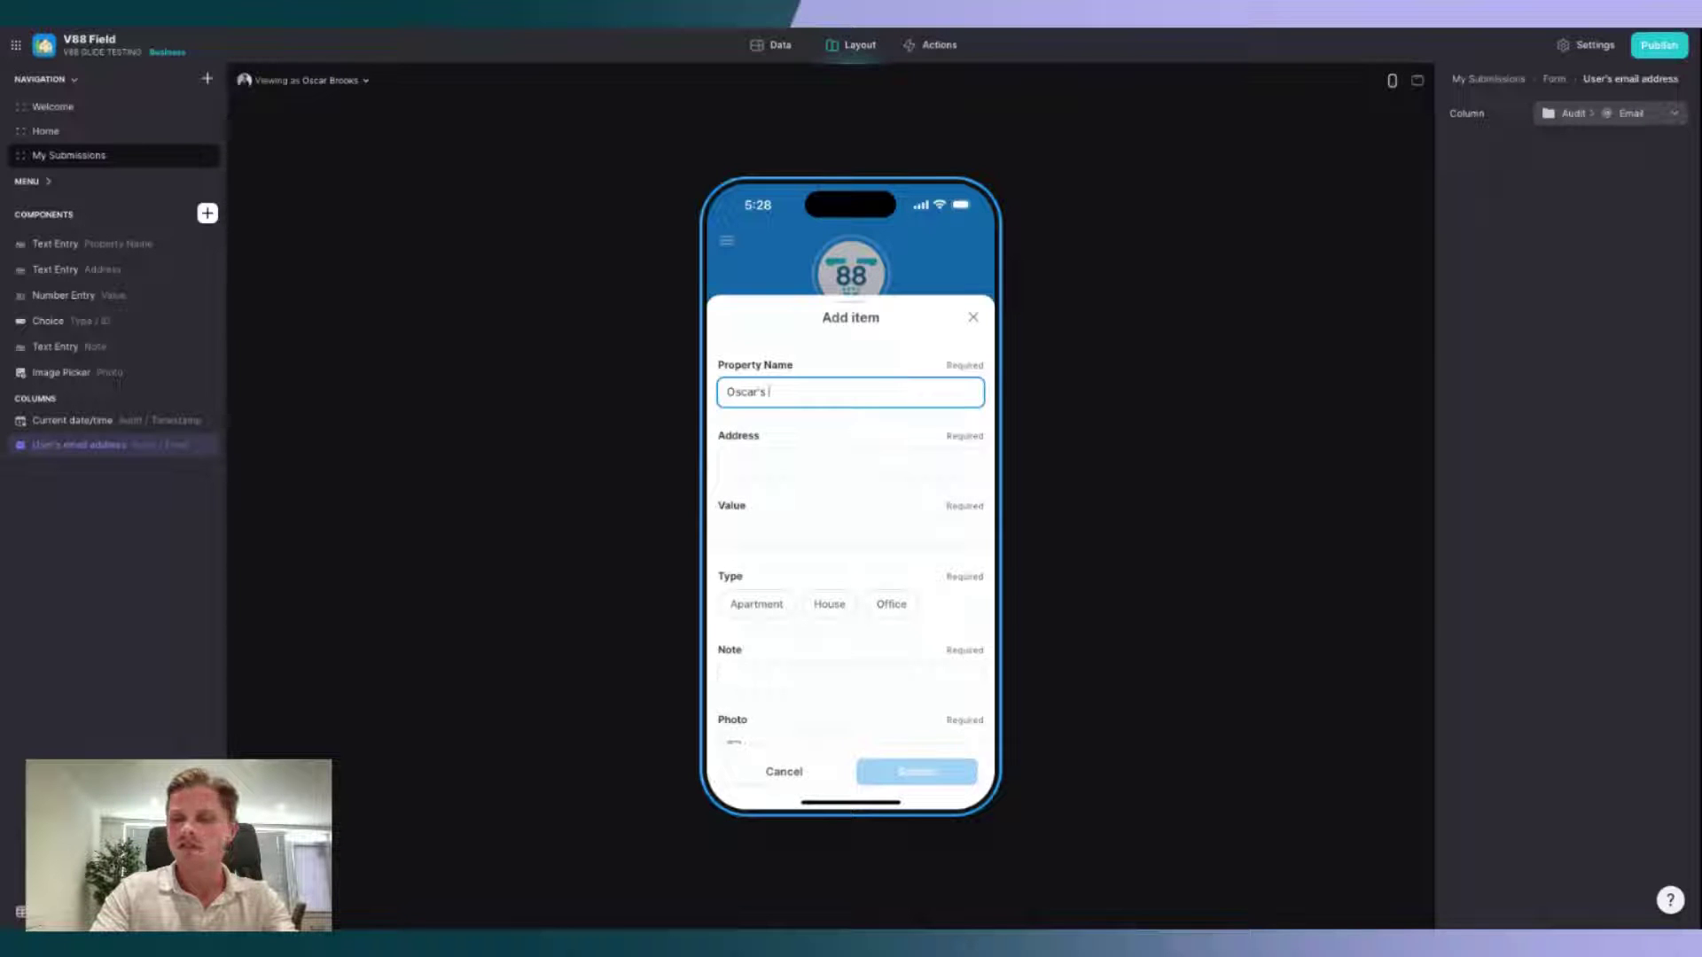
pyautogui.write(' APenthouse')
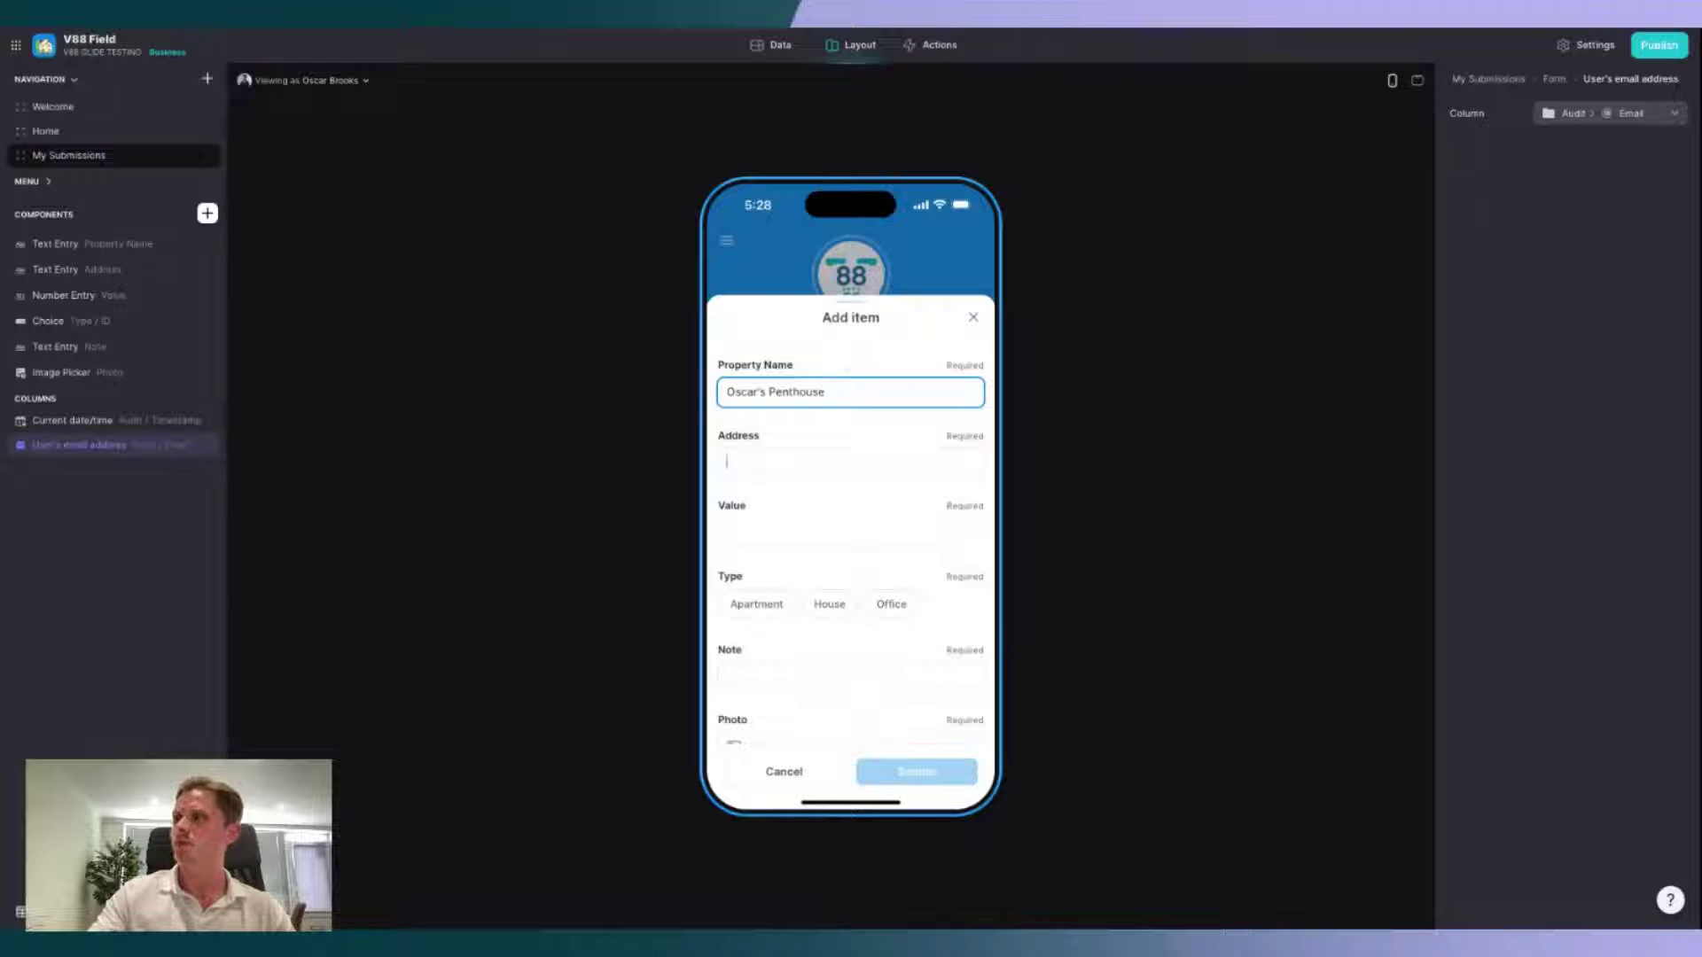
pyautogui.click(813, 459)
pyautogui.write('123 R')
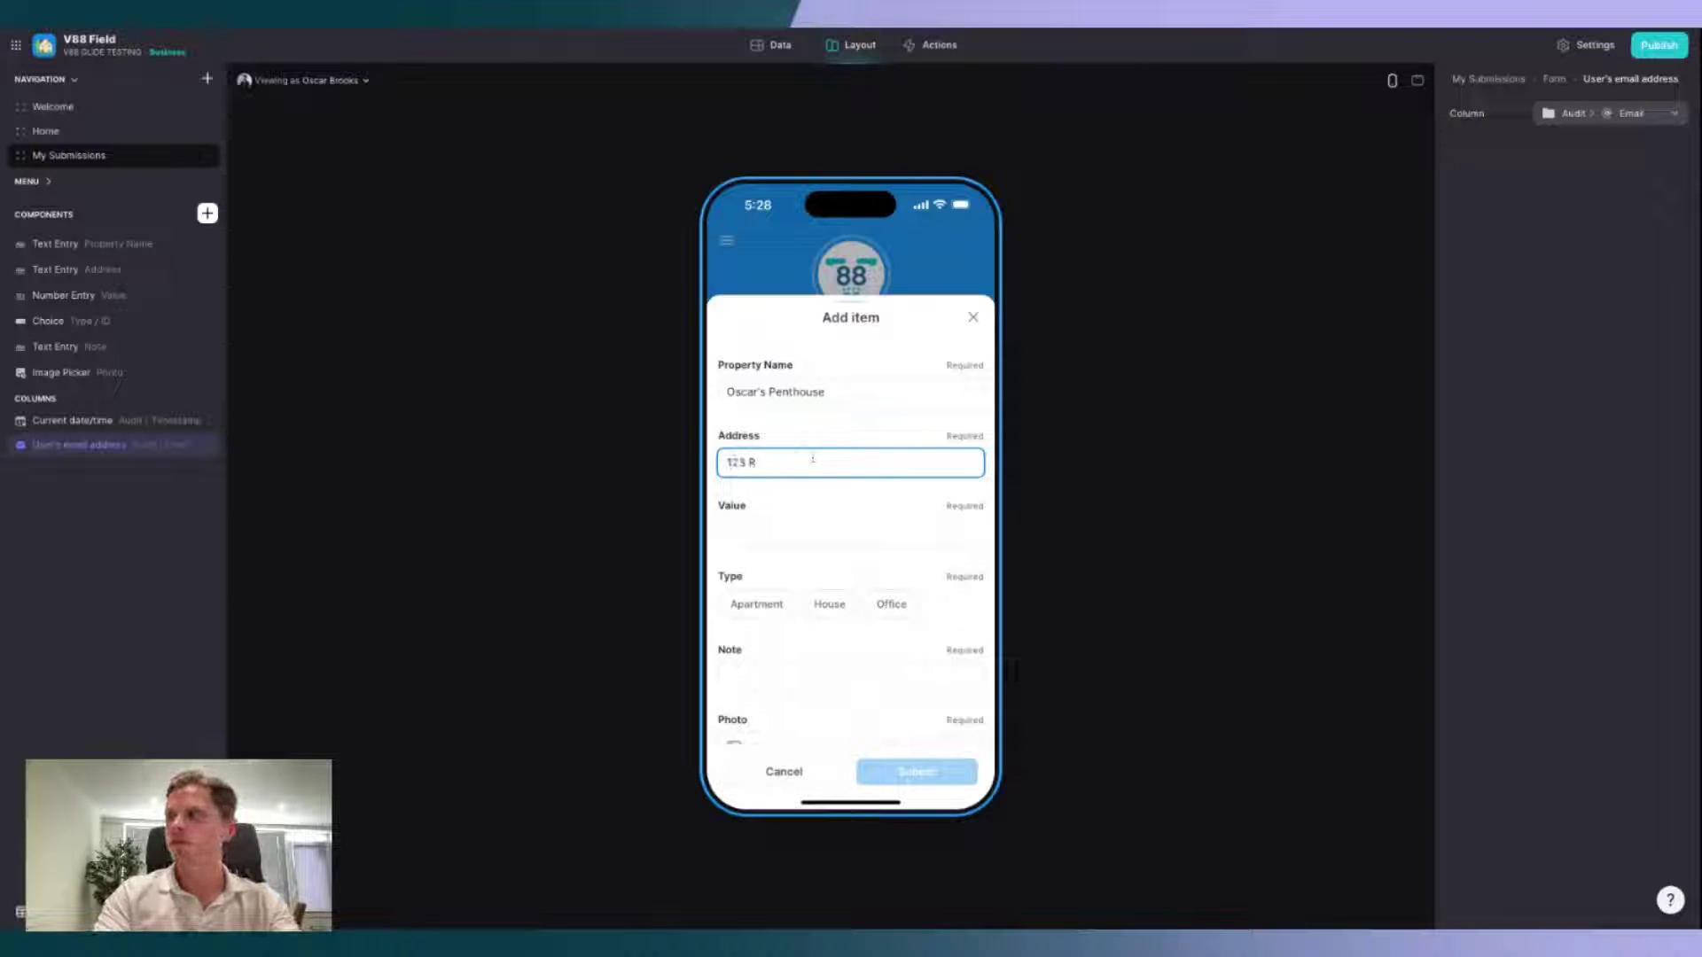
pyautogui.write('odeo Drive')
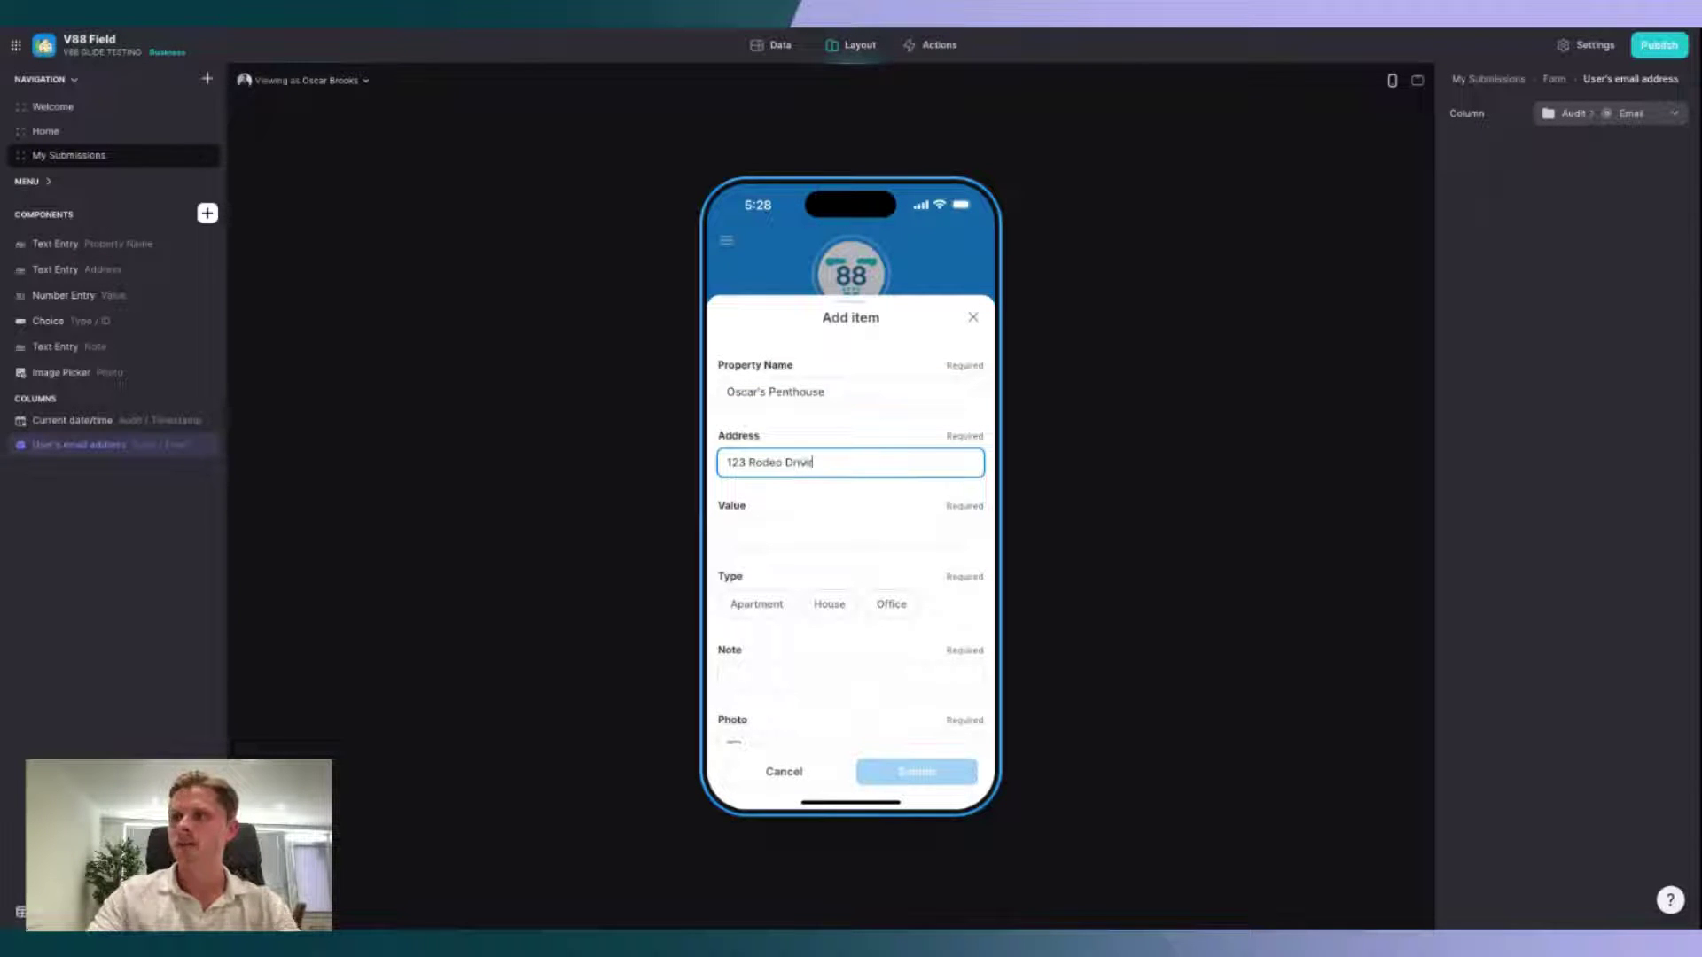
pyautogui.click(830, 536)
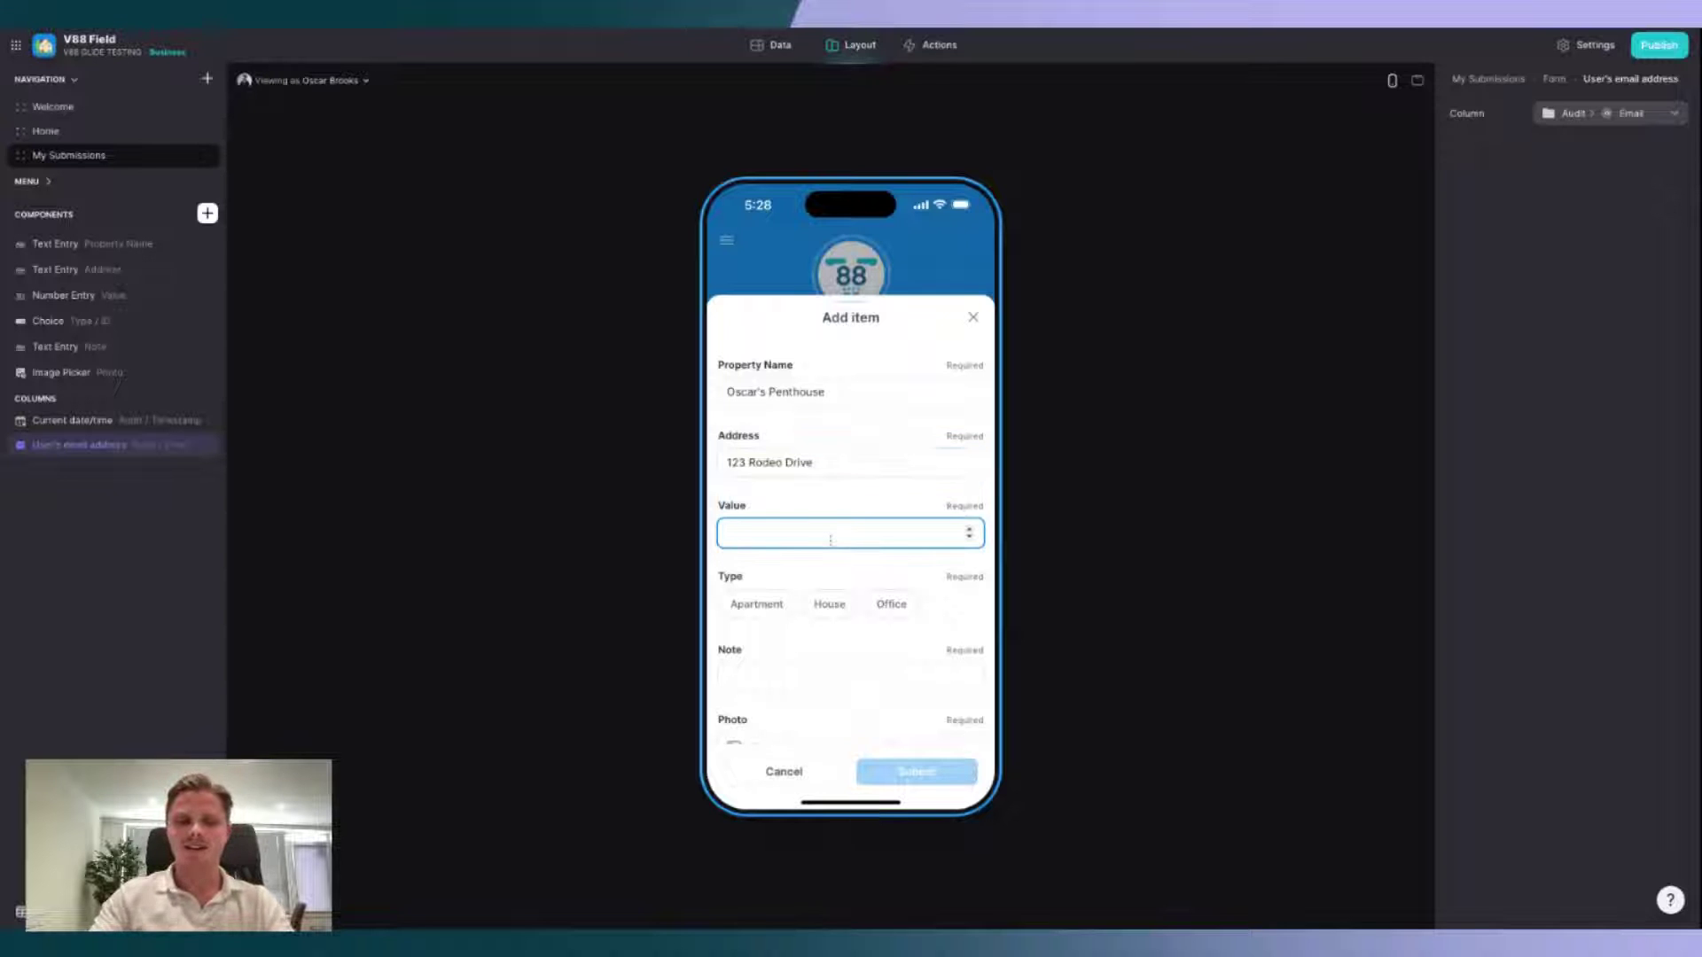
pyautogui.write('800000')
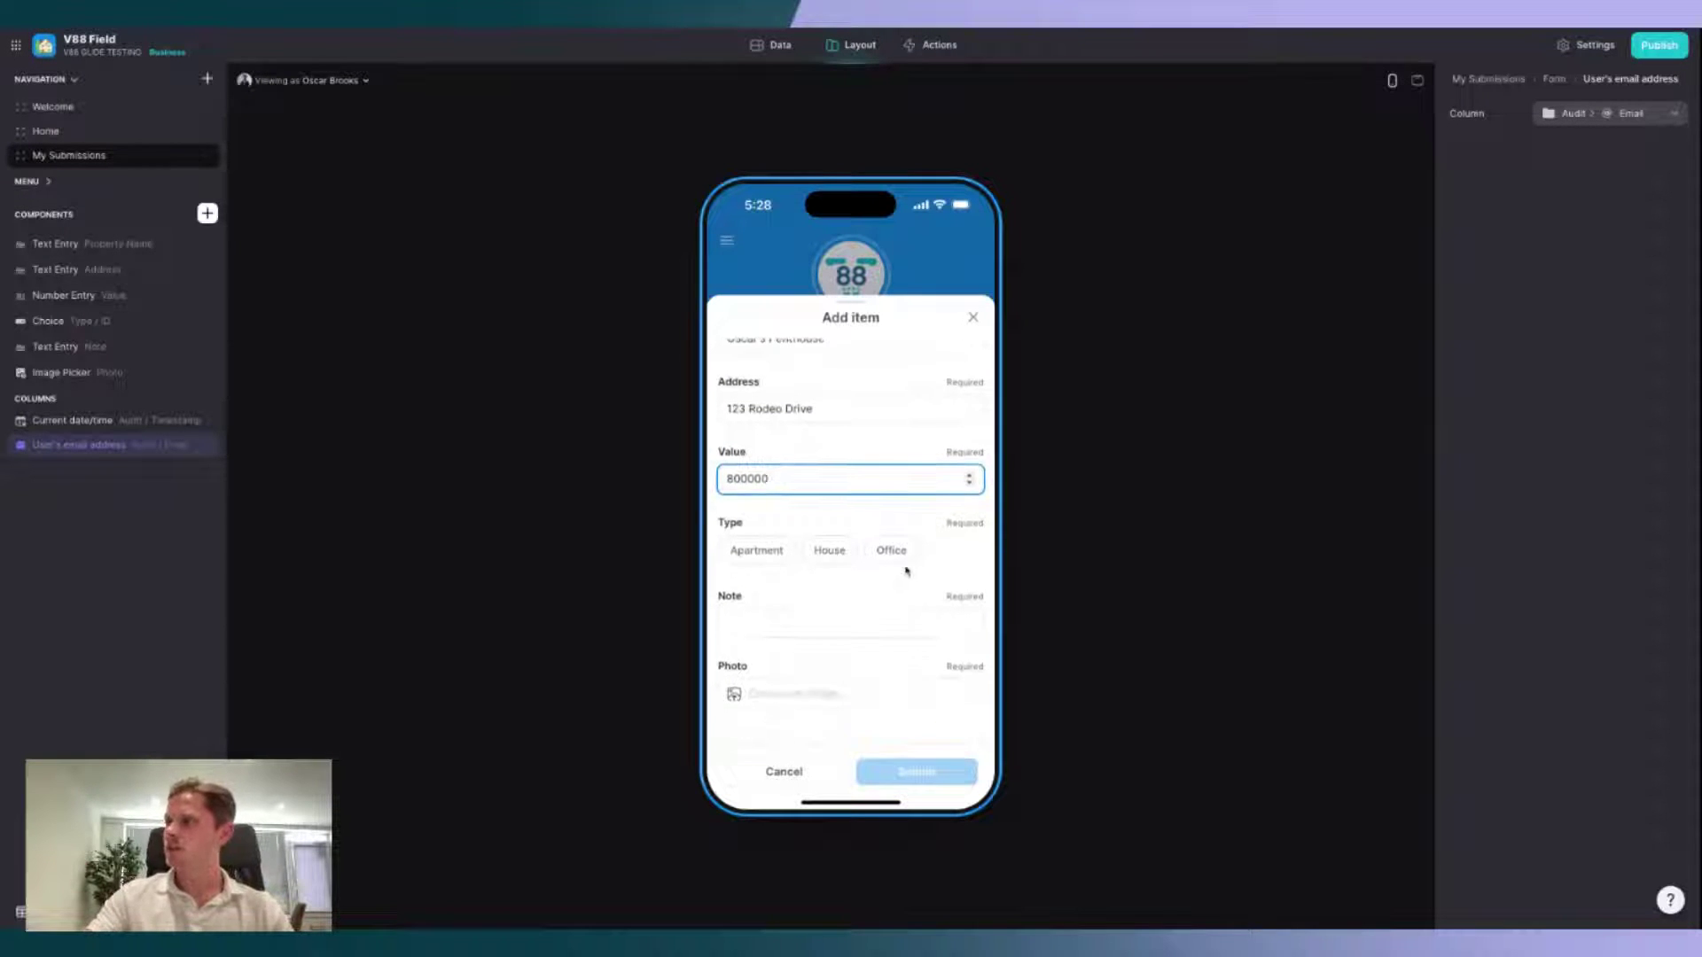
pyautogui.click(771, 566)
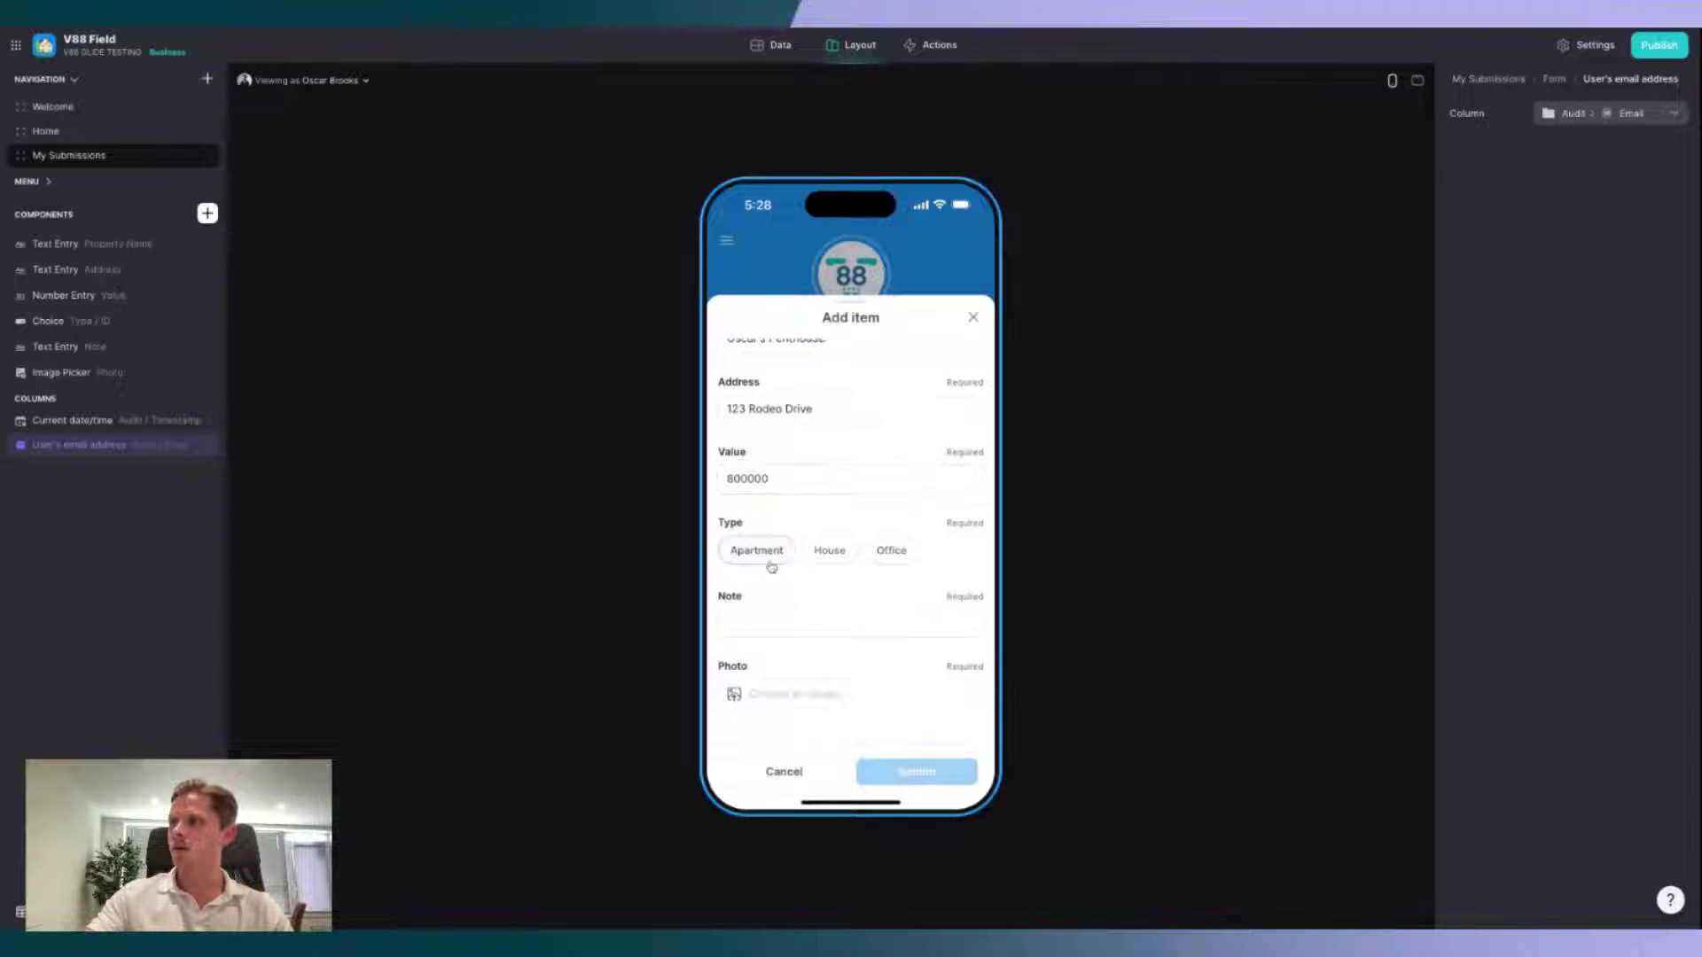
pyautogui.click(806, 624)
pyautogui.write('Overall')
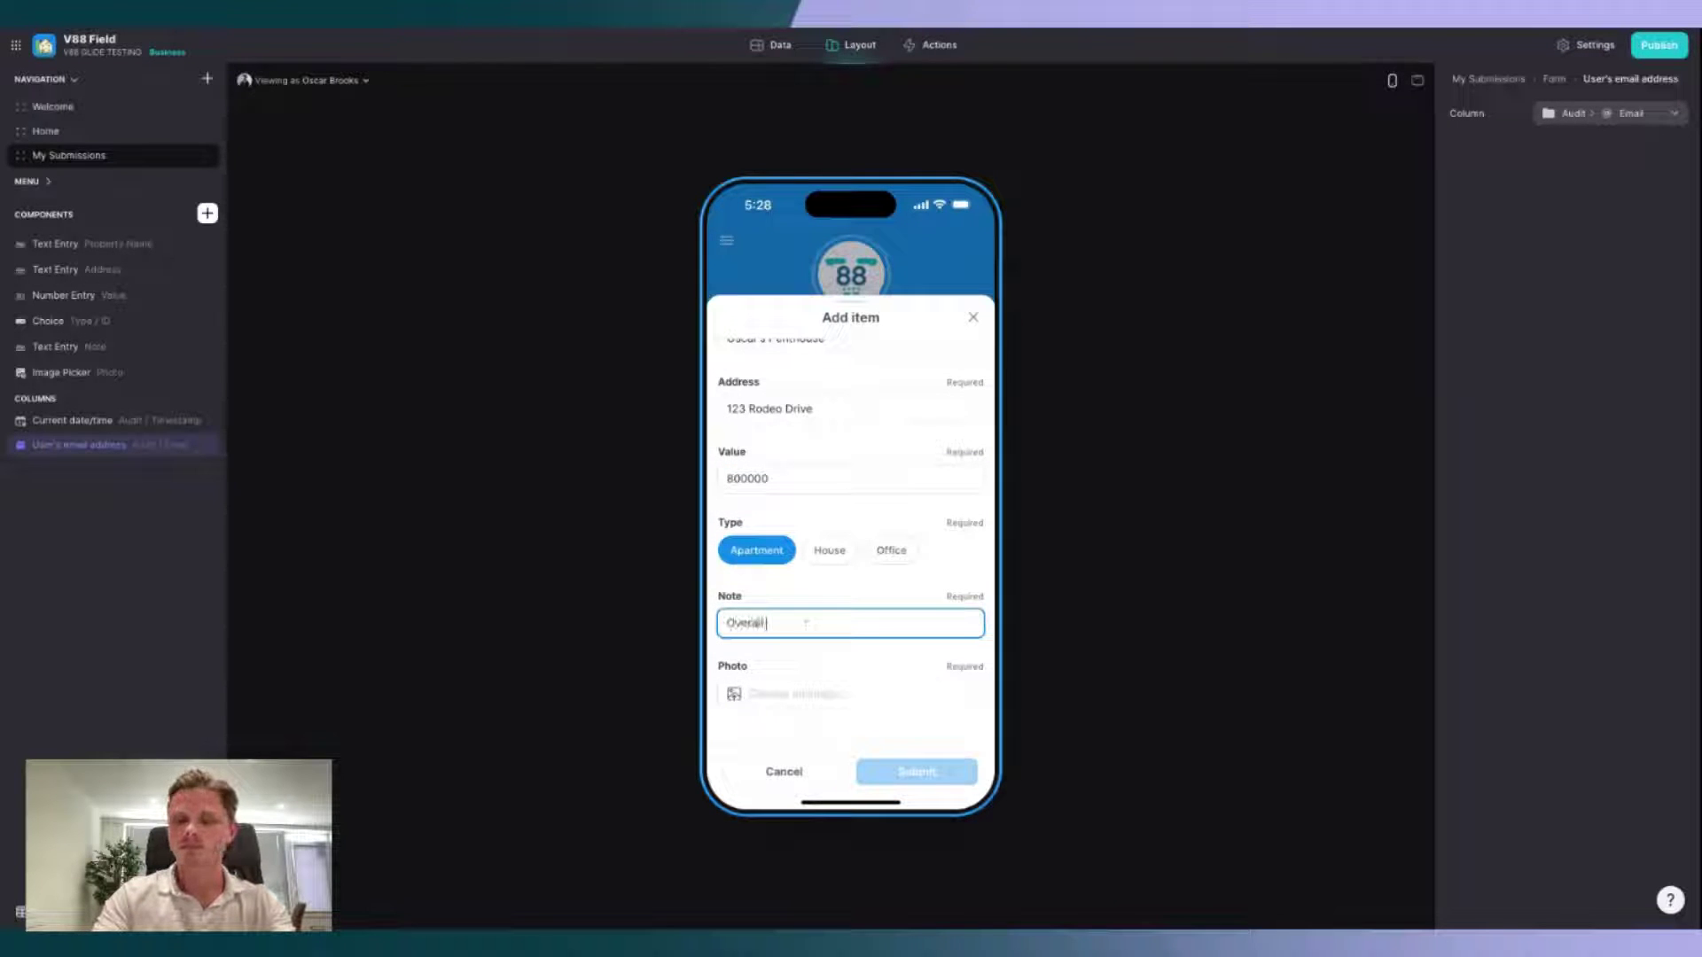
pyautogui.write(' in great con')
pyautogui.write('dition.')
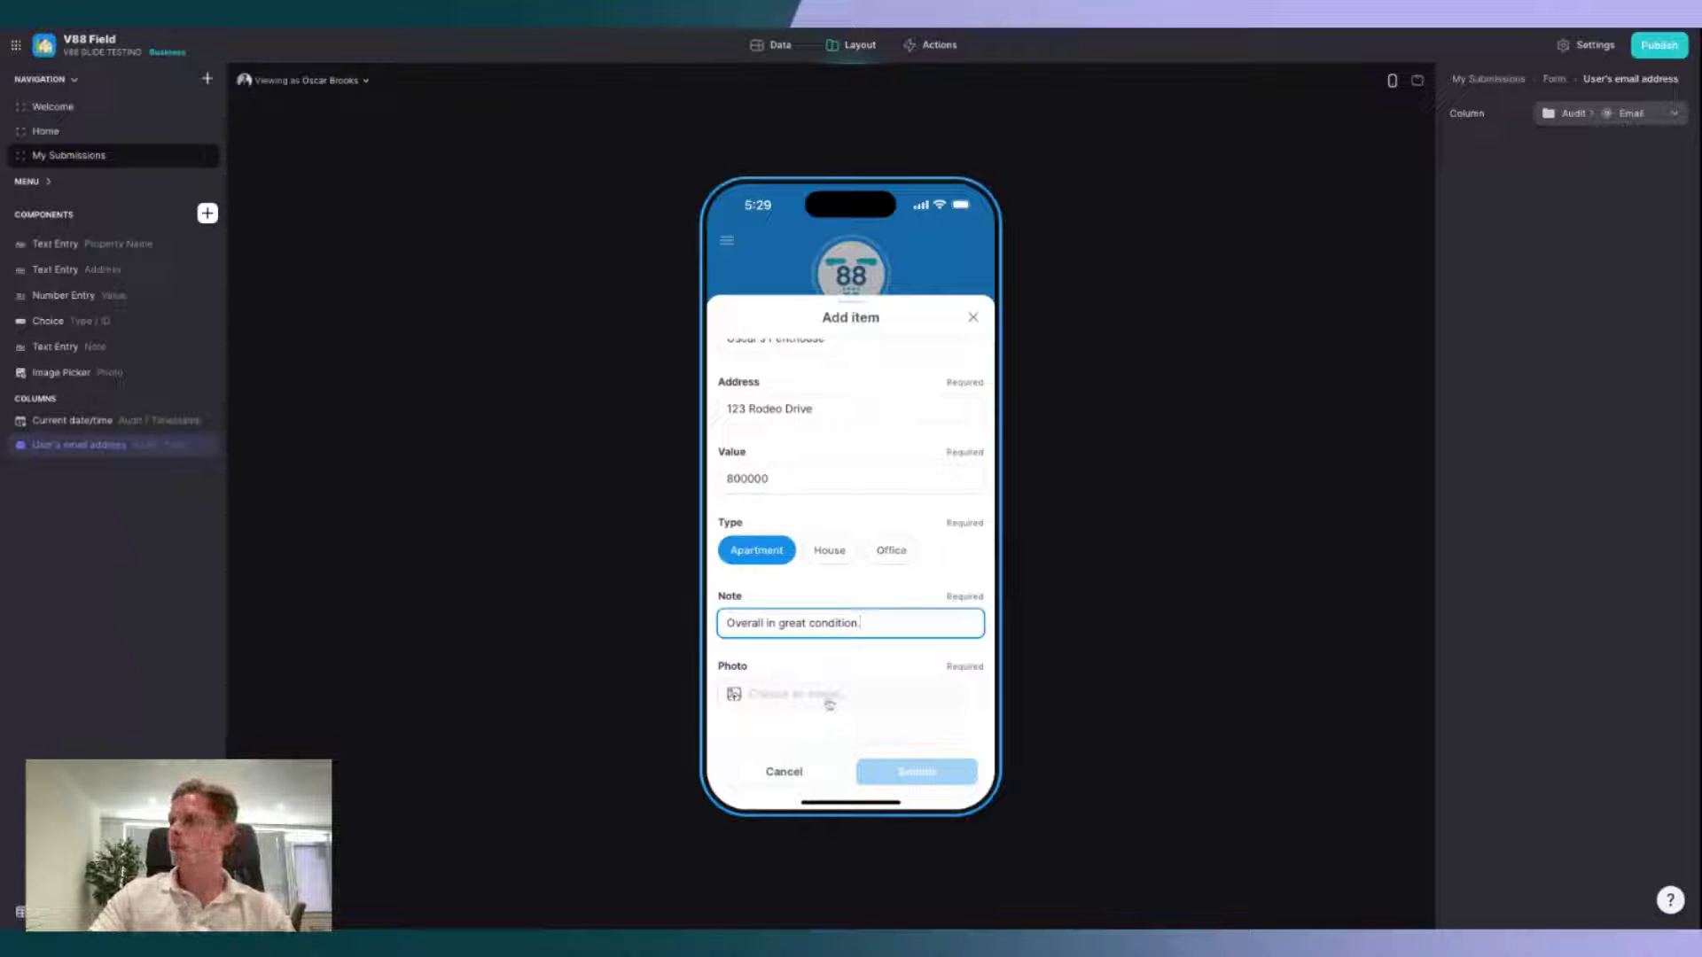
pyautogui.click(829, 702)
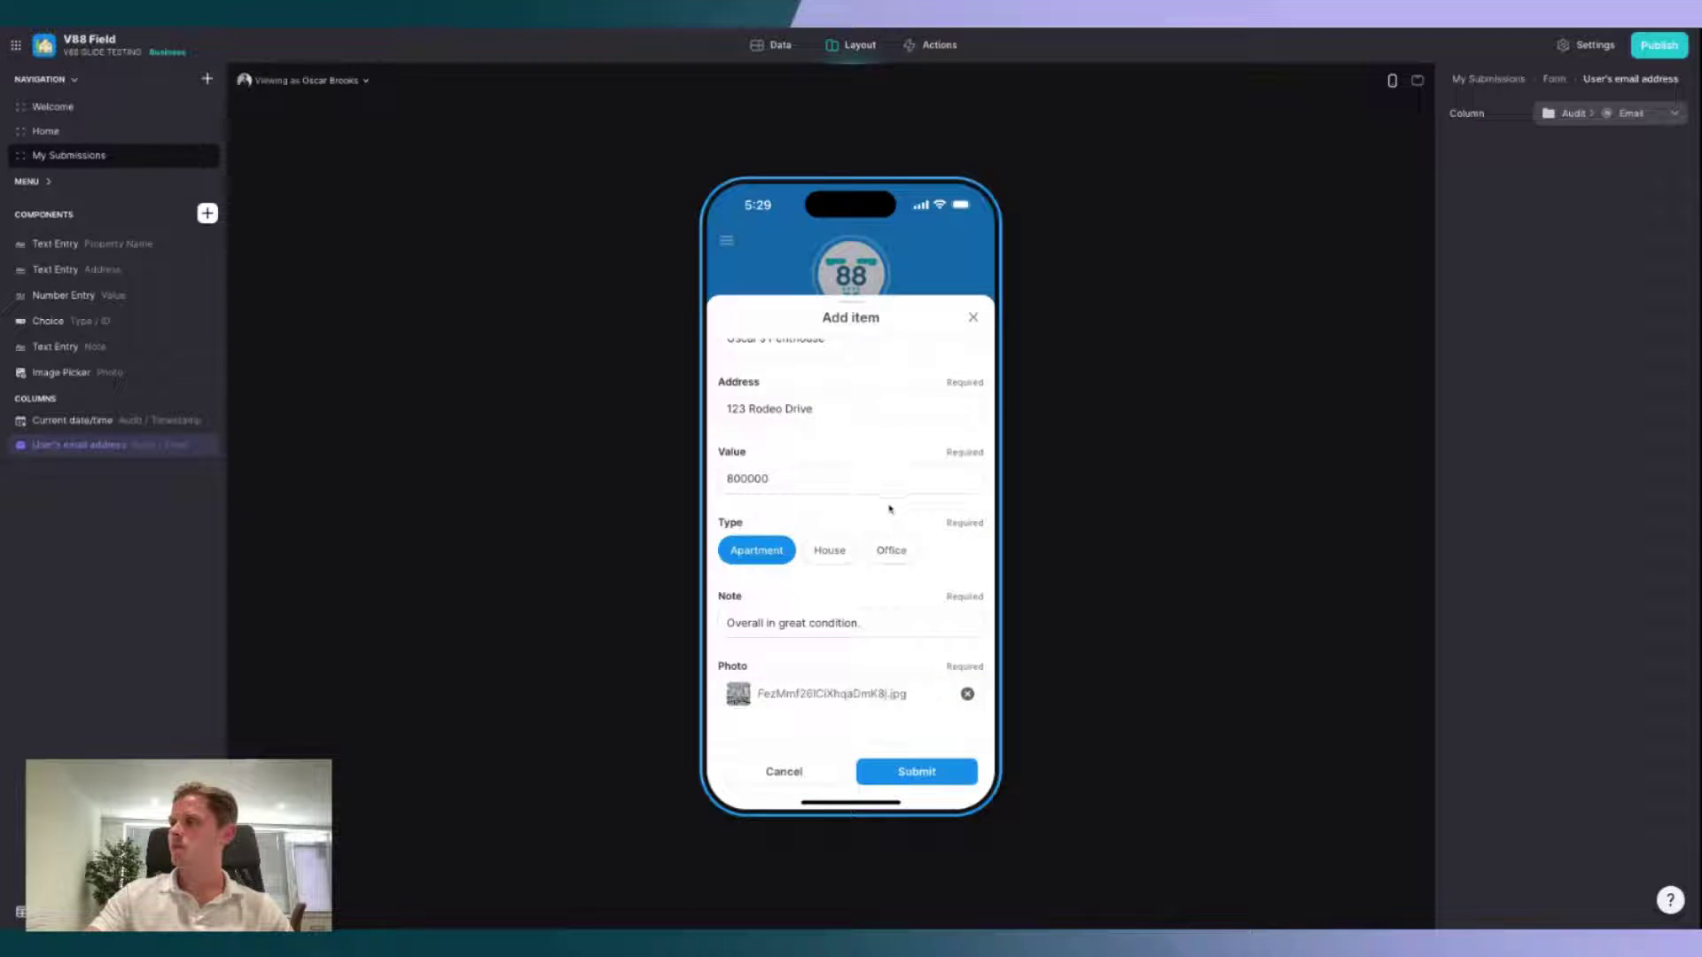
pyautogui.click(928, 774)
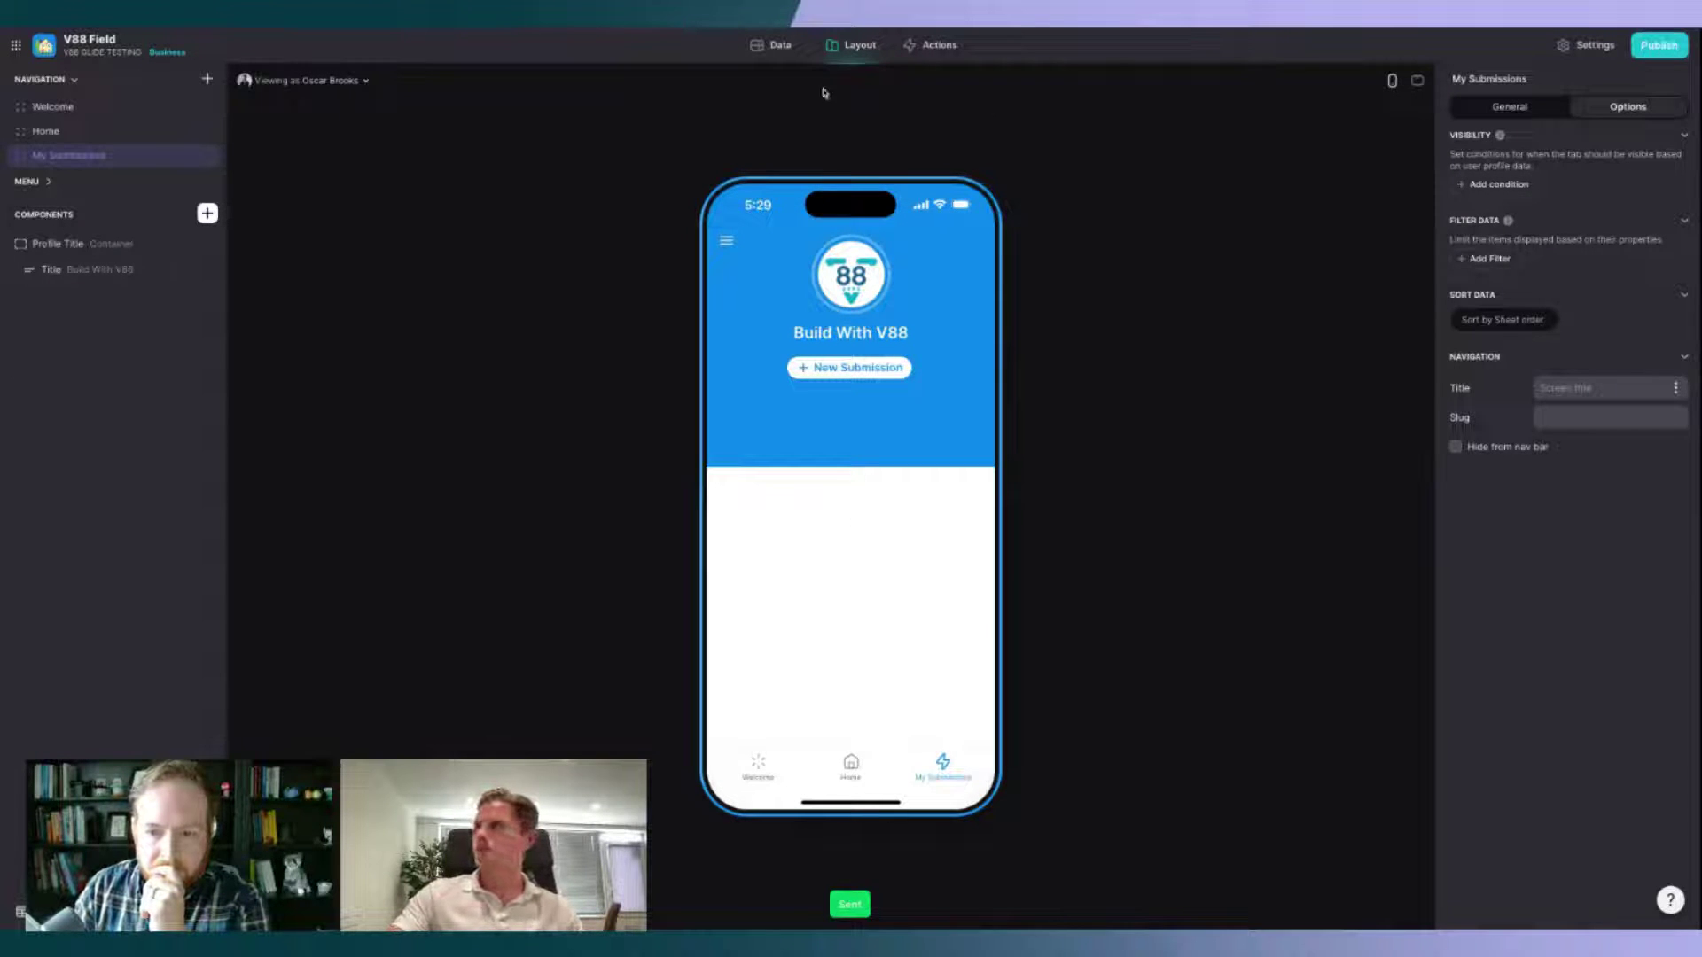
# Step: Delete the empty top row from the FIELD - Submissions table and go back to Layout
pyautogui.click(779, 45)
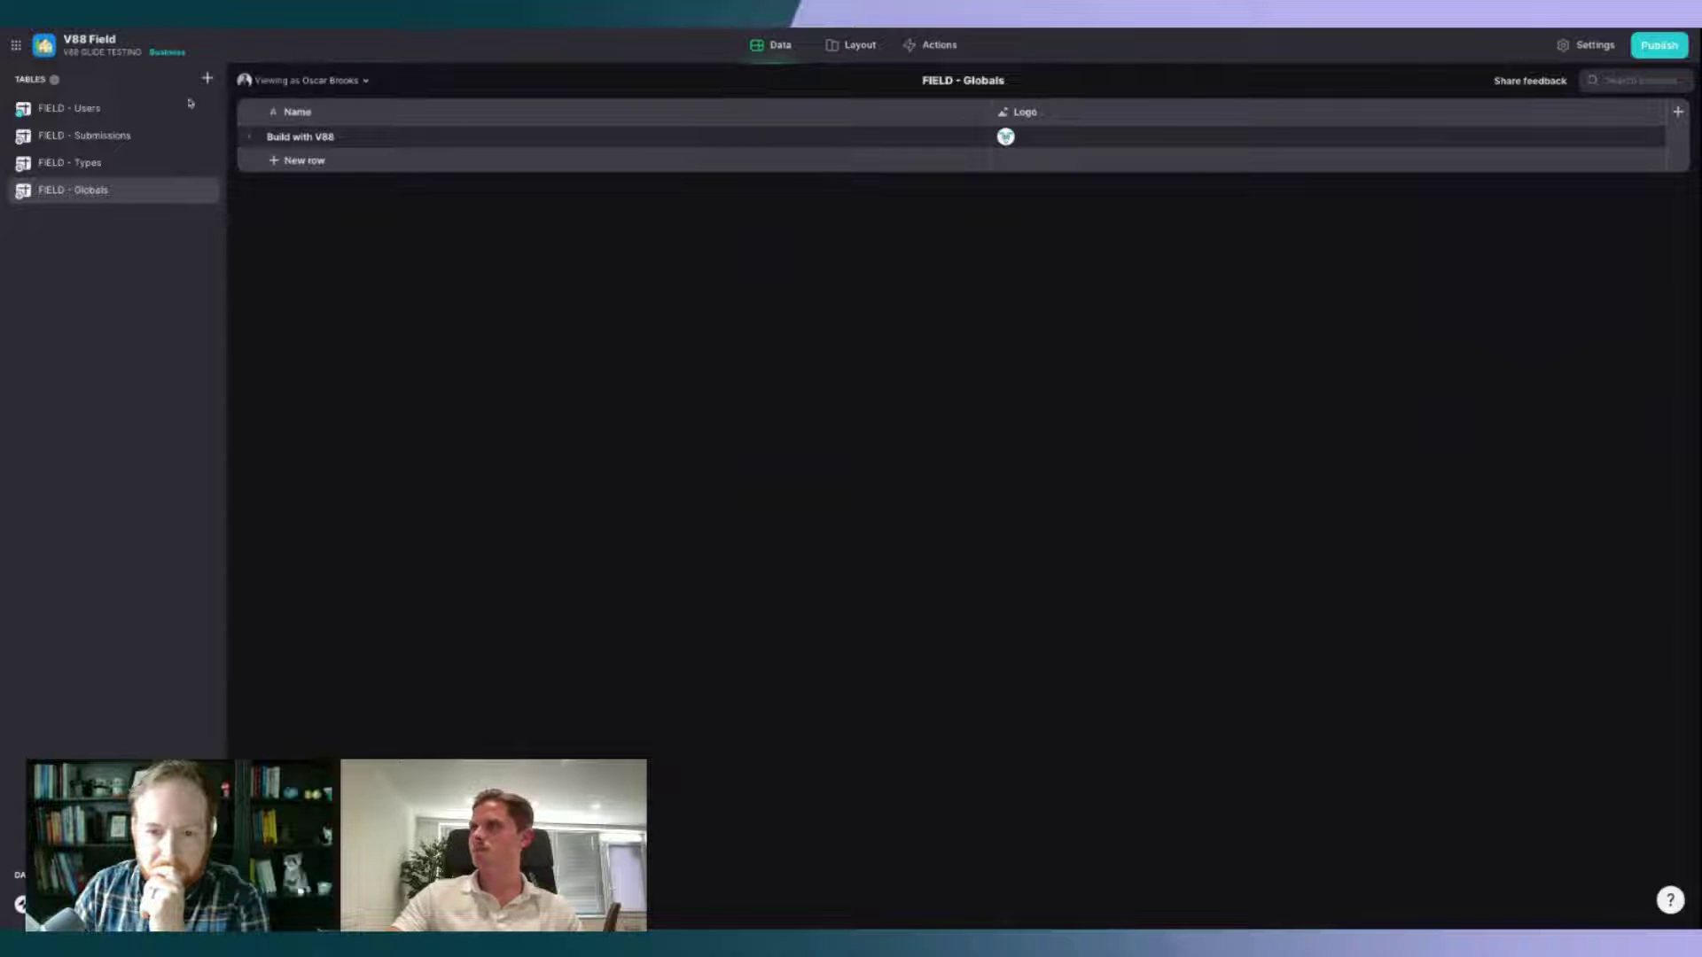
pyautogui.click(129, 134)
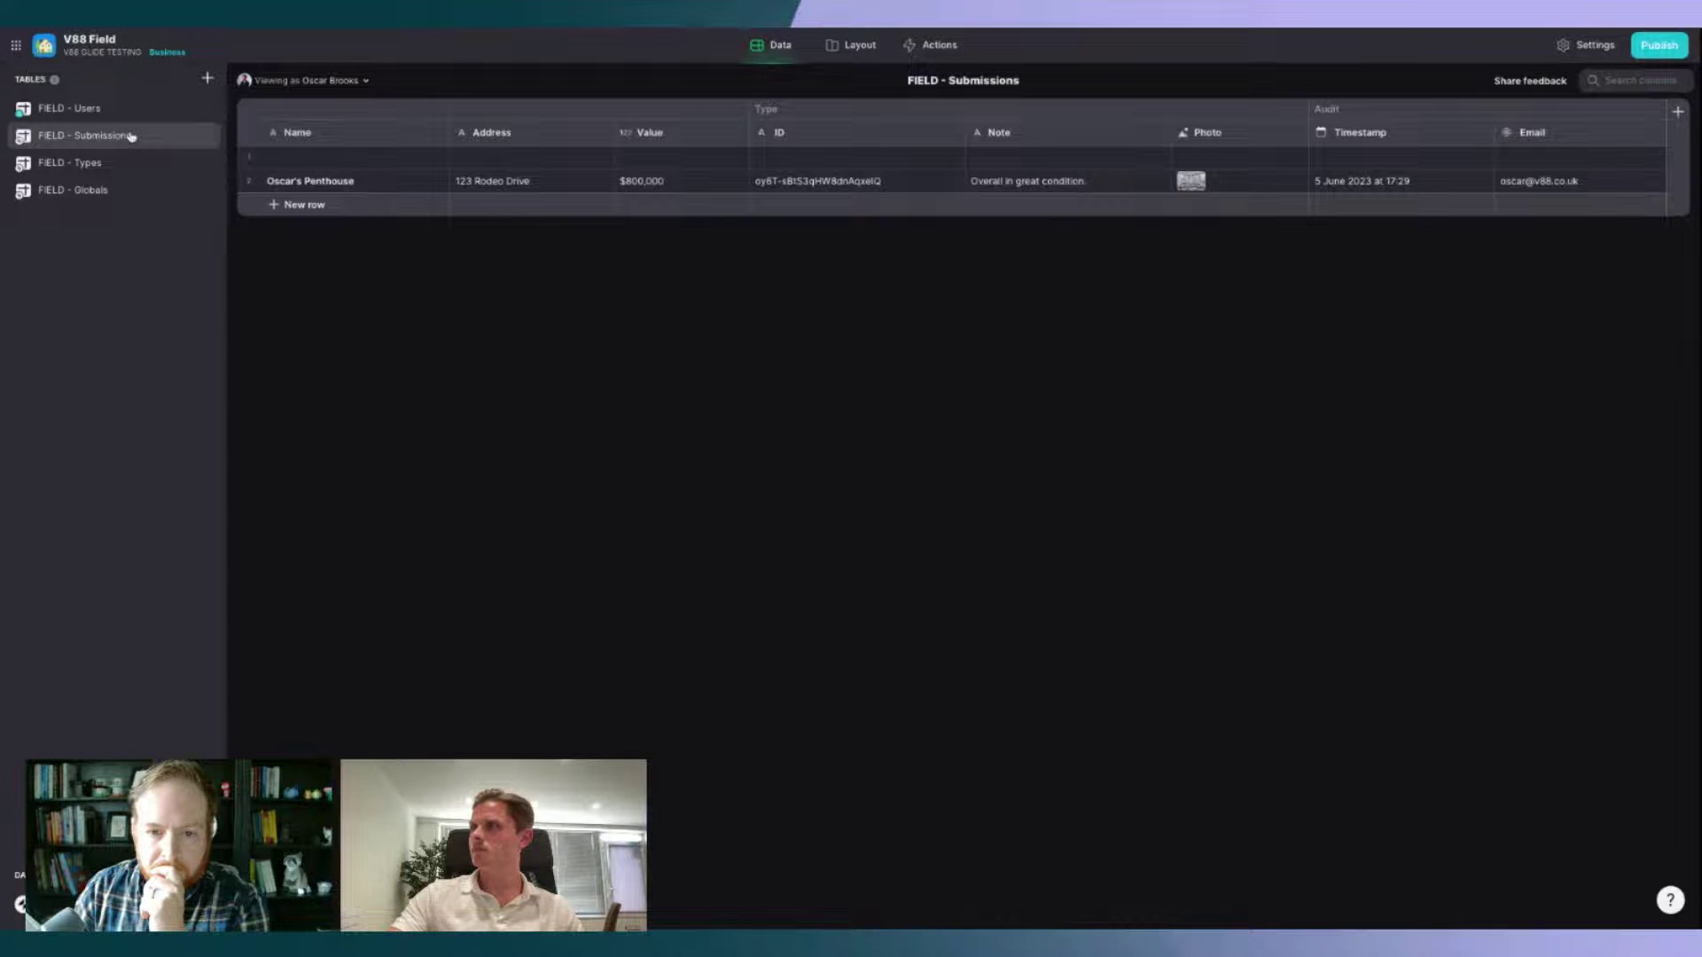
pyautogui.click(250, 158)
pyautogui.press('Delete')
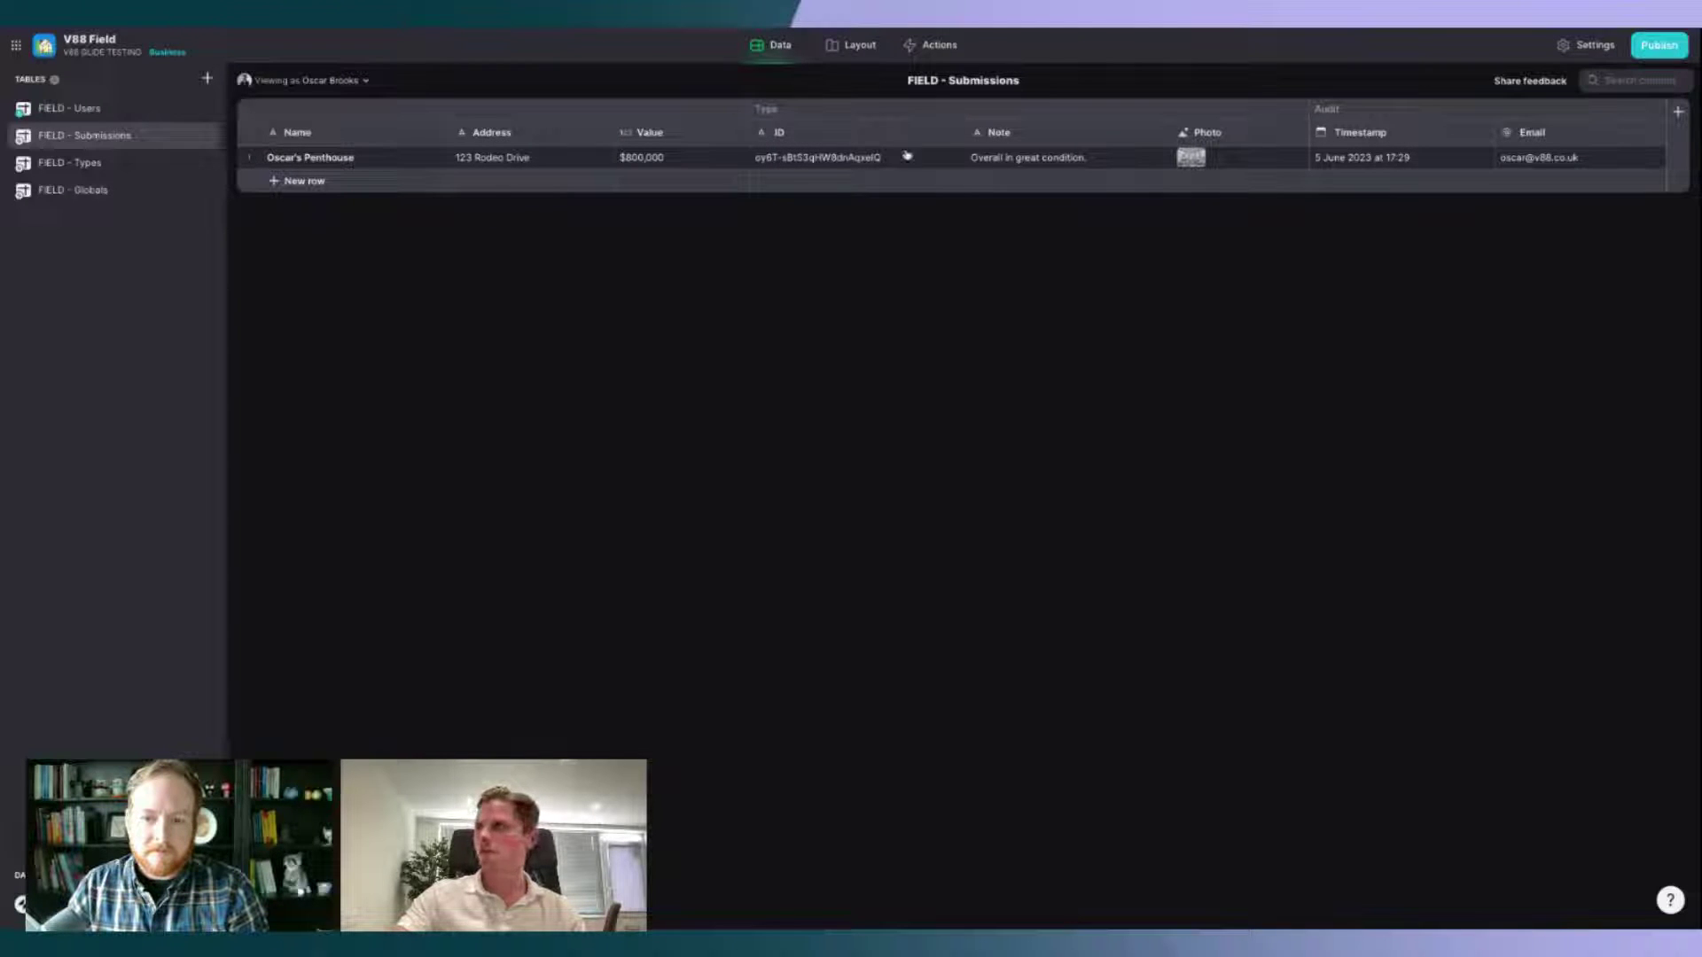
pyautogui.click(855, 46)
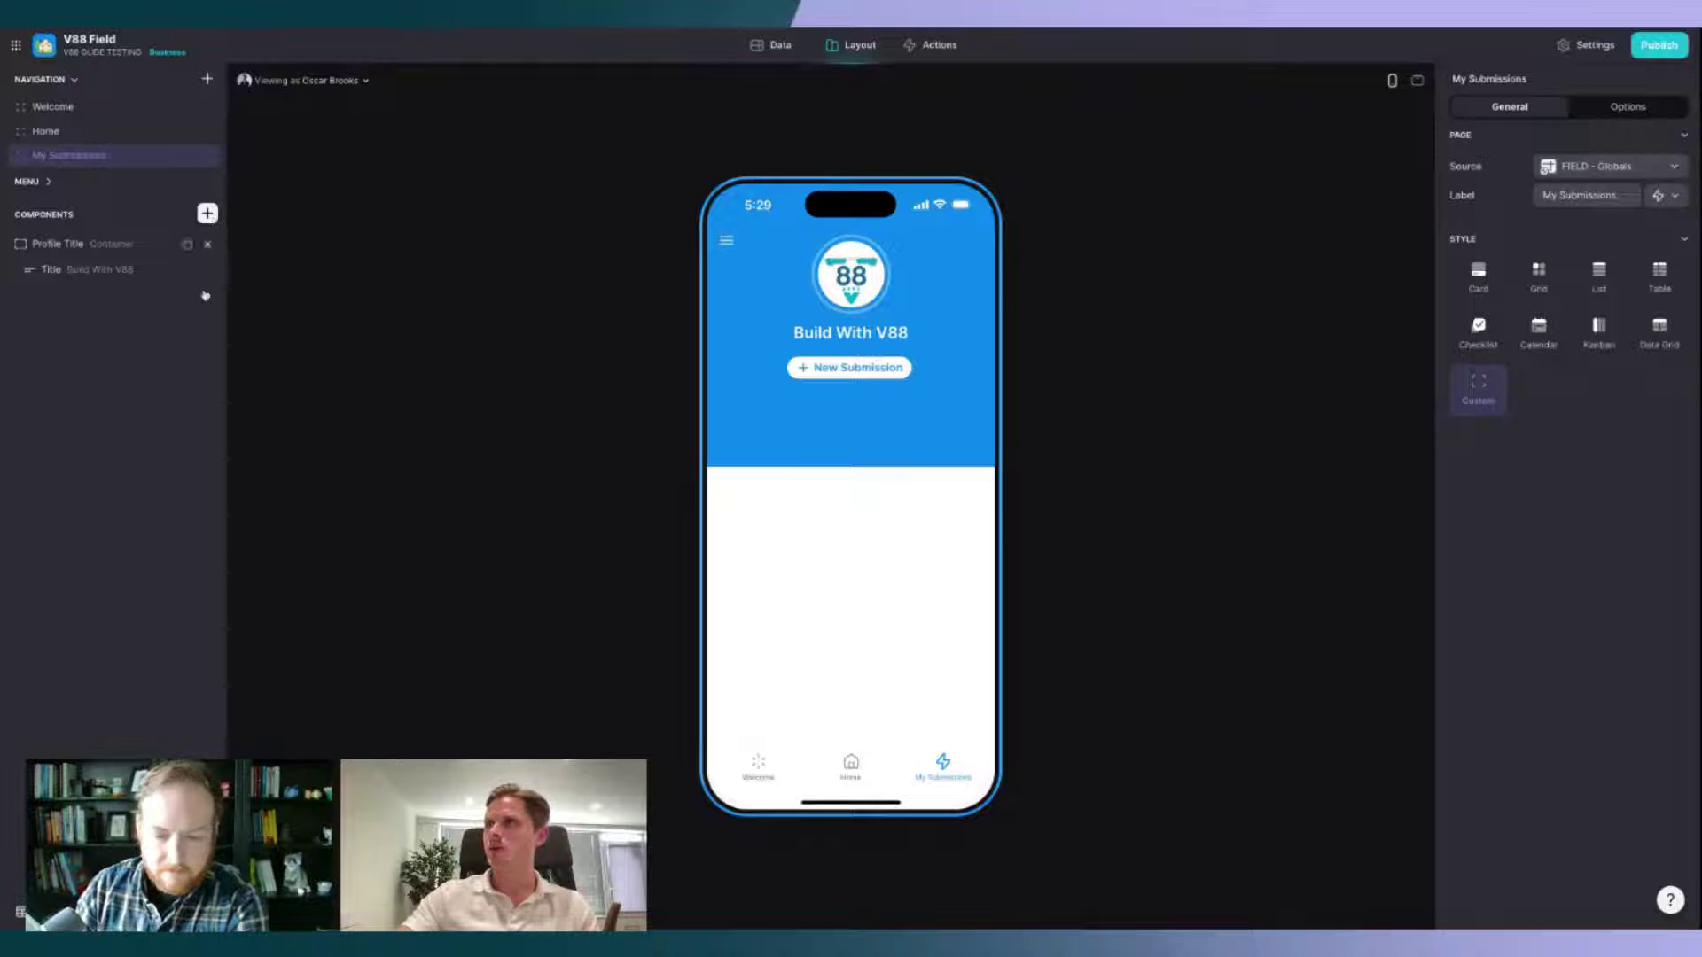
# Step: Add a Collection sourced from FIELD - Submissions titled 'My Submissions'
pyautogui.click(207, 214)
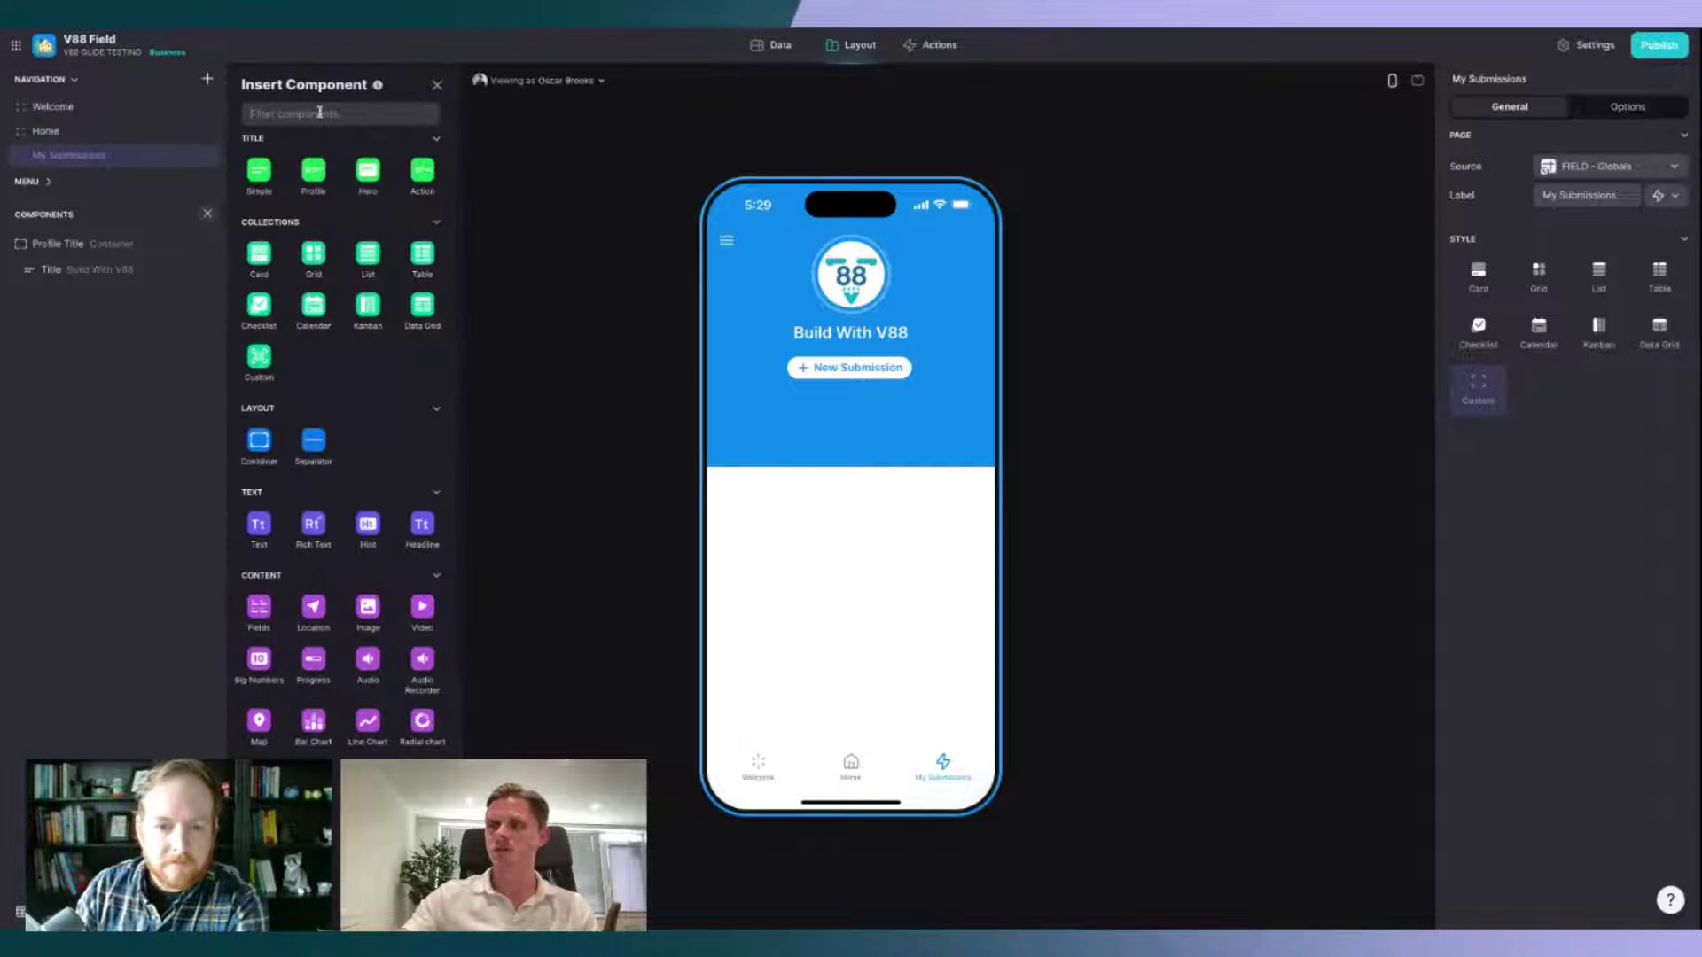
pyautogui.write('col')
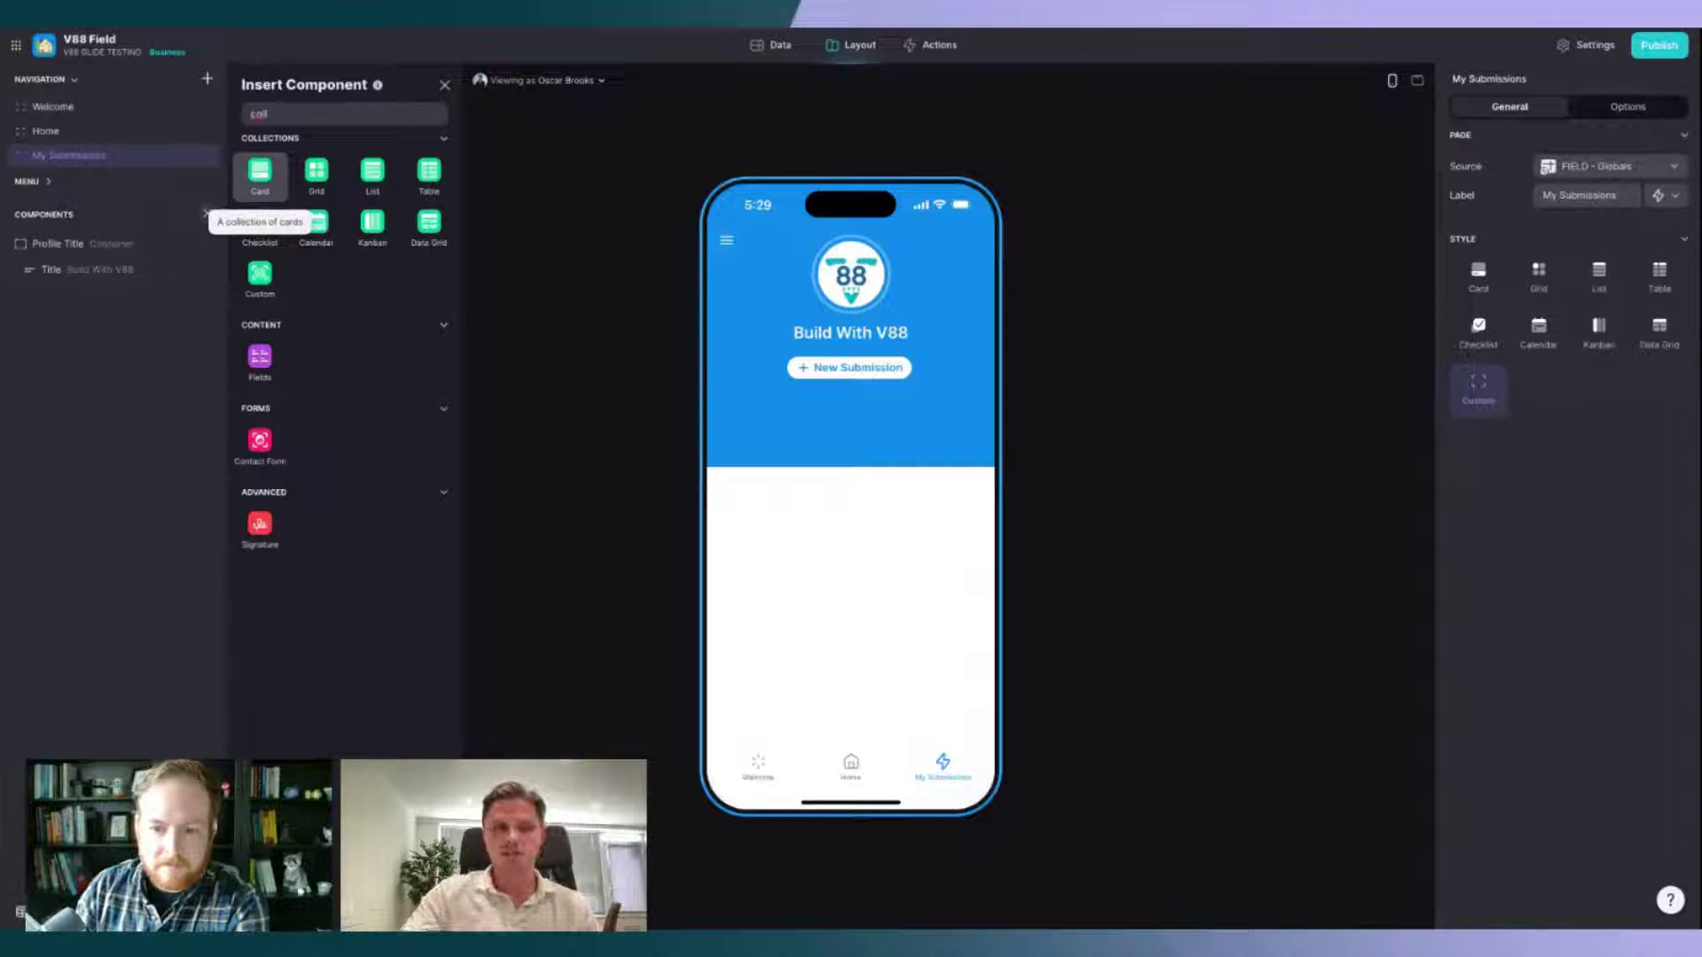
pyautogui.click(372, 172)
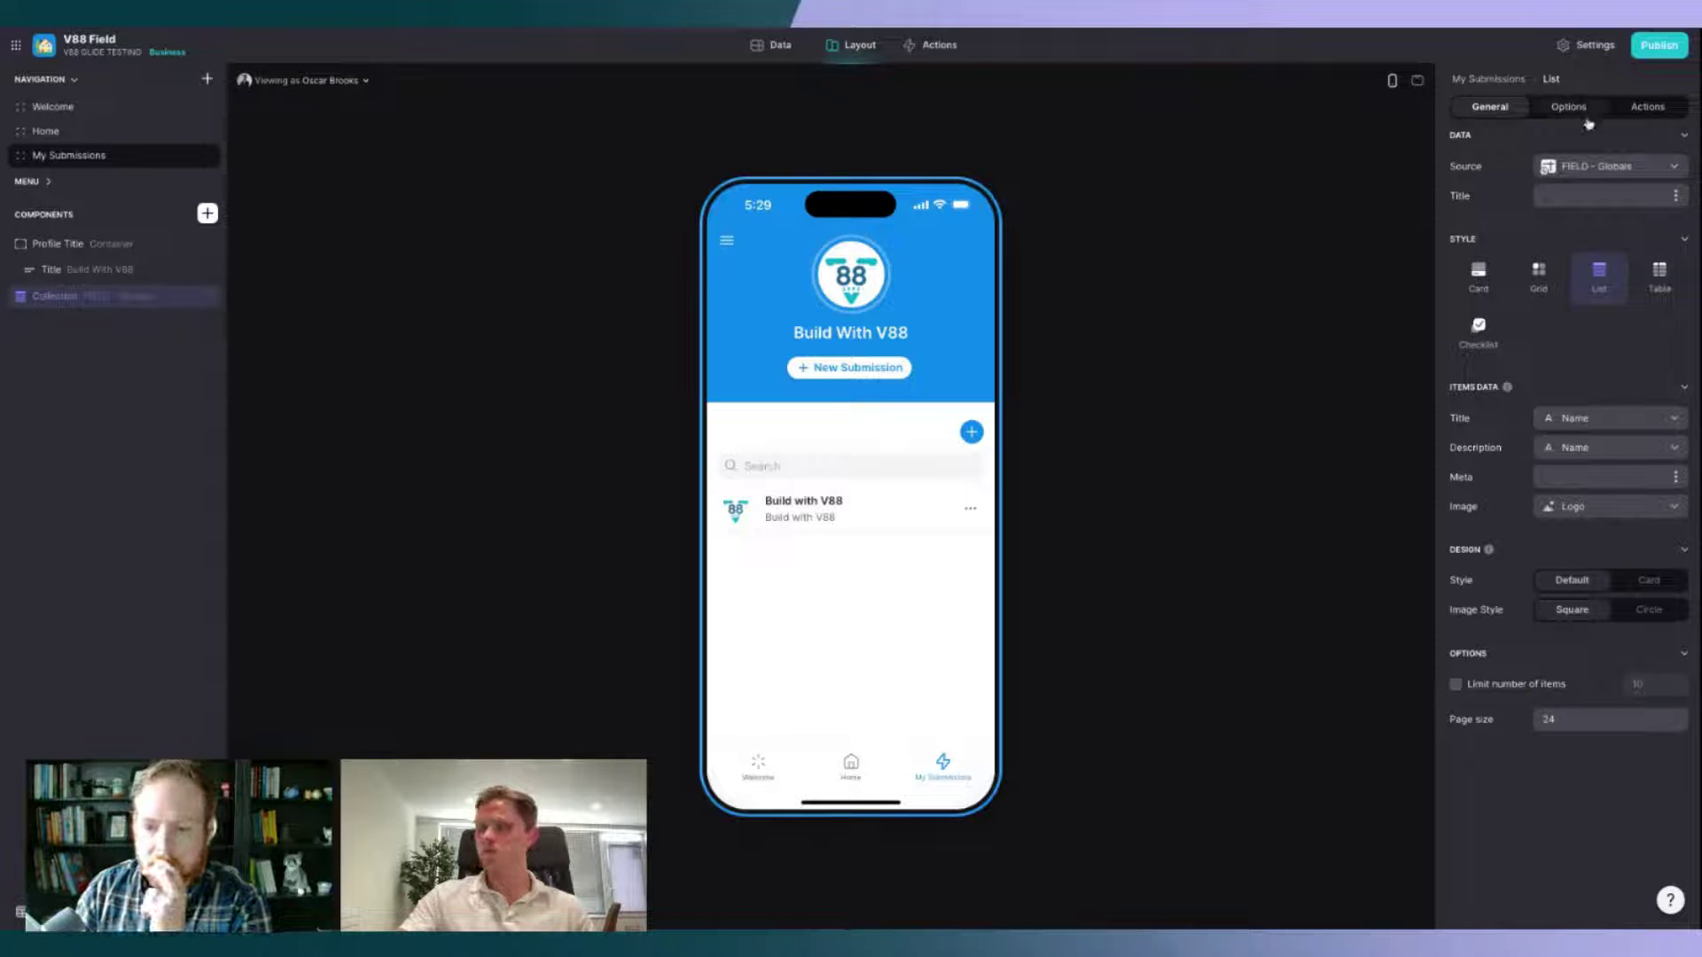
pyautogui.click(1591, 173)
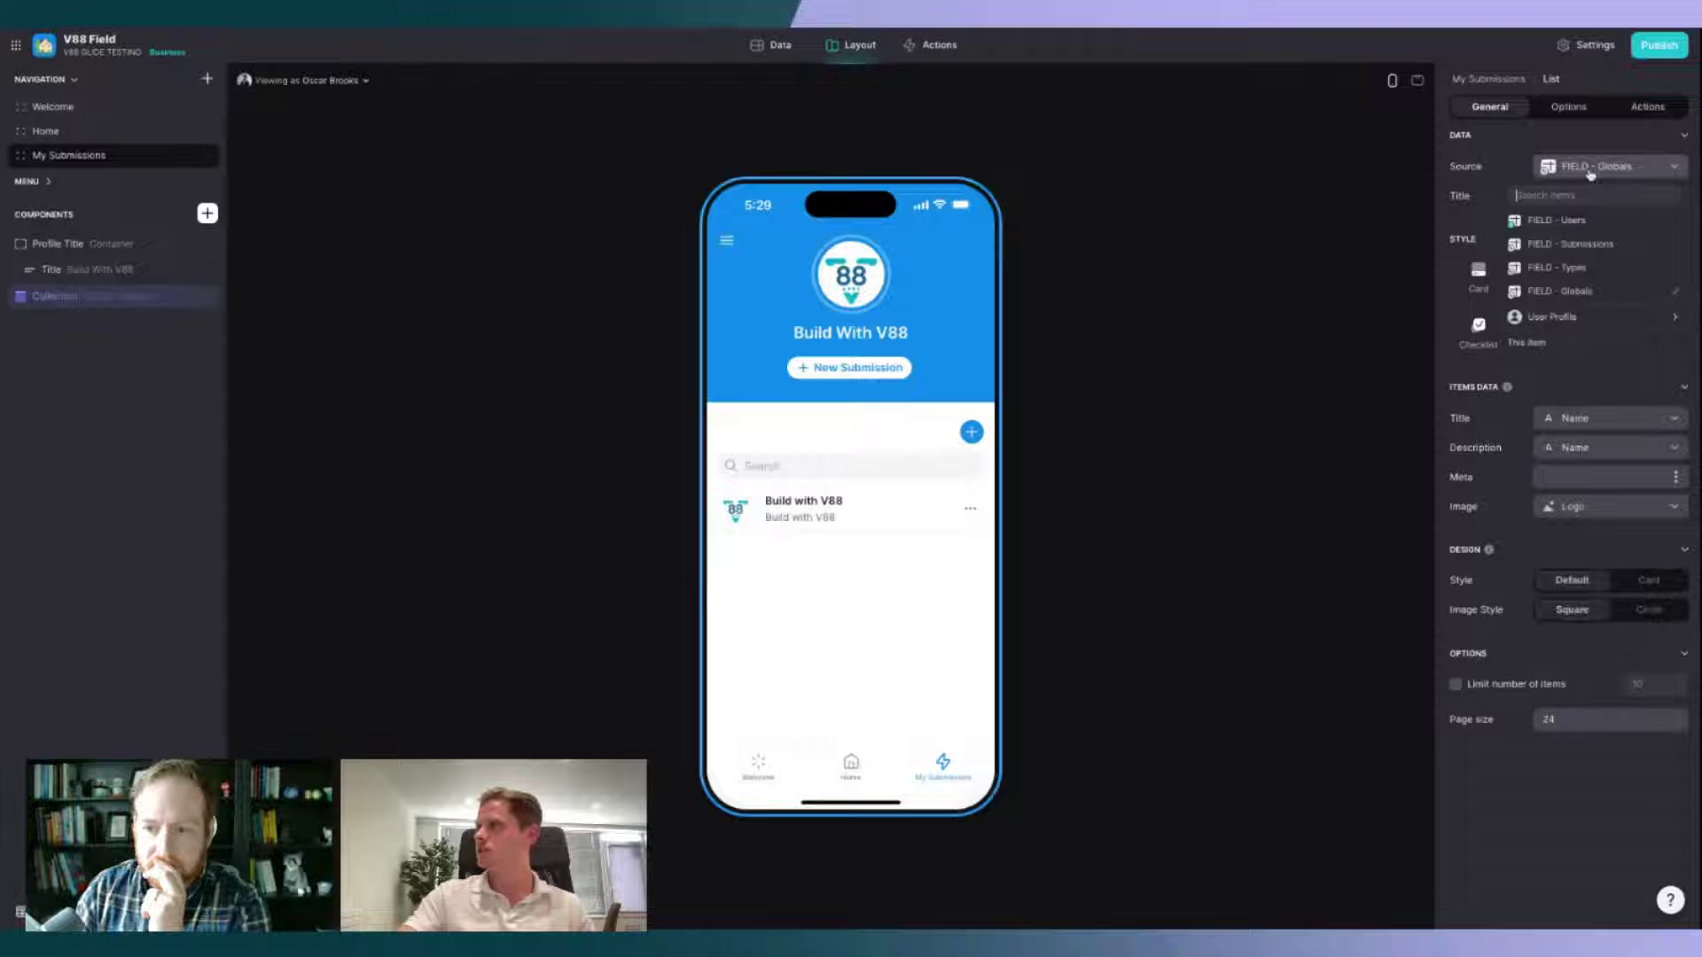
pyautogui.click(1586, 244)
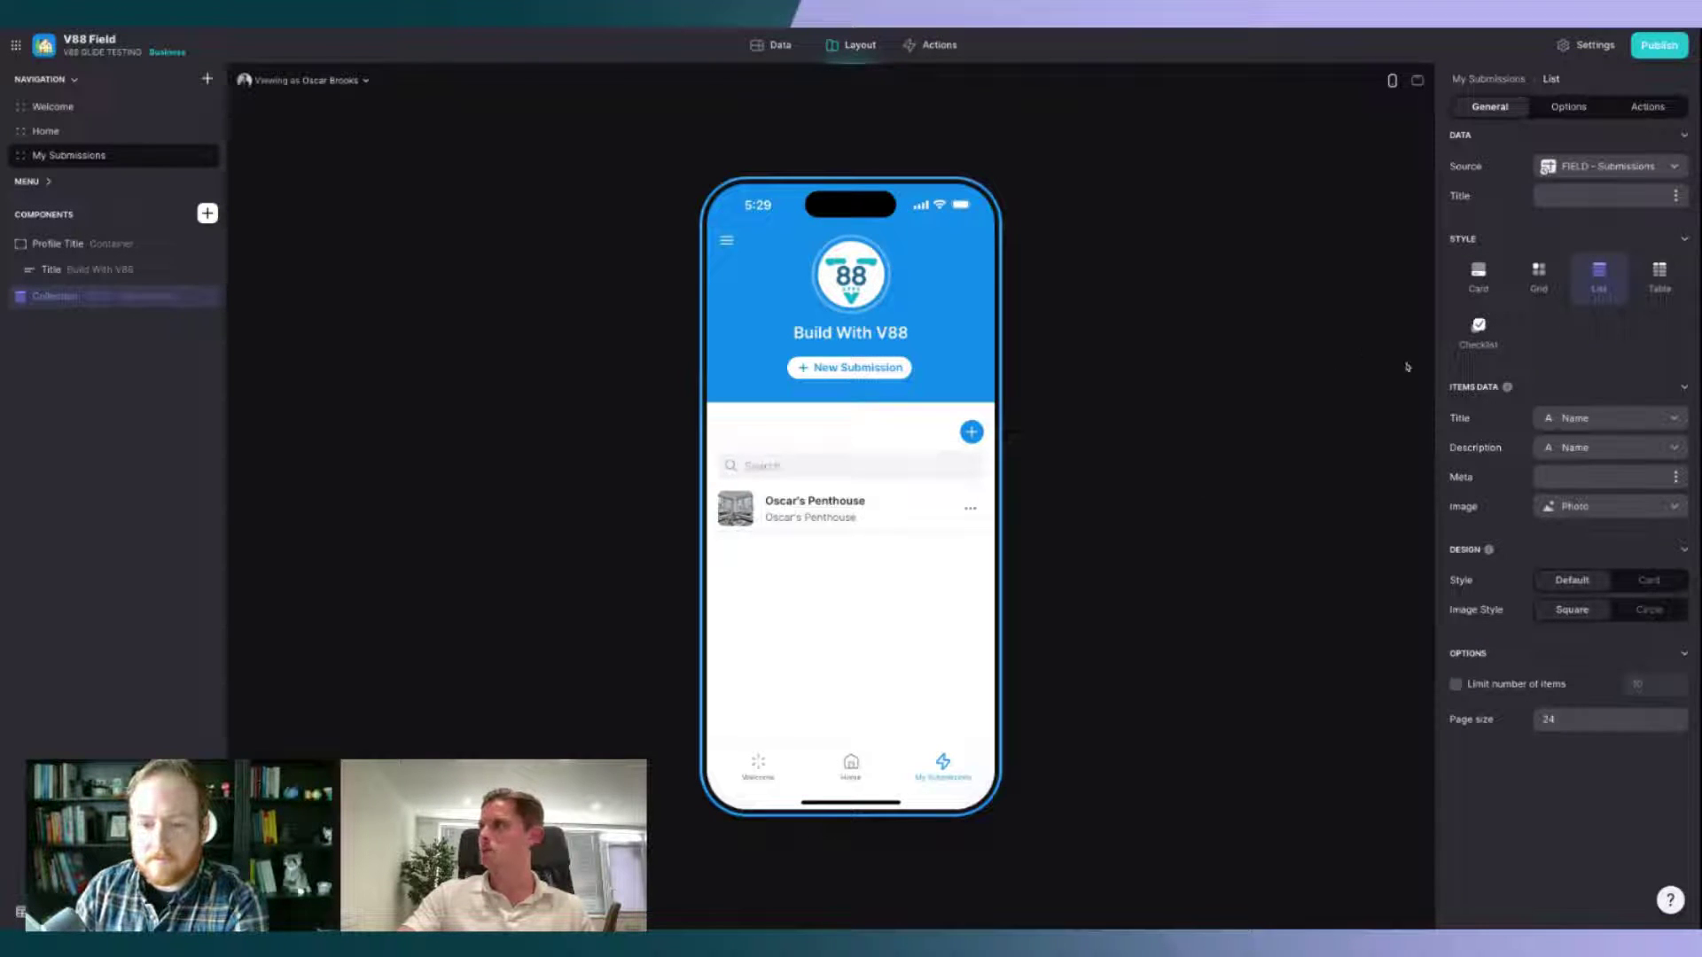
pyautogui.click(1602, 196)
pyautogui.write('My Submissio')
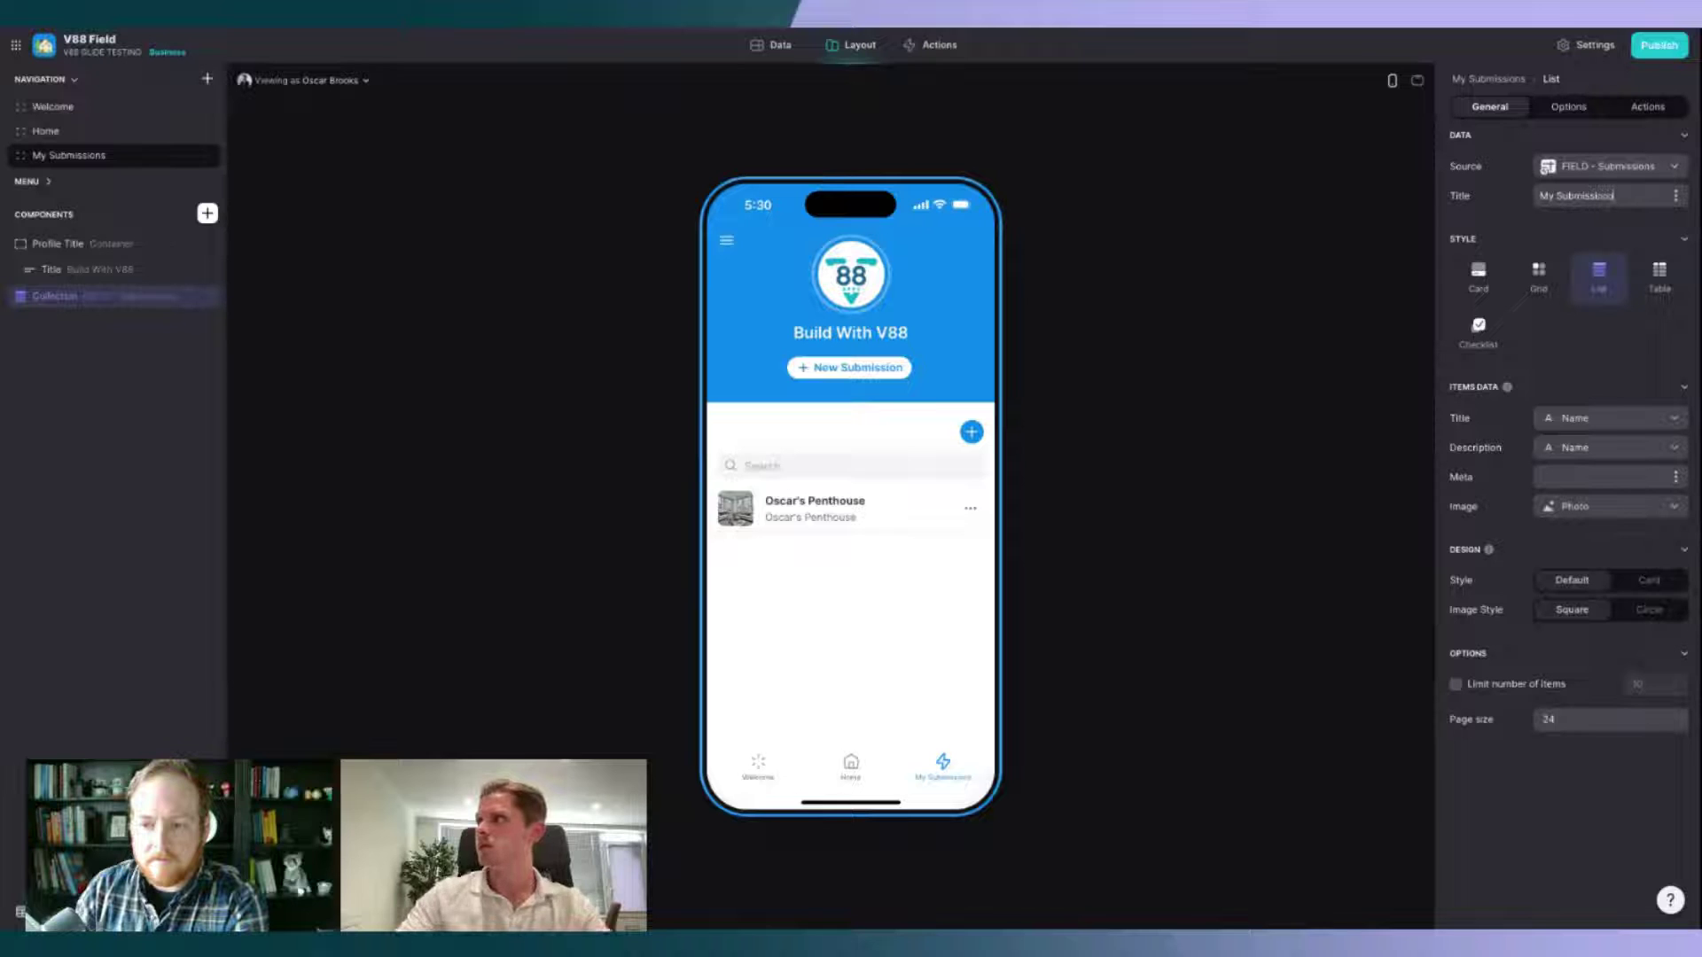
pyautogui.write('ns')
# Step: Stop users from adding or editing items through the list
pyautogui.click(1646, 107)
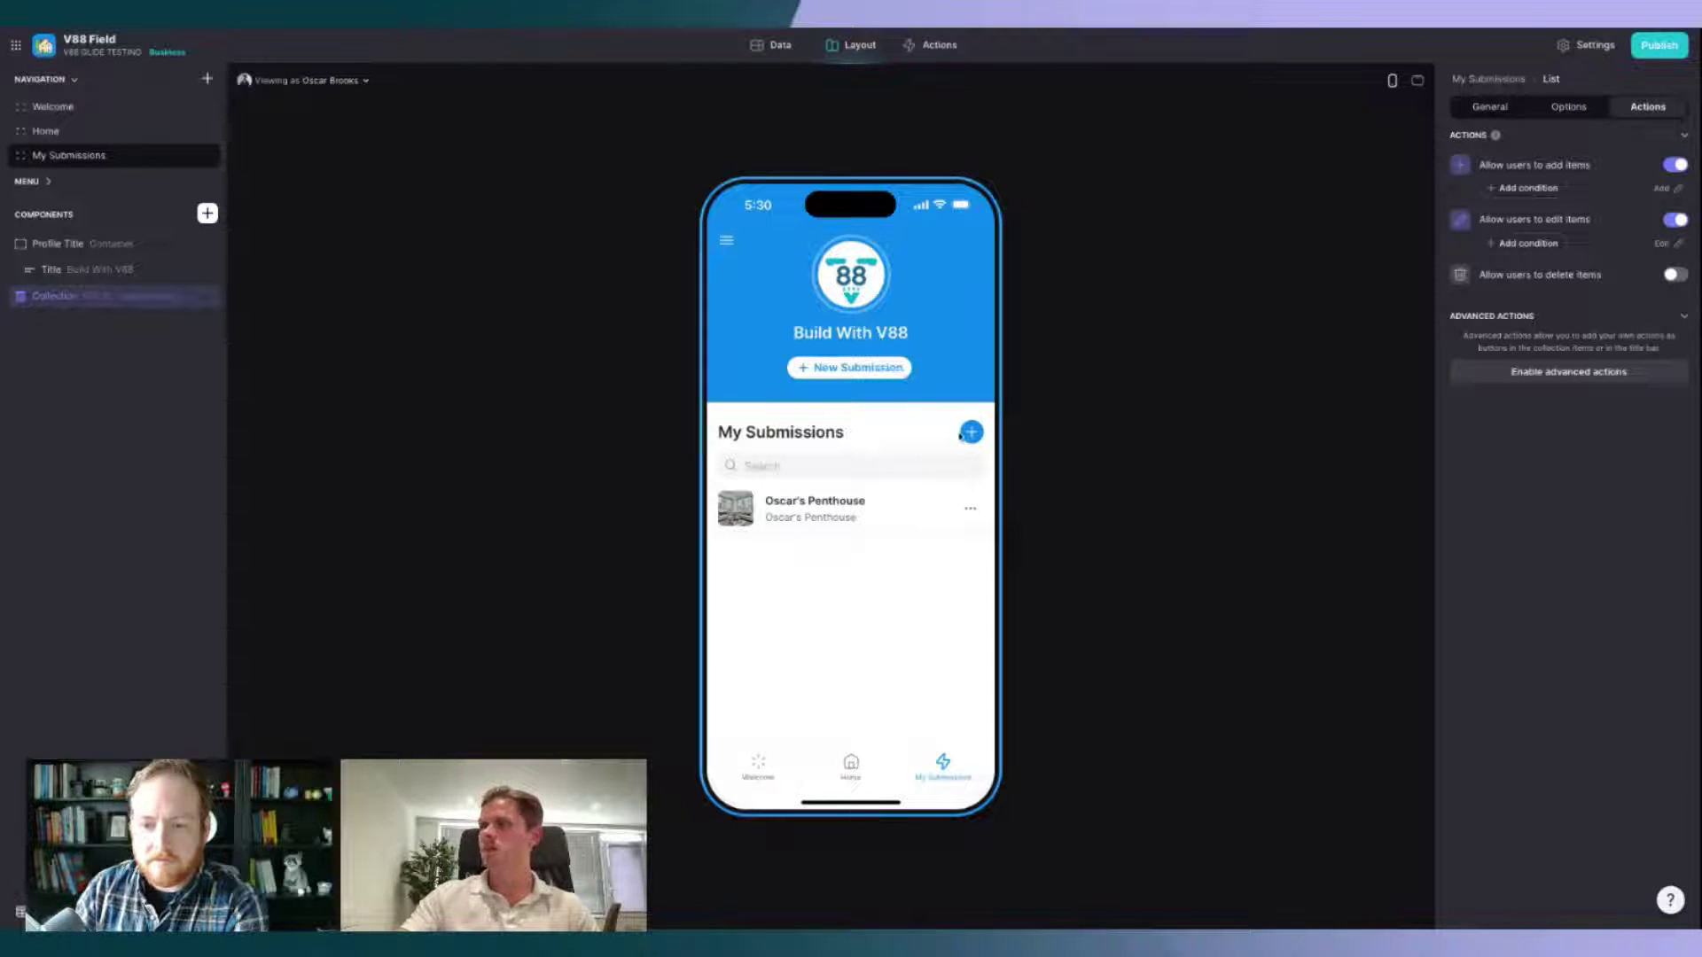
pyautogui.click(1675, 165)
pyautogui.click(1675, 198)
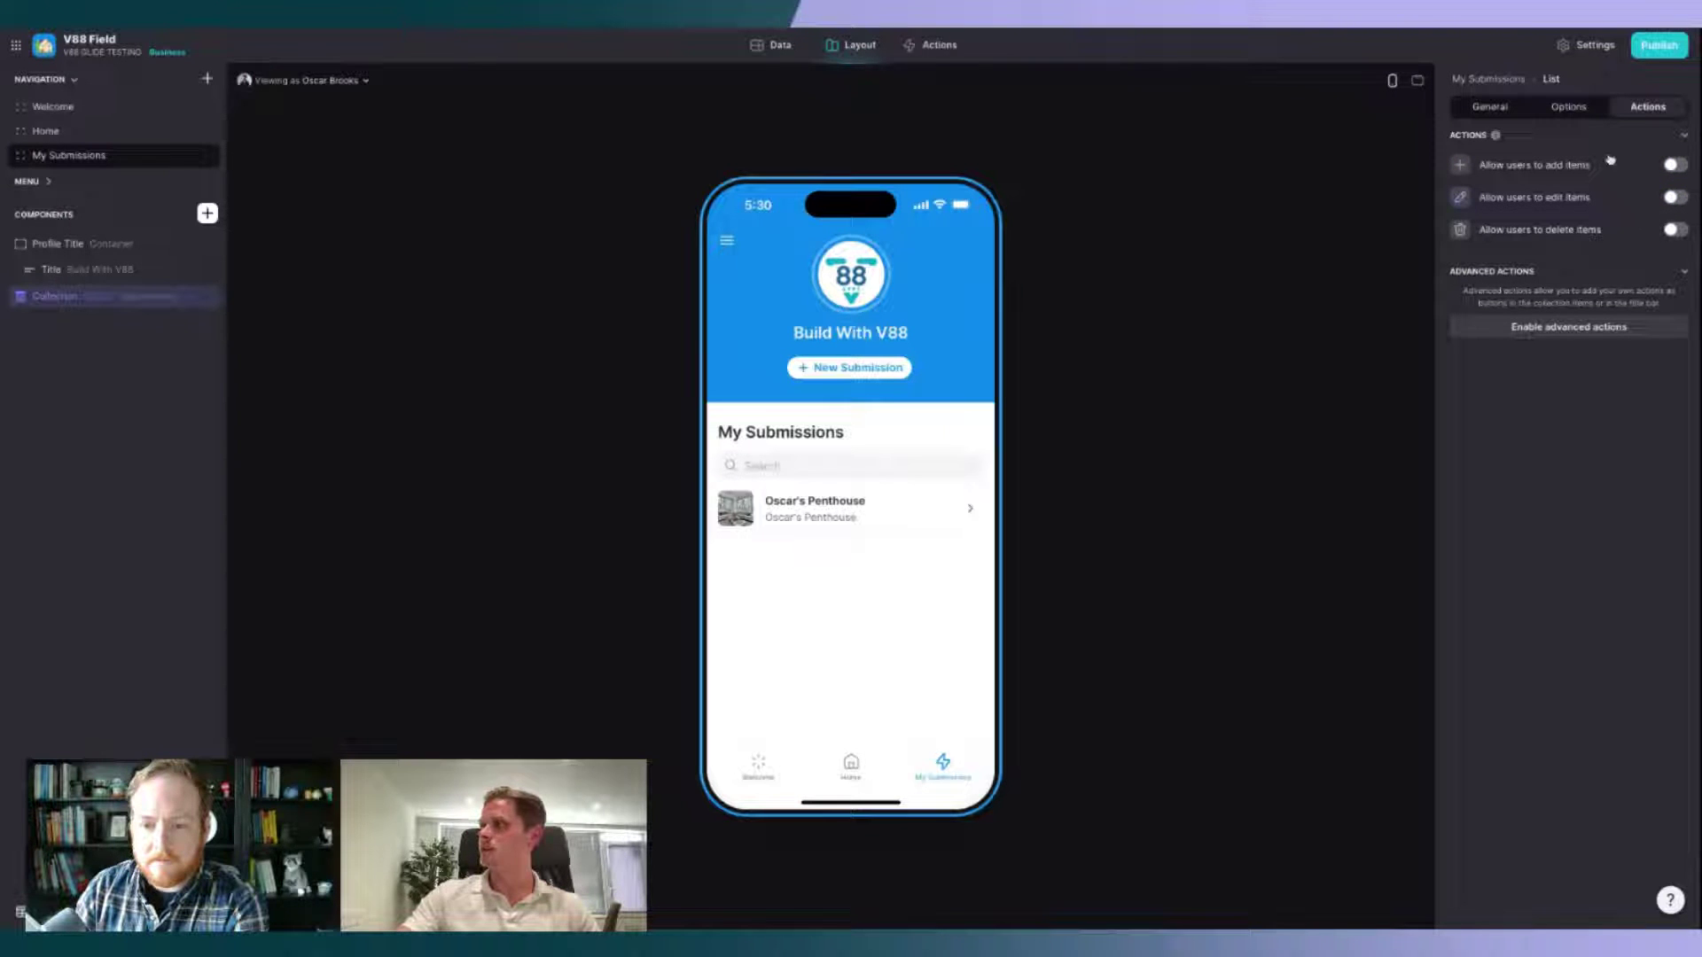
pyautogui.click(1568, 106)
pyautogui.click(1493, 107)
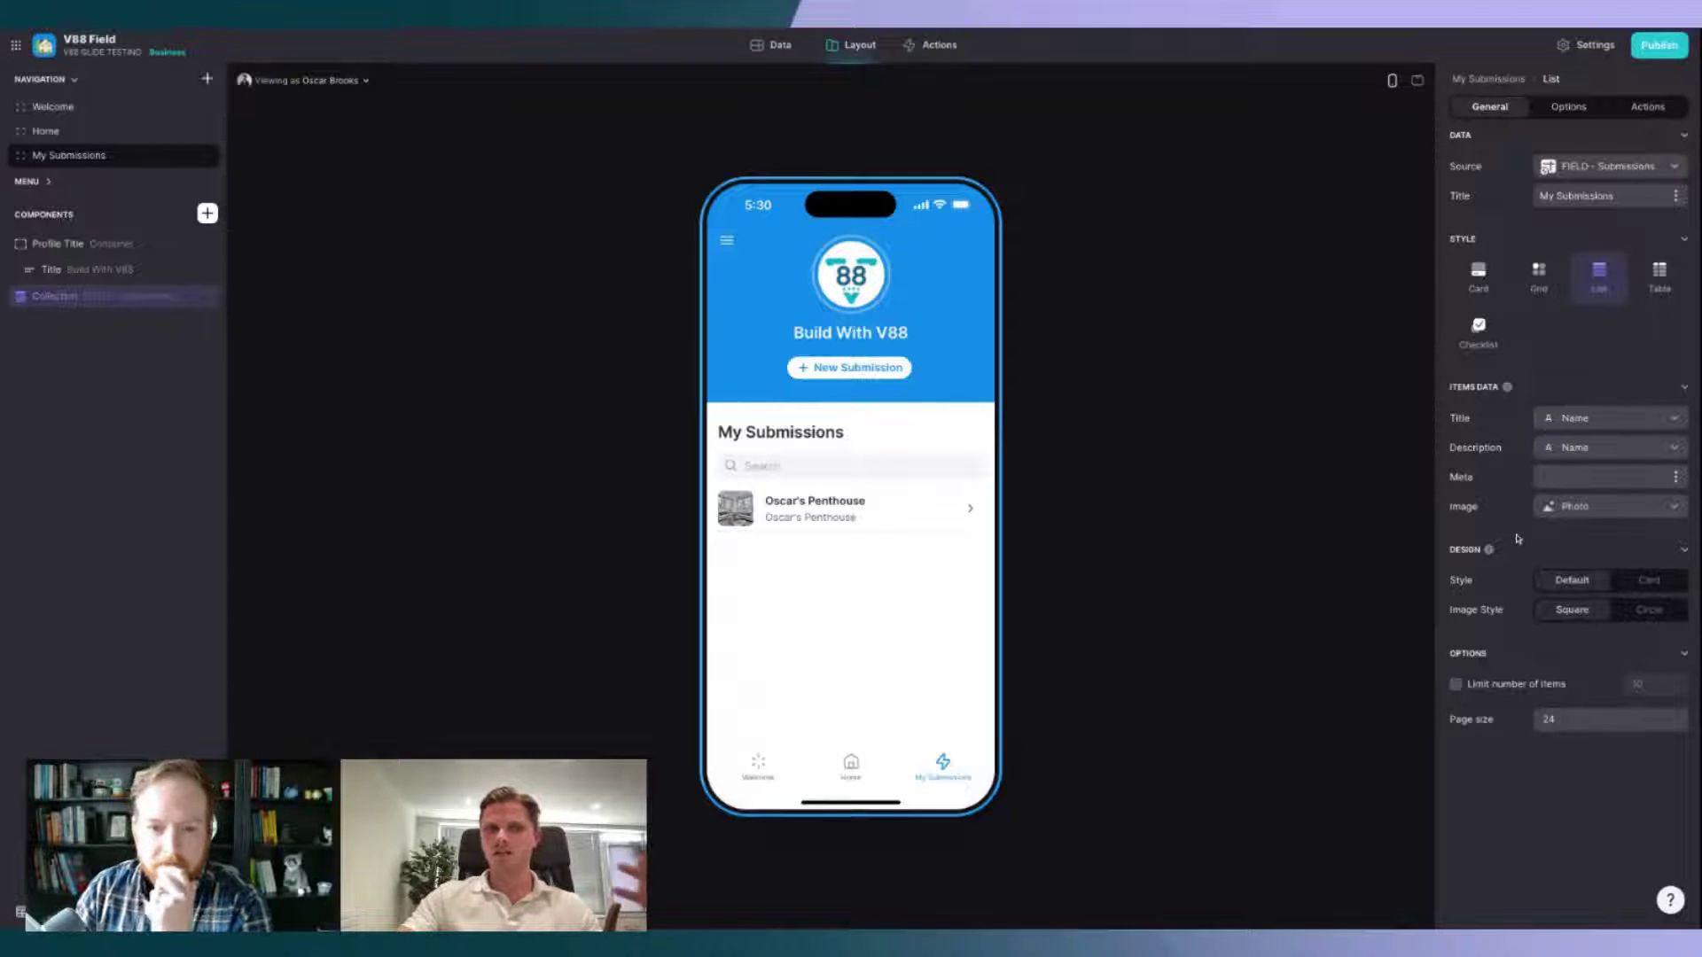
# Step: Use Audit > Timestamp as each list item's description
pyautogui.click(1610, 421)
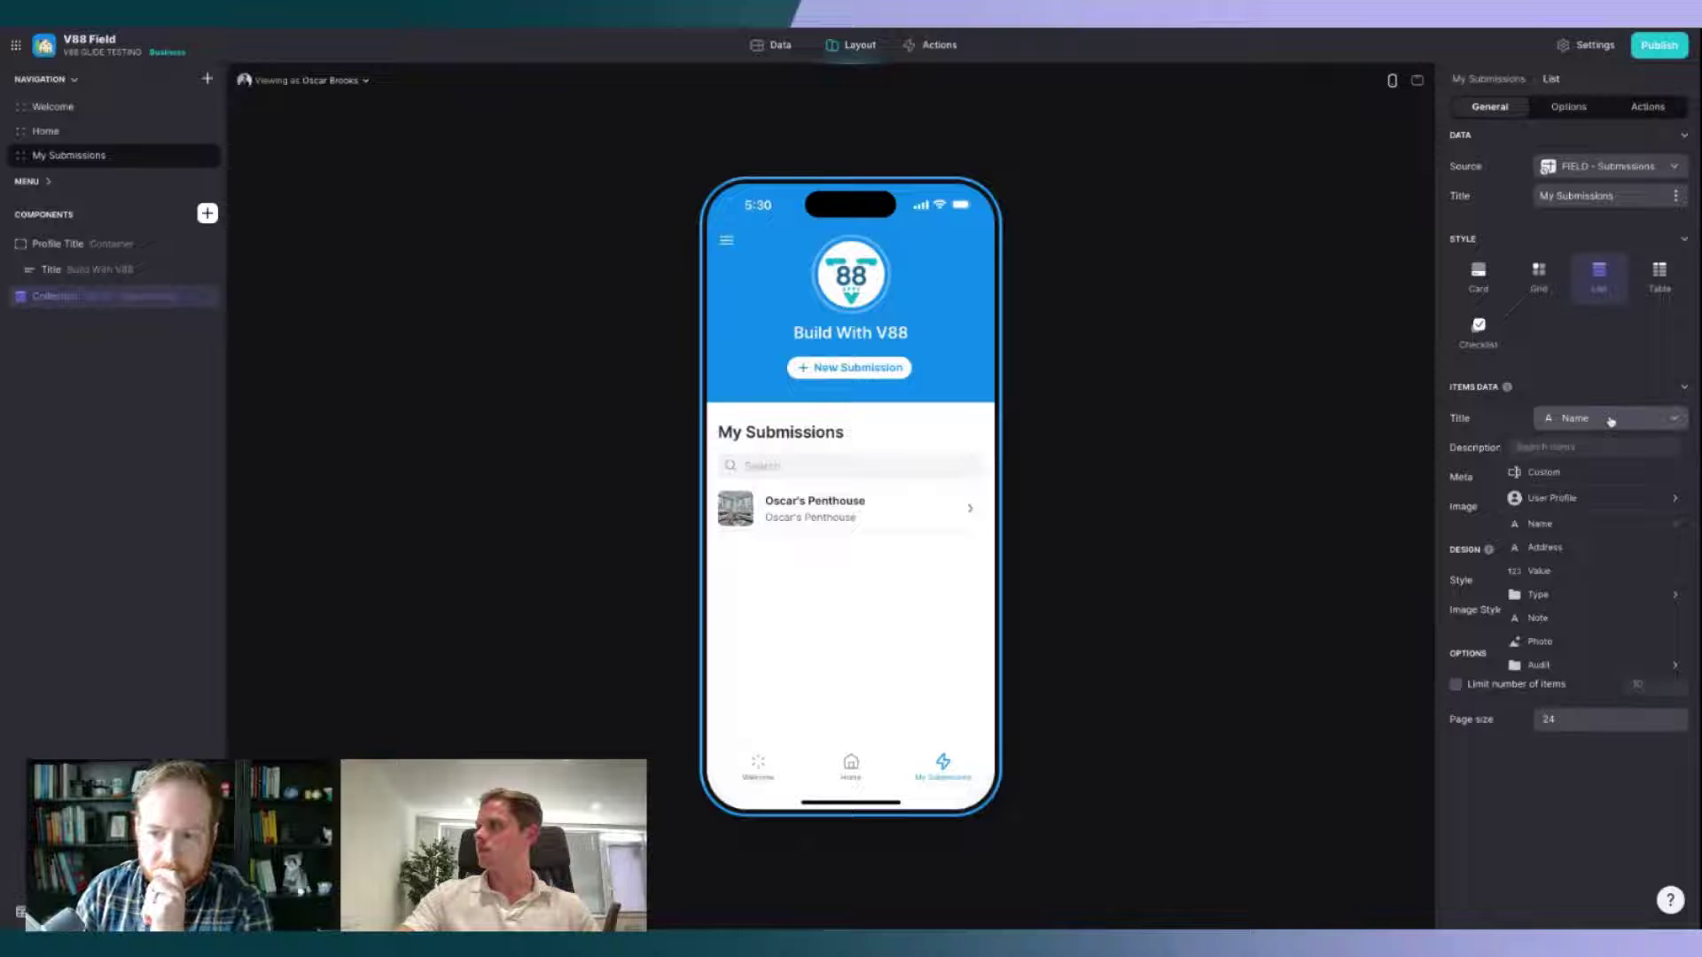
pyautogui.click(1578, 528)
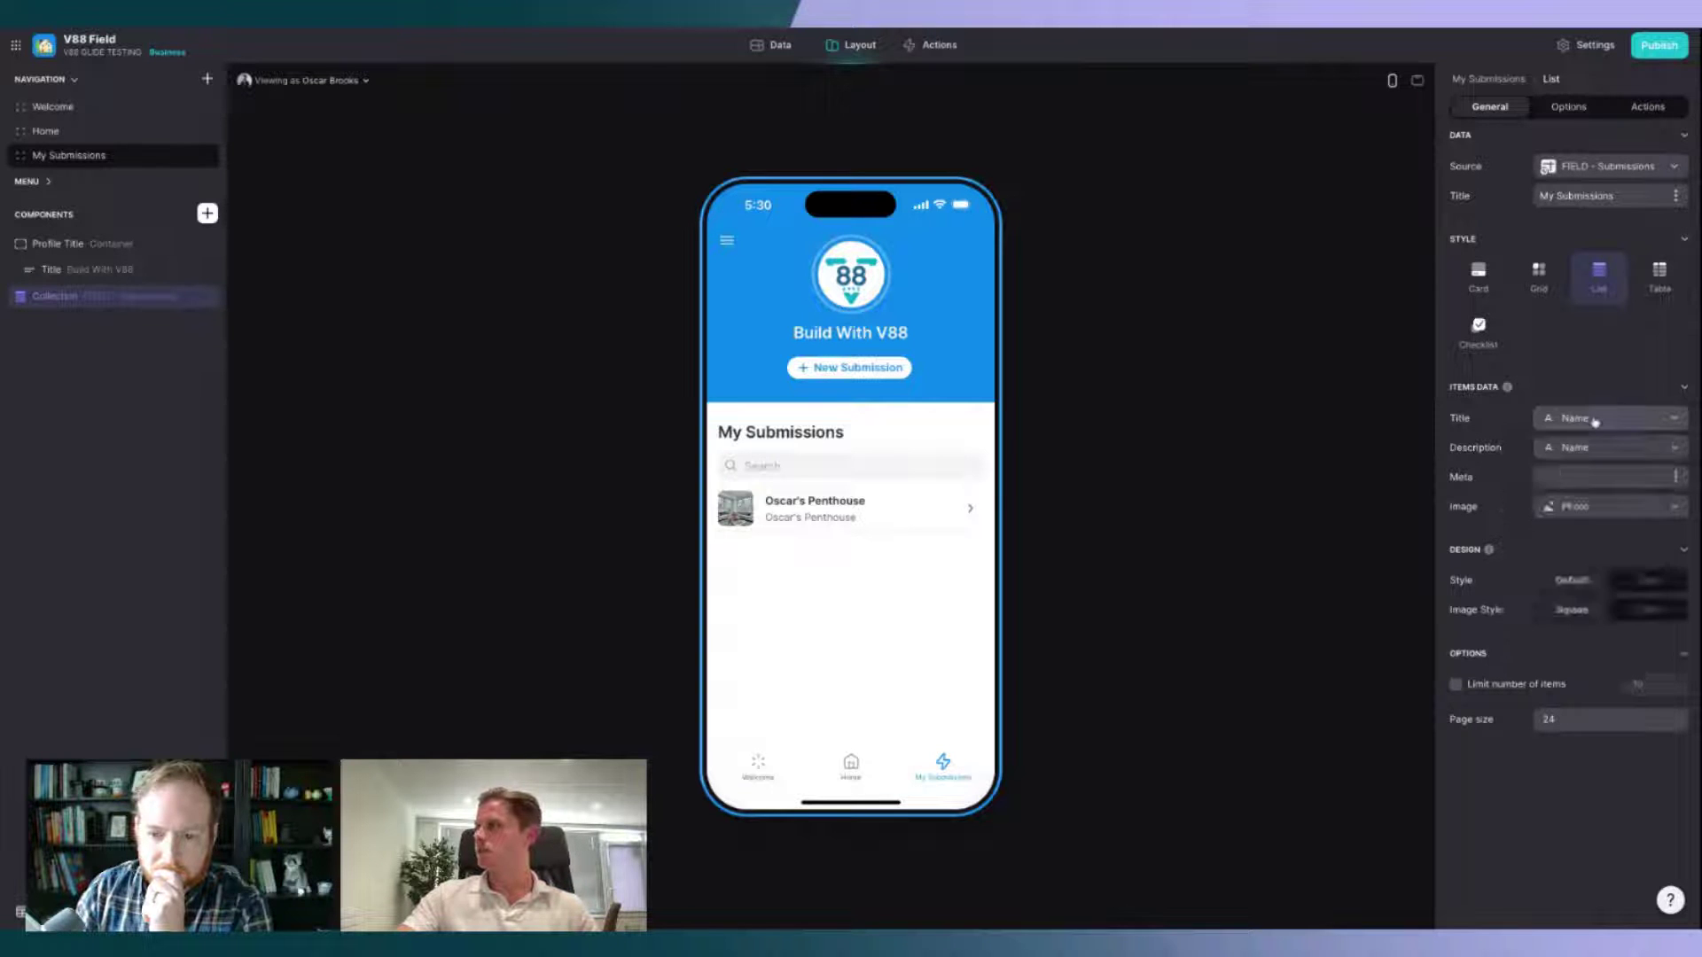
pyautogui.click(1592, 450)
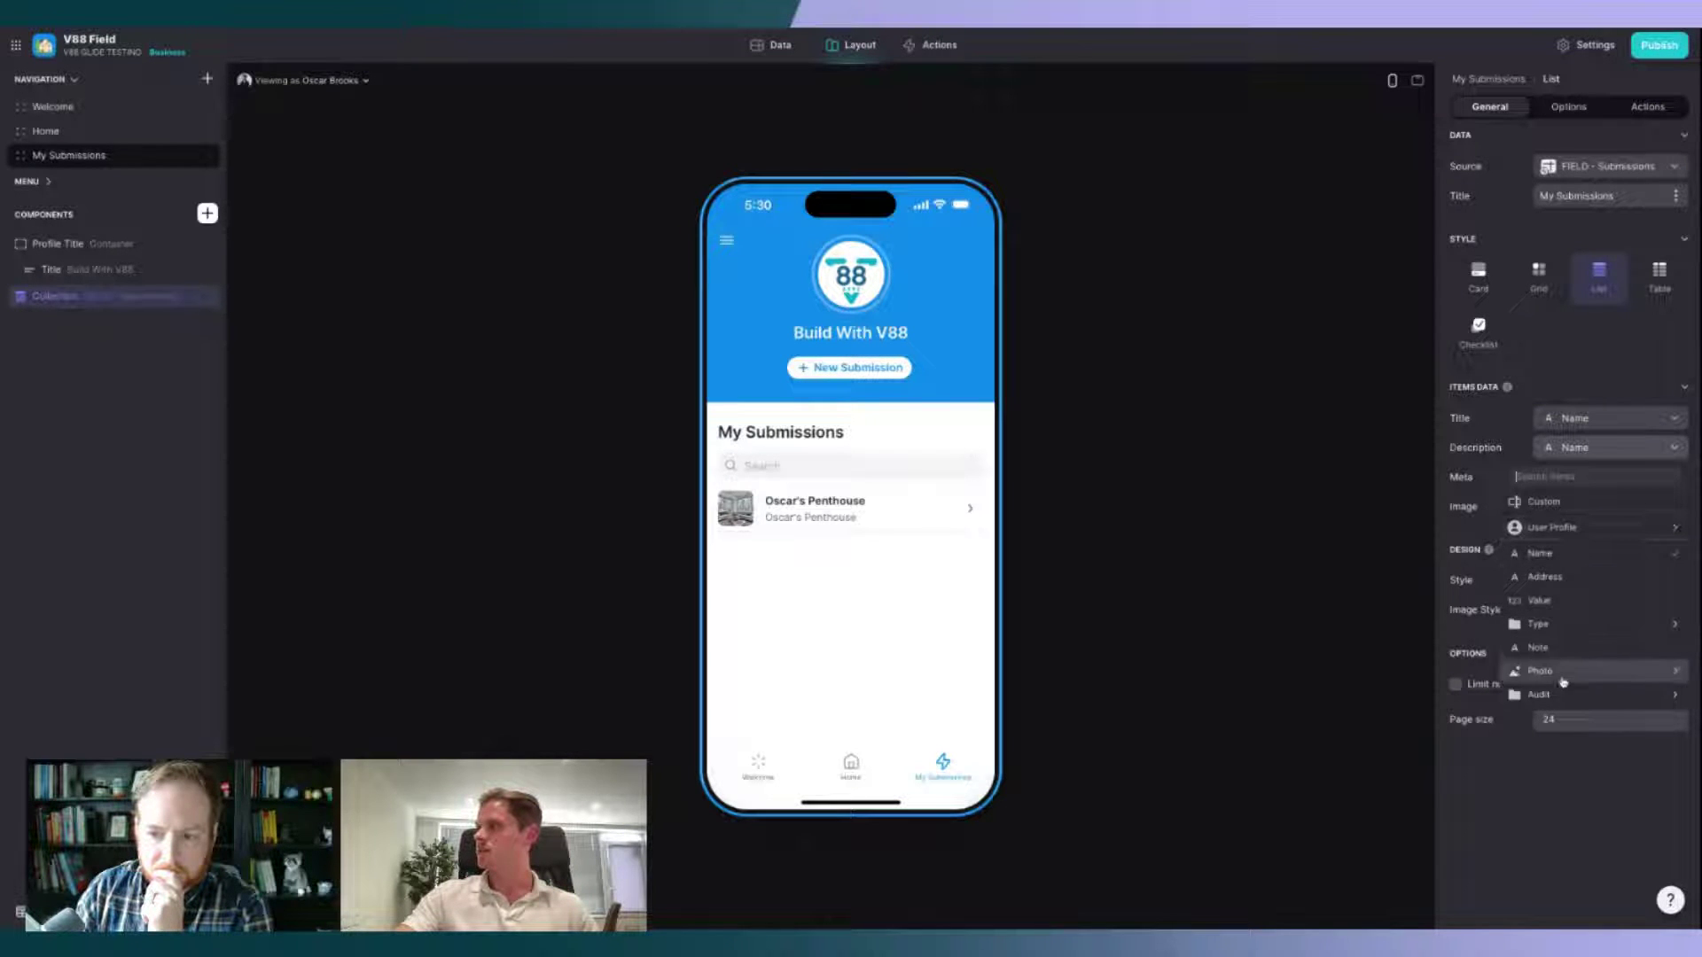
pyautogui.moveTo(1560, 694)
pyautogui.click(1378, 695)
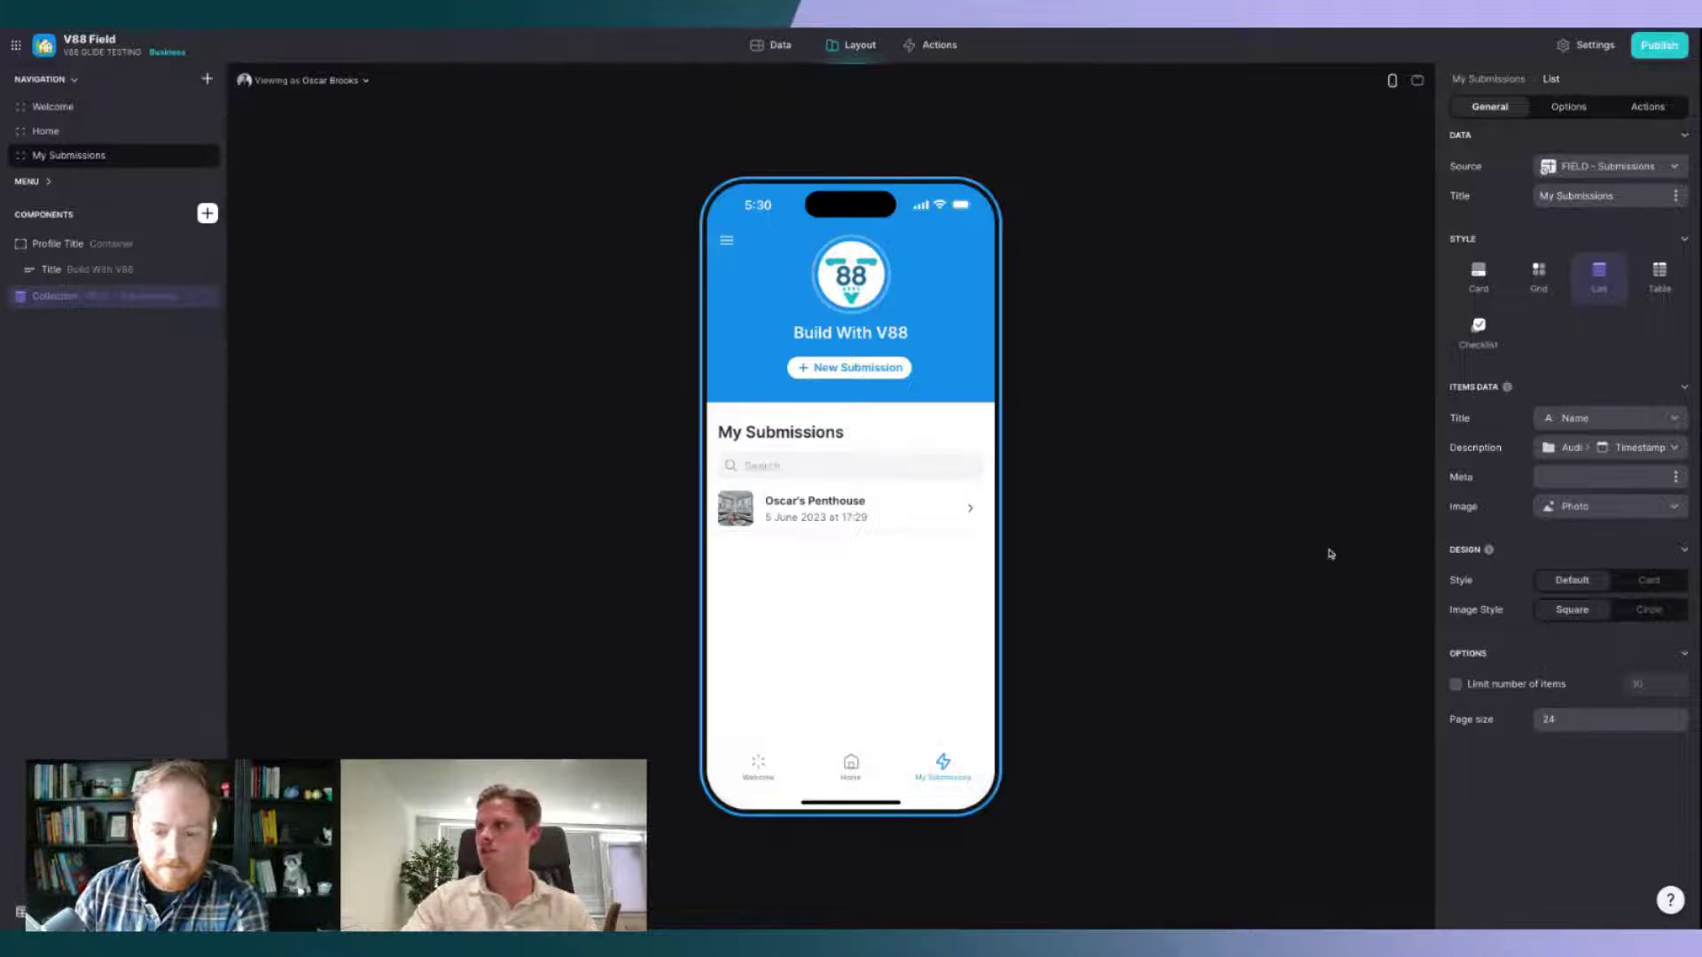
# Step: Submit 'Oscar's Mansion', a House at 123 V88 Road valued 10000000, with a note and photo
pyautogui.click(869, 372)
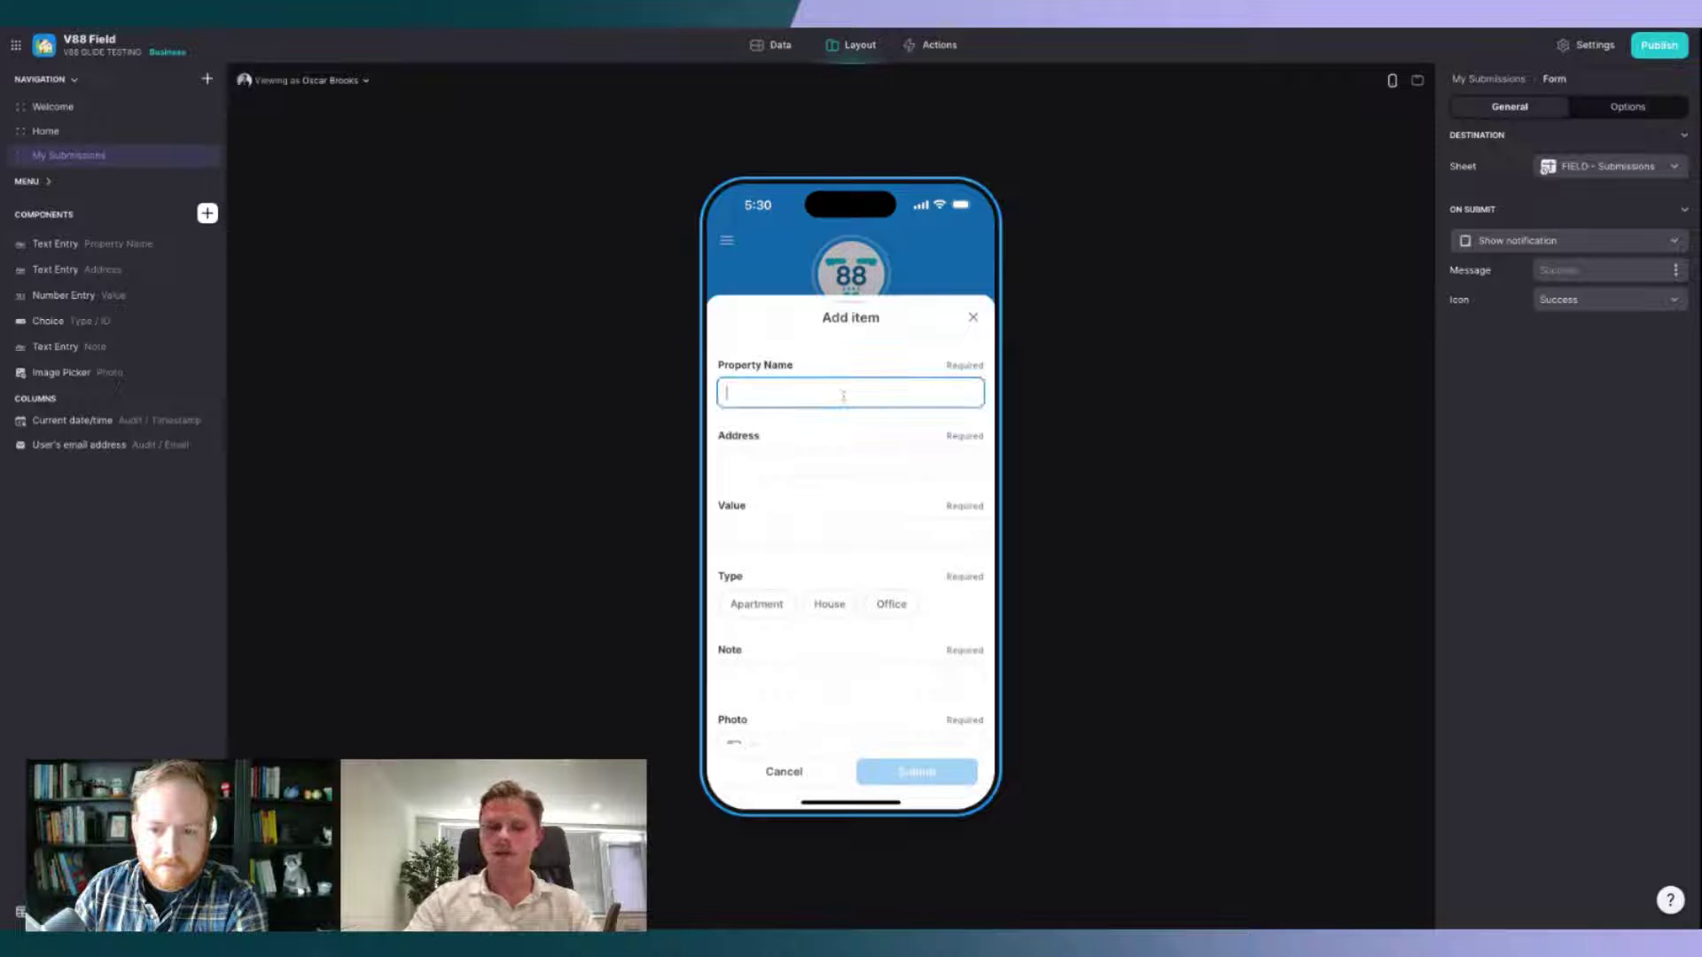
pyautogui.write("Oscar's ")
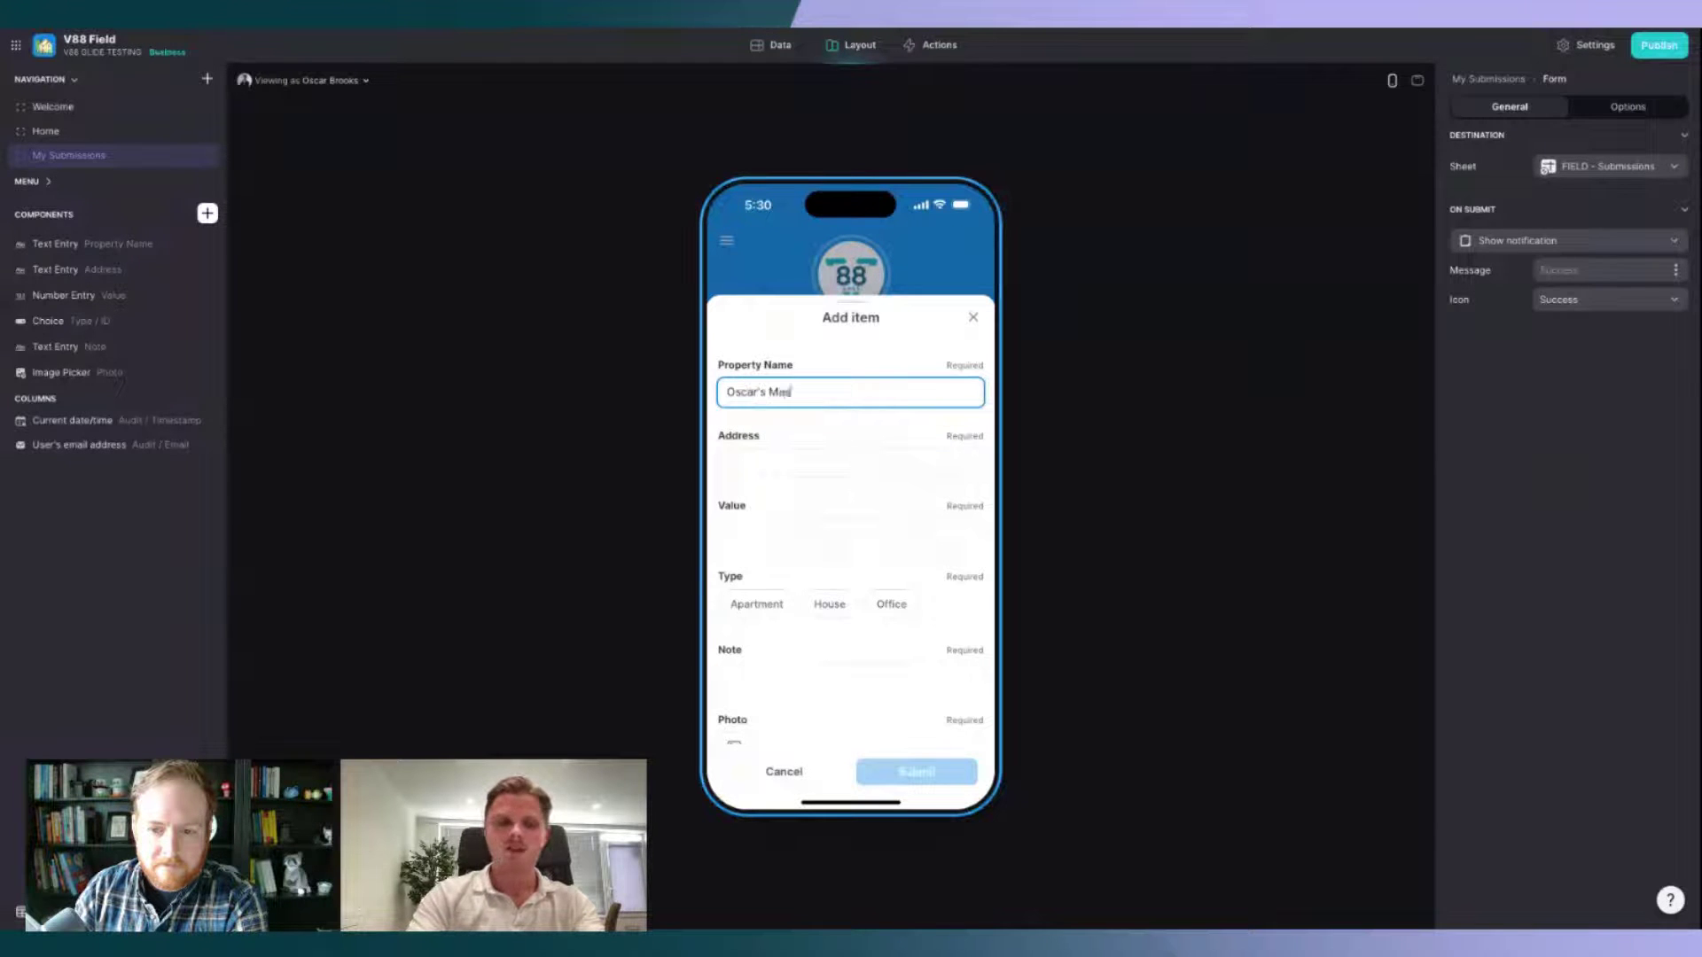
pyautogui.write('Ma')
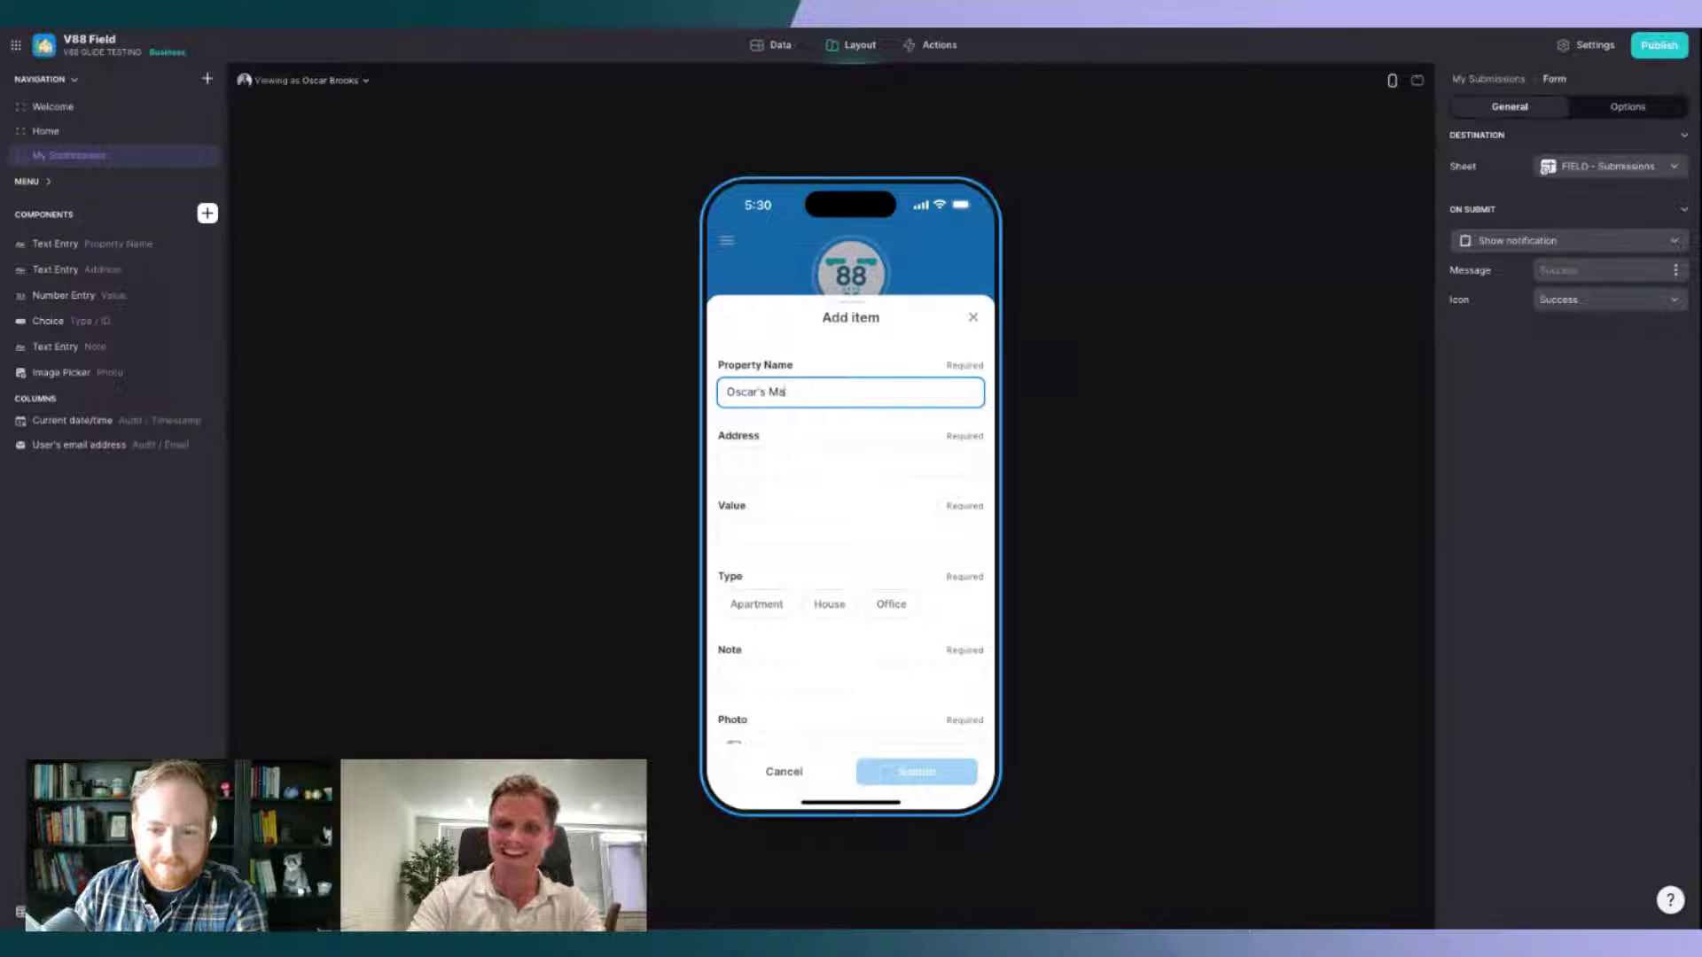
pyautogui.write('nsion')
pyautogui.press('Tab')
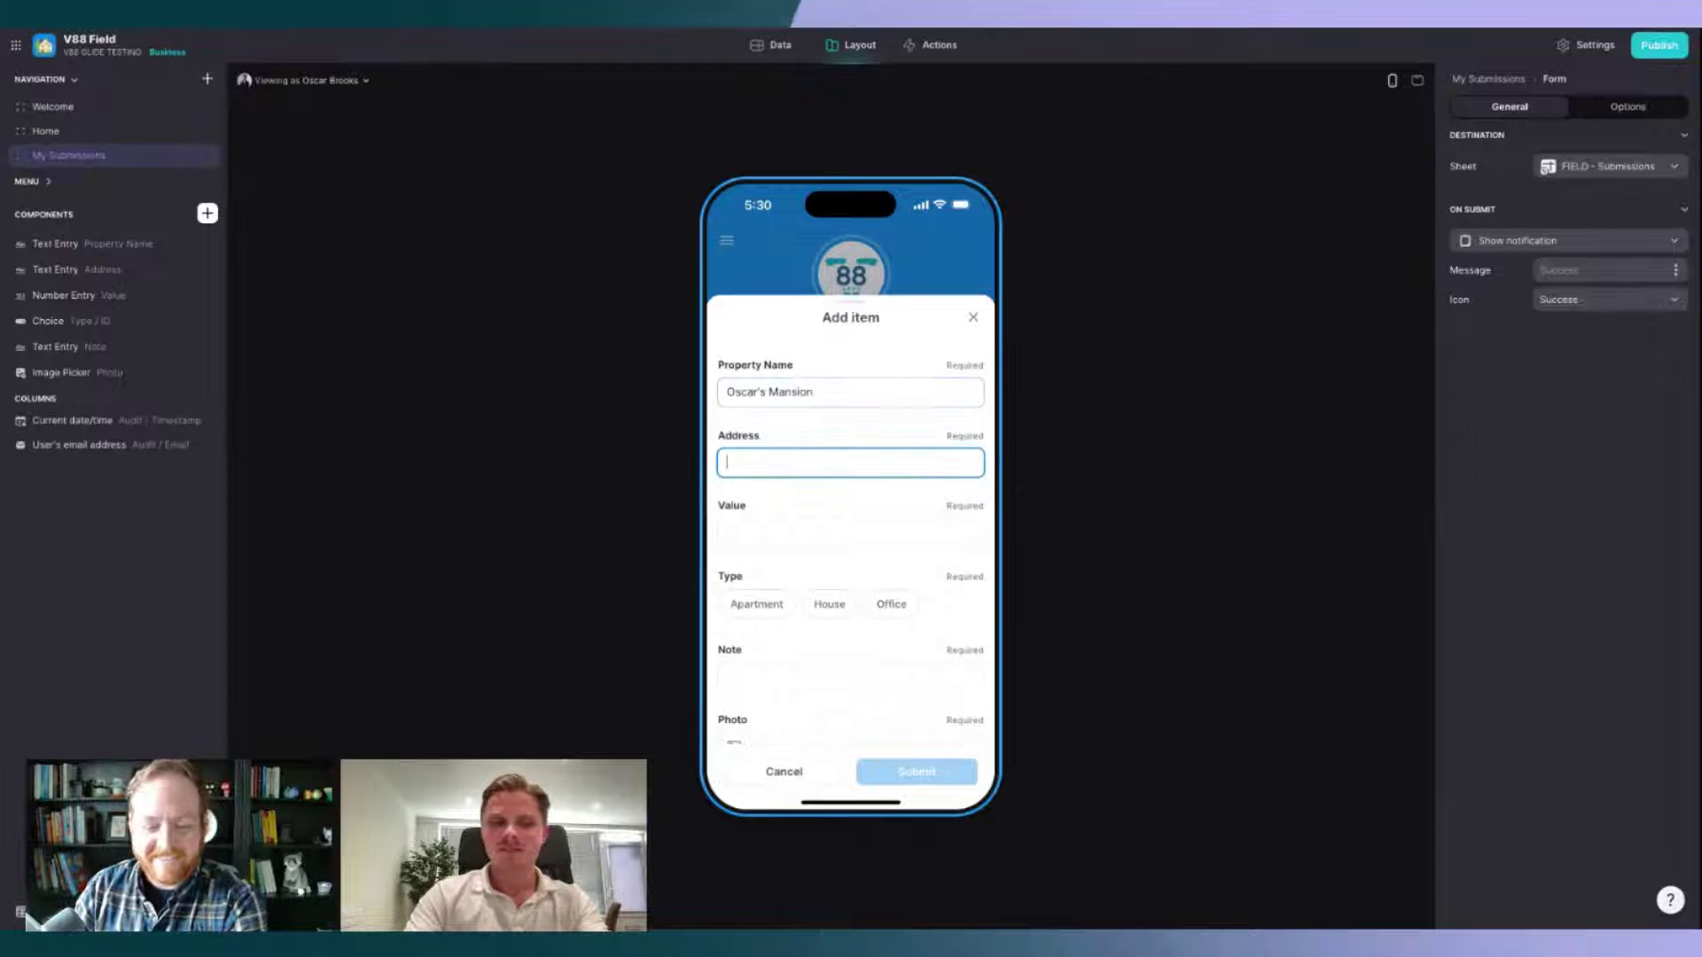
pyautogui.write('123 V88')
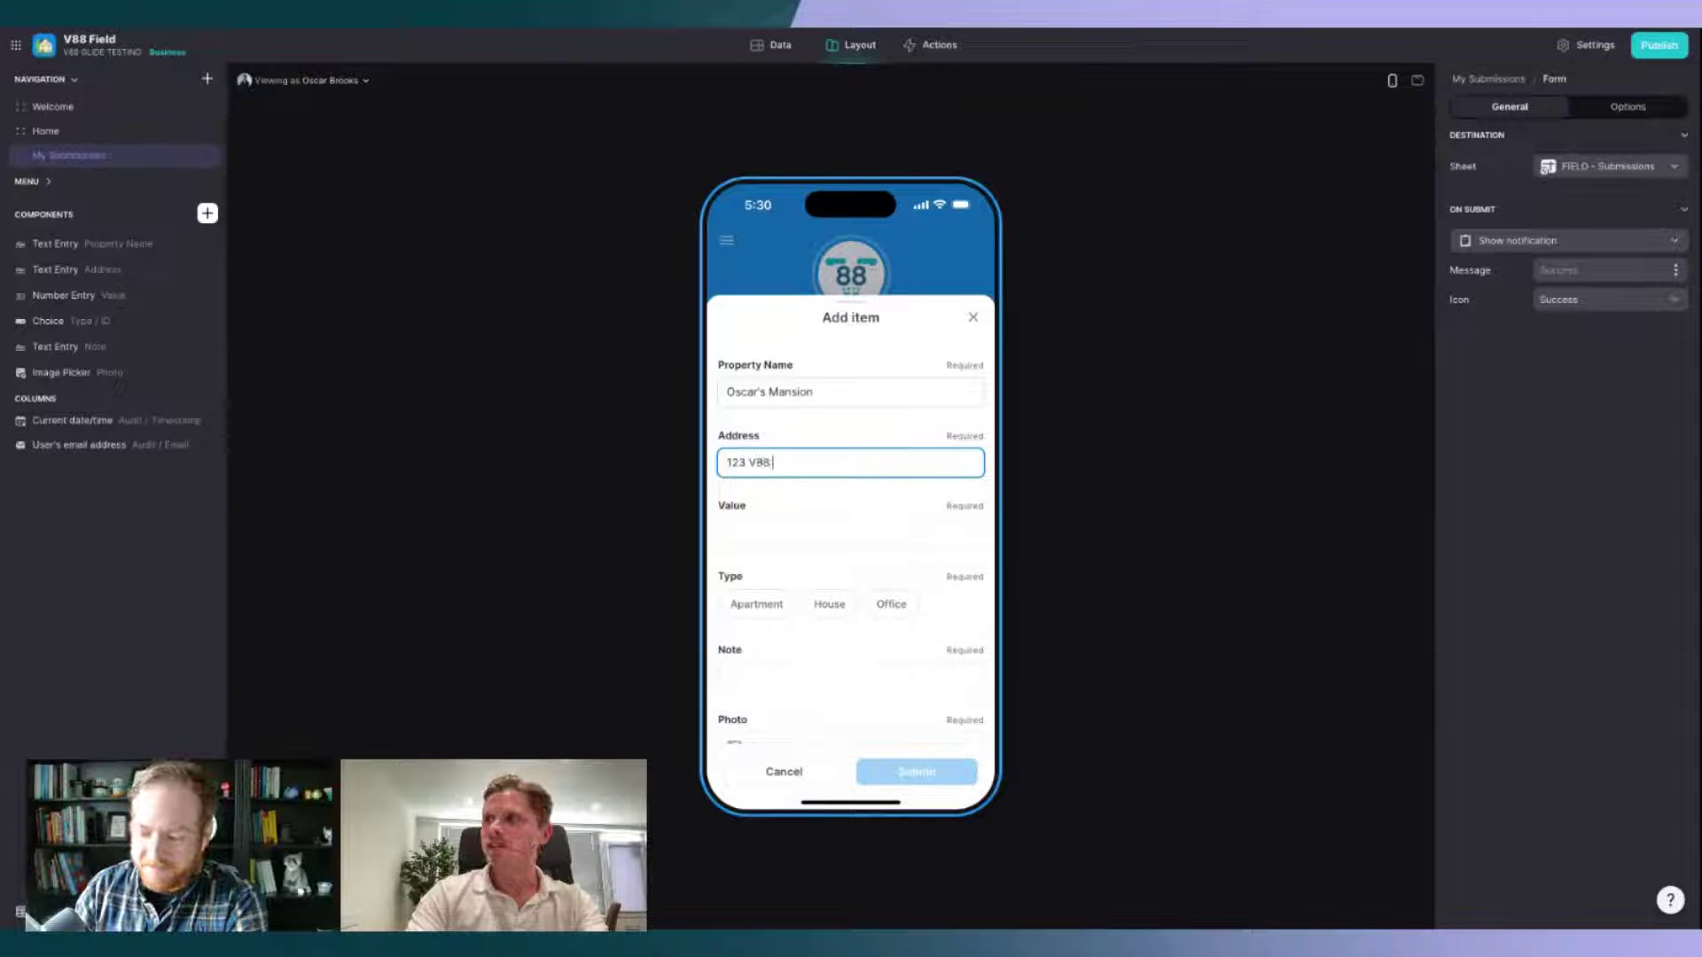
pyautogui.write(' Road')
pyautogui.press('Tab')
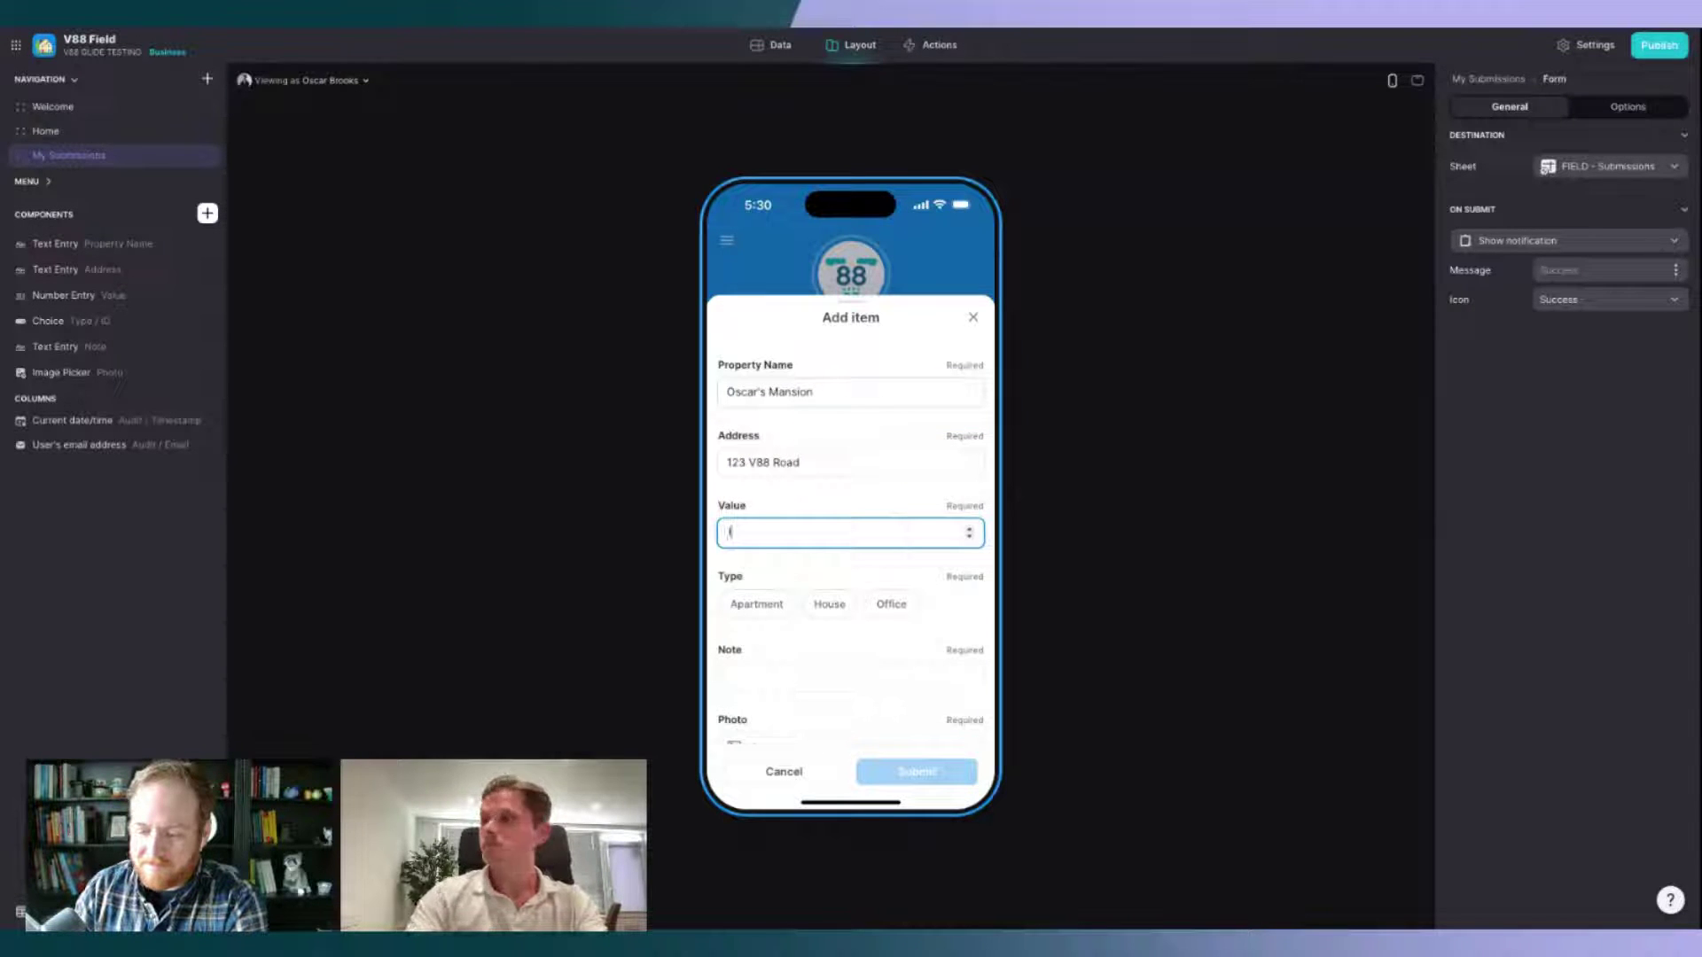
pyautogui.write('10000000')
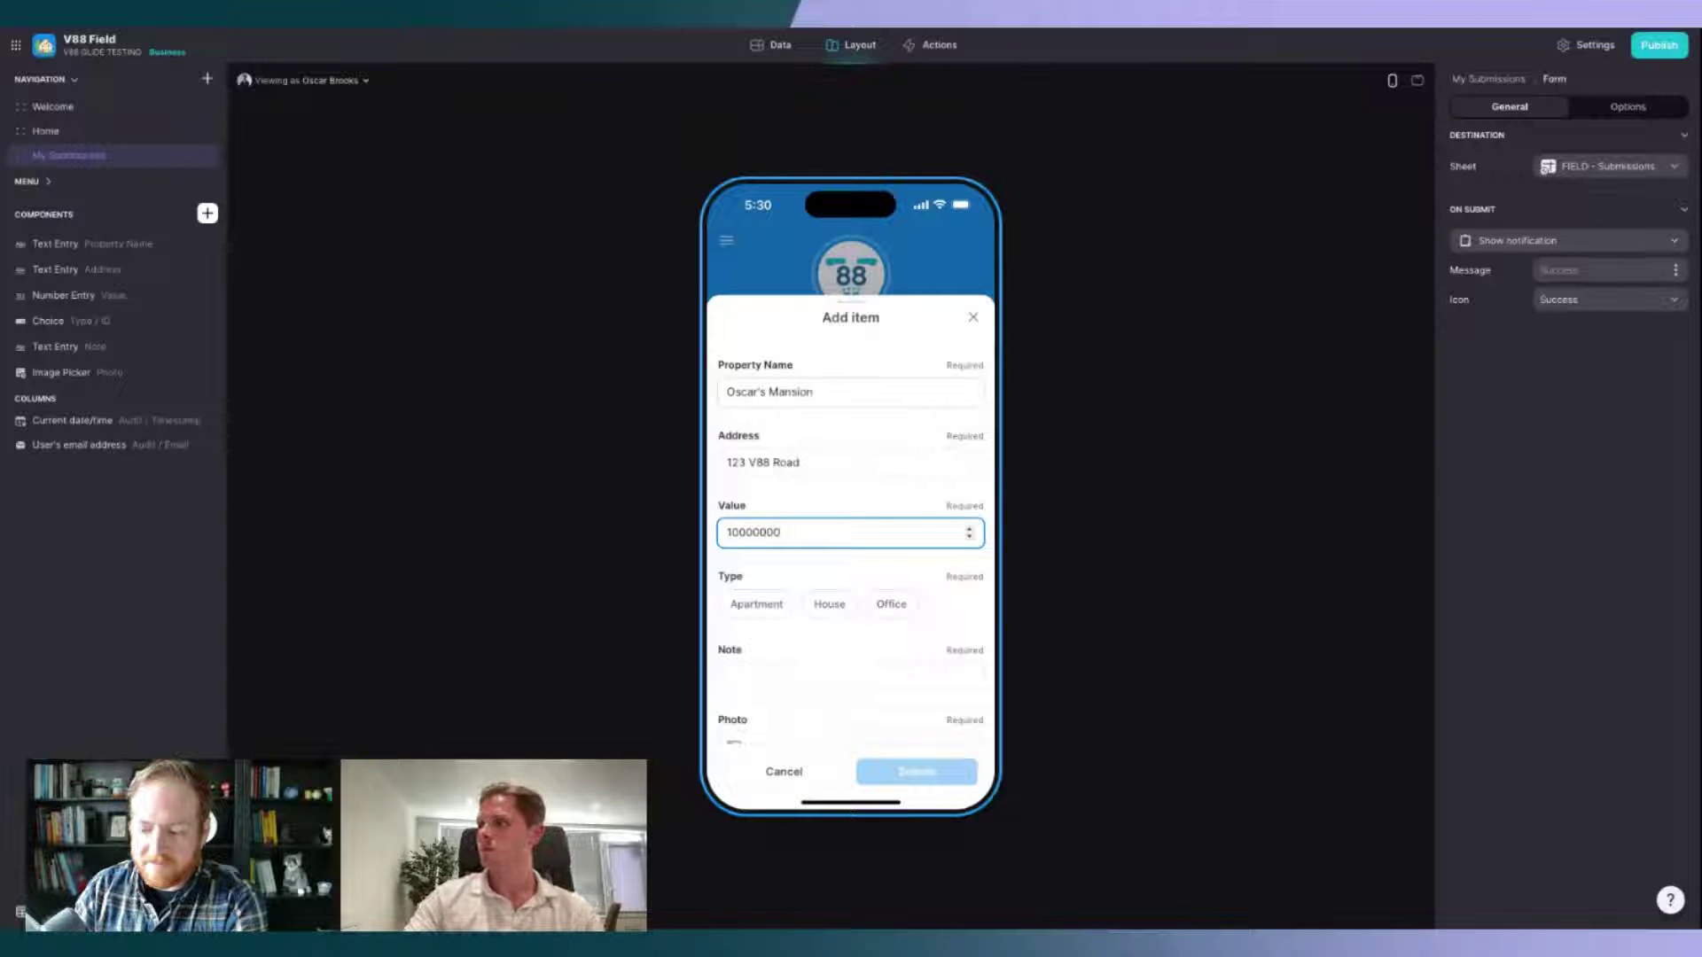
pyautogui.click(830, 606)
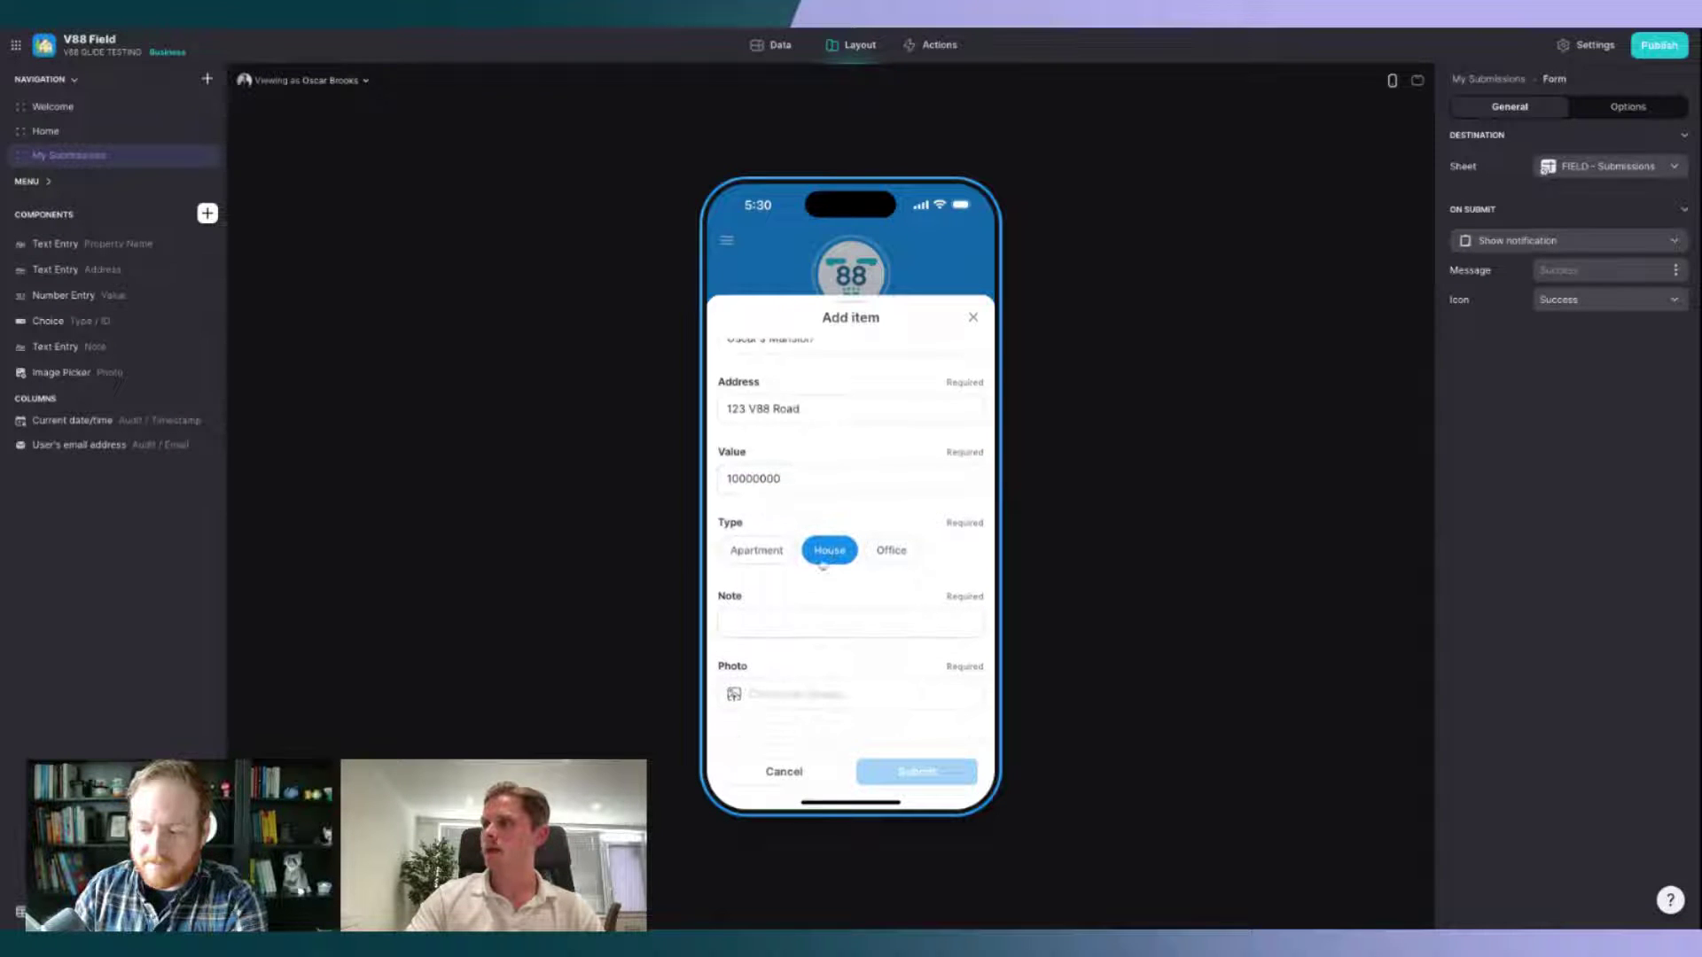
pyautogui.click(814, 622)
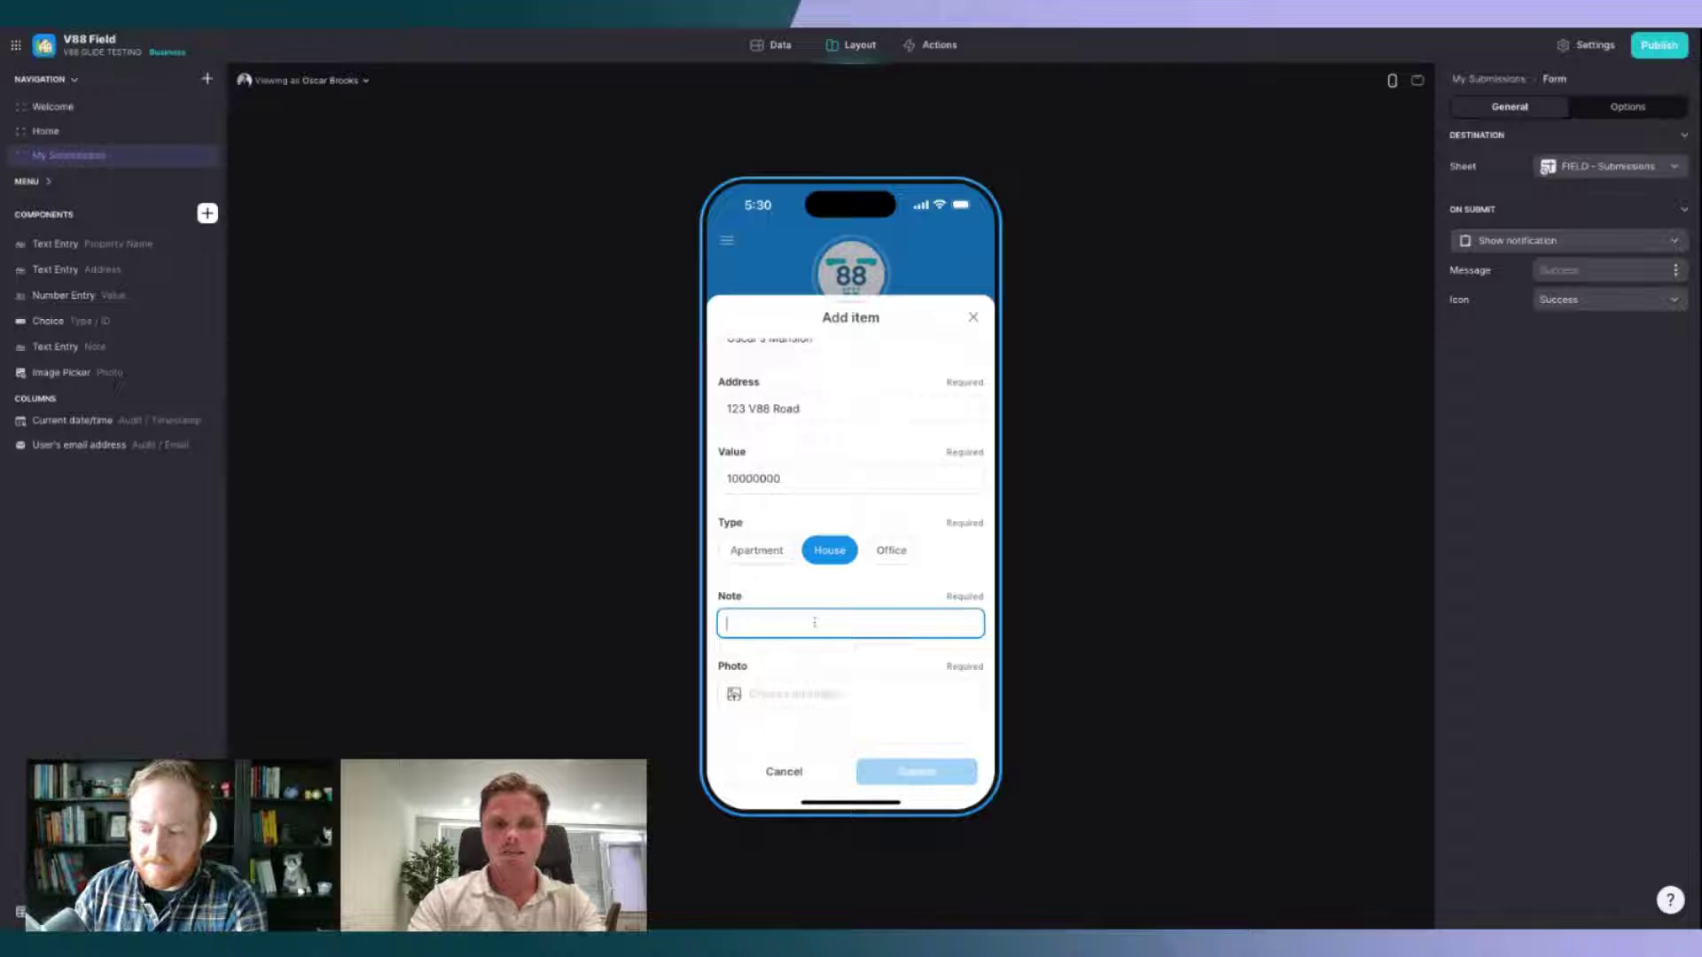
pyautogui.write("Here's an example note.")
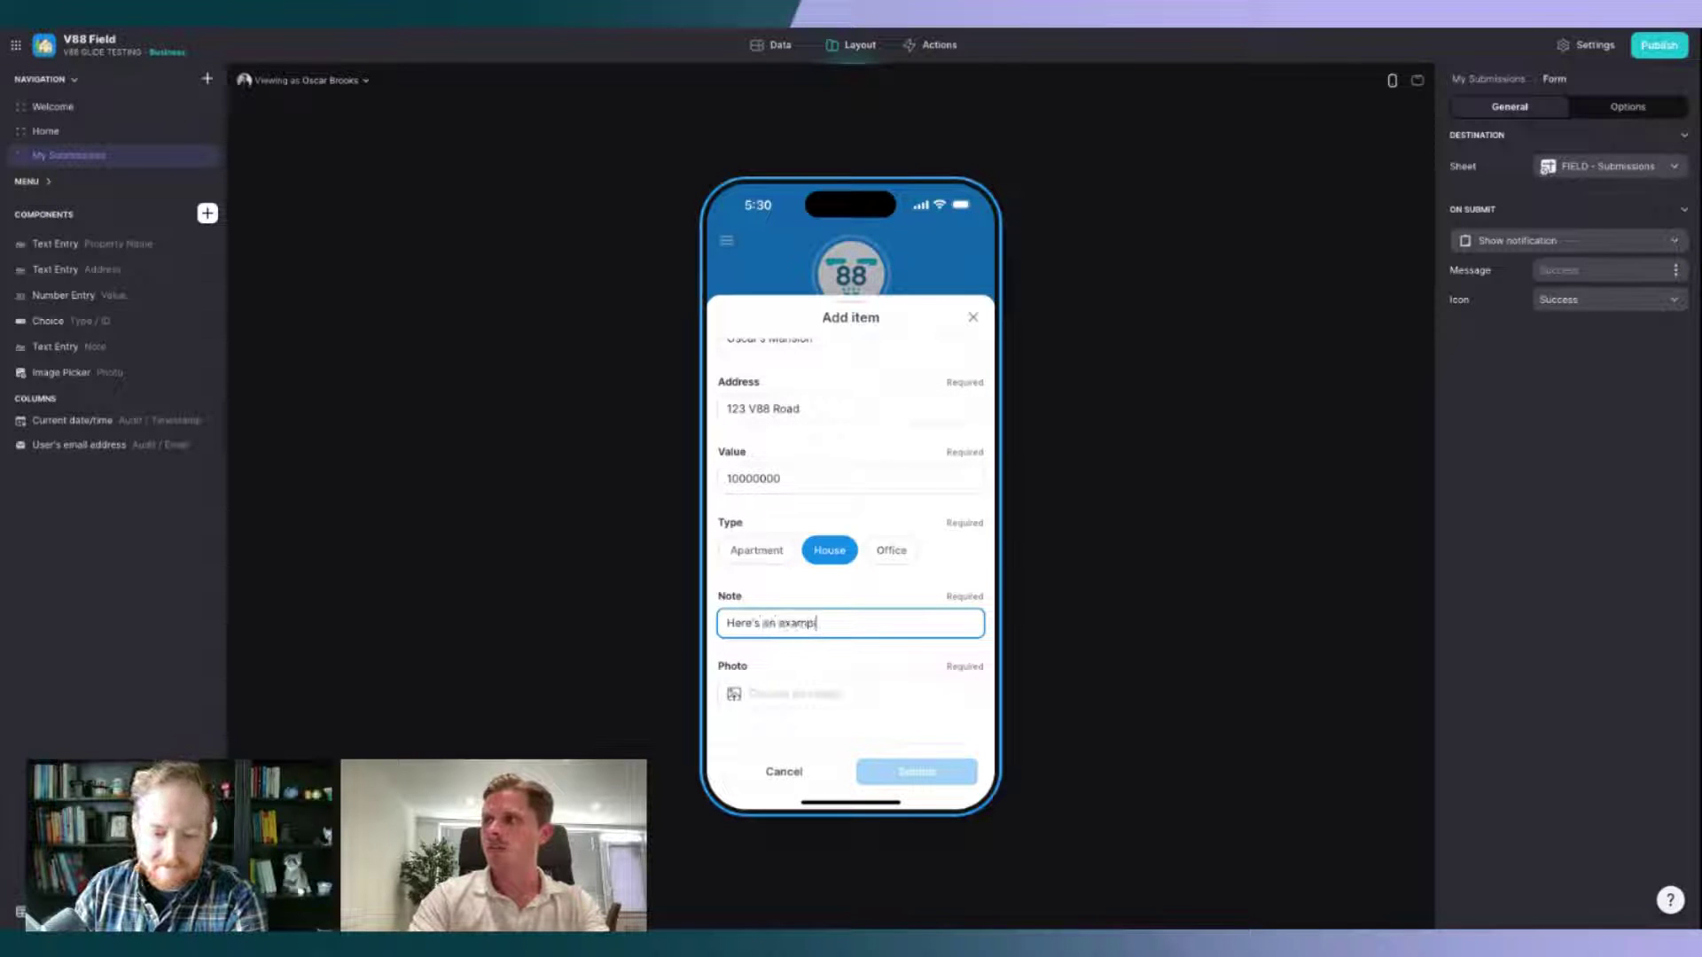
pyautogui.click(821, 694)
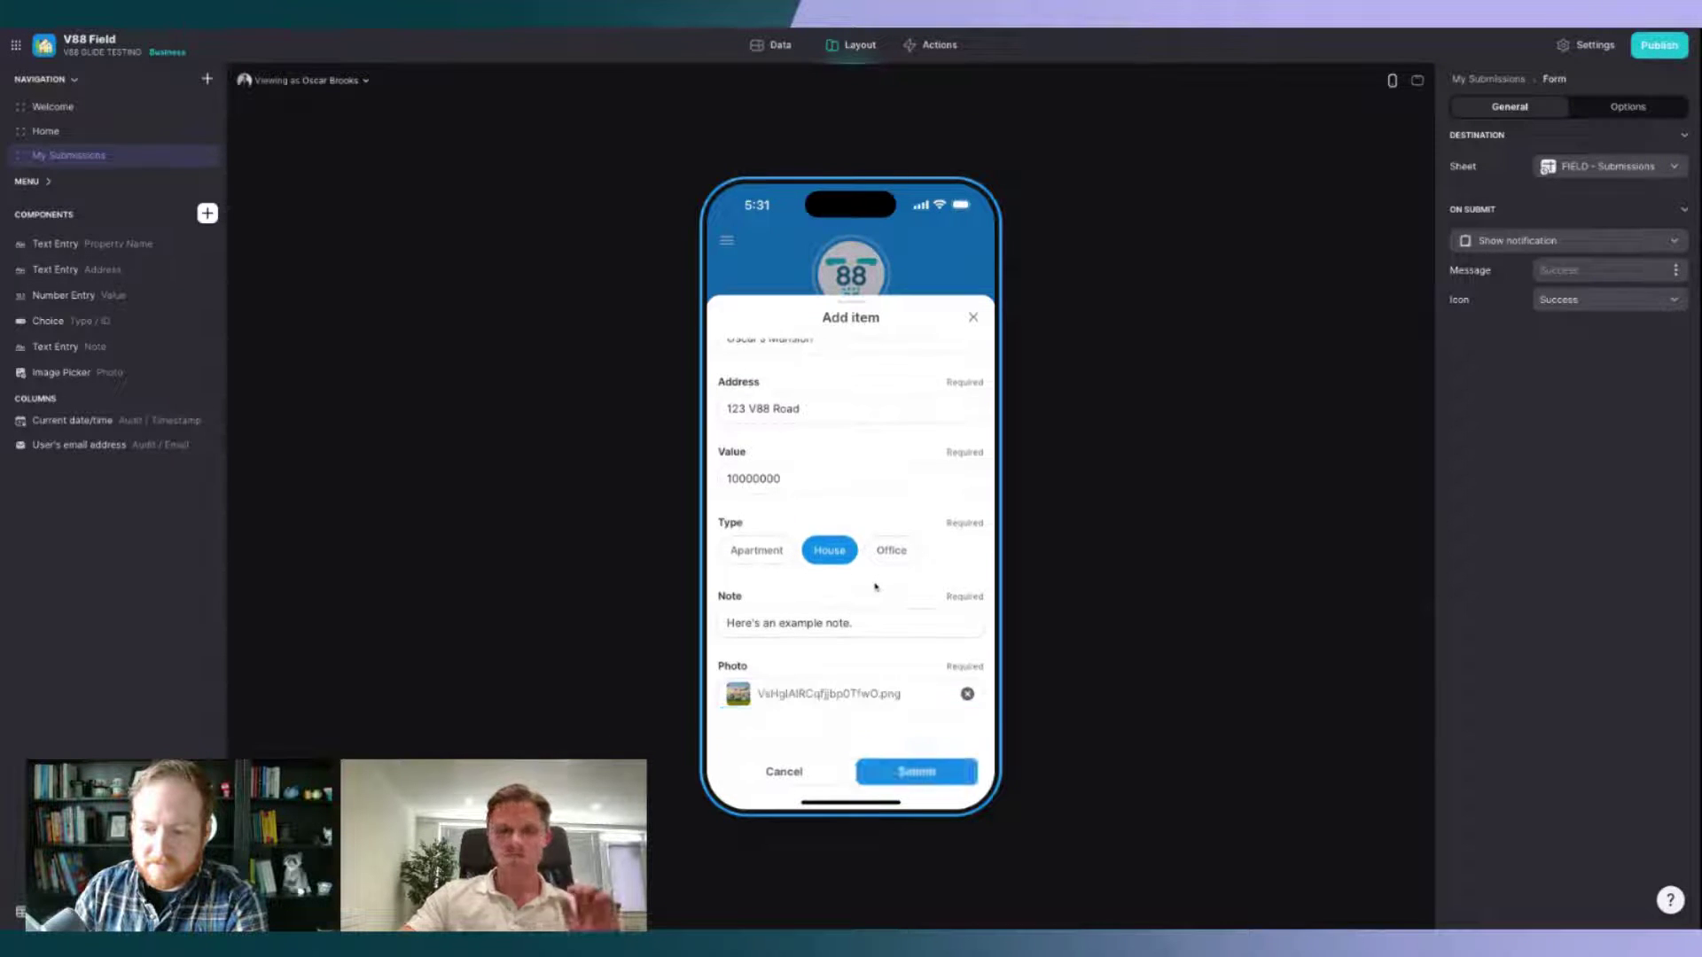
pyautogui.click(924, 773)
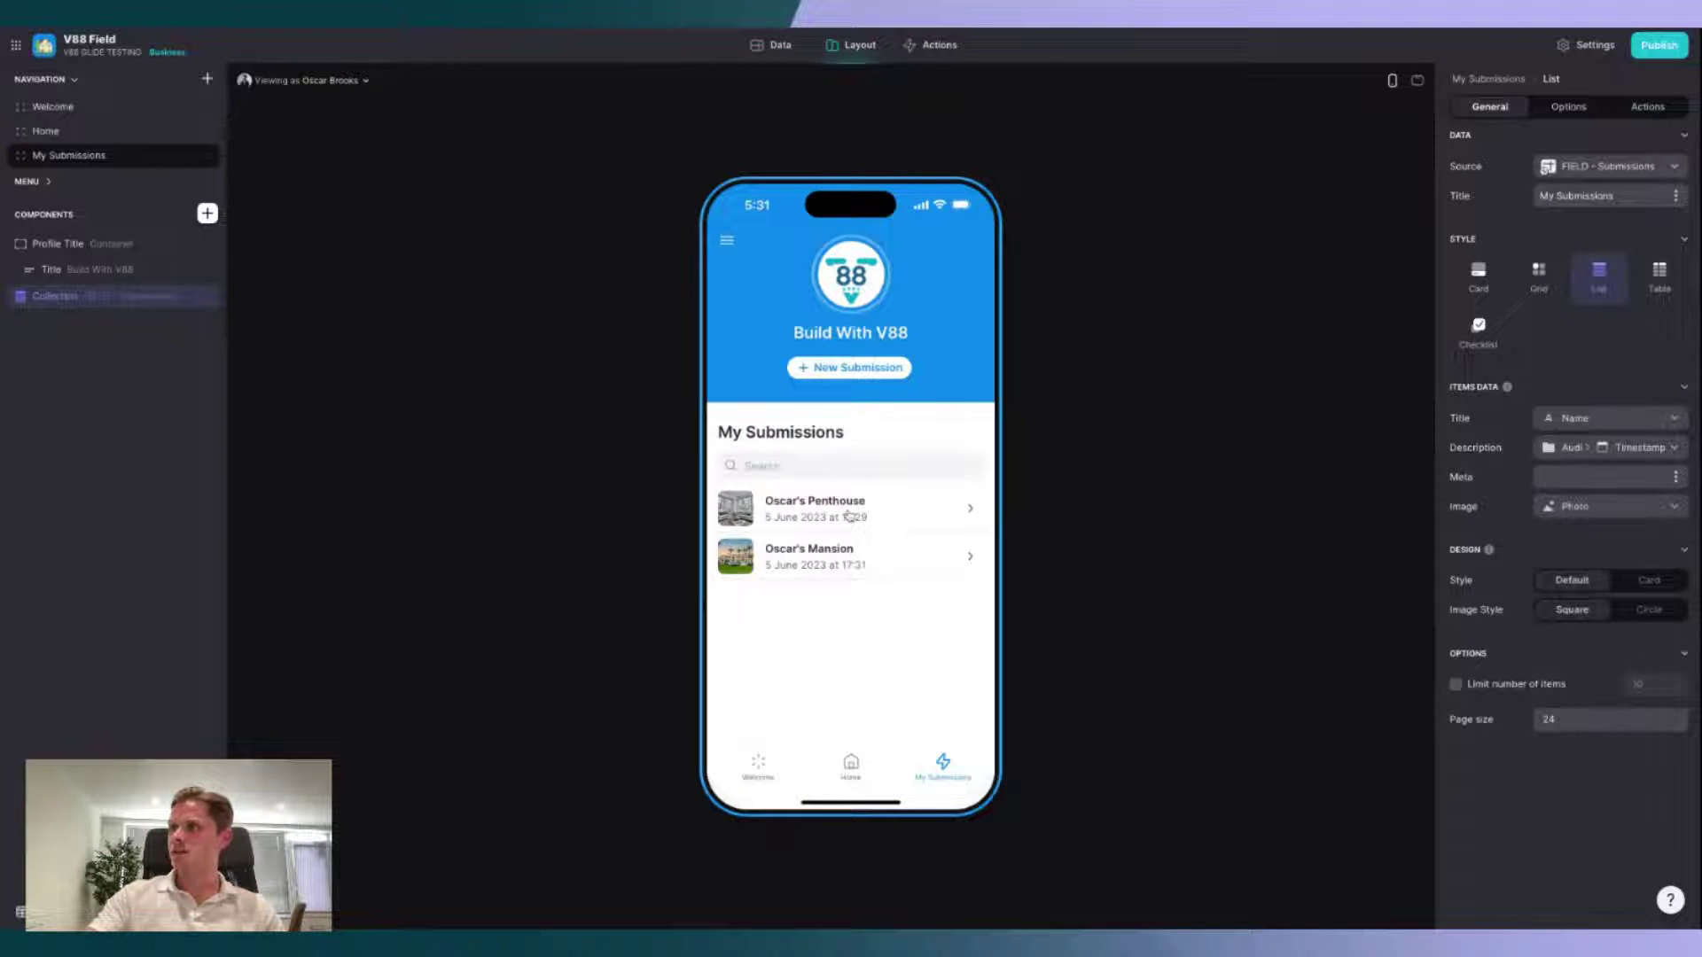
# Step: On Oscar's Penthouse details, show the submission Photo as a large Image-style title header
pyautogui.click(848, 515)
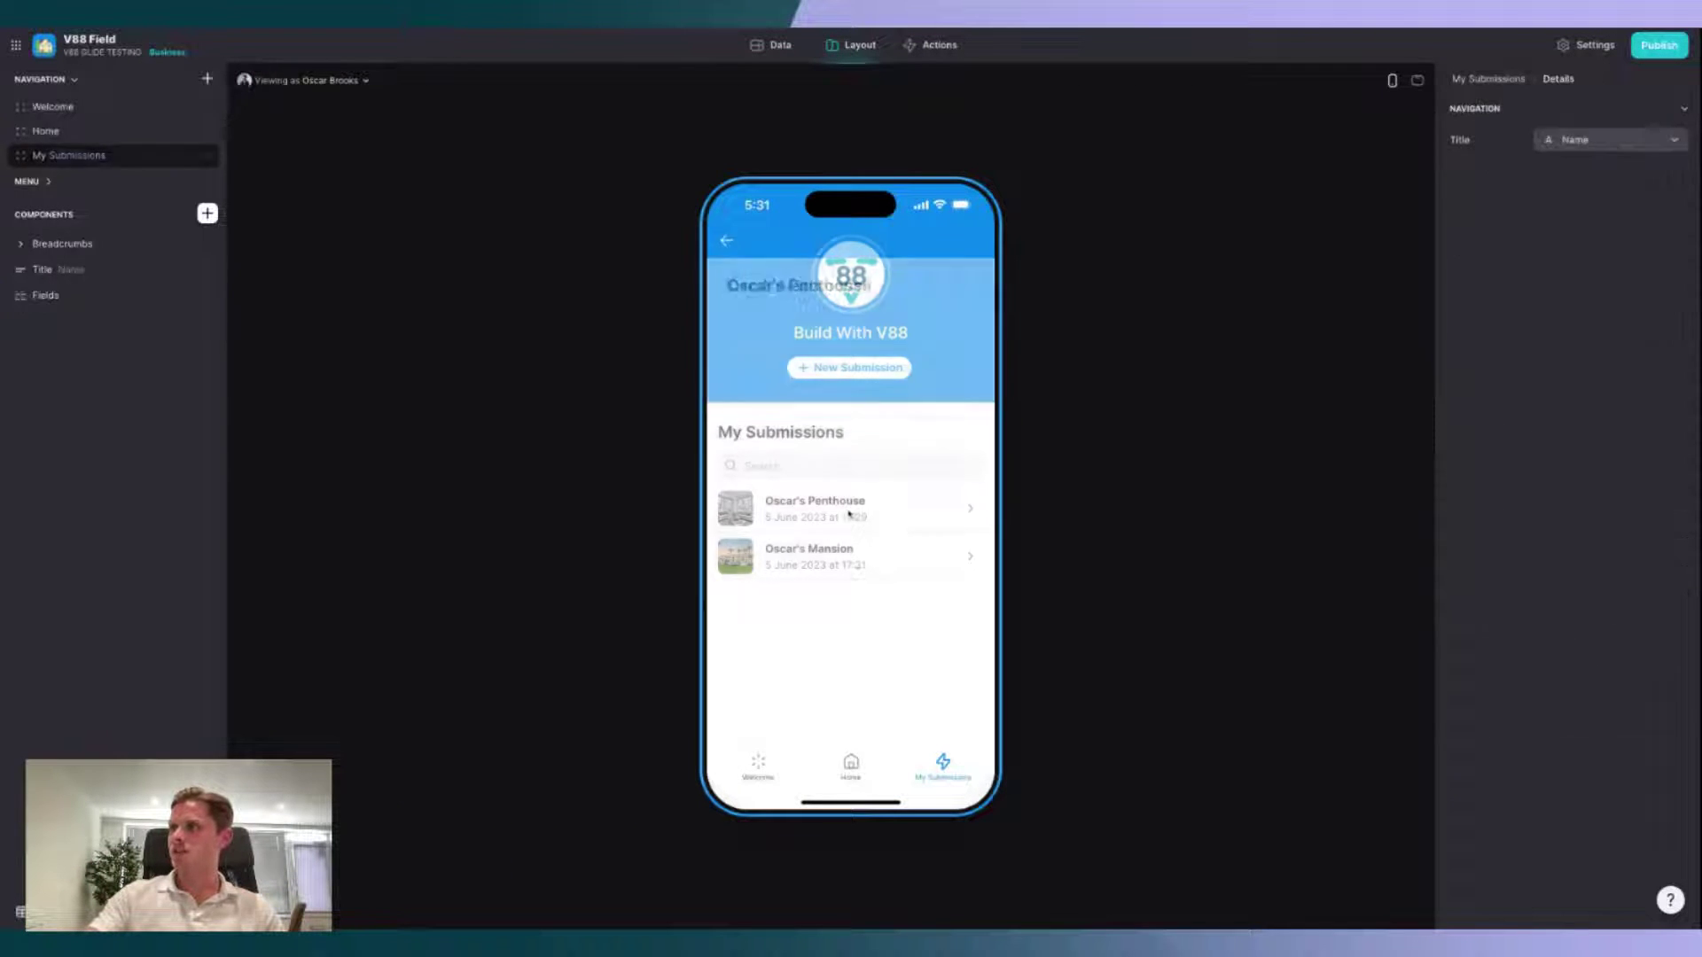
pyautogui.click(103, 272)
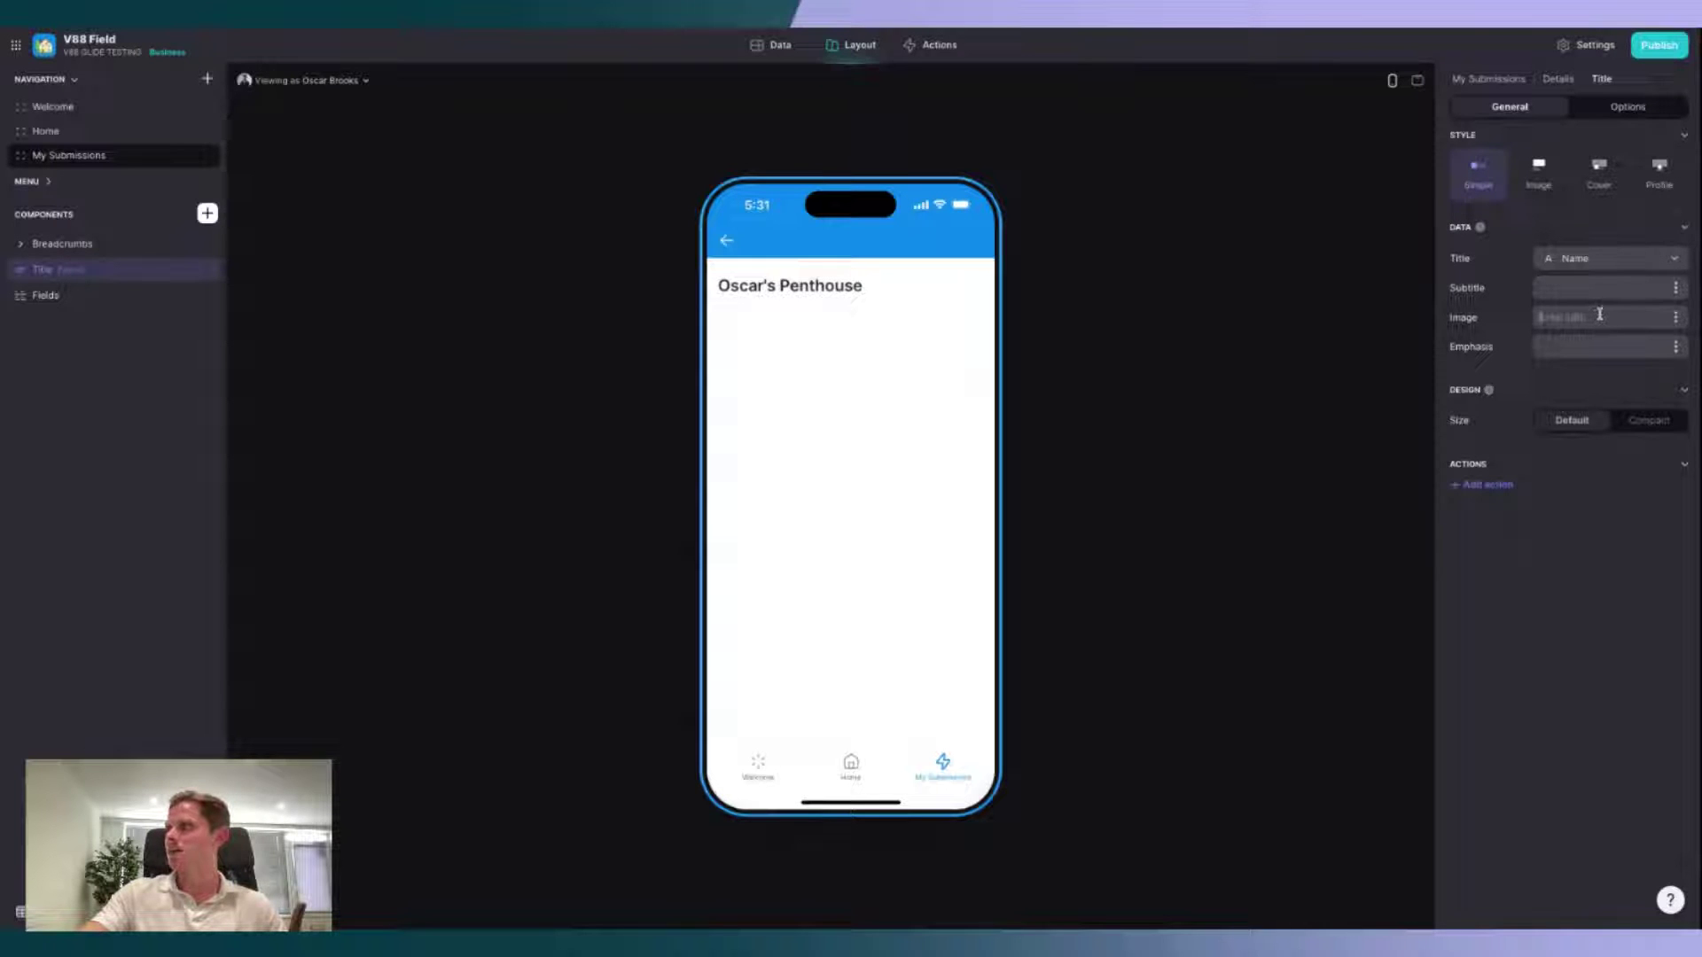
pyautogui.click(1675, 318)
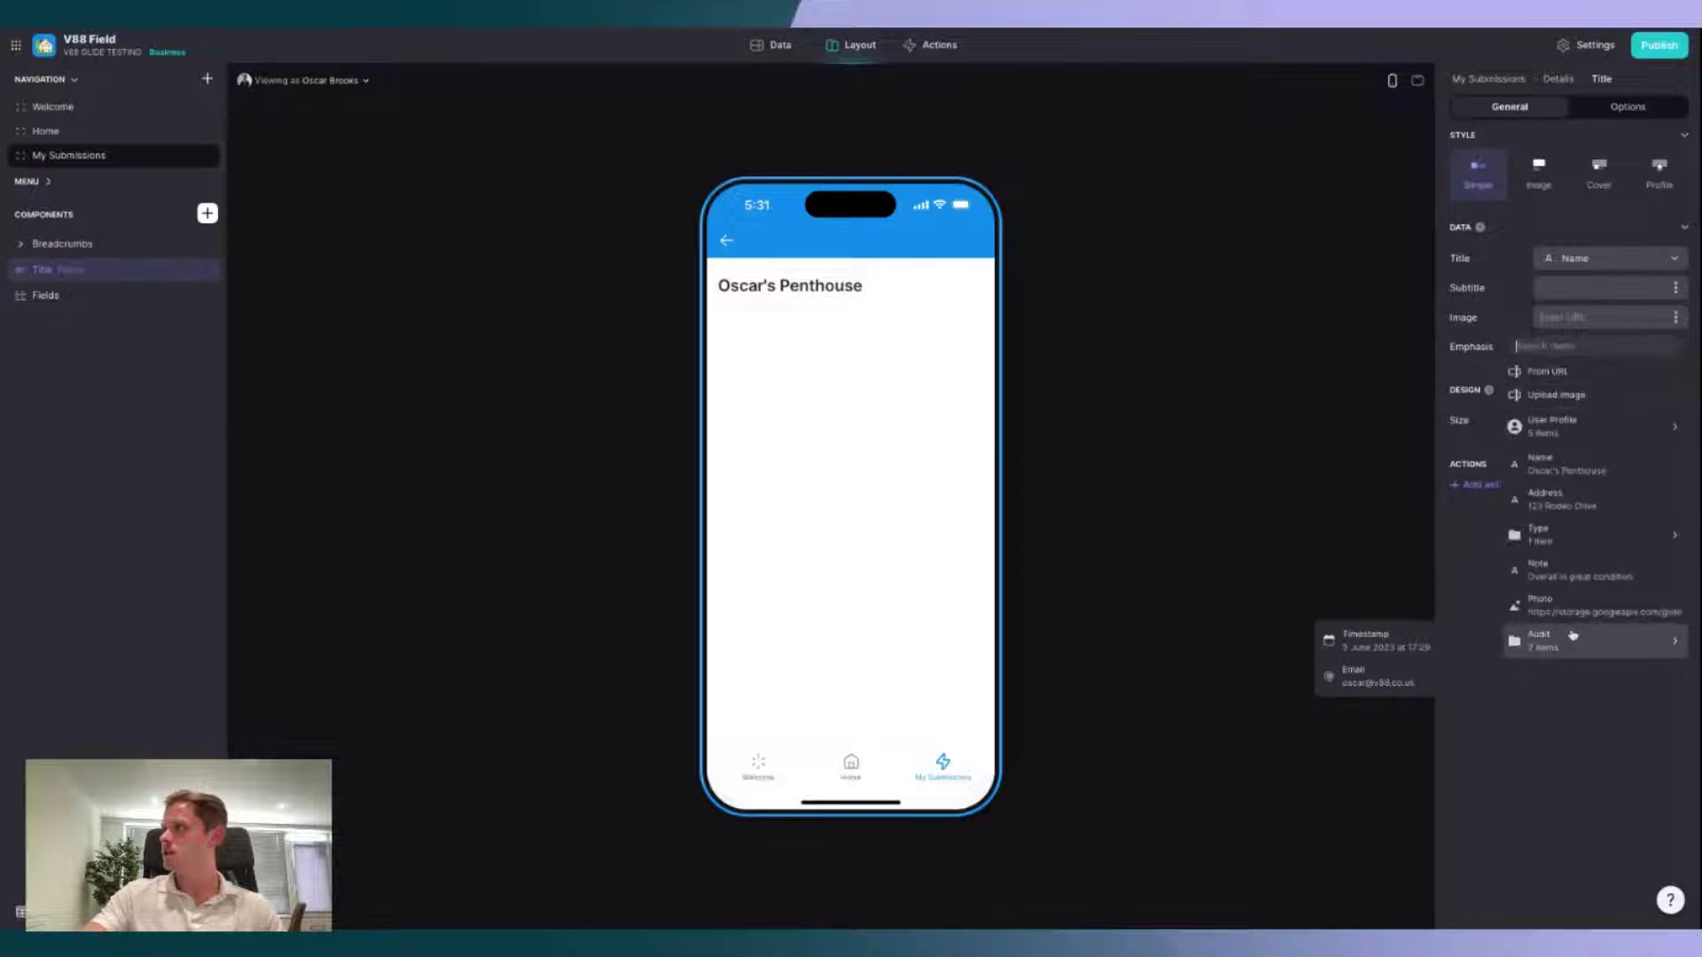
pyautogui.click(1542, 603)
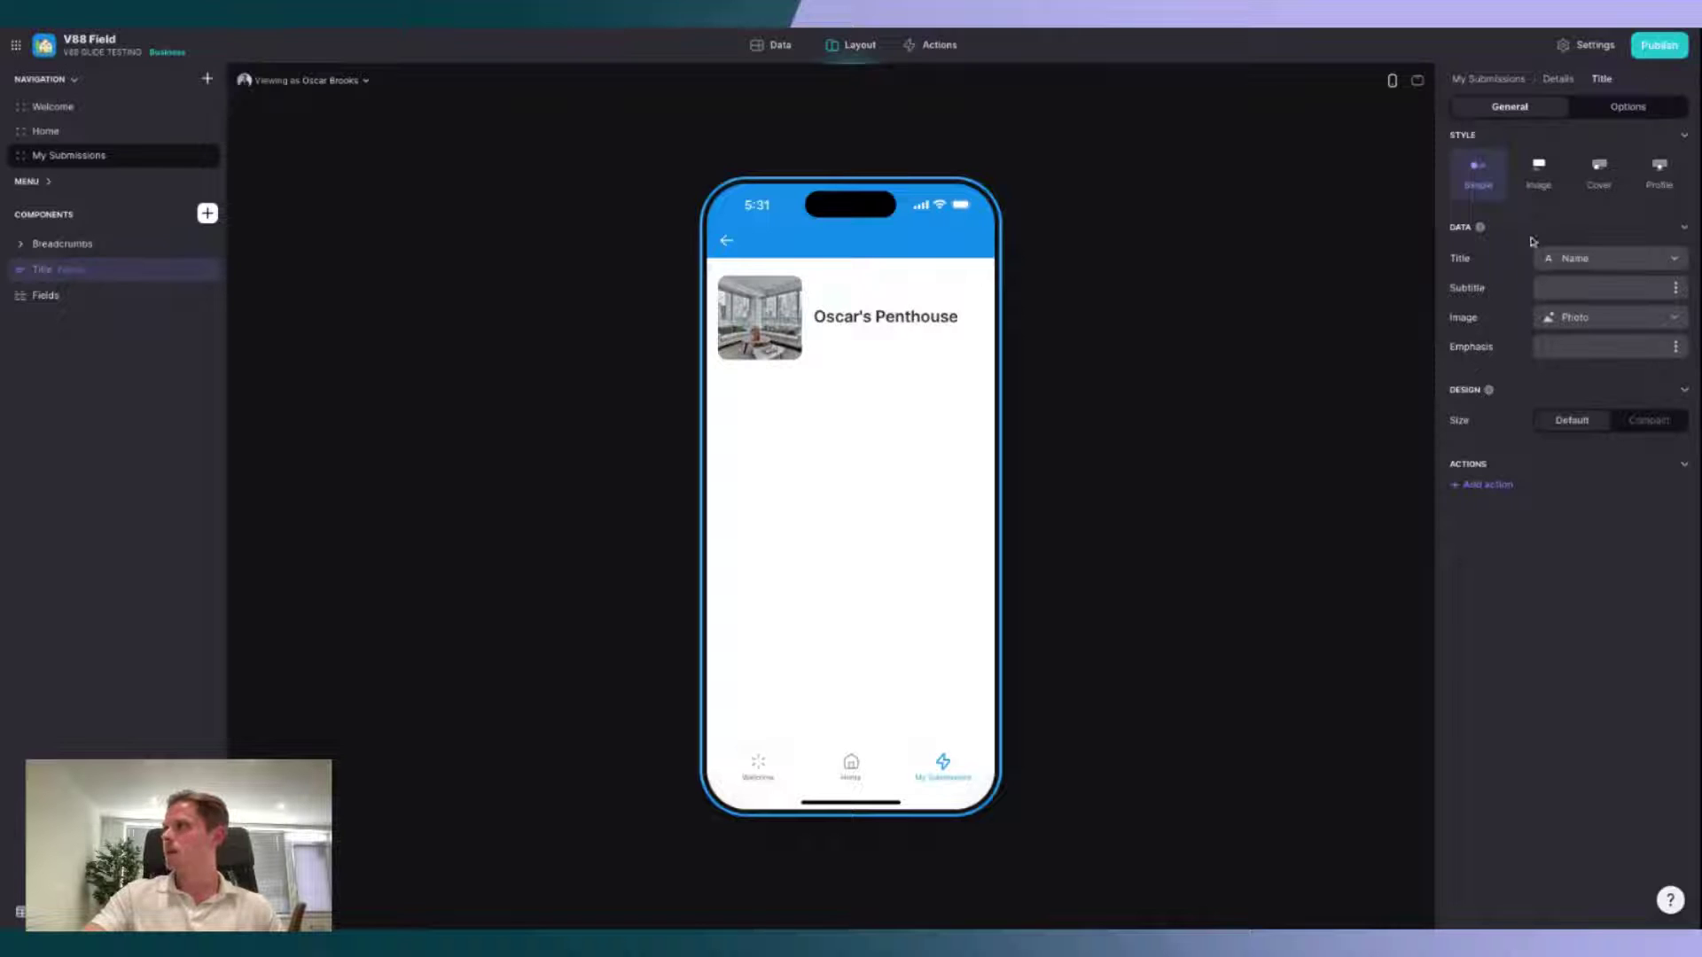
pyautogui.click(1539, 171)
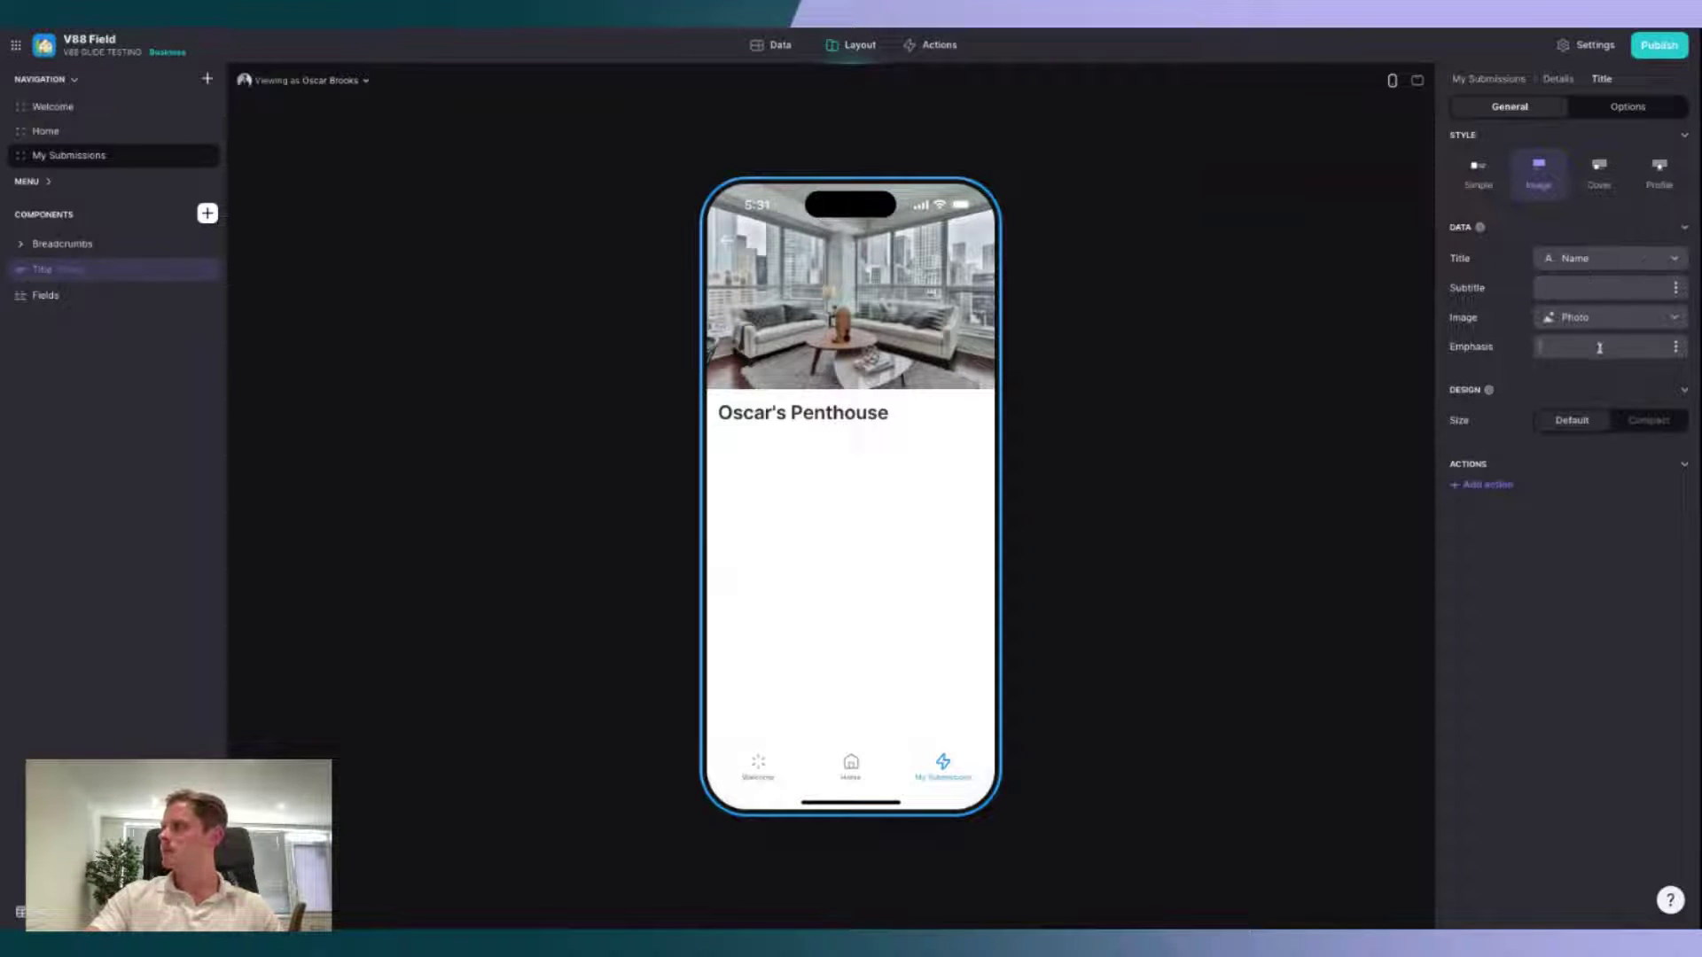
# Step: Set the title's emphasis line to the submission's Audit > Timestamp
pyautogui.click(1672, 346)
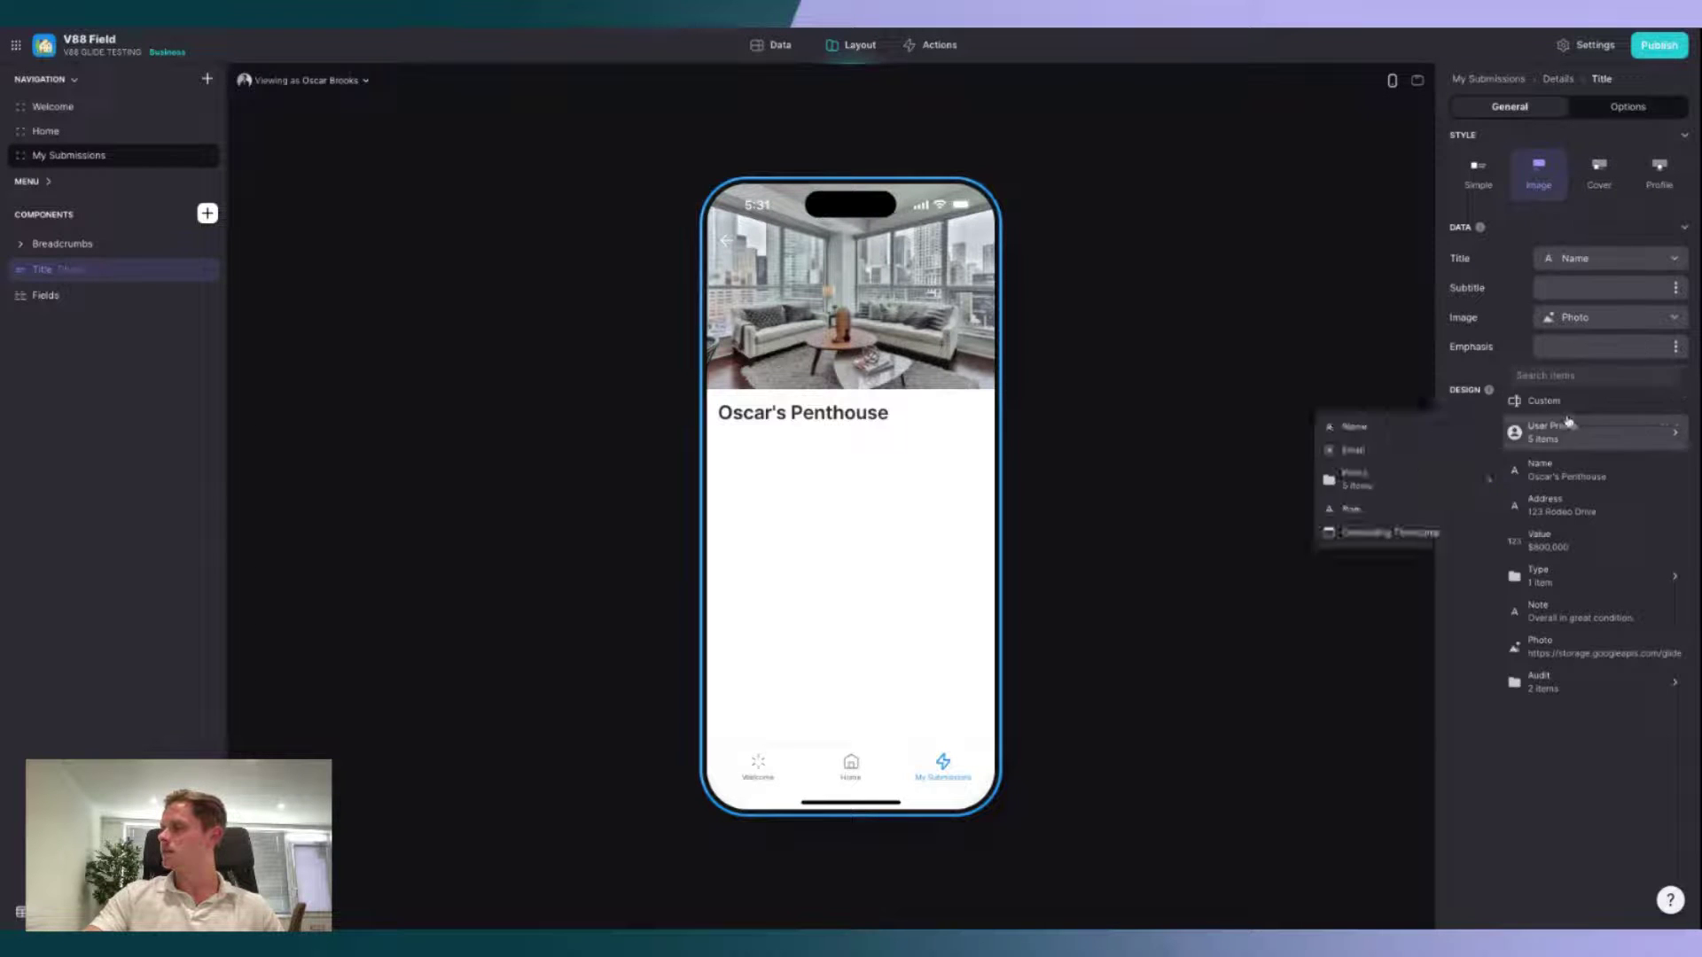
pyautogui.moveTo(1547, 681)
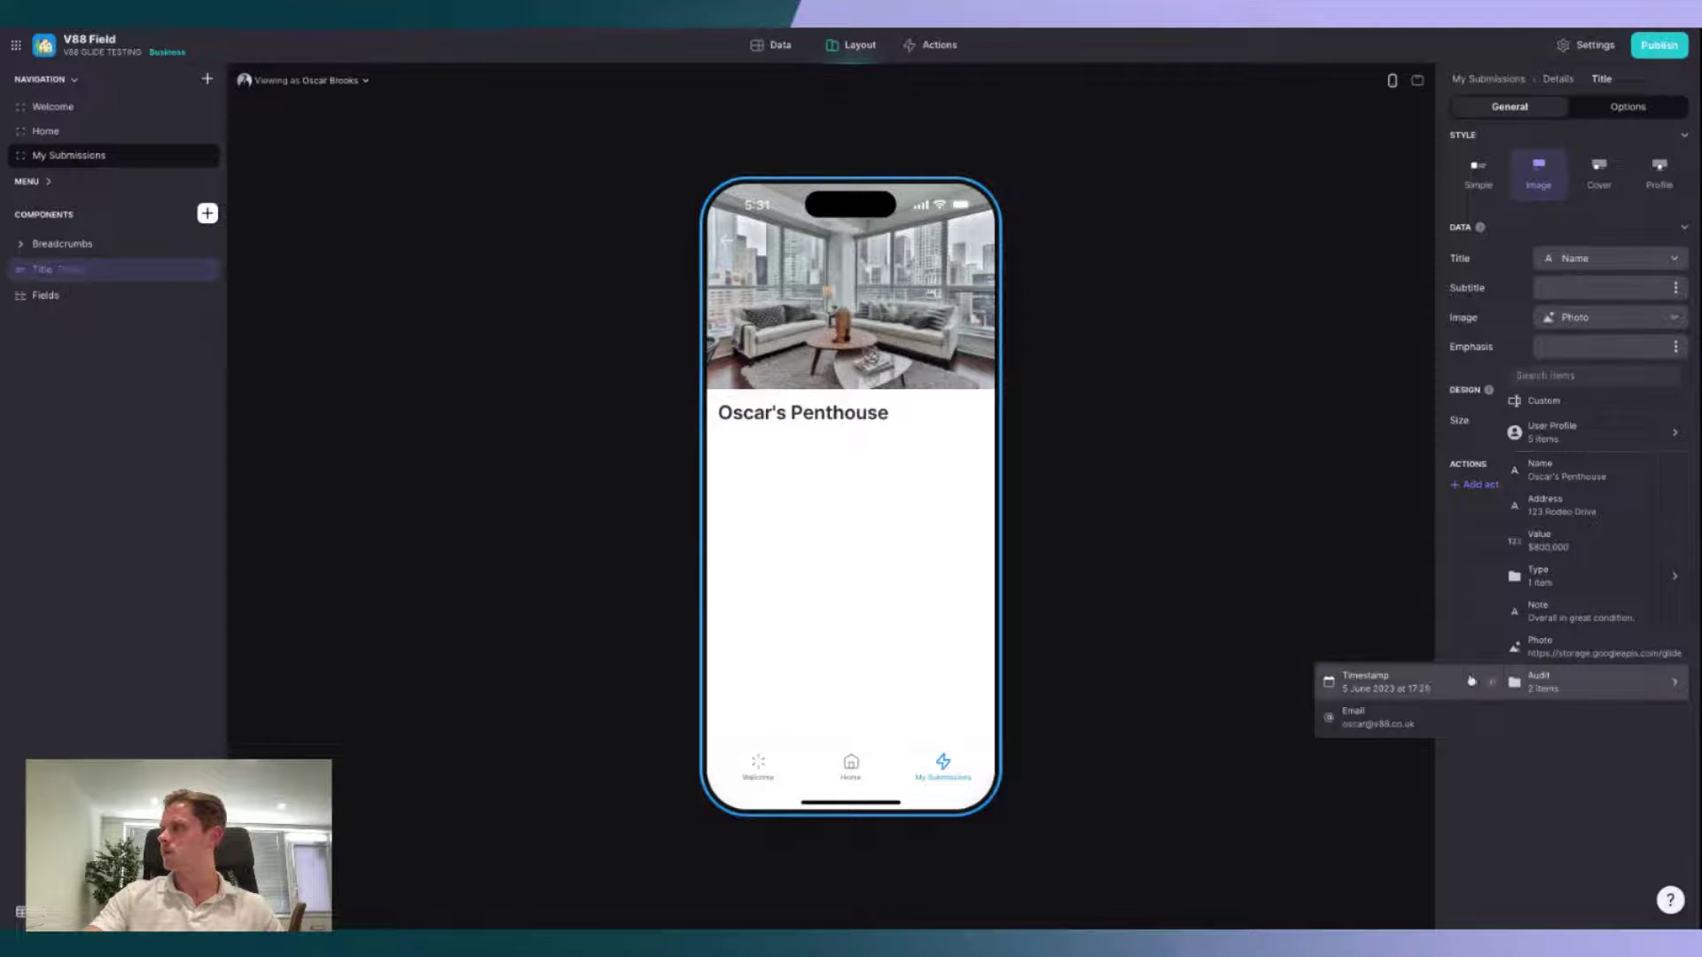
pyautogui.click(1408, 686)
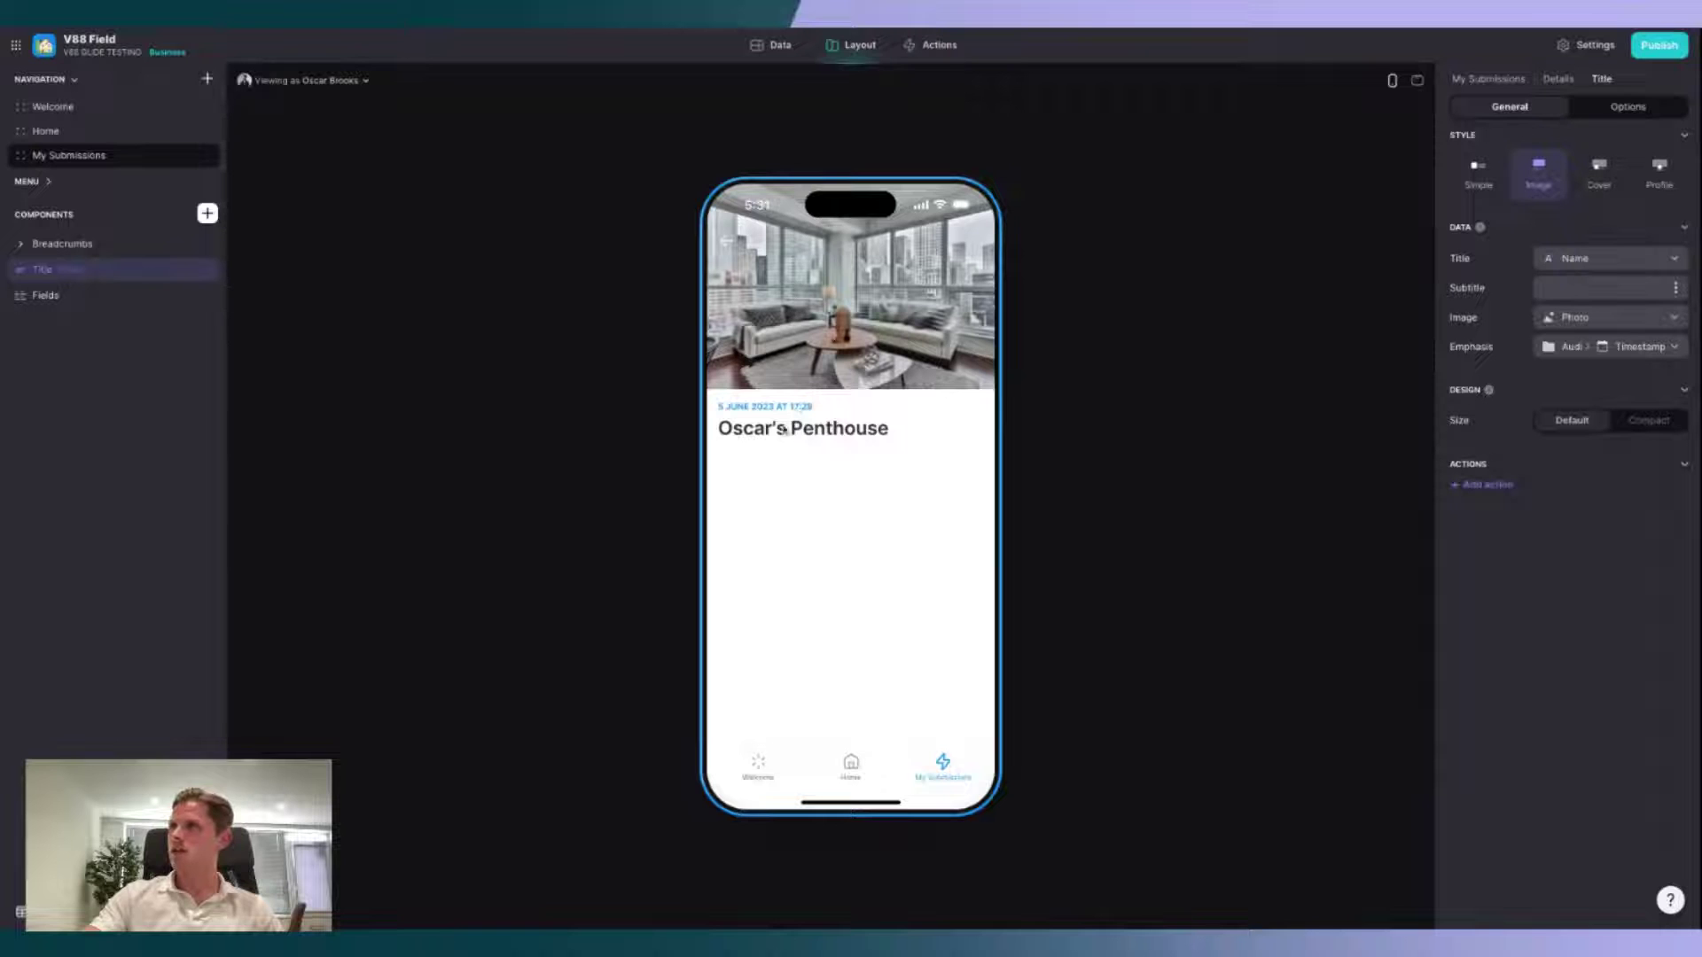
pyautogui.click(87, 301)
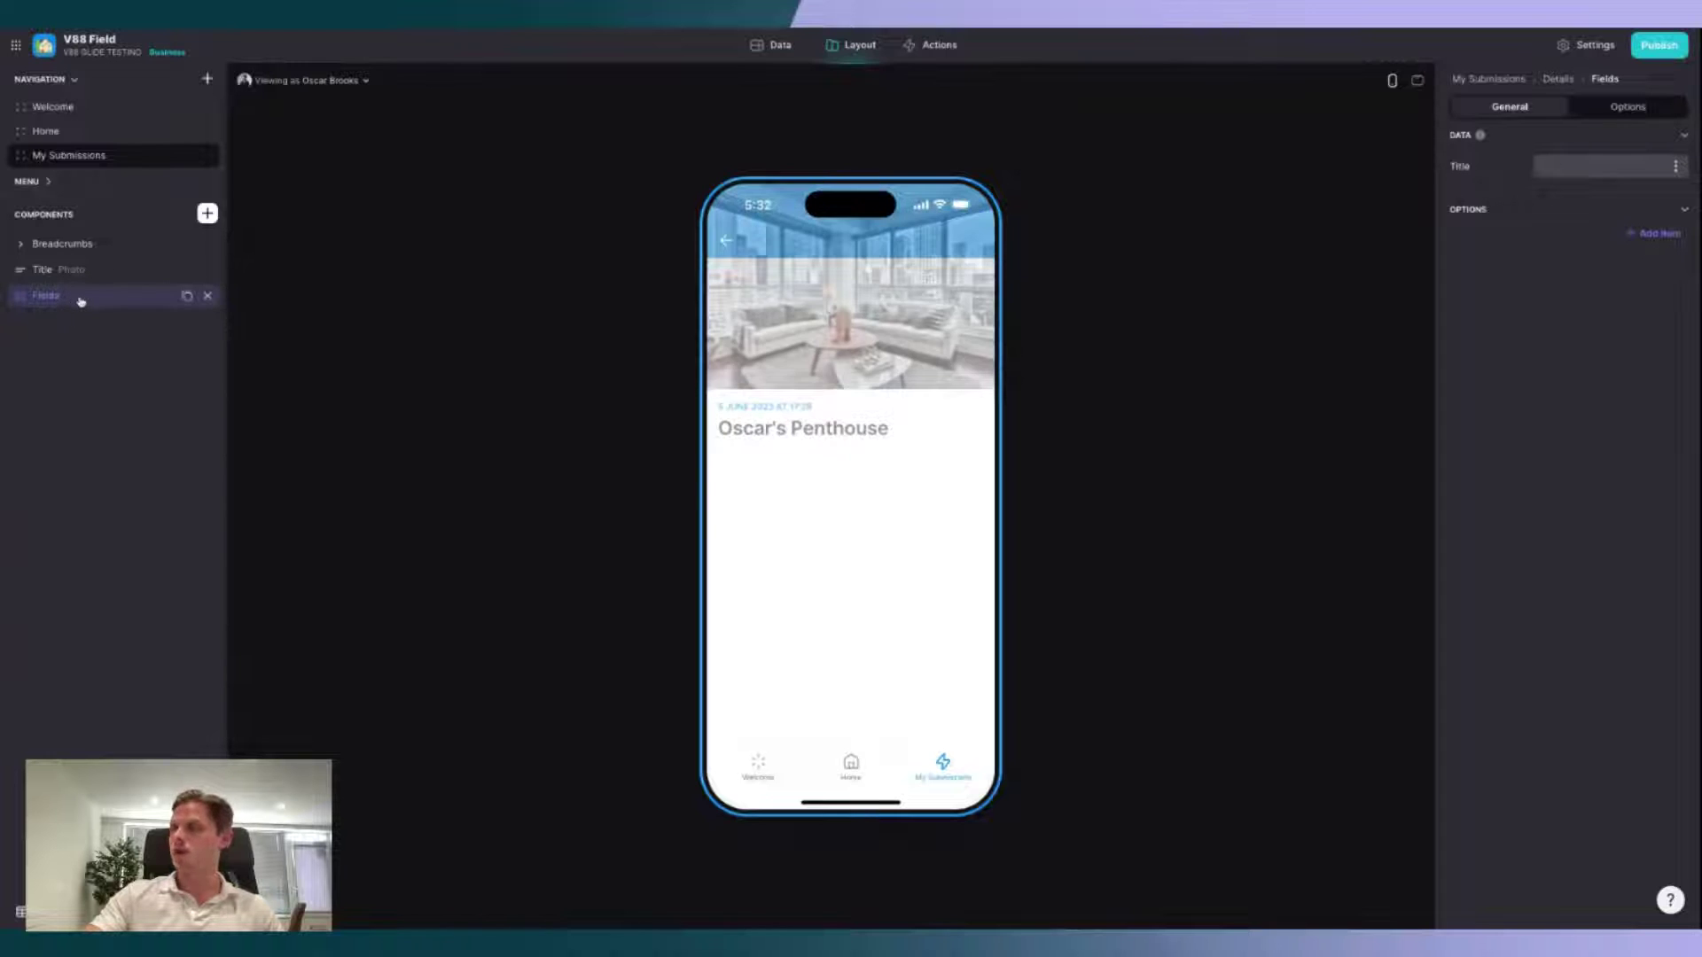
# Step: Add Value and Address fields to the details screen's fields list
pyautogui.click(1641, 236)
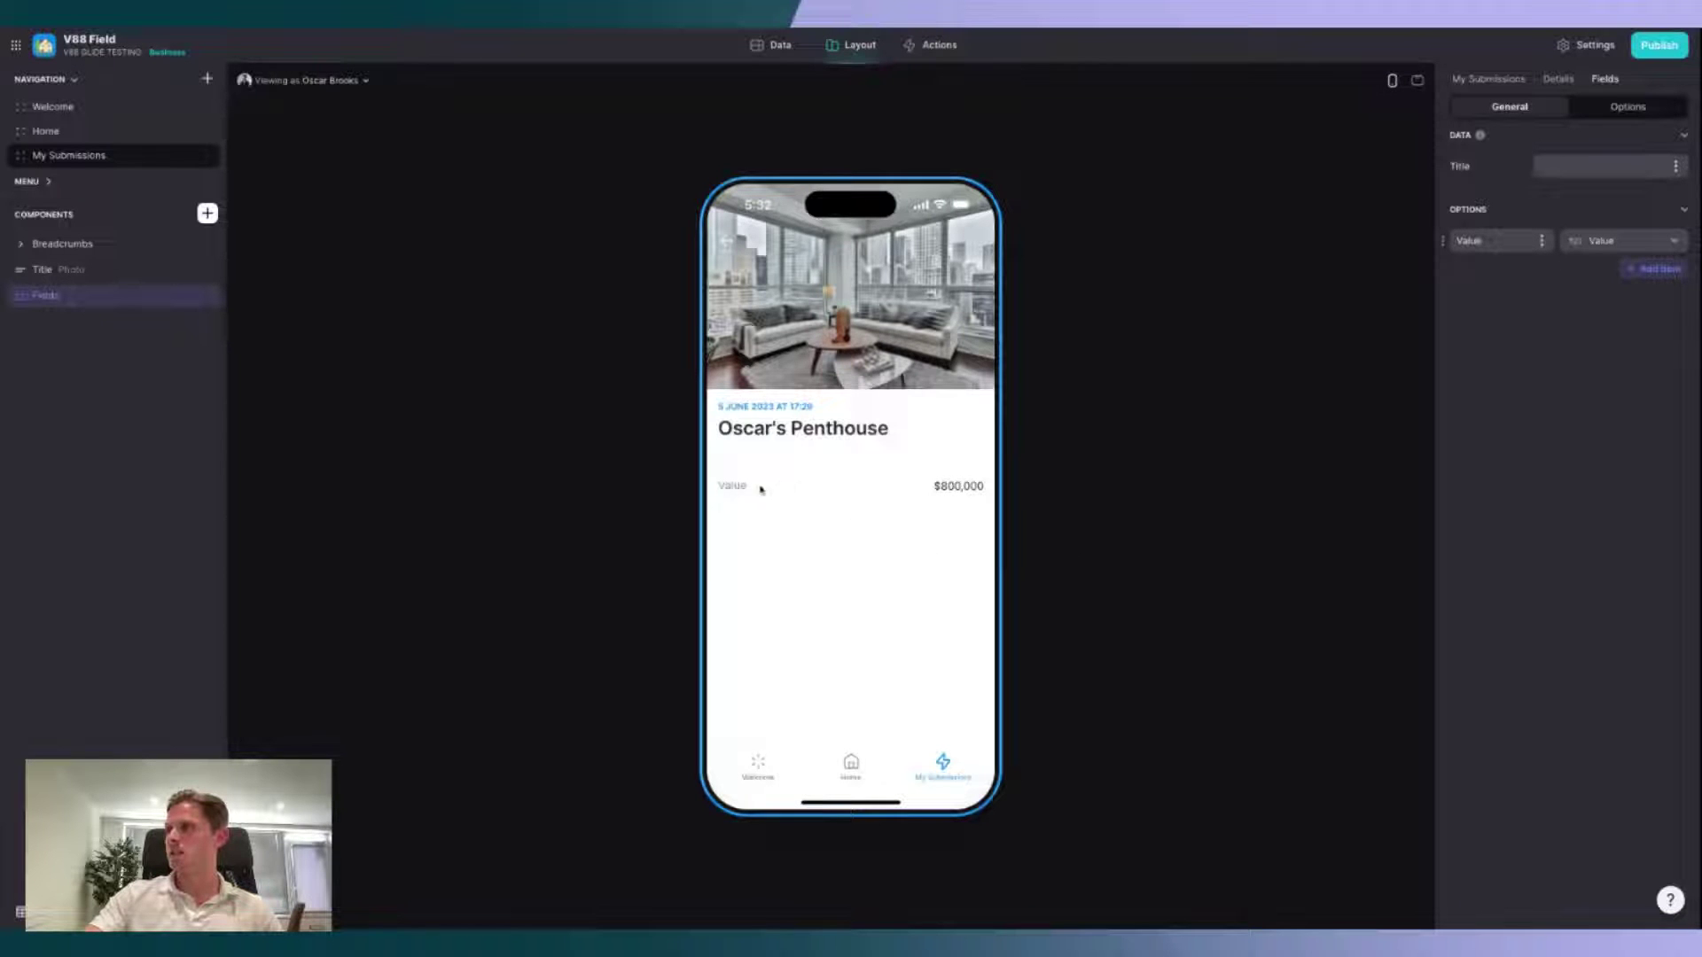
pyautogui.click(1666, 270)
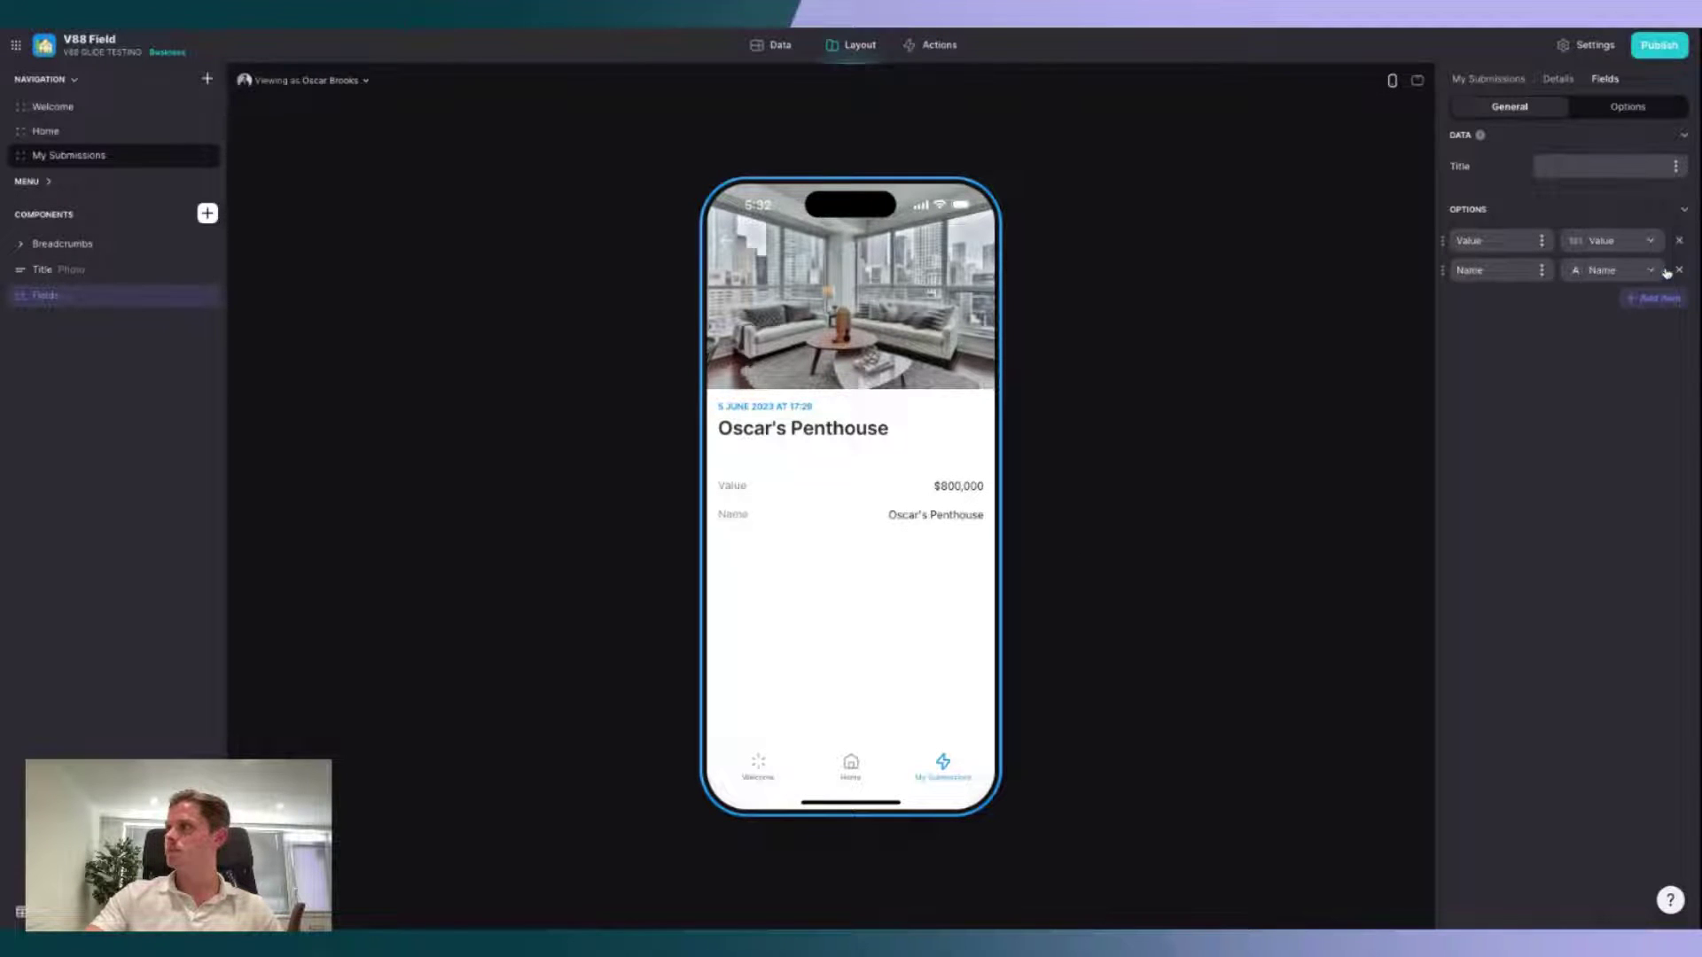
pyautogui.click(1608, 270)
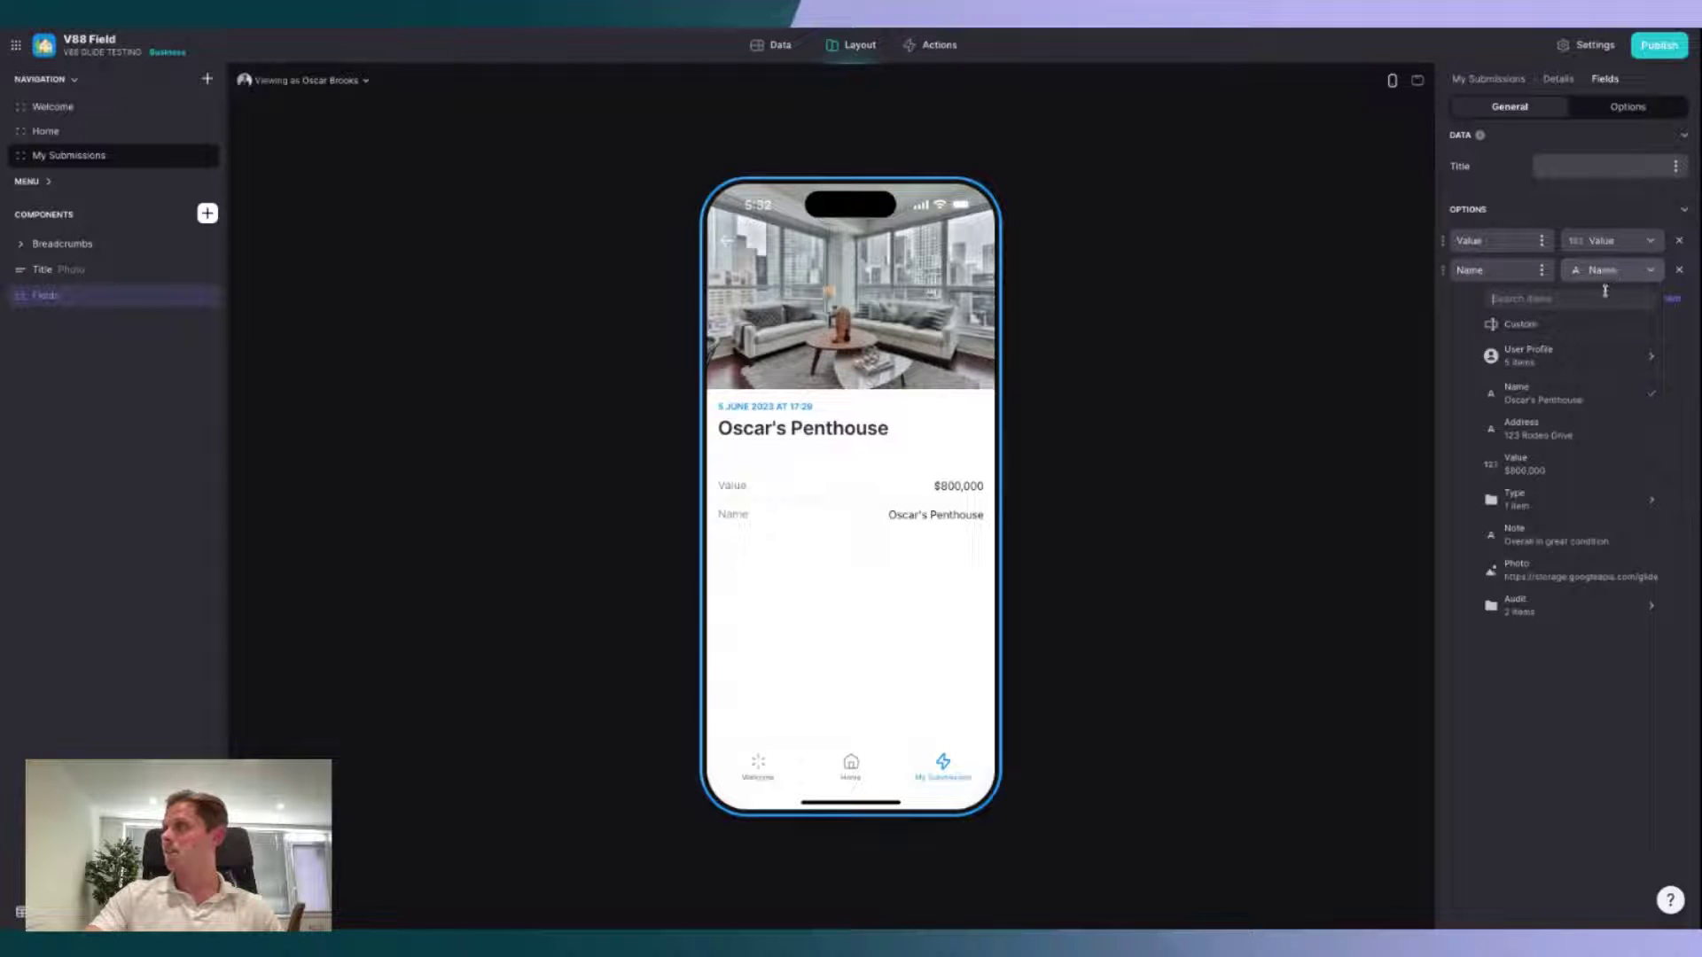
pyautogui.click(1596, 424)
pyautogui.click(1650, 299)
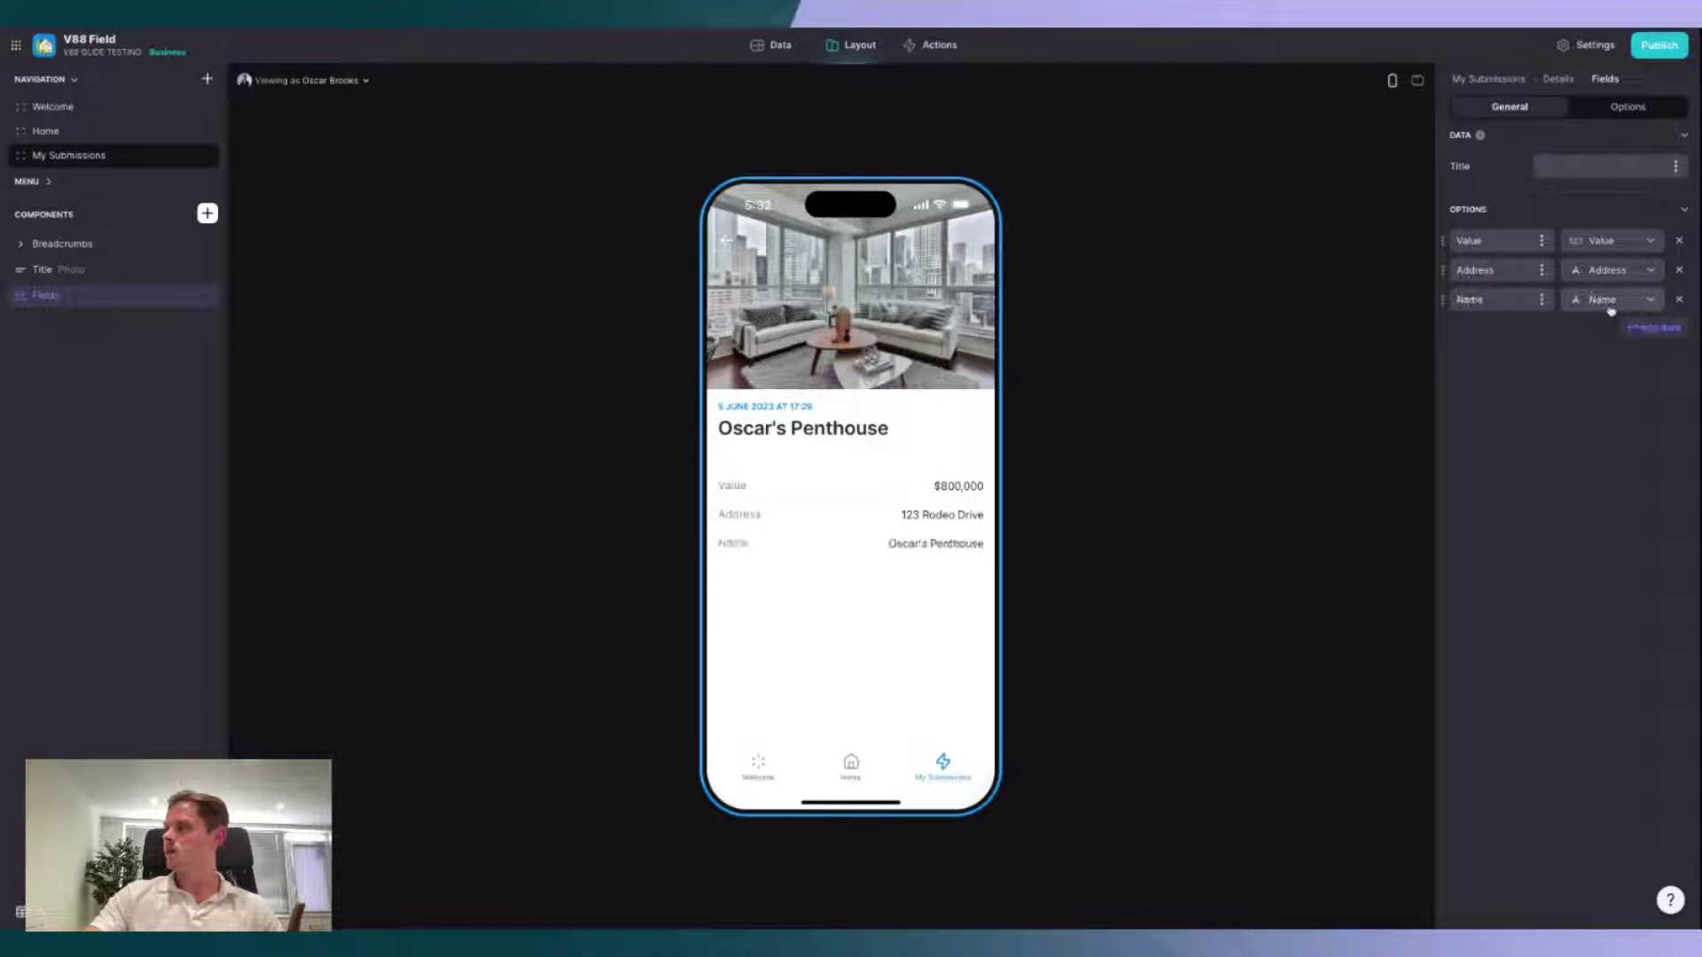
pyautogui.click(1610, 302)
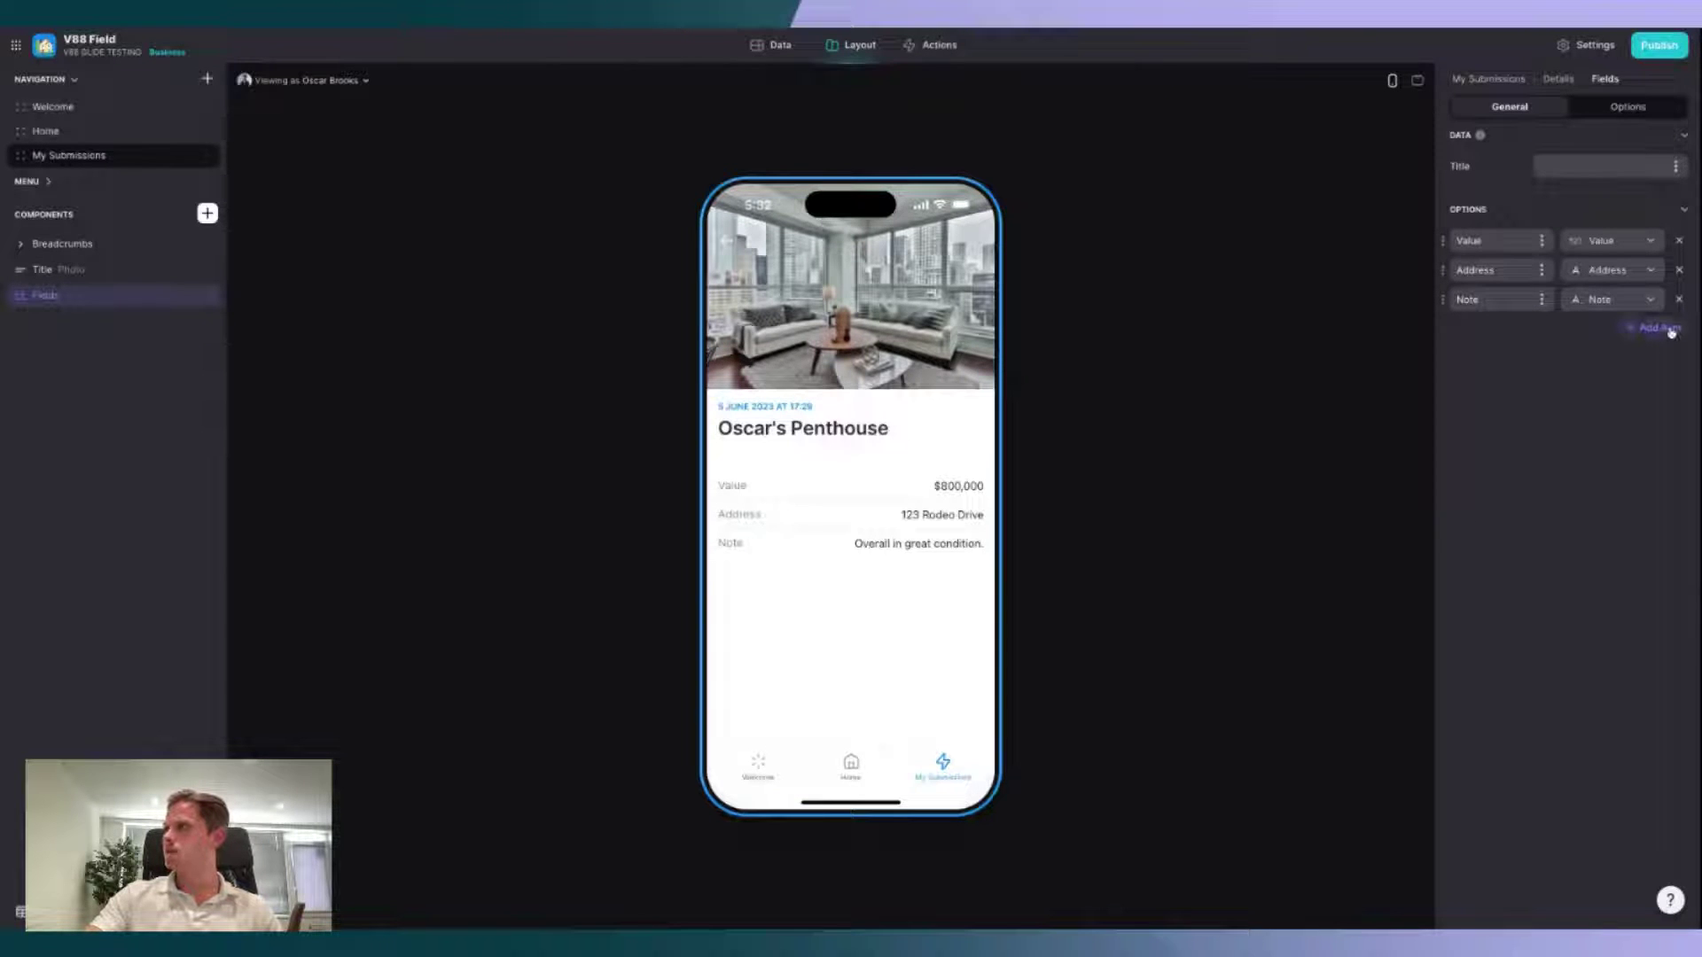
# Step: Add a trial Name field, leave its value unset, then delete it
pyautogui.click(1657, 327)
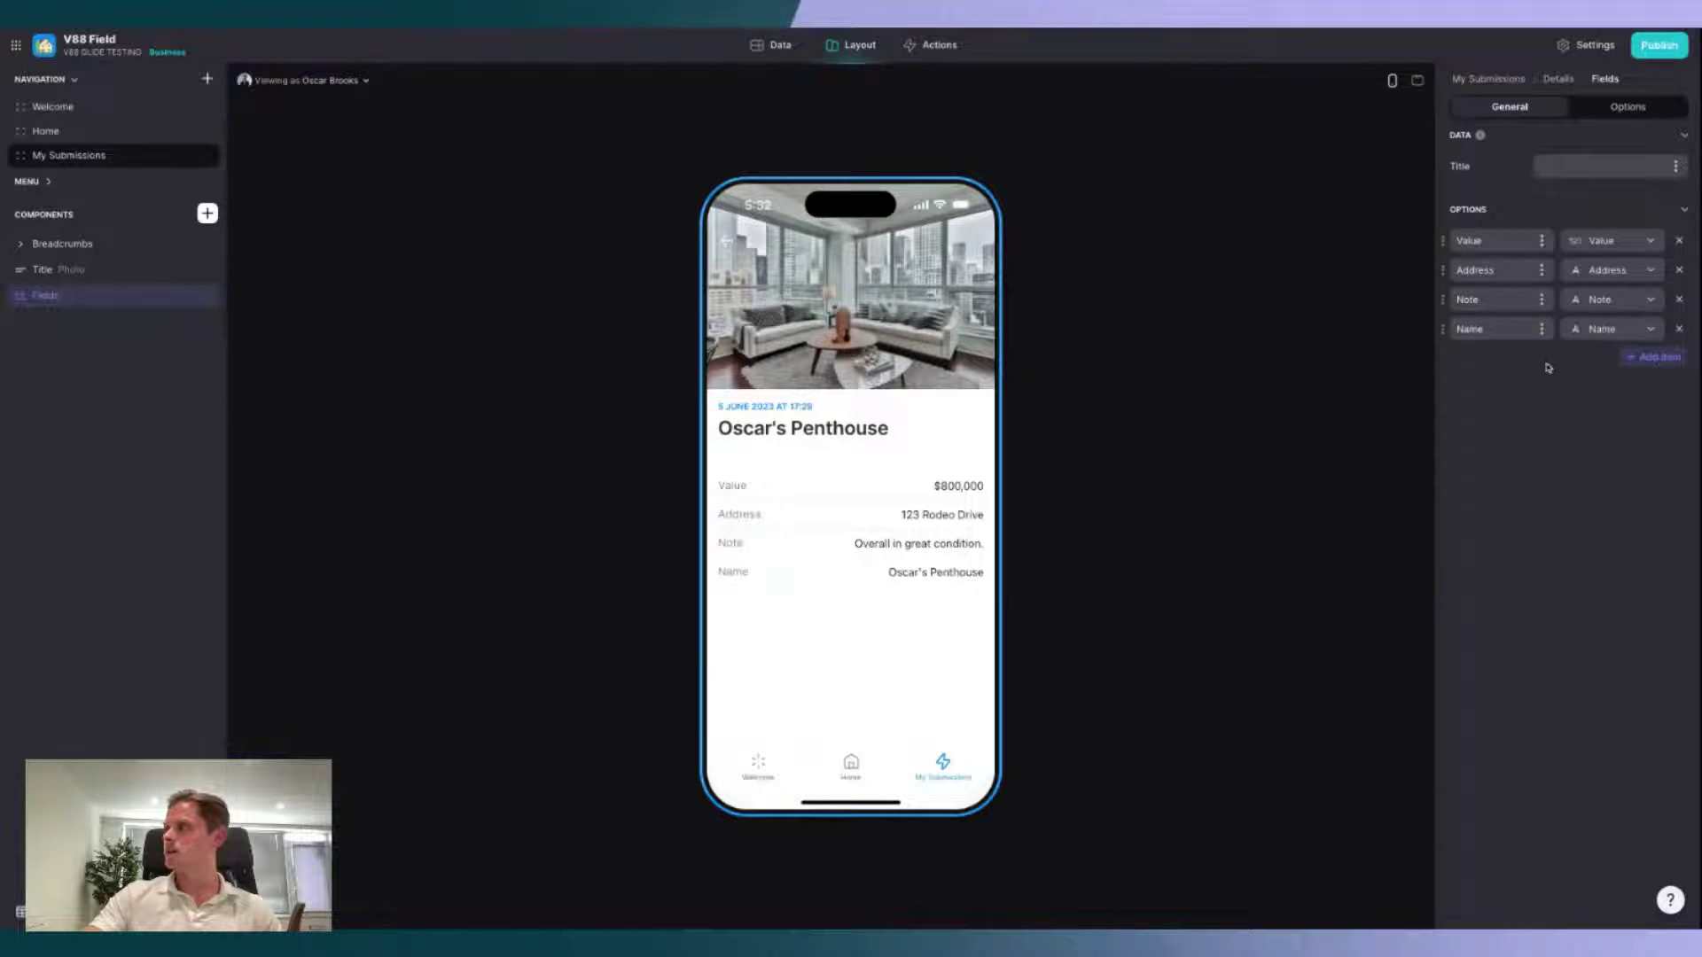
pyautogui.click(1626, 354)
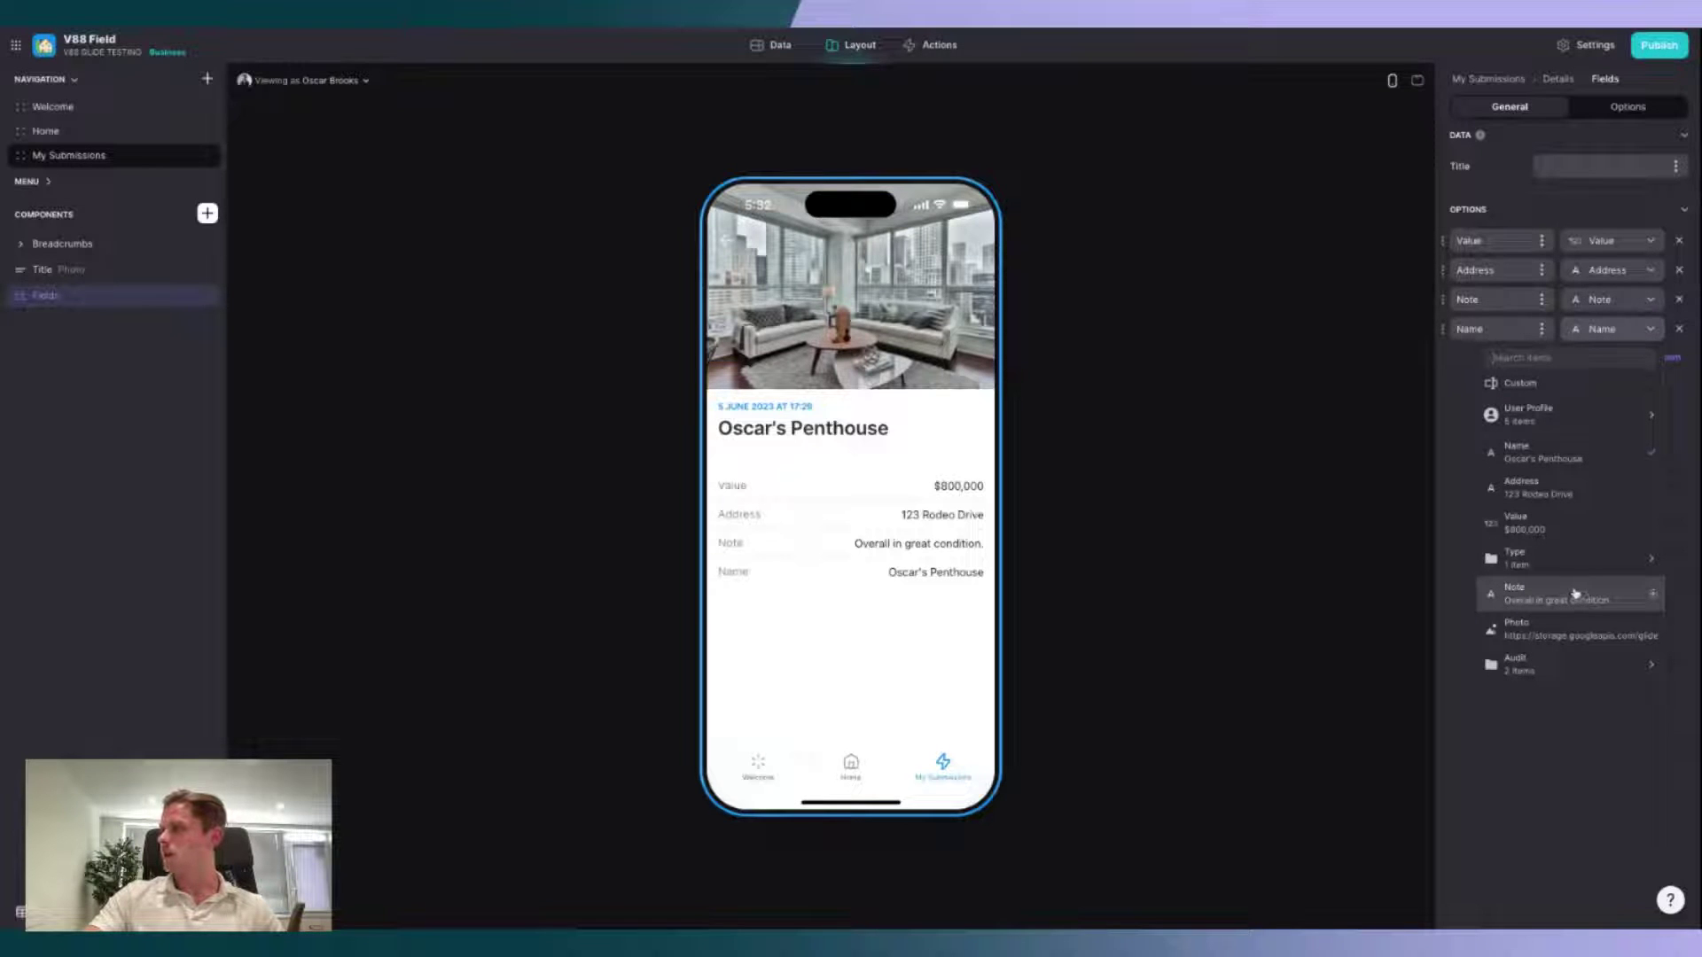
pyautogui.moveTo(1580, 661)
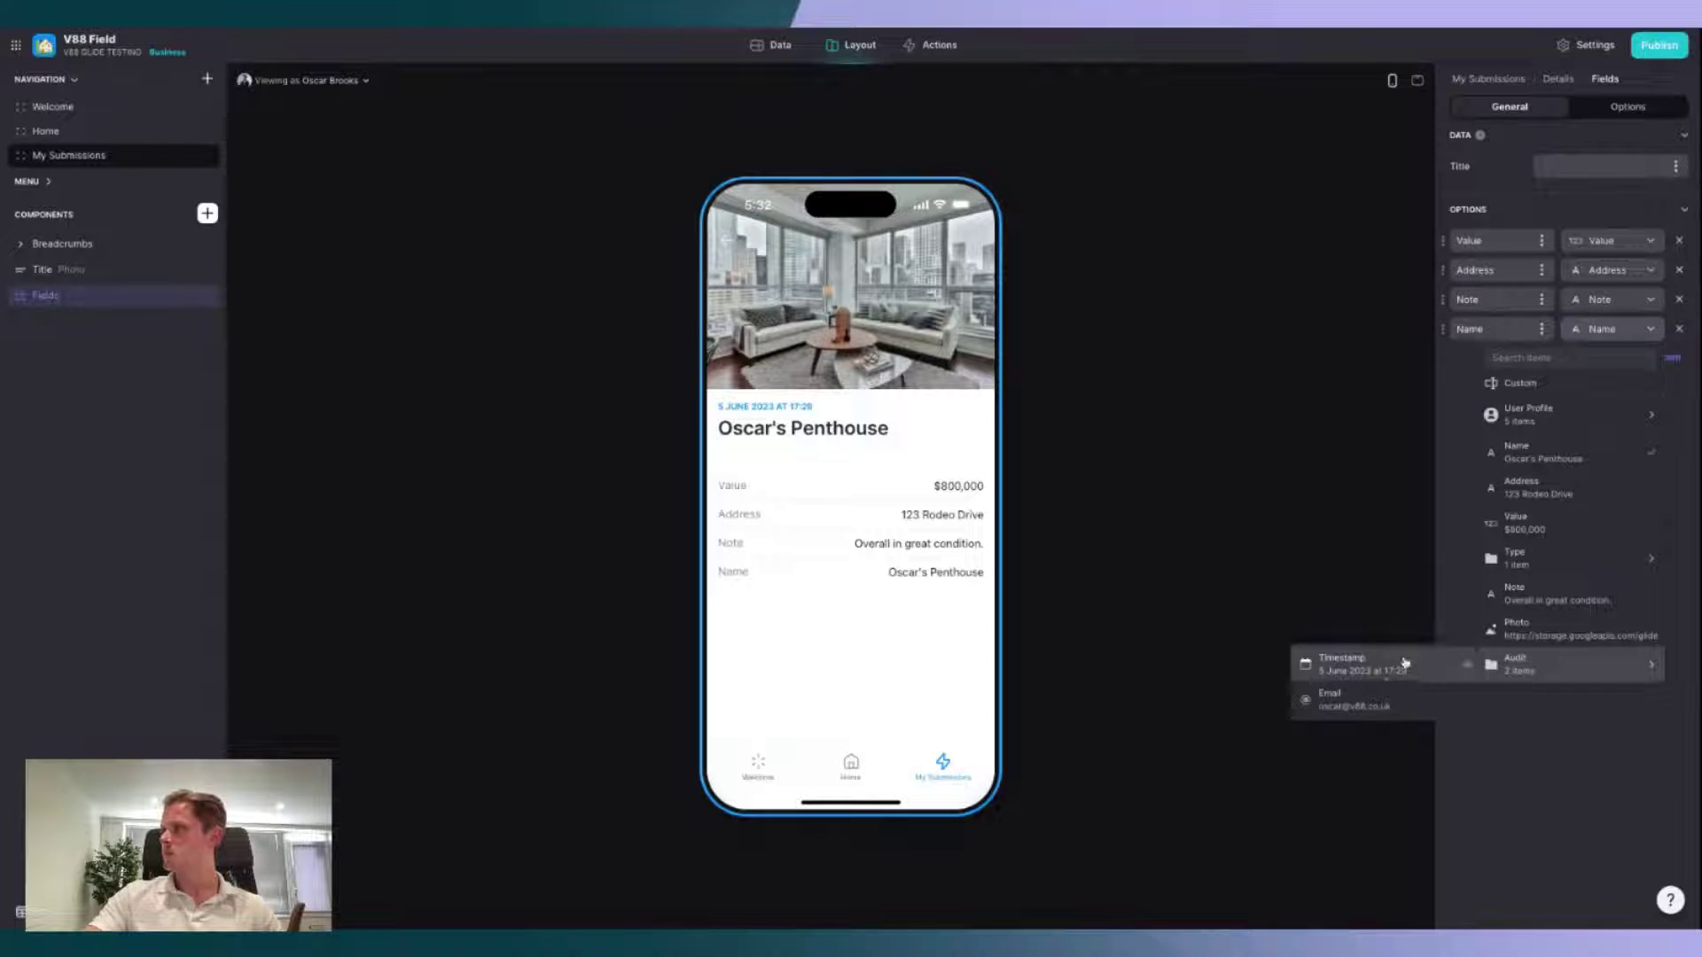
pyautogui.click(1543, 749)
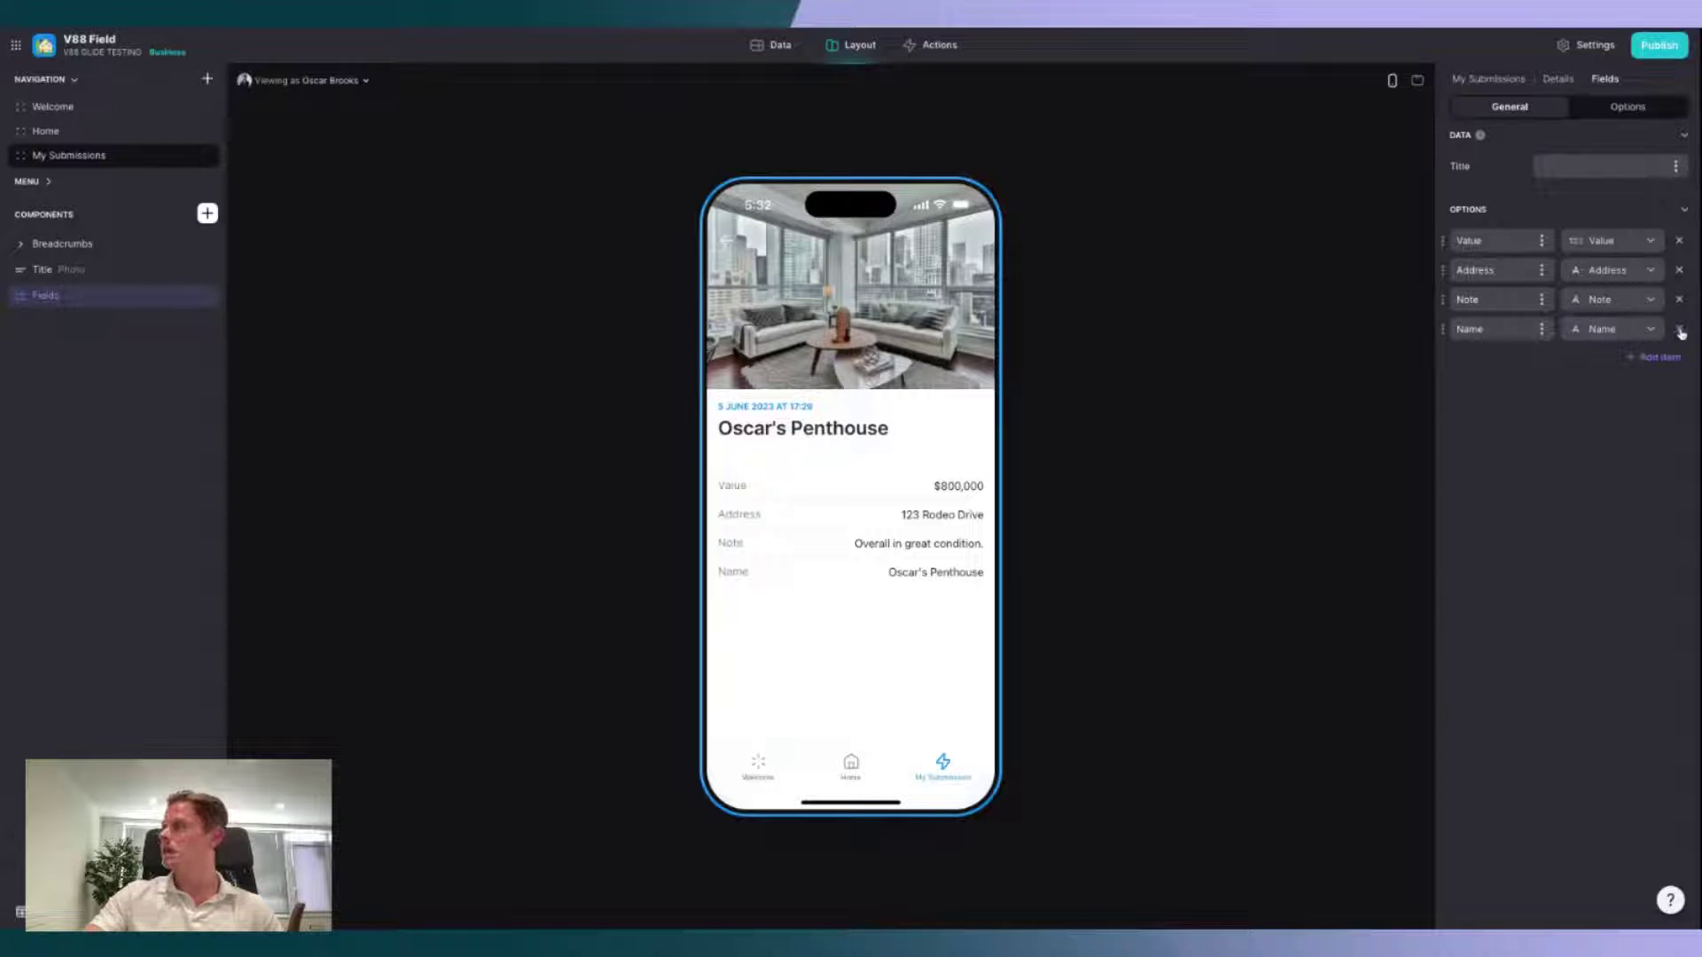
pyautogui.click(1679, 330)
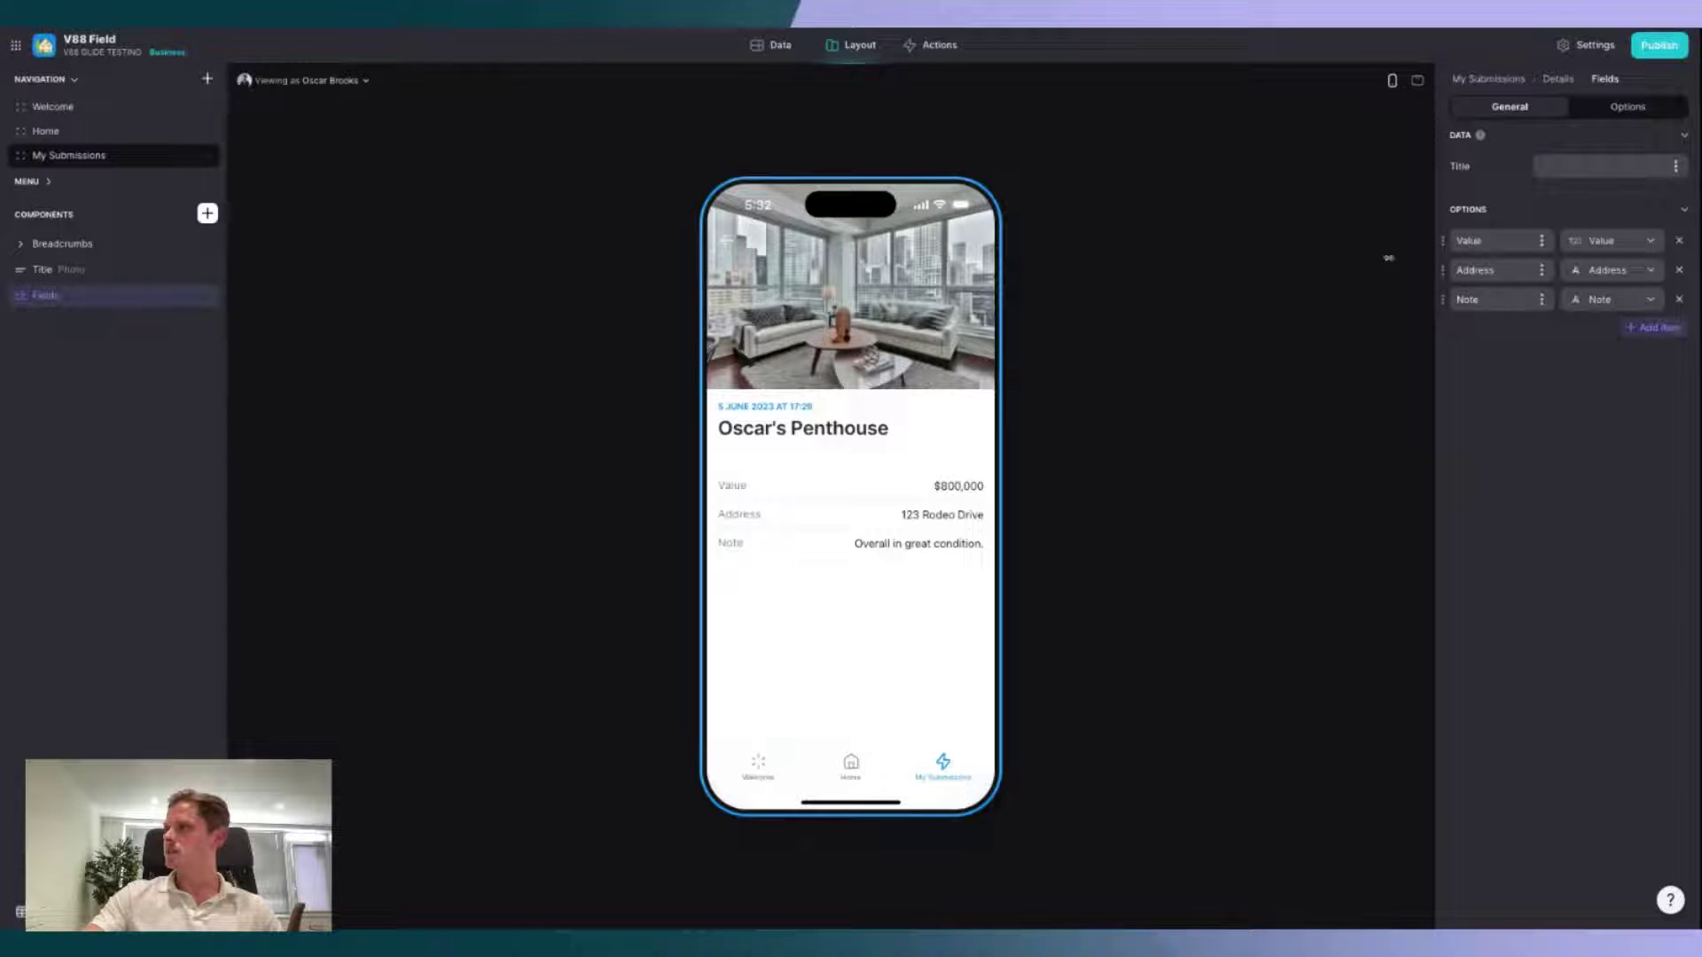
# Step: In the Data editor, add a 'Type / Relation' column right of ID in FIELD - Submissions
pyautogui.click(776, 46)
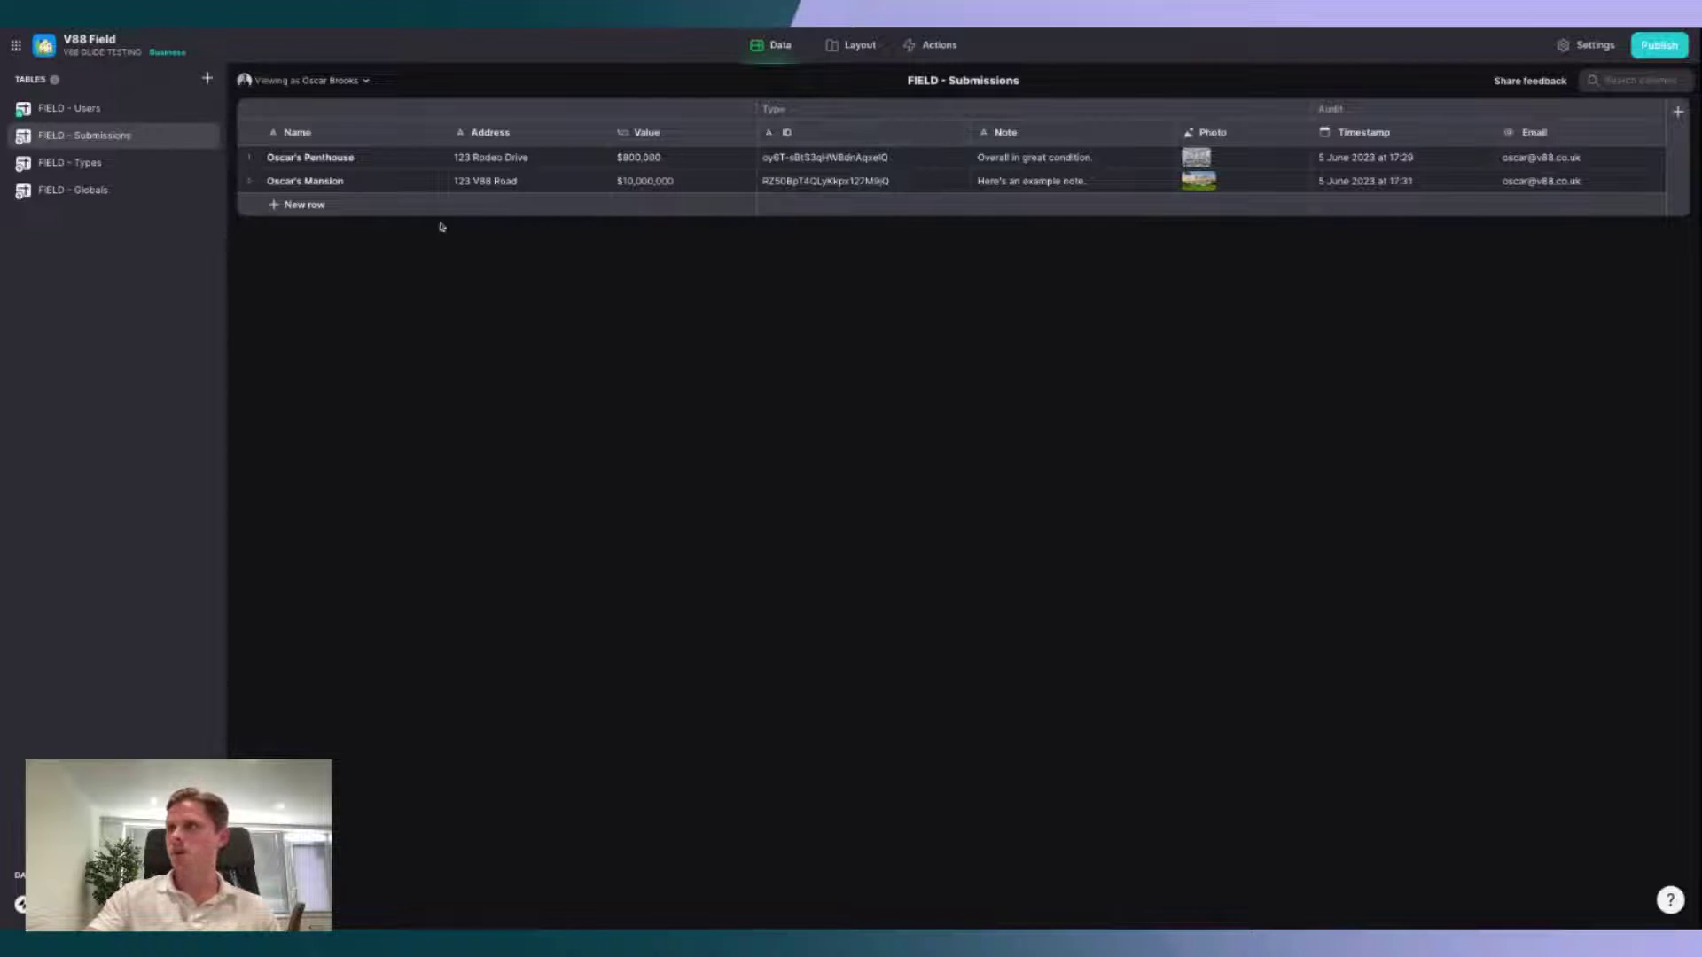
pyautogui.click(89, 163)
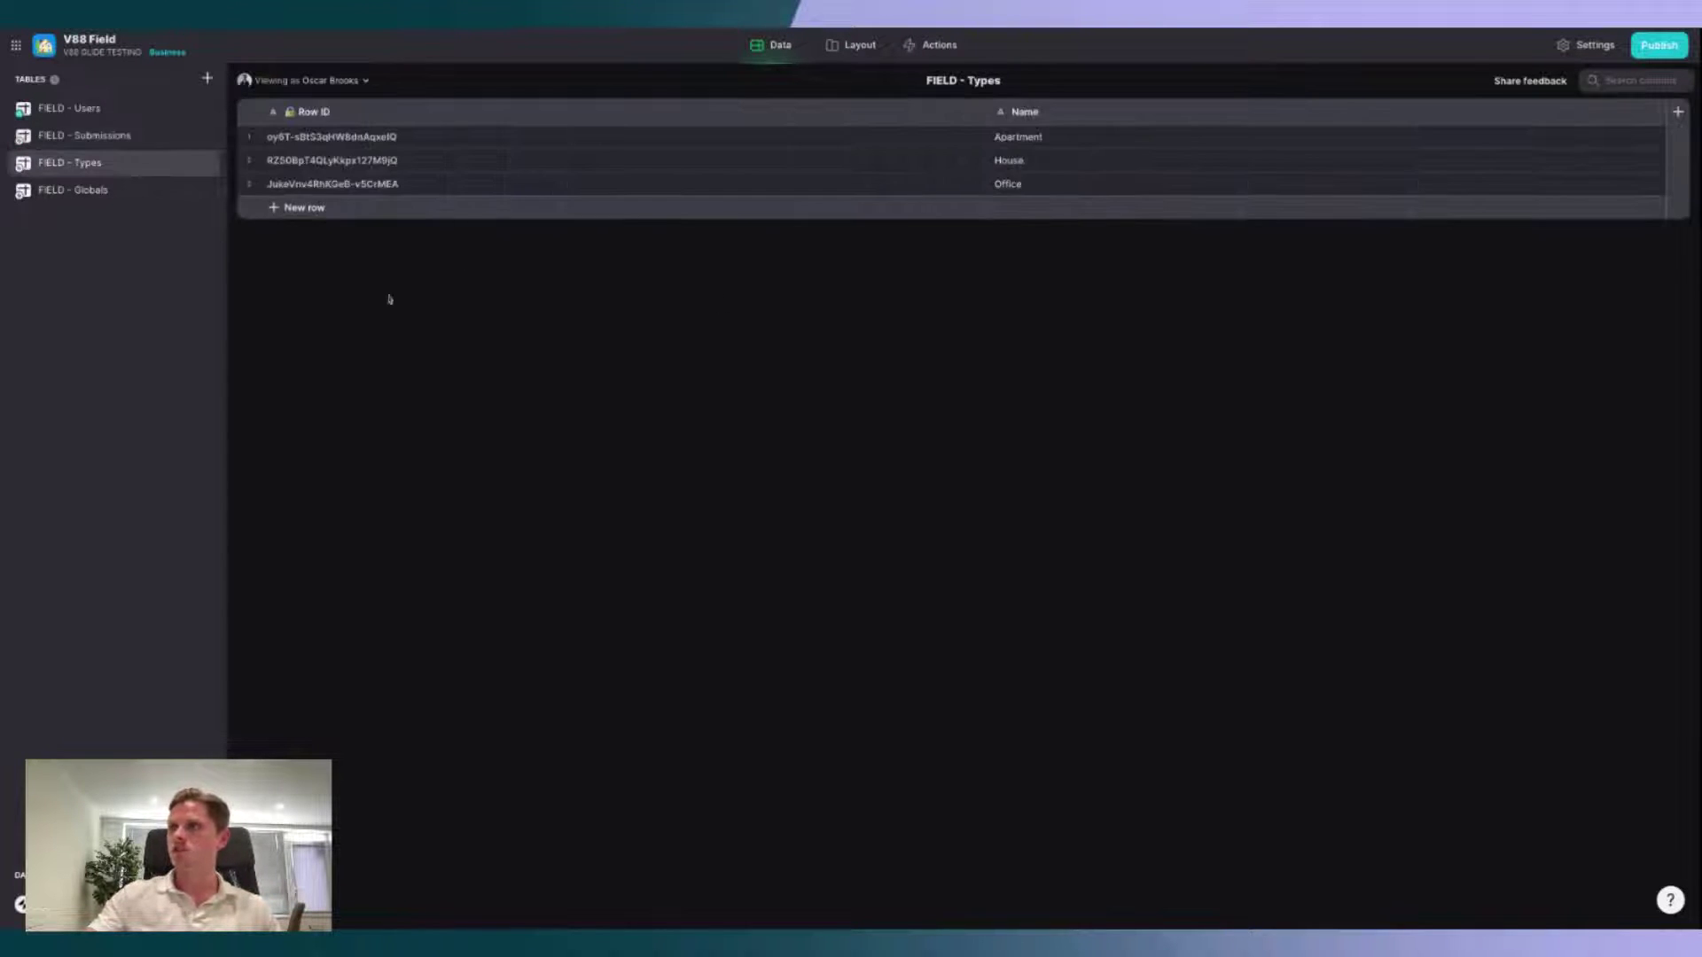
pyautogui.click(156, 136)
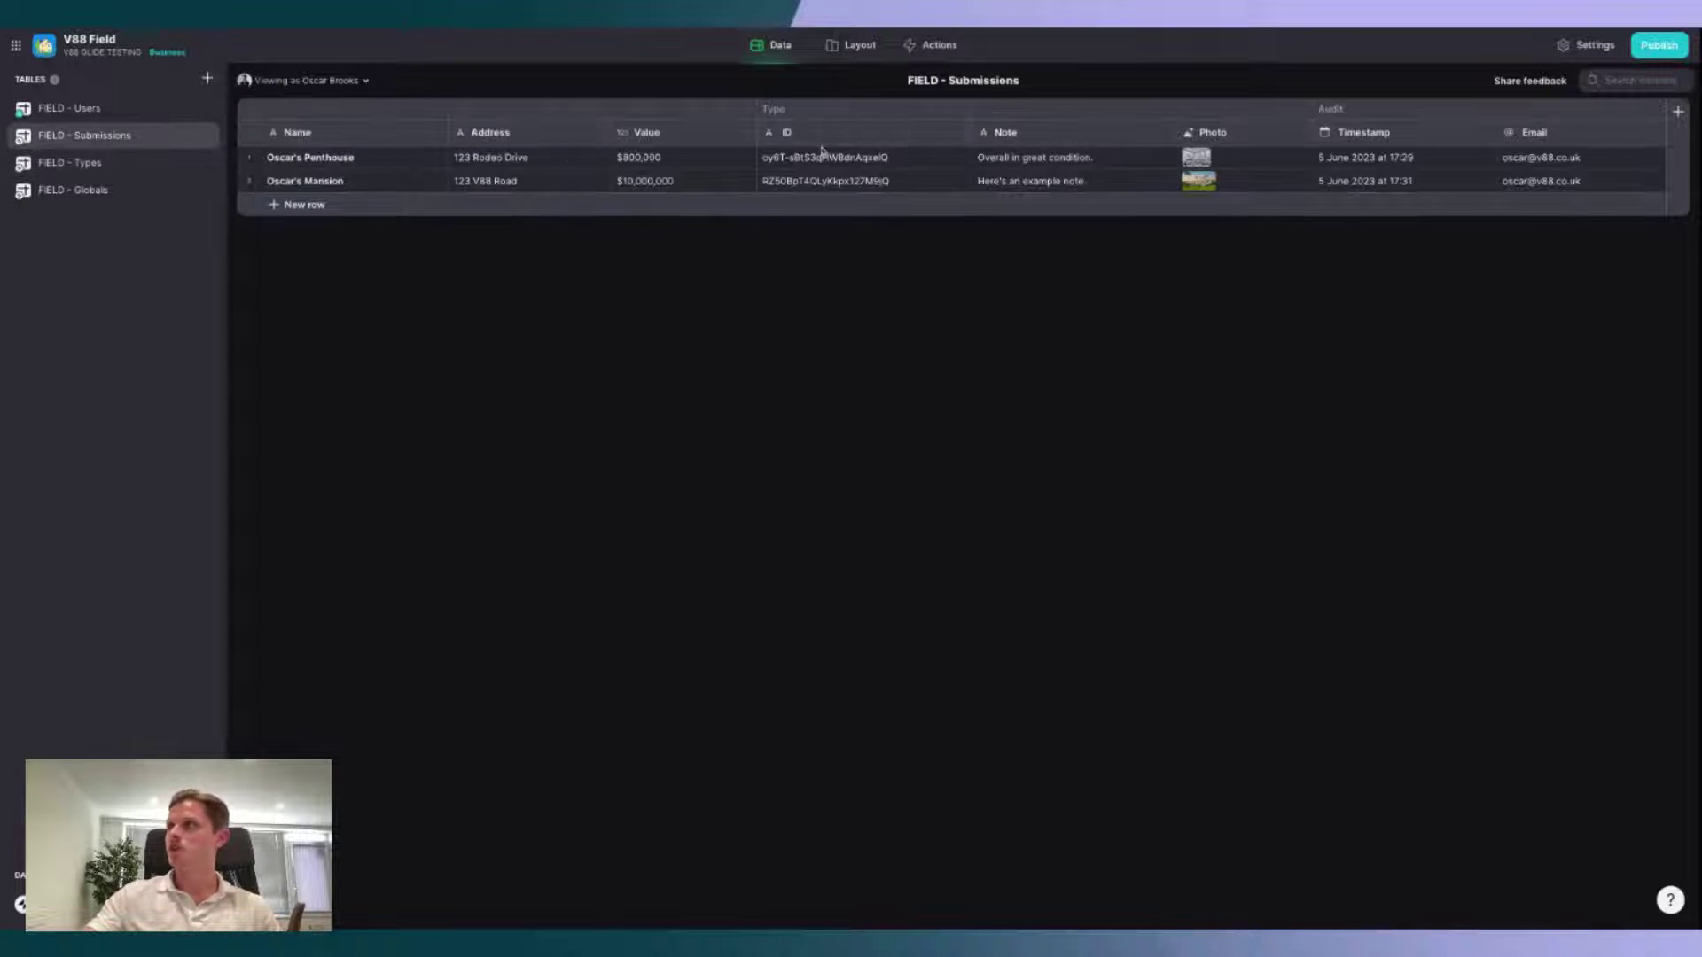
pyautogui.click(960, 132)
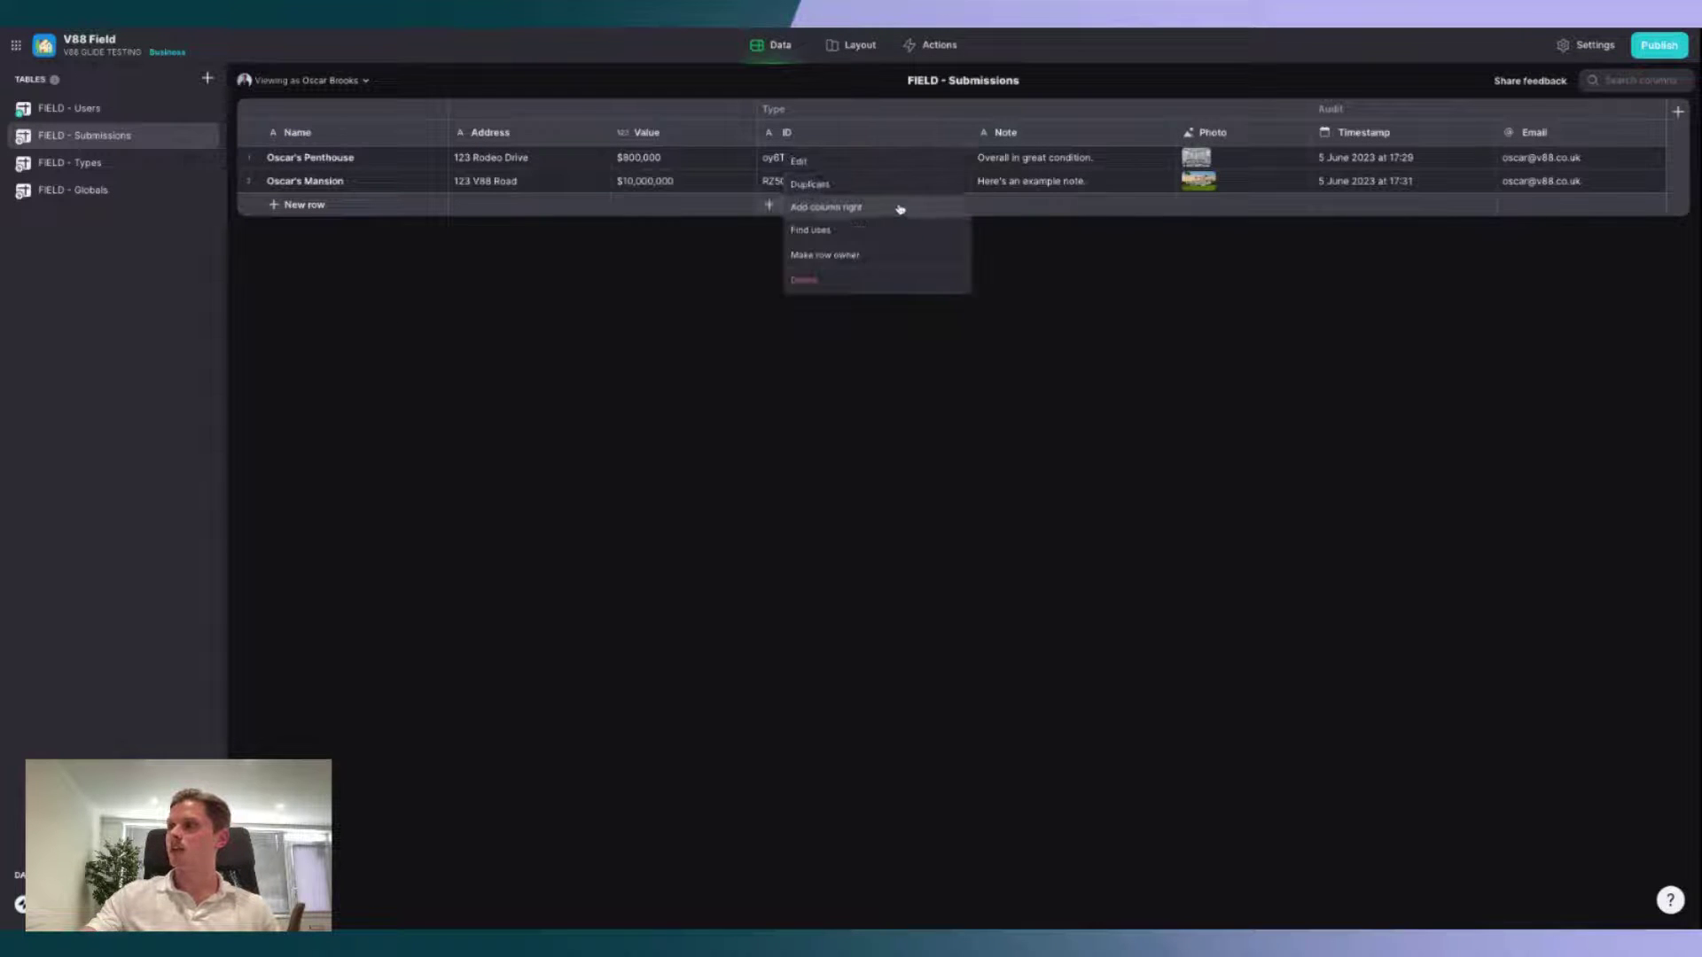
pyautogui.click(898, 210)
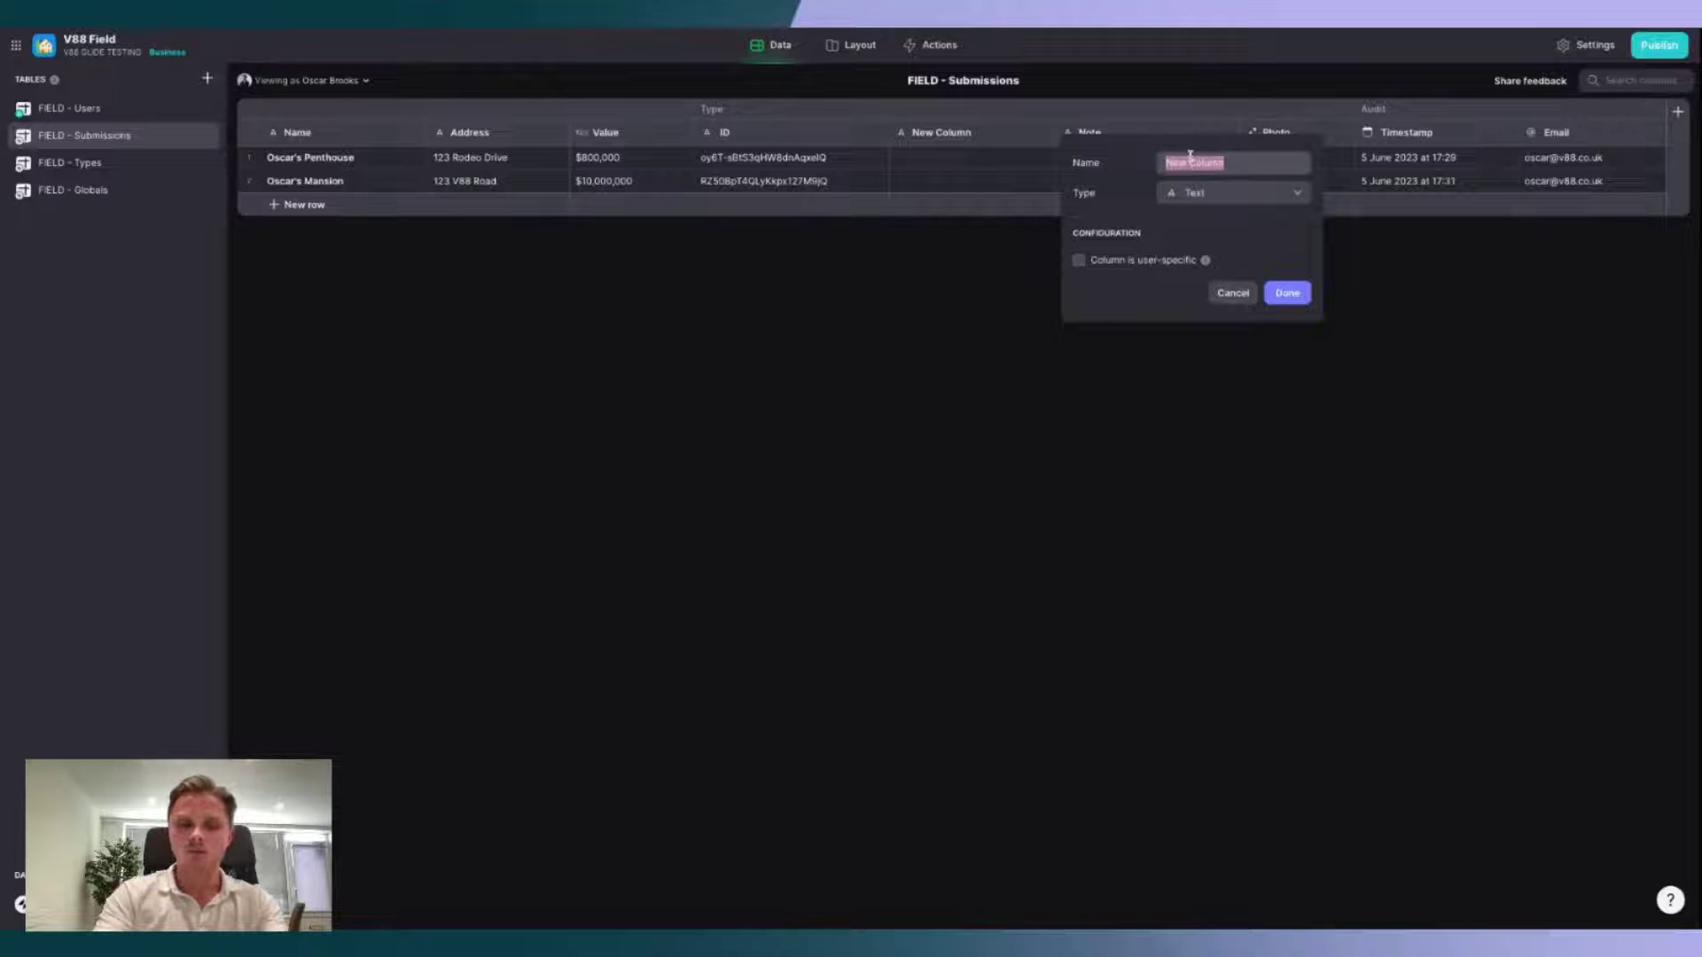
pyautogui.write('Type / Rel')
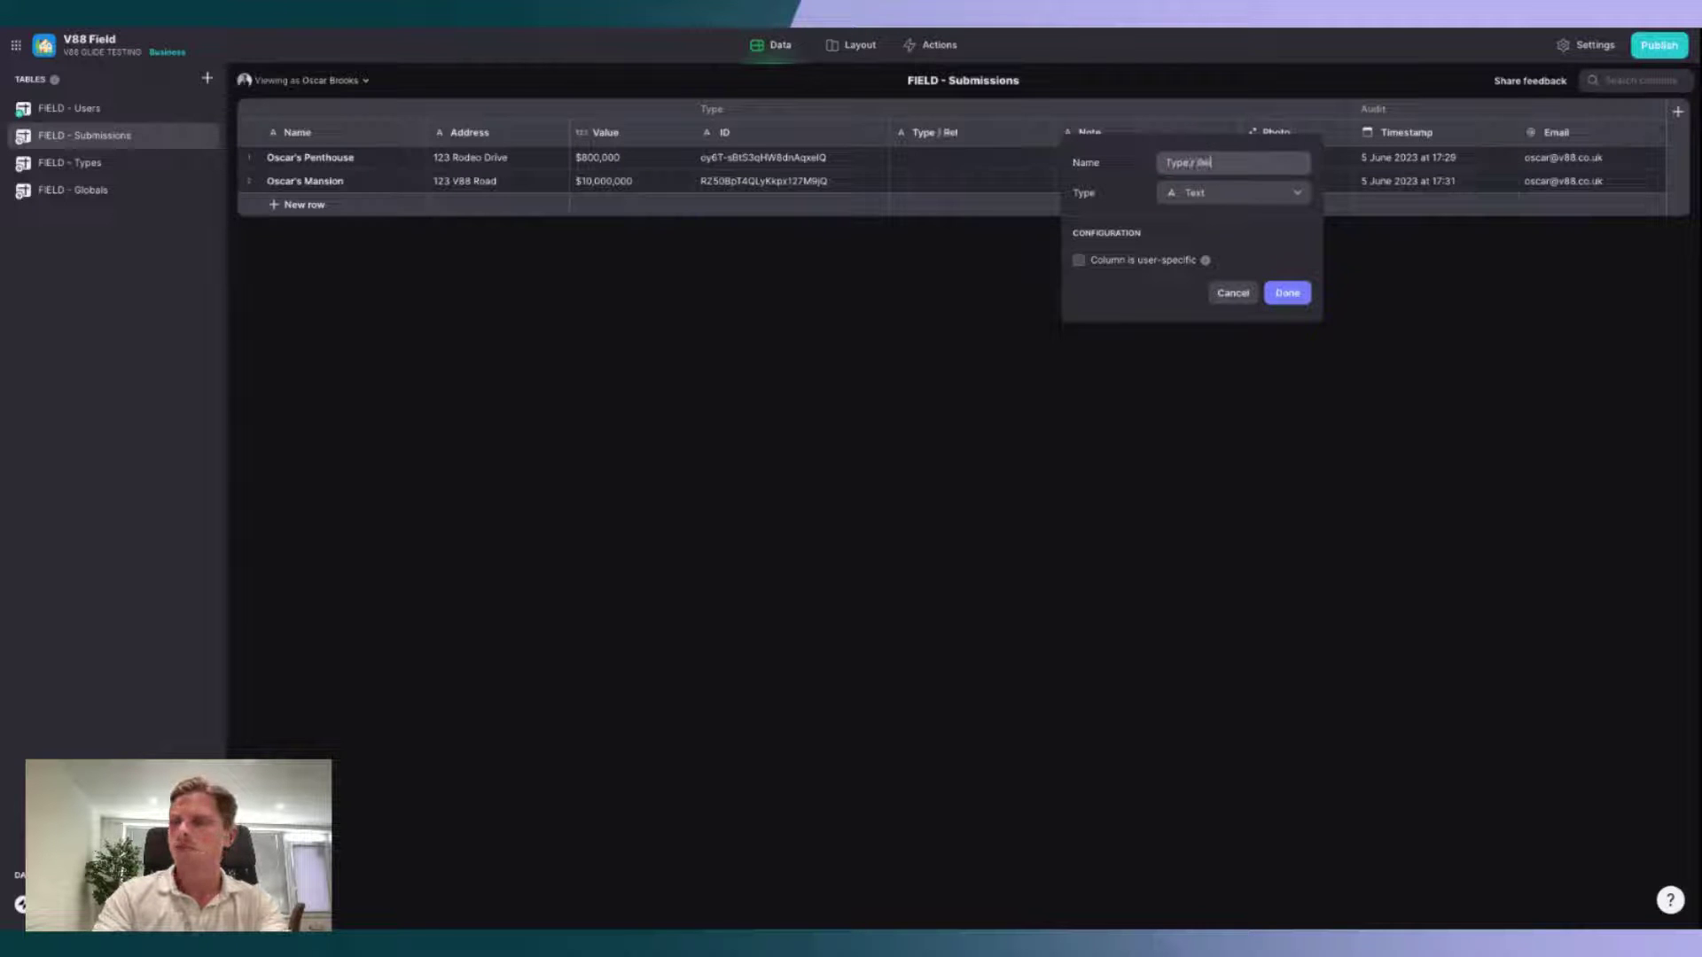
pyautogui.write('ation')
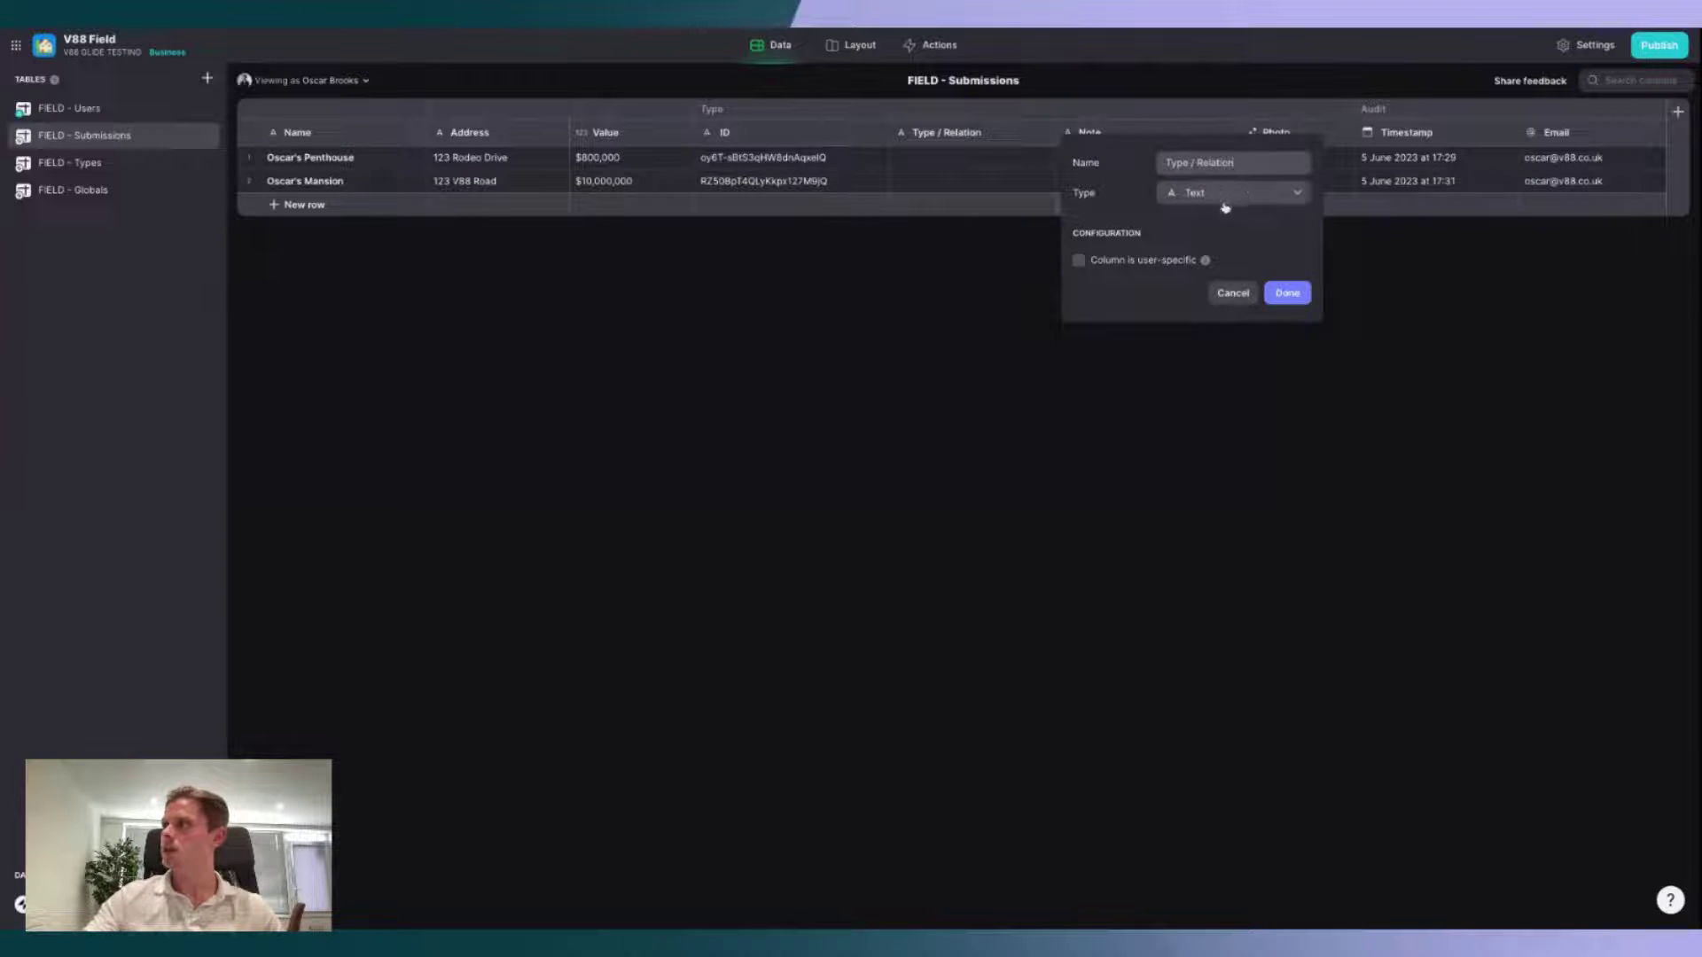
# Step: Make it a Relation matching Type ID to Row ID in FIELD - Types
pyautogui.click(1234, 193)
pyautogui.click(1220, 531)
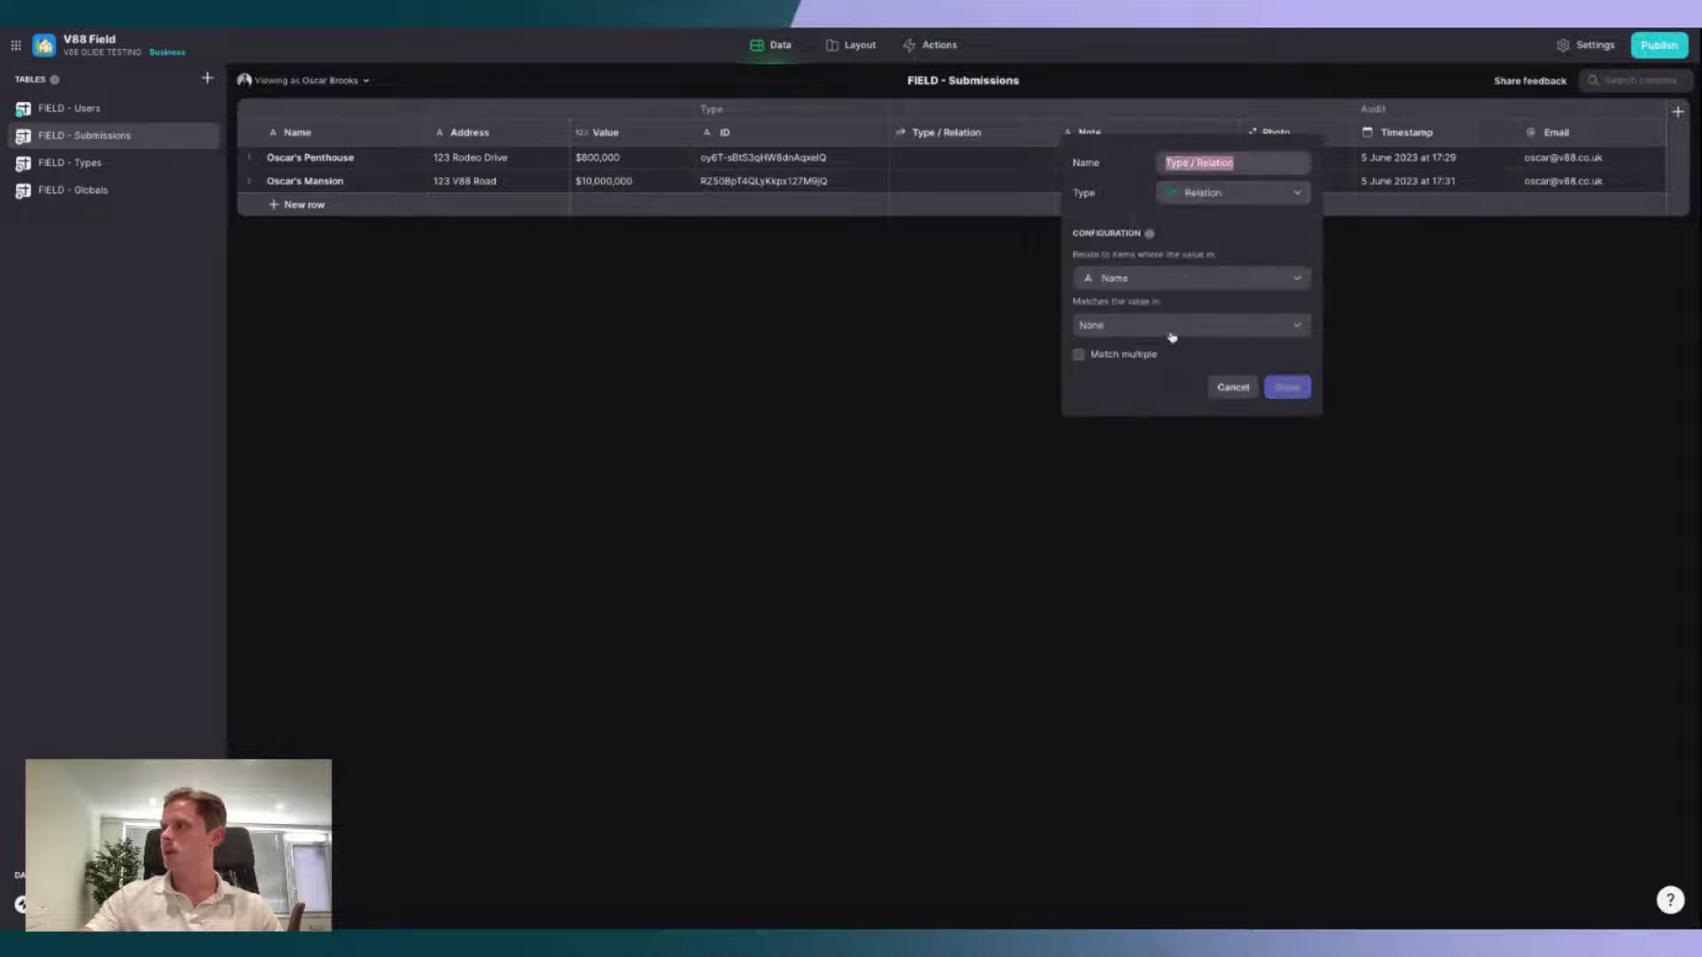
pyautogui.click(1174, 277)
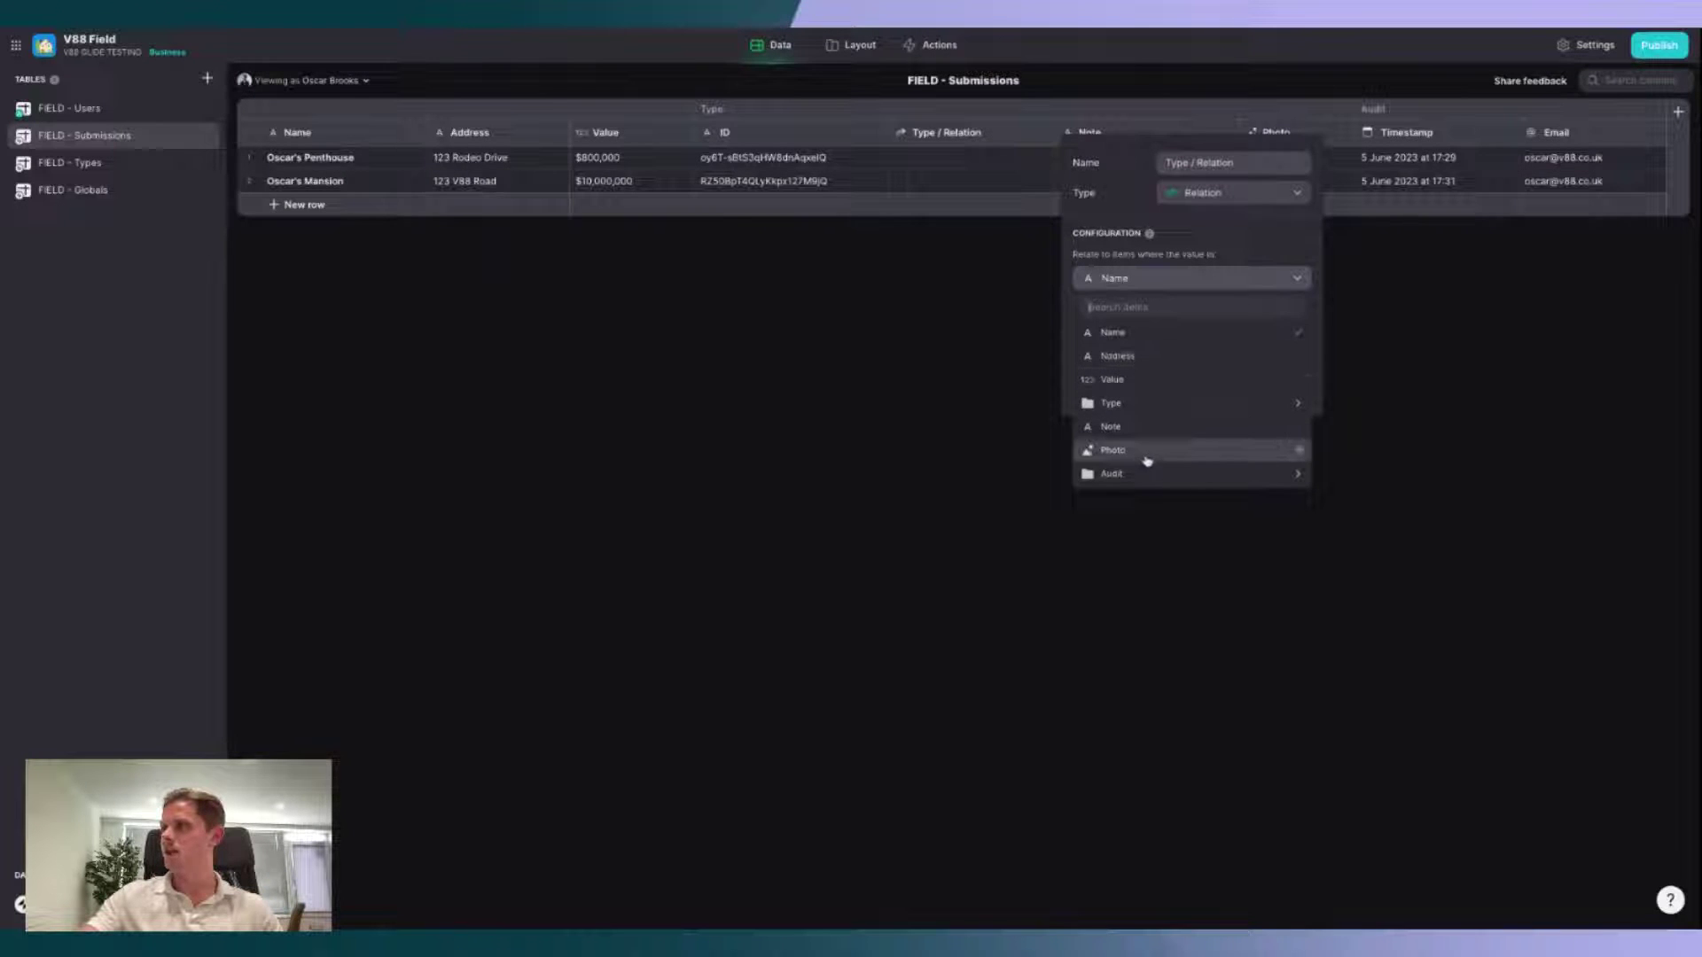
pyautogui.moveTo(1150, 404)
pyautogui.click(1391, 405)
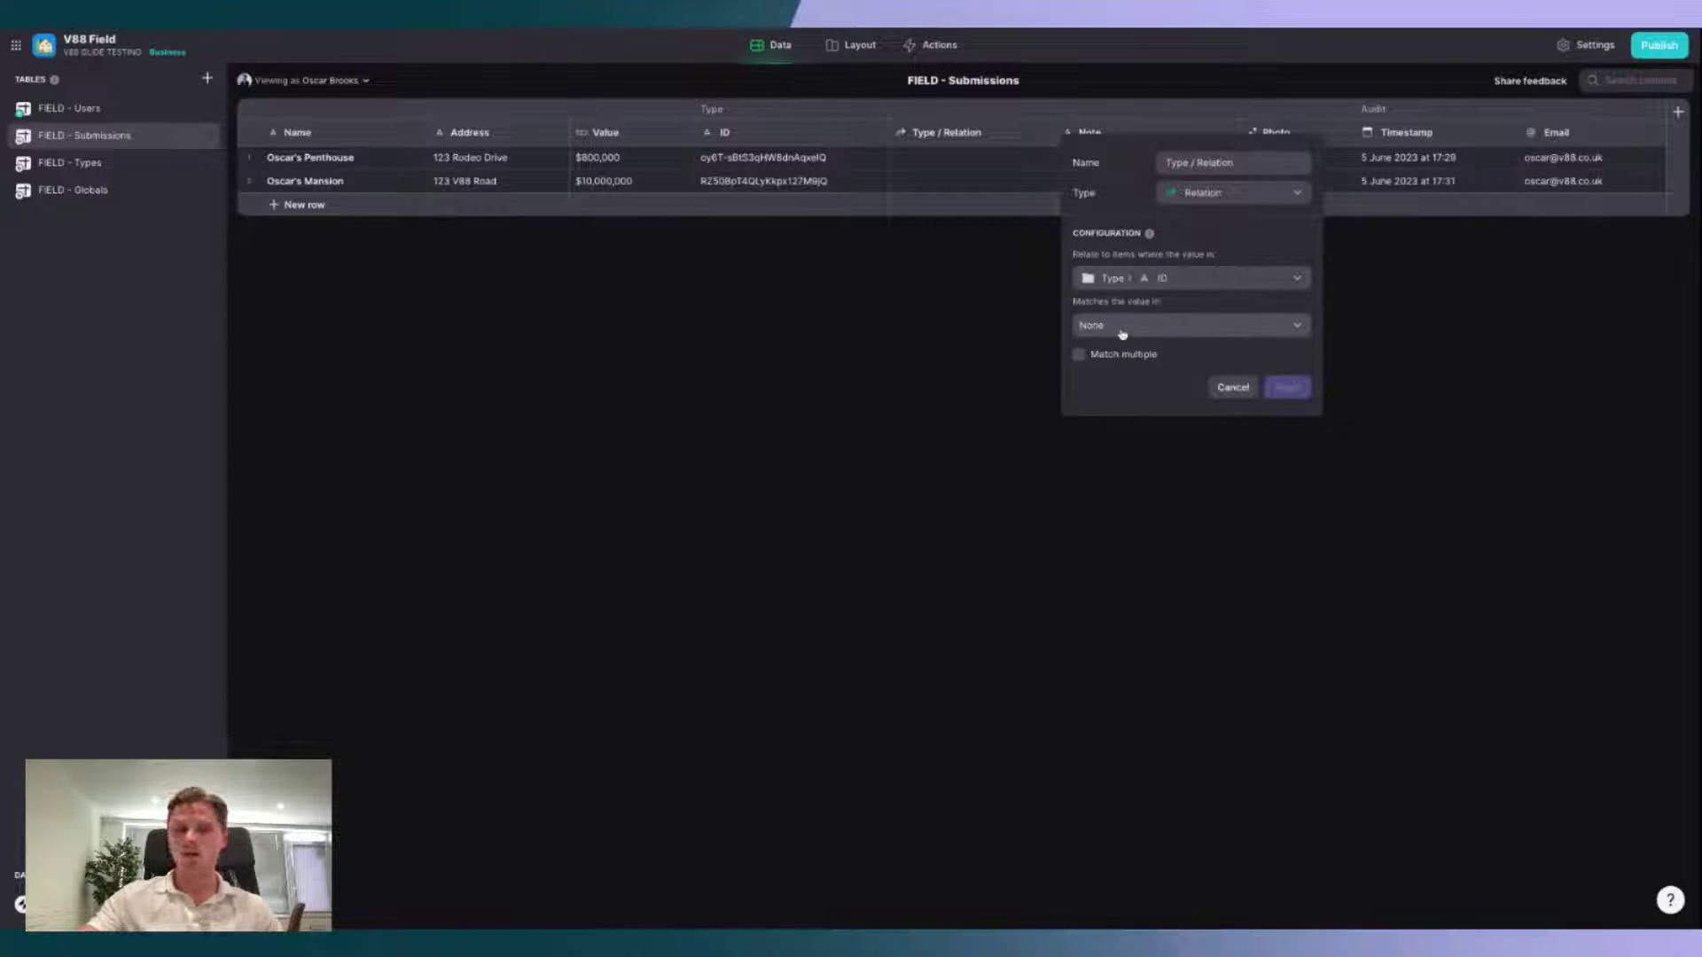
pyautogui.click(1123, 334)
pyautogui.moveTo(1150, 427)
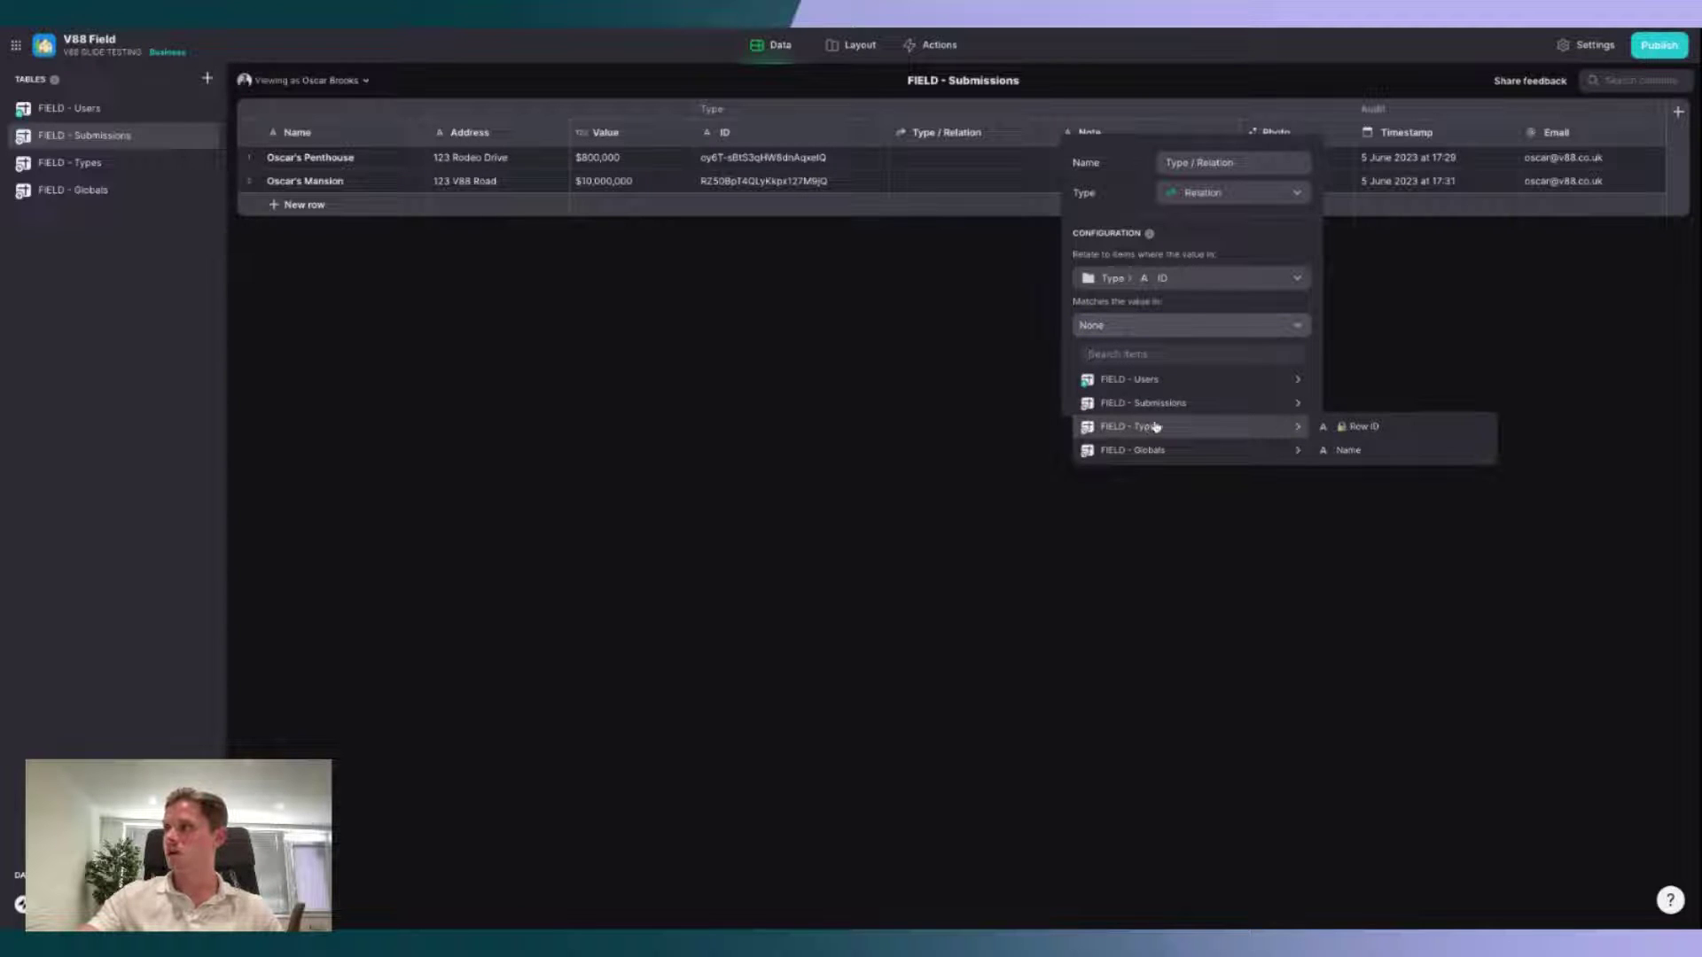
pyautogui.click(1396, 426)
pyautogui.click(1290, 387)
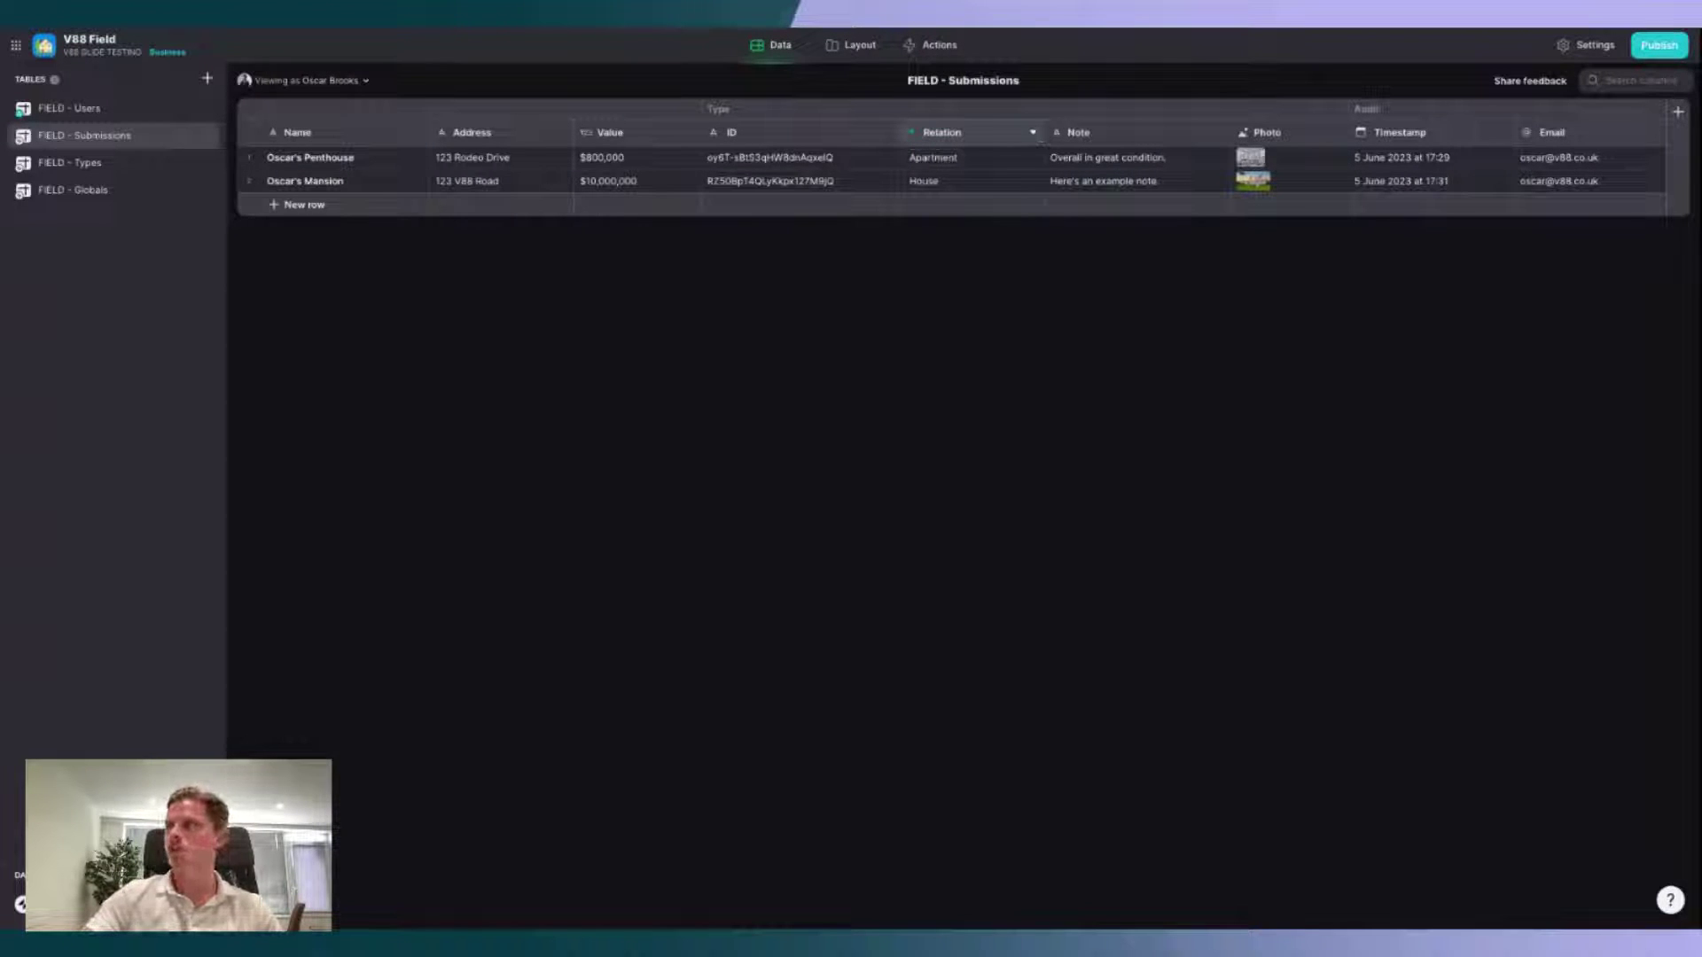
# Step: Add a 'Type / Name' Lookup column right of Relation, looking up Name via Type / Relation
pyautogui.click(1035, 134)
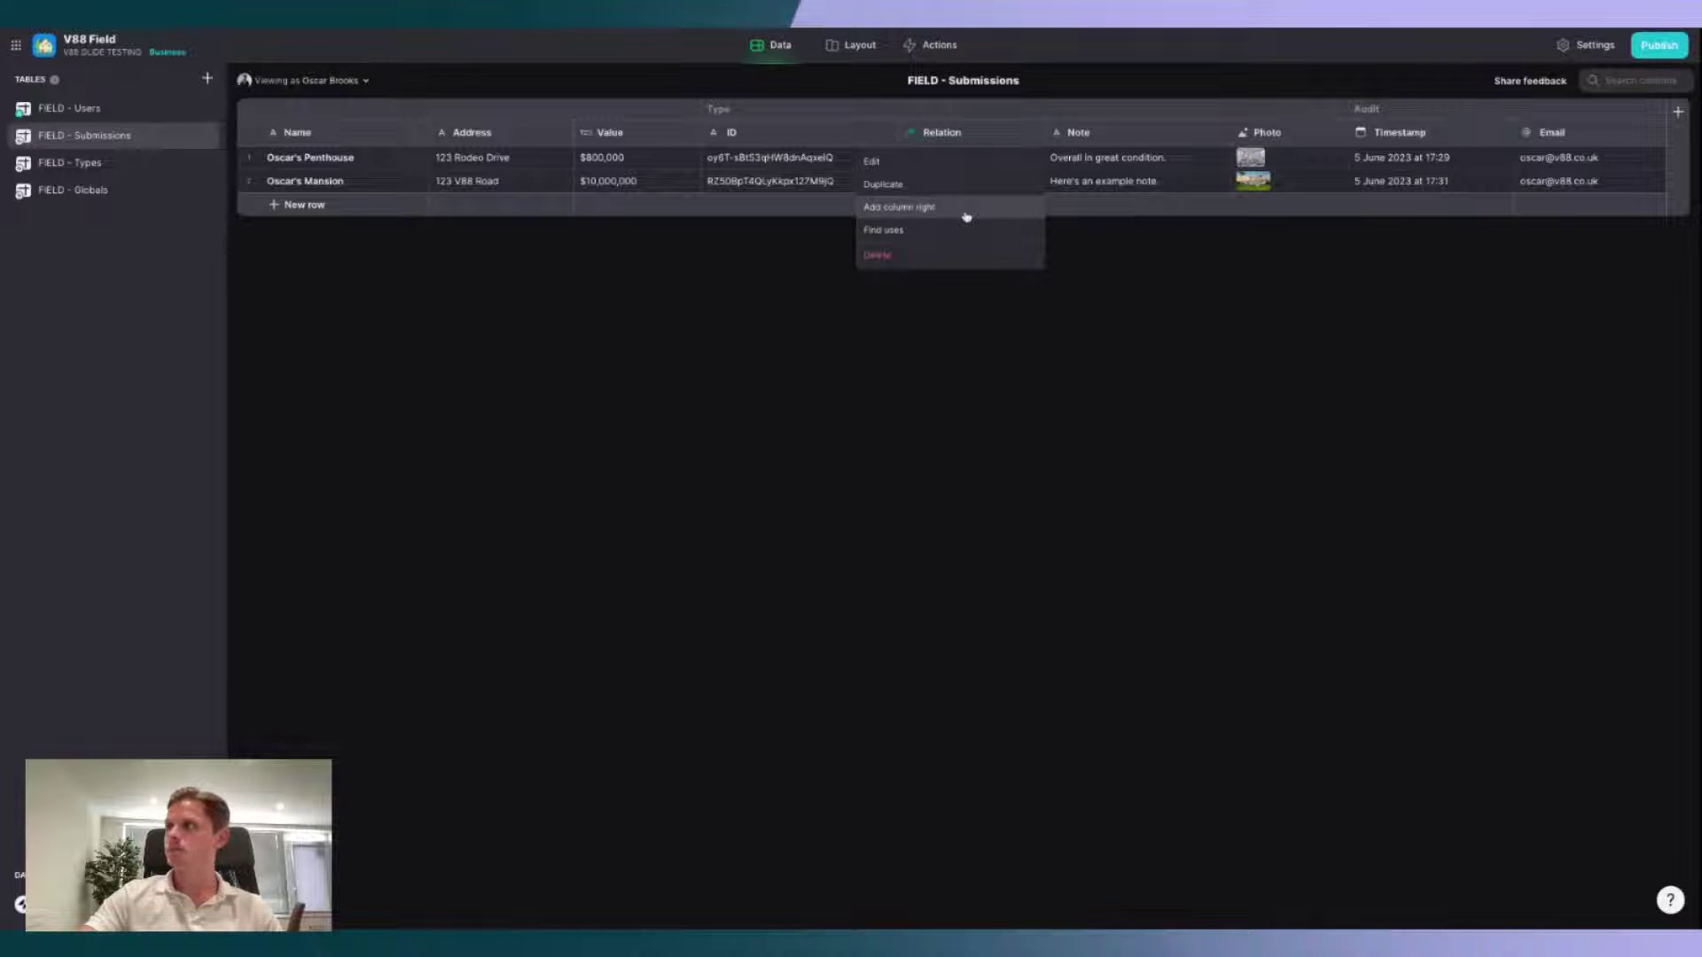
pyautogui.click(965, 211)
pyautogui.write('Ty')
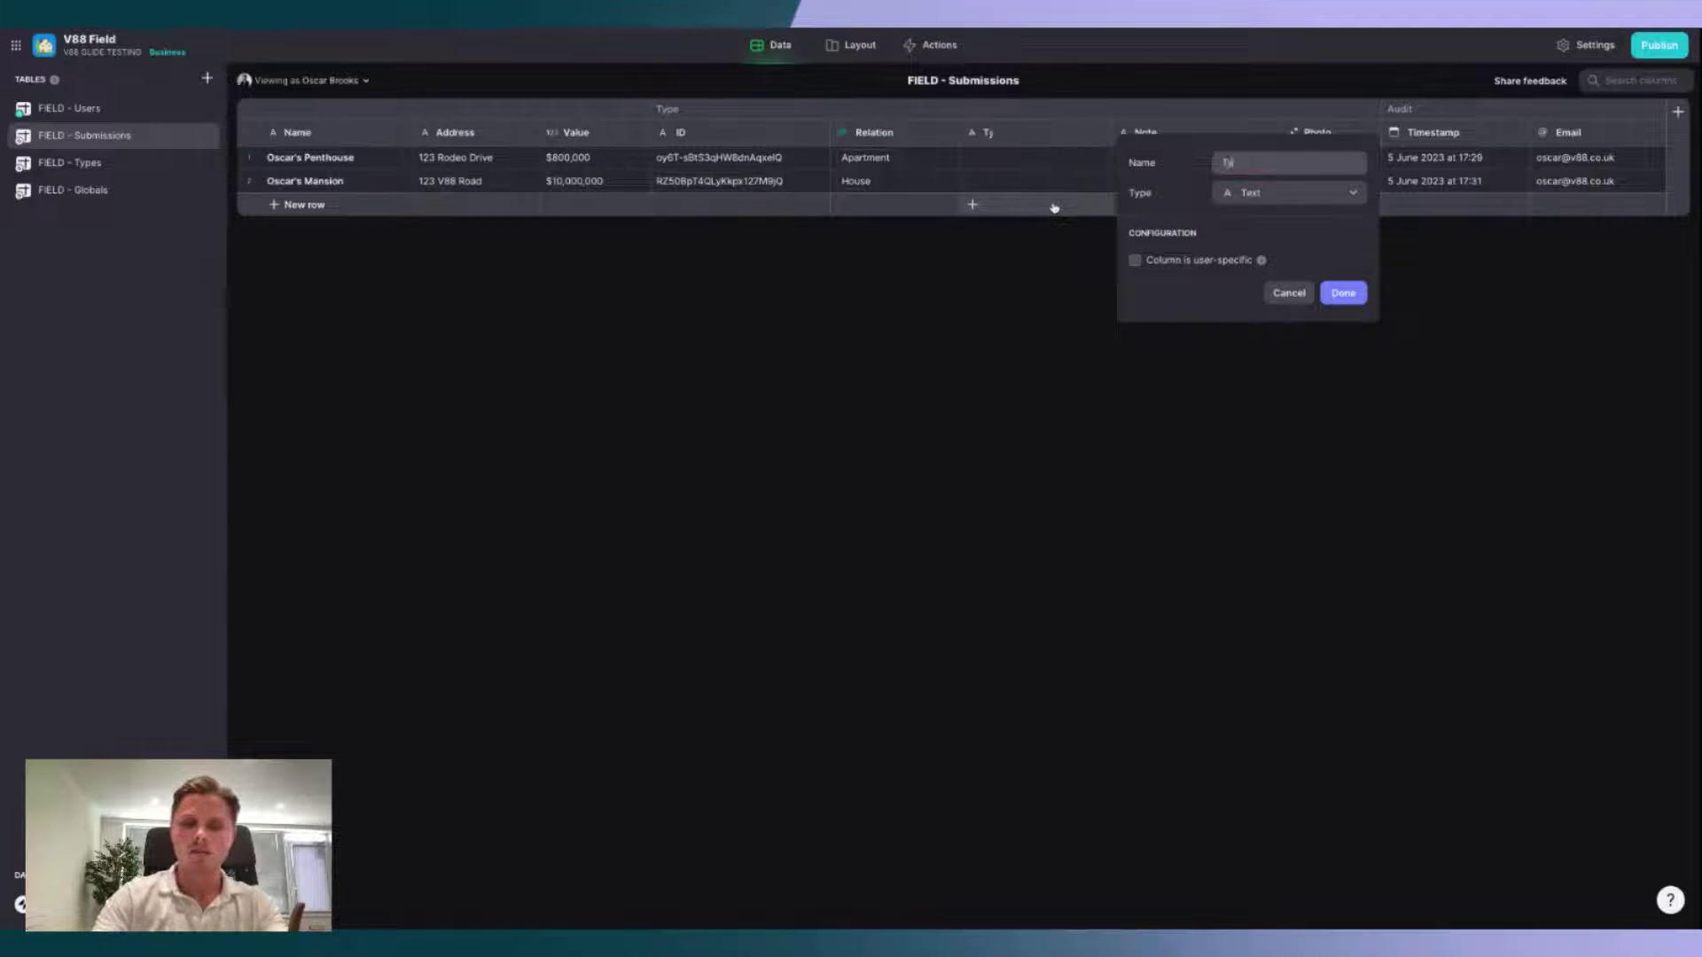
pyautogui.write('pe /')
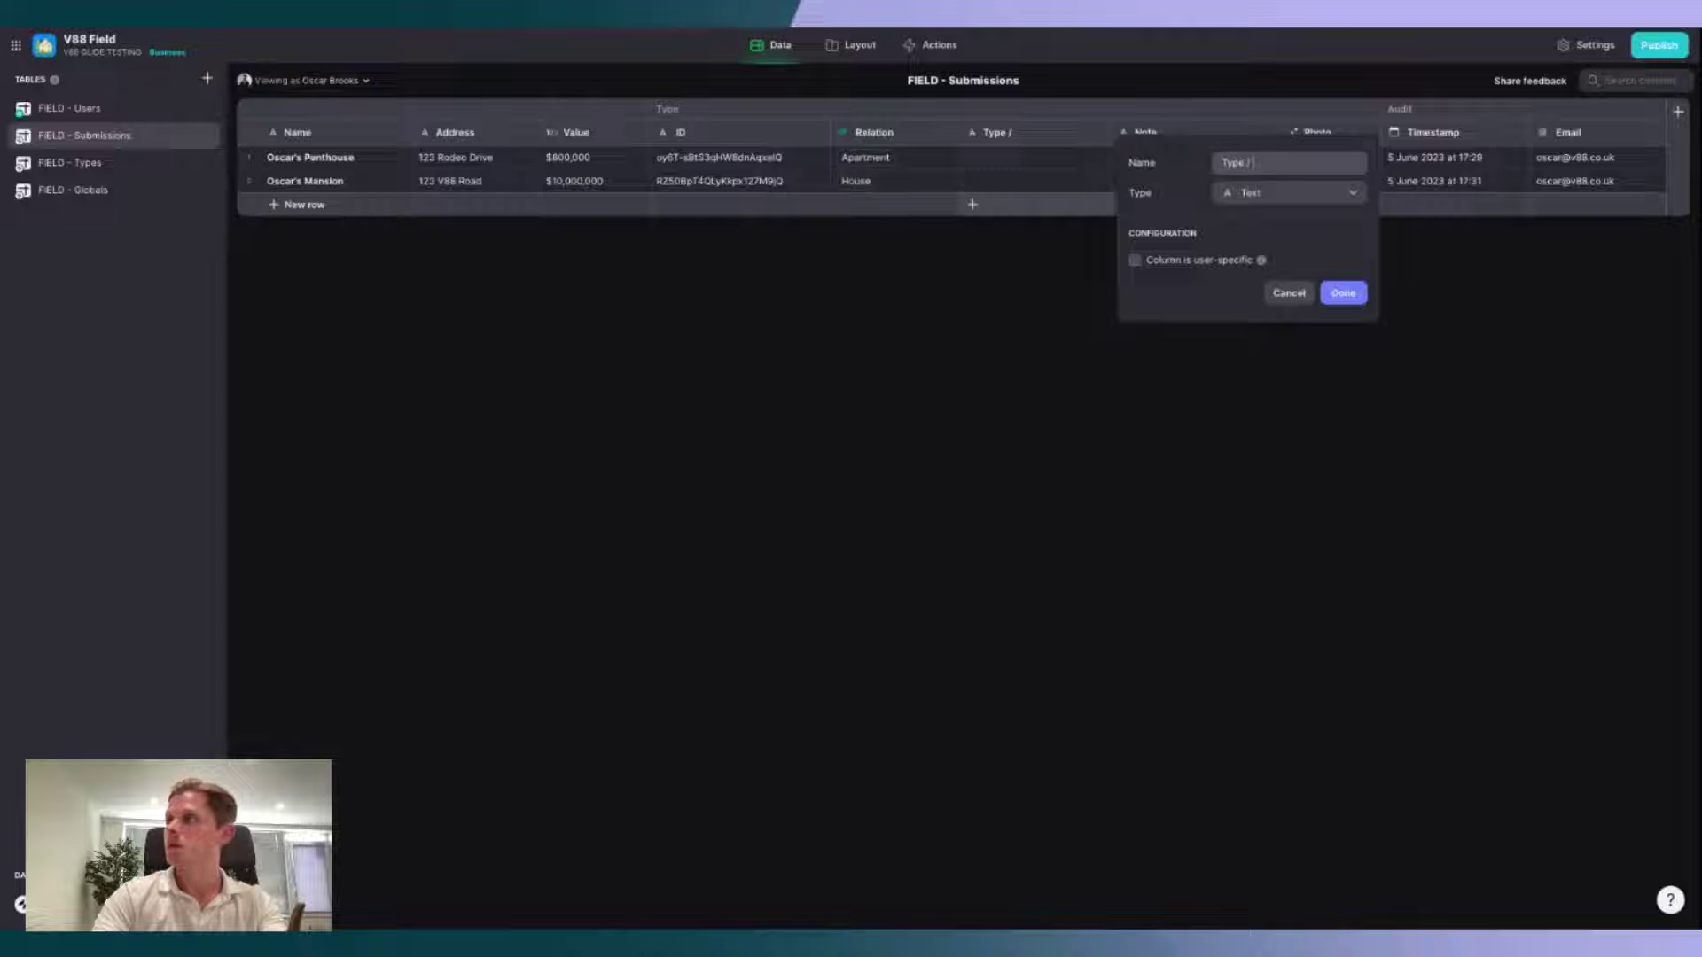
pyautogui.write(' Name')
pyautogui.click(1327, 195)
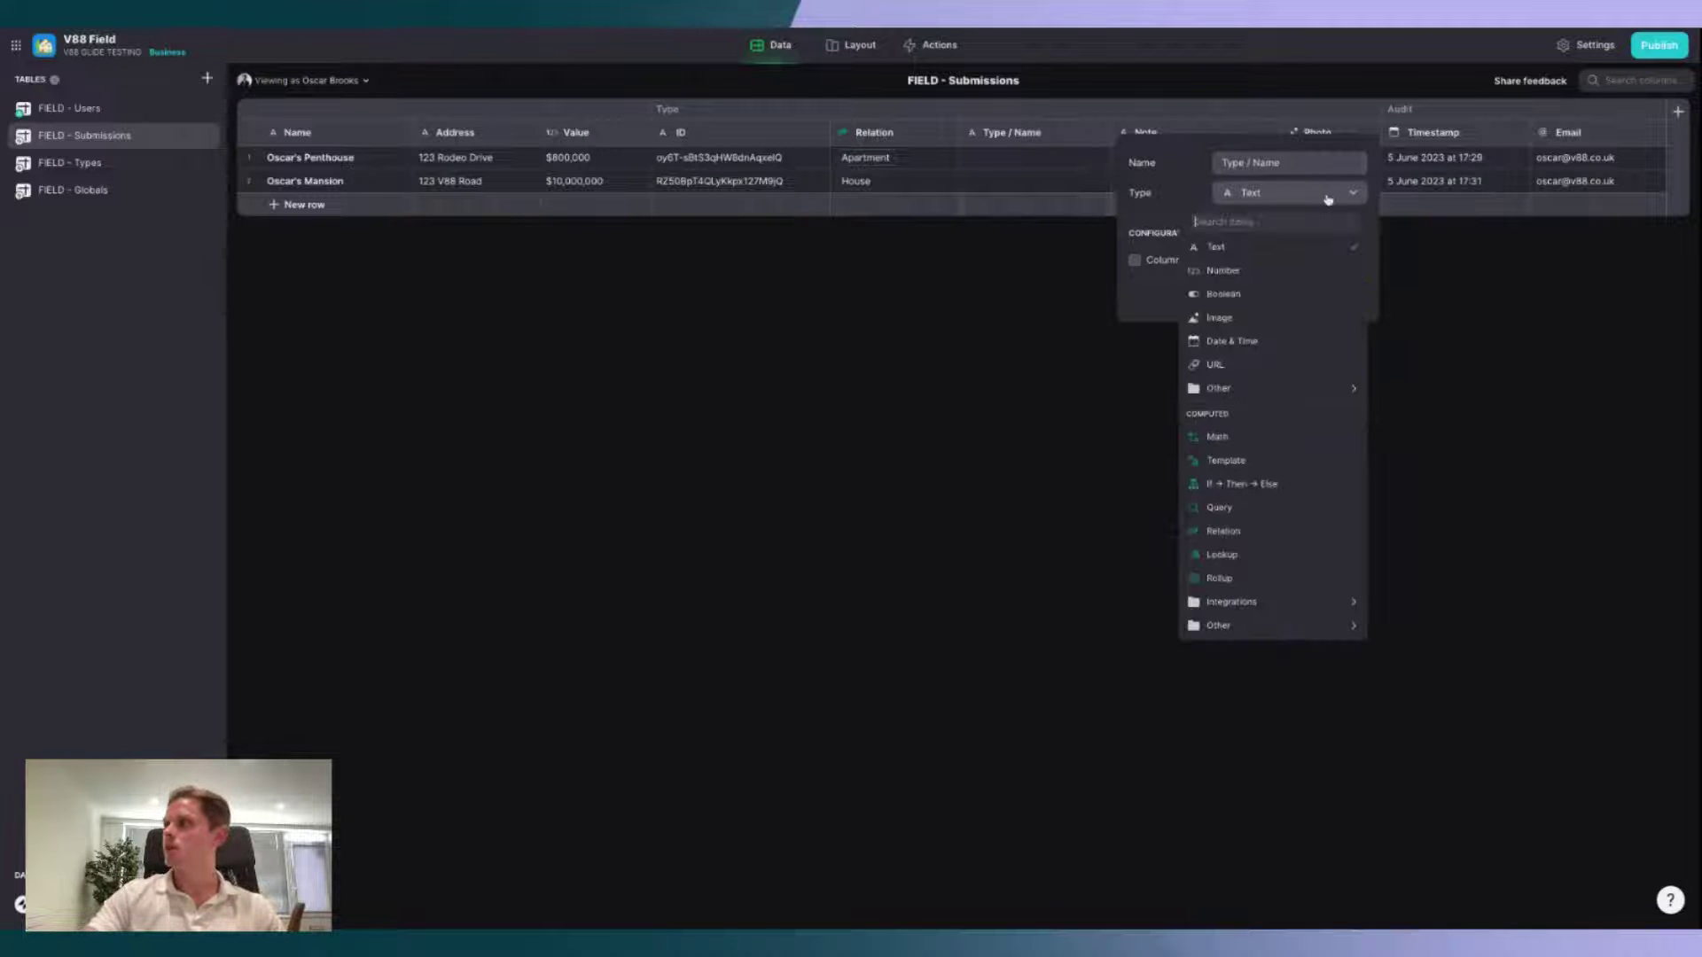
pyautogui.click(1247, 555)
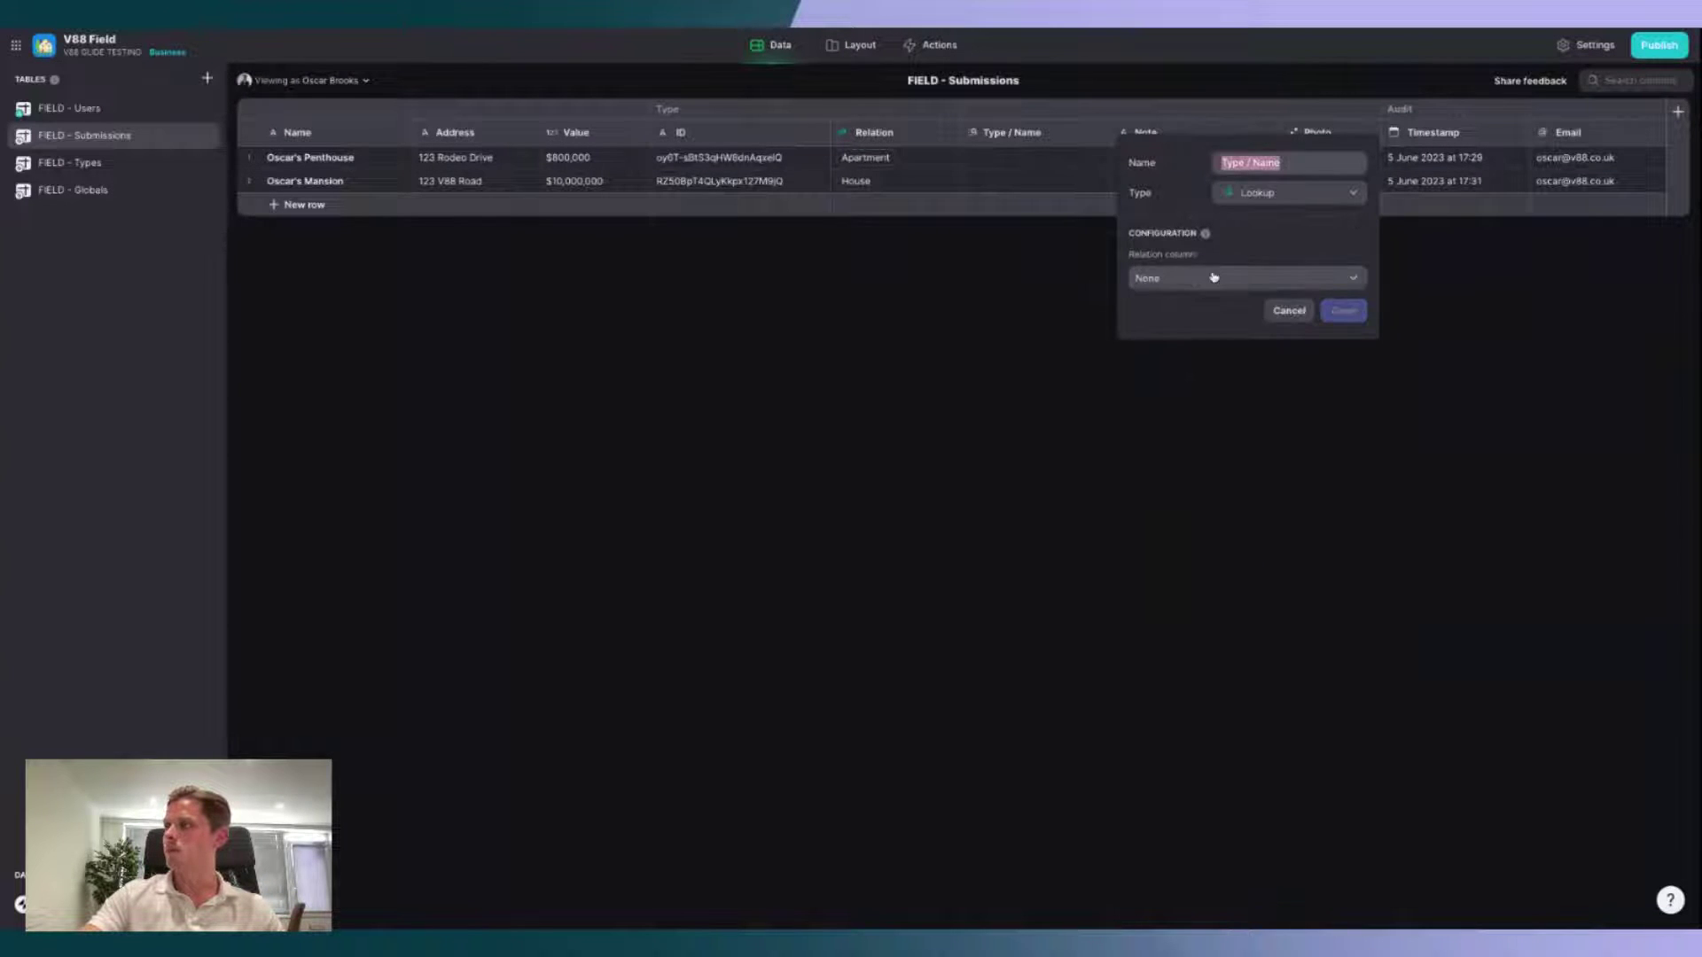
pyautogui.click(1212, 278)
pyautogui.moveTo(1217, 390)
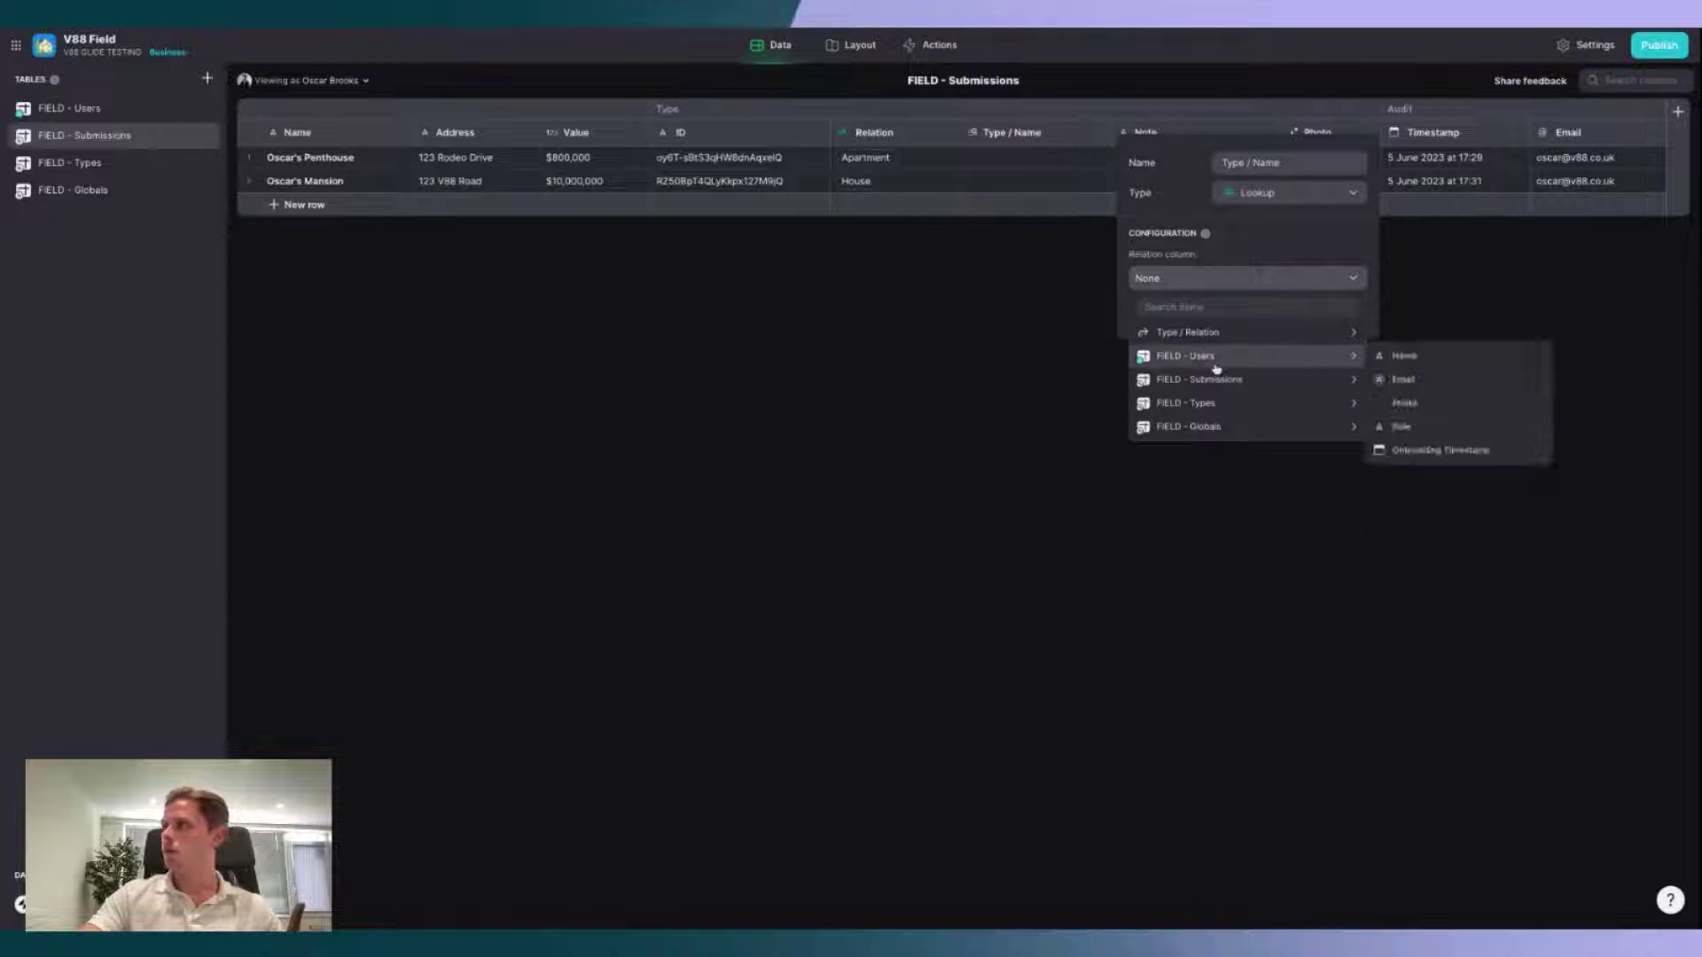
pyautogui.moveTo(1215, 334)
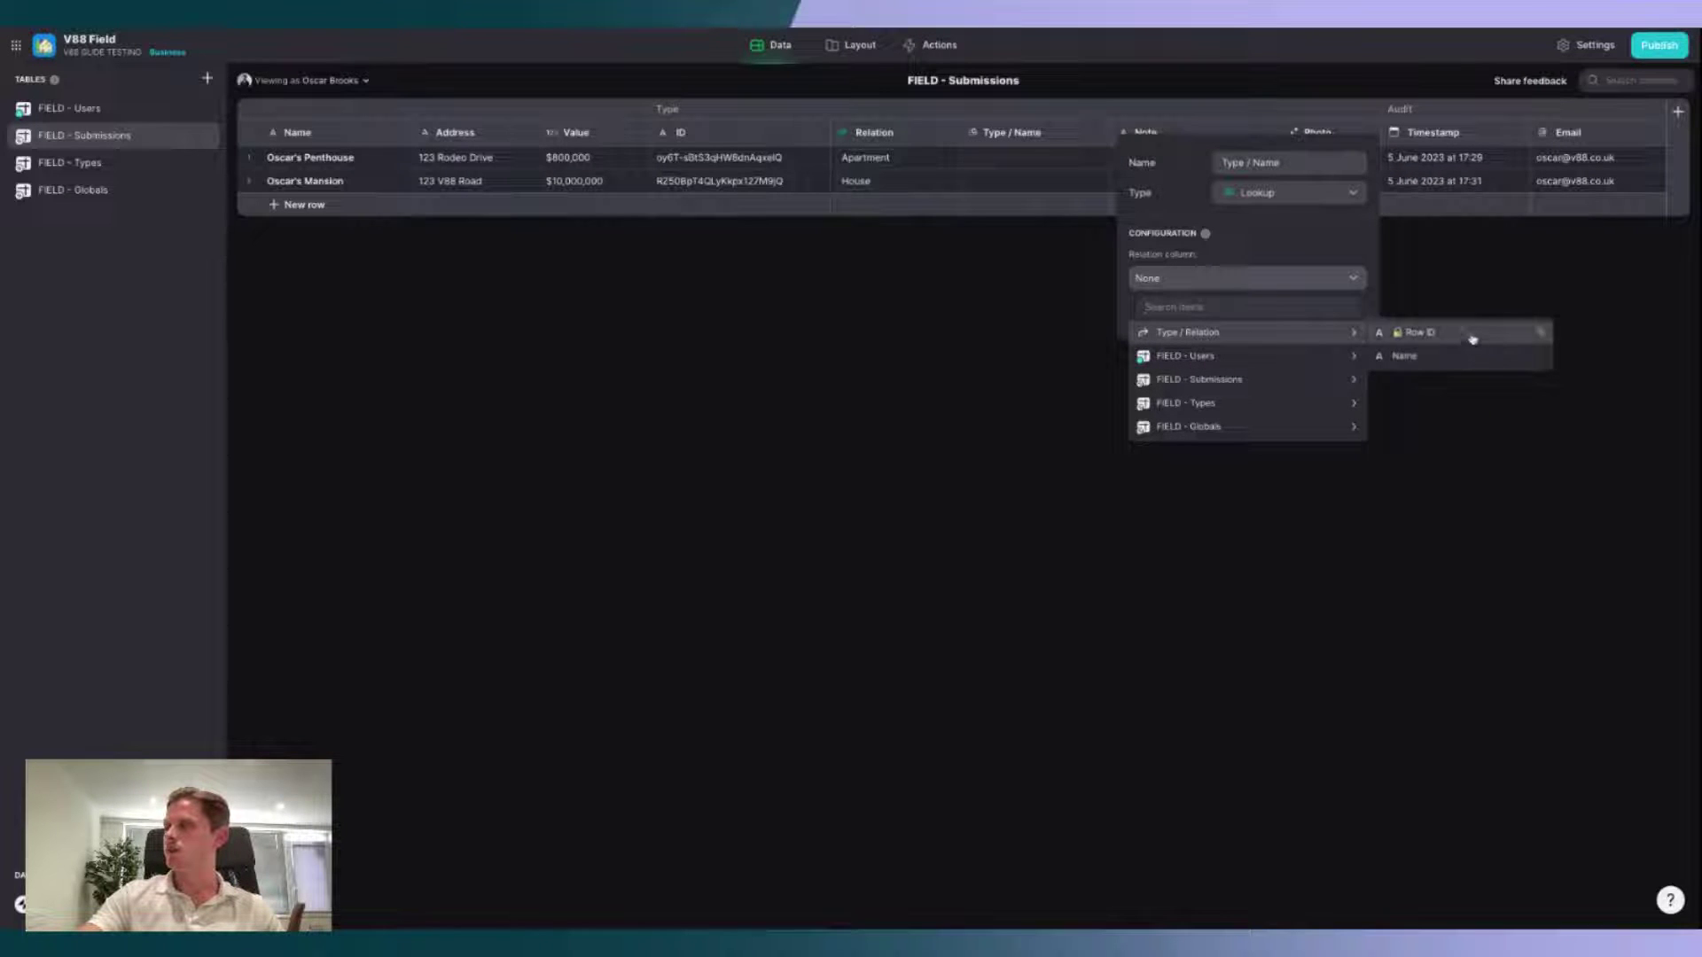
pyautogui.click(1525, 355)
pyautogui.click(1343, 311)
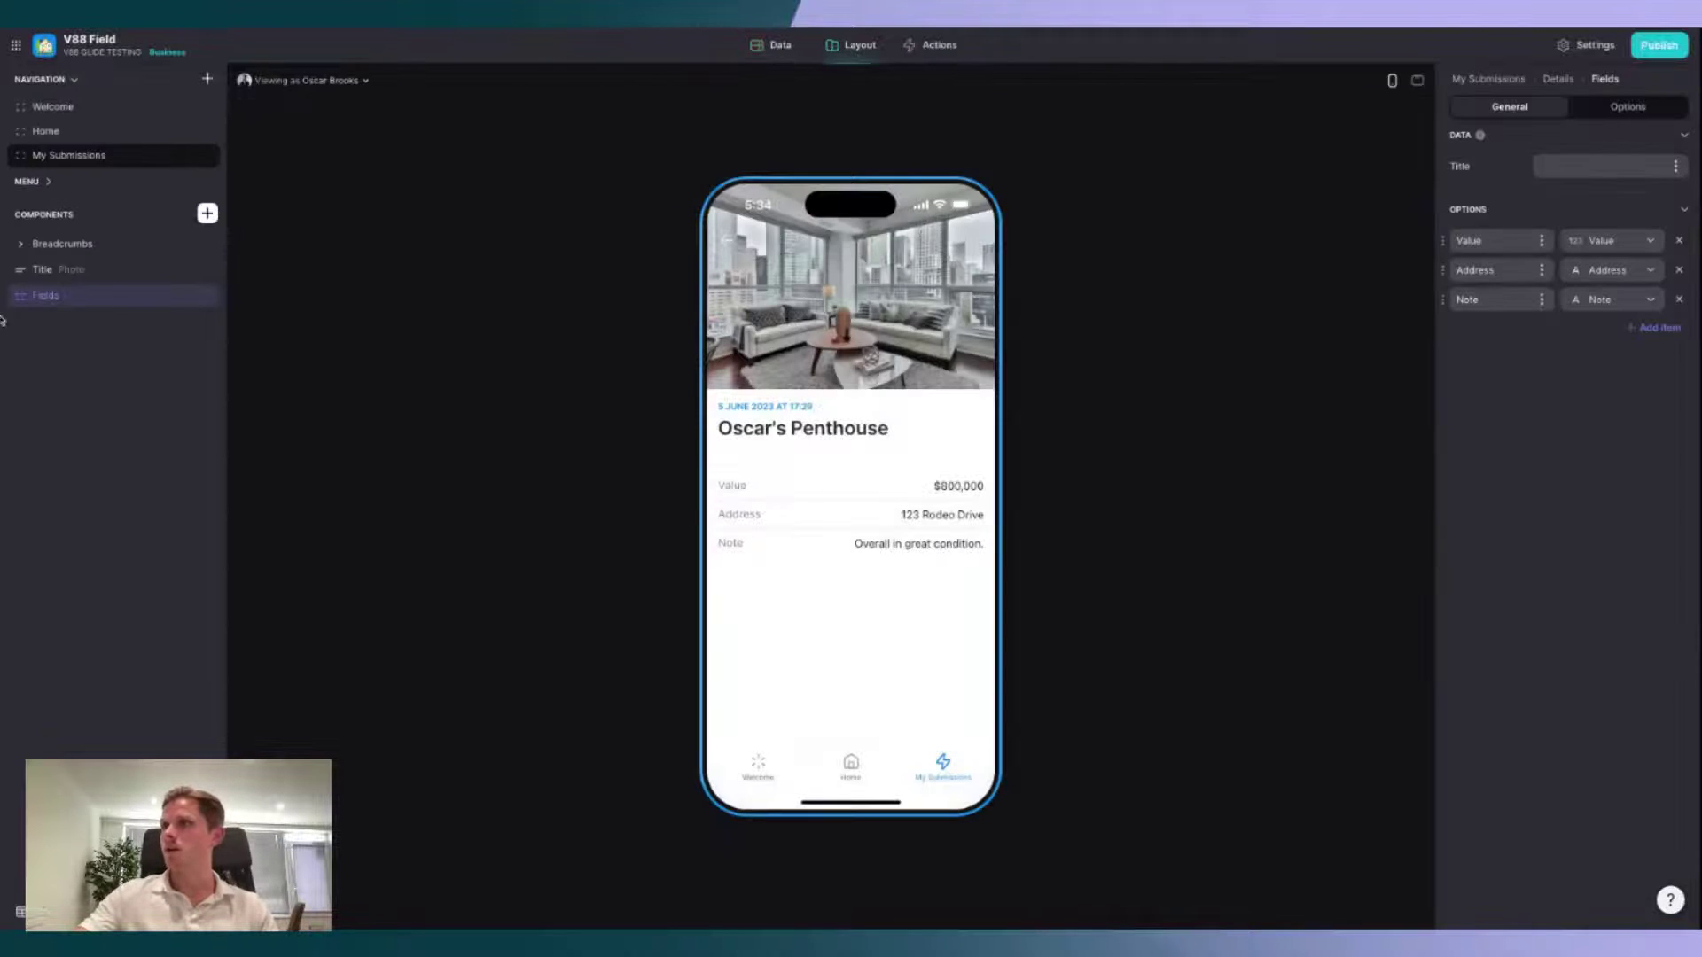
pyautogui.click(1656, 328)
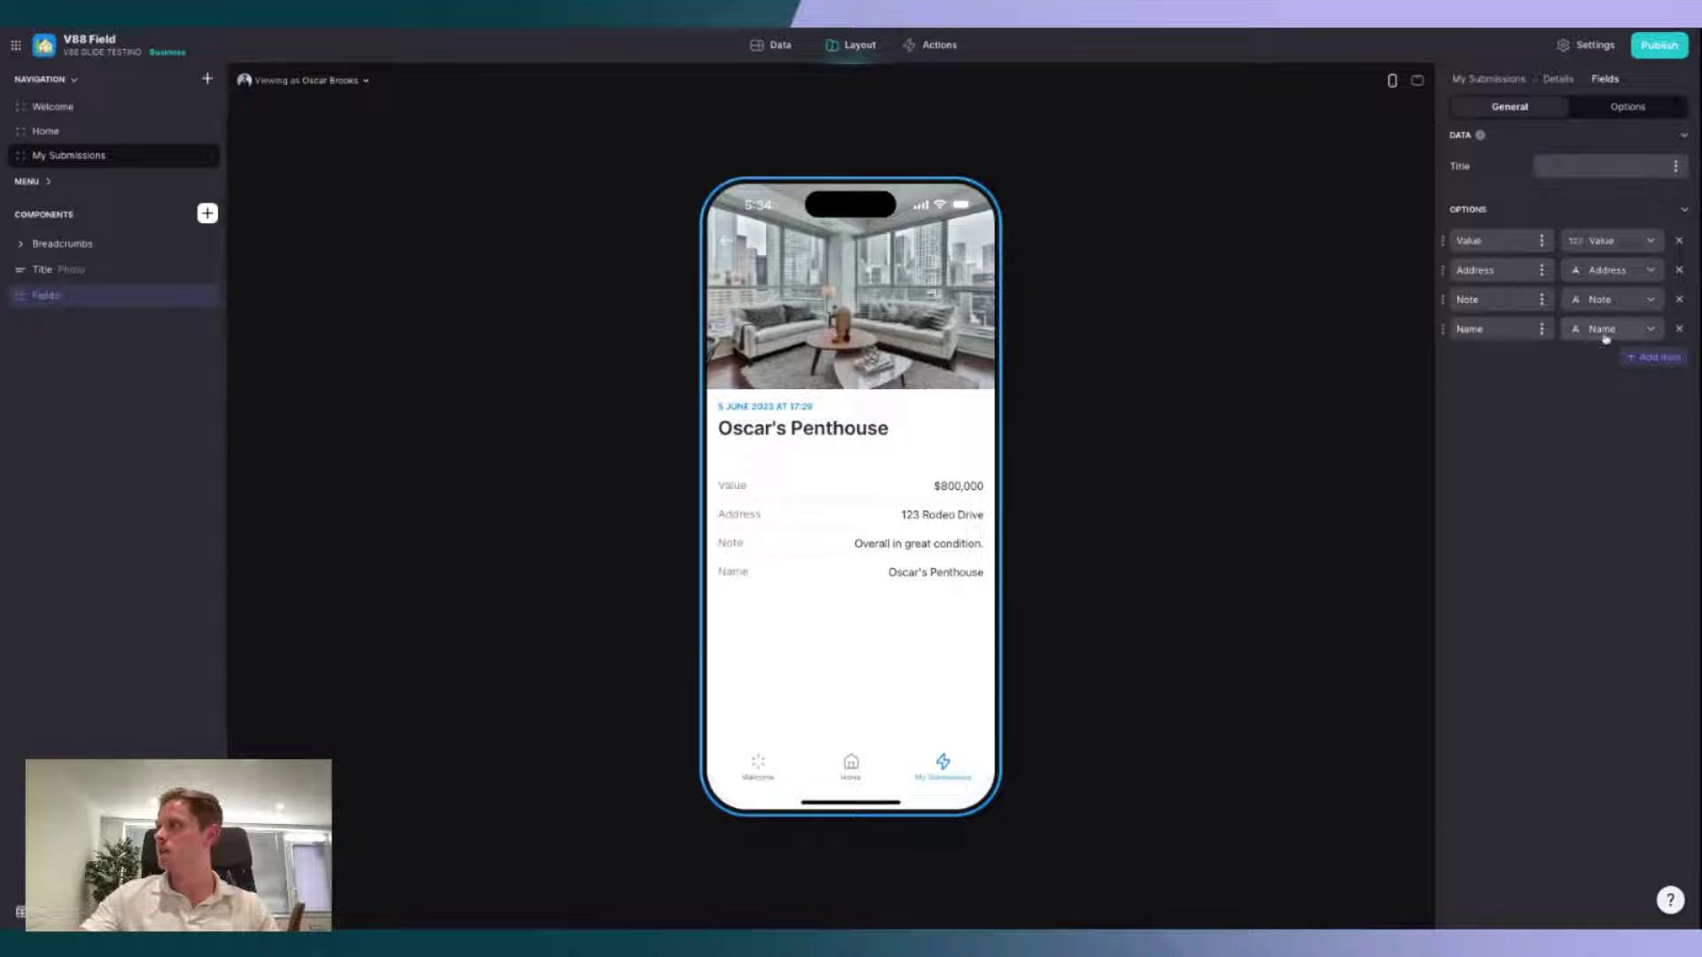
pyautogui.click(1606, 334)
pyautogui.moveTo(1565, 561)
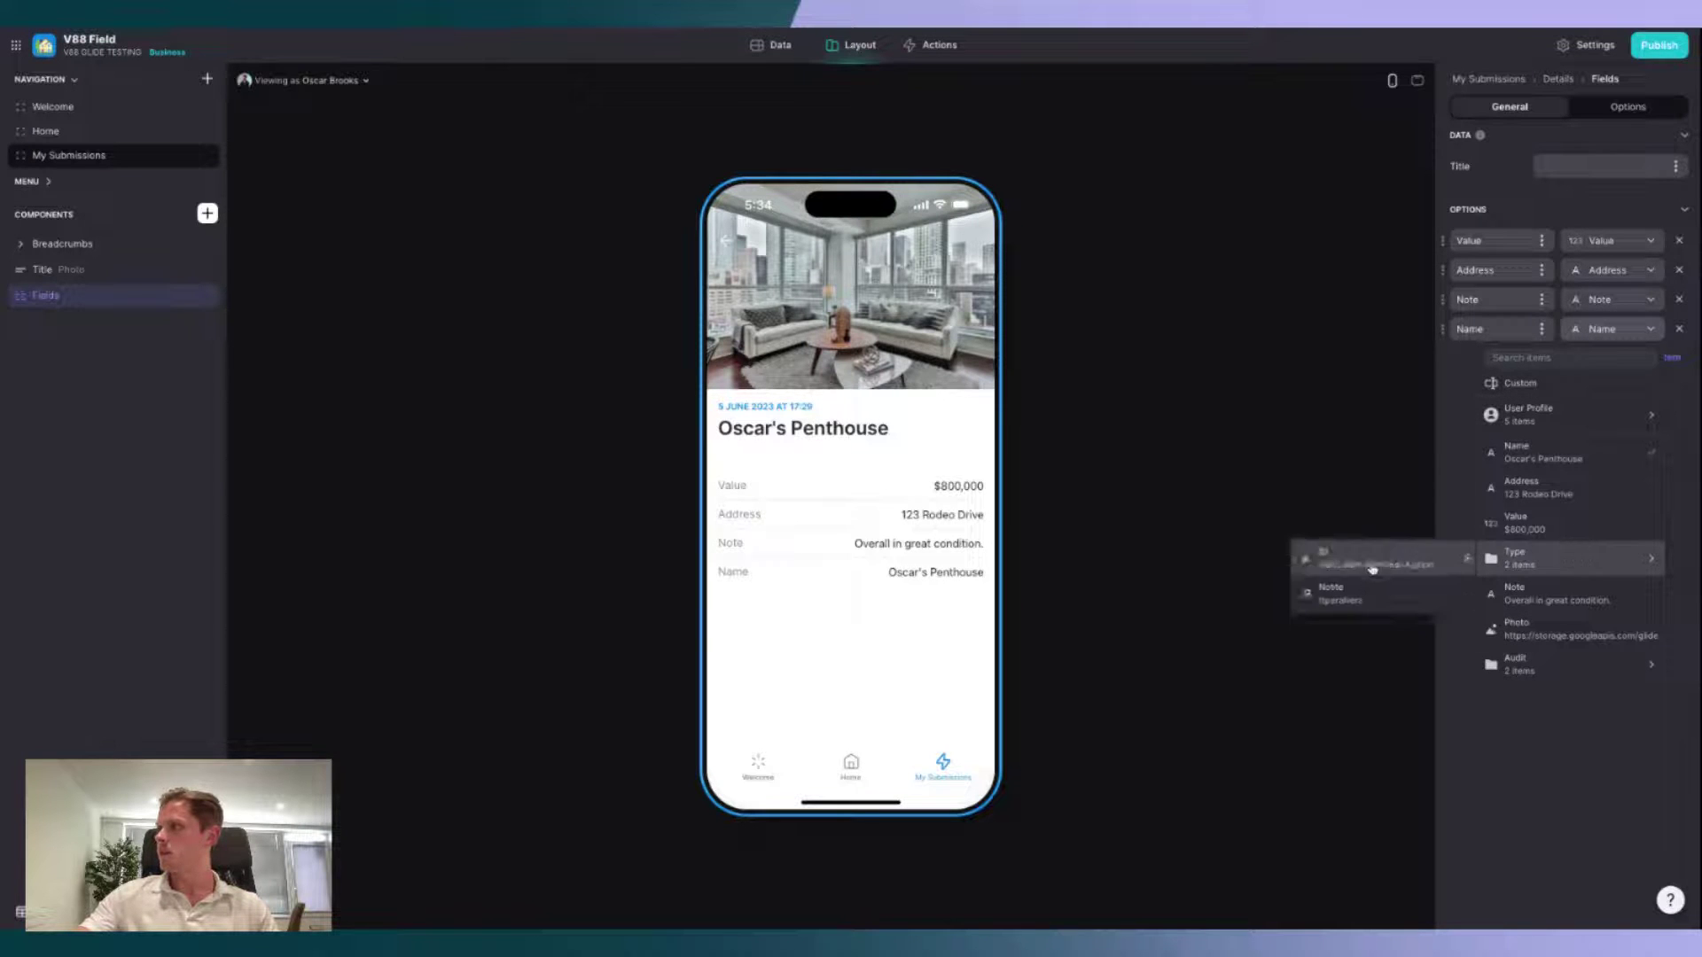
pyautogui.click(1372, 566)
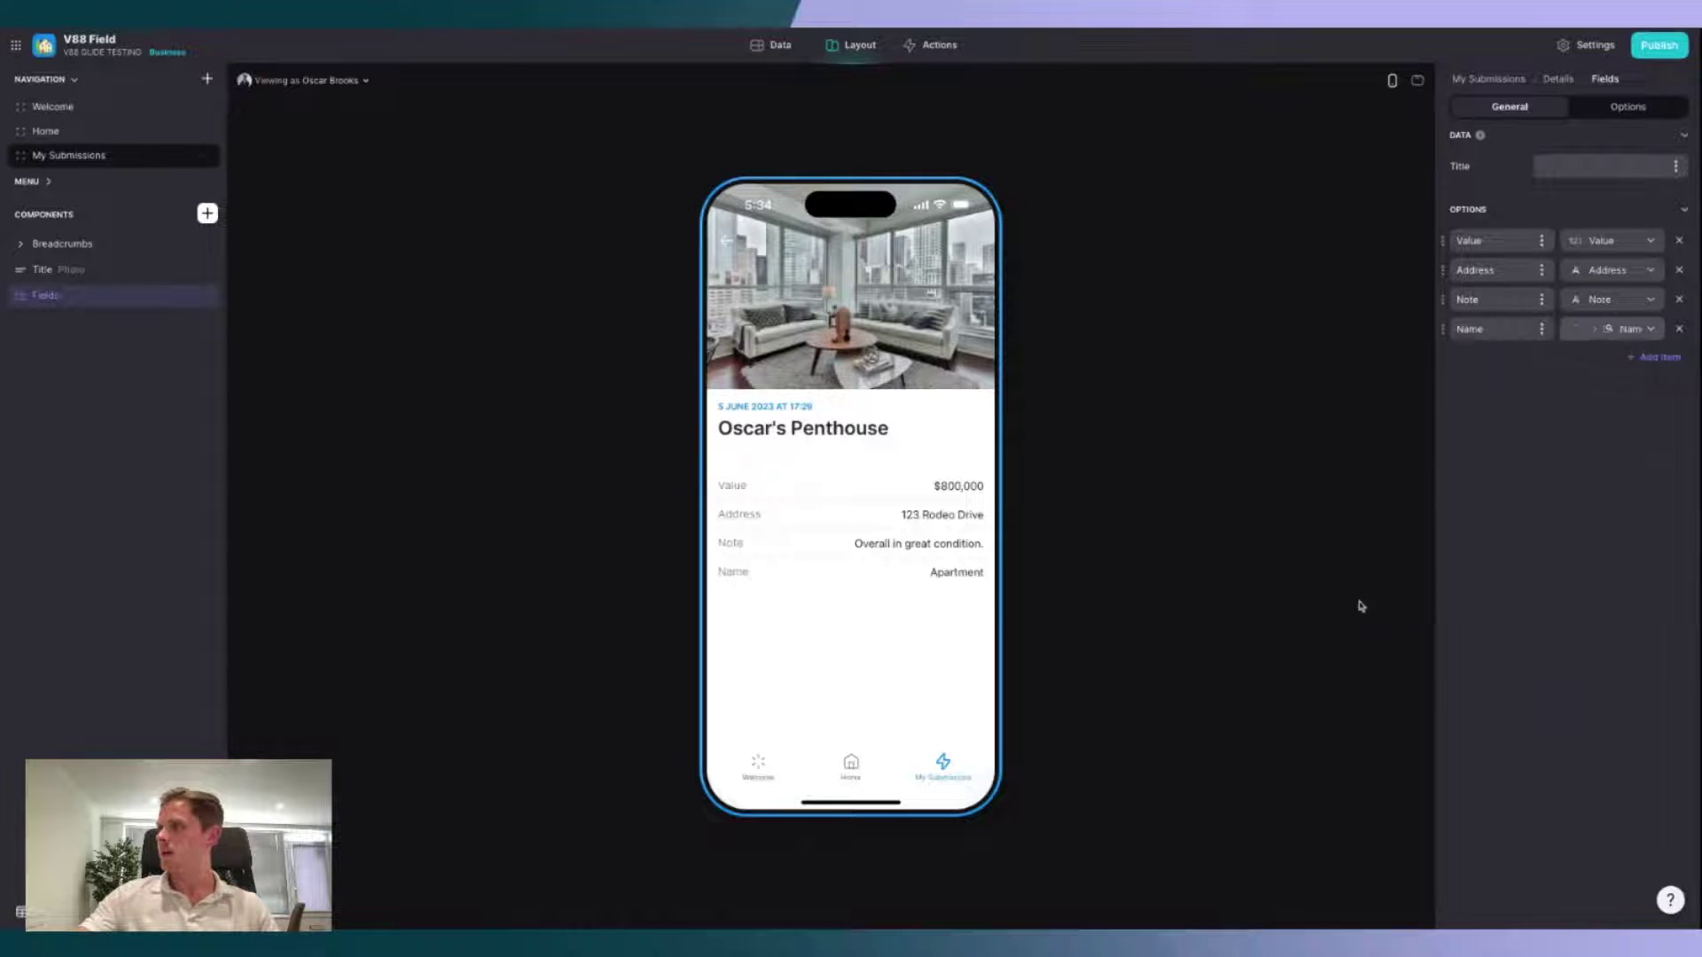
pyautogui.doubleClick(1497, 334)
pyautogui.write('Type')
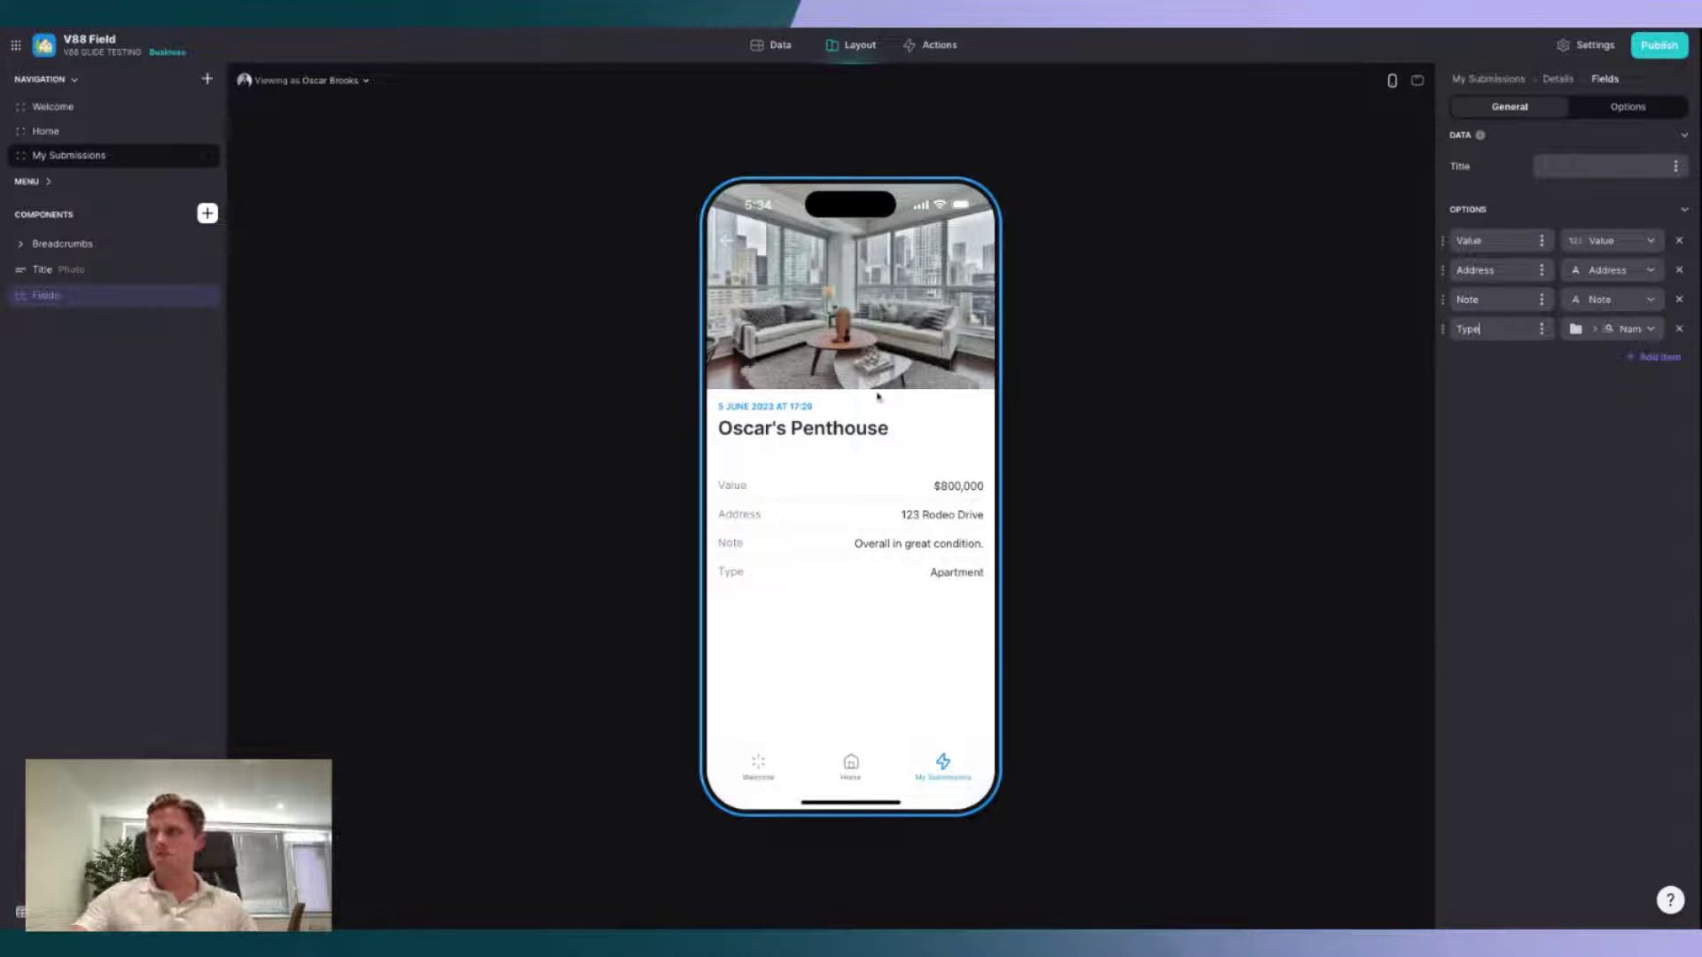
pyautogui.click(729, 240)
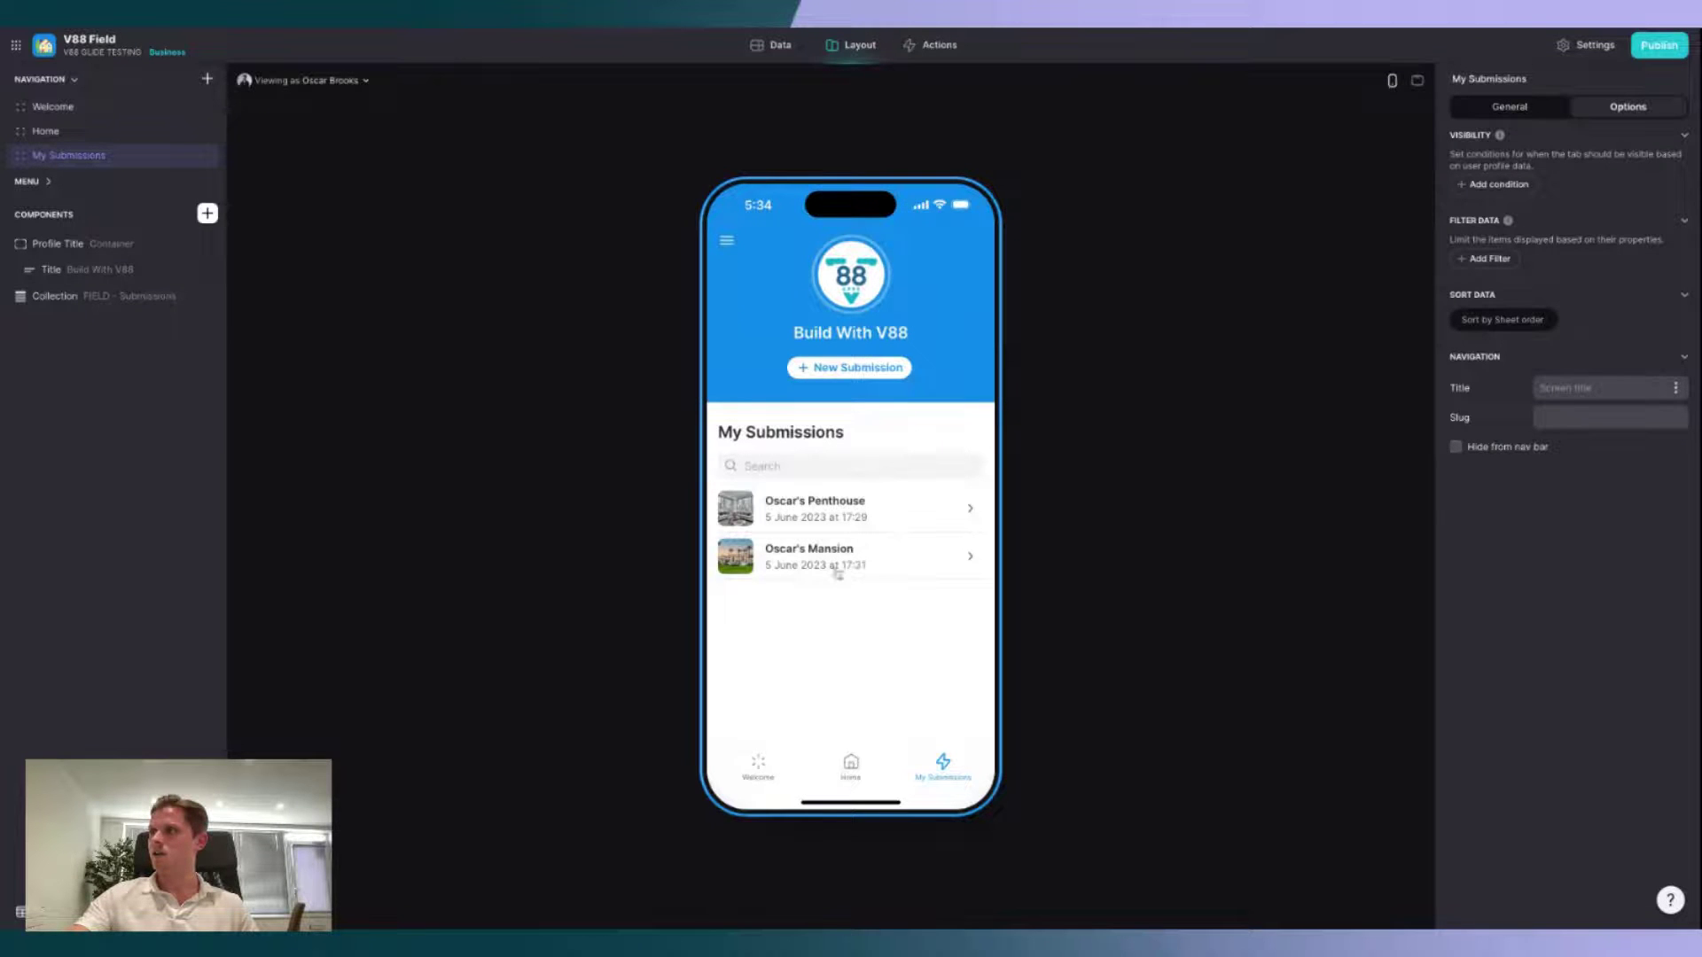
pyautogui.click(837, 570)
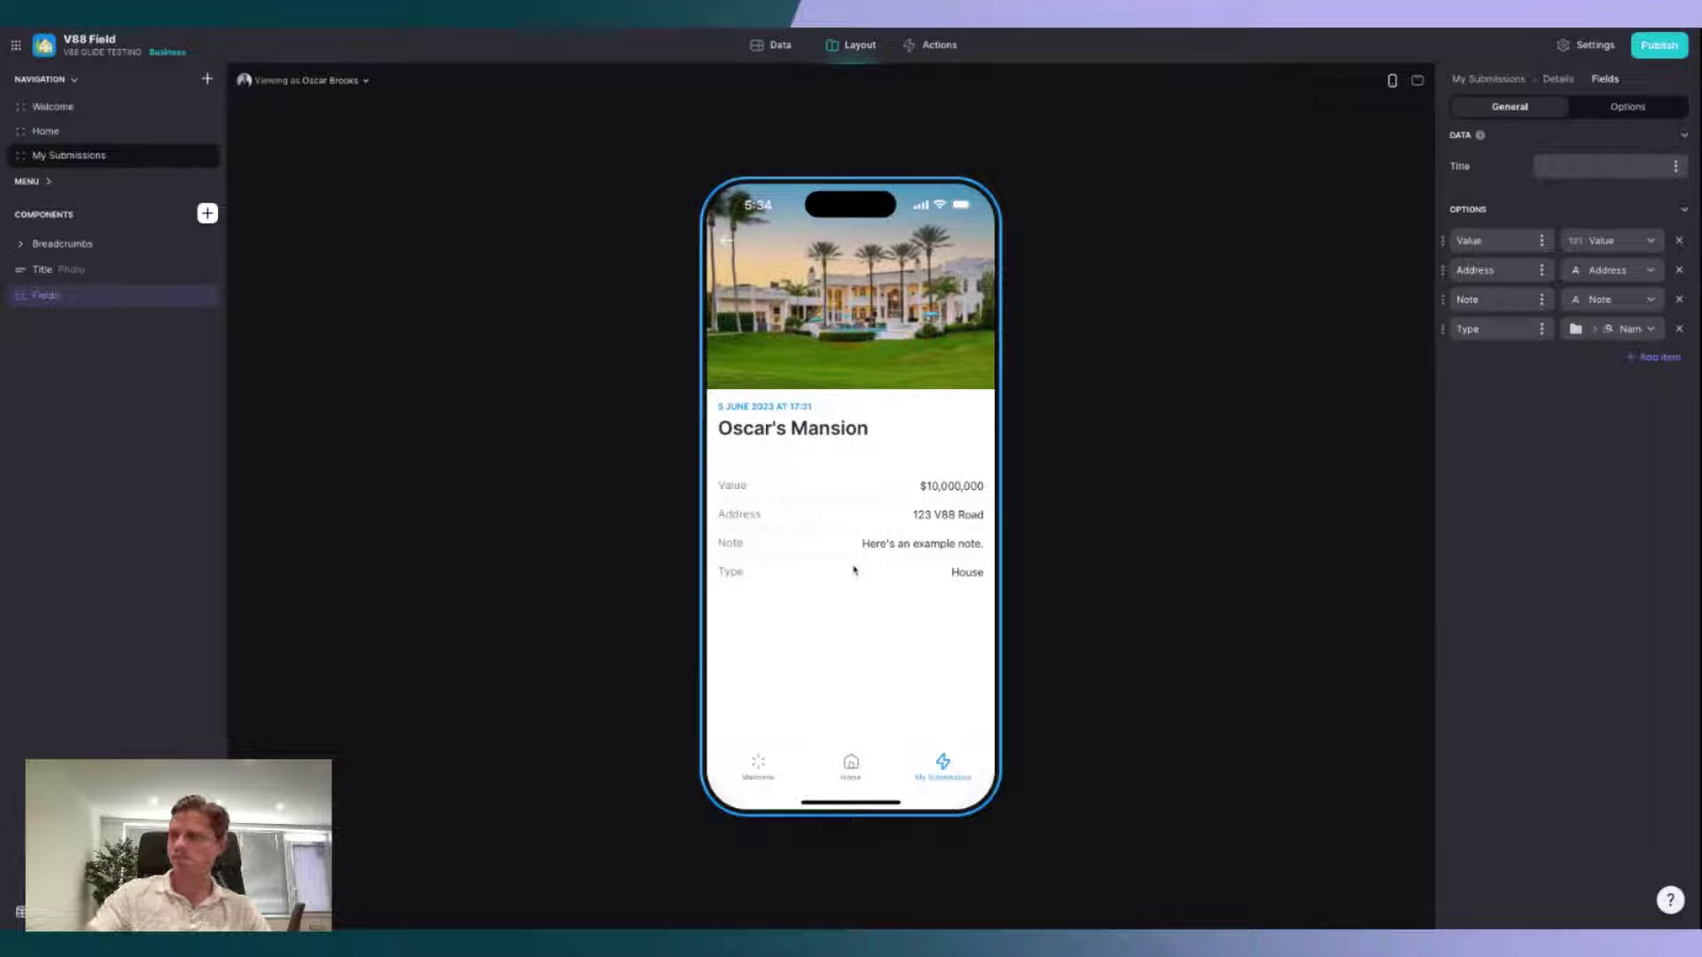
pyautogui.click(729, 240)
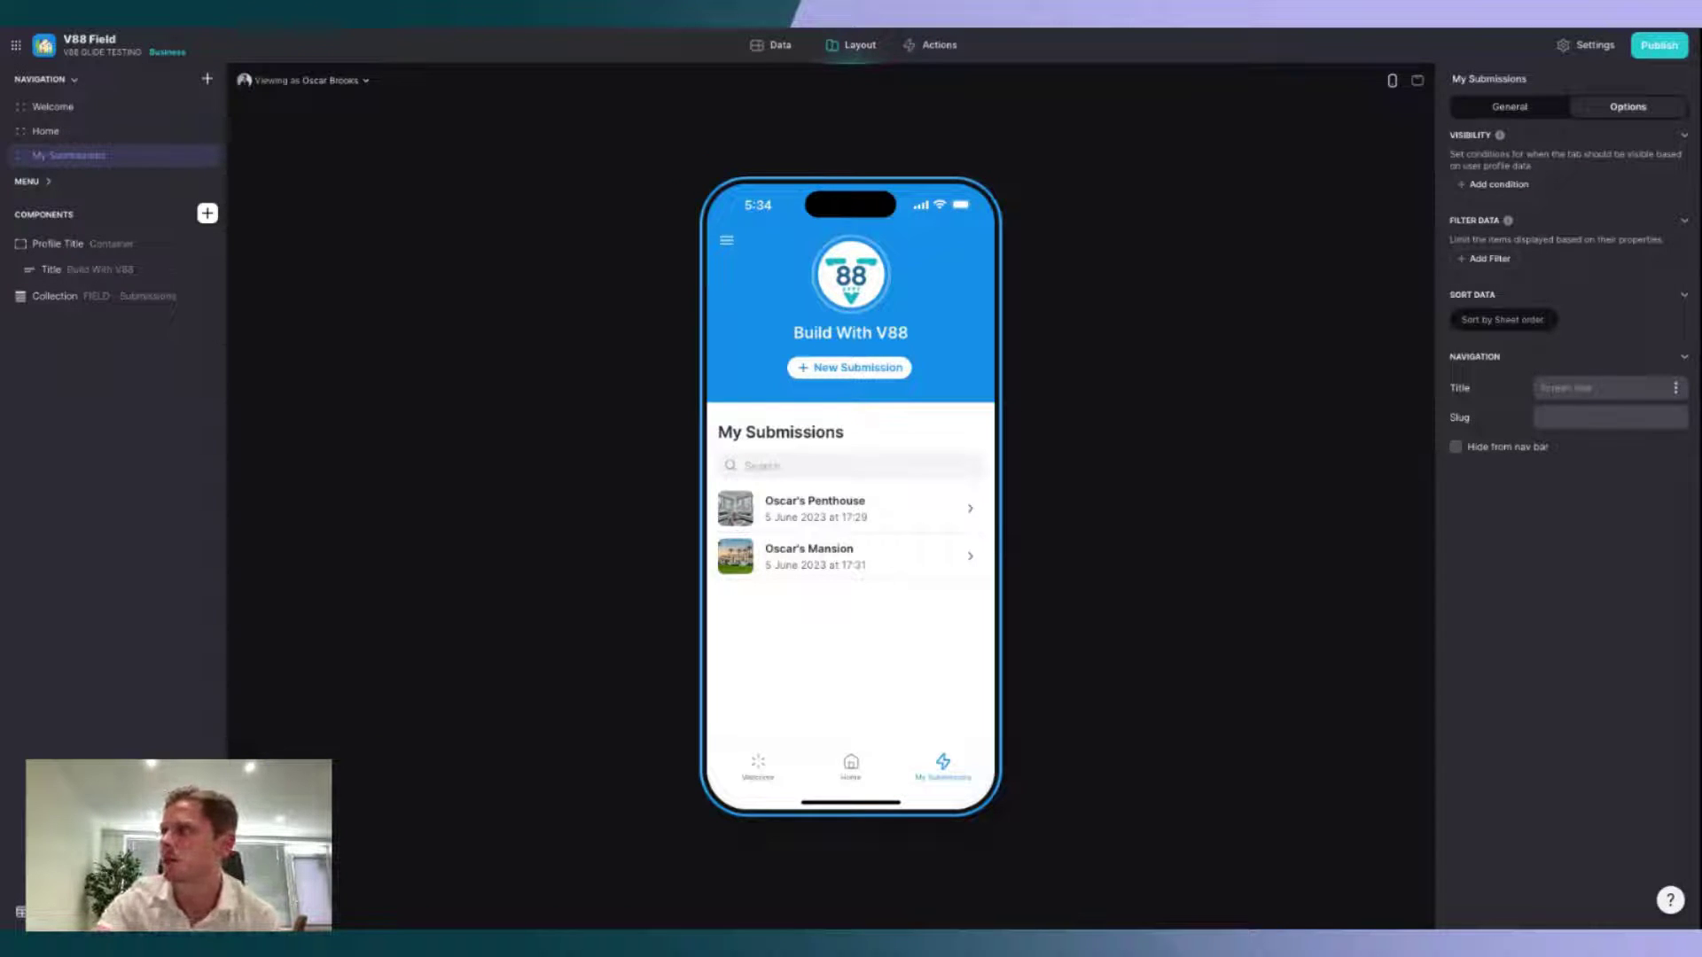
# Step: Open the FIELD - Users table in the Data editor
pyautogui.click(772, 44)
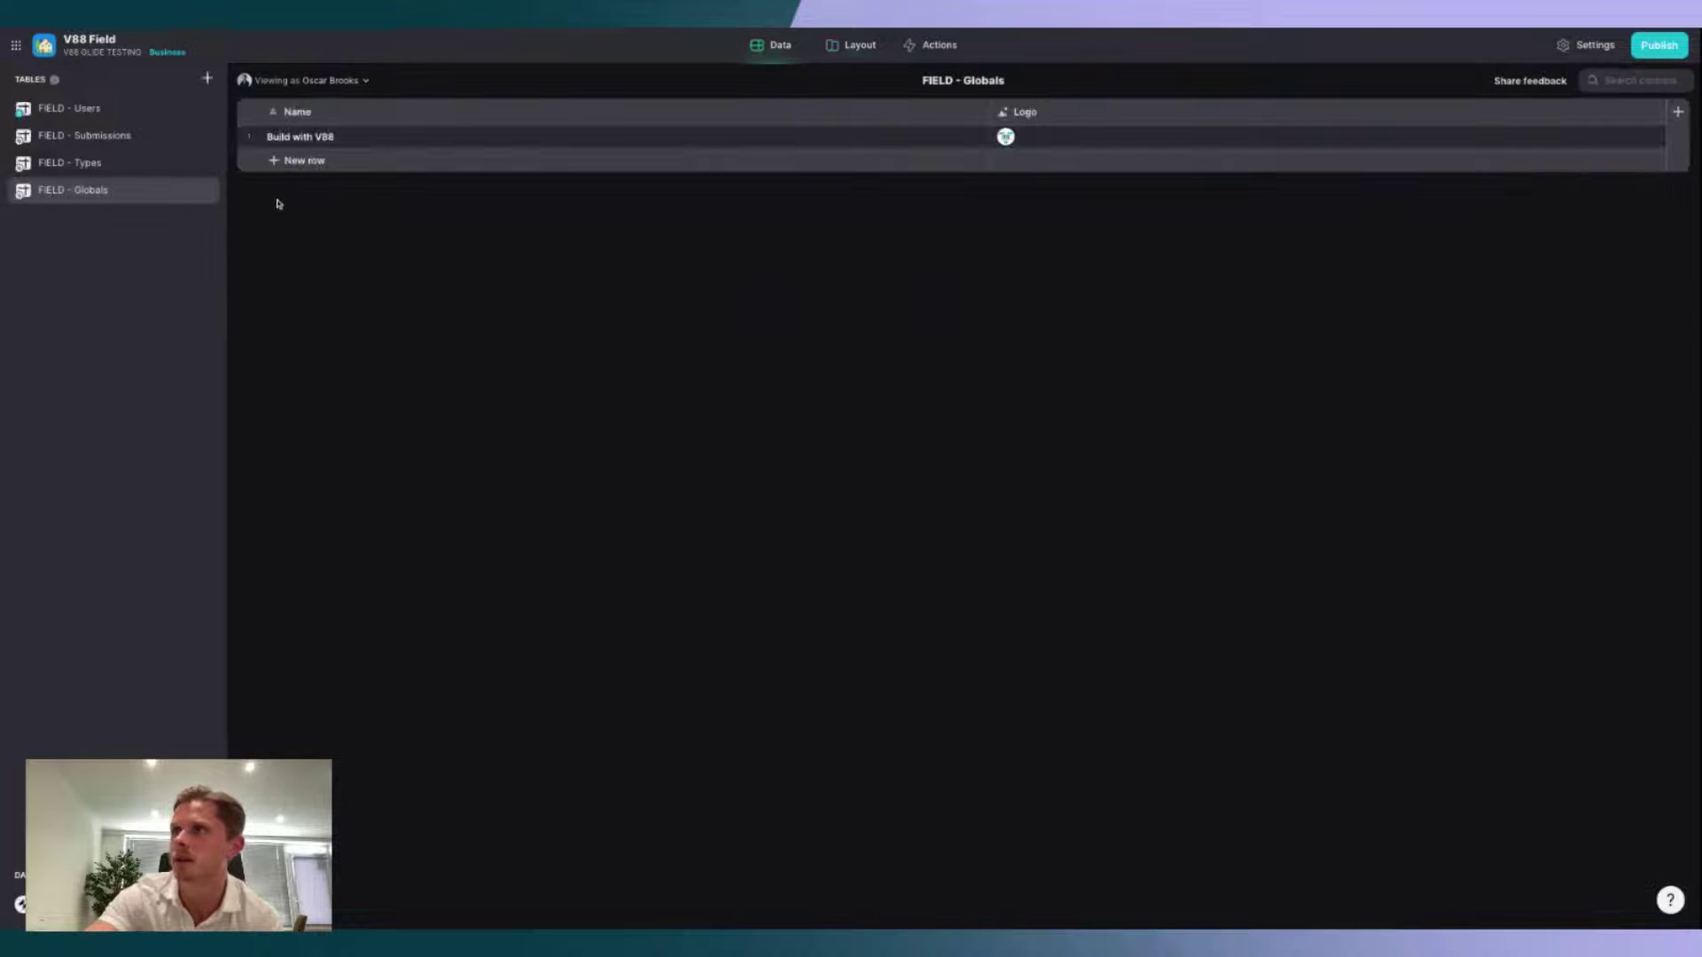
pyautogui.click(75, 108)
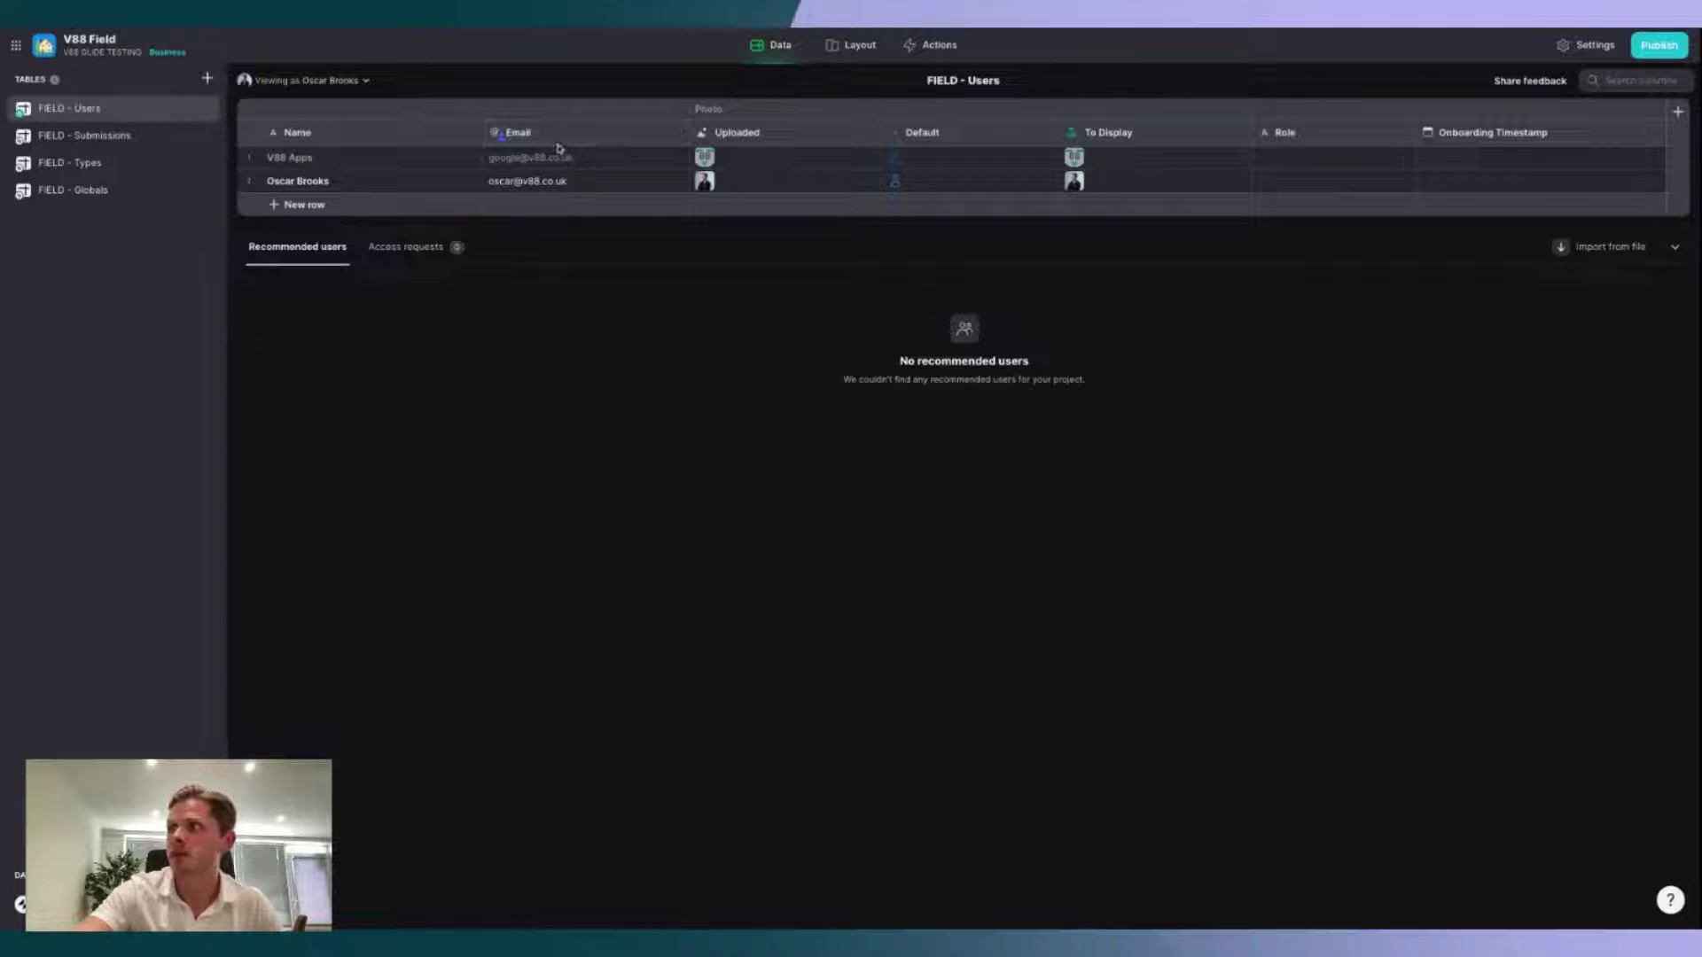
# Step: Check the Users Email column menu, then make Email the row owner in FIELD - Submissions
pyautogui.click(678, 131)
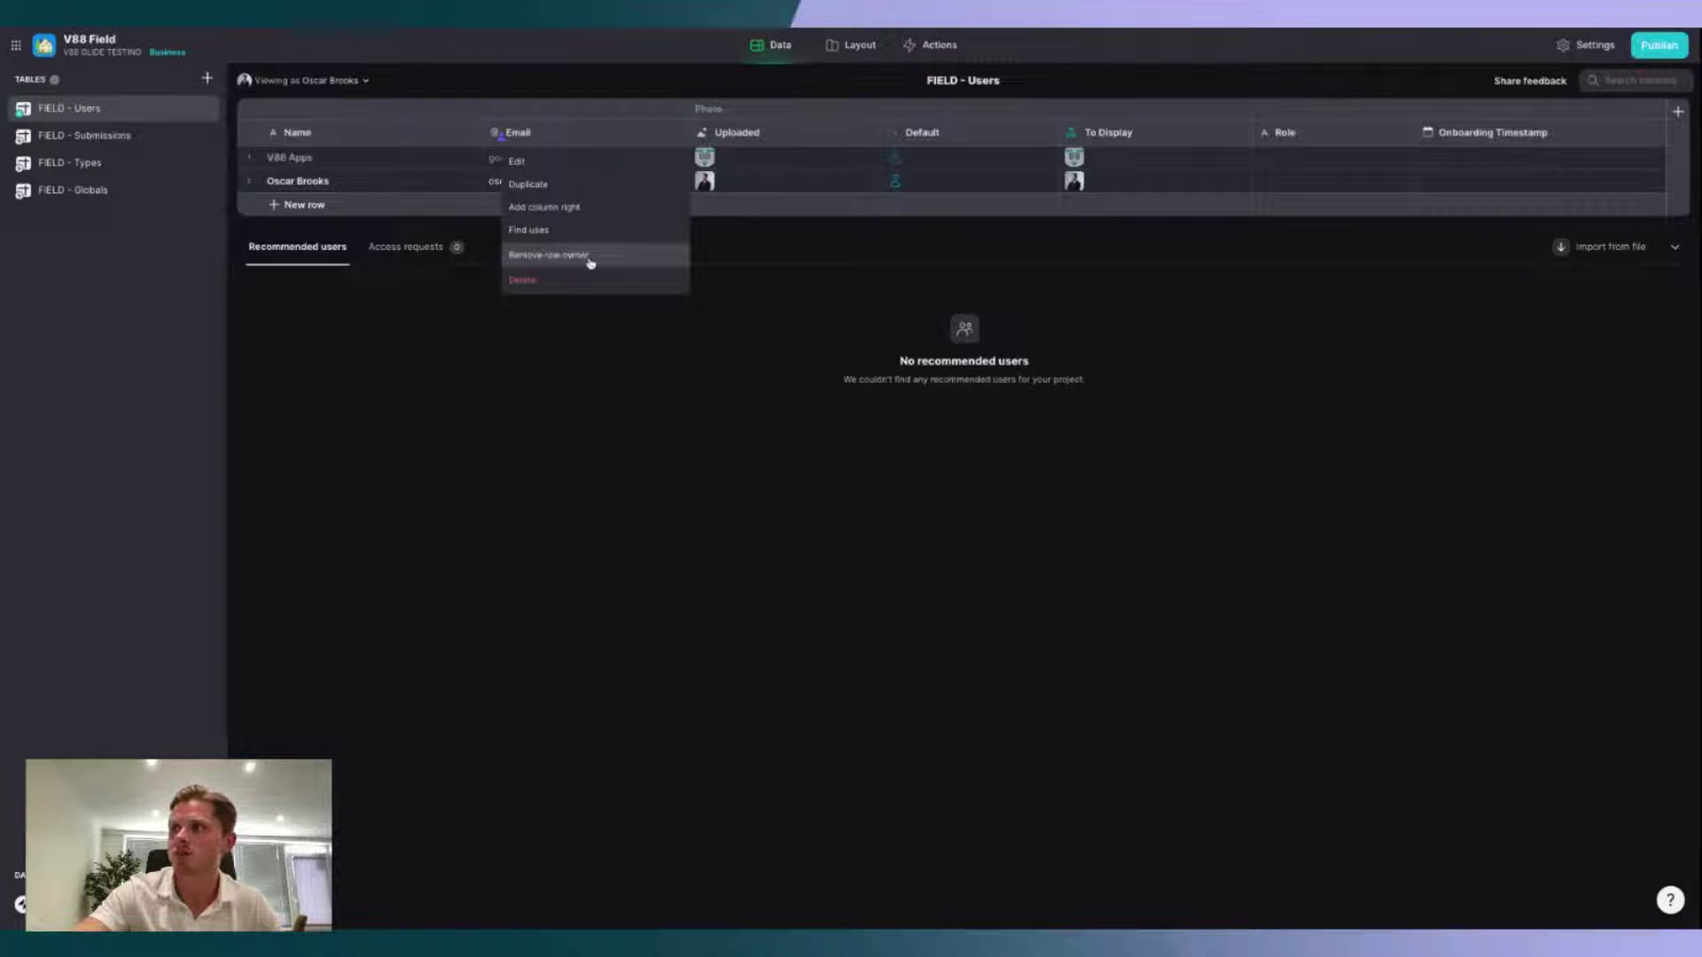
pyautogui.click(676, 460)
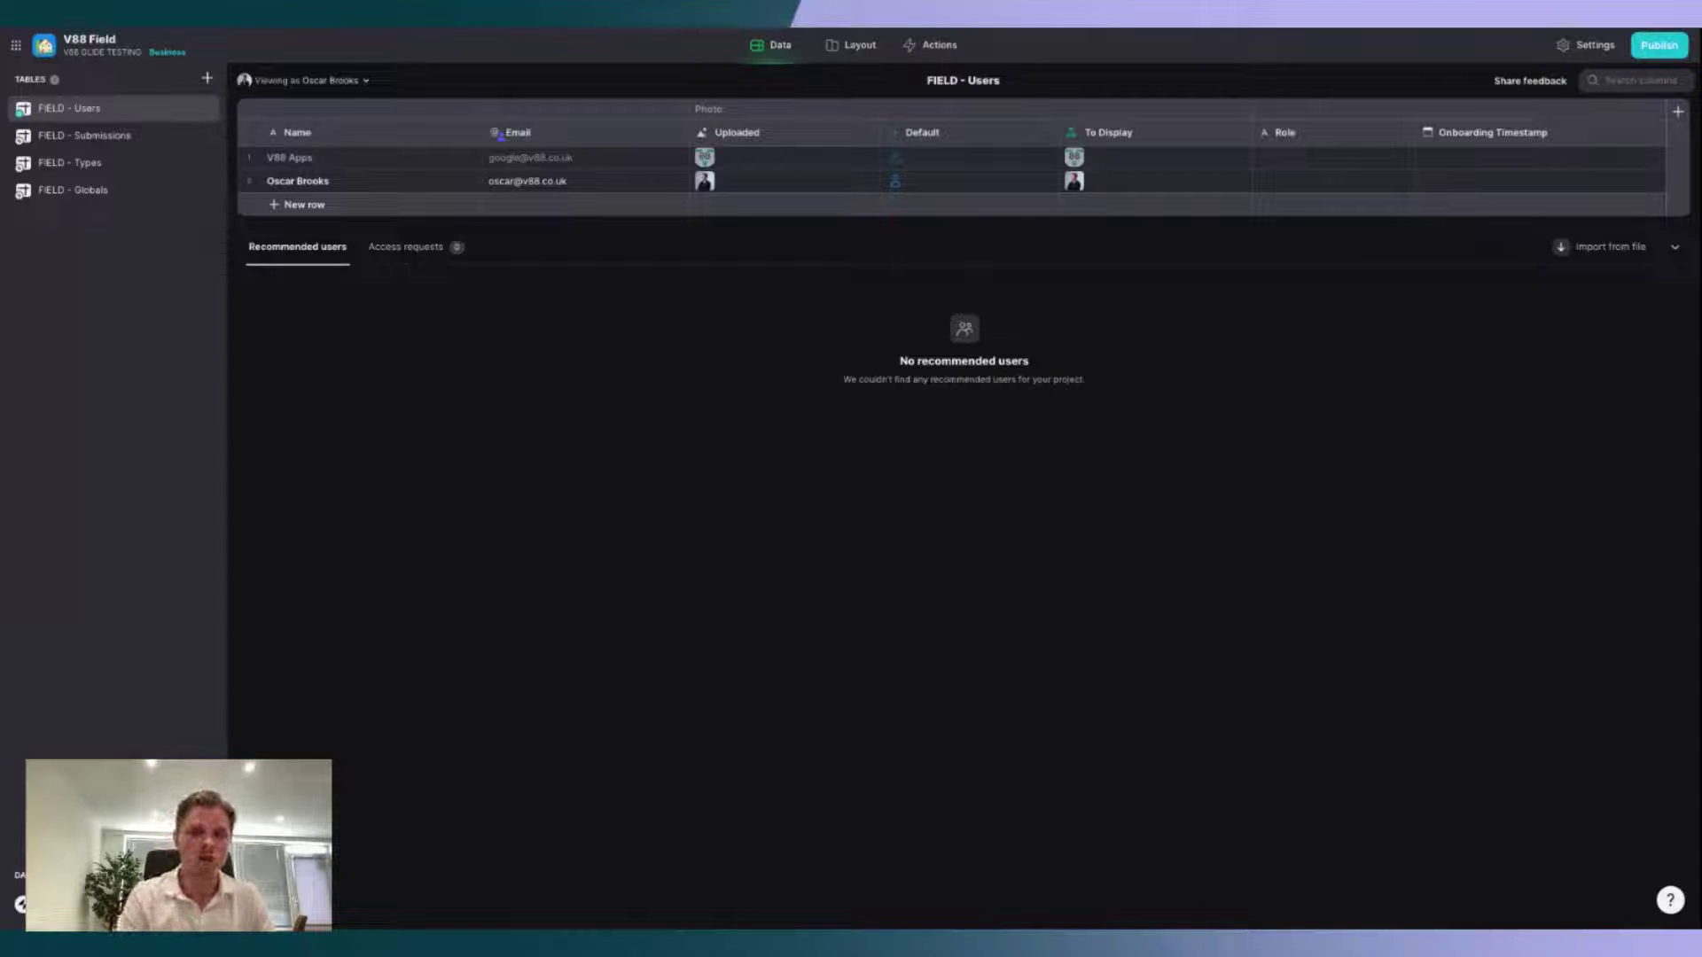
pyautogui.click(125, 140)
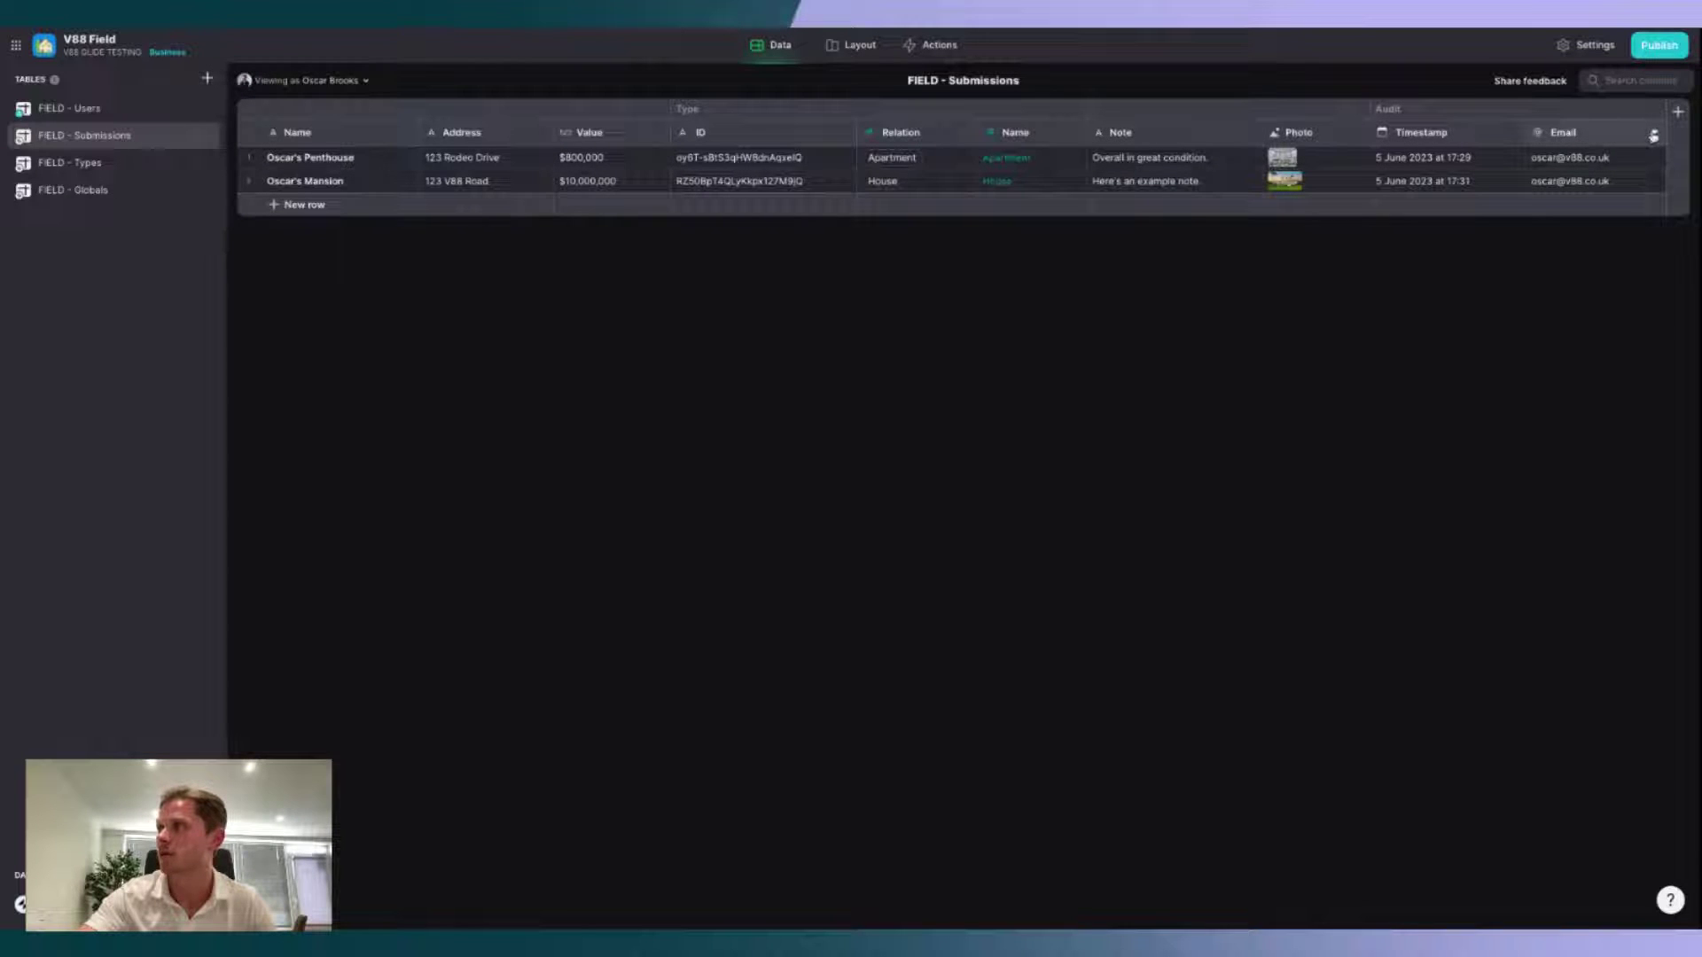
pyautogui.click(1652, 134)
pyautogui.click(1546, 263)
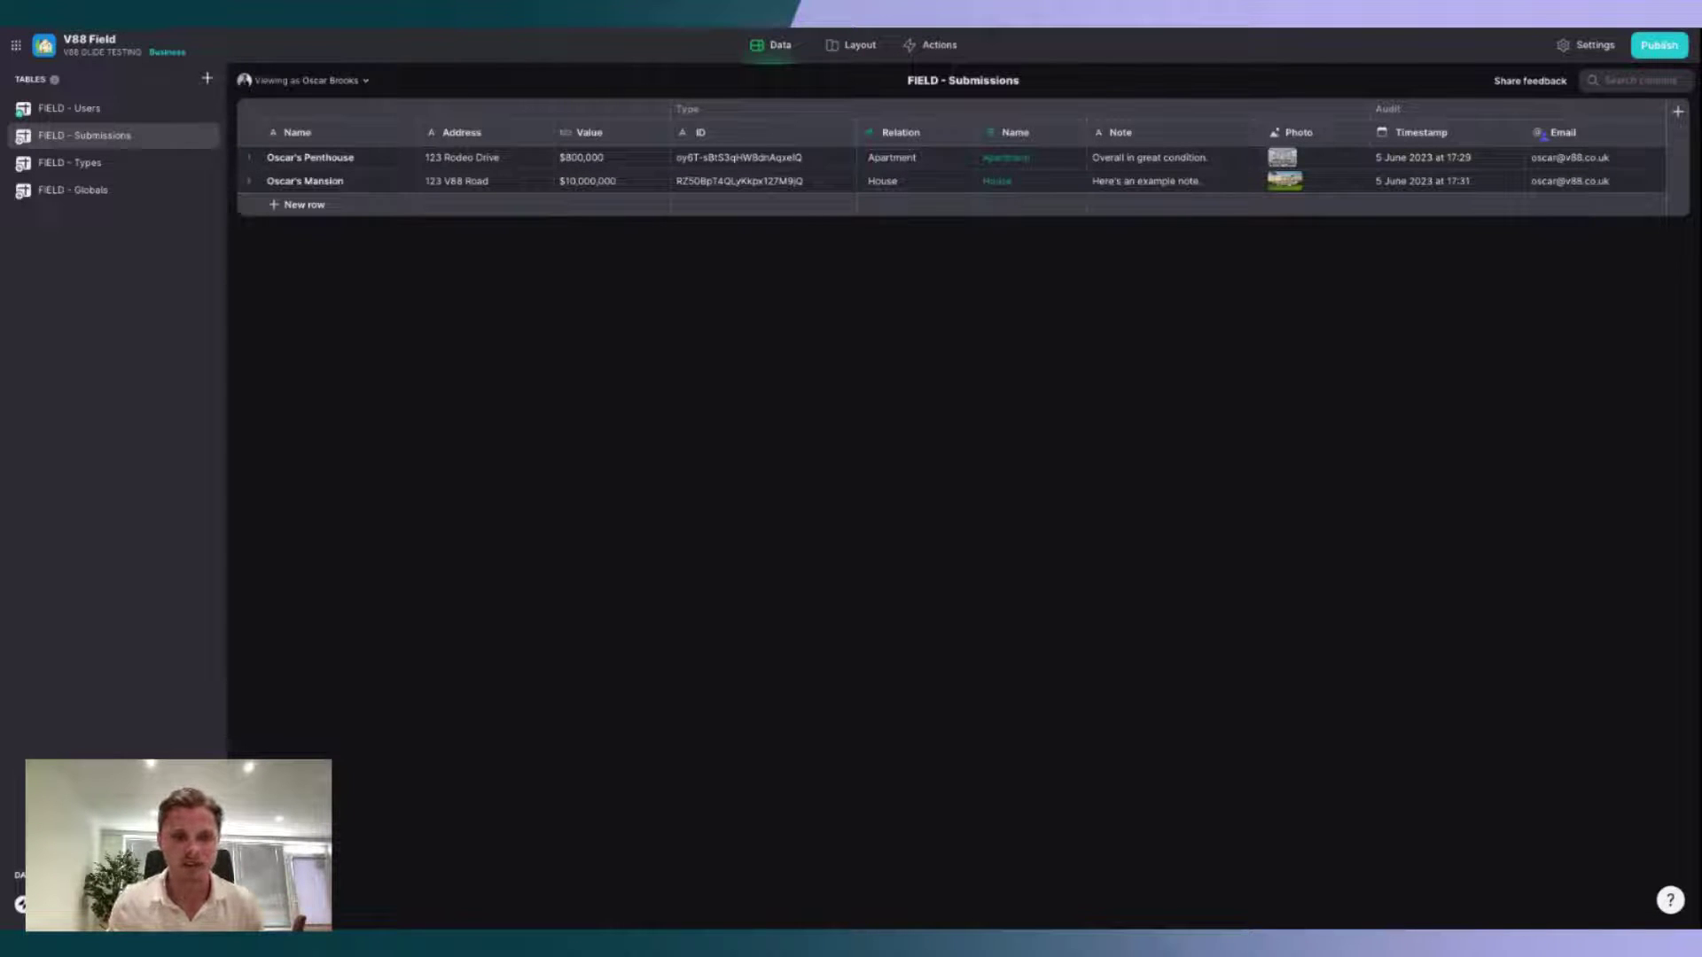
# Step: Return to Layout, select the Home screen and show its tab visibility options
pyautogui.click(853, 48)
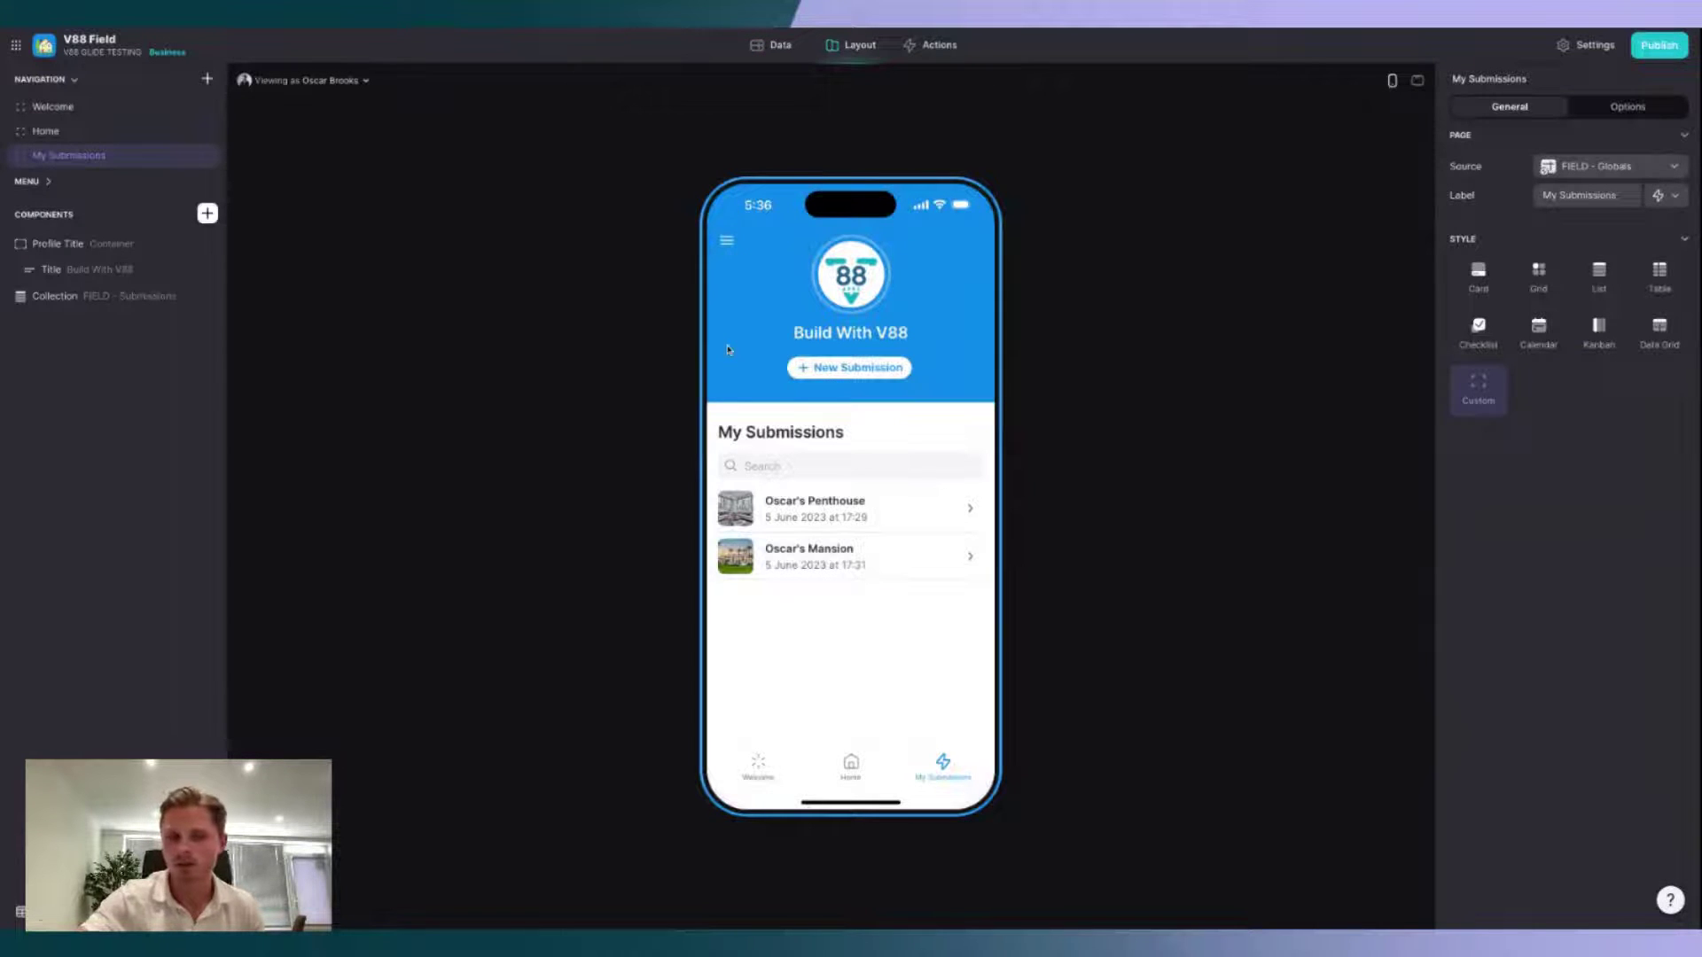
pyautogui.click(853, 768)
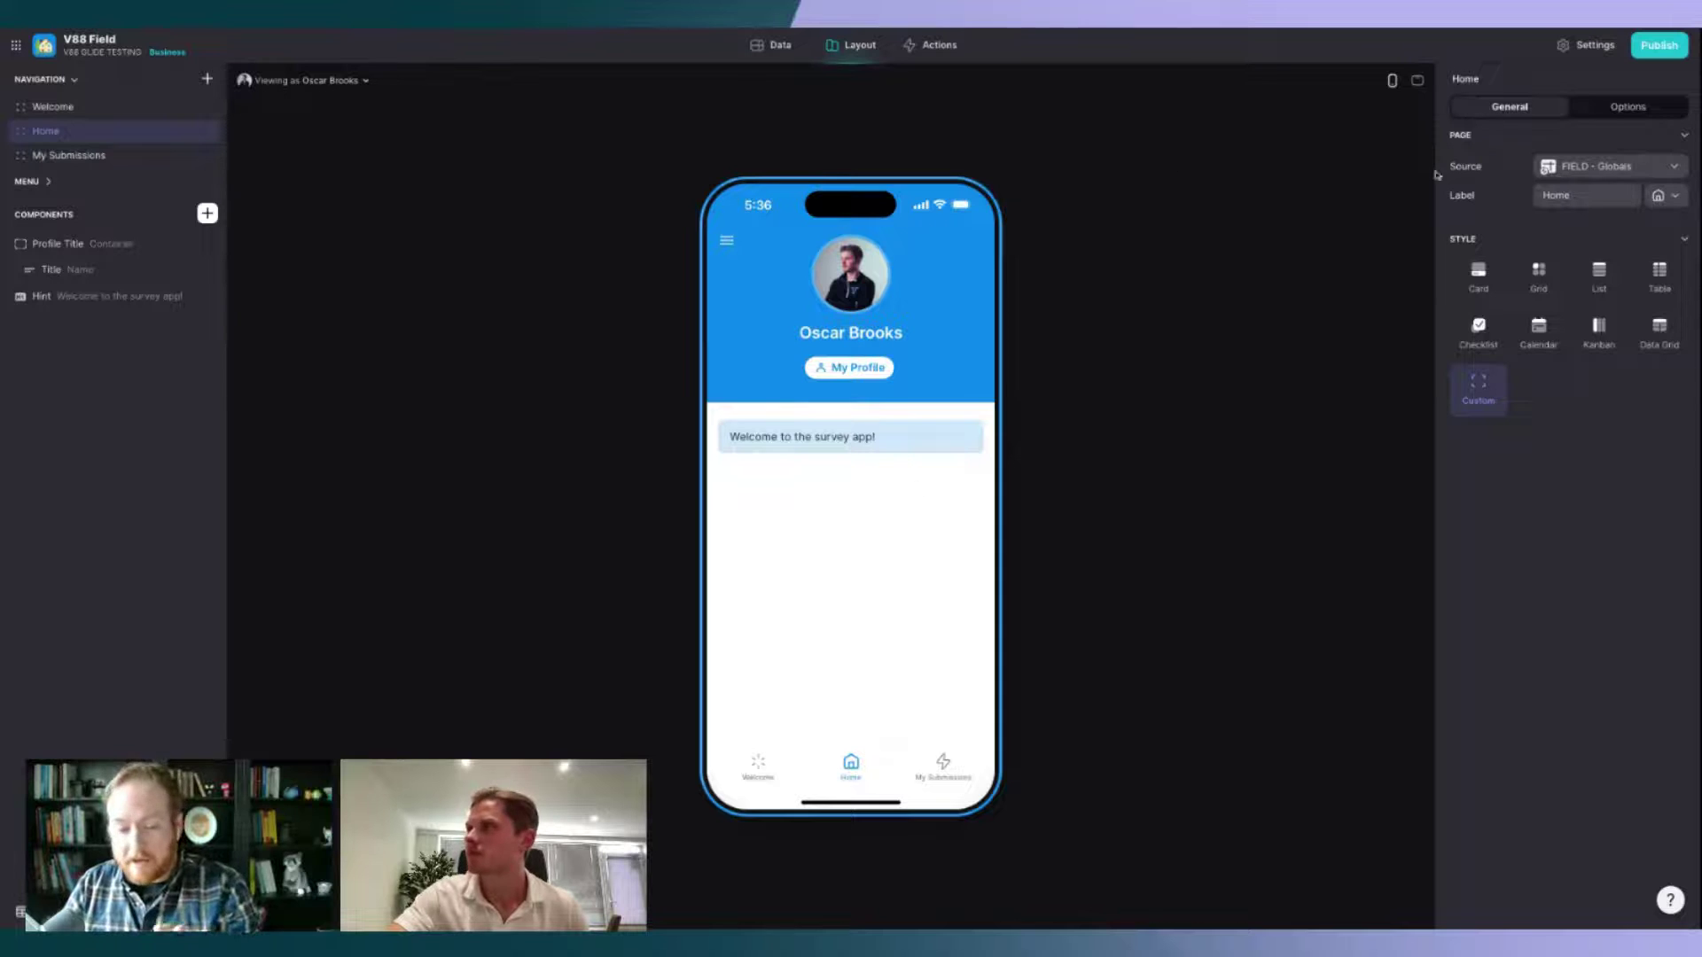
pyautogui.click(1627, 106)
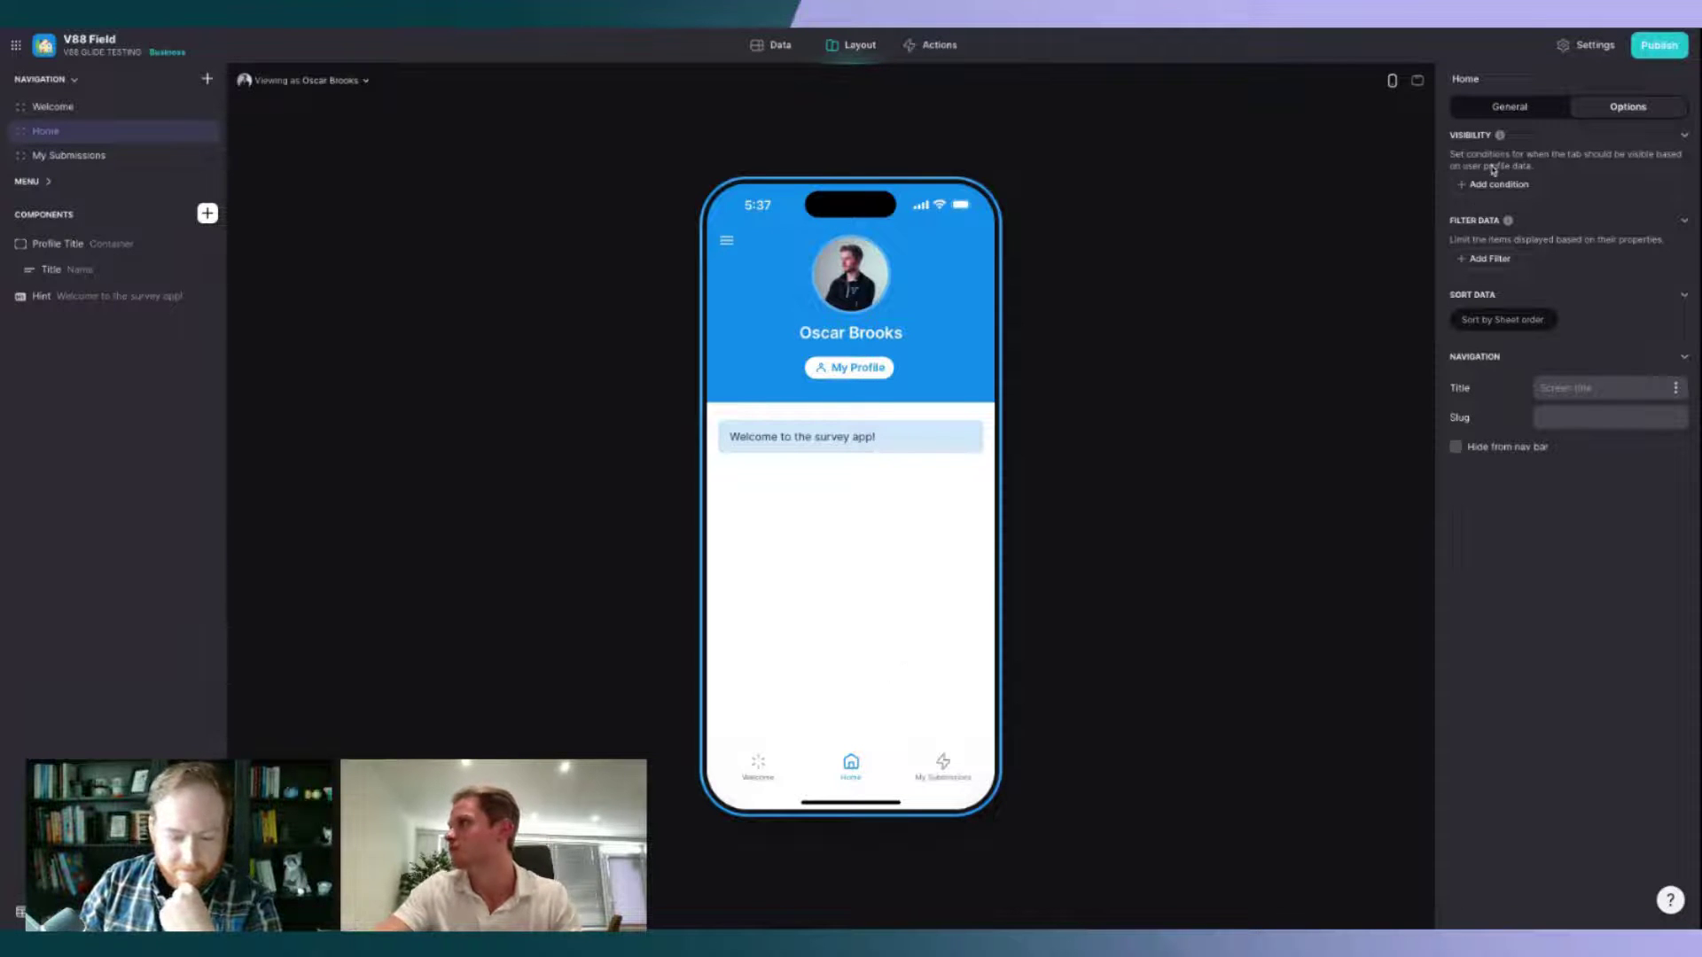
# Step: Show the My Submissions tab only when User Profile > Onboarding Timestamp is not empty
pyautogui.click(958, 777)
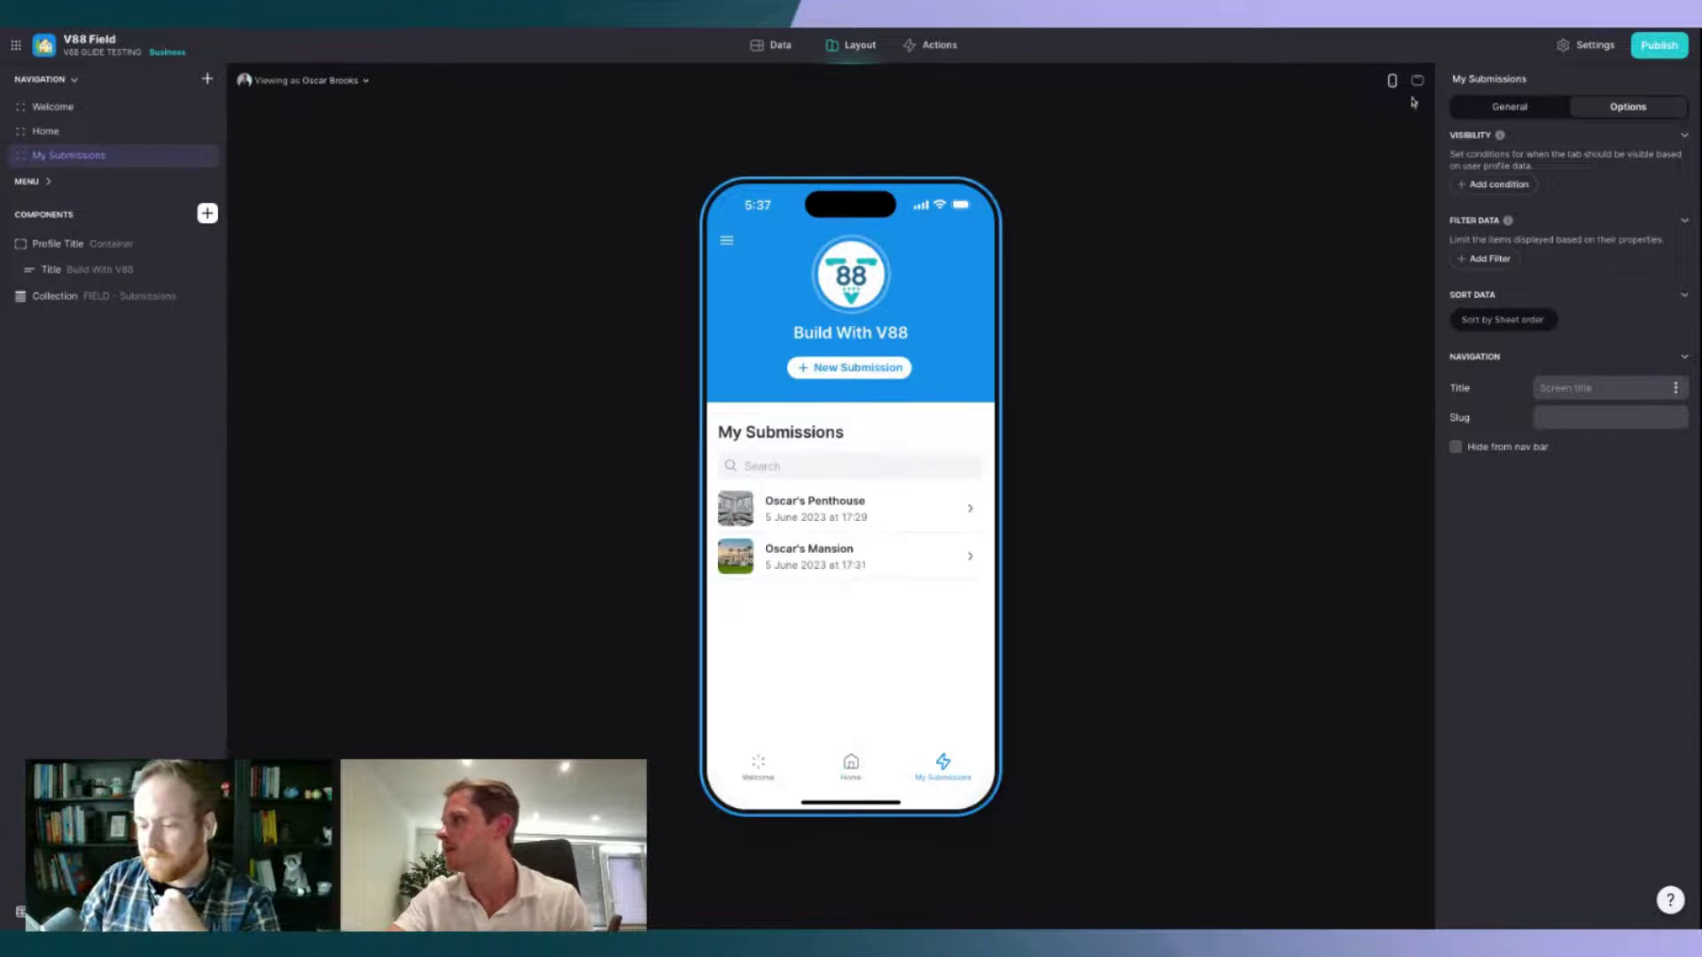
pyautogui.click(1546, 161)
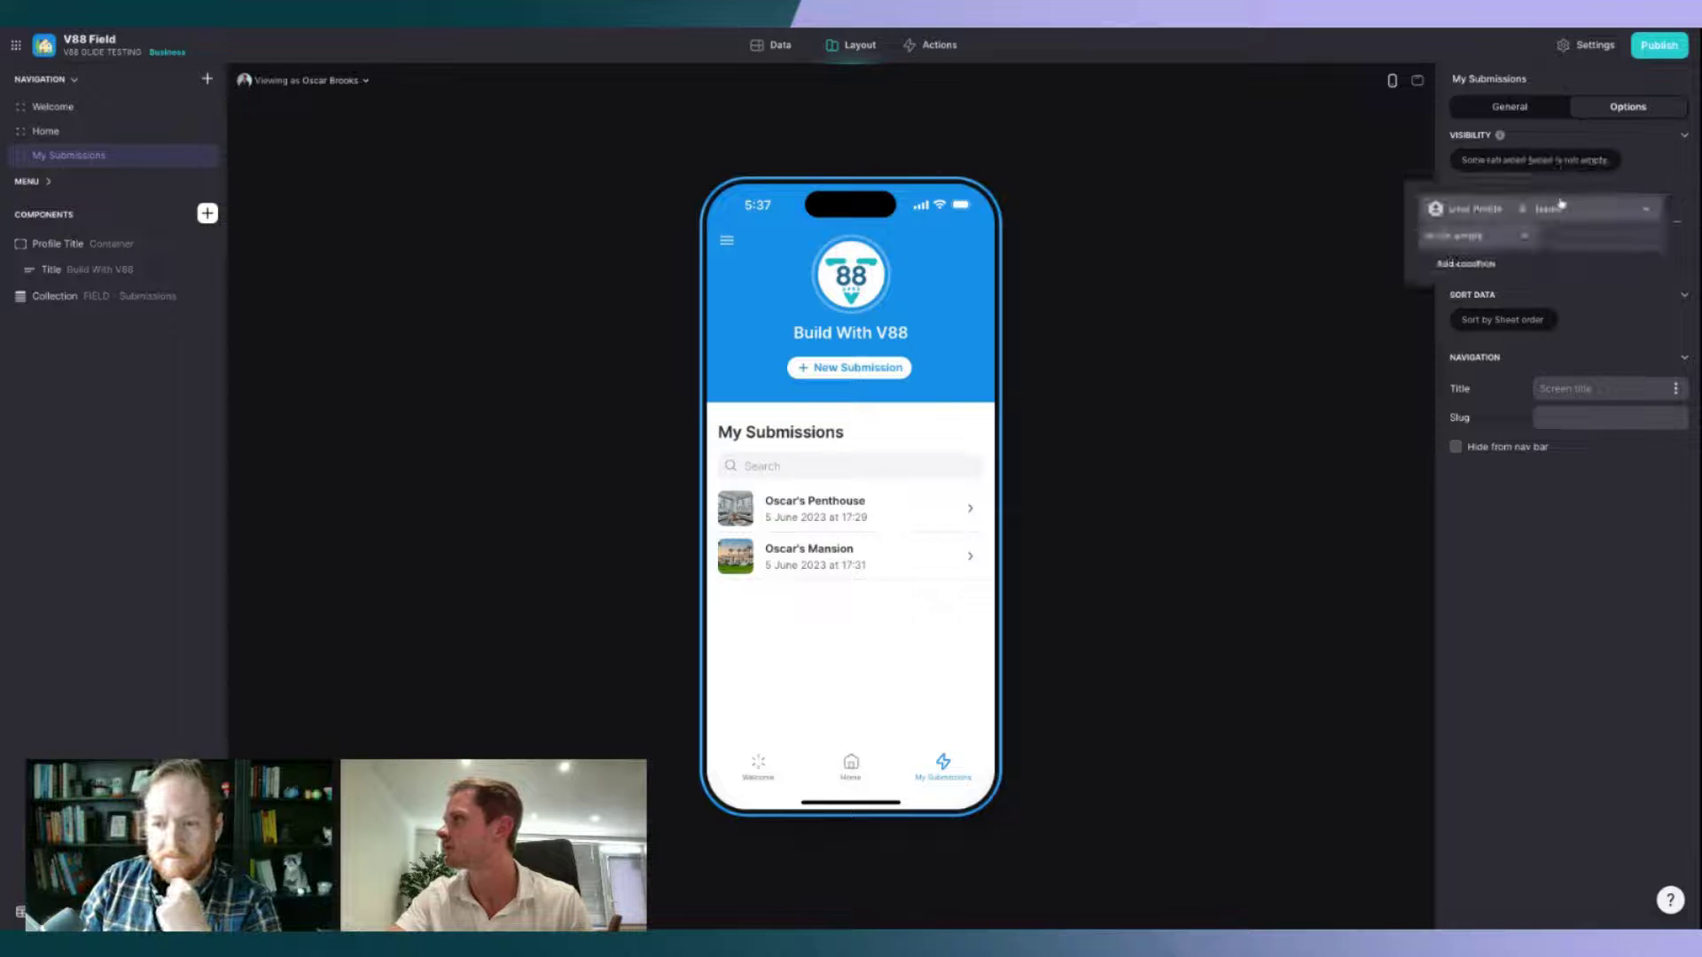
pyautogui.click(1559, 209)
pyautogui.moveTo(1539, 272)
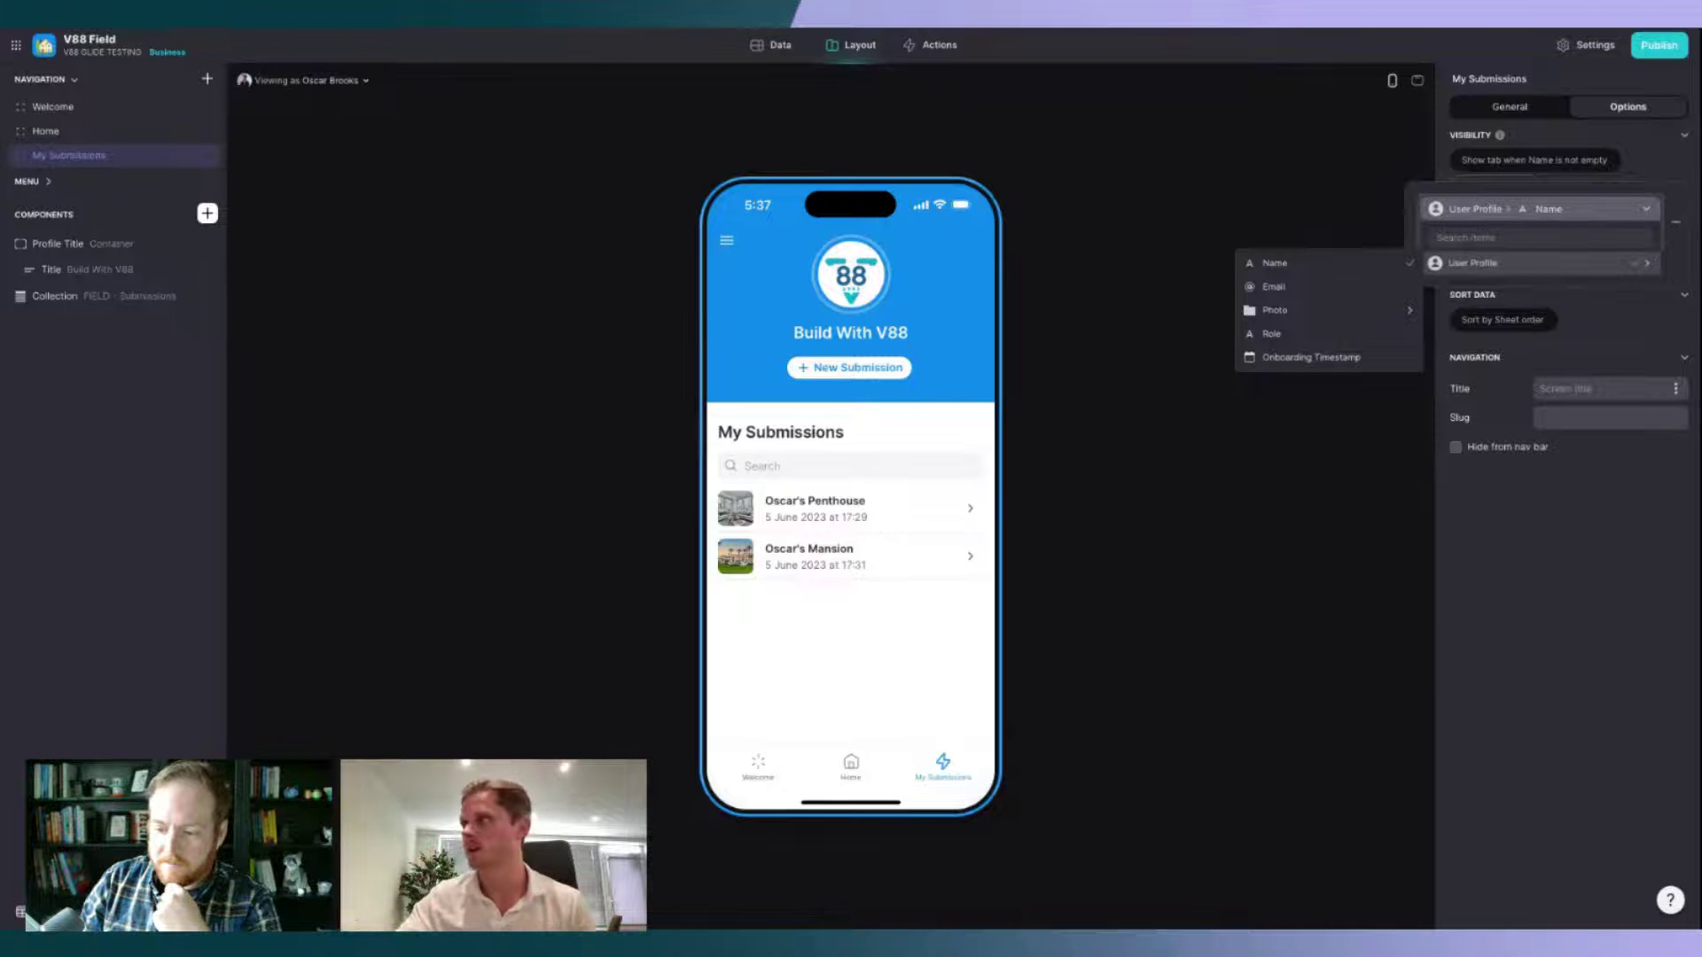
pyautogui.click(1358, 358)
pyautogui.click(1517, 248)
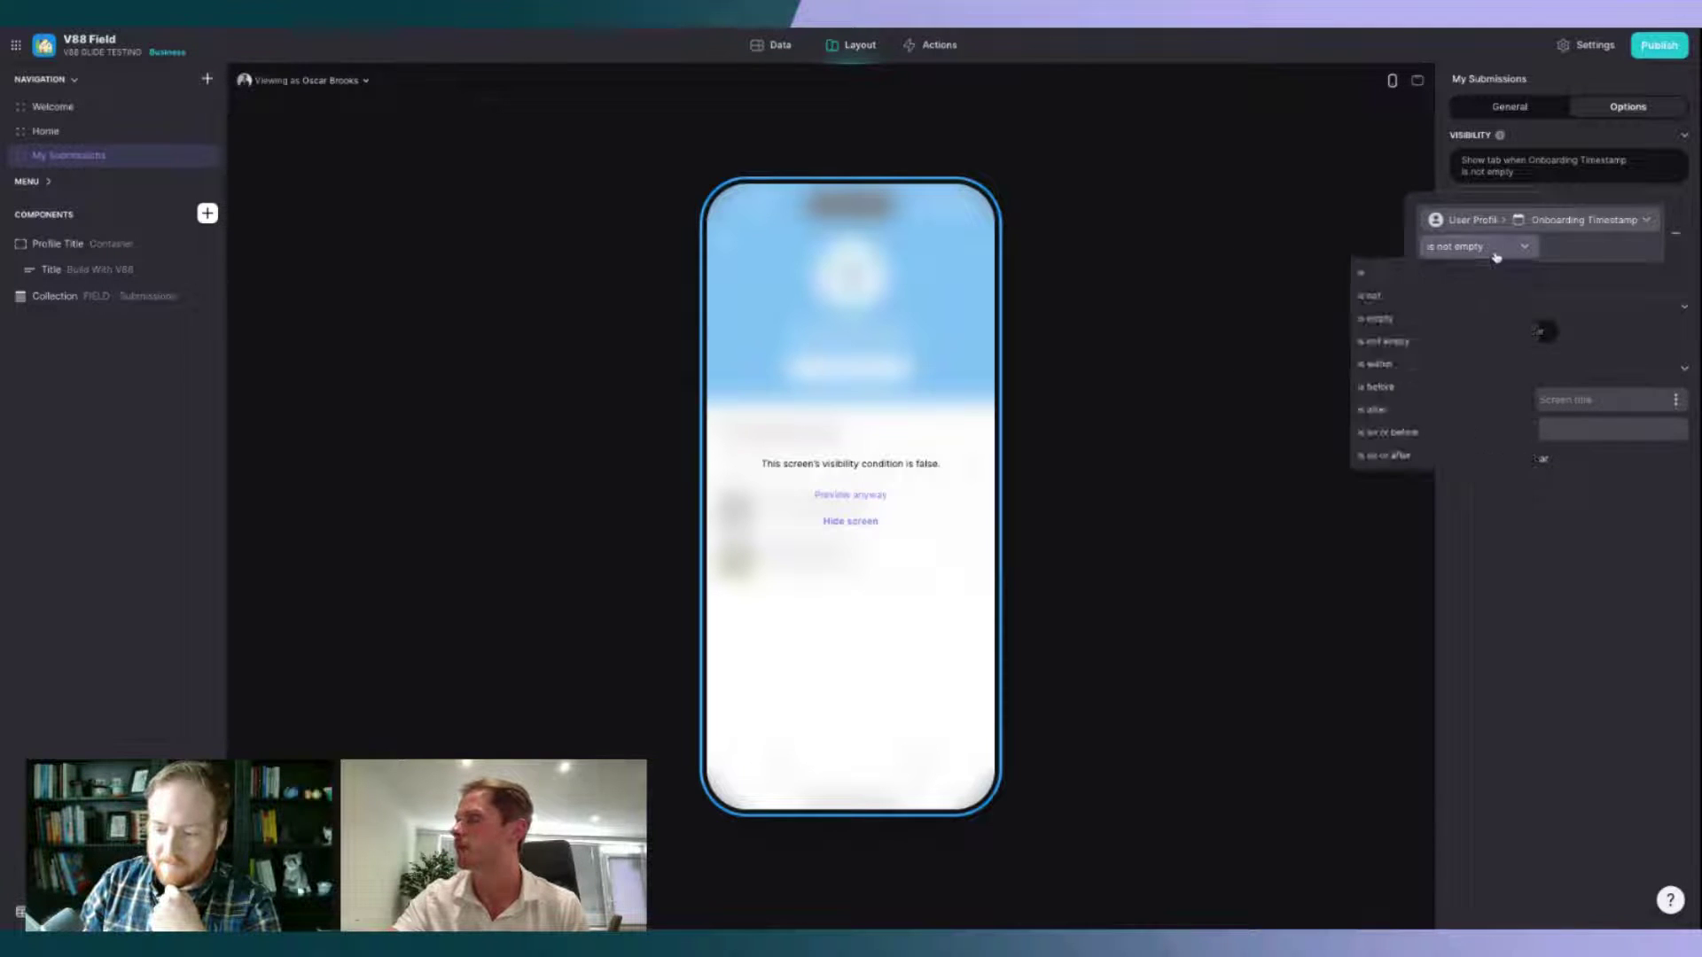
pyautogui.click(1379, 350)
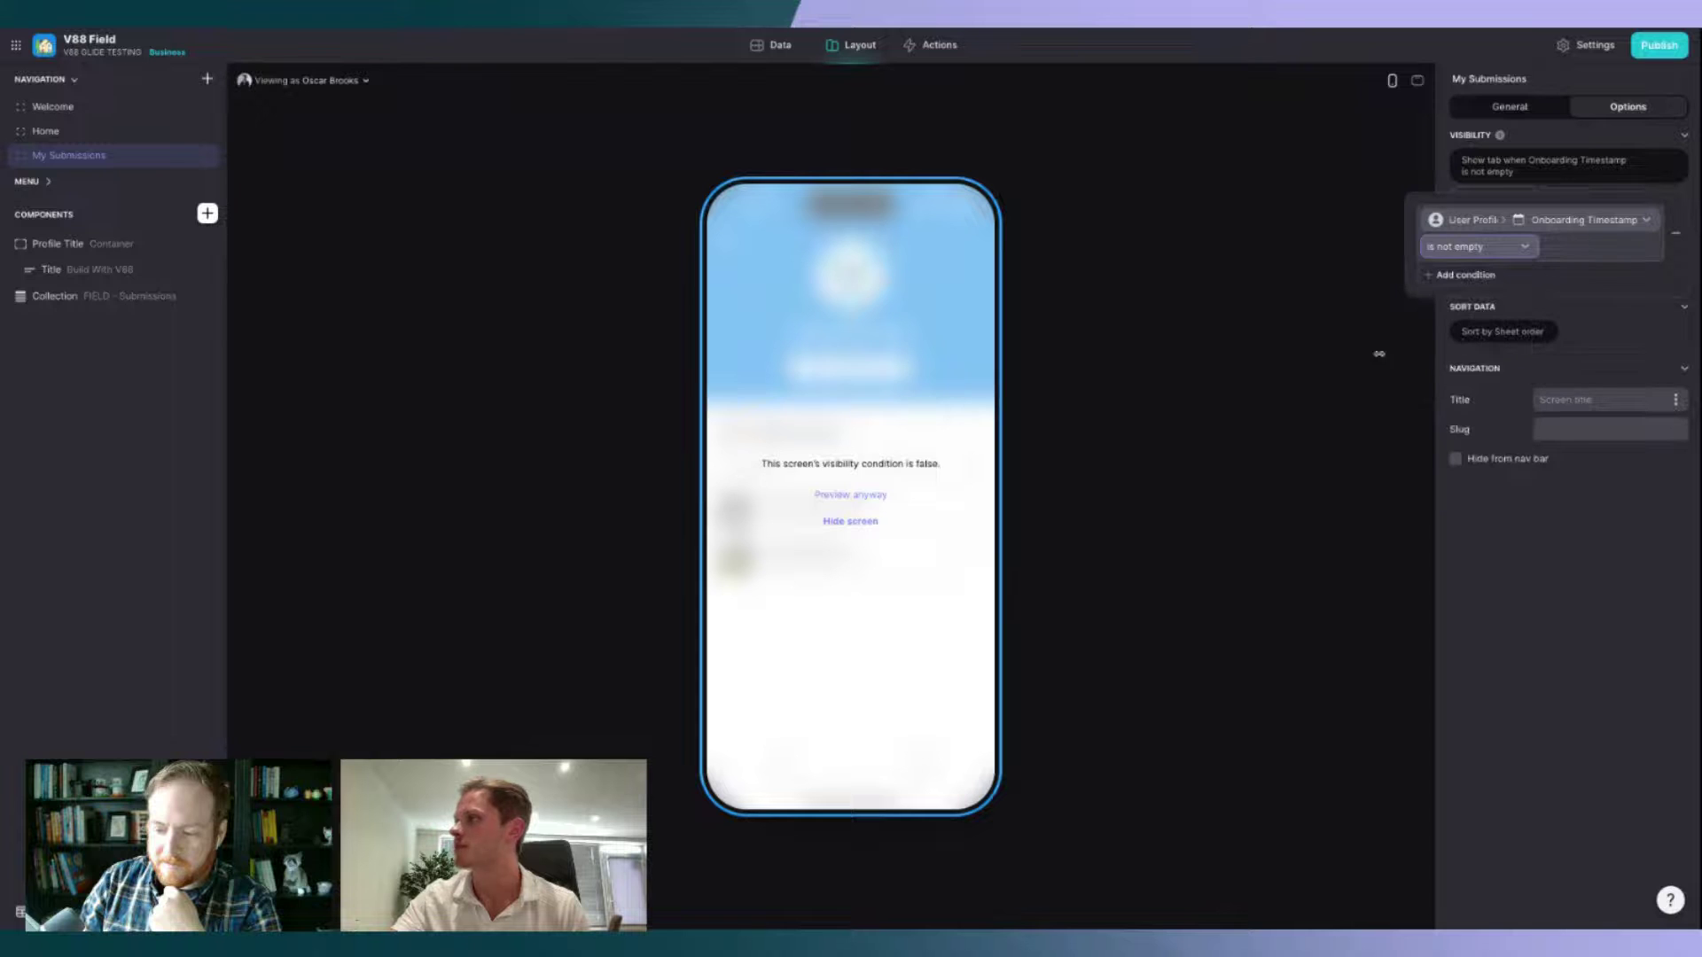
pyautogui.click(854, 496)
# Step: Give the Home tab the same Onboarding Timestamp is not empty visibility condition
pyautogui.click(922, 764)
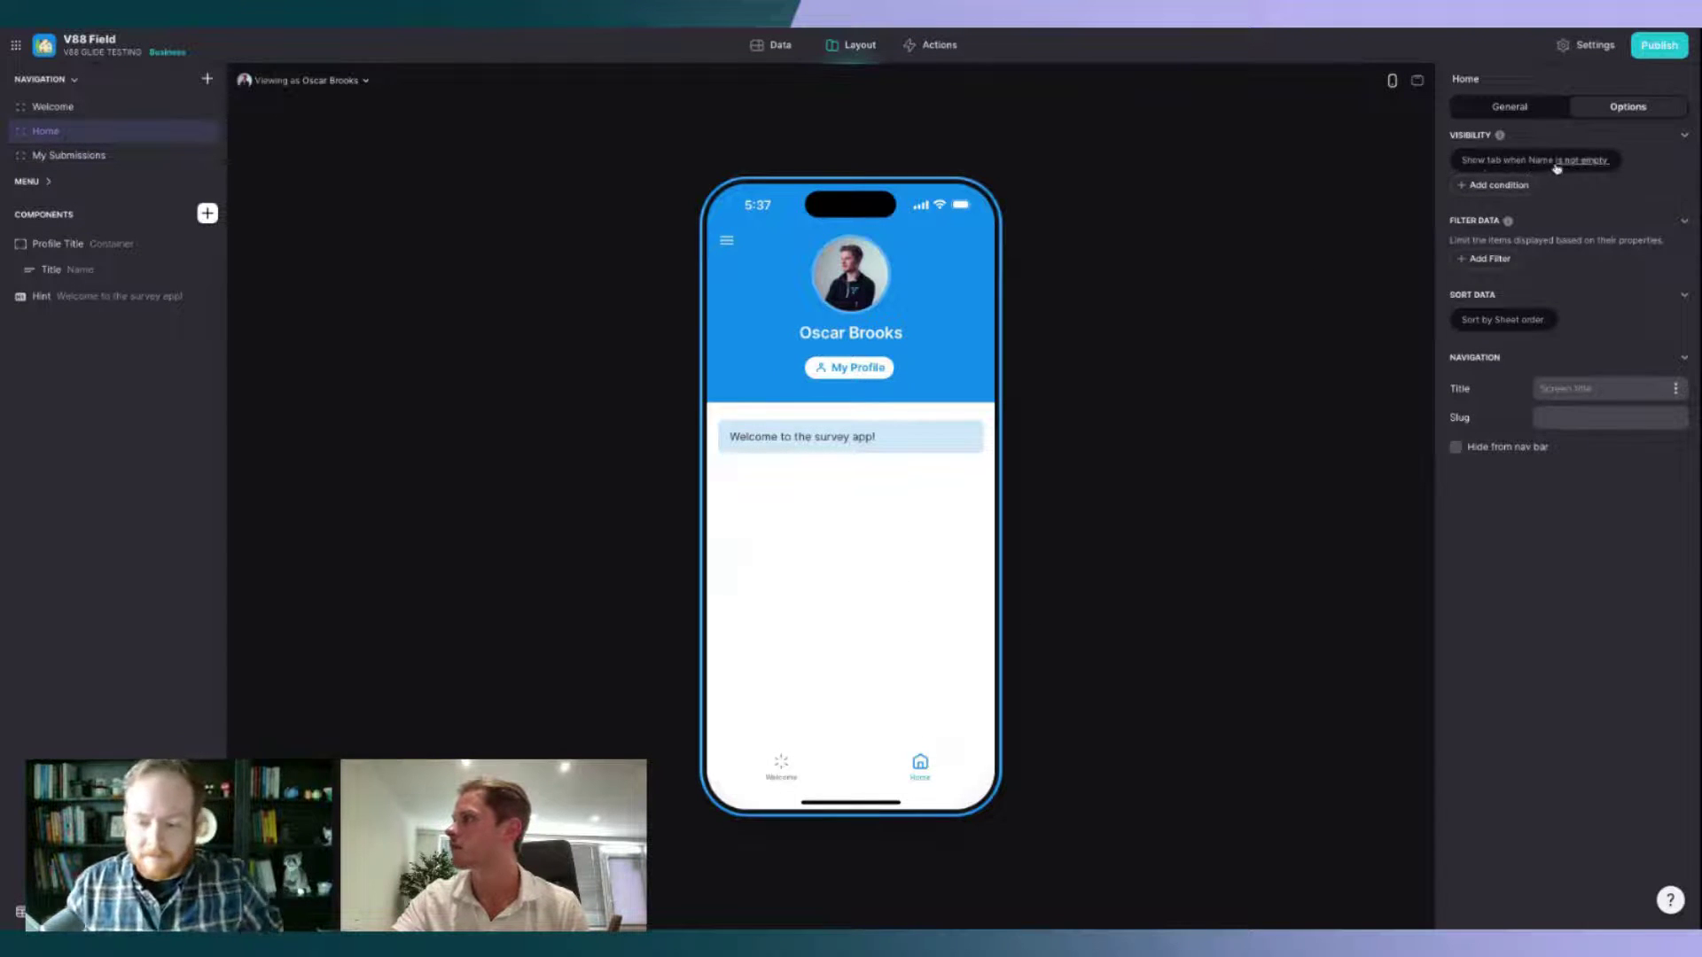
pyautogui.click(1574, 167)
pyautogui.click(1574, 209)
pyautogui.moveTo(1537, 270)
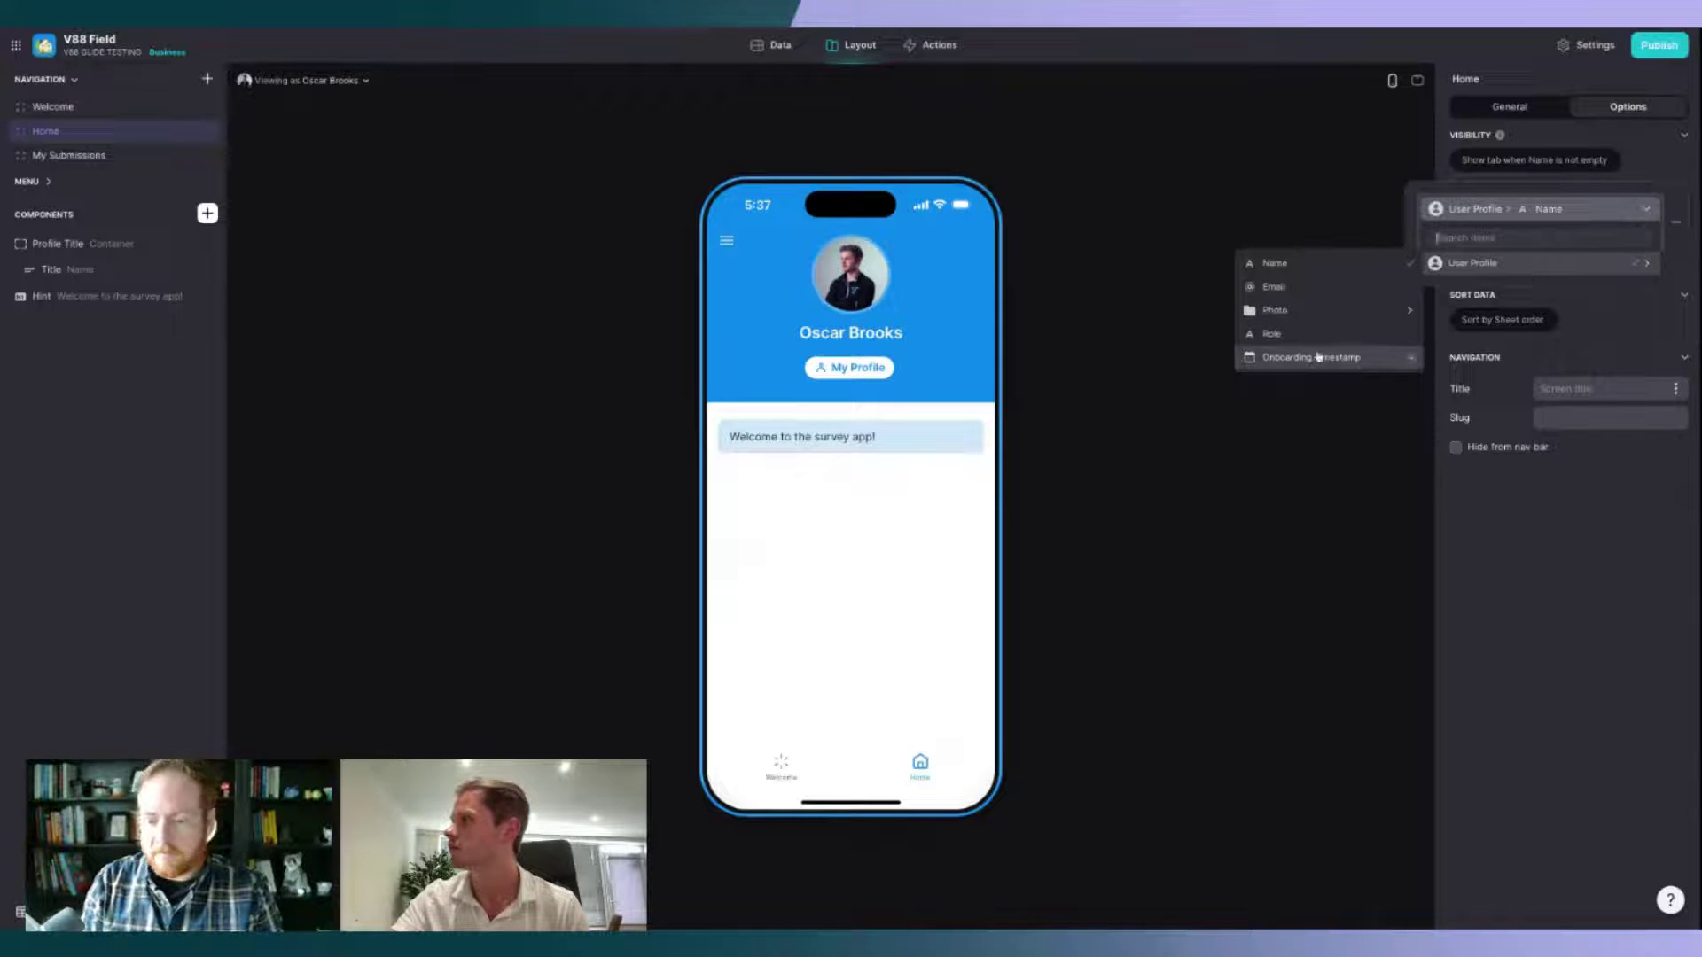
pyautogui.click(1317, 357)
pyautogui.click(784, 538)
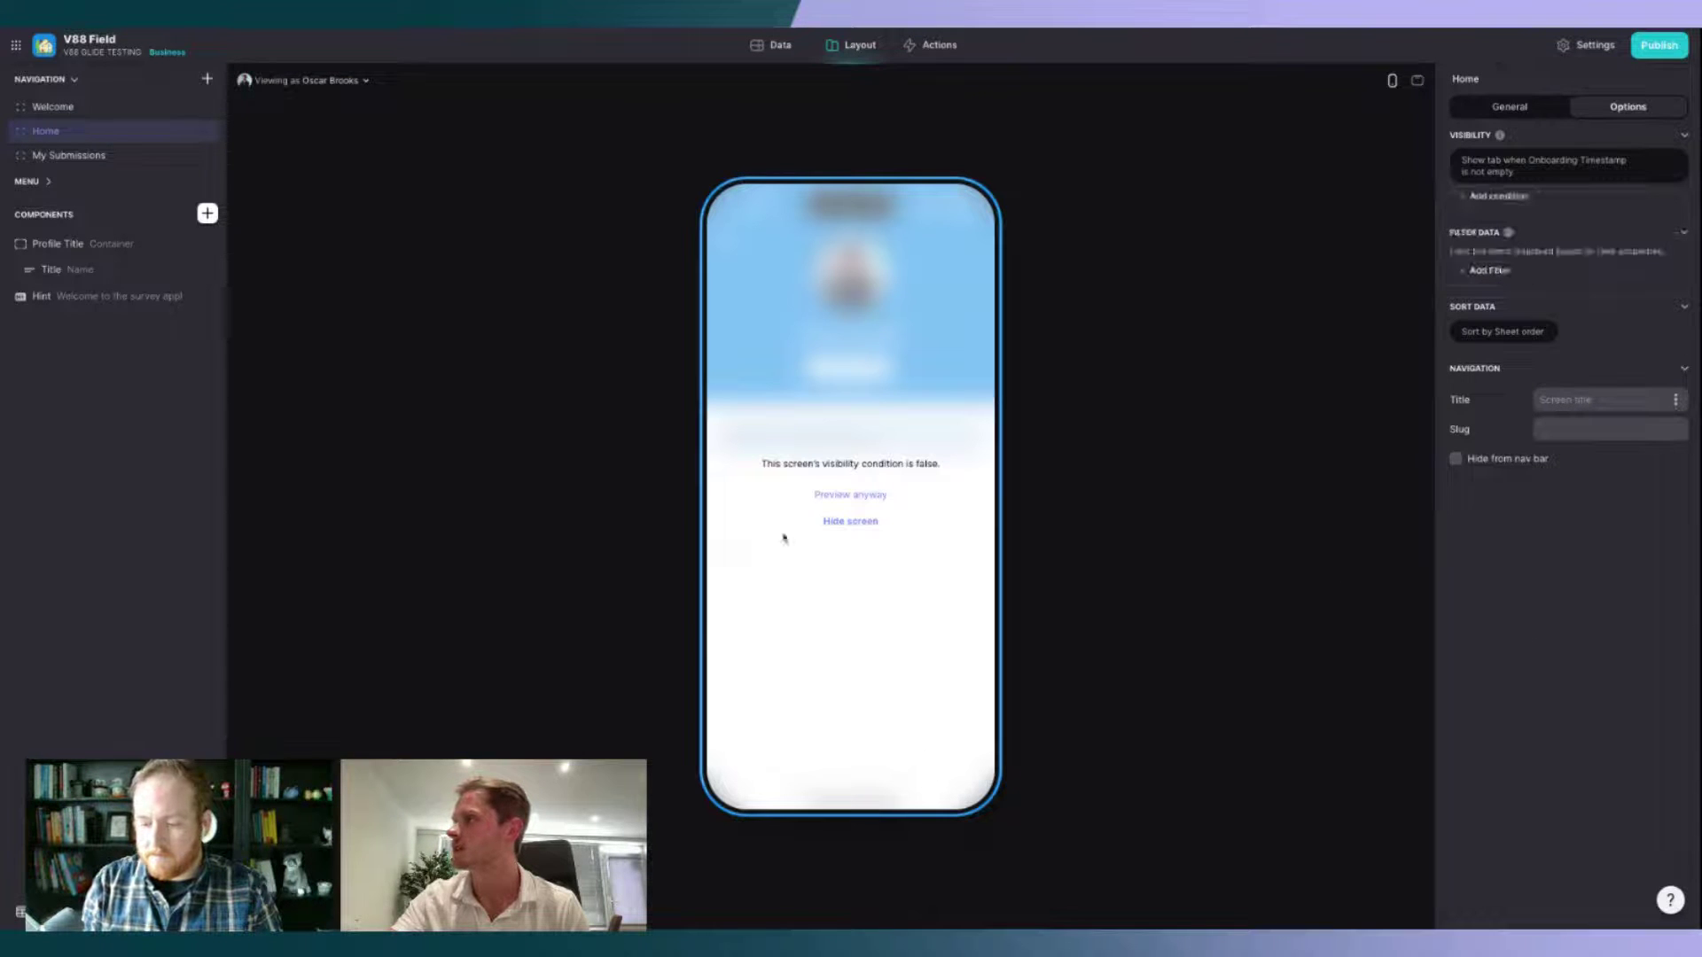
pyautogui.click(862, 522)
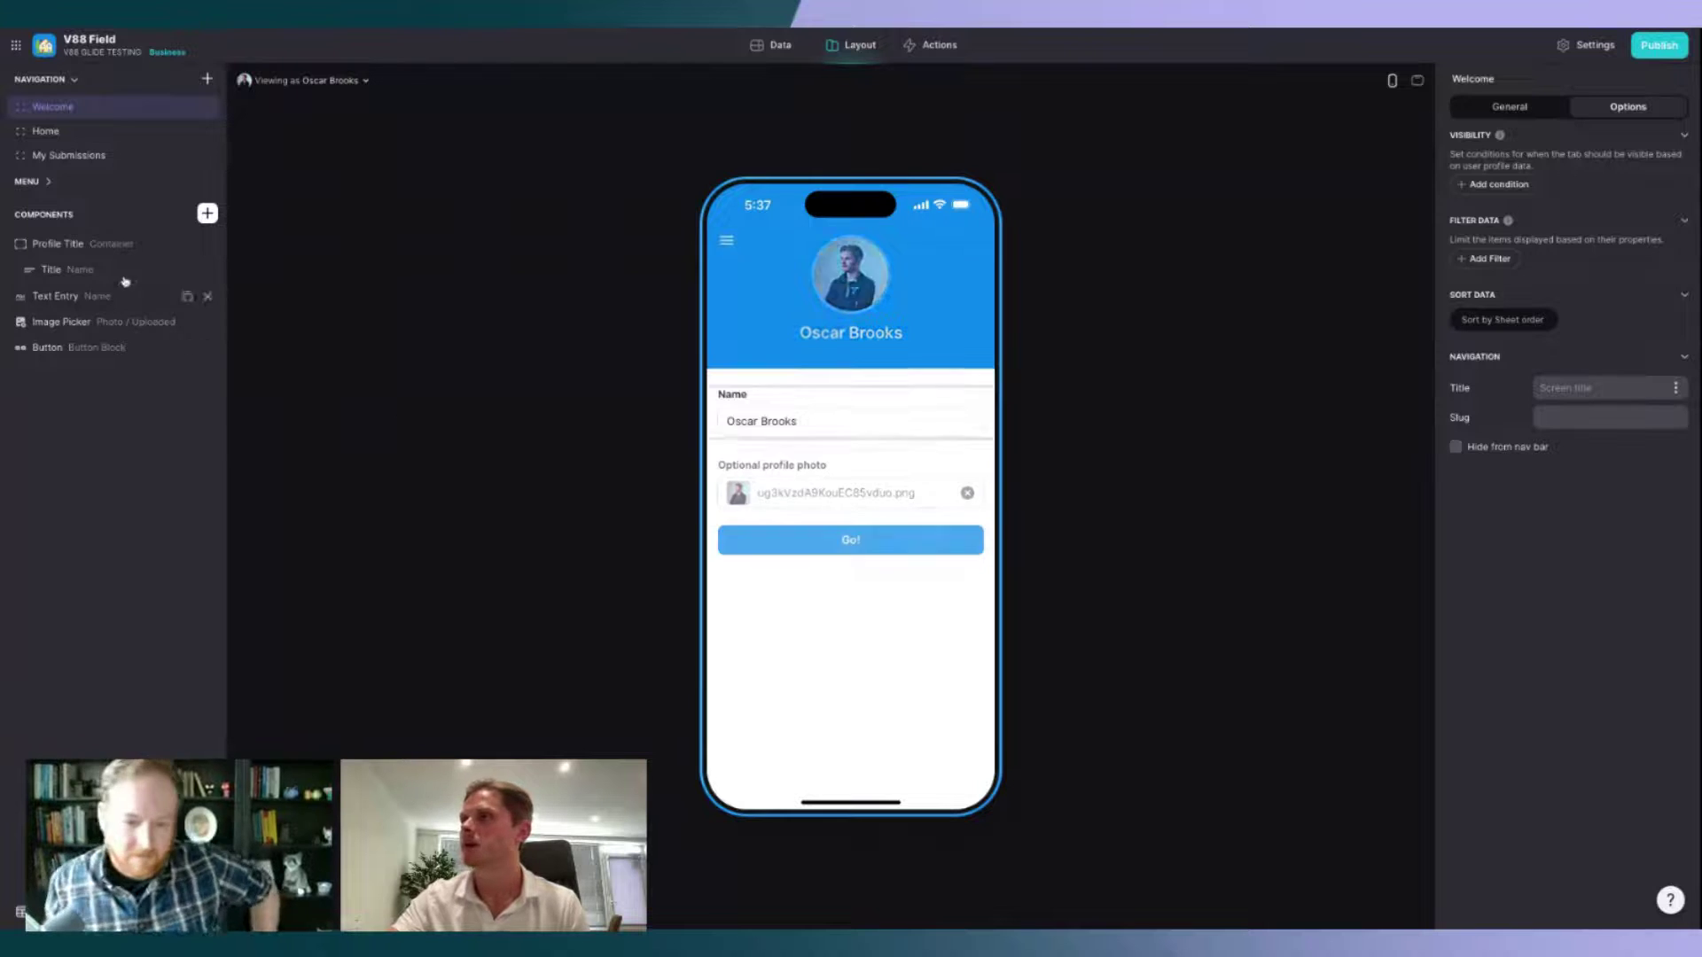
# Step: Rename the Welcome screen Go! button's action to 'Onboard and Notify'
pyautogui.click(120, 352)
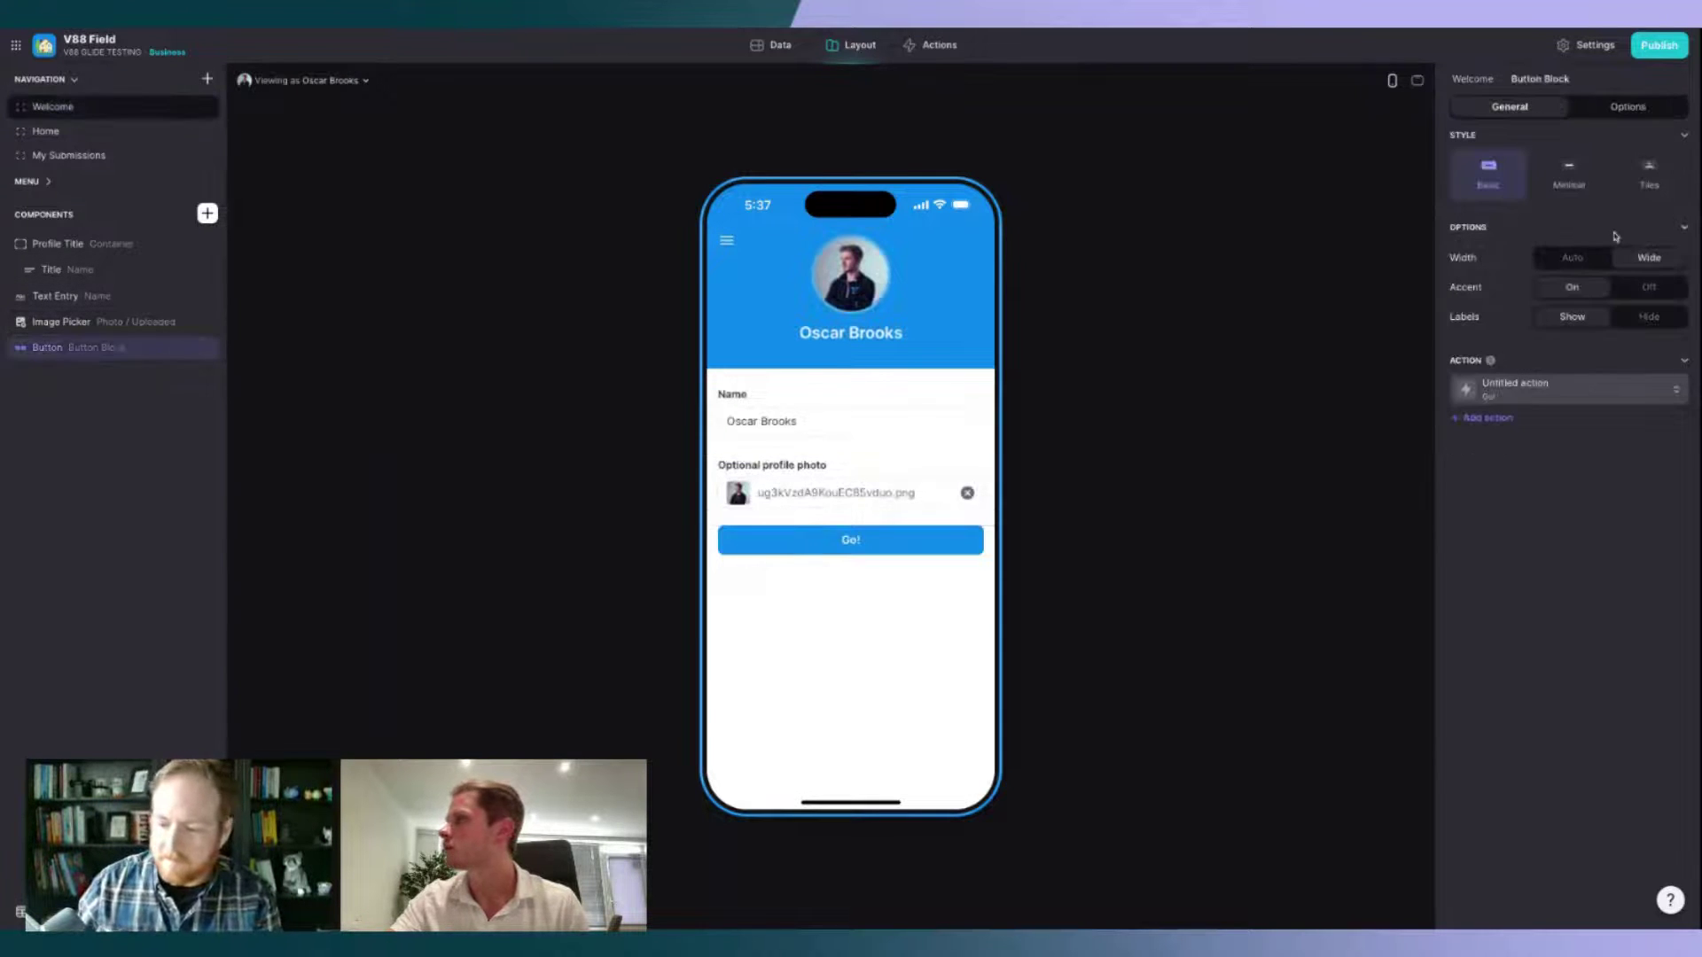
pyautogui.click(1583, 391)
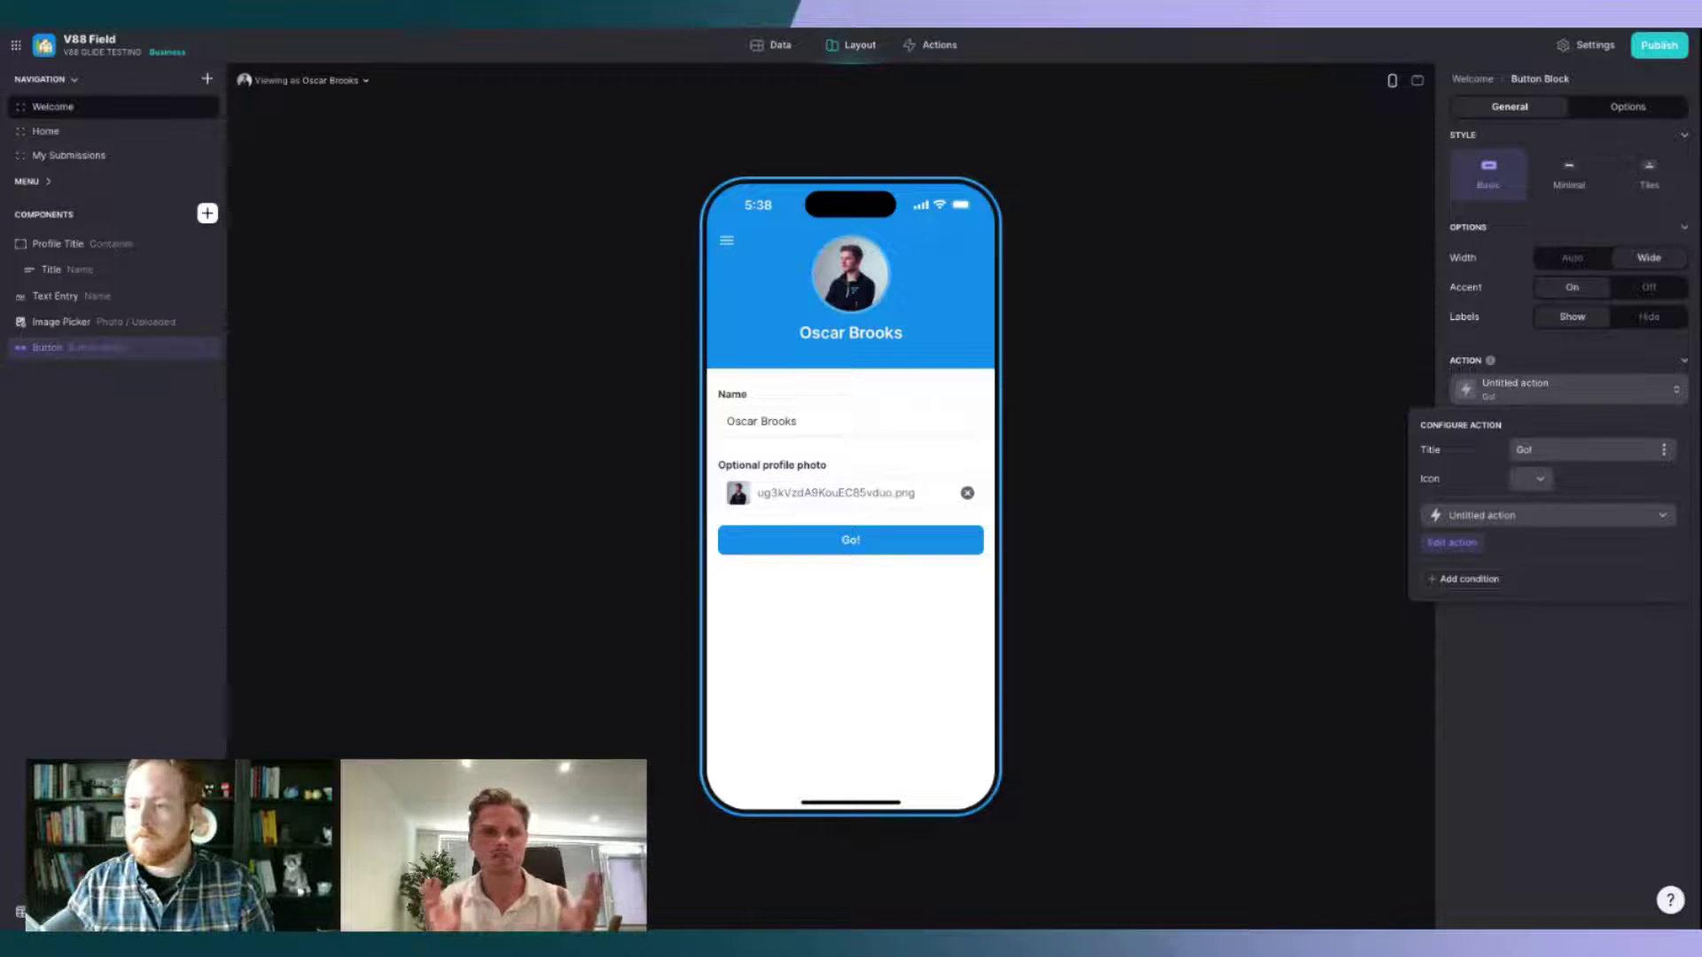
pyautogui.click(1452, 543)
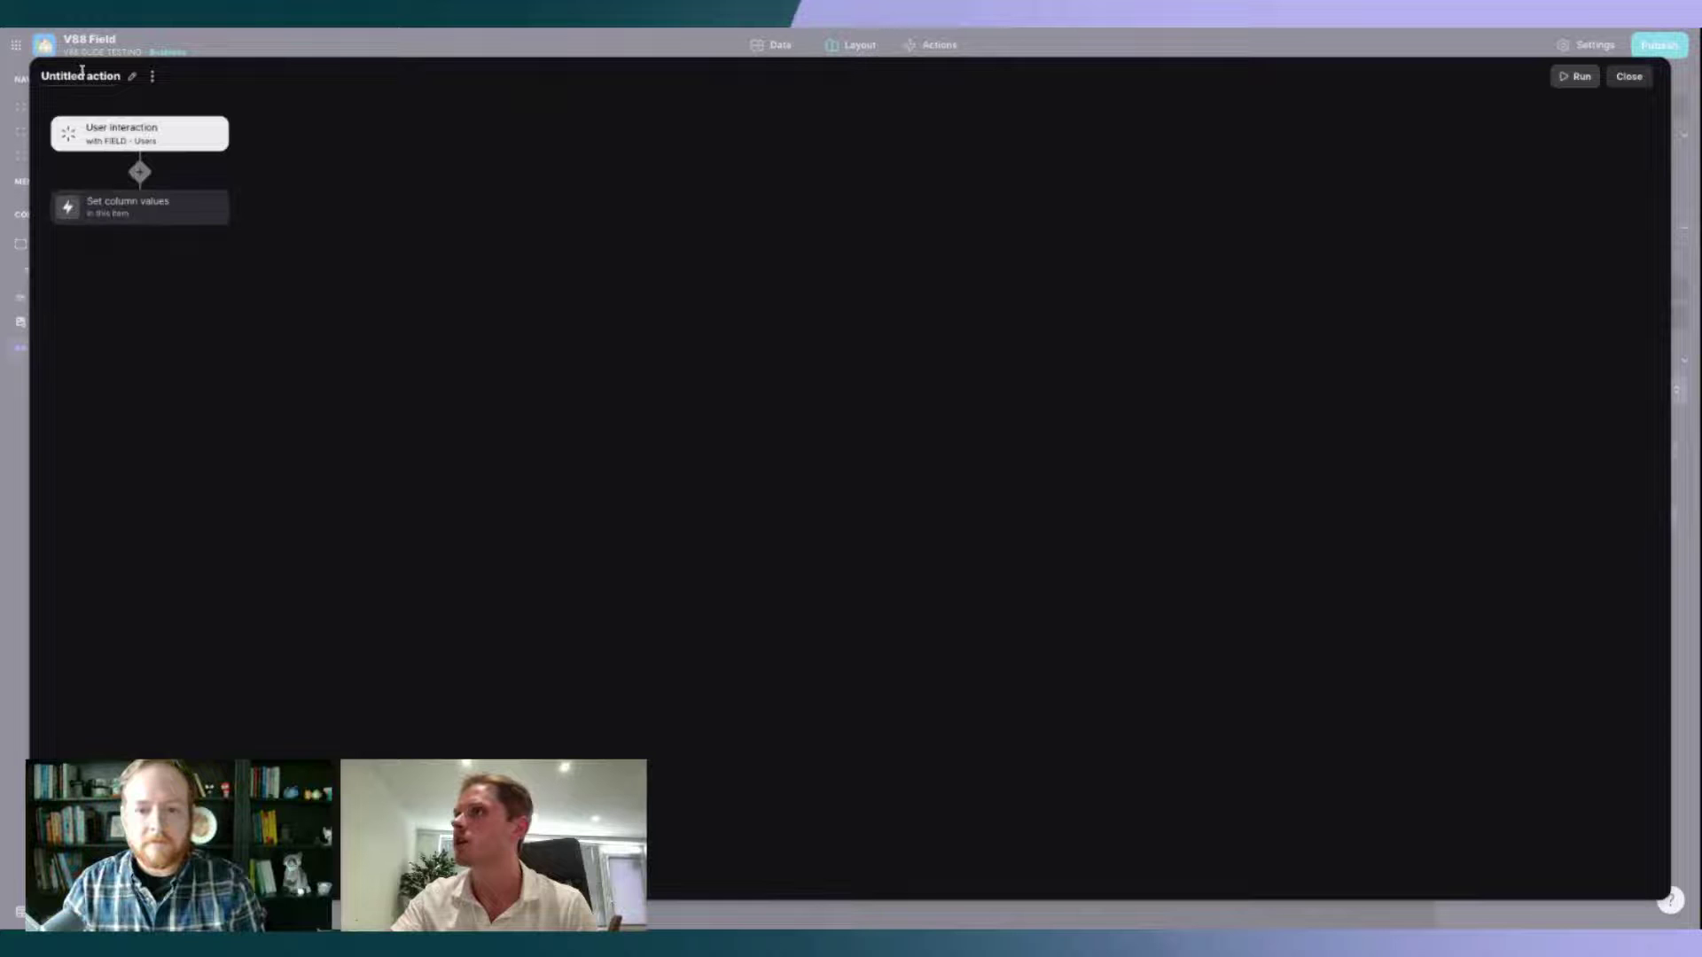
pyautogui.click(82, 74)
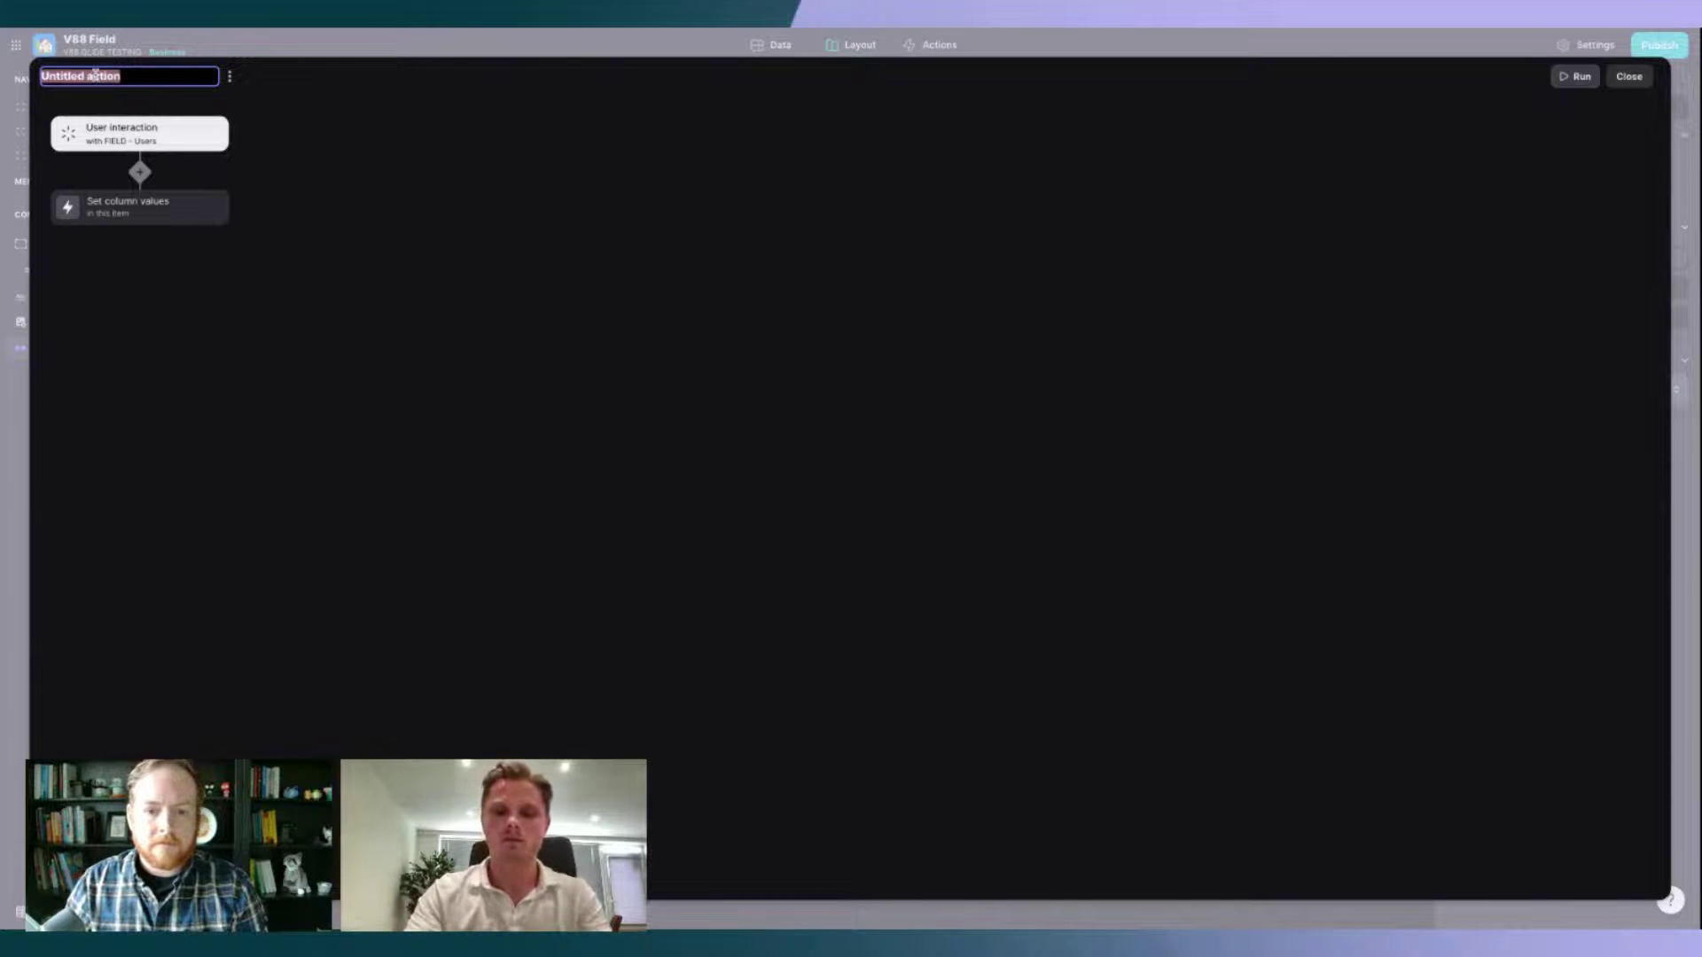
pyautogui.write('Onboard and Not')
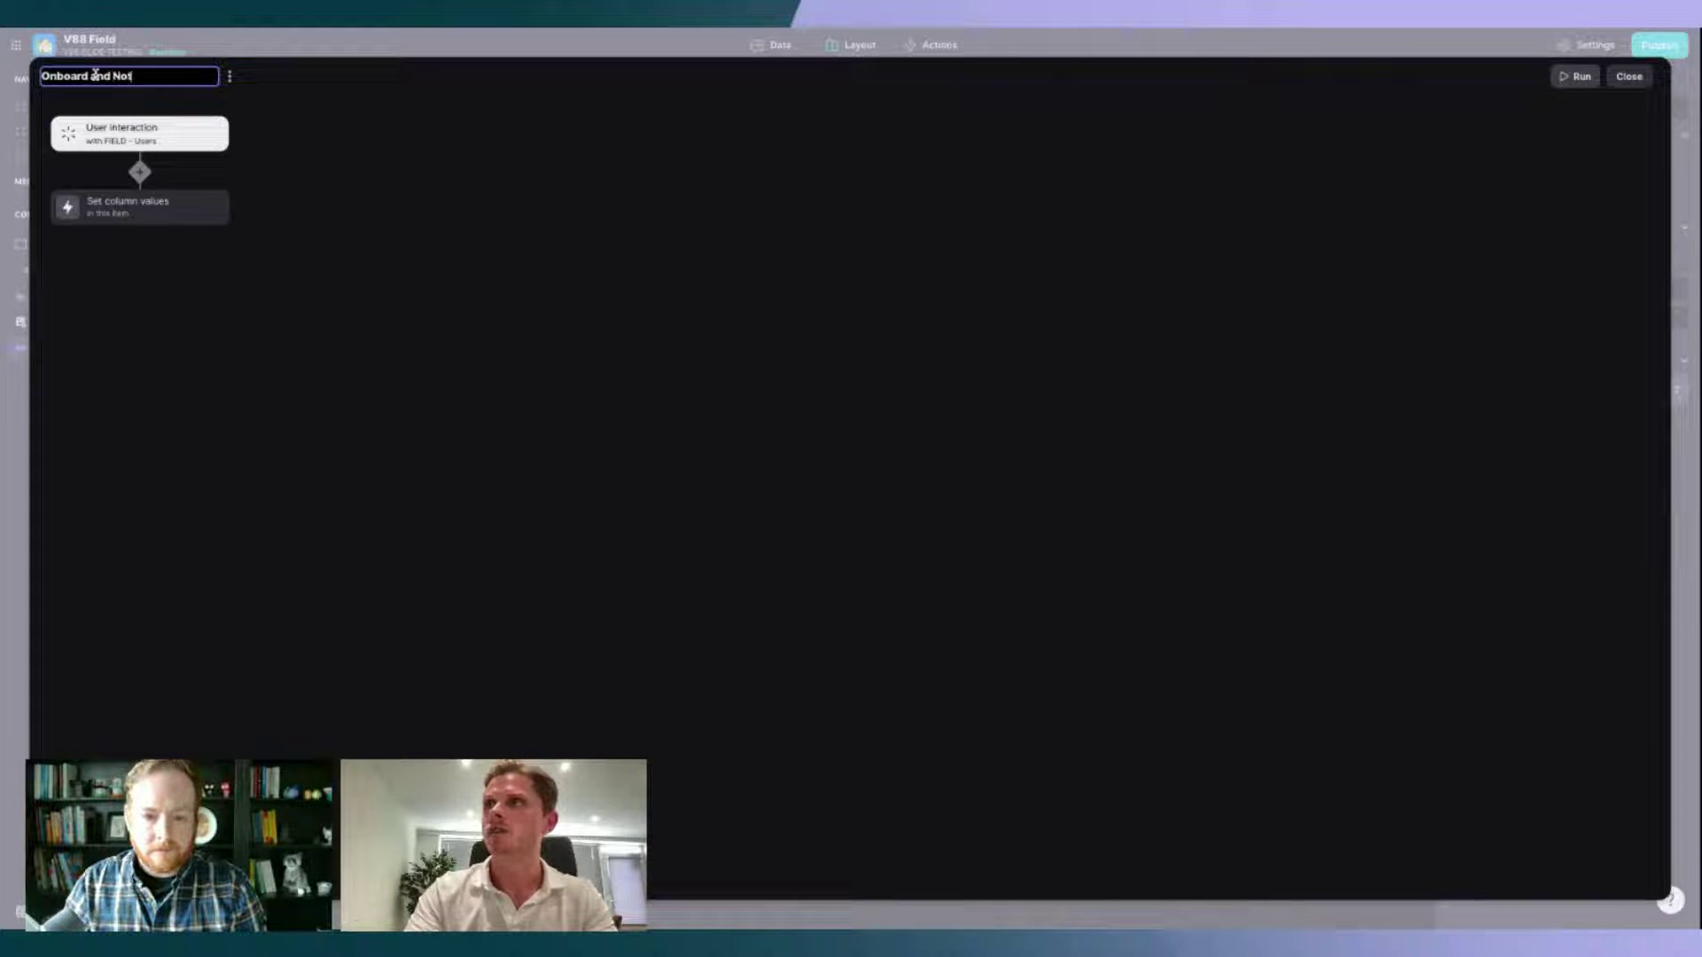
pyautogui.write('ify')
pyautogui.press('Return')
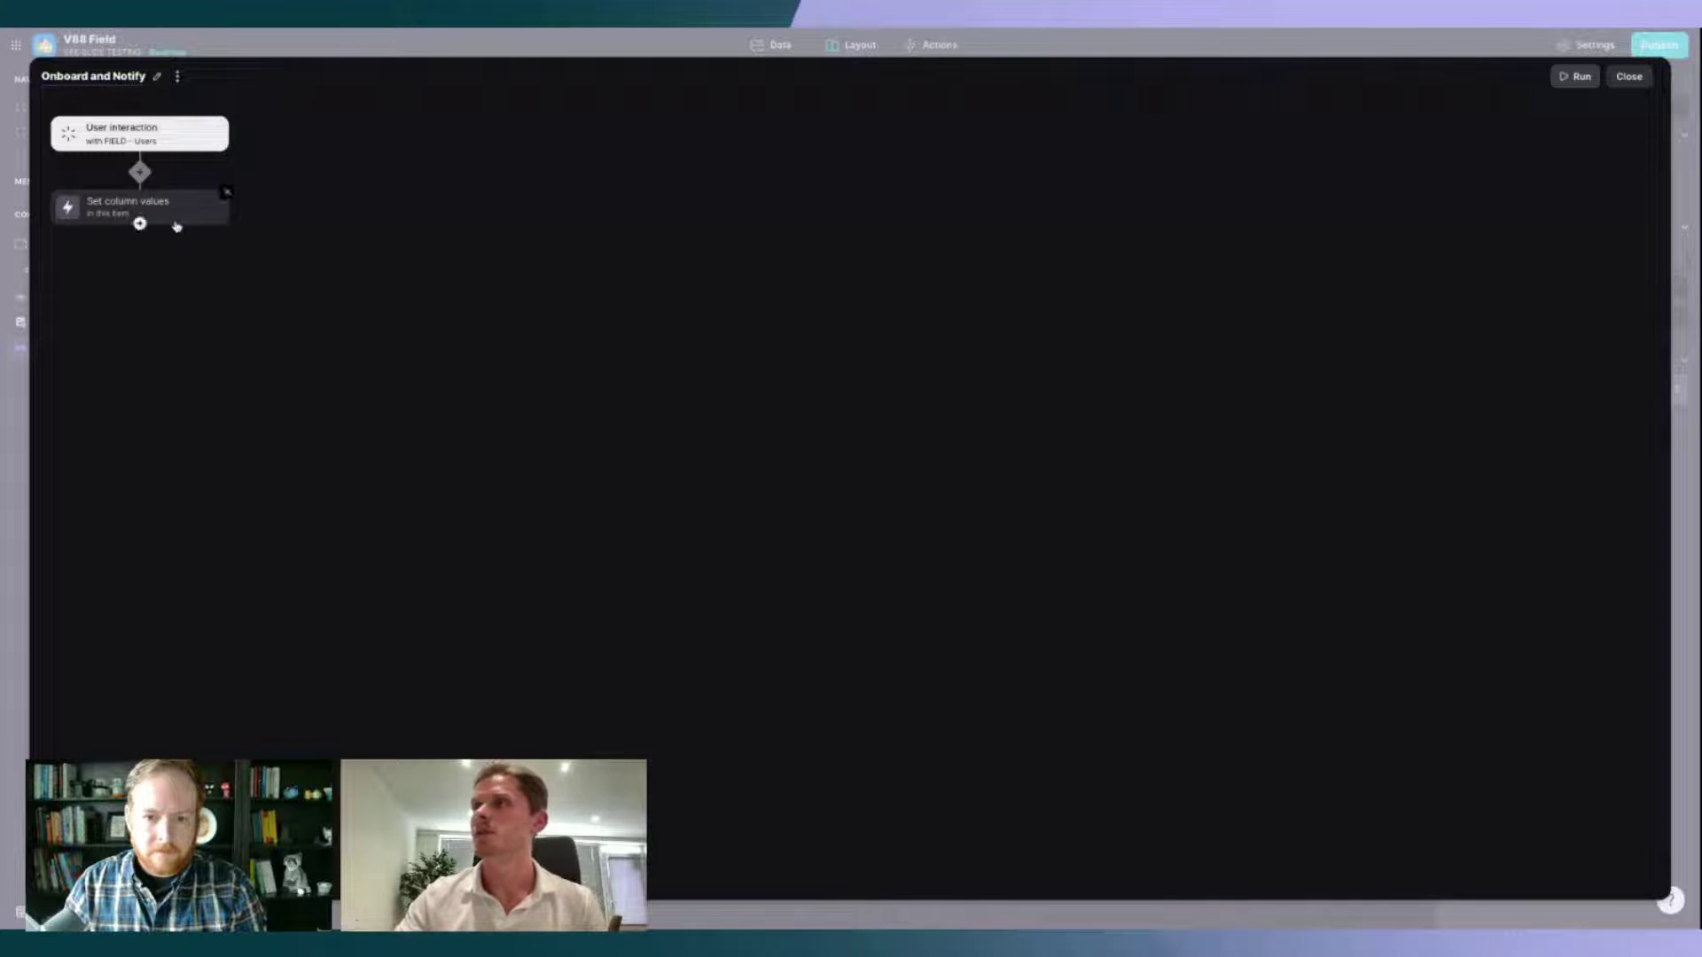
# Step: Add a Show notification step with message 'Welcome!' after Set column values
pyautogui.click(173, 213)
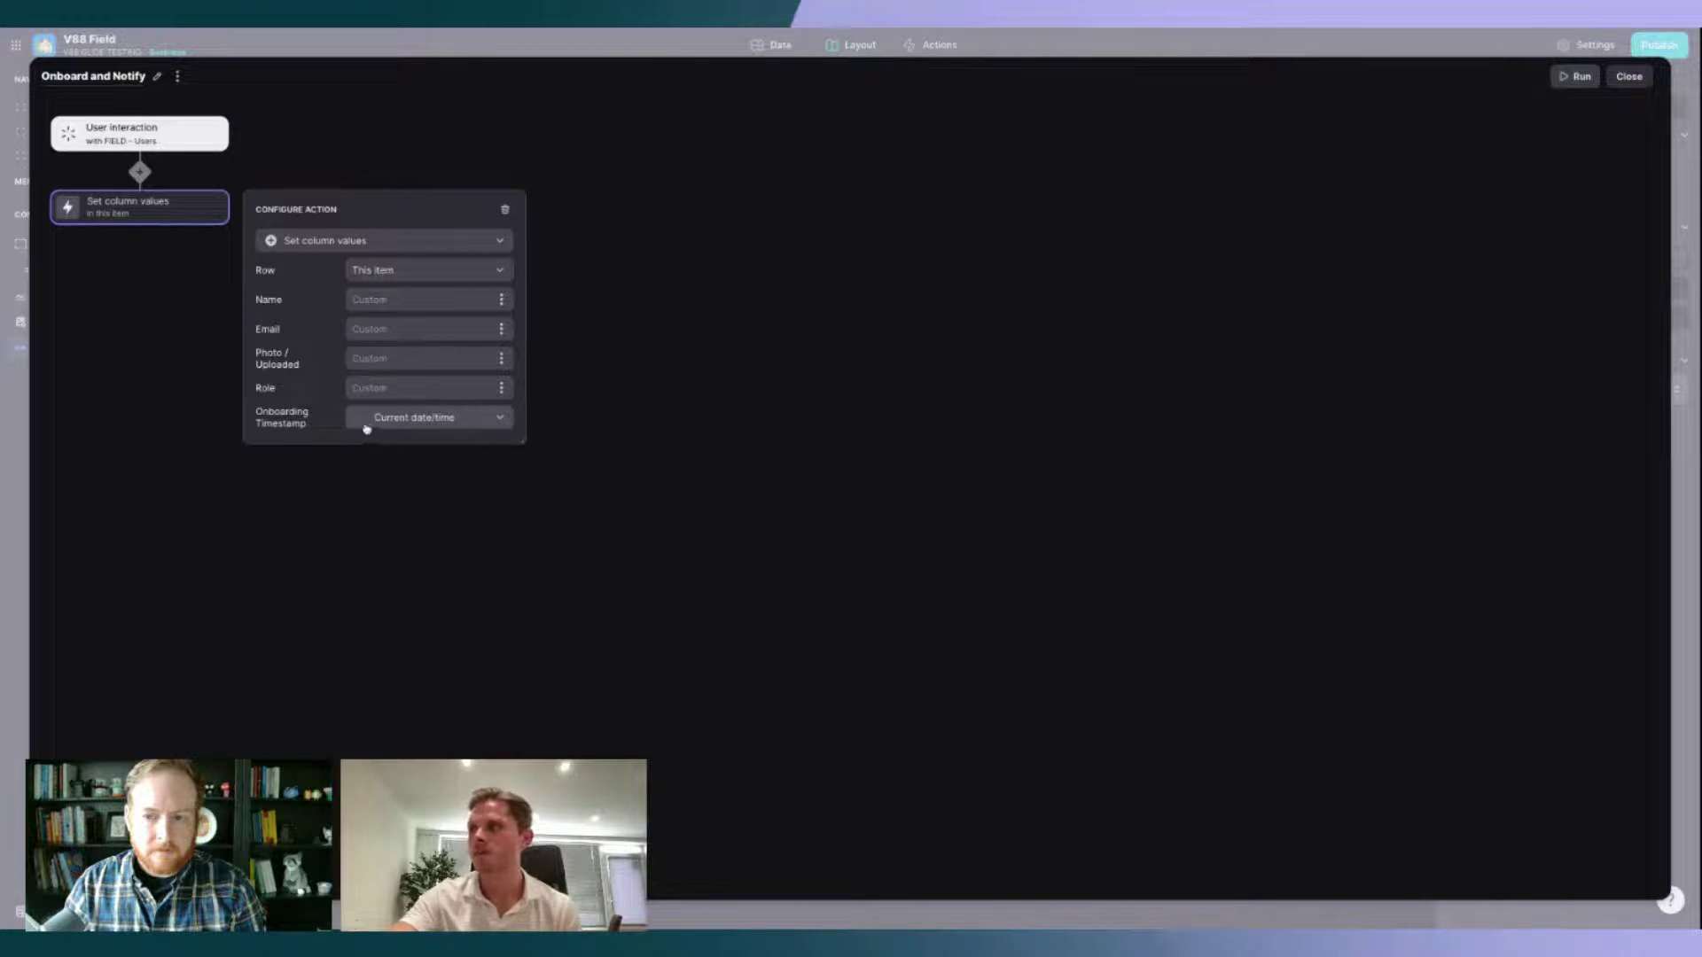
pyautogui.click(618, 391)
pyautogui.click(139, 224)
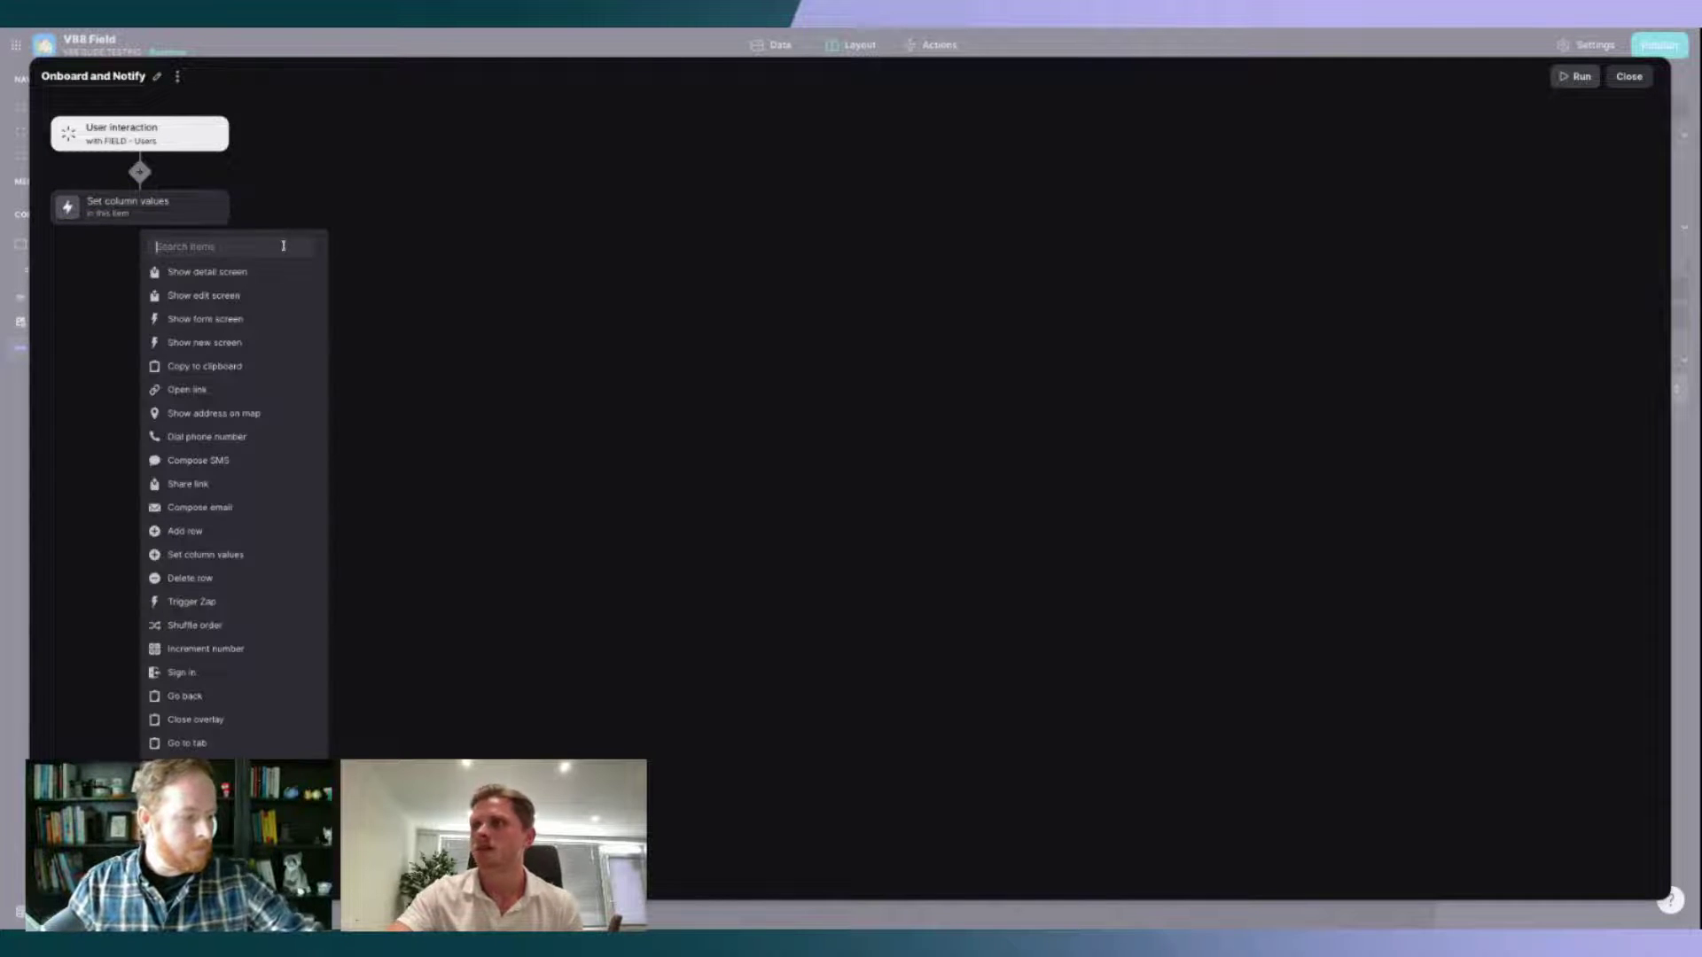
pyautogui.write('show')
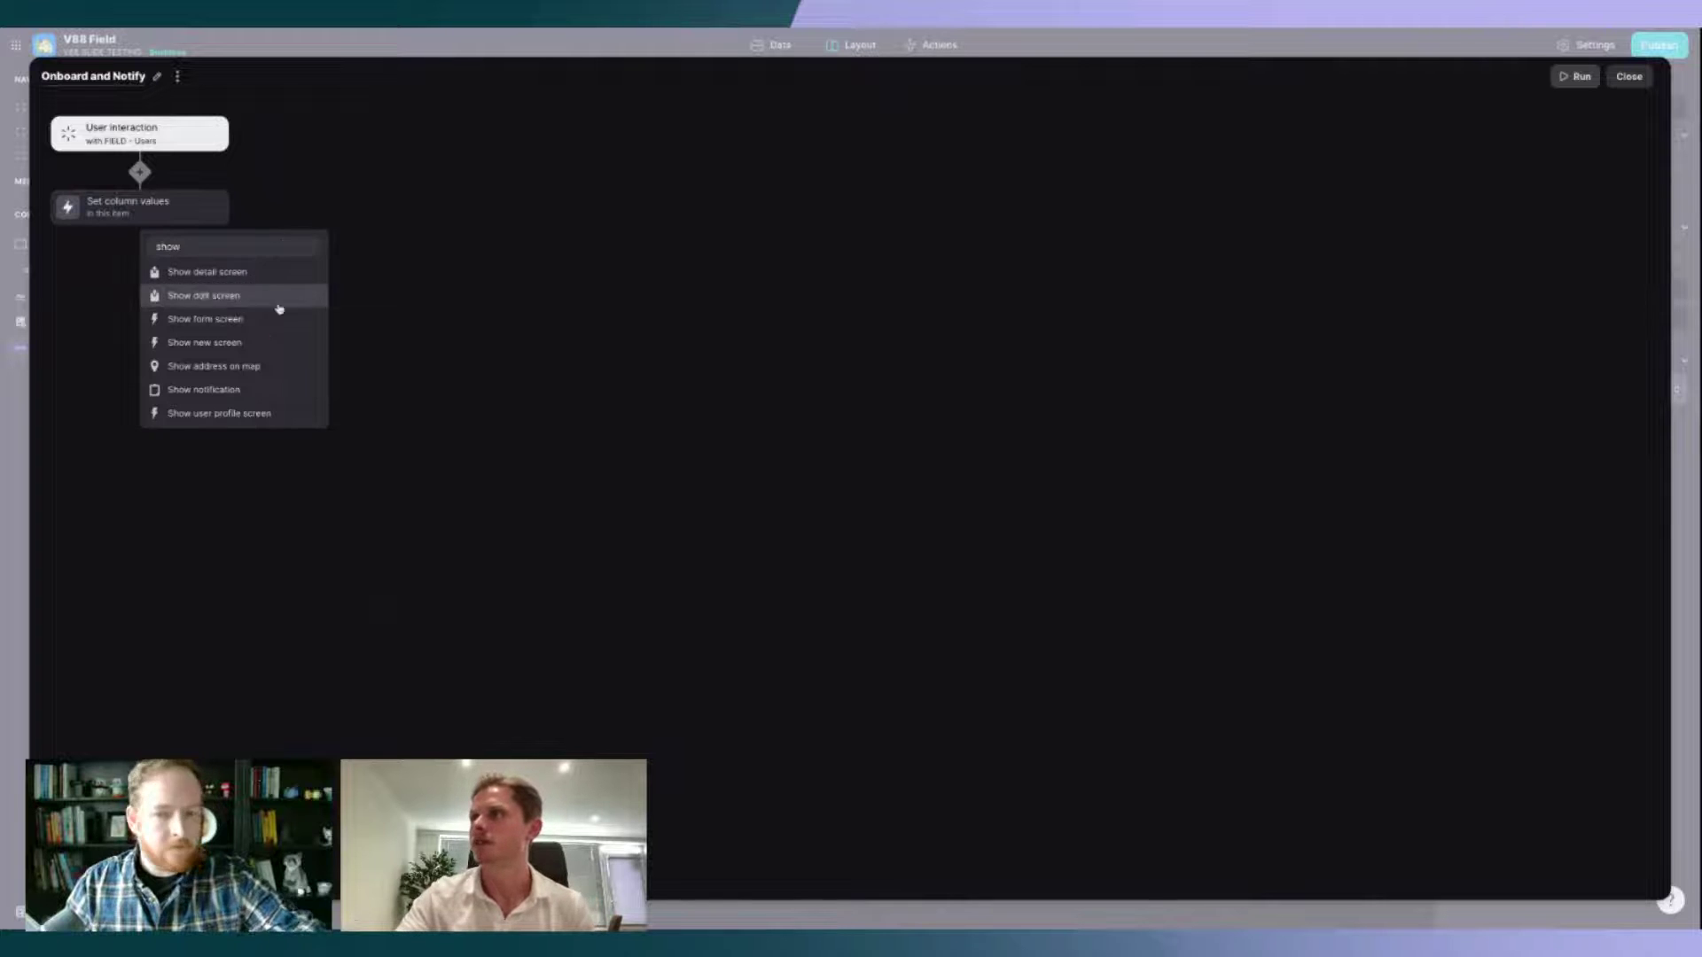
pyautogui.click(225, 390)
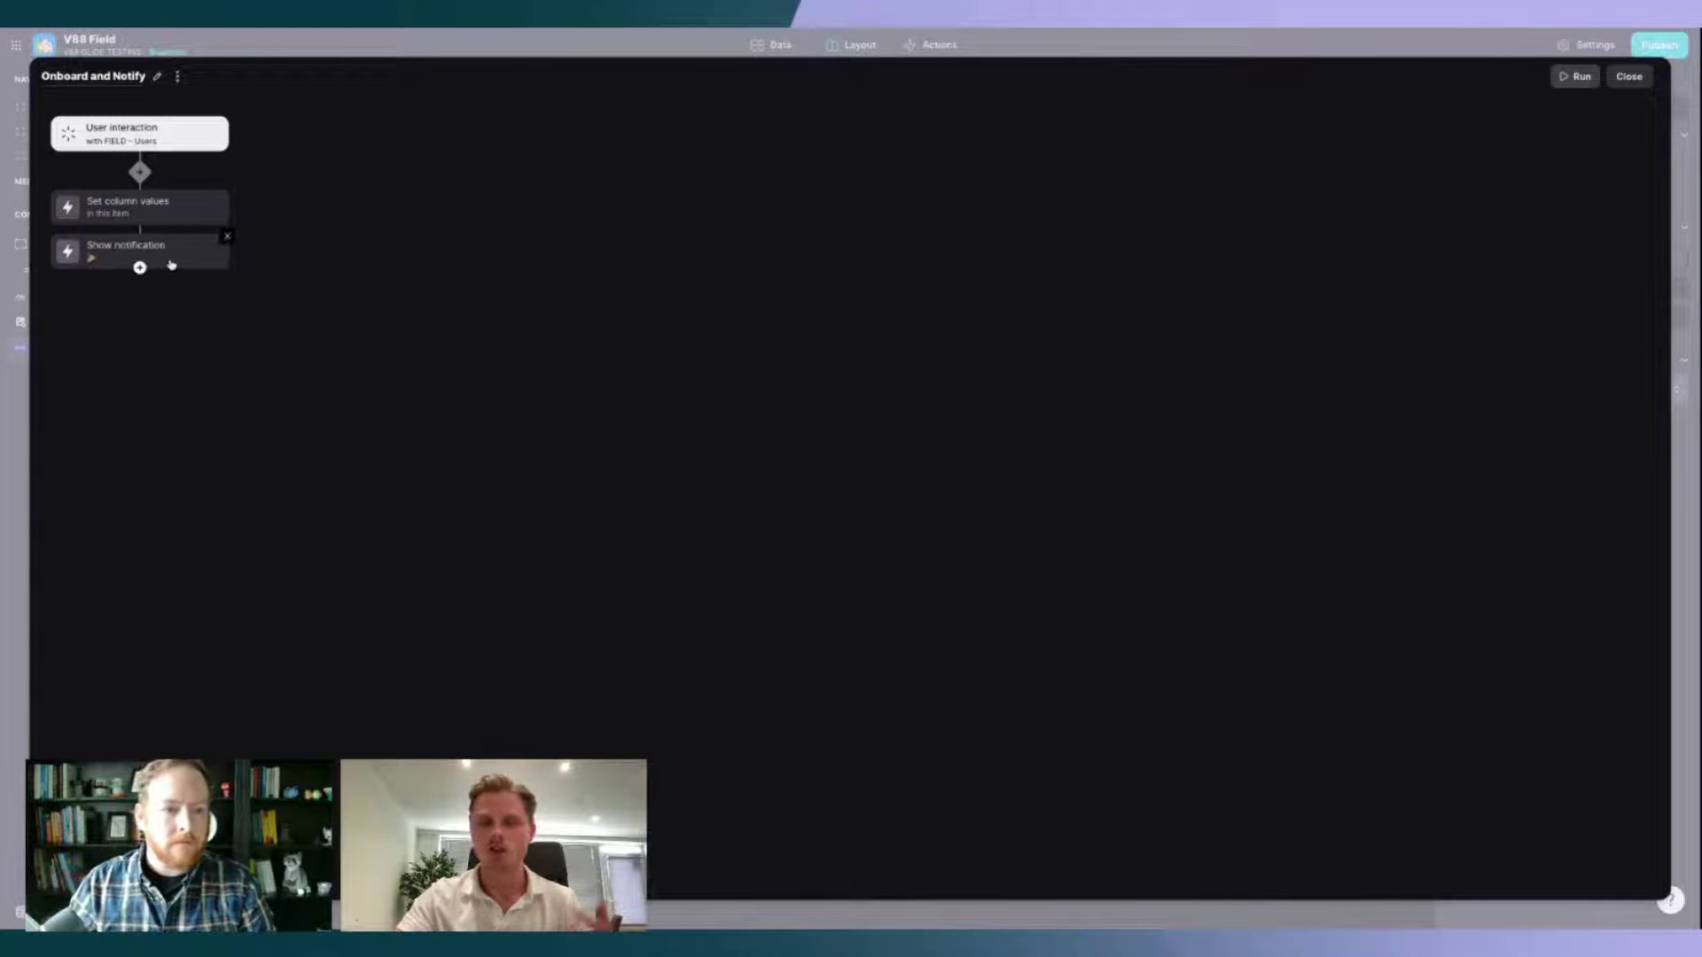
pyautogui.click(171, 264)
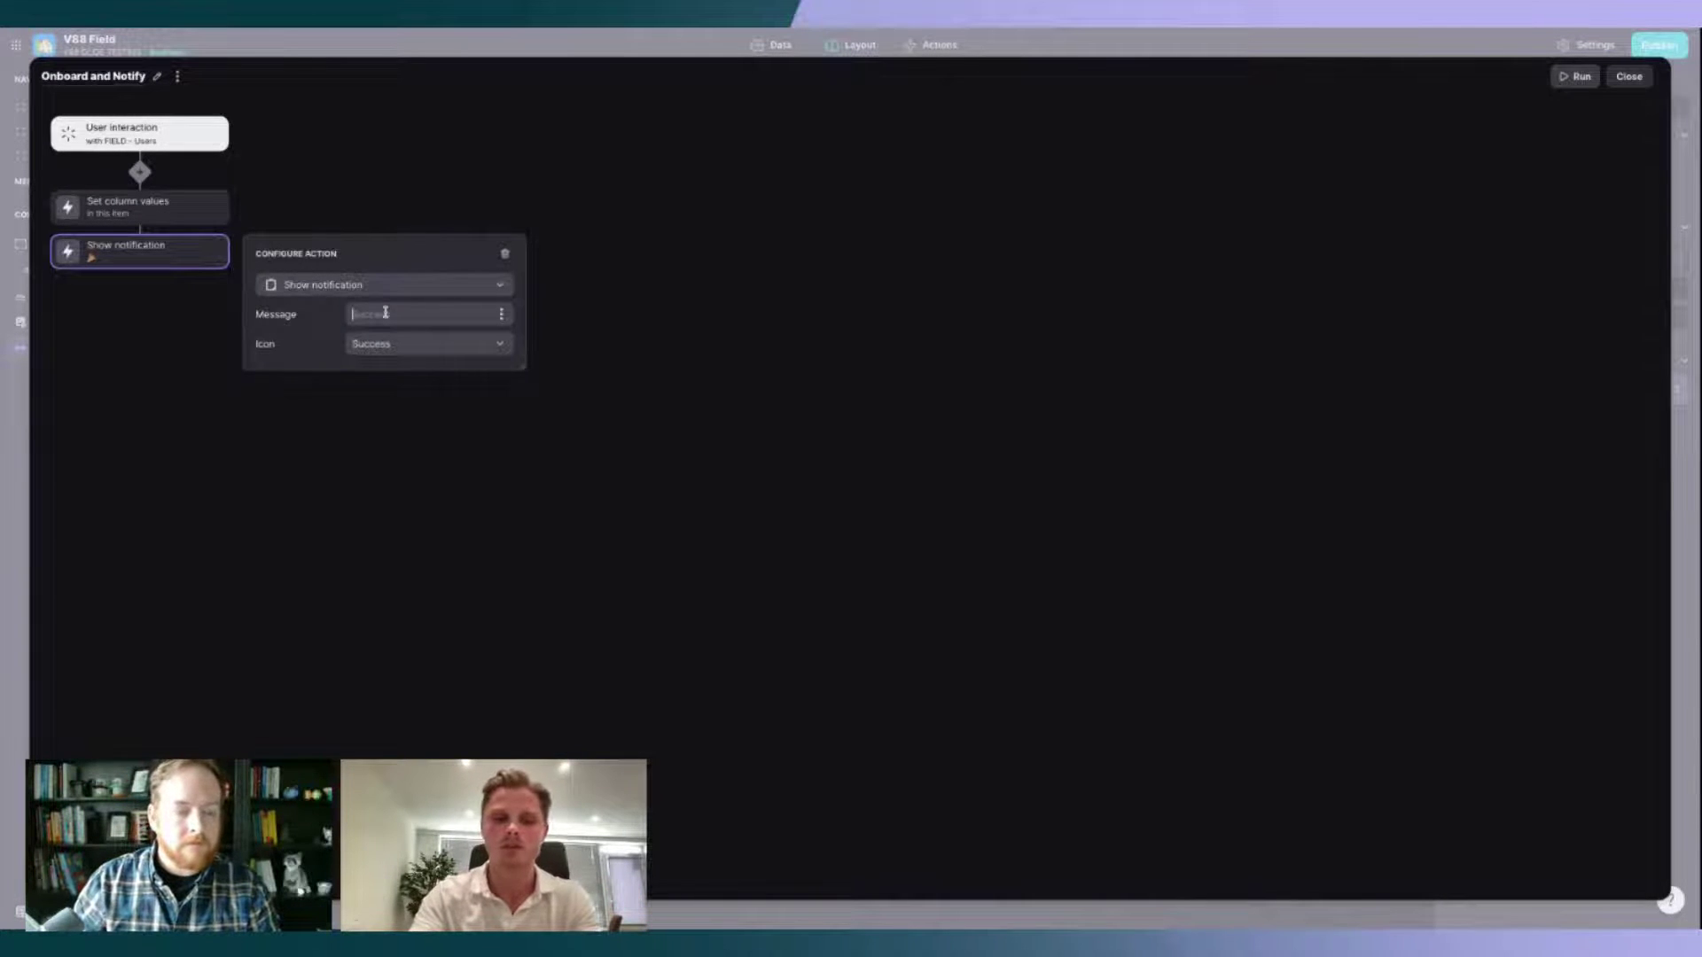
pyautogui.write('Welcom')
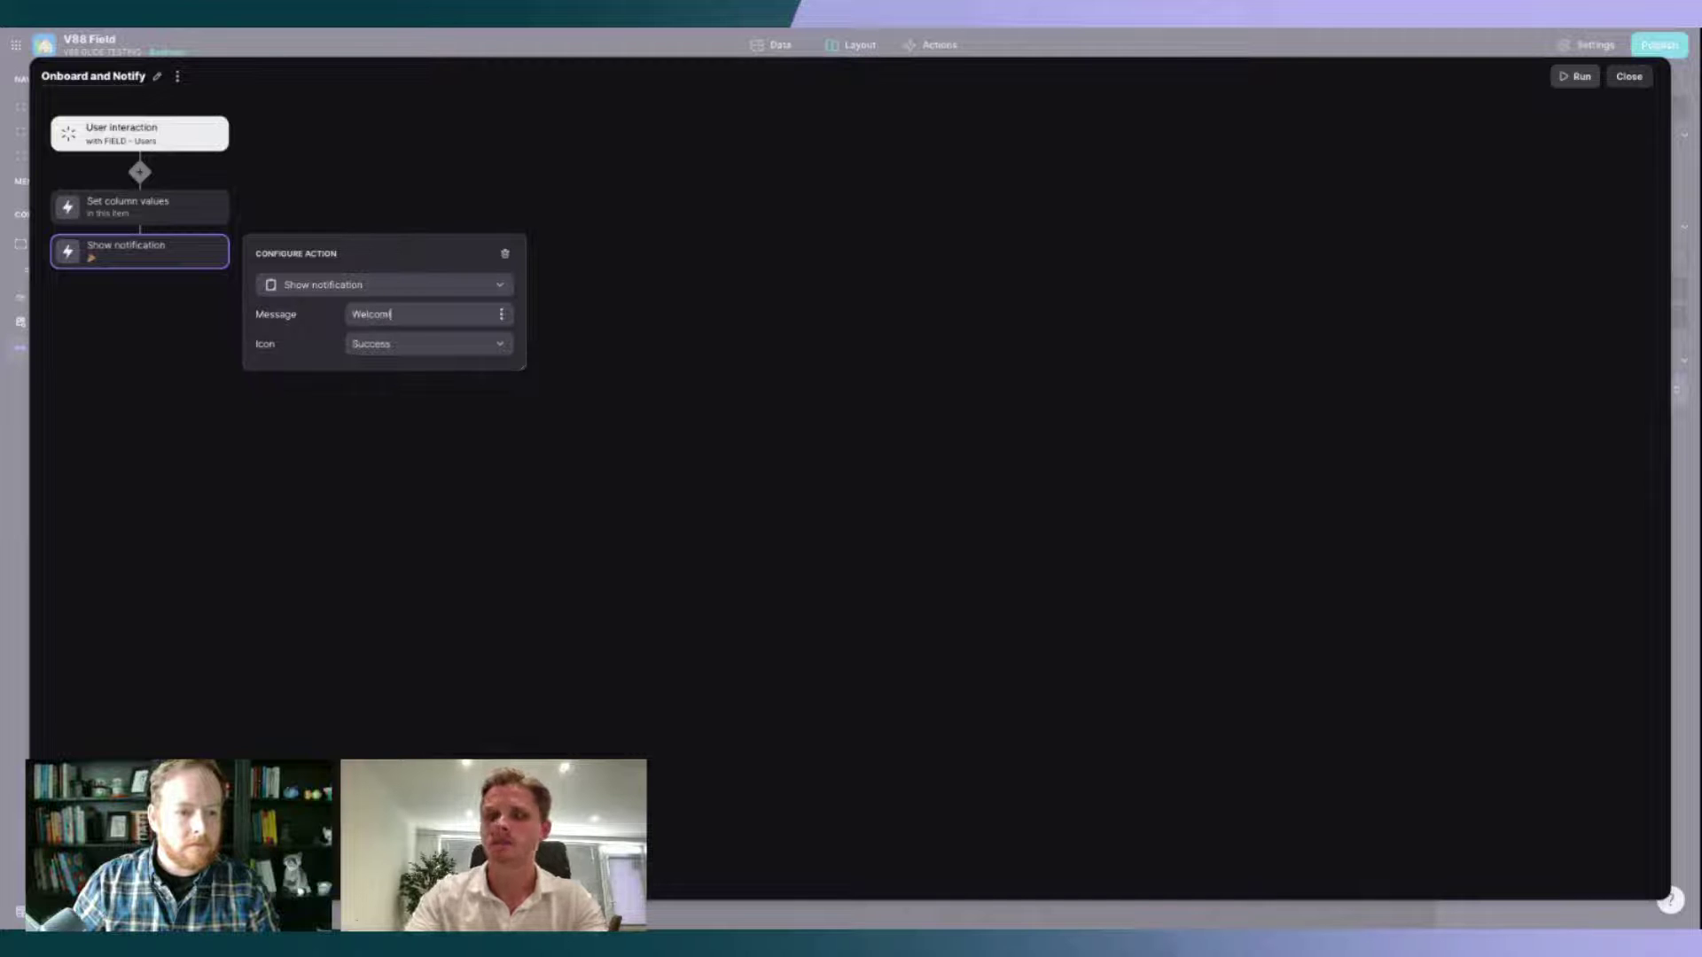
pyautogui.write('e!')
pyautogui.click(604, 342)
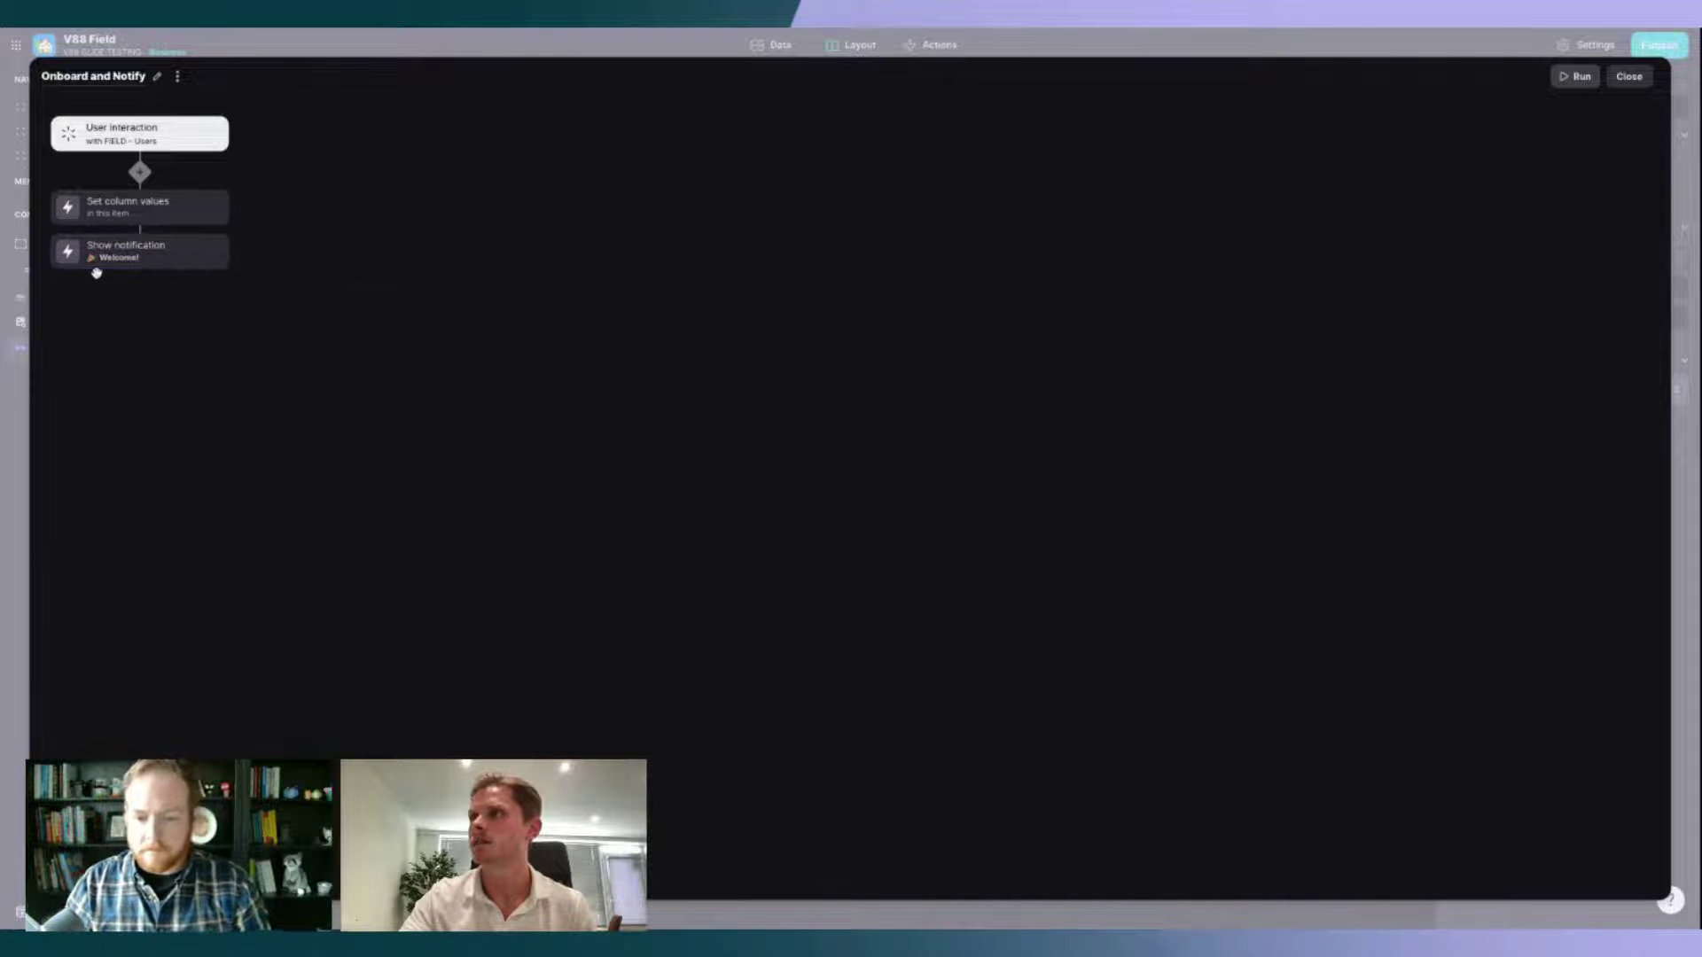
pyautogui.click(137, 268)
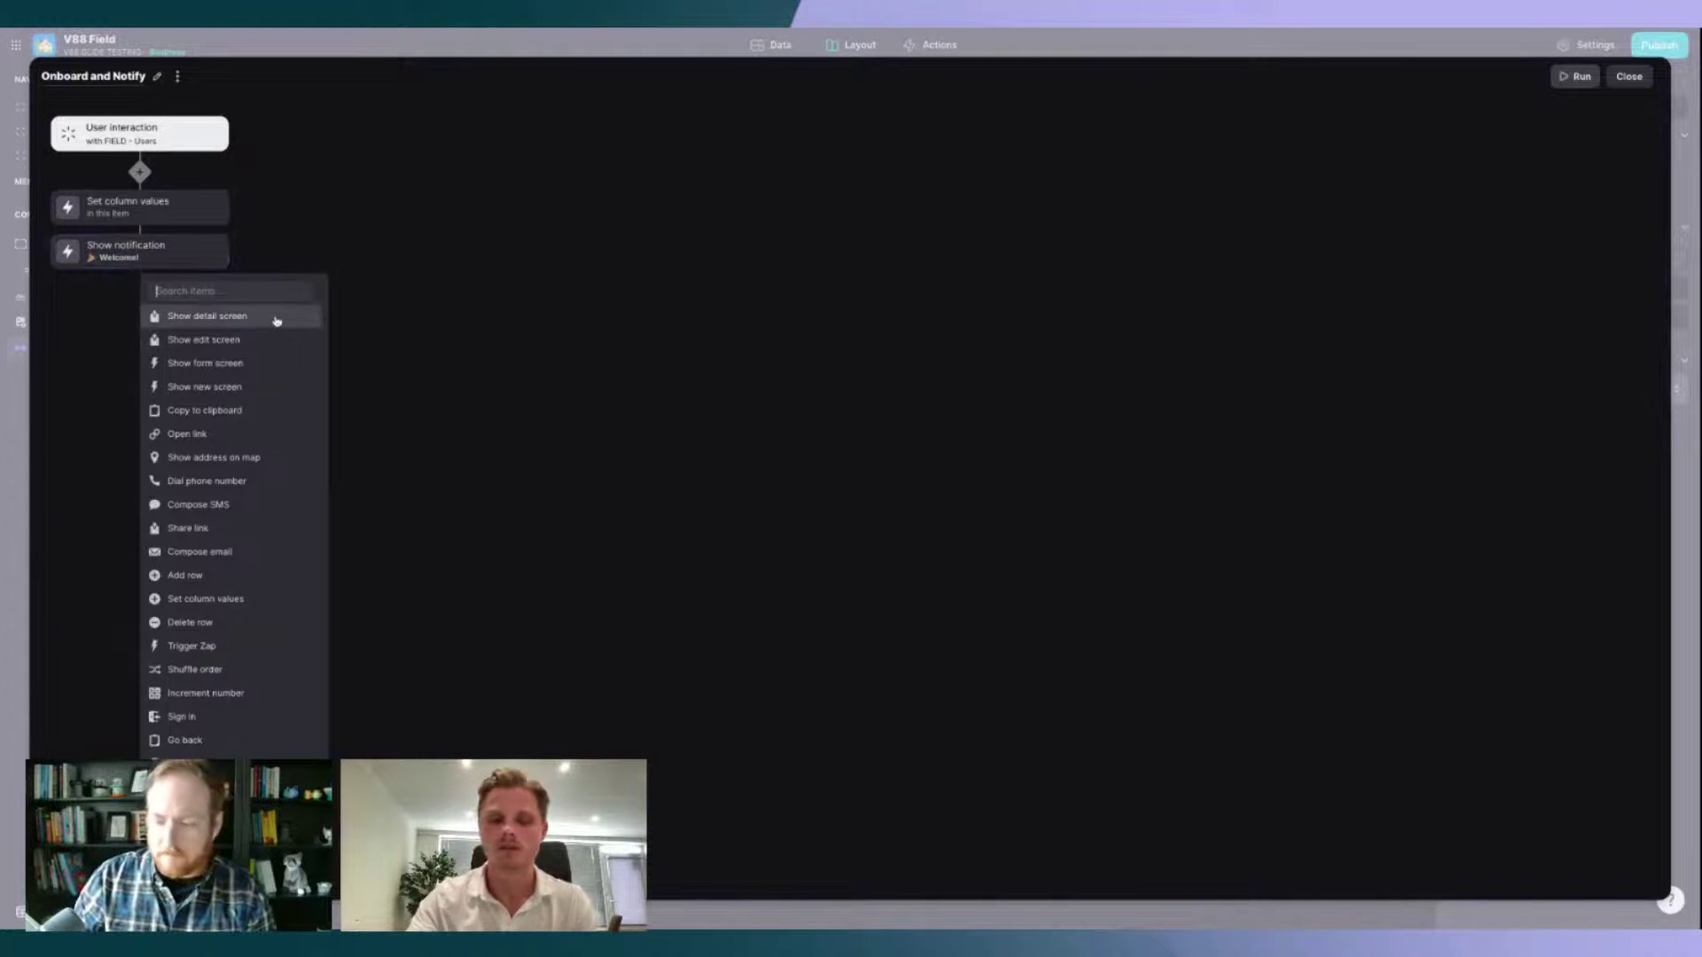
# Step: Add a Send email step addressed to the User Profile's Email
pyautogui.write('send')
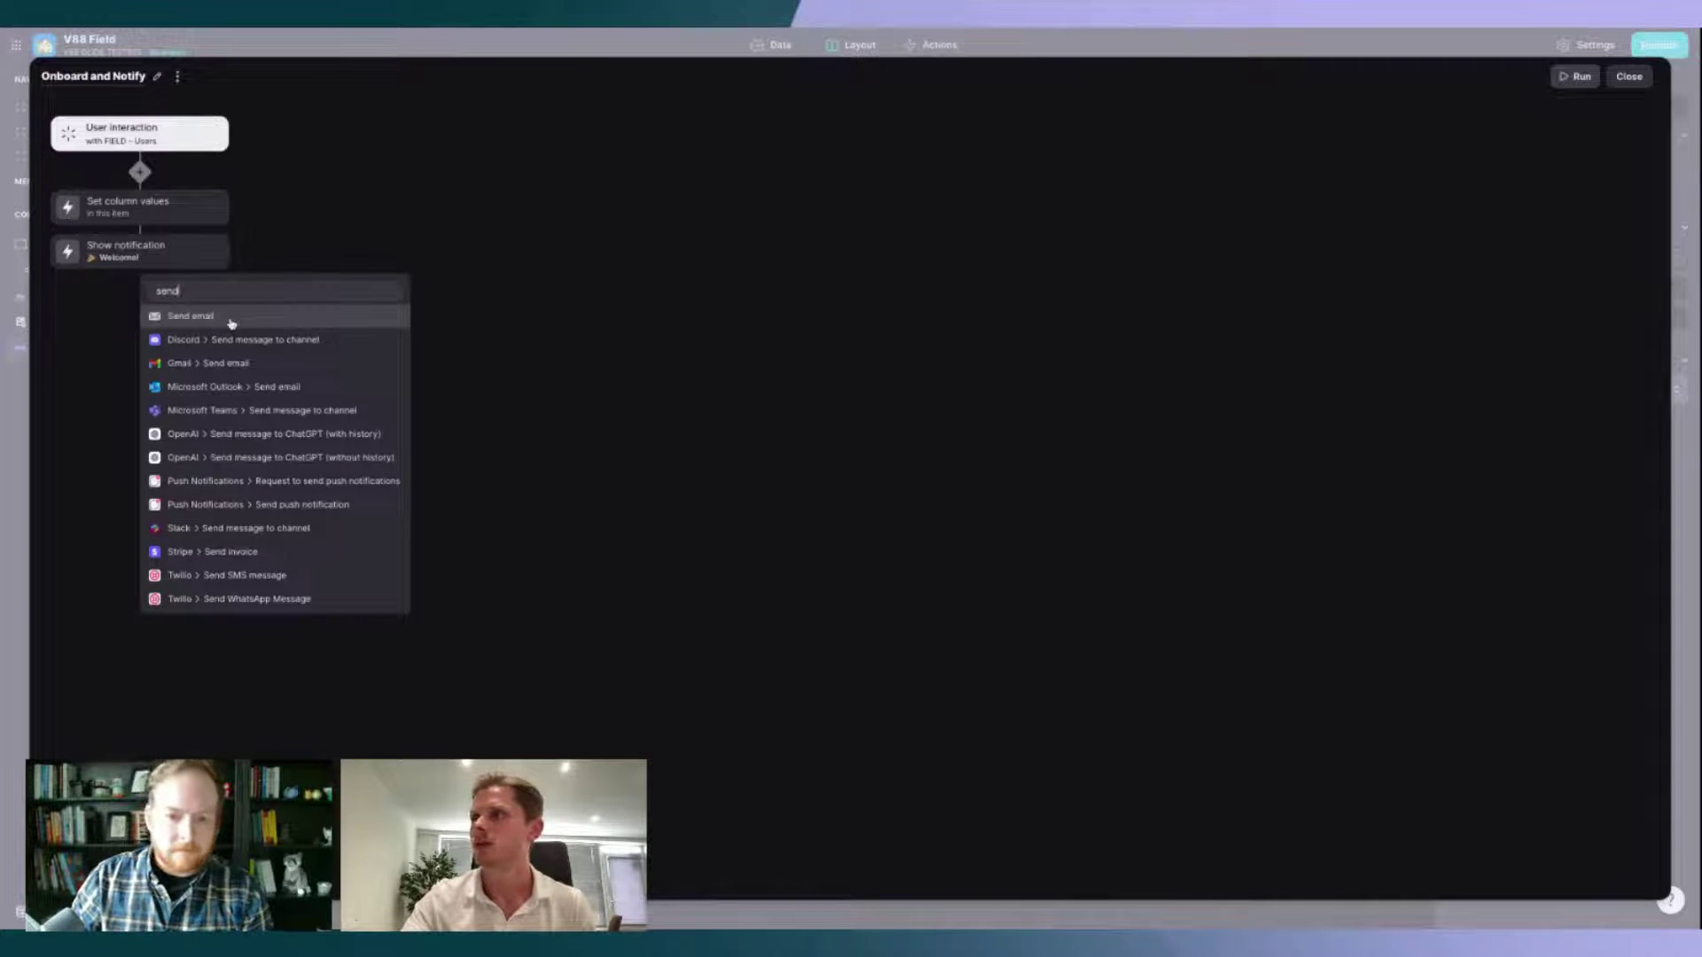
pyautogui.click(232, 321)
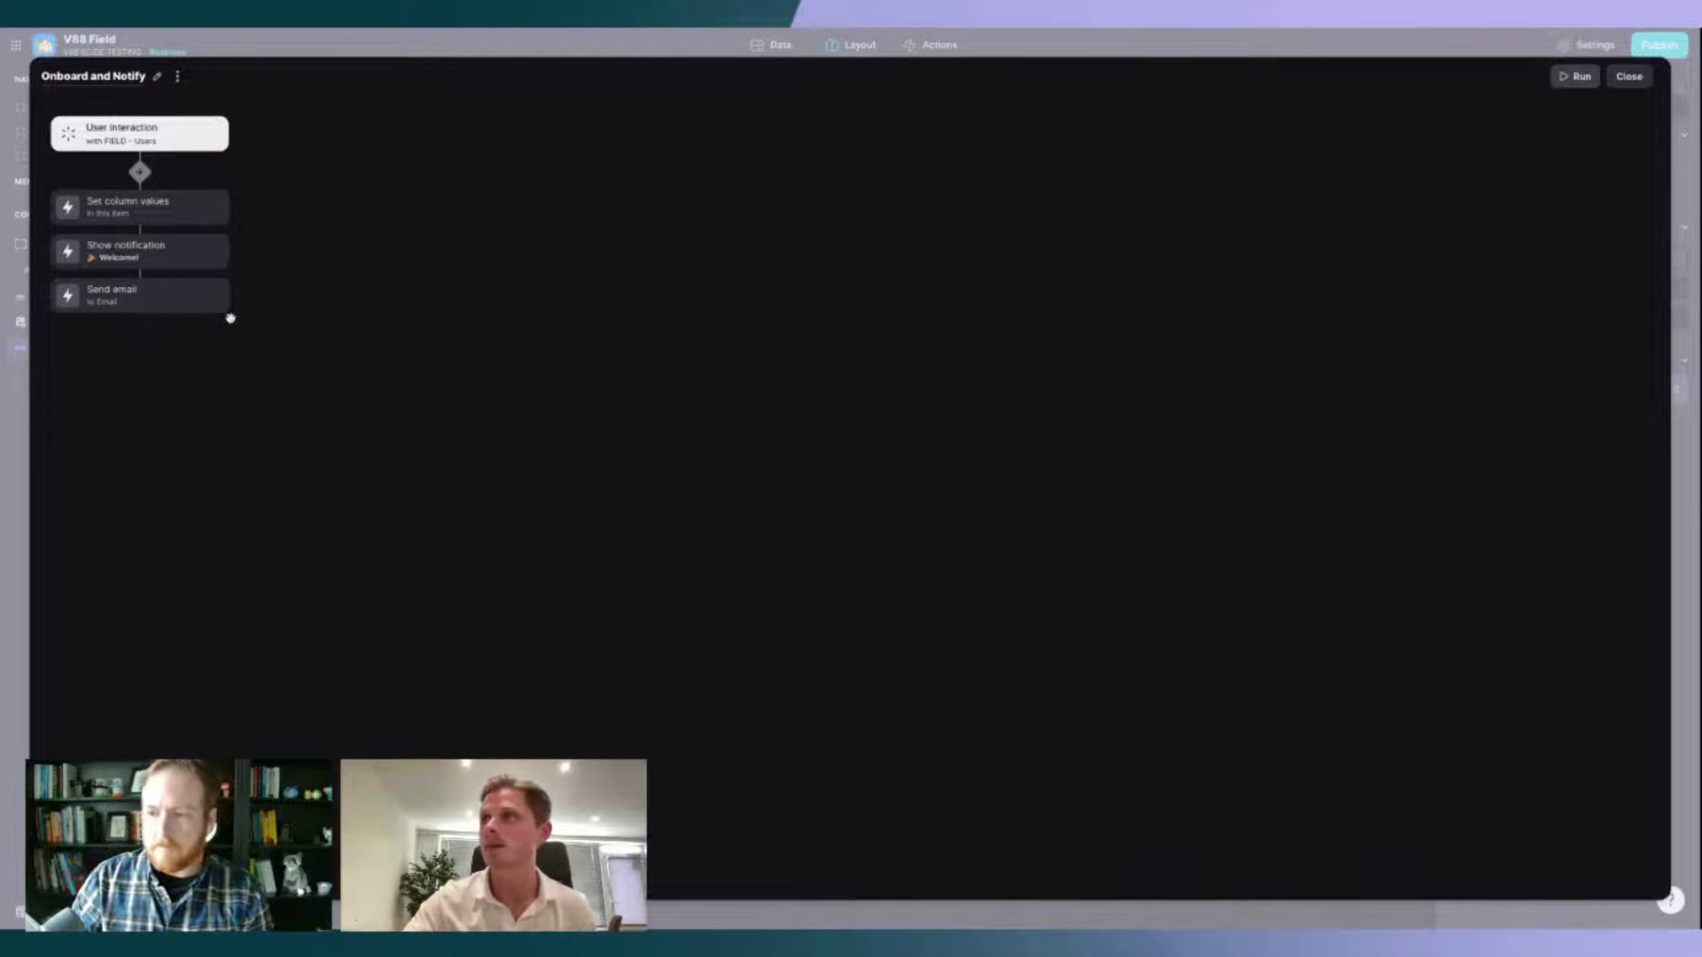
pyautogui.click(190, 298)
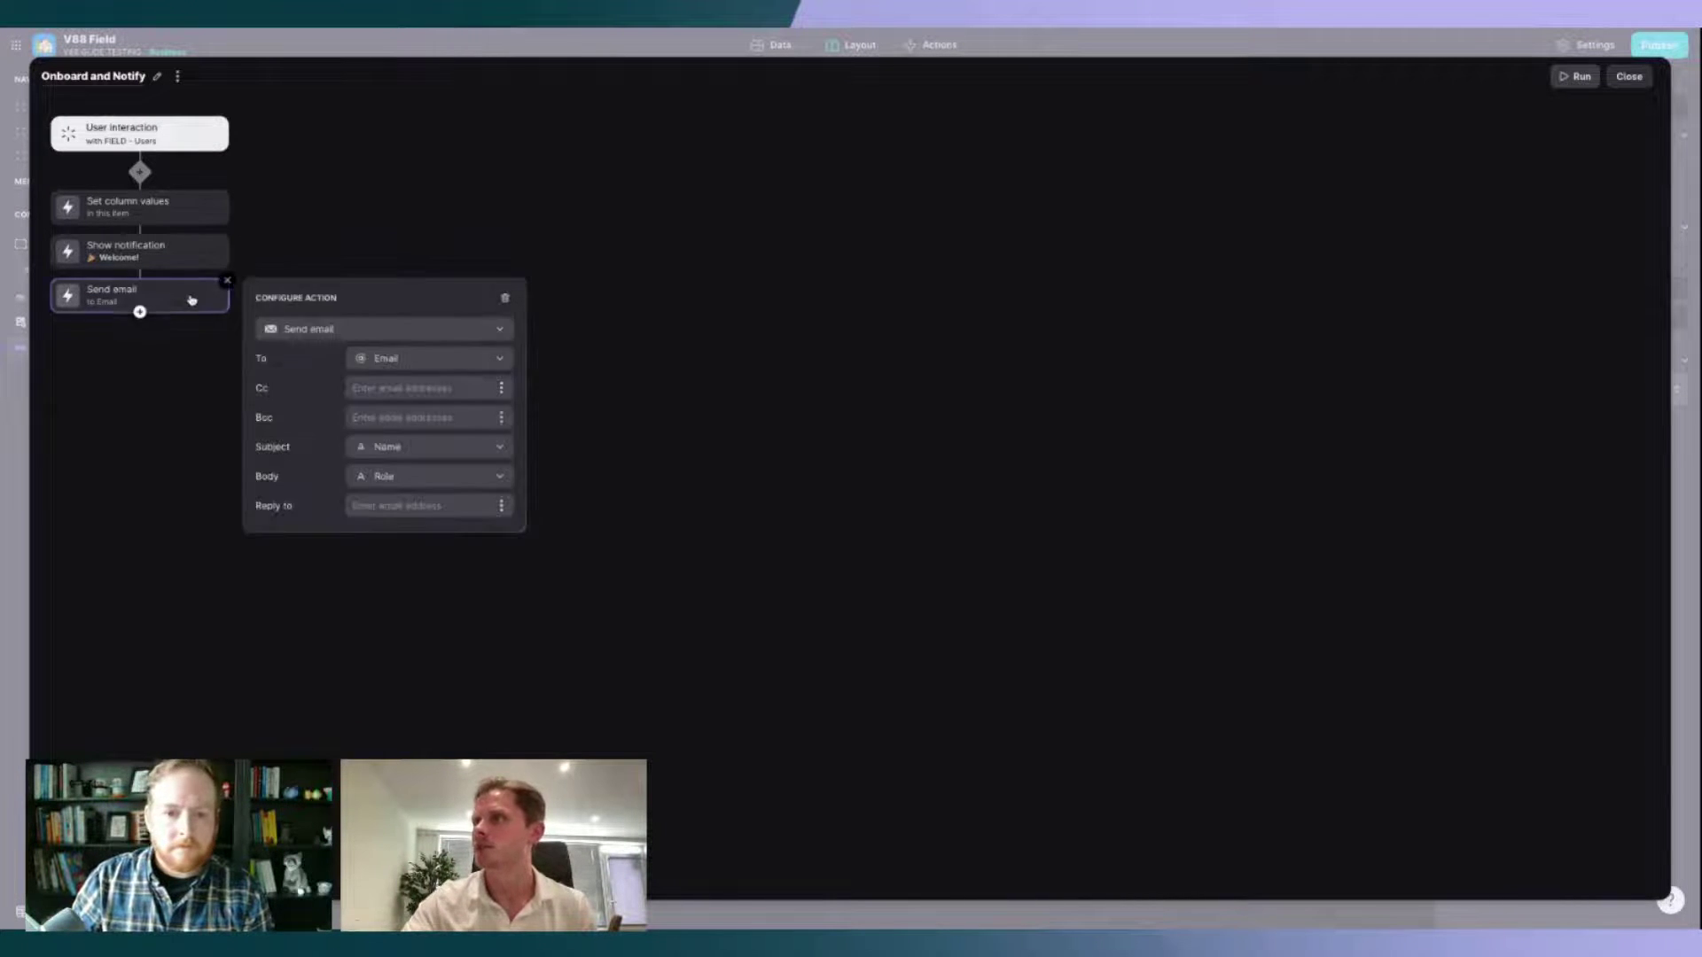
pyautogui.click(415, 368)
pyautogui.moveTo(418, 441)
pyautogui.click(550, 472)
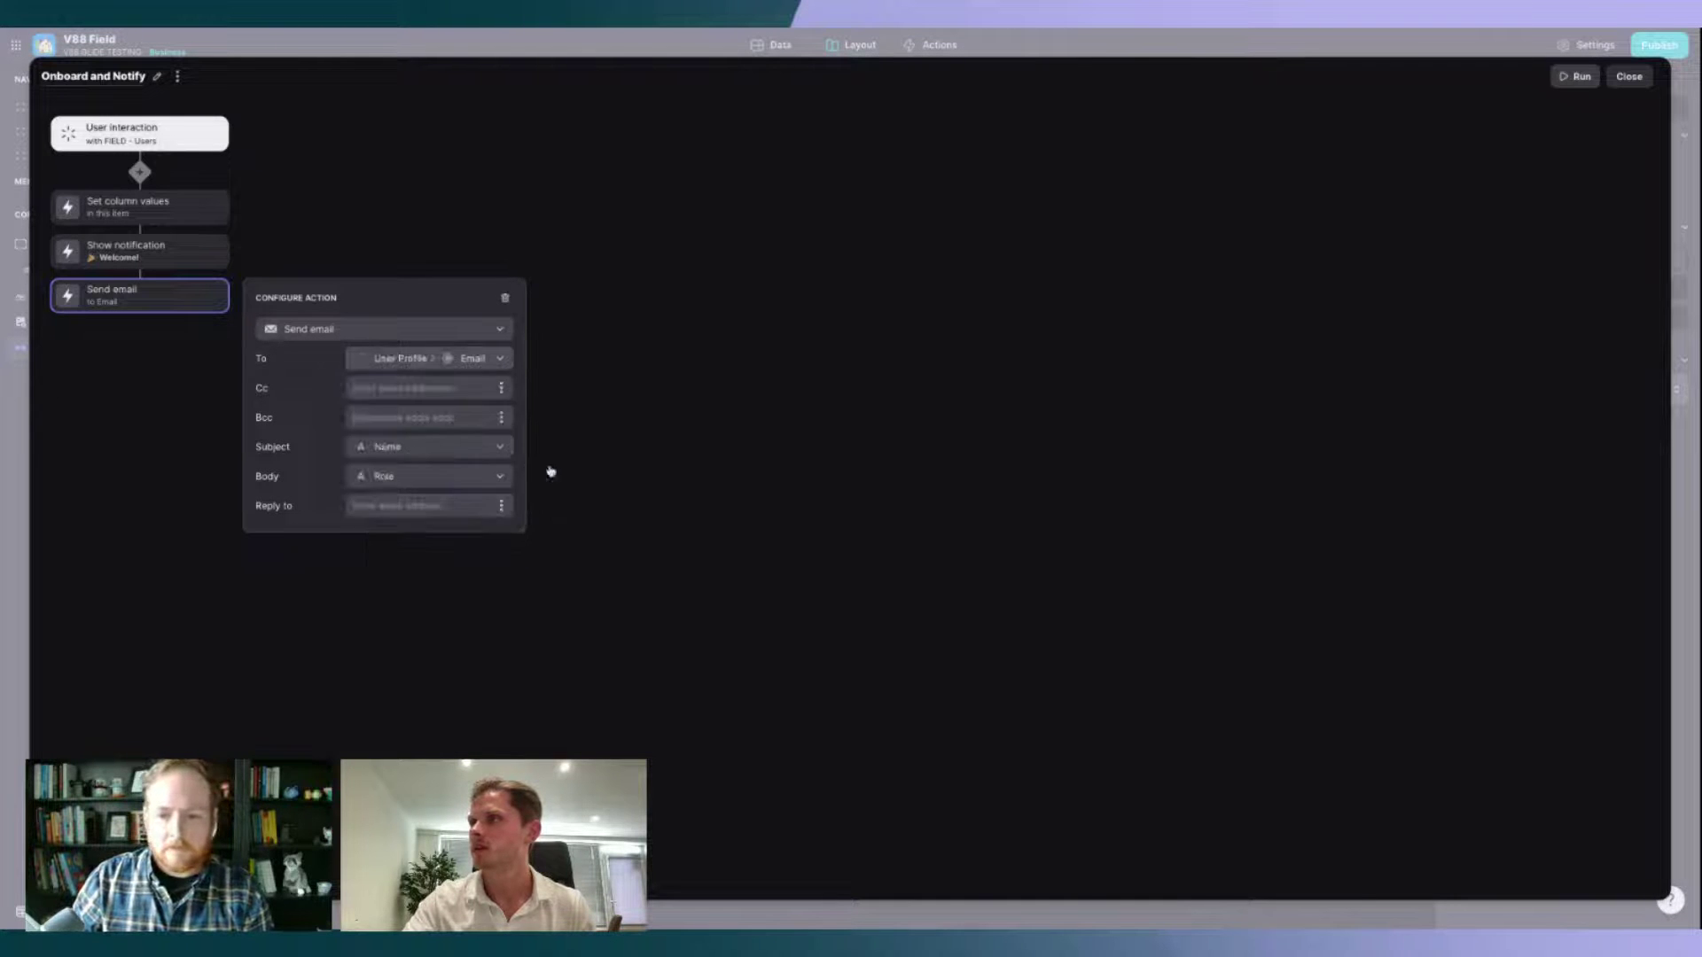
# Step: Give the email the custom subject 'Welcome to V88 Fuild' and body 'Thanks for joining the stream'
pyautogui.click(398, 476)
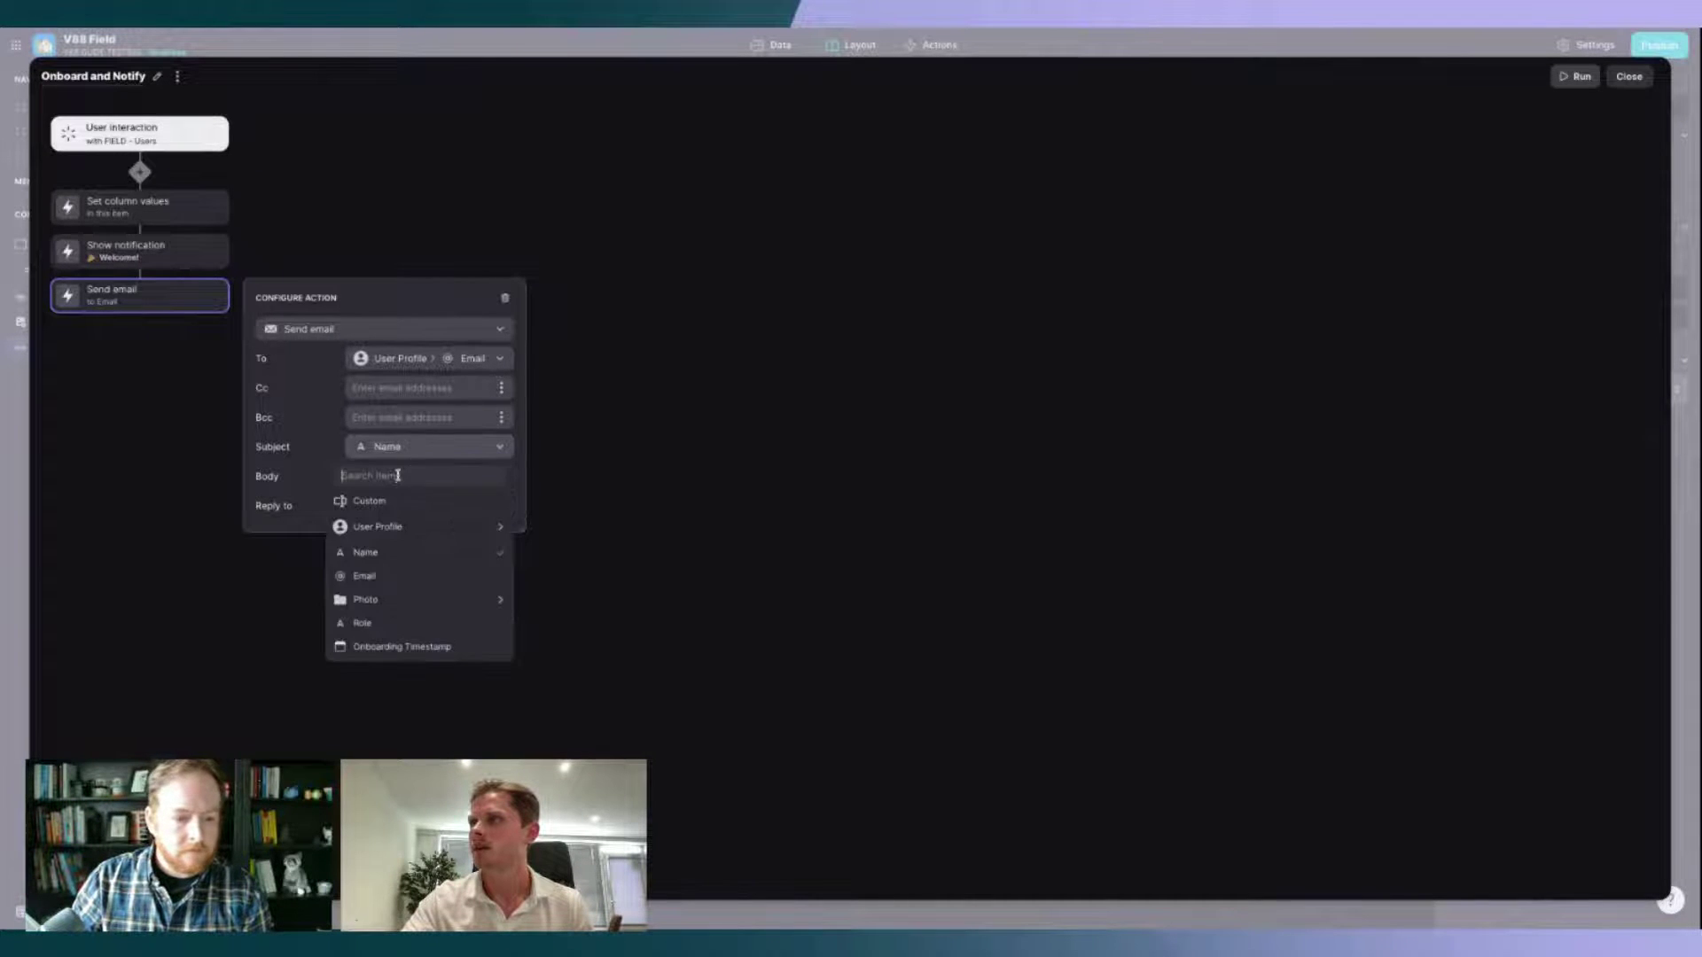
pyautogui.click(368, 501)
pyautogui.click(408, 446)
pyautogui.write('We')
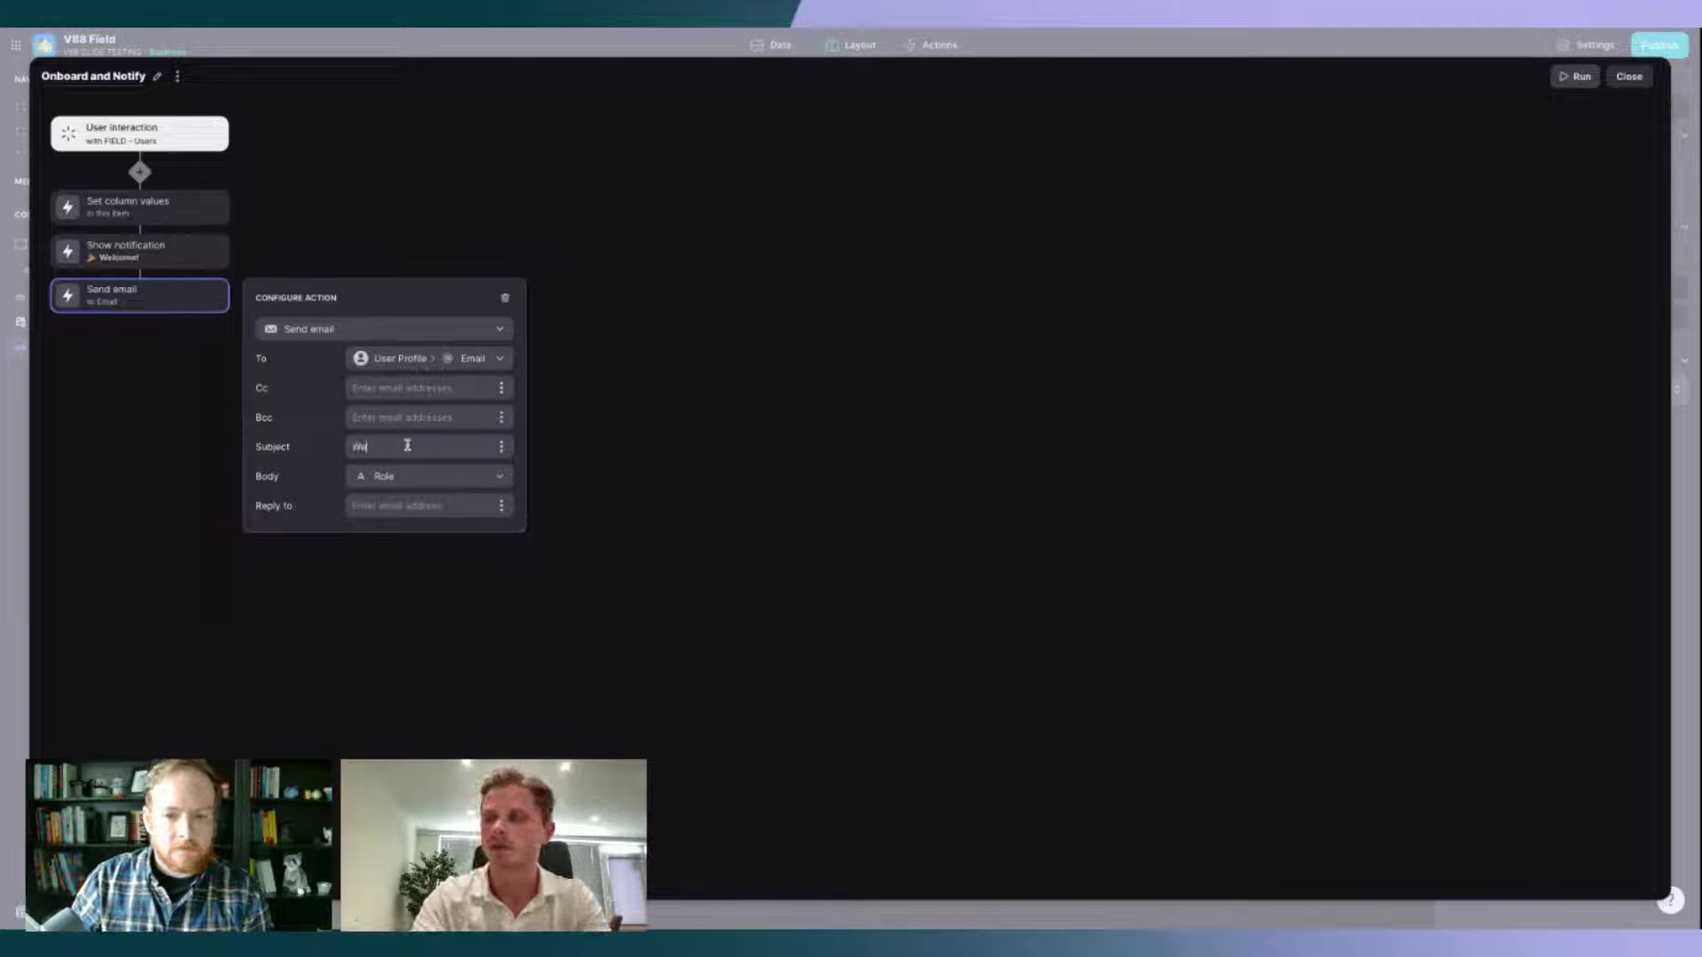
pyautogui.write('lcome to V88 F')
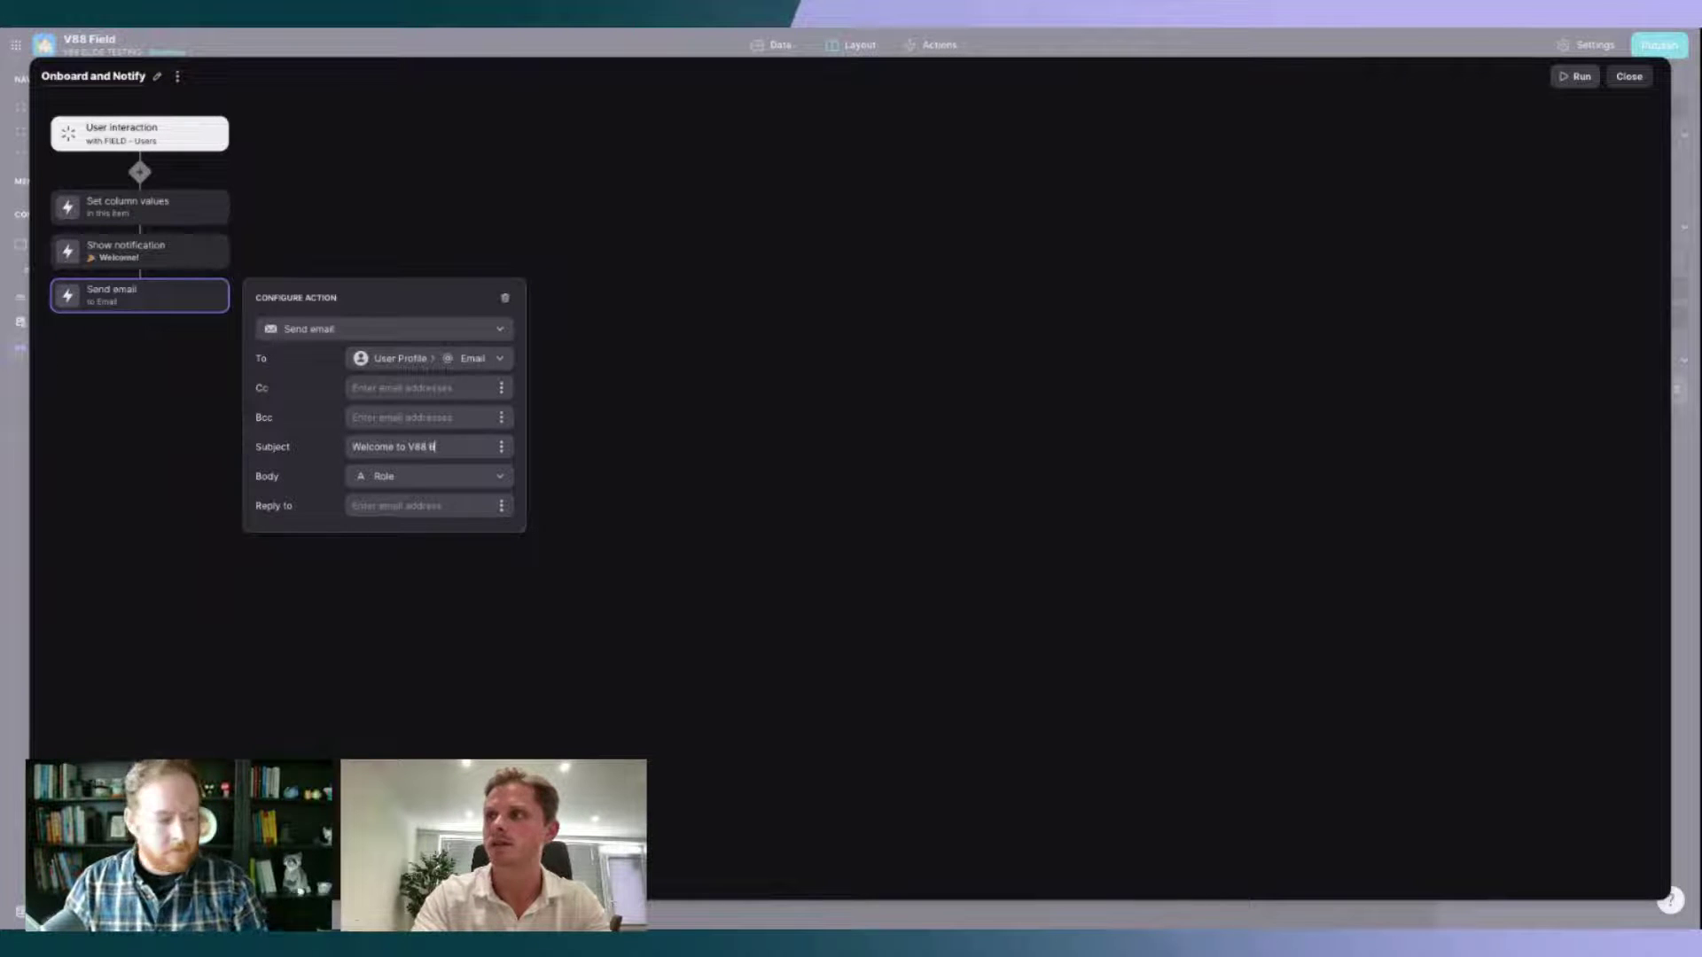
pyautogui.write('uild')
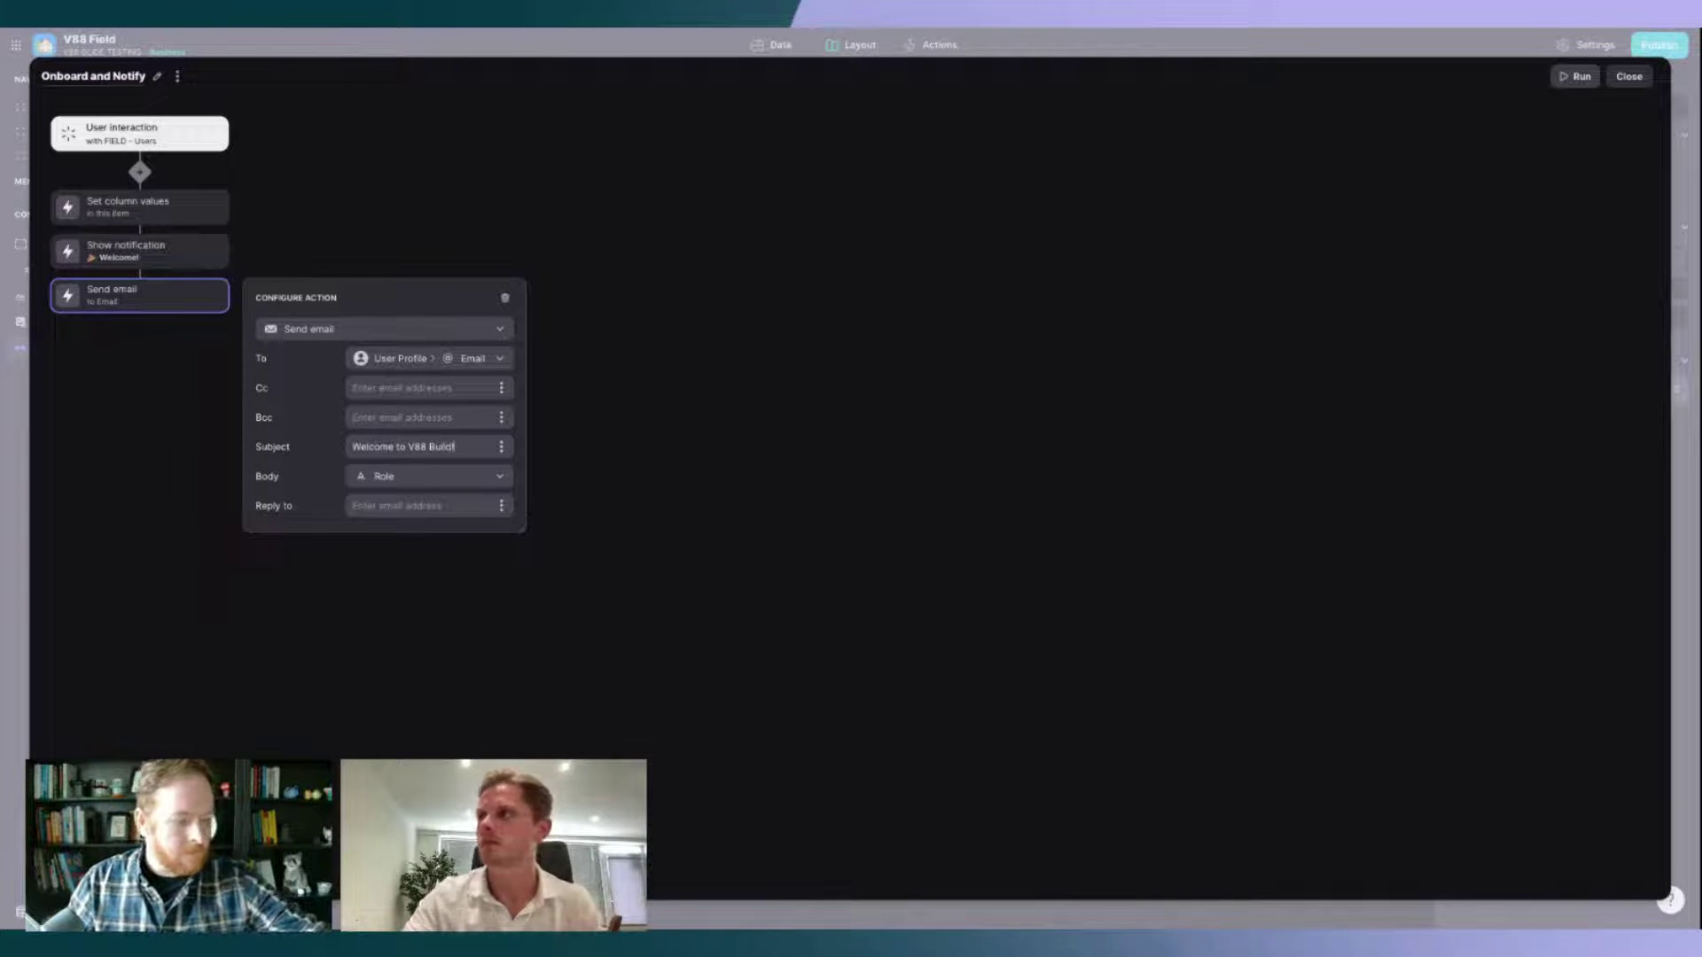
pyautogui.click(431, 476)
pyautogui.click(388, 531)
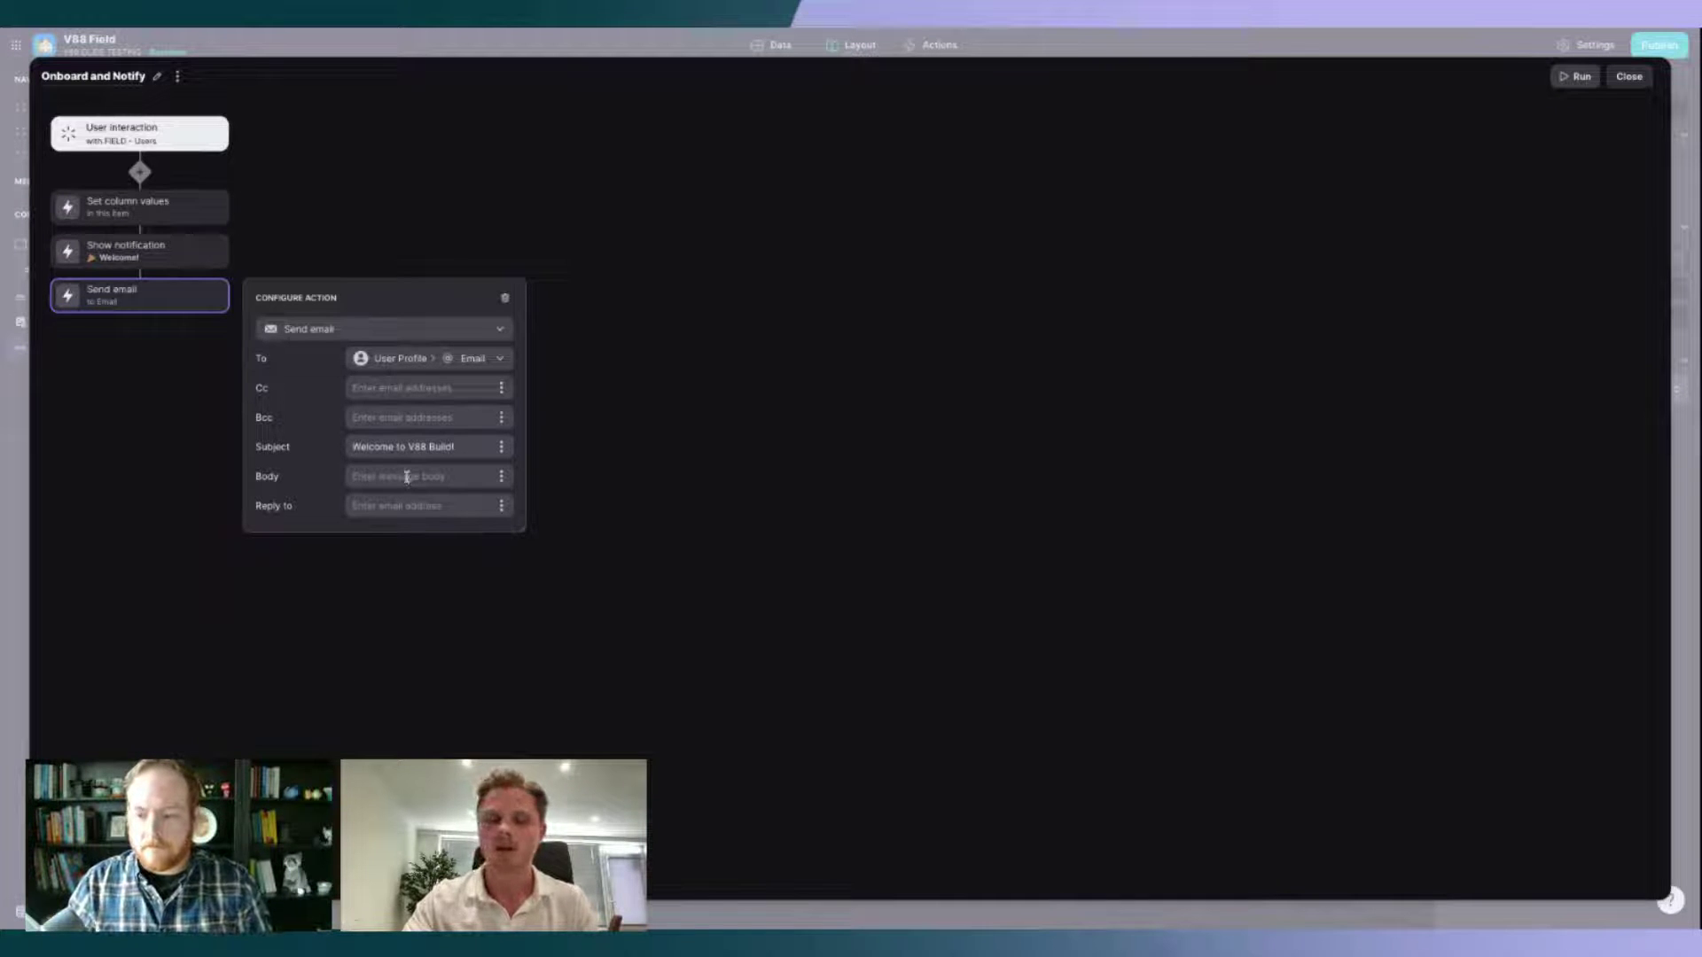
pyautogui.write('Thanks for join')
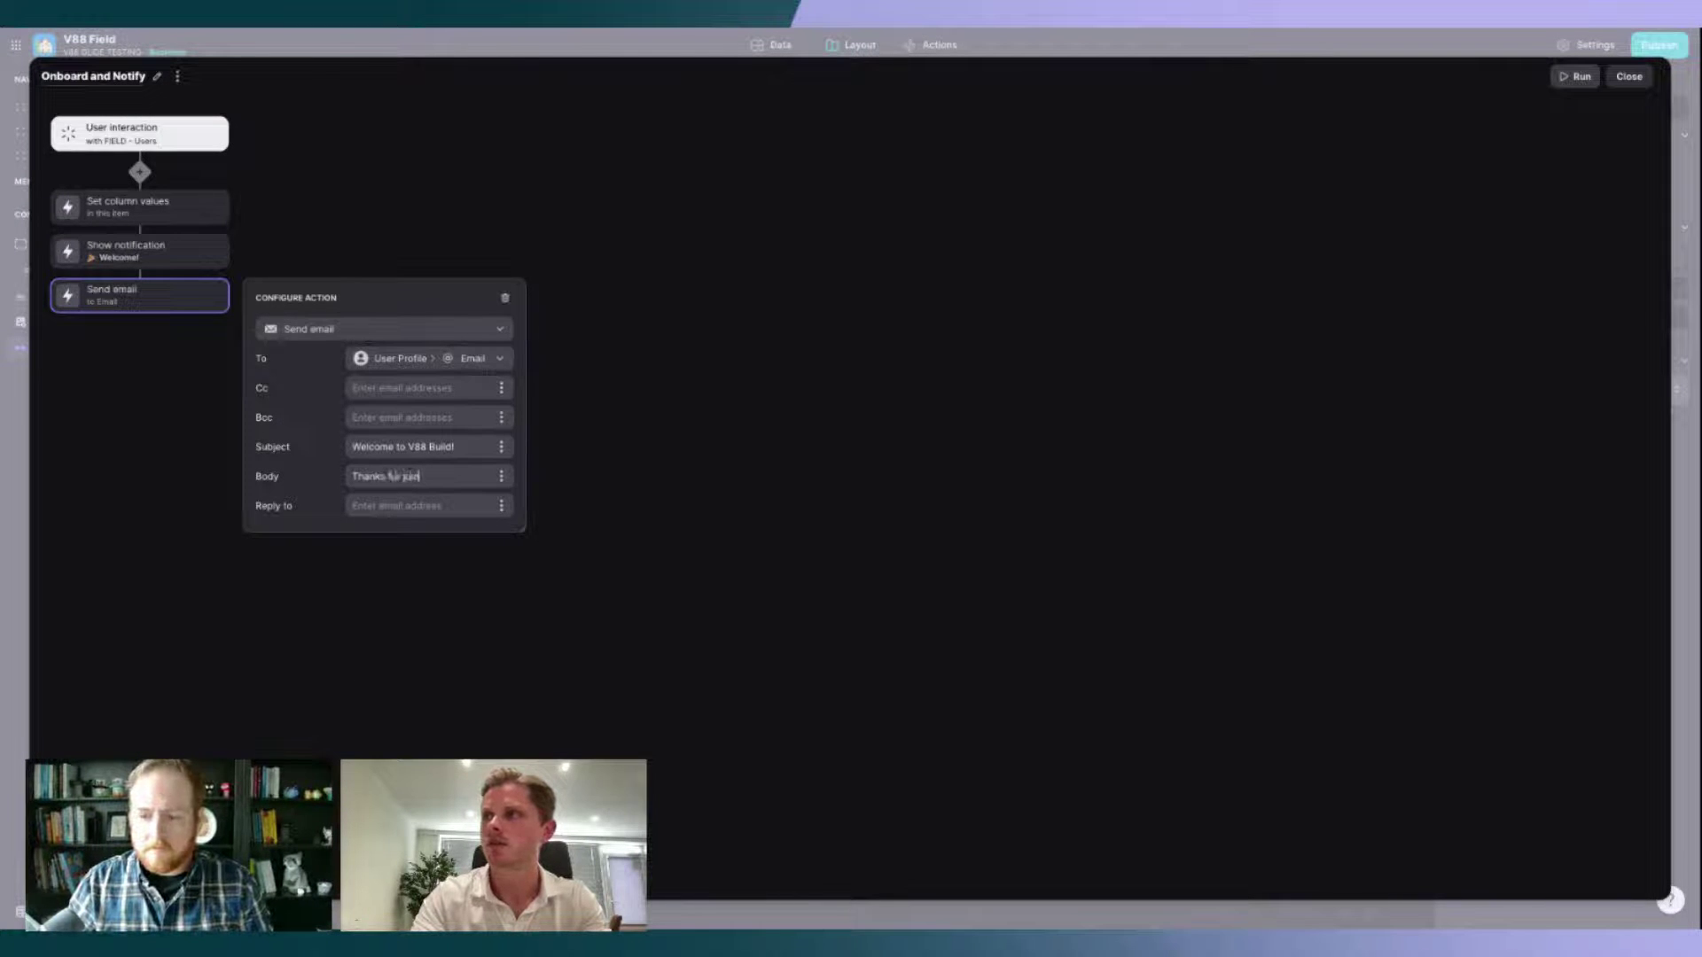
pyautogui.write('ing the stream.')
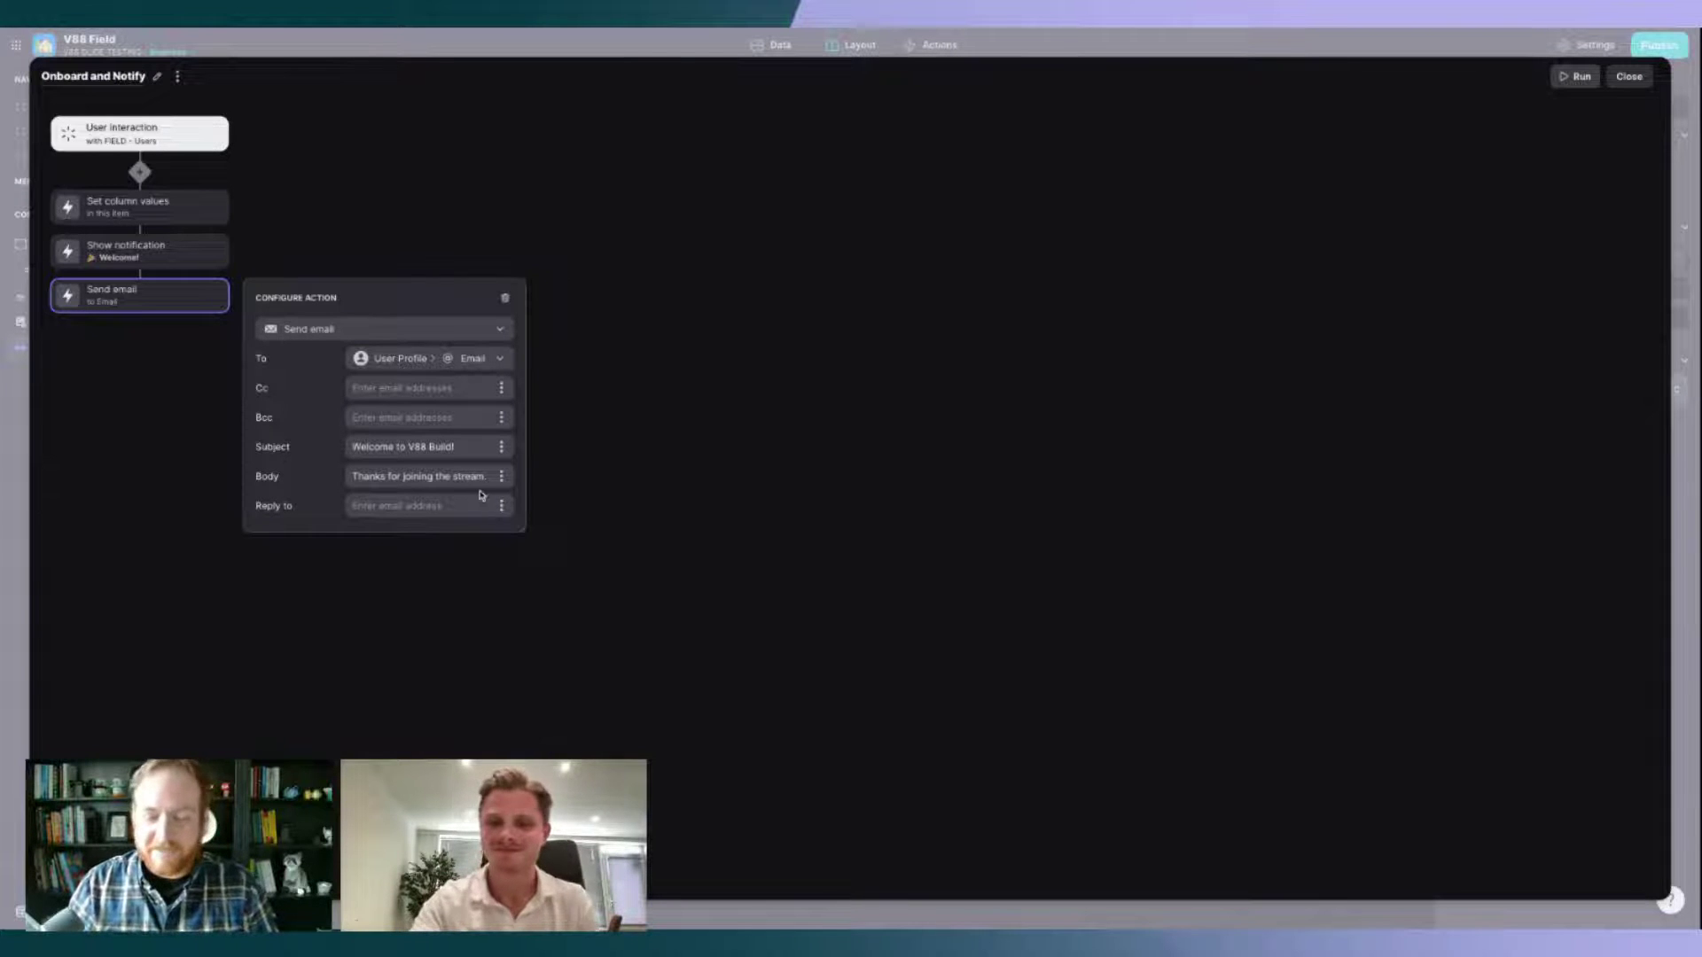
pyautogui.press('Return')
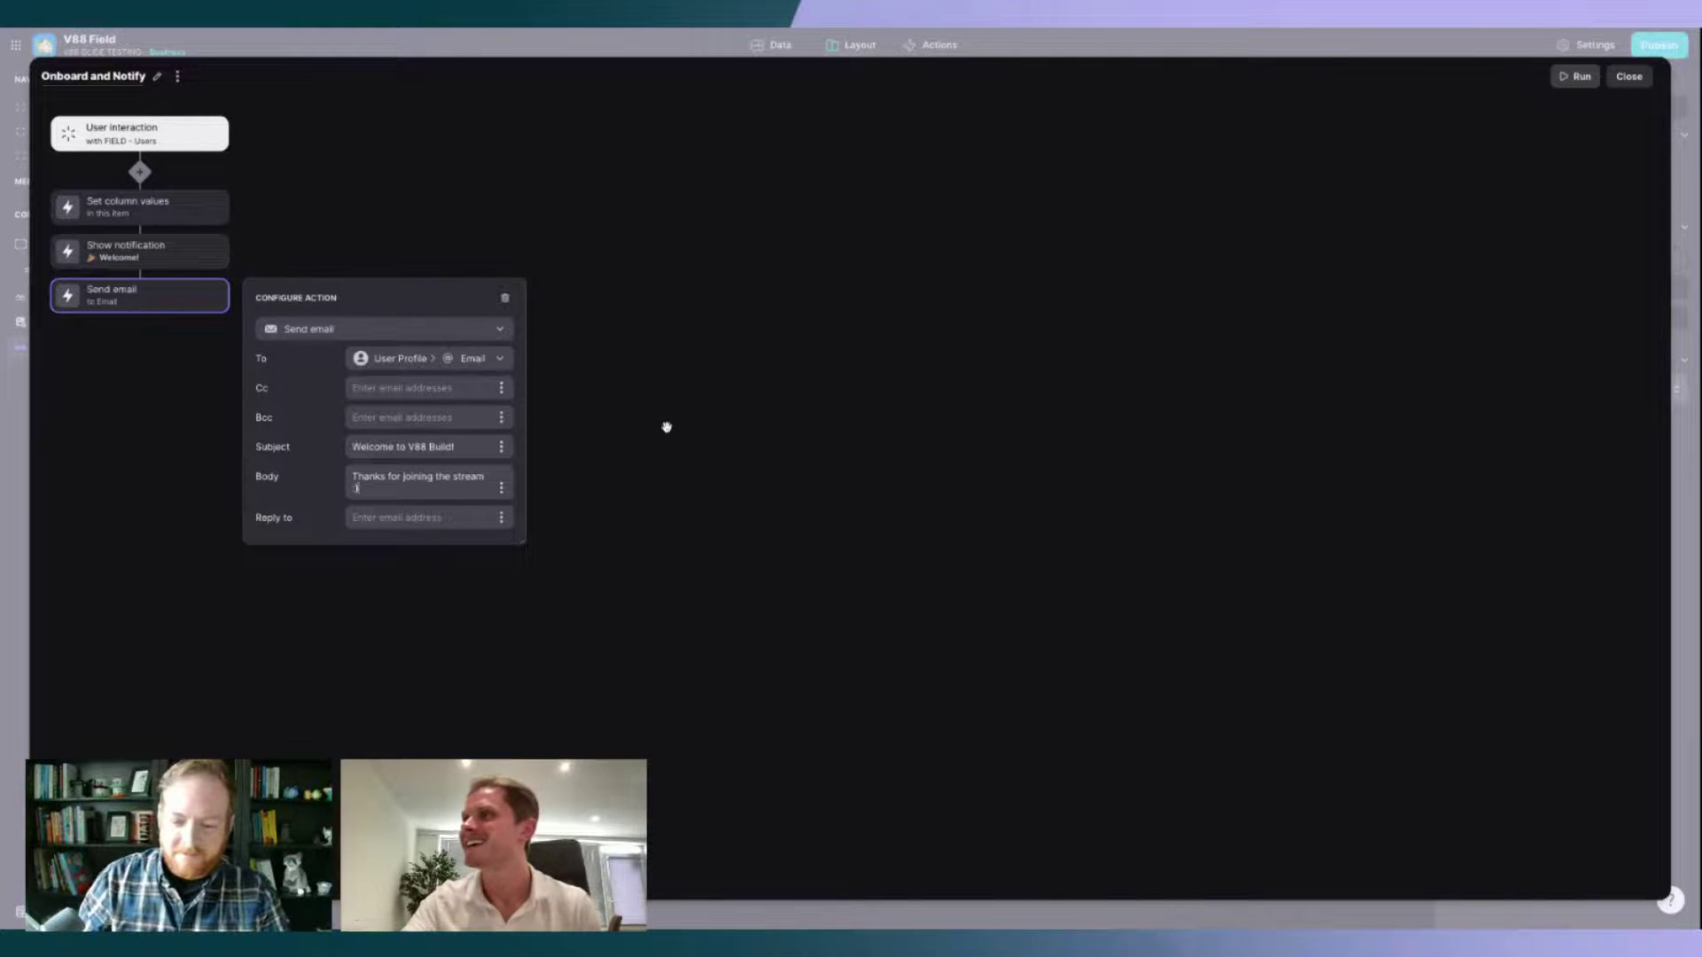
pyautogui.click(666, 427)
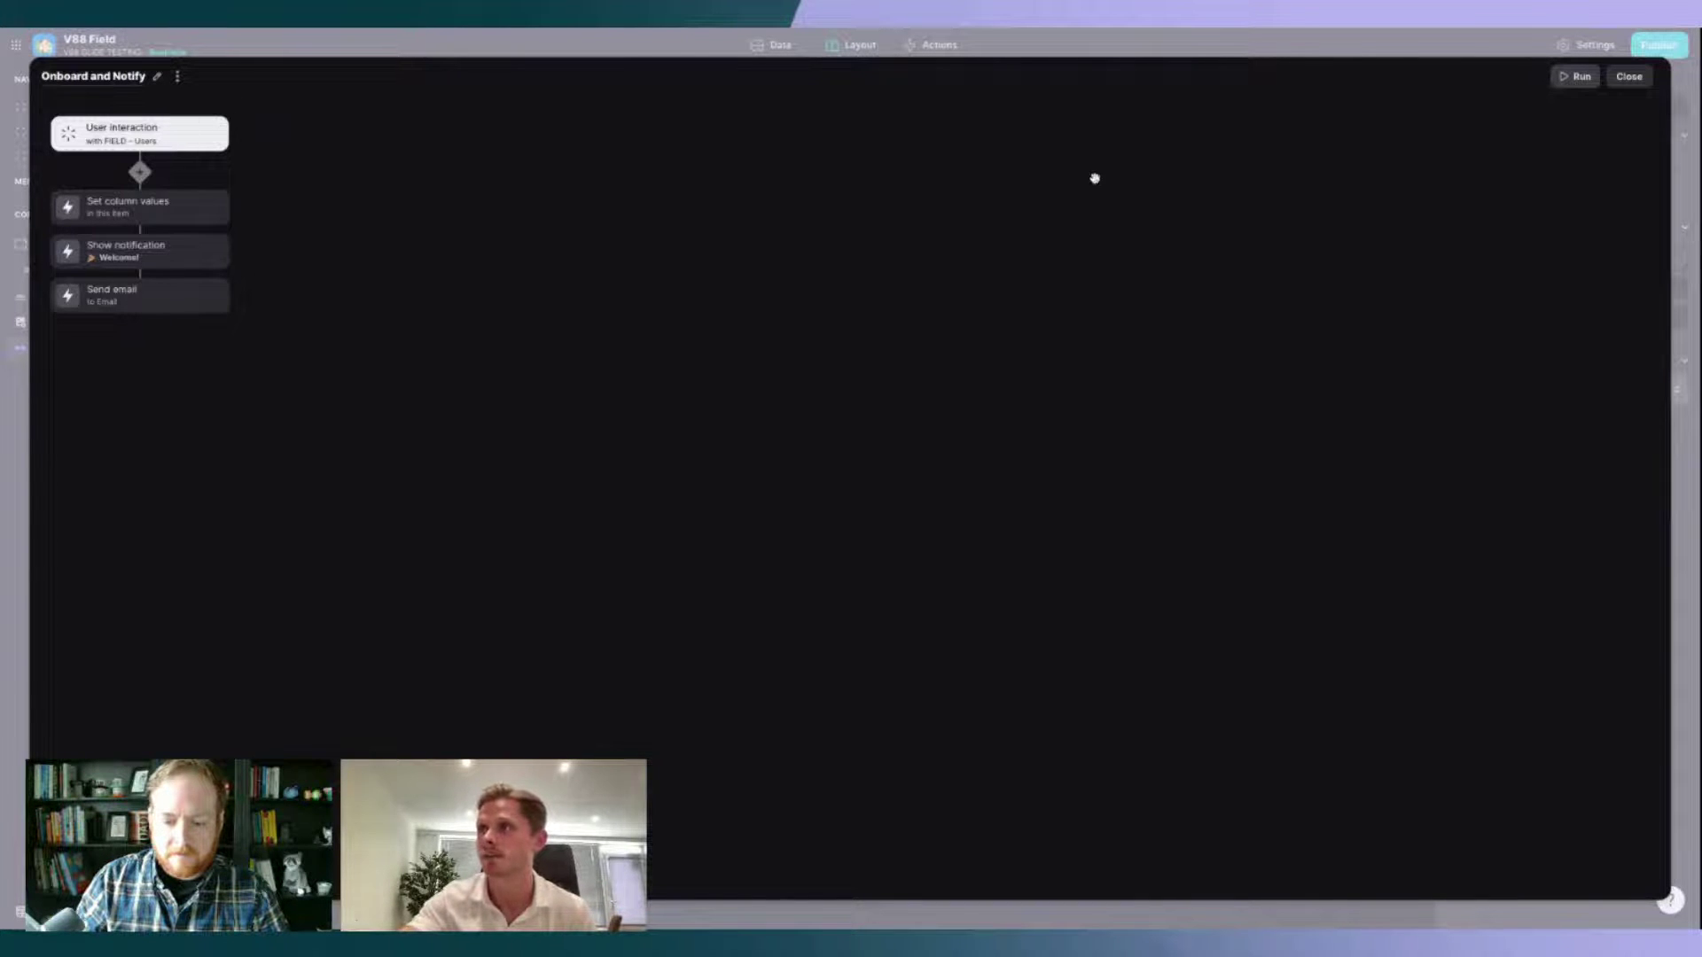
# Step: Run the Go! onboarding button in the preview, then check Onboarding Timestamp in FIELD - Users
pyautogui.click(1649, 85)
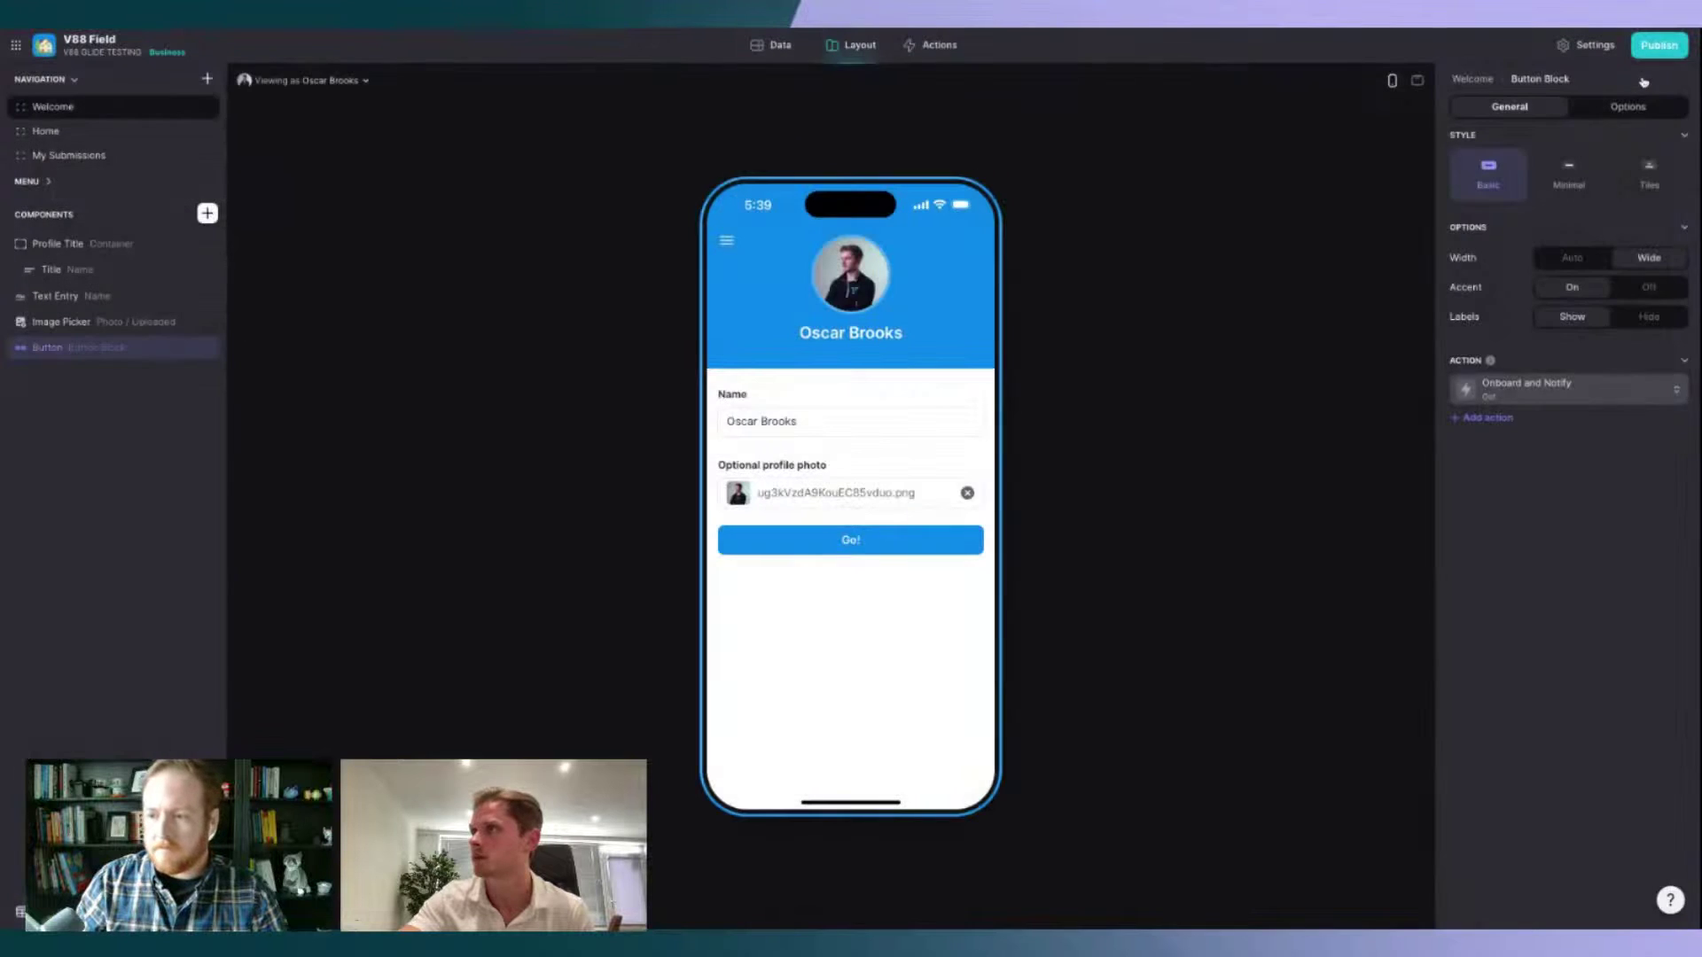
pyautogui.click(859, 542)
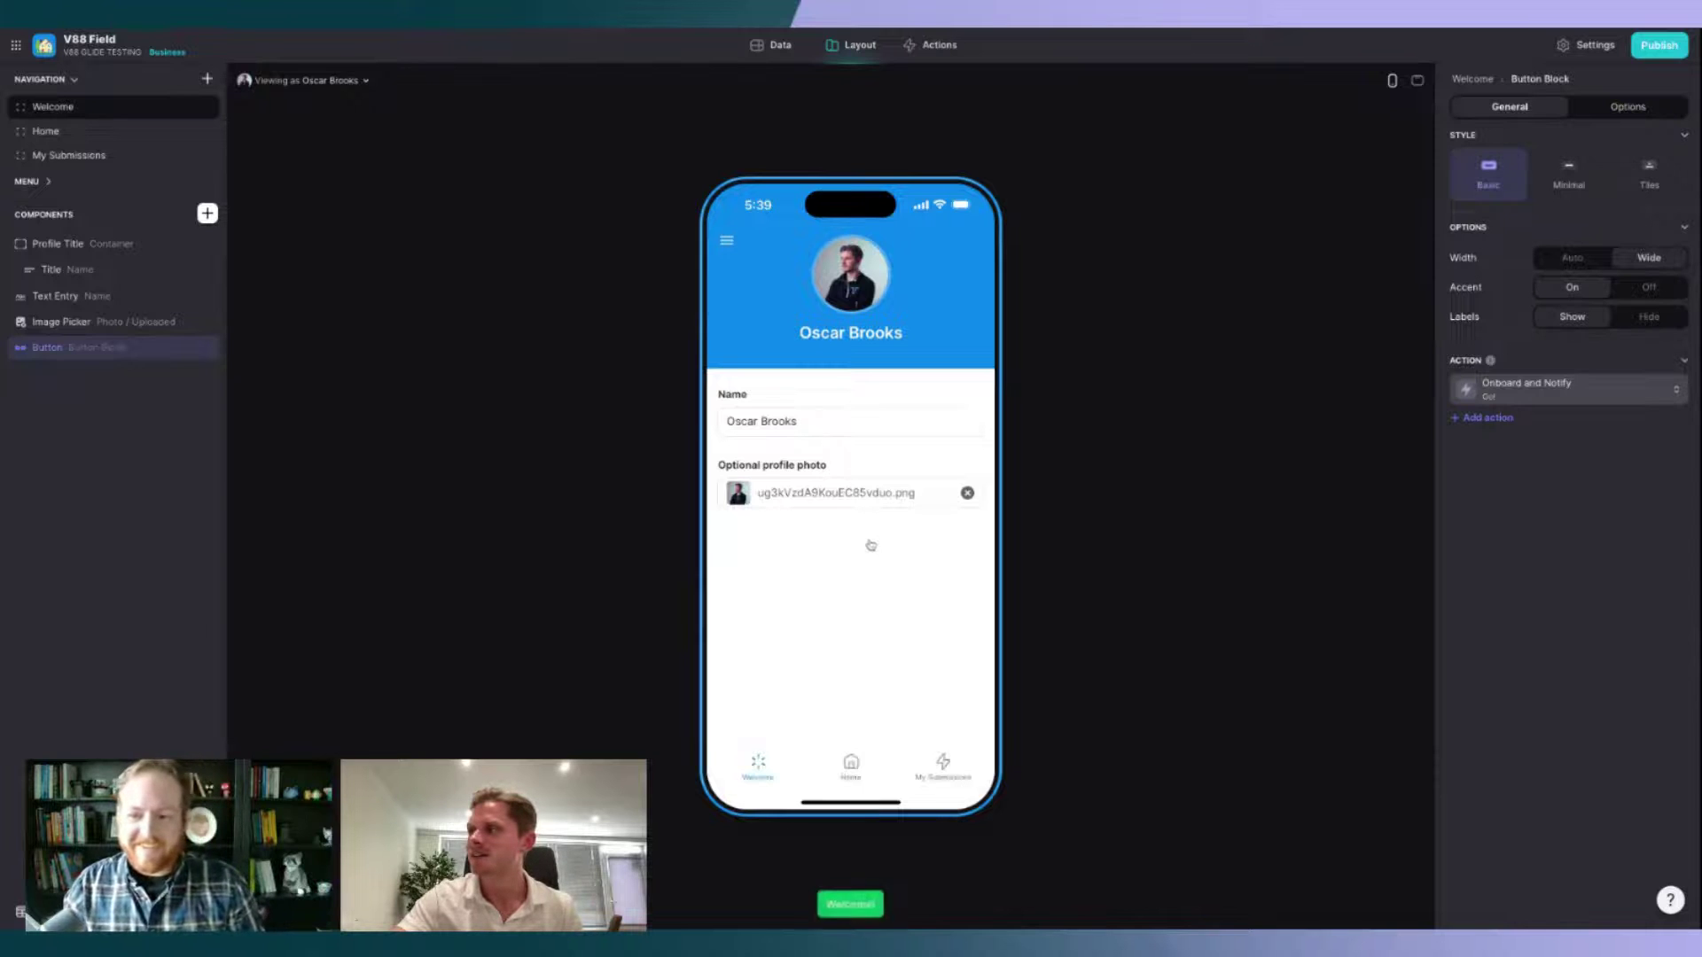
pyautogui.click(853, 771)
pyautogui.click(773, 783)
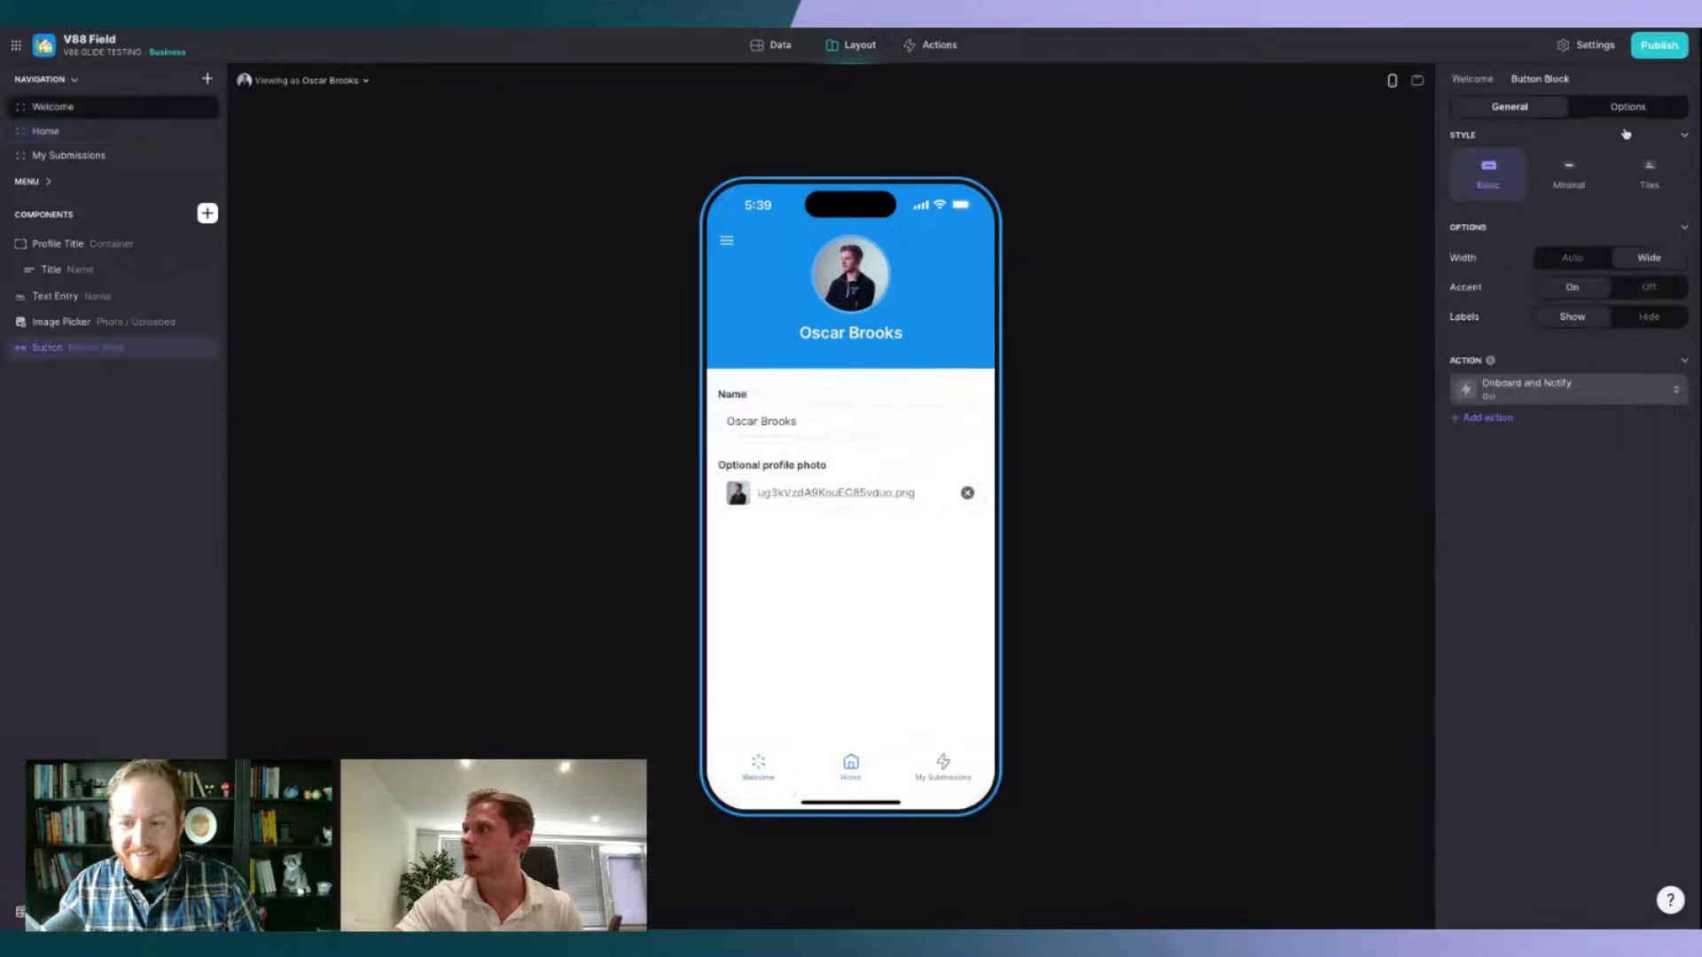
pyautogui.click(1627, 106)
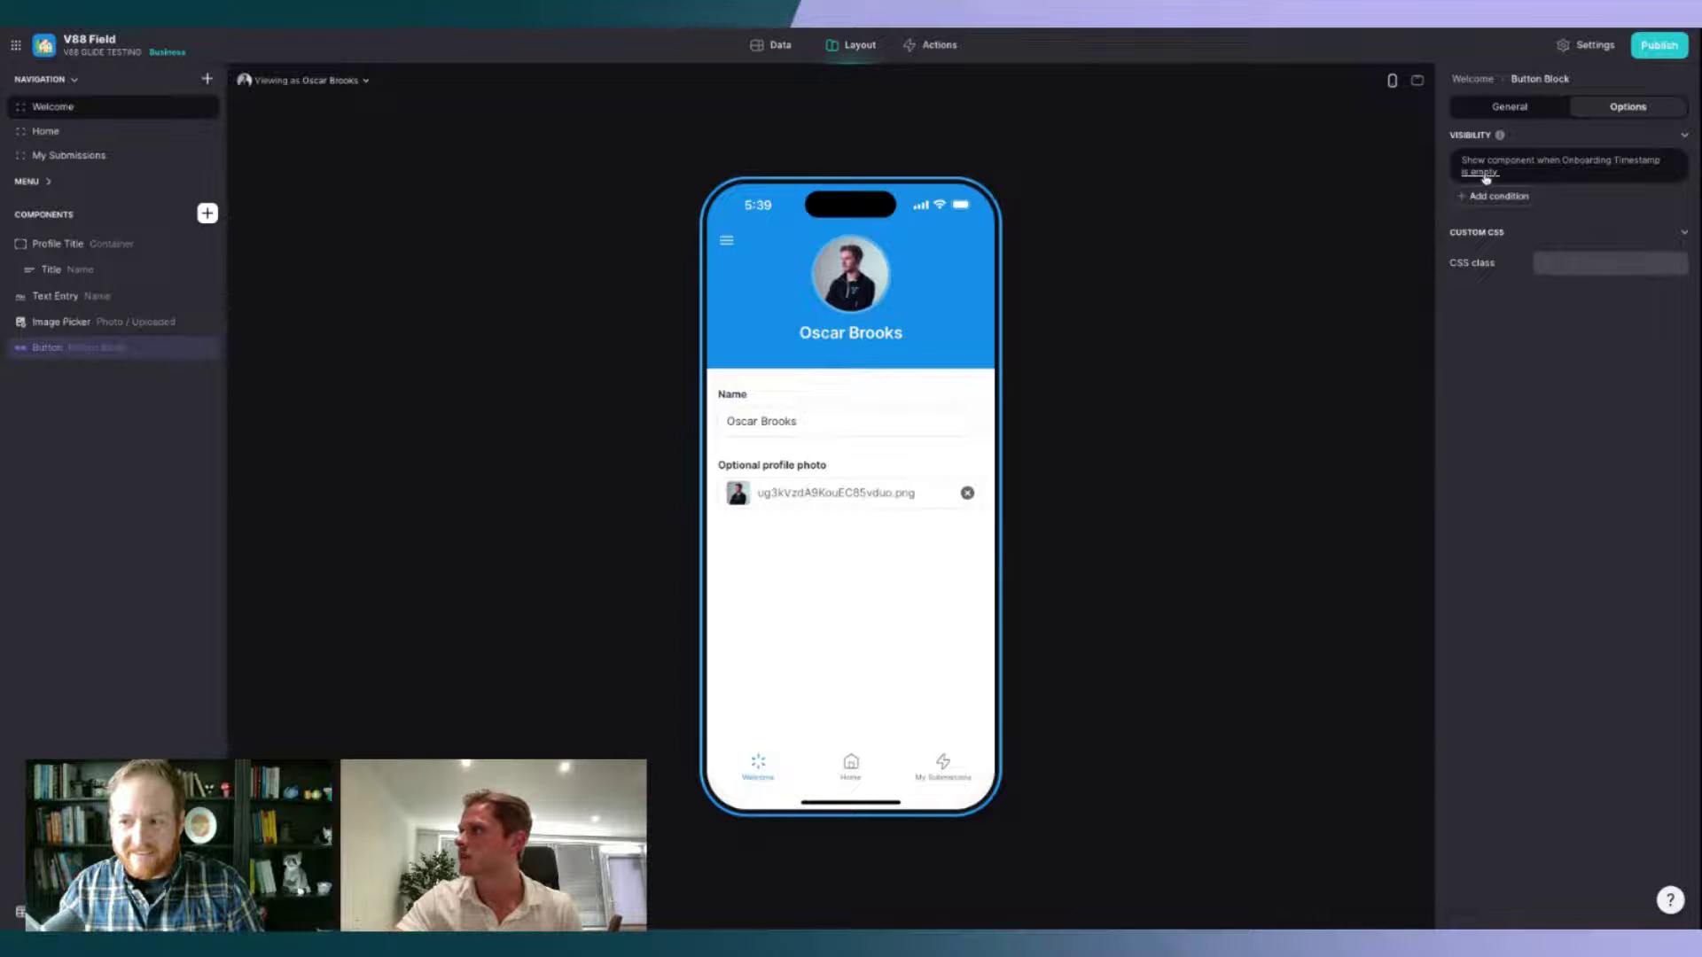
pyautogui.click(783, 48)
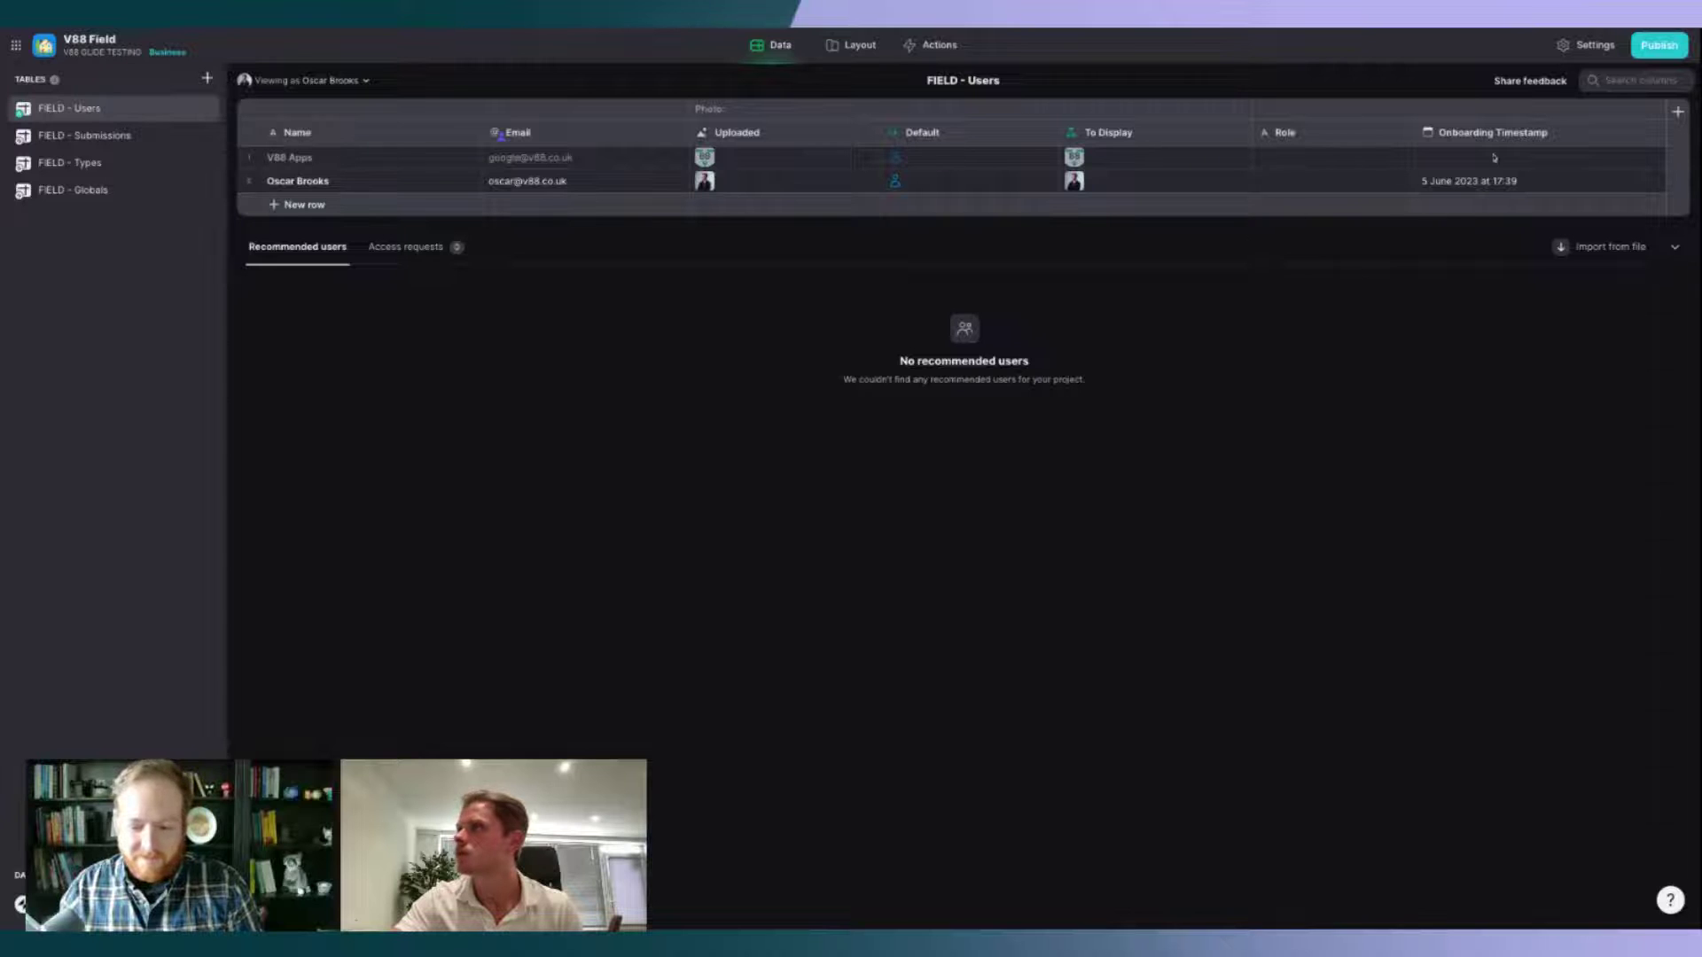
# Step: Review the Home screen's options and the Publish popover without publishing, then go to Actions
pyautogui.click(863, 48)
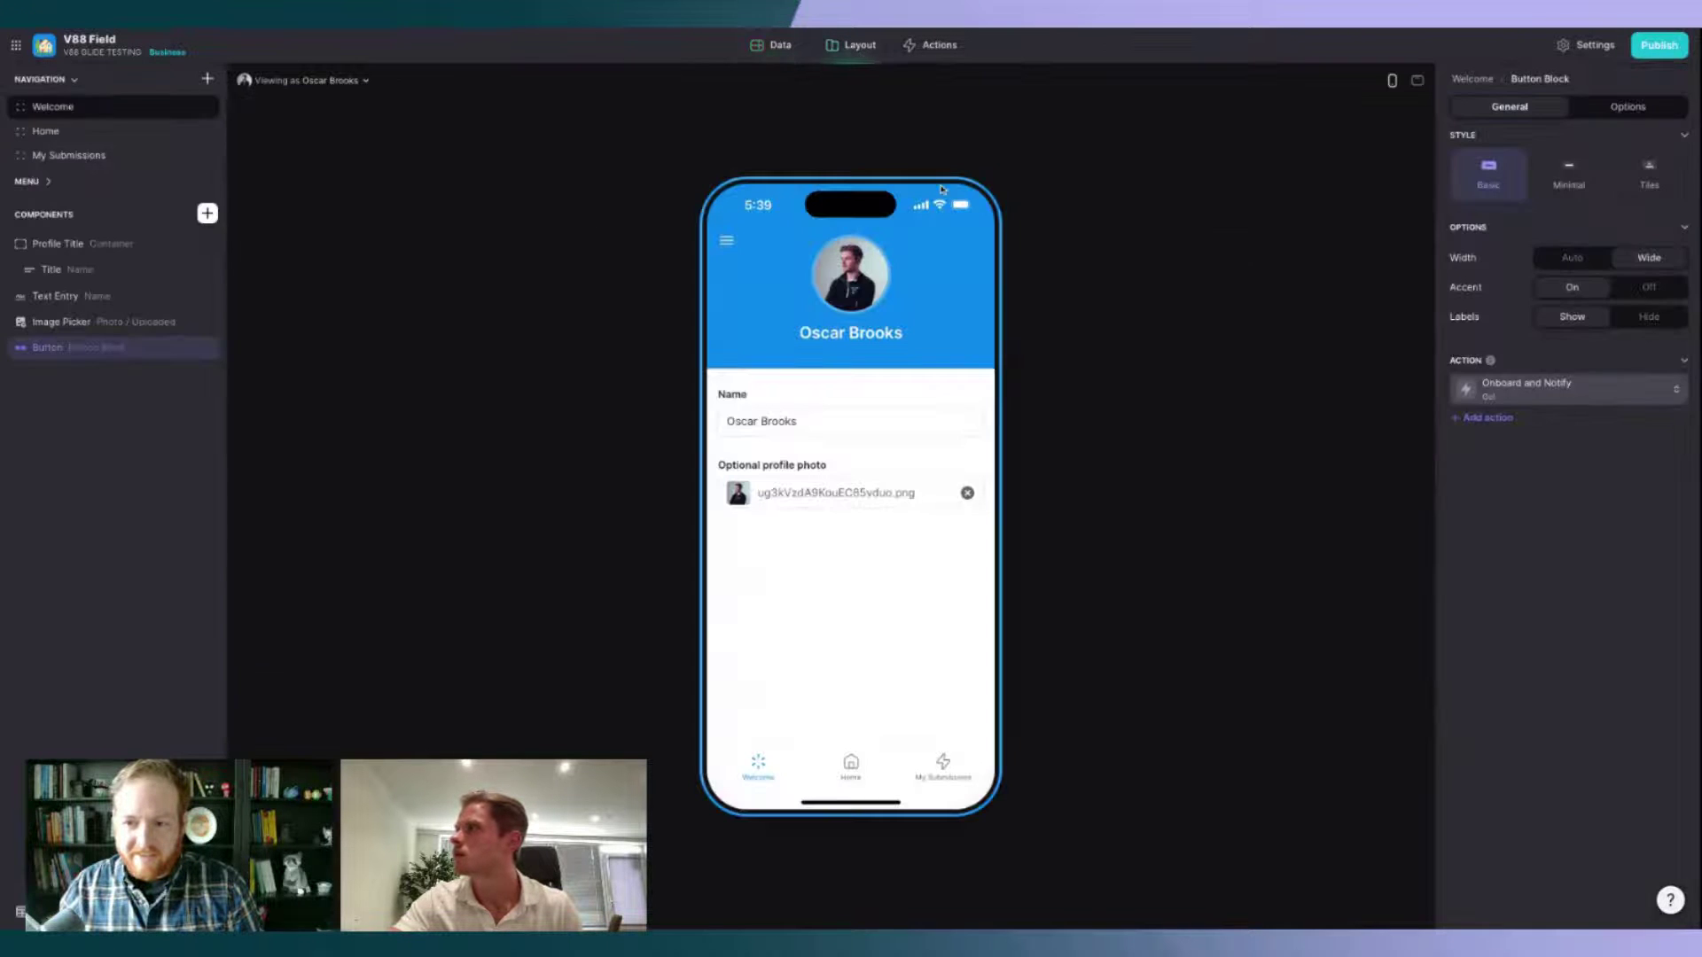
pyautogui.click(853, 778)
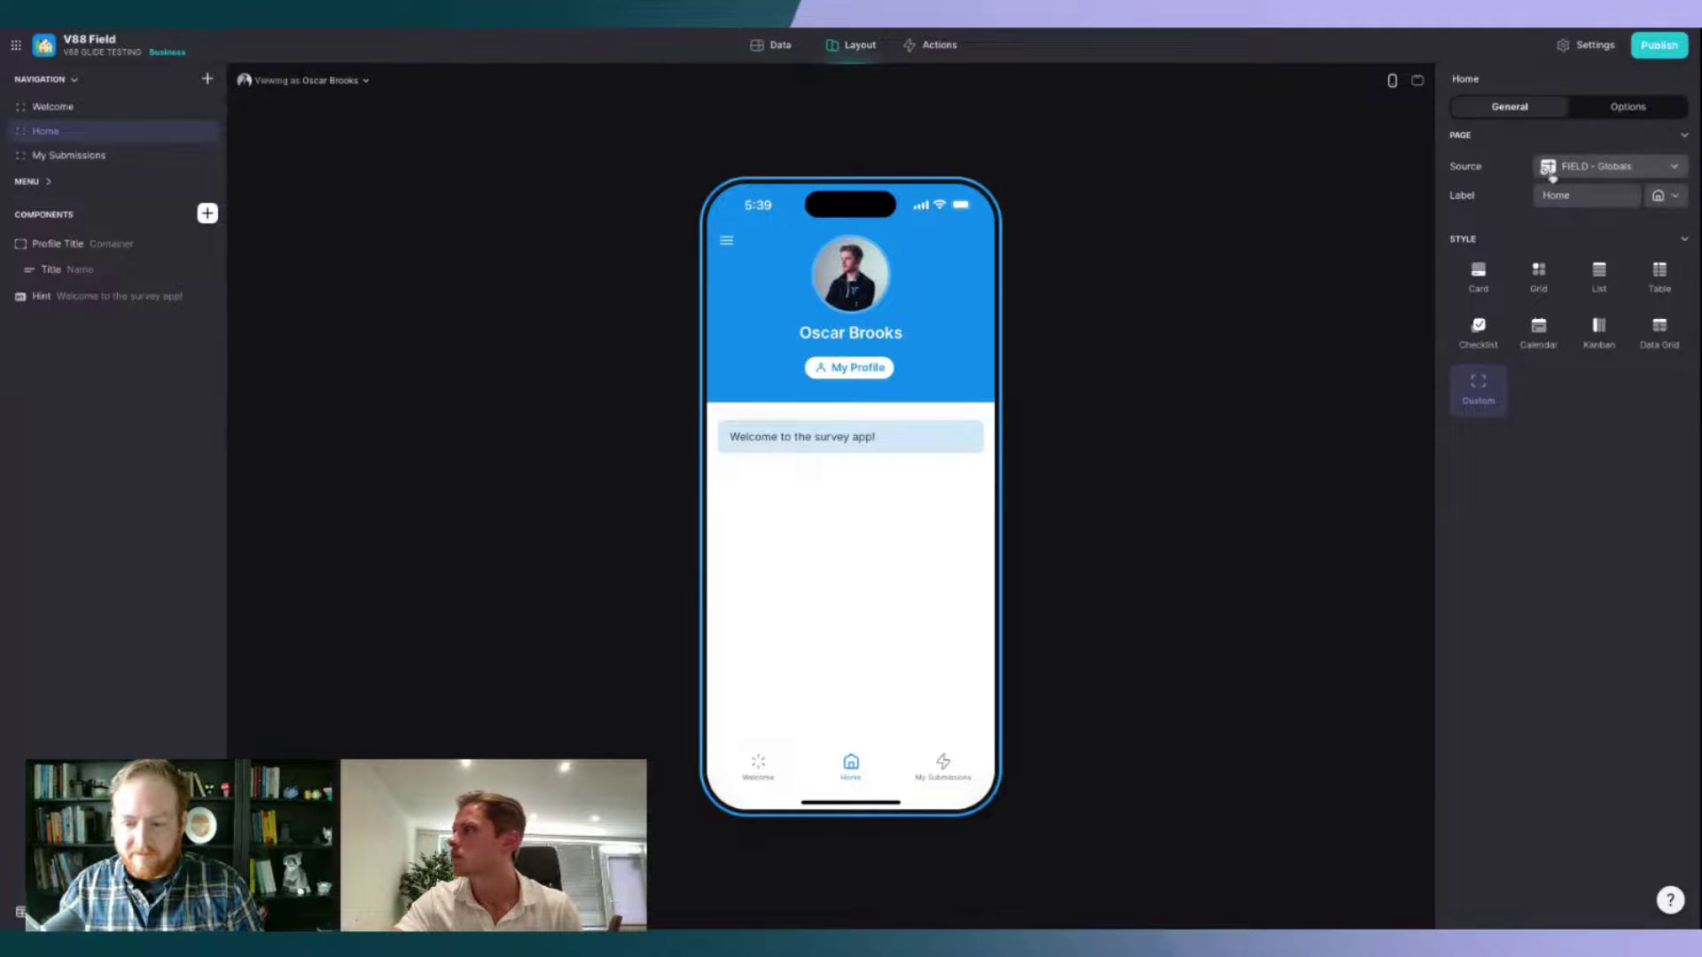
pyautogui.click(1635, 107)
pyautogui.click(1542, 108)
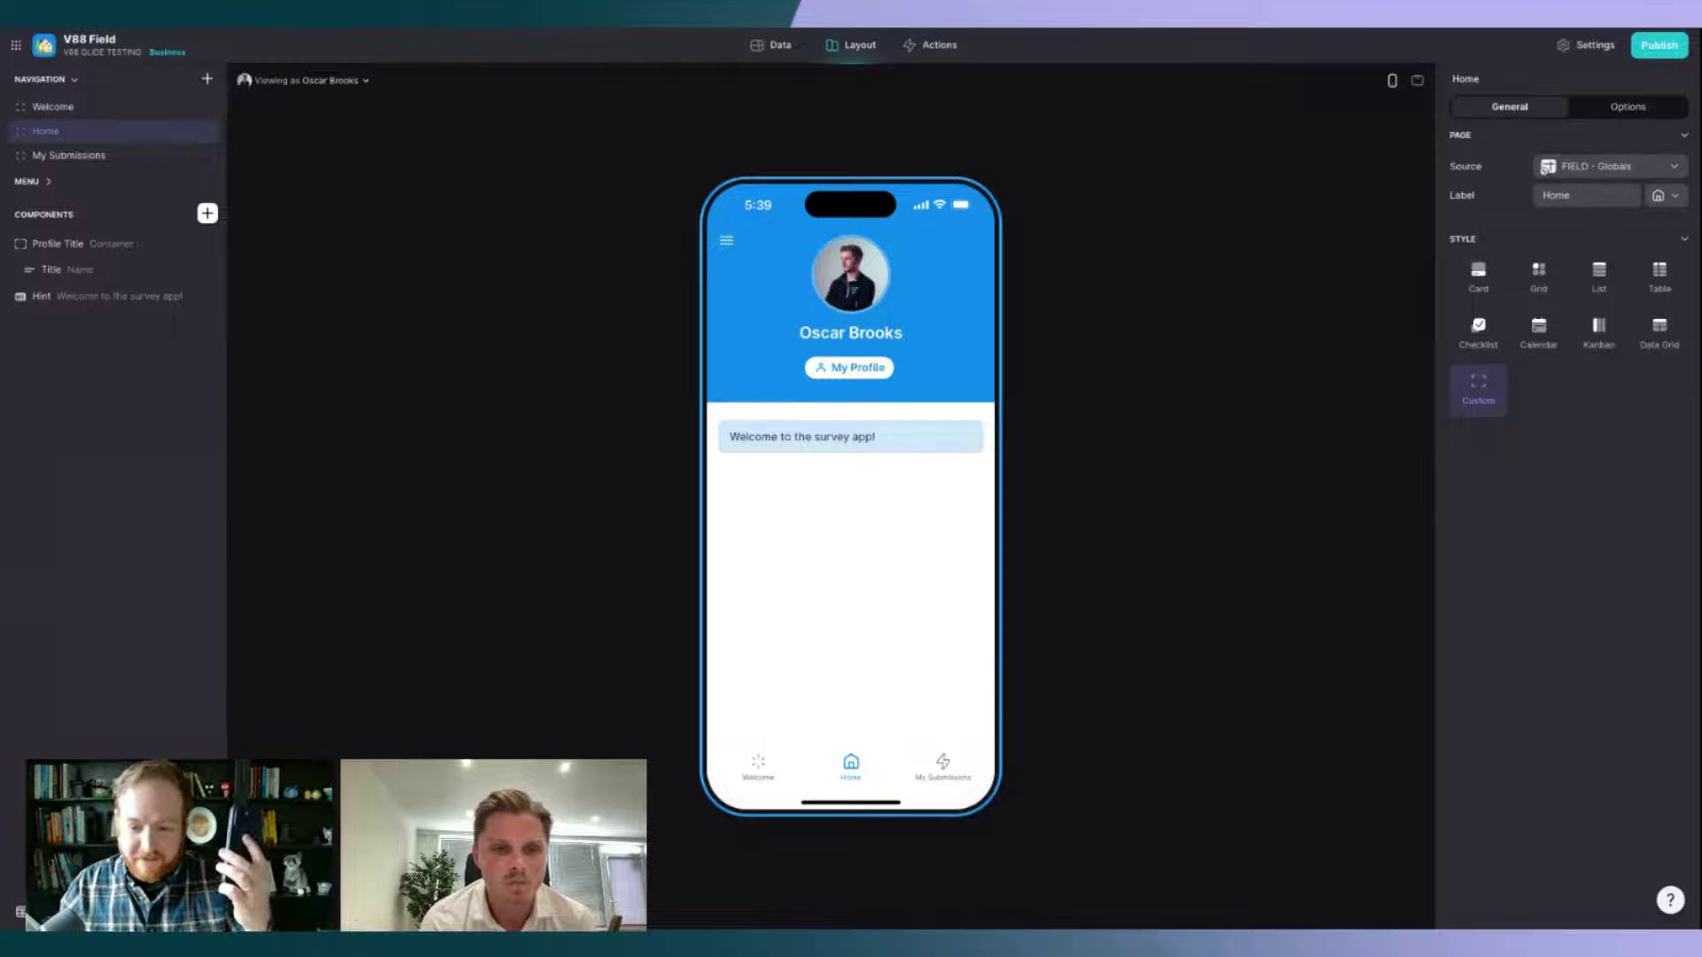
pyautogui.click(1658, 46)
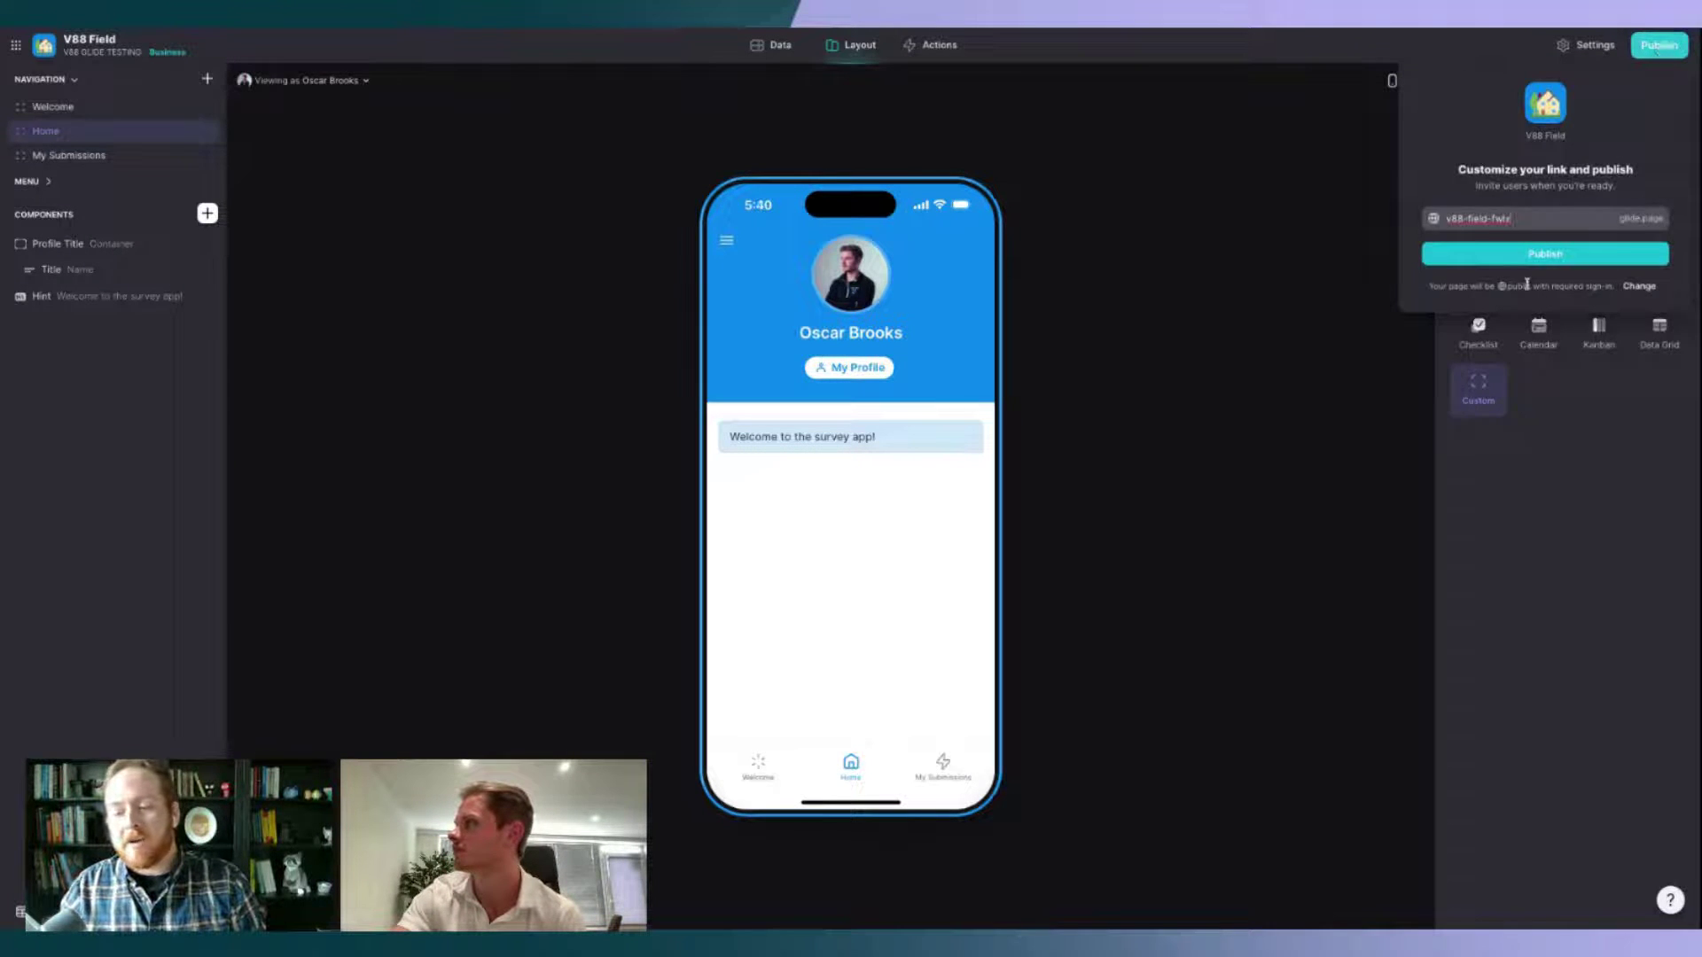
pyautogui.click(1507, 567)
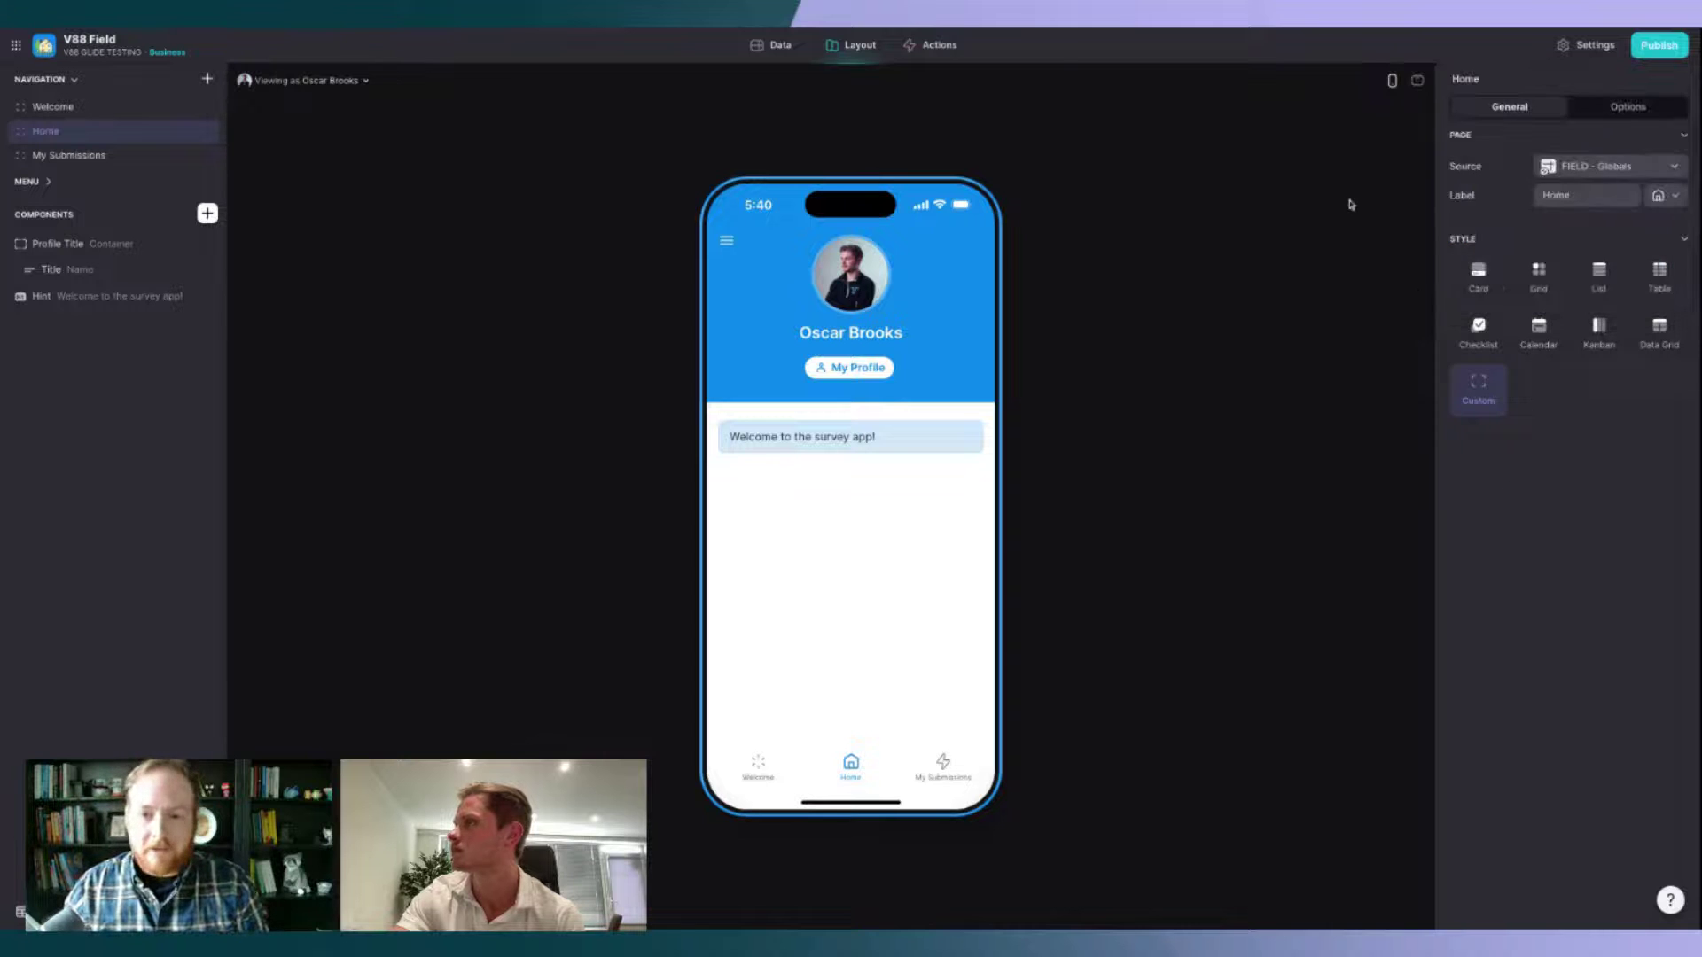
pyautogui.click(940, 46)
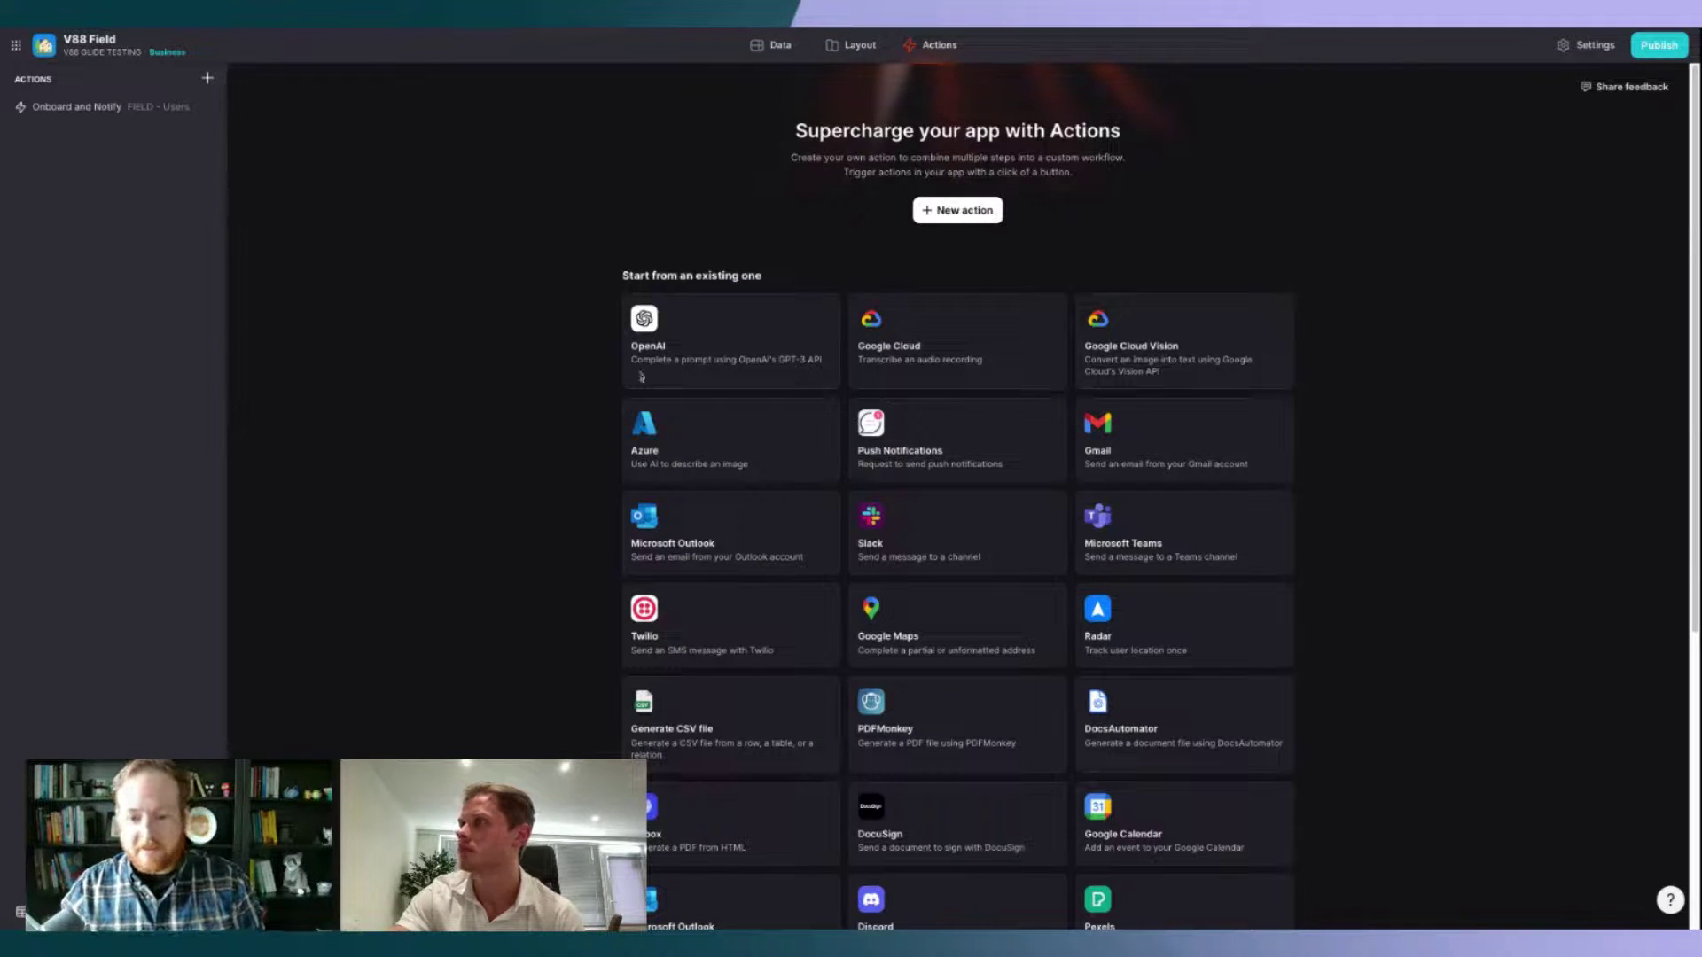
pyautogui.click(106, 115)
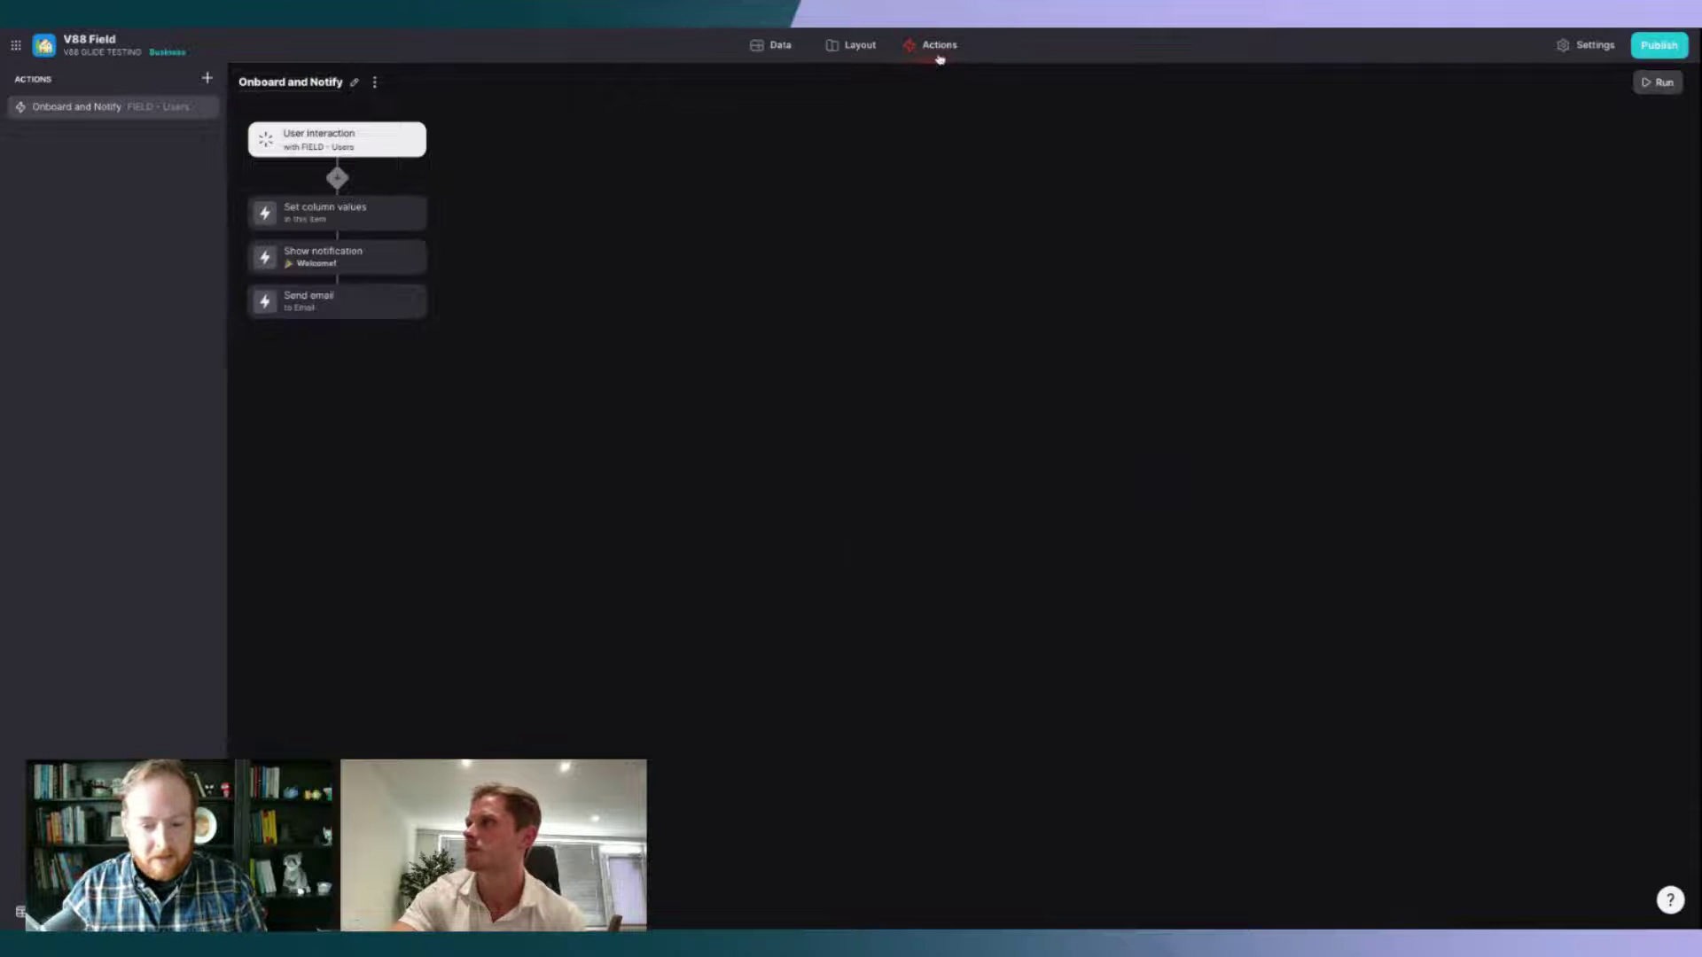
pyautogui.click(938, 57)
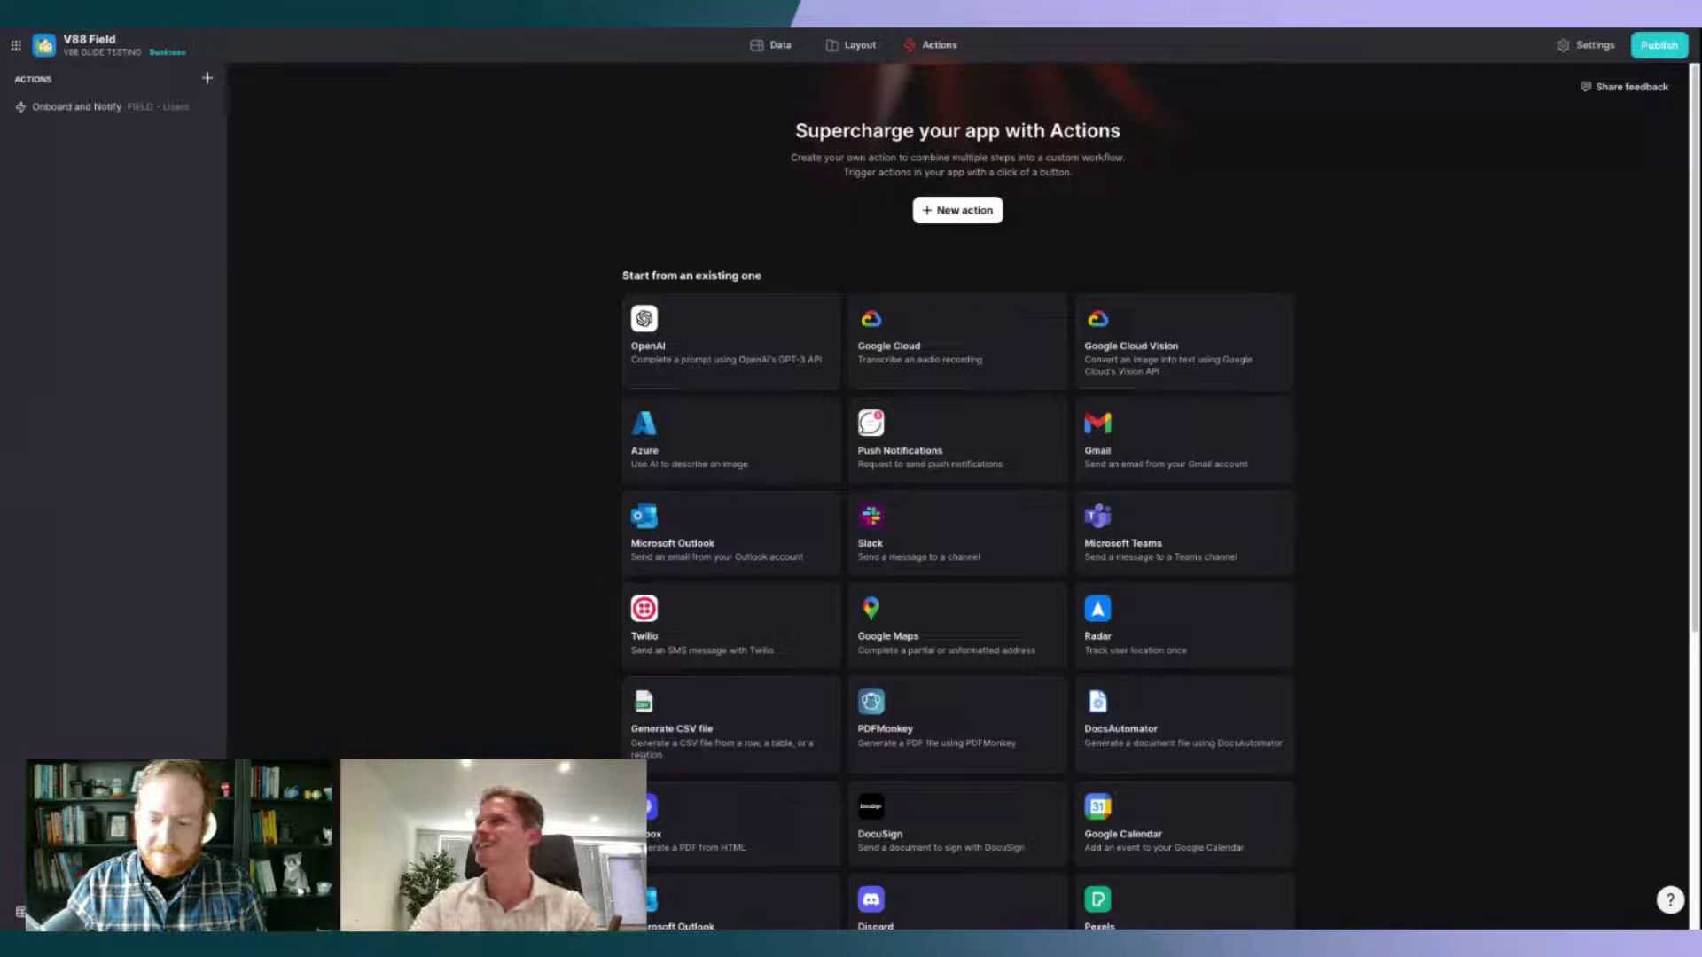
# Step: Publish the V88 Field app under the link slug 'v88-field'
pyautogui.click(849, 45)
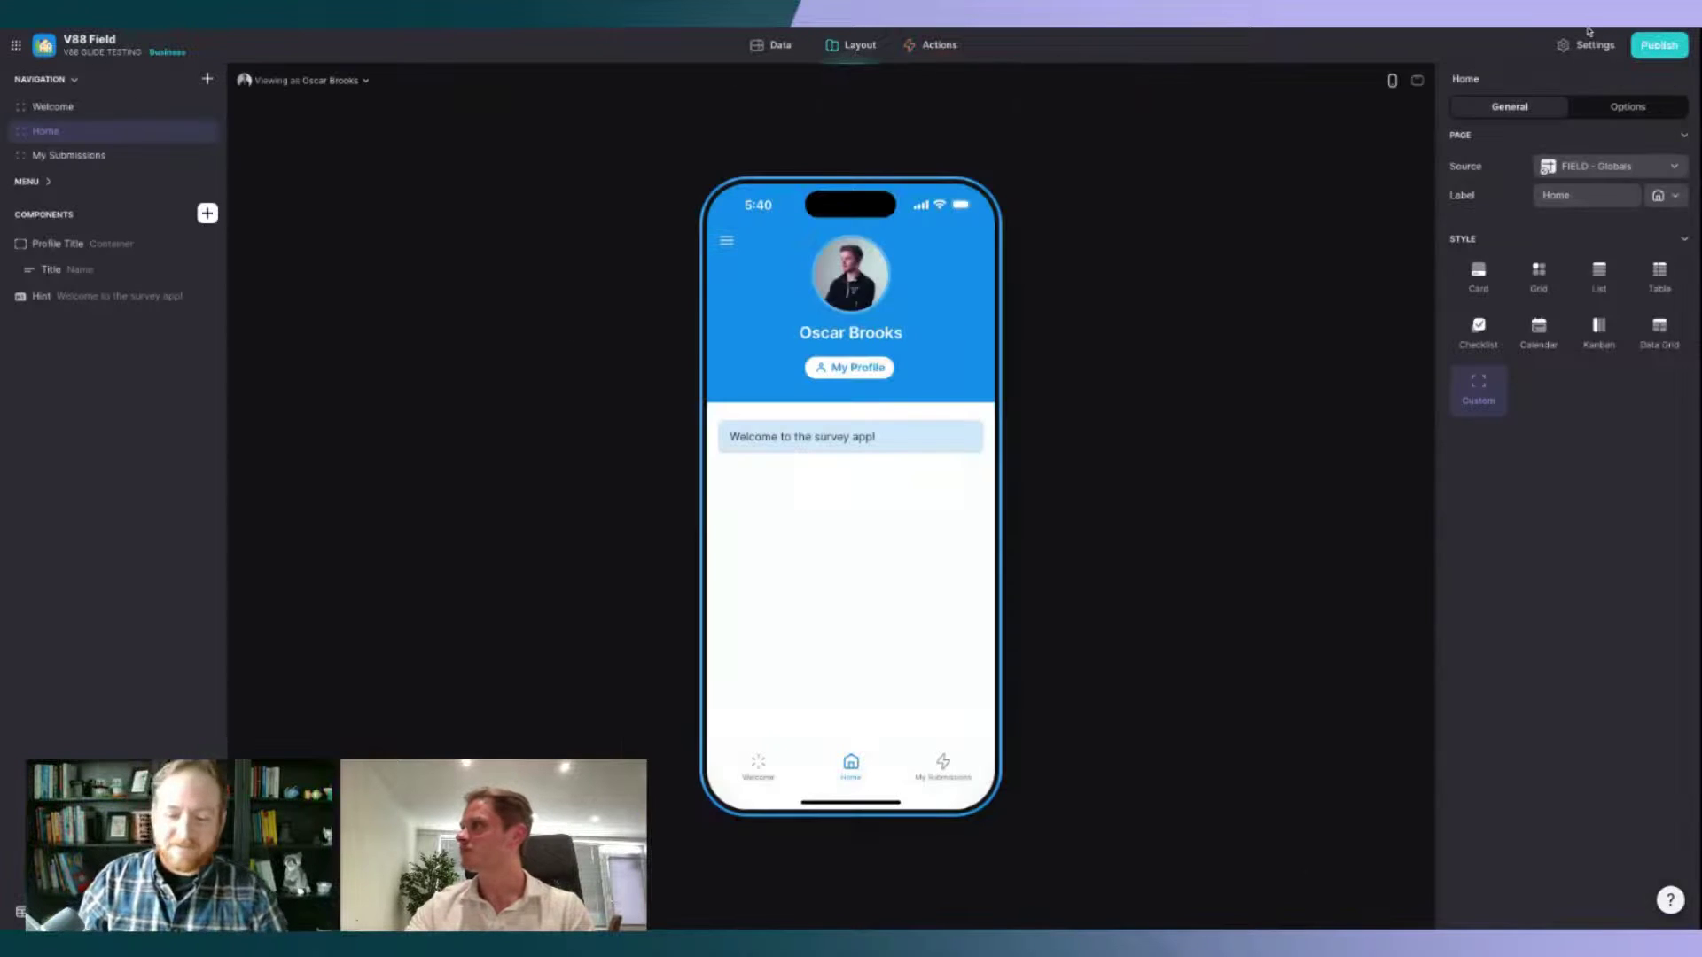
pyautogui.click(1658, 44)
pyautogui.tripleClick(1548, 216)
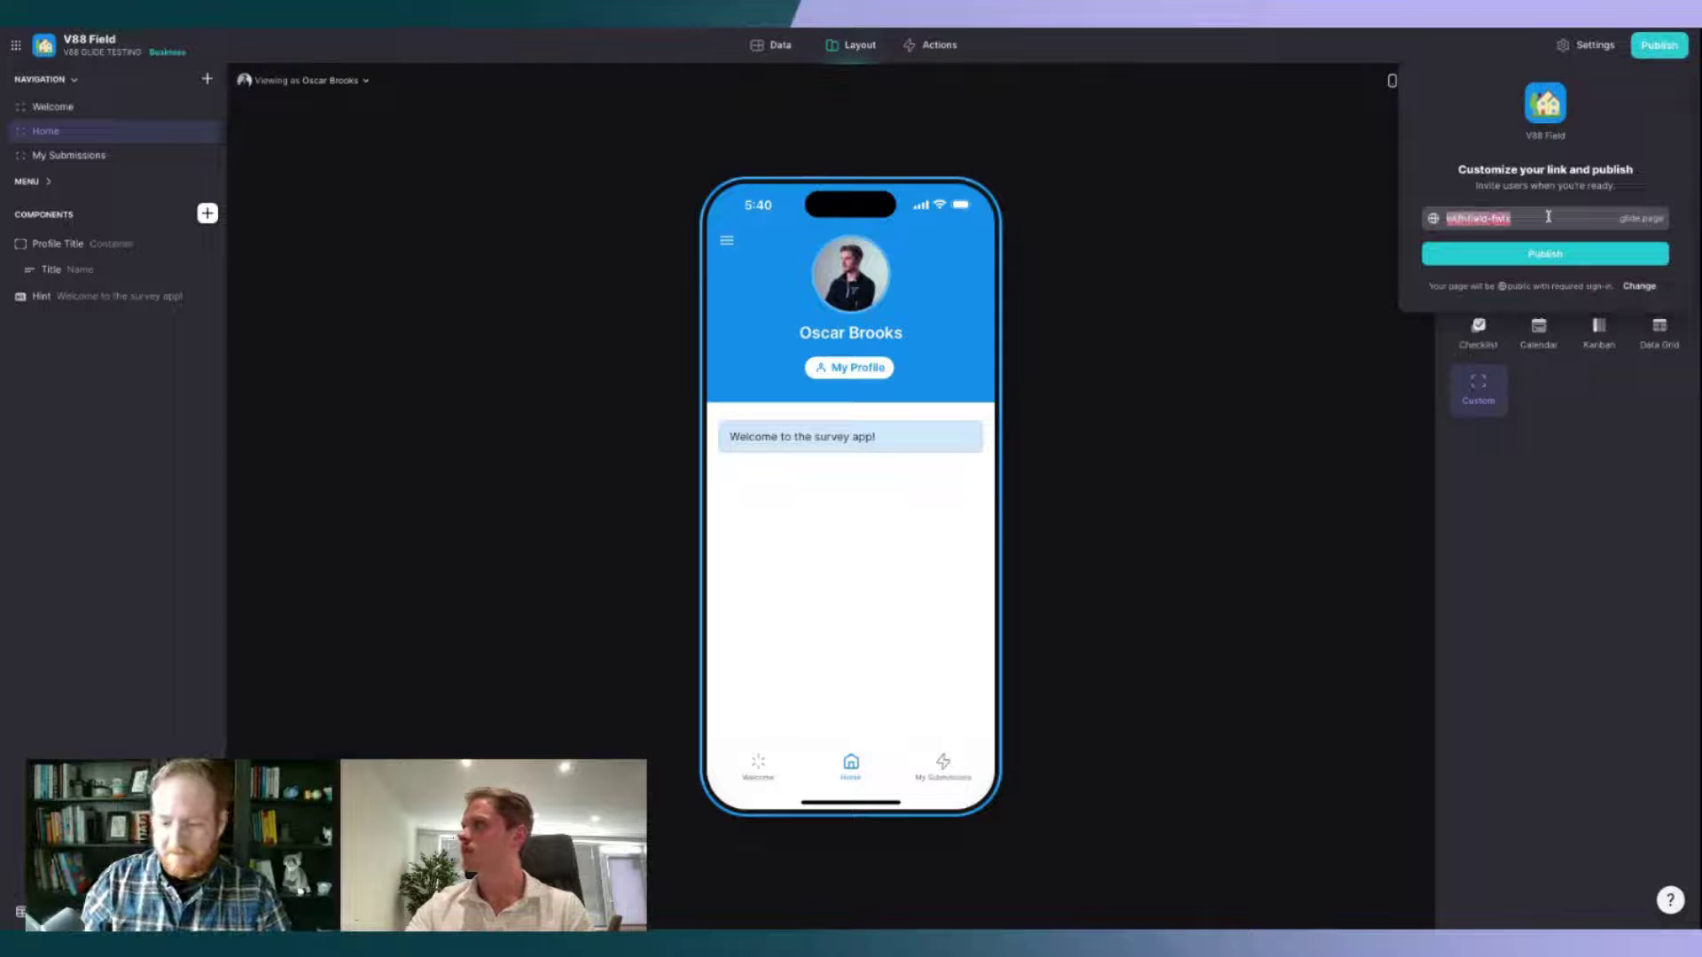
pyautogui.write('v88-field')
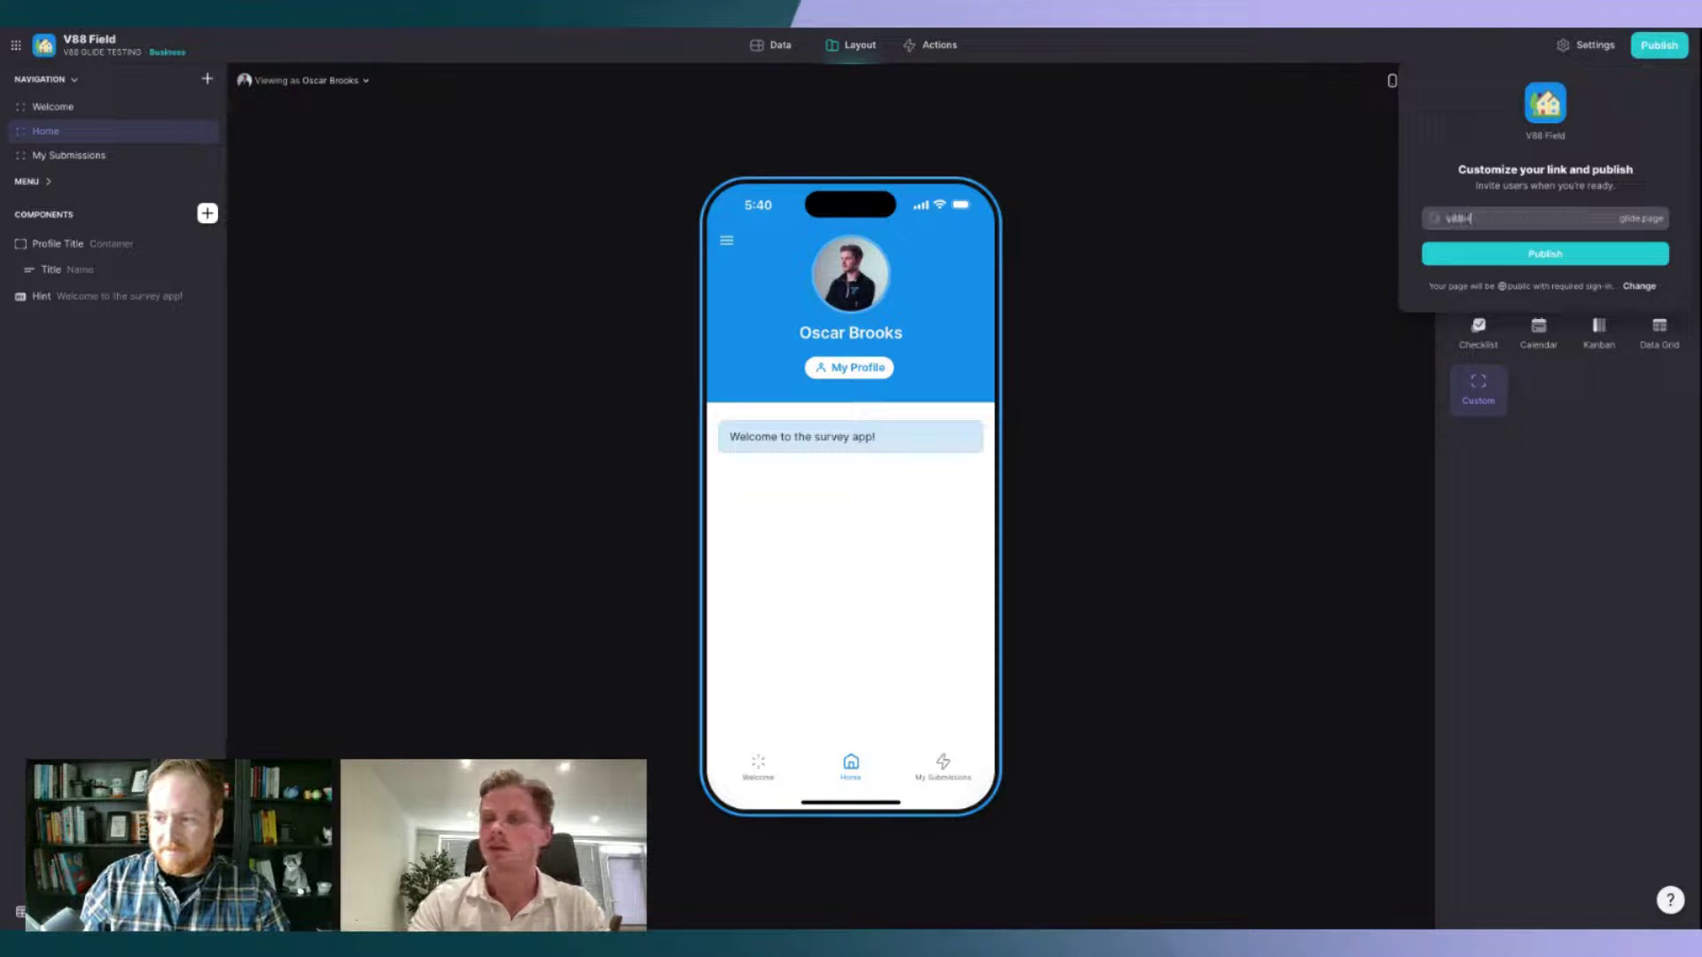
pyautogui.click(1545, 254)
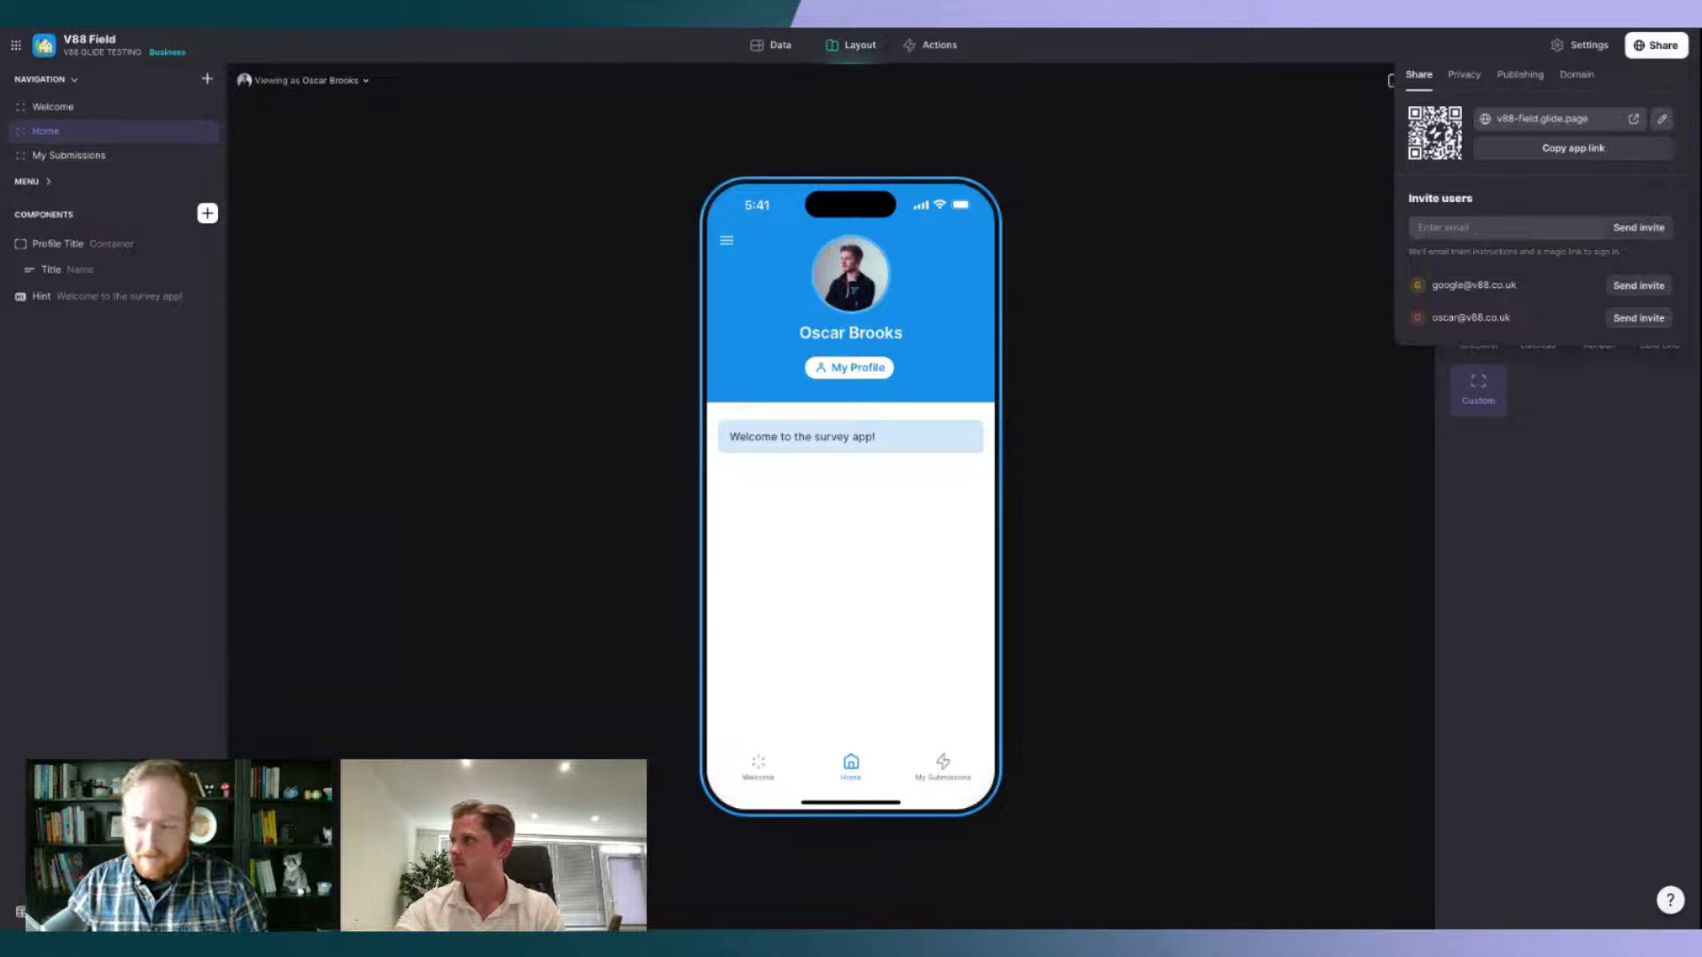
# Step: Inspect the enlarged install QR code, then close the sharing options
pyautogui.click(1435, 133)
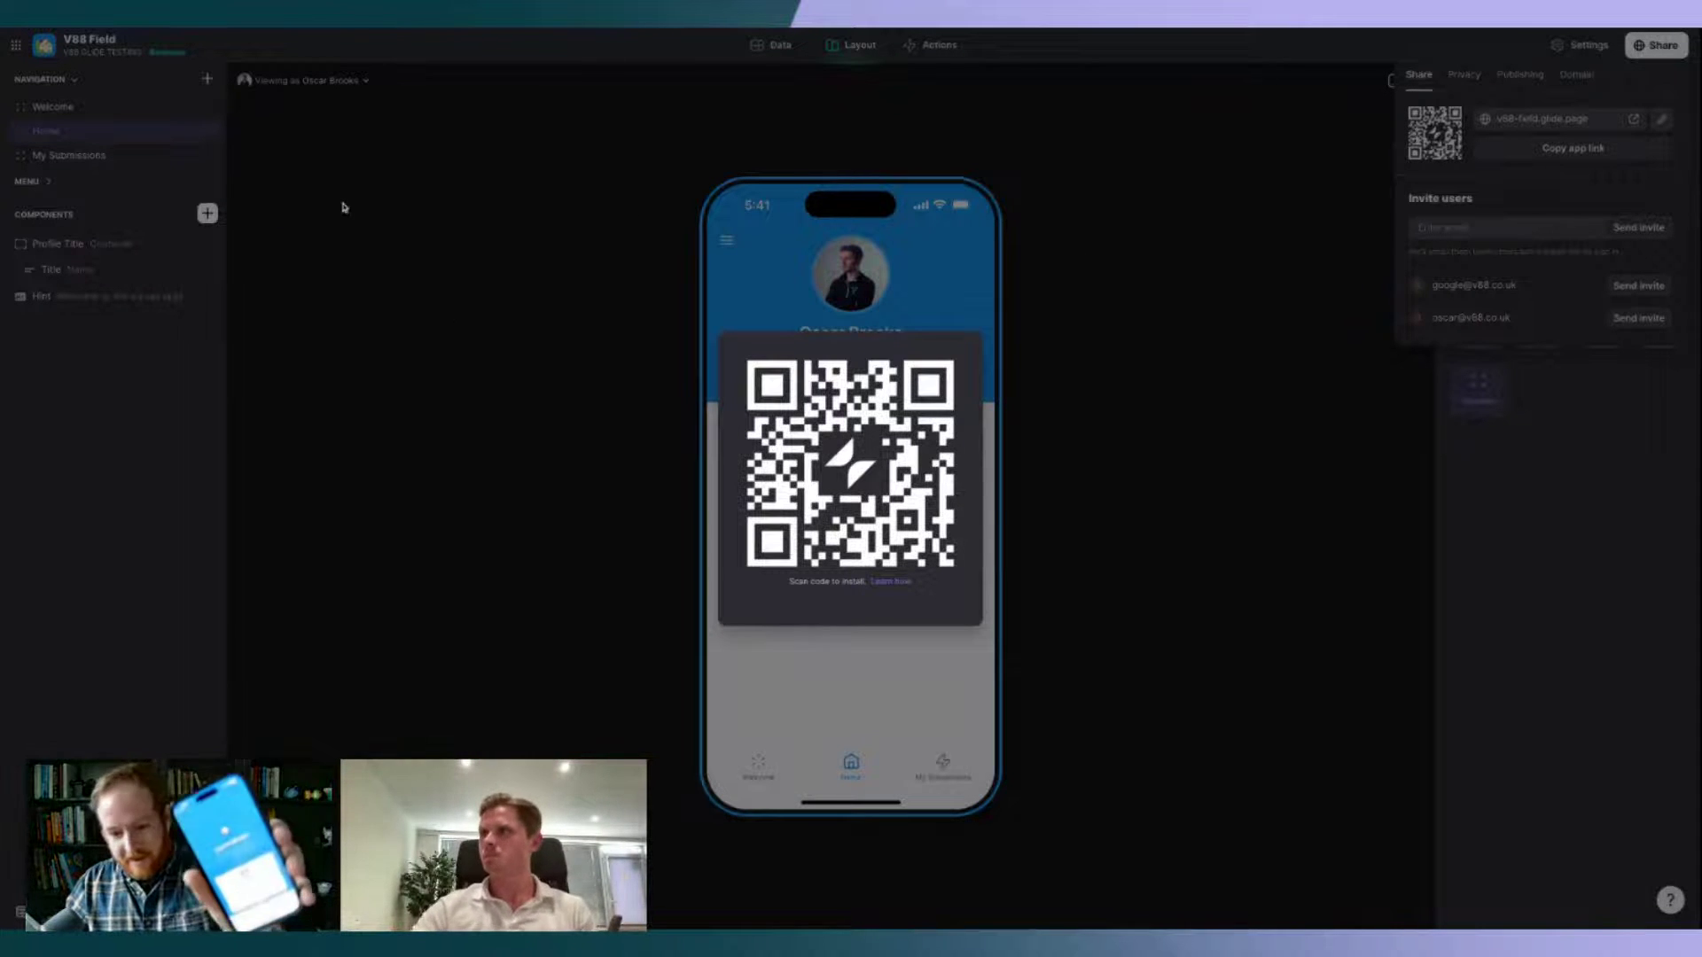
pyautogui.click(434, 268)
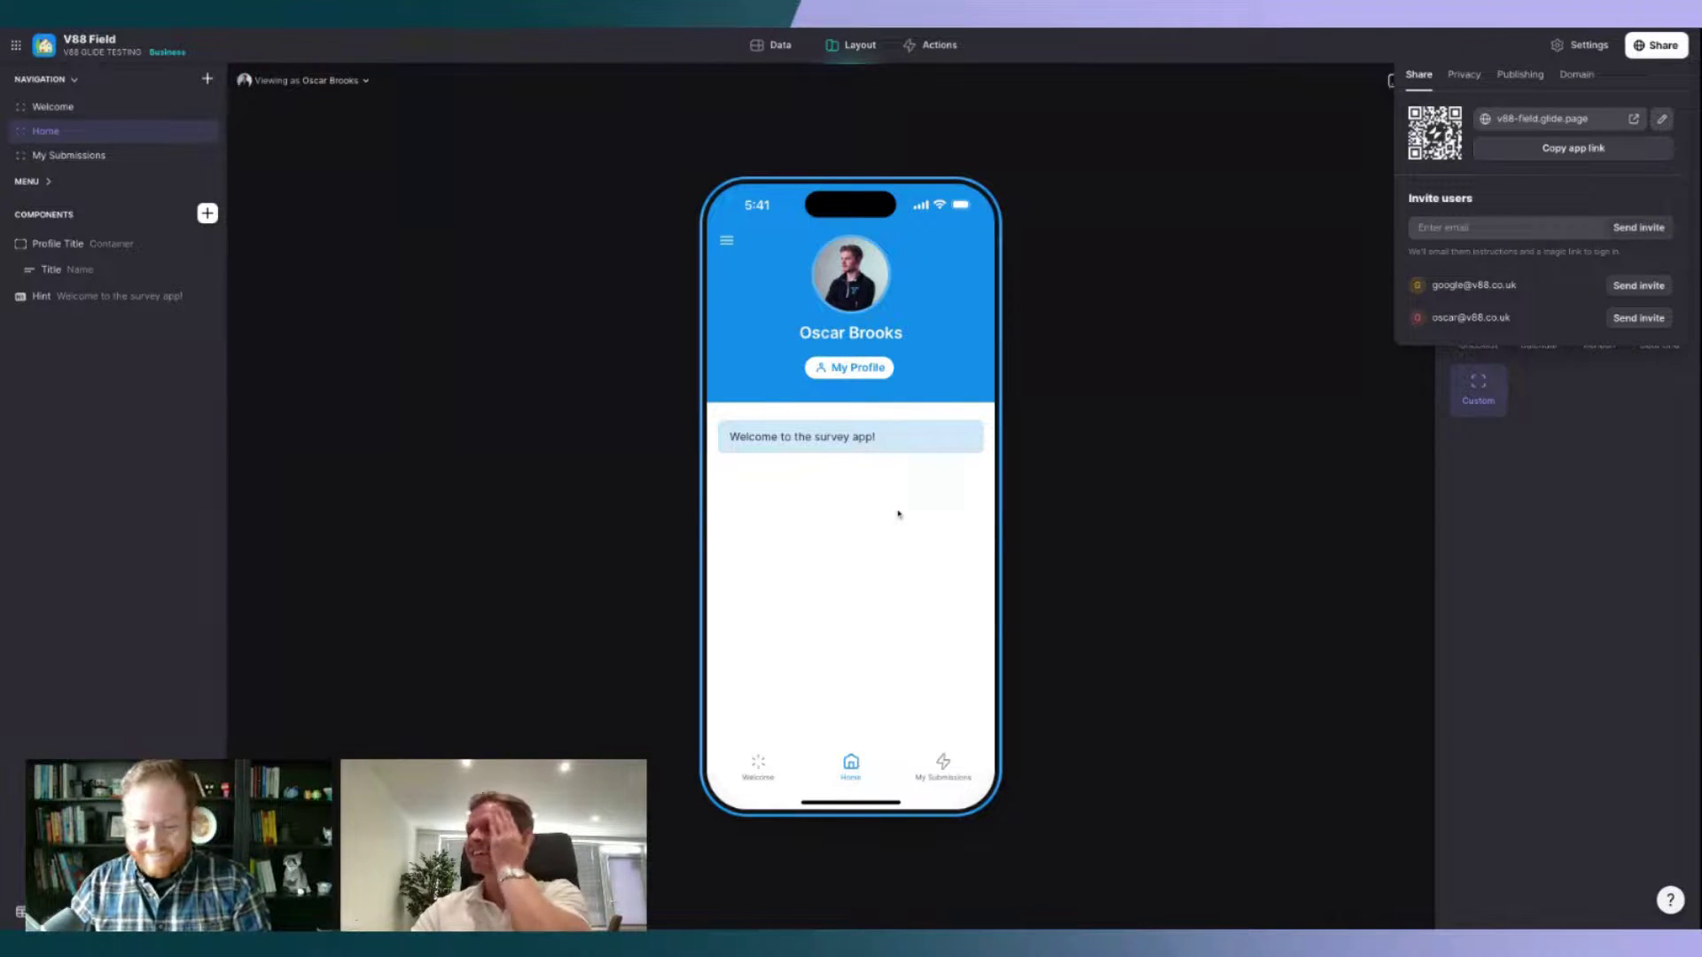
pyautogui.click(940, 607)
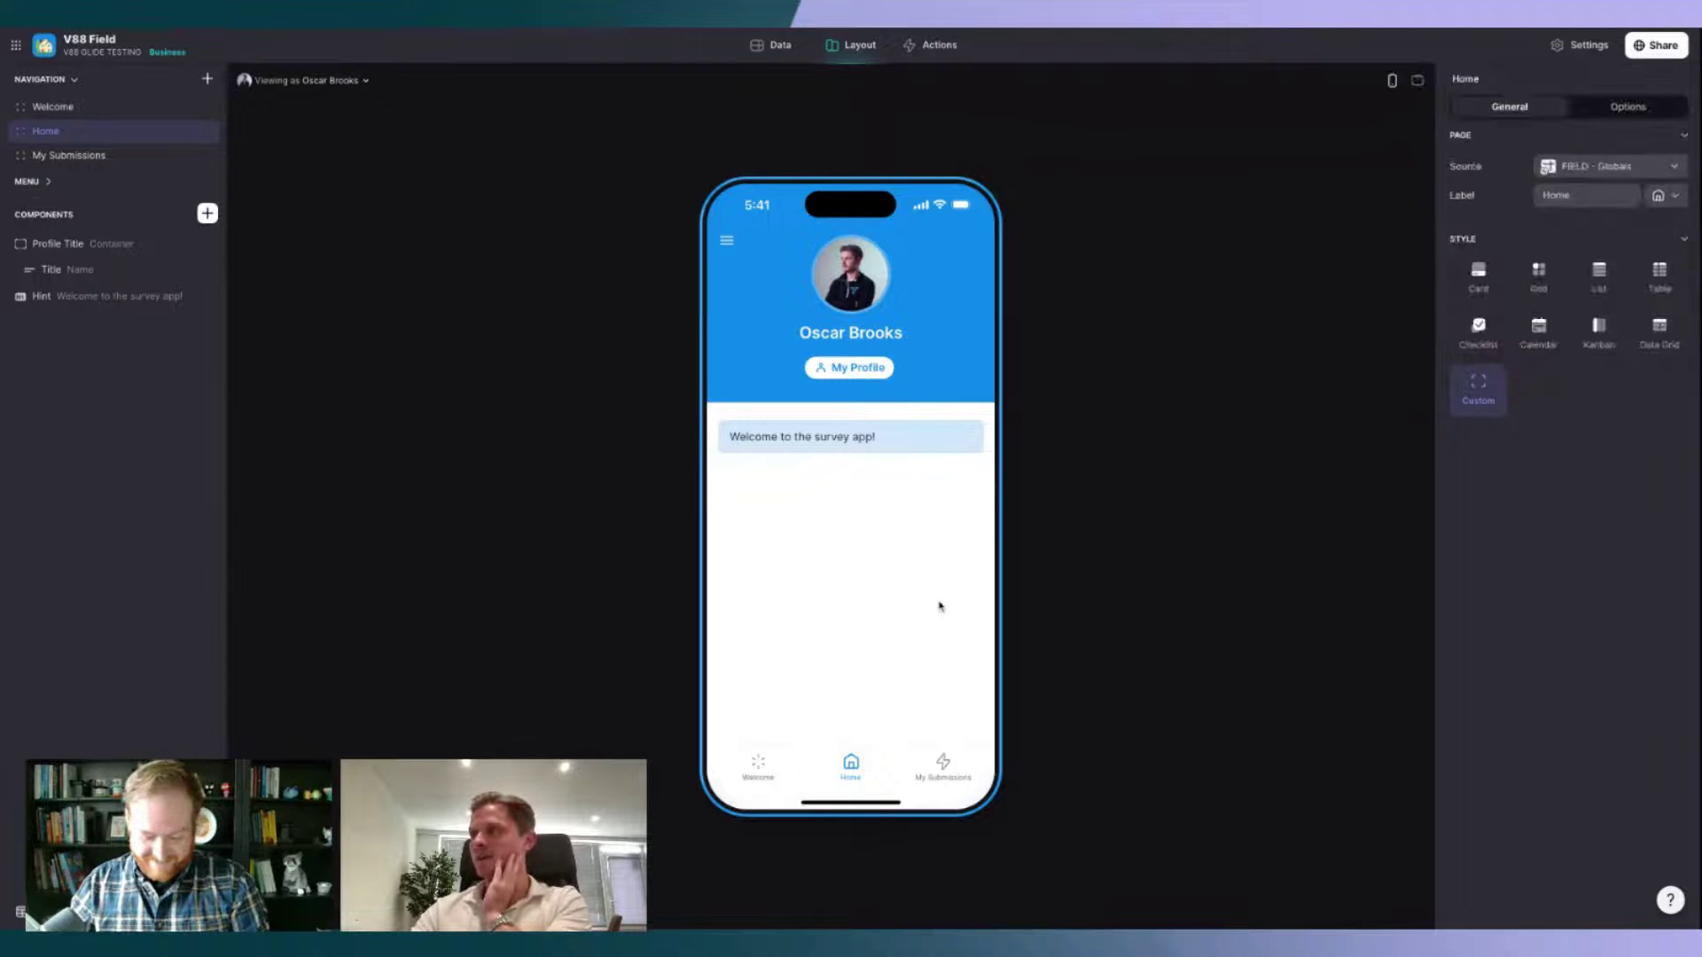
pyautogui.click(770, 780)
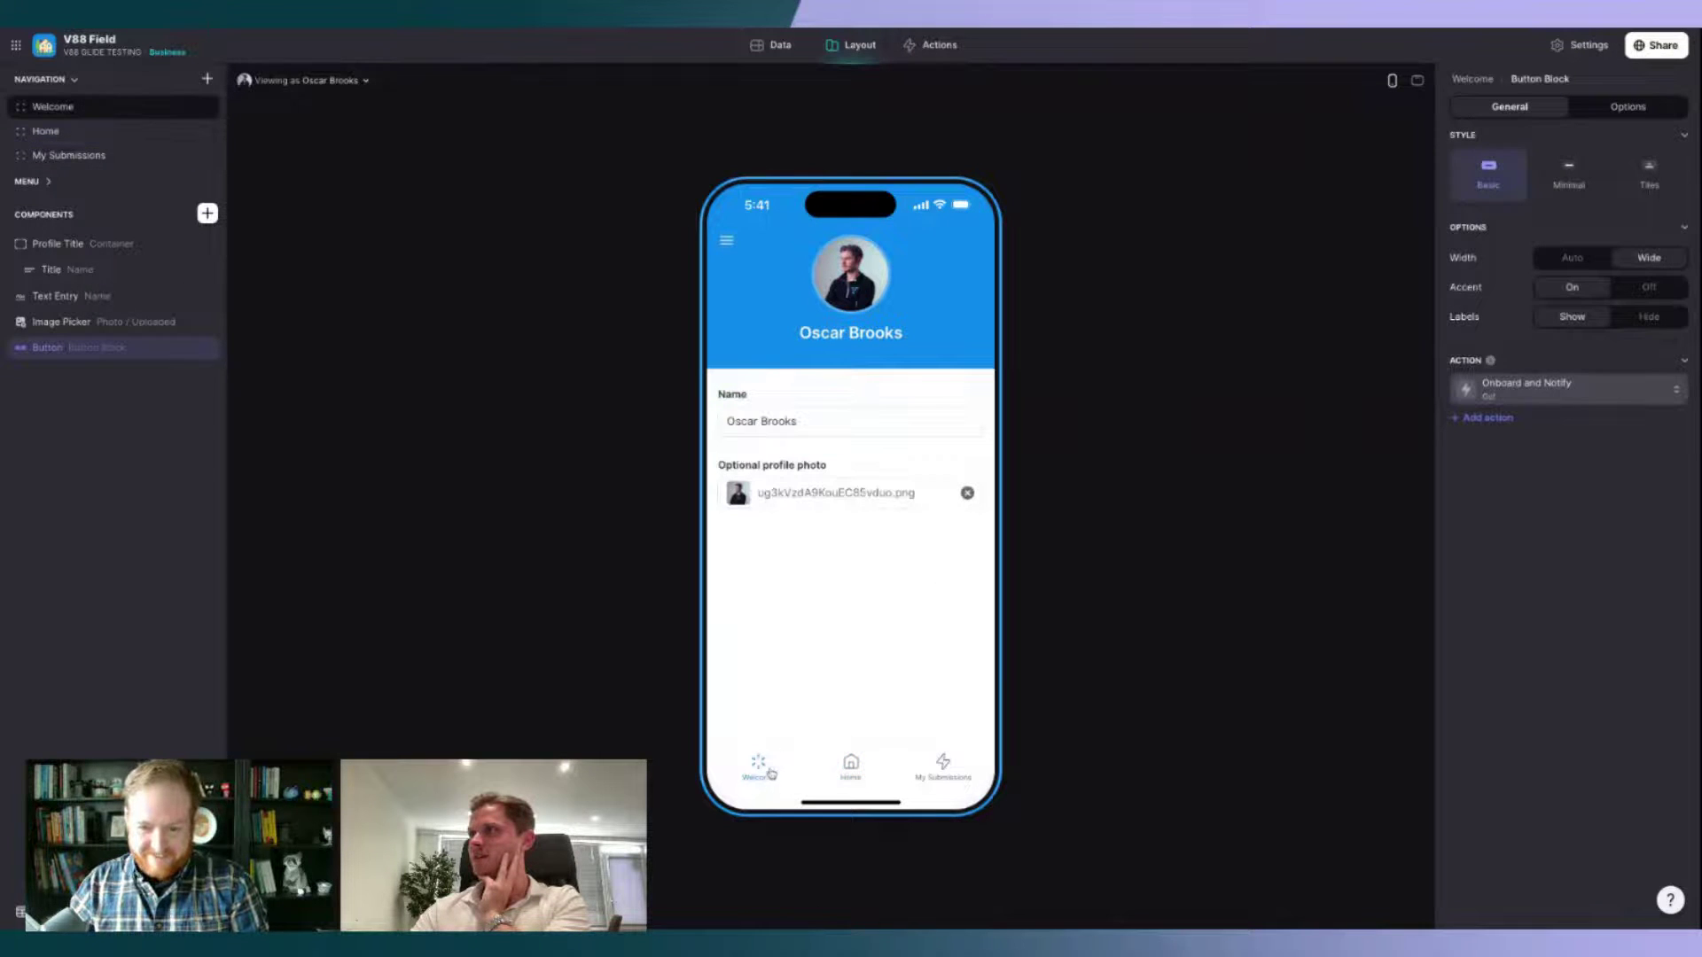
# Step: Delete the V88 Apps row from FIELD - Users and reopen the sharing options
pyautogui.click(767, 49)
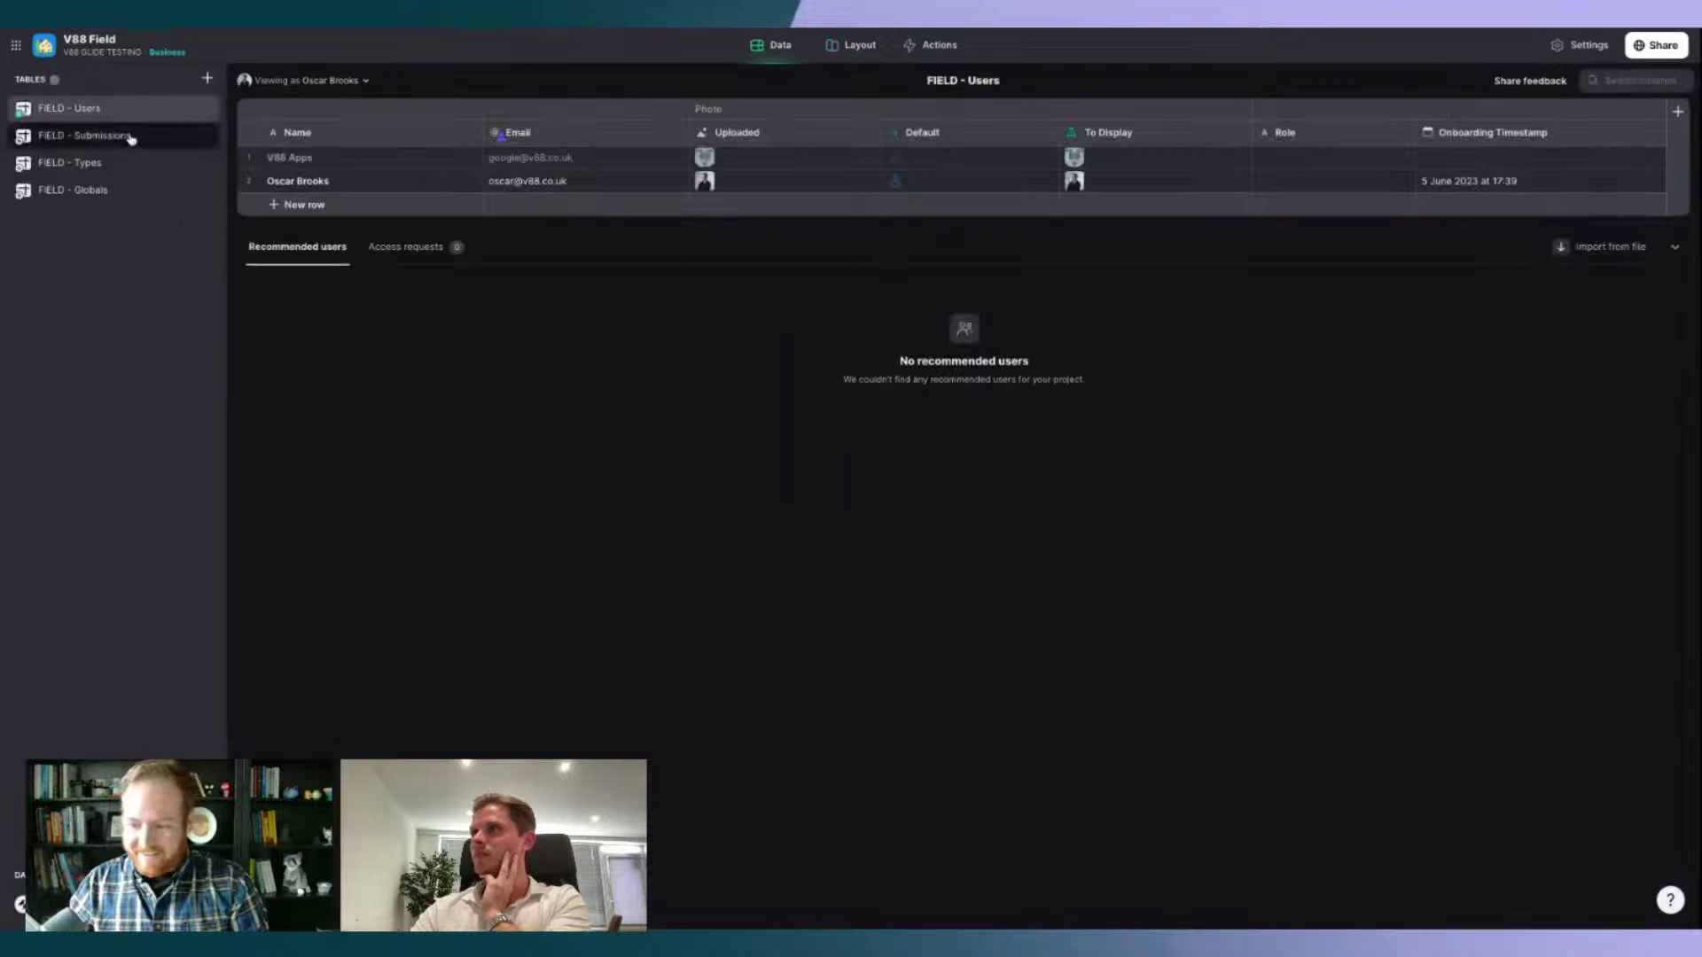
pyautogui.click(249, 159)
pyautogui.press('Delete')
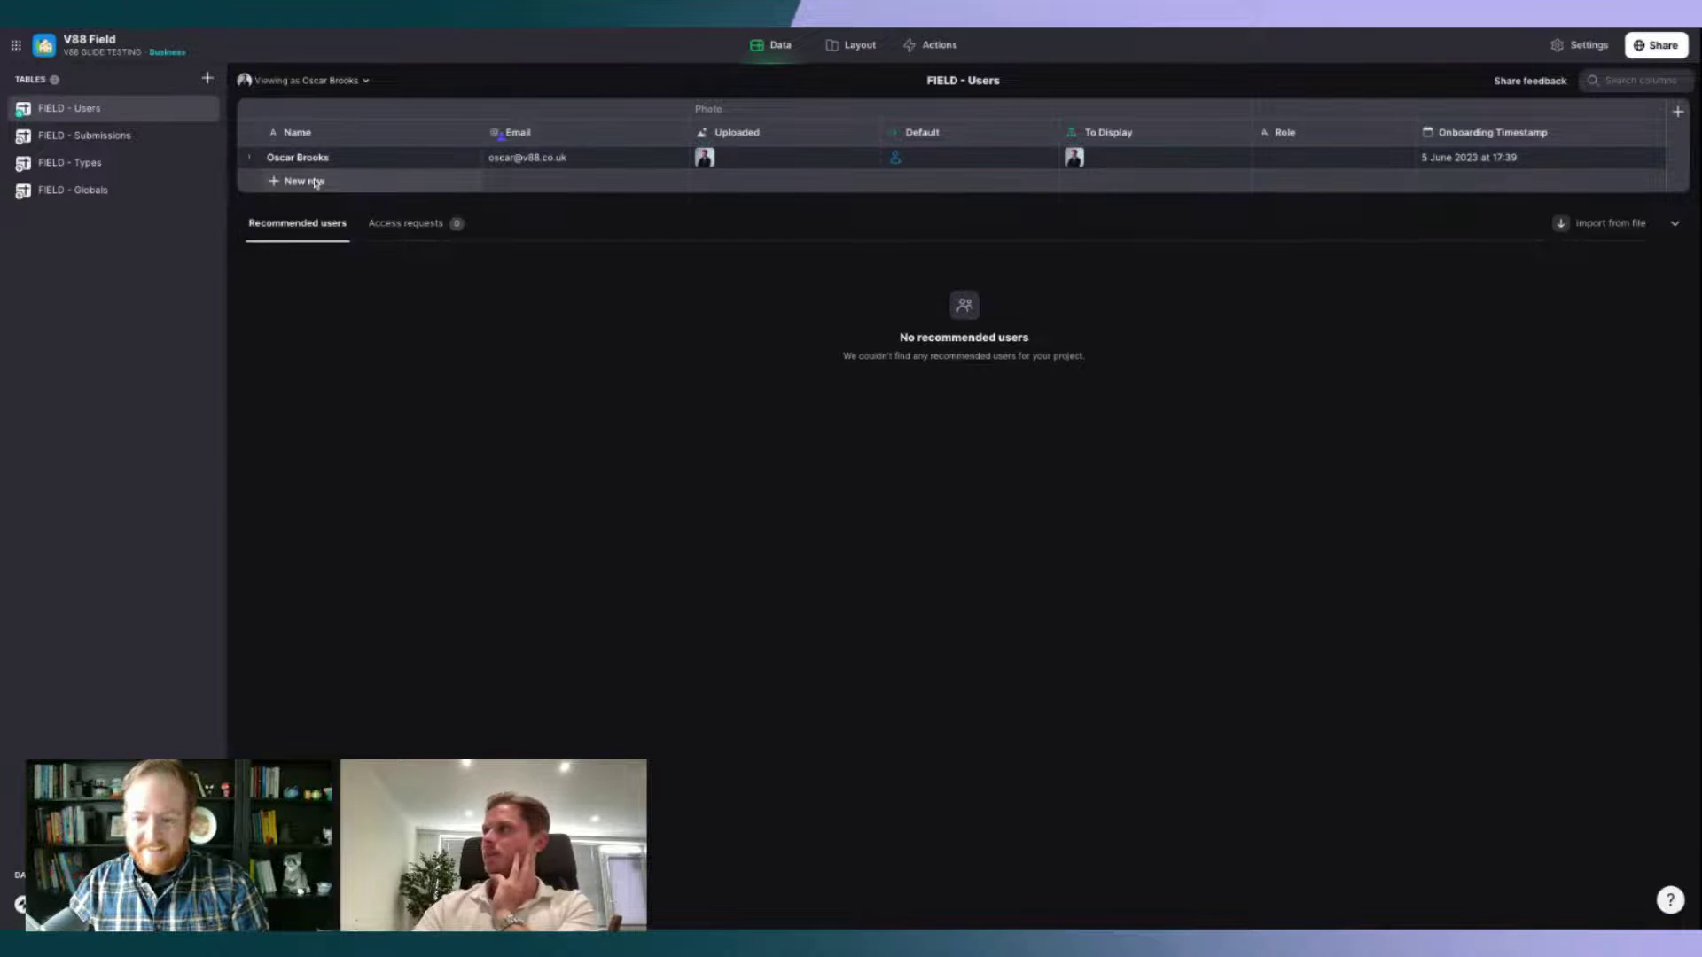
pyautogui.click(833, 46)
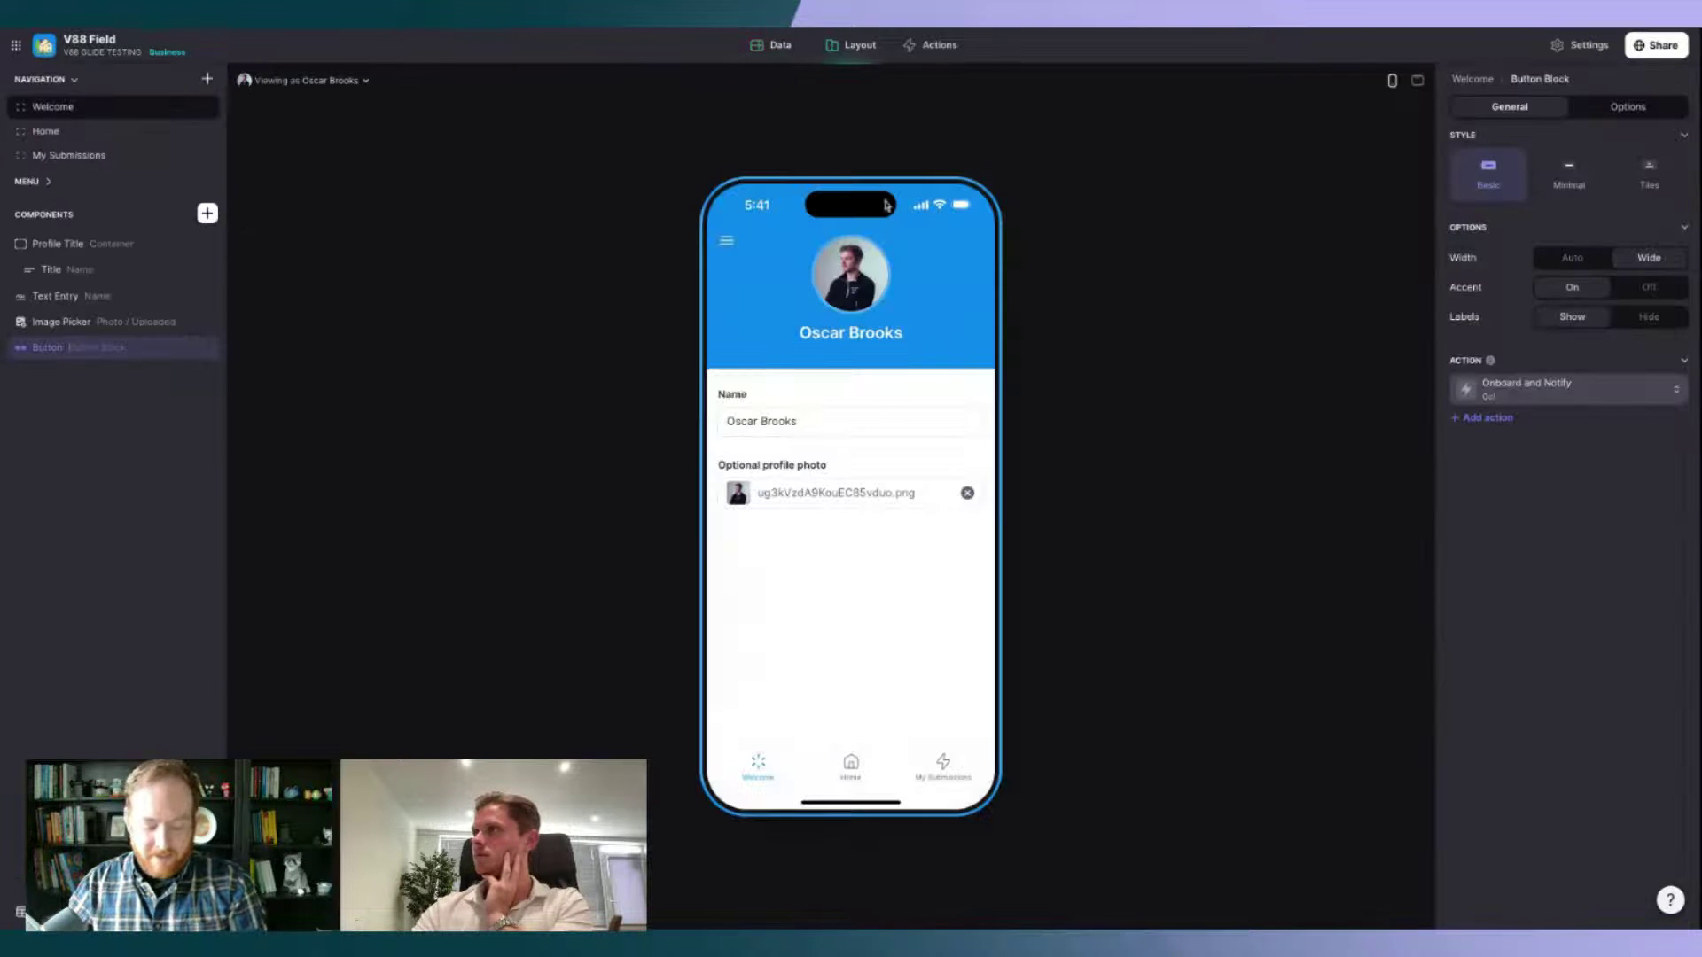
pyautogui.click(852, 781)
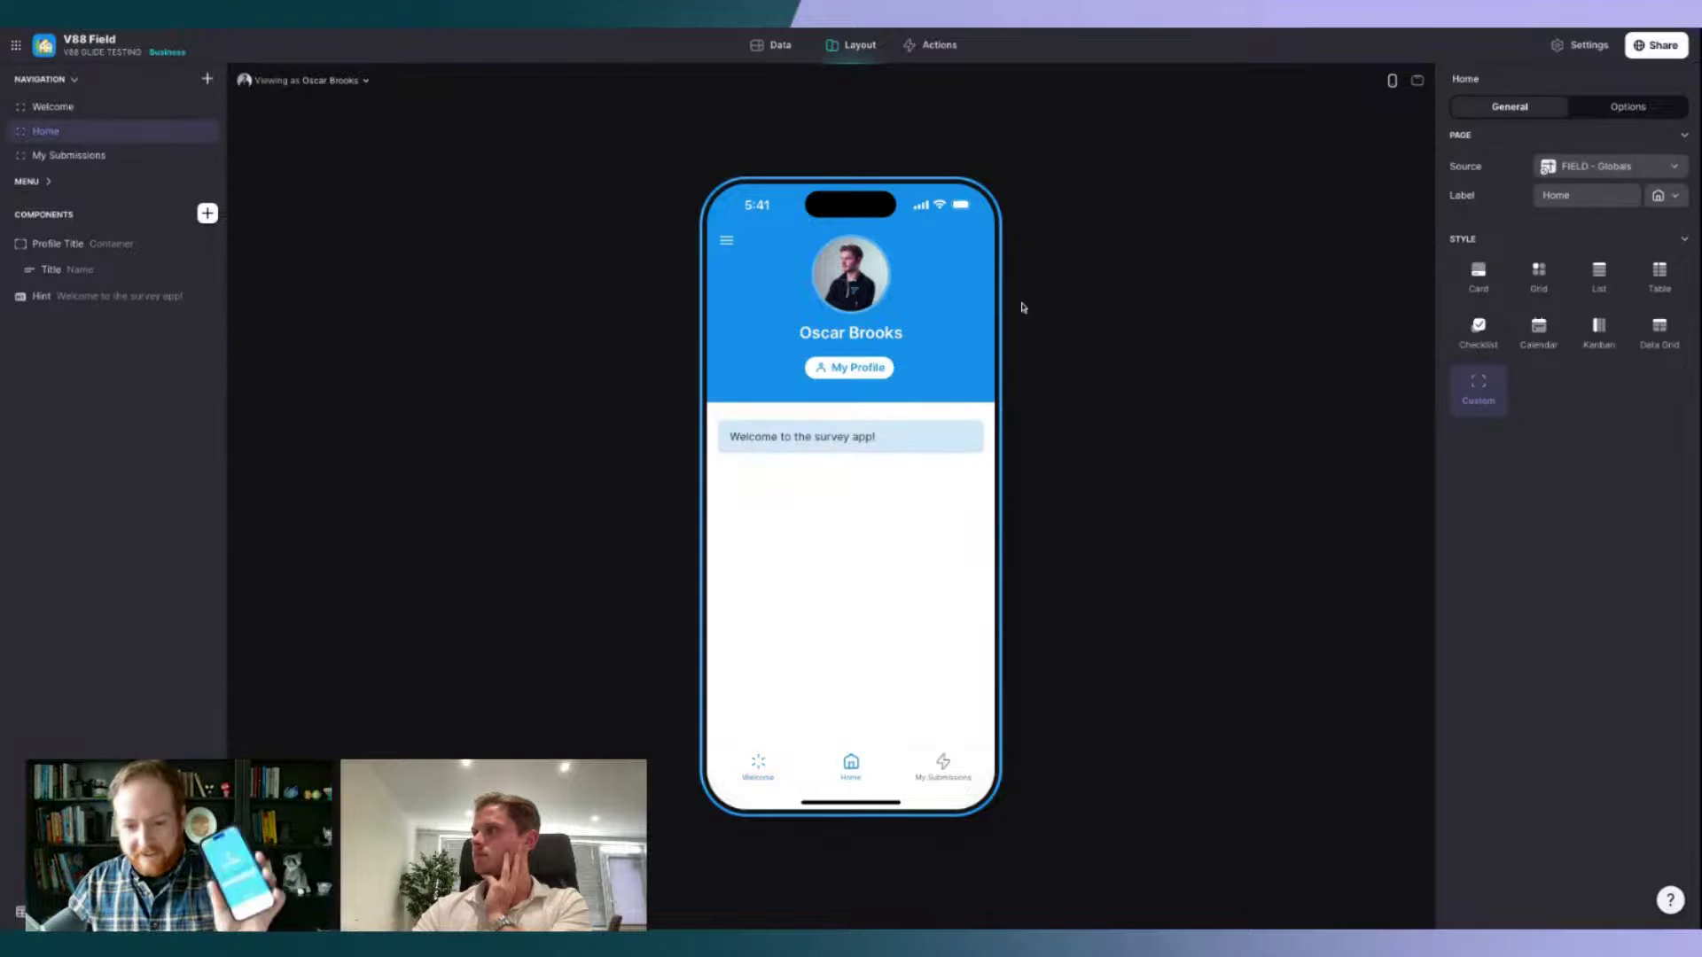
pyautogui.click(1654, 45)
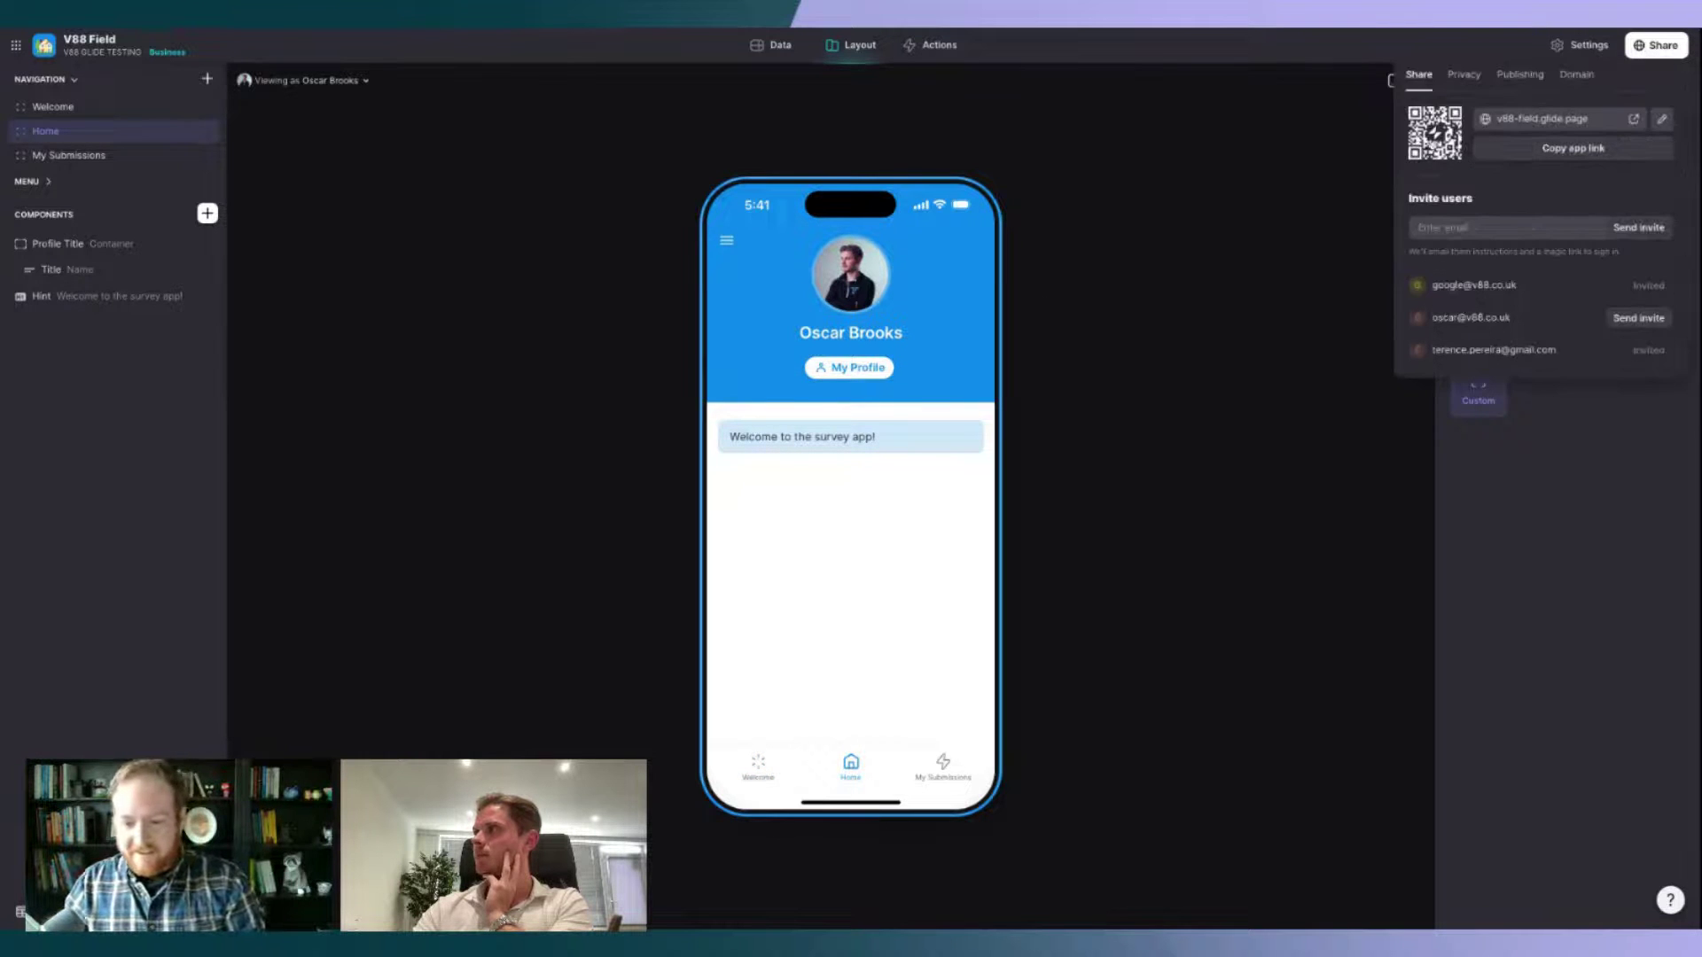
# Step: View the enlarged QR code, copy the app link, and preview the Welcome screen
pyautogui.click(1432, 142)
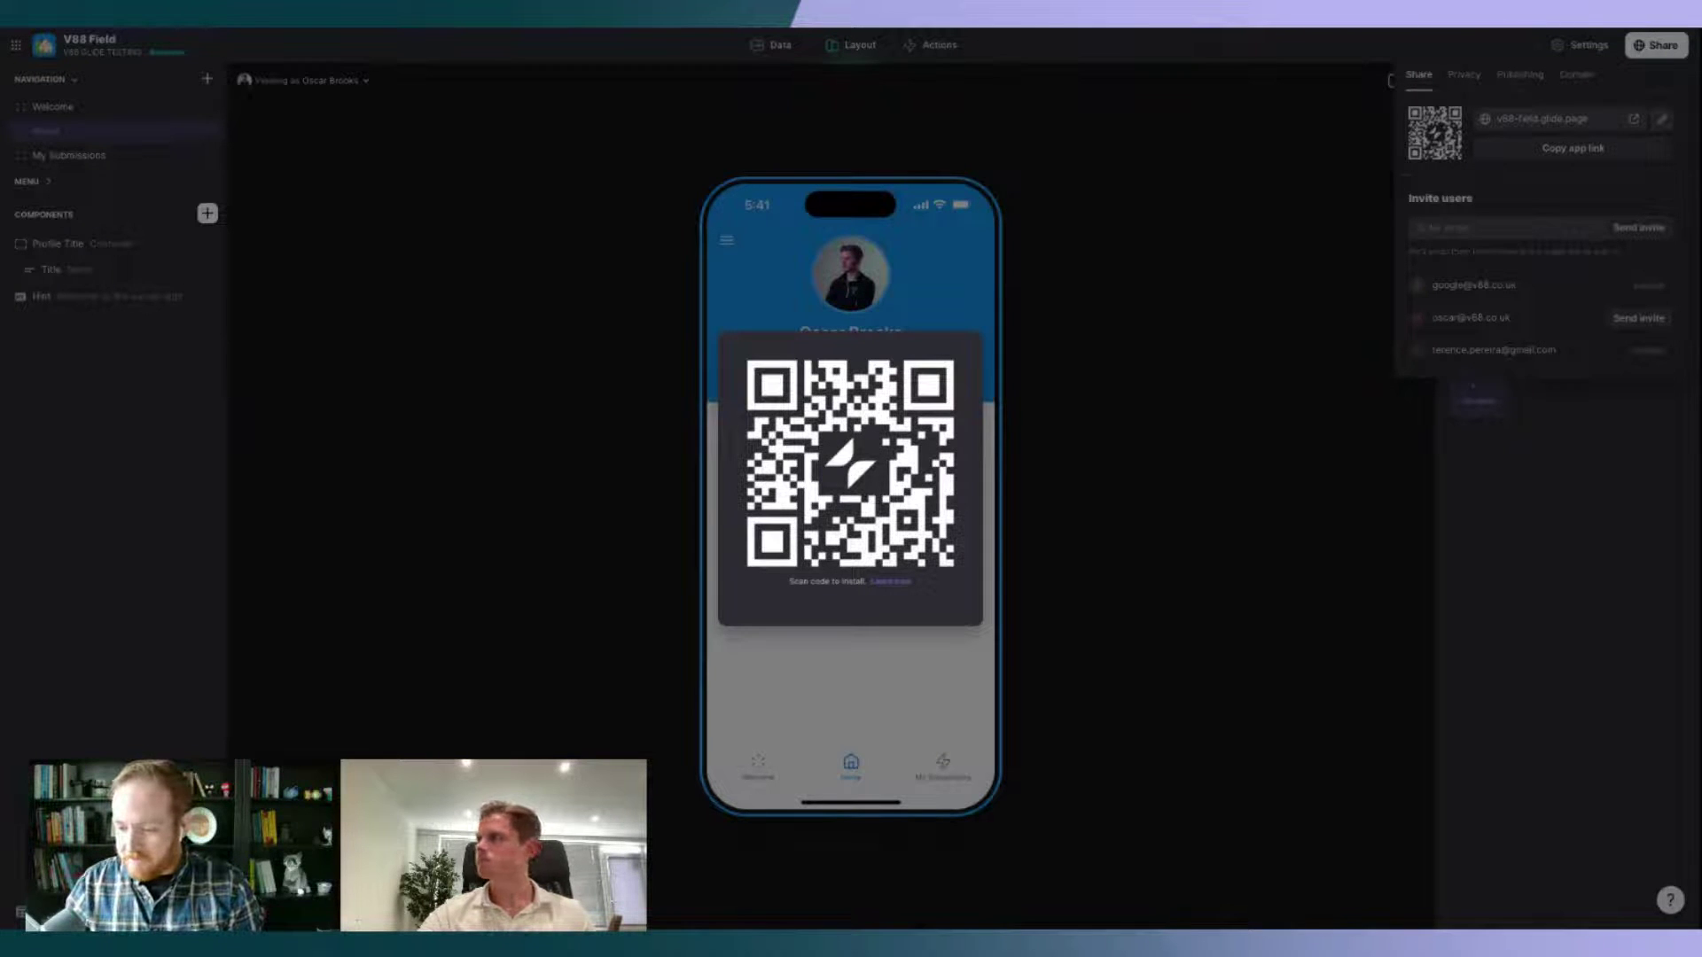
pyautogui.click(1021, 310)
pyautogui.click(1571, 149)
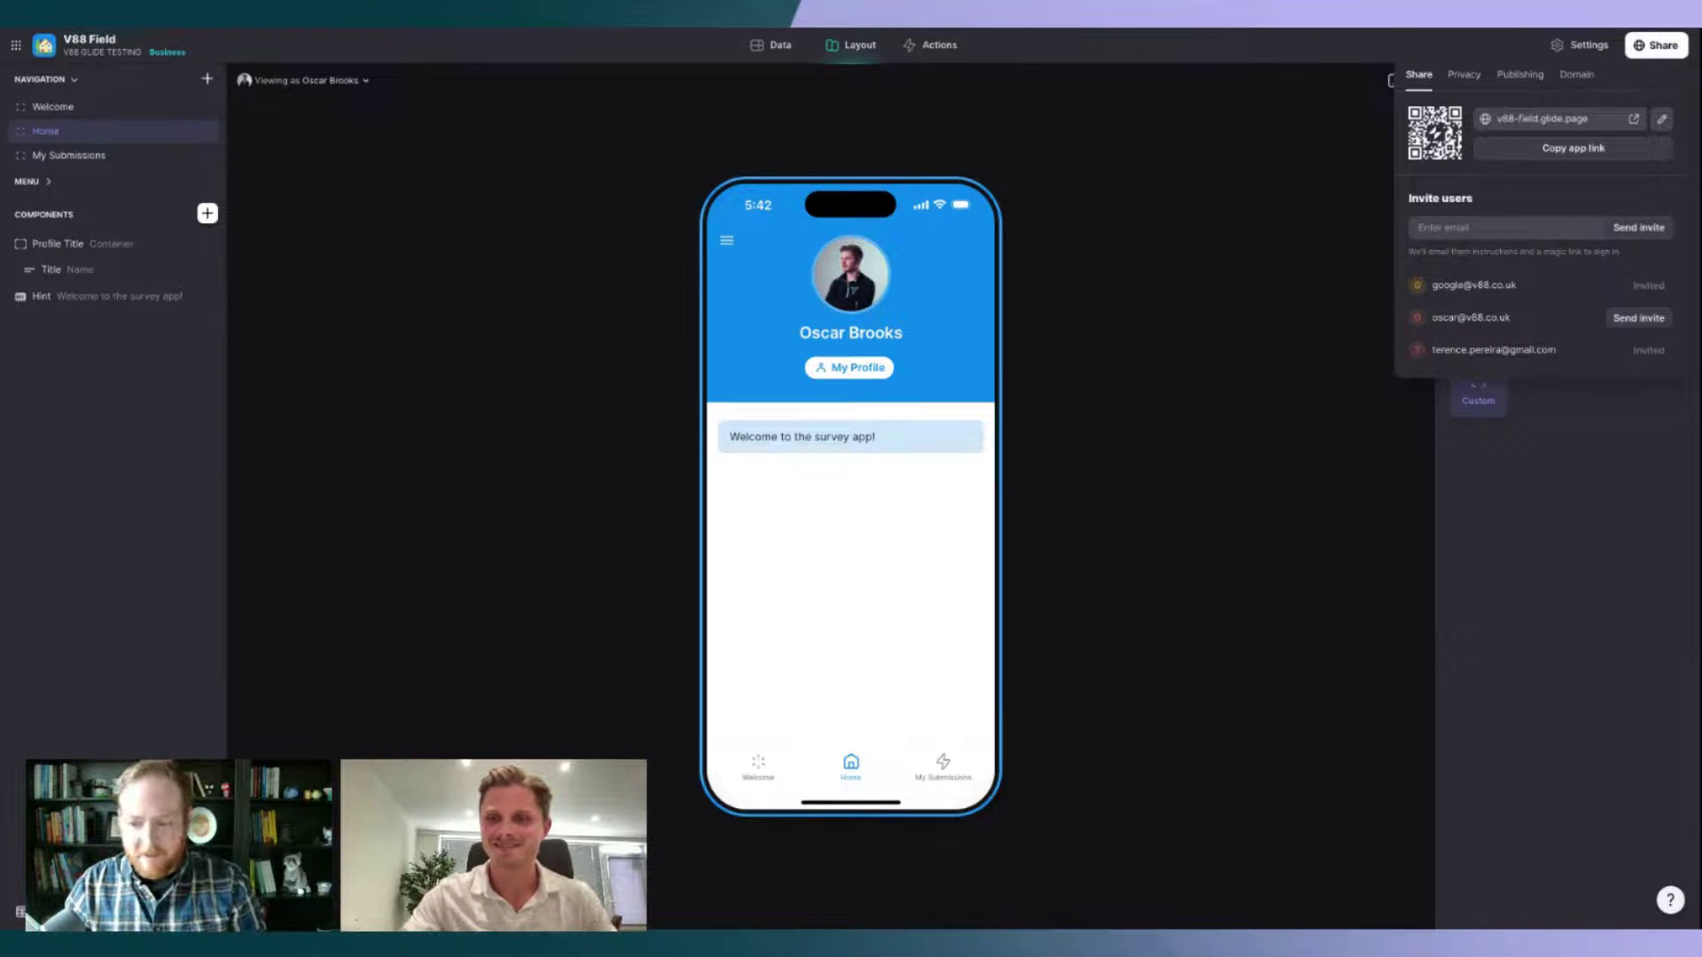
pyautogui.click(755, 767)
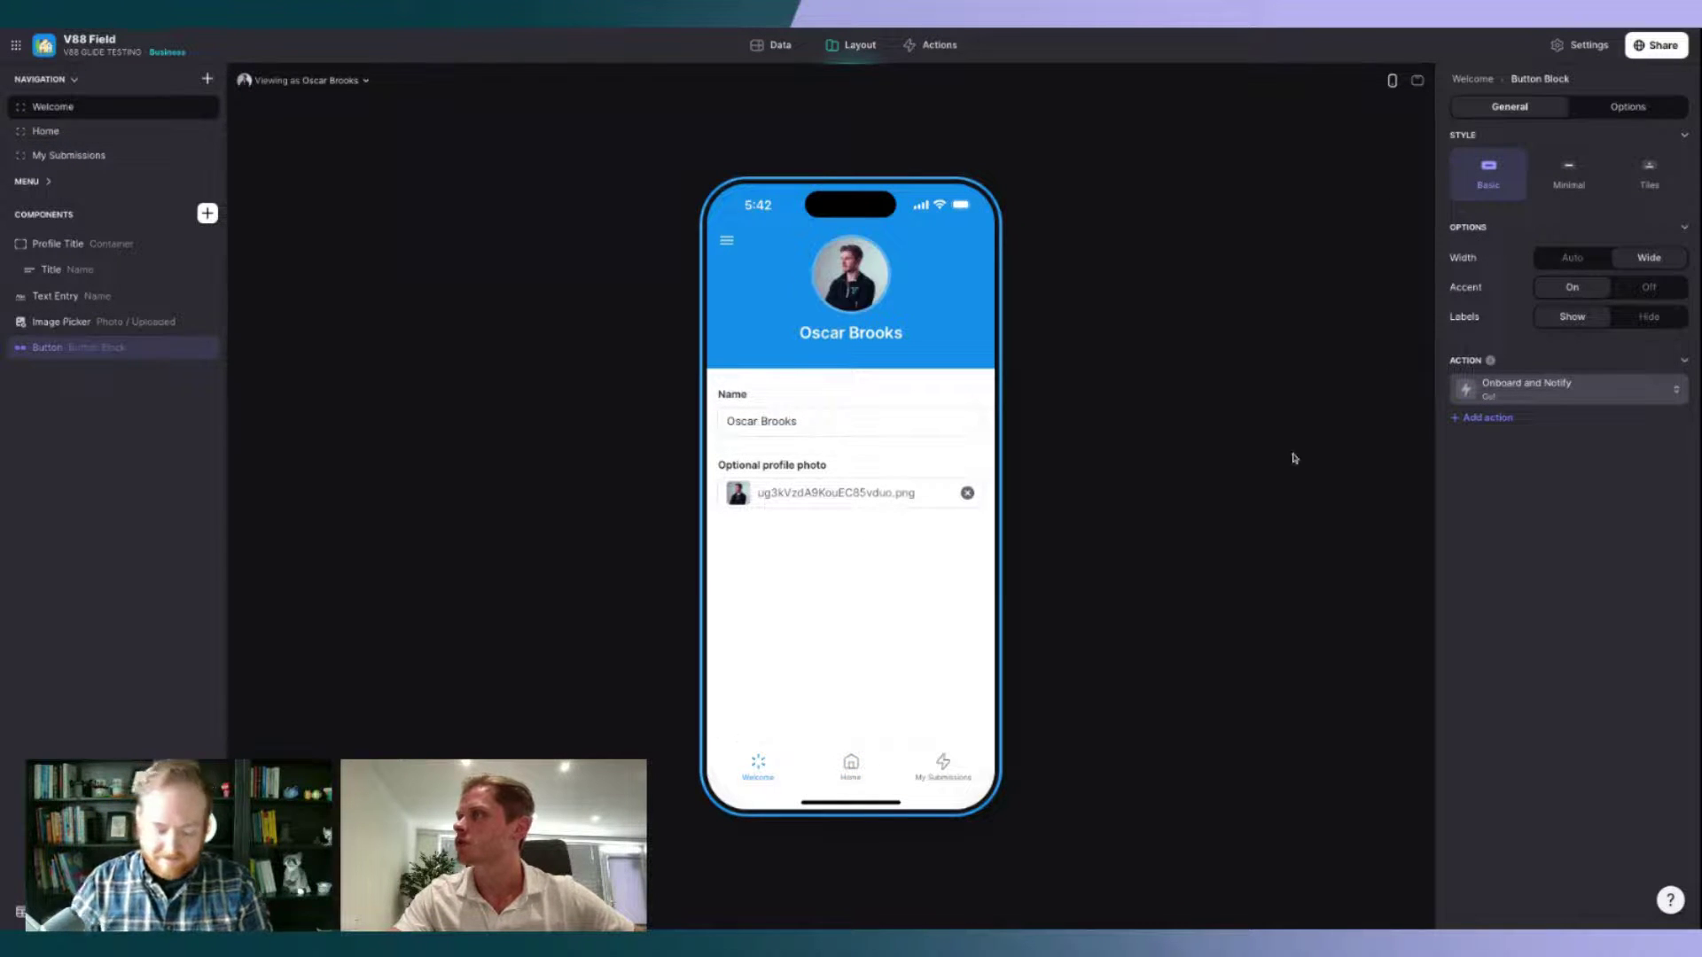
# Step: Give the Welcome tab the visibility condition User Profile Onboarding Timestamp is empty
pyautogui.click(1607, 108)
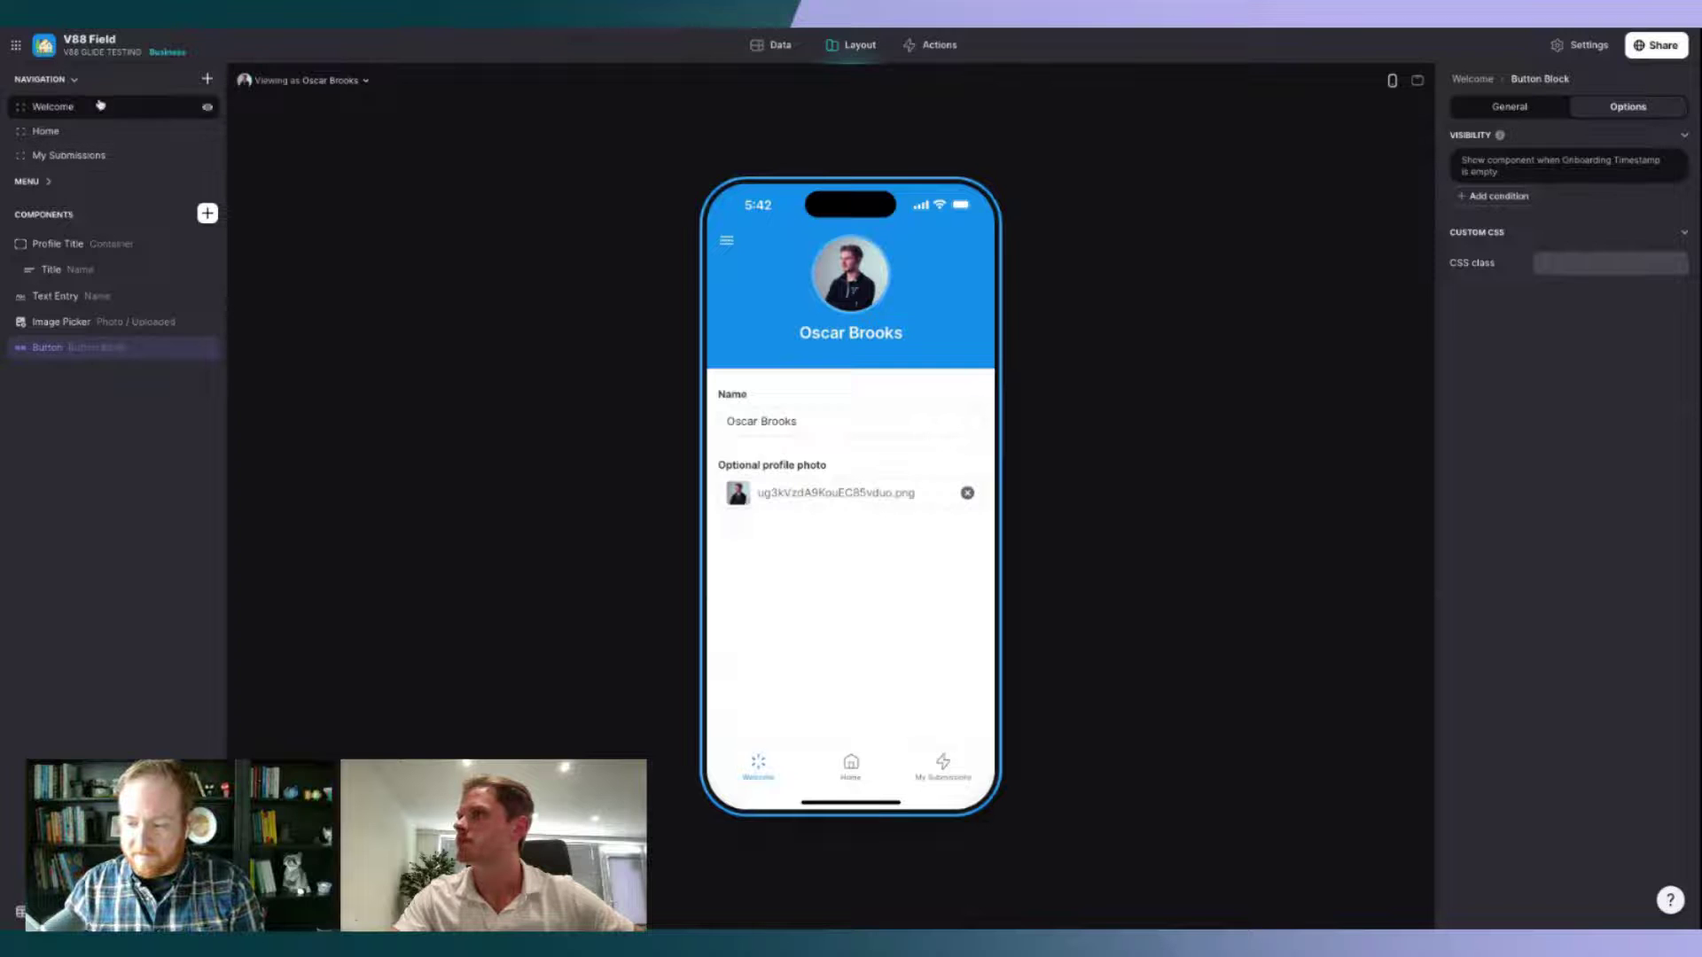
pyautogui.click(53, 107)
pyautogui.click(1628, 106)
pyautogui.click(1506, 187)
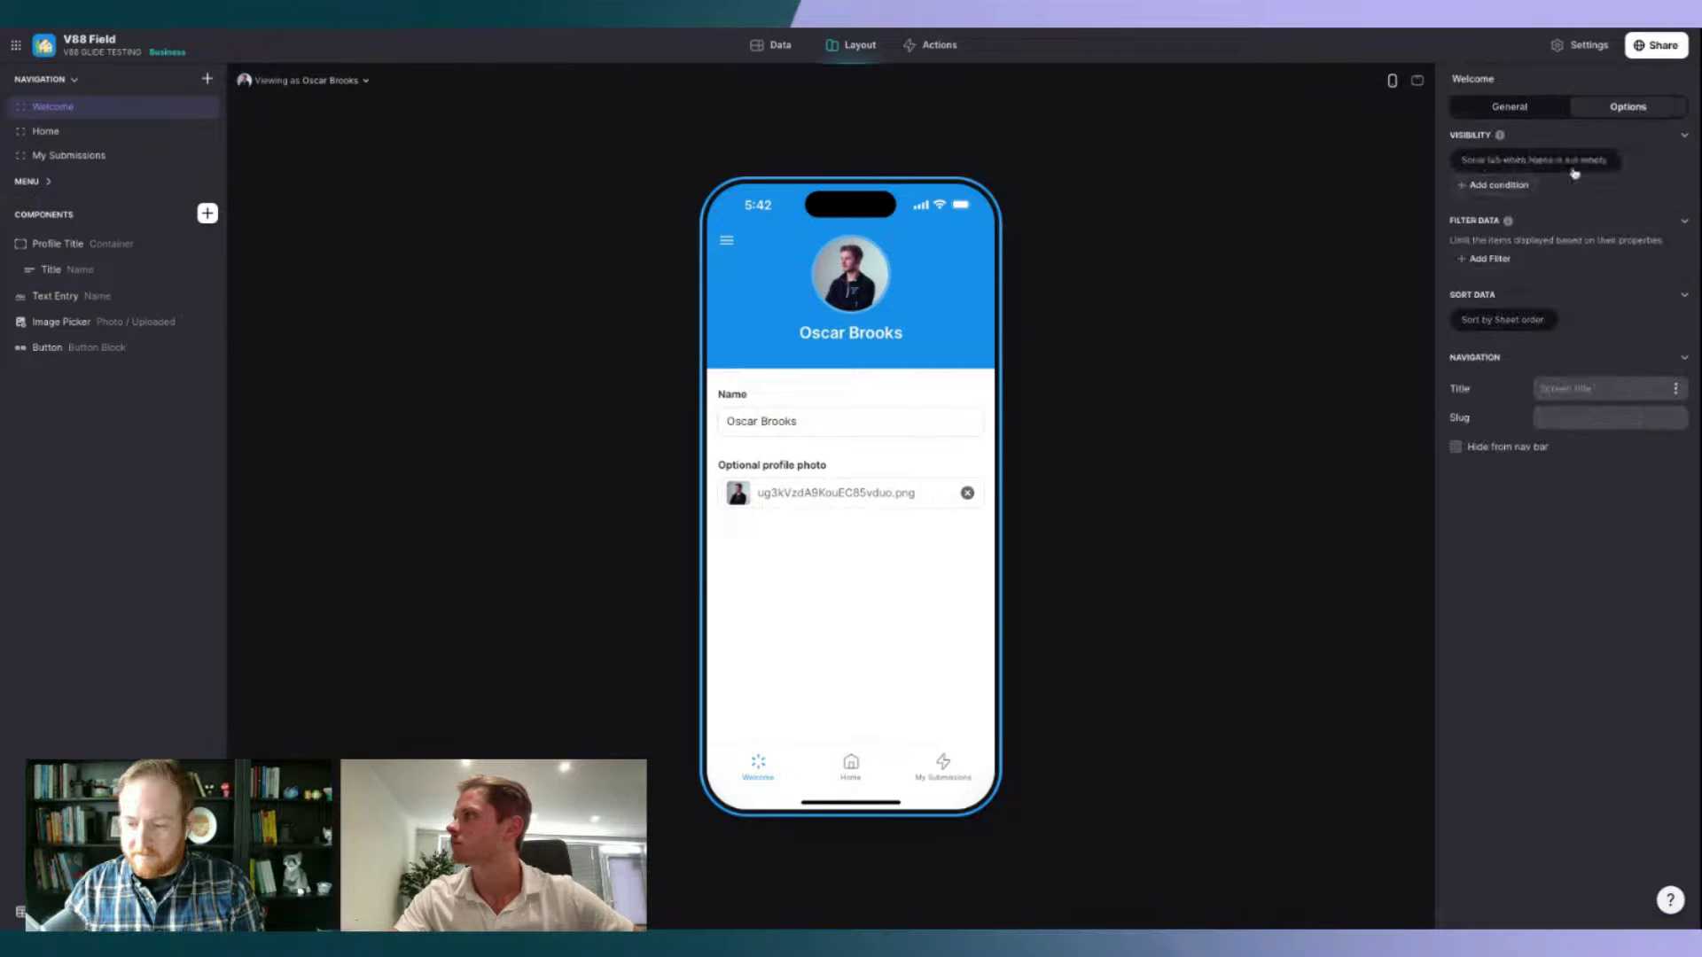
pyautogui.click(1571, 164)
pyautogui.click(1550, 210)
pyautogui.moveTo(1521, 264)
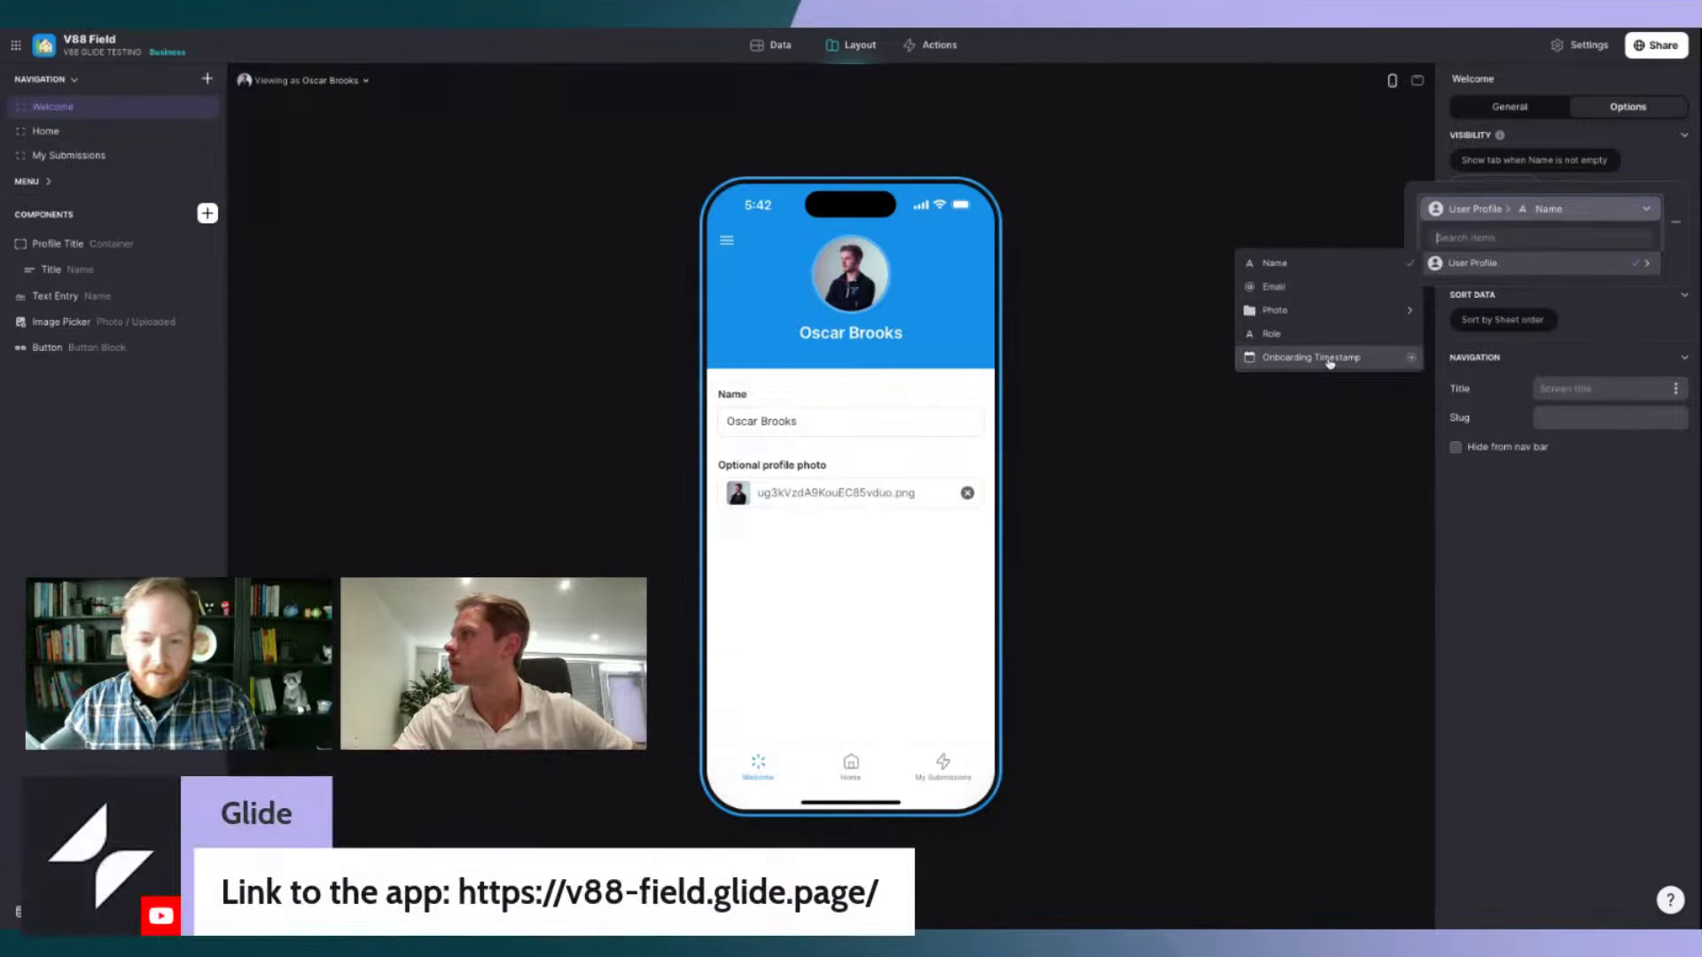
pyautogui.click(1312, 358)
pyautogui.click(1479, 247)
pyautogui.click(1418, 318)
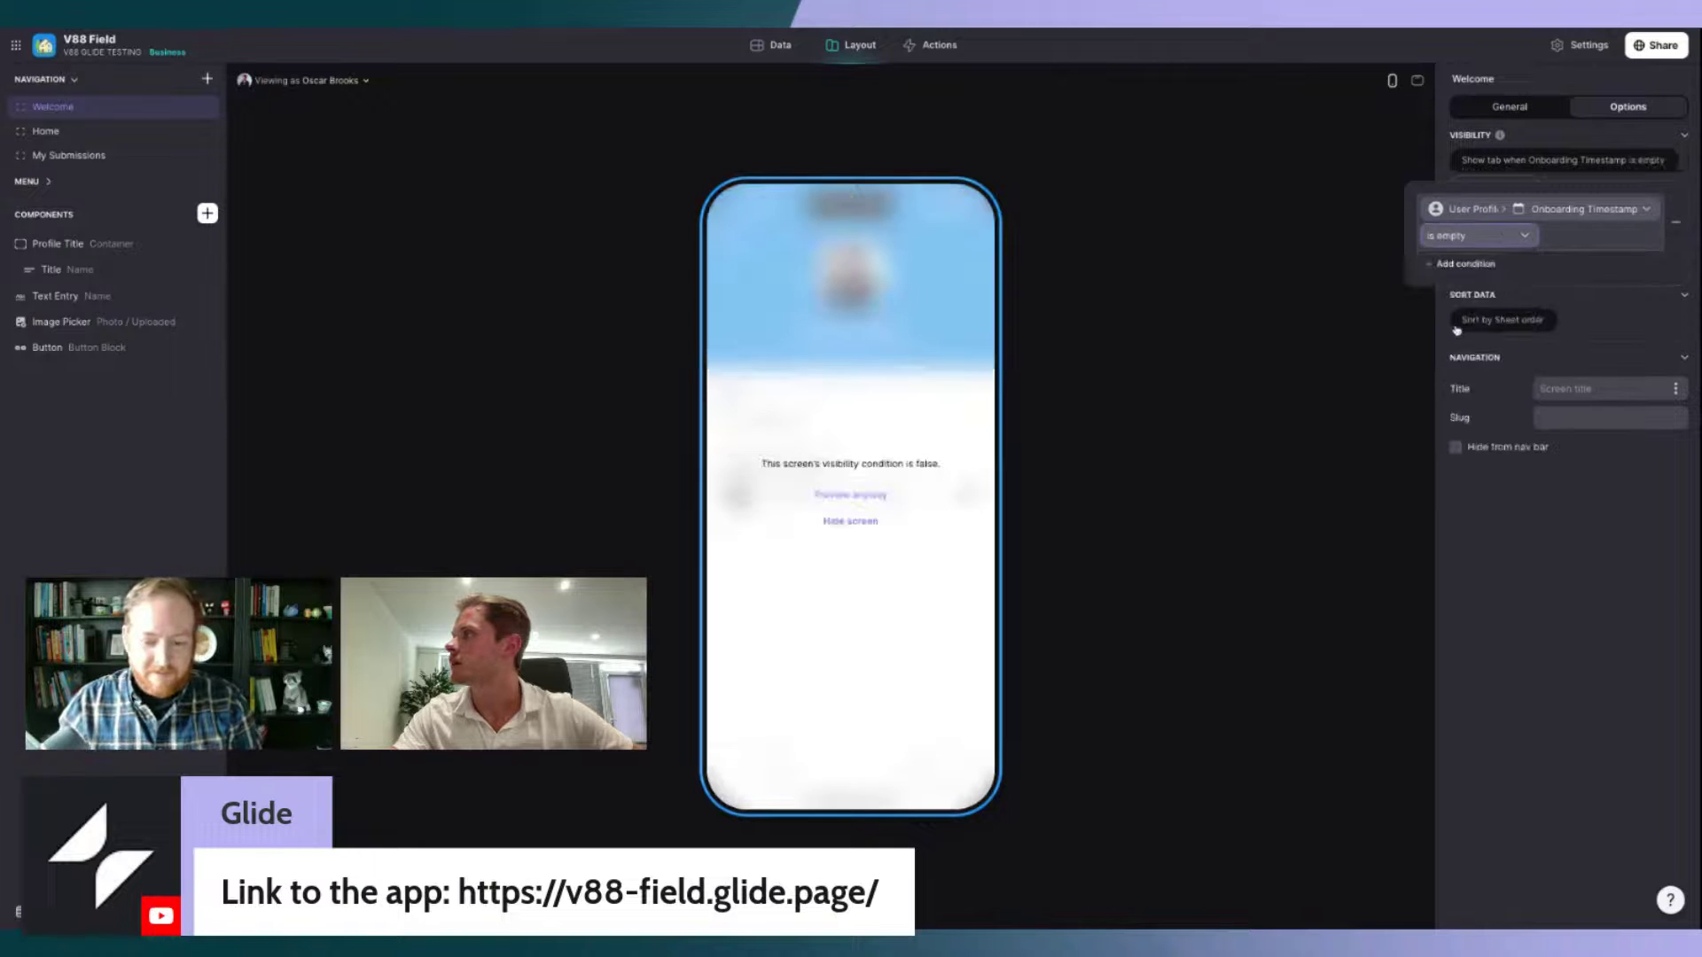
# Step: Check the My Submissions and Home previews and the Welcome tab's visibility state
pyautogui.click(852, 524)
pyautogui.click(913, 780)
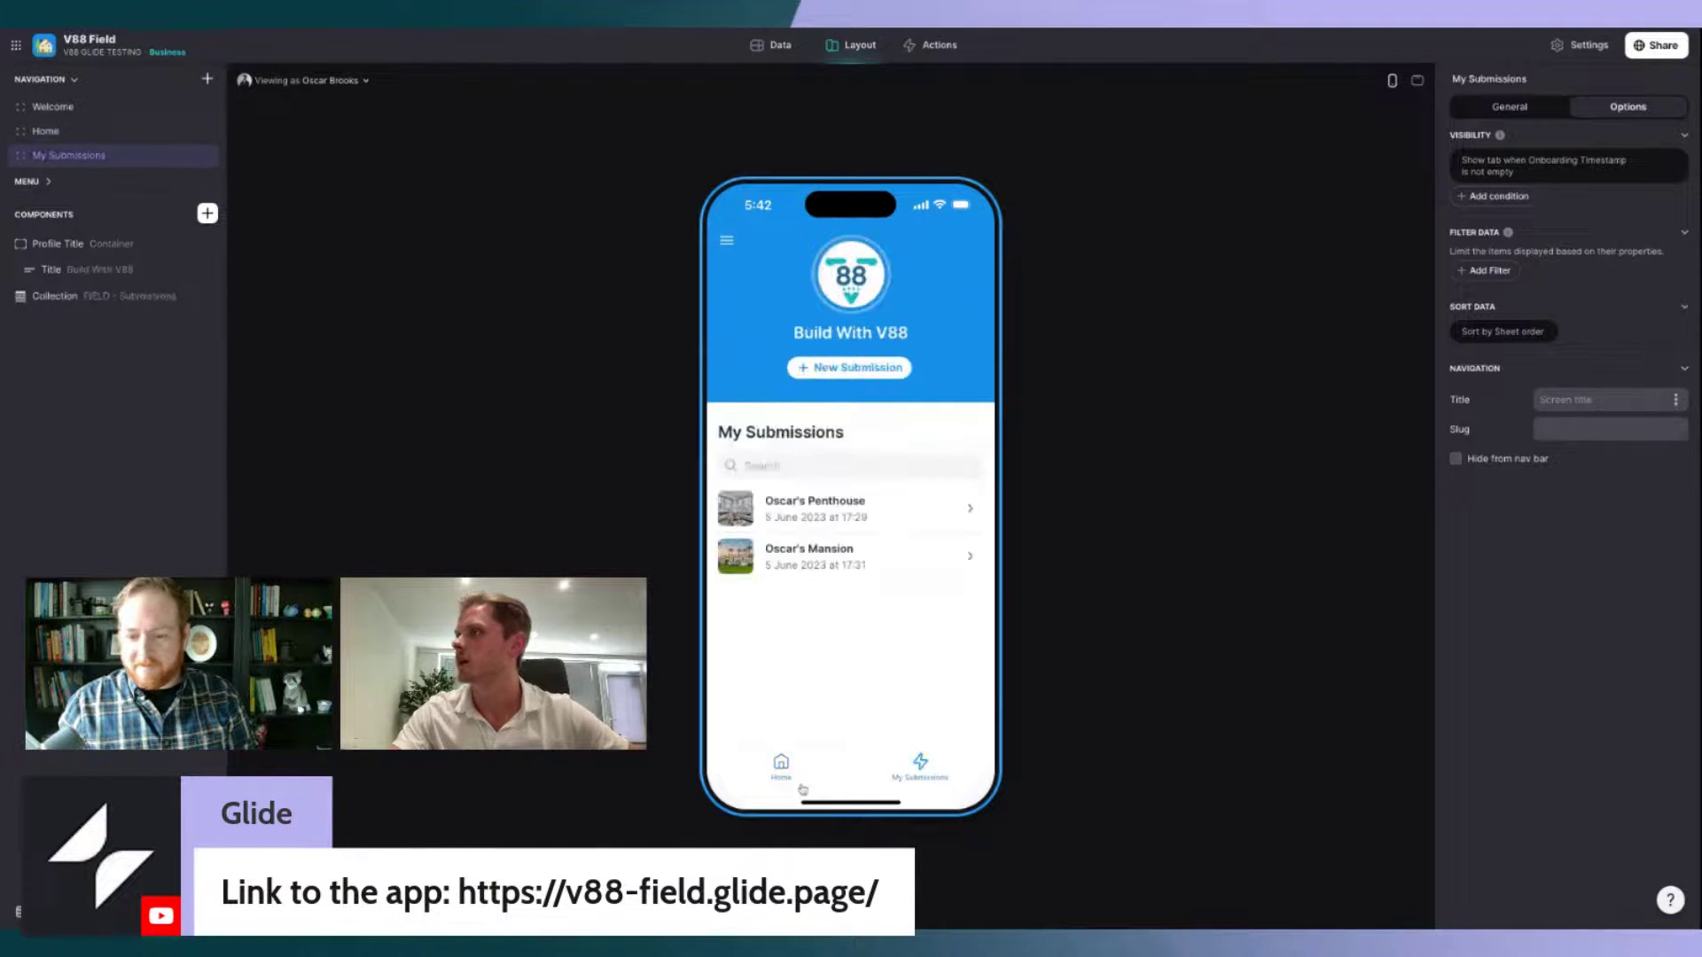
pyautogui.click(781, 764)
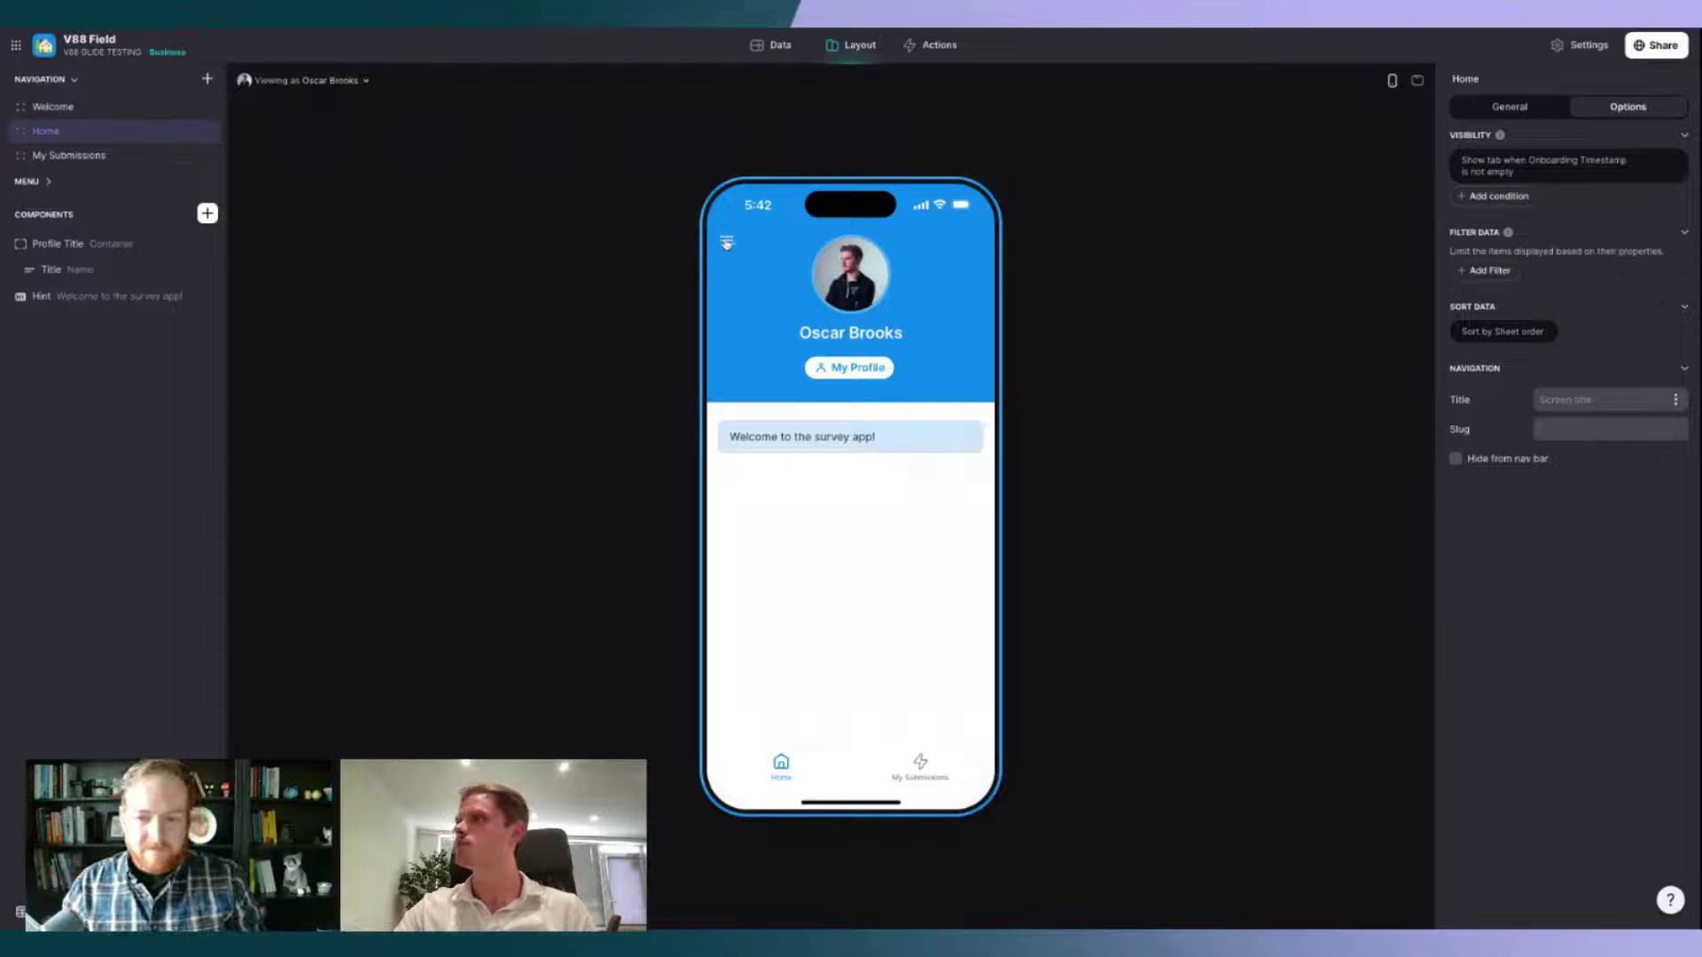
pyautogui.click(62, 113)
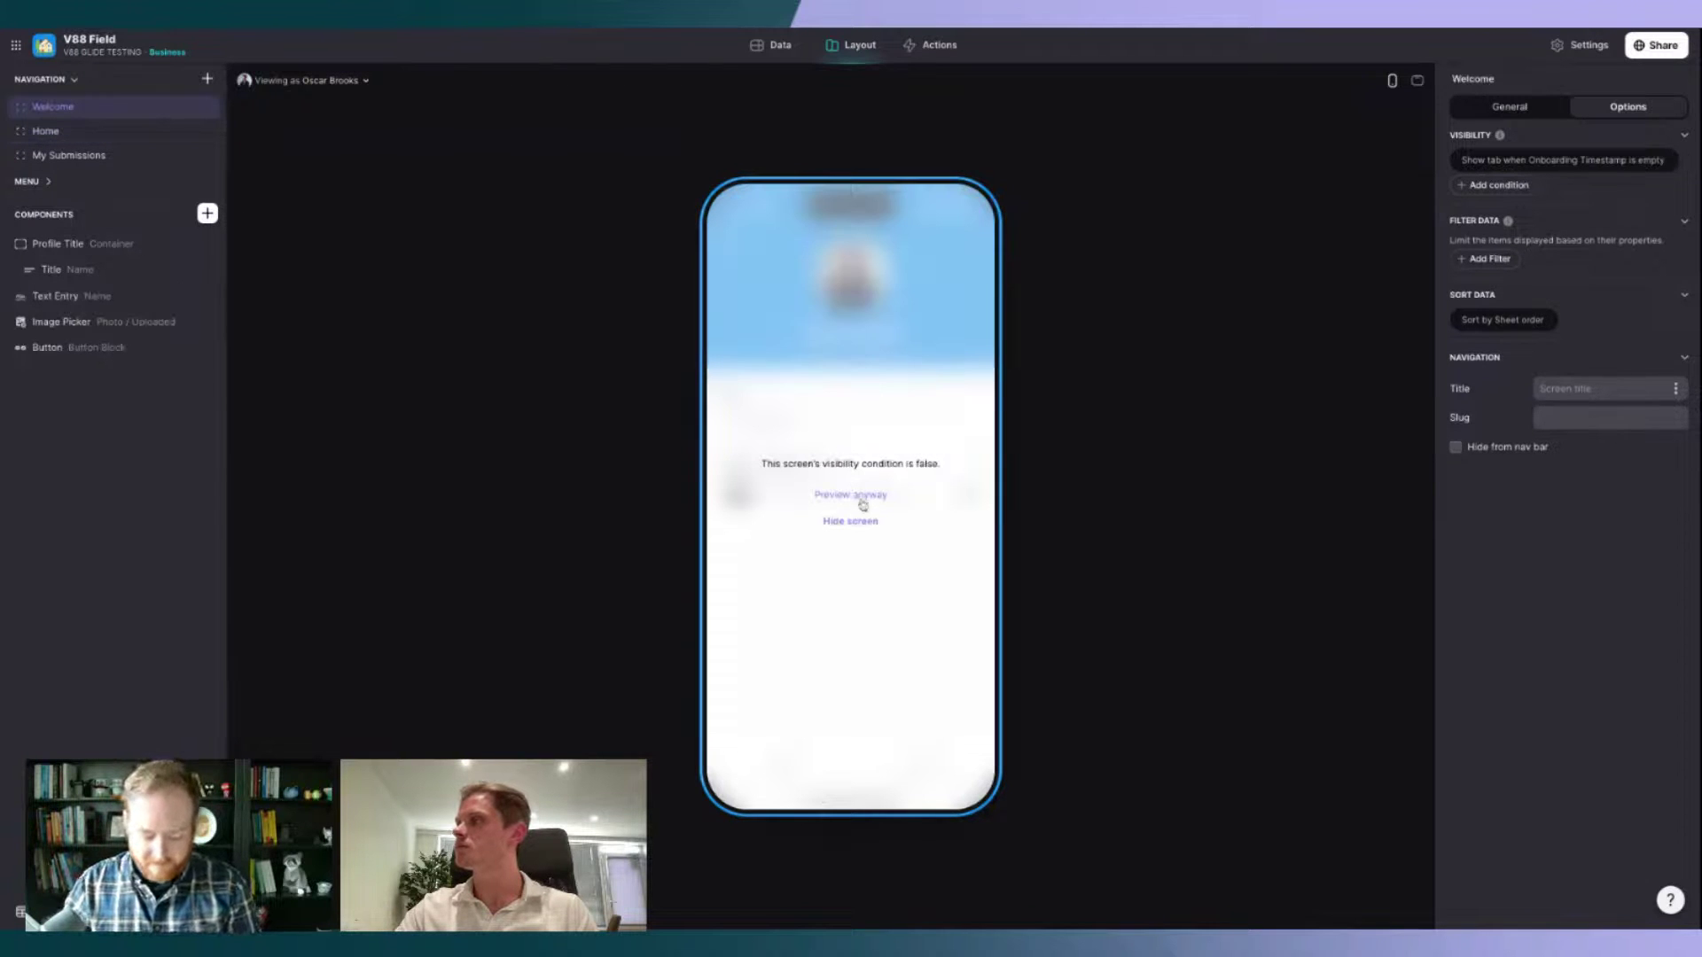
# Step: Show the Welcome Go! button only when Name is not empty, then open app settings
pyautogui.click(853, 496)
pyautogui.click(855, 523)
pyautogui.click(1622, 108)
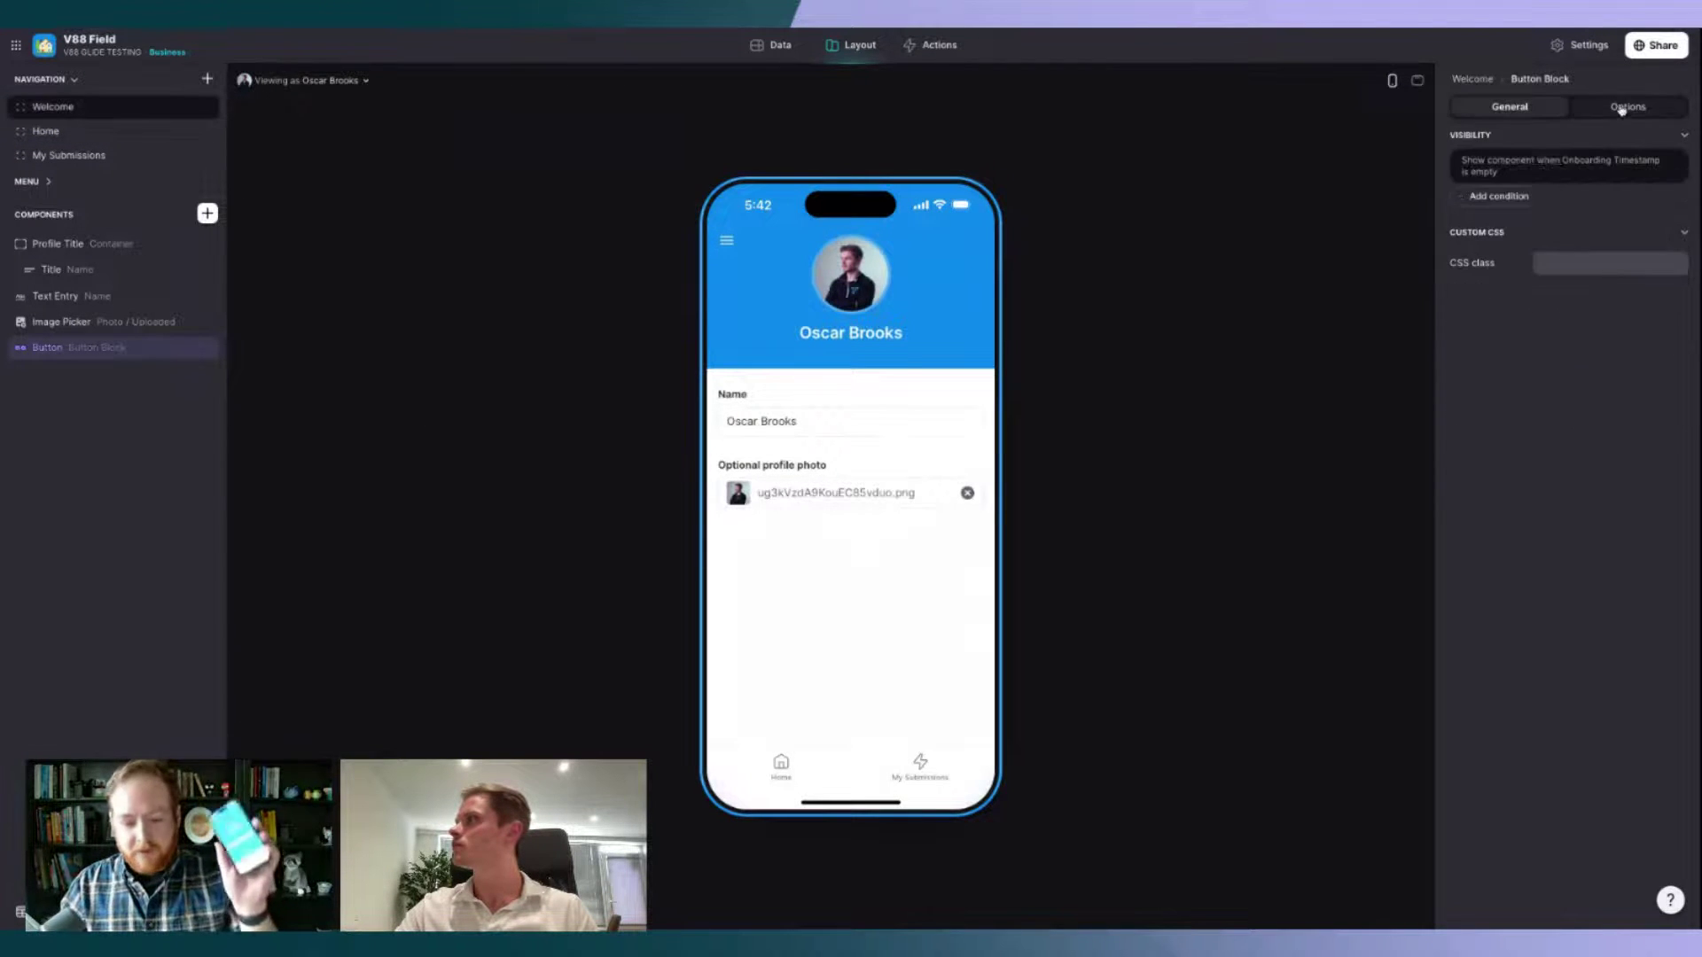
pyautogui.click(1595, 167)
pyautogui.click(1527, 231)
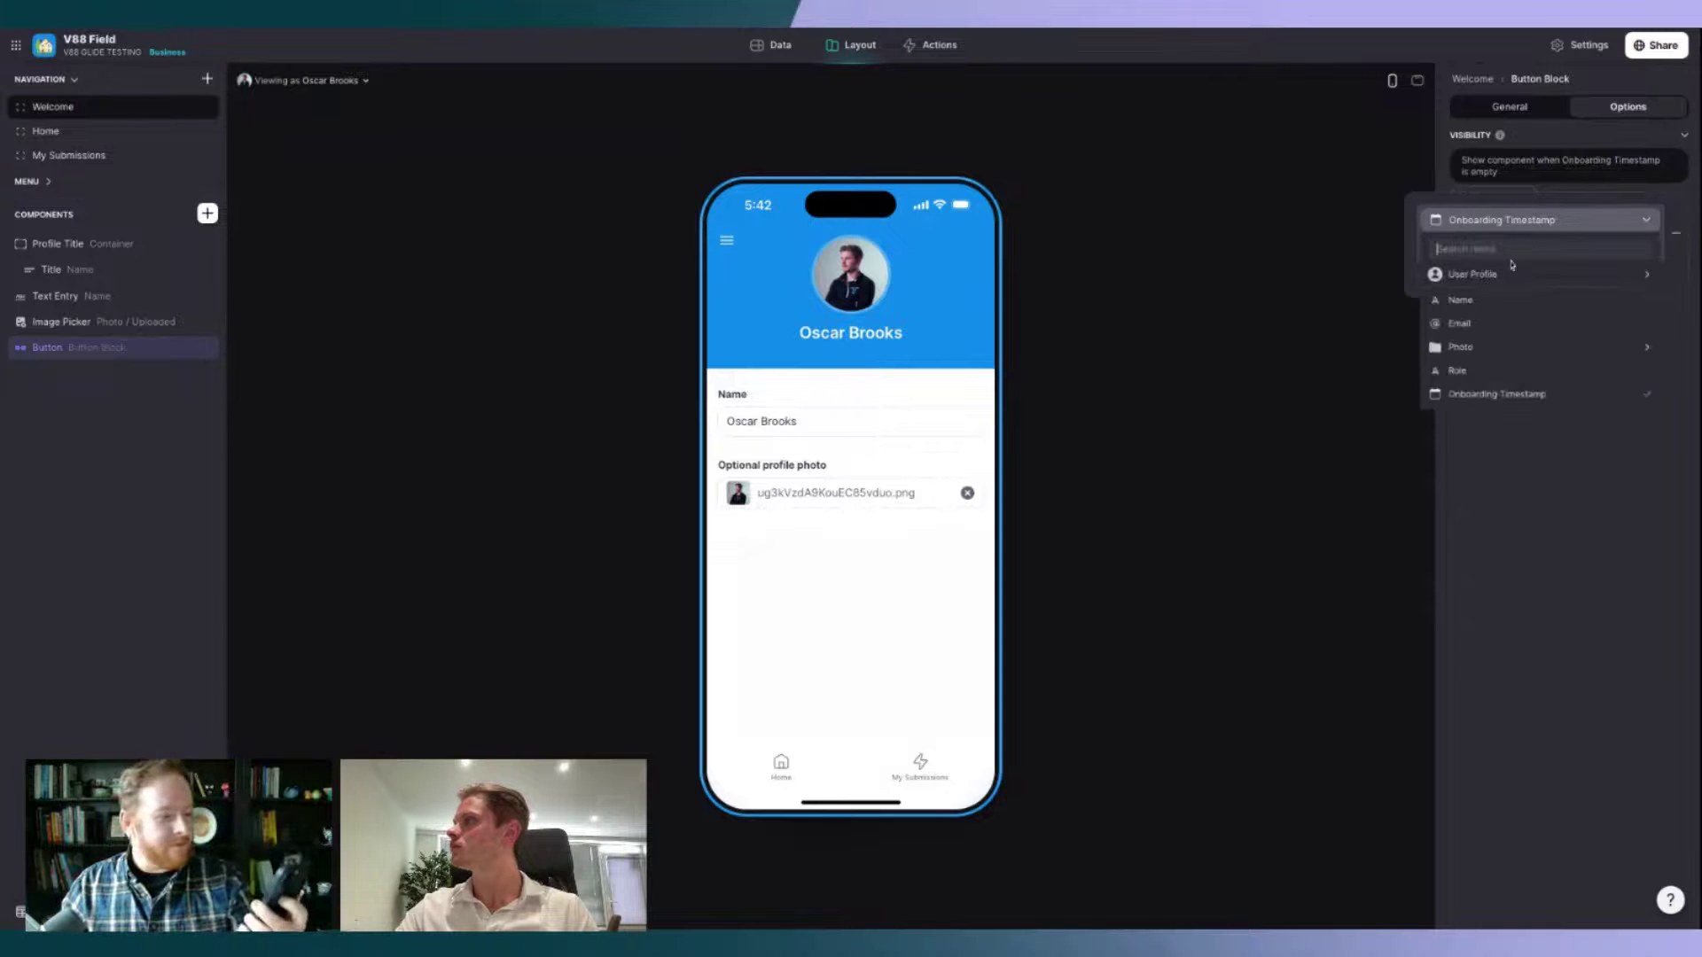
pyautogui.click(1510, 301)
pyautogui.click(1487, 238)
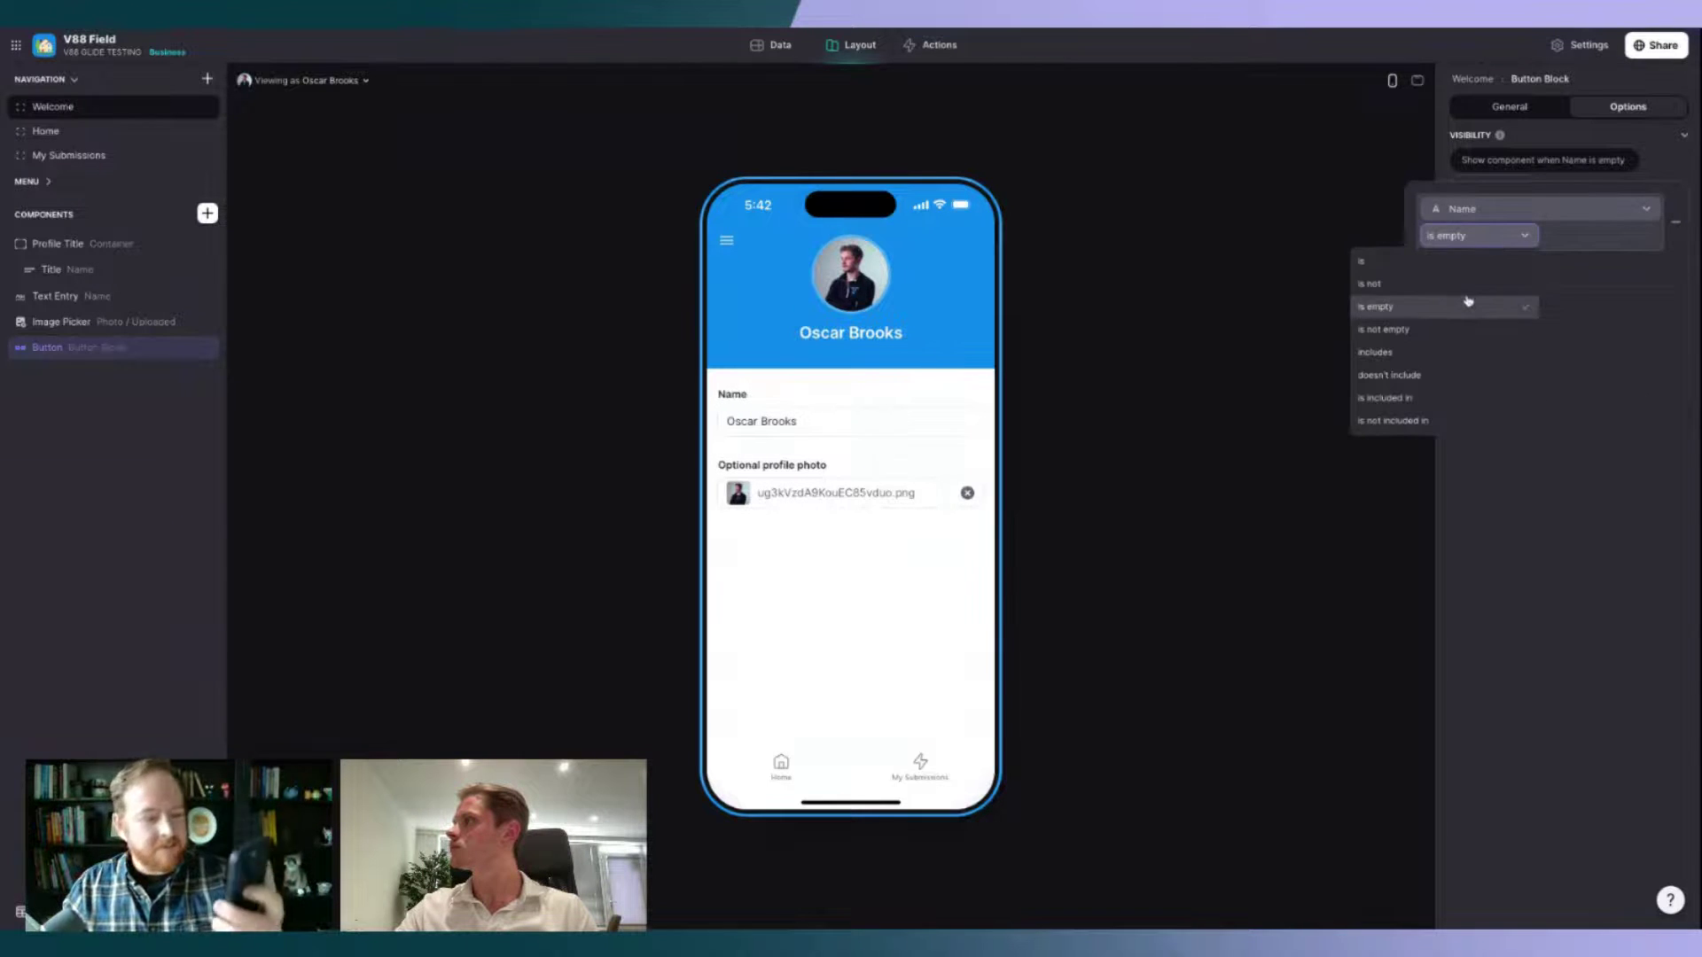
pyautogui.click(1464, 325)
pyautogui.click(1565, 440)
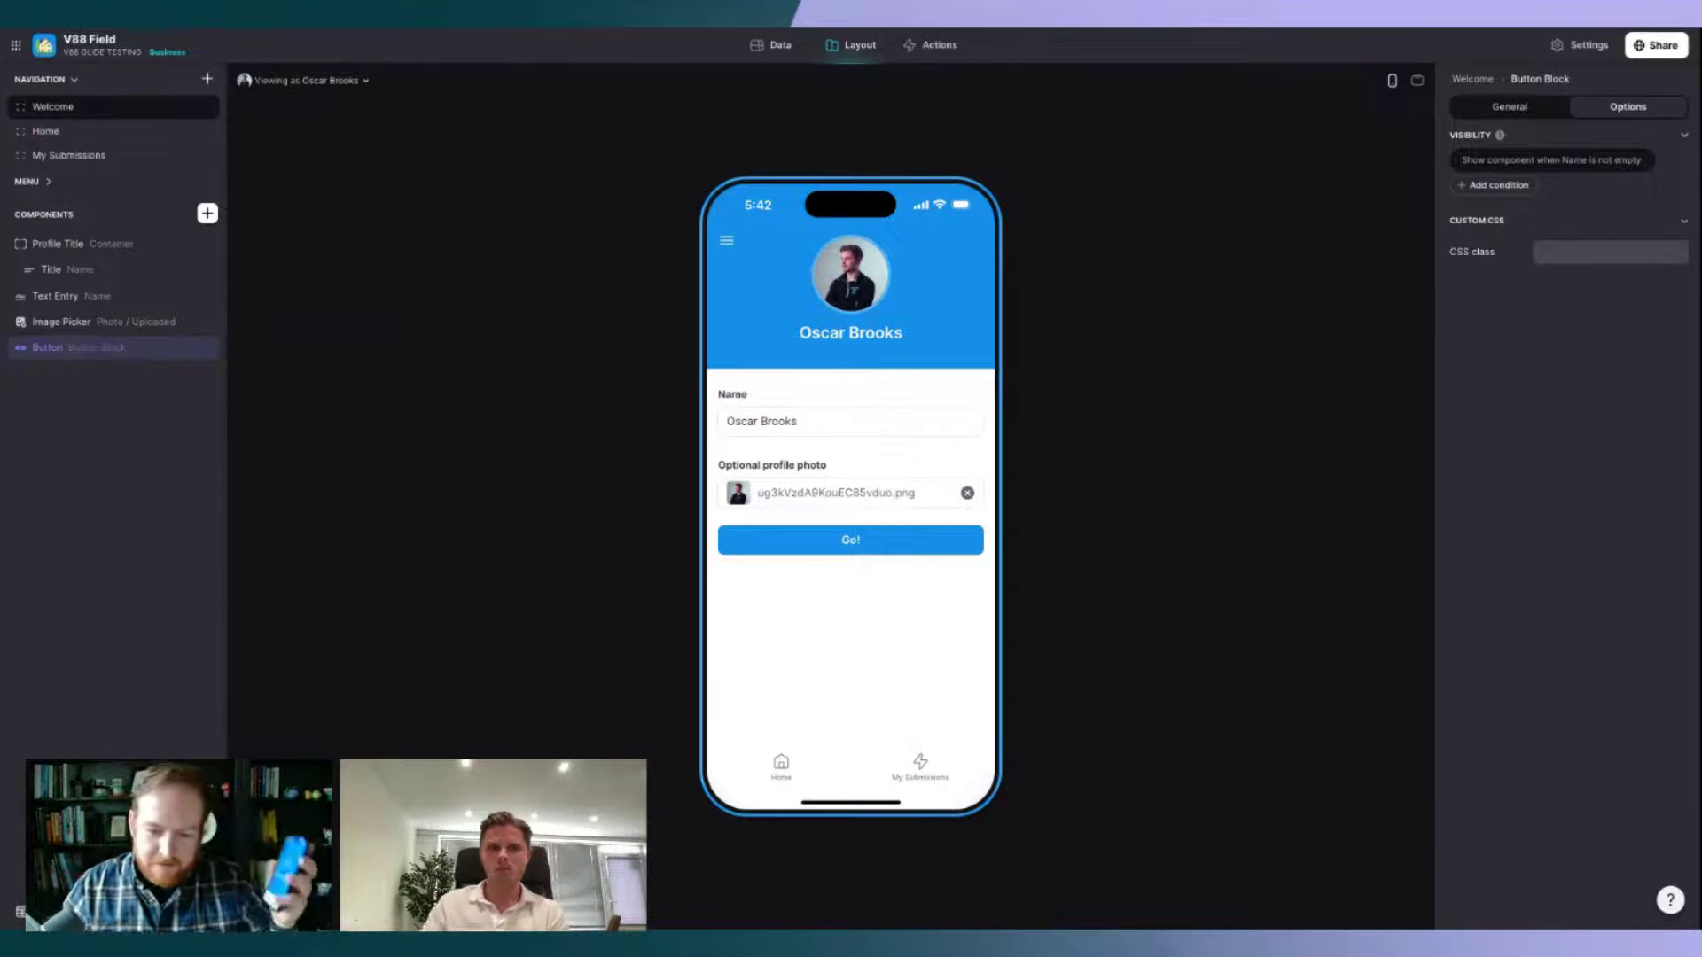
pyautogui.click(790, 780)
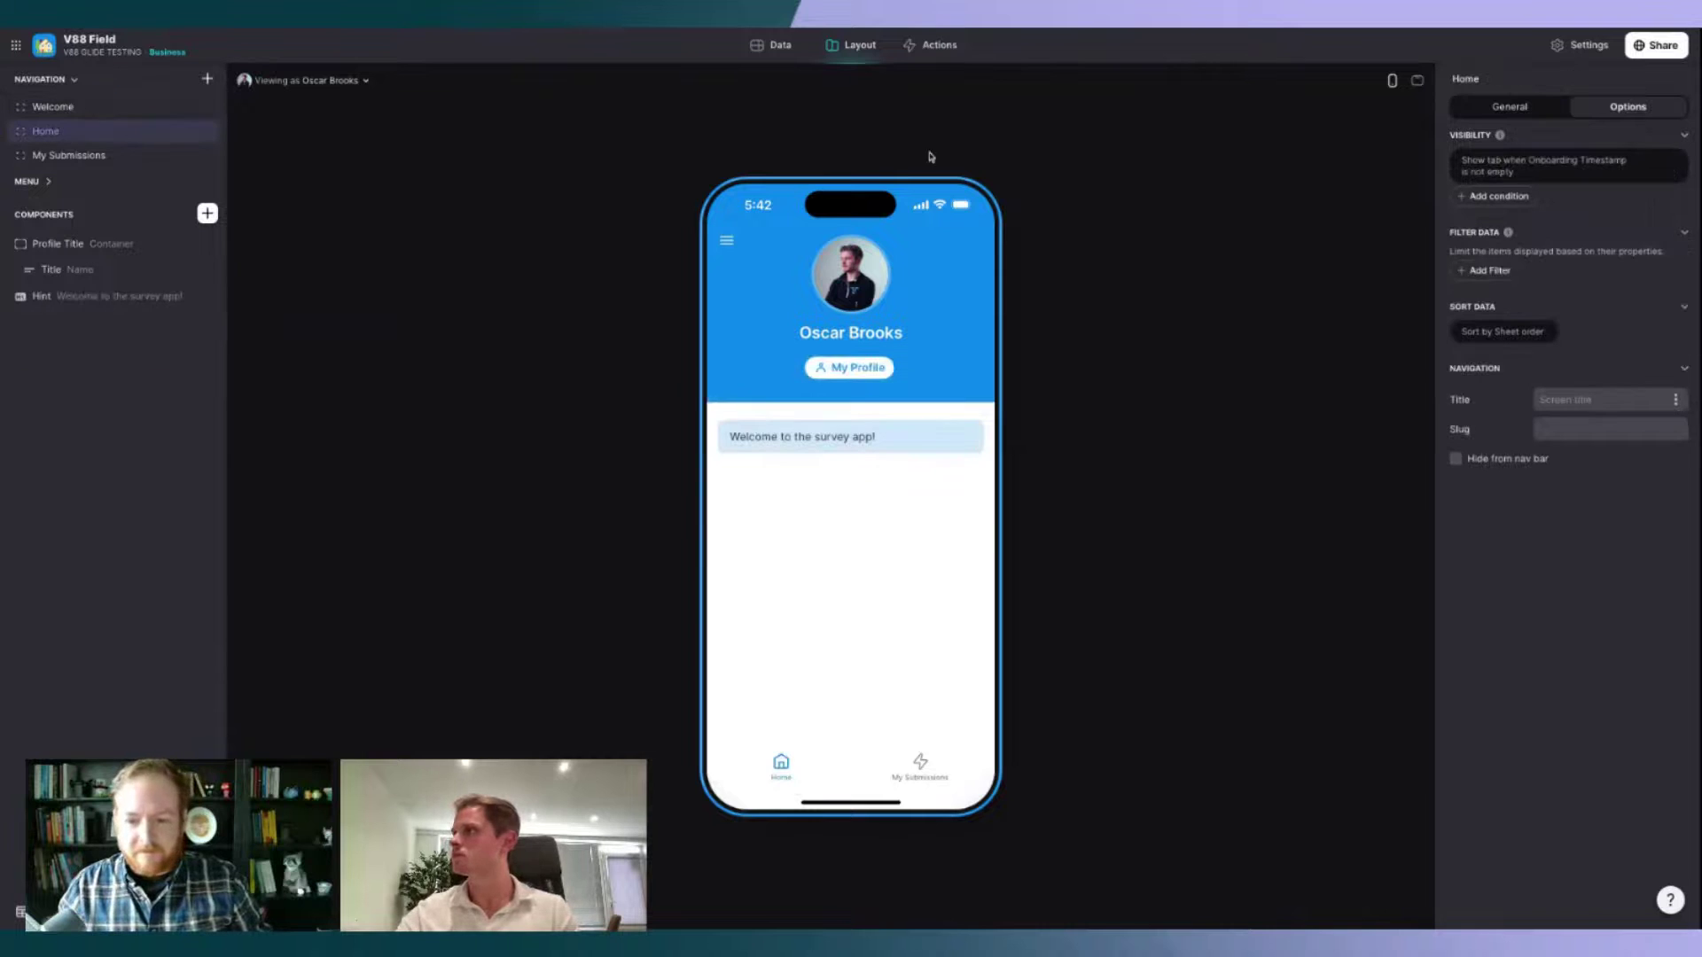
pyautogui.click(1581, 45)
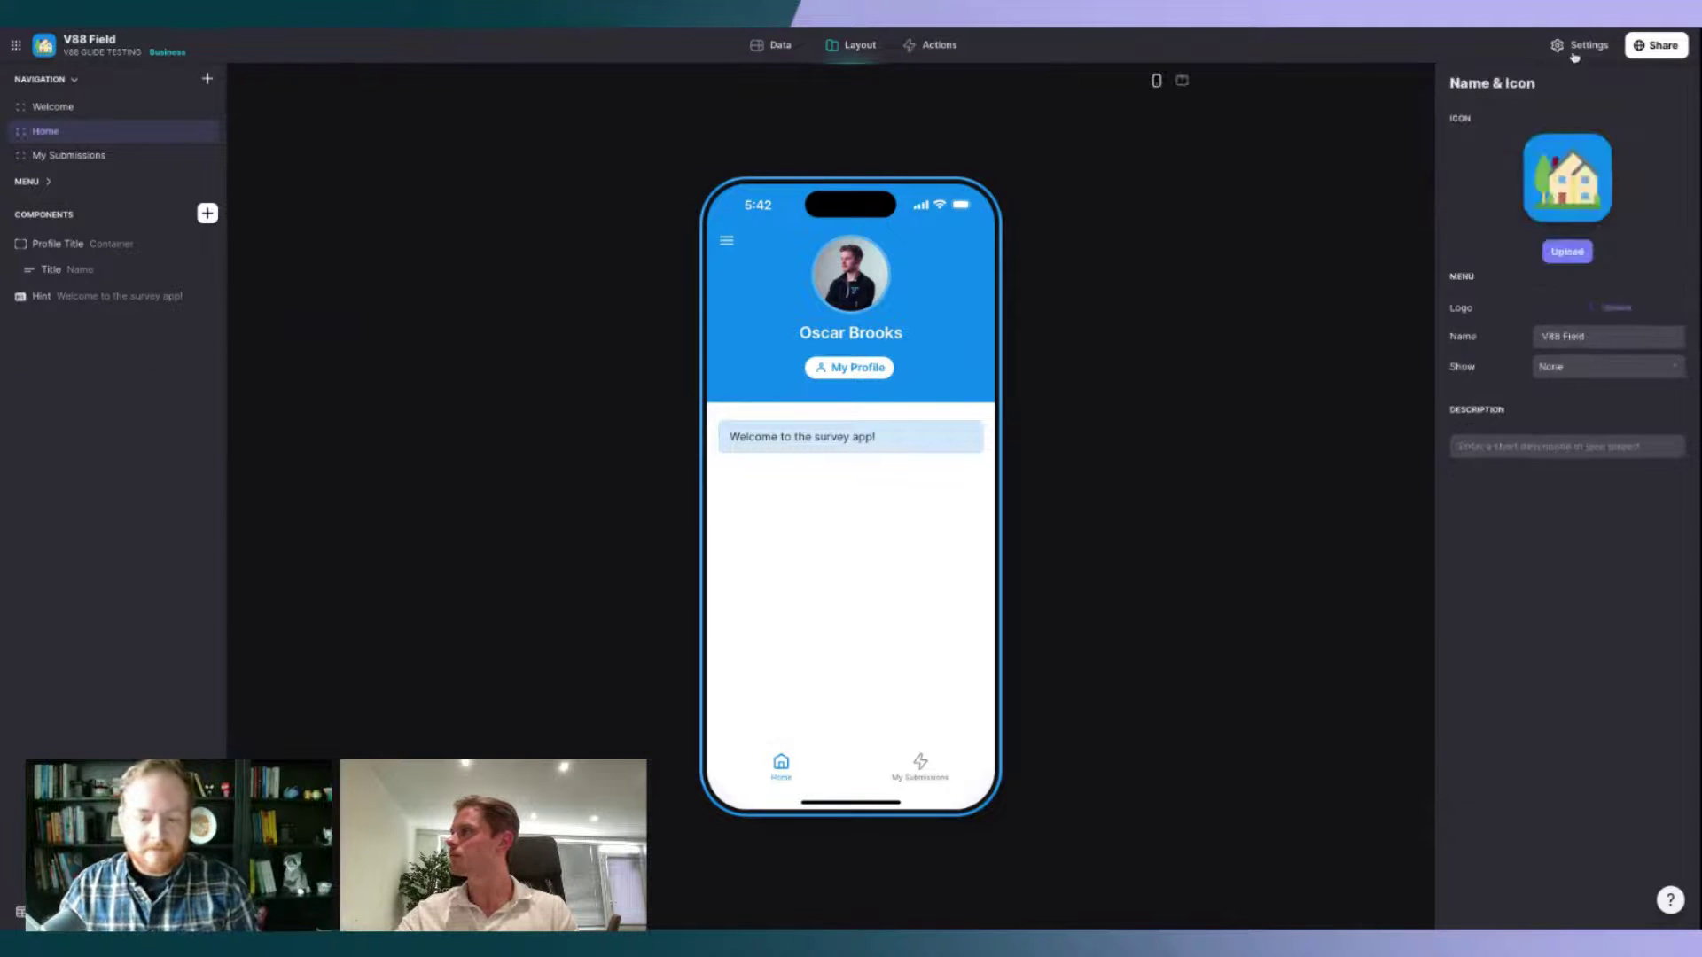
# Step: Review the app's Privacy access options and return to the Layout editor
pyautogui.click(1361, 246)
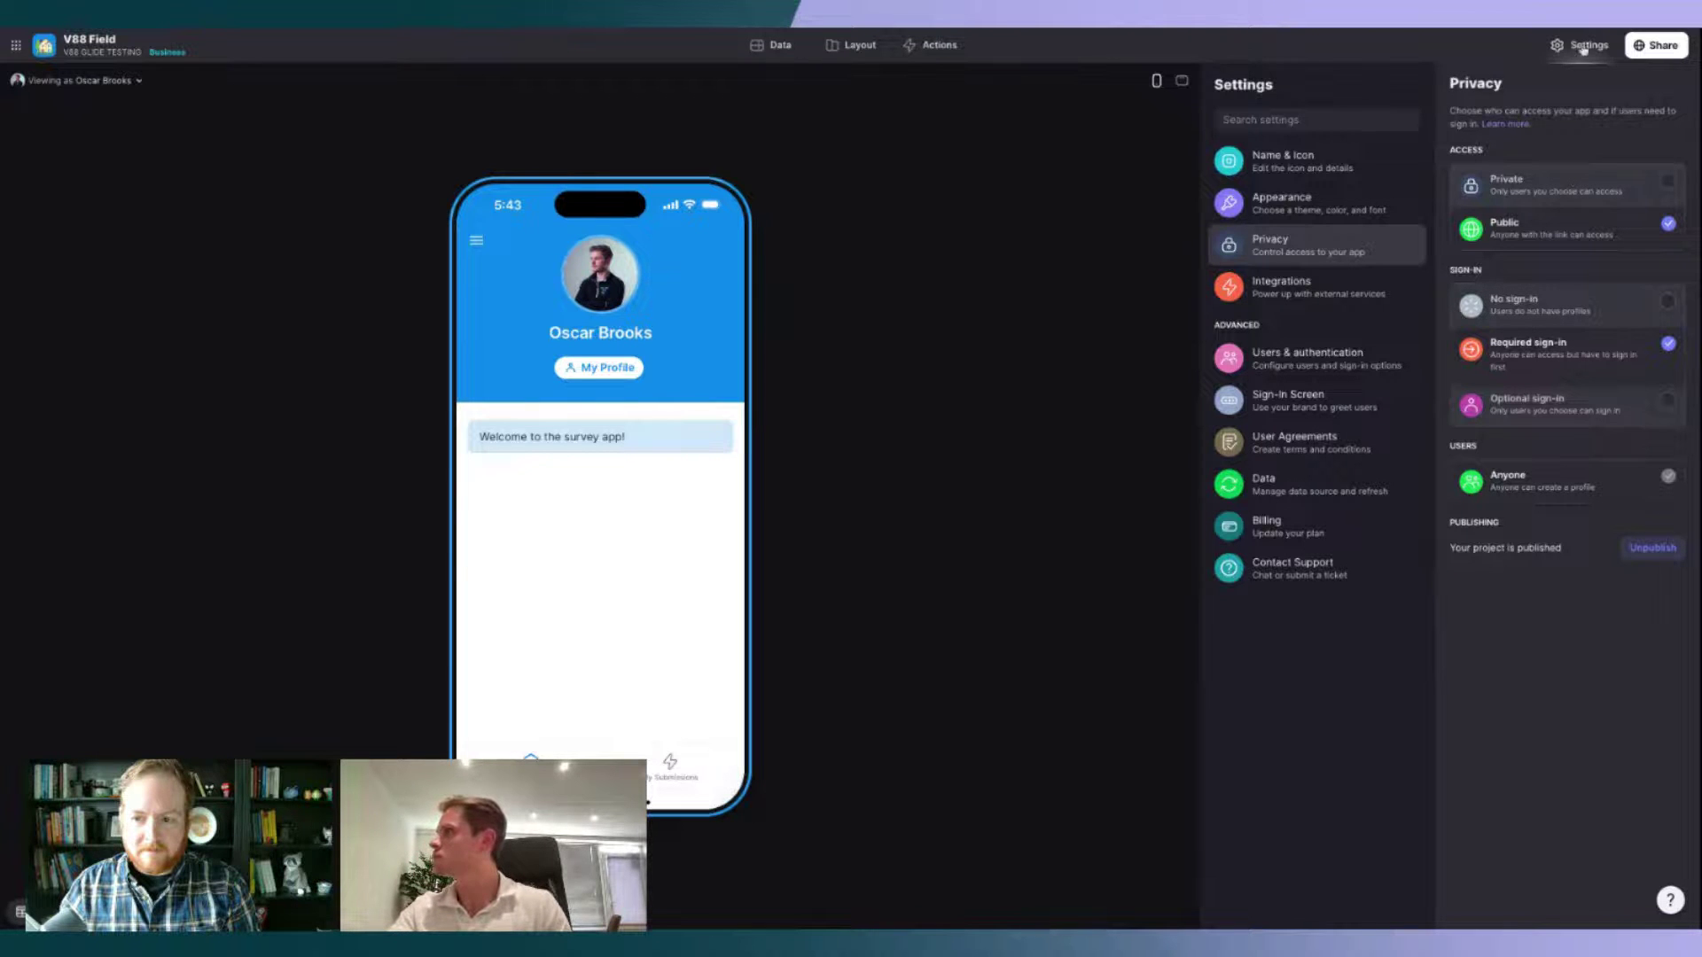
pyautogui.click(853, 45)
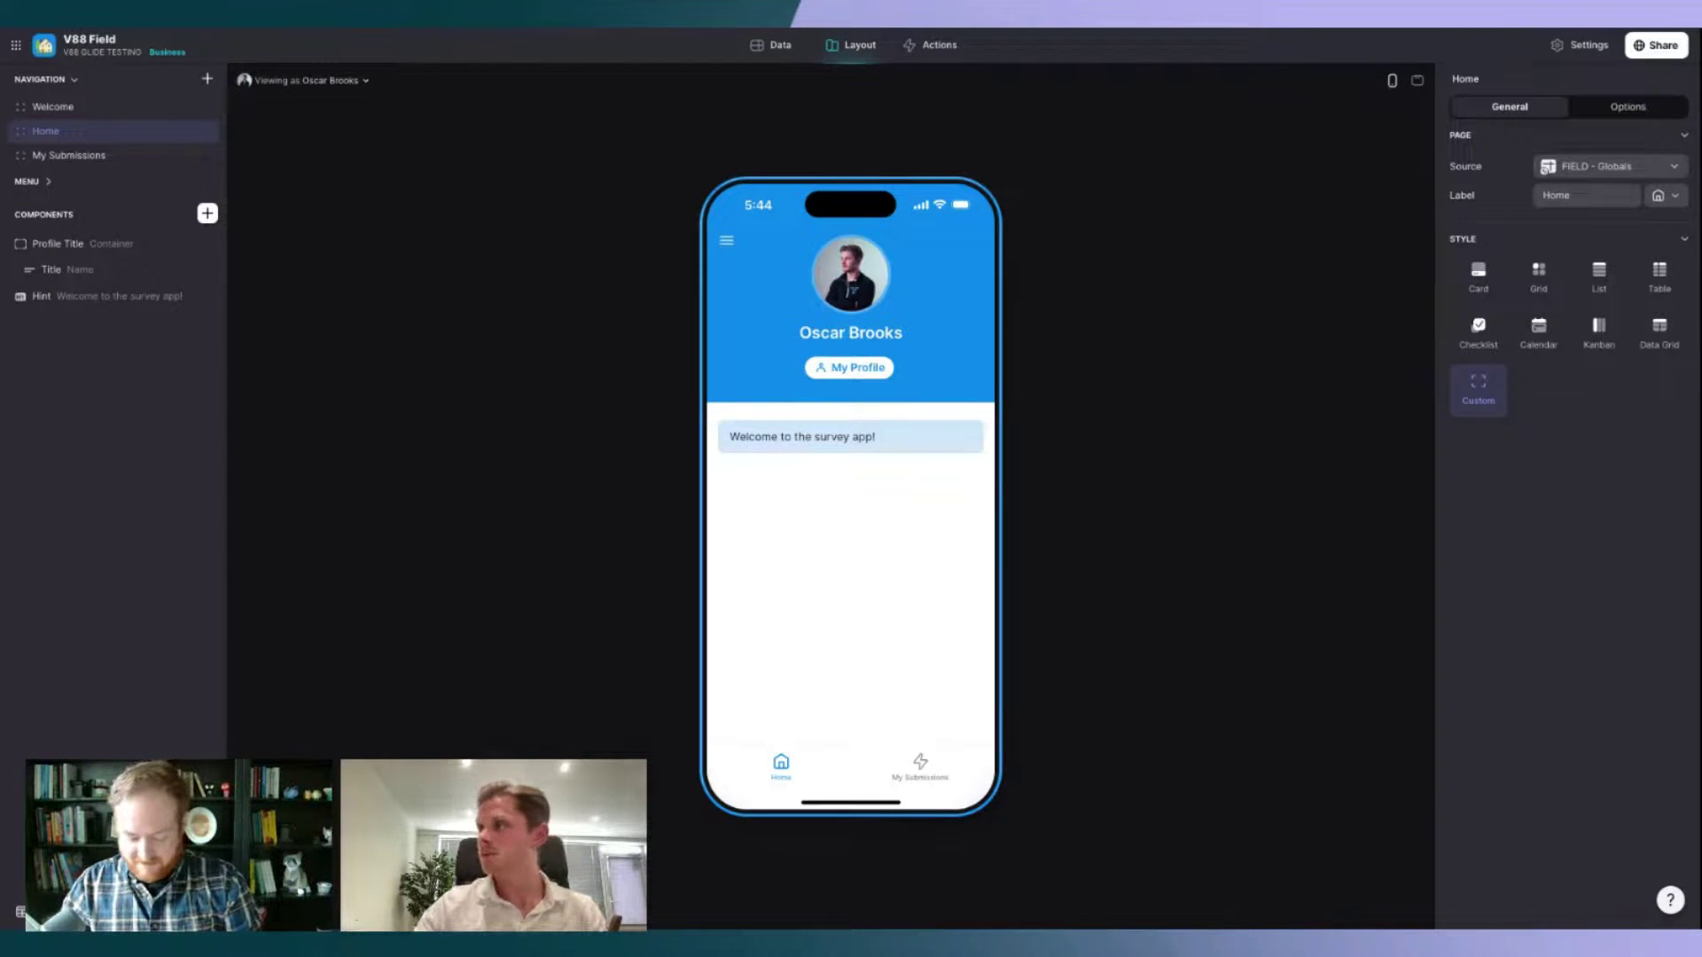
pyautogui.click(1606, 109)
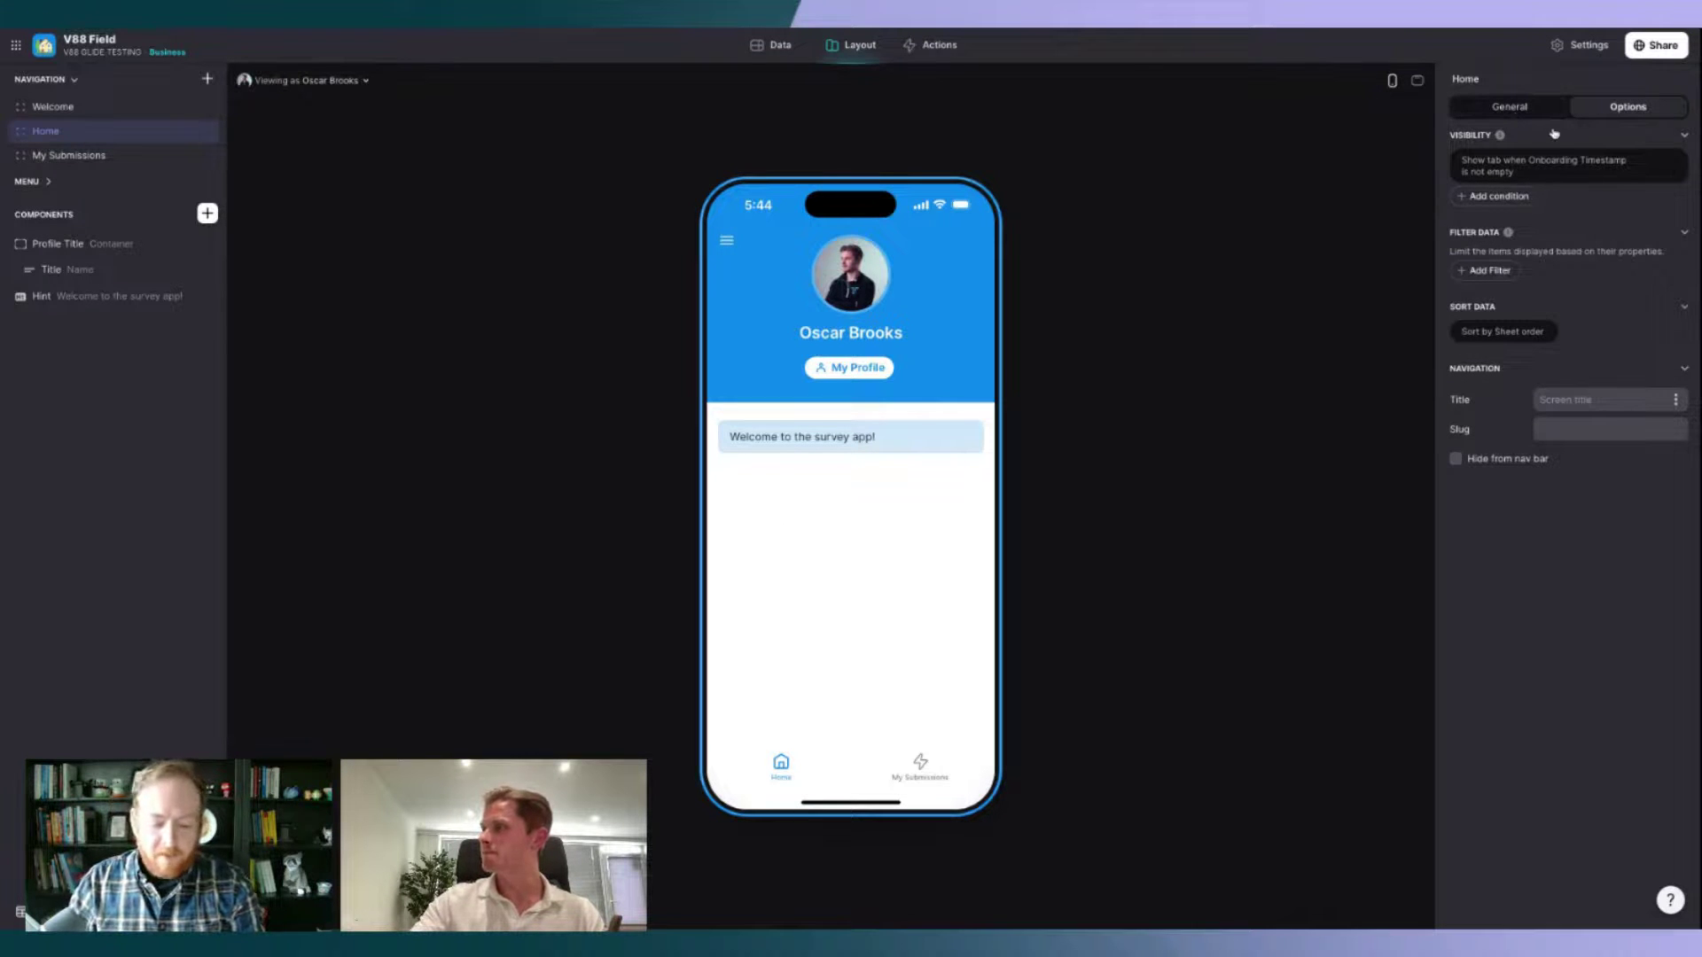
pyautogui.click(1529, 107)
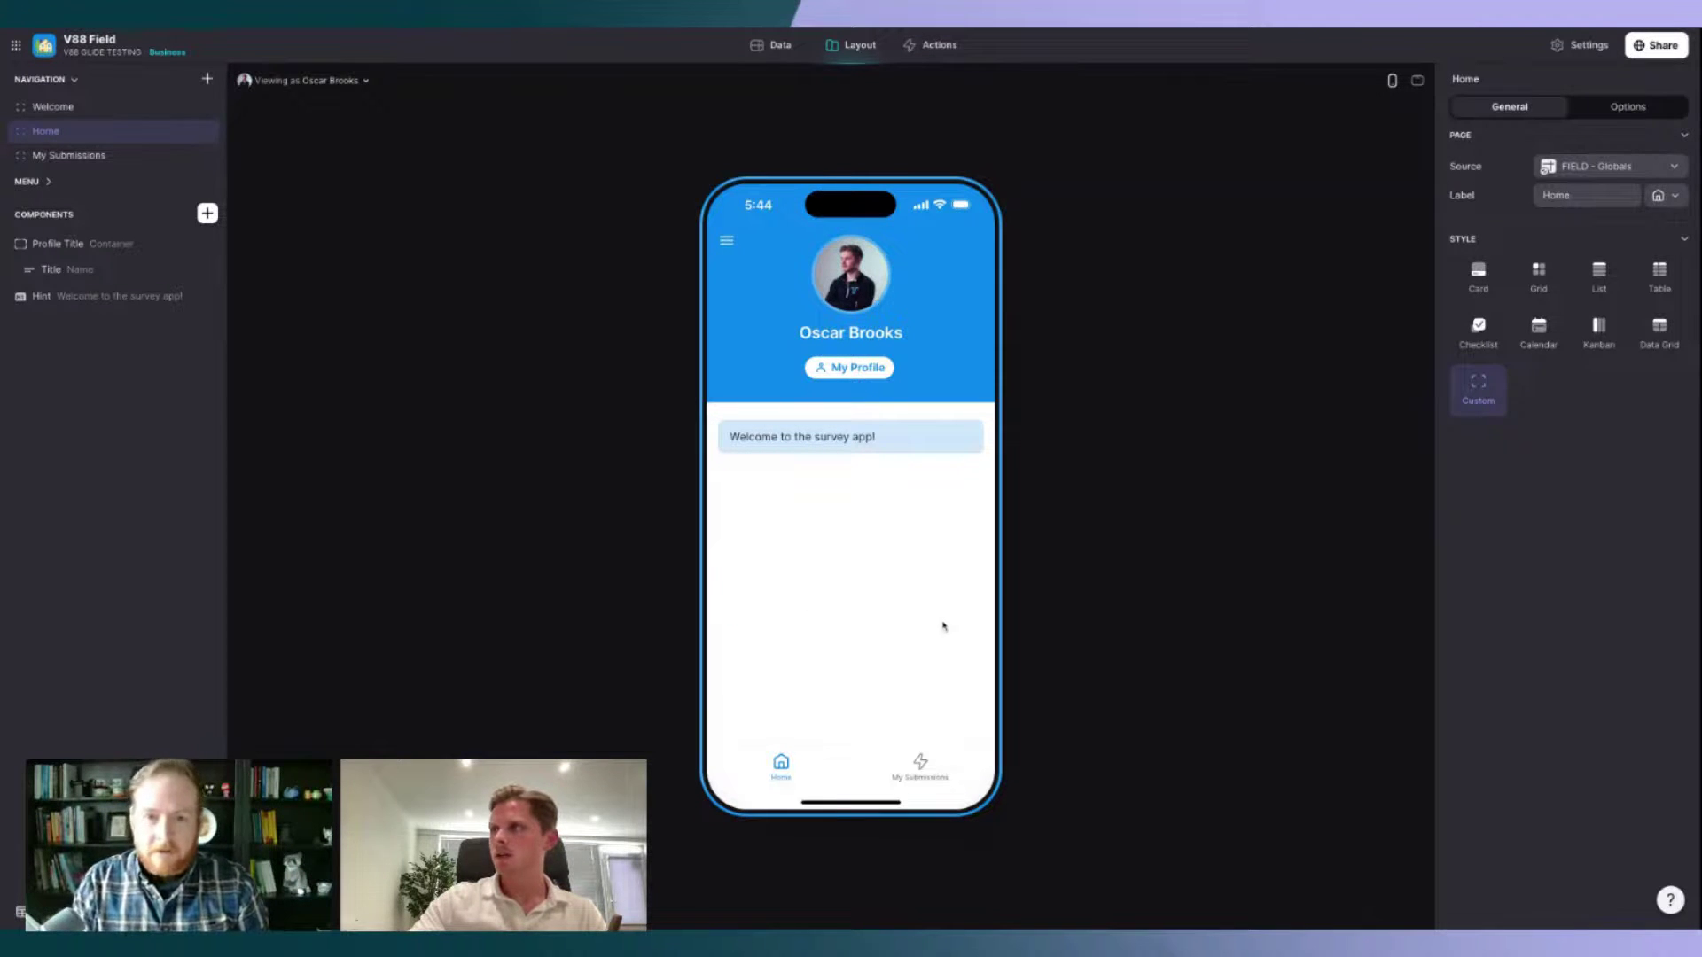
pyautogui.click(129, 116)
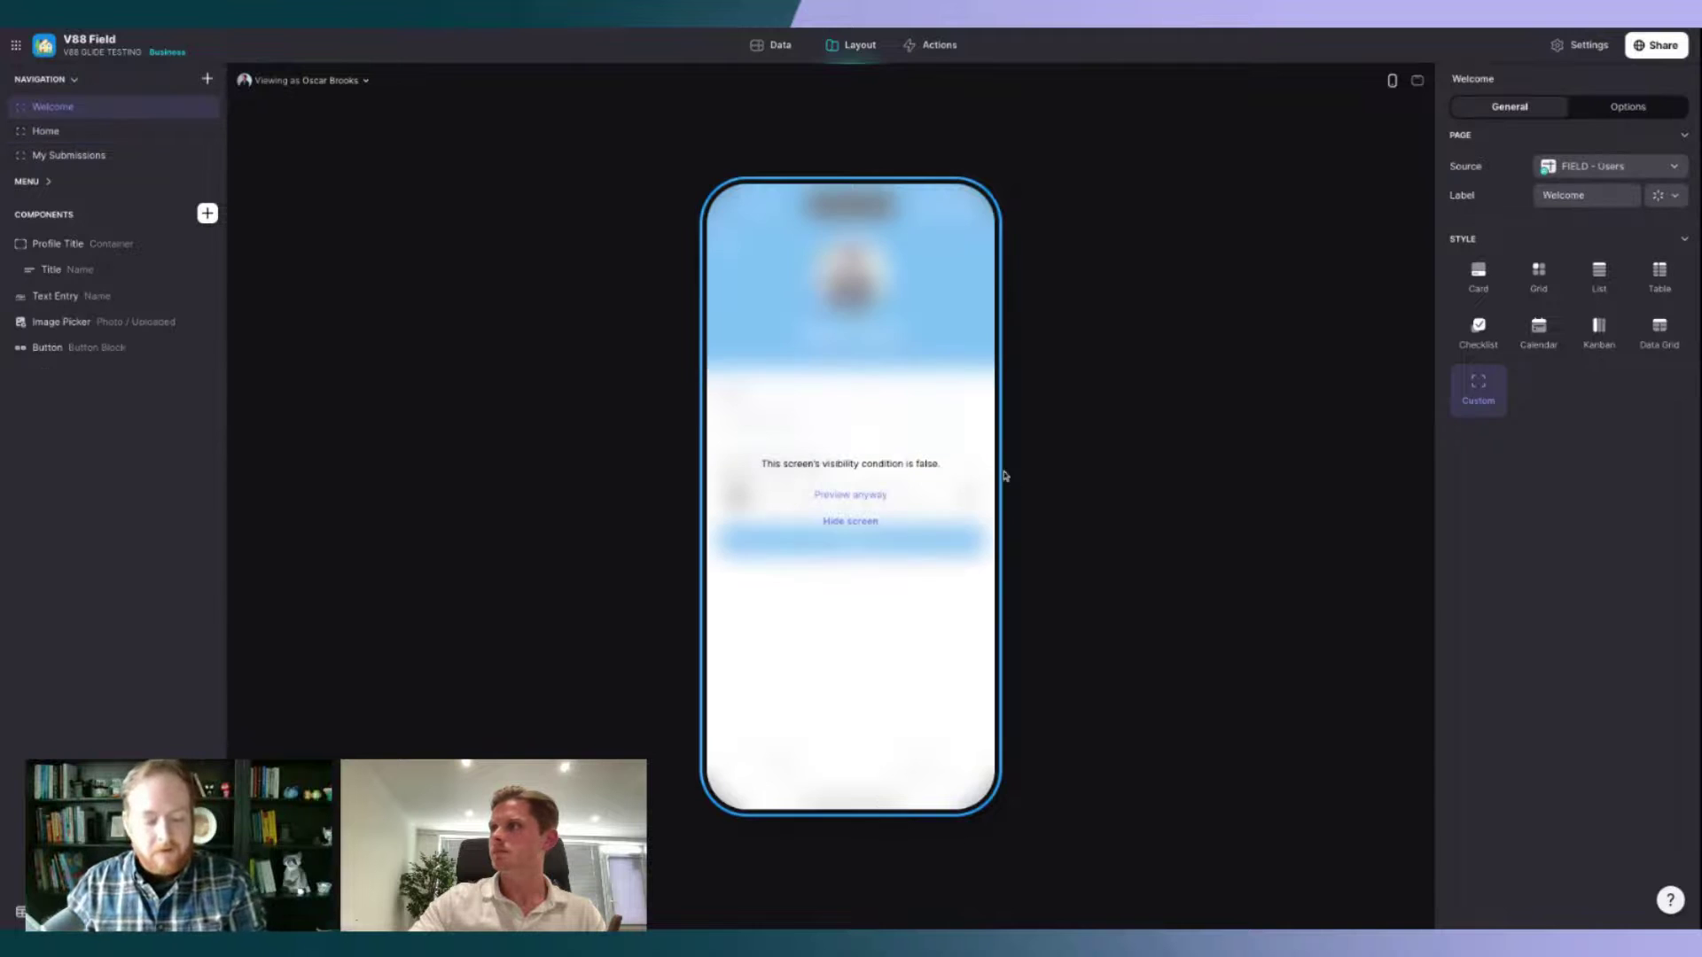
pyautogui.click(107, 269)
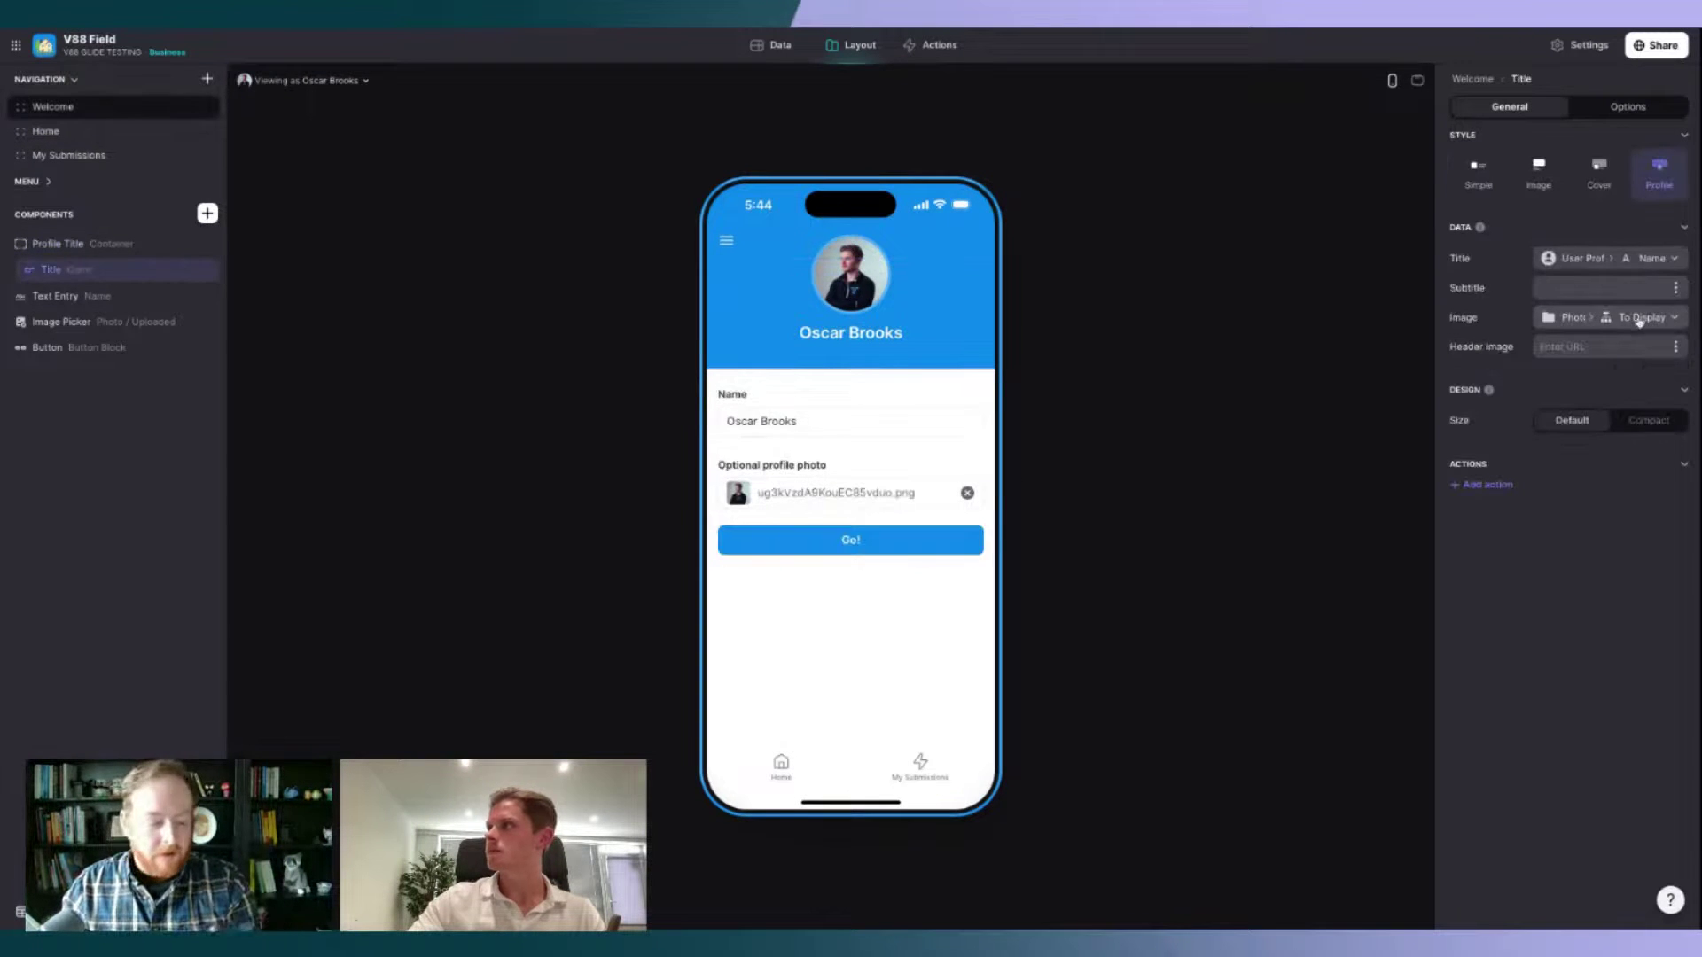
pyautogui.click(781, 764)
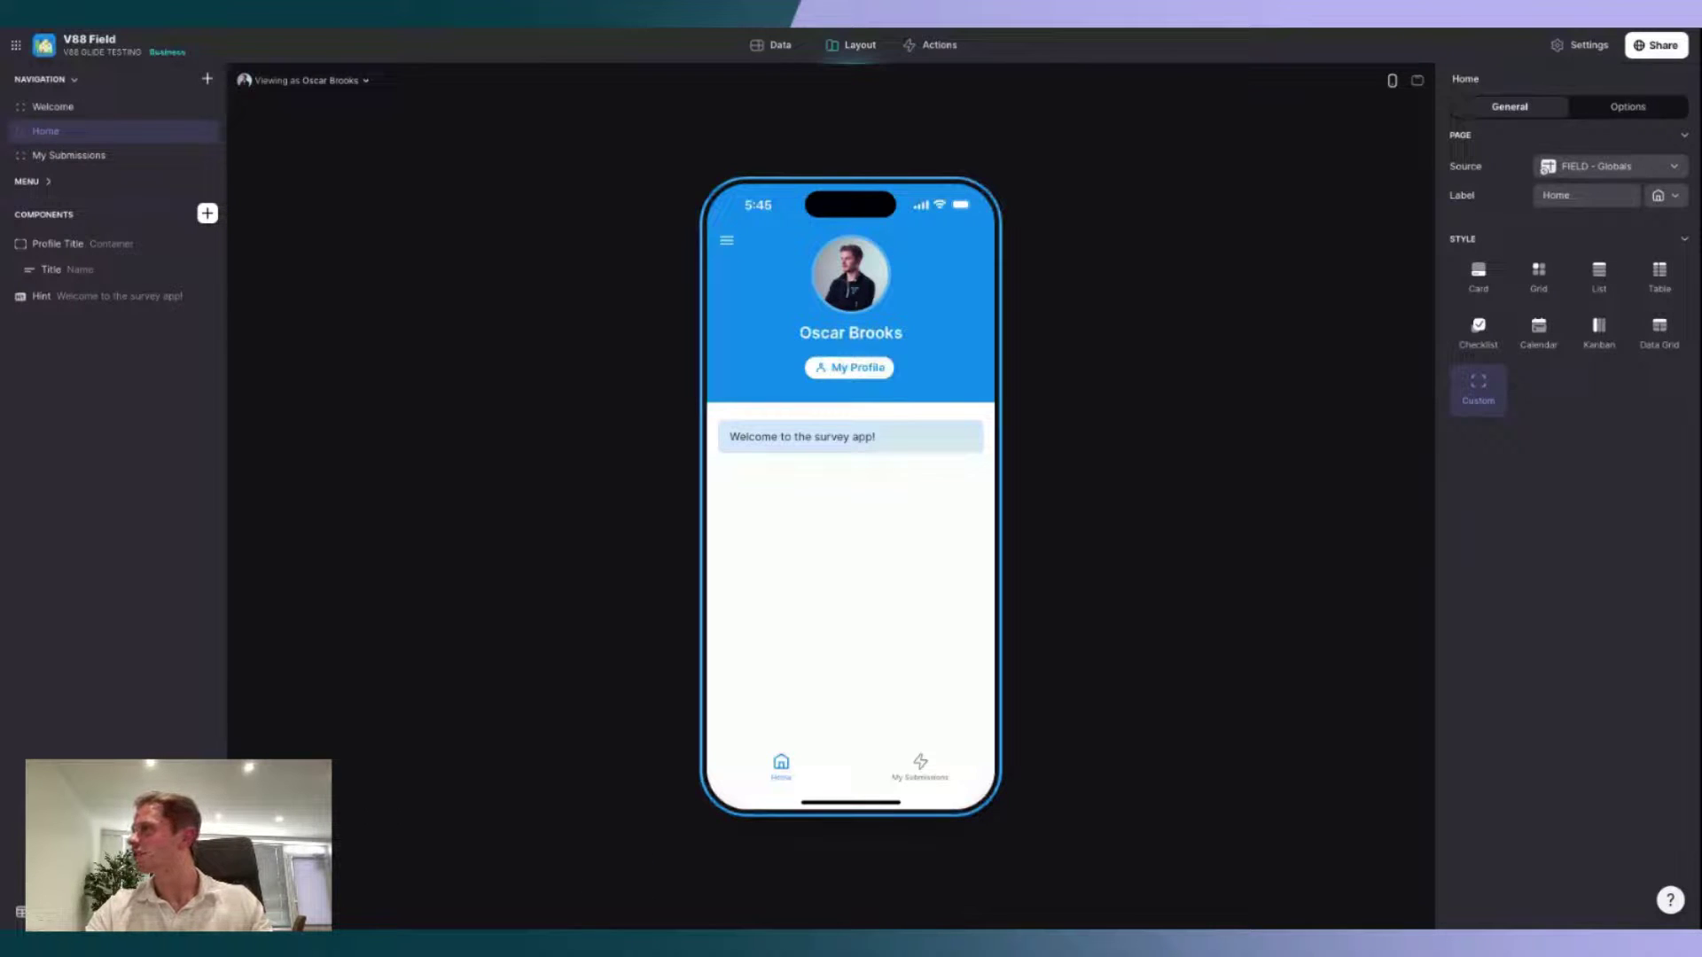
pyautogui.click(68, 155)
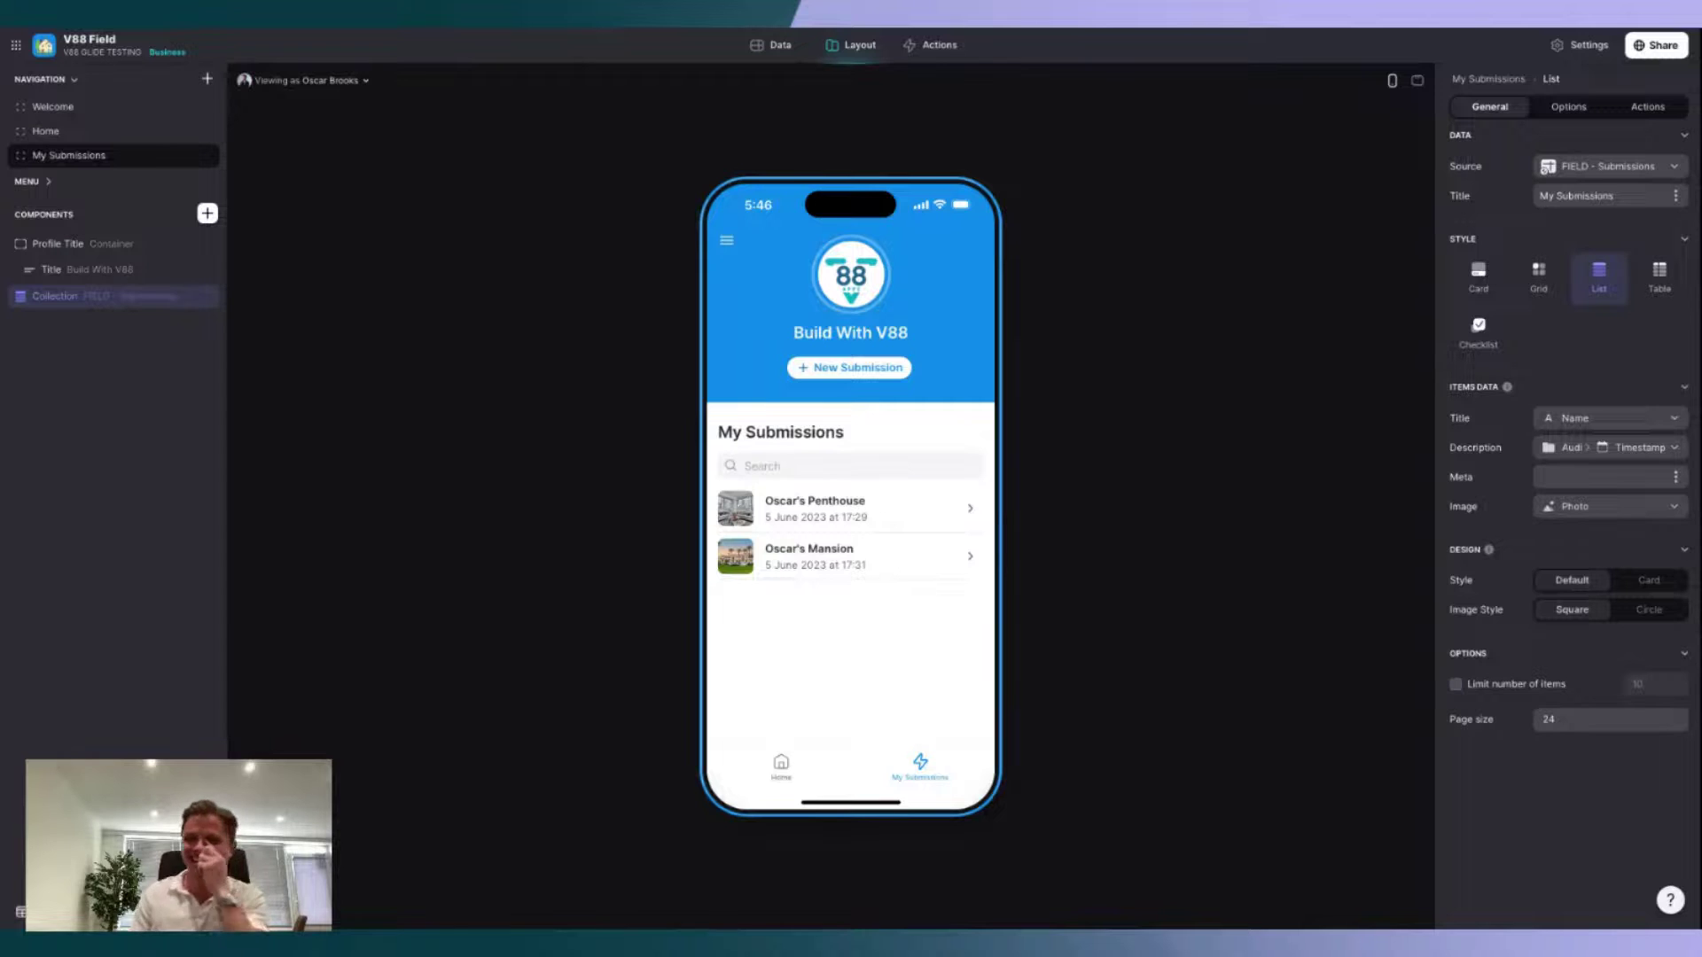
pyautogui.click(781, 768)
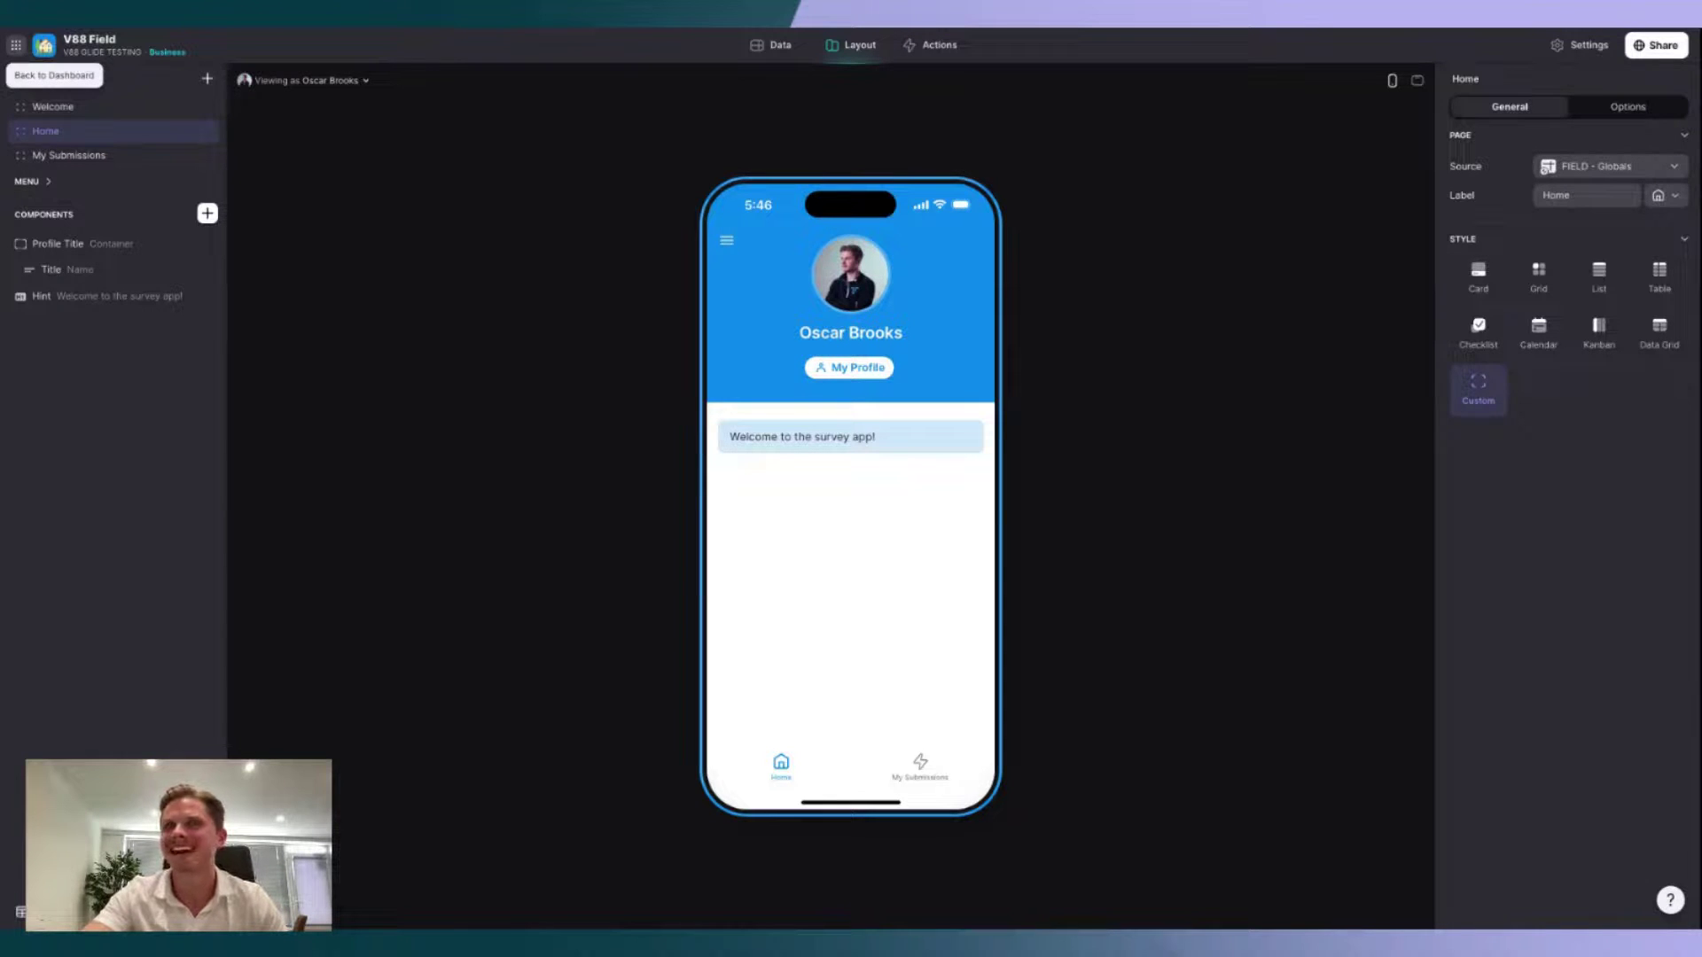
# Step: Return to the projects dashboard and open the V88 Field Admin app
pyautogui.click(16, 44)
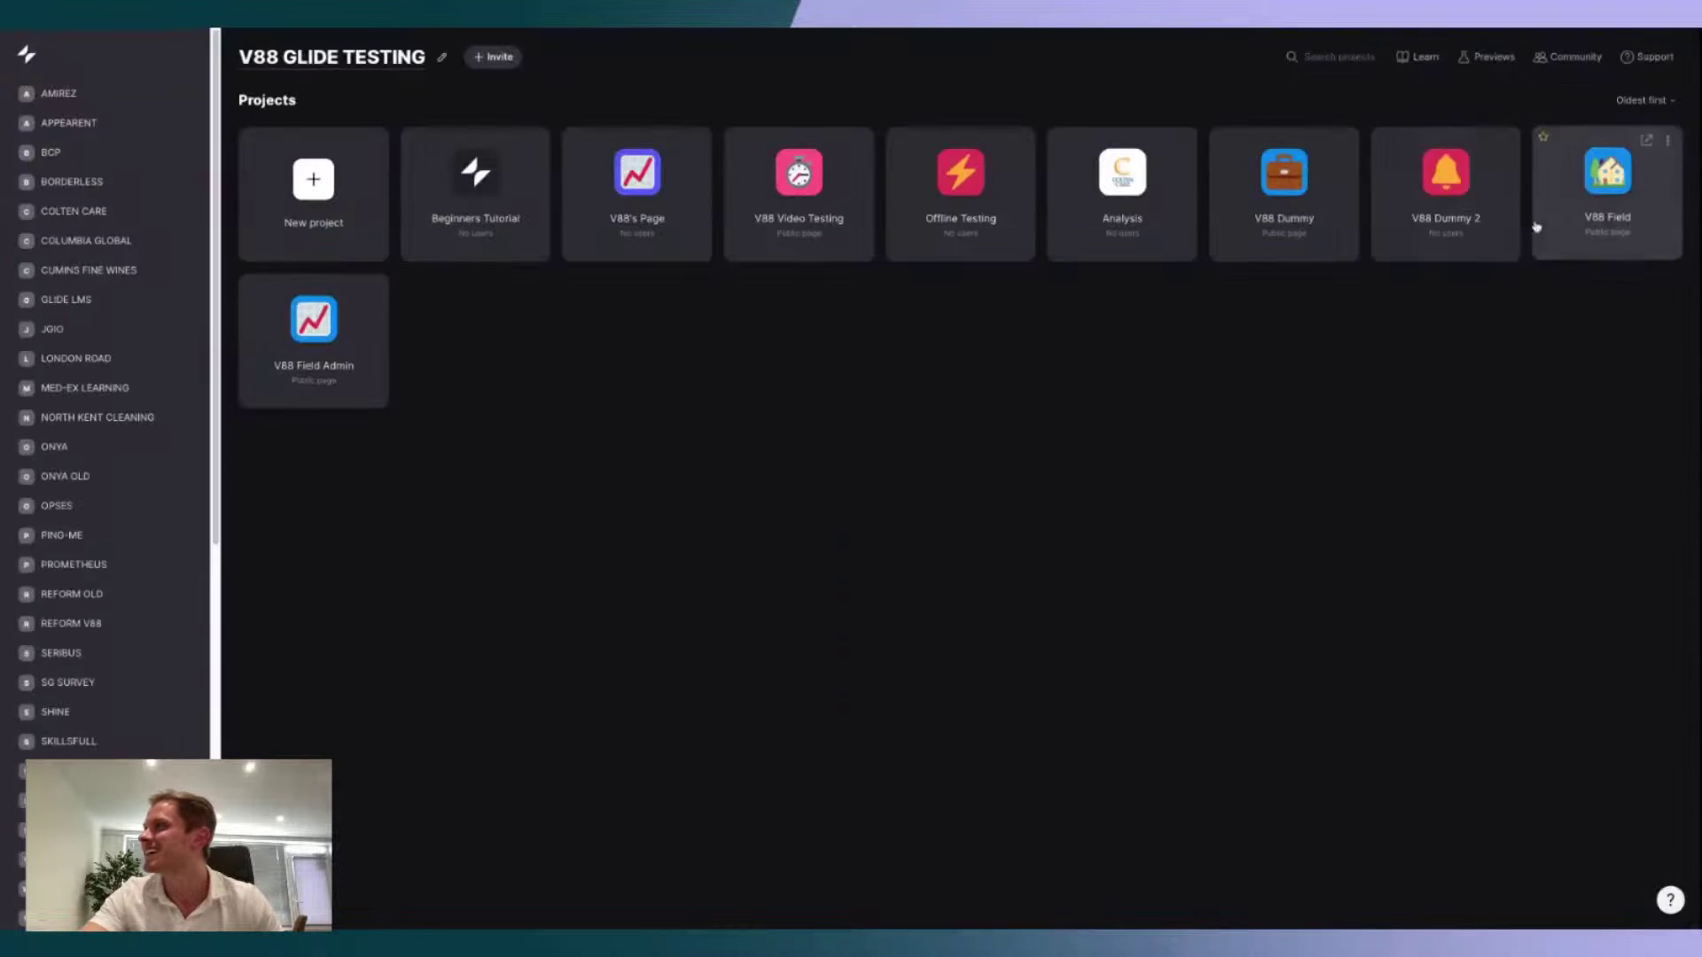
pyautogui.click(330, 364)
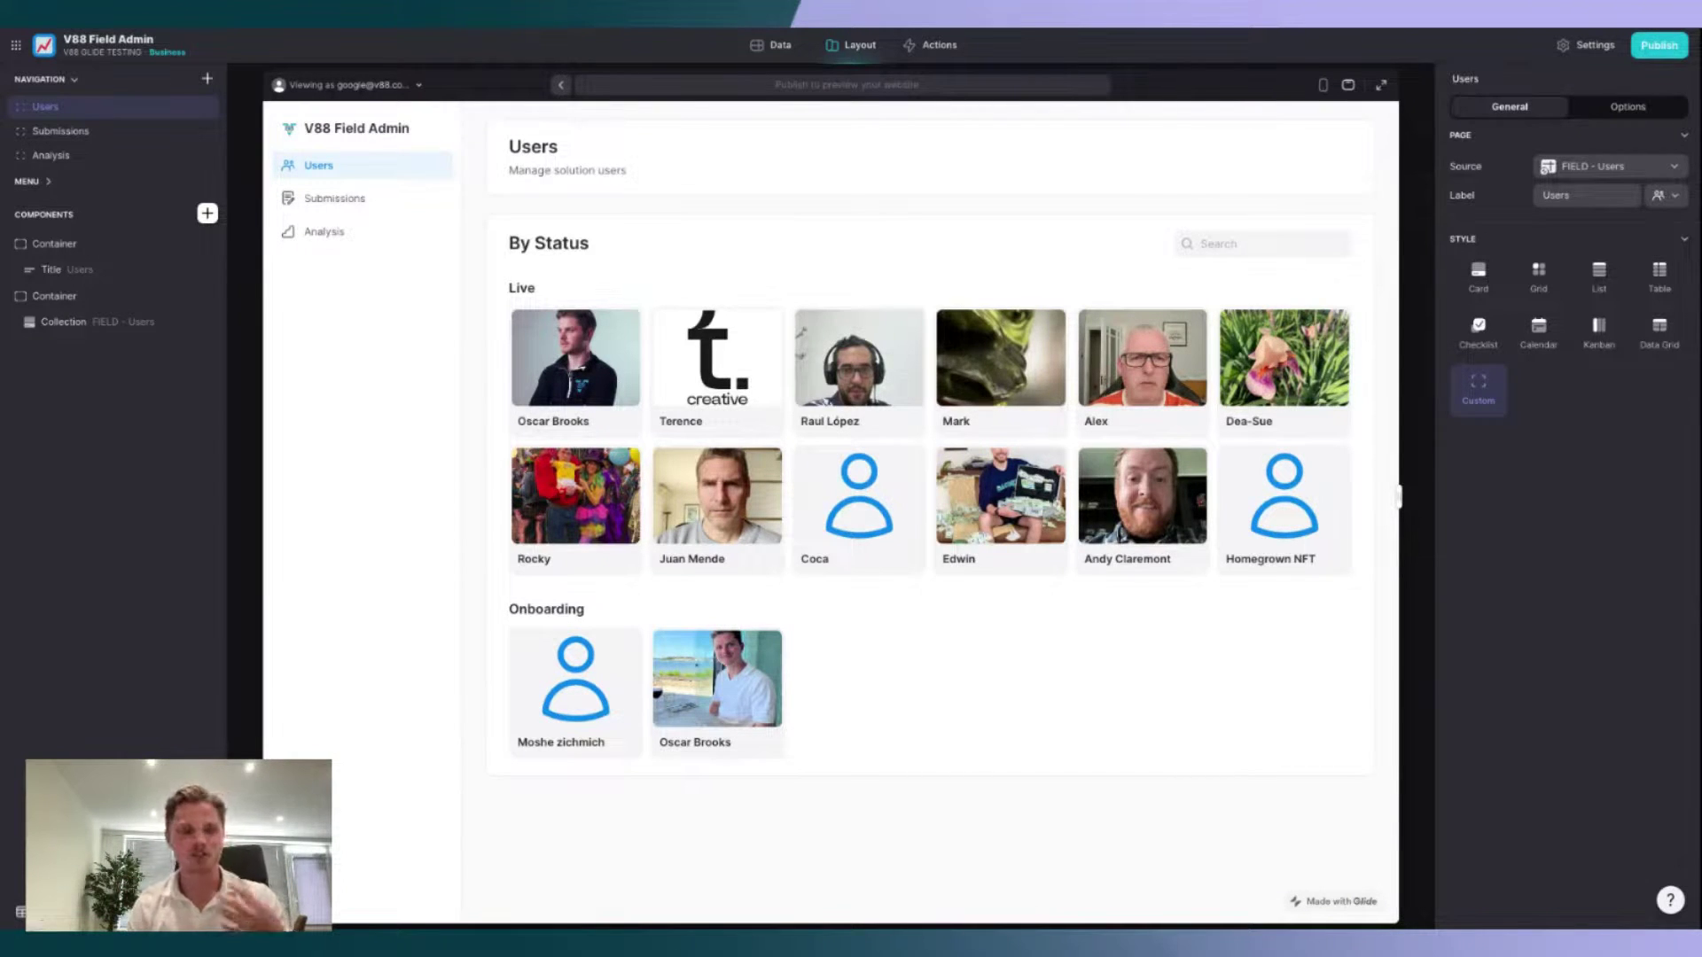
# Step: Inspect the mansion submission's details, then view the Analysis dashboard: 8 submissions averaging $1,993,750
pyautogui.click(122, 133)
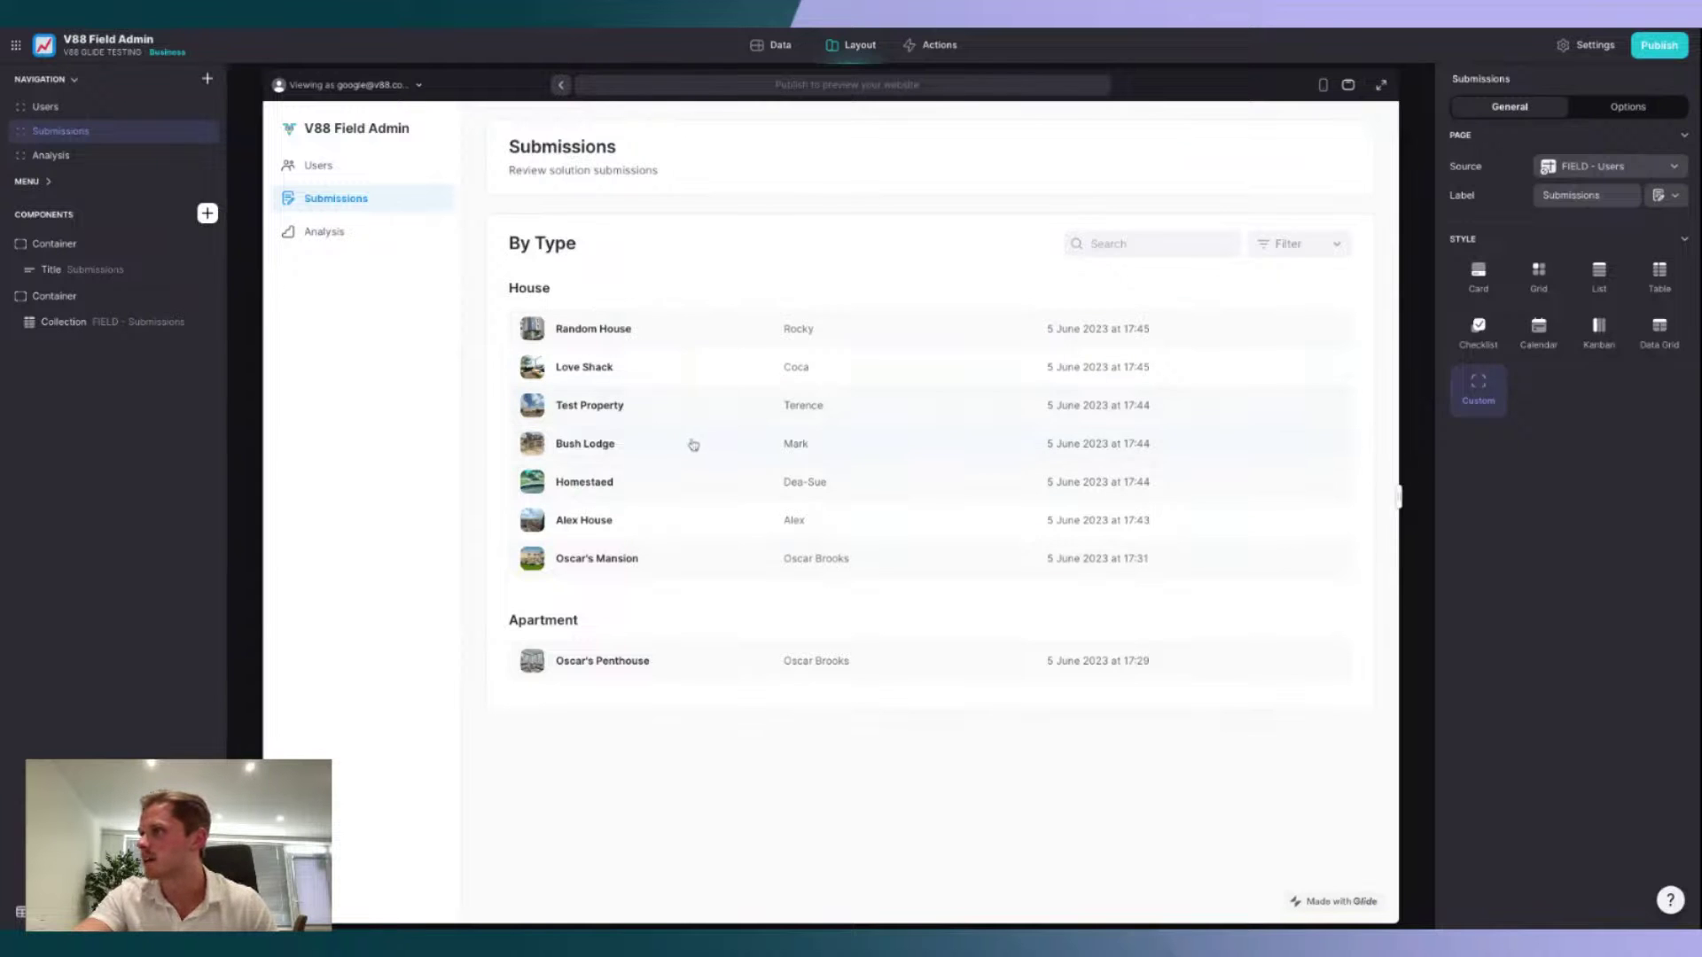
pyautogui.click(686, 571)
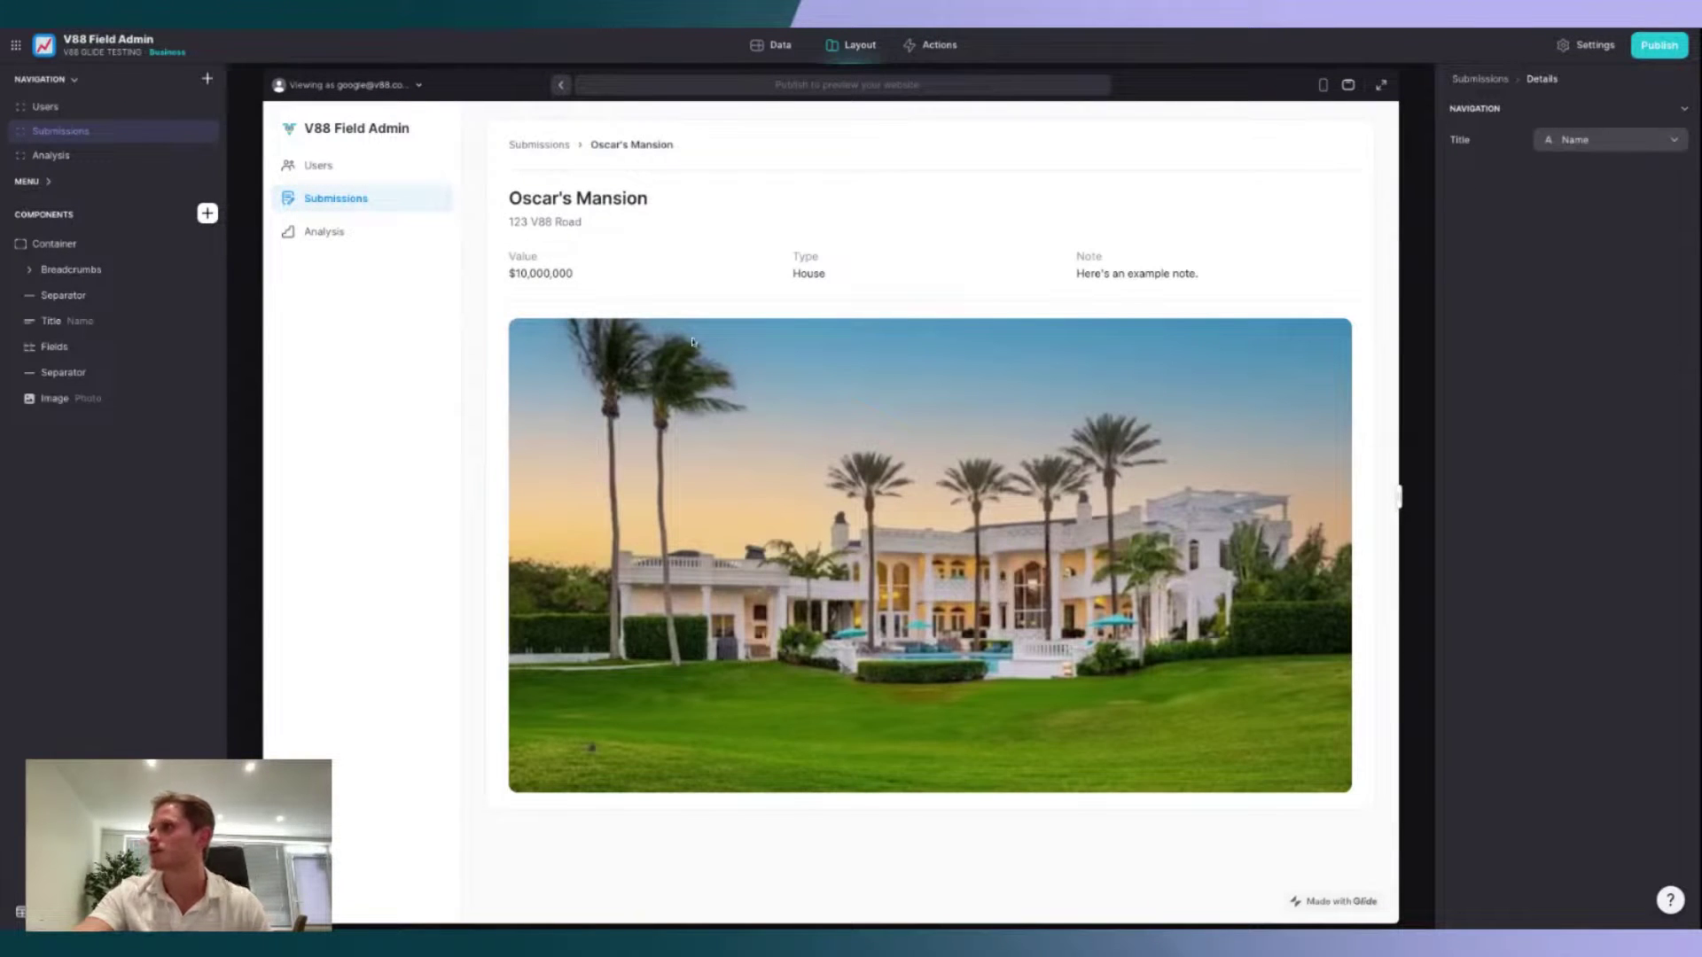
pyautogui.click(539, 145)
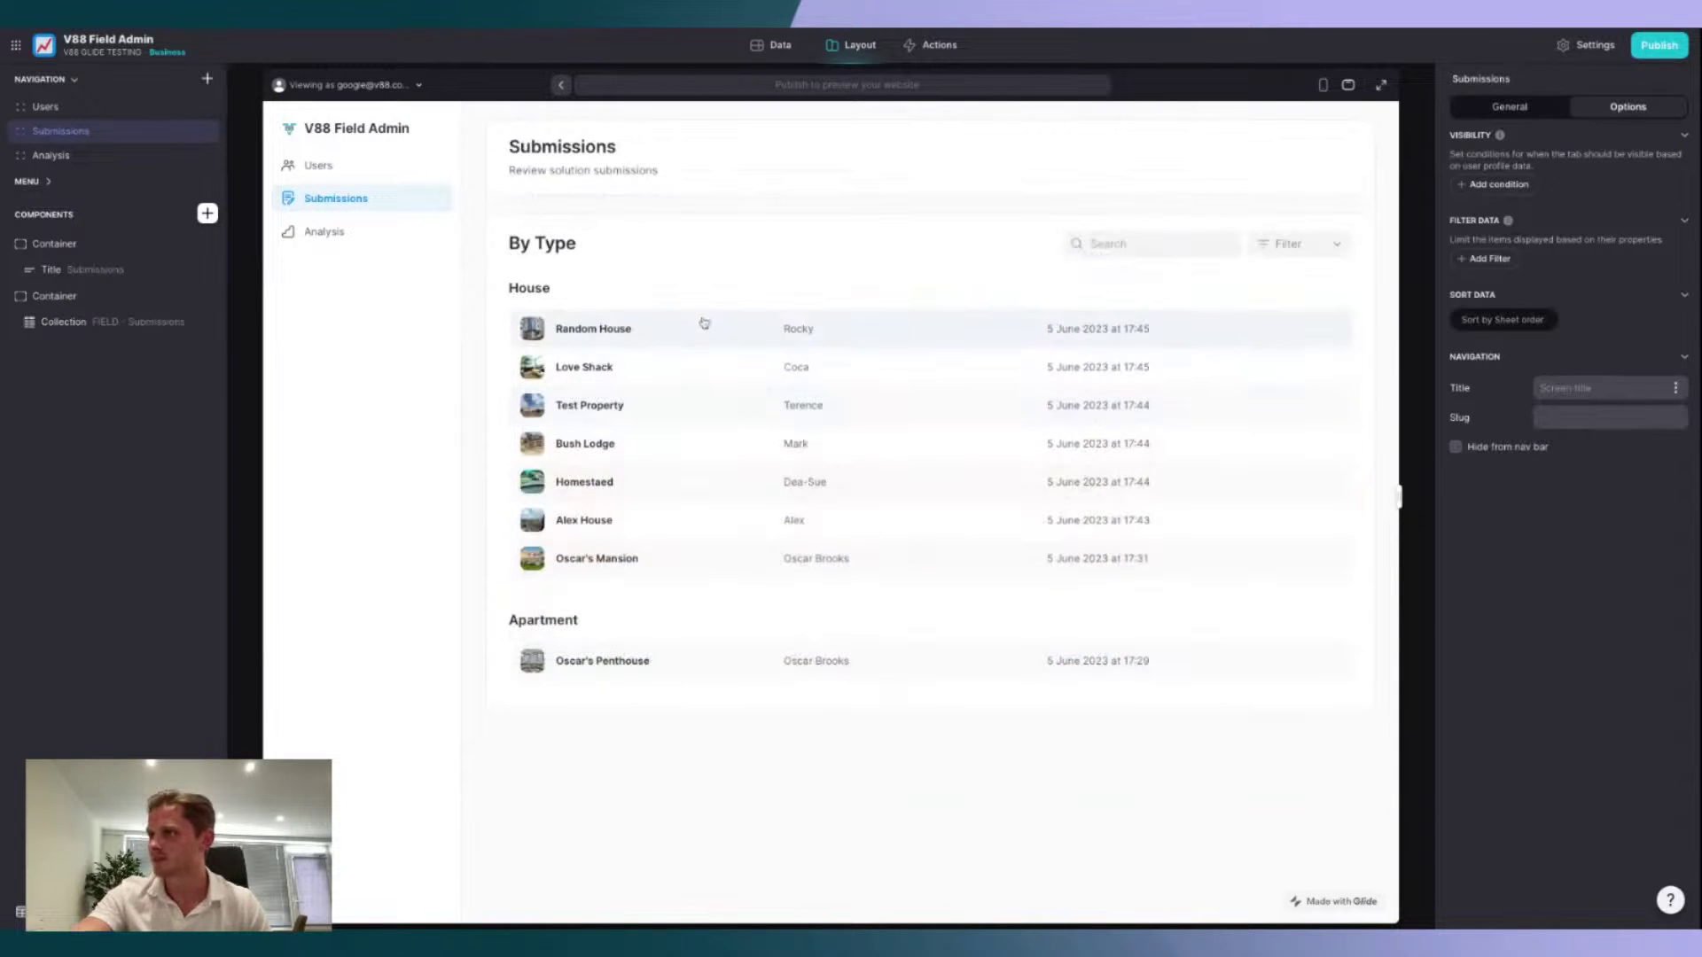
pyautogui.click(384, 237)
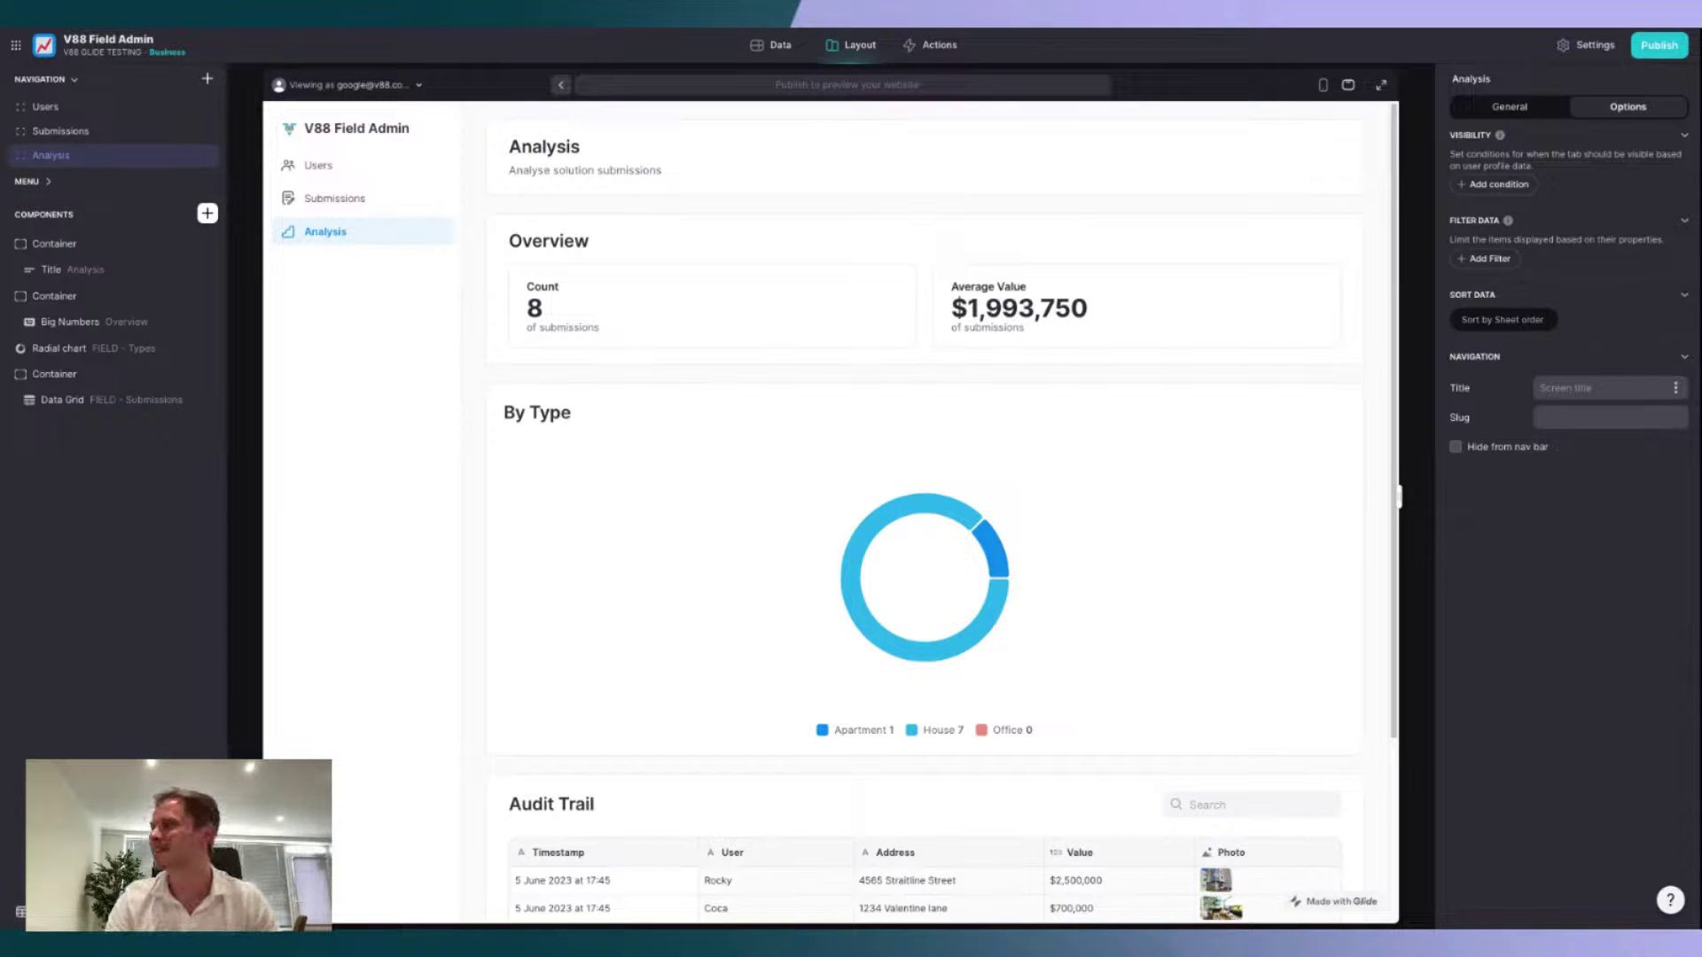
# Step: Review the Analysis donut chart and audit trail, then return to the Users page
pyautogui.scroll(-3, 638, 443)
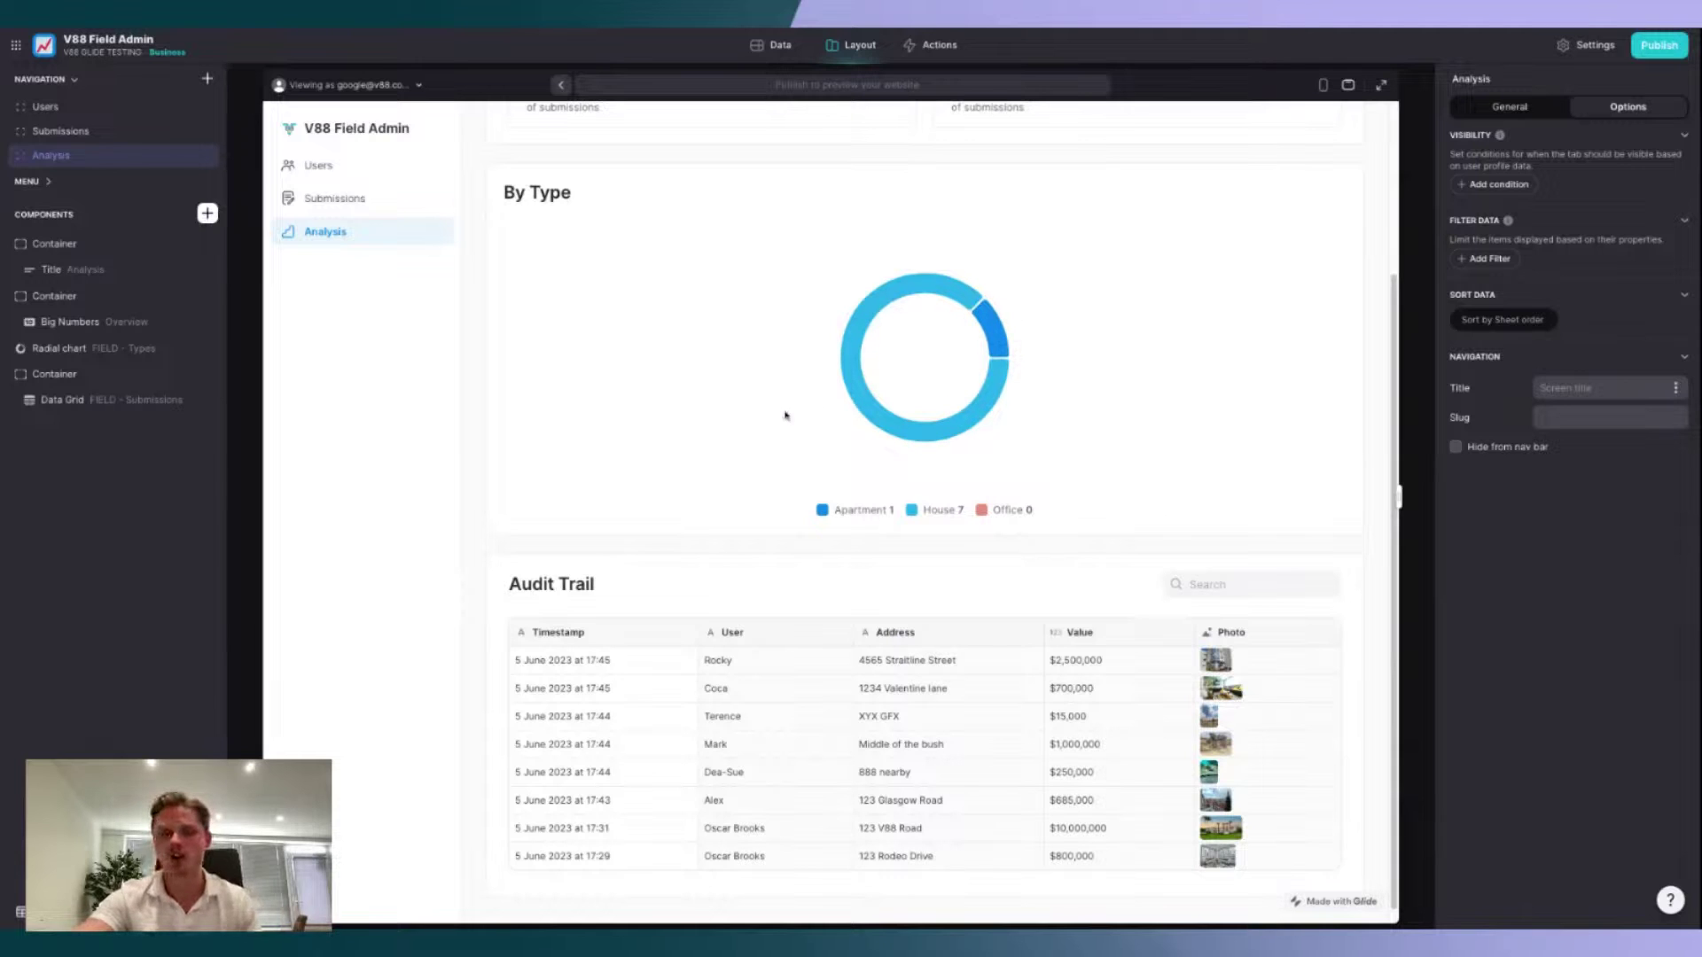
pyautogui.moveTo(1000, 322)
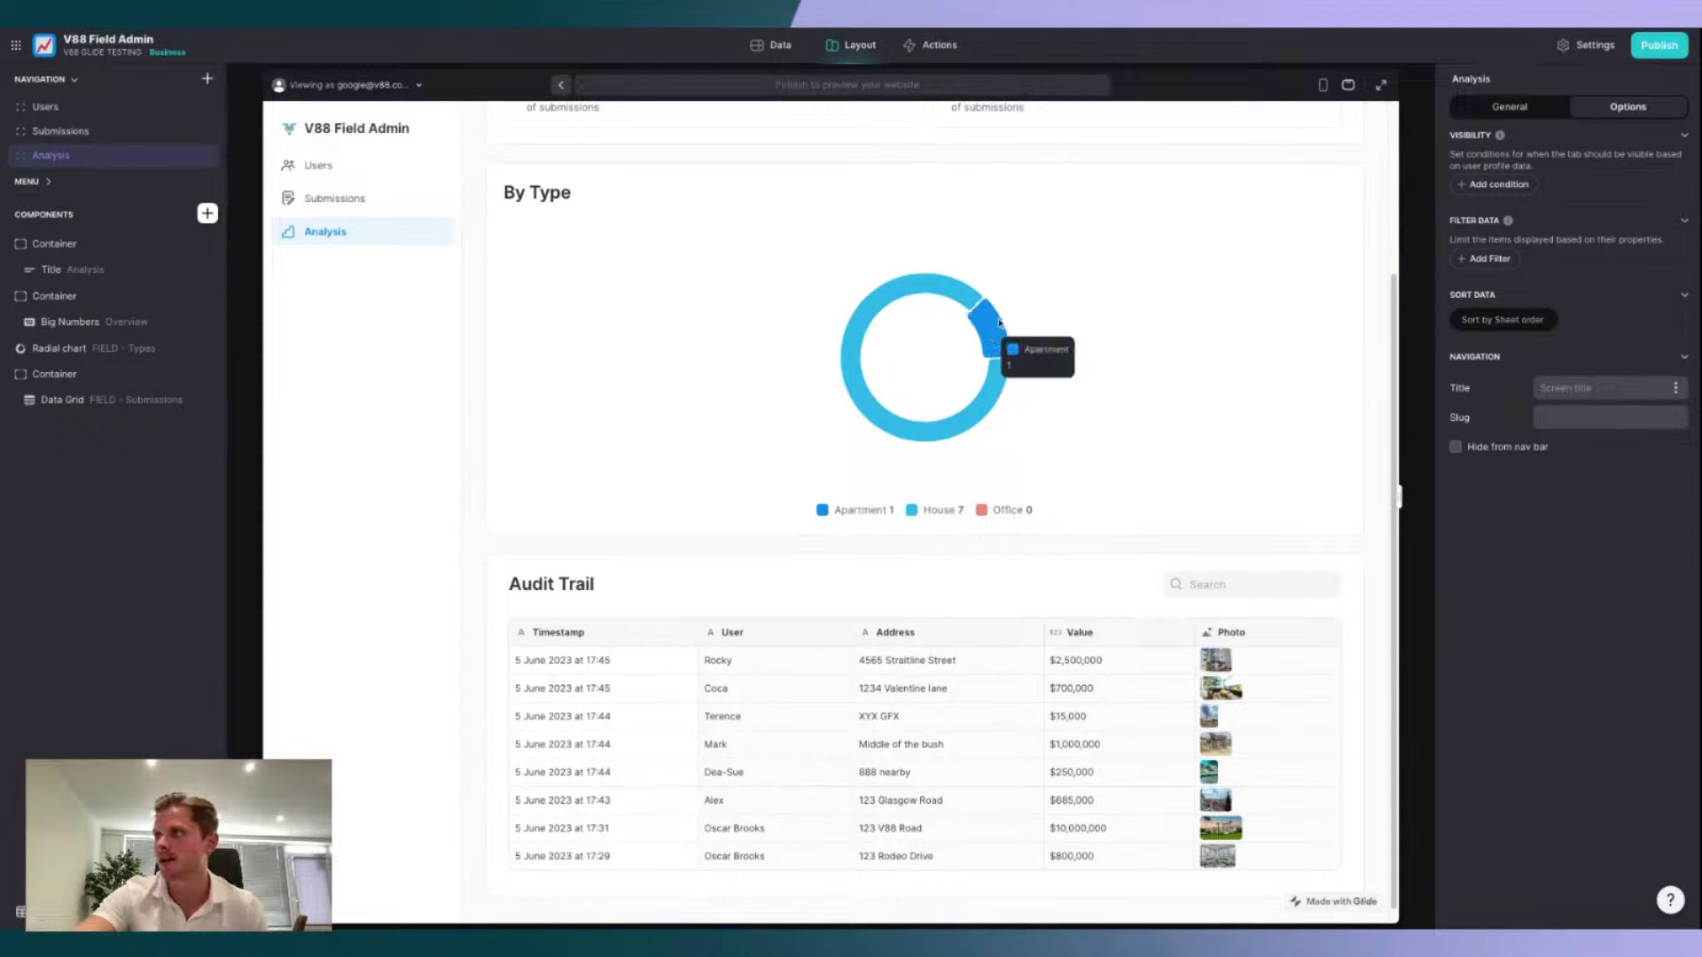
pyautogui.moveTo(874, 405)
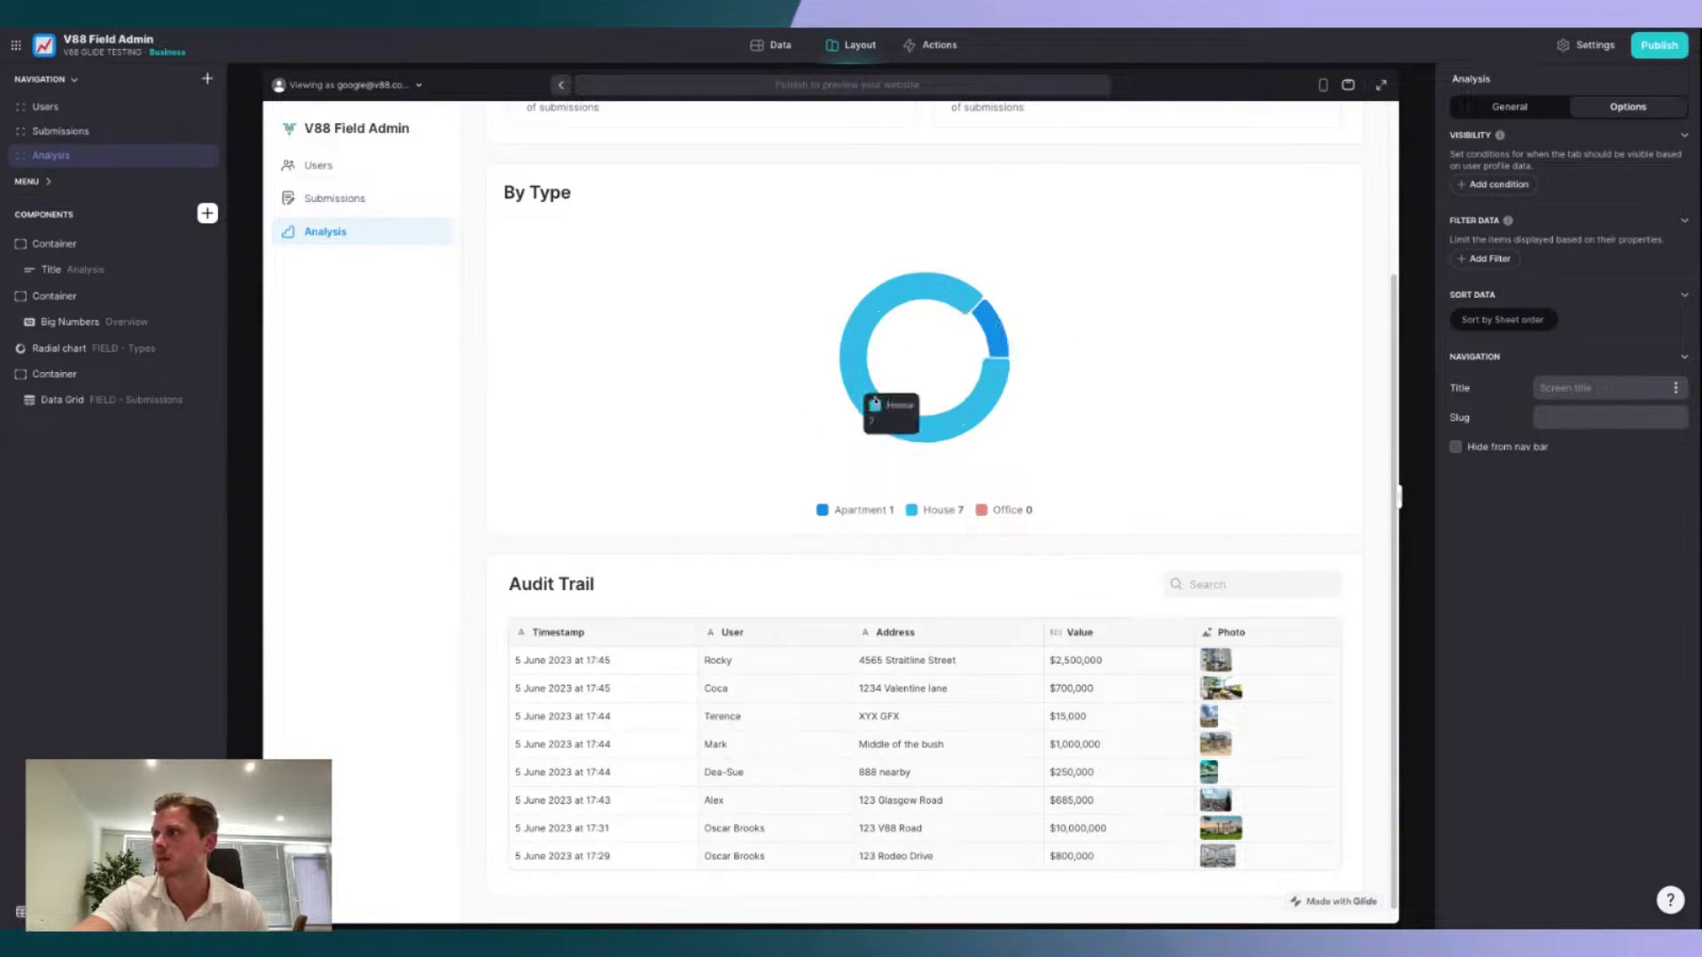
pyautogui.scroll(1, 668, 362)
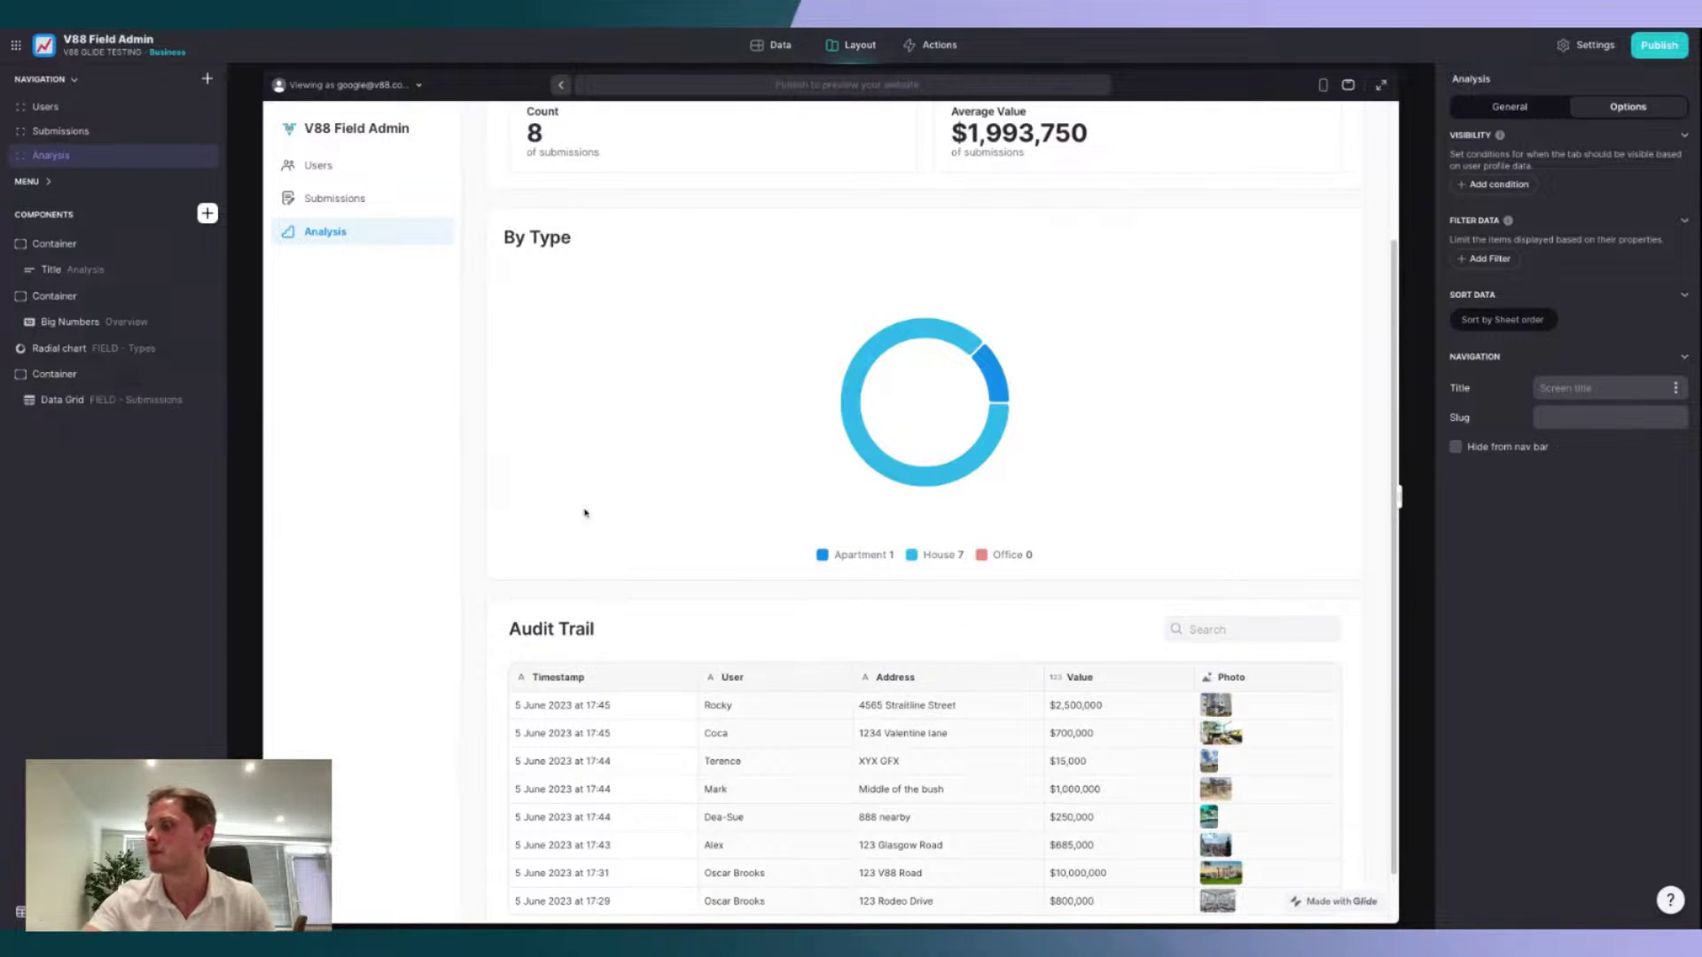
pyautogui.scroll(-1, 582, 509)
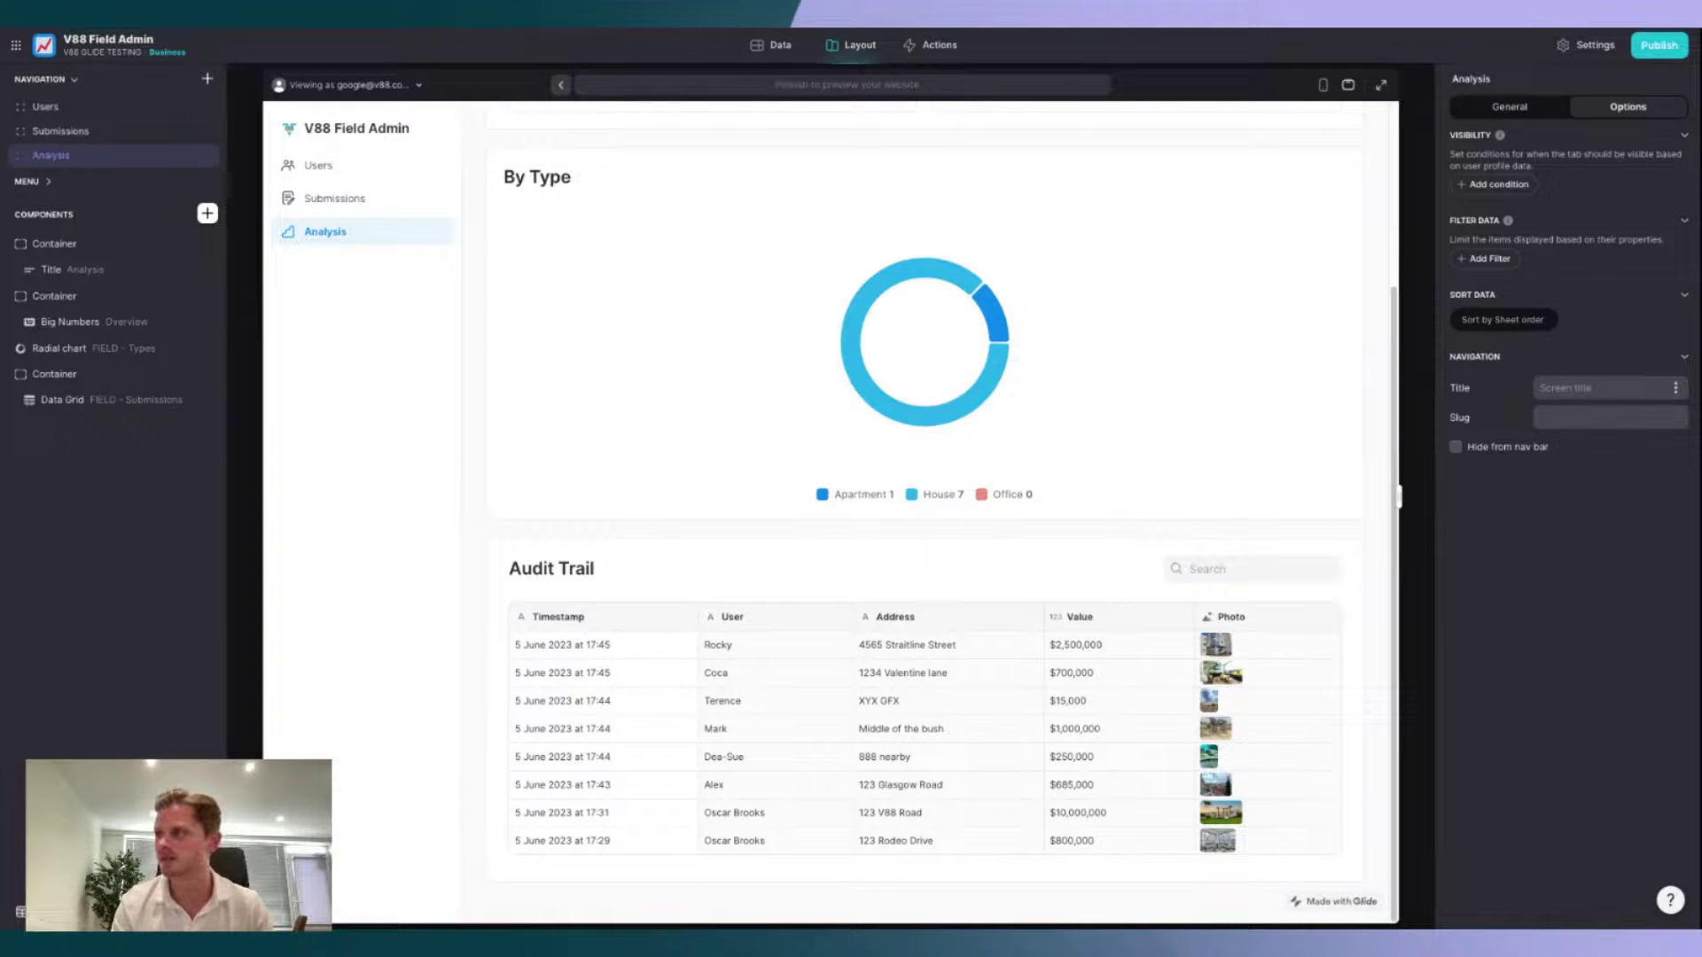
pyautogui.scroll(5, 417, 266)
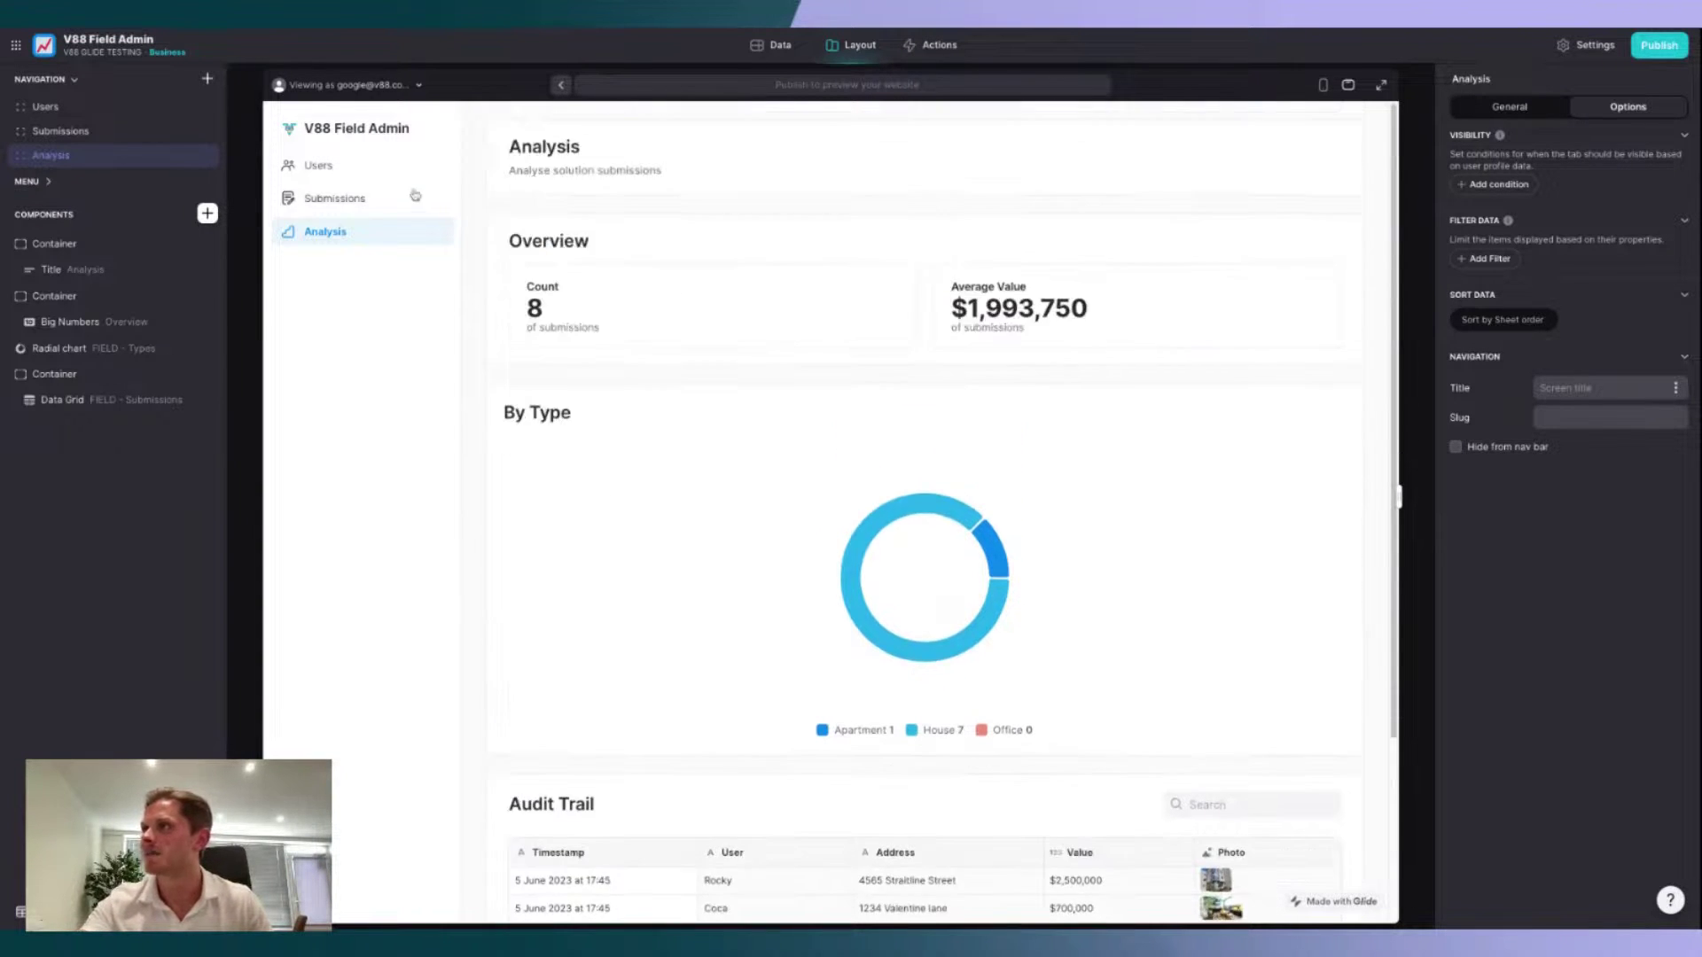
pyautogui.click(397, 171)
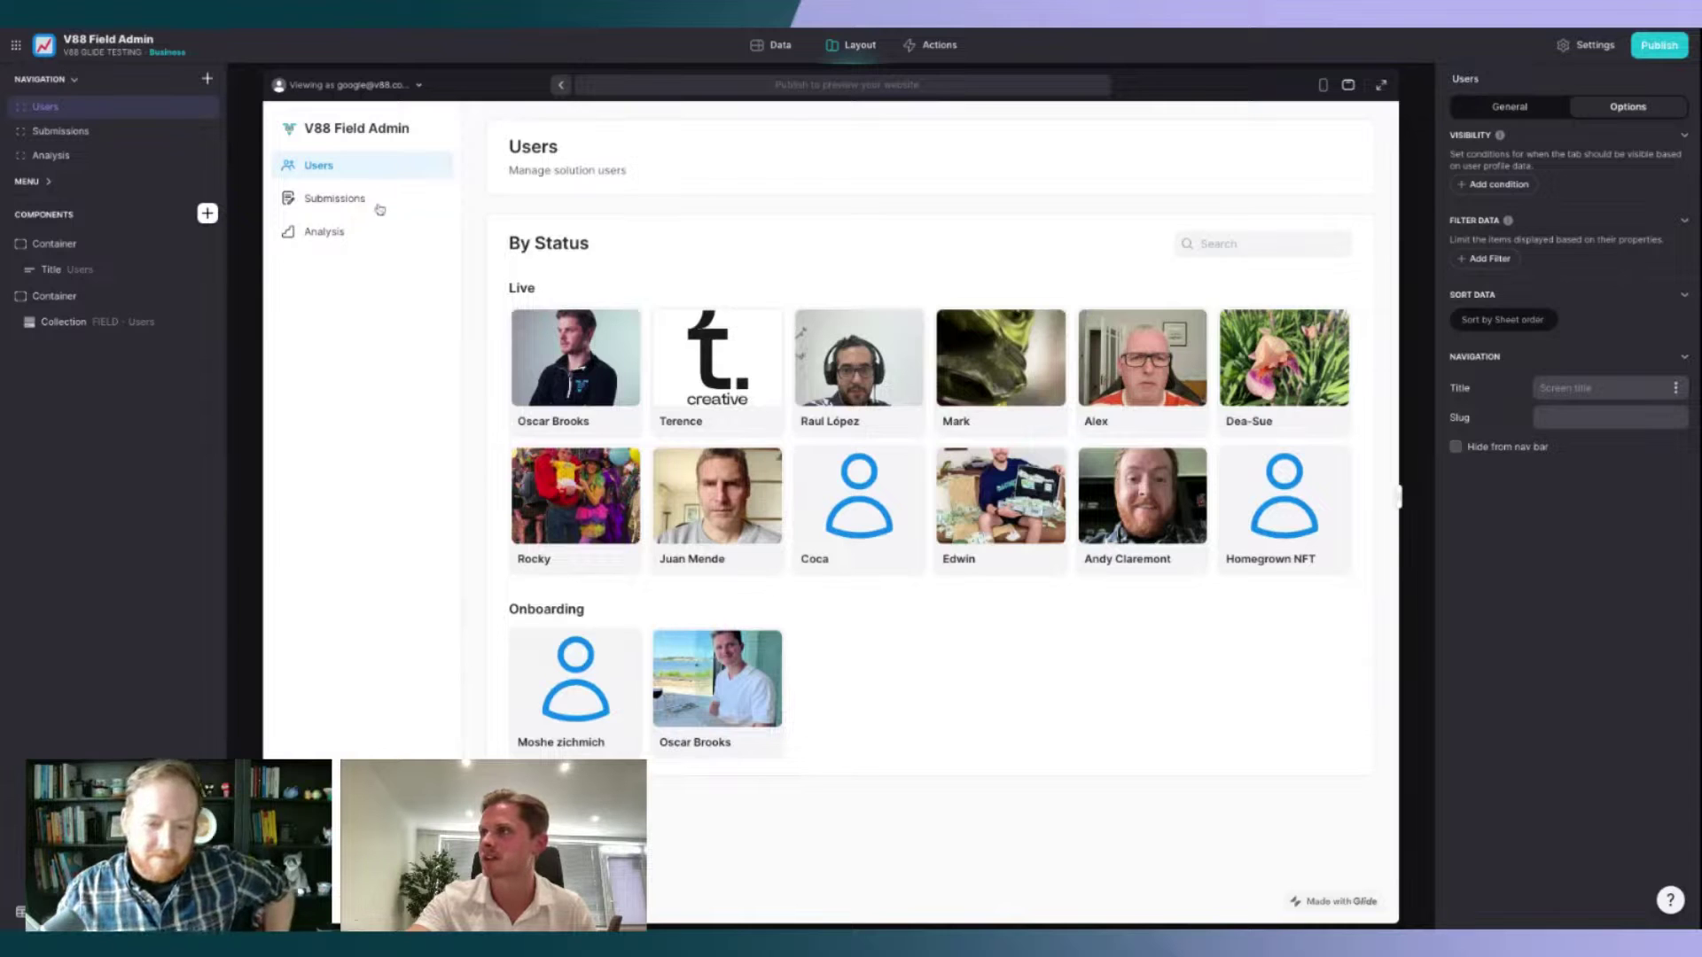
# Step: Show the Submissions page with seven House entries and one Apartment entry grouped by type
pyautogui.click(325, 202)
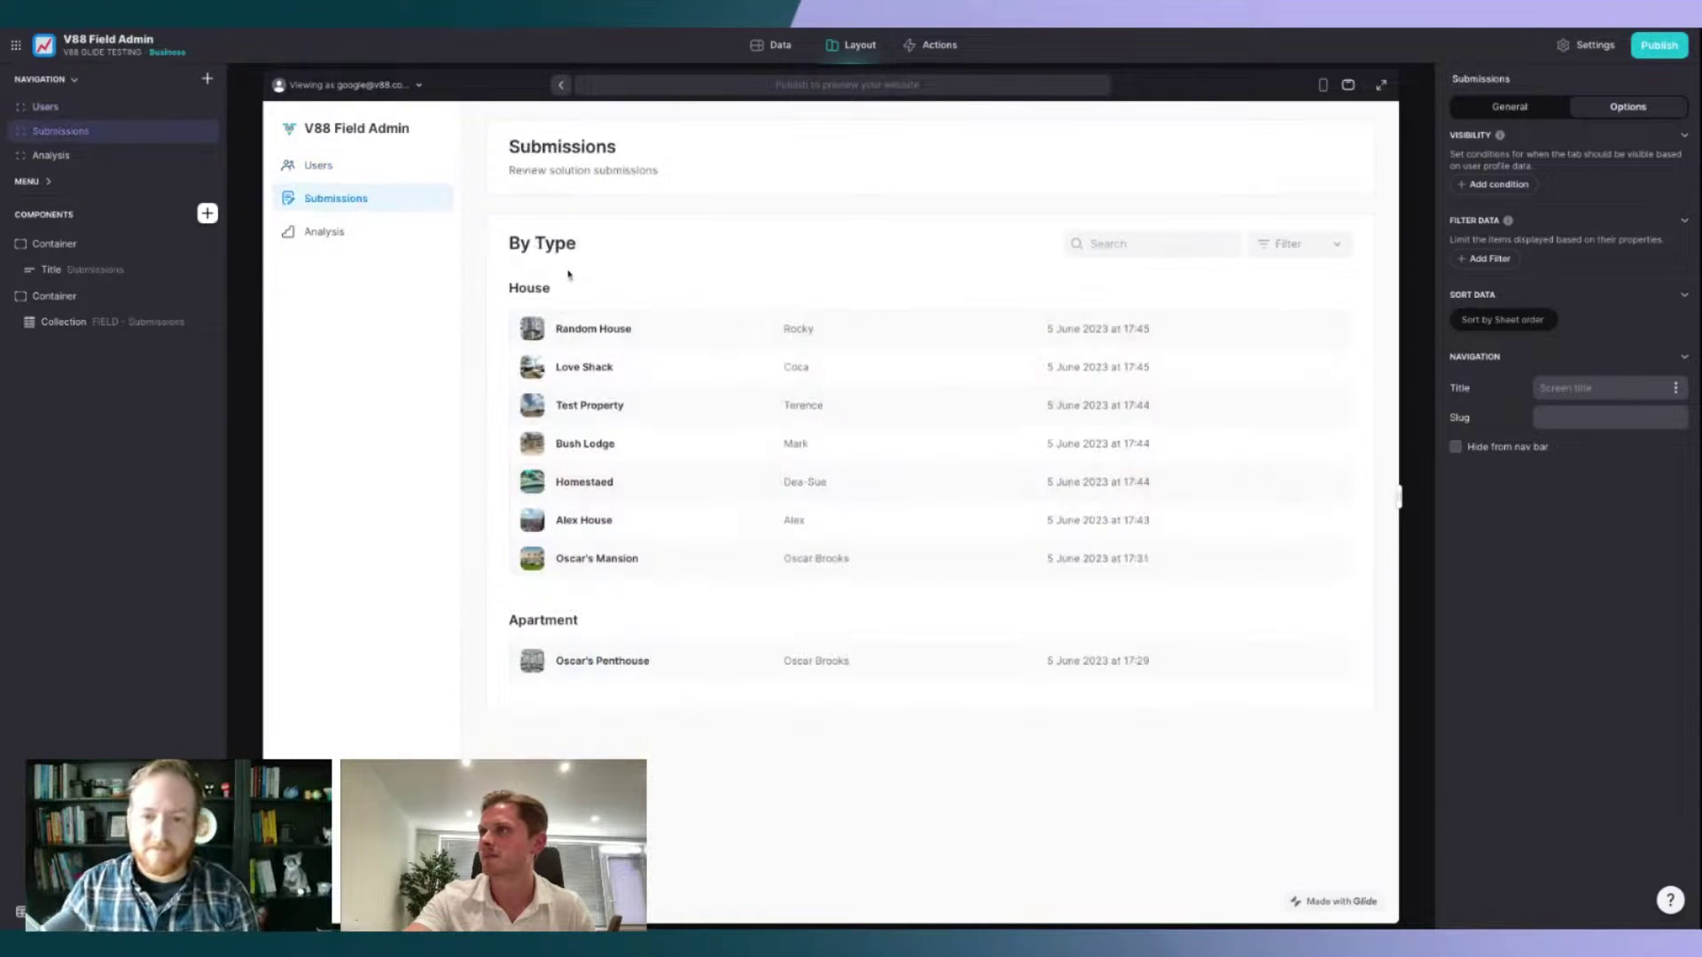